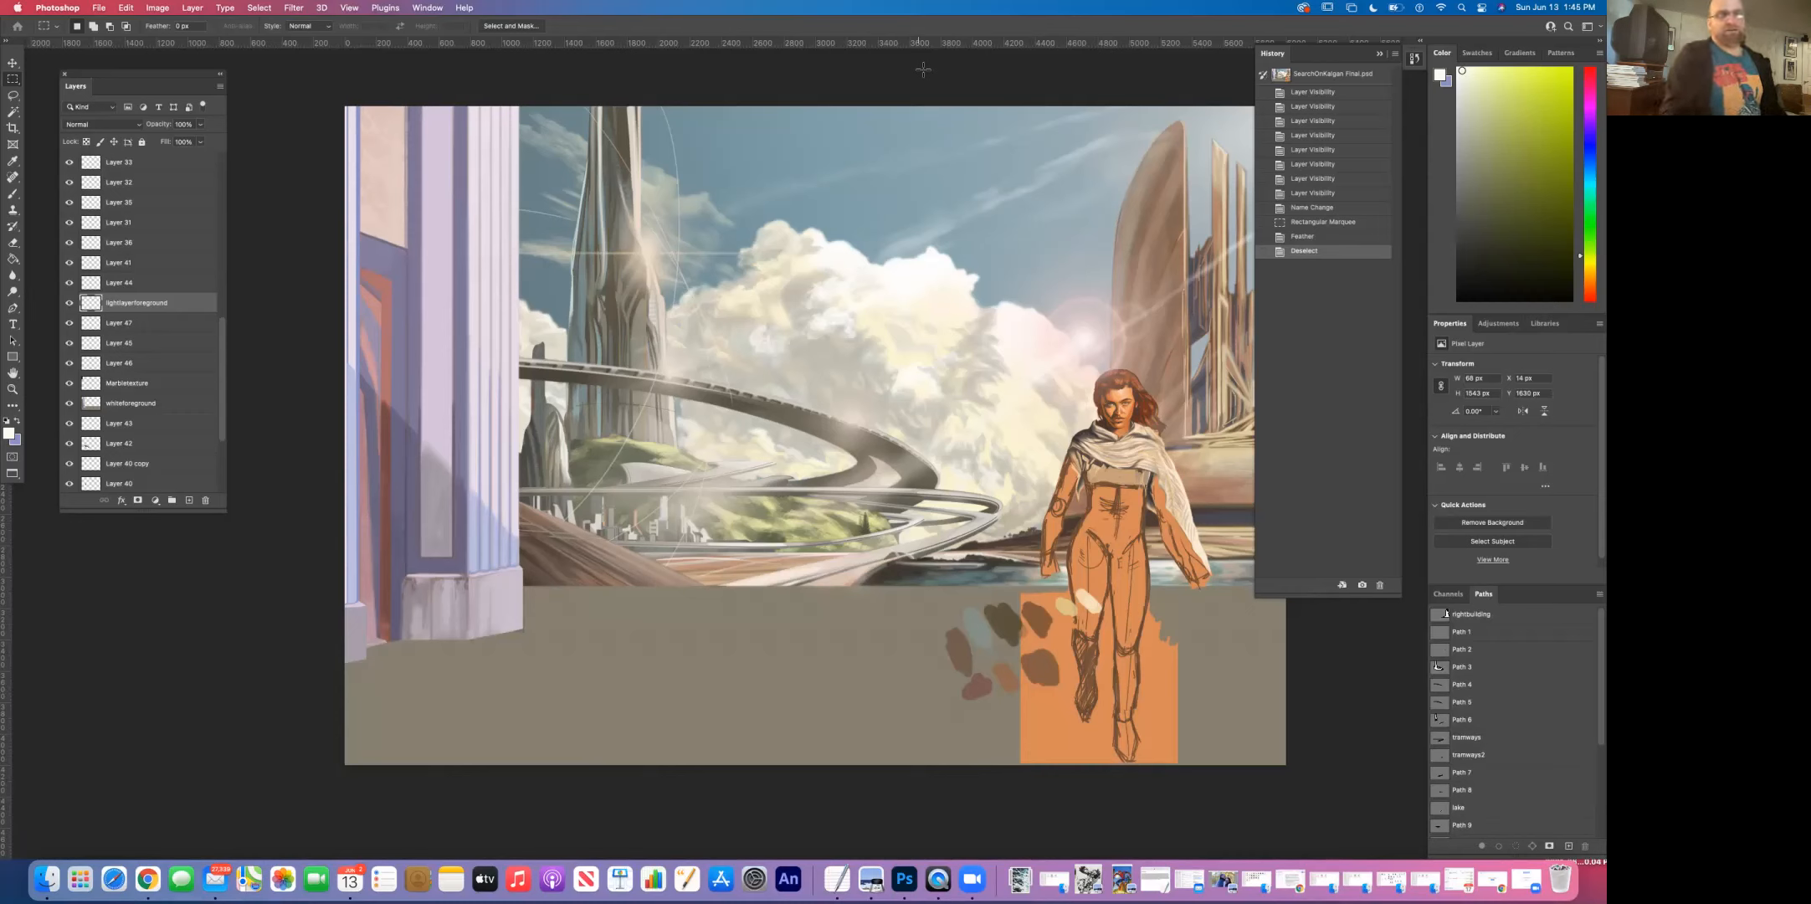
Step: Show the rightmiddlegroundreference layer so the reference painting overlays the canvas
left_click(669, 278, "super")
left_click(707, 340, "alt")
left_click_drag(809, 359, 784, 344)
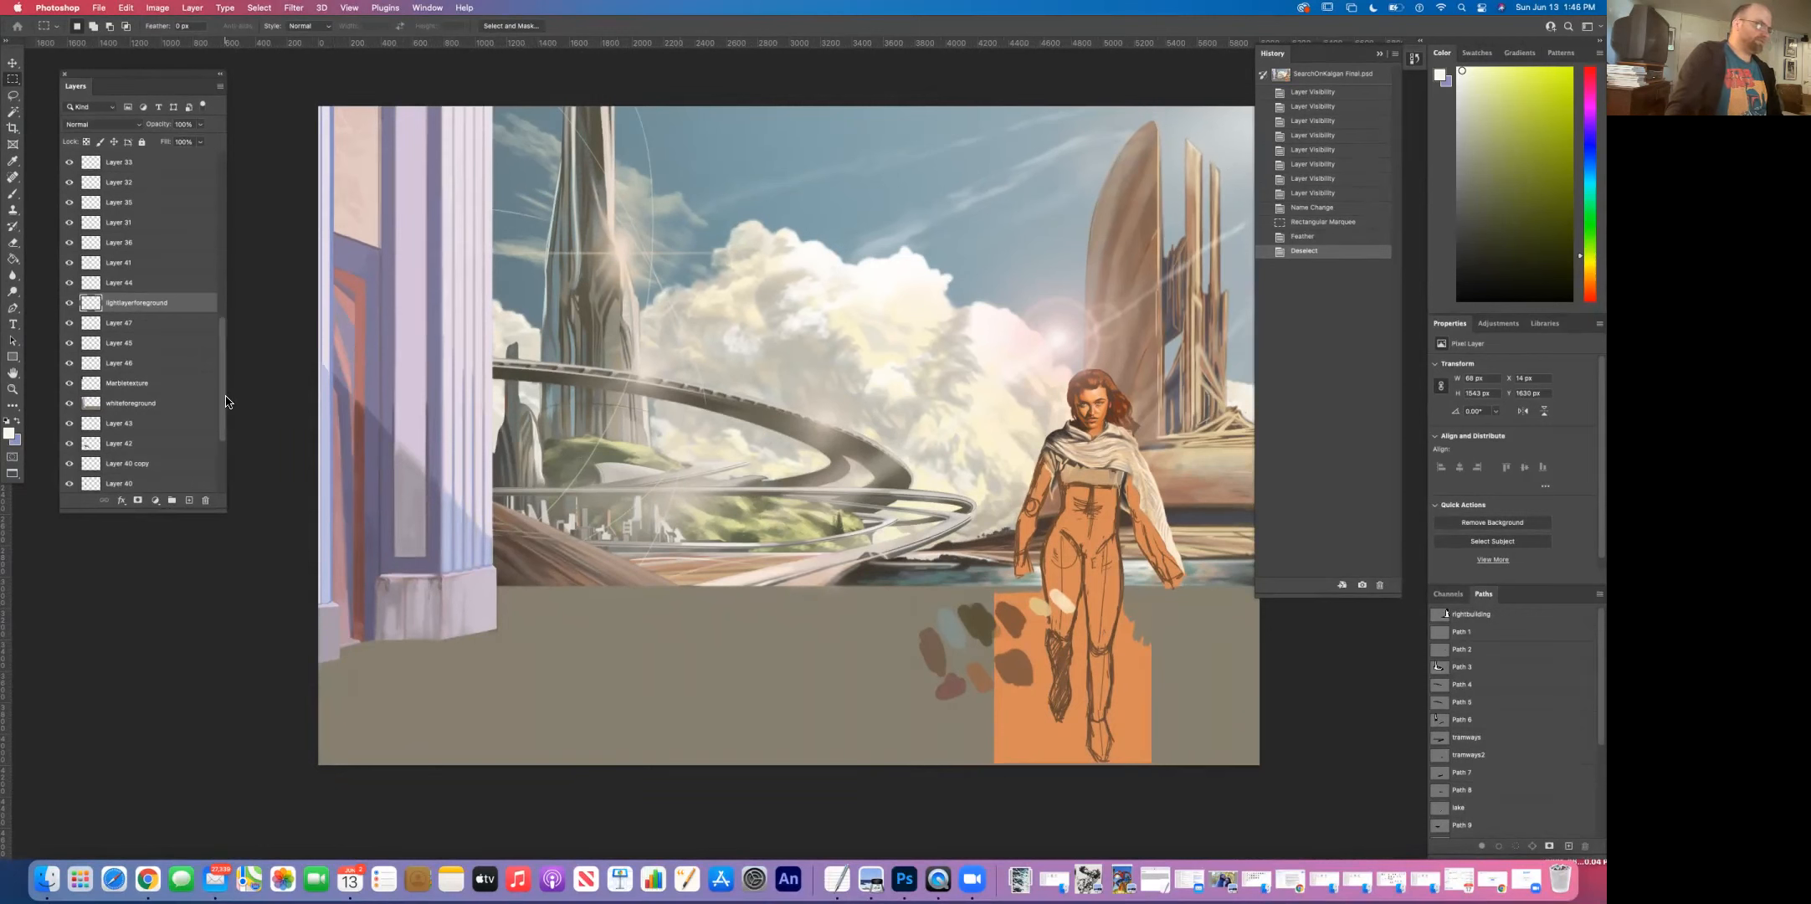
left_click_drag(222, 402, 226, 355)
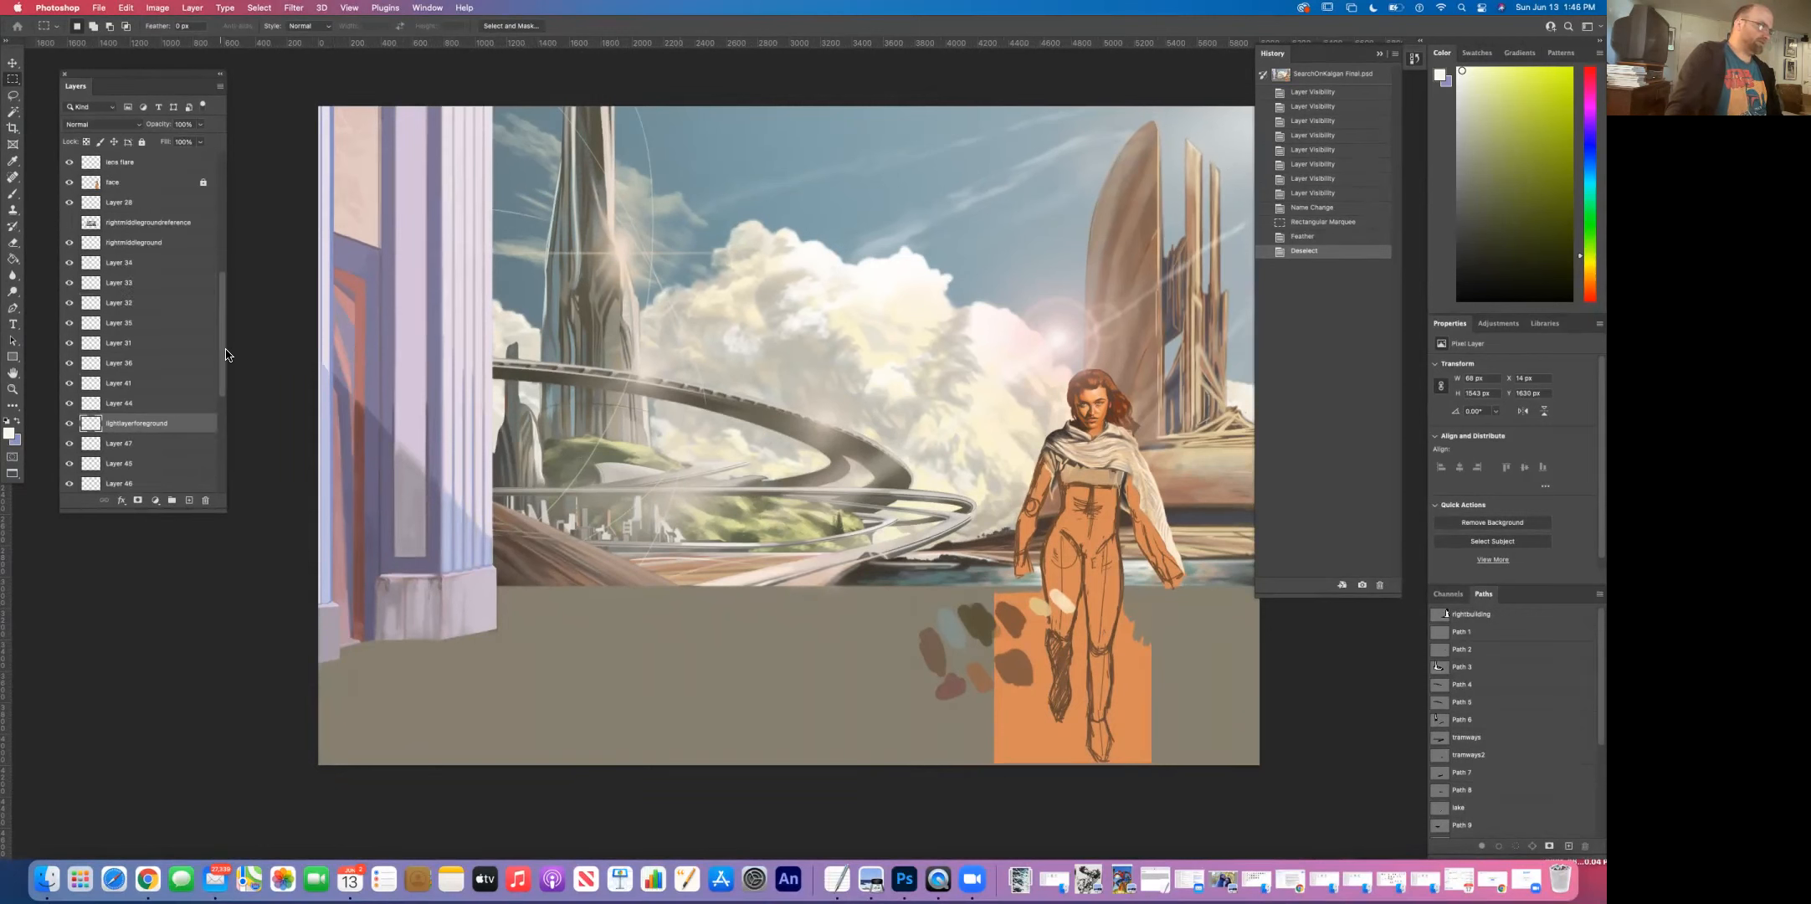
left_click(70, 223)
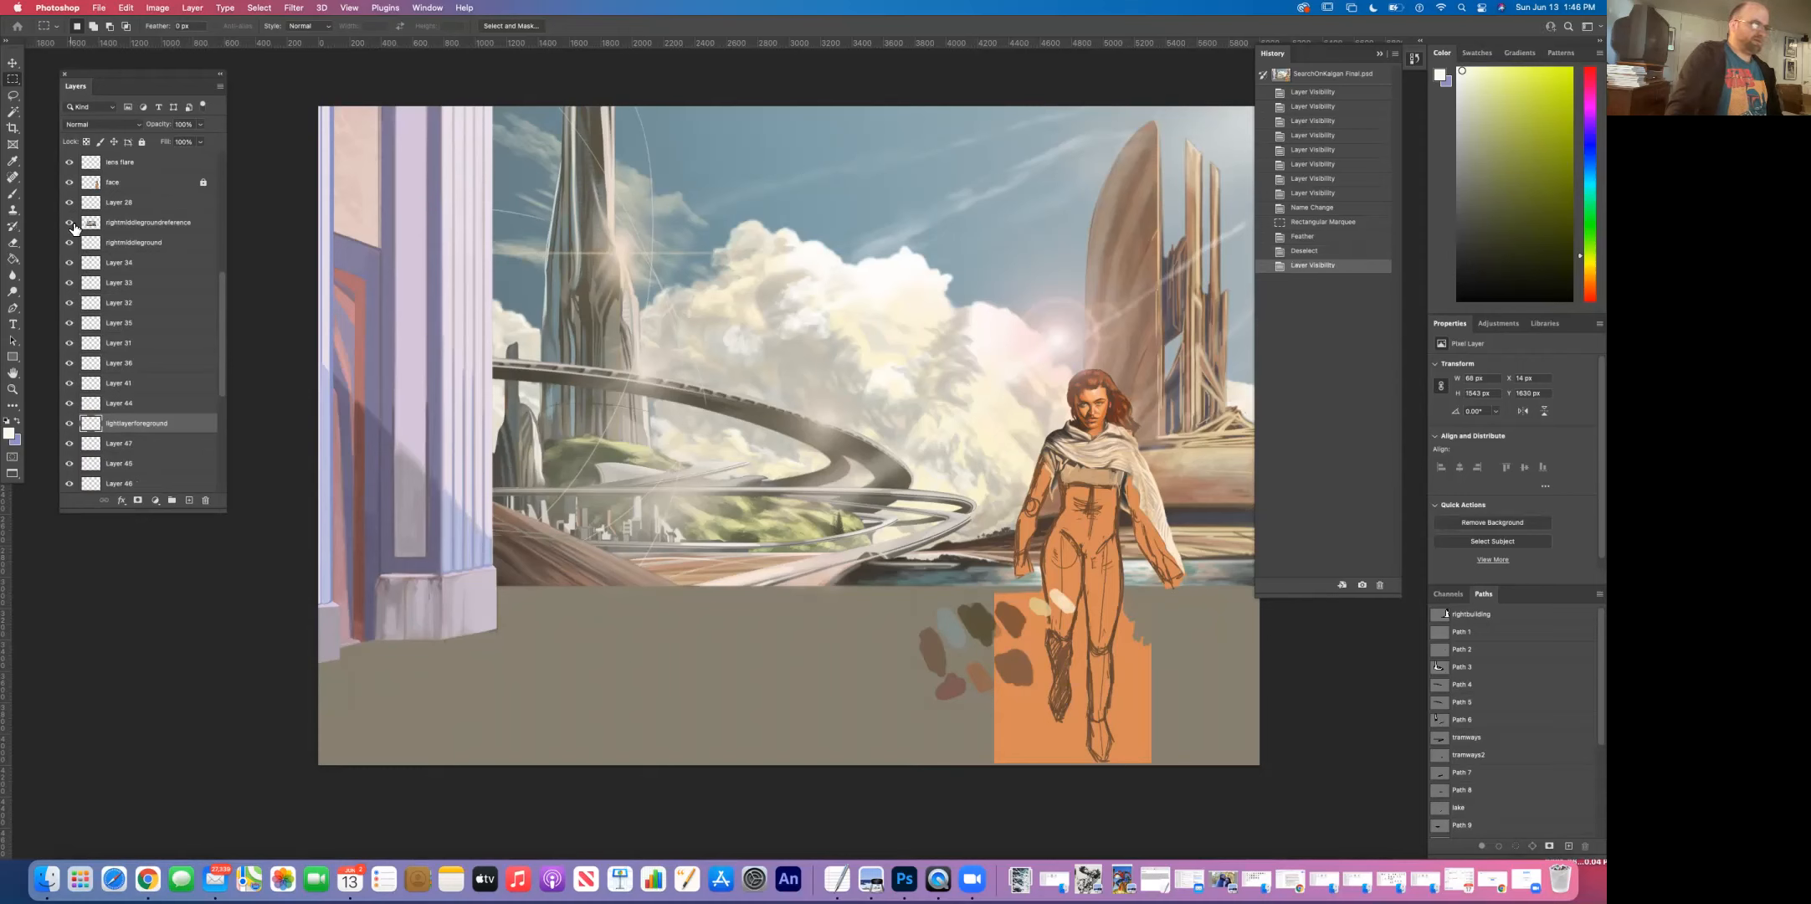
left_click(70, 223)
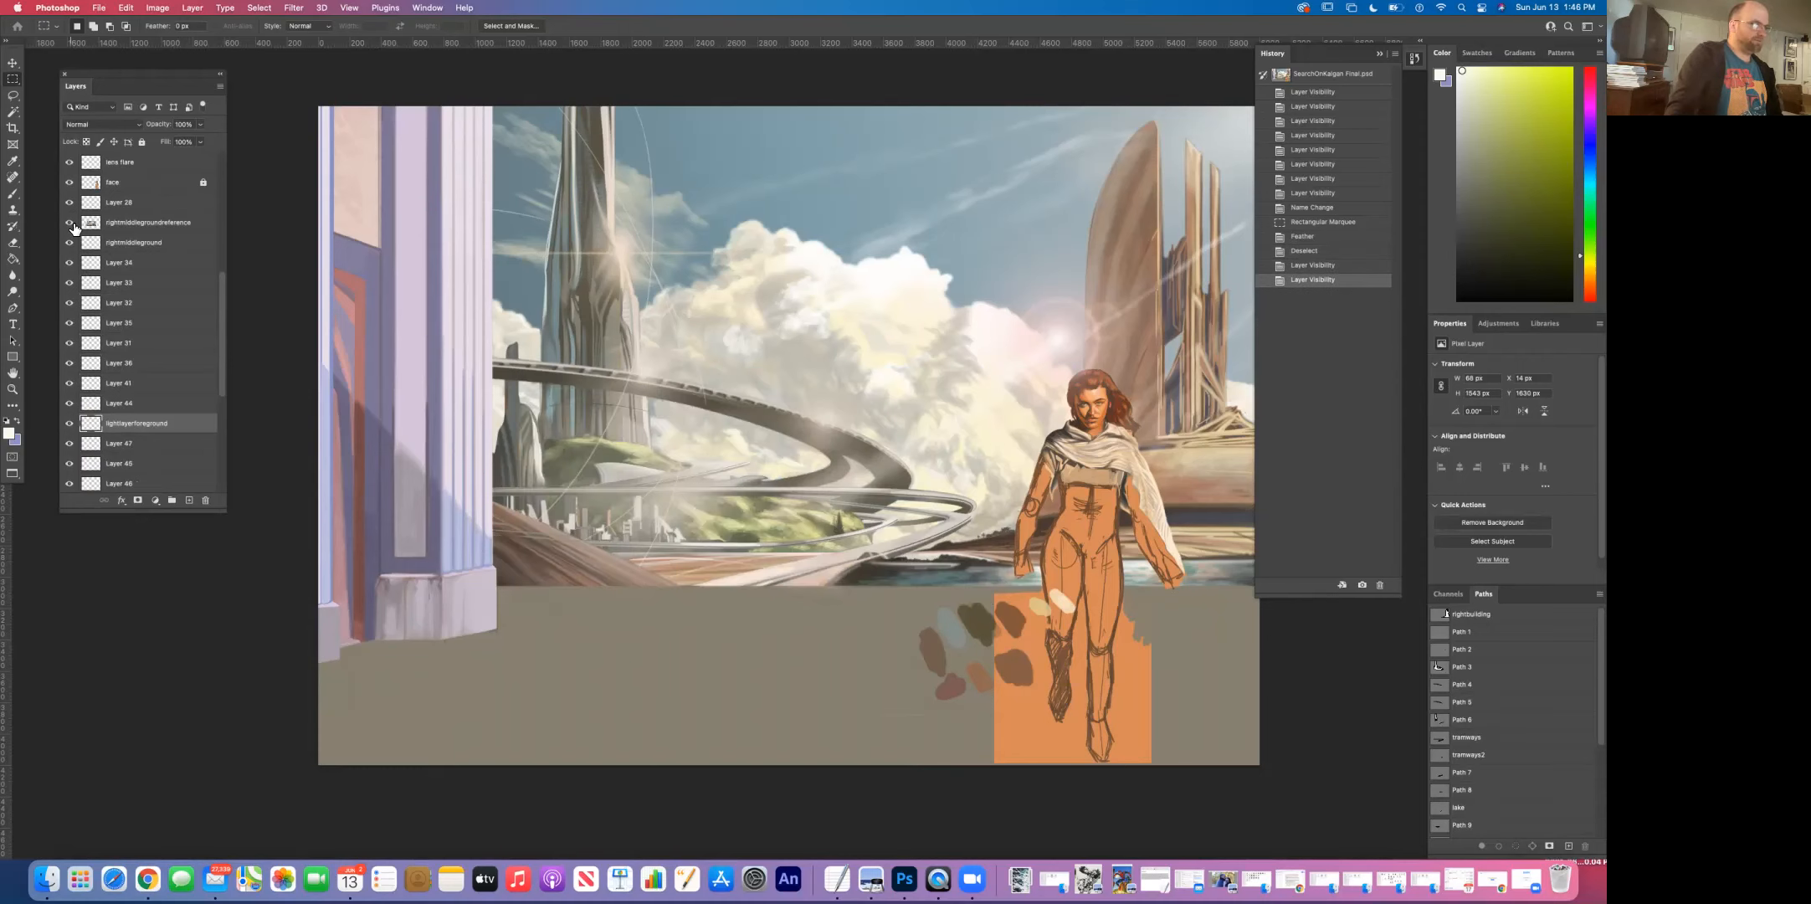
left_click(71, 222)
left_click(13, 64)
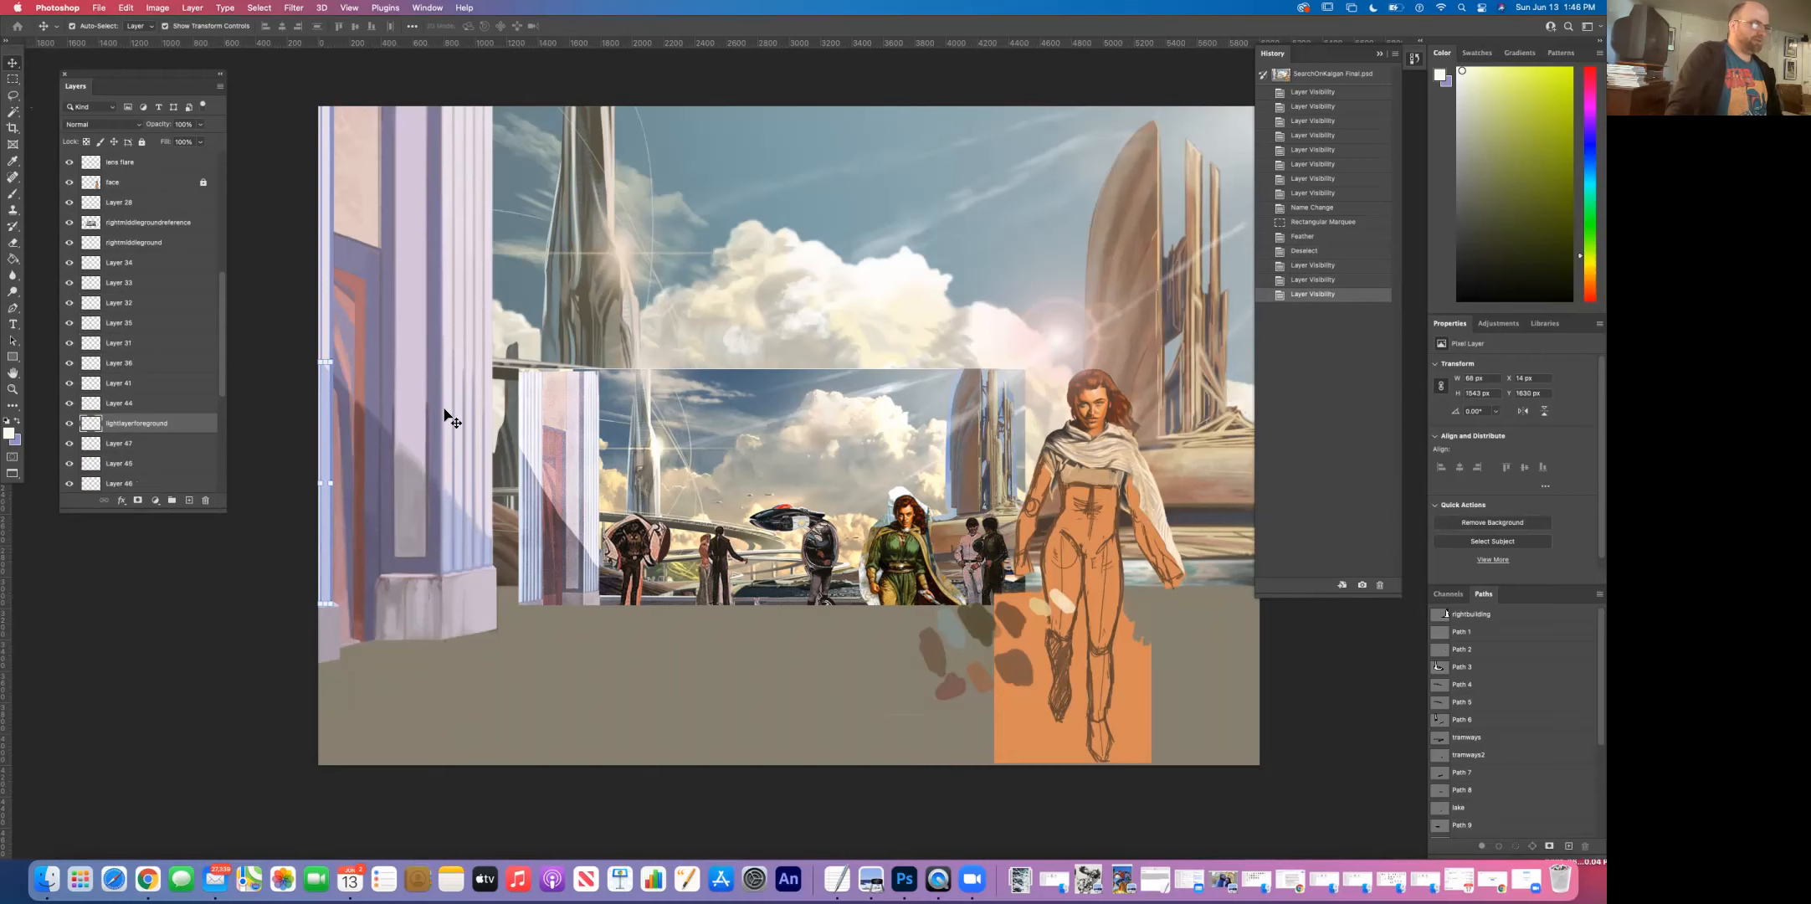
Step: Move the reference painting up into the sky area above the elevated roadway, leaving no layer selected
left_click(649, 427)
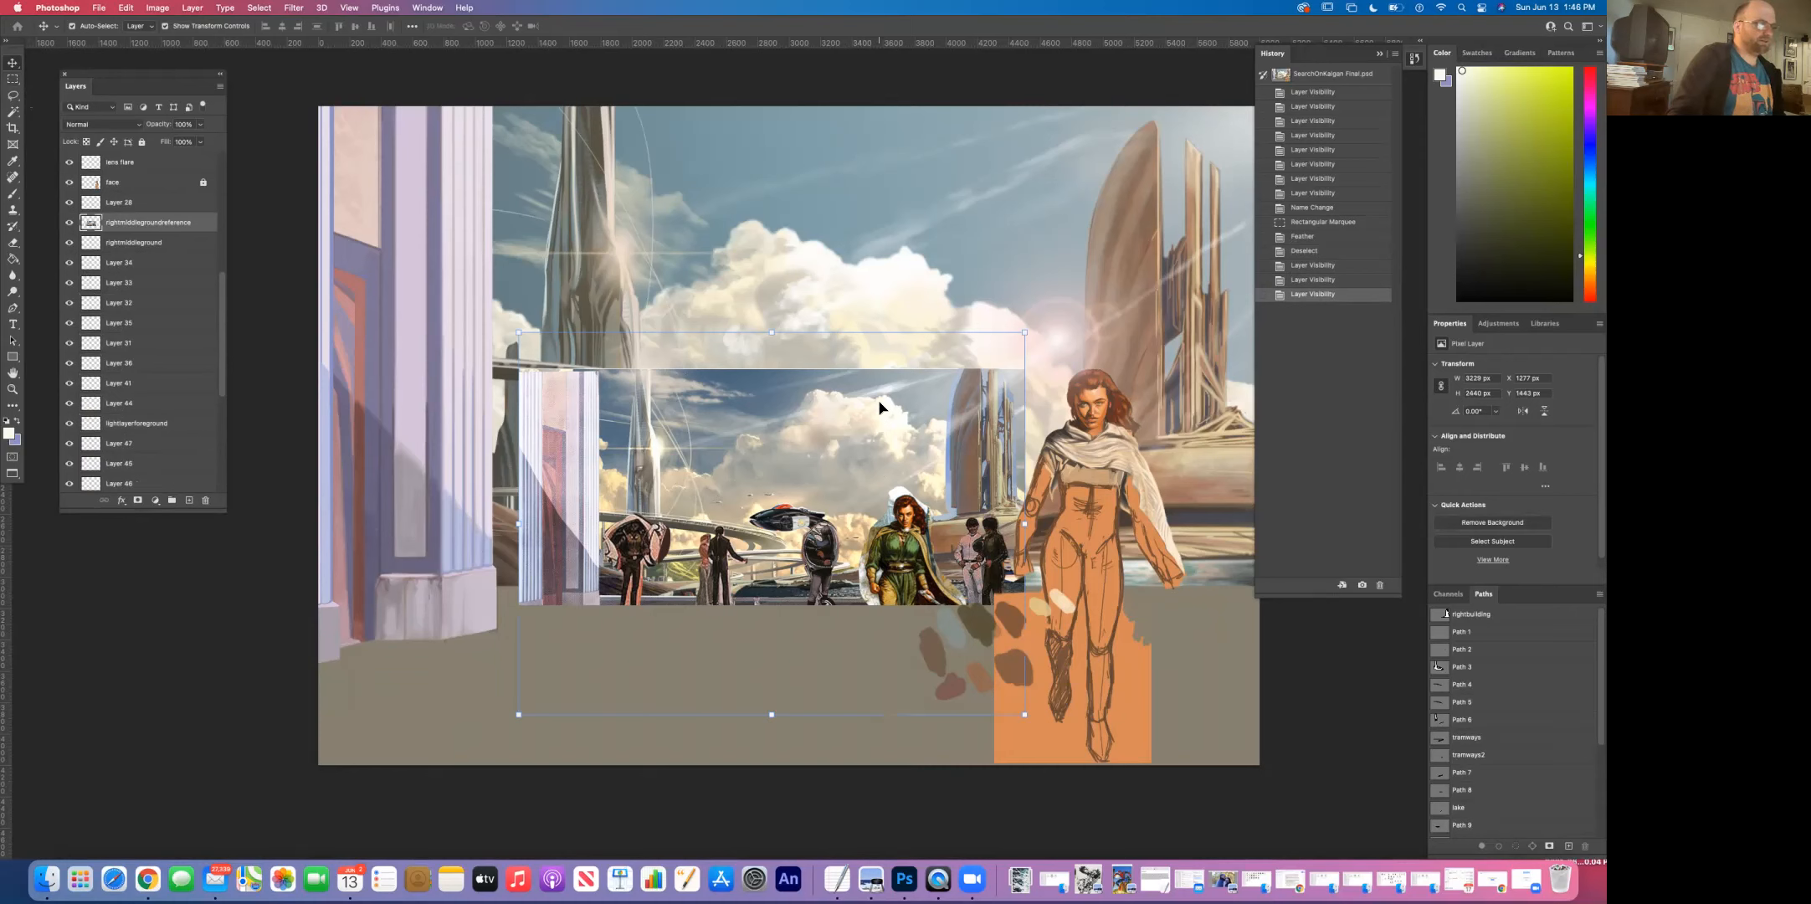
left_click_drag(880, 407, 958, 166)
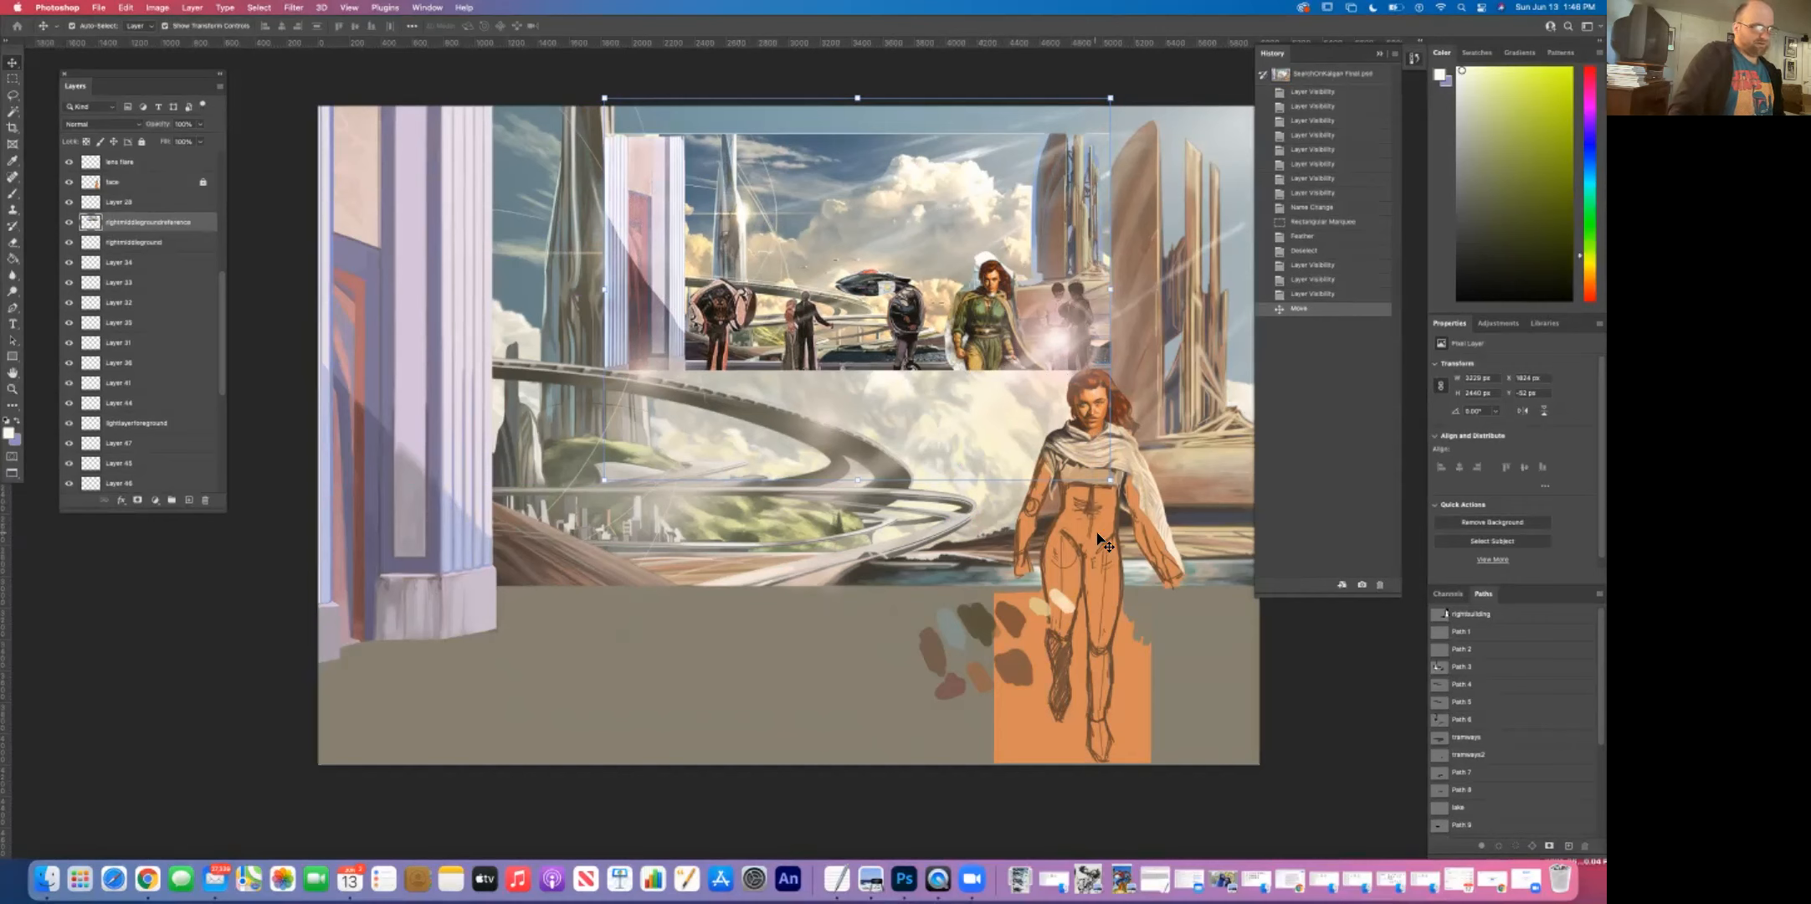
left_click(1098, 540)
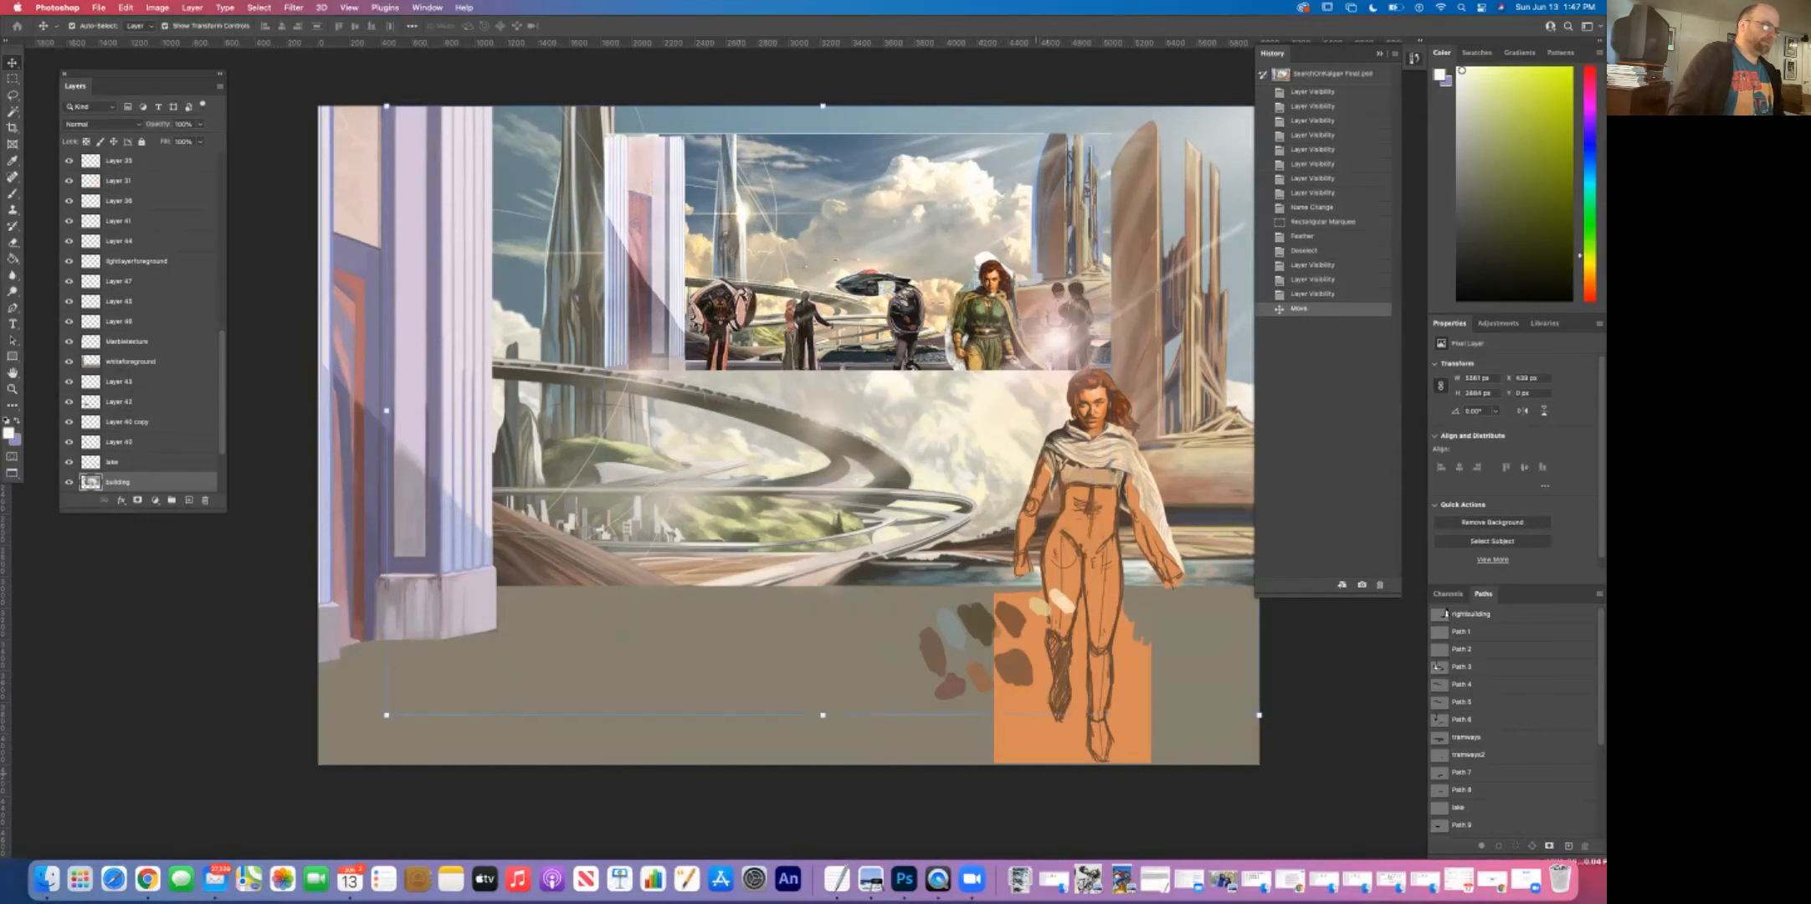
key("super+alt+a")
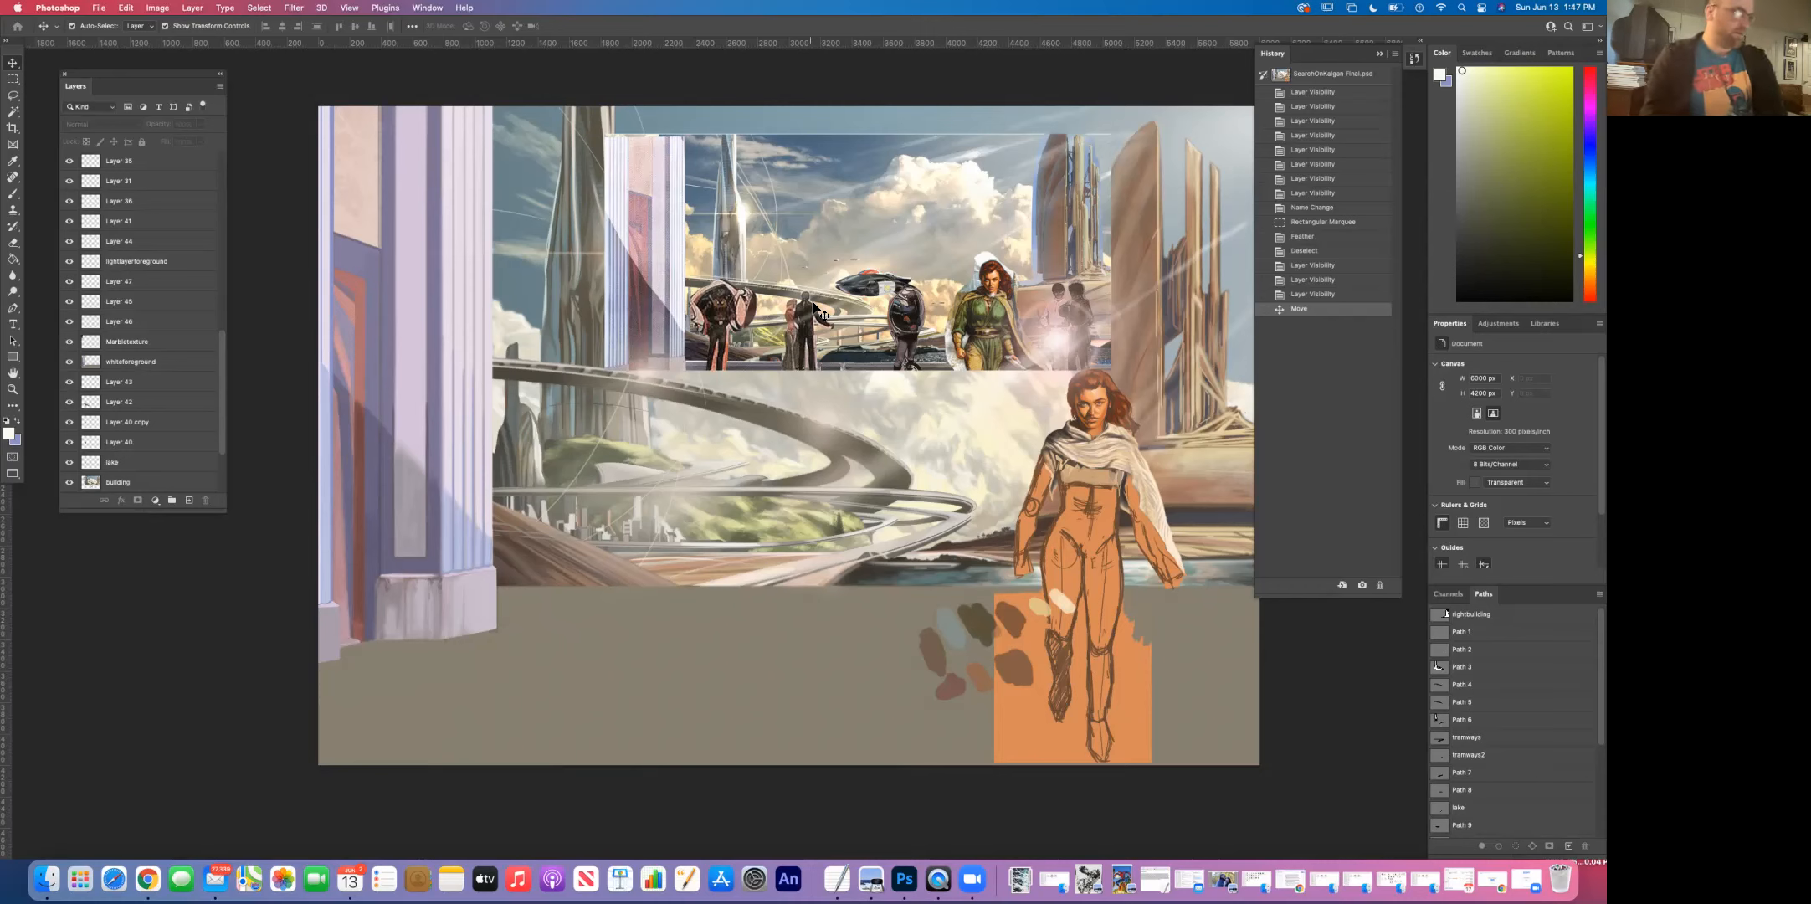
Step: Make a rectangular marquee selection around the upper part of the fluted column on the foreground building
left_click(682, 428, "alt")
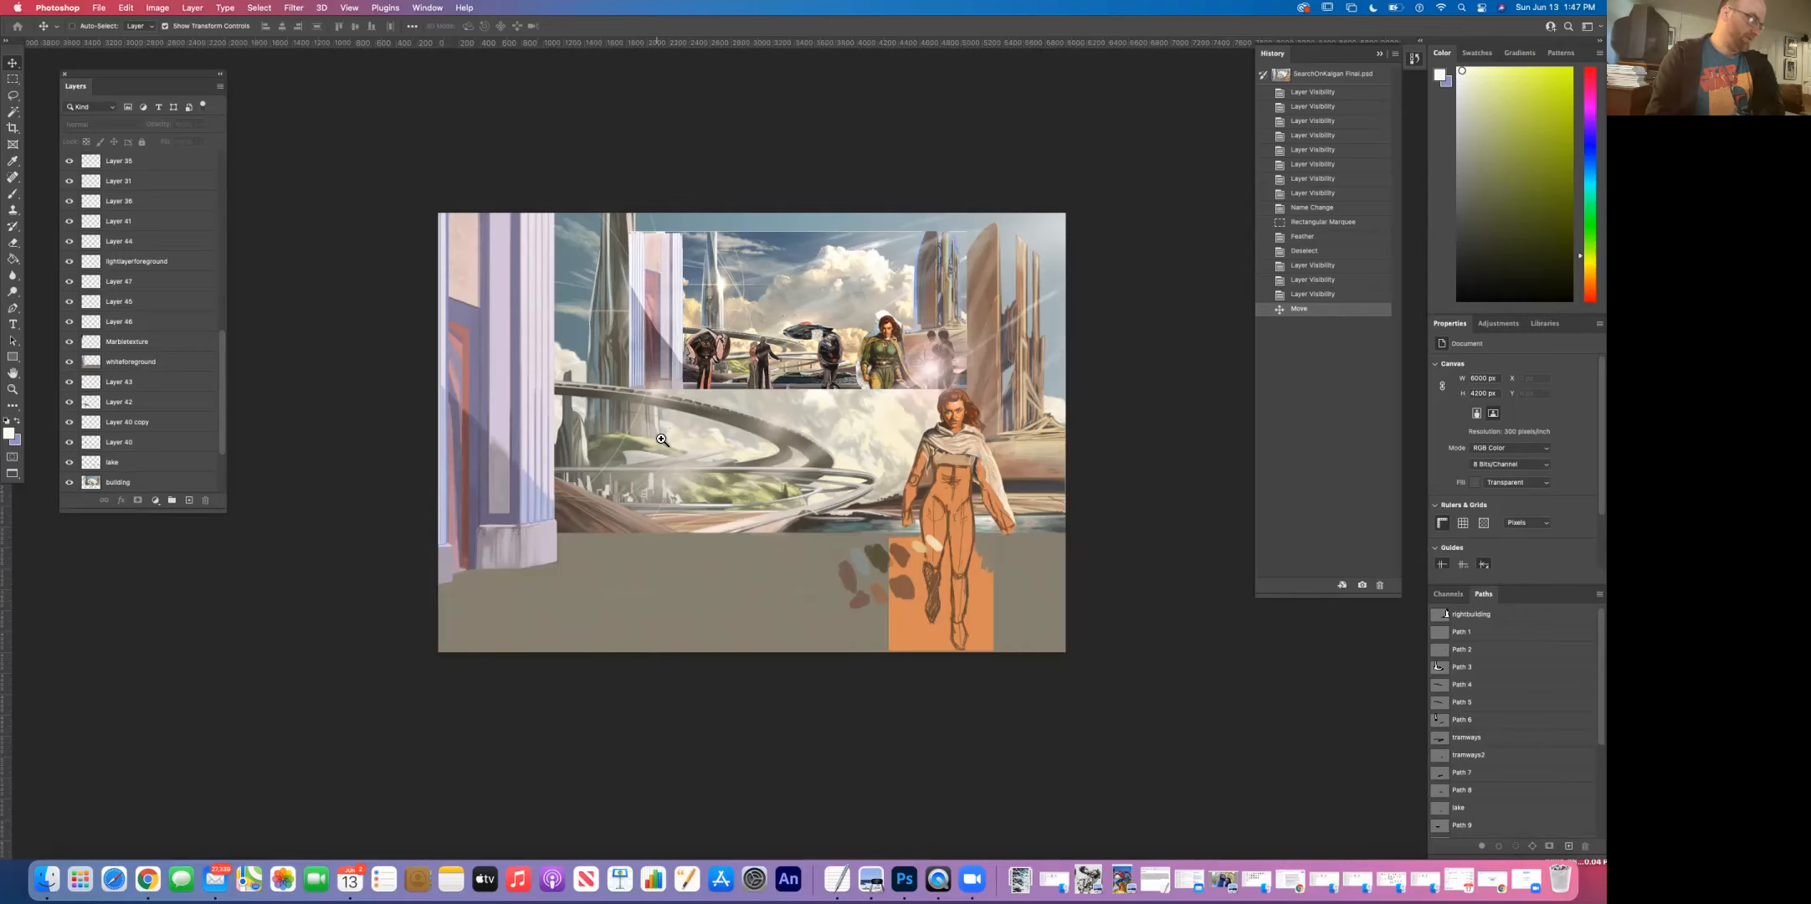
left_click(578, 425)
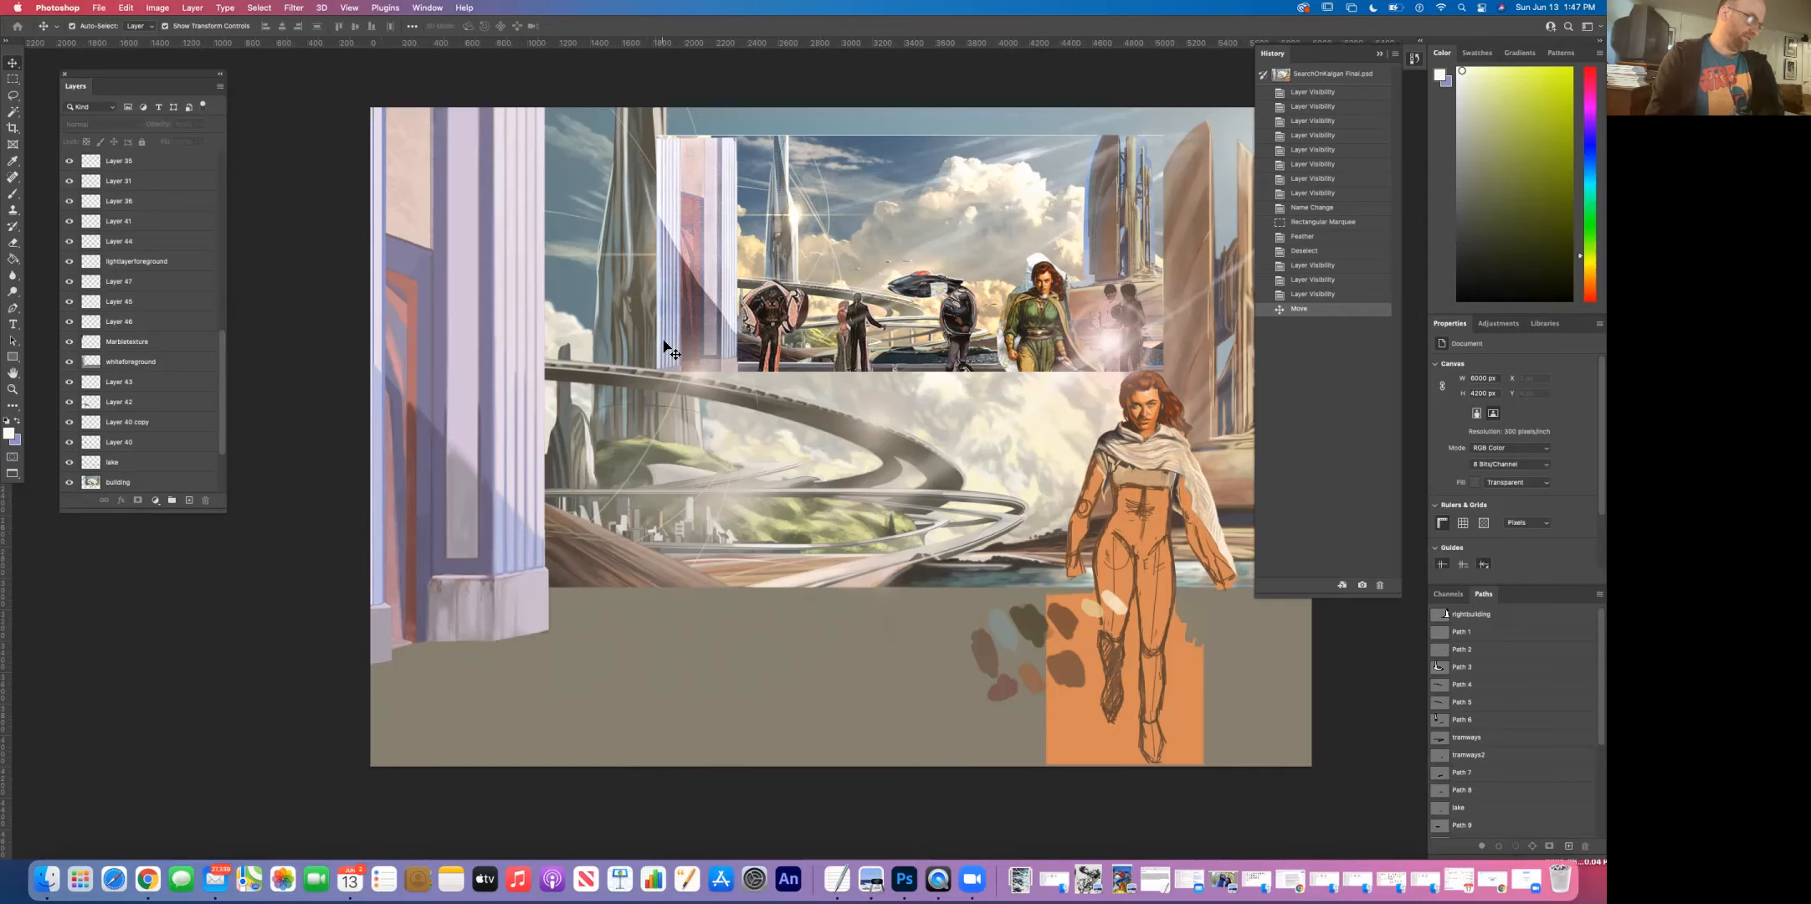
scroll(469, 544, "up", 2)
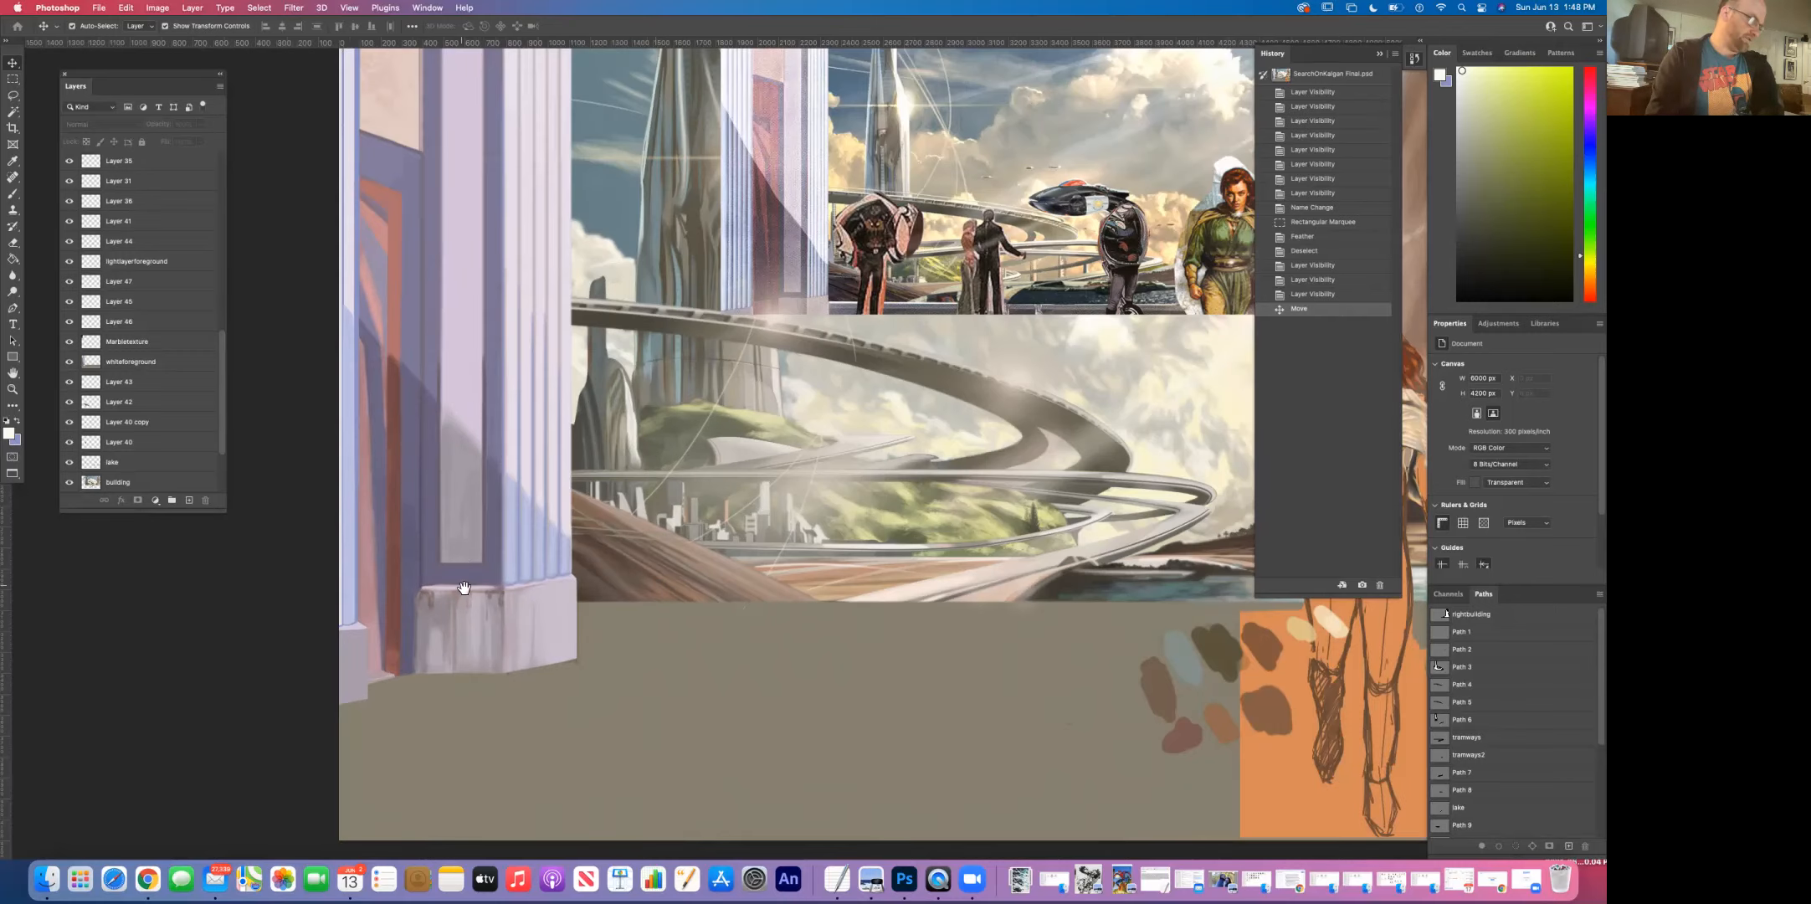
left_click_drag(464, 588, 483, 537)
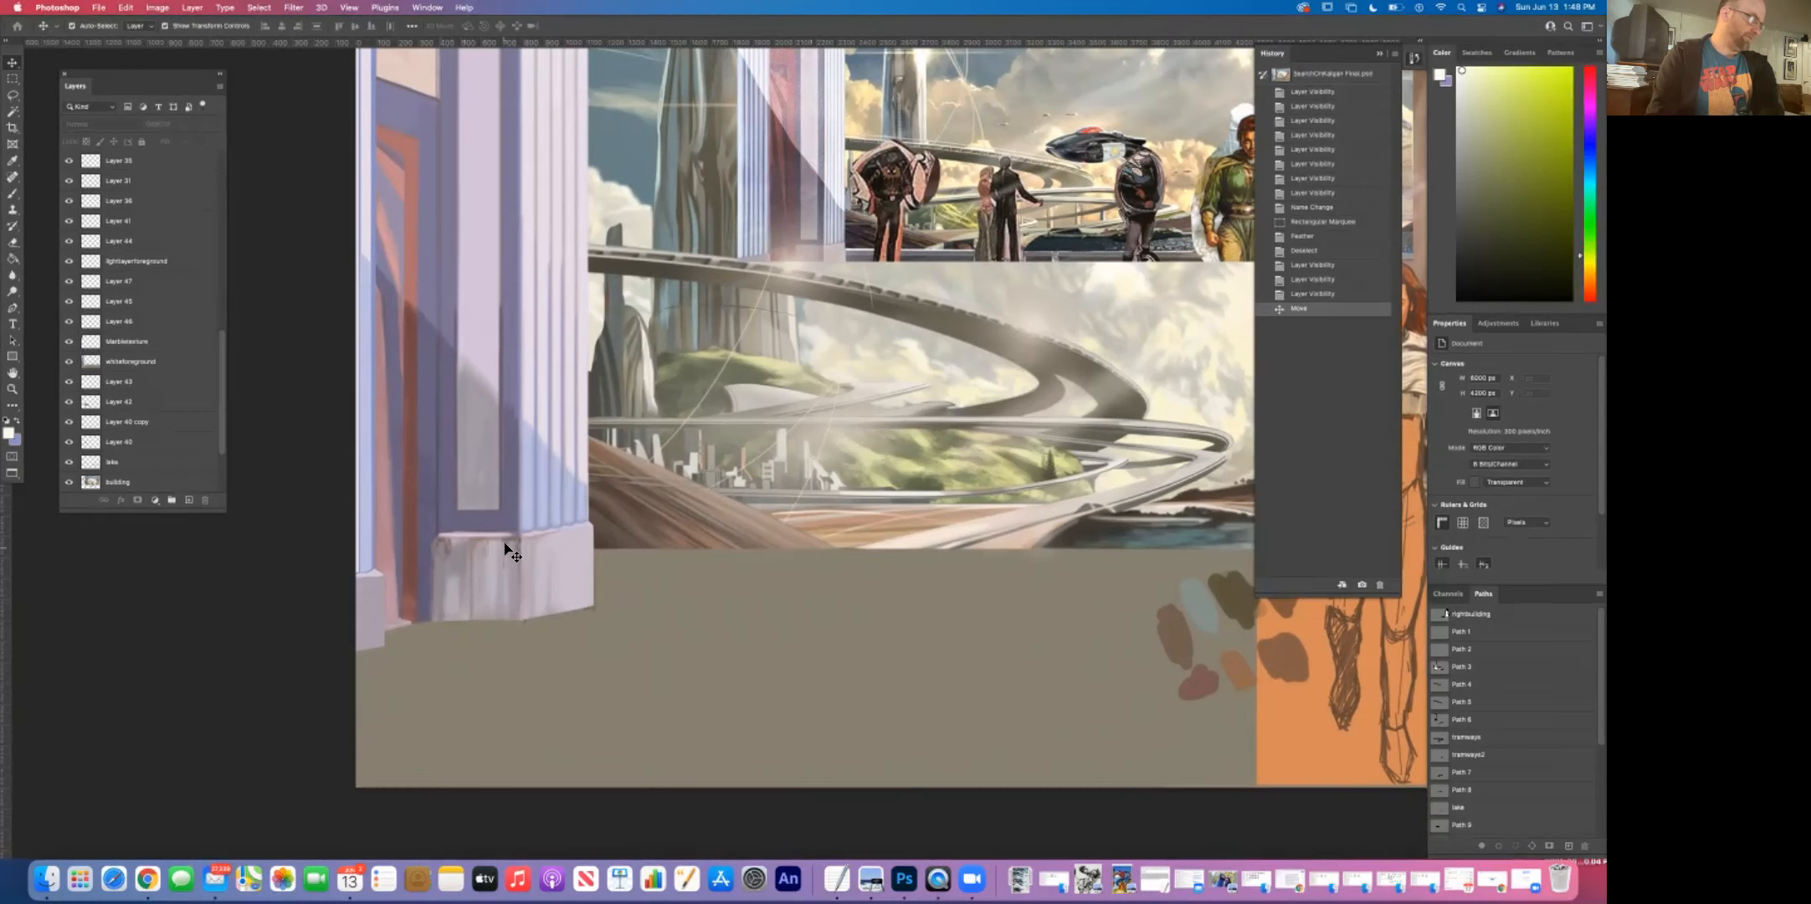
scroll(511, 498, "down", 2)
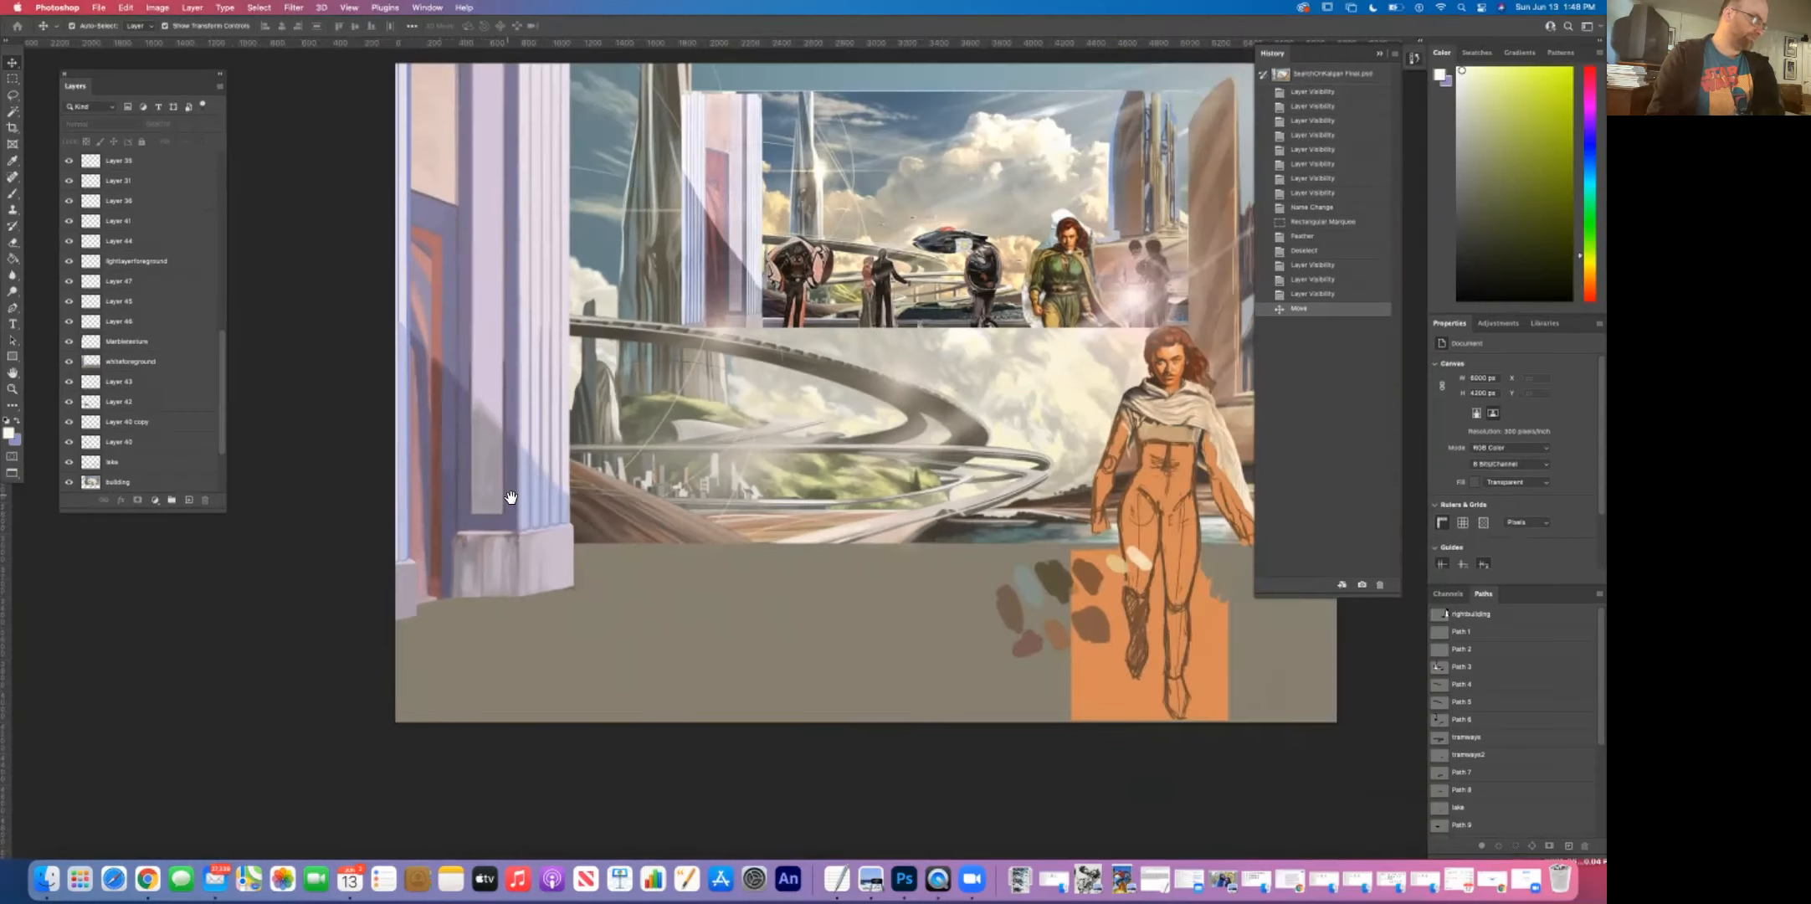
scroll(511, 497, "up", 3)
scroll(567, 260, "up", 2)
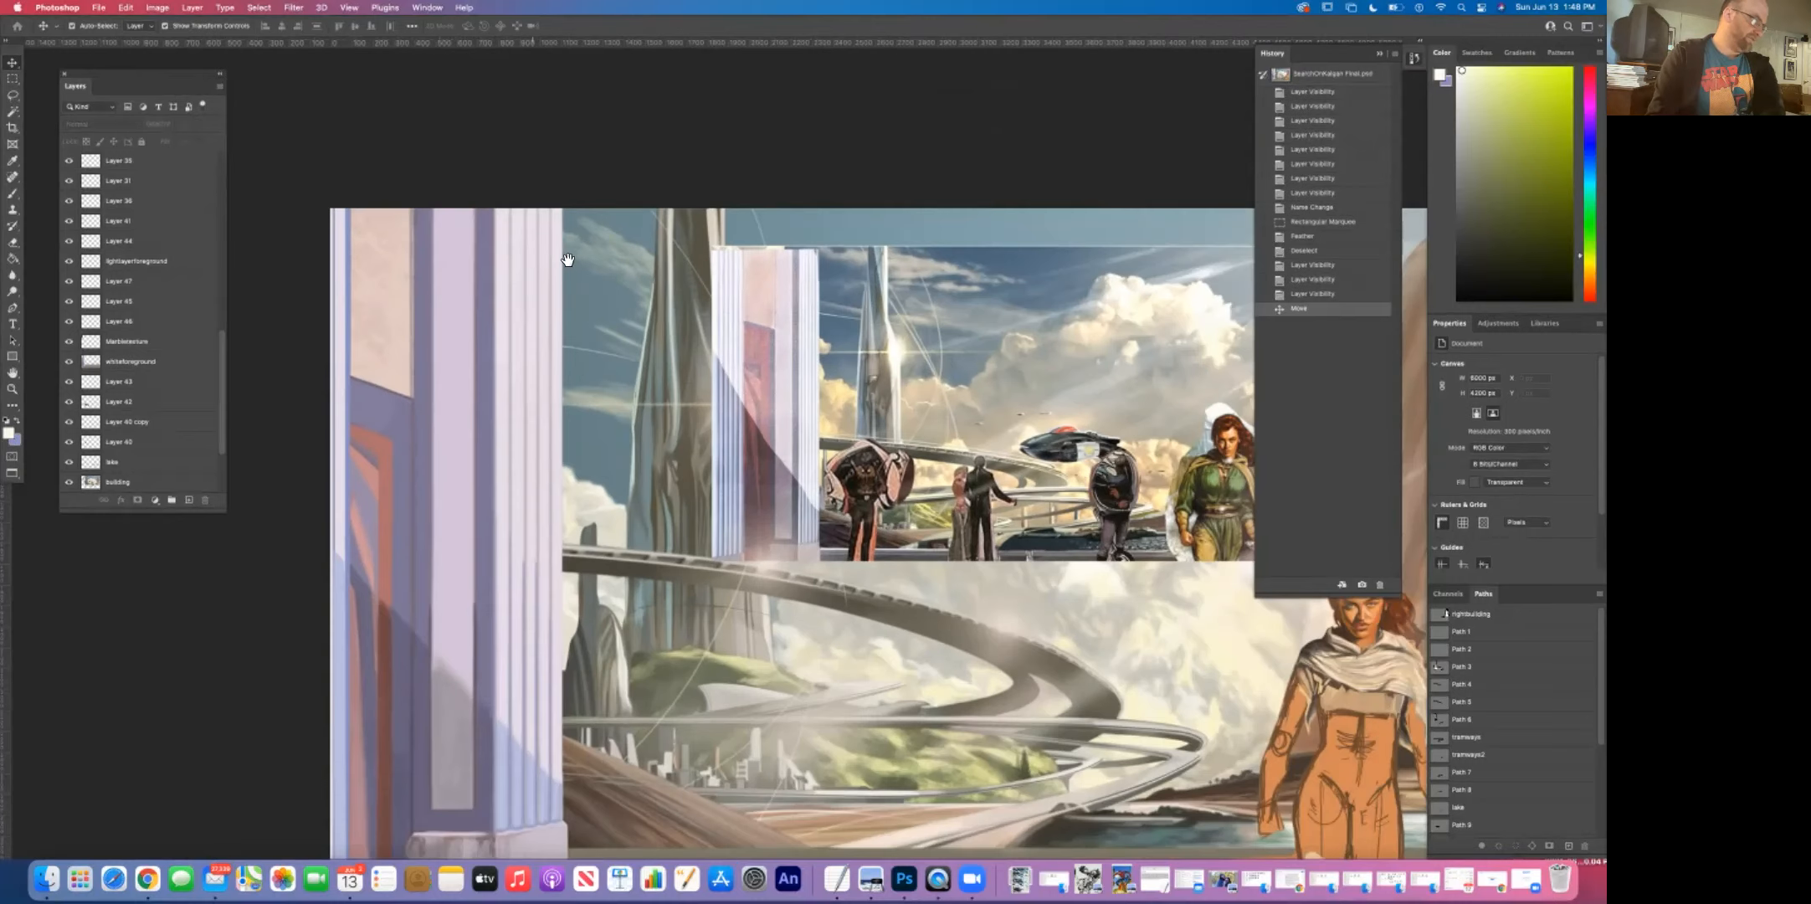
scroll(568, 259, "left", 2)
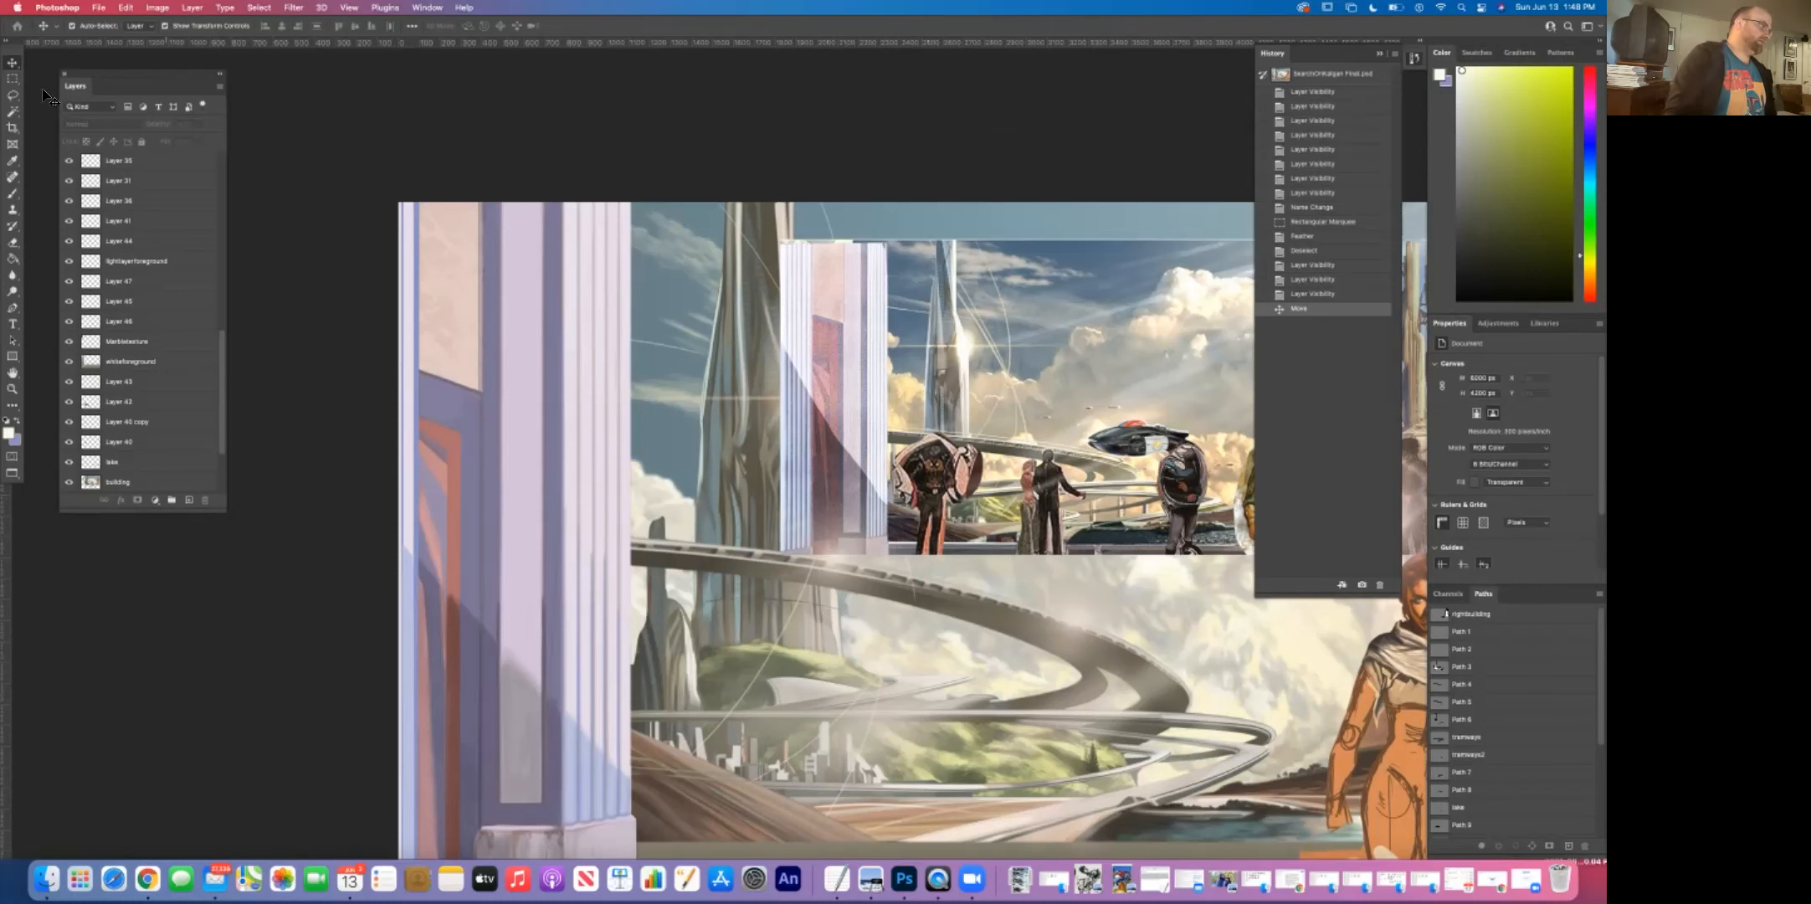
left_click(13, 78)
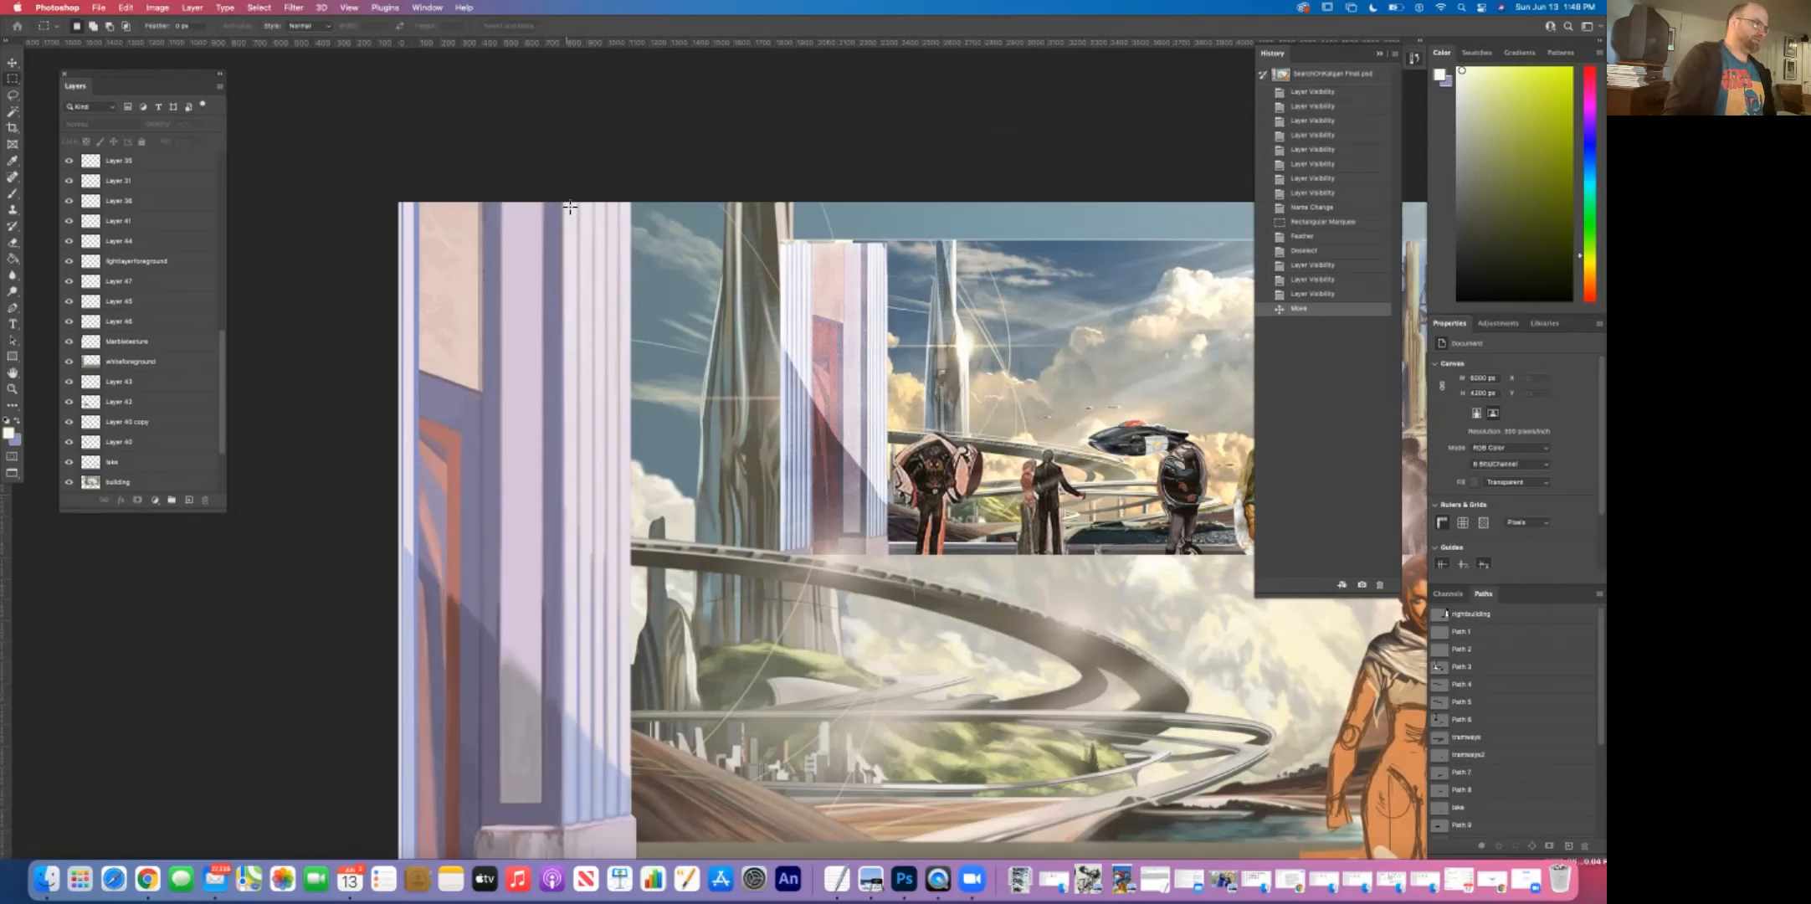
left_click_drag(604, 369, 629, 522)
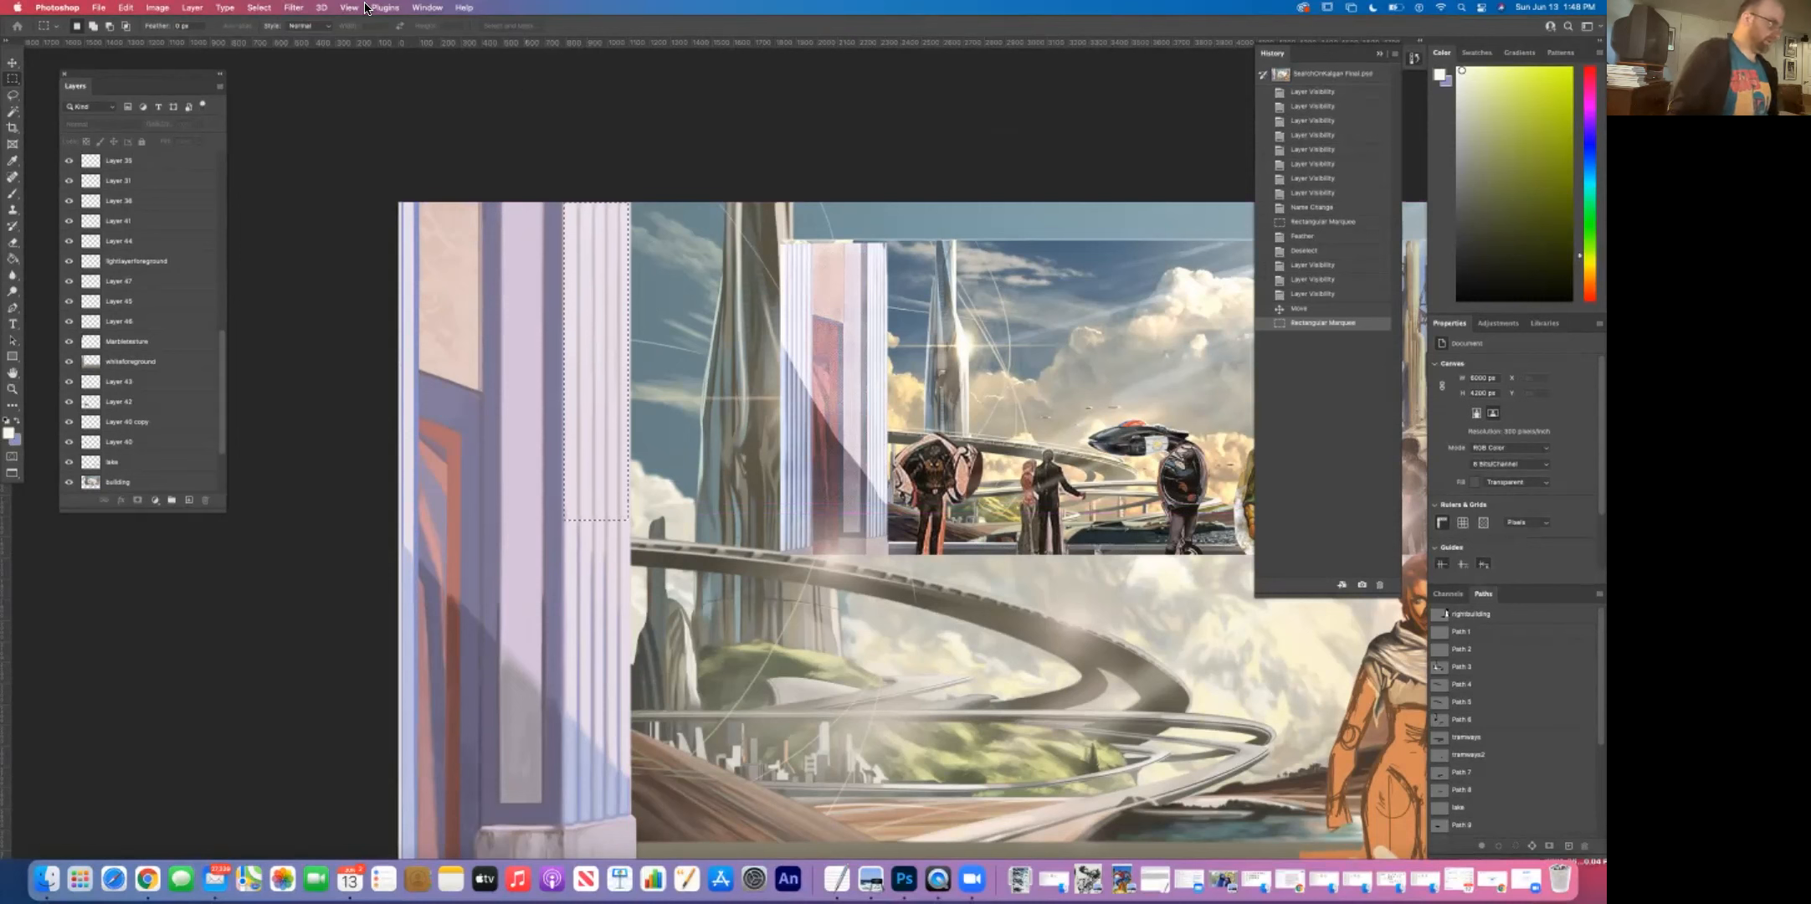
left_click(298, 7)
left_click(300, 7)
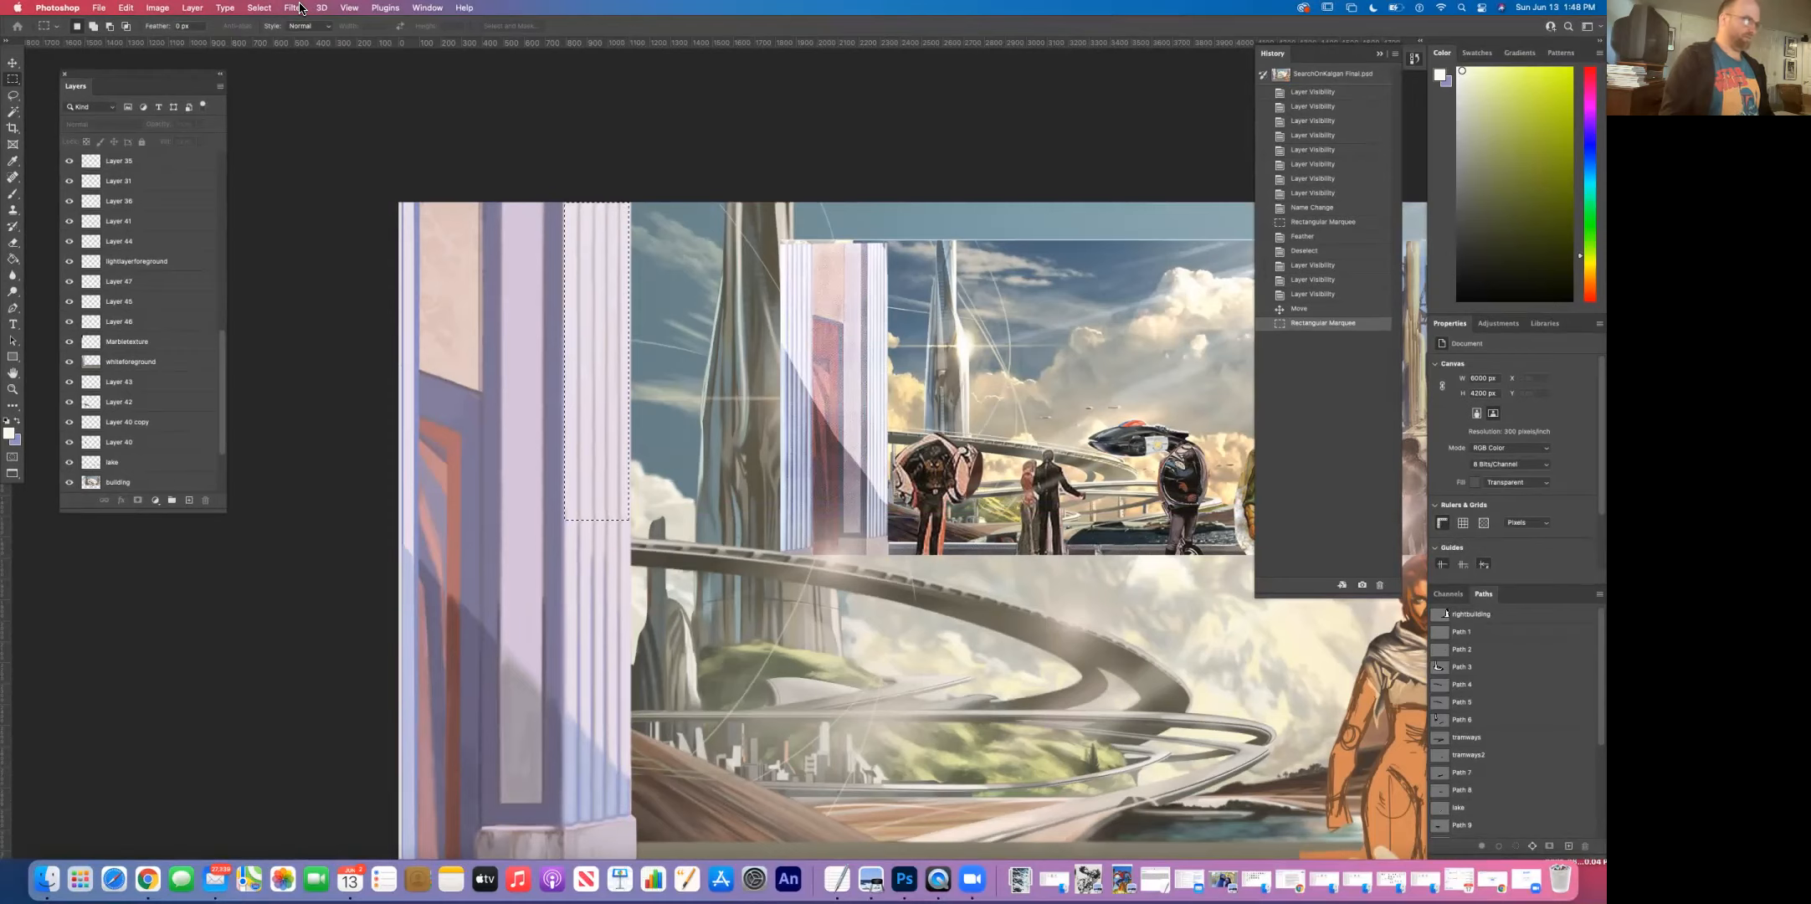
left_click(355, 8)
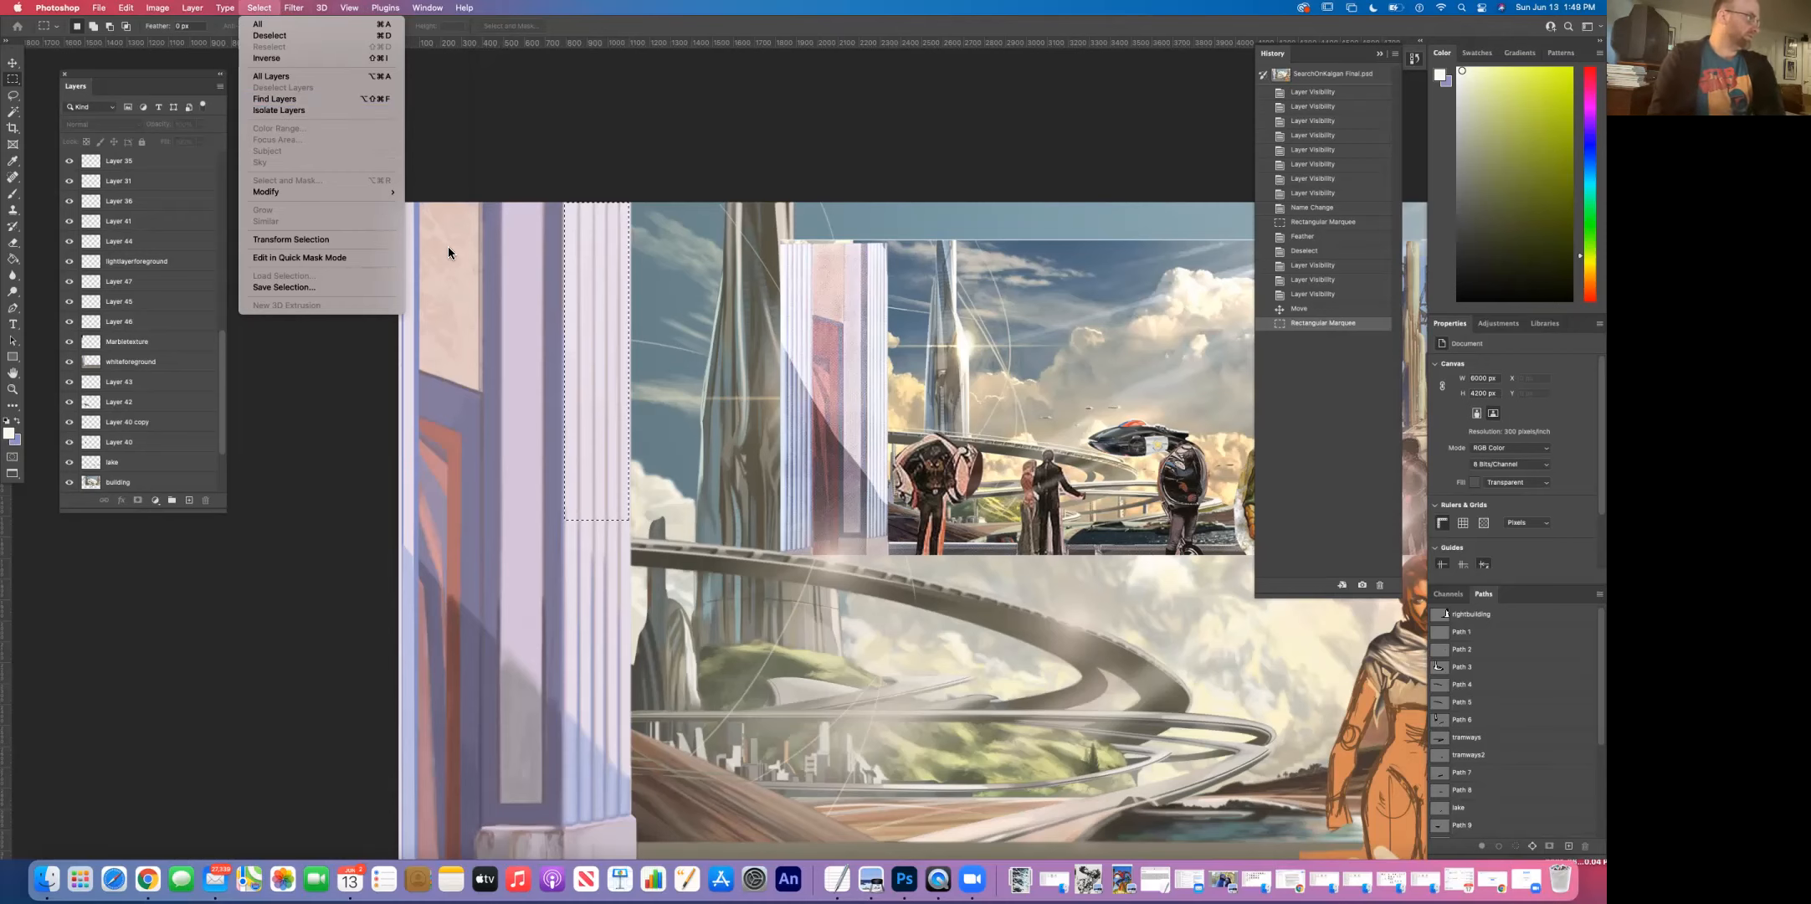
mouse_move(437, 8)
mouse_move(378, 8)
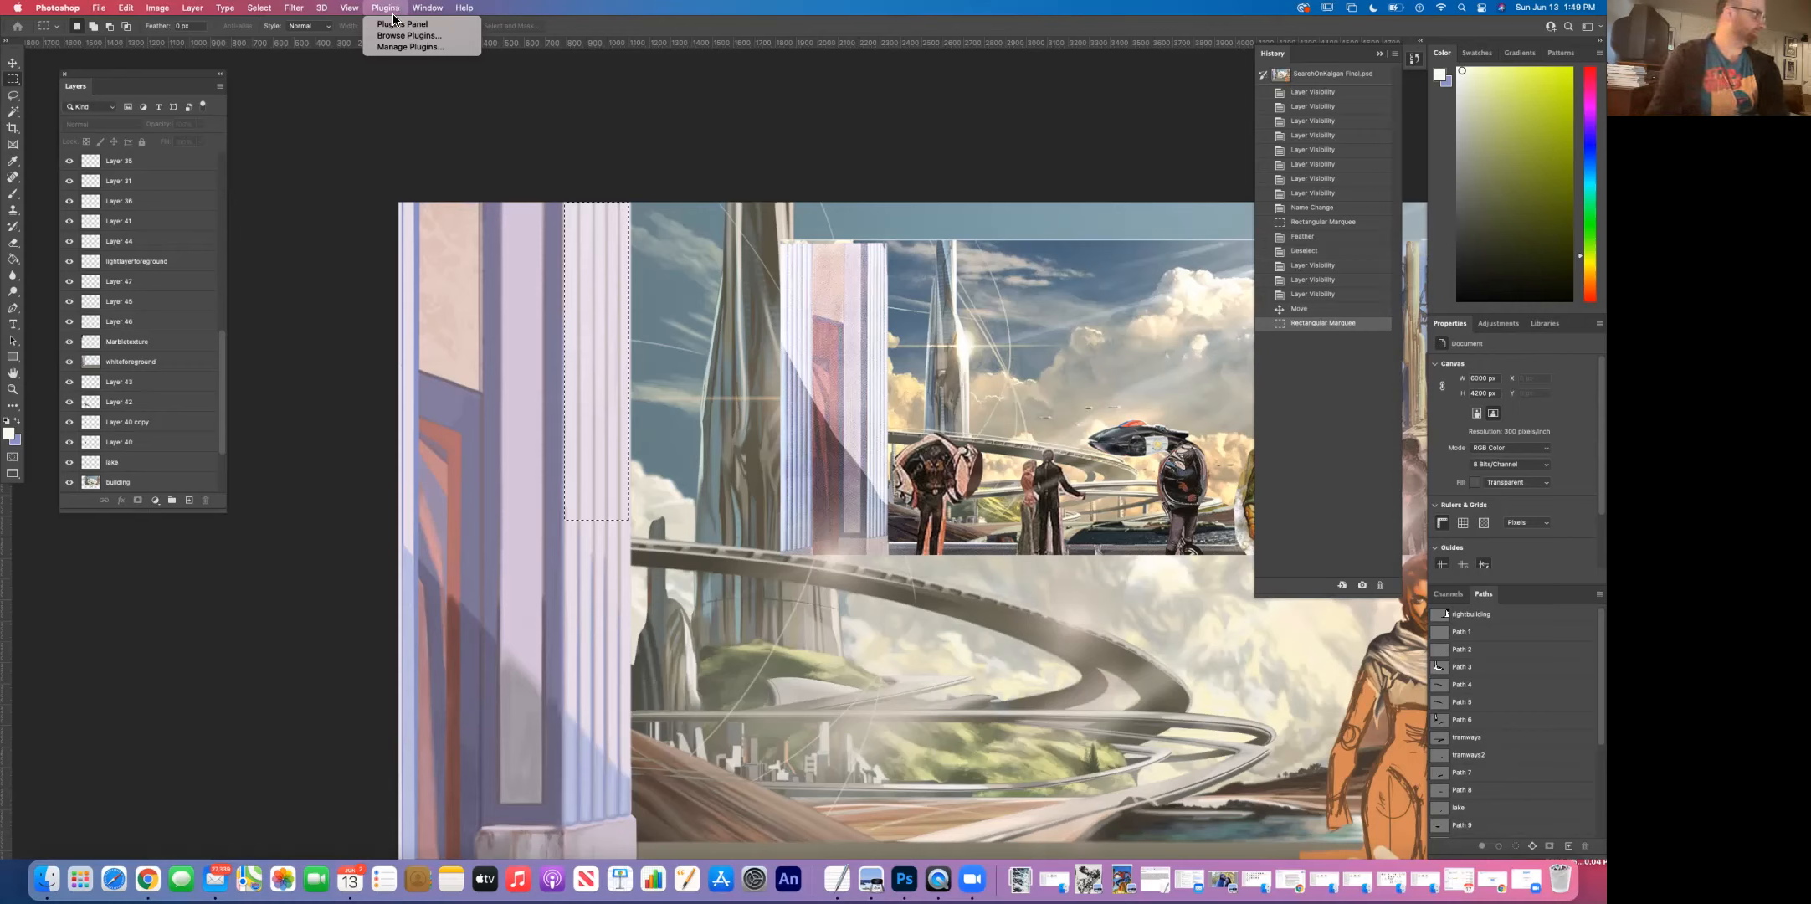
left_click(658, 144)
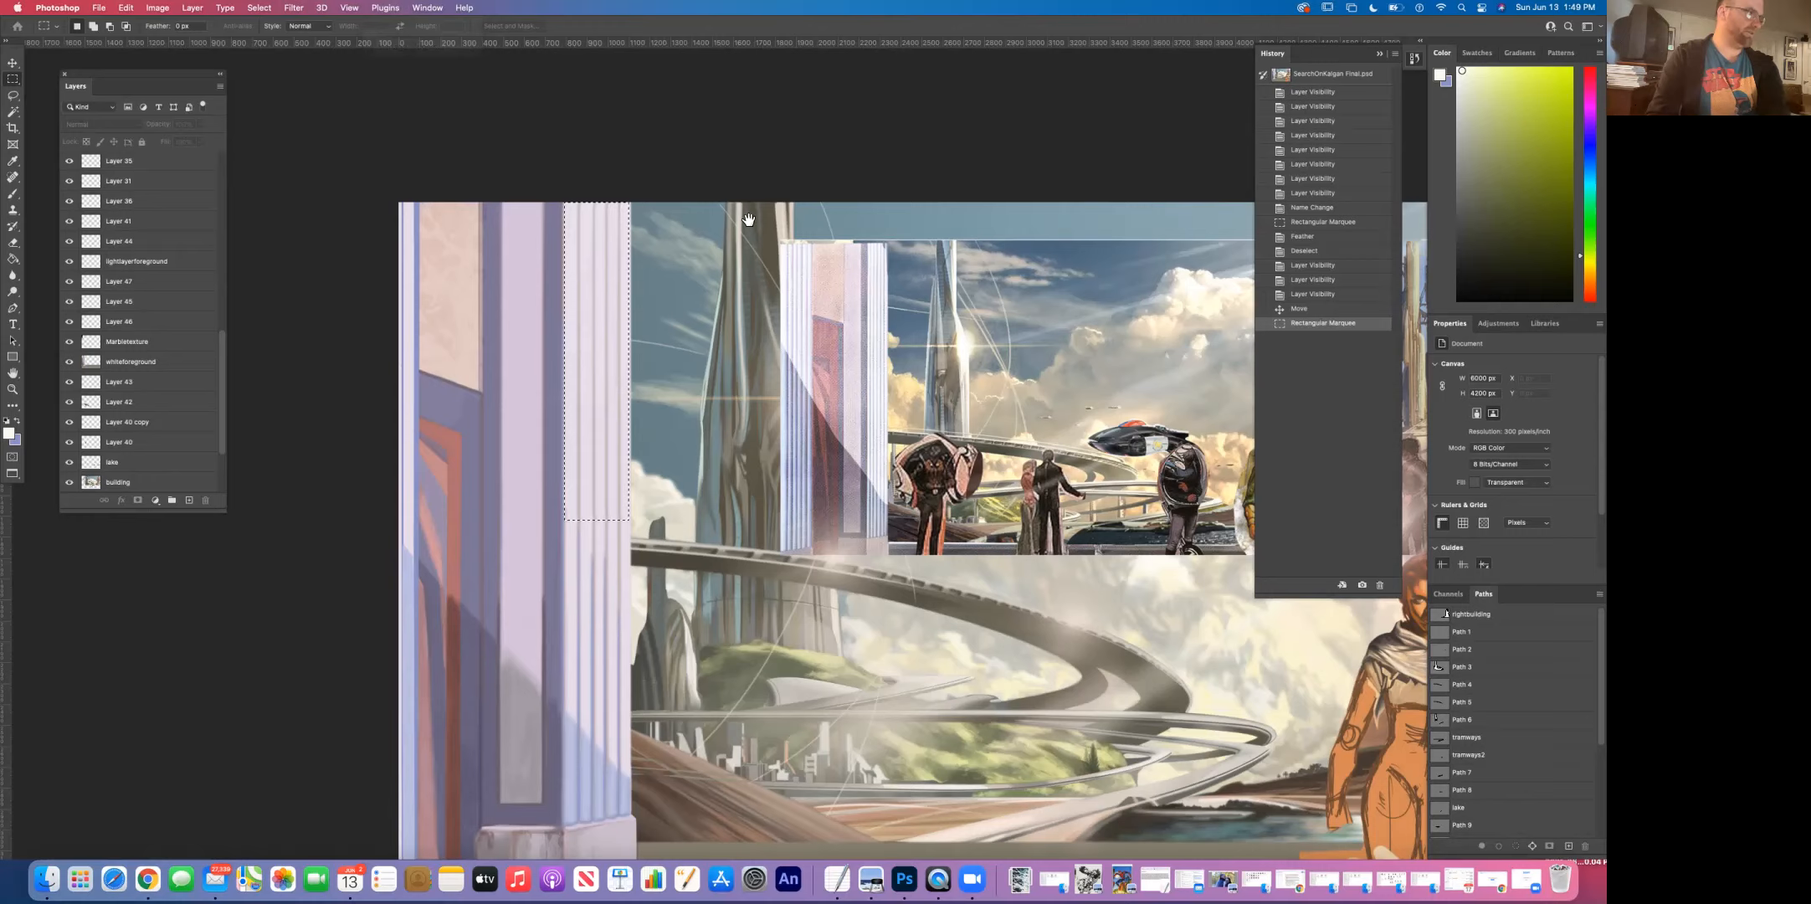
Step: Compare the lighting on the foreground building and walking figure with the overlaid reference painting
scroll(705, 328, "down", 1)
scroll(762, 339, "up", 1)
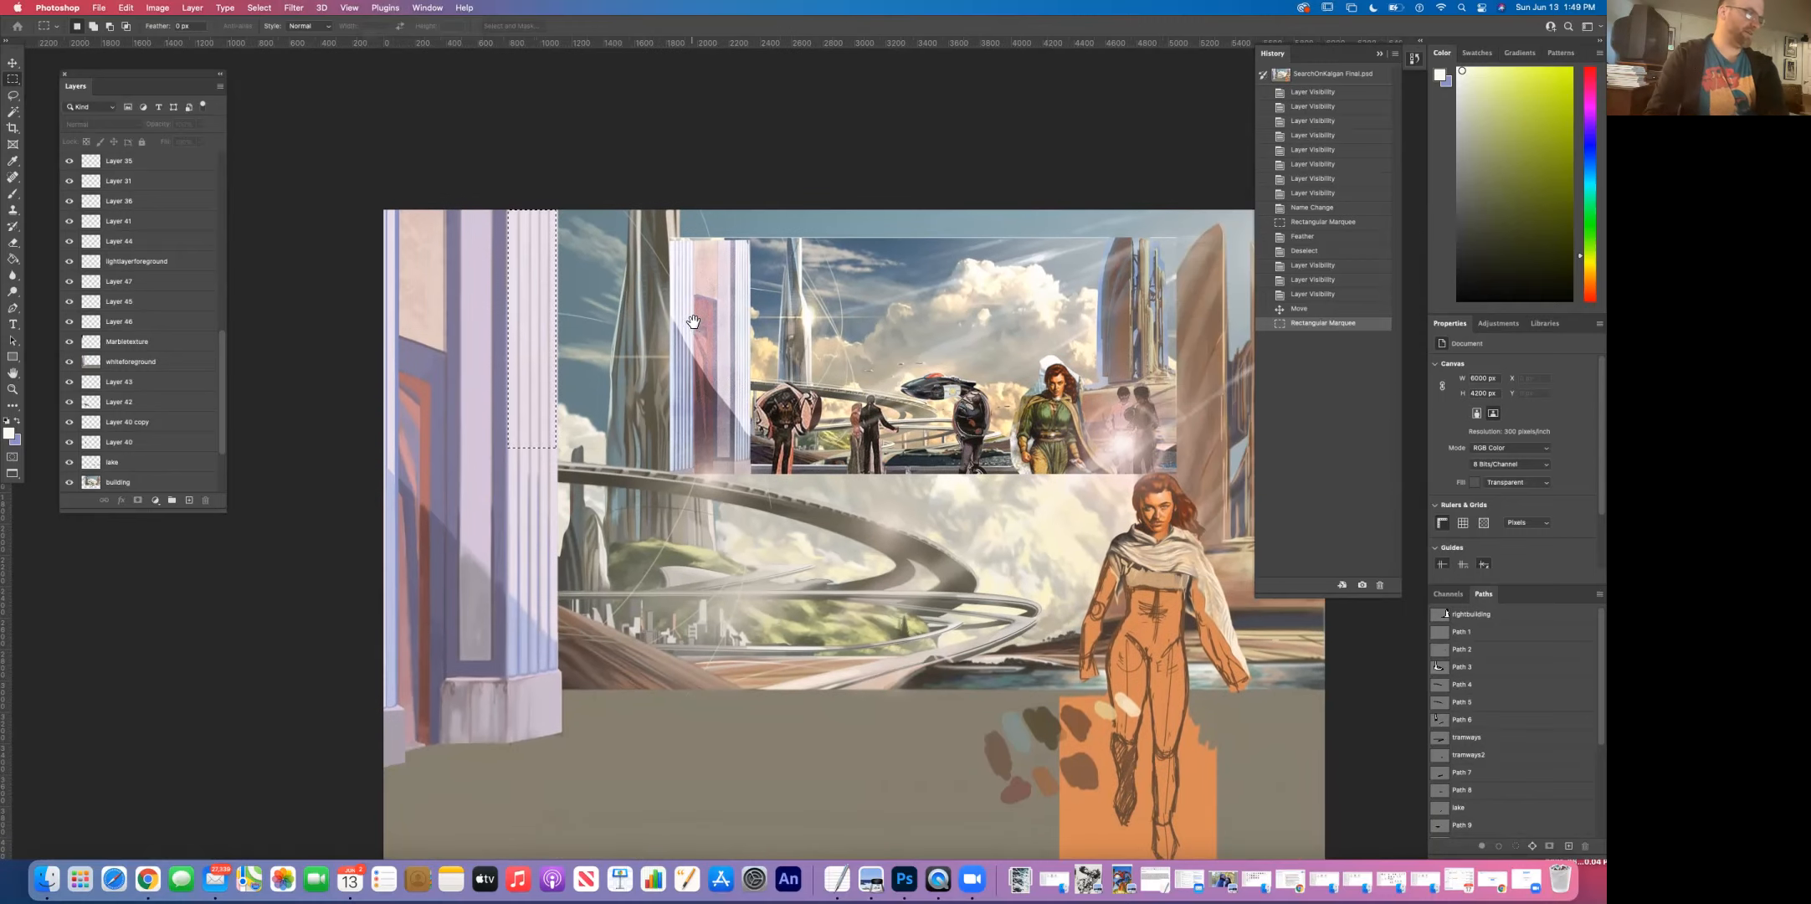
scroll(571, 369, "up", 1)
left_click_drag(571, 369, 477, 343)
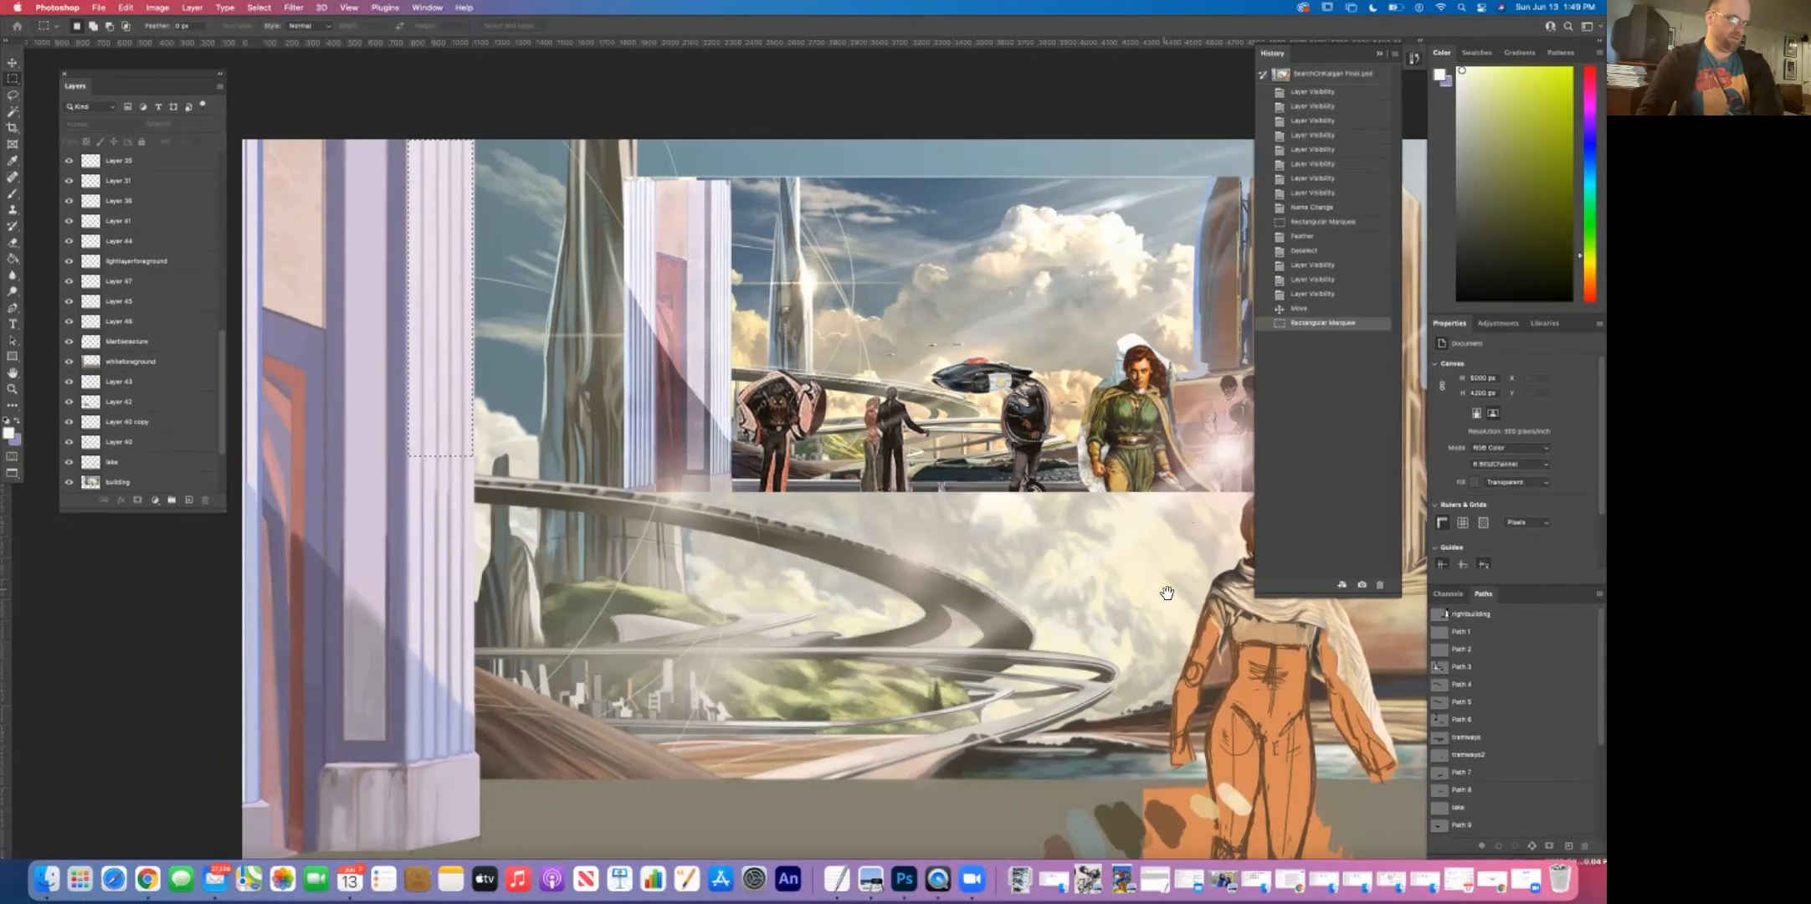
scroll(942, 485, "right", 5)
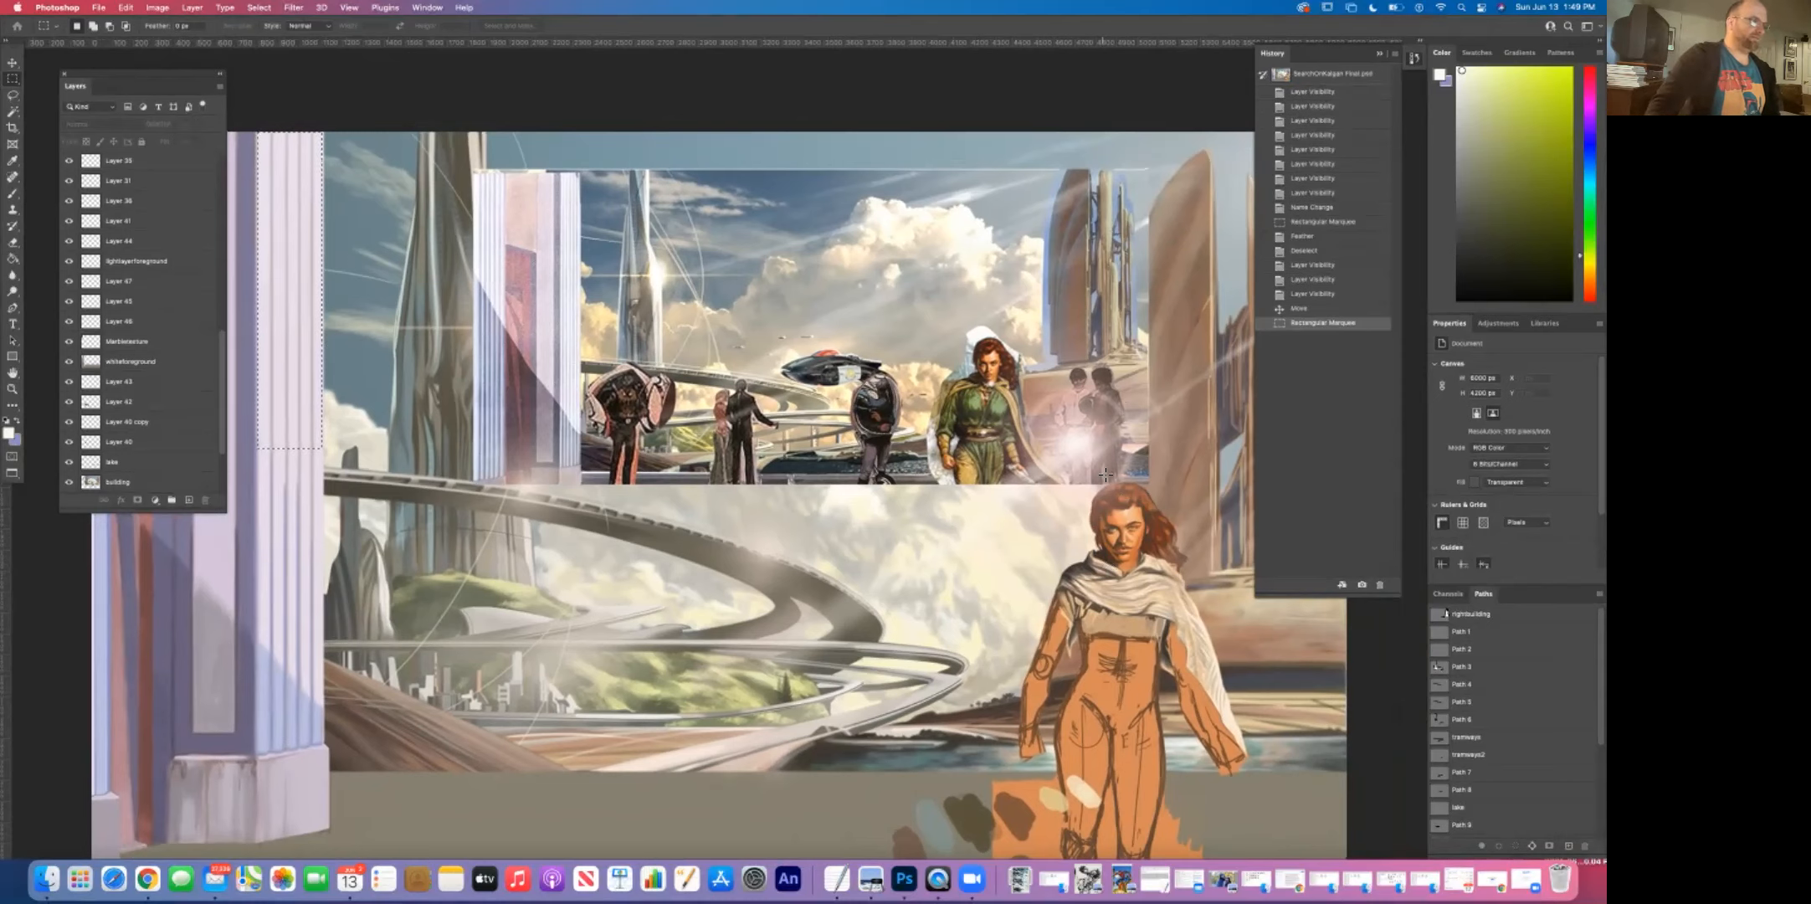
left_click_drag(591, 499, 684, 418)
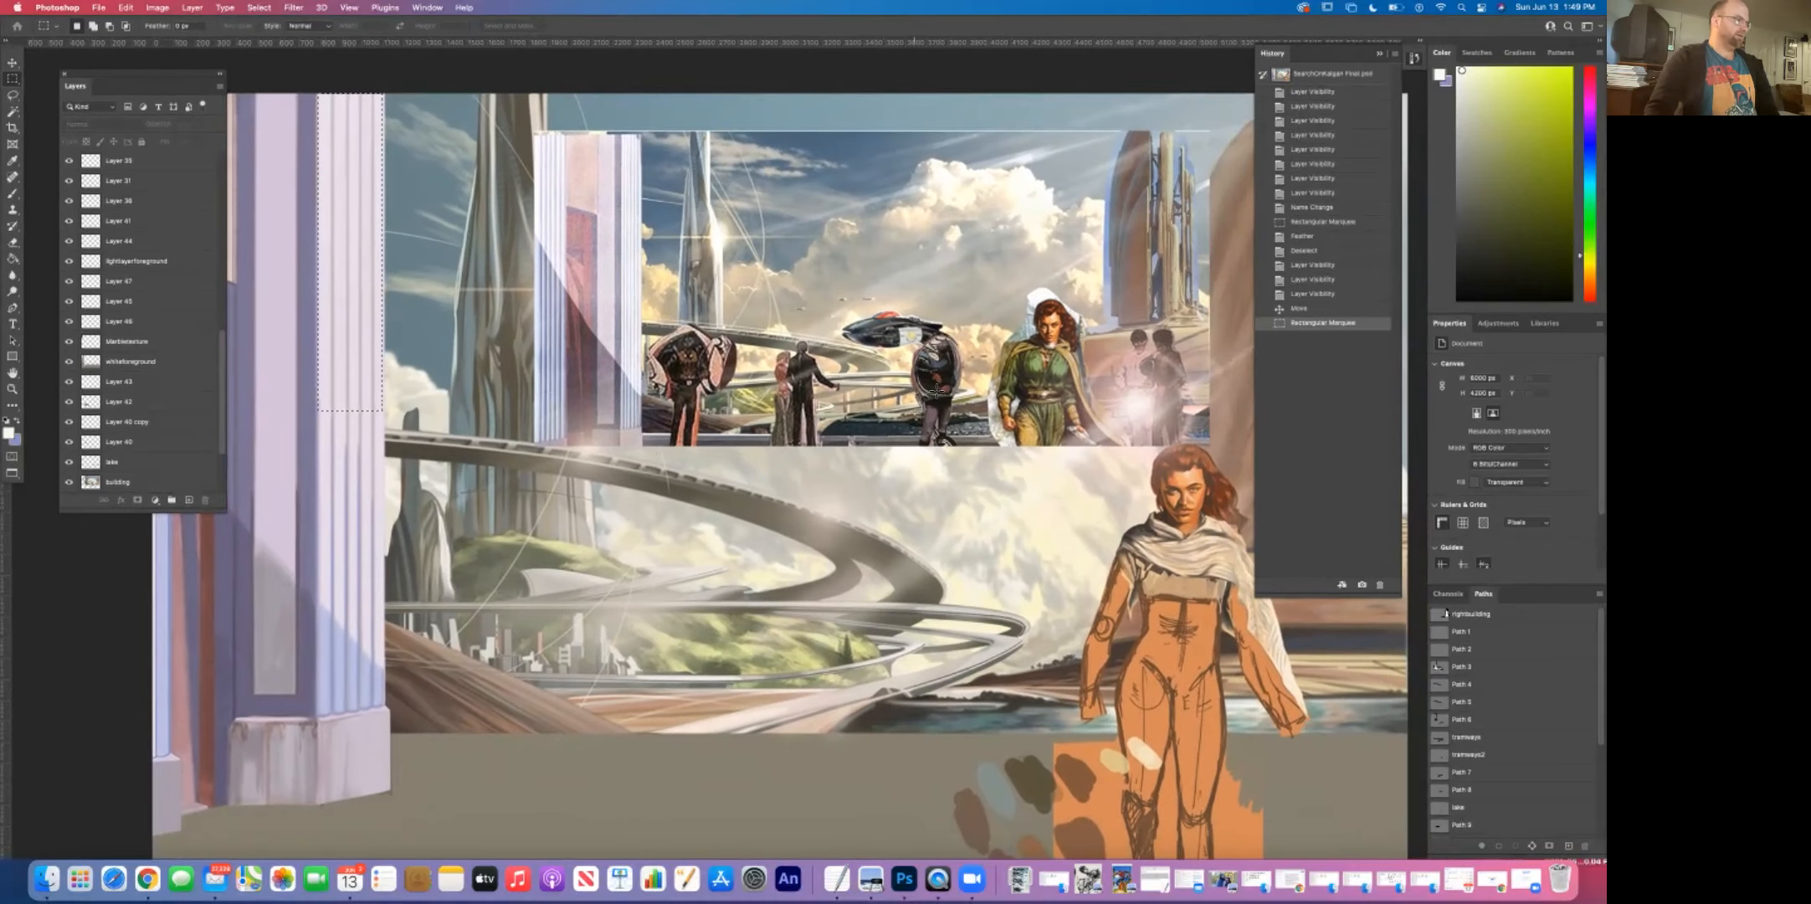
left_click_drag(896, 312, 896, 355)
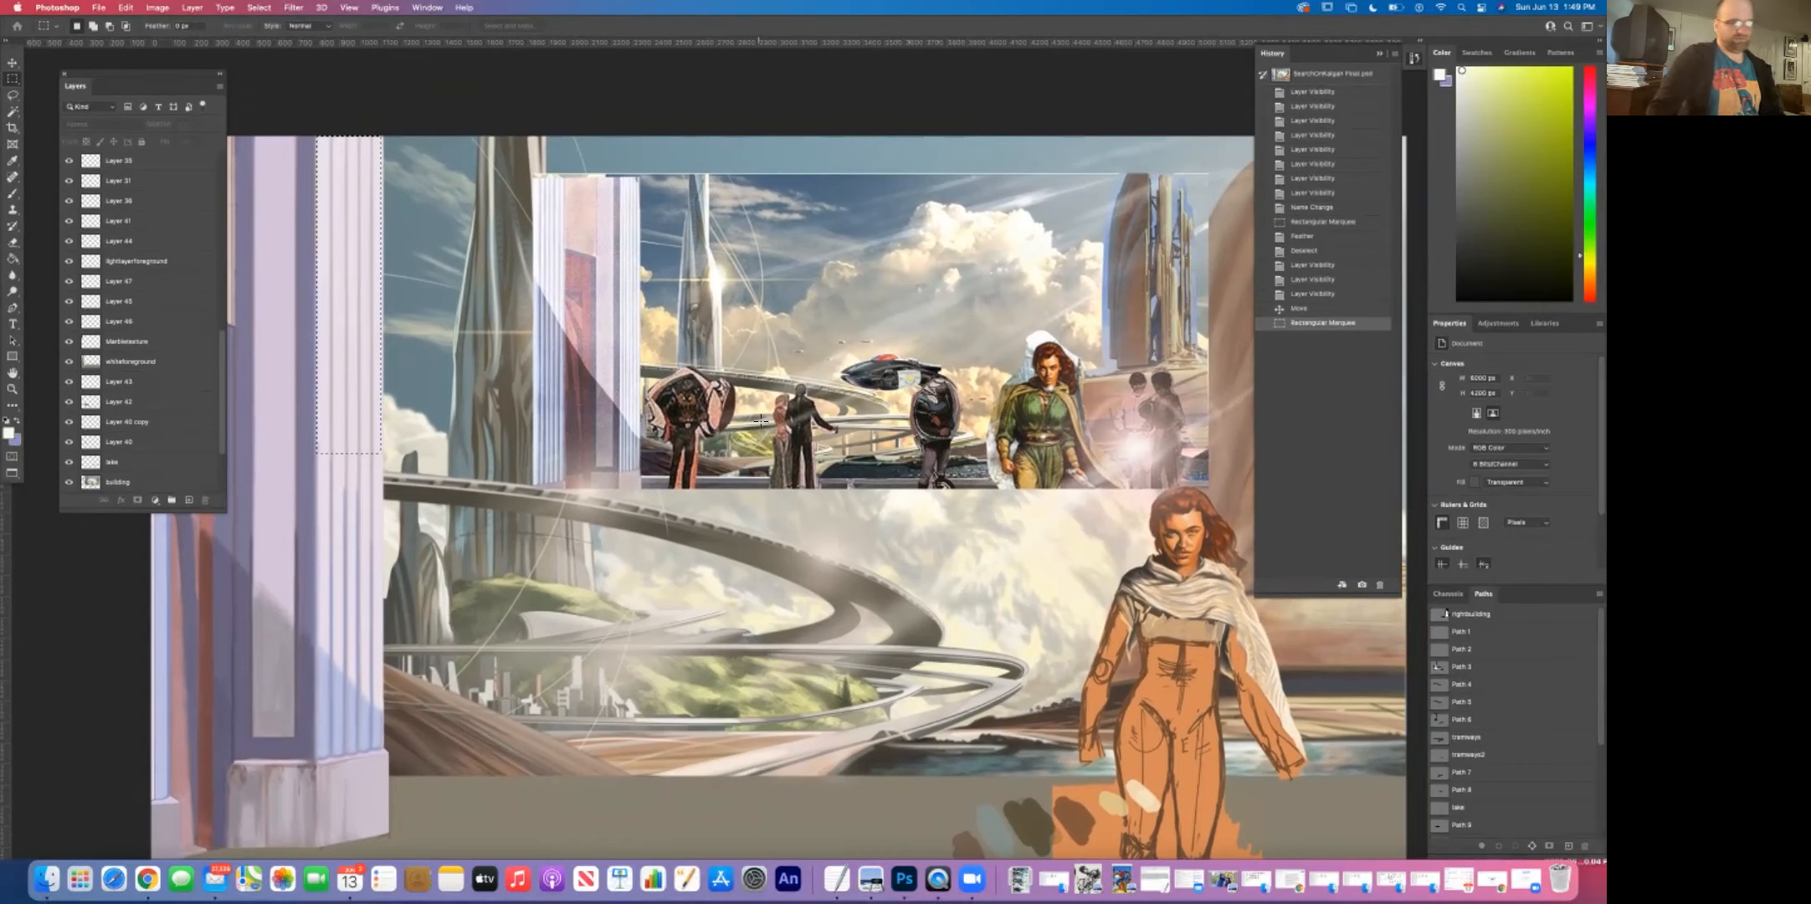
scroll(669, 572, "down", 1)
scroll(669, 572, "left", 1)
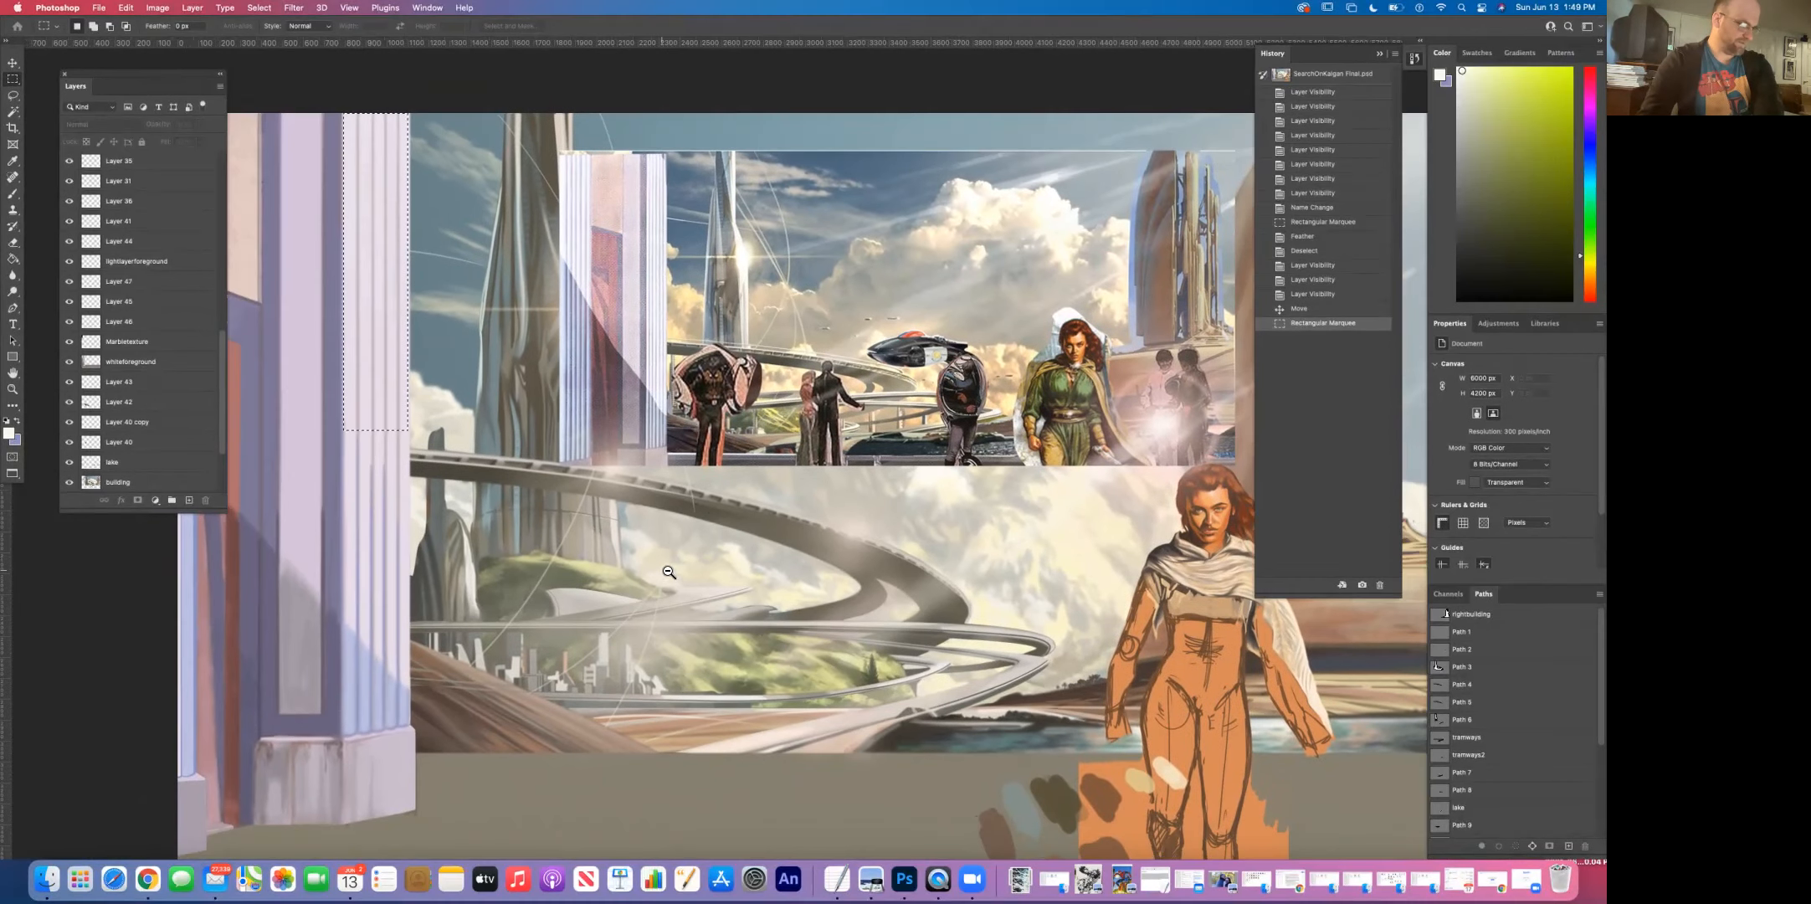
scroll(669, 572, "down", 3)
scroll(649, 589, "up", 2)
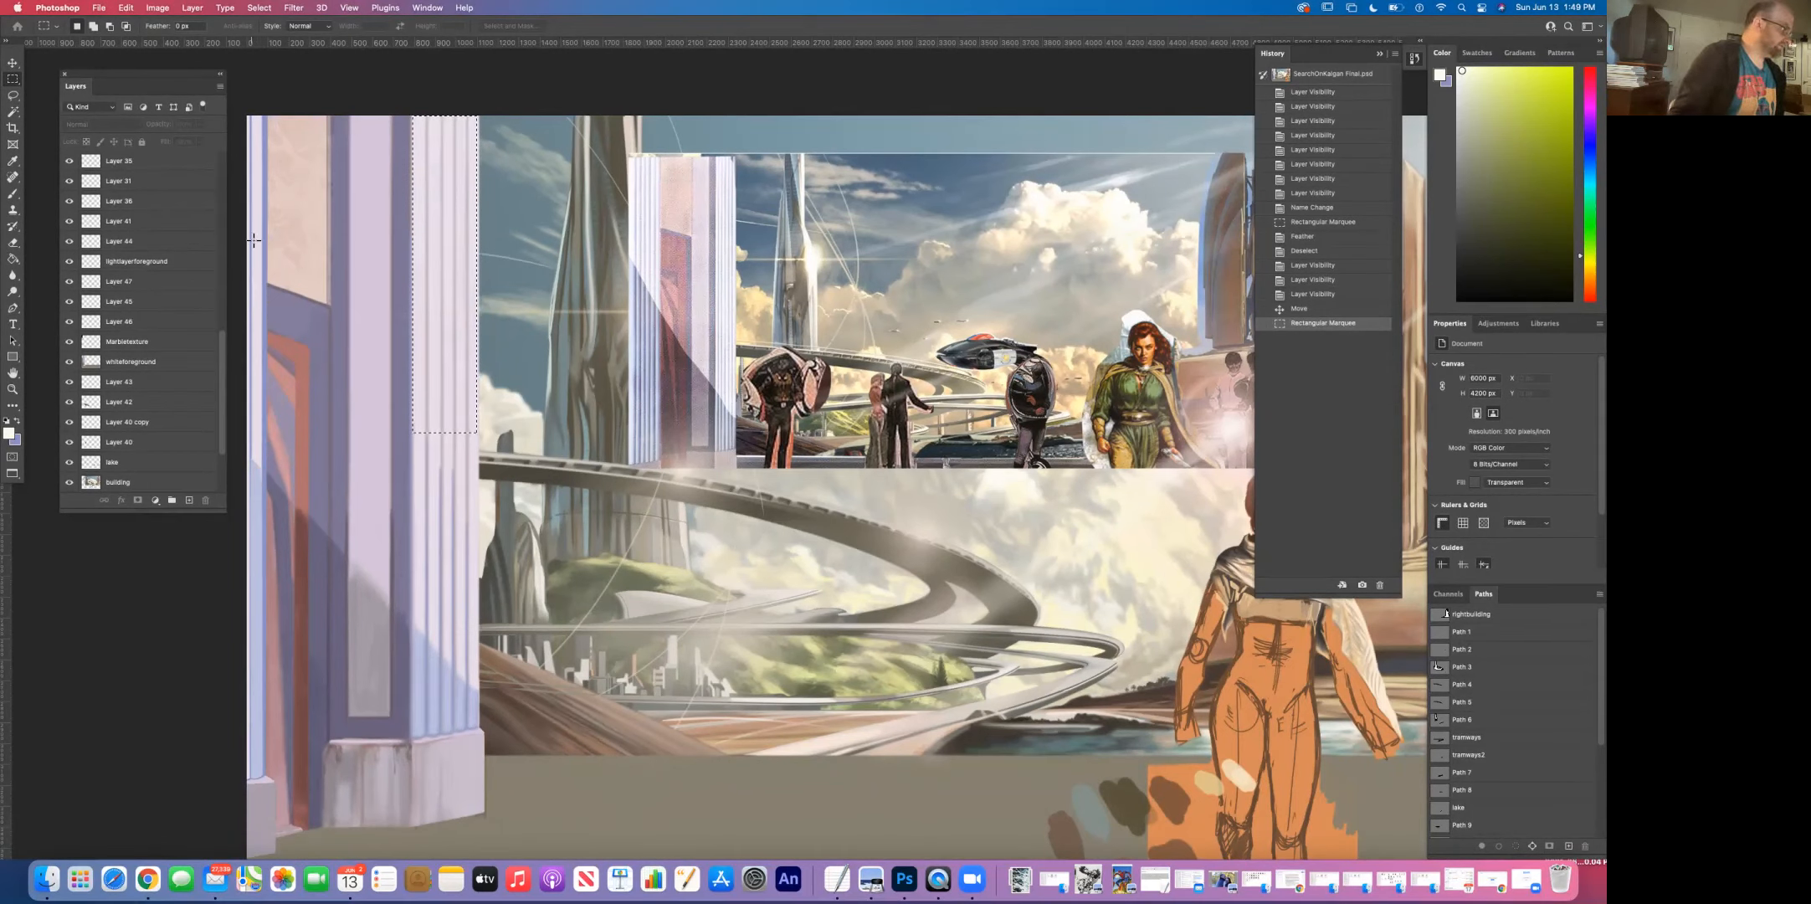
Step: Sample the fluted column's pale lilac and change the foreground color to a near-white yellow with a hue of about 64°
left_click(12, 159)
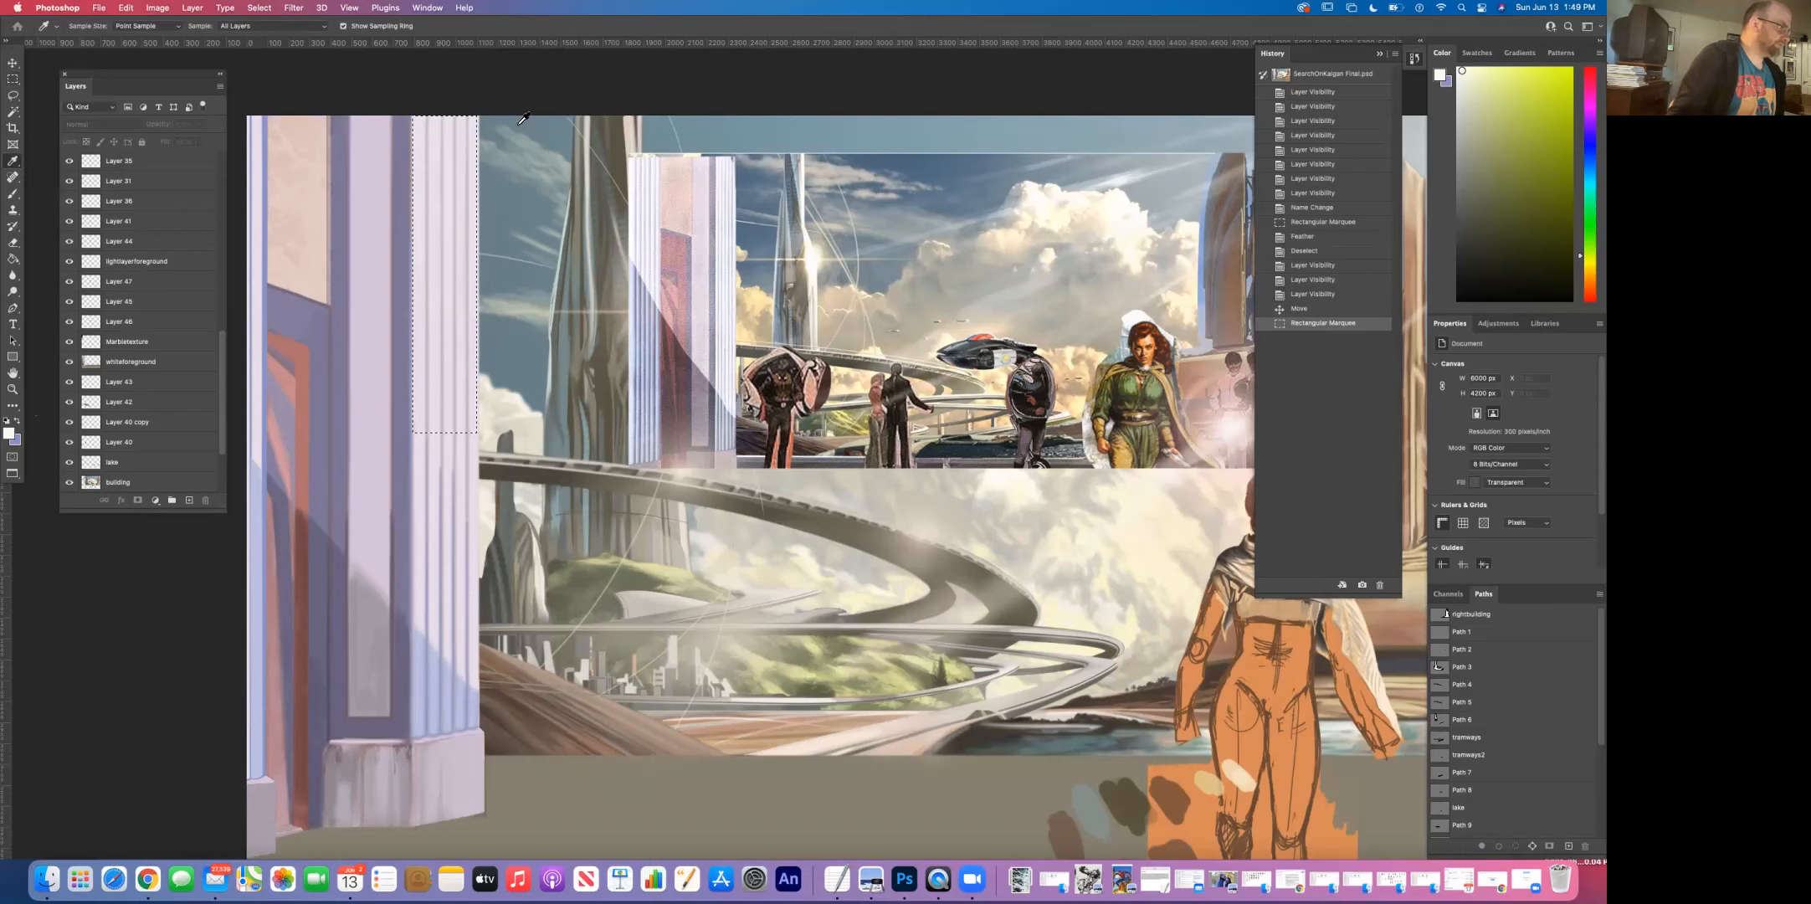
left_click(443, 160)
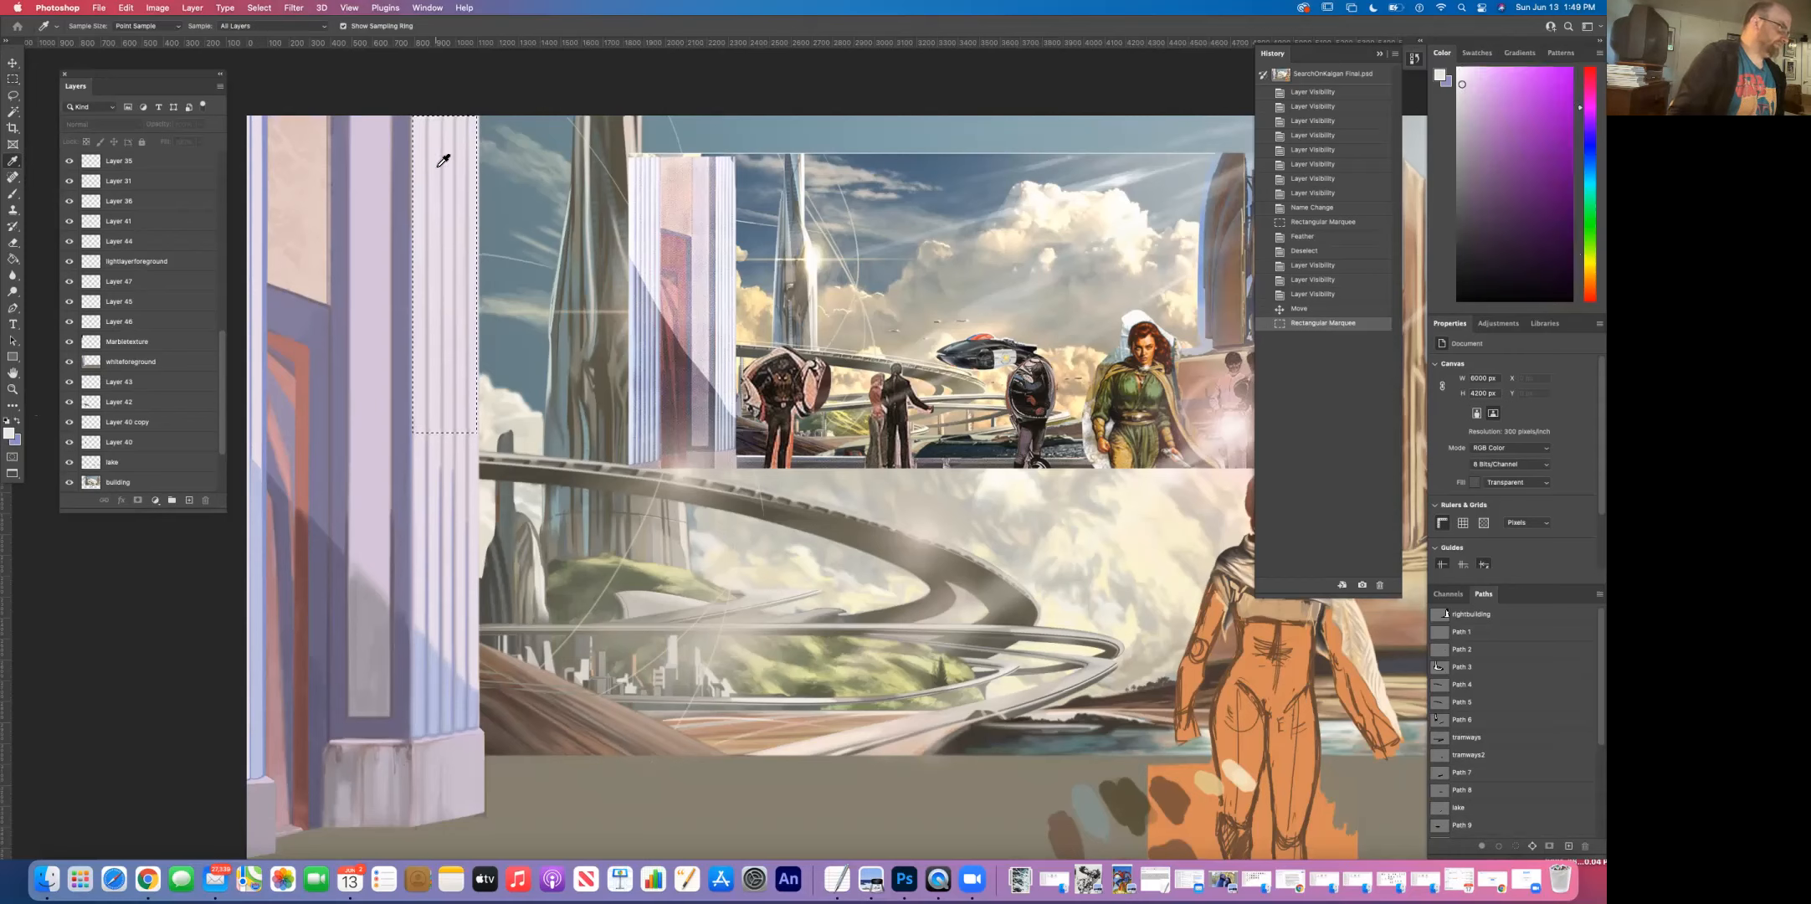
left_click(15, 439)
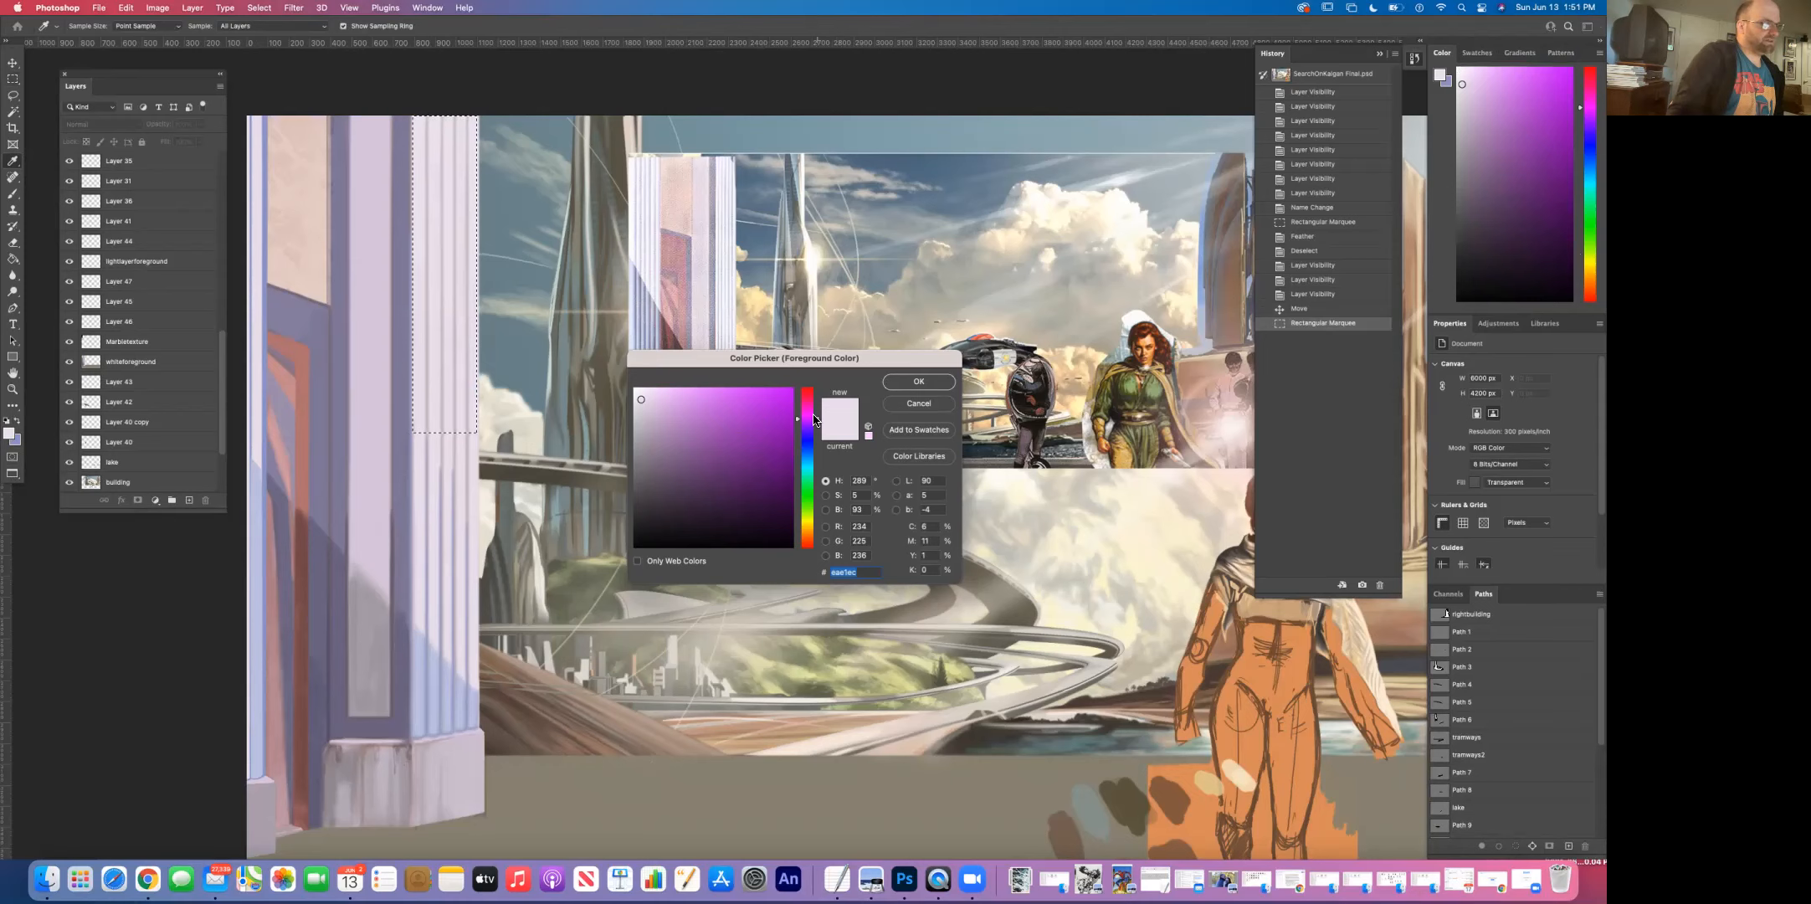
left_click_drag(797, 423, 801, 519)
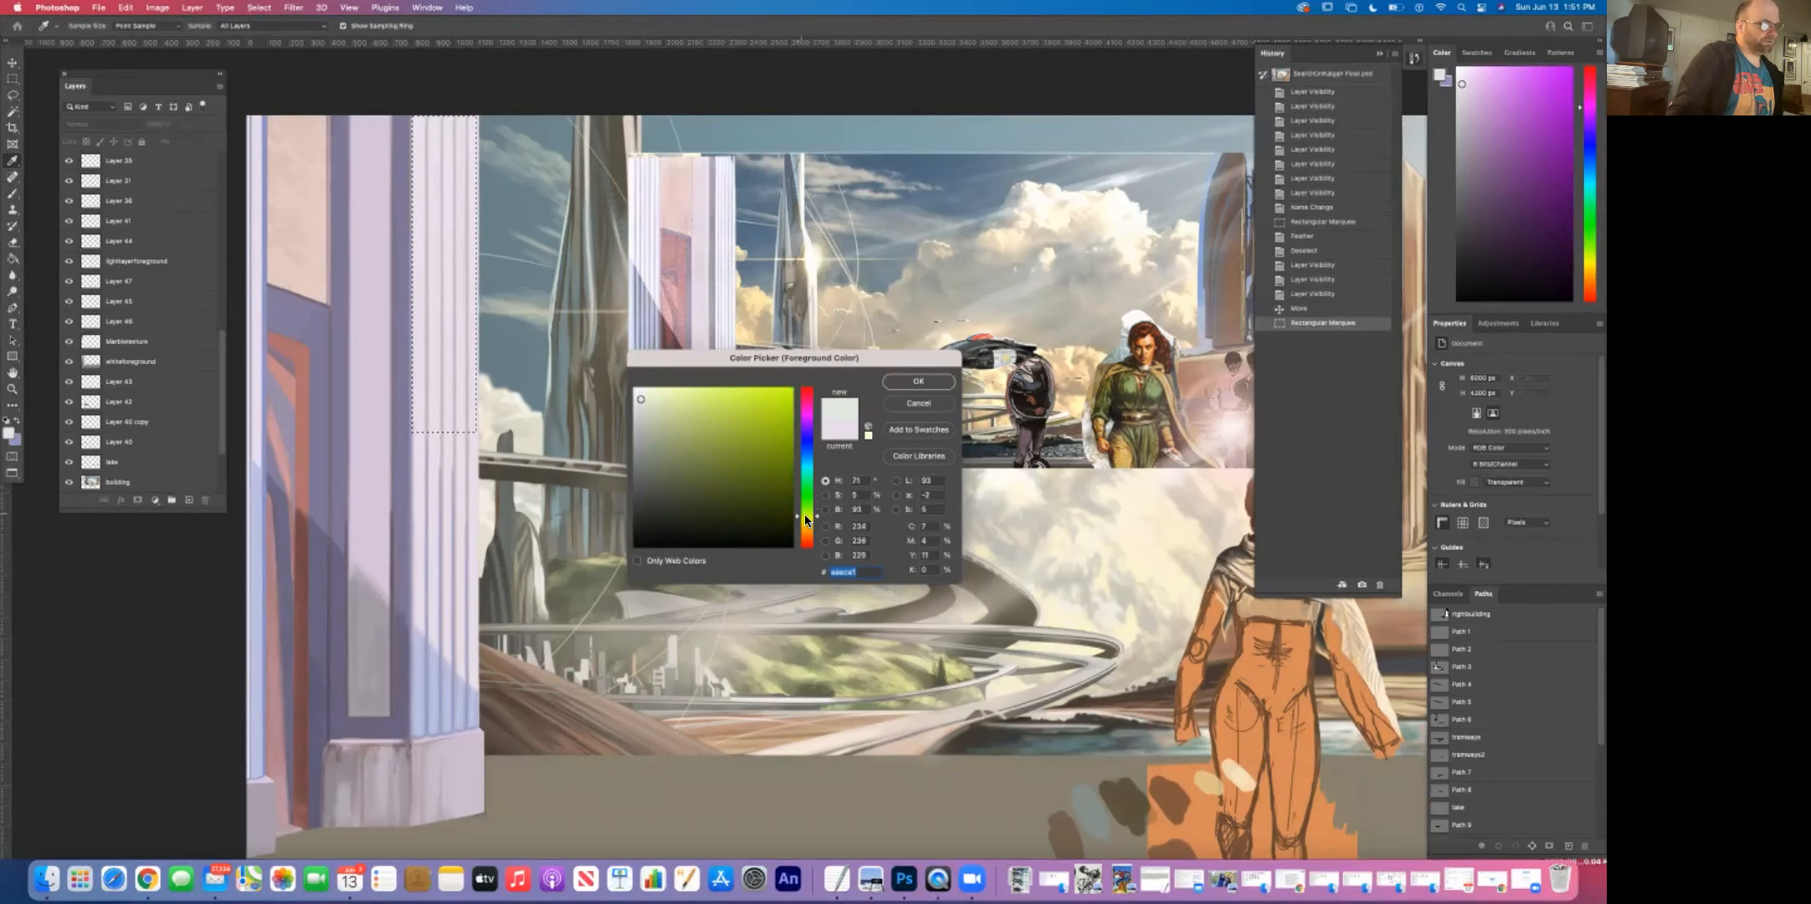
left_click_drag(797, 544, 800, 526)
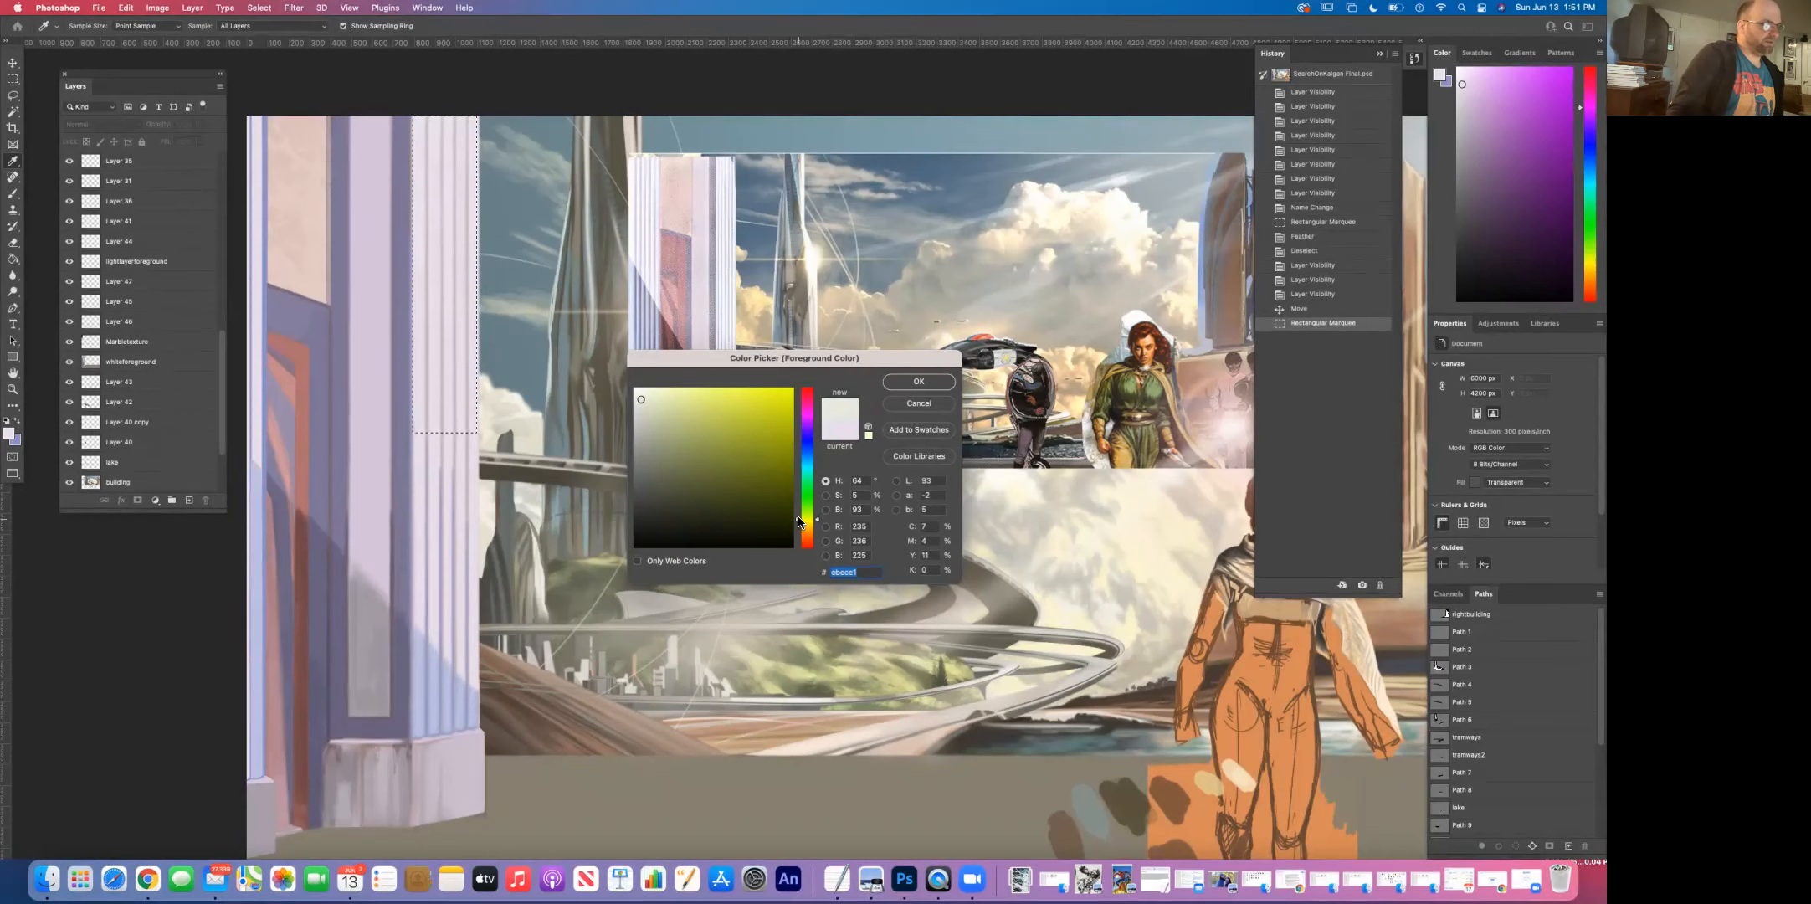
left_click(643, 392)
left_click(942, 382)
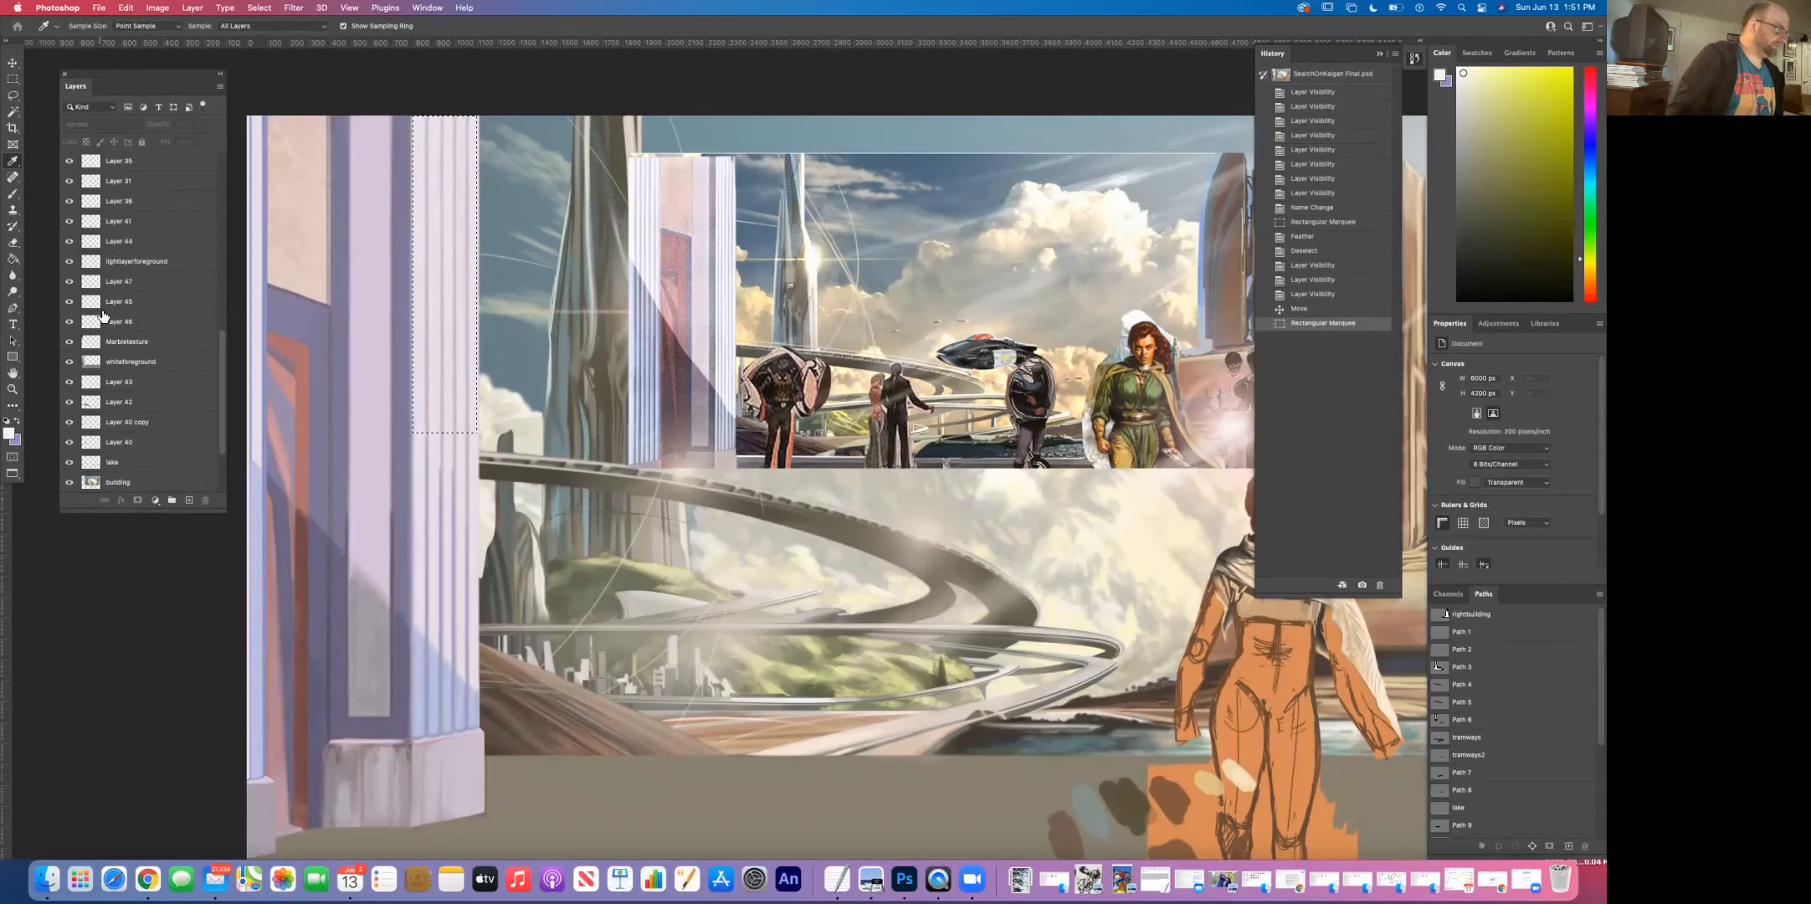
Step: Hide and reshow the layers from the marble texture up to lightlayerforeground one by one to identify what each contributes to the foreground building
left_click_drag(224, 380, 193, 436)
scroll(195, 435, "up", 4)
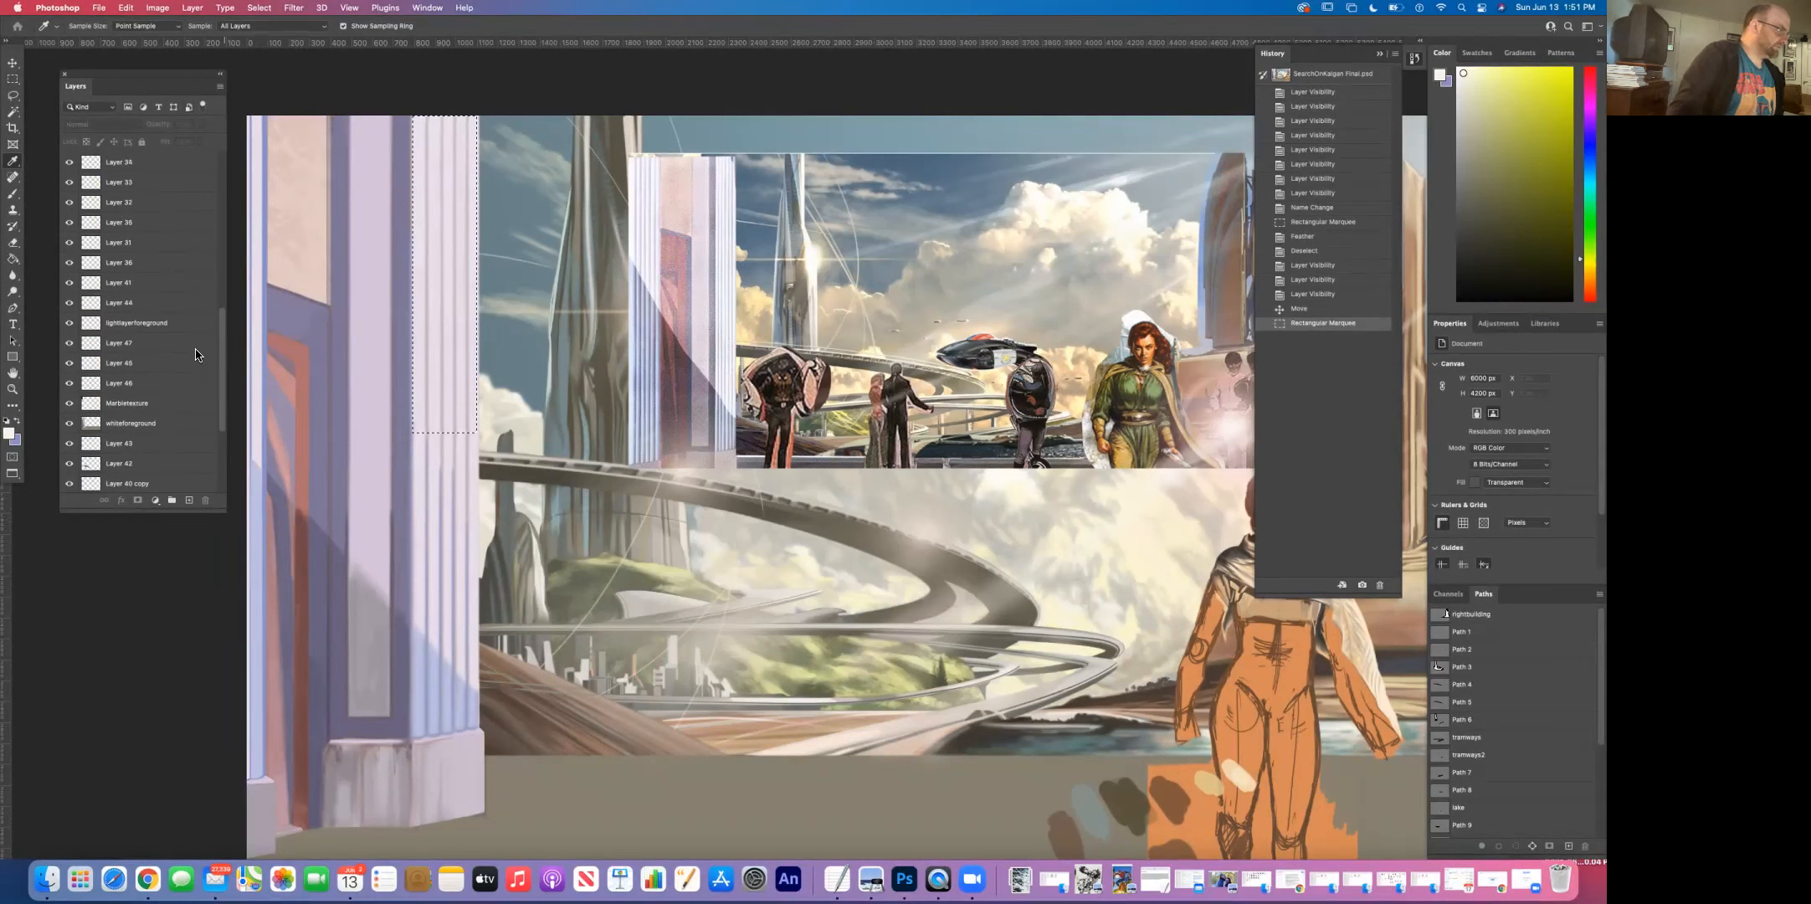
left_click(69, 407)
left_click(69, 407)
left_click(70, 384)
left_click(70, 384)
left_click(70, 384)
left_click(71, 384)
left_click(70, 364)
left_click(70, 364)
left_click(73, 345)
left_click(73, 345)
left_click(74, 344)
left_click(74, 344)
left_click(71, 325)
left_click(71, 324)
Step: Make lightlayerforeground the active layer and feather the fluted column's marquee selection by 2 pixels
left_click(126, 326)
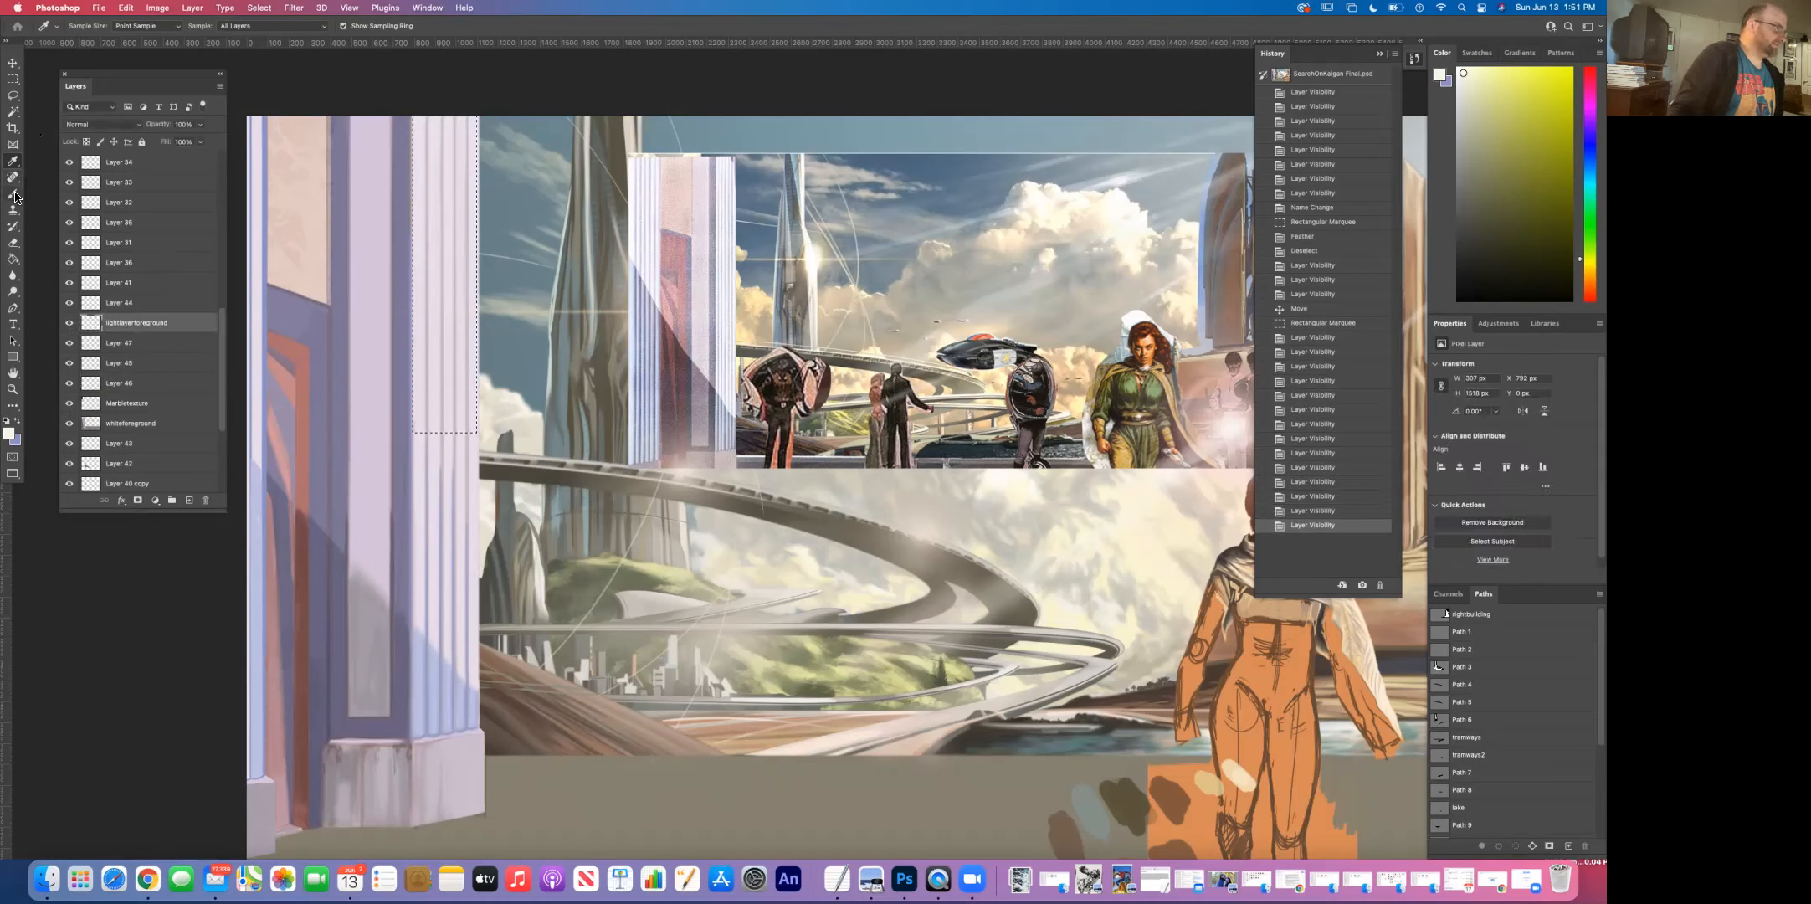
left_click(265, 7)
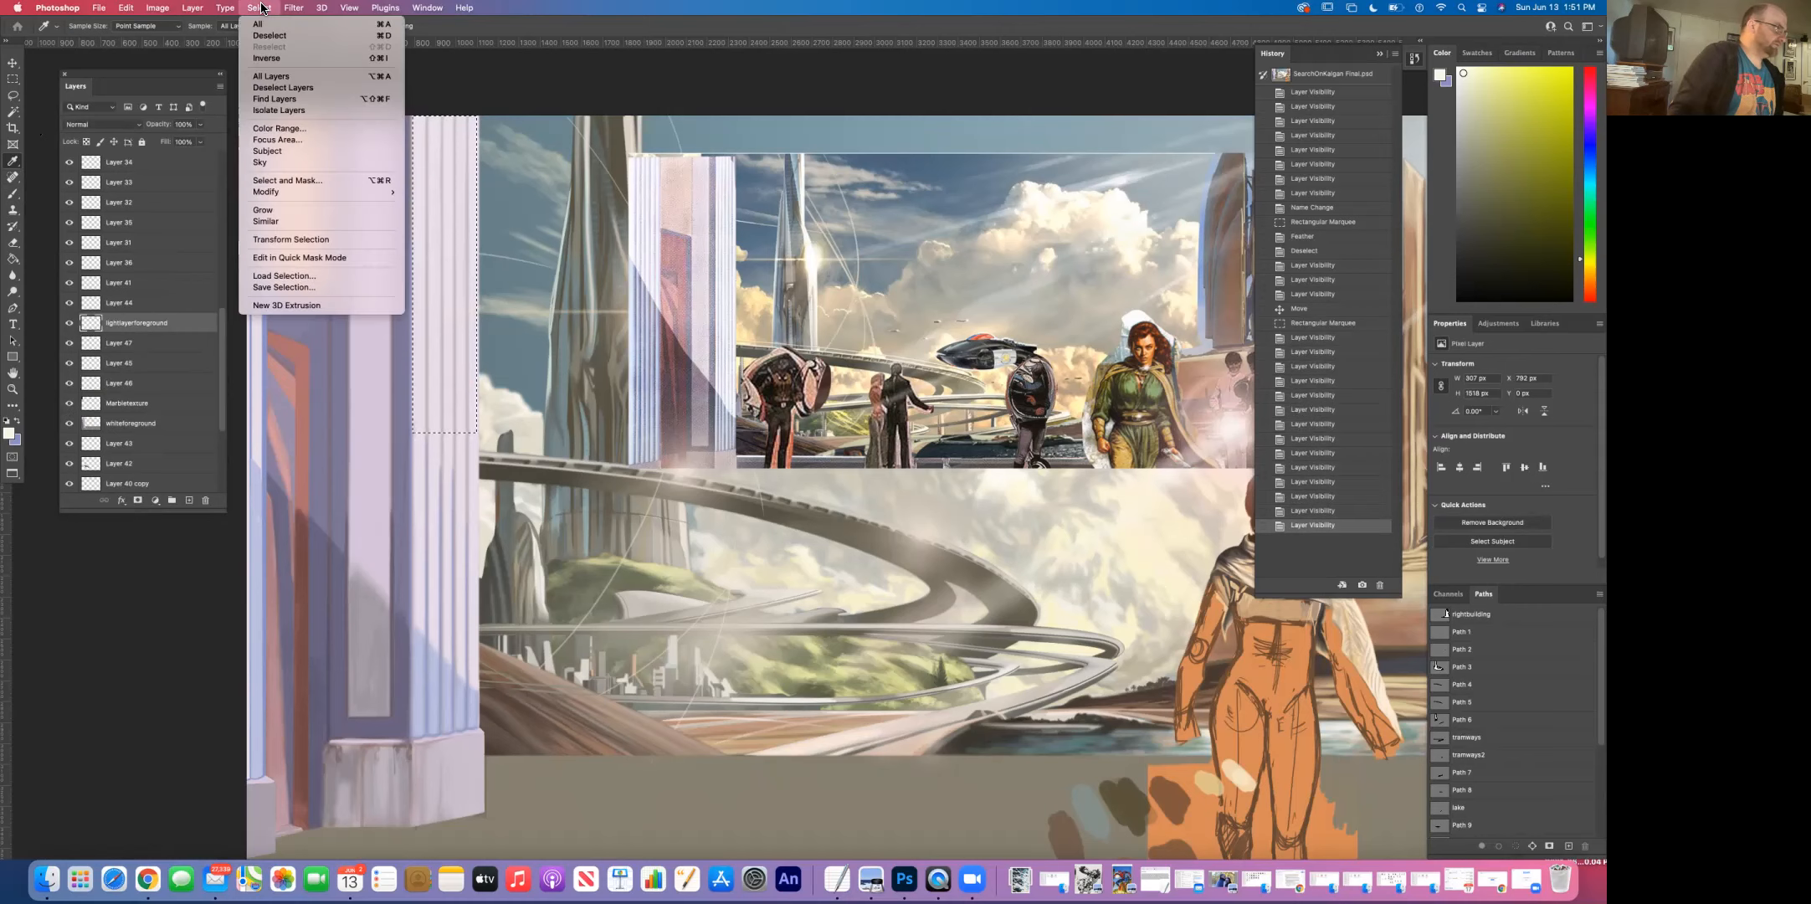
mouse_move(279, 191)
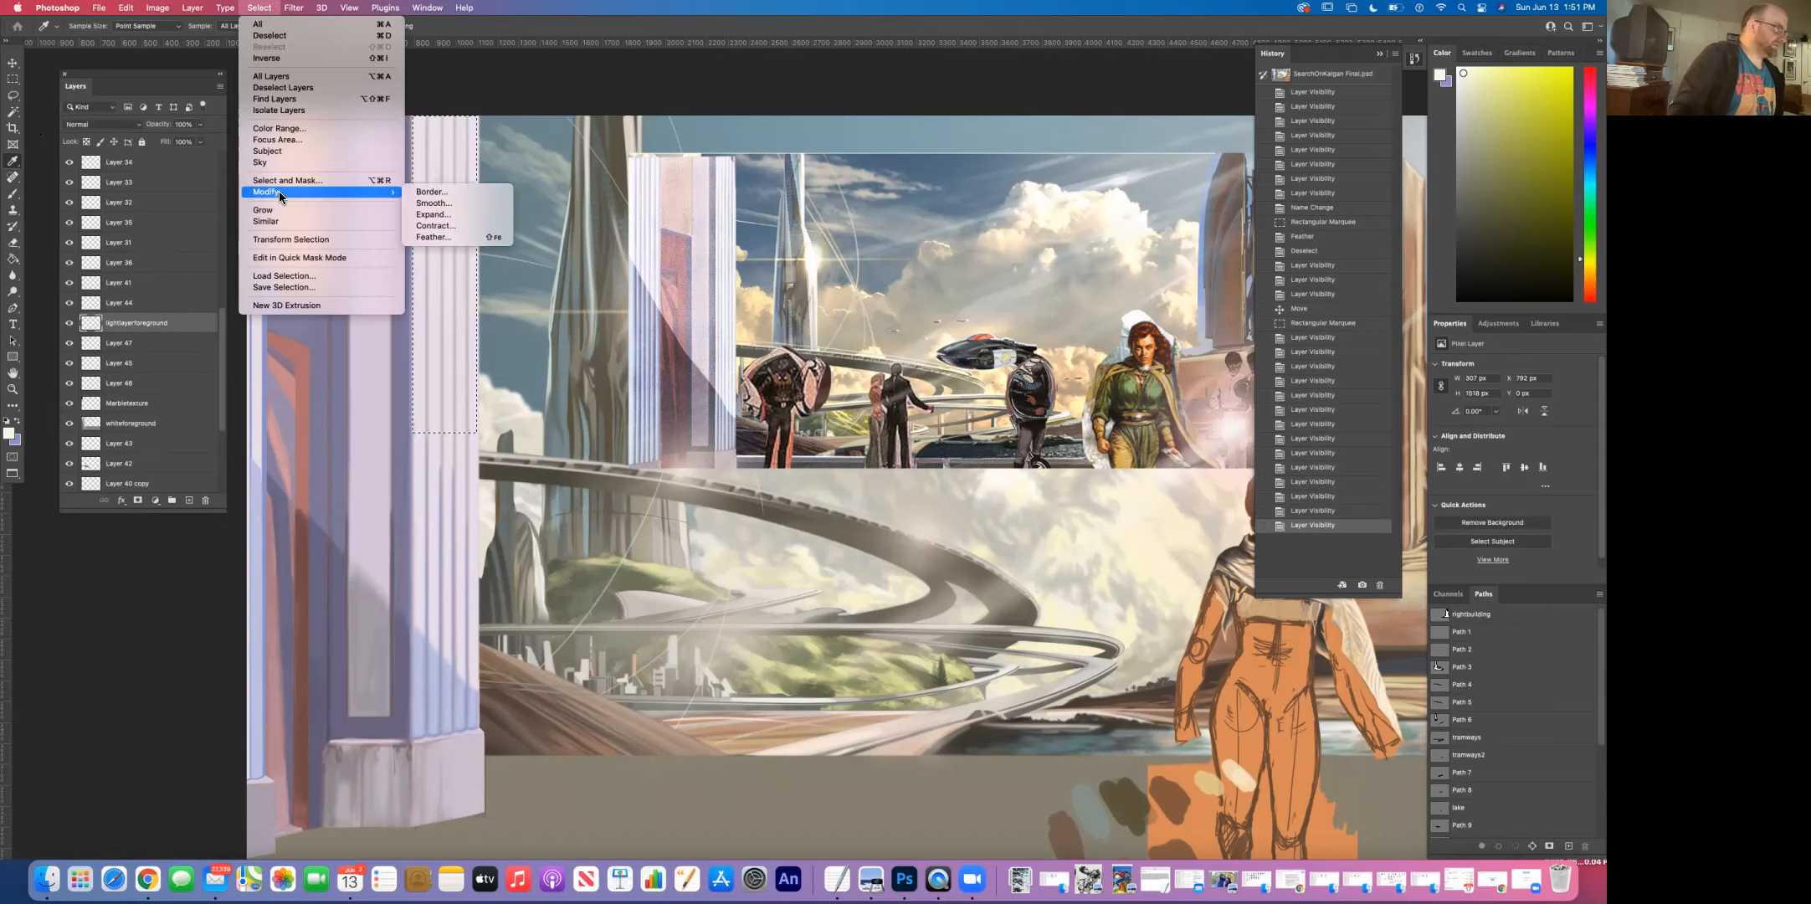
left_click(461, 237)
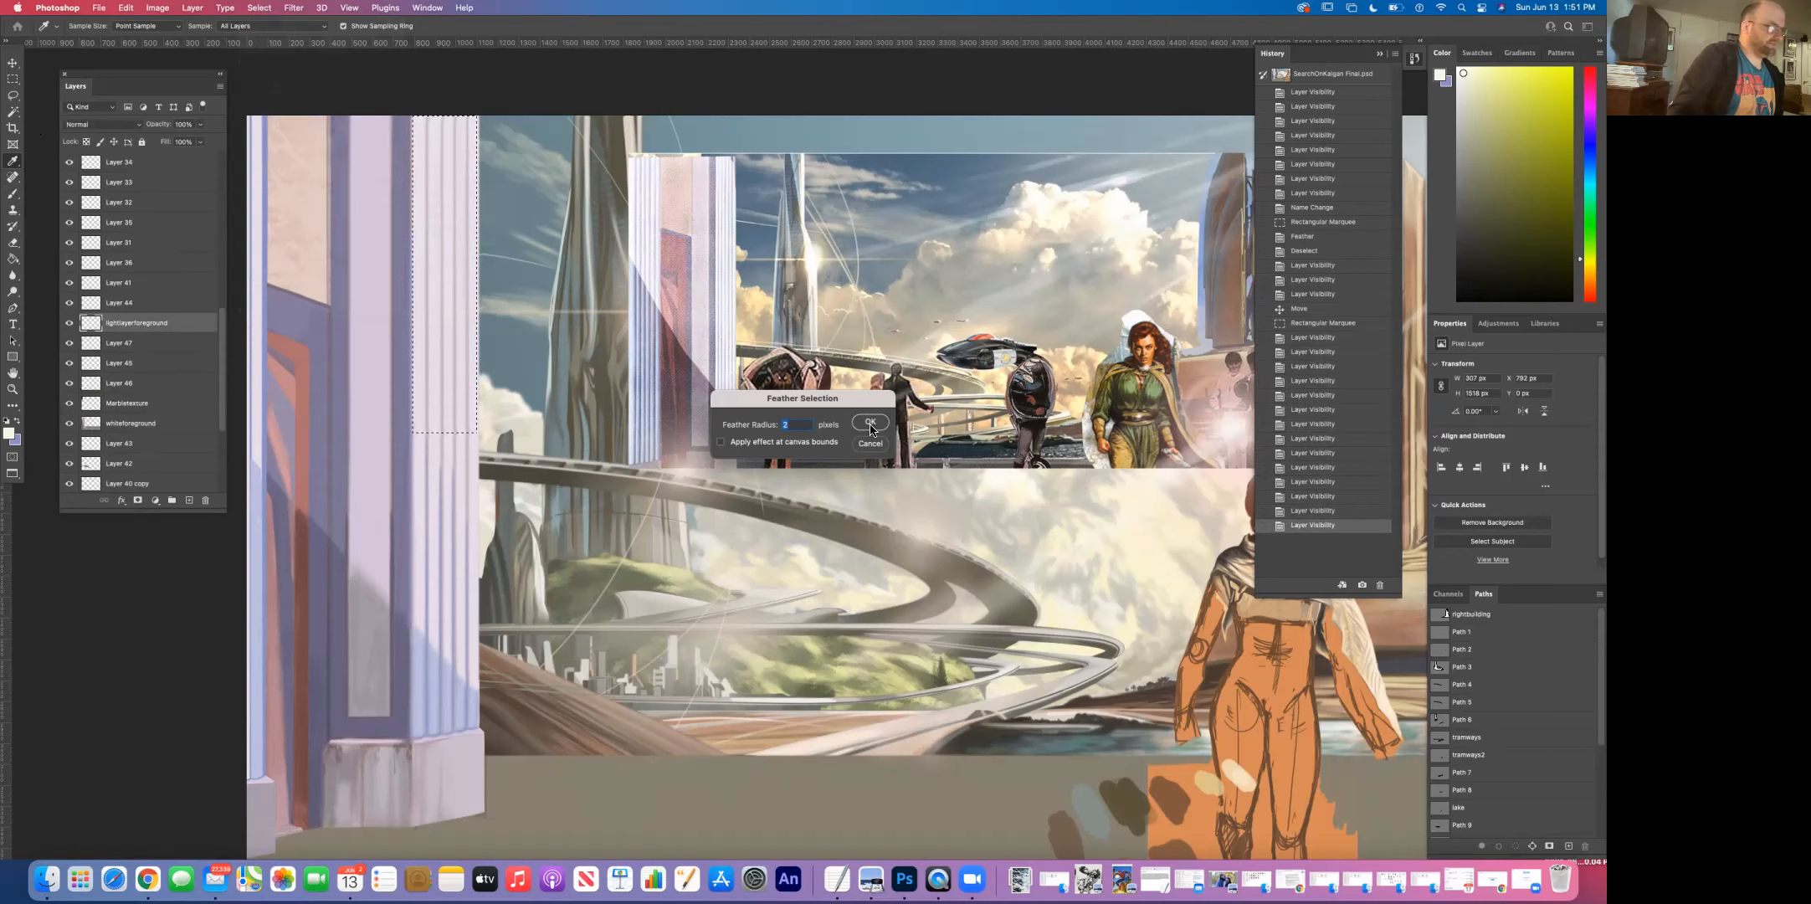
left_click(871, 424)
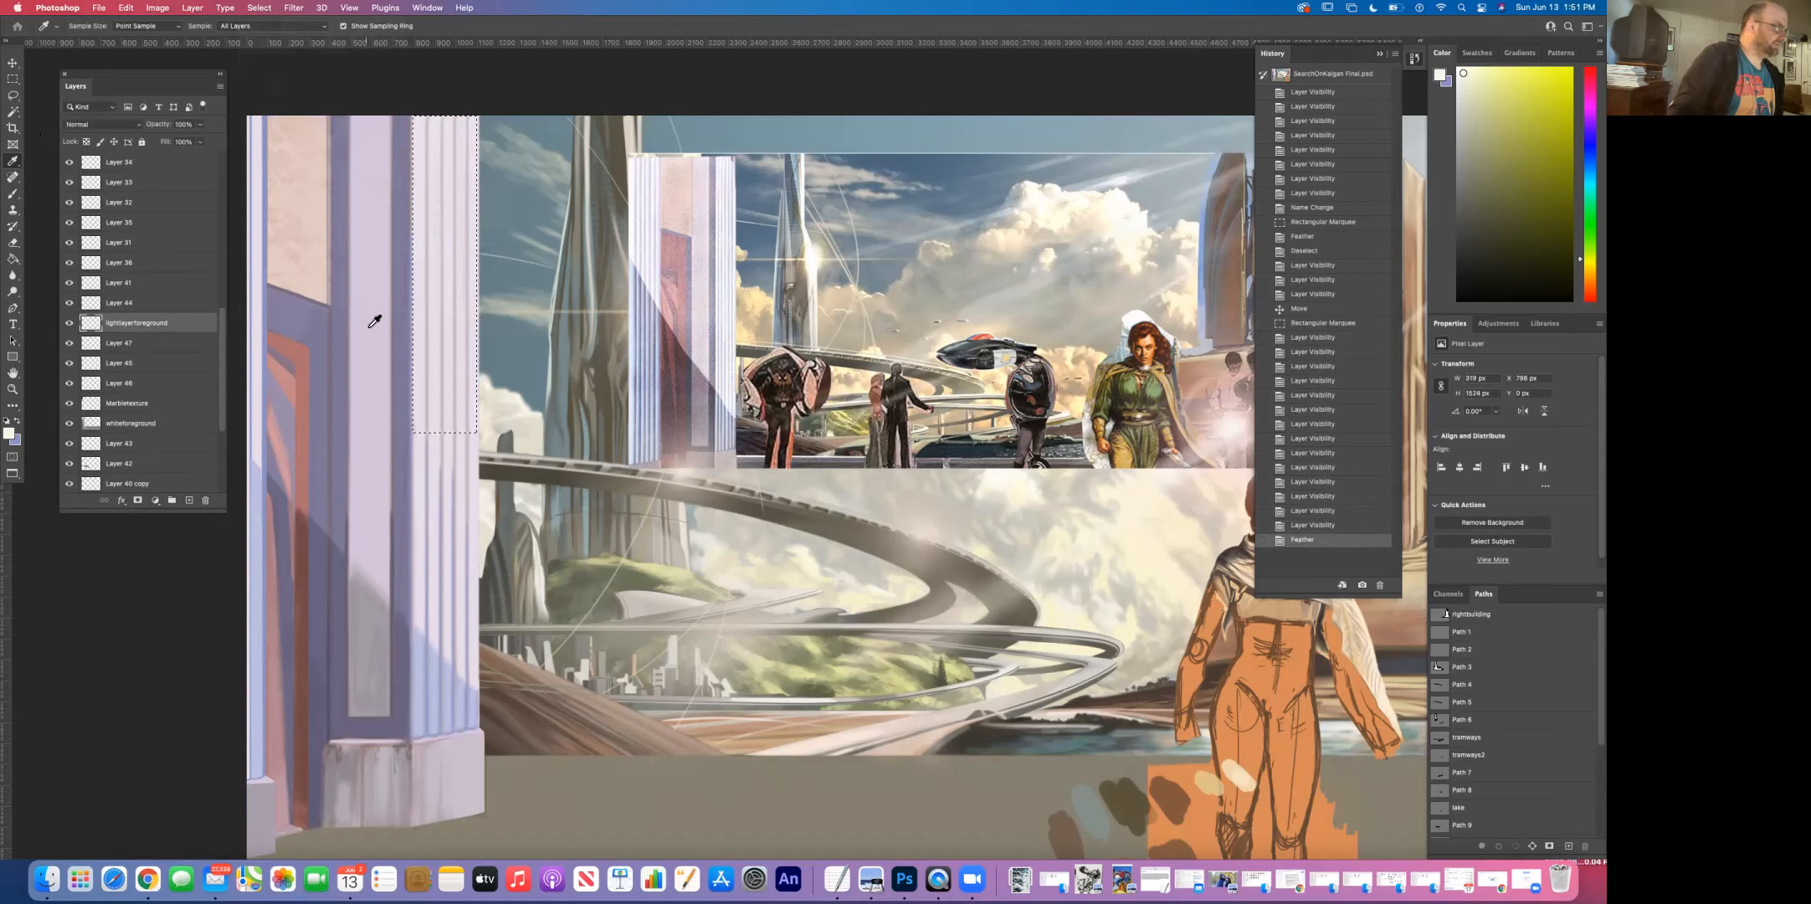
Step: Brush the near-white yellow over the upper part of the fluted column inside the selection
left_click(13, 193)
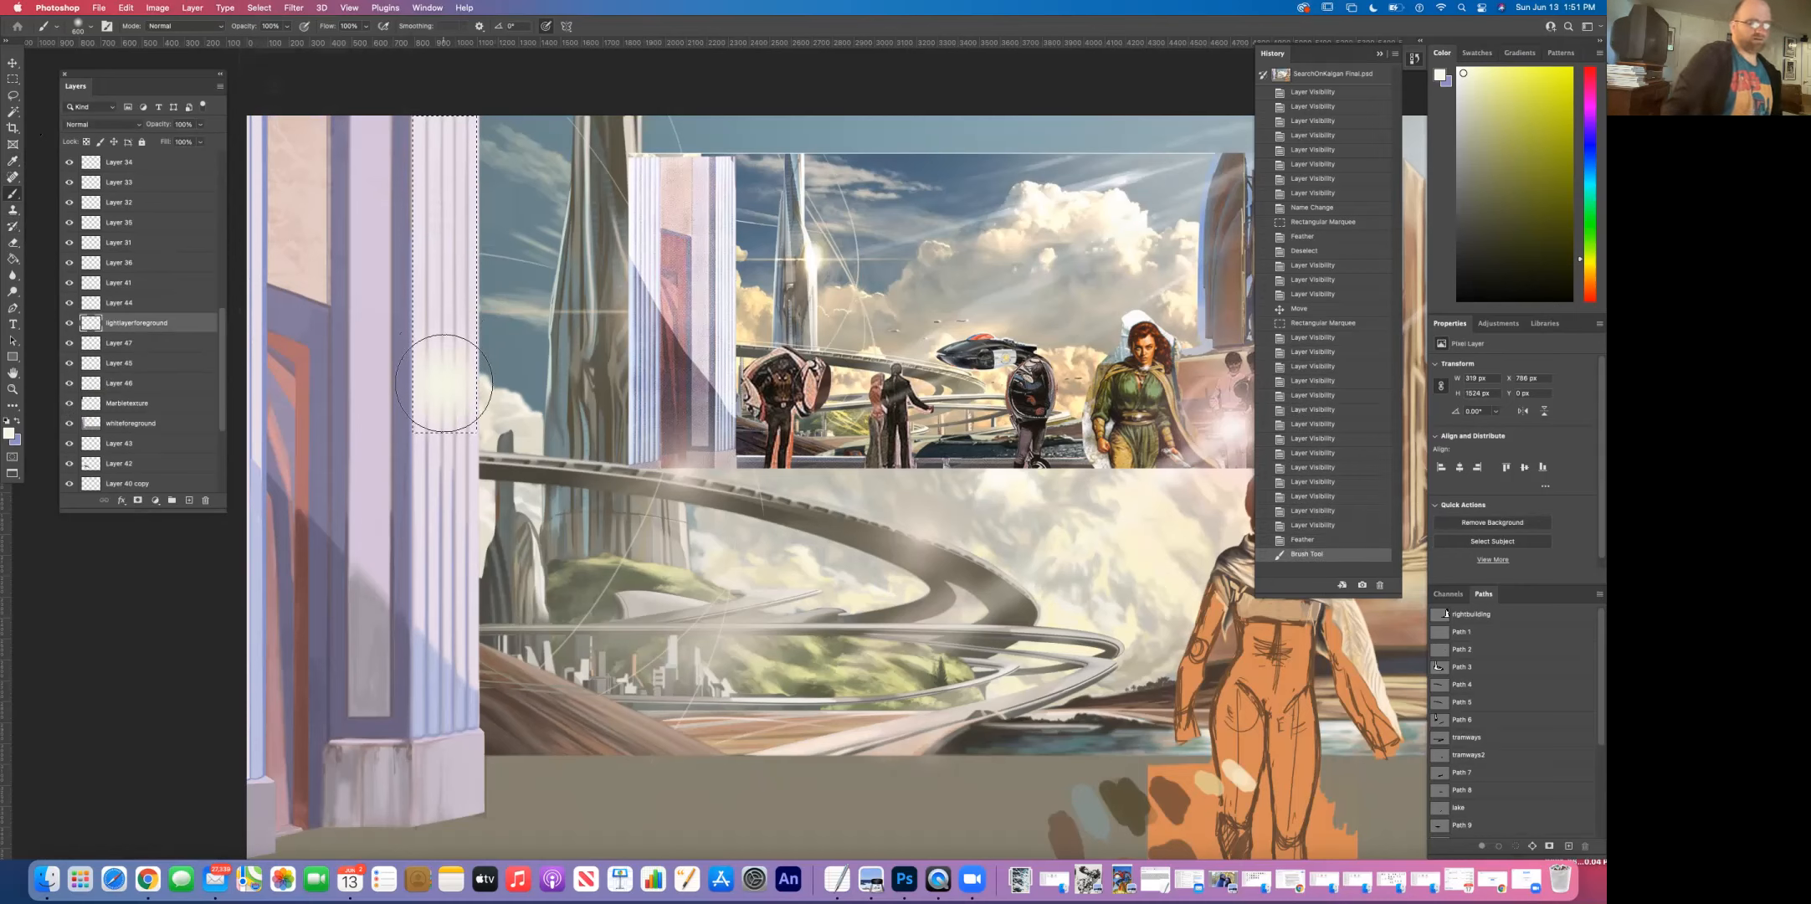
key("super+z")
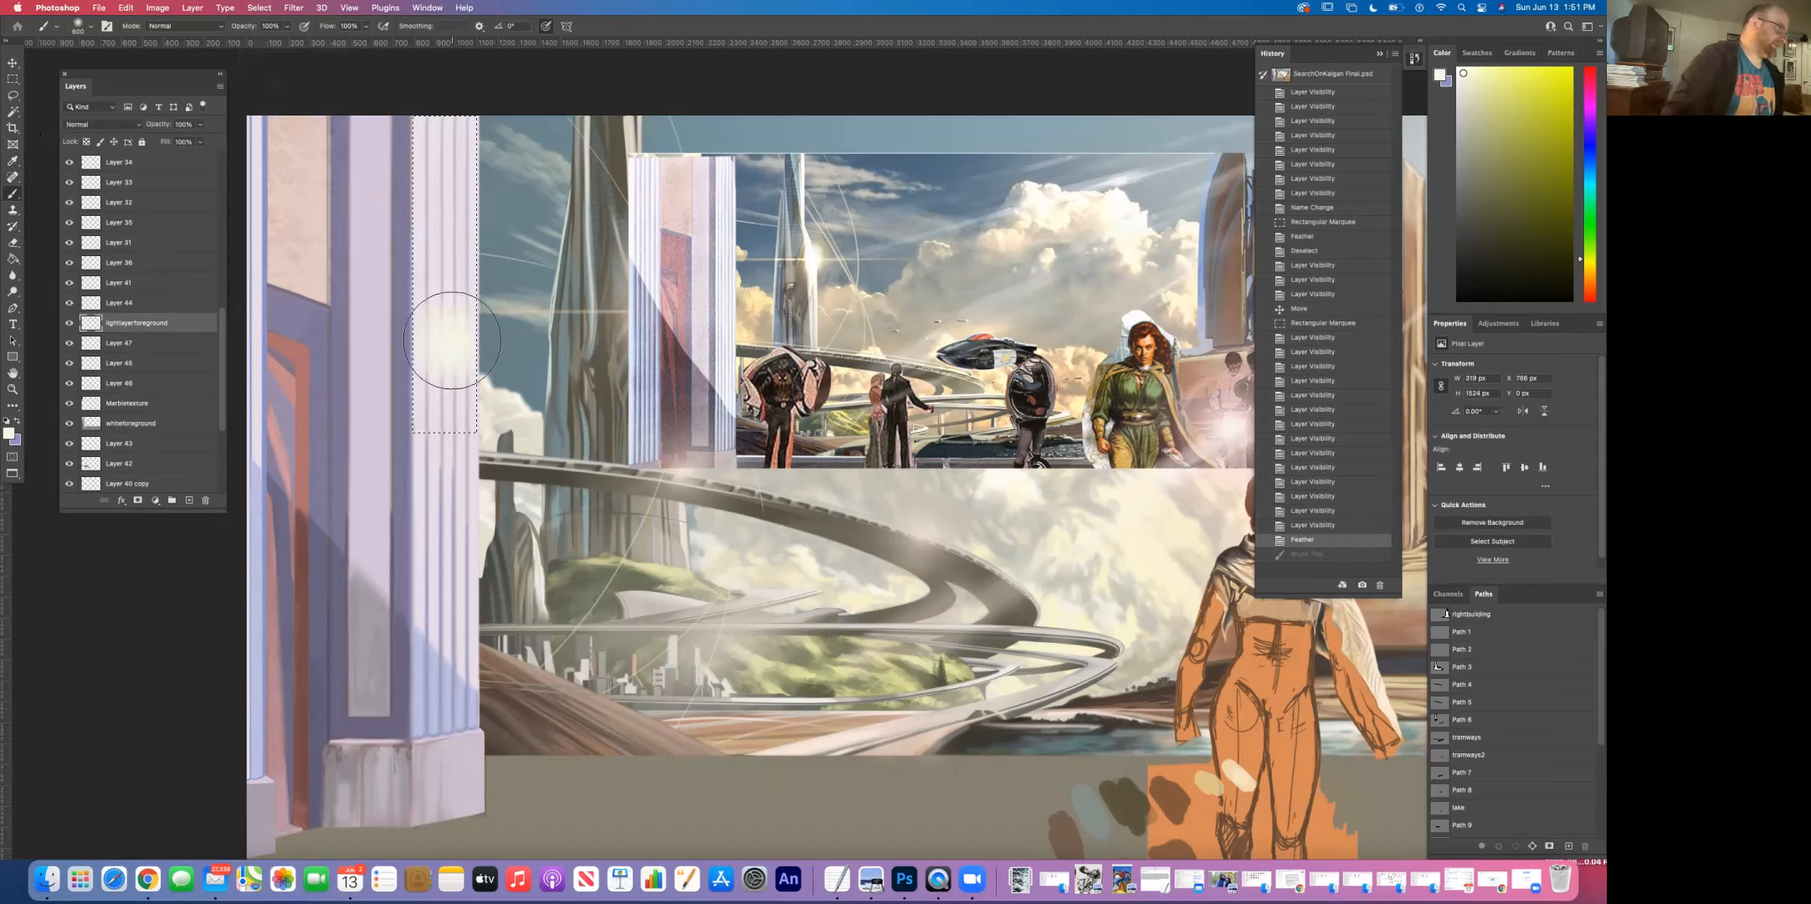
key("super+shift+z")
left_click_drag(429, 124, 443, 113)
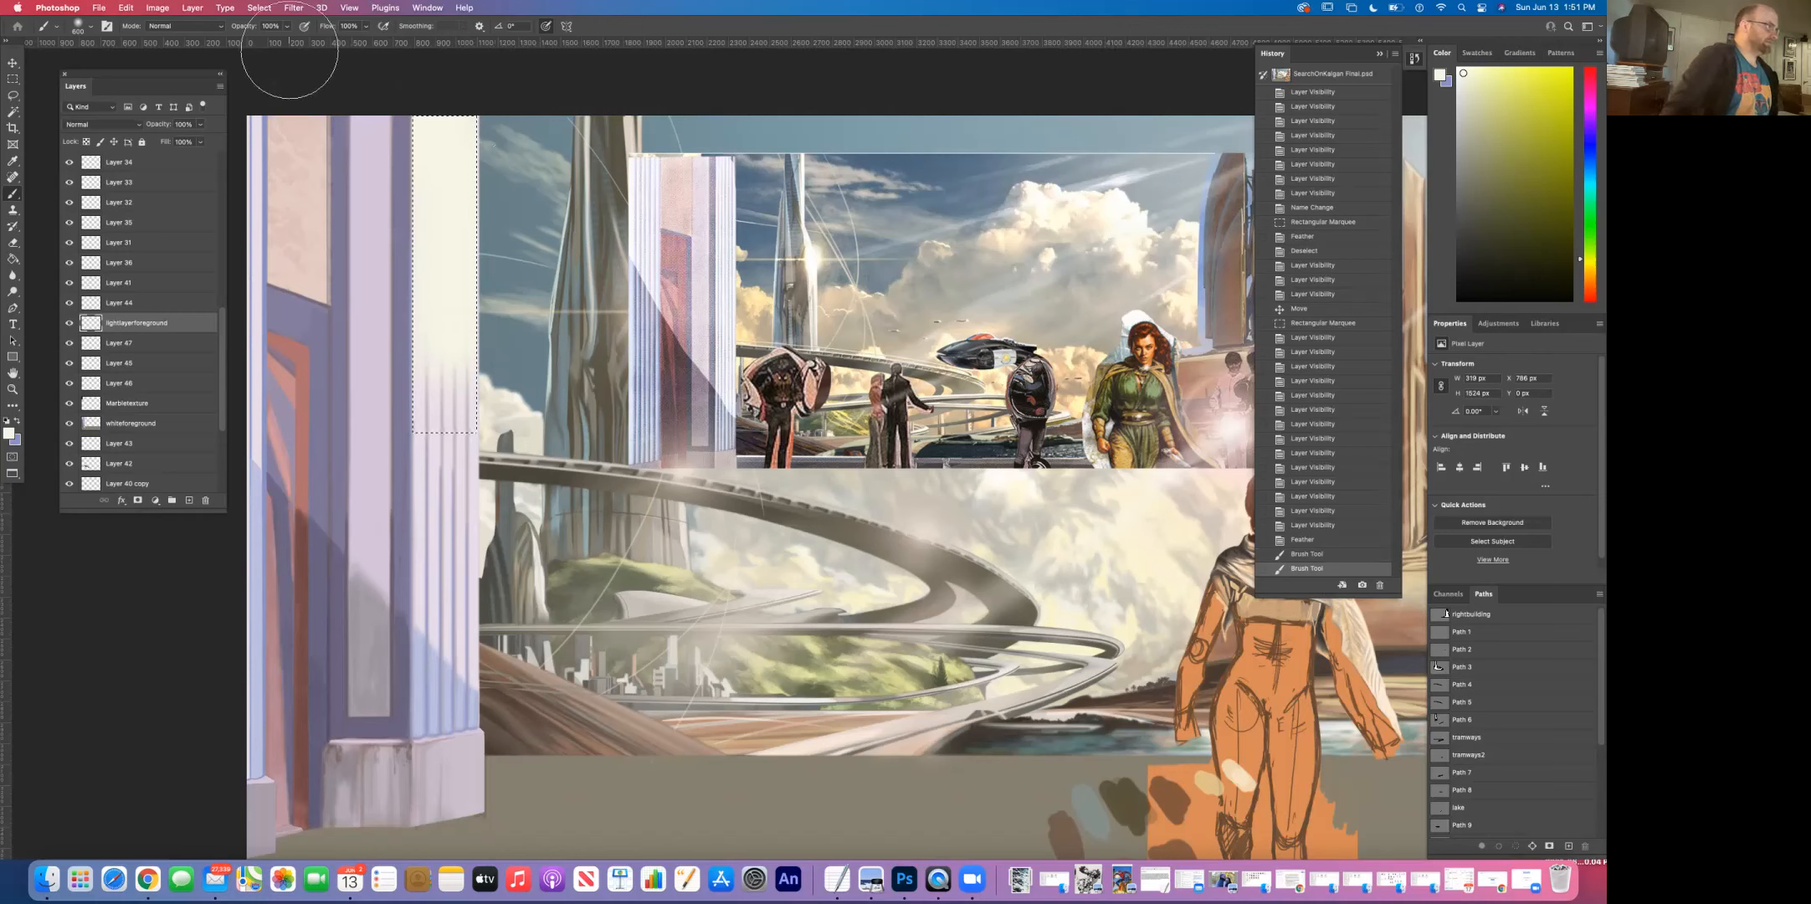
Step: Partially erase the pale yellow on the upper column with a much larger eraser at about 45% opacity, so the fluting shows through
left_click(13, 242)
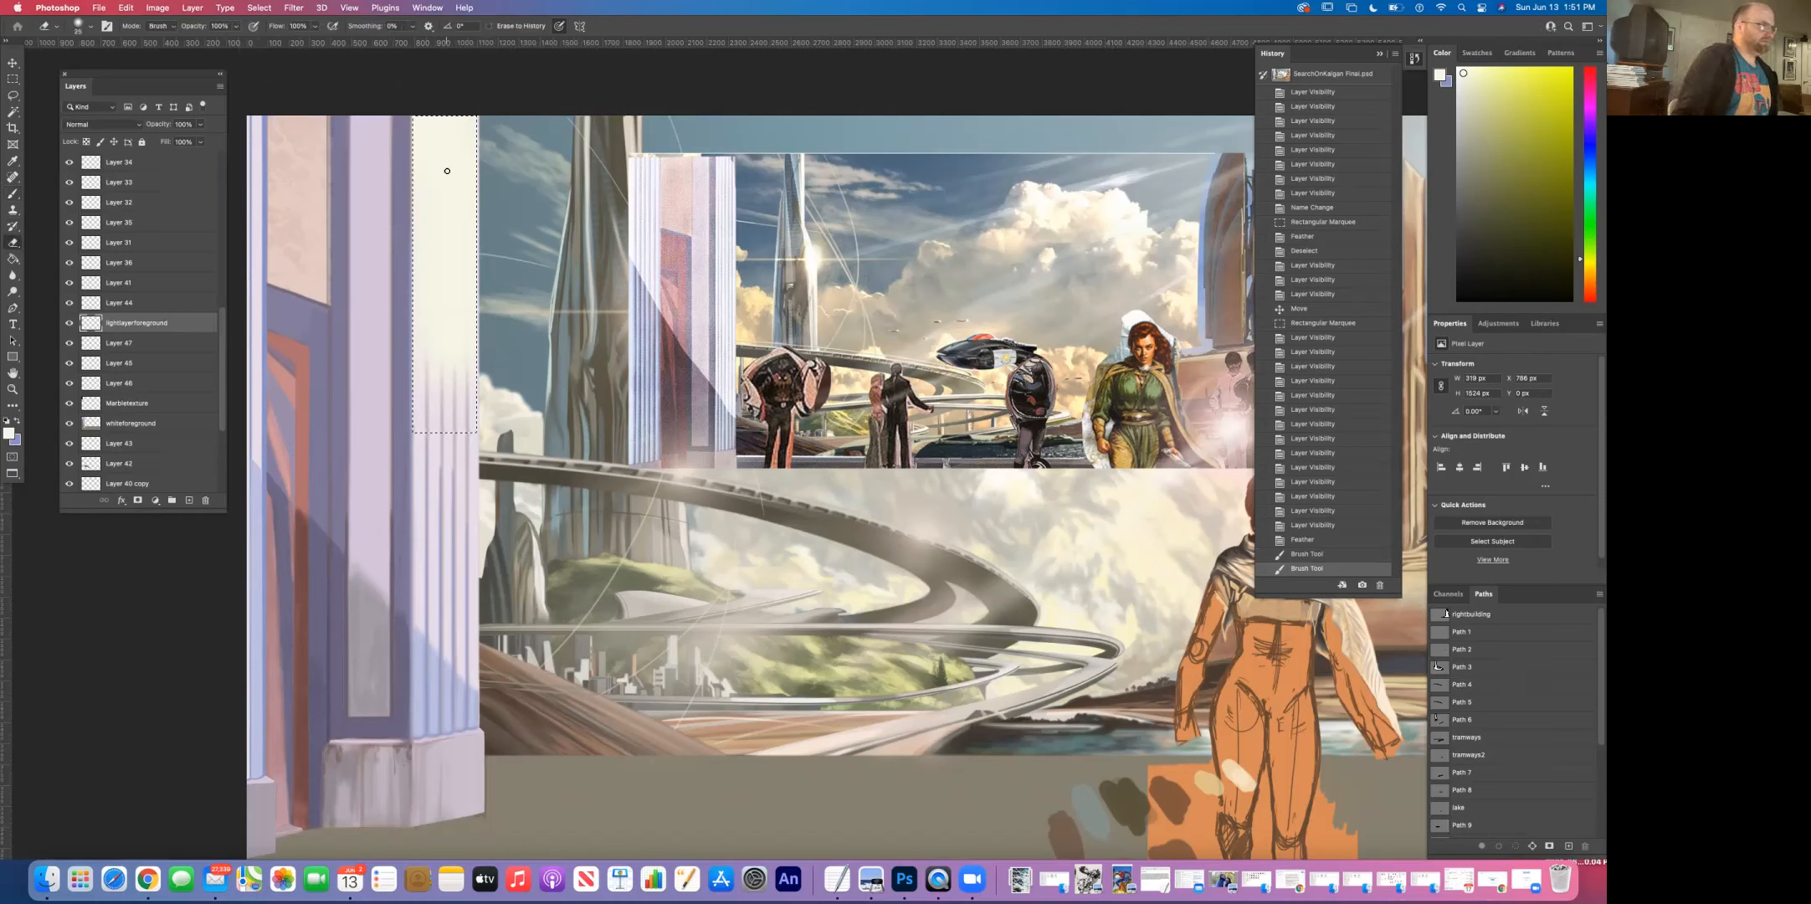
key("bracketright")
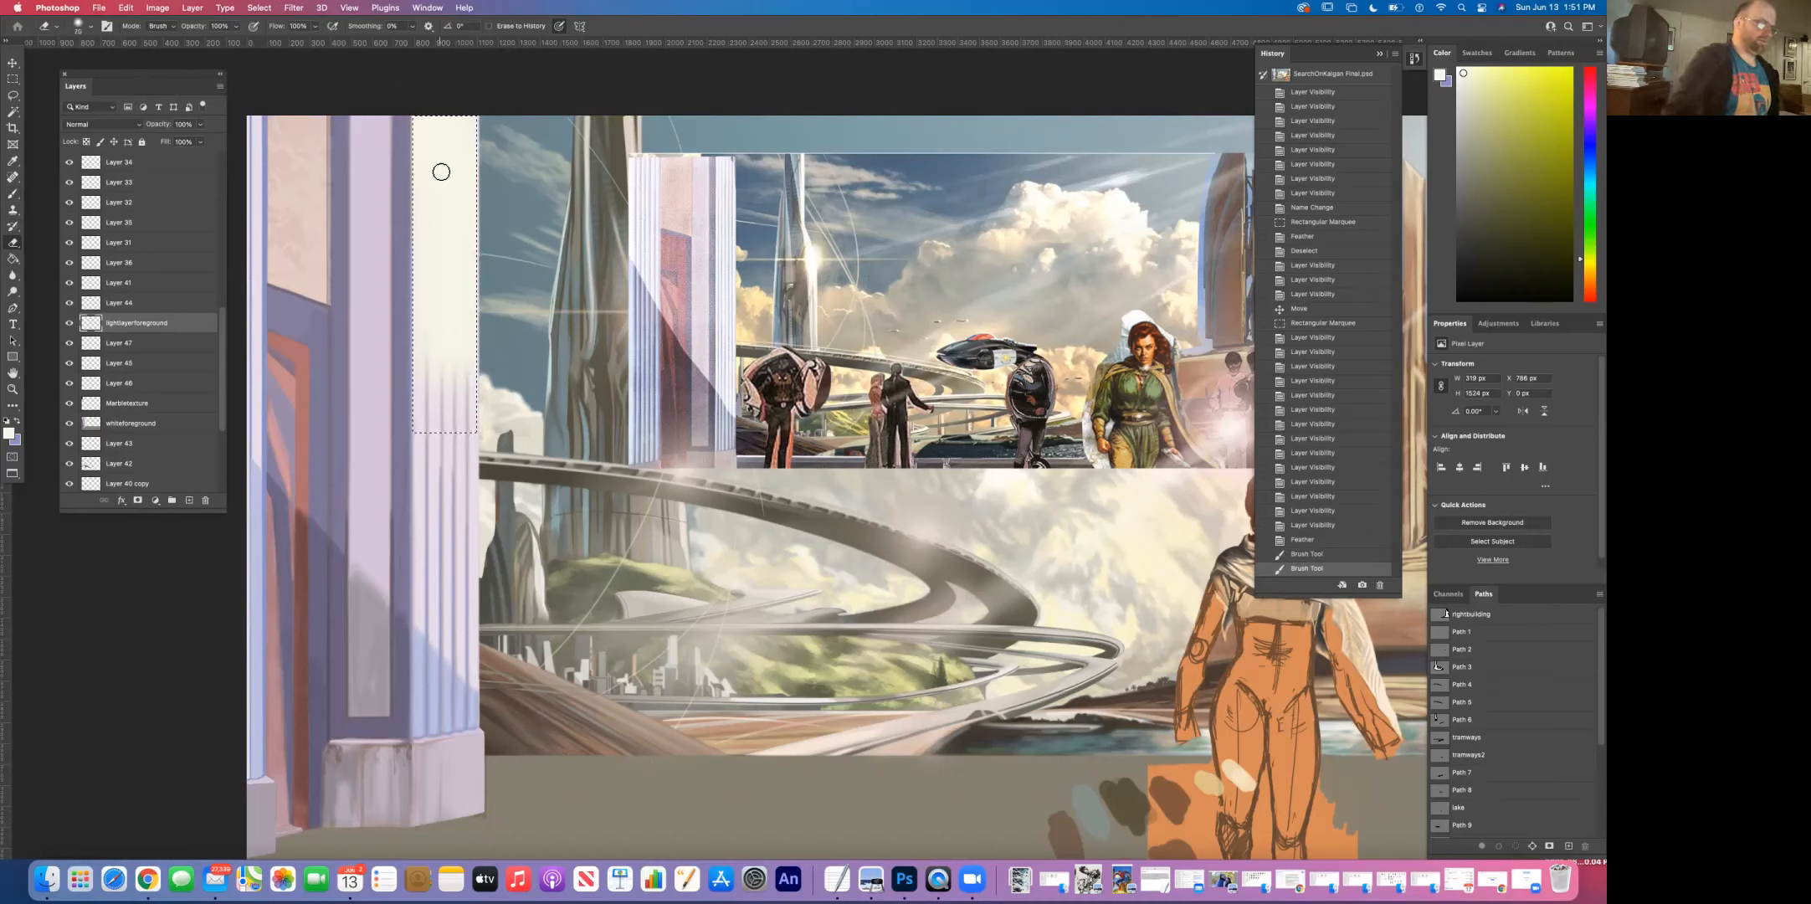
key("bracketright")
left_click_drag(441, 280, 451, 322)
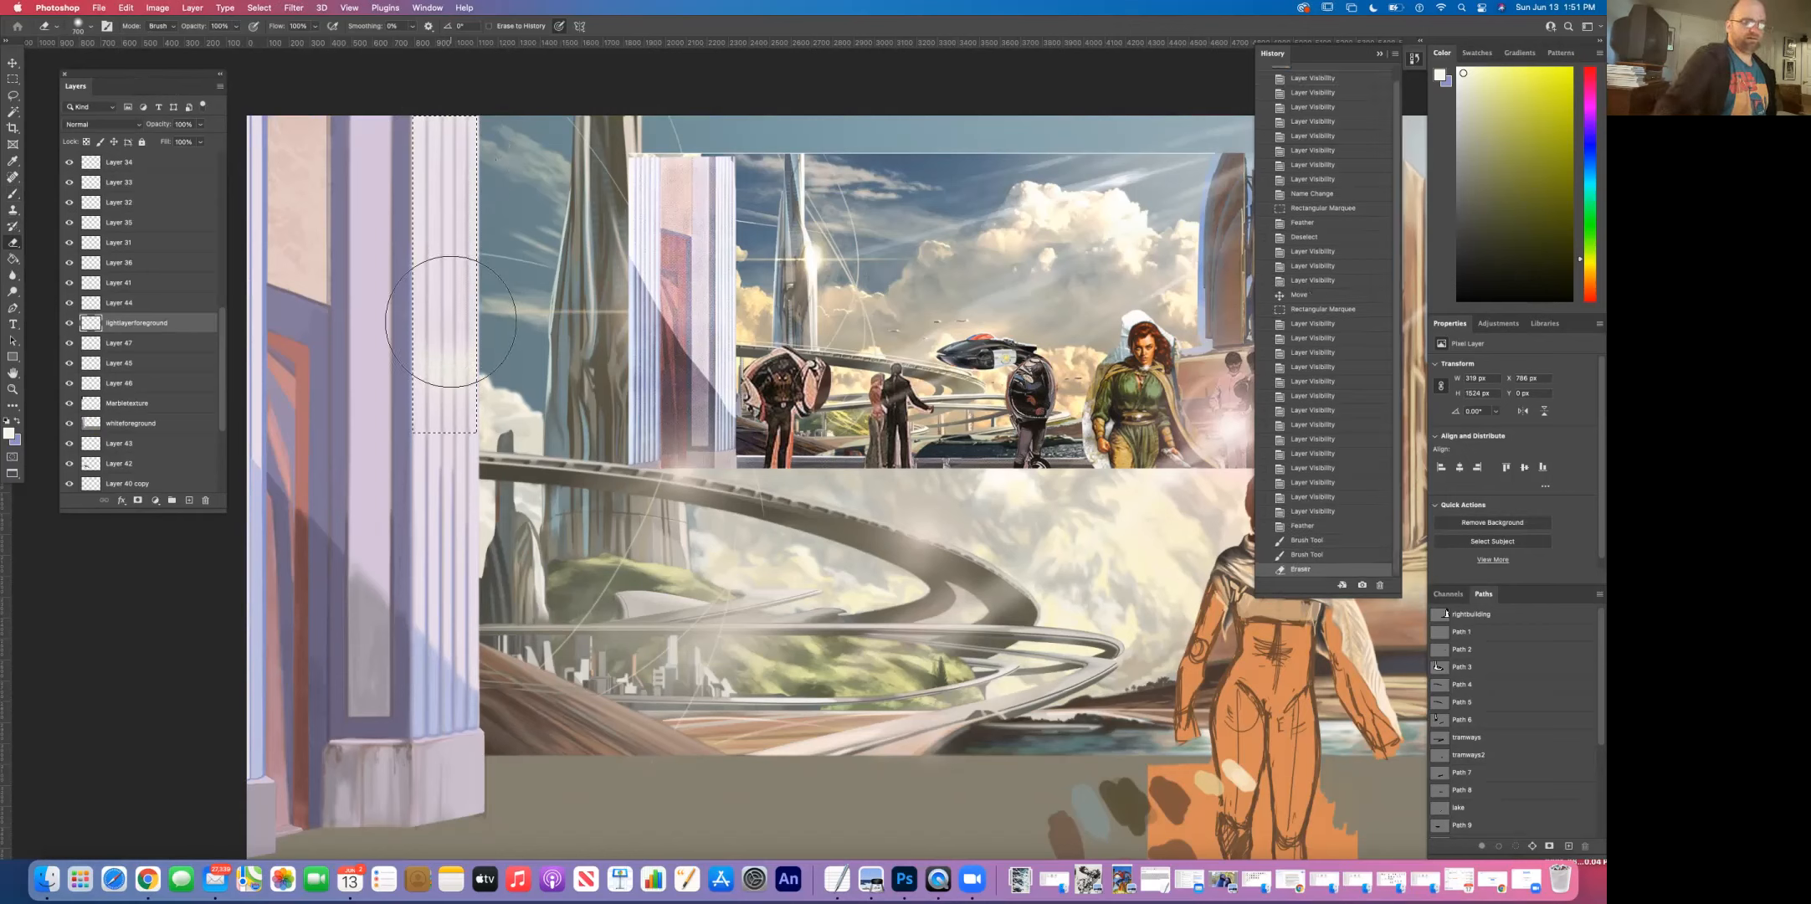
key("super+z")
left_click(236, 28)
left_click_drag(236, 46, 205, 46)
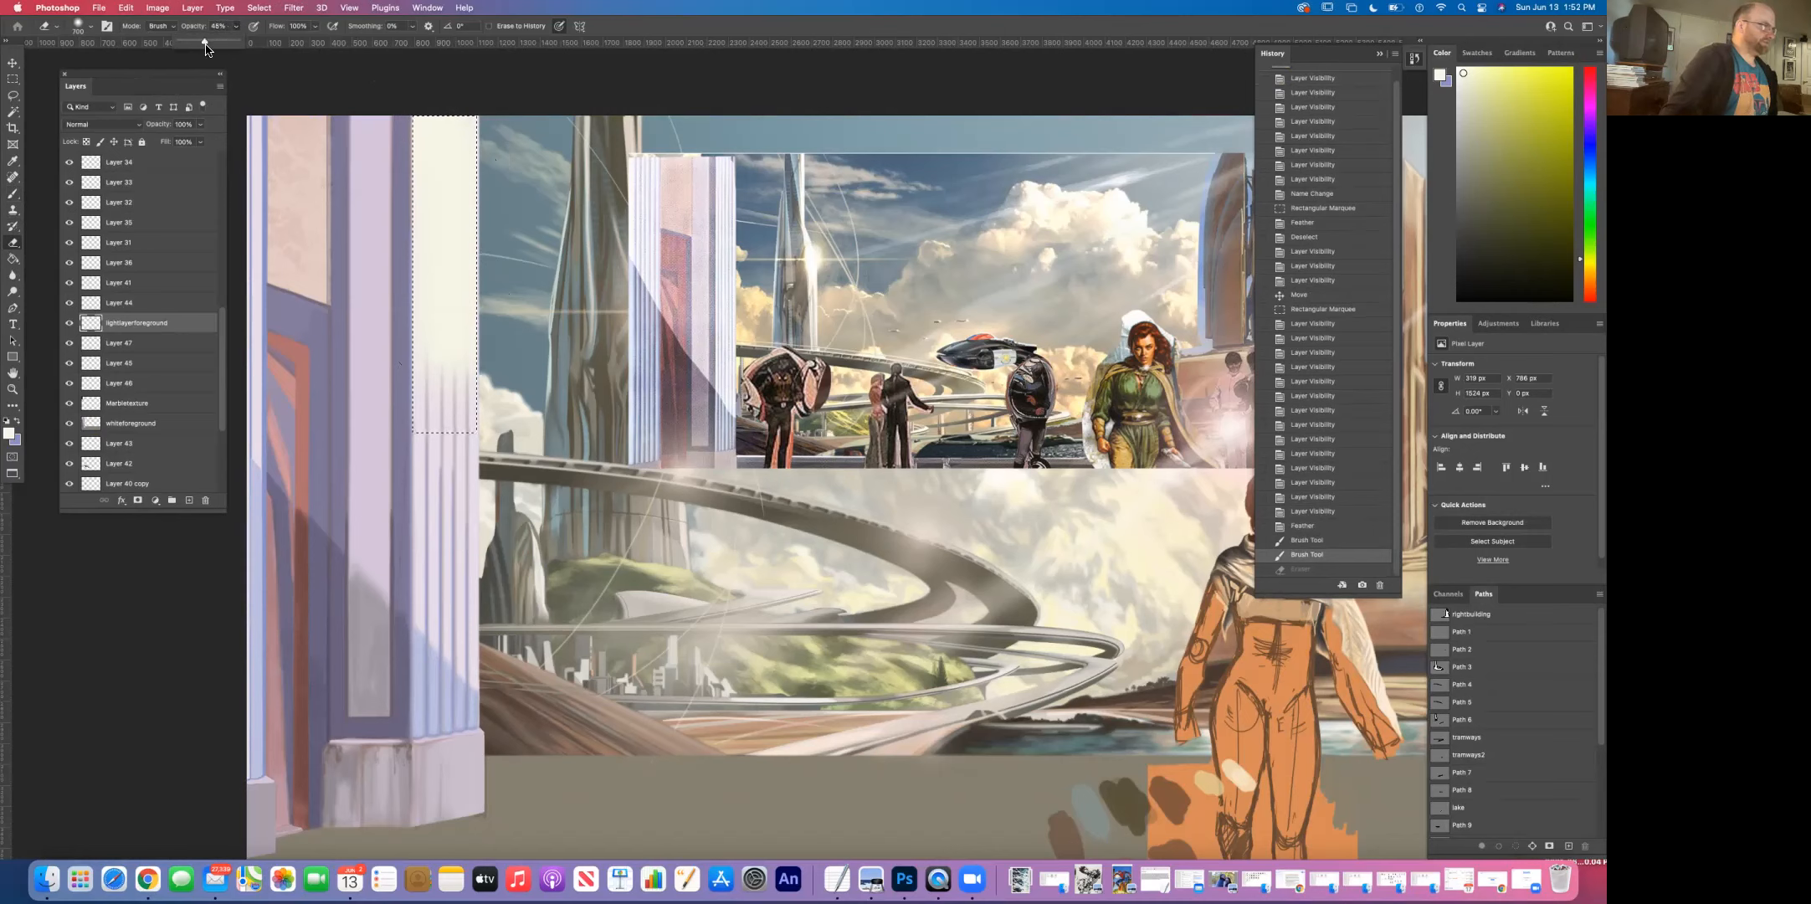
left_click(448, 114)
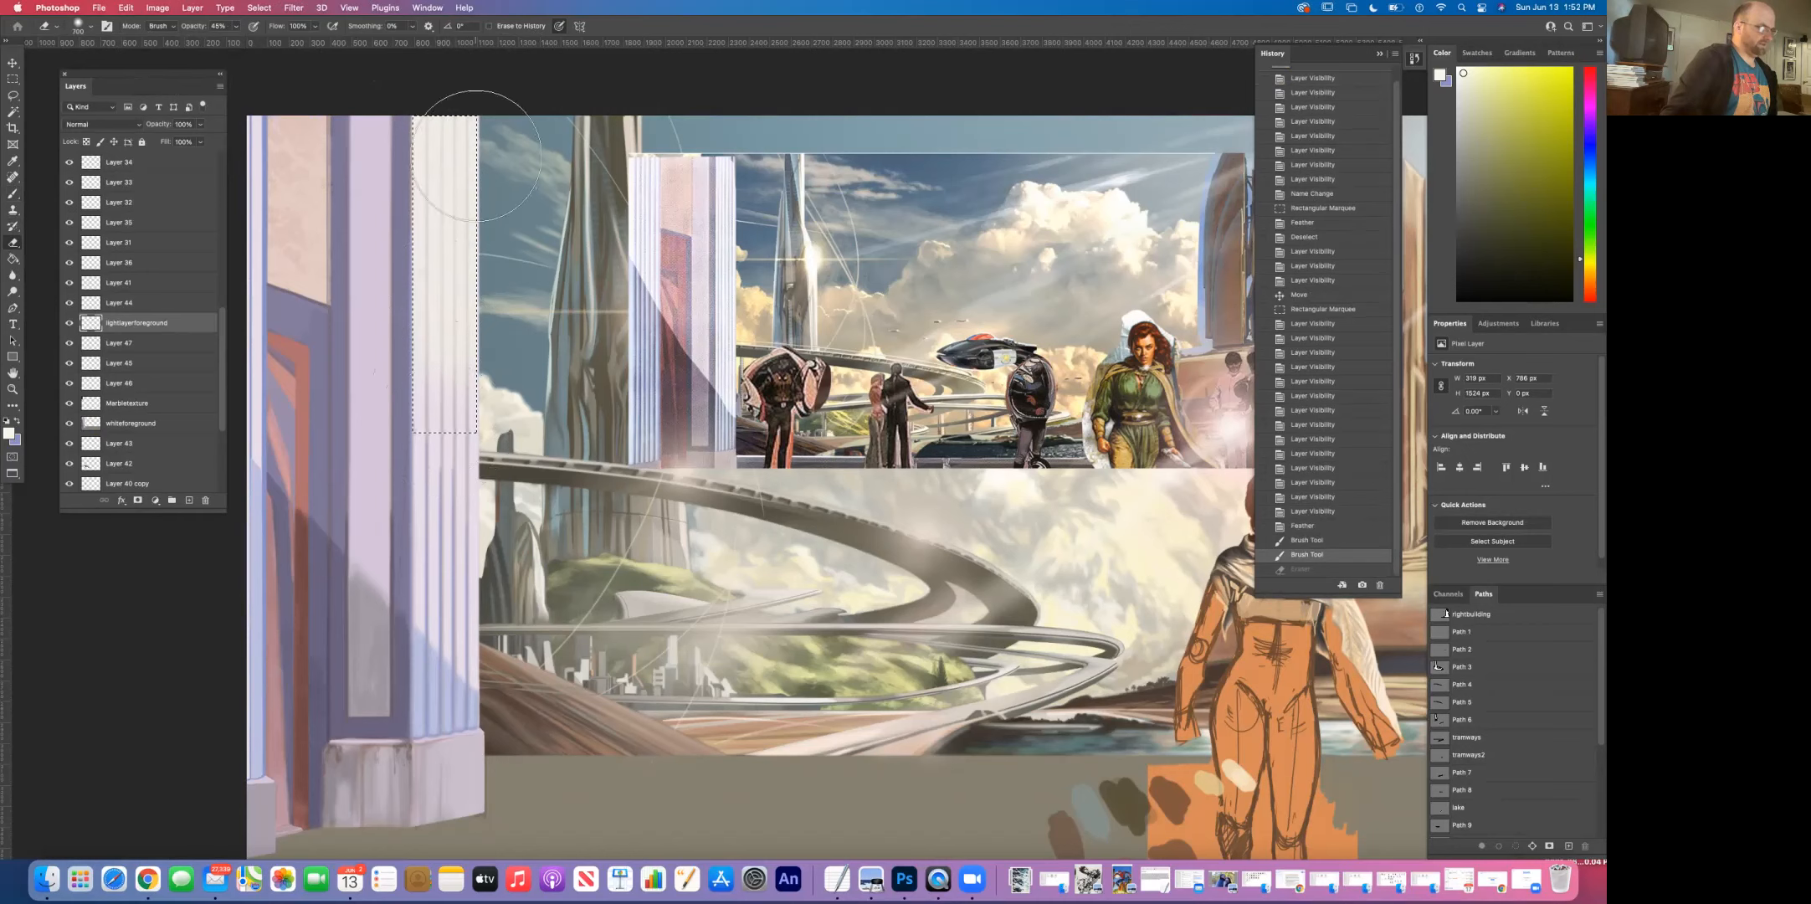
key("super+shift+z")
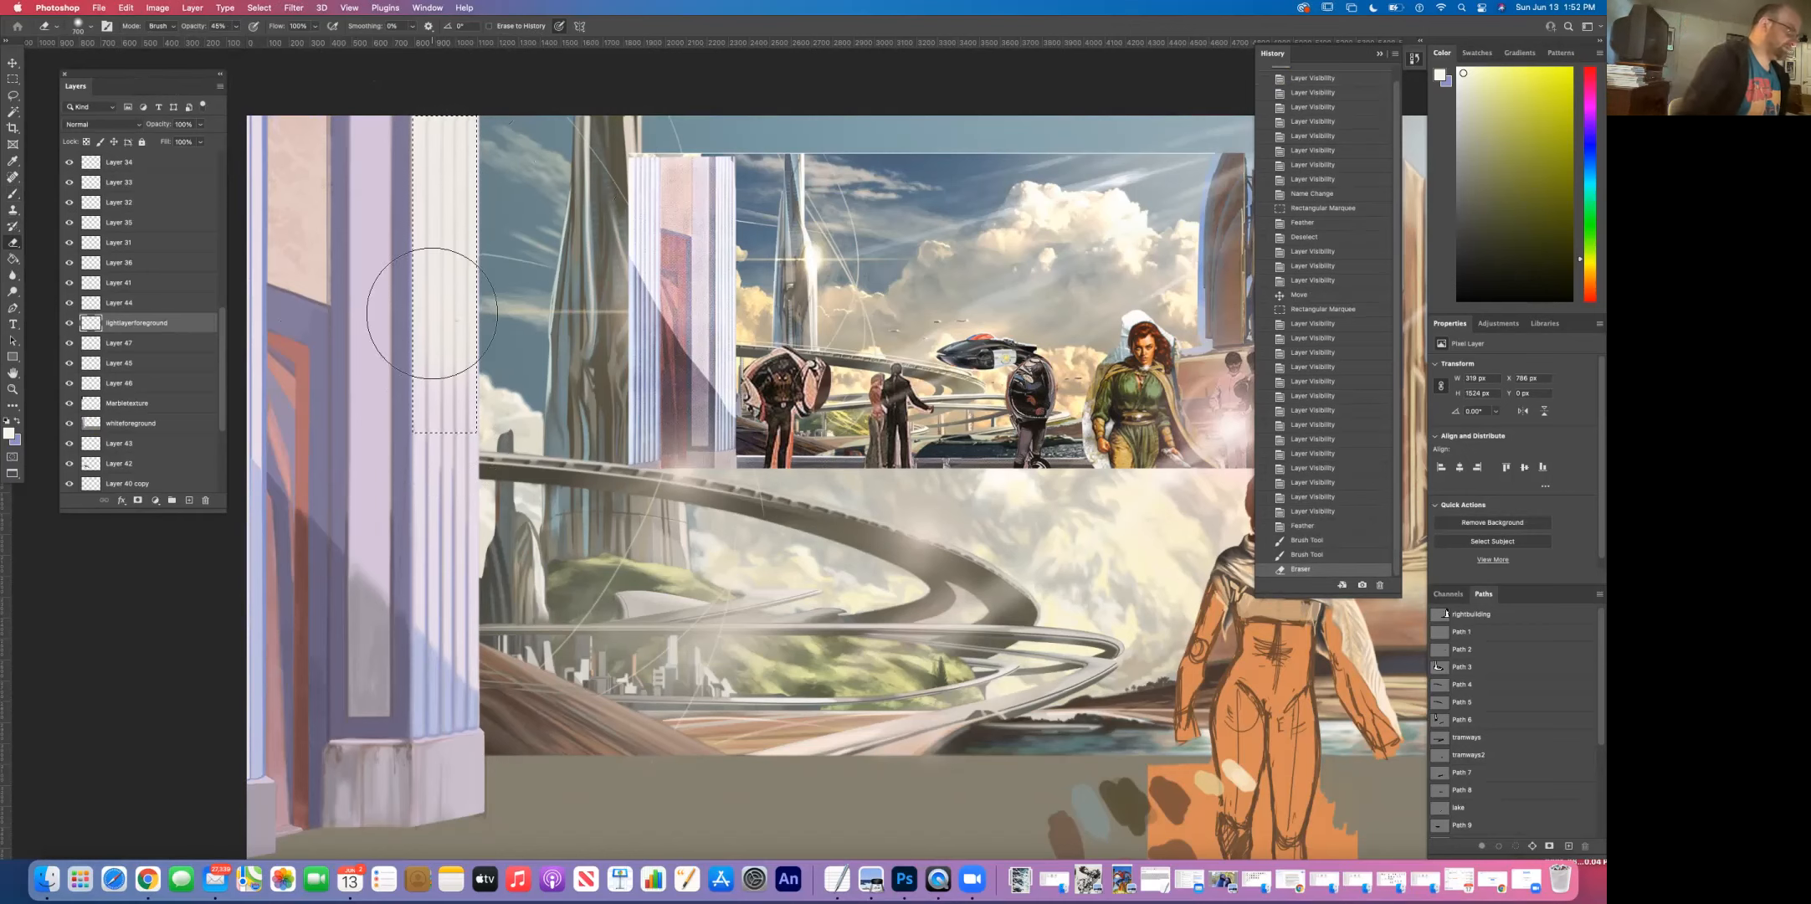
Step: Reduce the eraser opacity to 28% and soften the pale highlight from the column's upper end down to the selection's lower edge
left_click(236, 27)
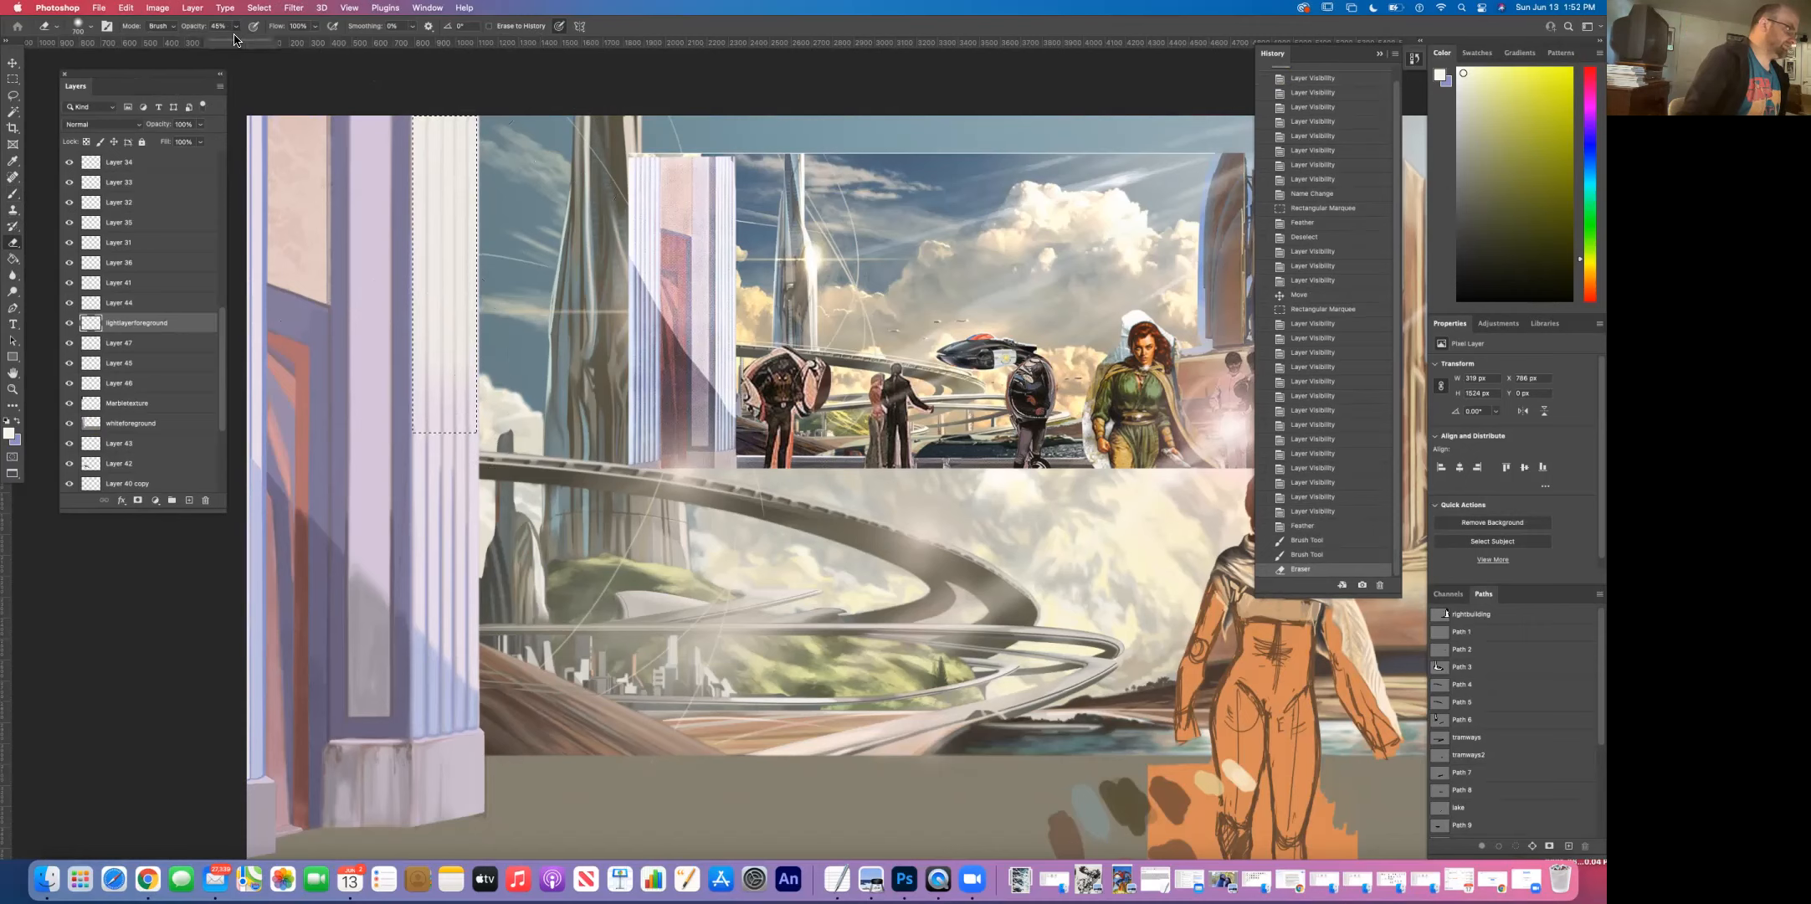
left_click(442, 219)
left_click_drag(448, 110, 446, 148)
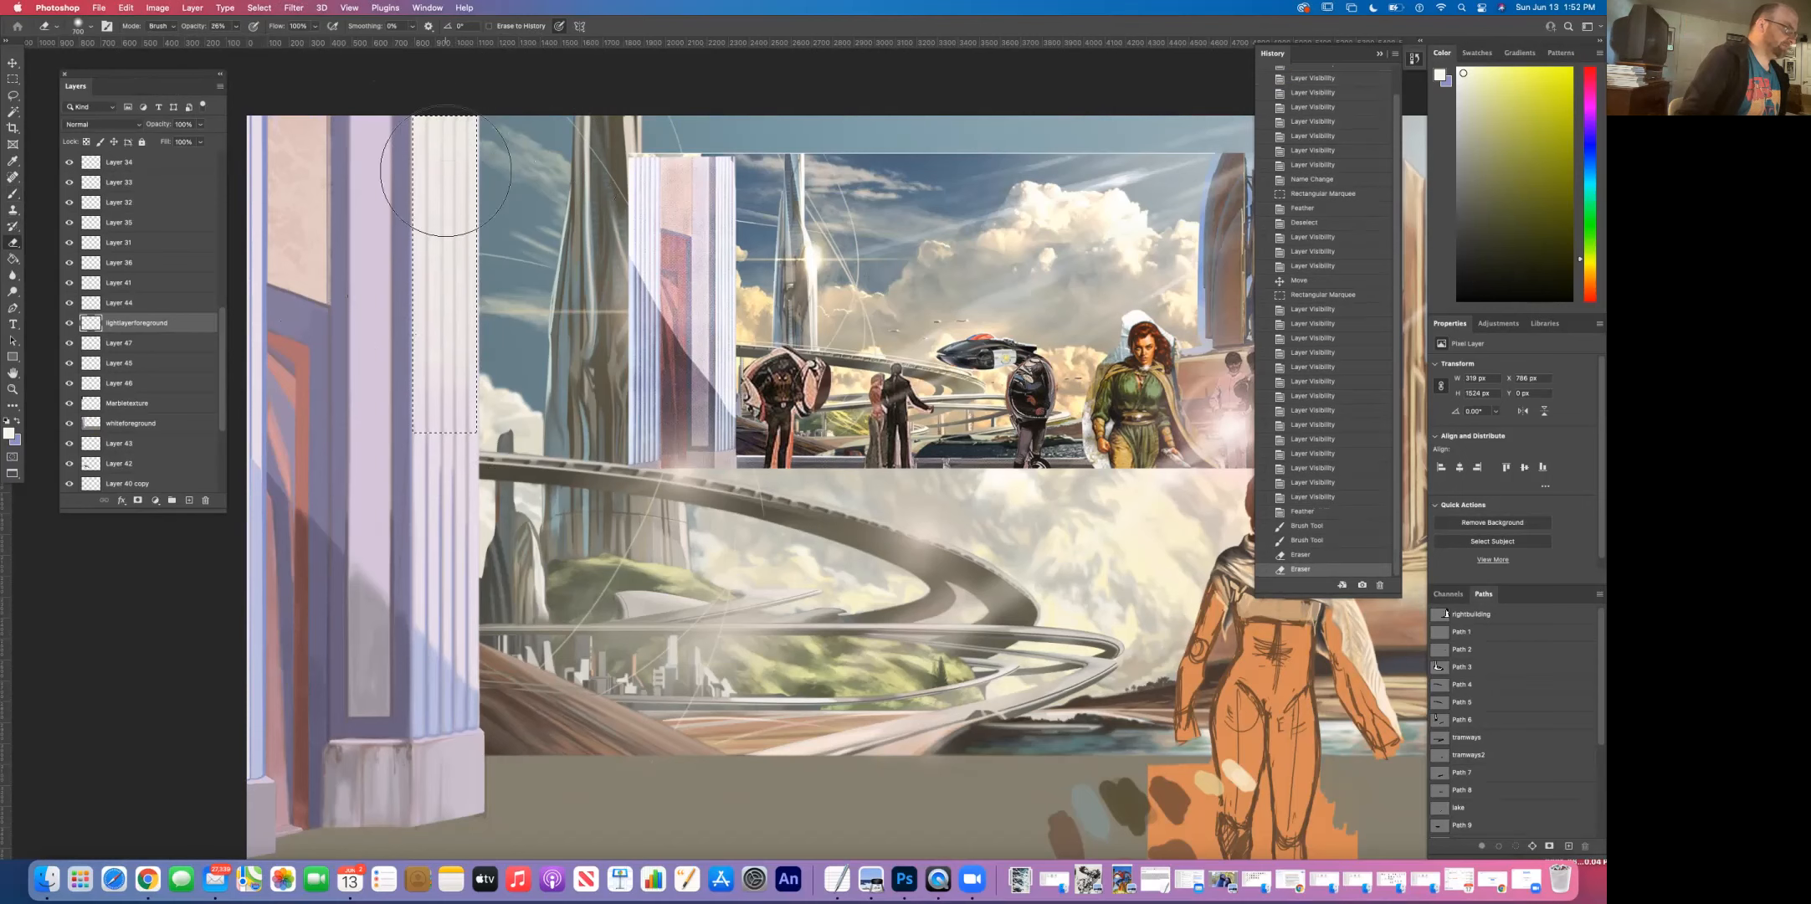
left_click_drag(433, 253, 434, 285)
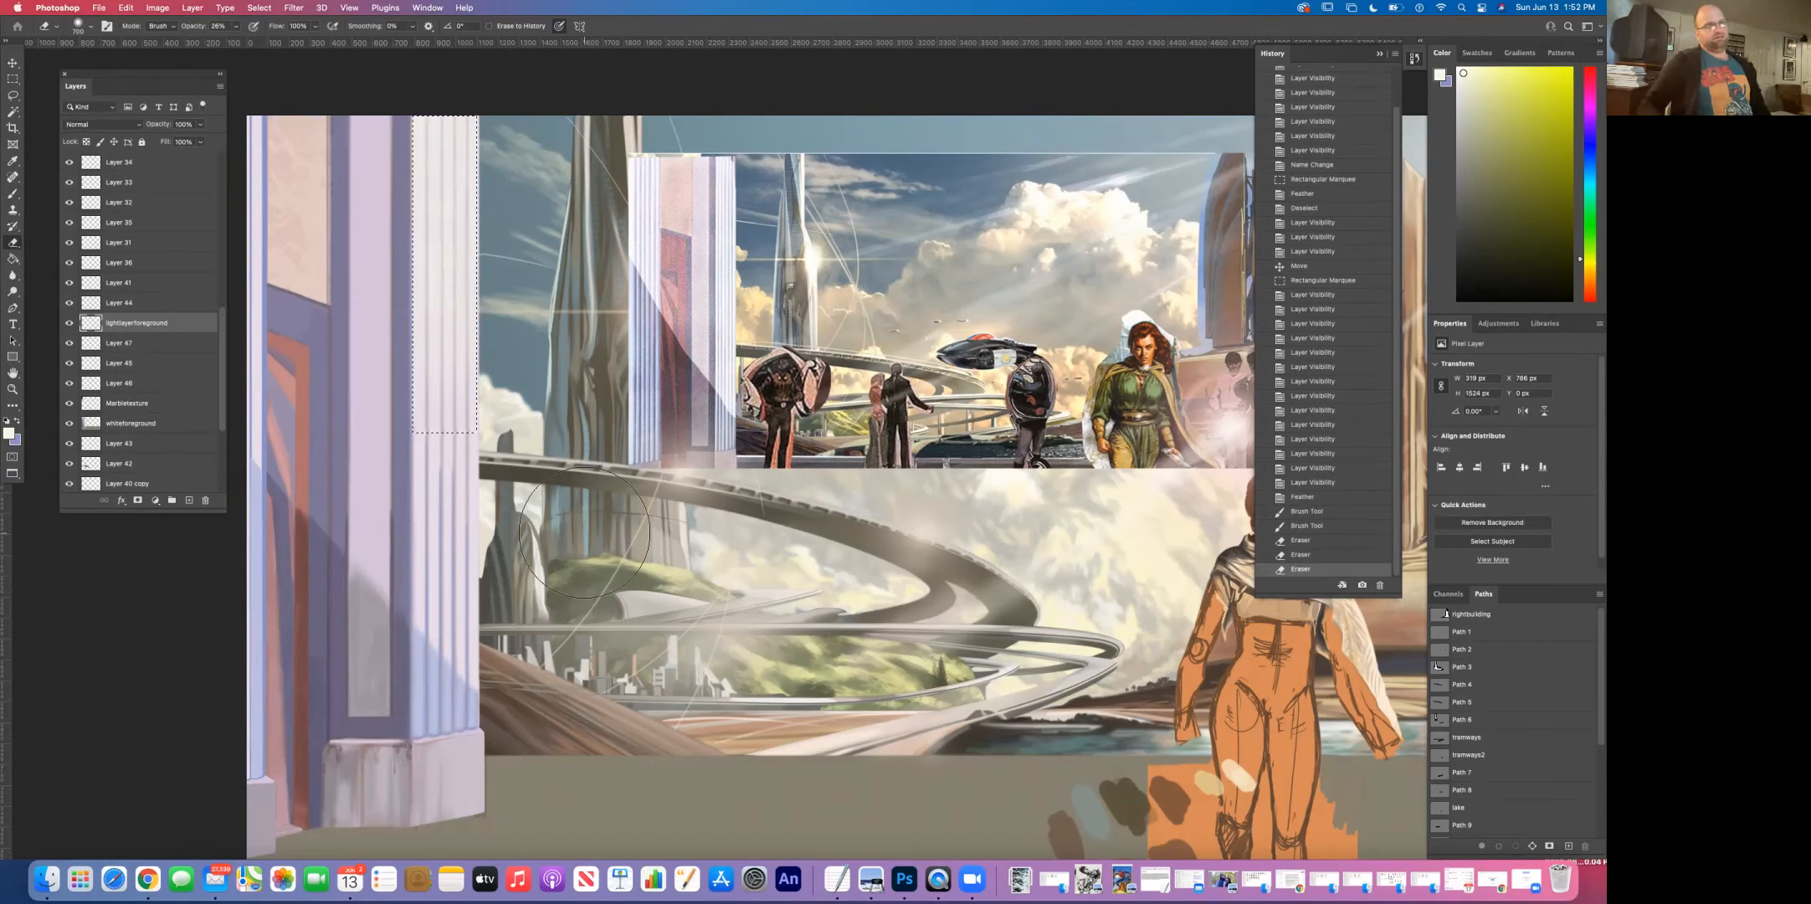
left_click(449, 373)
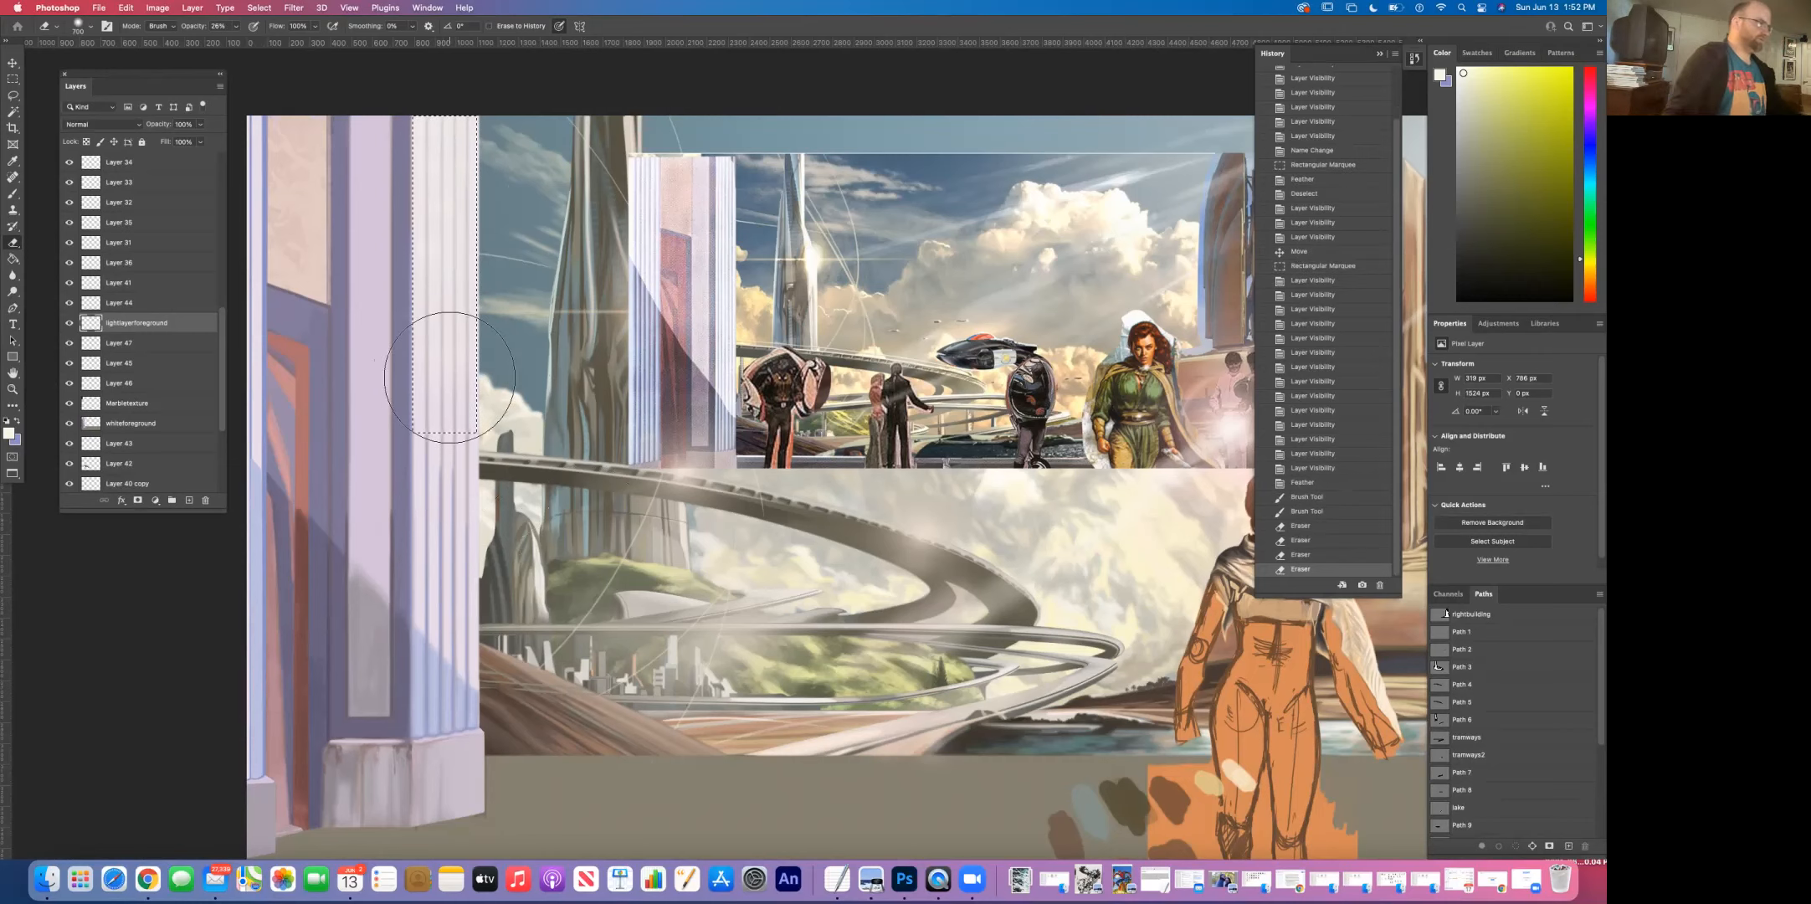
left_click(445, 363)
left_click_drag(458, 373, 451, 329)
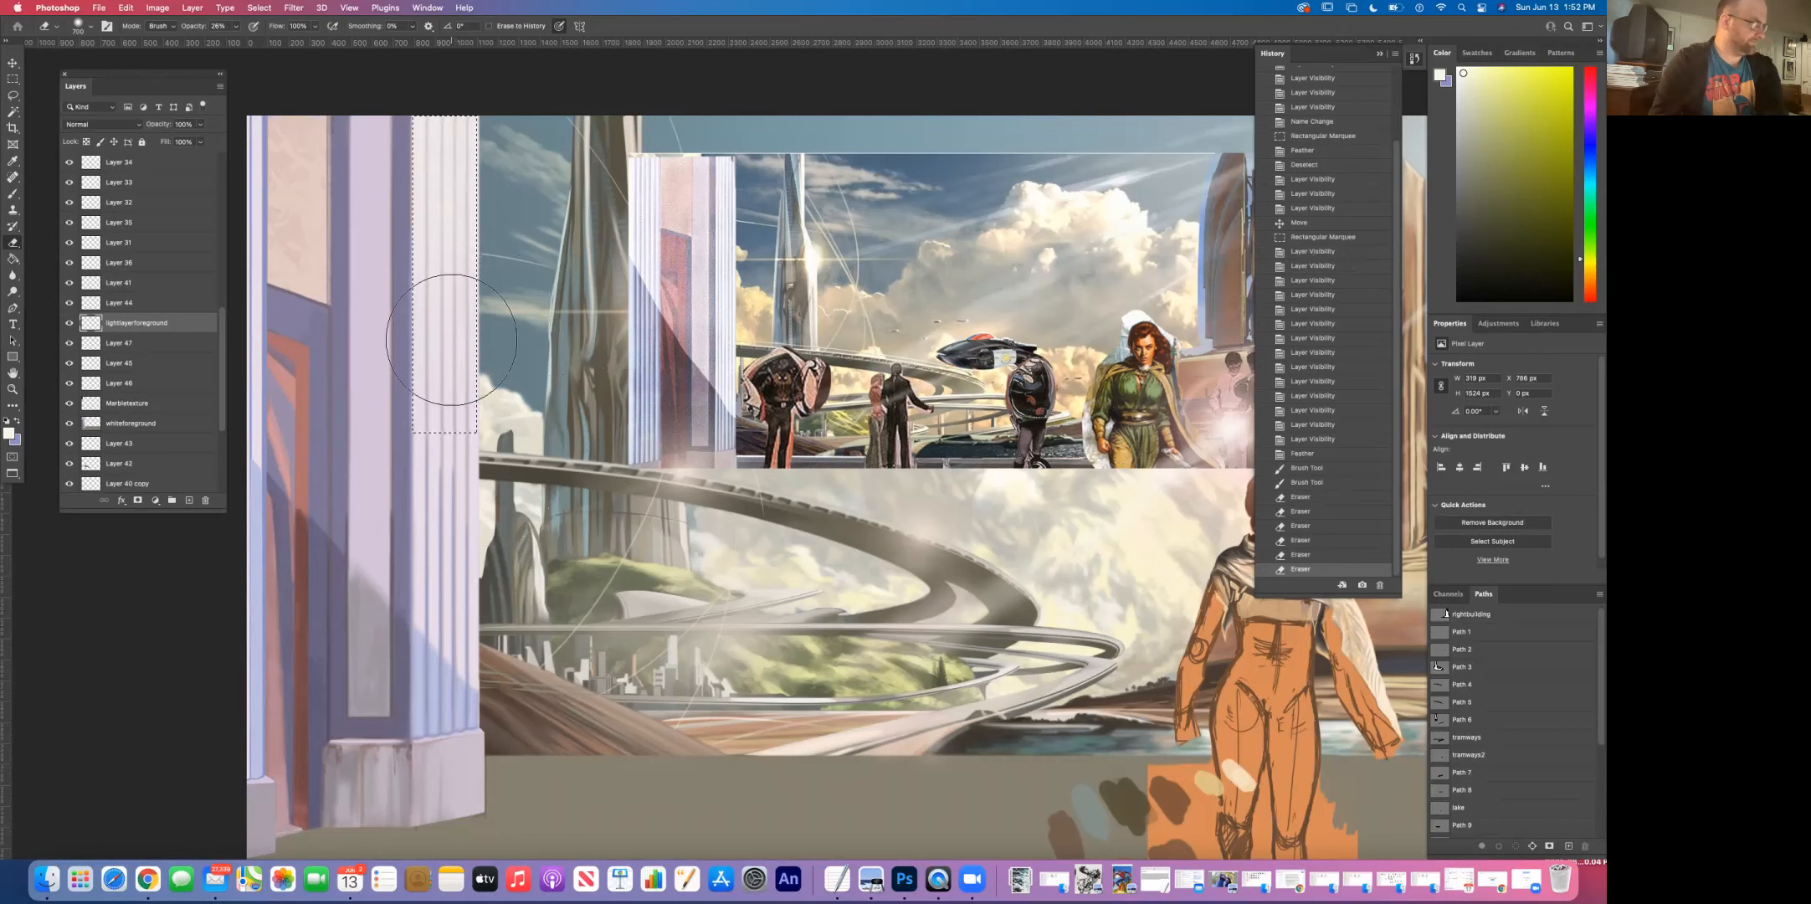
left_click_drag(429, 348, 448, 292)
left_click_drag(419, 412, 484, 436)
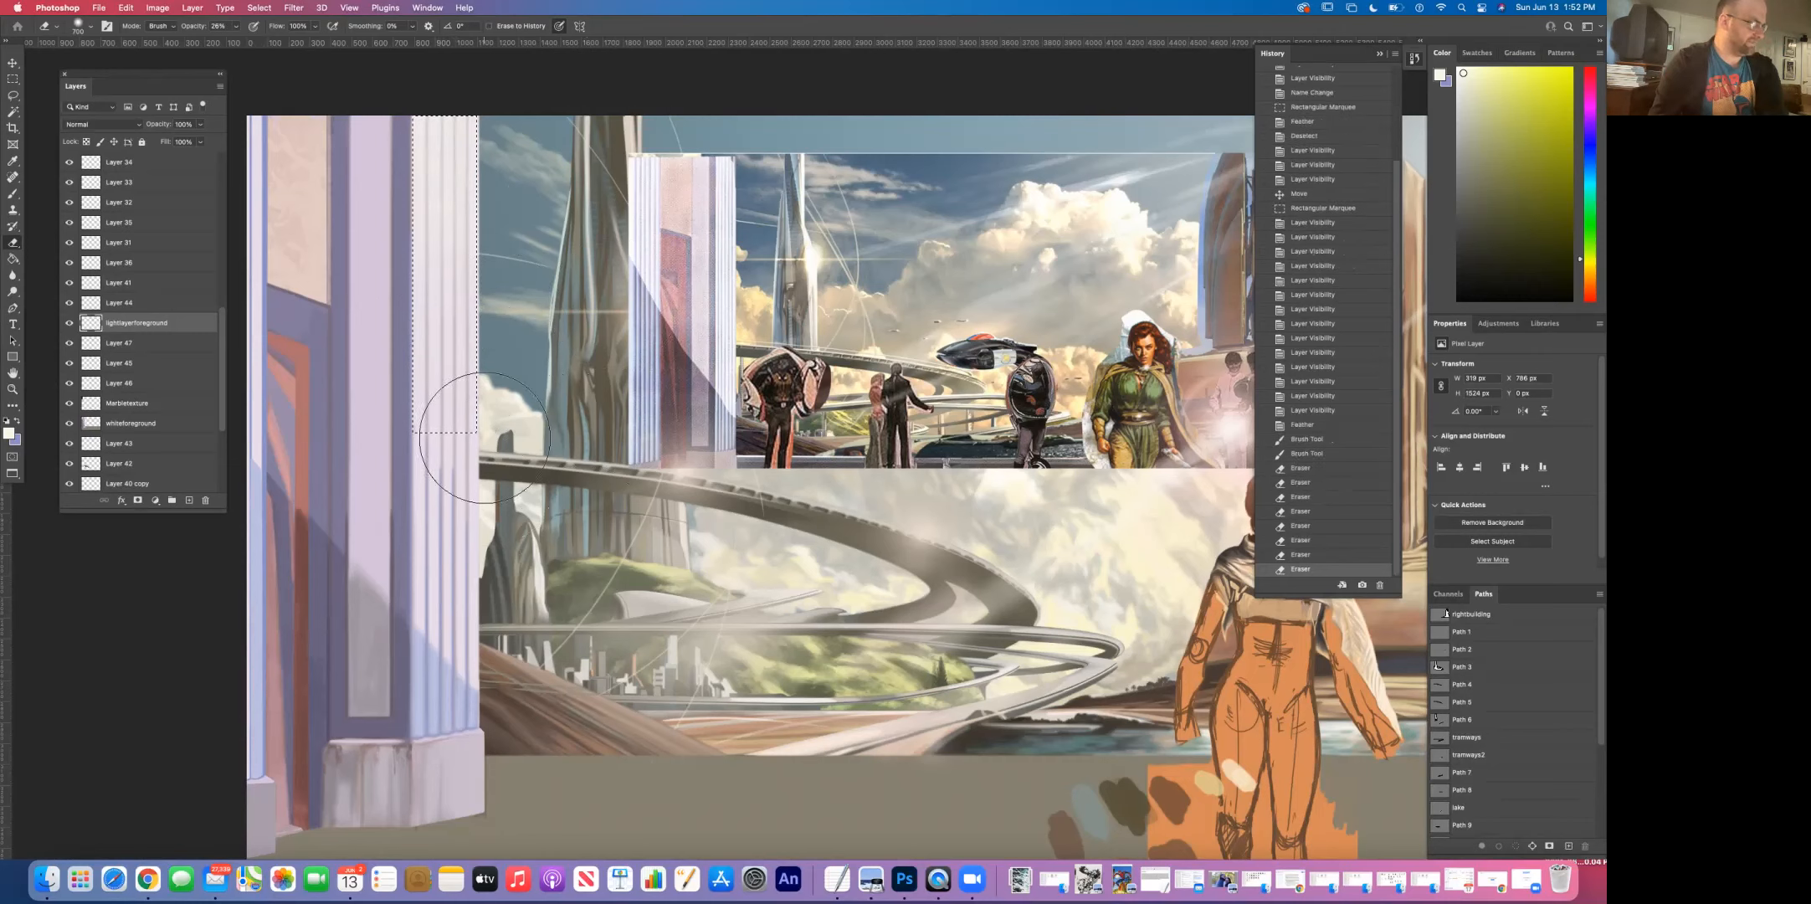
Step: Fade the highlight further on the lower half of the selected column area, and deselect the marquee
left_click(586, 411, "alt+super")
scroll(588, 414, "right", 3)
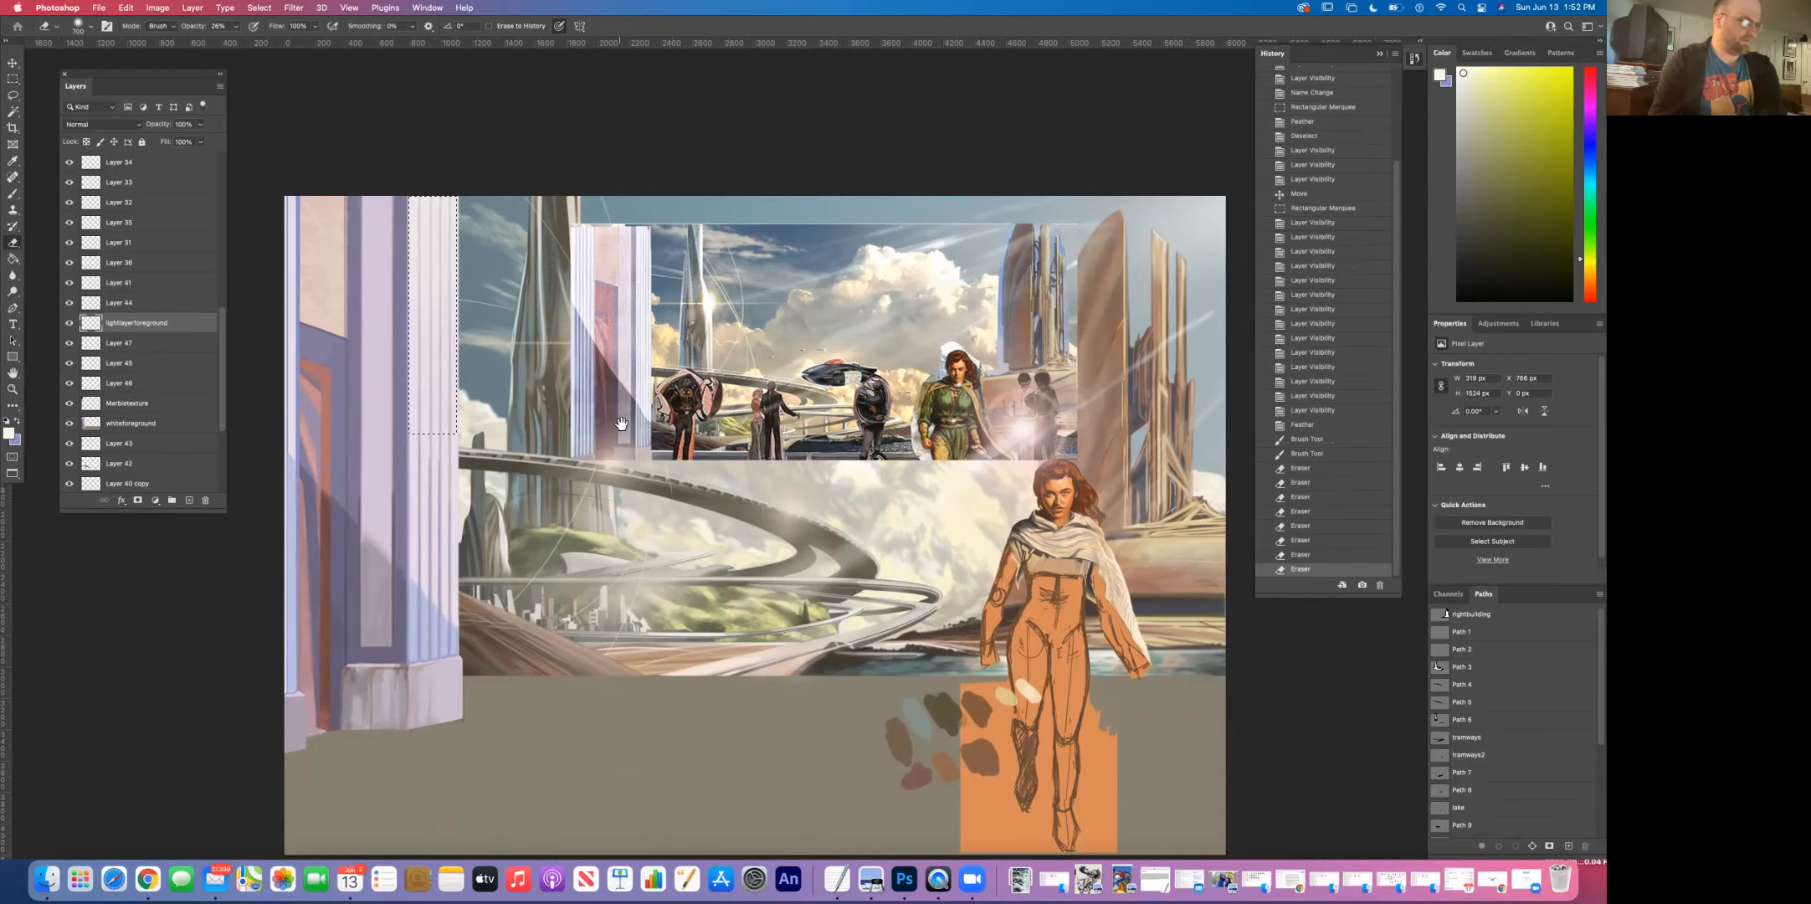
scroll(591, 398, "down", 3)
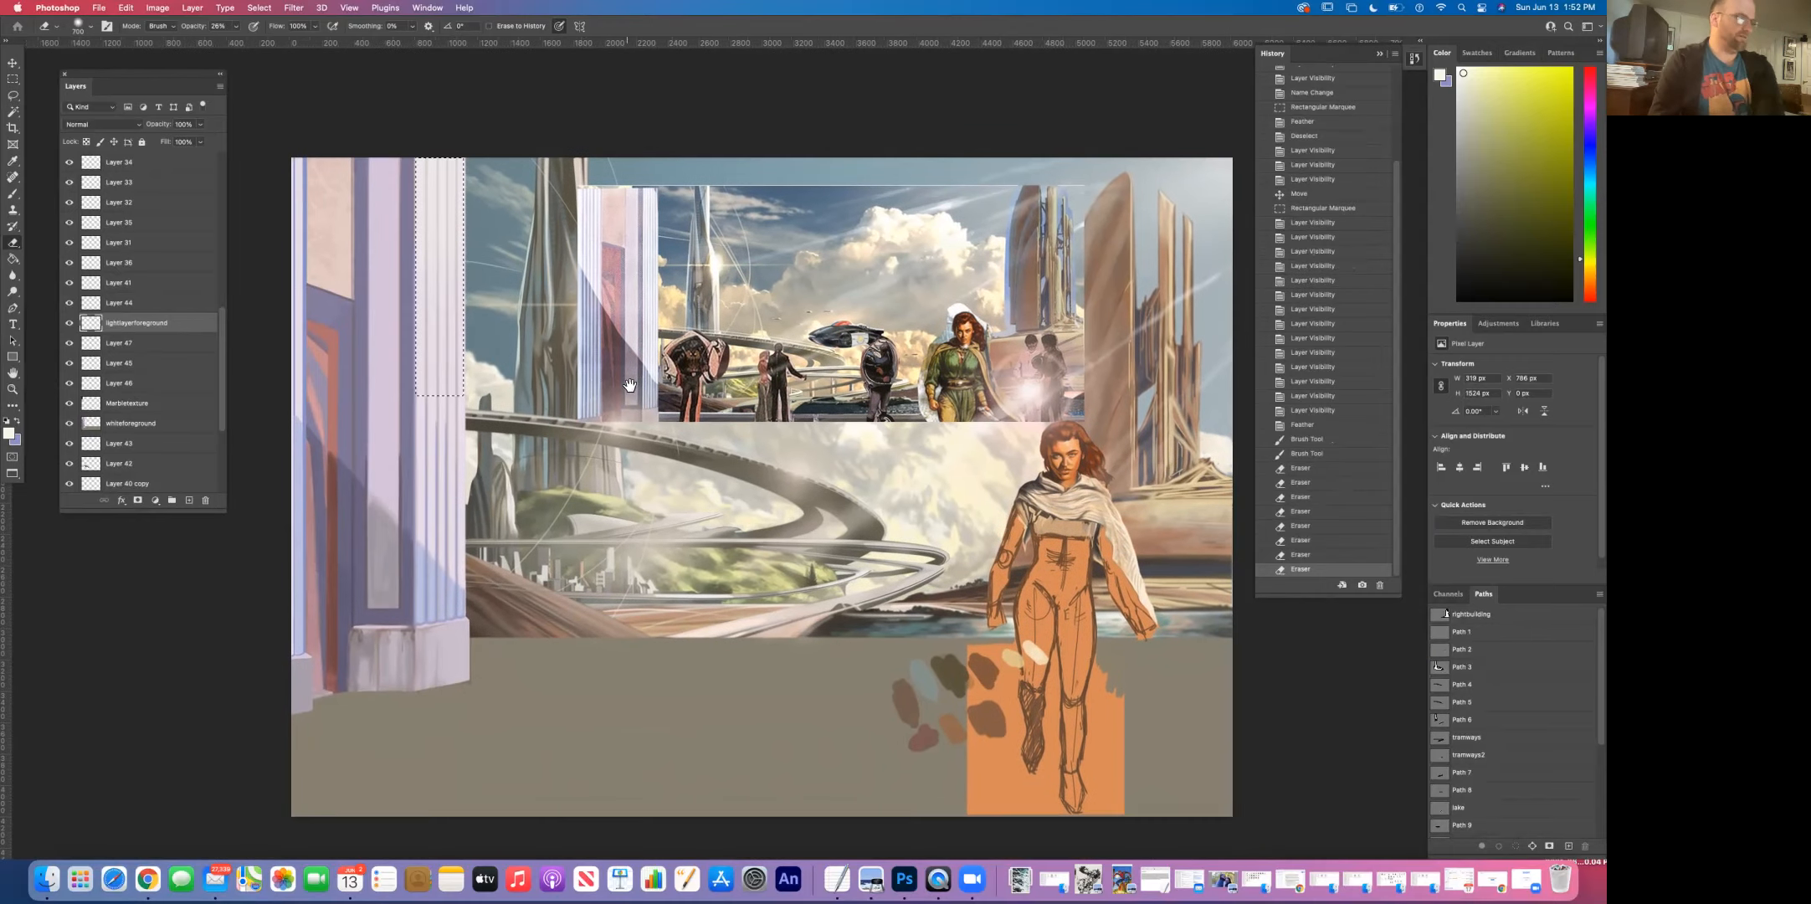
left_click(448, 384, "super")
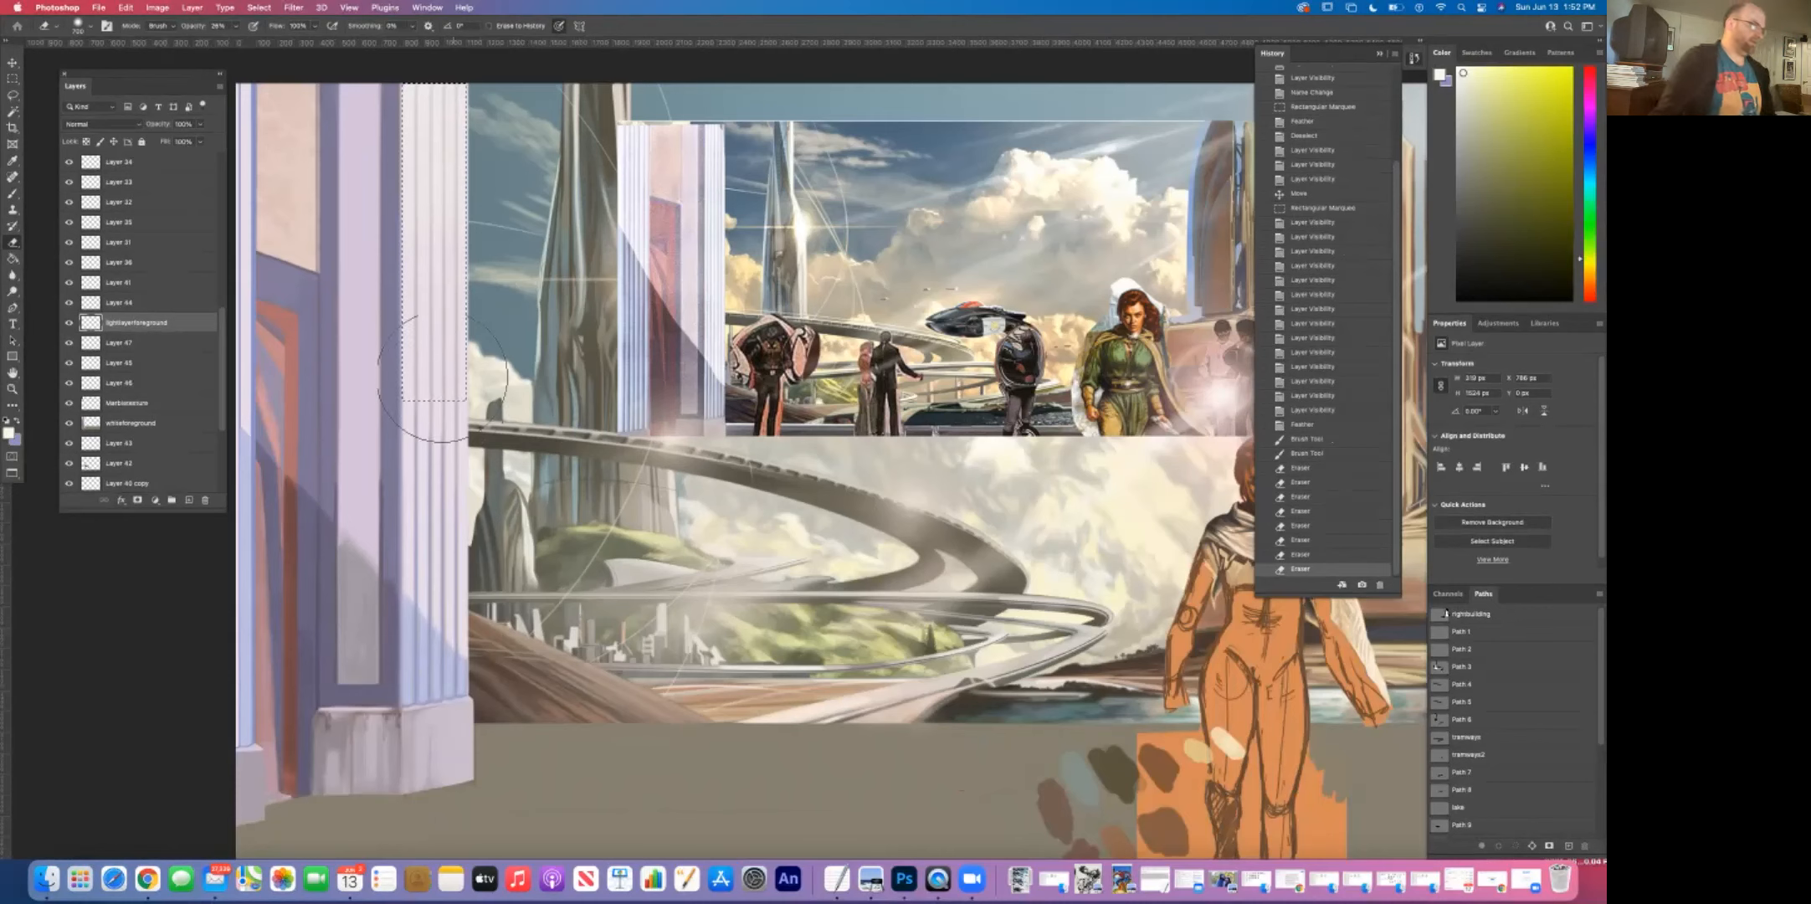
left_click(428, 328)
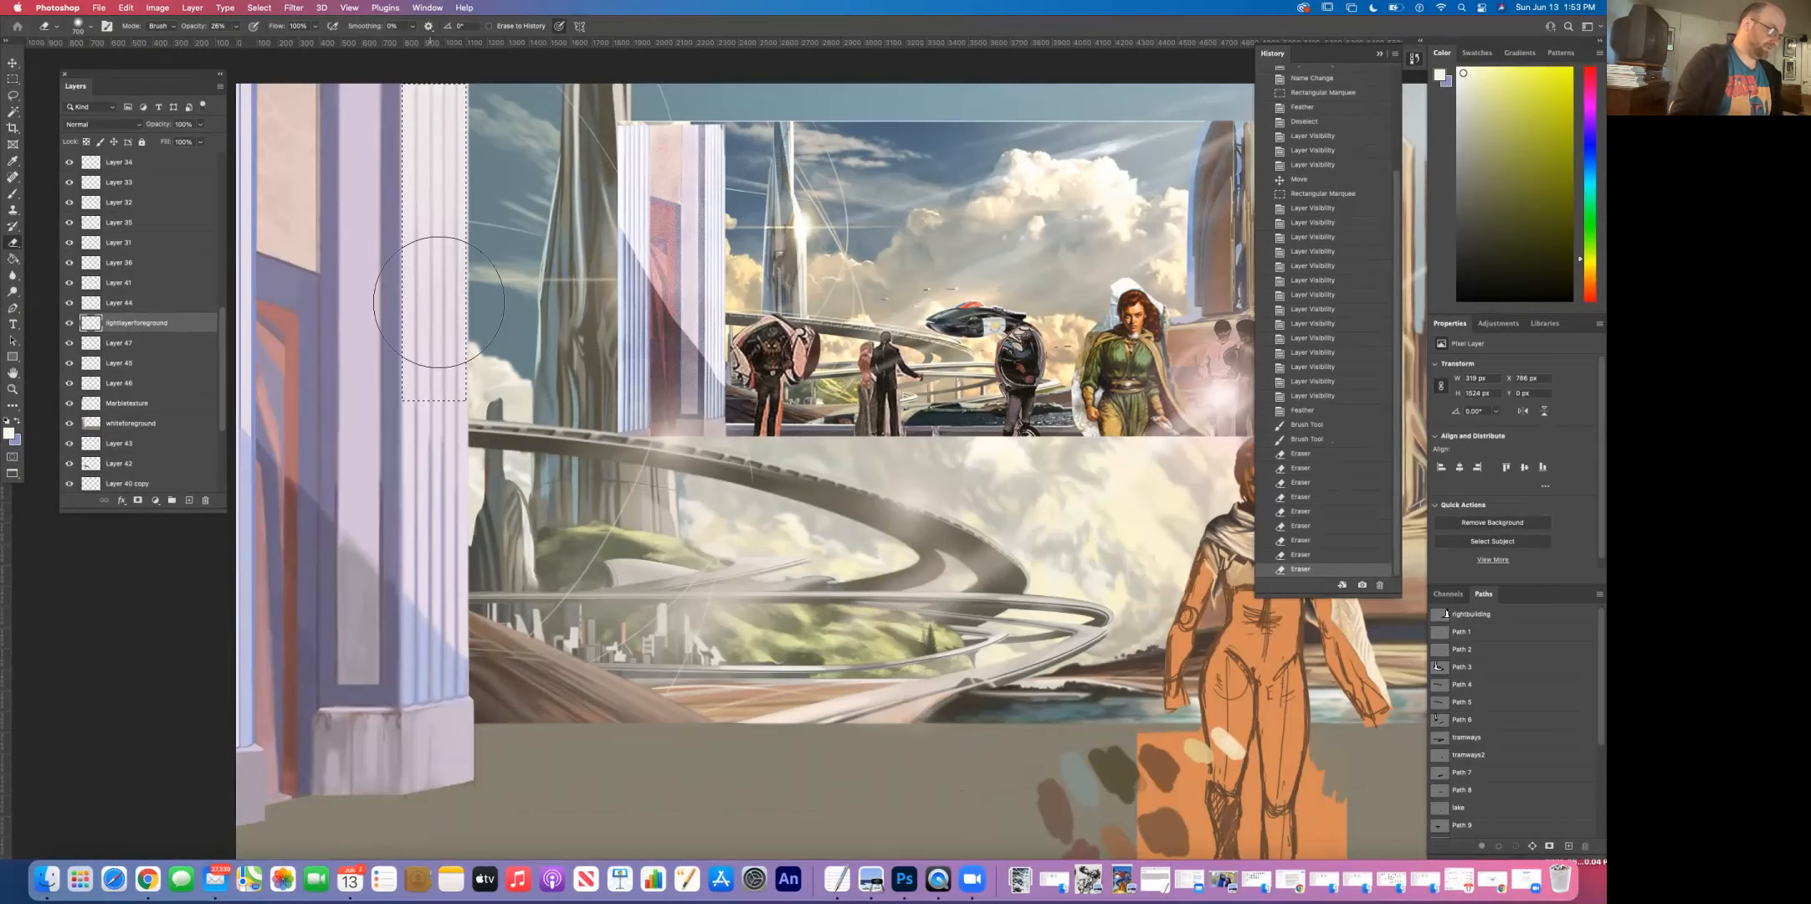
left_click(437, 353)
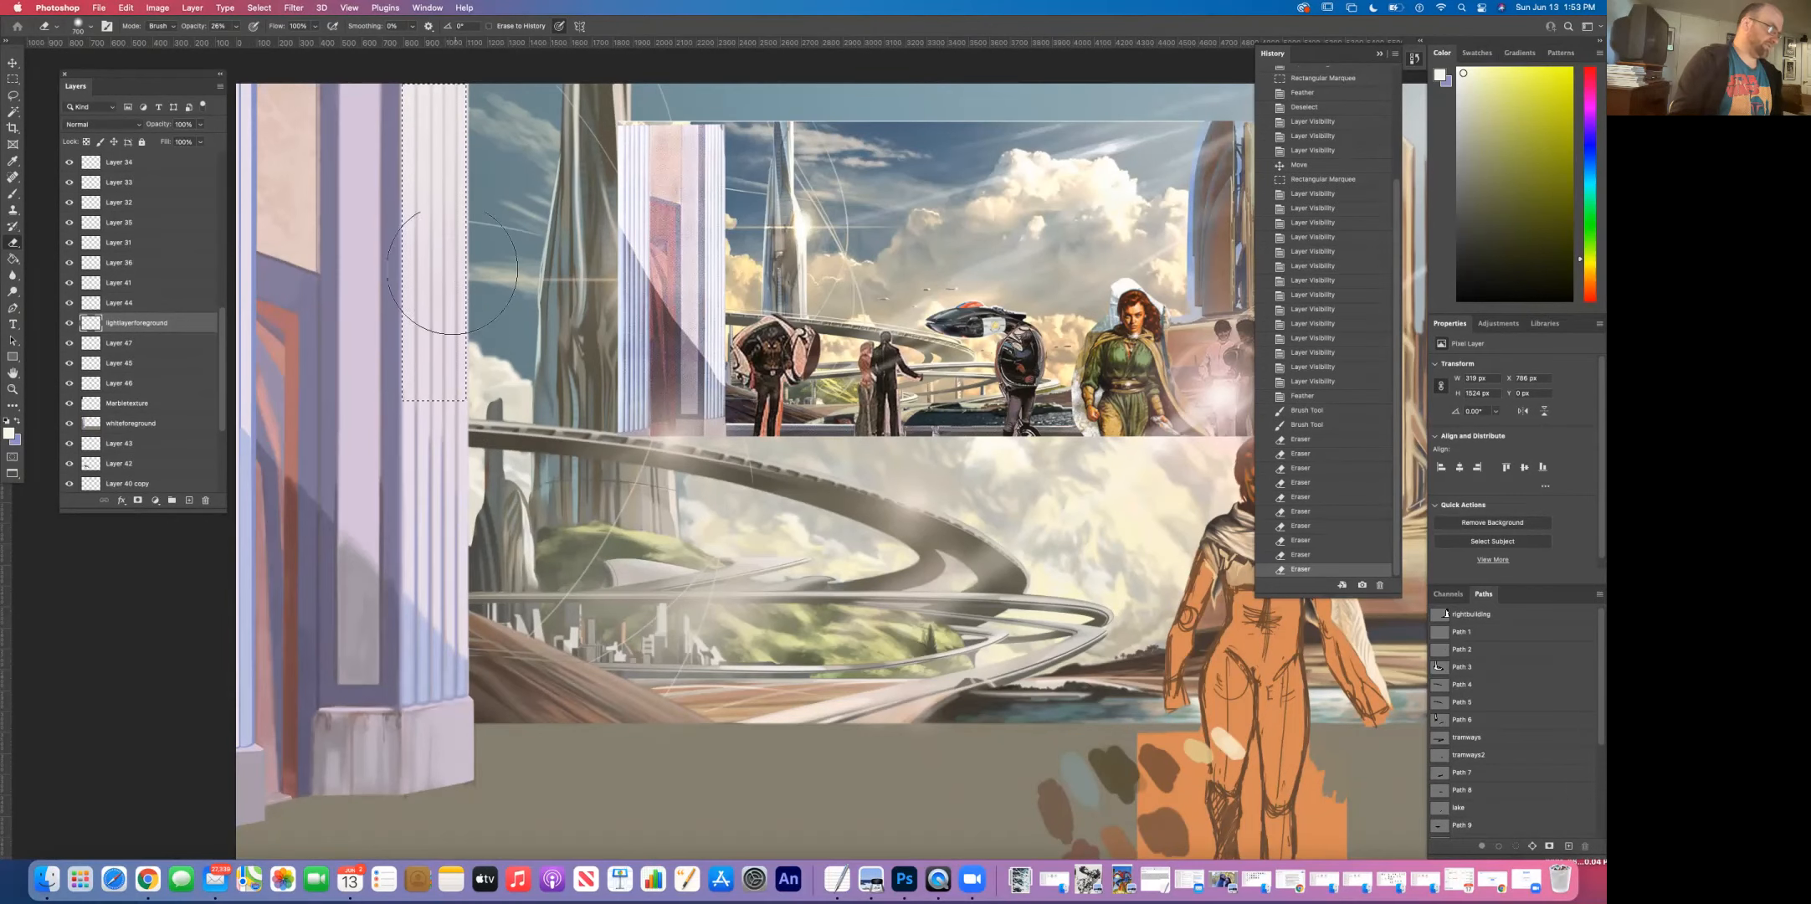
left_click(442, 368)
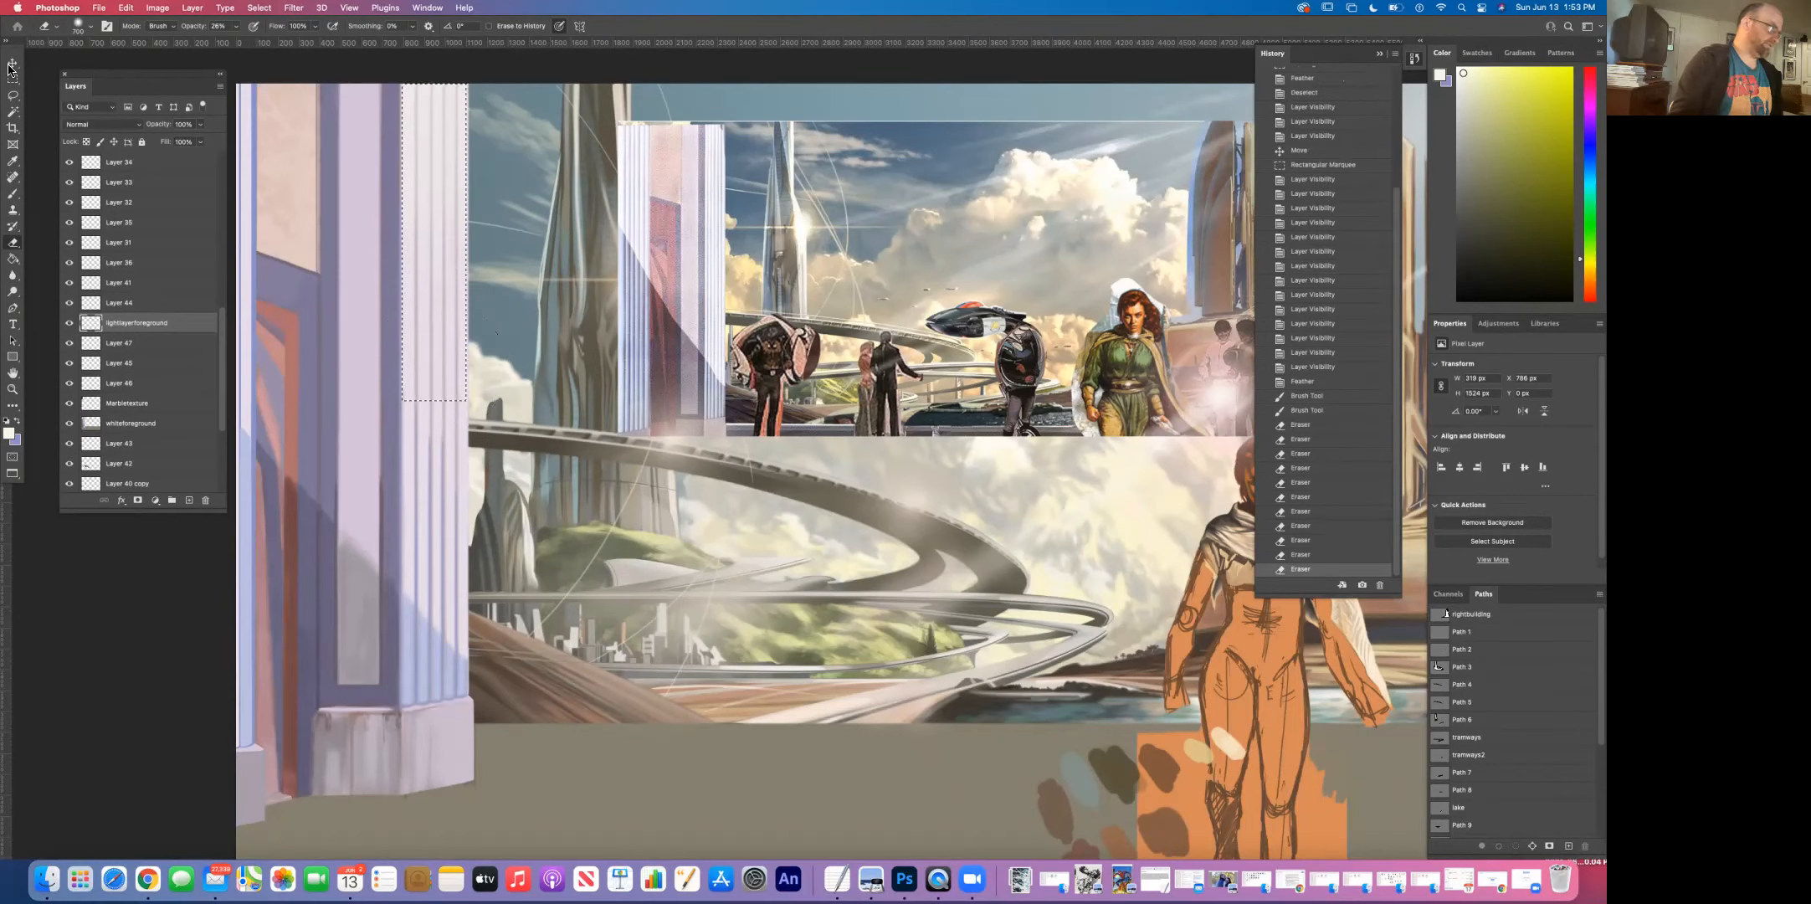
key("super+d")
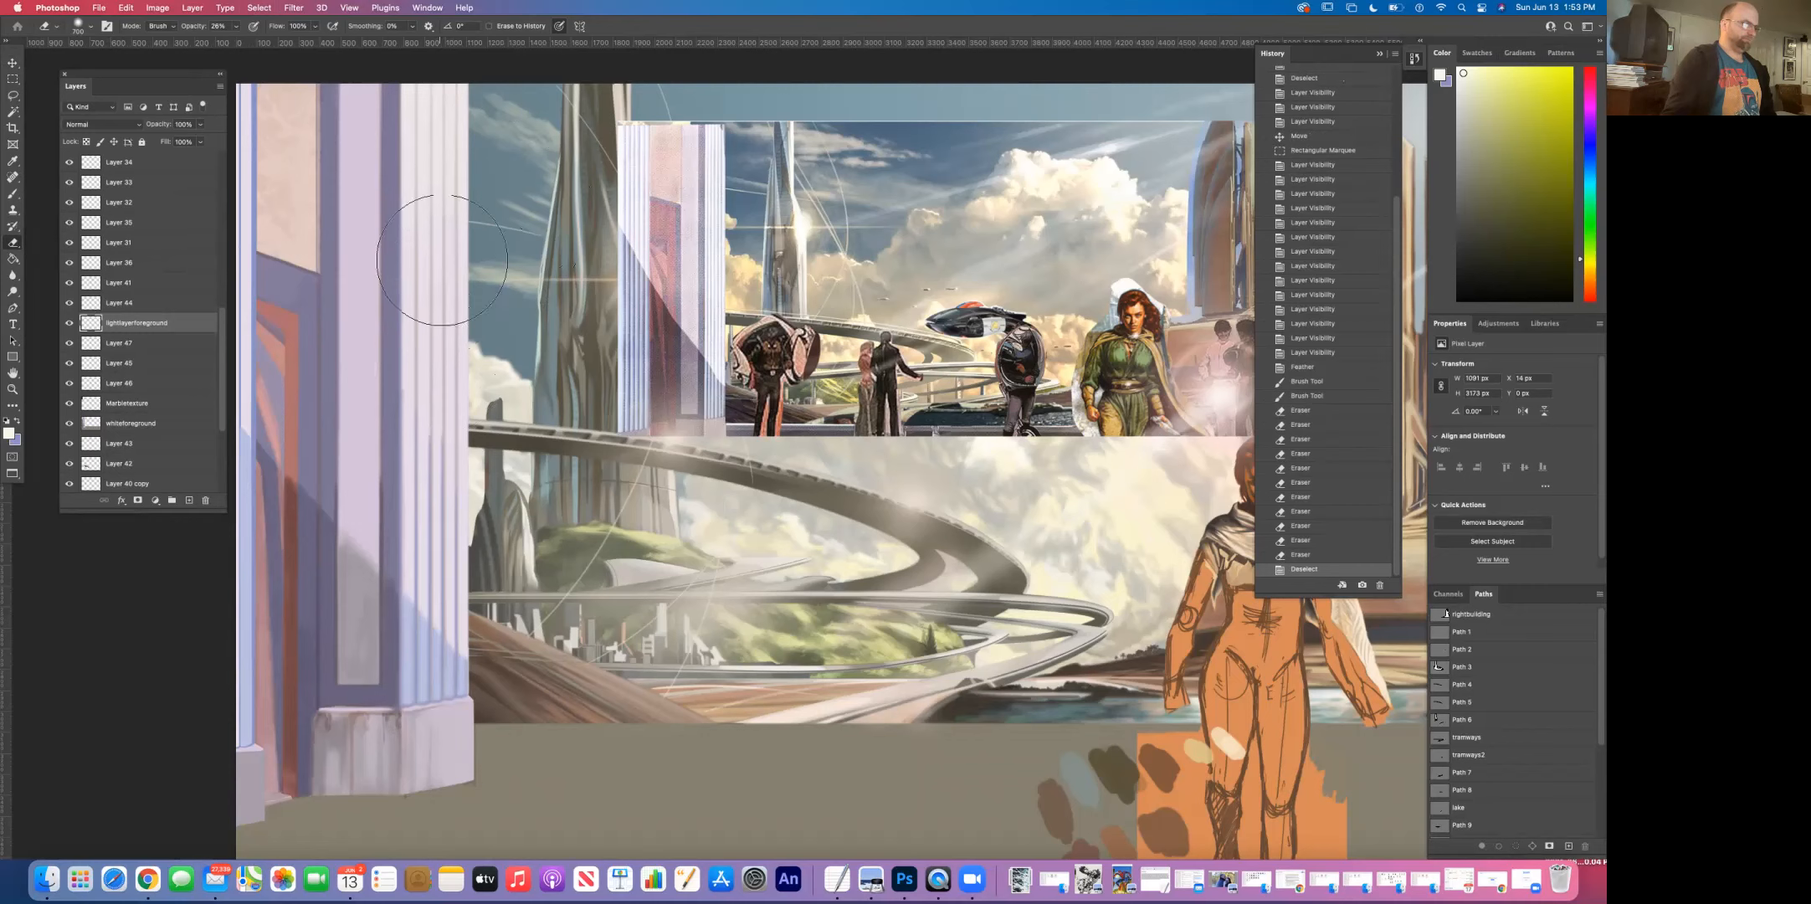
Step: Erase lightly across the lower end of the column highlight to blend it into the unlit fluting
left_click_drag(447, 294, 447, 246)
left_click(439, 385)
left_click(440, 385)
left_click(439, 385)
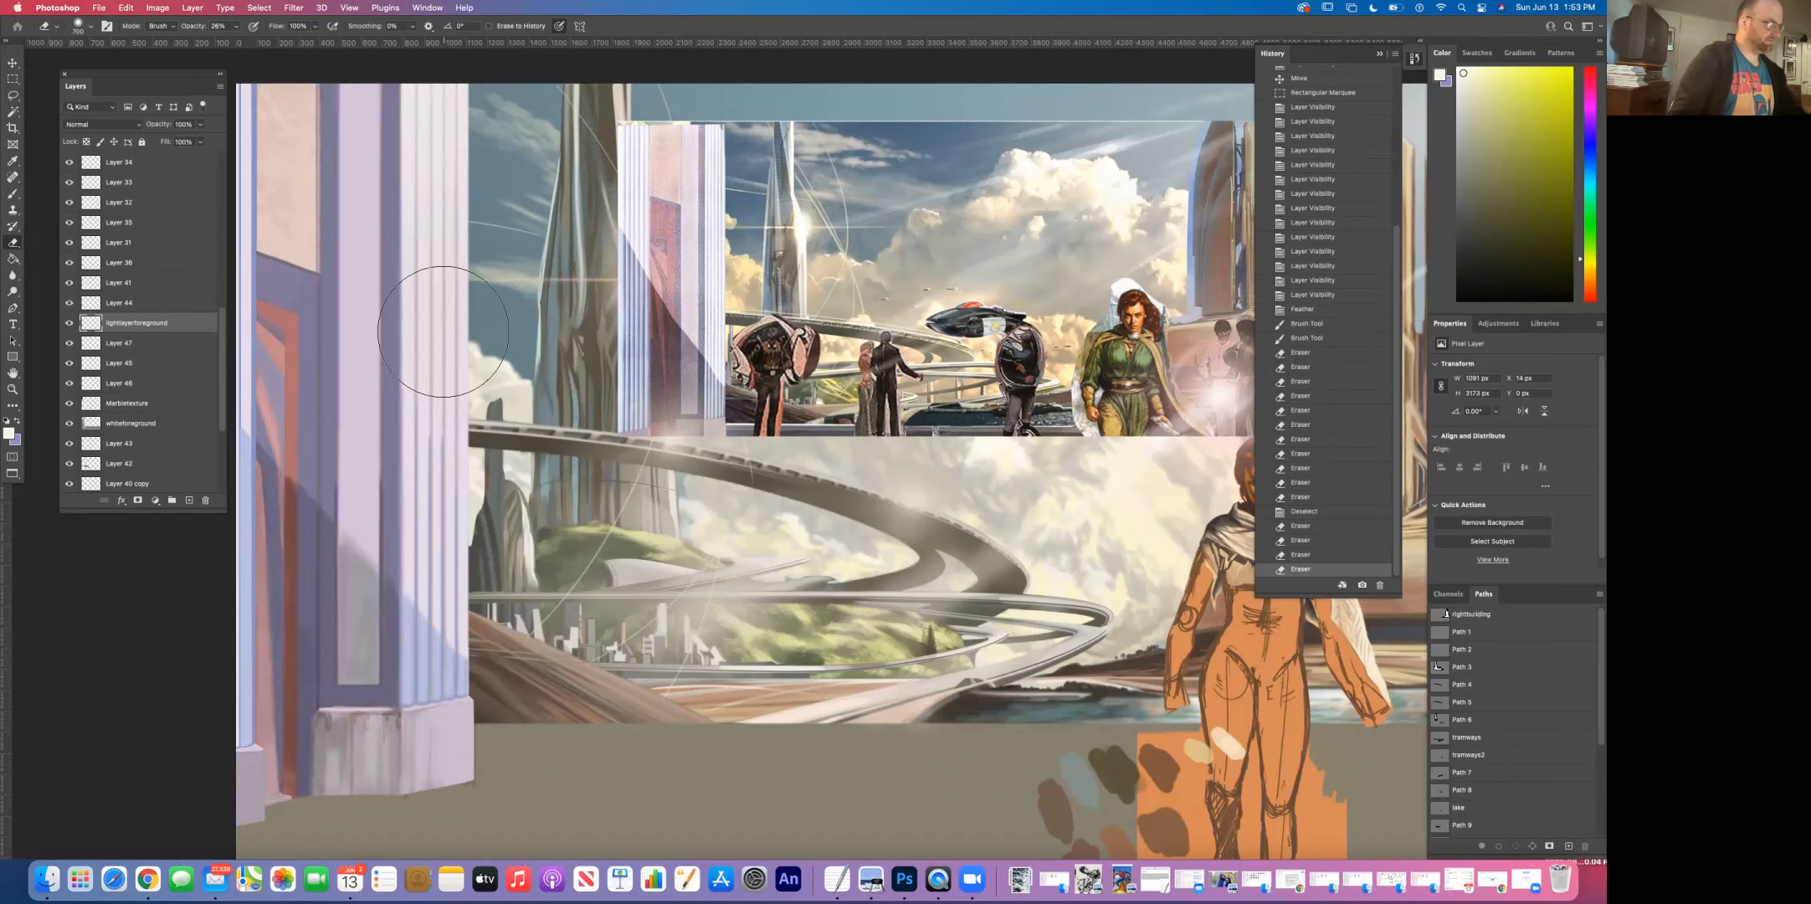
left_click(458, 272)
Step: Examine the whole painting with the lightlayerforeground layer hidden and shown to judge the column highlight against the reference
key("super+minus")
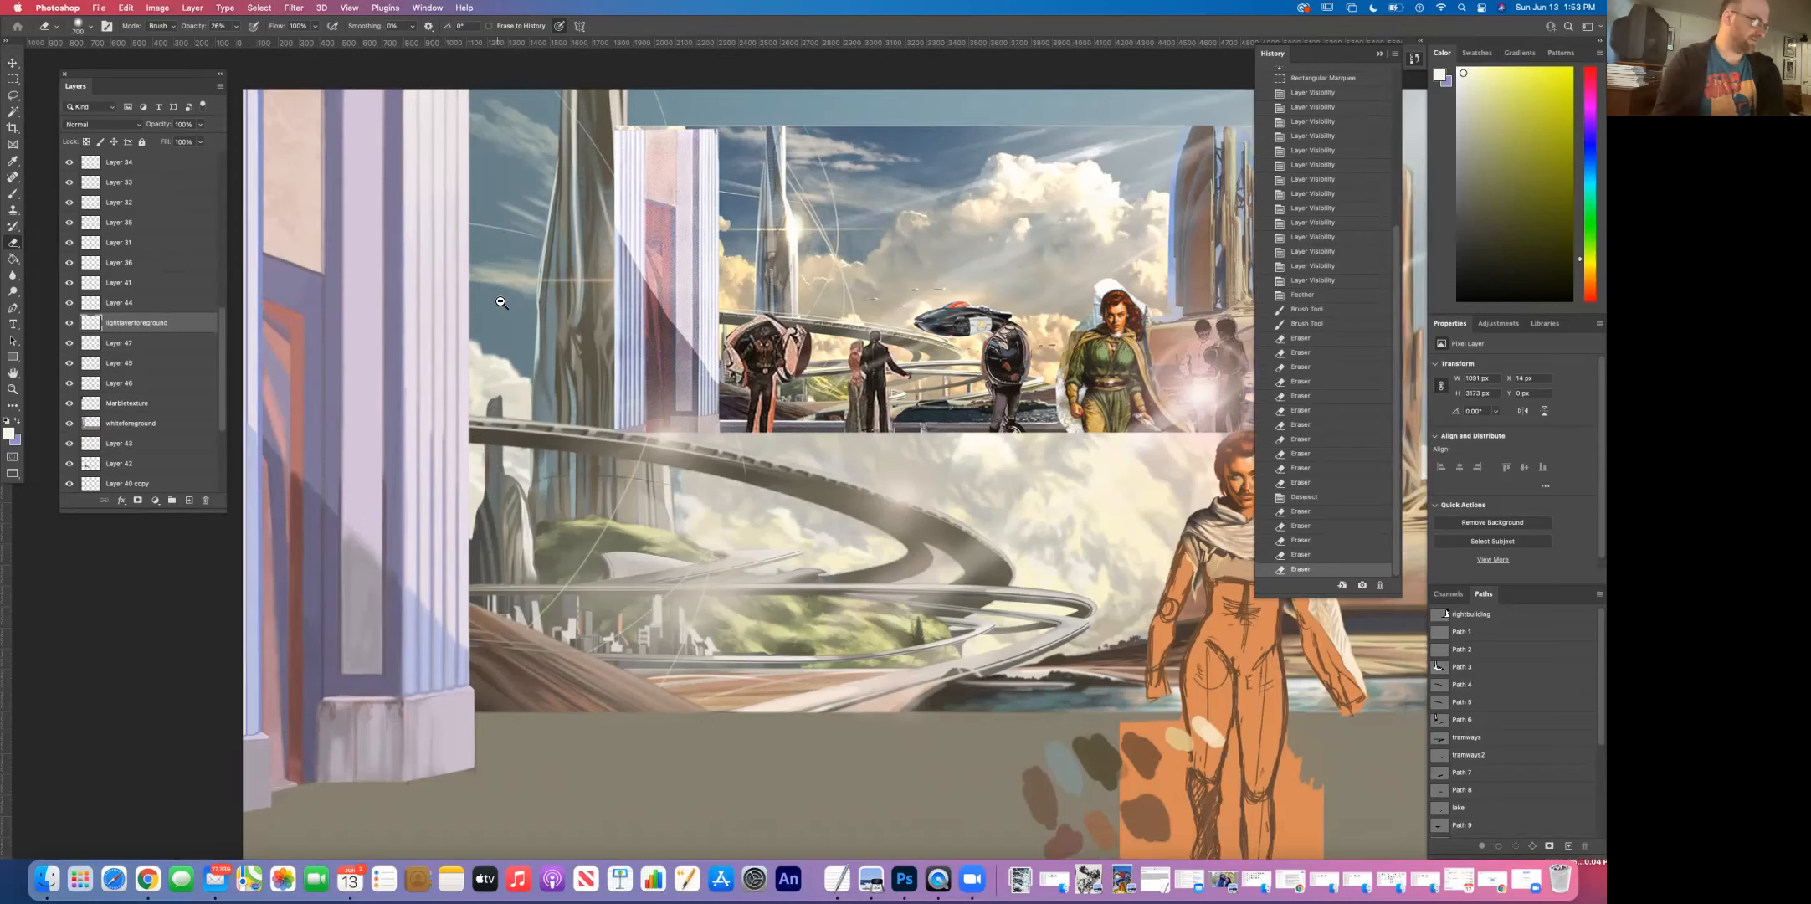
left_click_drag(673, 322, 667, 330)
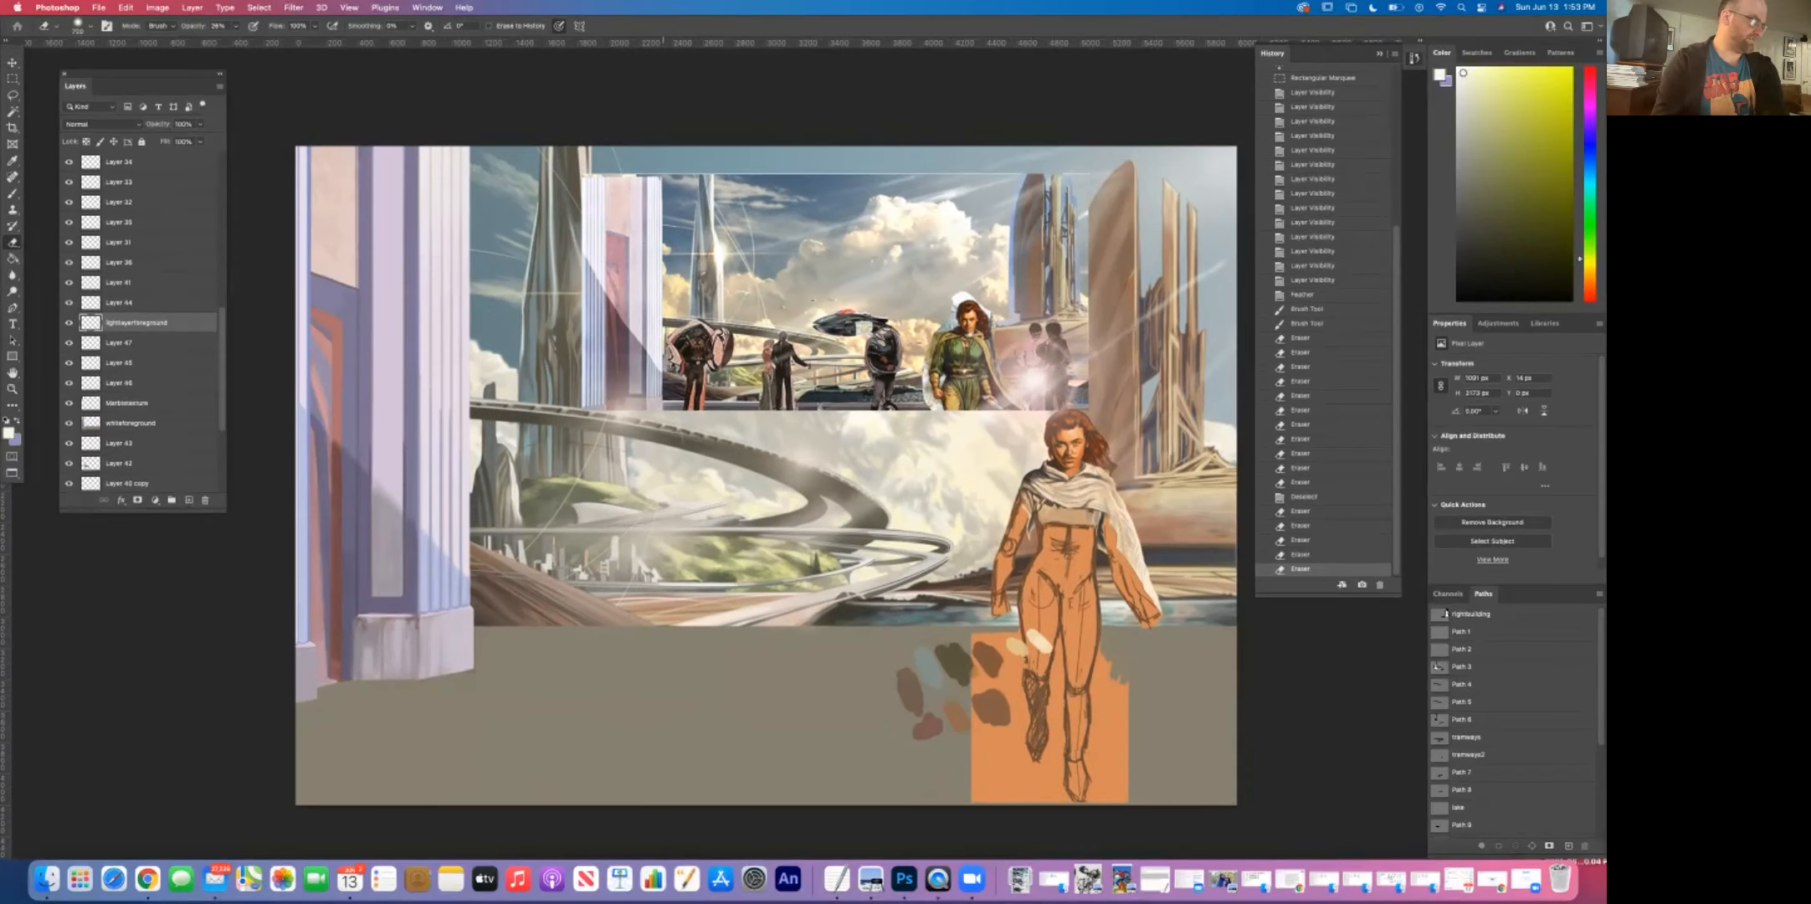
left_click(471, 339, "super")
left_click_drag(522, 344, 529, 349)
left_click(528, 349, "alt")
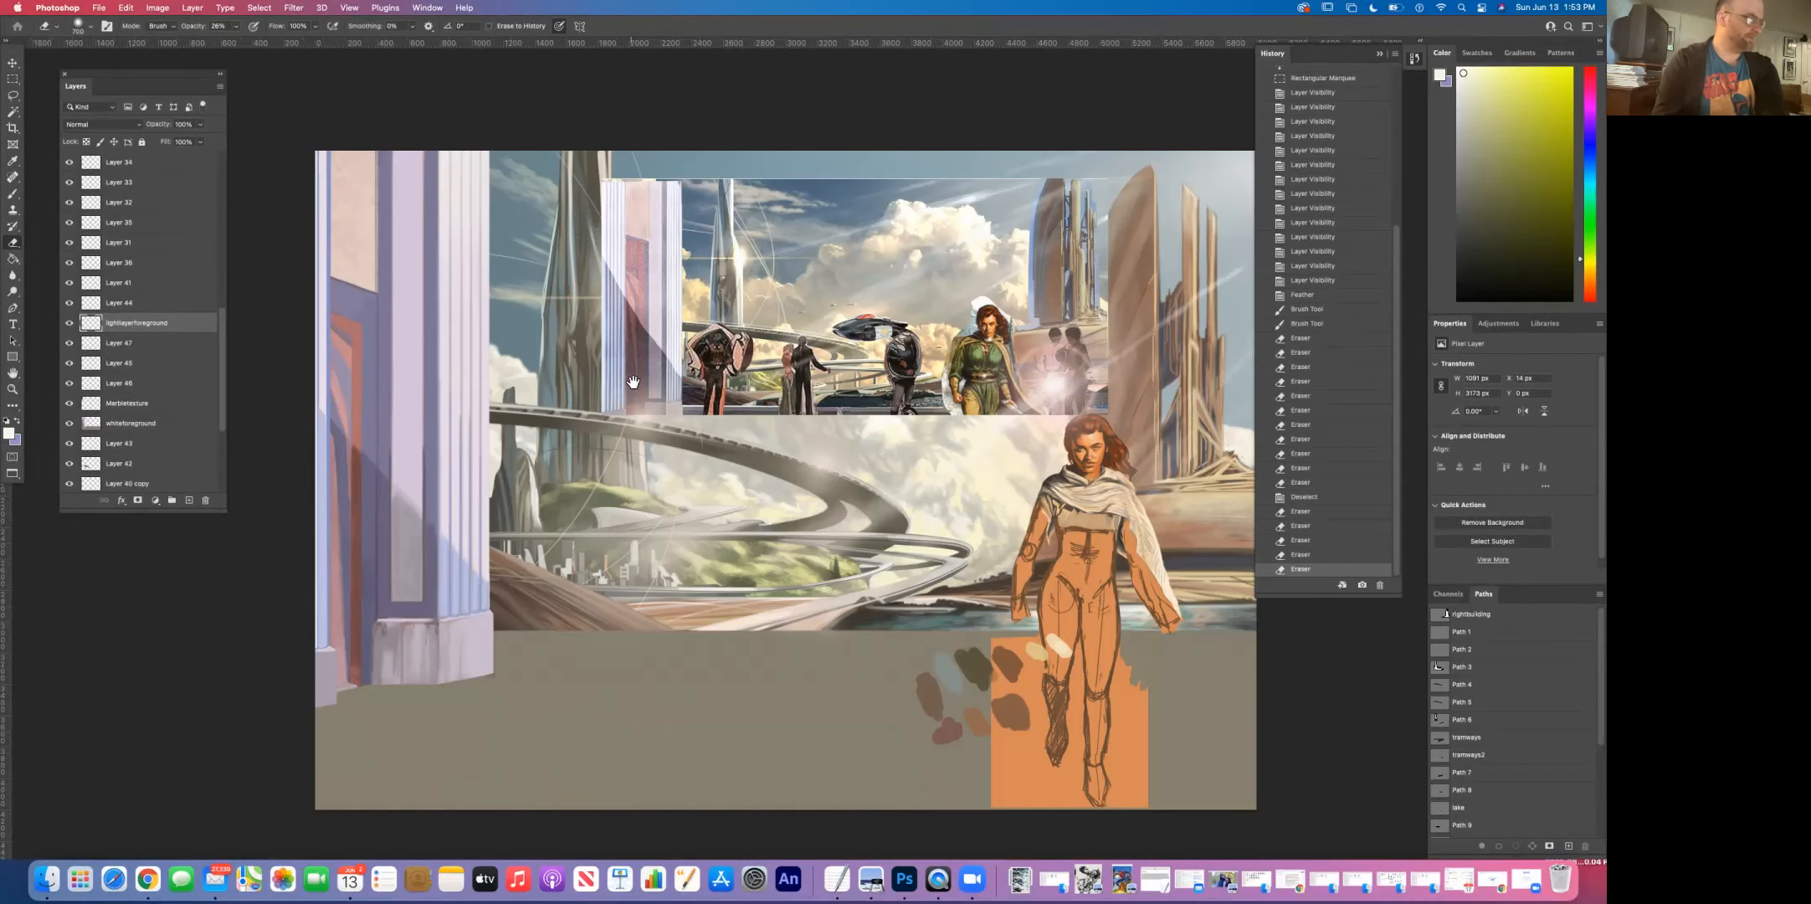
left_click_drag(633, 382, 617, 382)
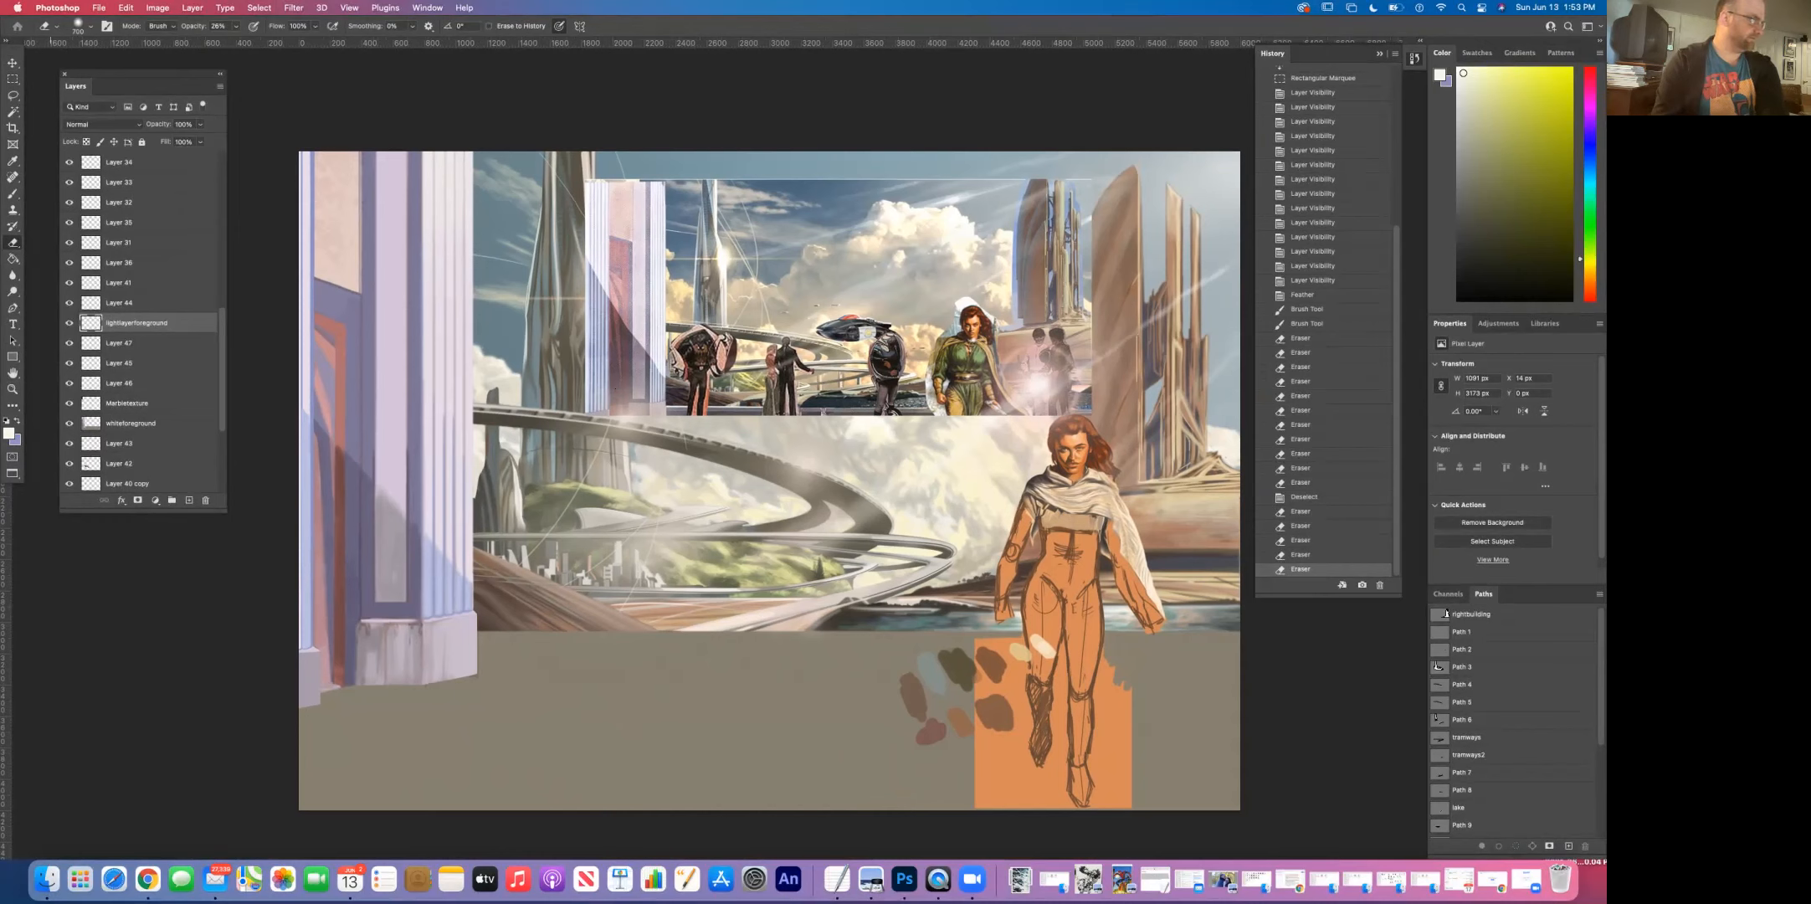
left_click(70, 324)
left_click(70, 325)
left_click(70, 324)
left_click(70, 325)
left_click(70, 326)
left_click(71, 326)
left_click(70, 326)
left_click(70, 326)
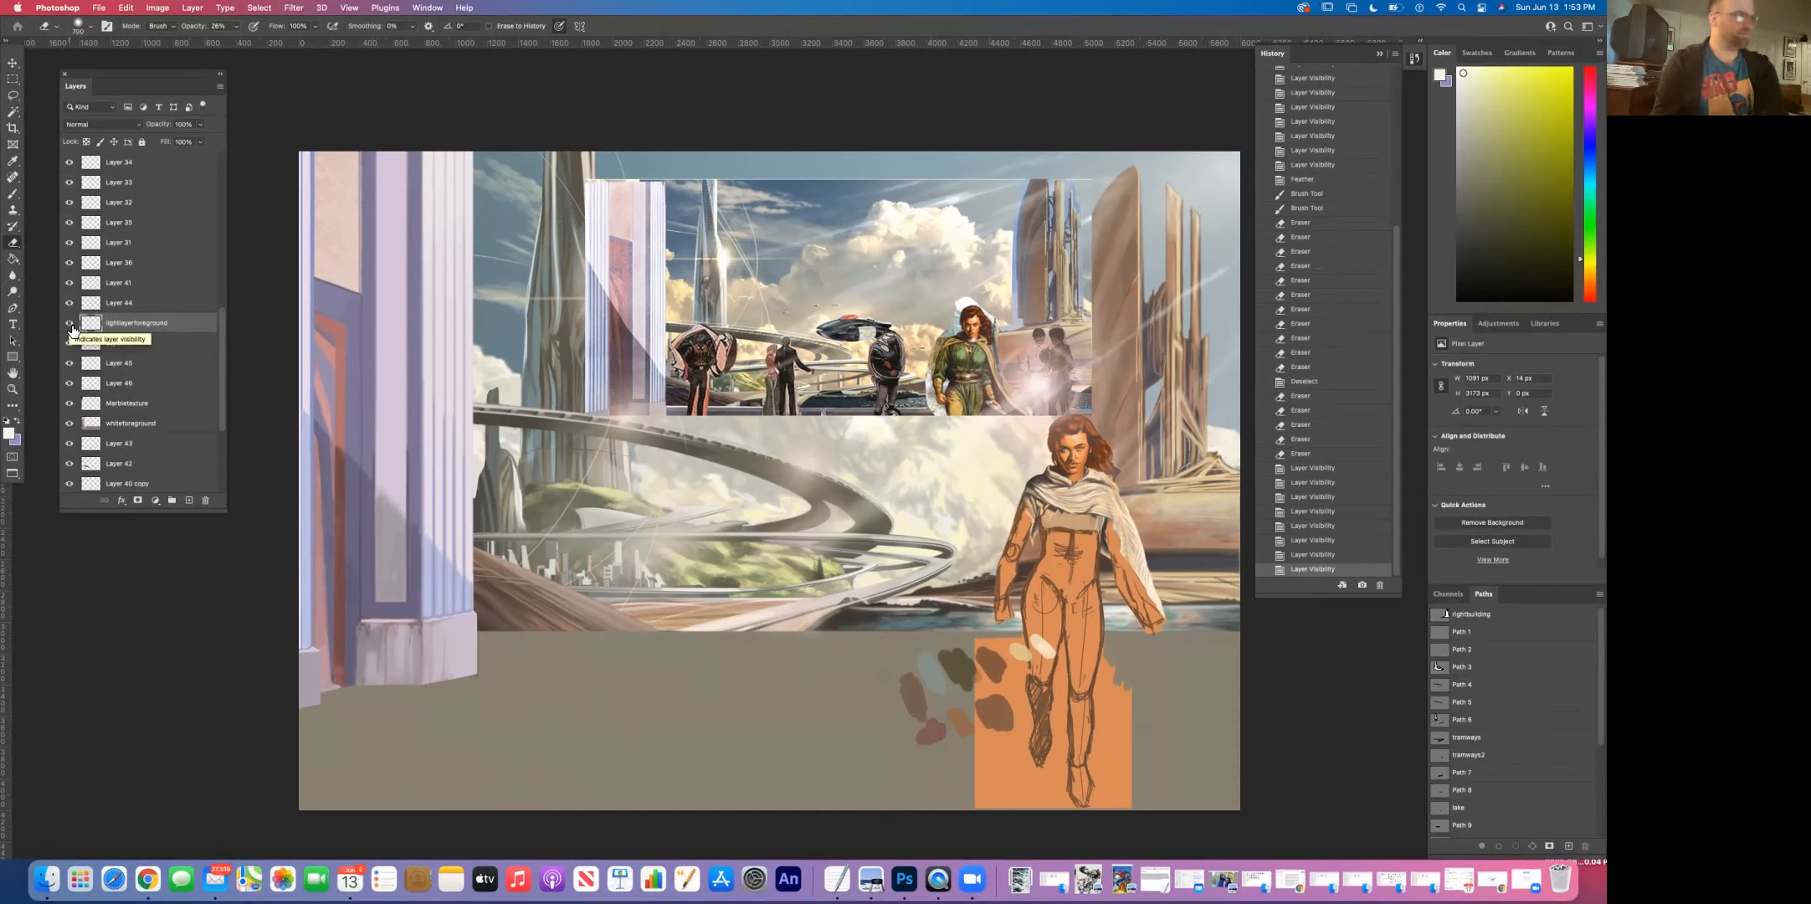
Step: Add a new empty layer directly above lightlayerforeground
left_click(188, 501)
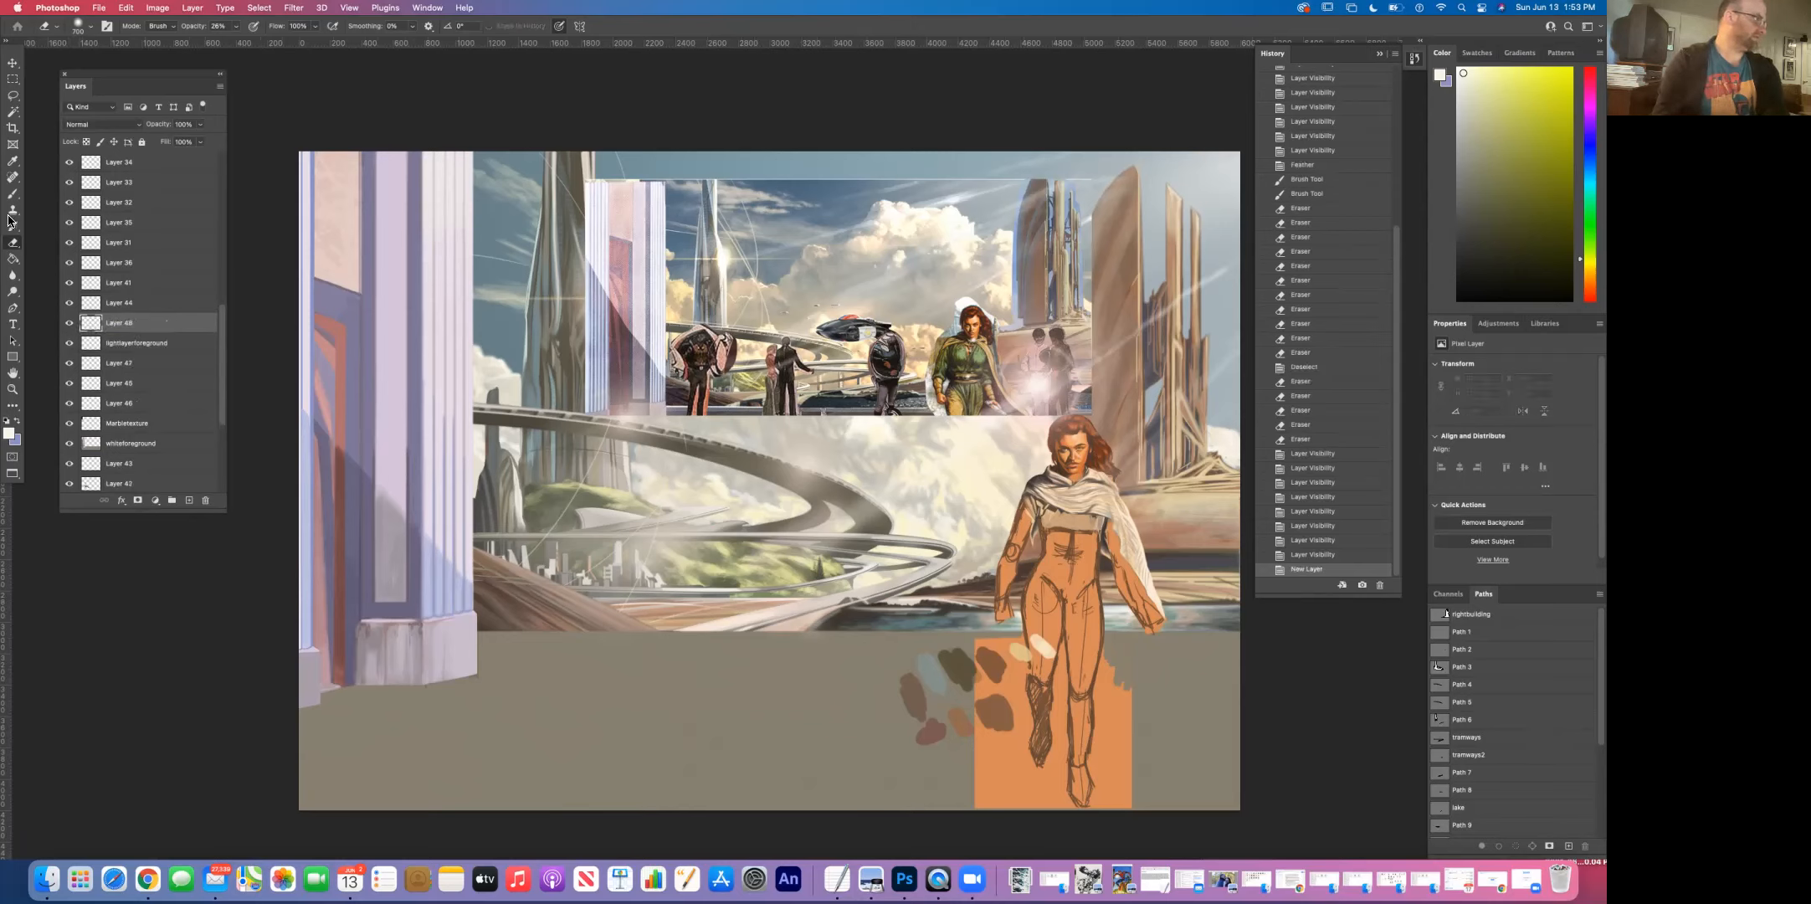
Step: Give the Eraser a soft round tip with 0% hardness, enlarge it to just over 400 px, and switch to the Brush tool
left_click(470, 183)
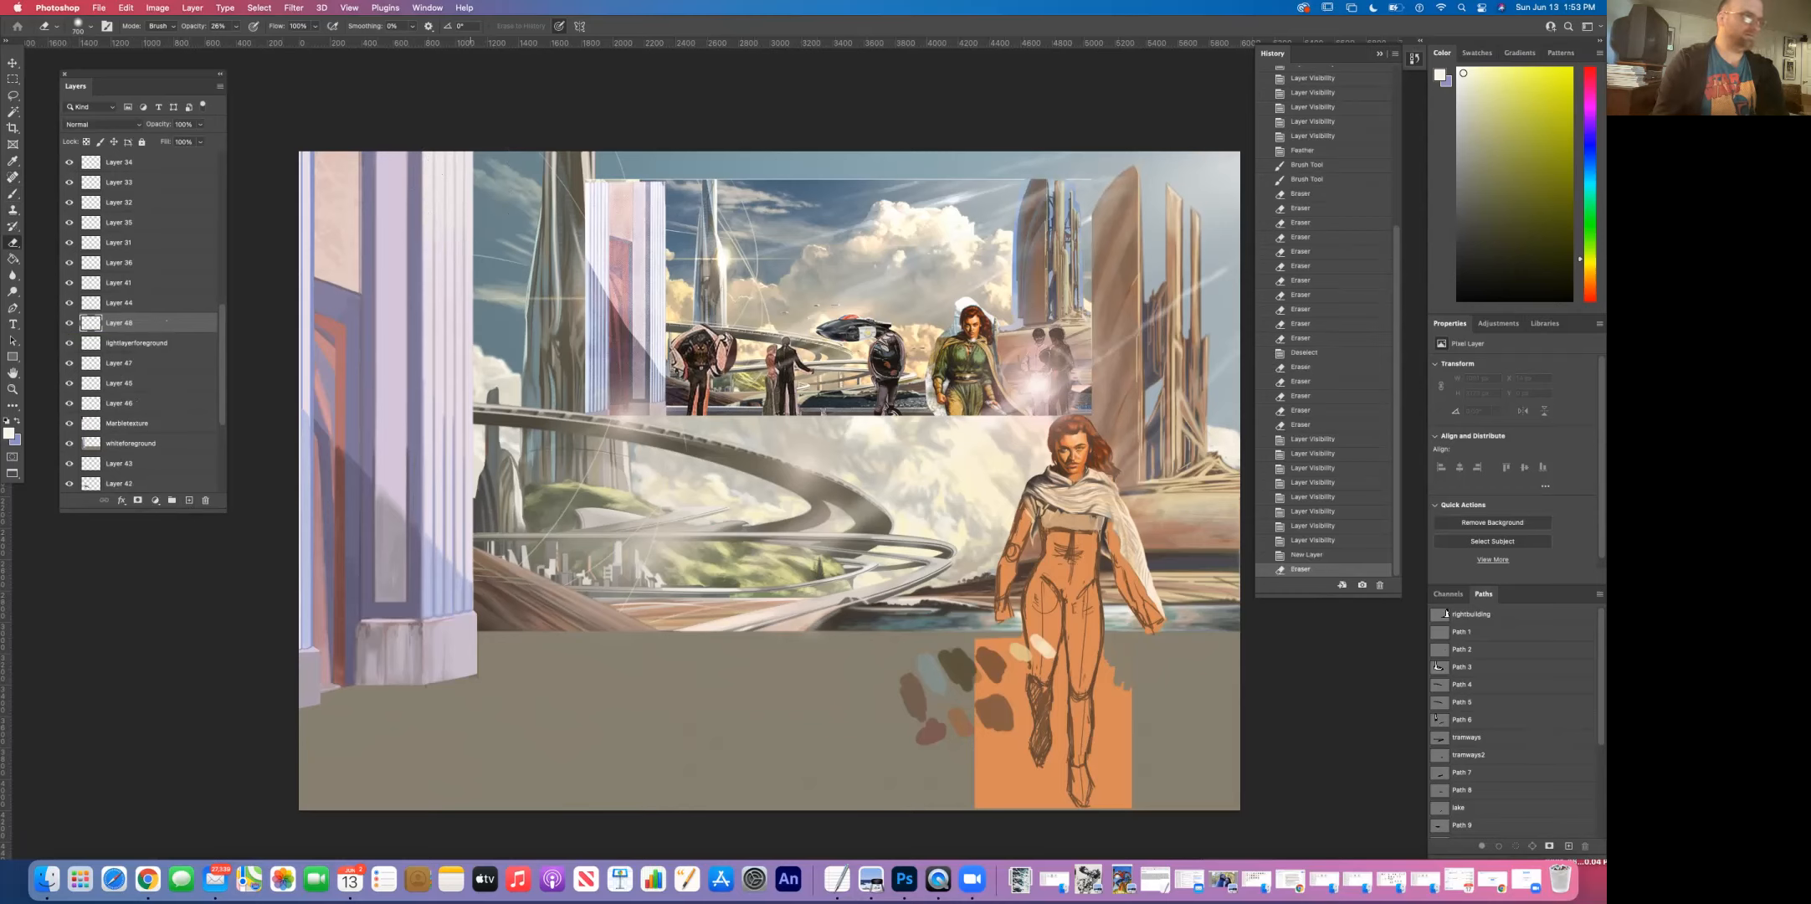
double_click(70, 324)
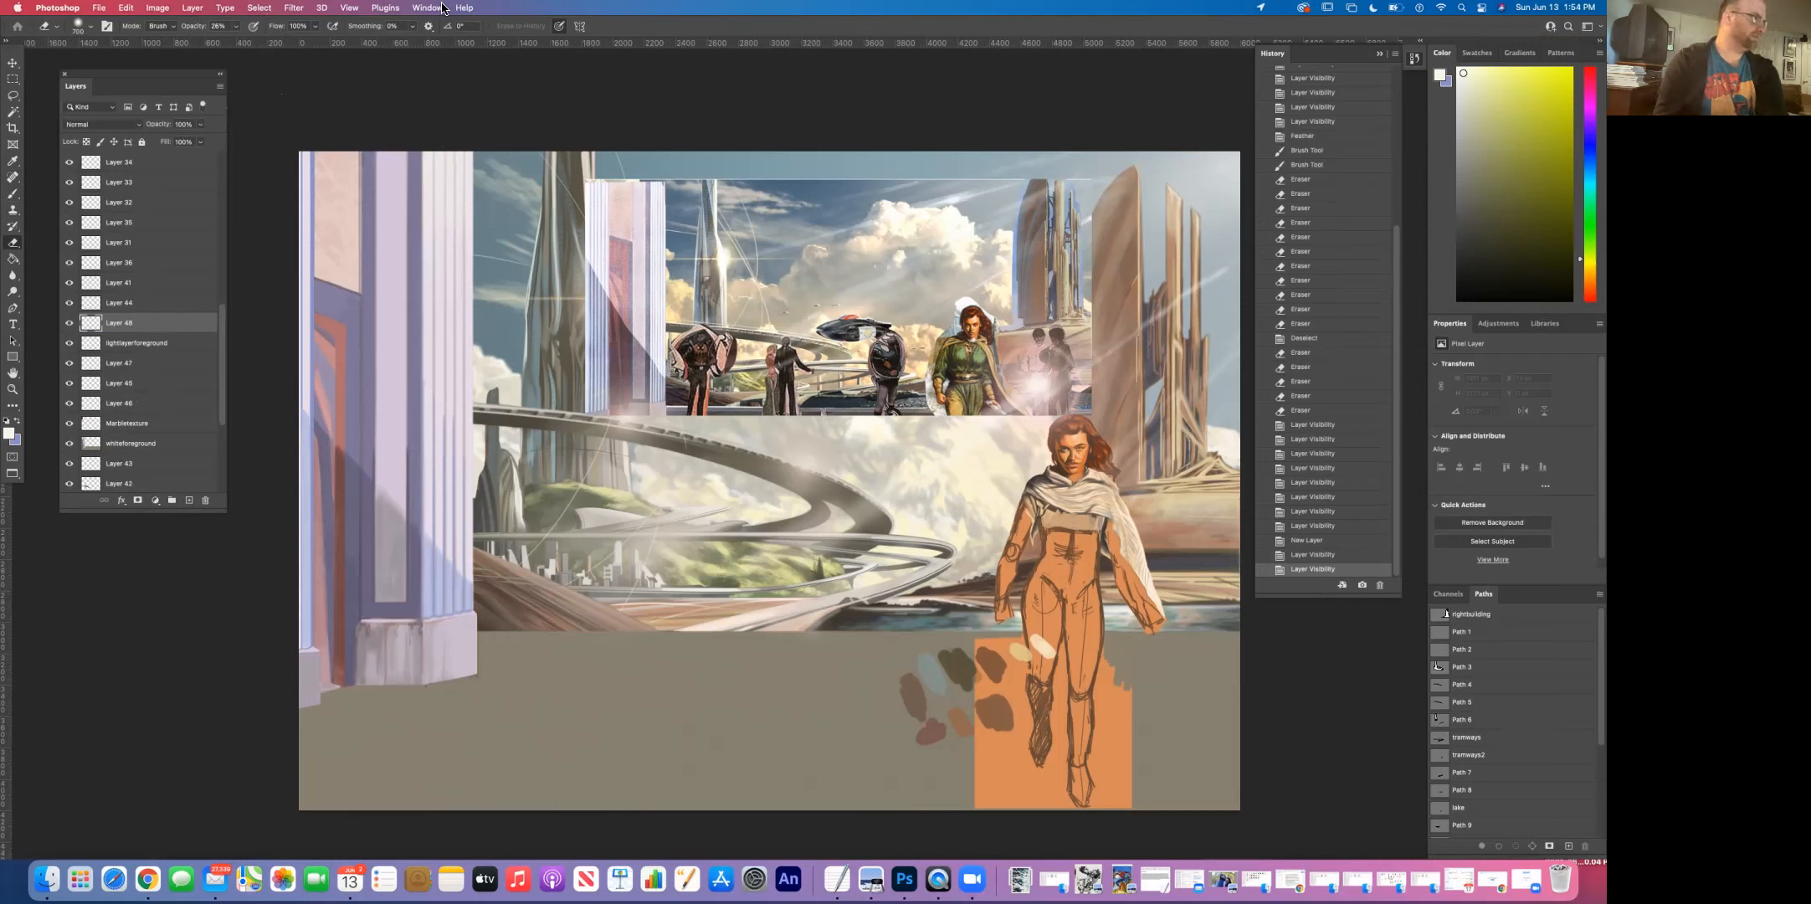
left_click(385, 7)
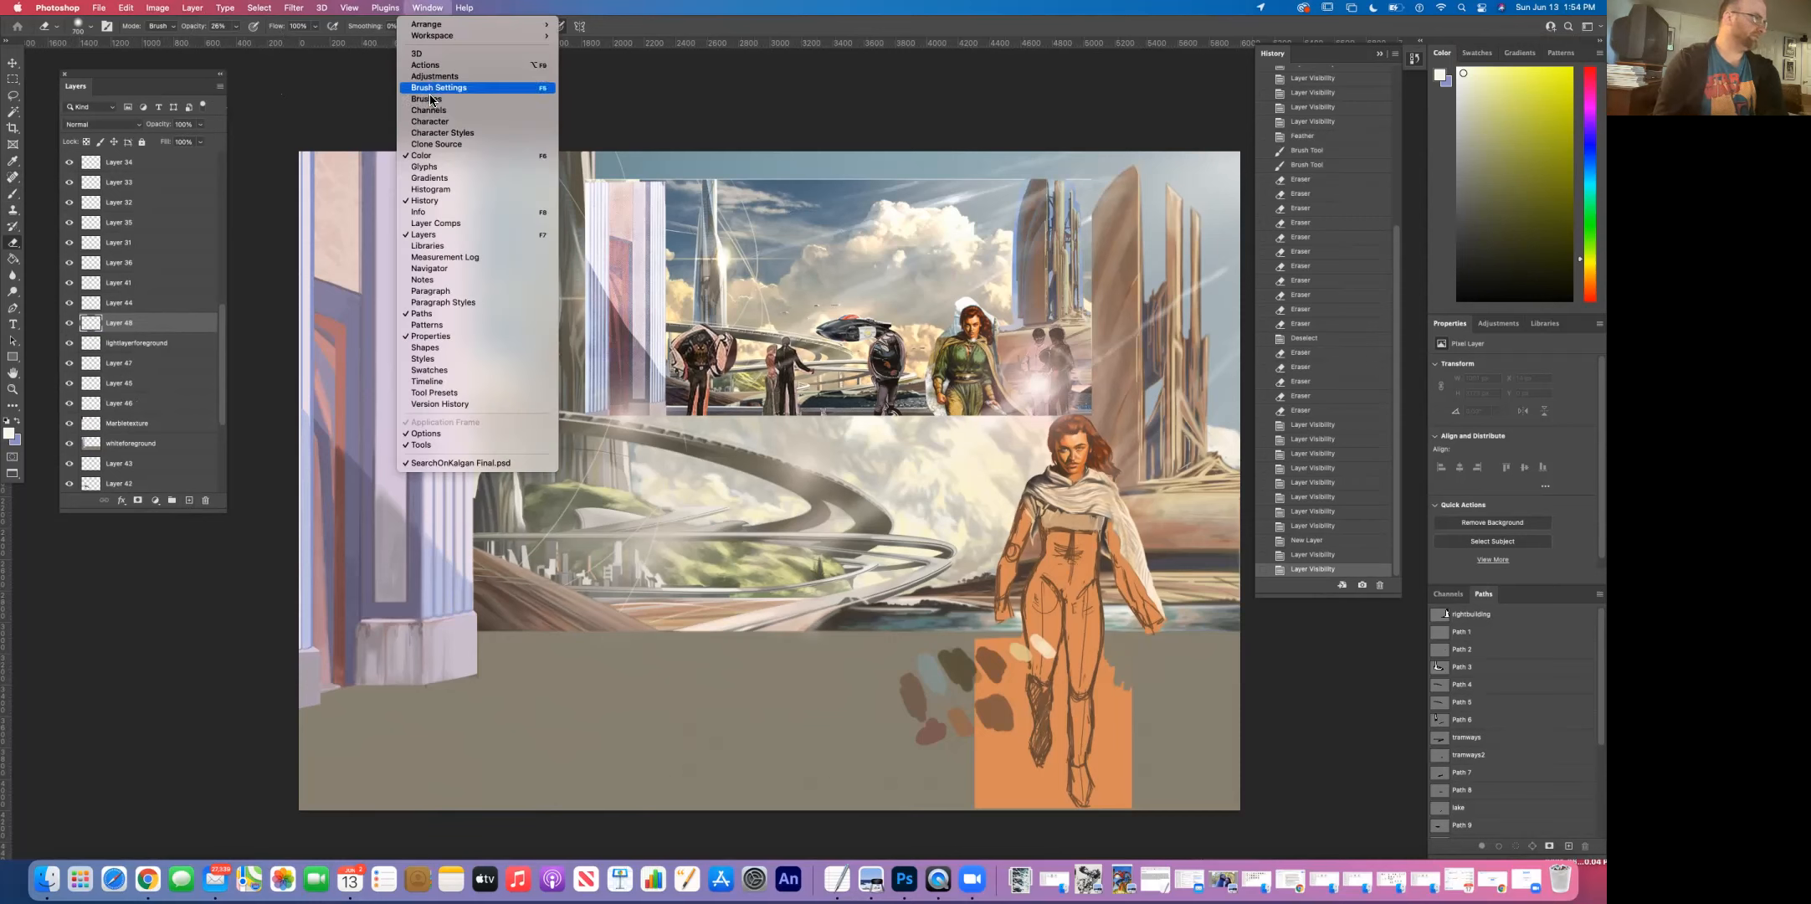
left_click(431, 90)
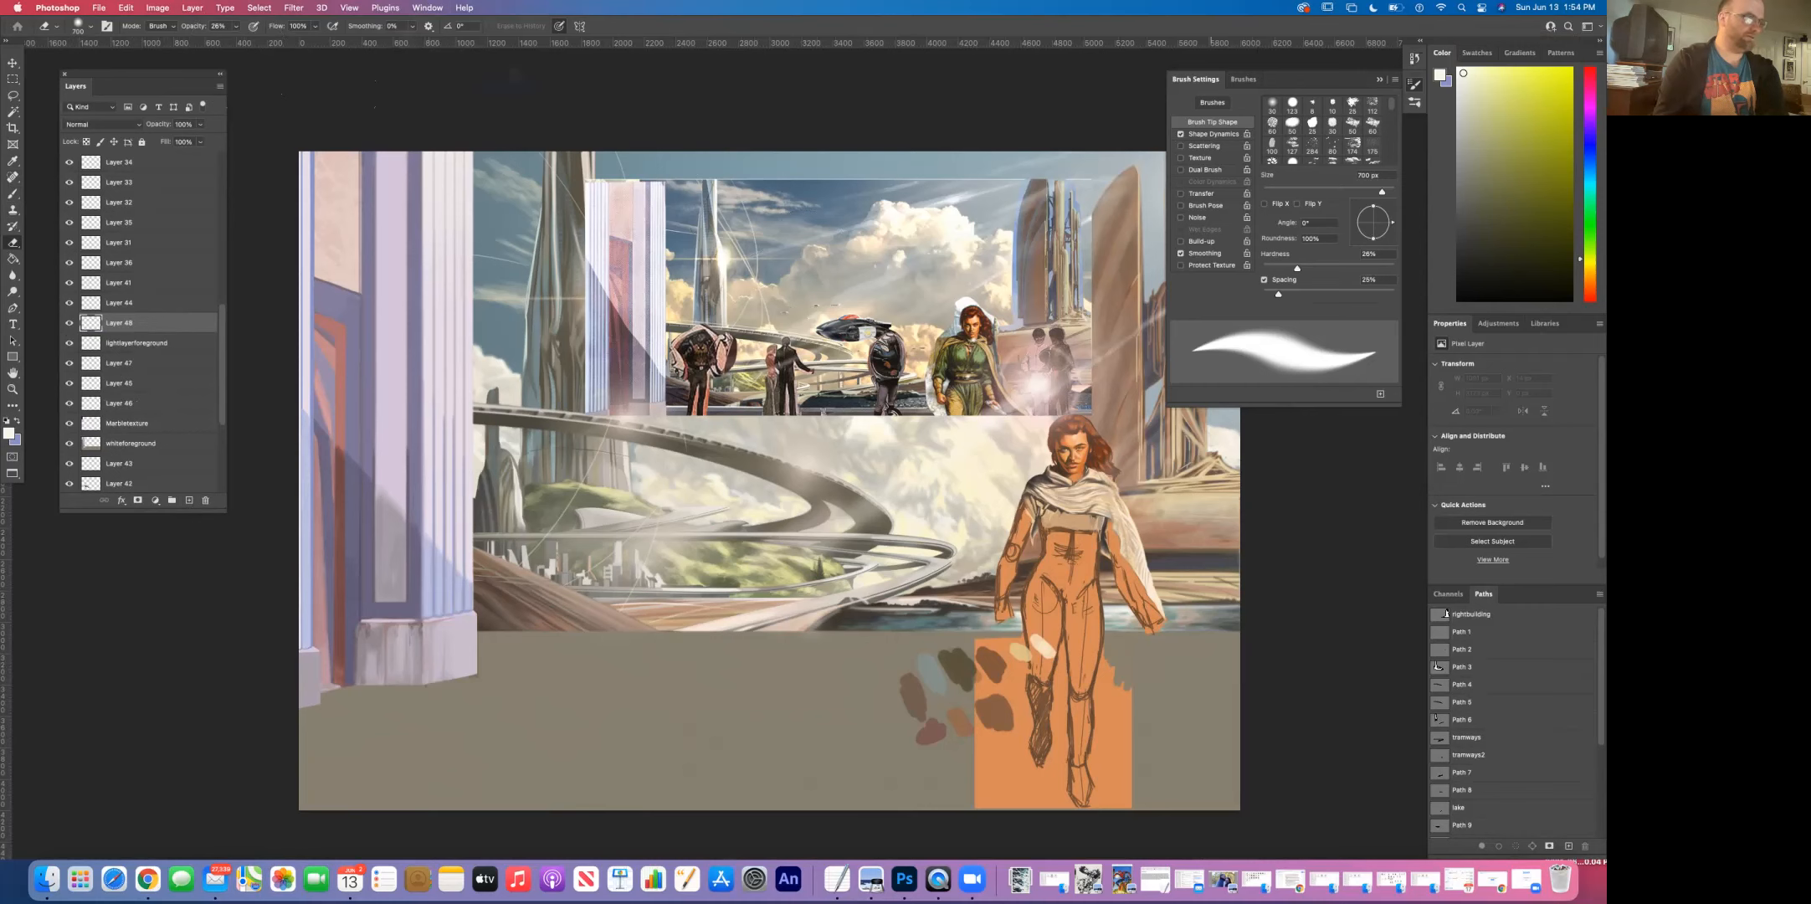
left_click(1212, 102)
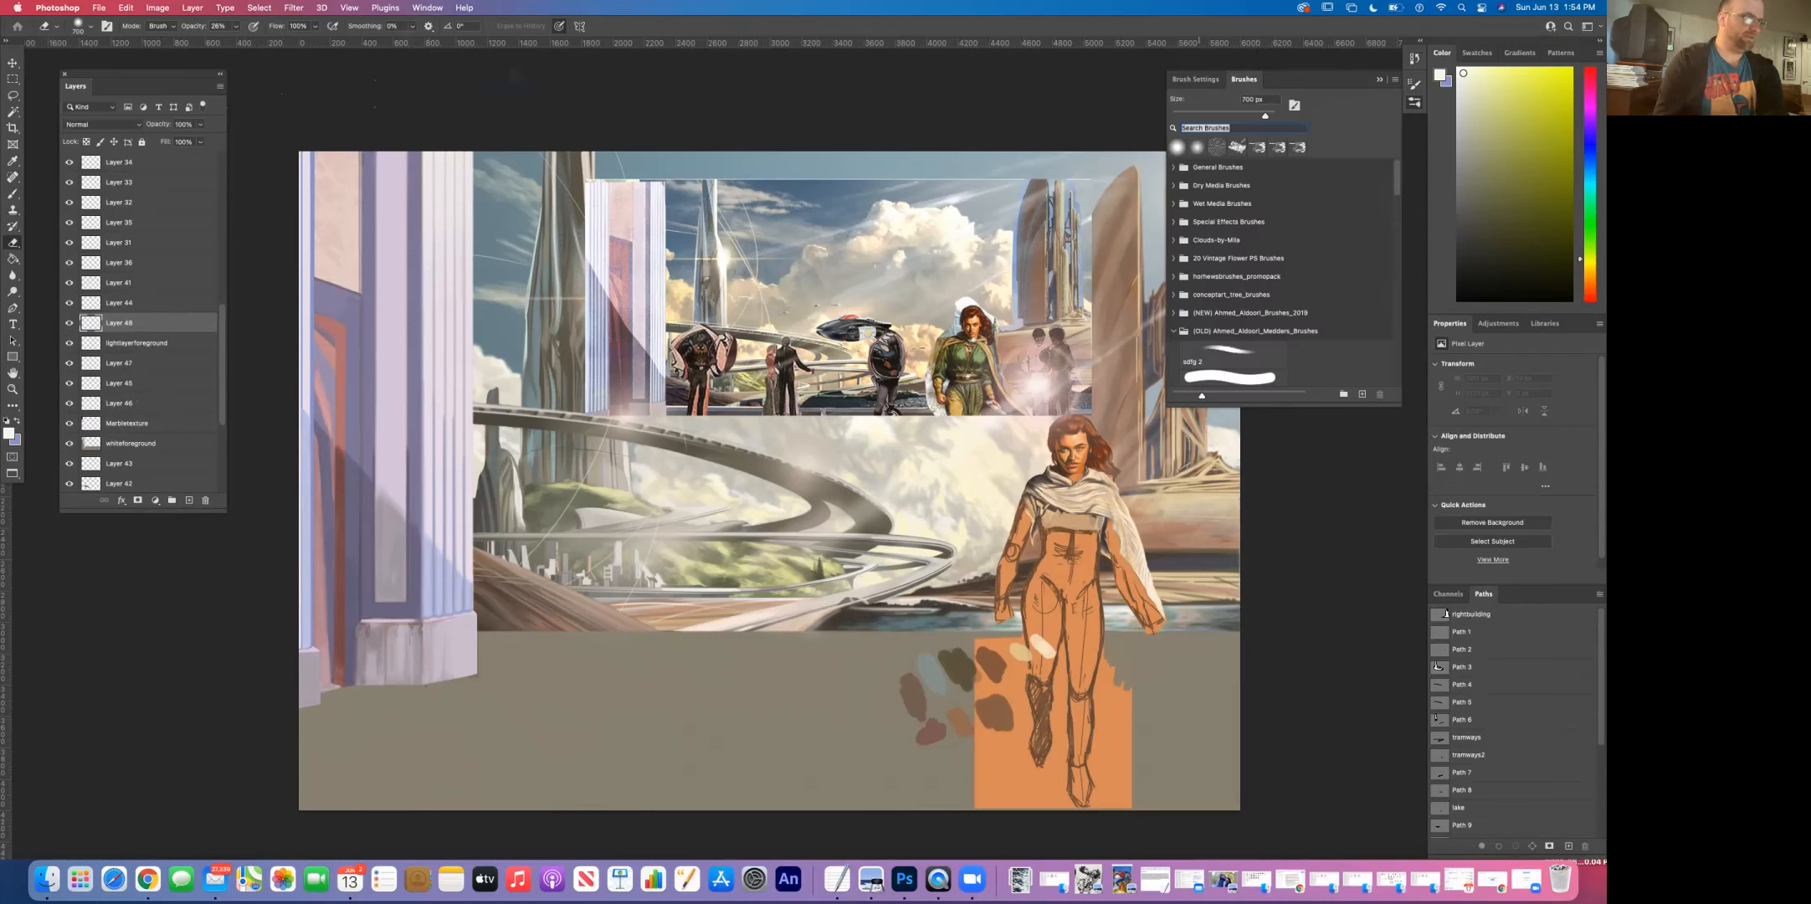
left_click(1194, 80)
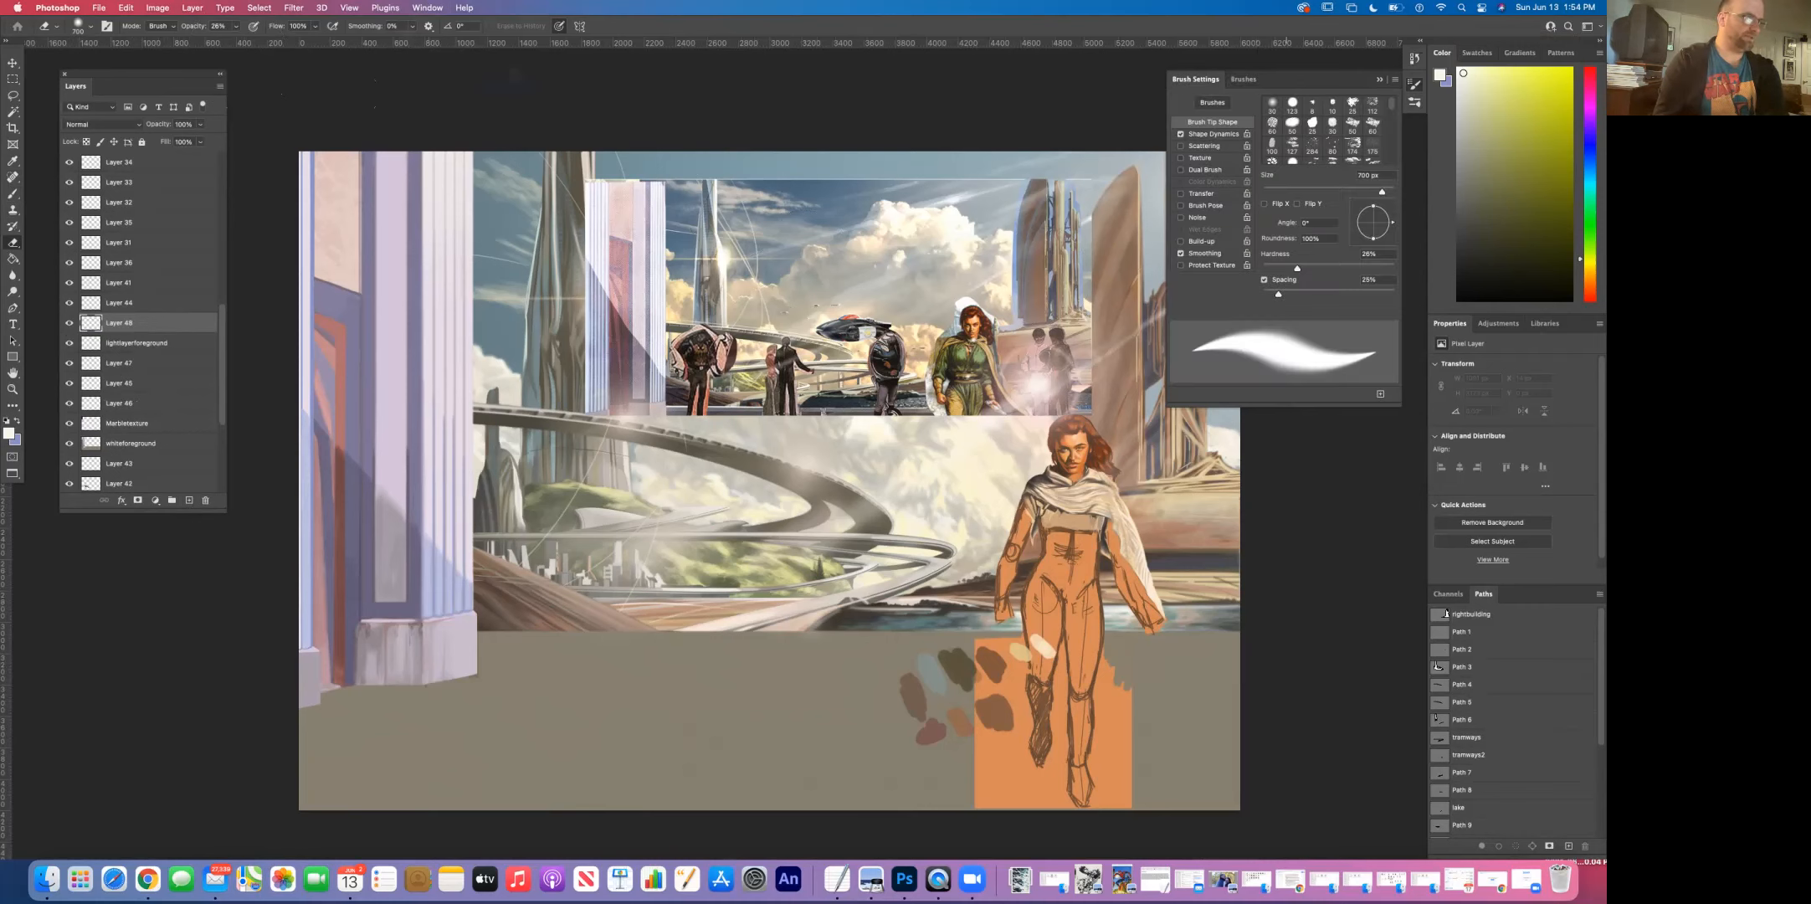
left_click(1272, 104)
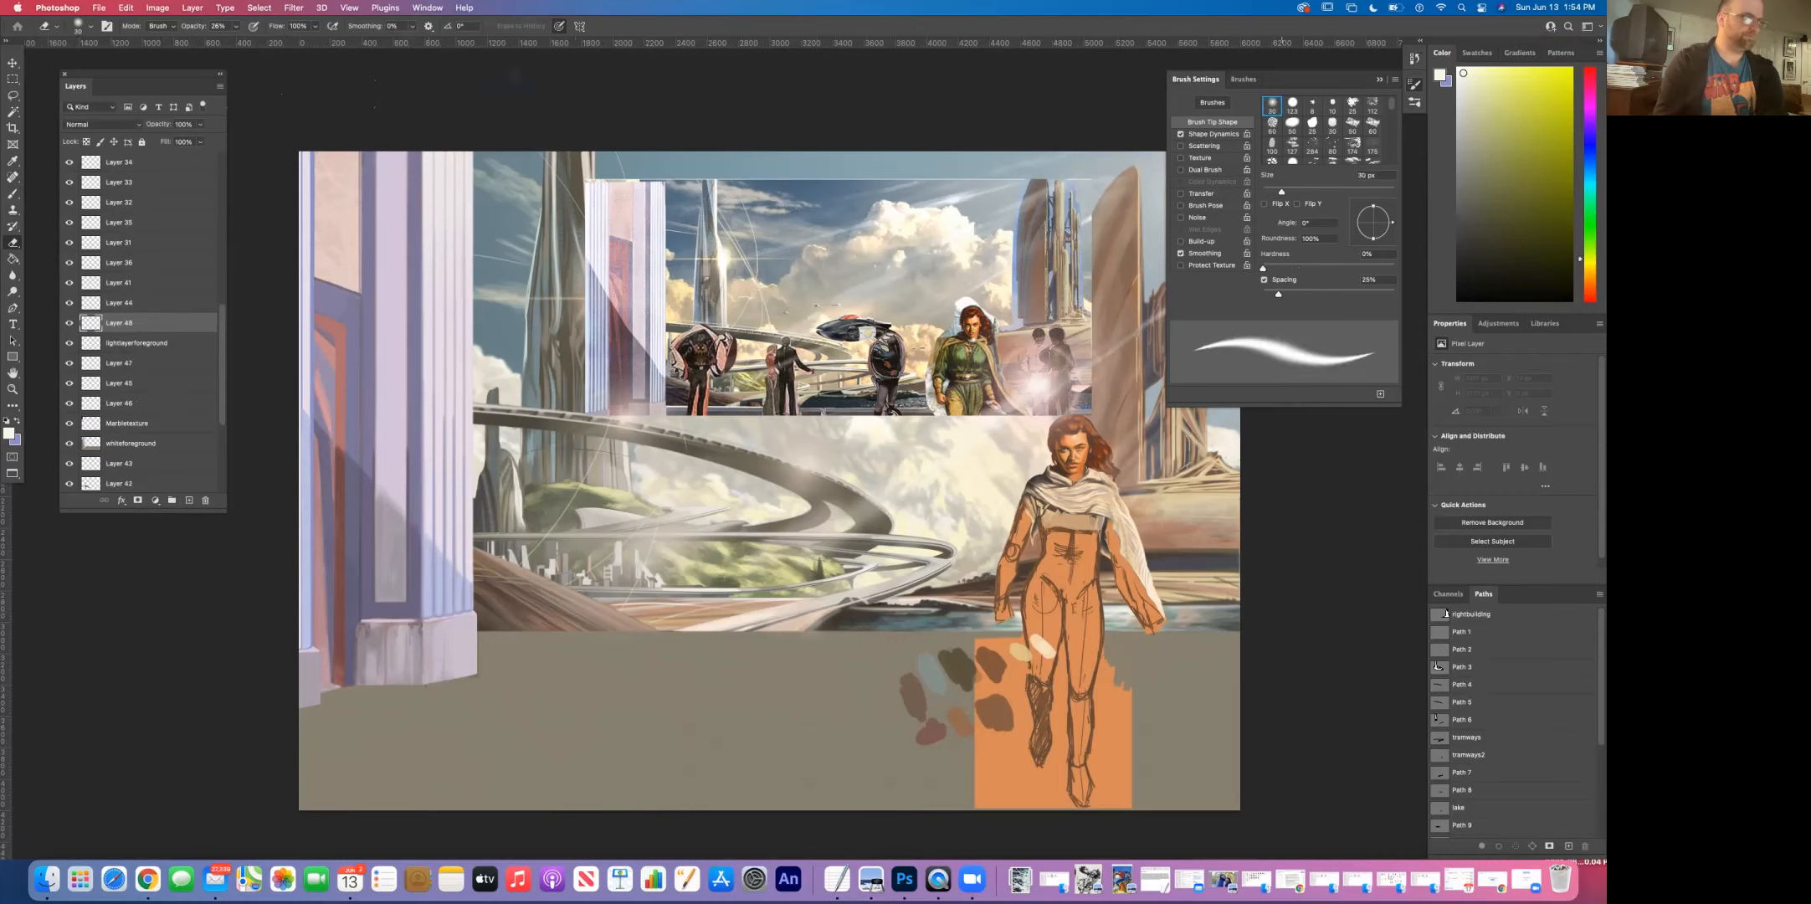
left_click_drag(1281, 192, 1303, 192)
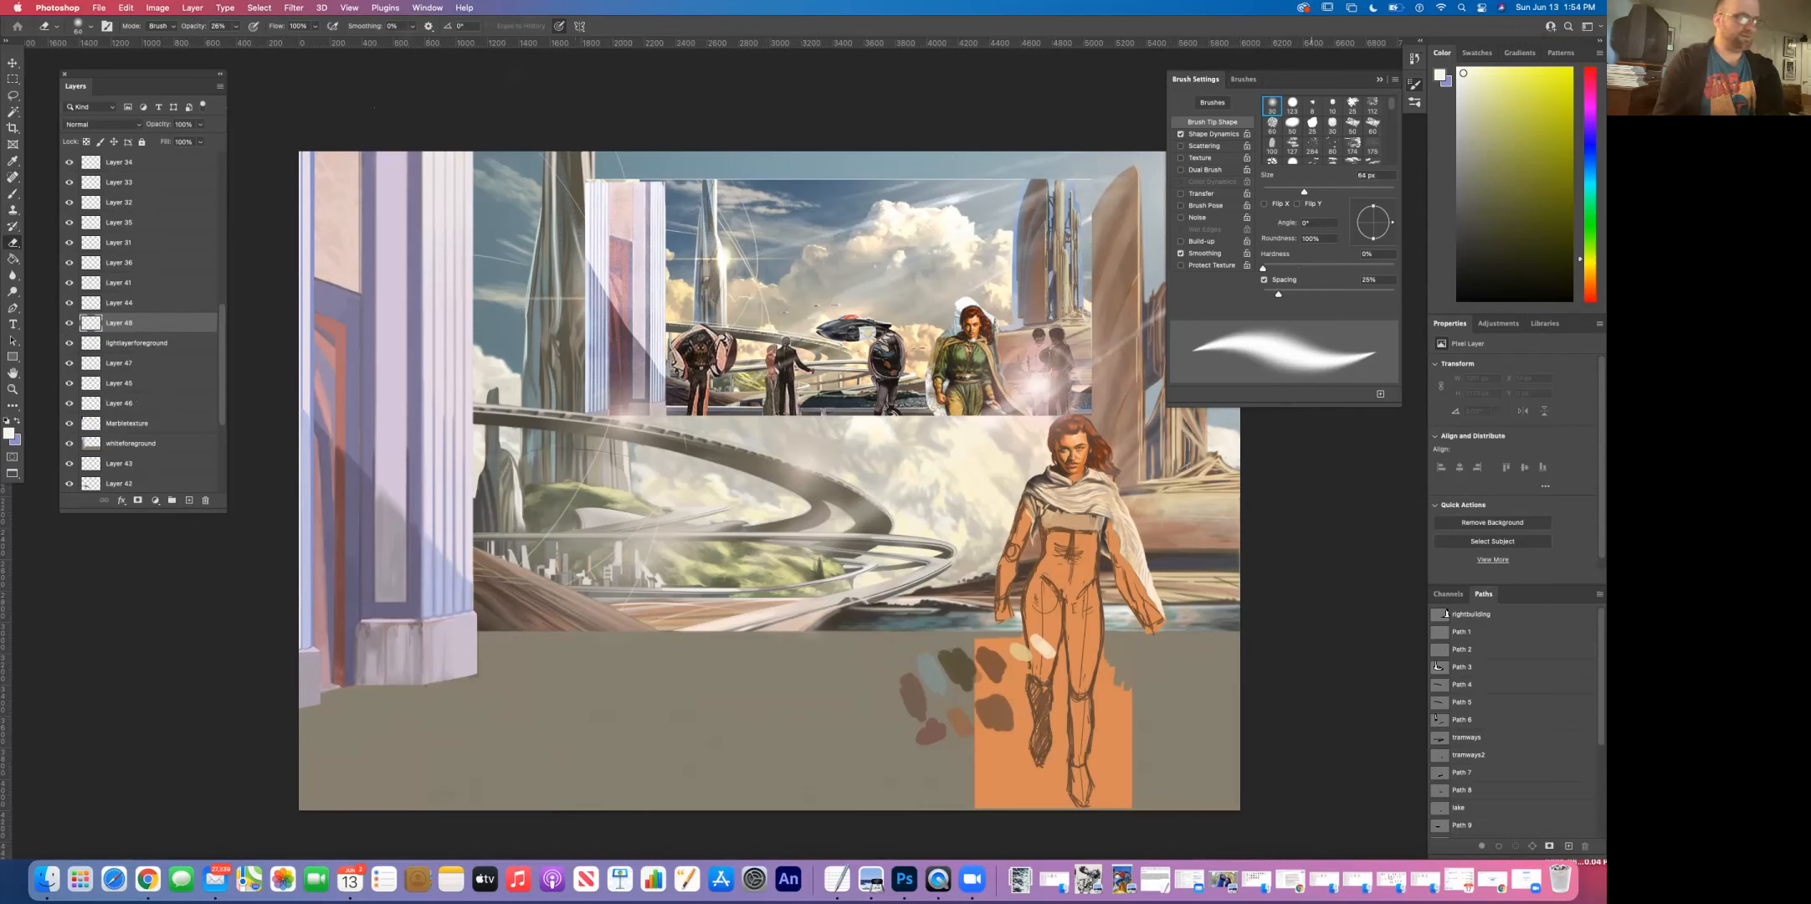
left_click_drag(1305, 193, 1332, 192)
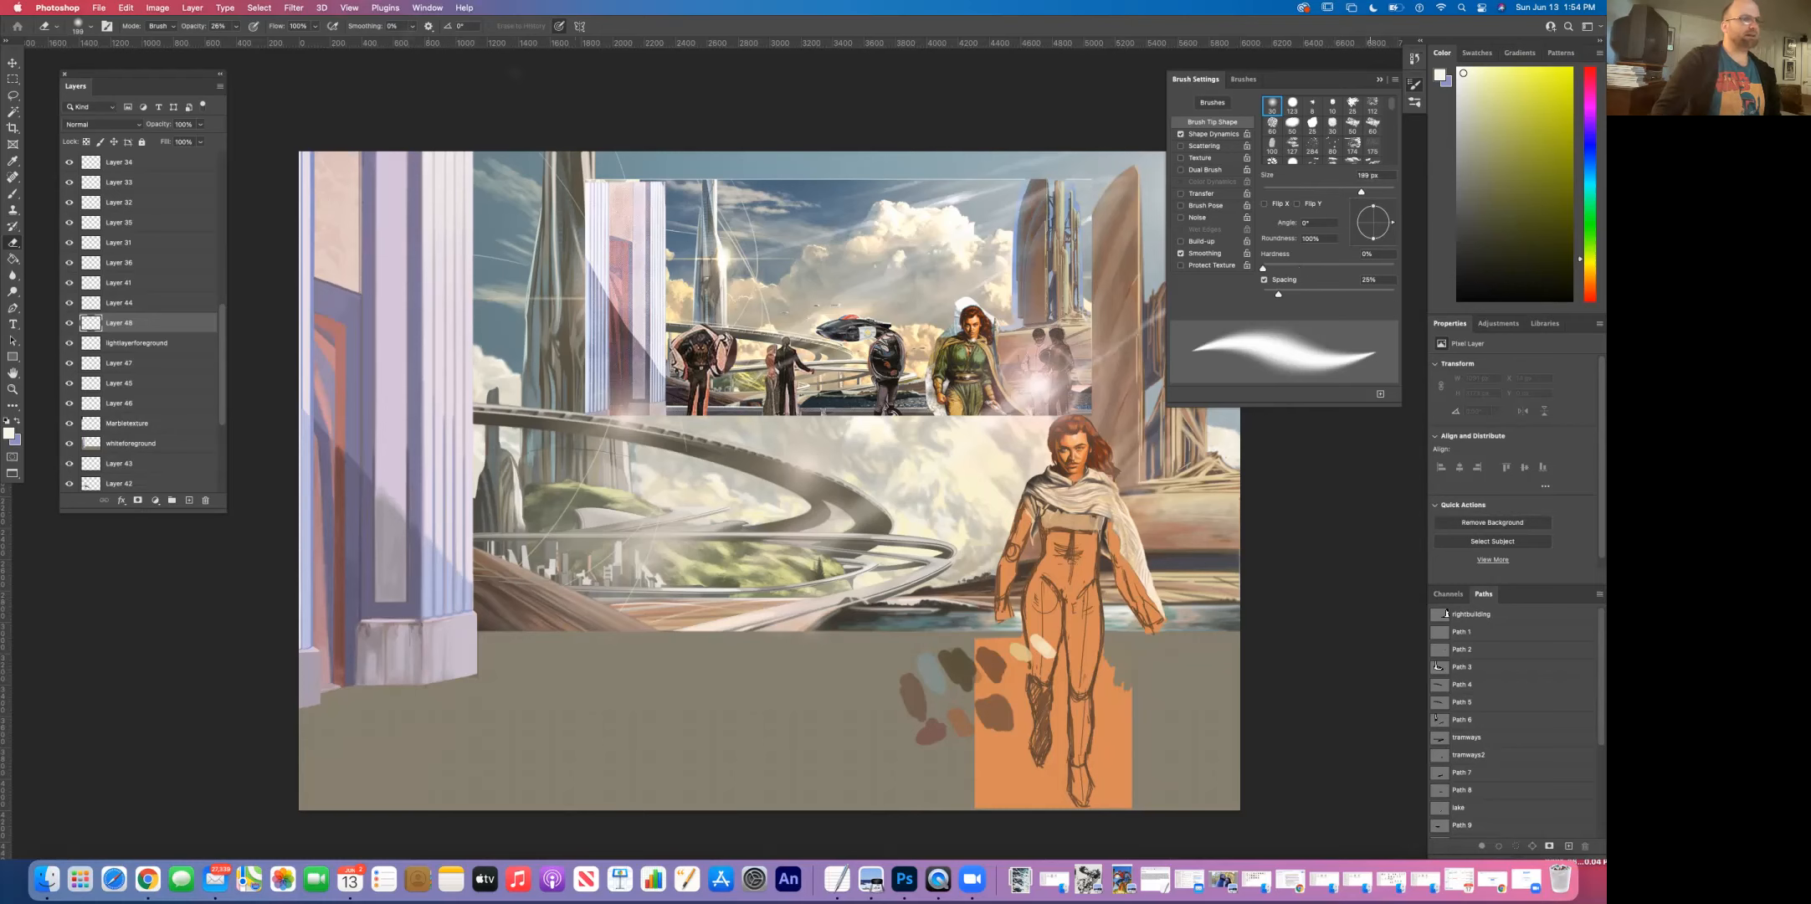
key("bracketright")
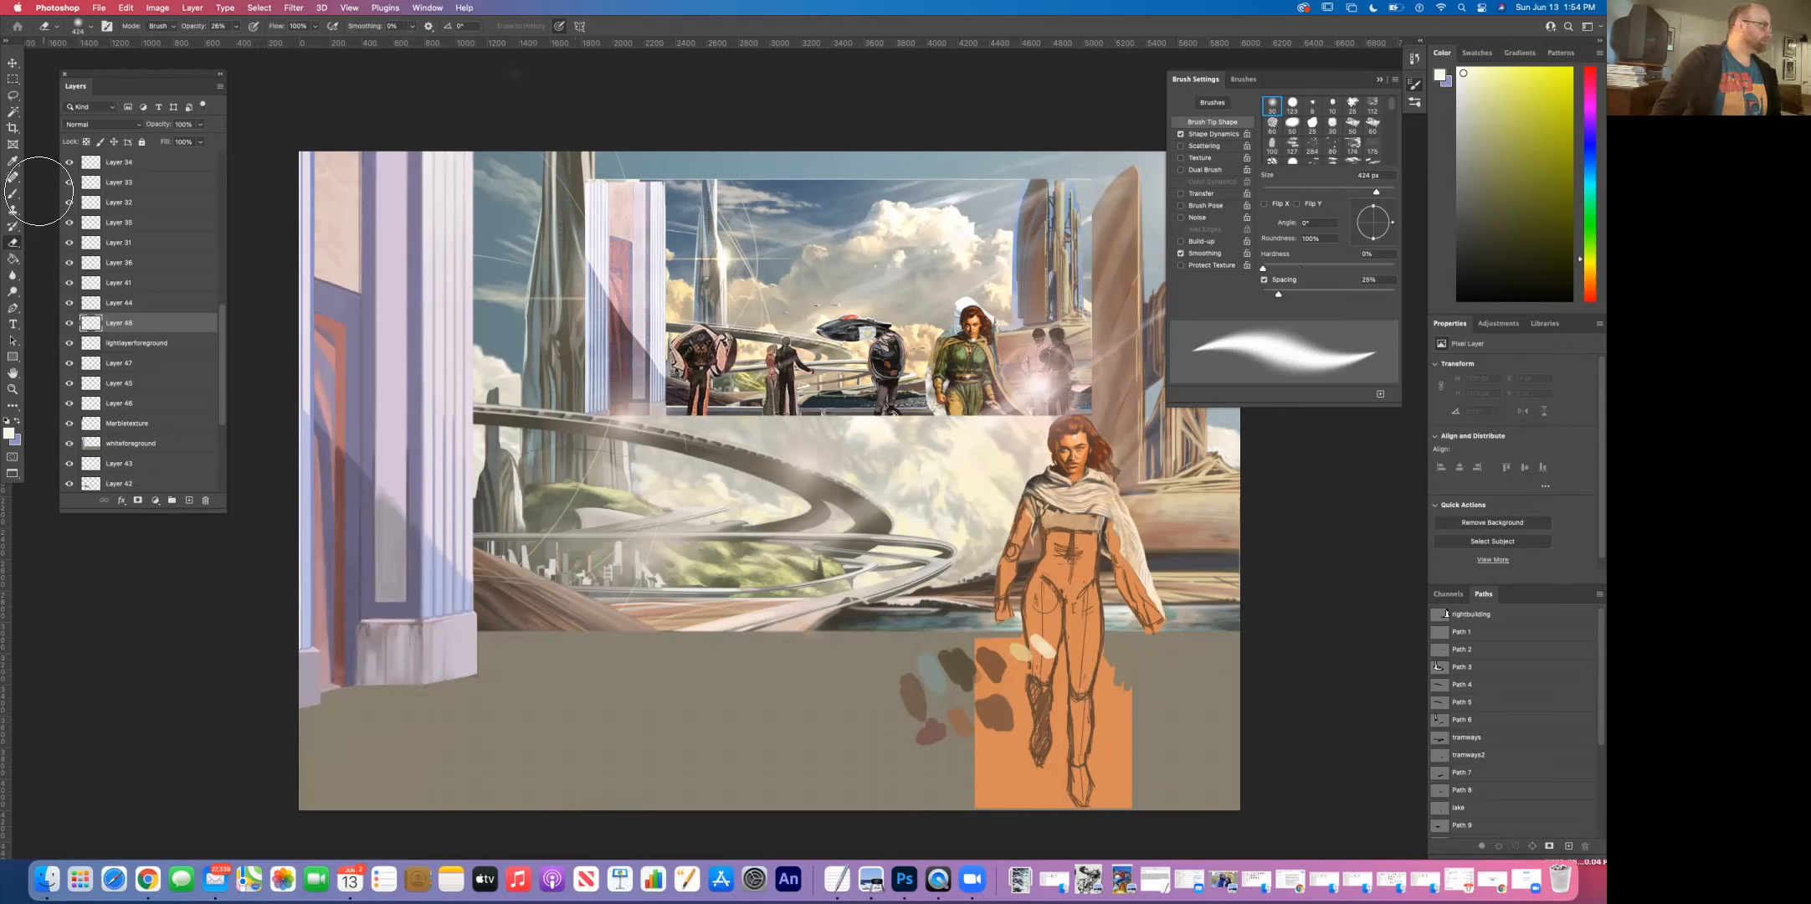
left_click(14, 198)
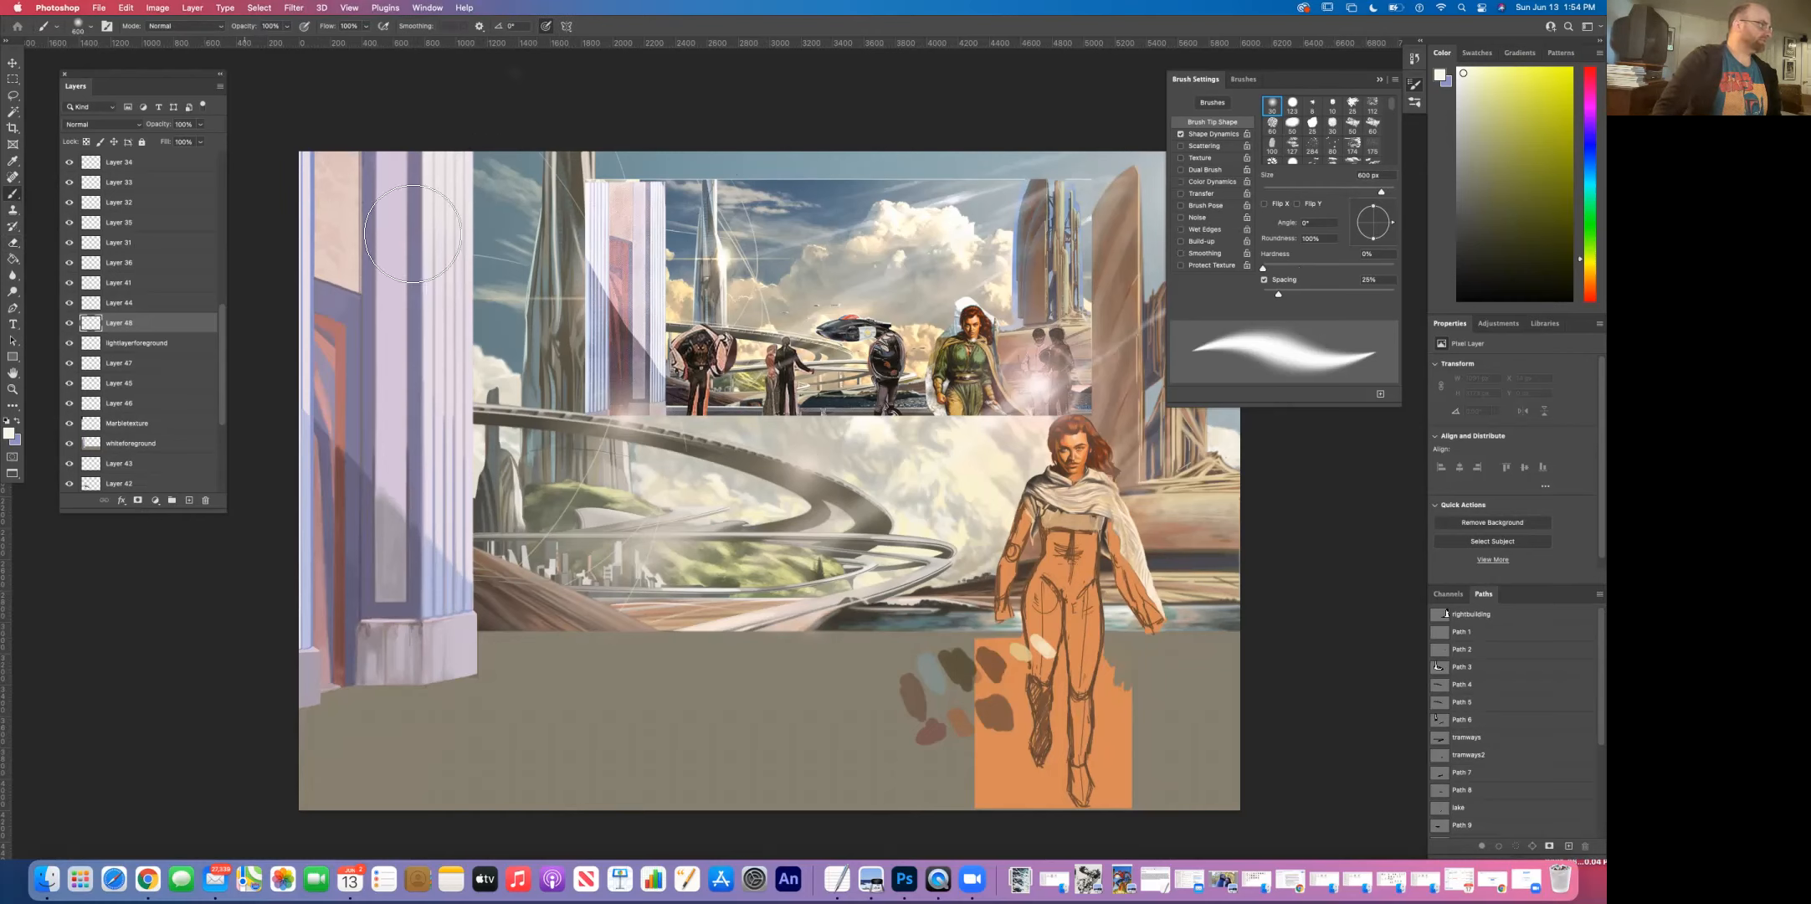
Step: Try white glow dabs beside the fluted column's upper edge, first at 100% and next at about half brush opacity, and undo them
left_click(488, 192)
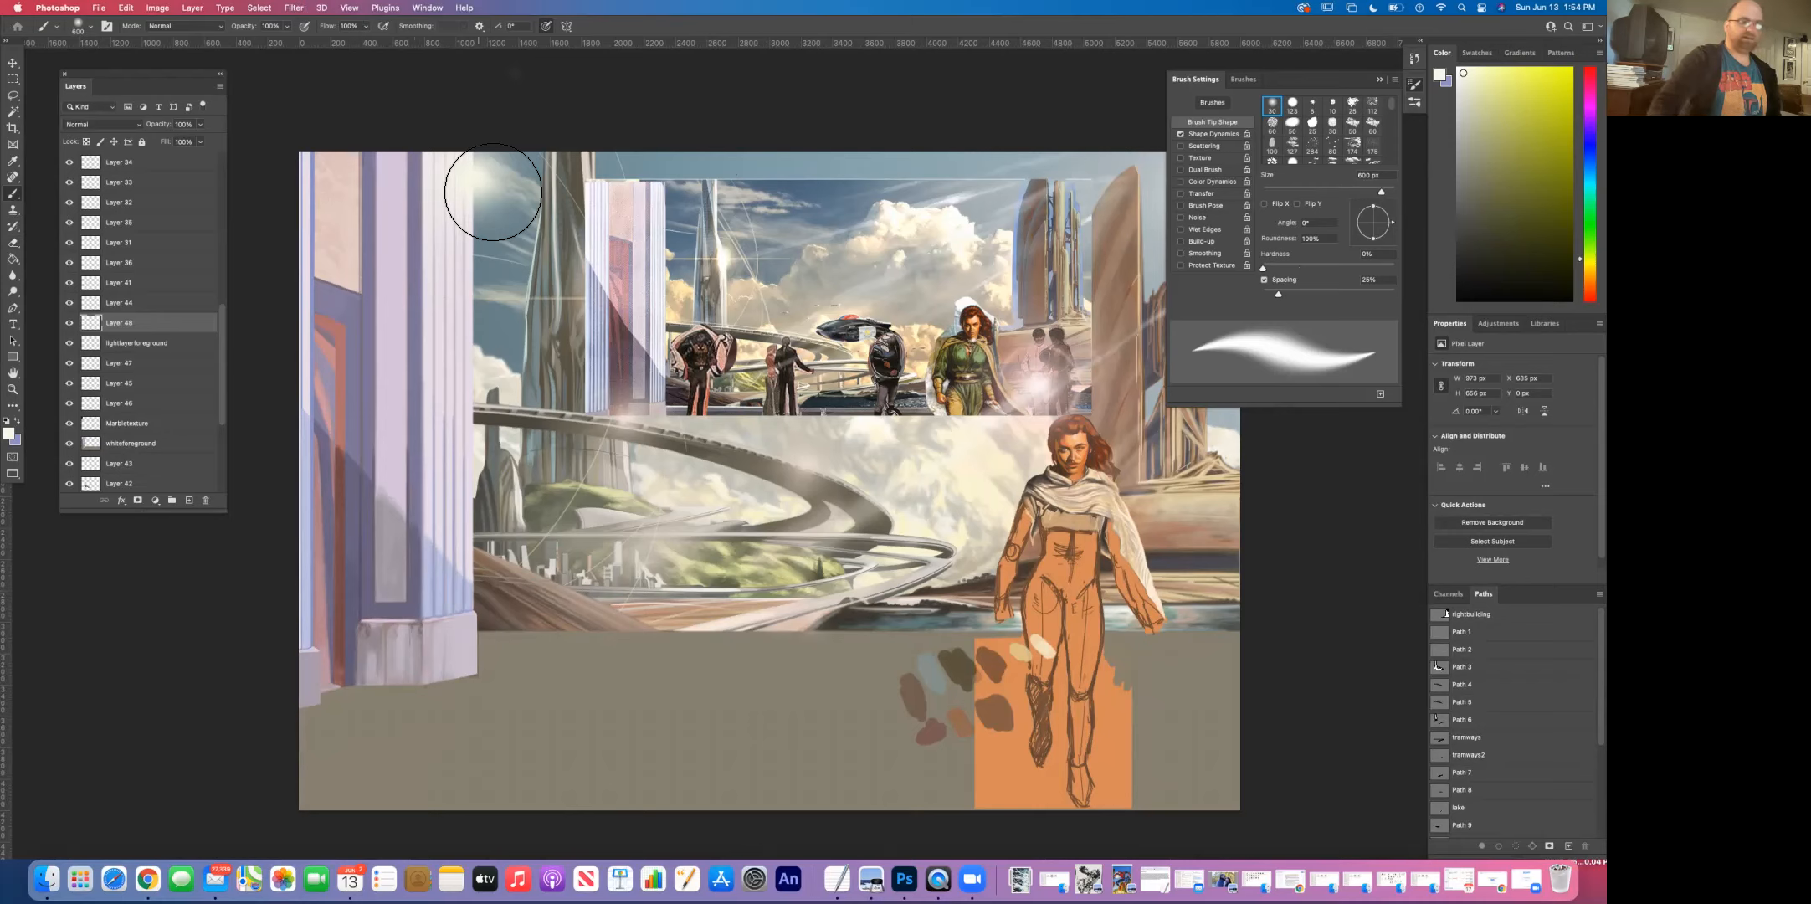
key("super+z")
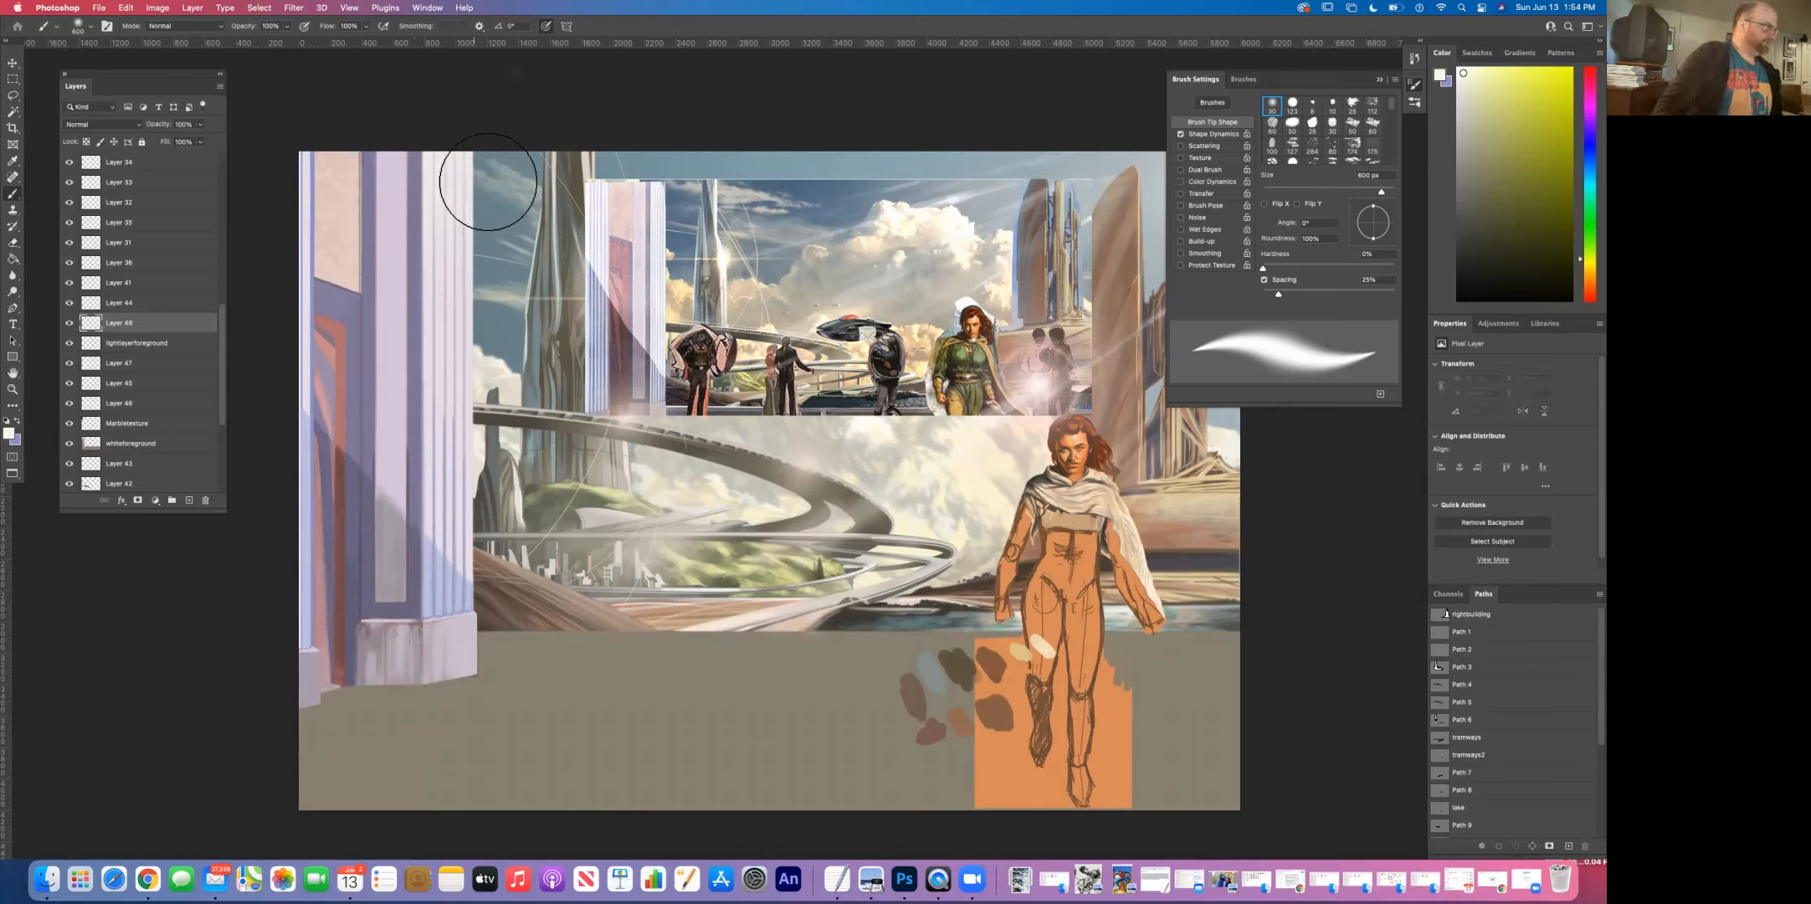
left_click(289, 33)
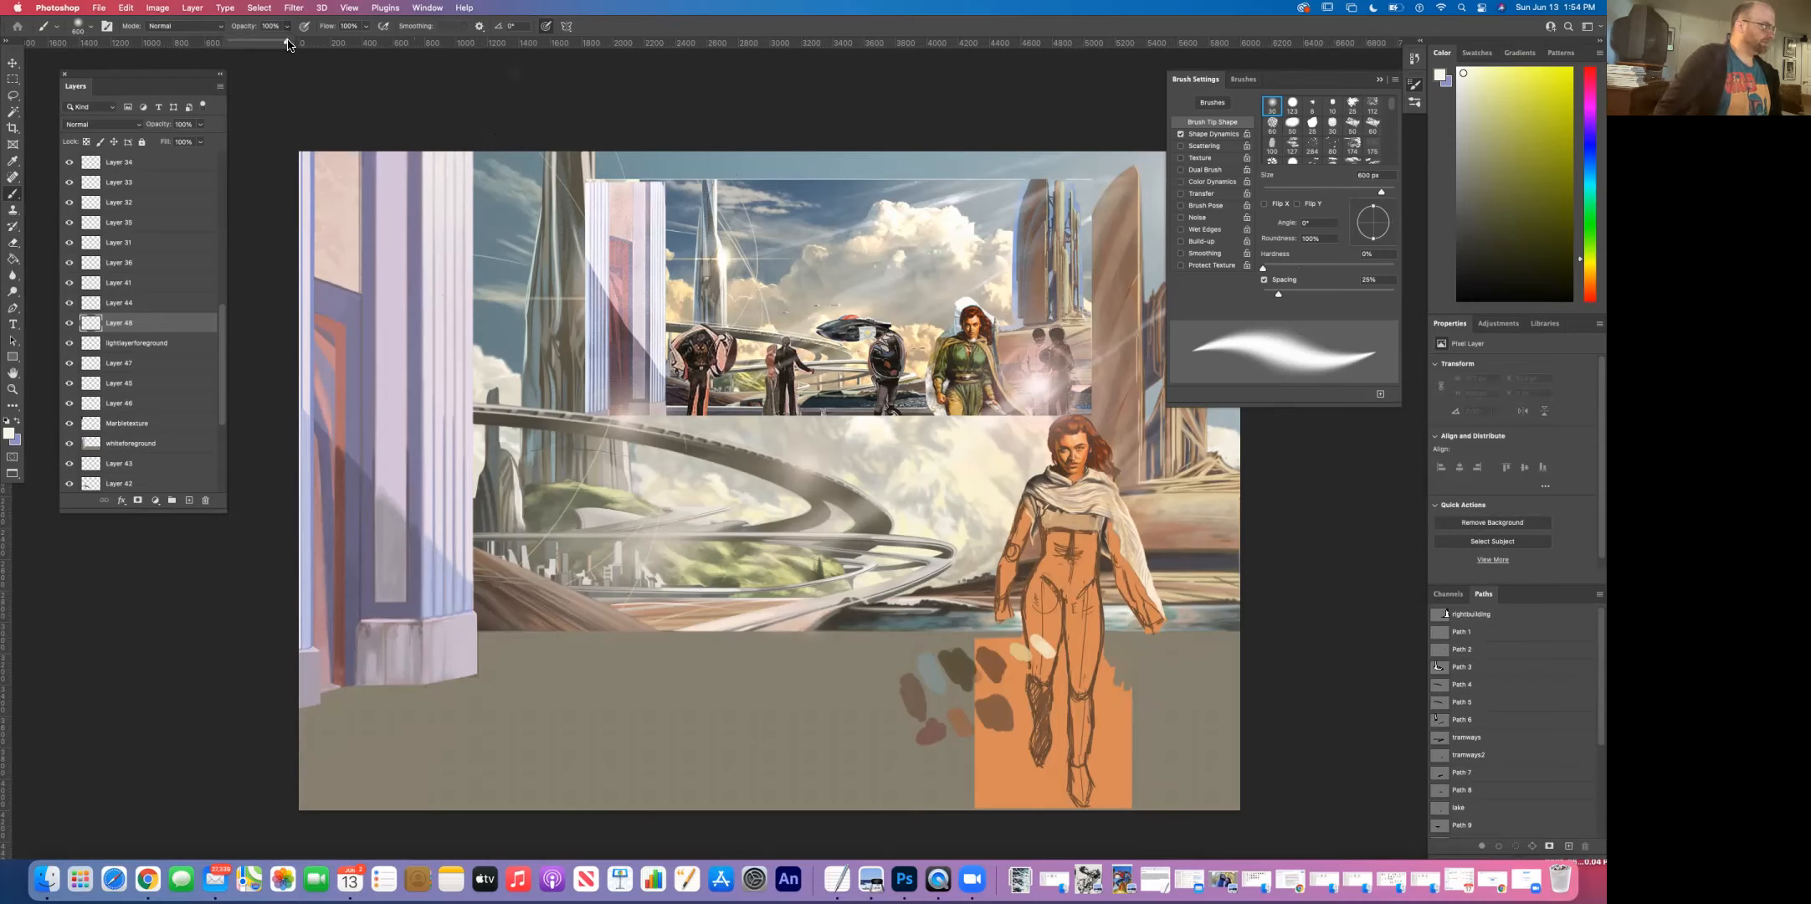
left_click_drag(285, 48, 256, 47)
left_click(479, 167)
left_click(479, 166)
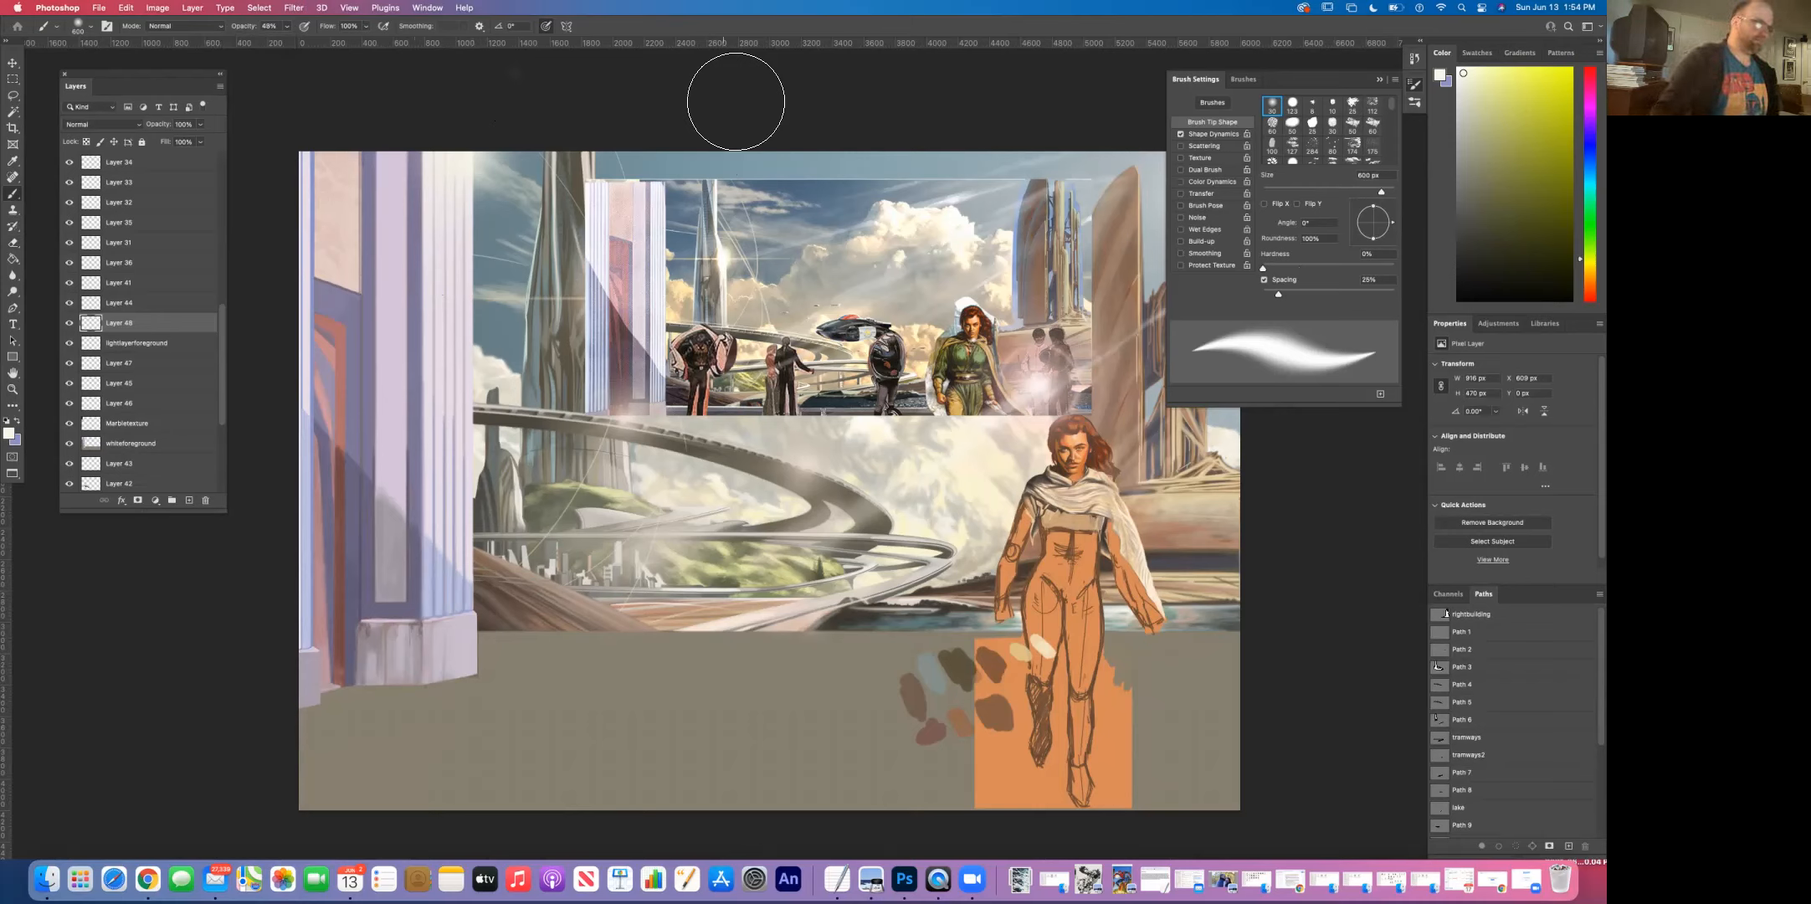
key("super+z")
key("super+z")
key("super+z")
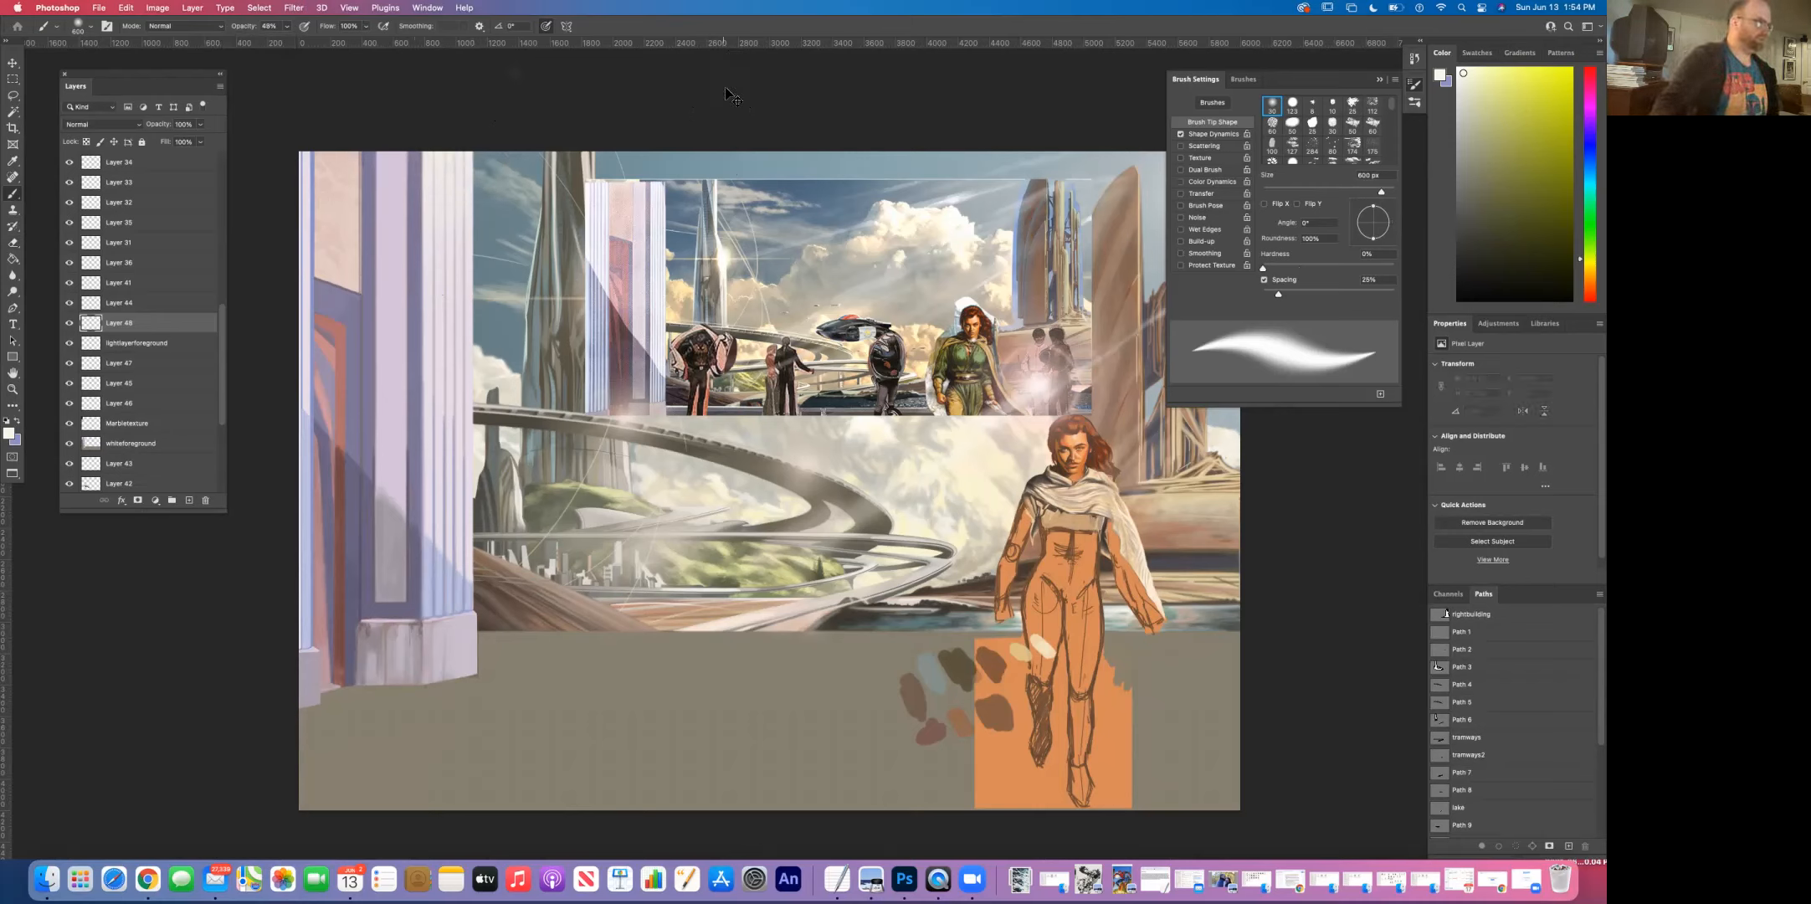
Step: Paint a faint white glow at the fluted column's upper edge with about 23% brush opacity, and compare the new layer hidden and shown
key("super+comma")
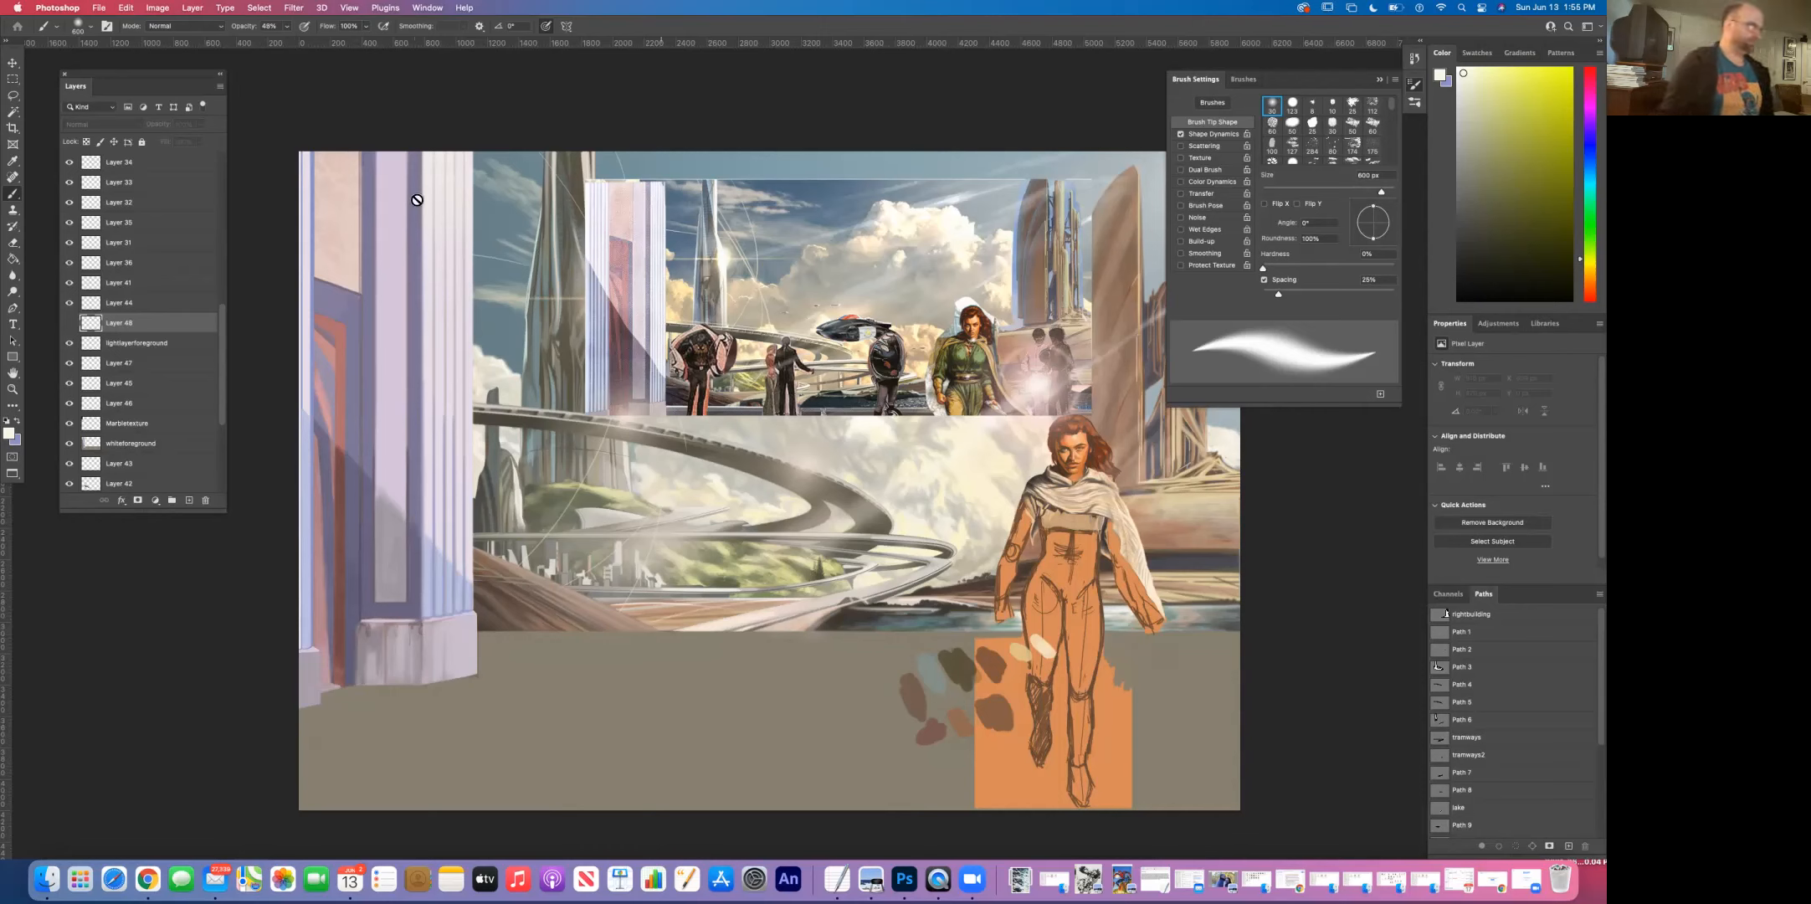
left_click(287, 30)
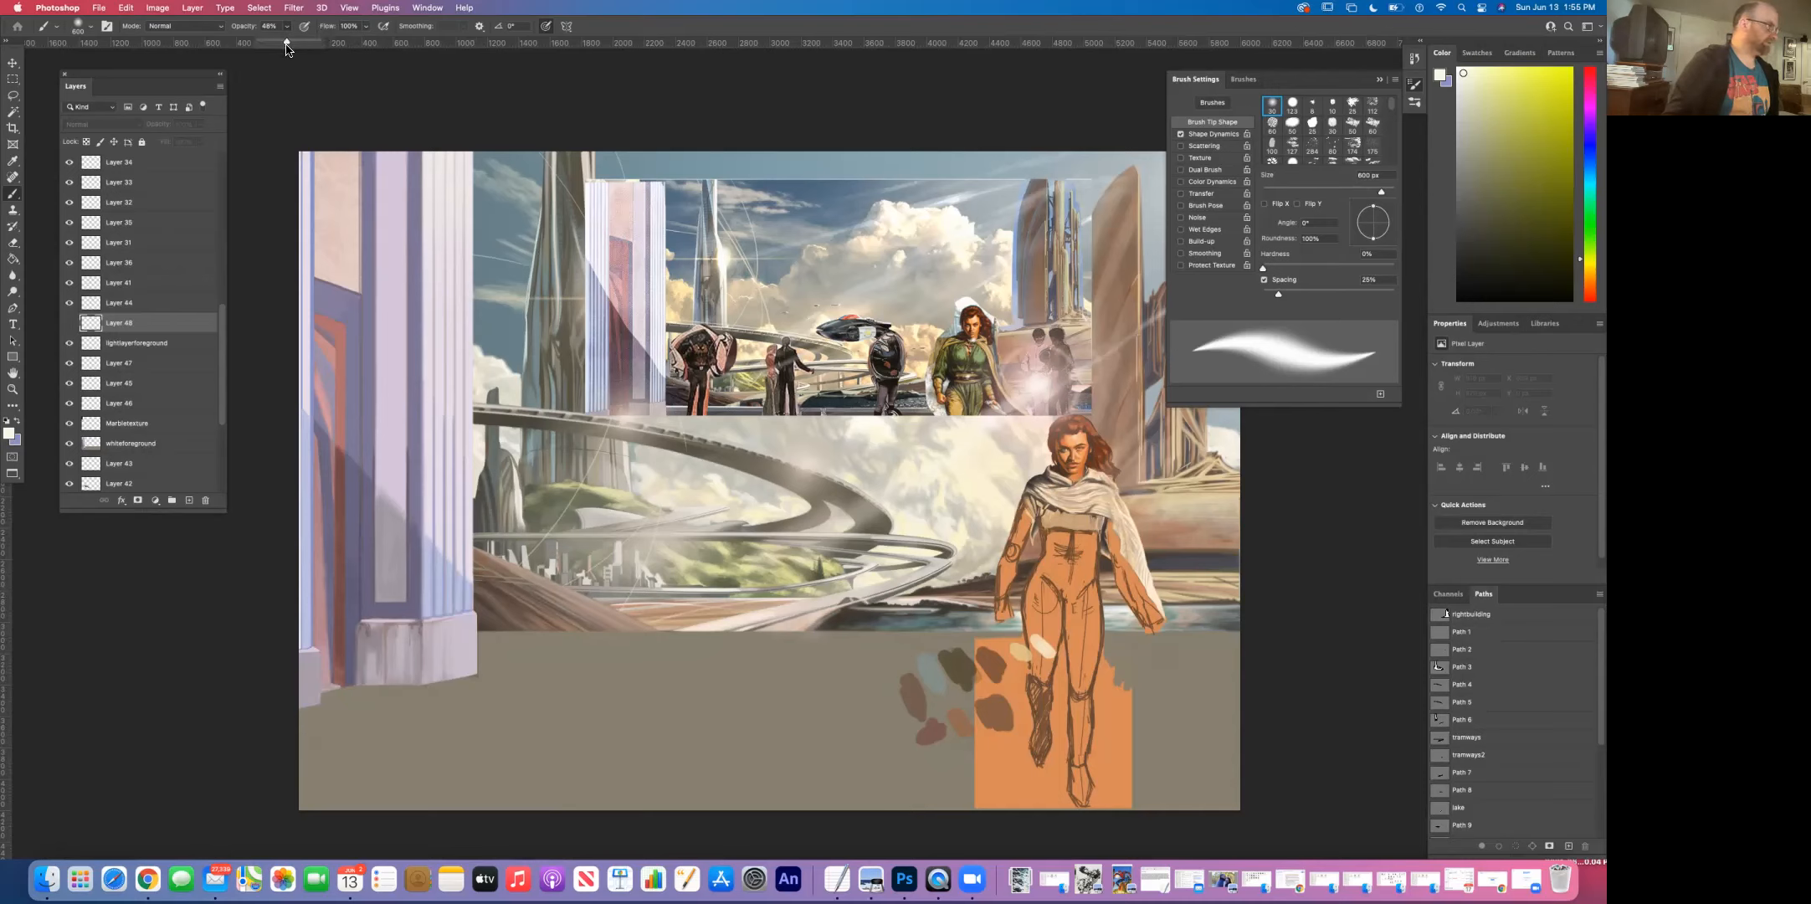
left_click_drag(287, 44, 273, 44)
left_click(69, 323)
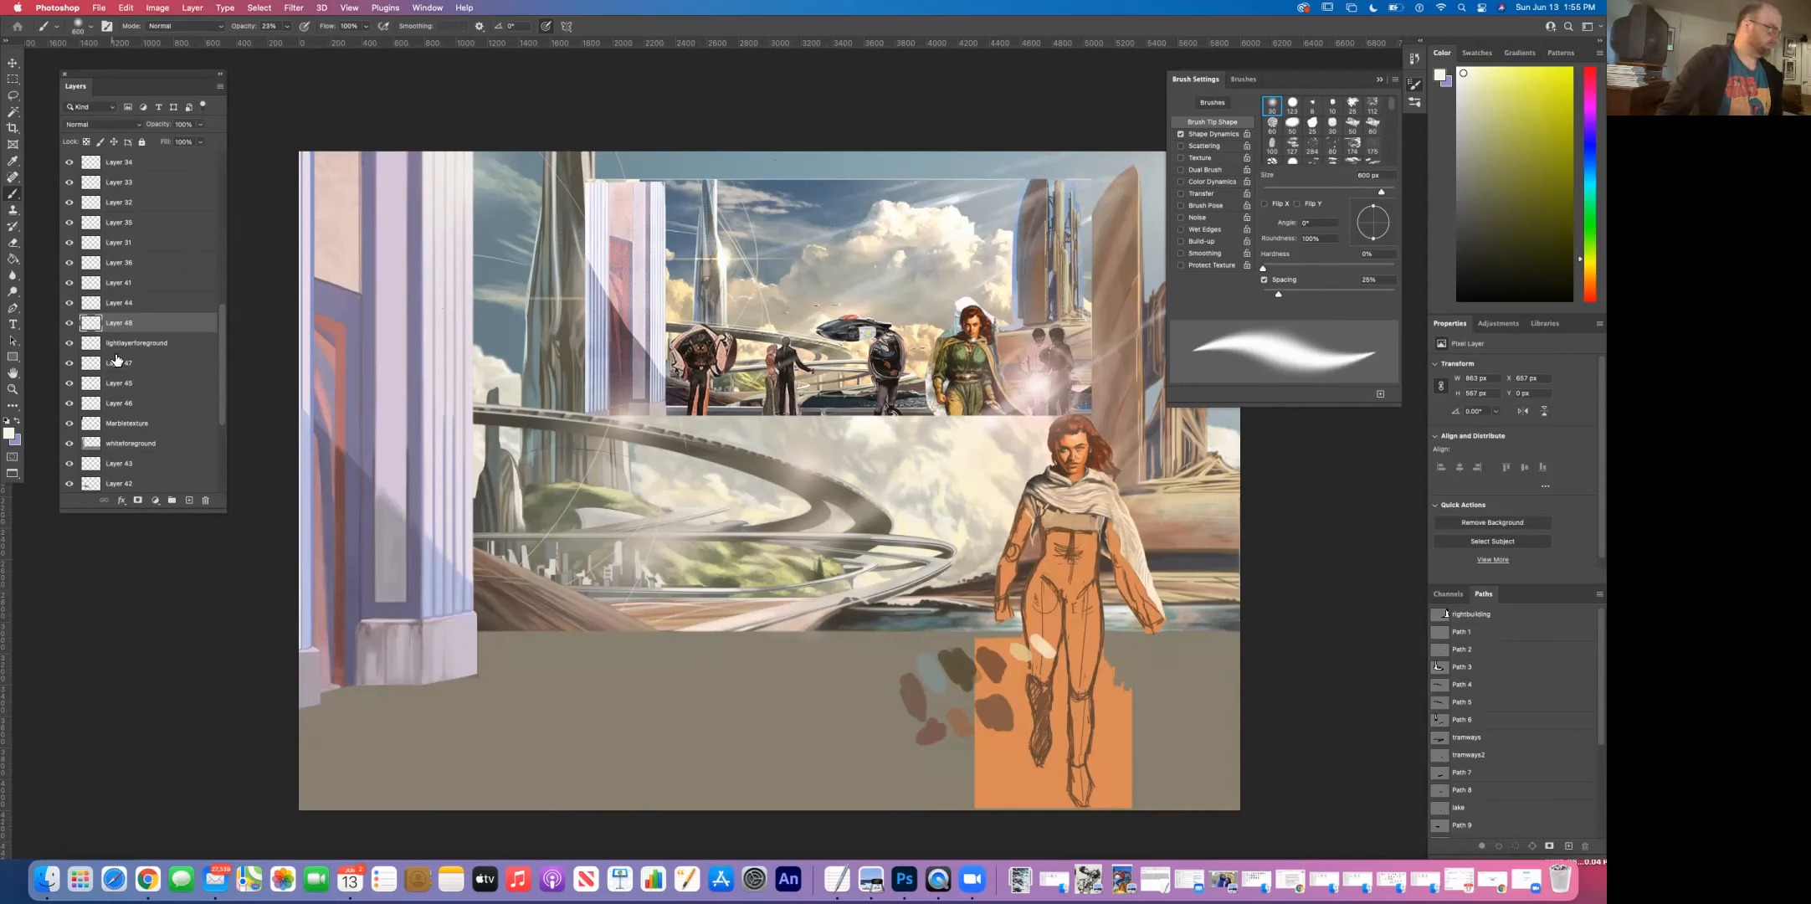
left_click(69, 324)
left_click(70, 345)
left_click(70, 345)
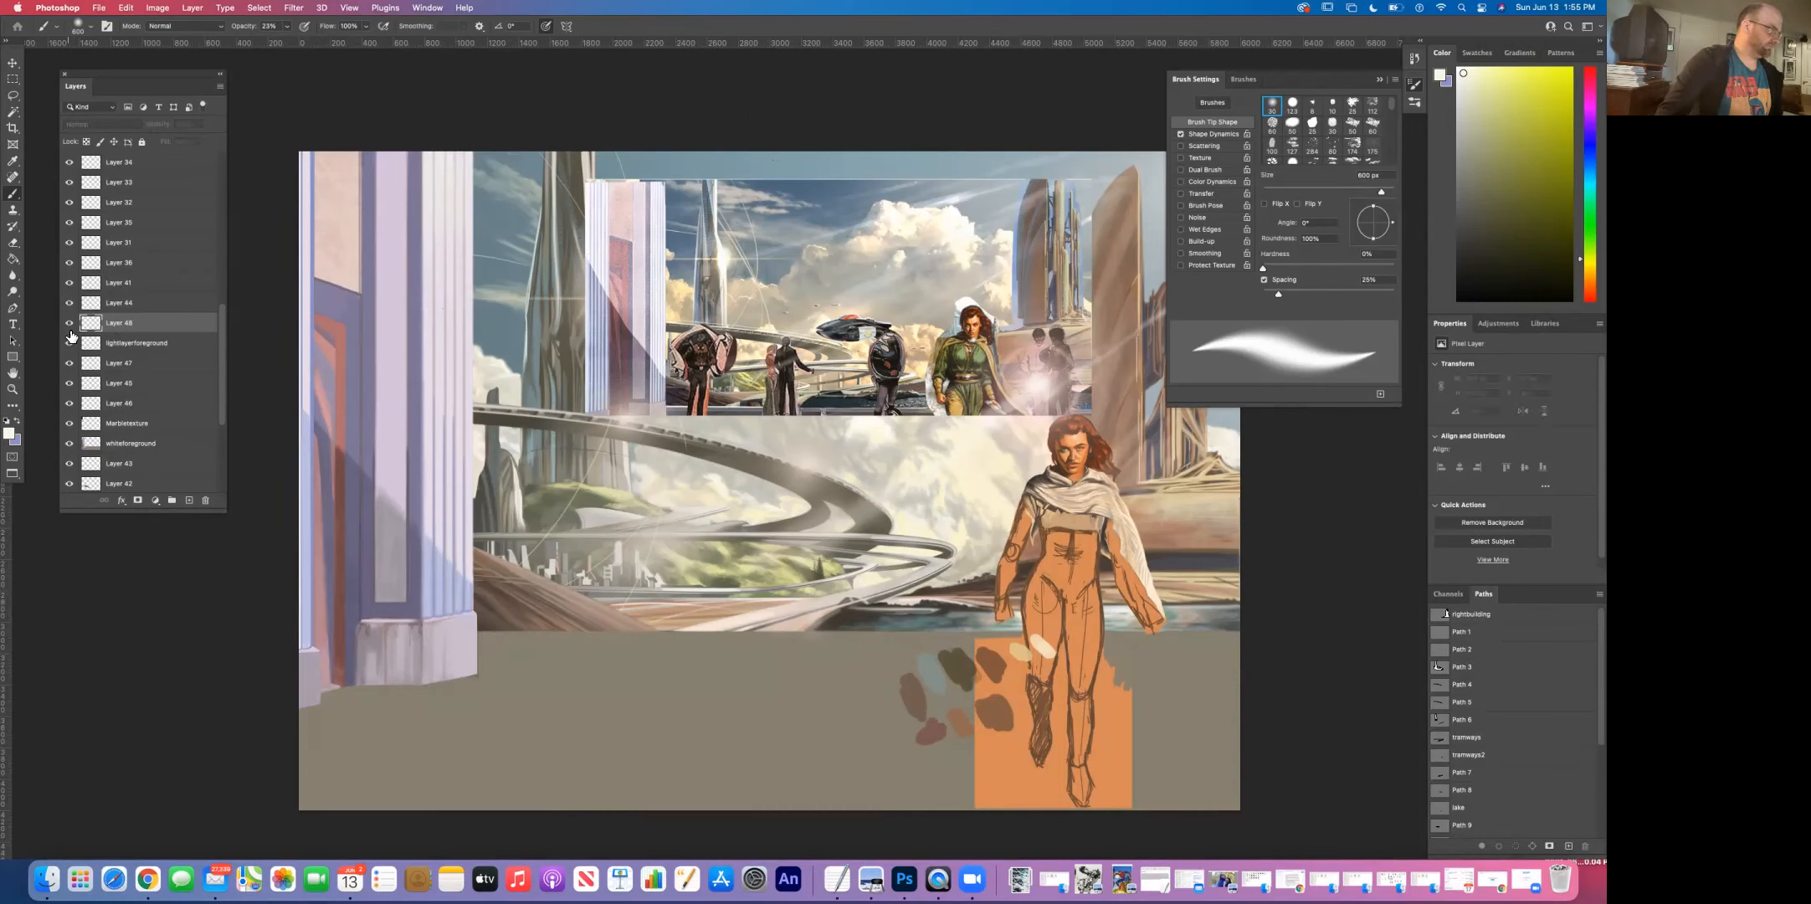
left_click(70, 326)
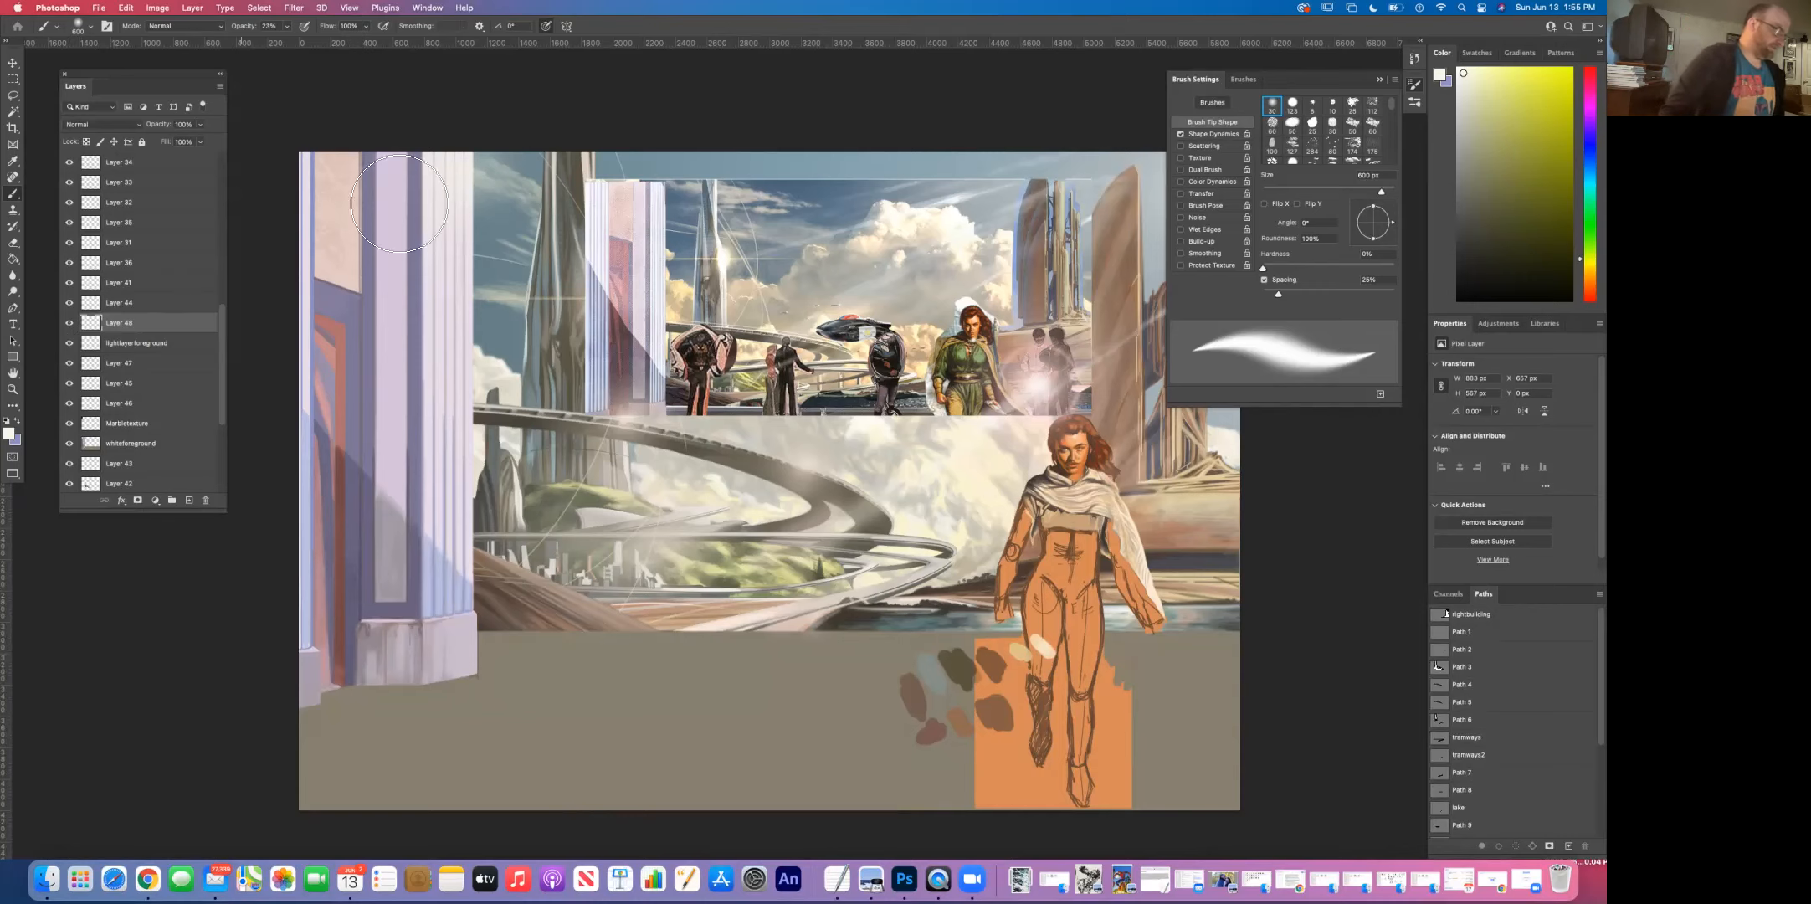
Step: Hide the rightmiddlegroundreference layer so the reference picture no longer covers the painting
left_click_drag(225, 334, 223, 409)
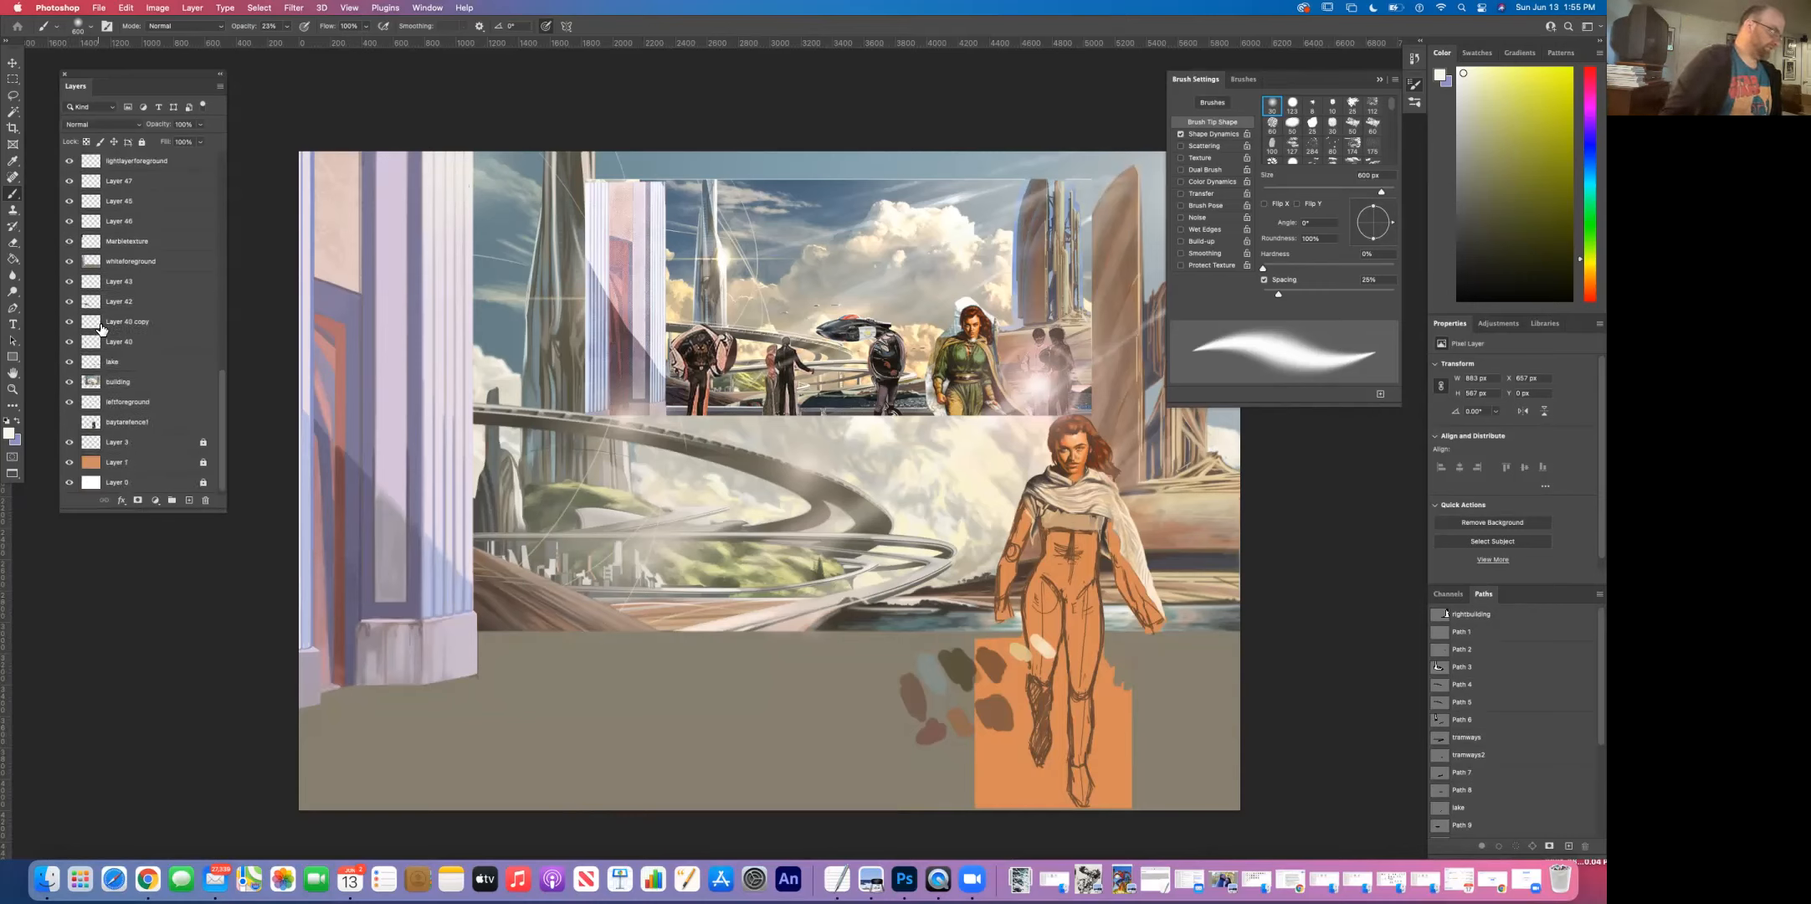
left_click_drag(224, 350, 228, 290)
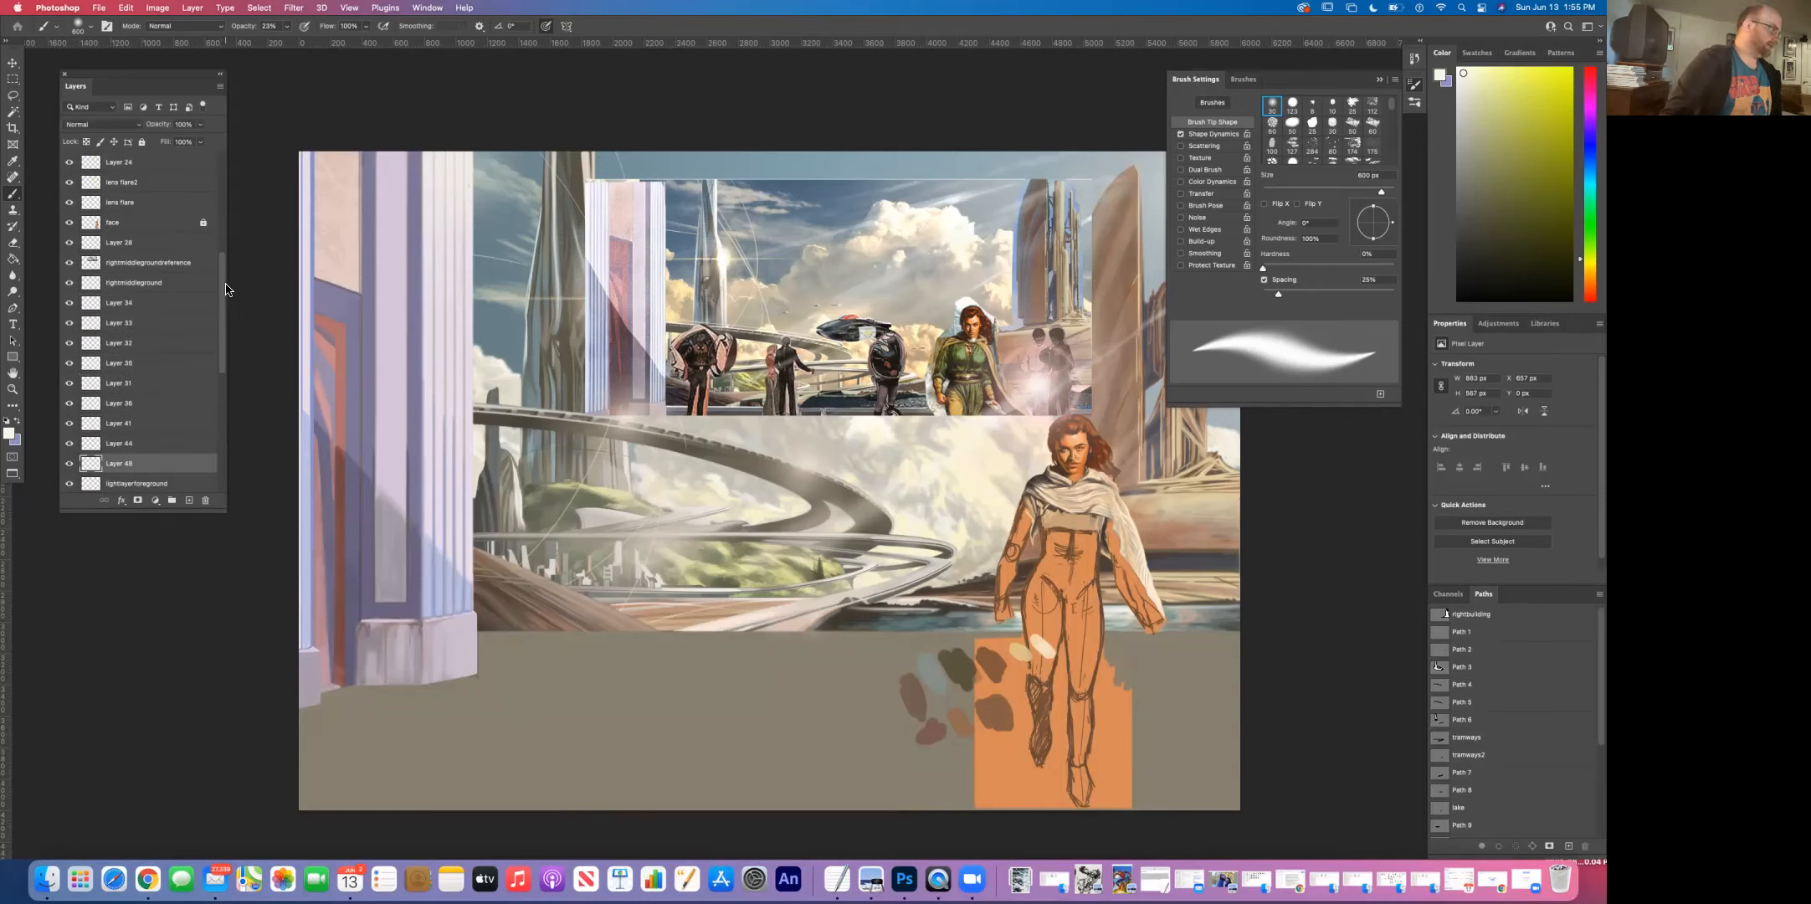
left_click_drag(222, 289, 223, 266)
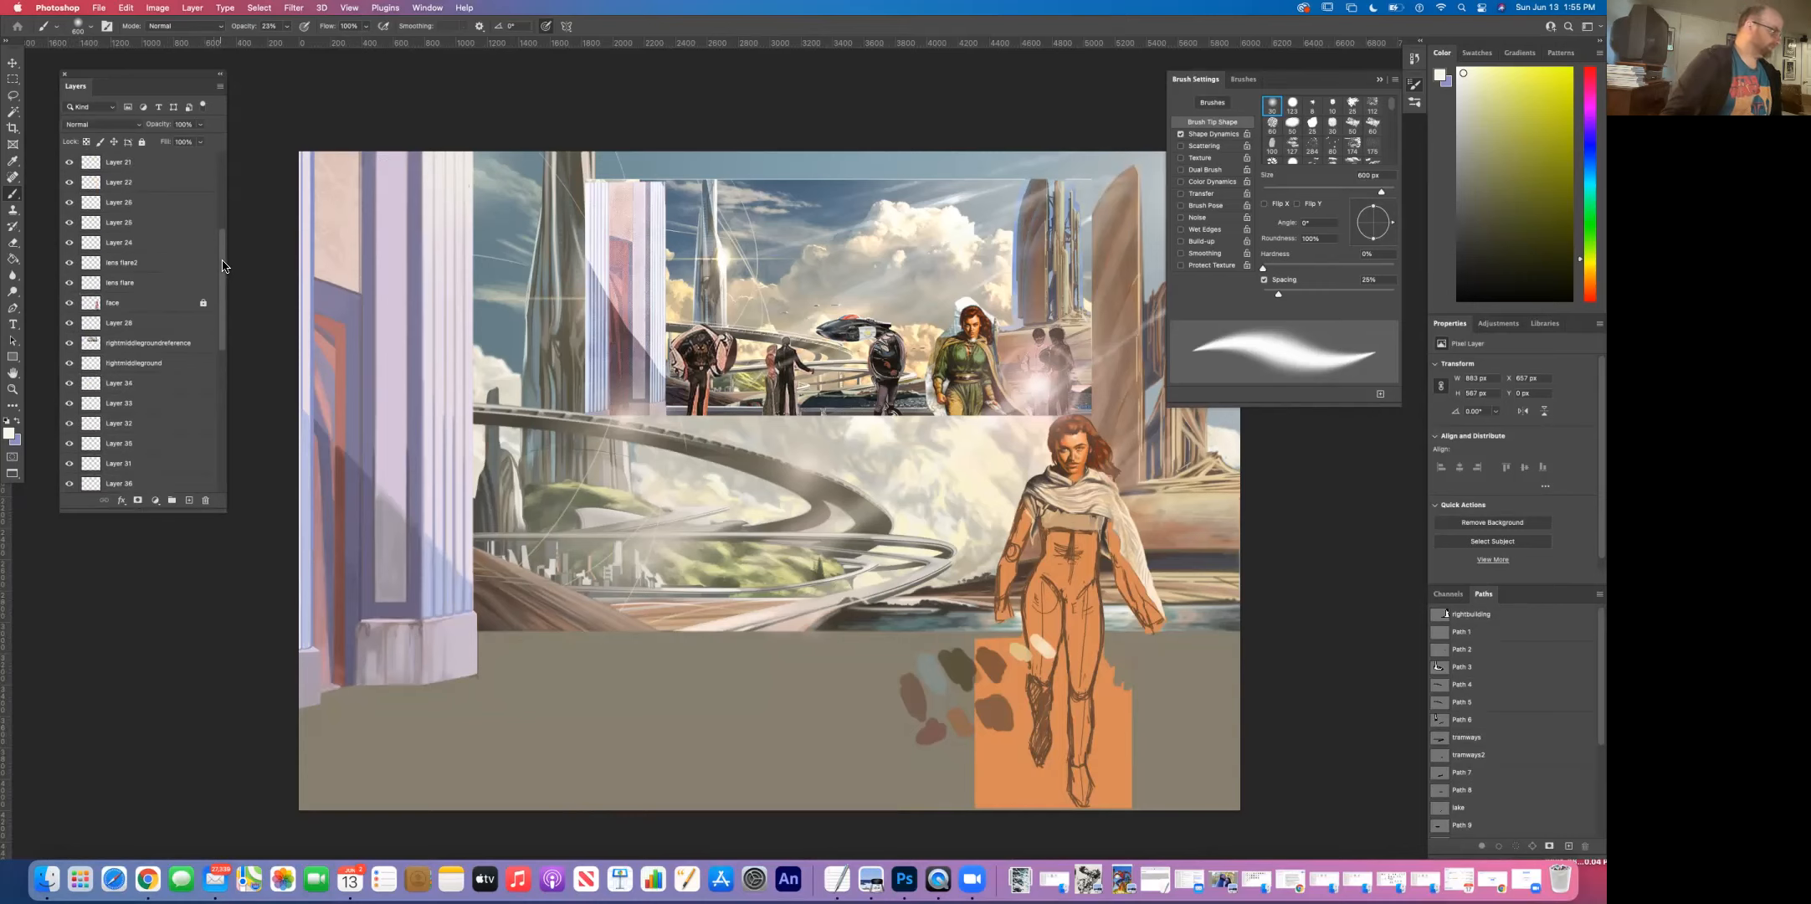
left_click(70, 343)
left_click(69, 344)
left_click(69, 344)
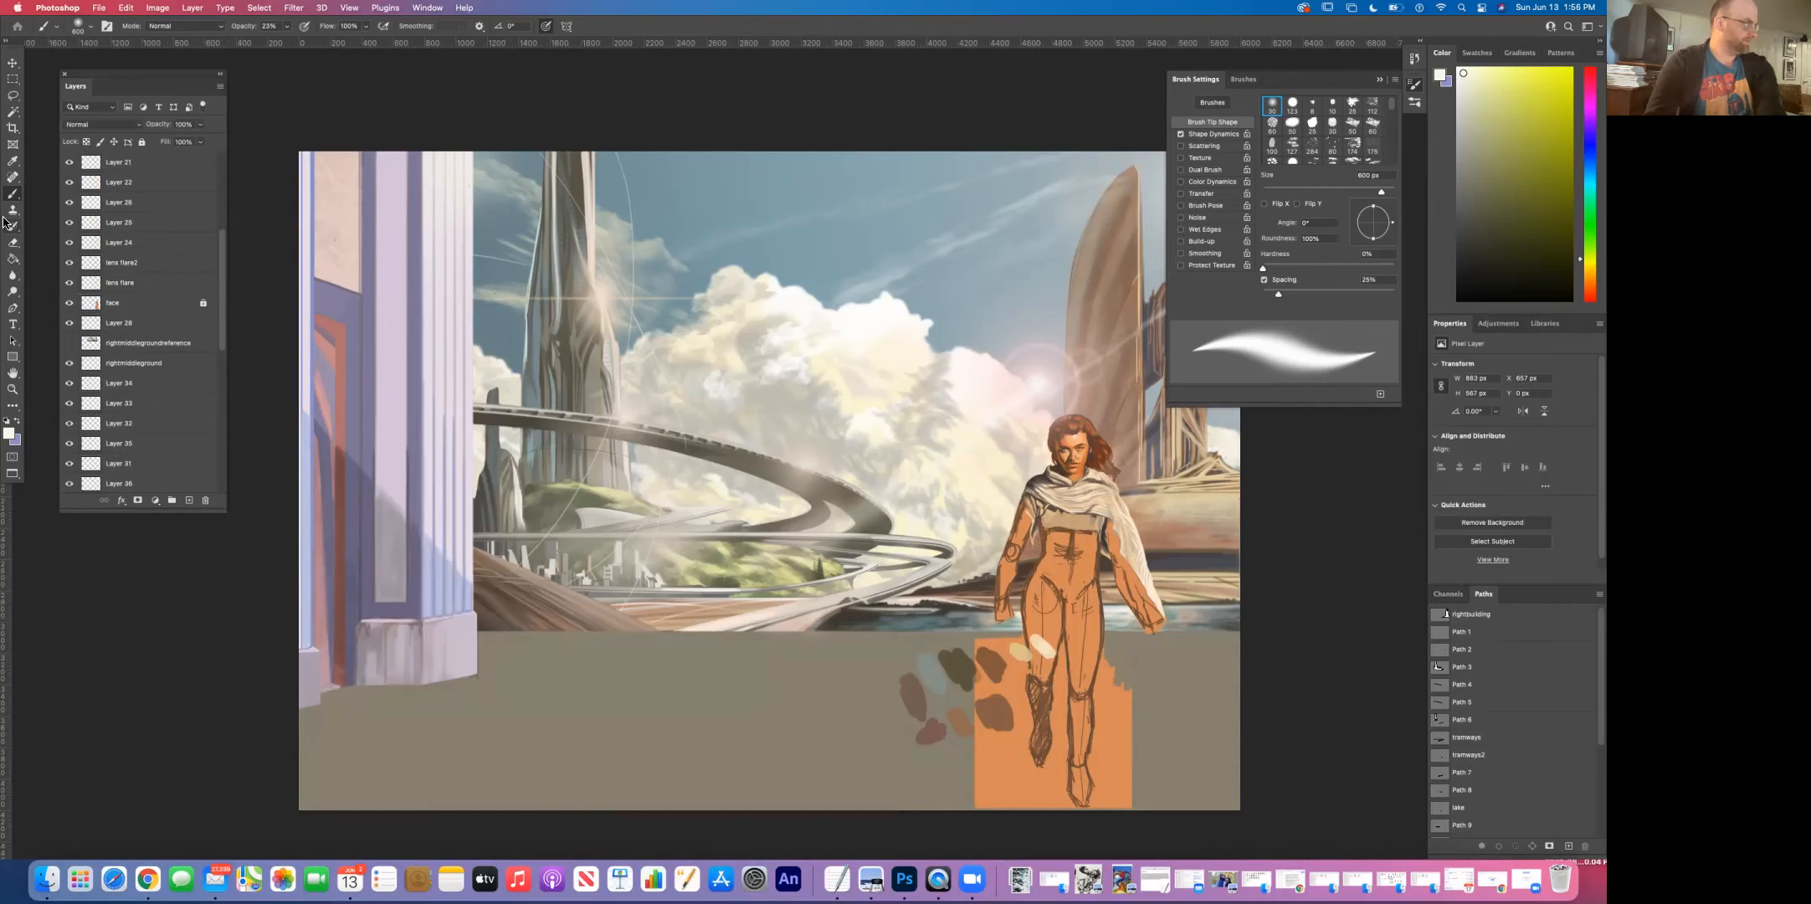
Step: Move the Layers panel off the painting so it overlaps the Brush Settings panel, and switch to the Eraser tool
left_click(537, 319, "alt")
scroll(555, 361, "down", 1)
scroll(586, 376, "up", 2)
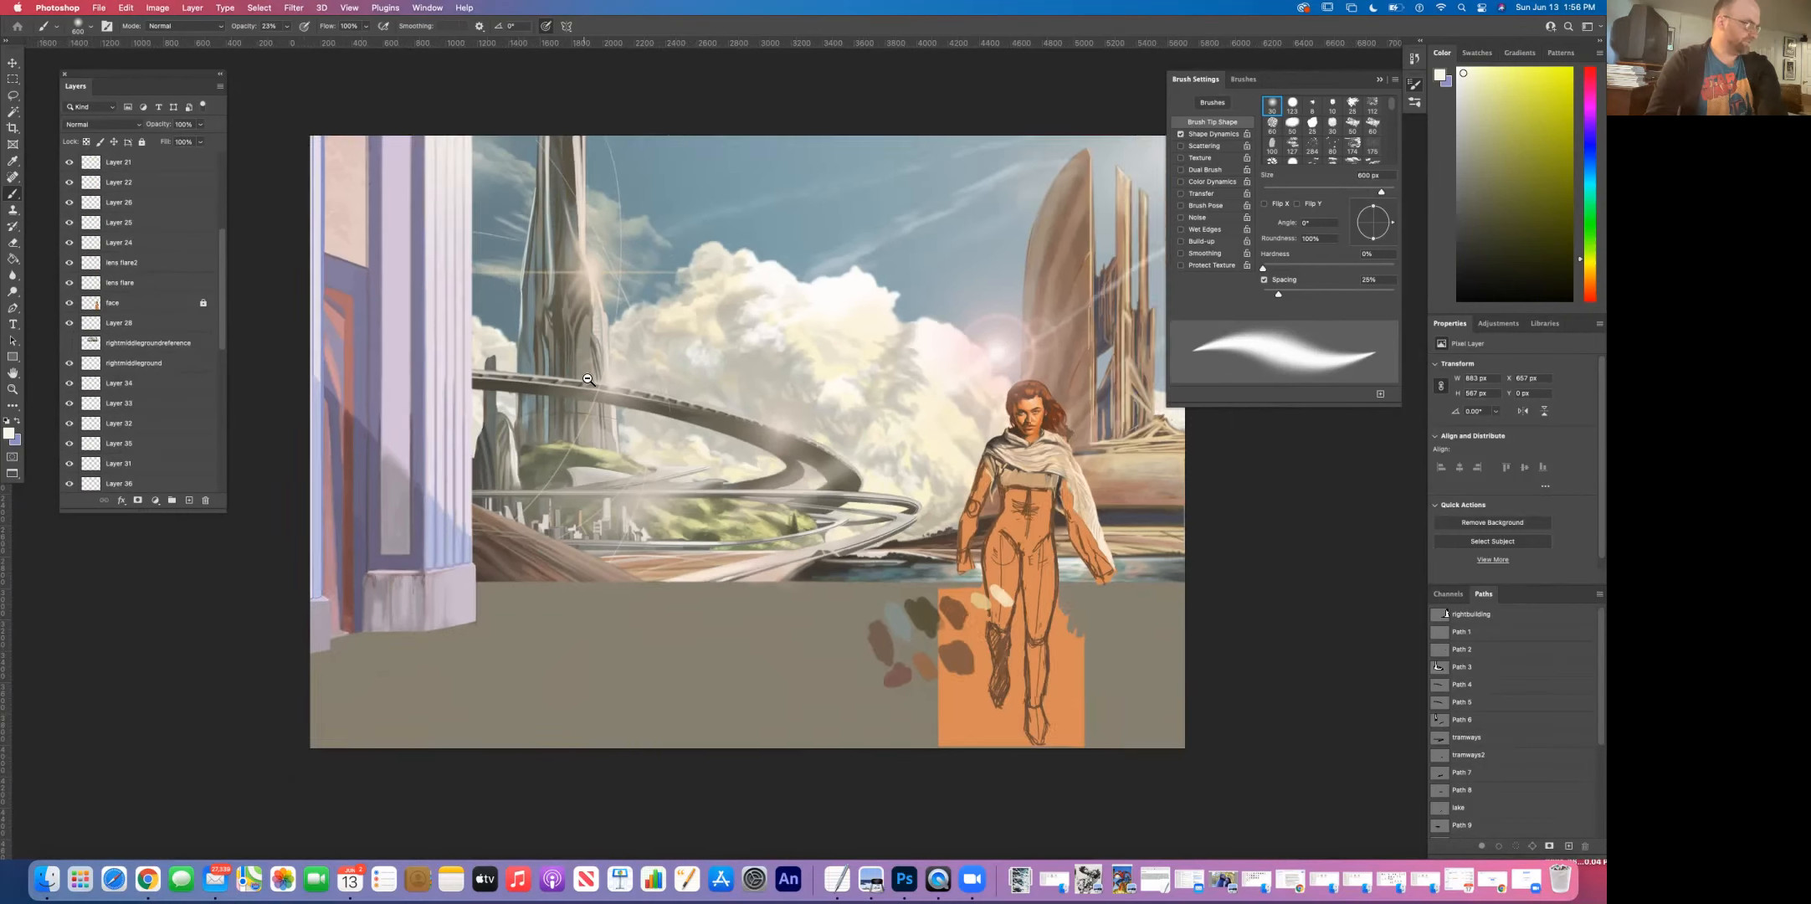
left_click(588, 379, "alt")
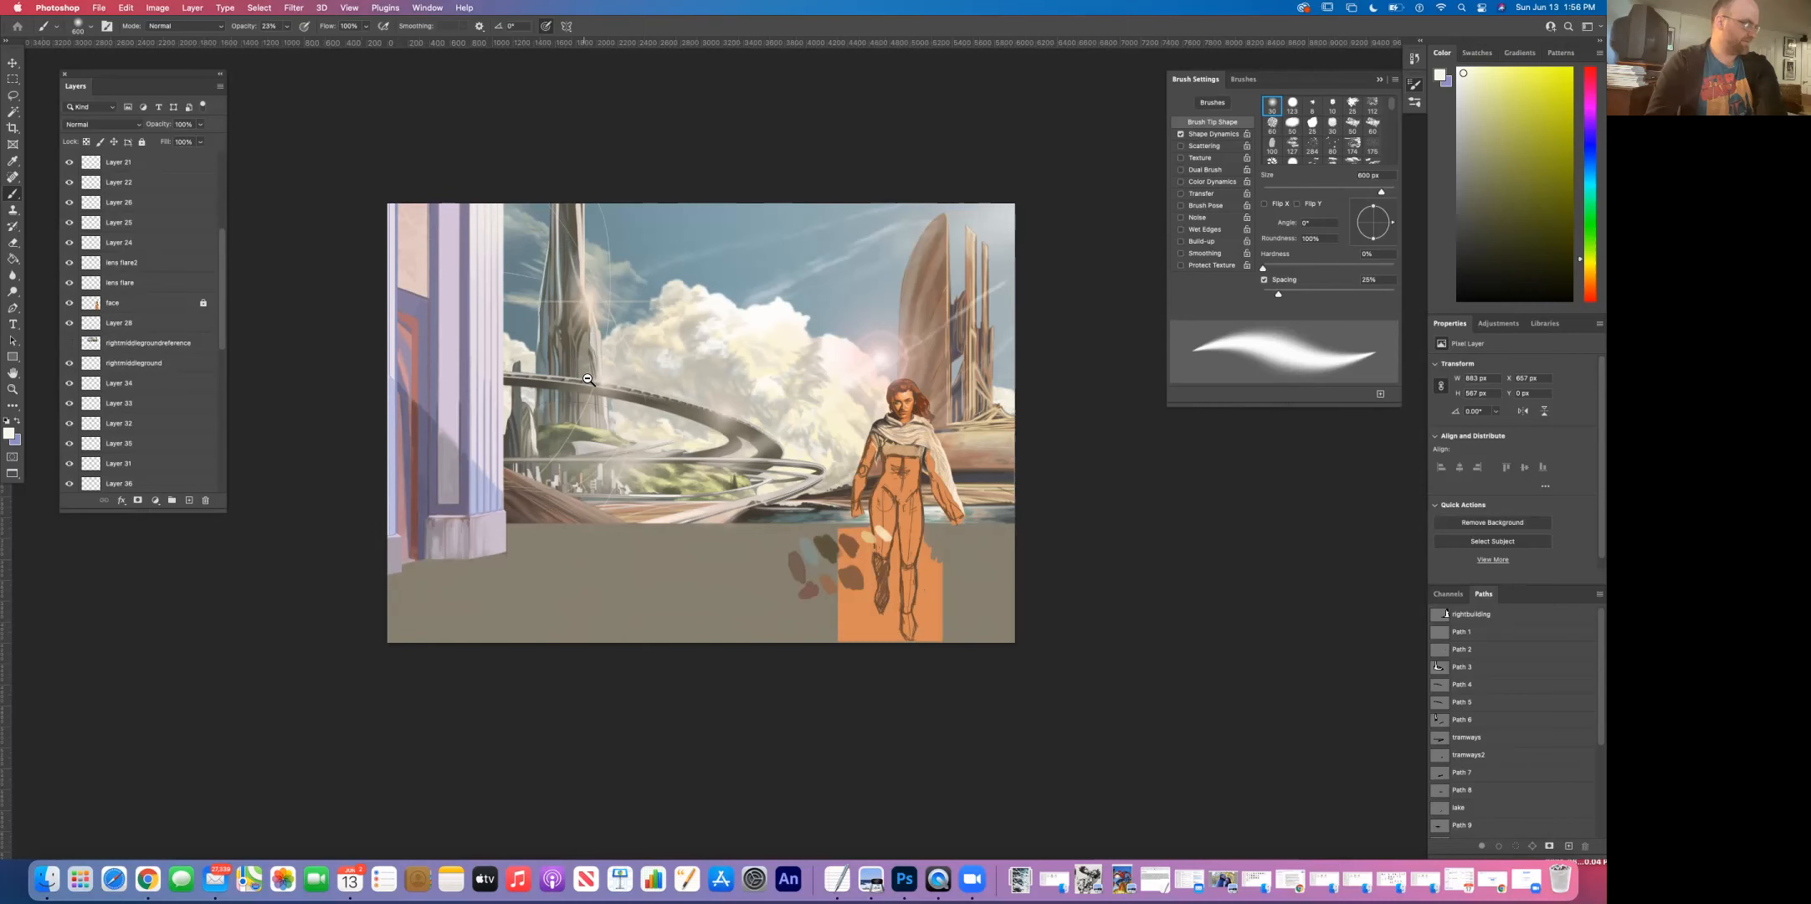
left_click(848, 439)
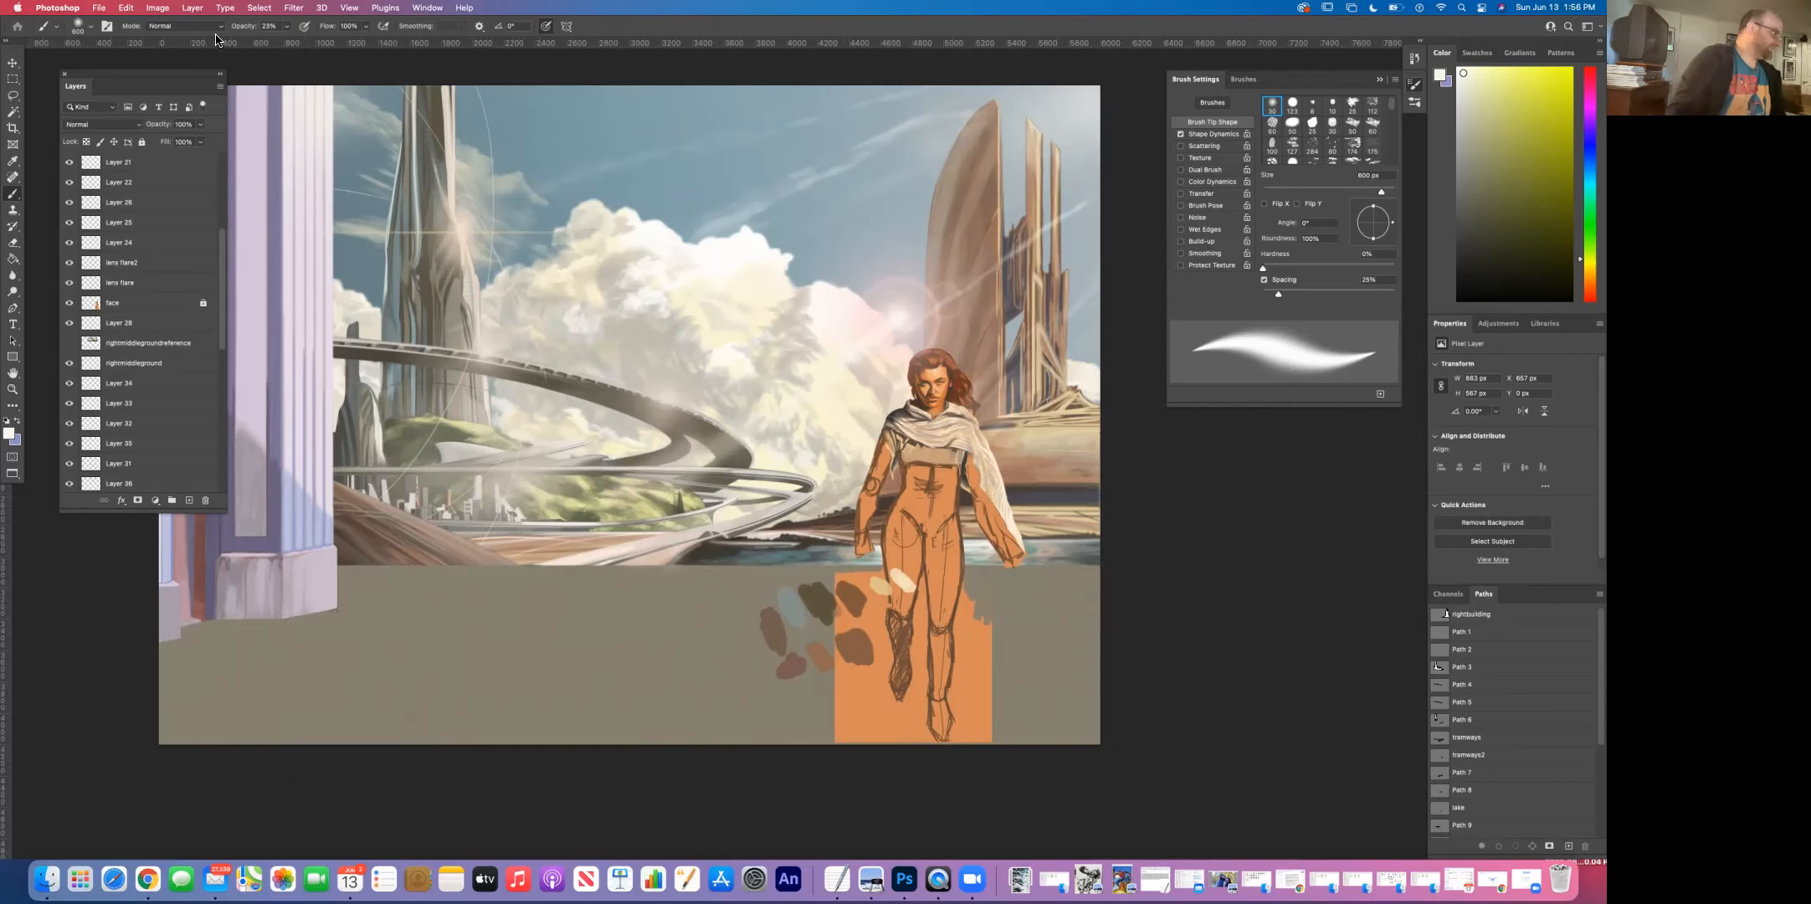
mouse_move(156, 80)
left_mouse_down()
mouse_move(1208, 358)
mouse_move(1265, 439)
left_mouse_up()
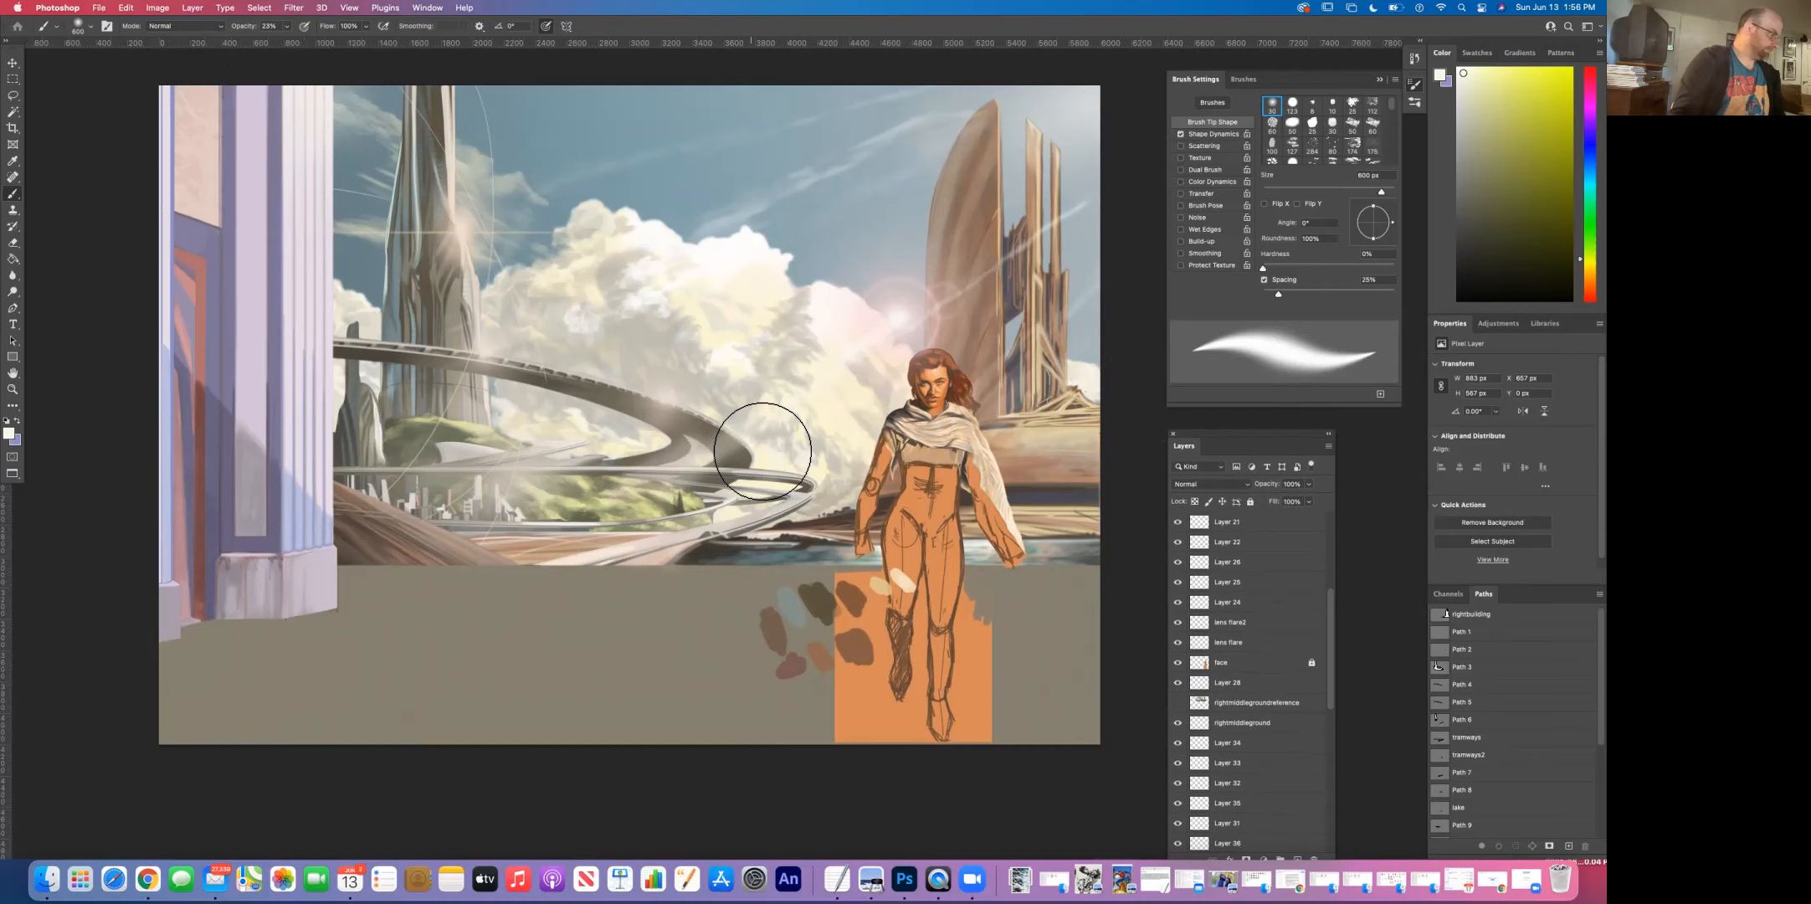
left_click(13, 247)
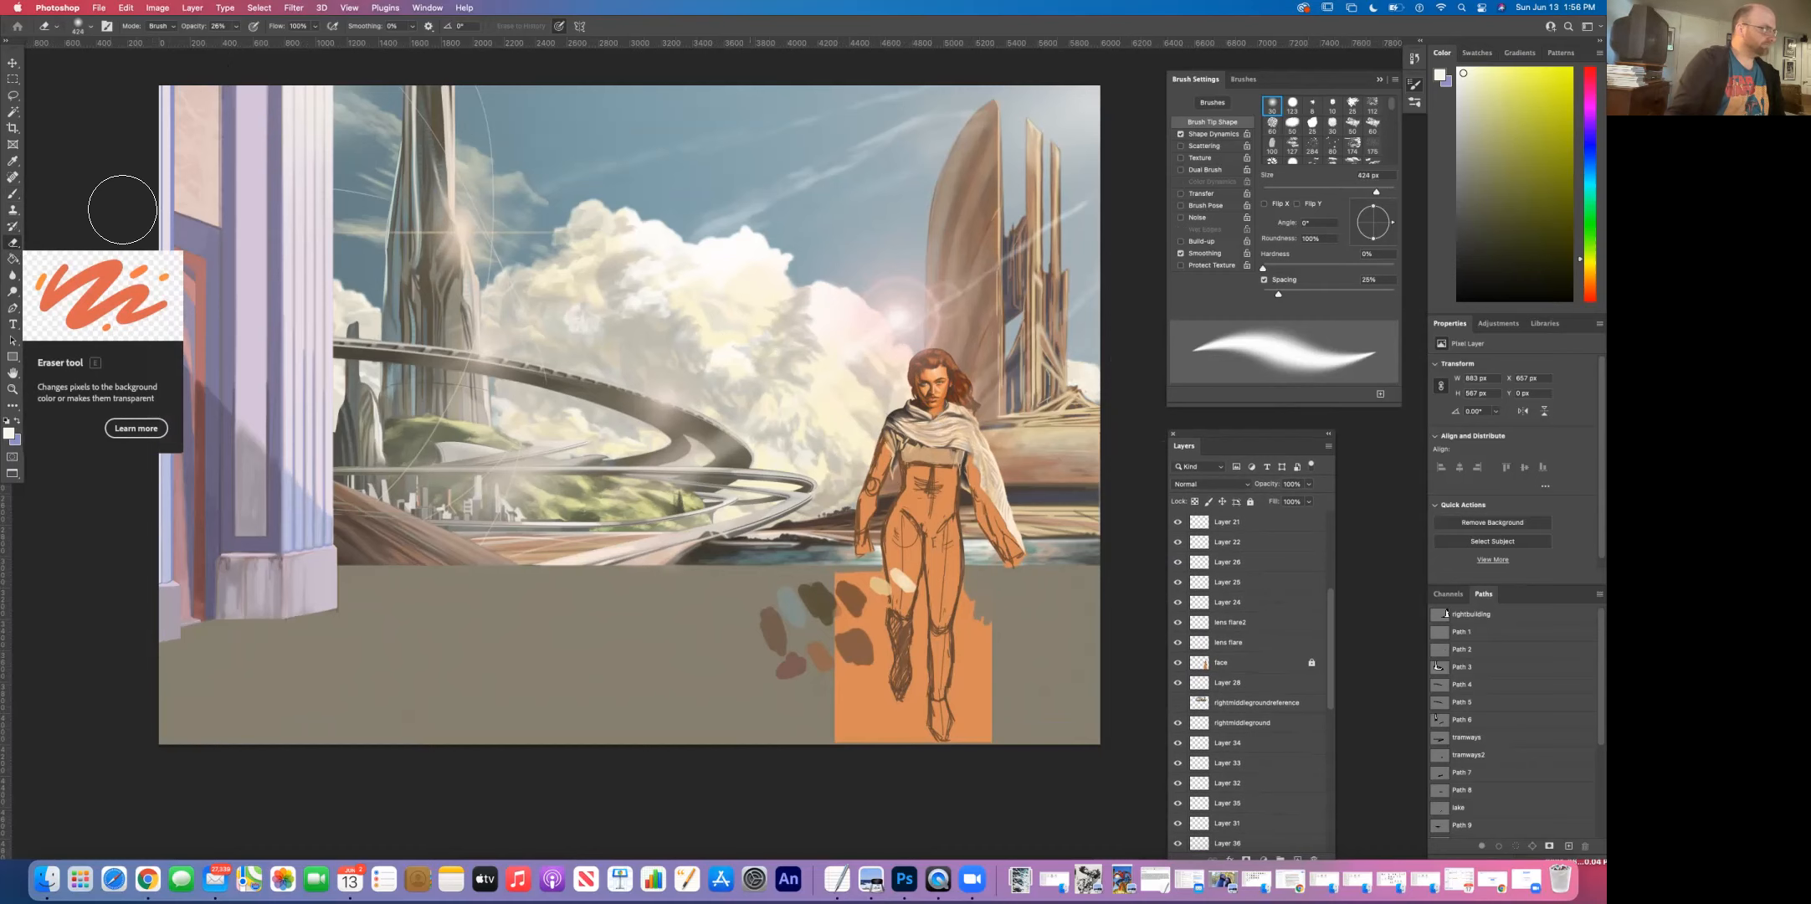
left_click_drag(1247, 434, 1226, 111)
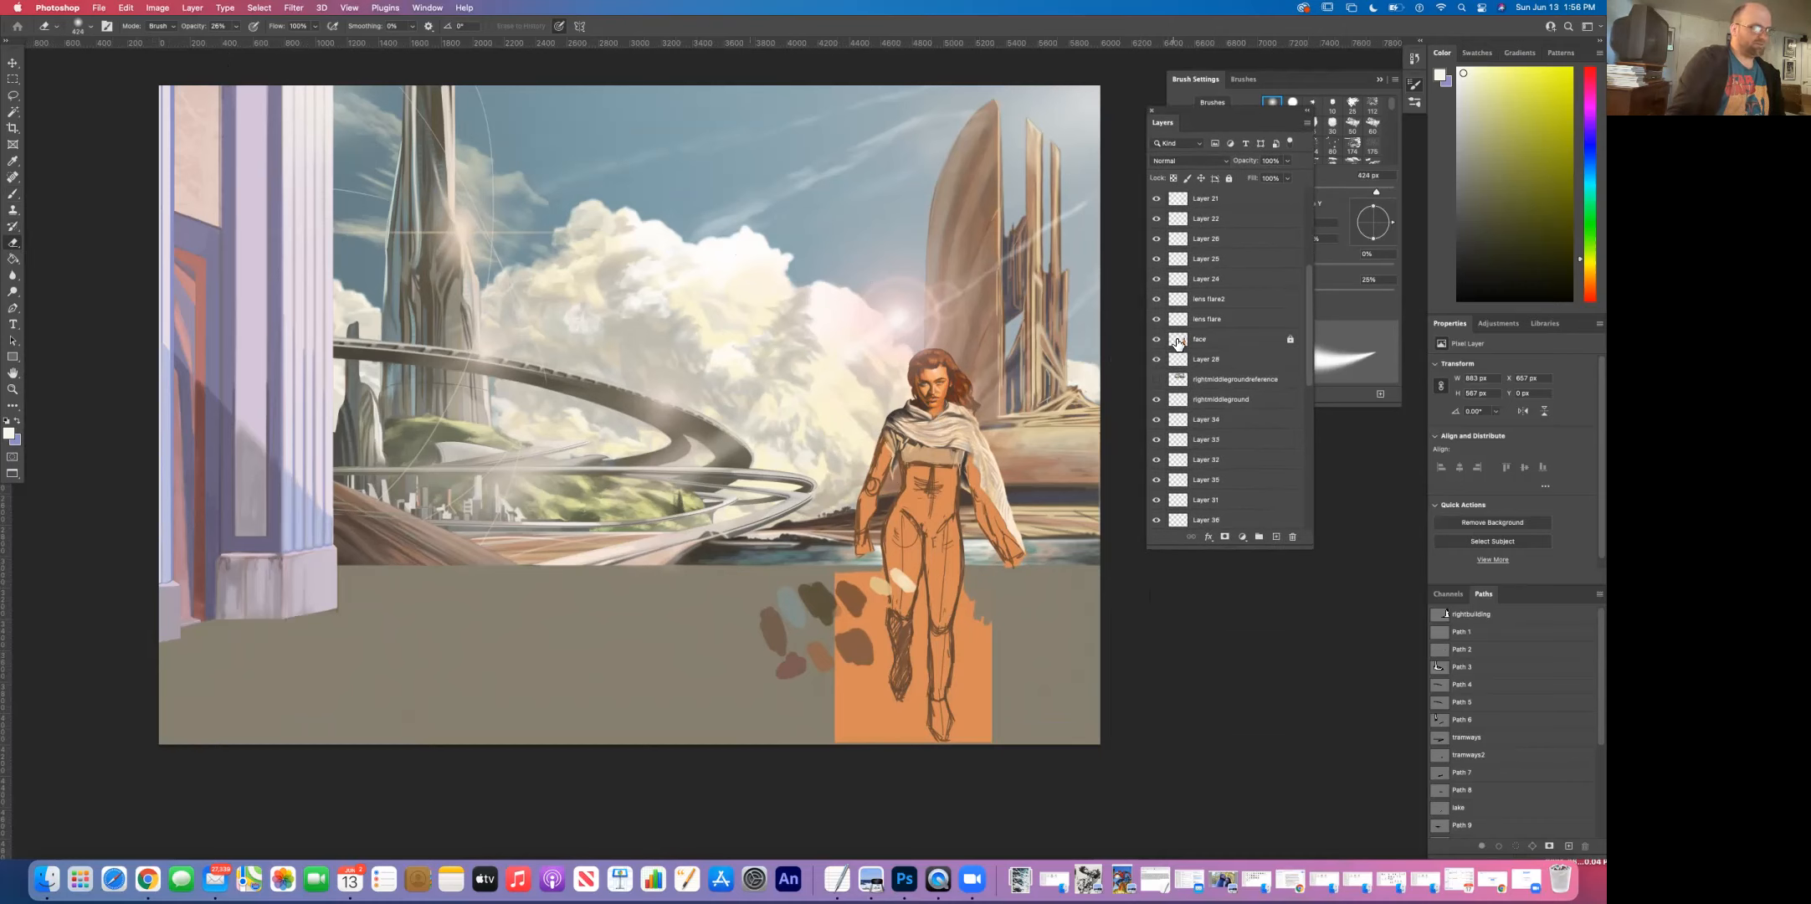
Step: Compare the painting with the new glow layer hidden and shown, and select the whiteforeground layer
scroll(1226, 359, "down", 5)
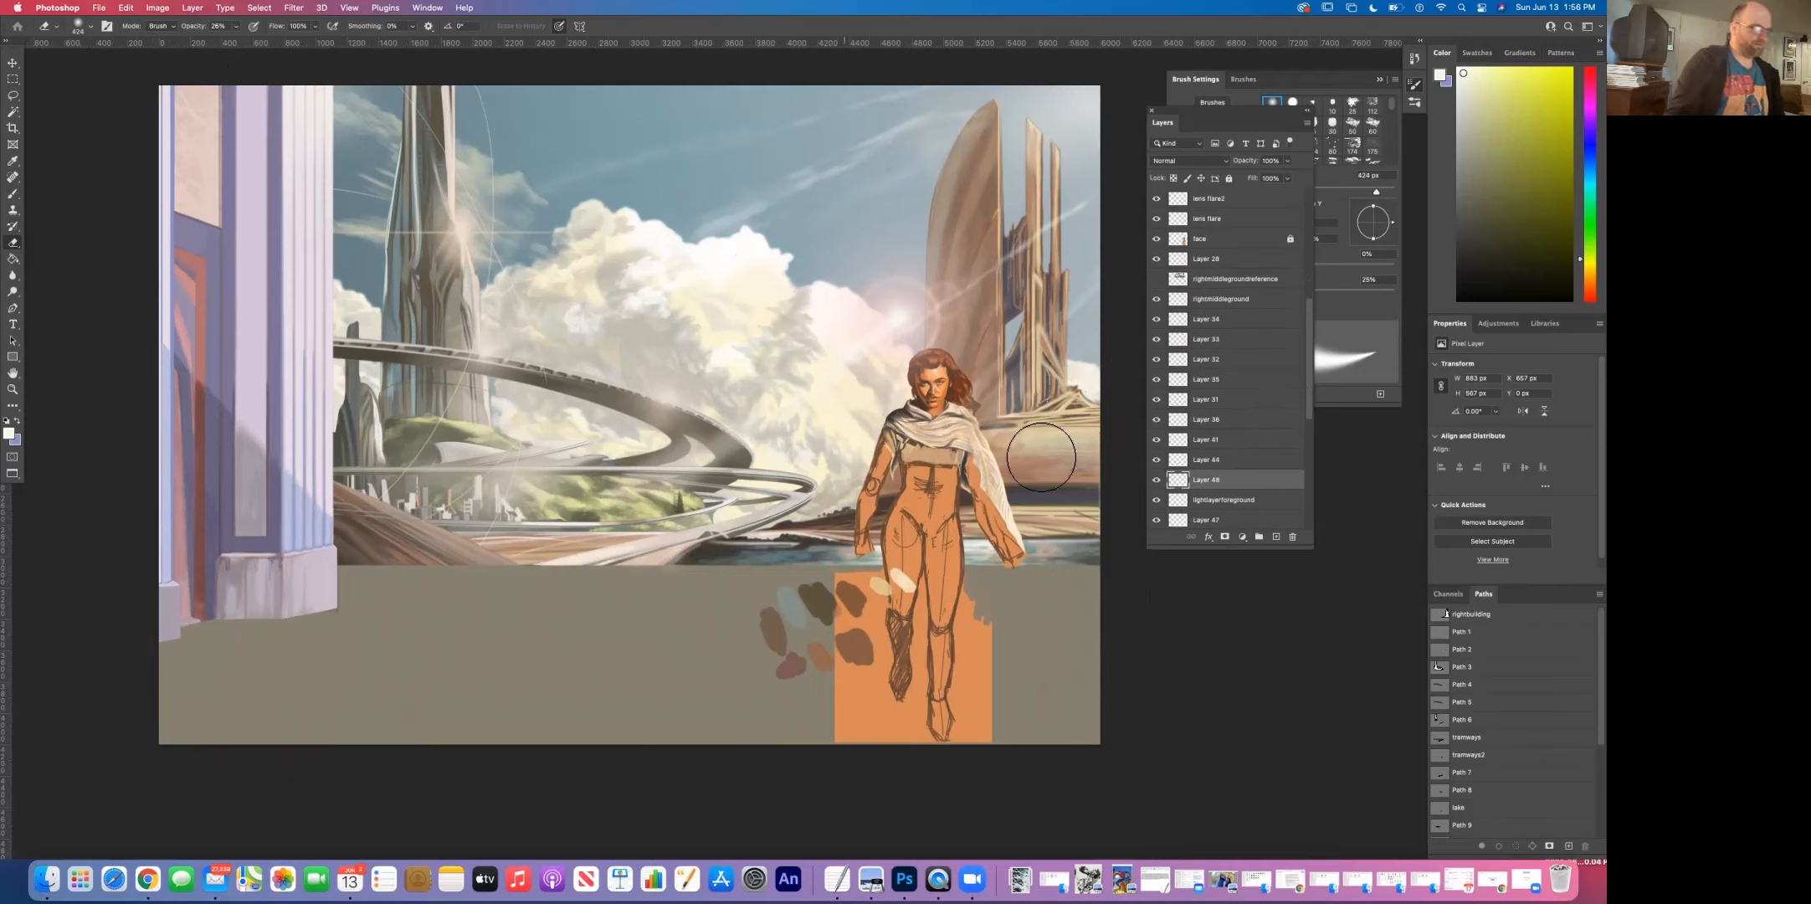
left_click(1159, 481)
left_click(1158, 481)
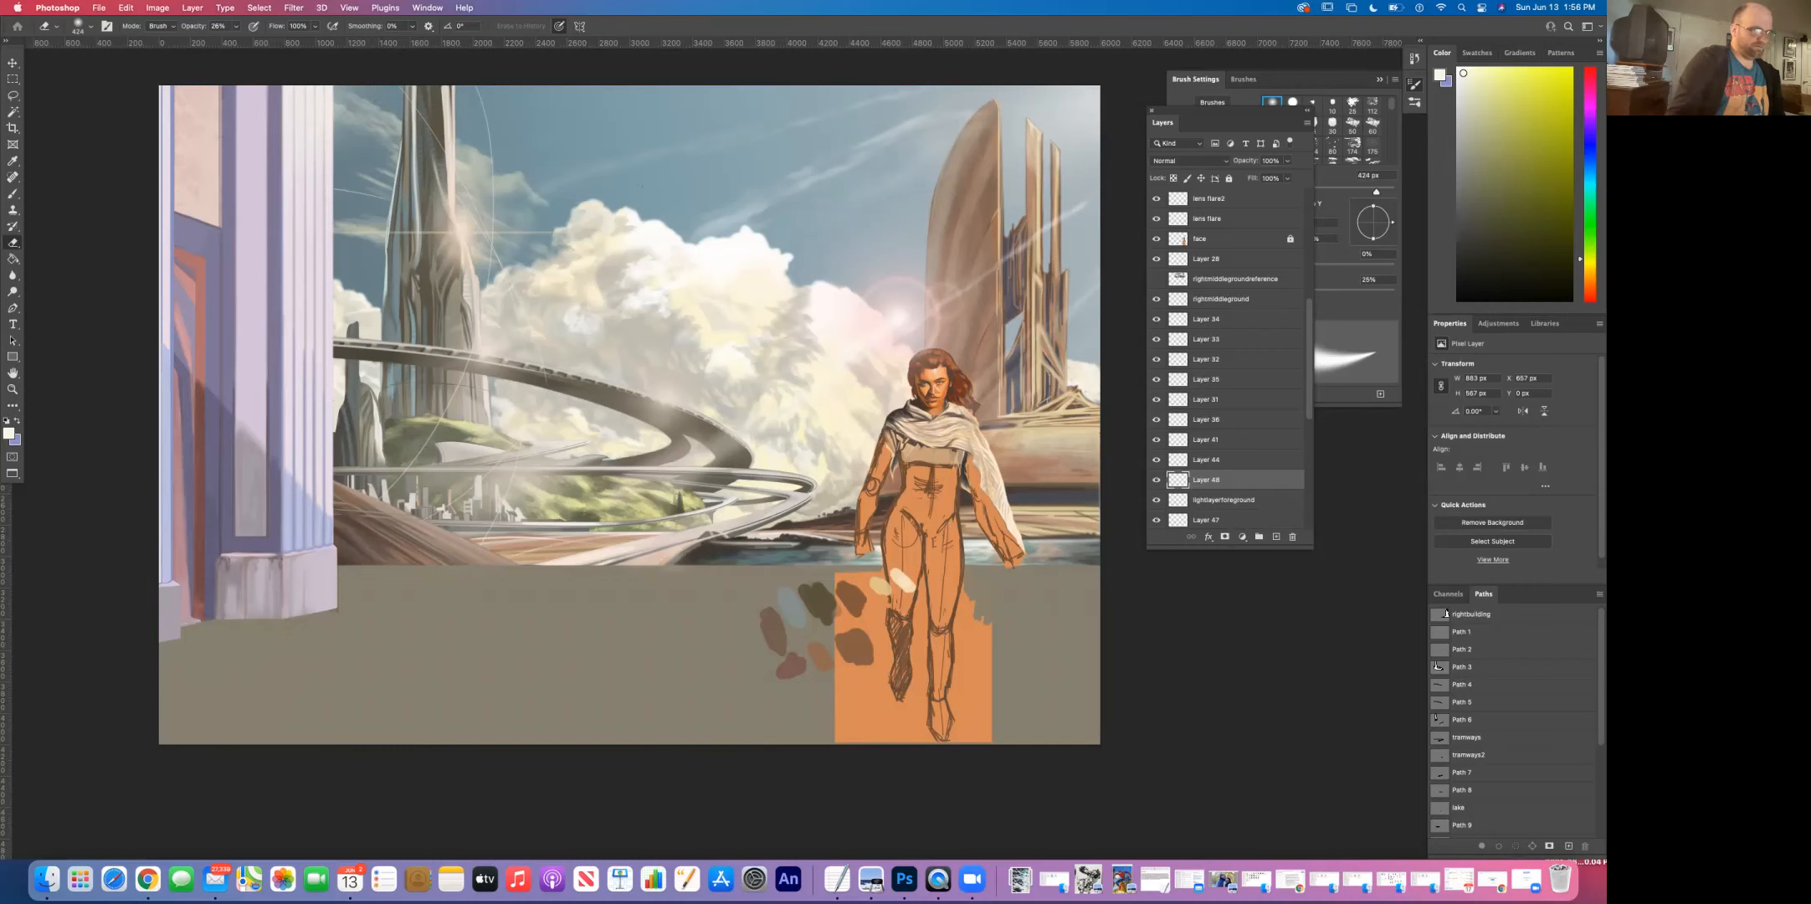
scroll(1226, 360, "down", 5)
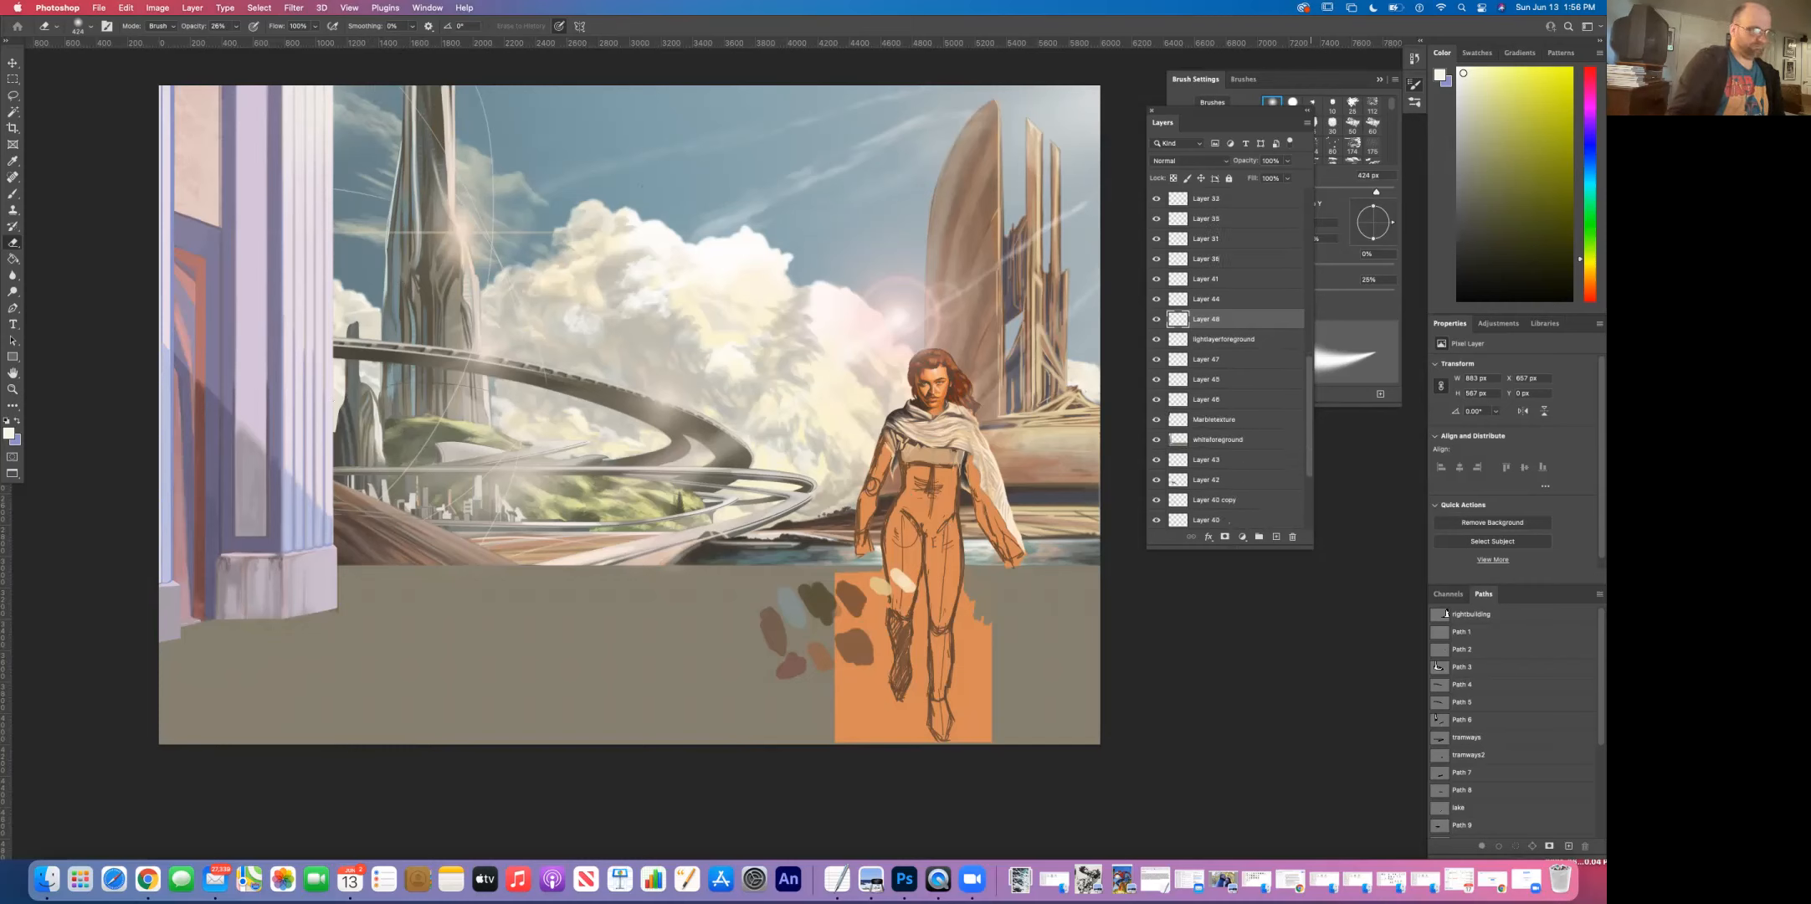
left_click(1218, 419)
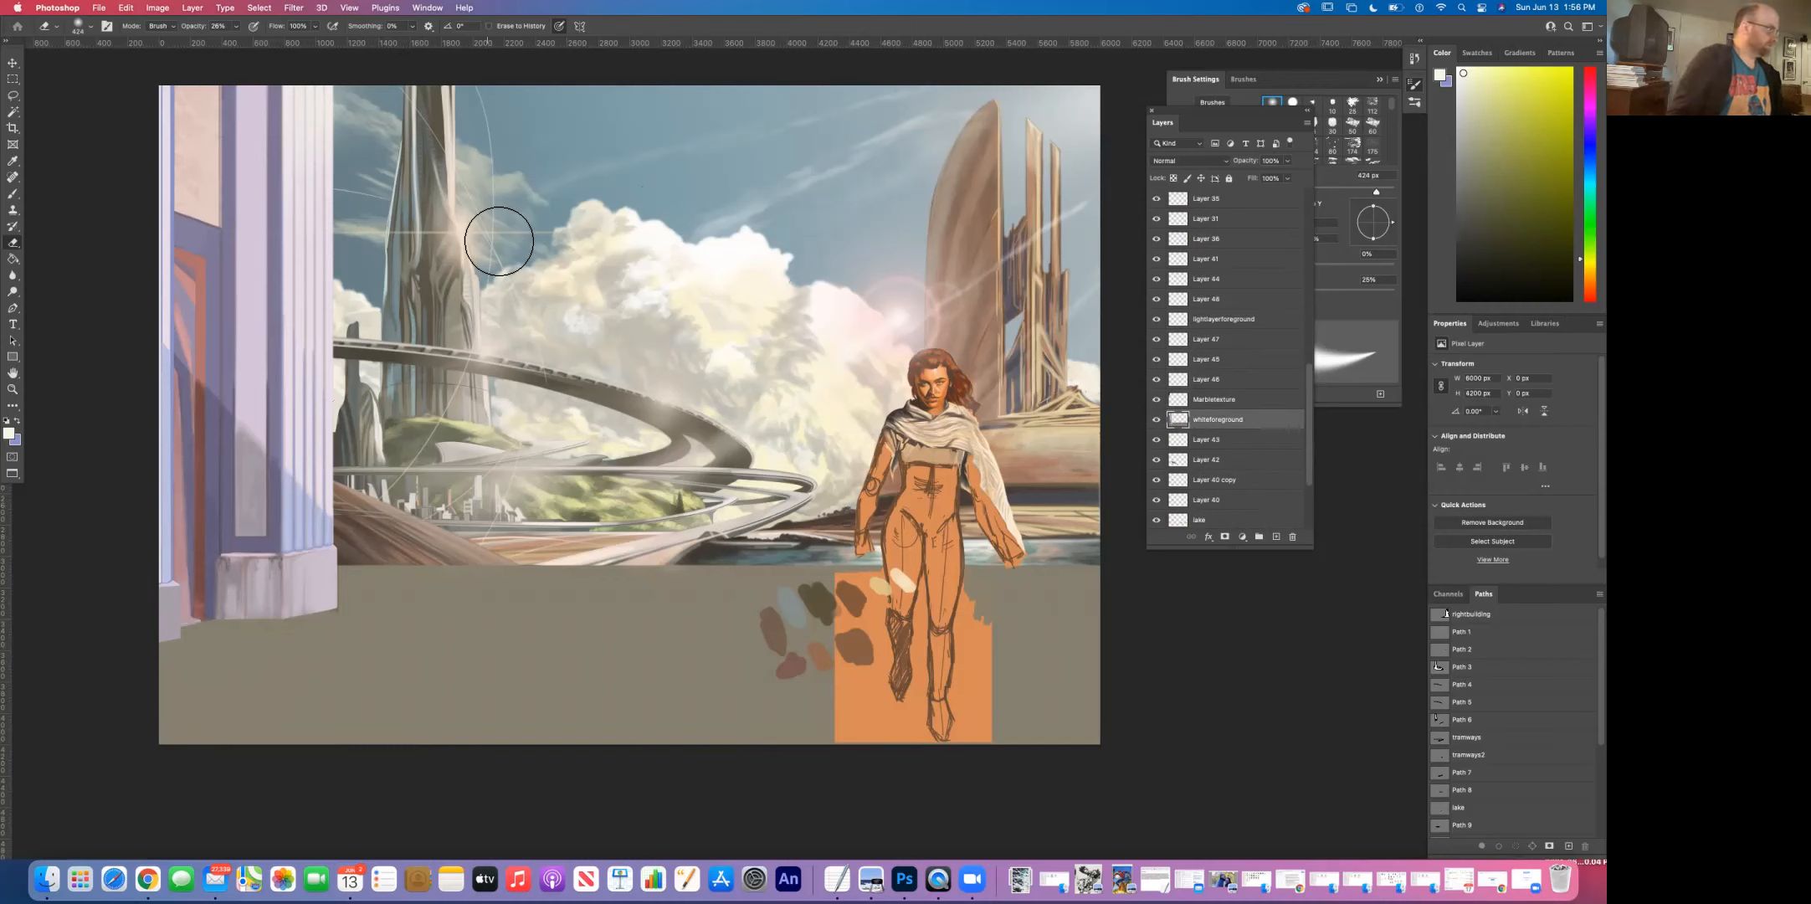
Step: Lasso a narrow strip down the fluted column's lower outer edge and base corner, and compare the whiteforeground layer hidden and shown
left_click(14, 97)
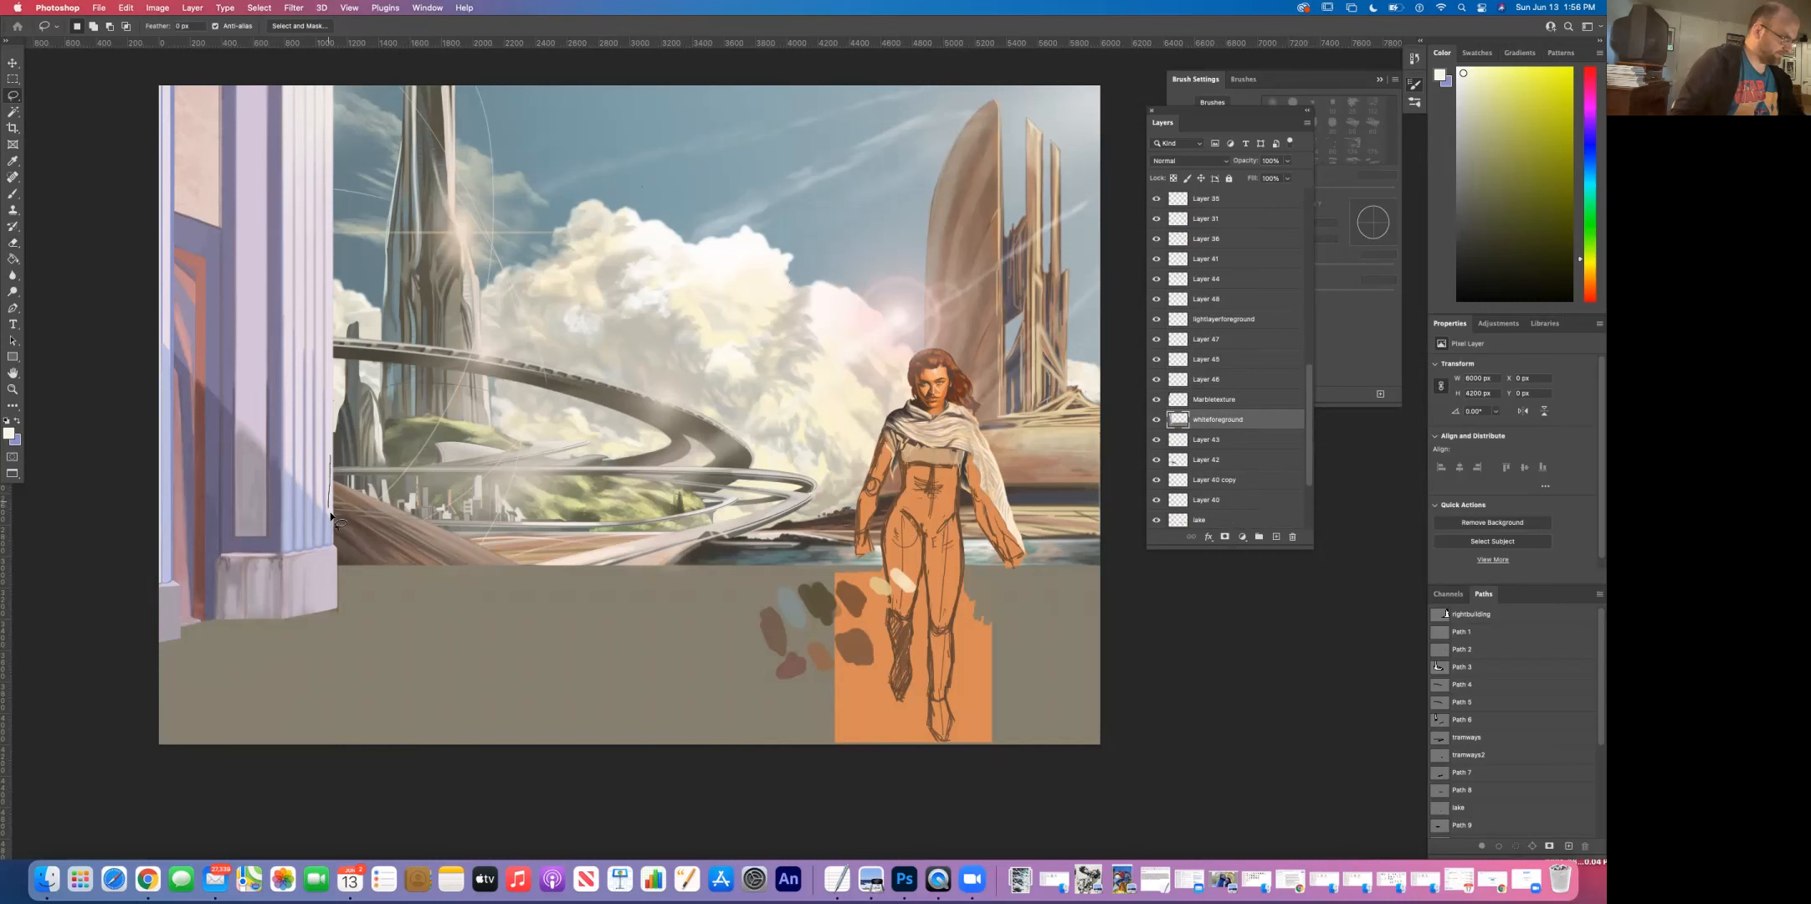
mouse_move(333, 548)
left_mouse_down()
mouse_move(342, 615)
mouse_move(345, 570)
left_mouse_up()
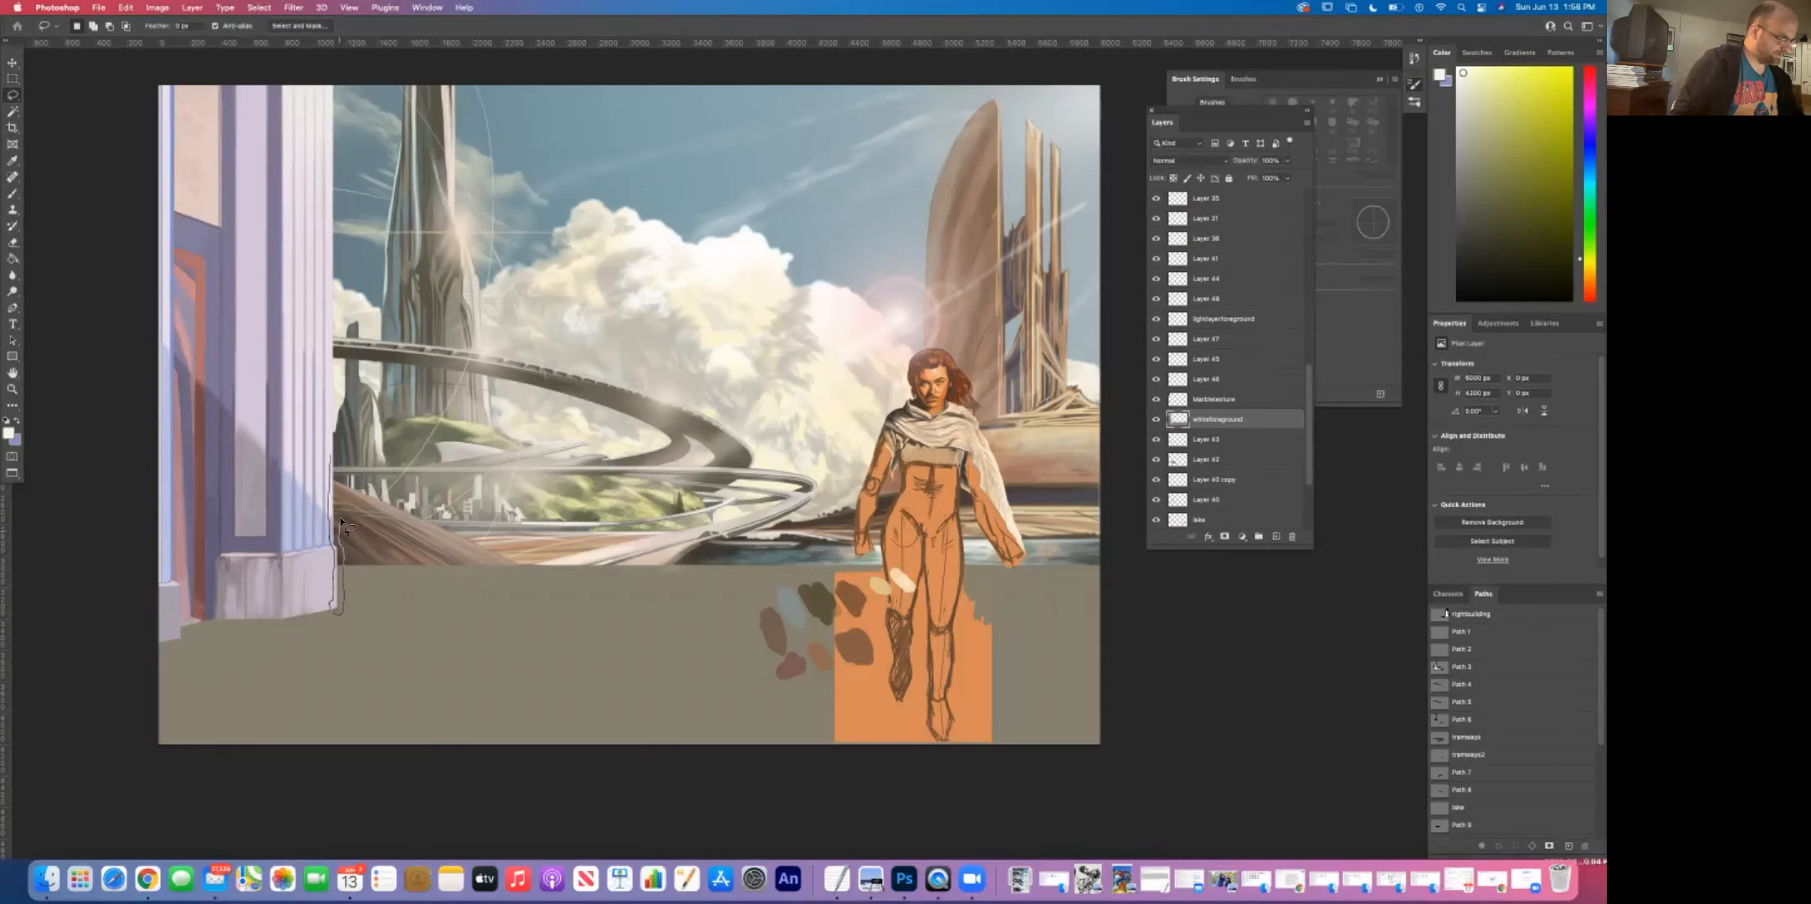
left_click_drag(336, 441, 335, 442)
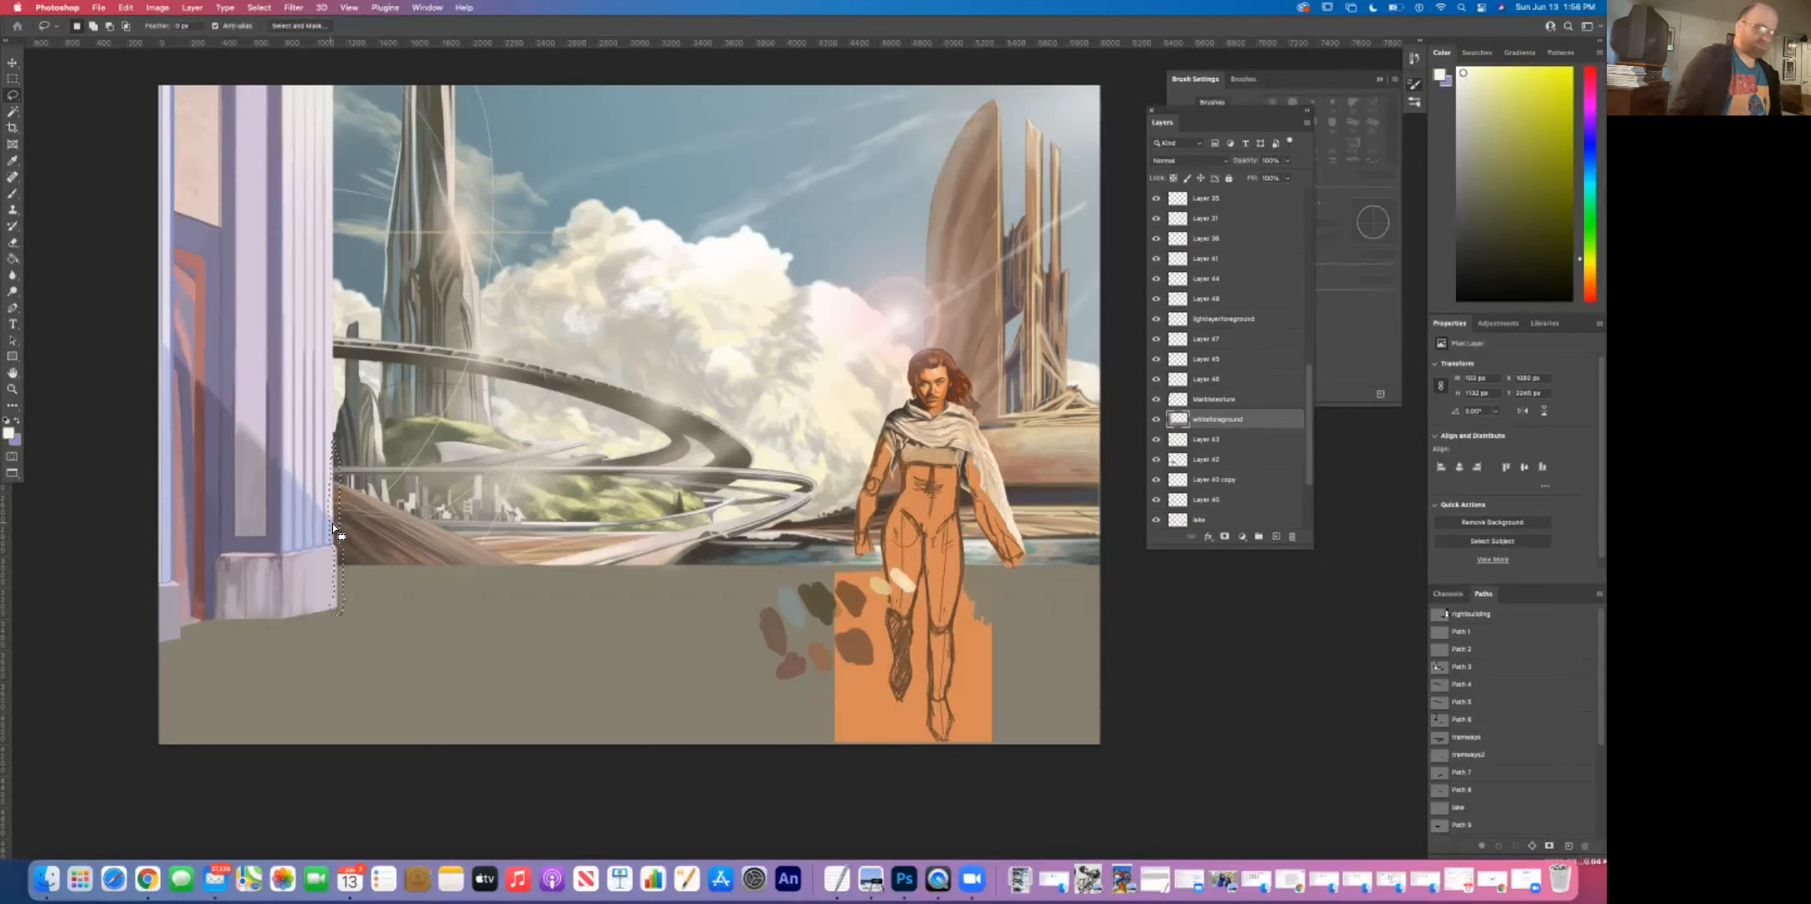
left_click_drag(347, 602, 311, 610)
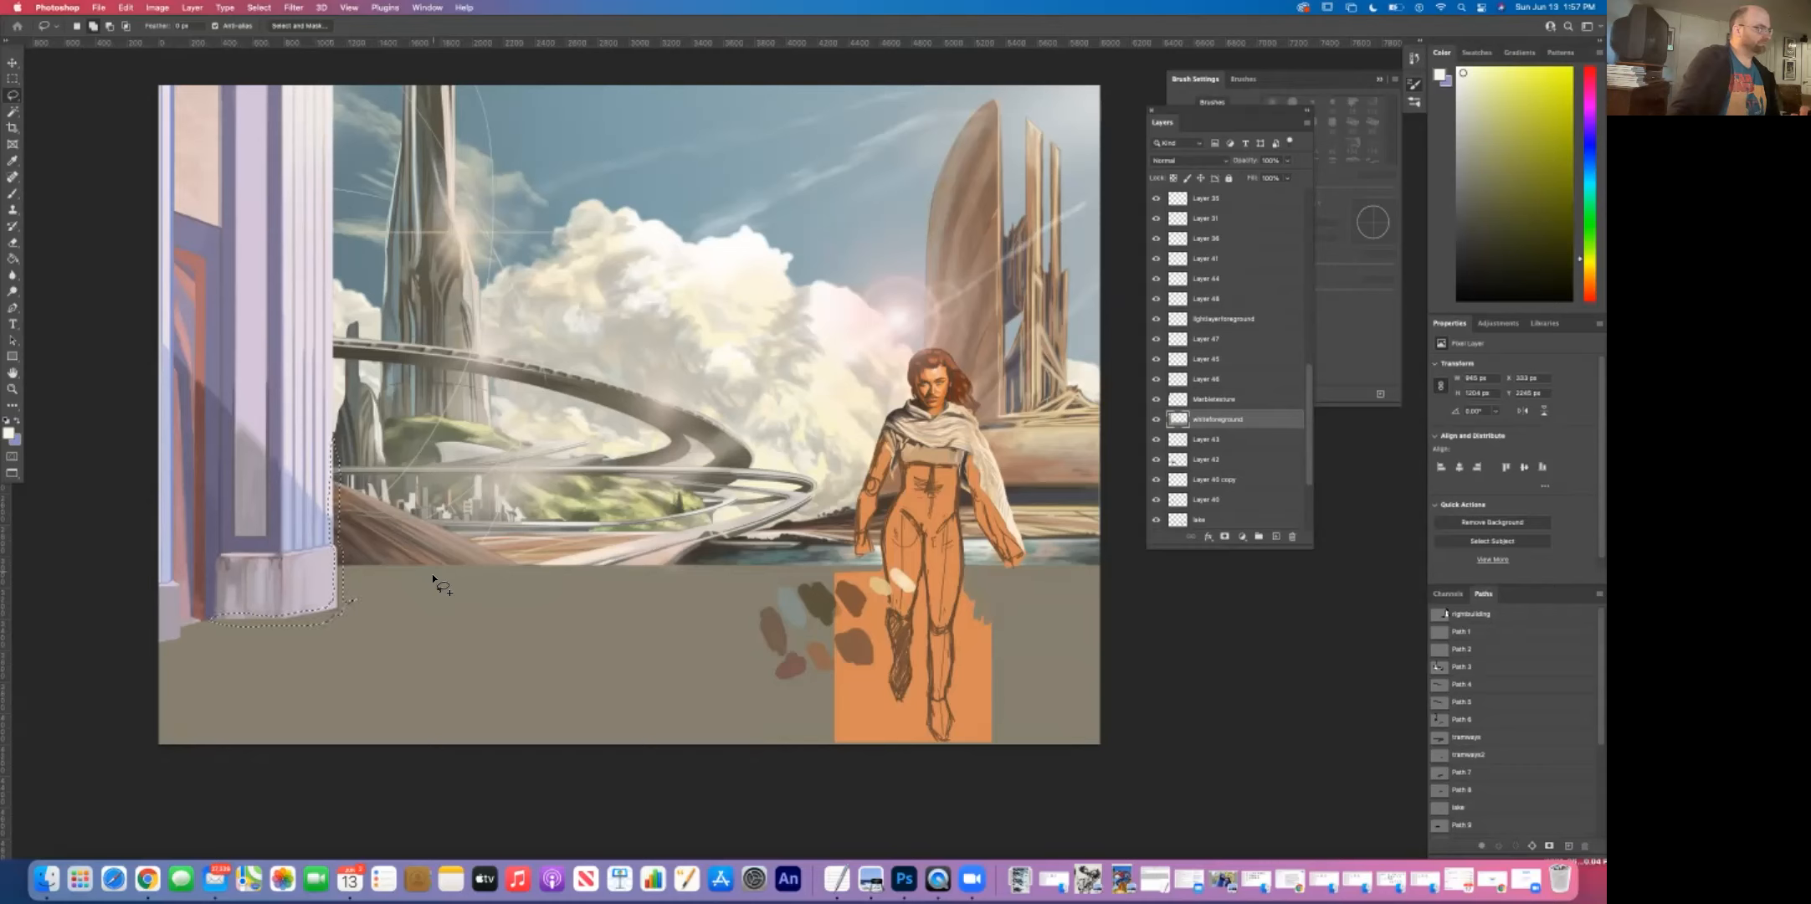
key("super+z")
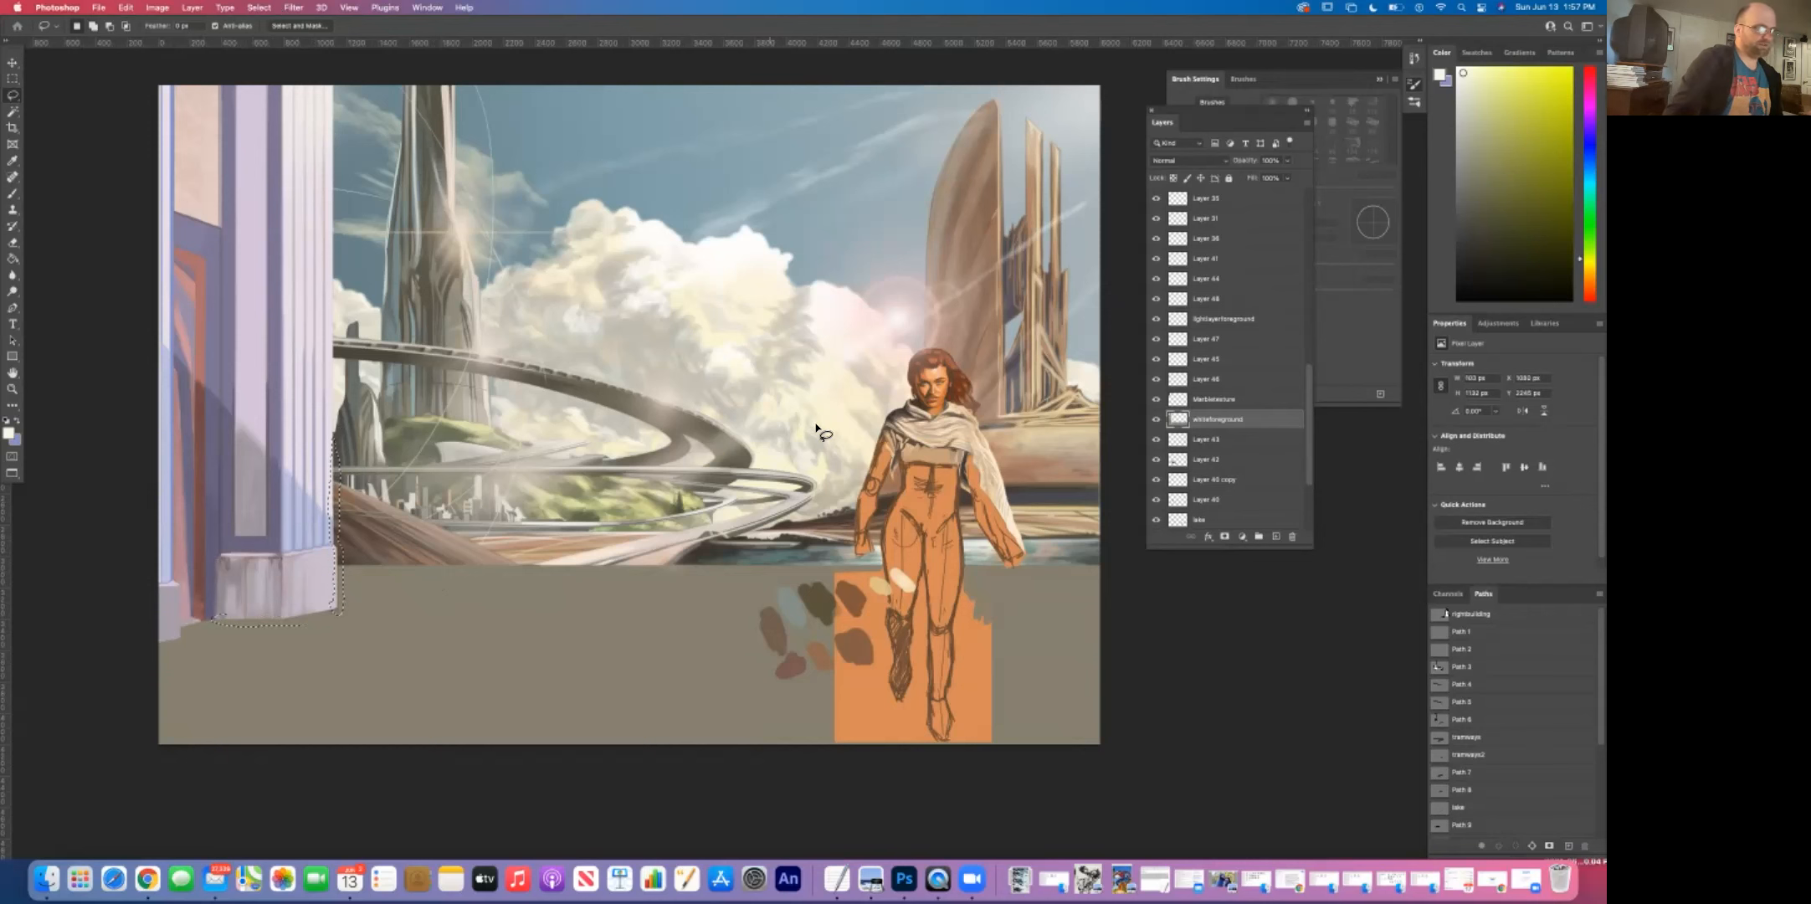
left_click(1157, 419)
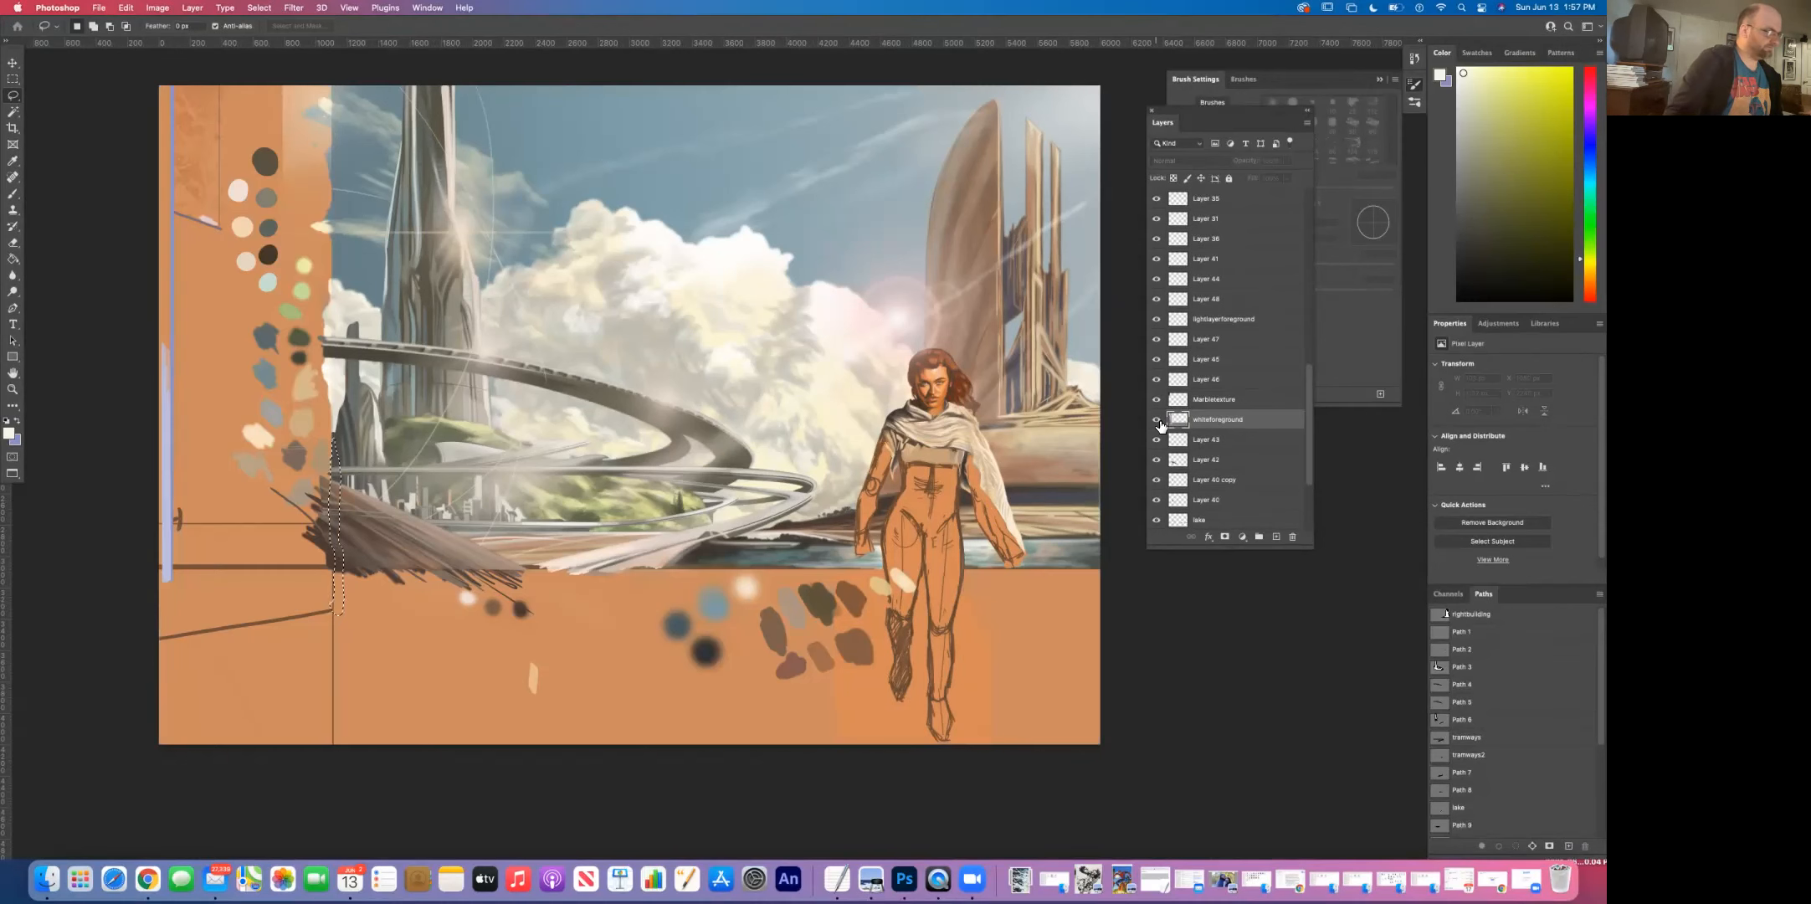
left_click(1158, 421)
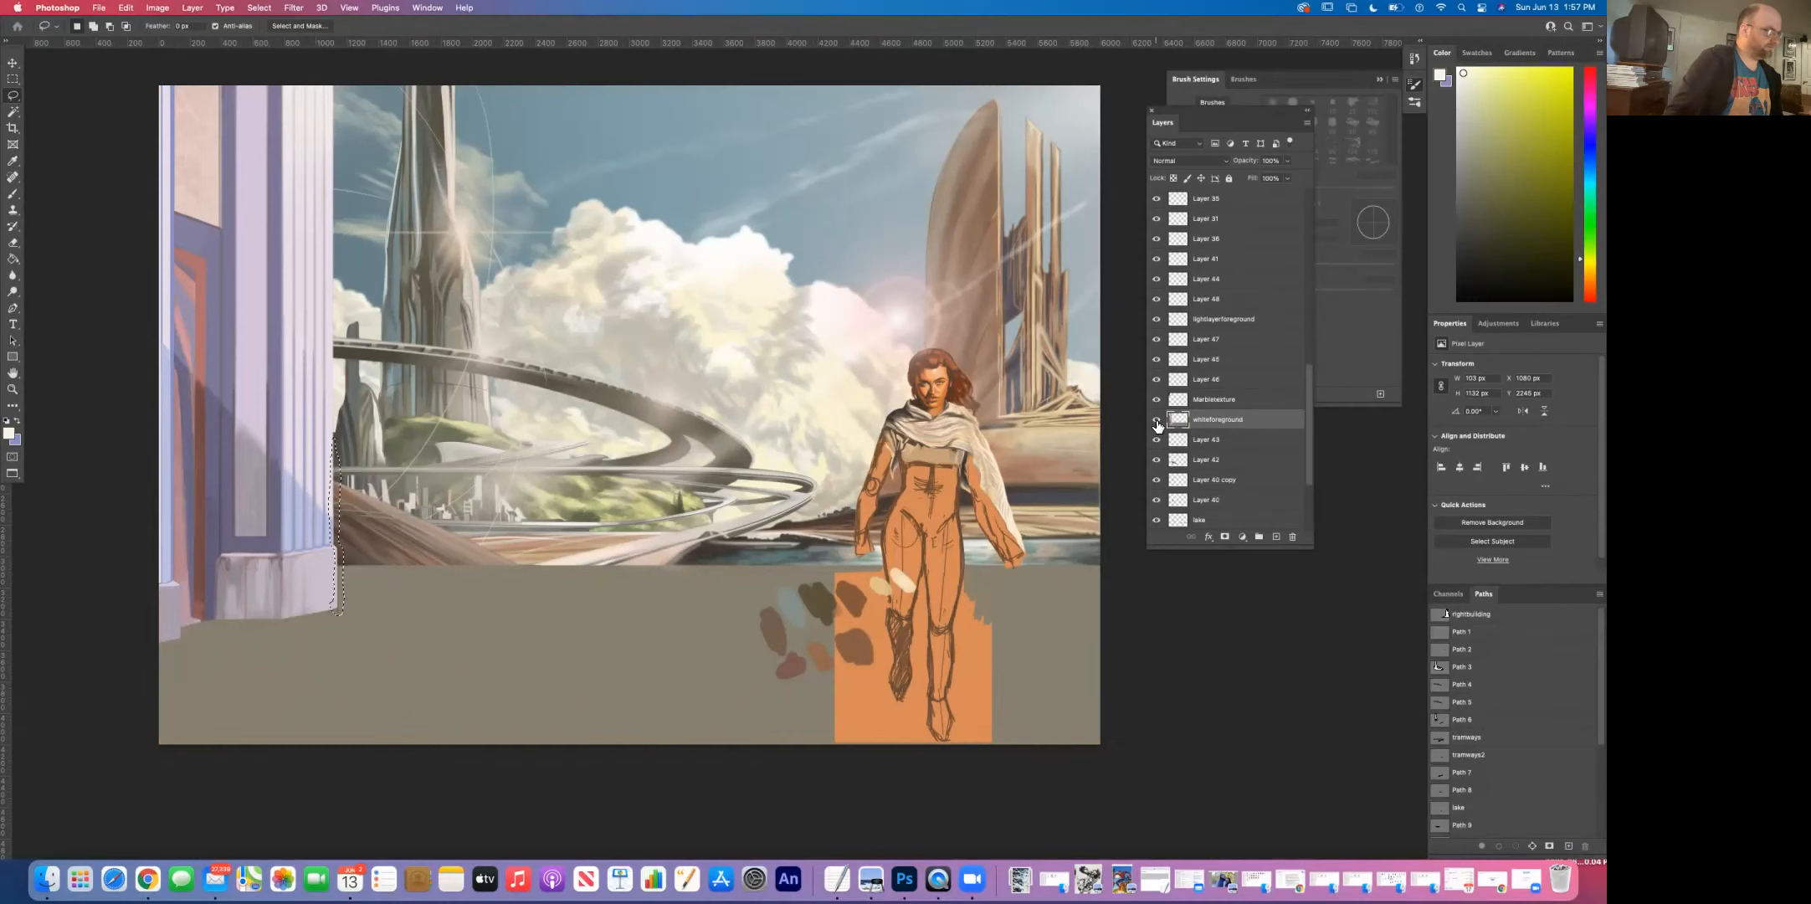
Step: Soften the selected column edge on the whiteforeground layer with a 4 px Field Blur, and clear the selection
left_click(292, 8)
mouse_move(322, 8)
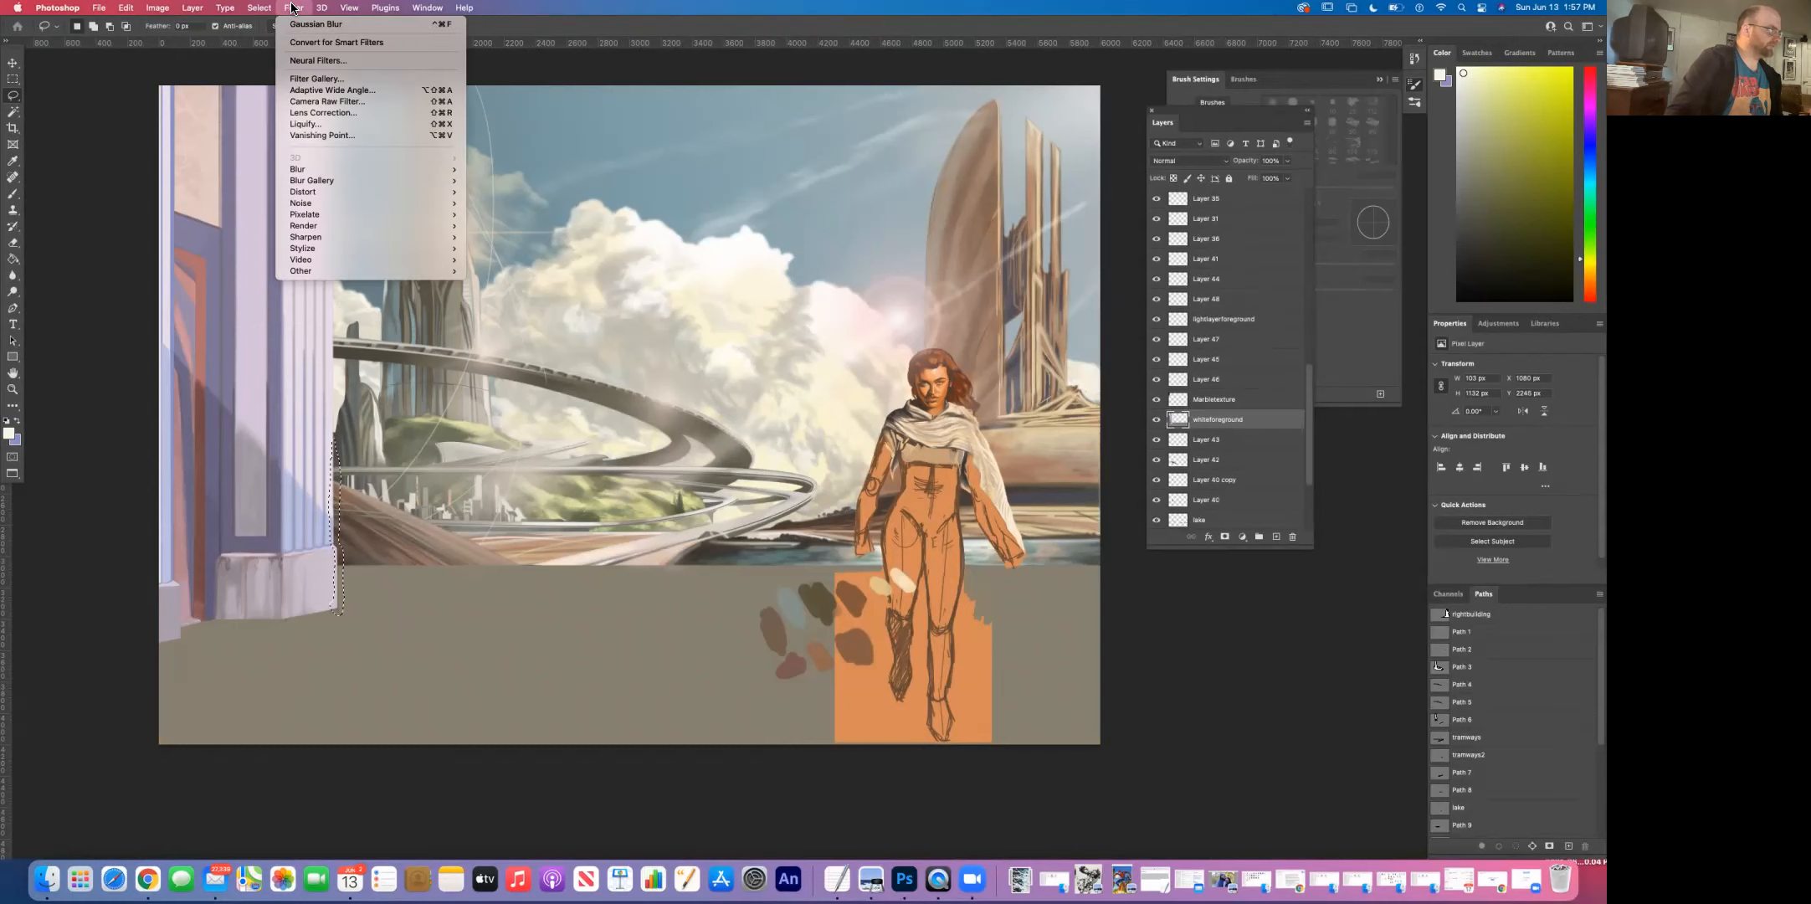
mouse_move(377, 169)
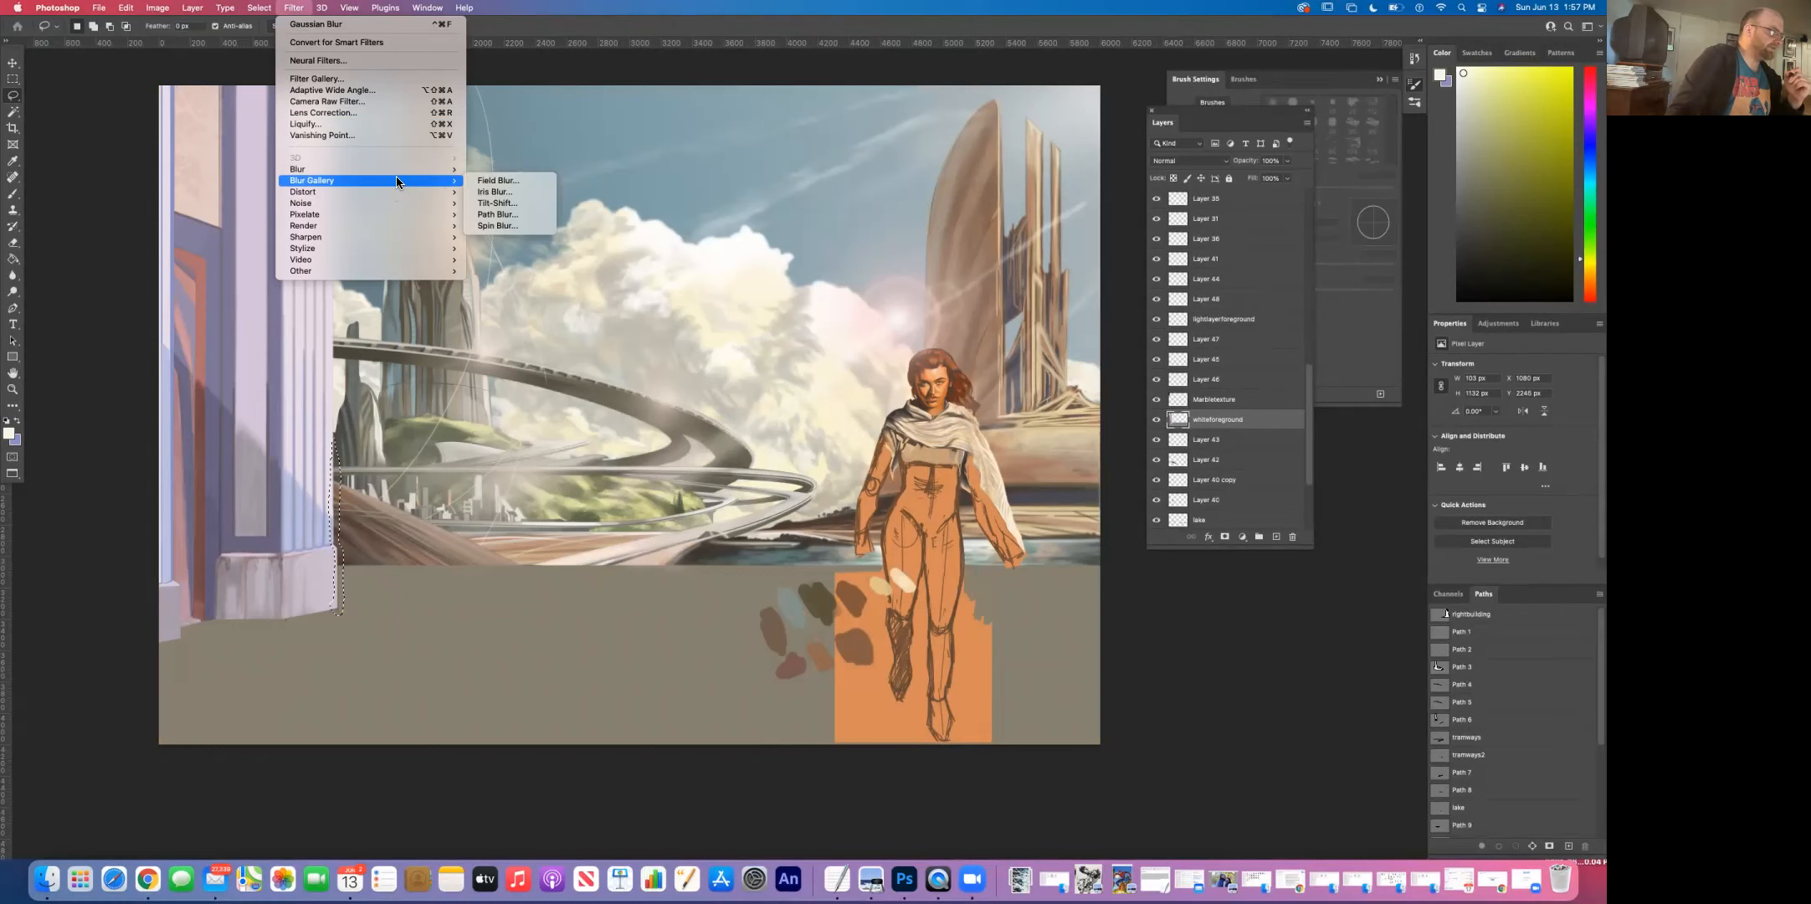
left_click(514, 182)
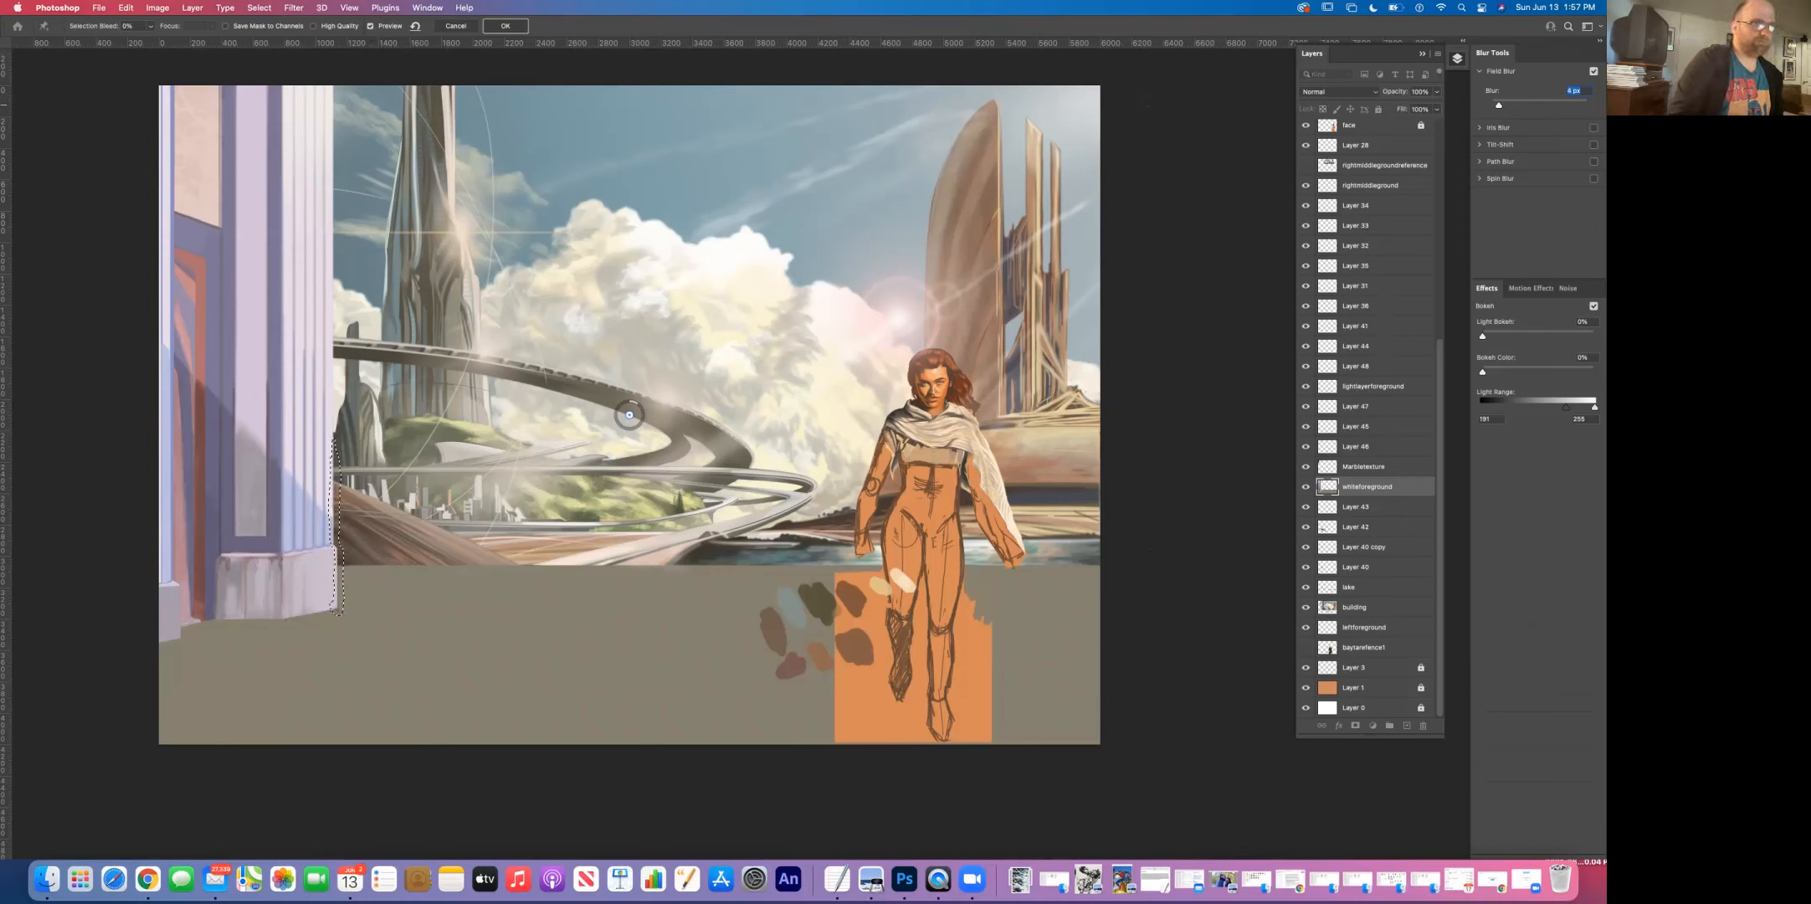
key("Up")
key("Up")
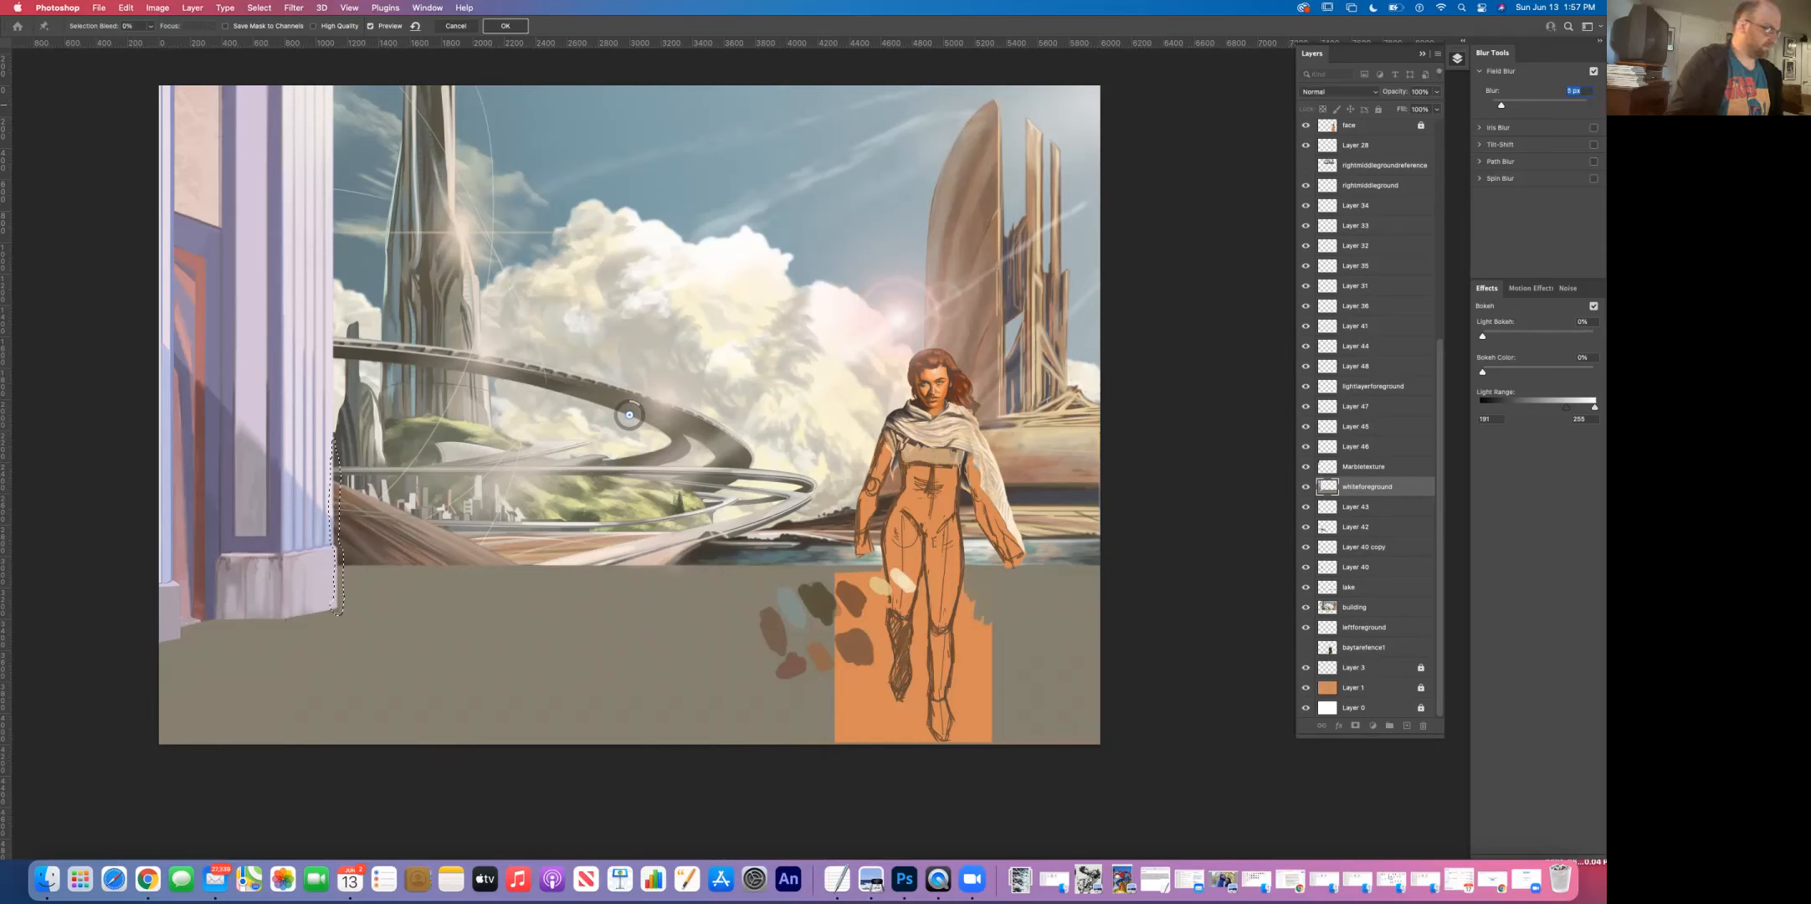
key("Up")
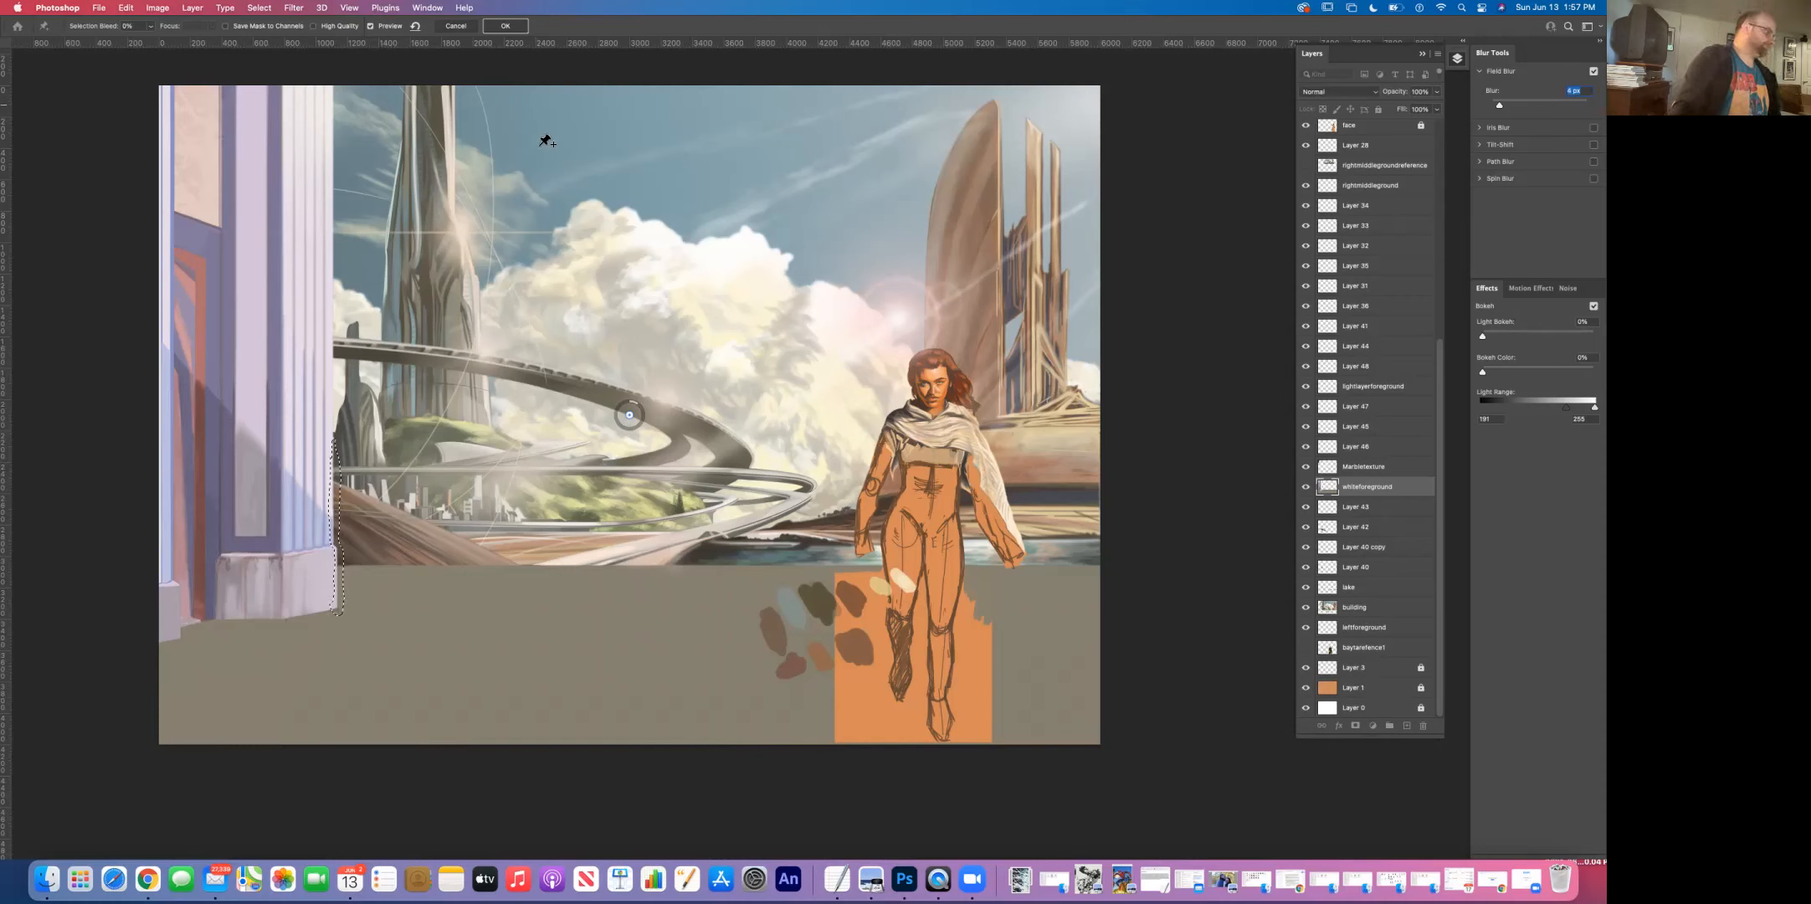
left_click(512, 26)
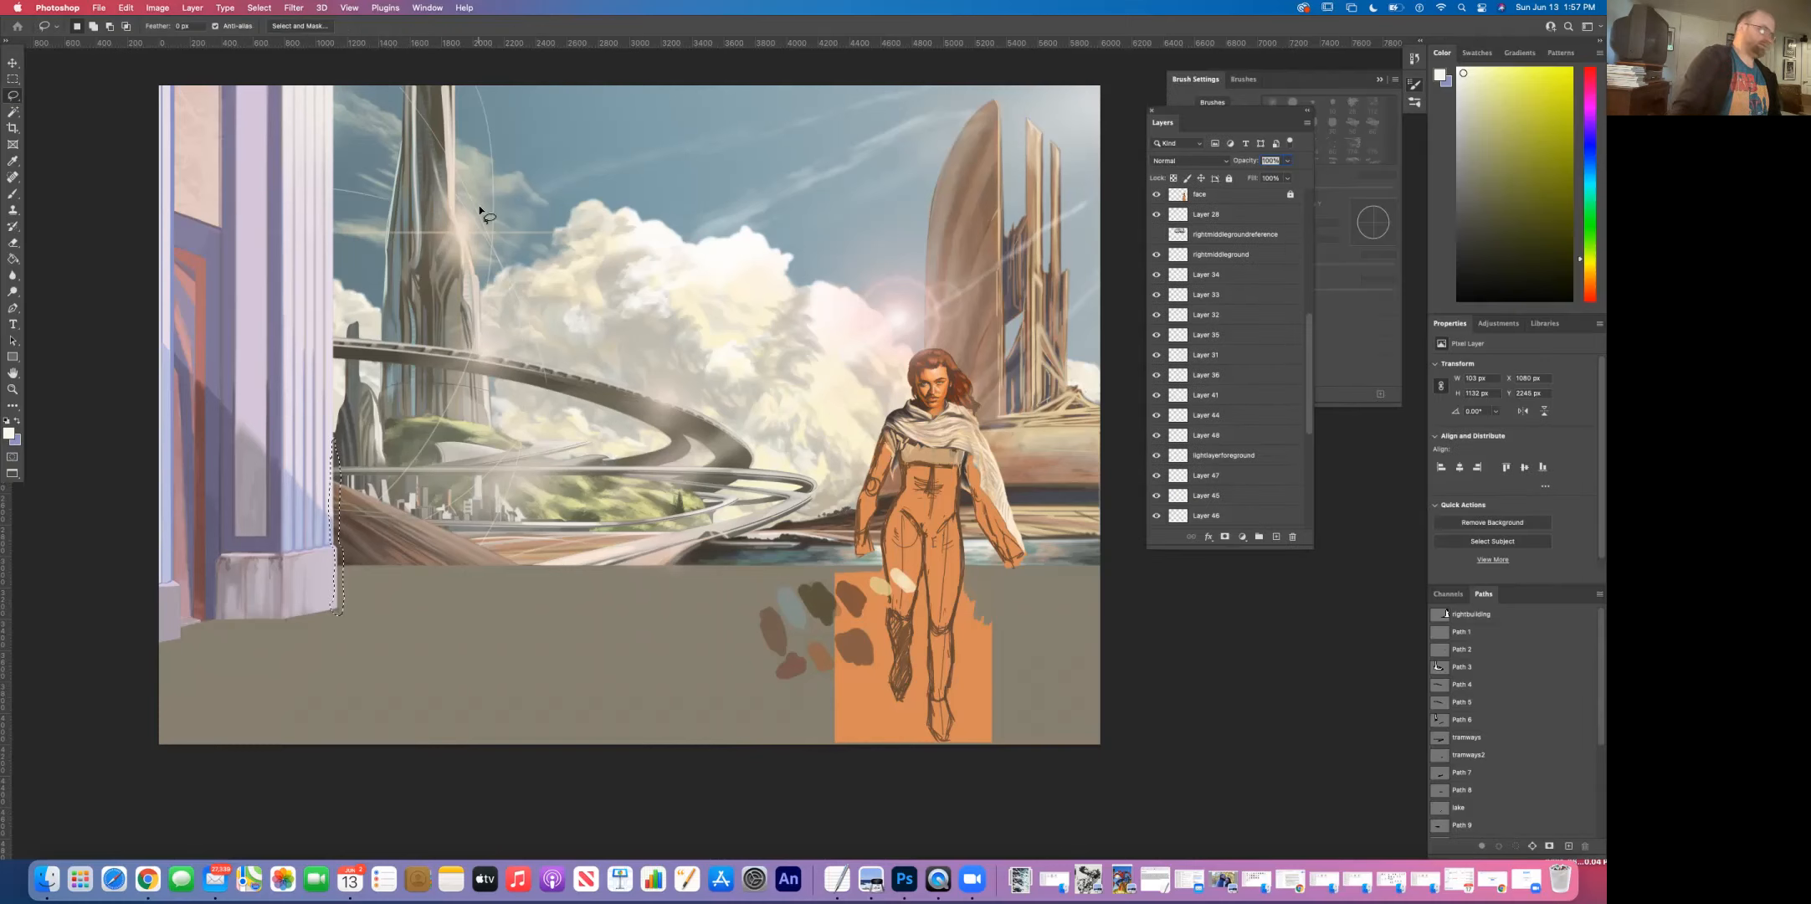
key("super+d")
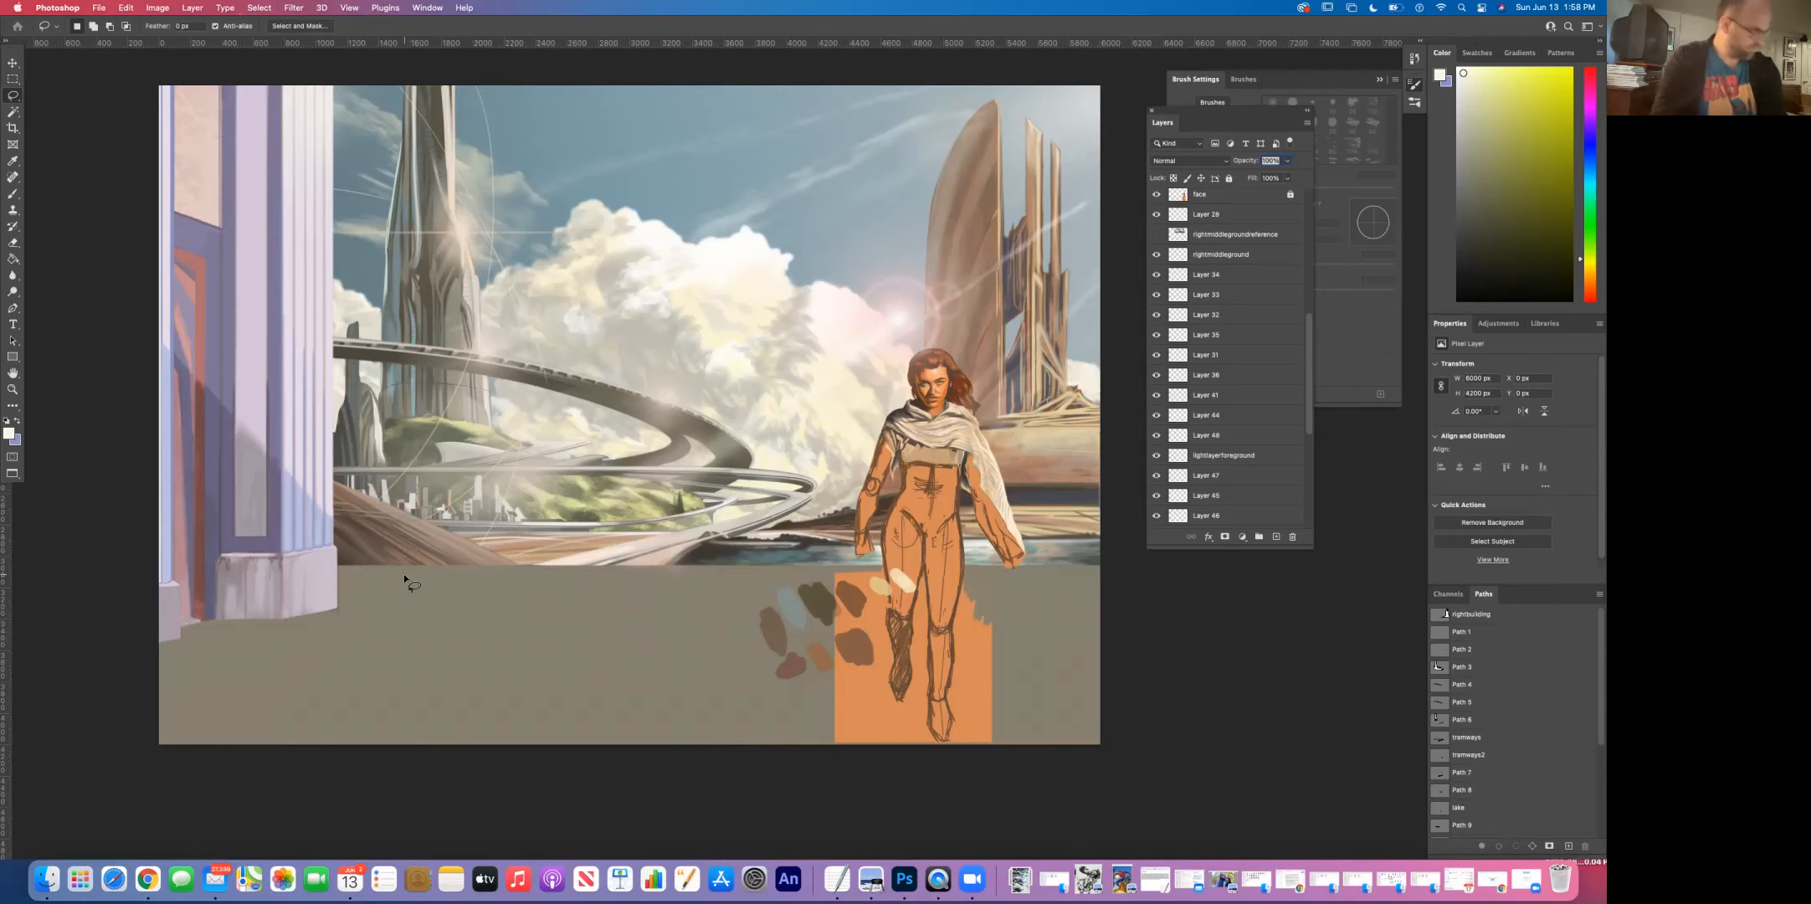
Step: Cover the dark speck at the column base's outer corner using a sampled grey-brown and a smaller, more opaque brush
left_click(348, 586, "super")
left_click_drag(322, 586, 504, 633)
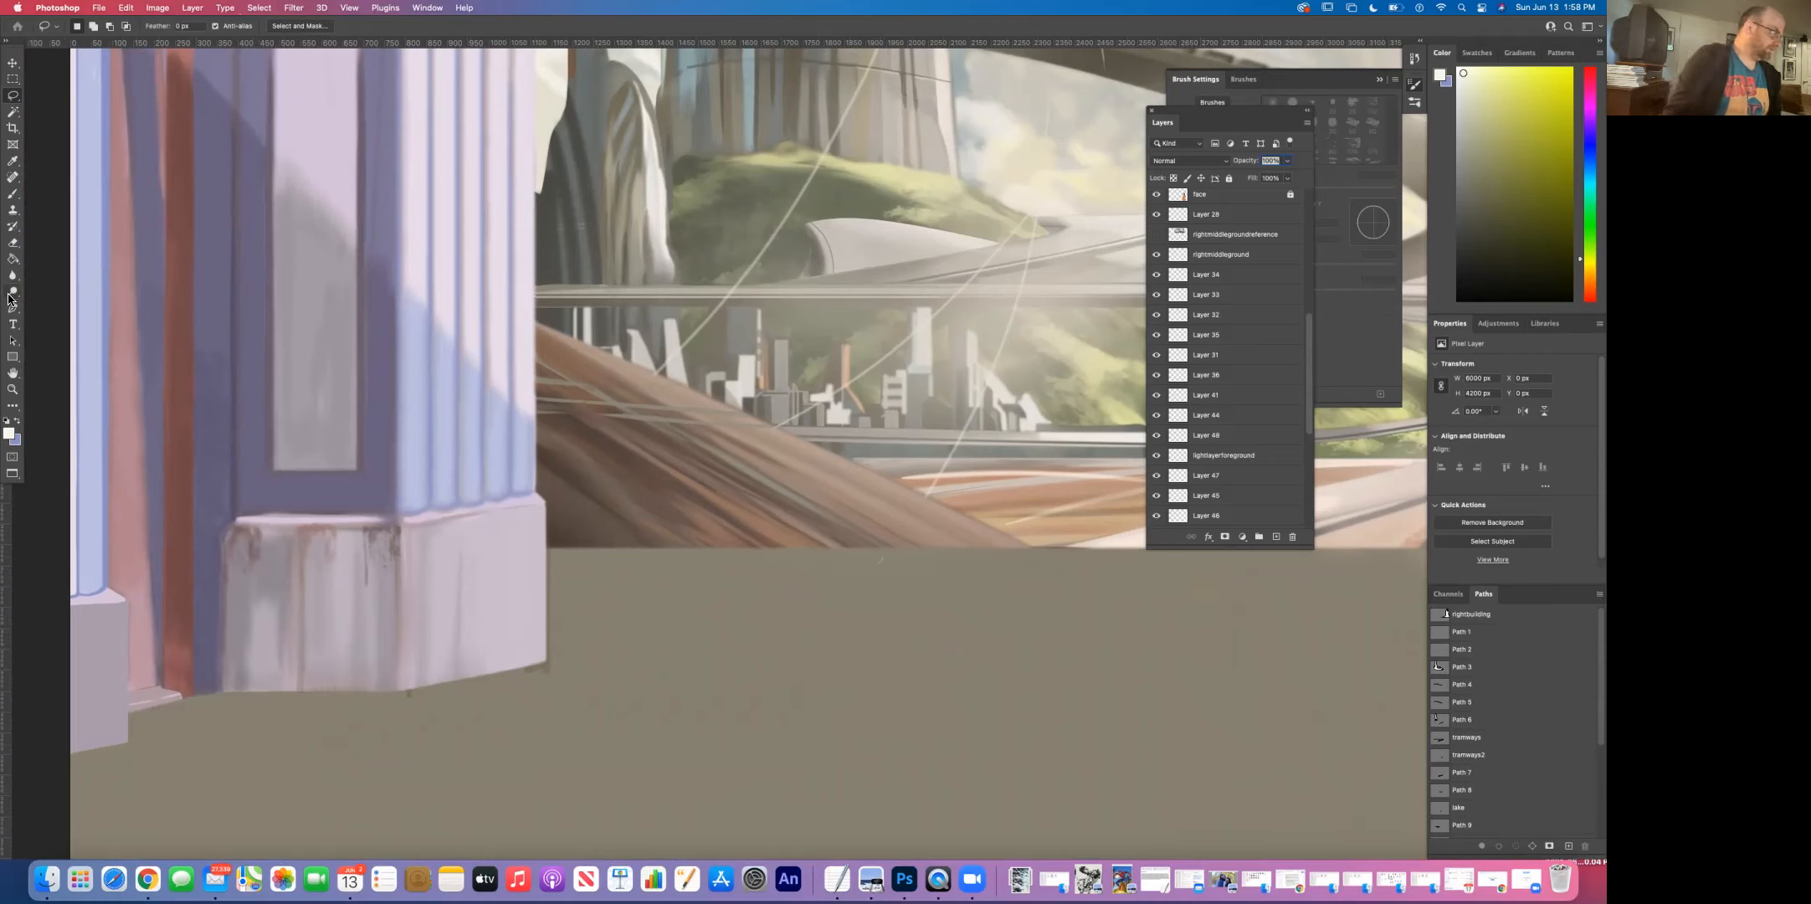
left_click(13, 242)
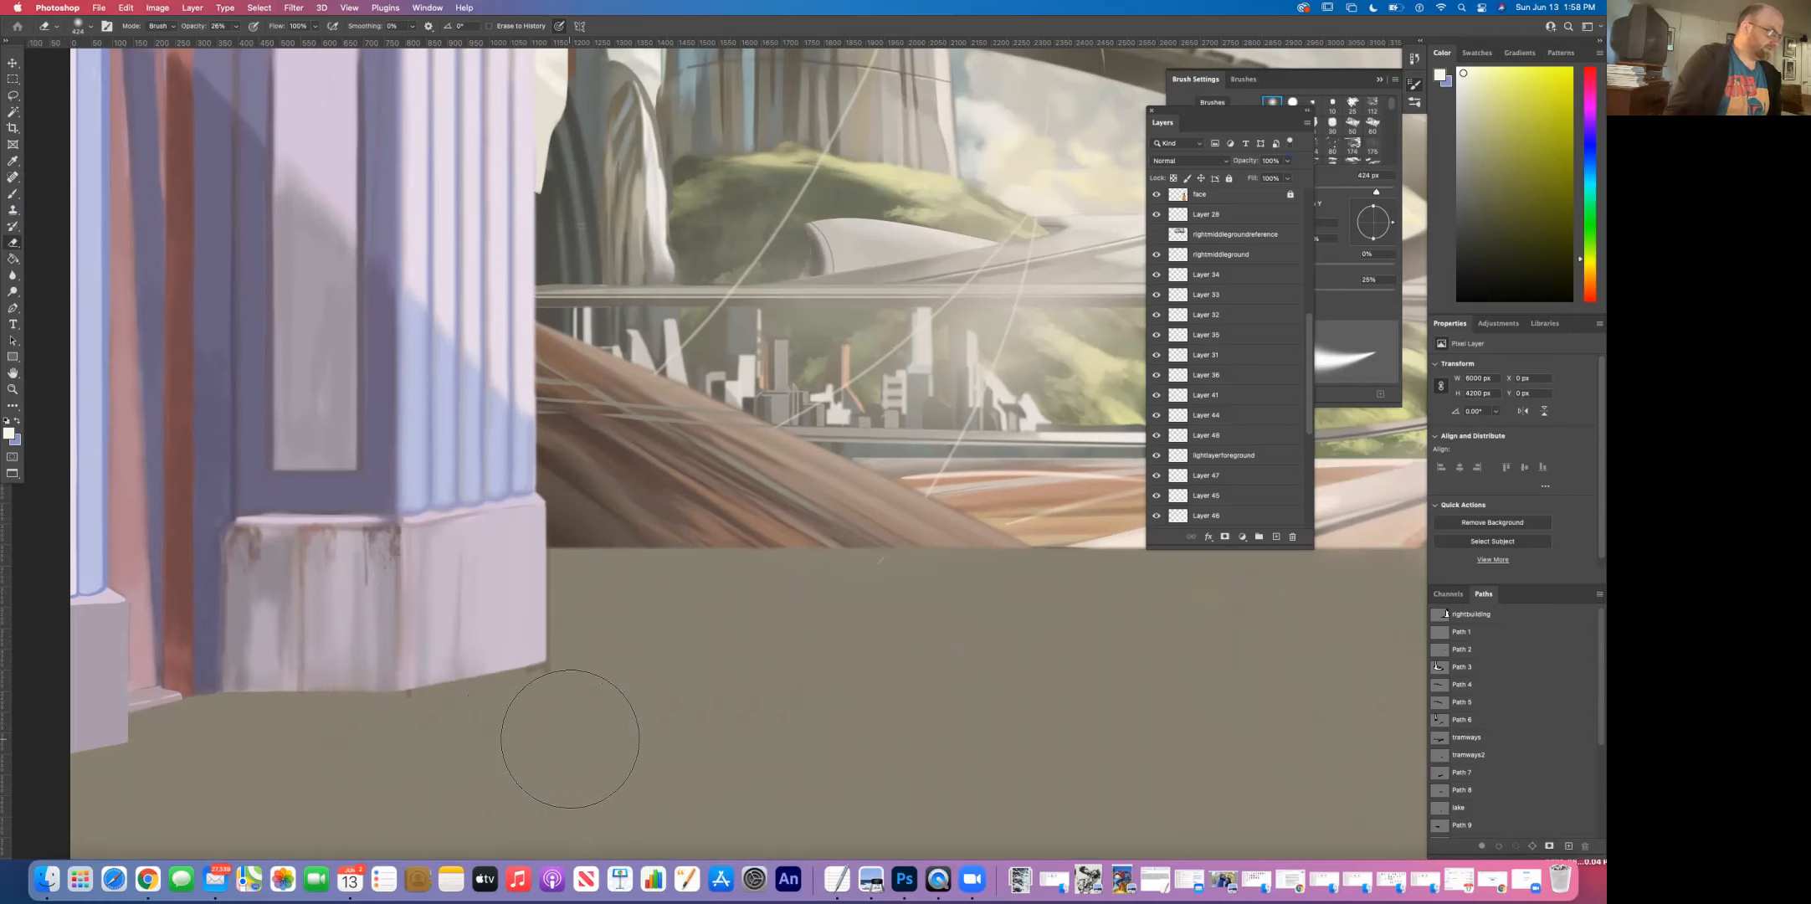
left_click(17, 164)
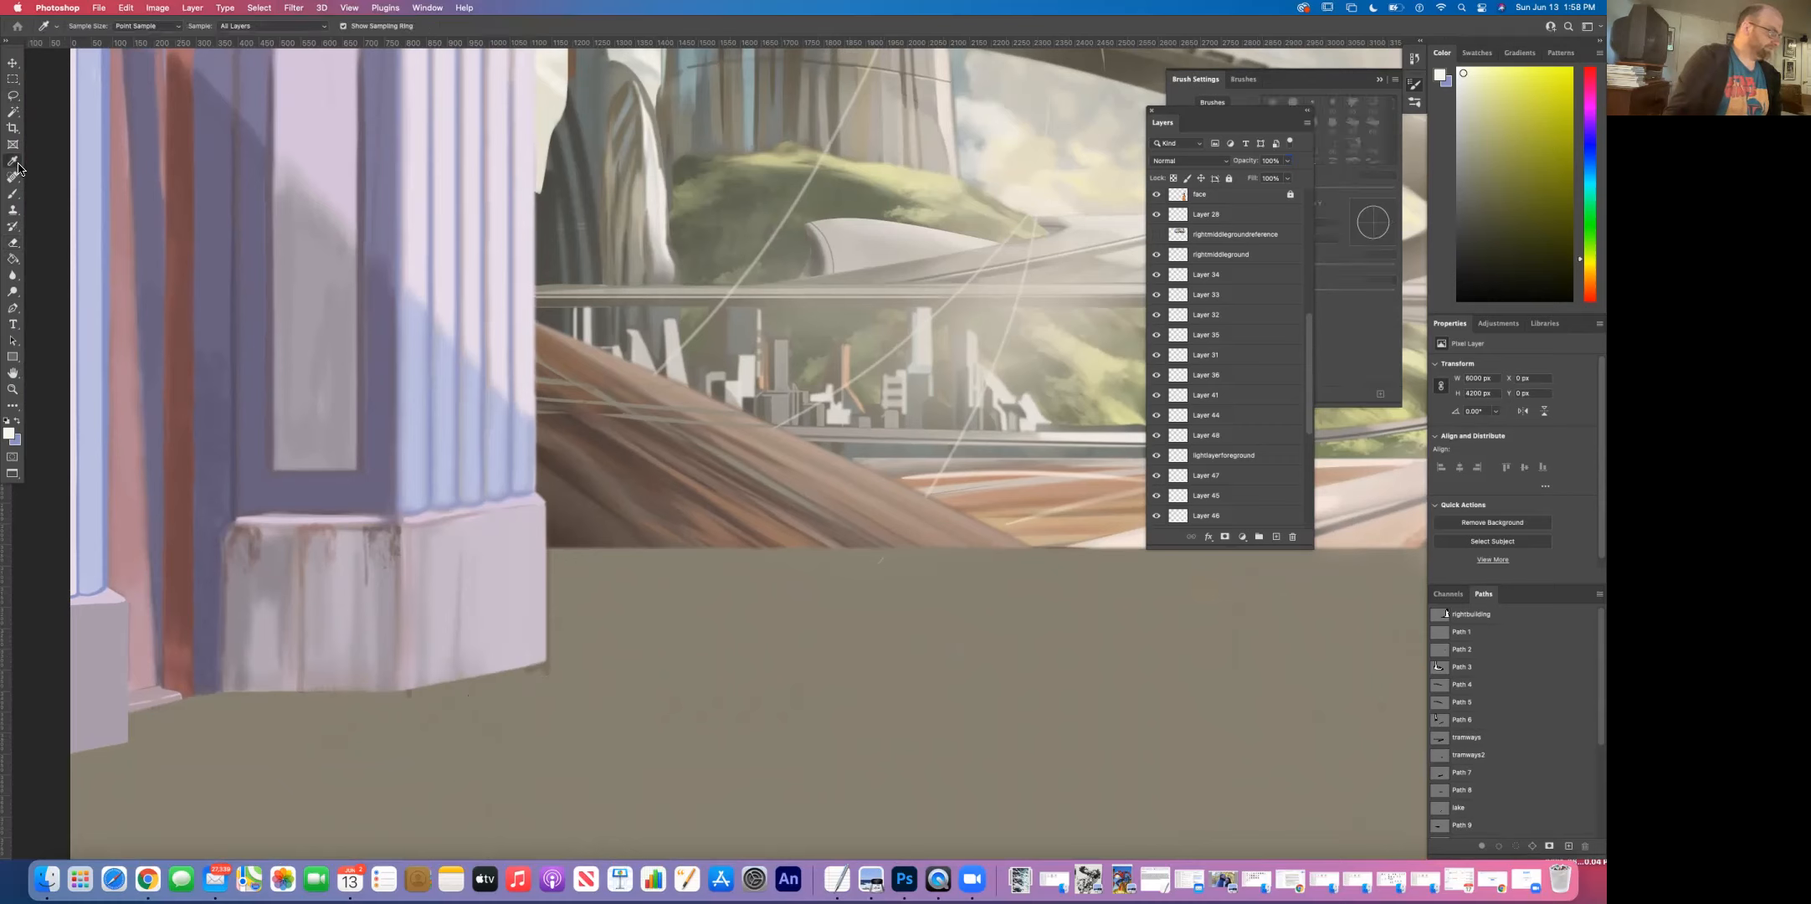
left_click(754, 439)
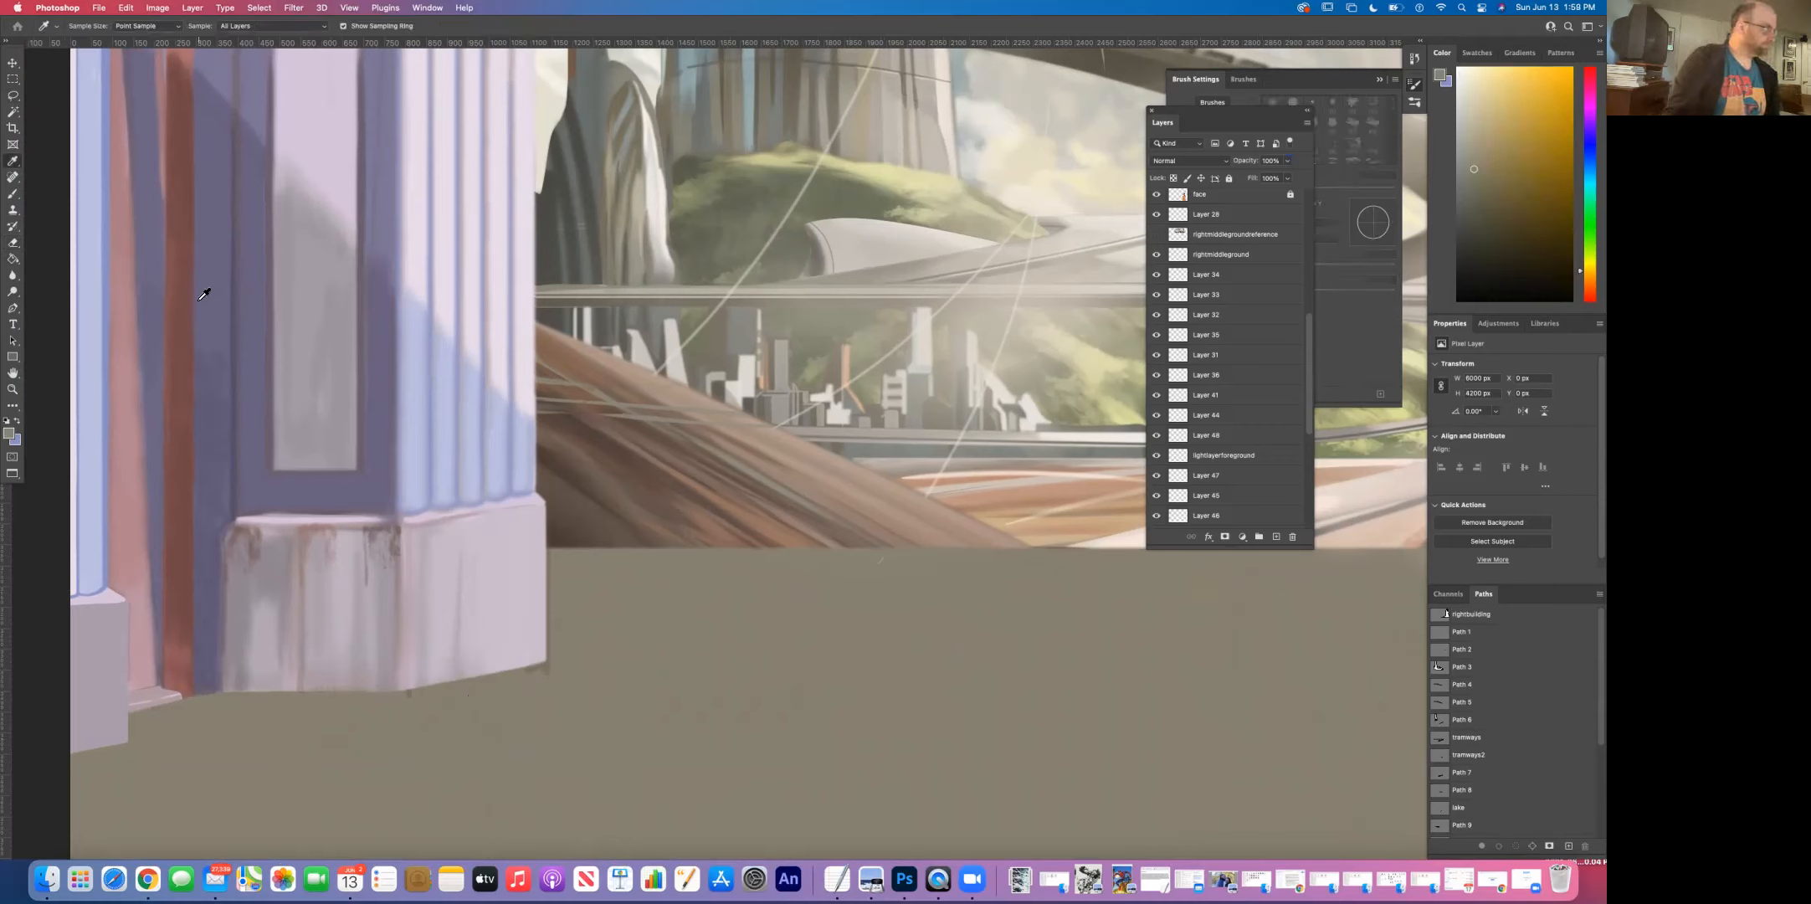
left_click(13, 193)
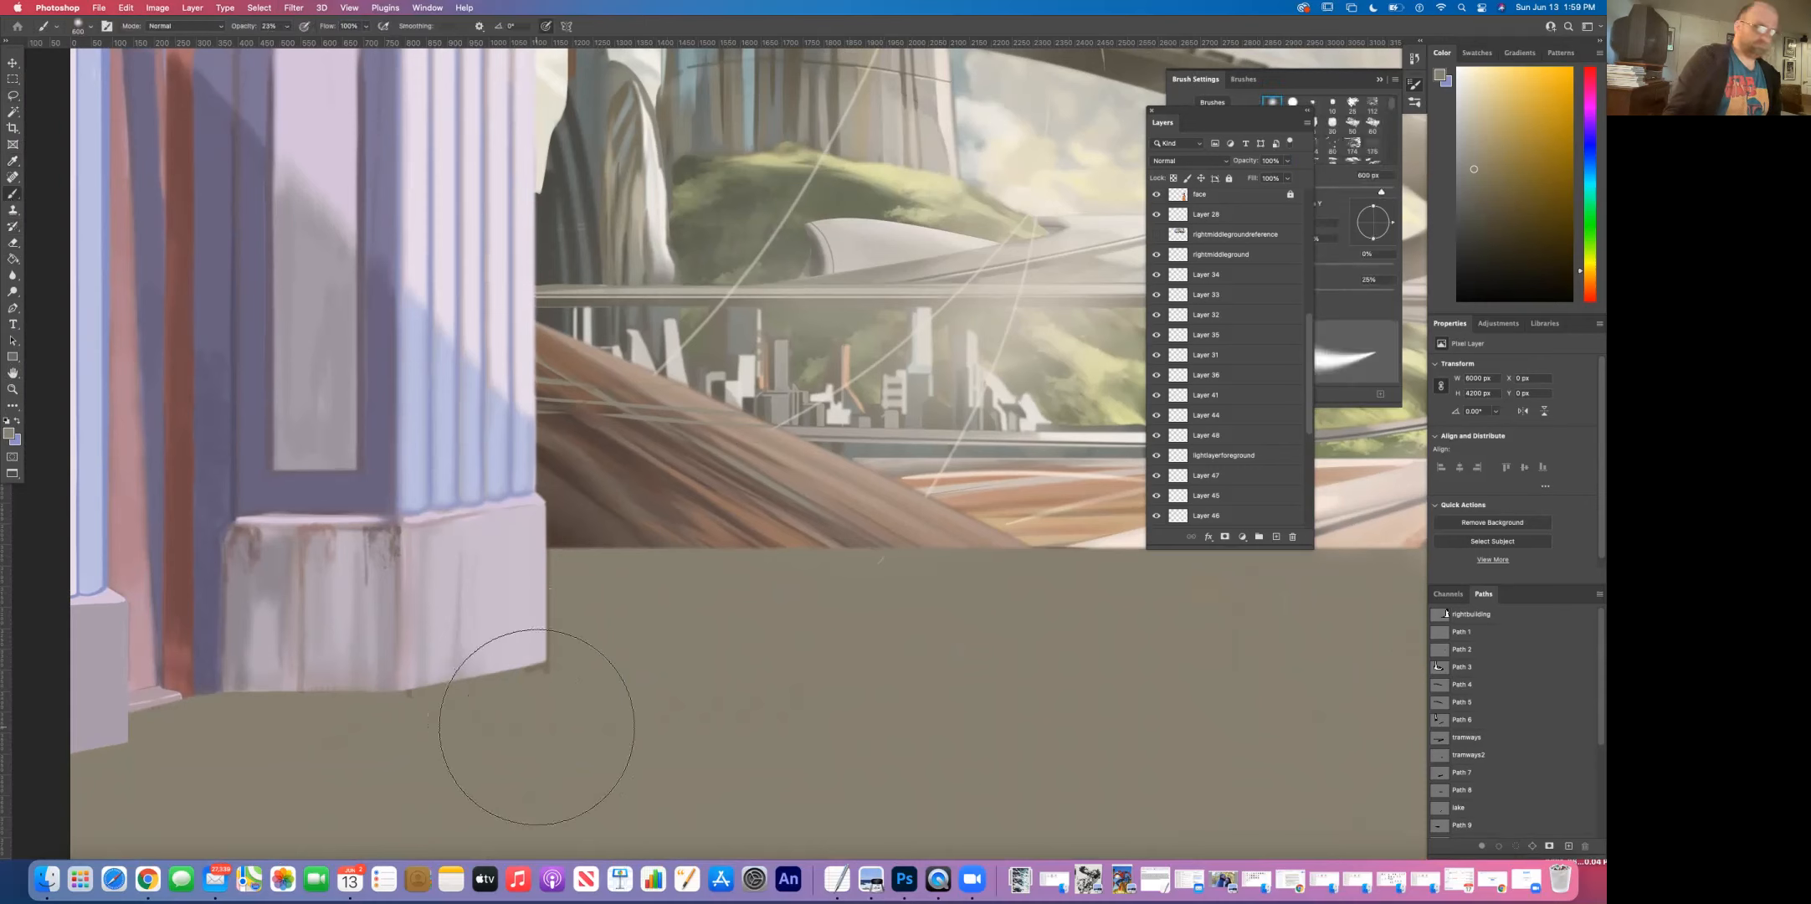
key("bracketleft")
key("bracketleft")
key("bracketleft")
key("bracketleft")
key("bracketleft")
key("bracketleft")
key("bracketleft")
key("bracketleft")
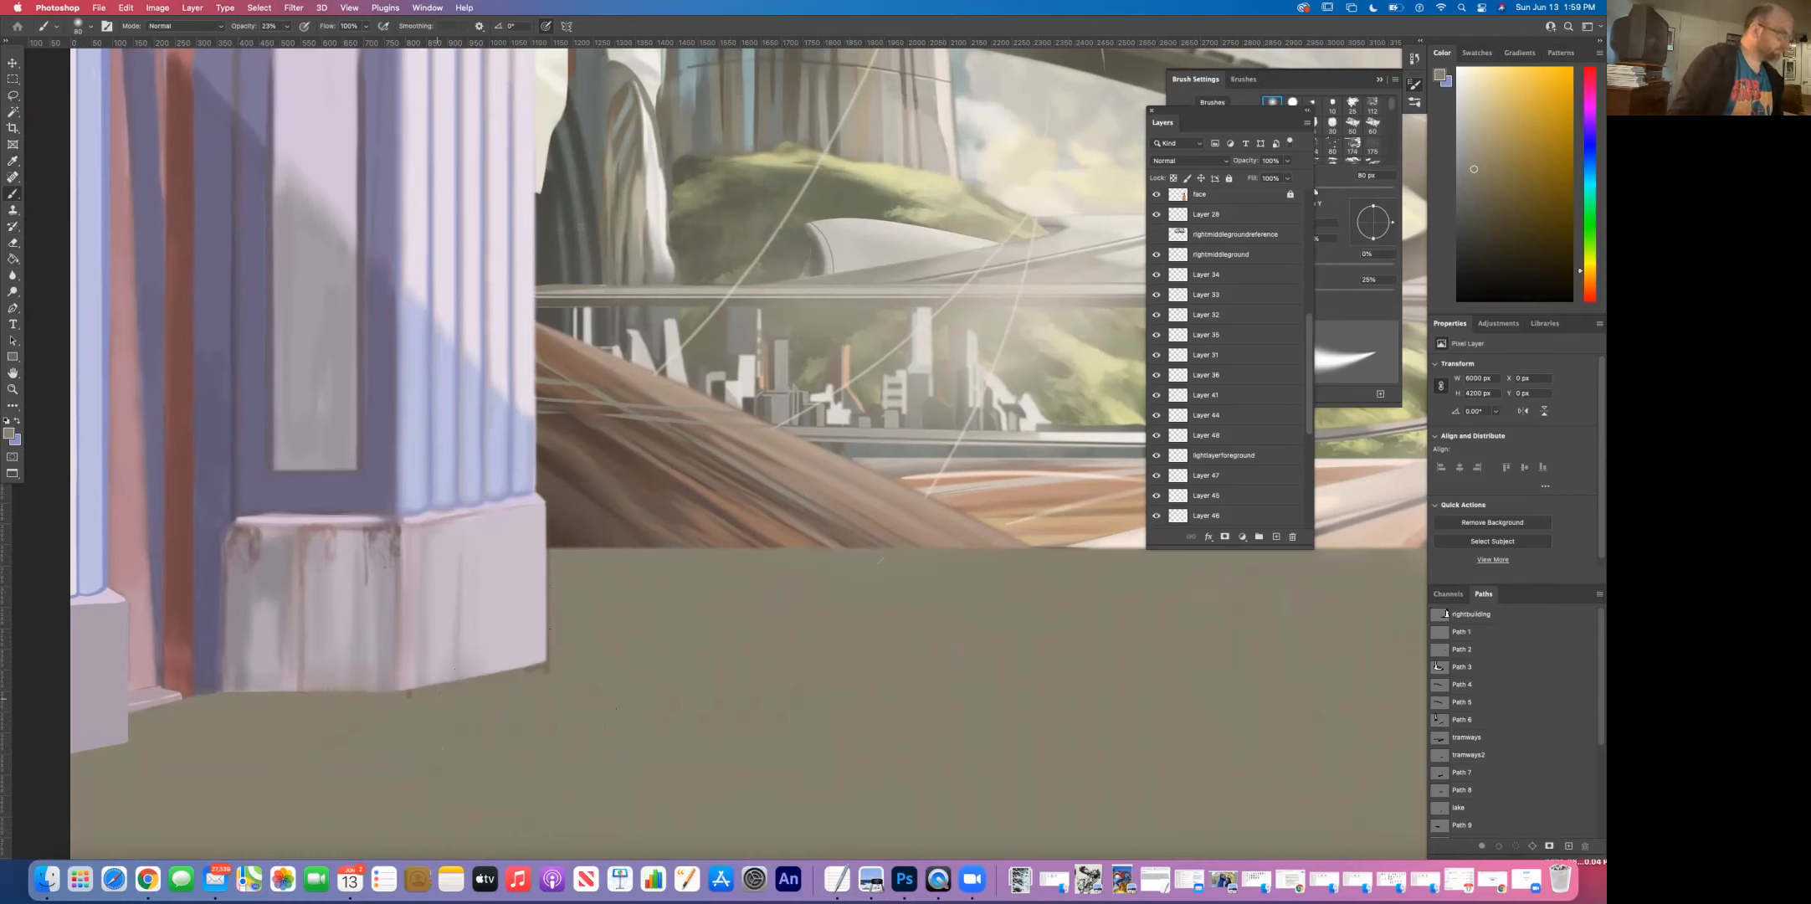
left_click(287, 26)
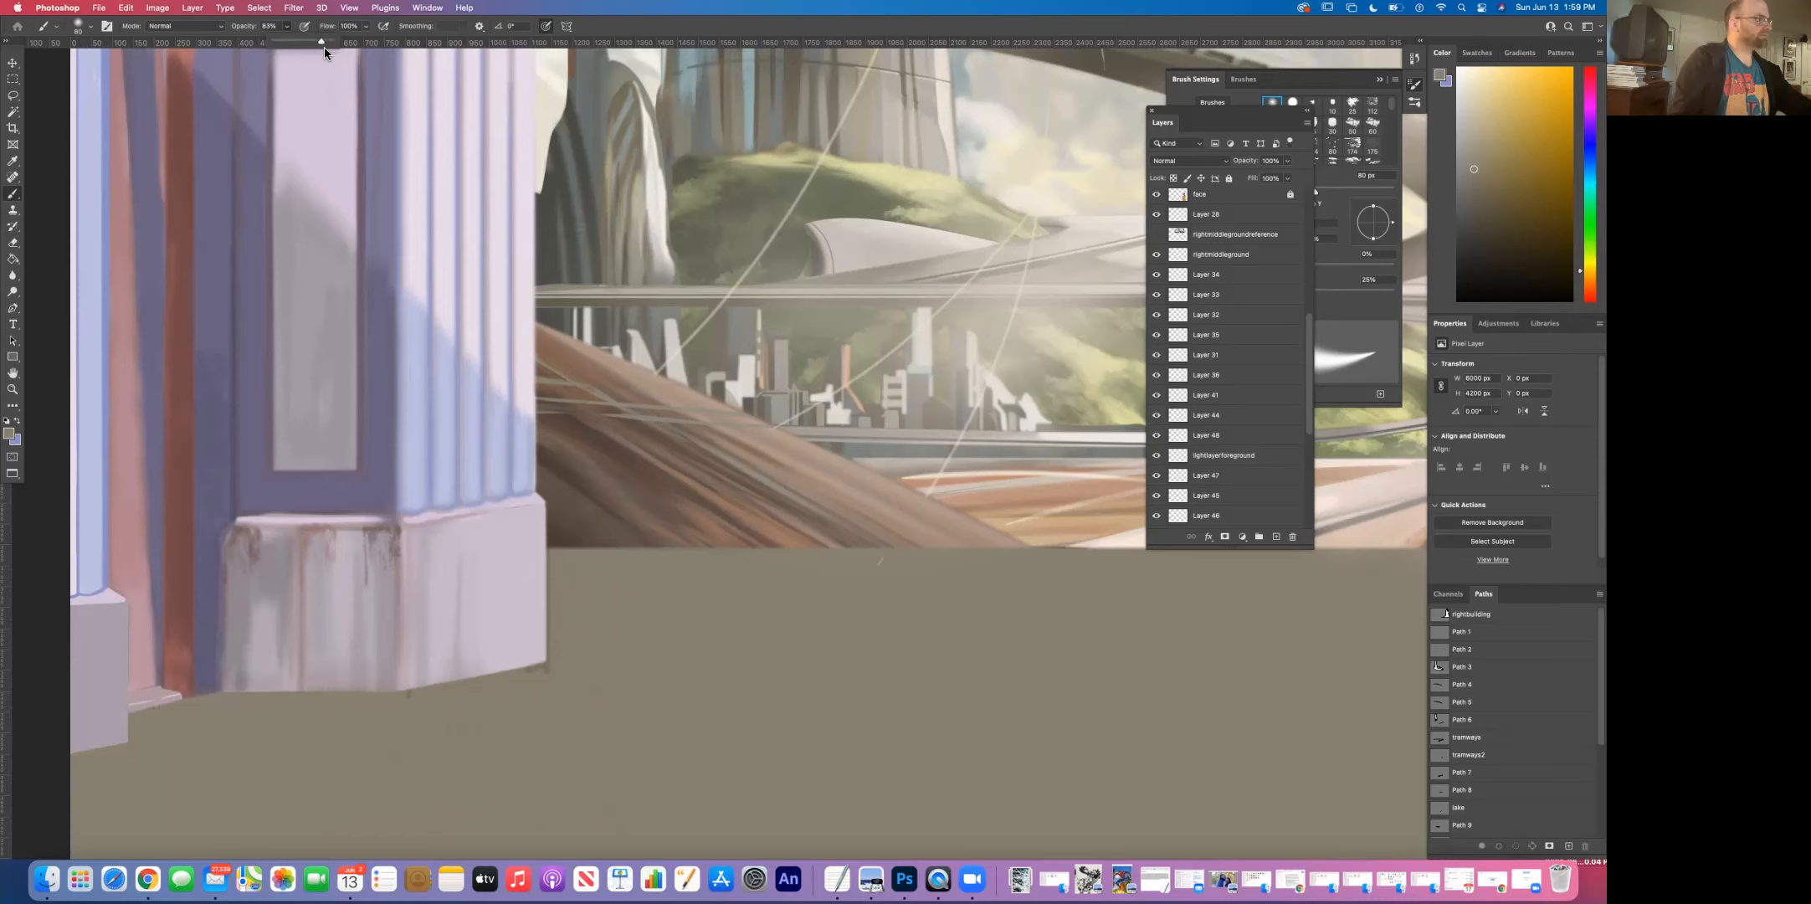
left_click_drag(326, 45, 326, 46)
left_click(544, 692)
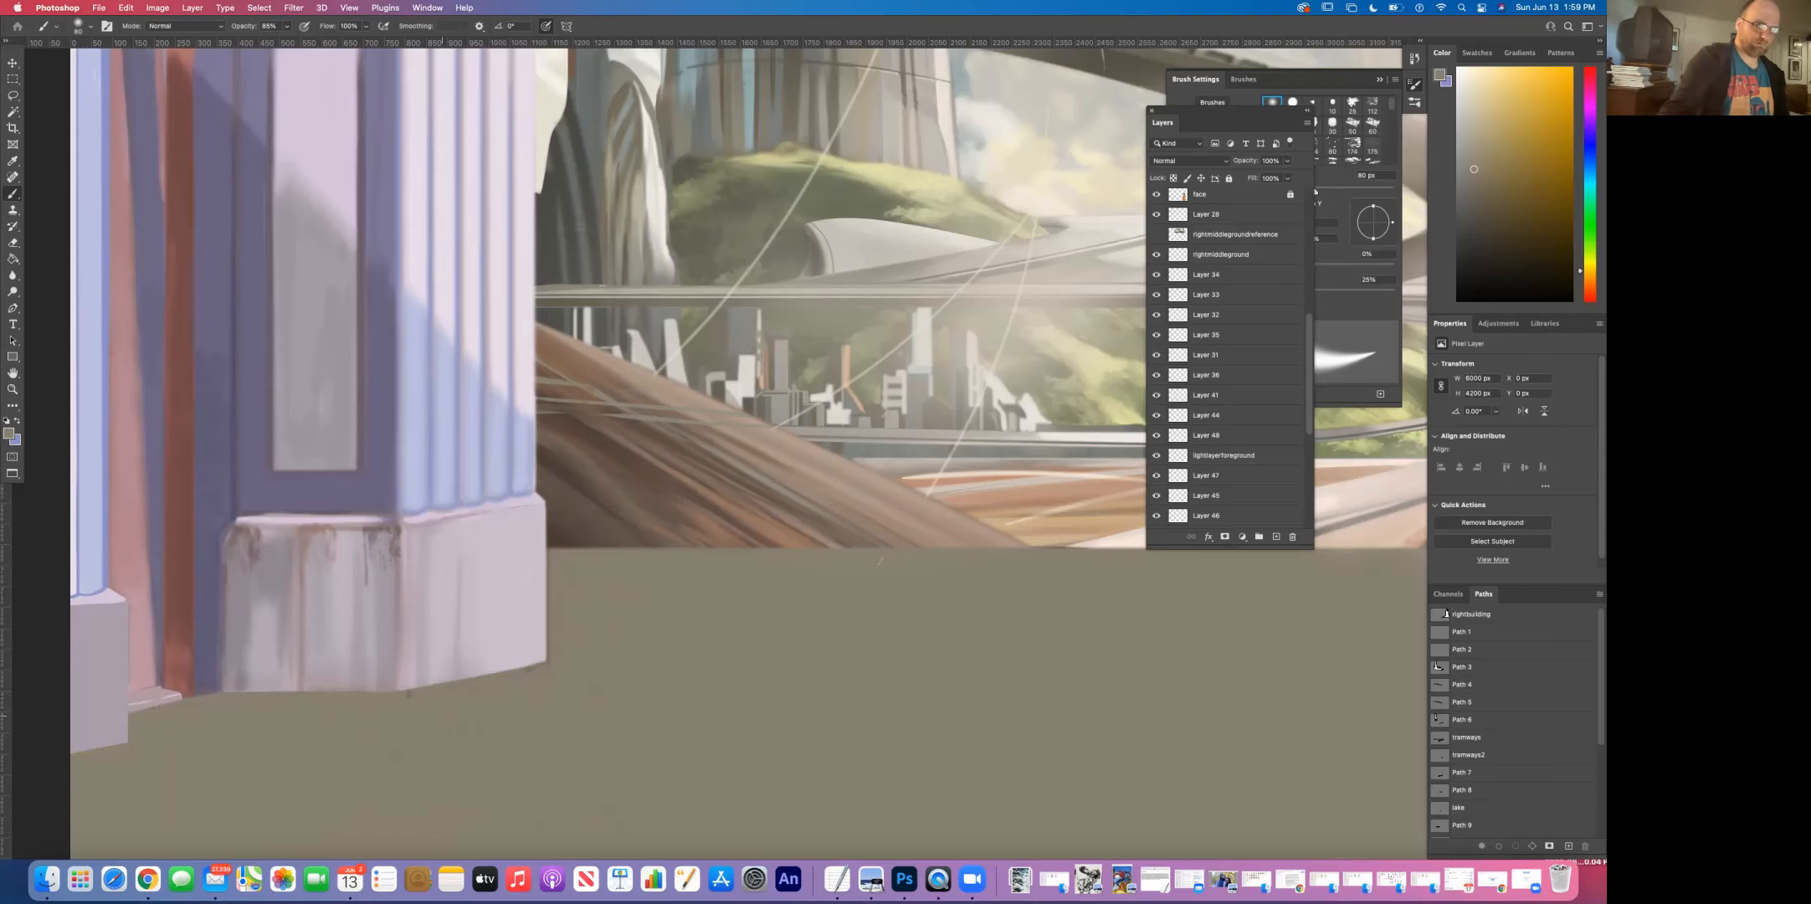
Step: Paint over the remaining dark specks beneath the column base with a finer brush, check it at actual size, and undo the last change
key("bracketleft")
key("bracketleft")
key("bracketleft")
key("bracketleft")
key("bracketleft")
key("bracketleft")
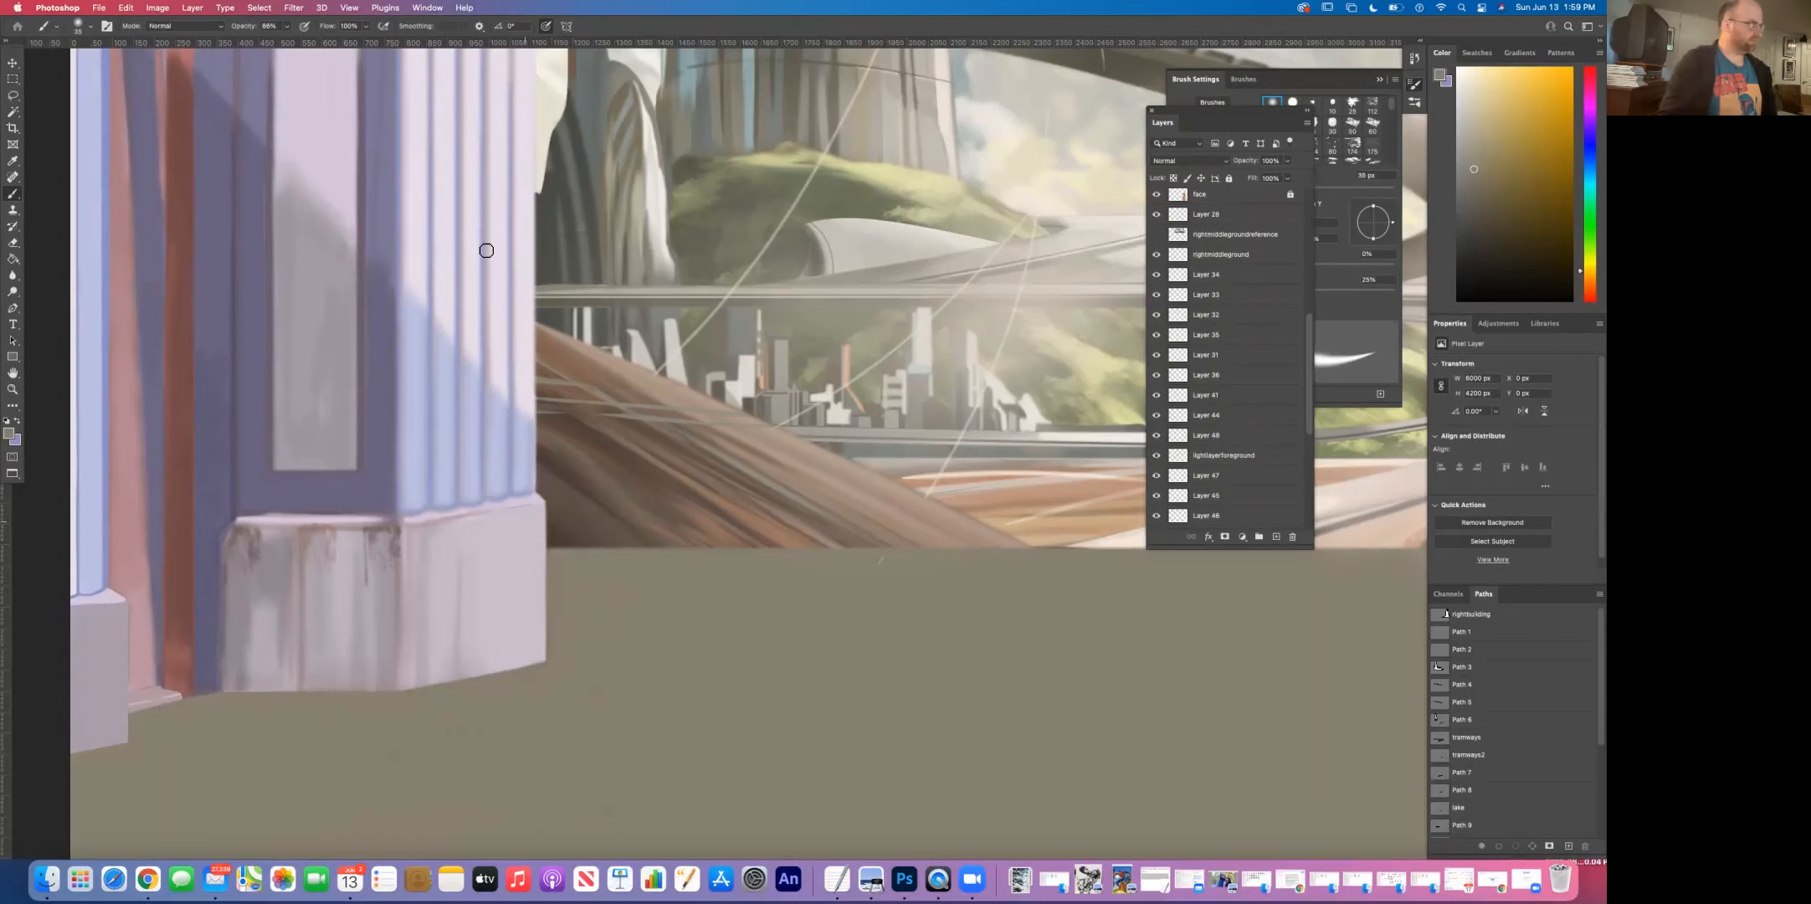
left_click(347, 8)
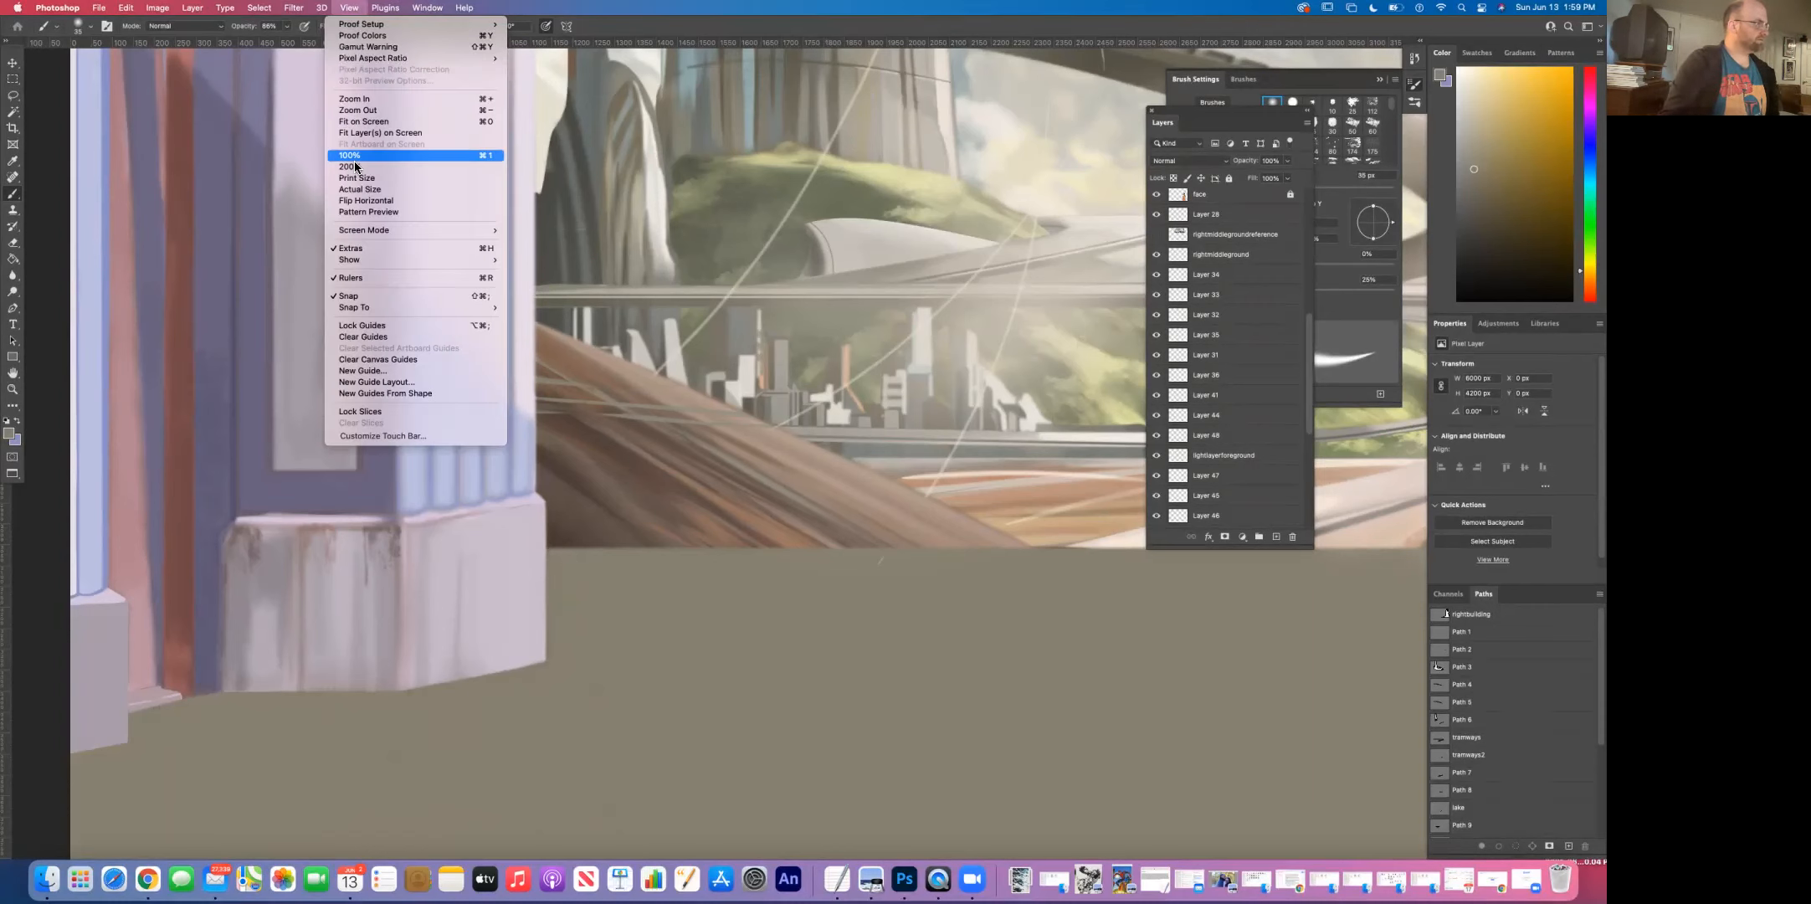
left_click(359, 187)
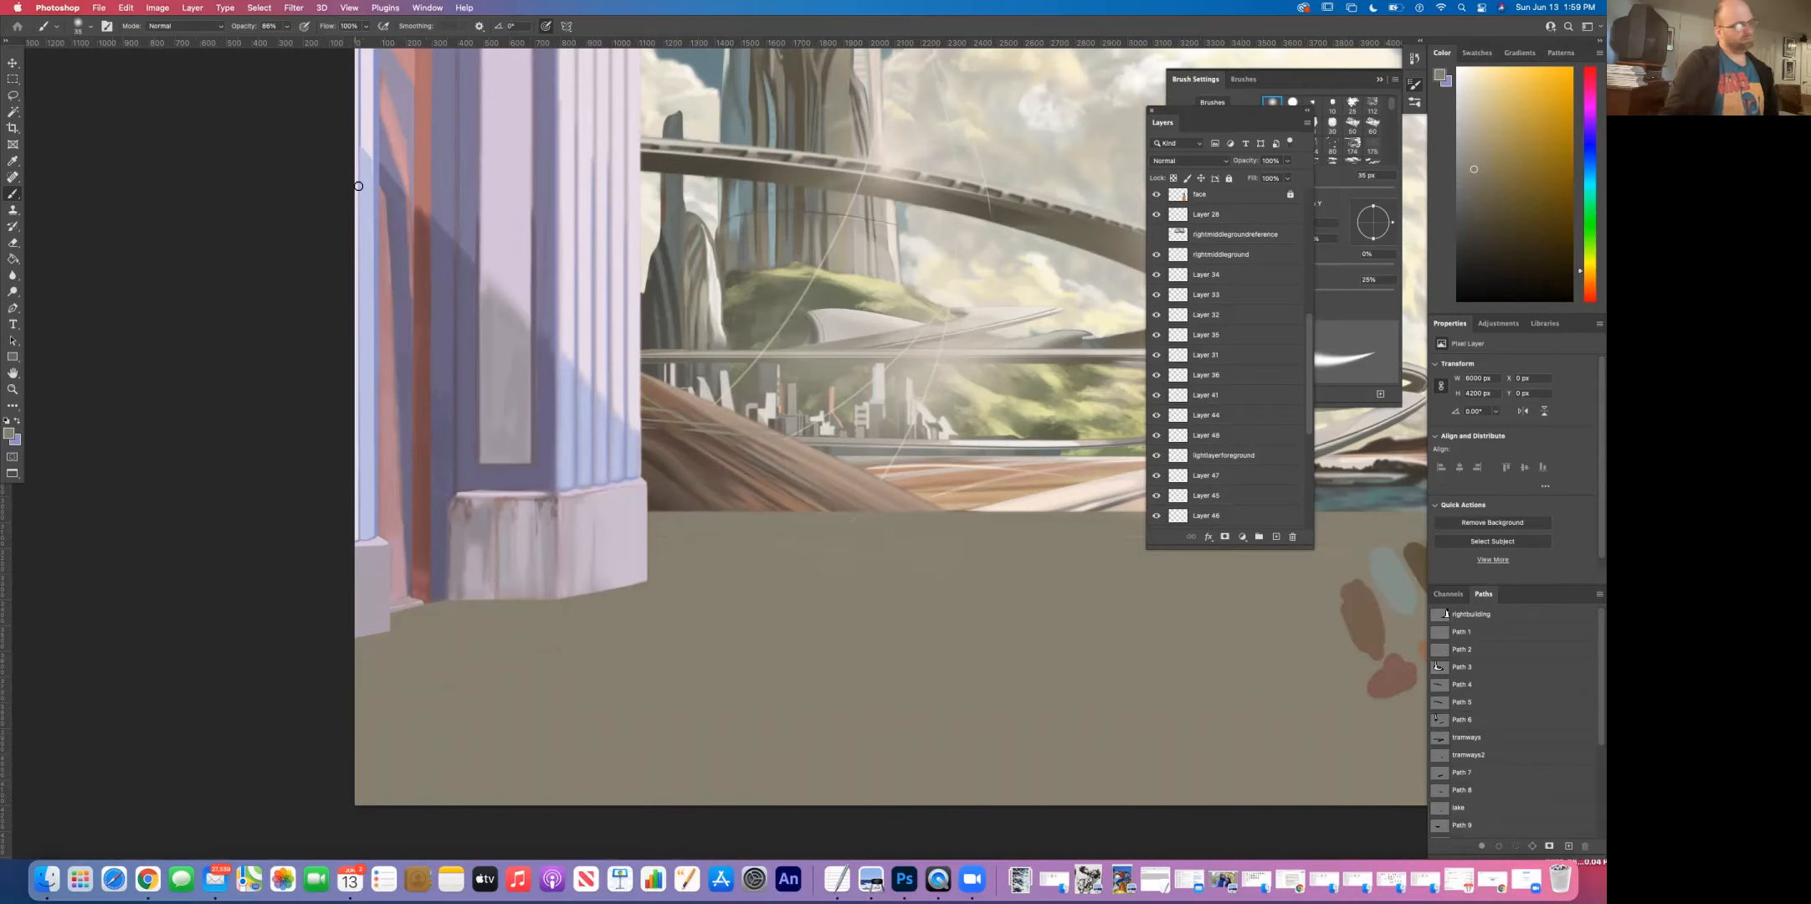
key("super+z")
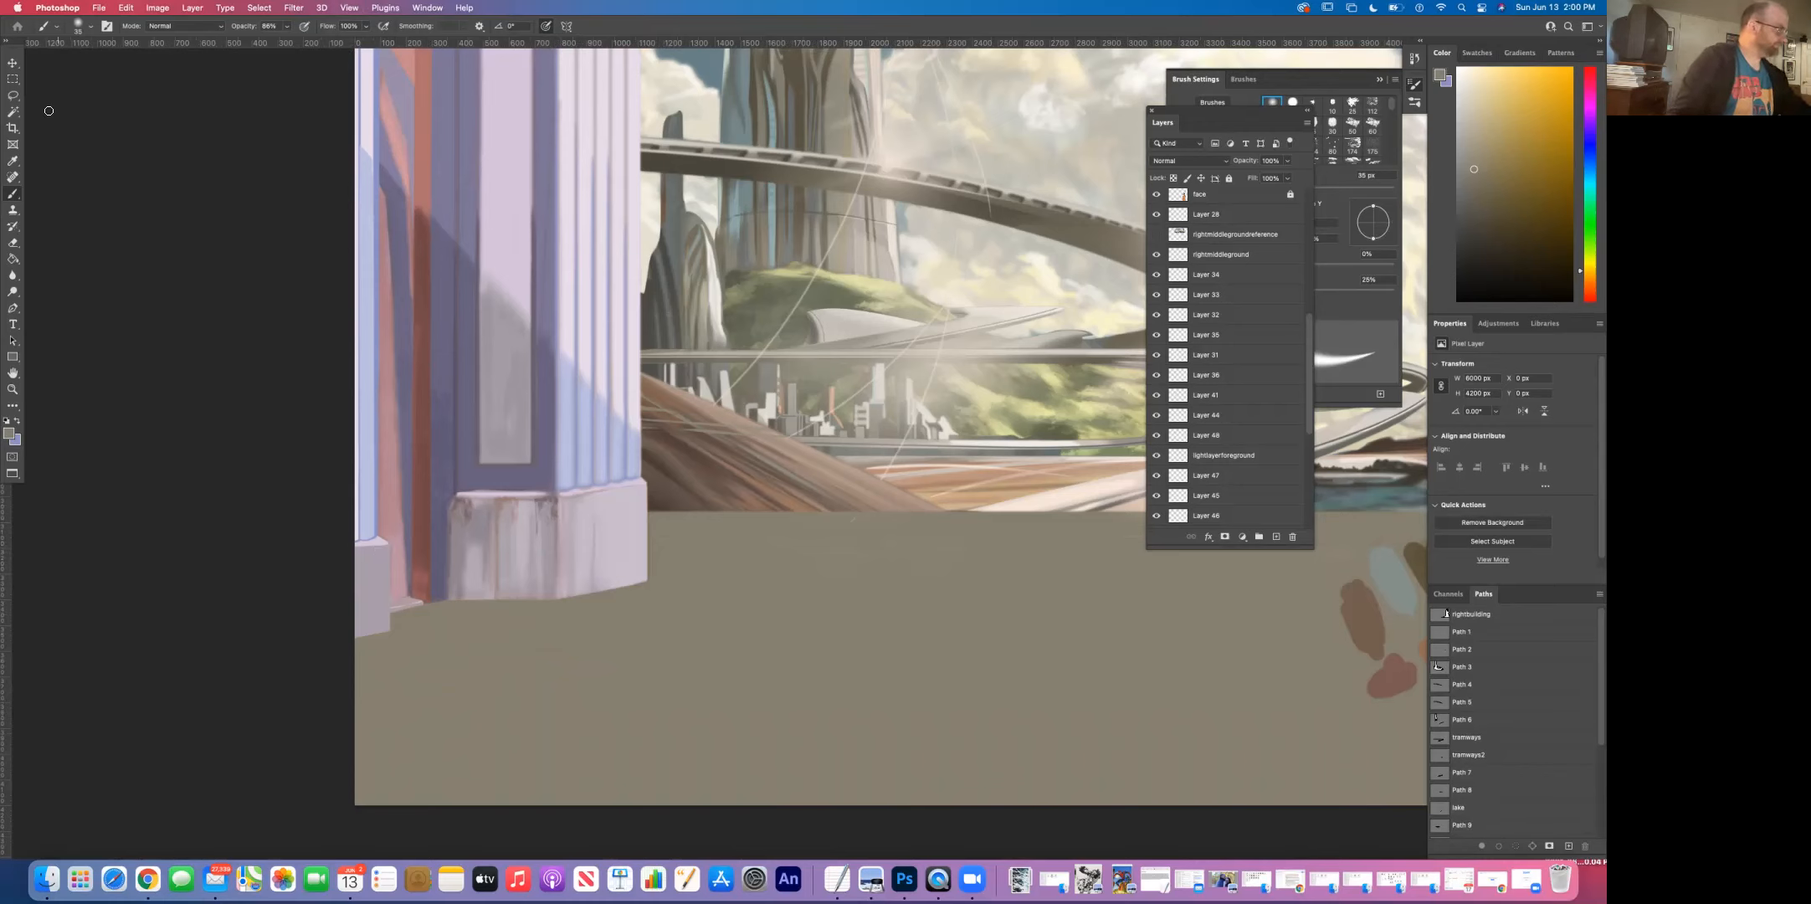
Step: Lasso a strip around the outer and lower edges of the small base block at the canvas border
key("l")
left_click_drag(385, 538, 394, 572)
mouse_move(397, 642)
left_mouse_down()
mouse_move(356, 636)
mouse_move(383, 618)
left_mouse_up()
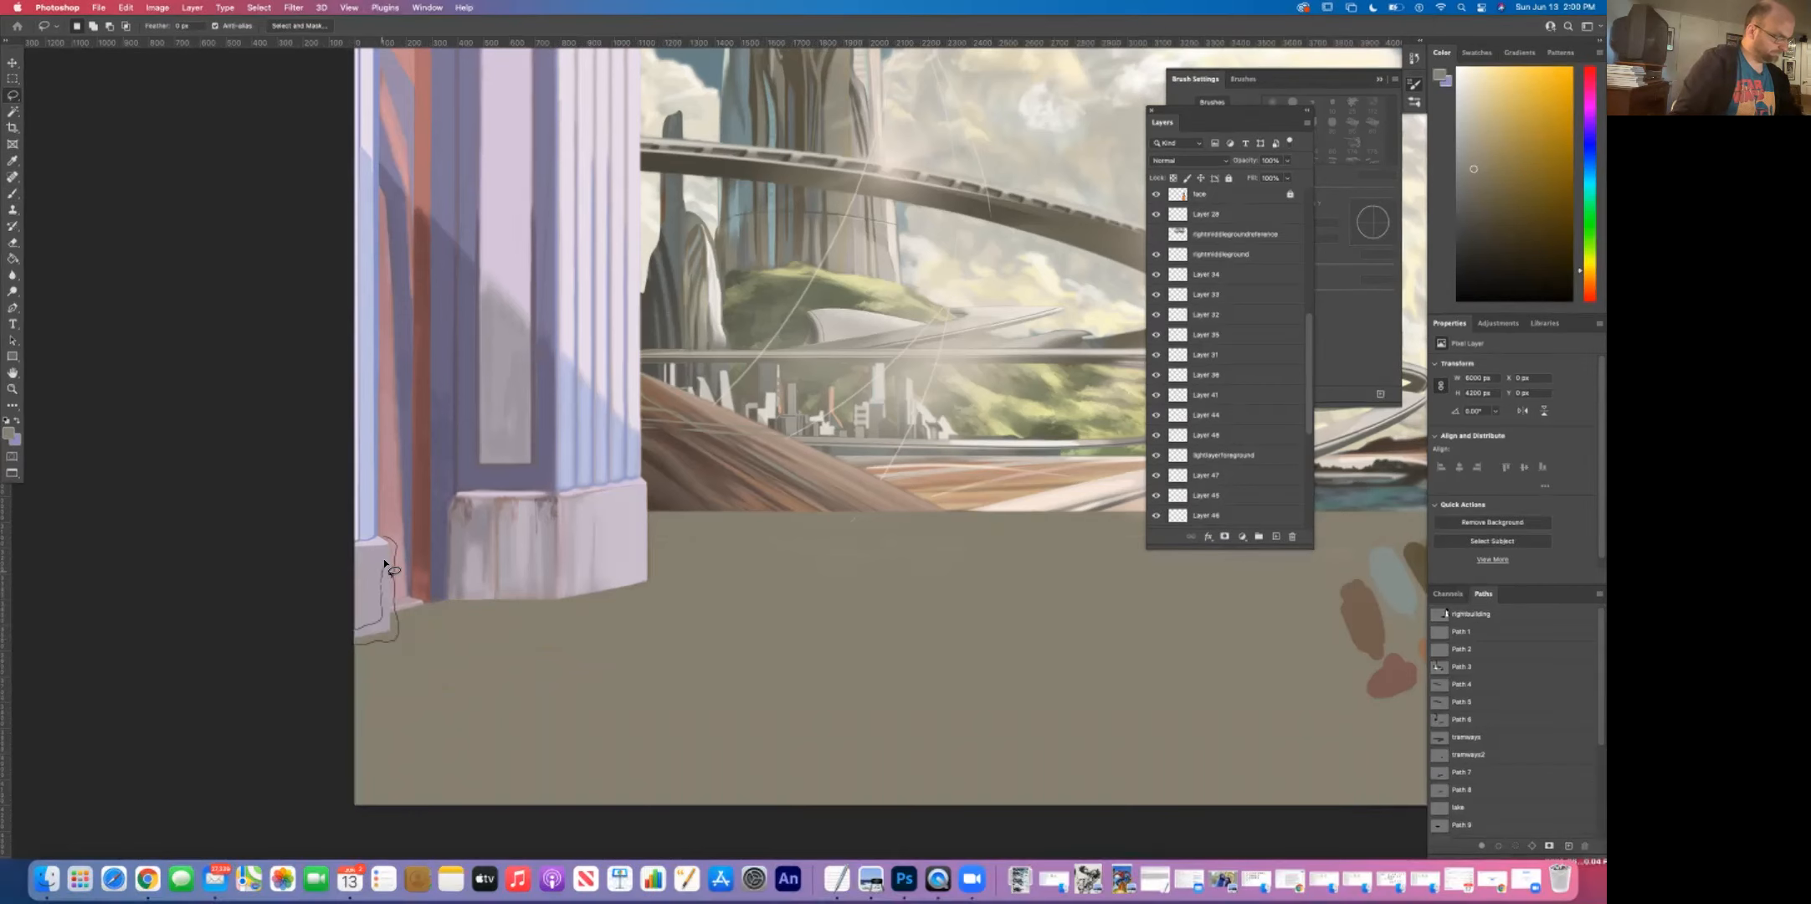
left_click_drag(384, 535, 384, 535)
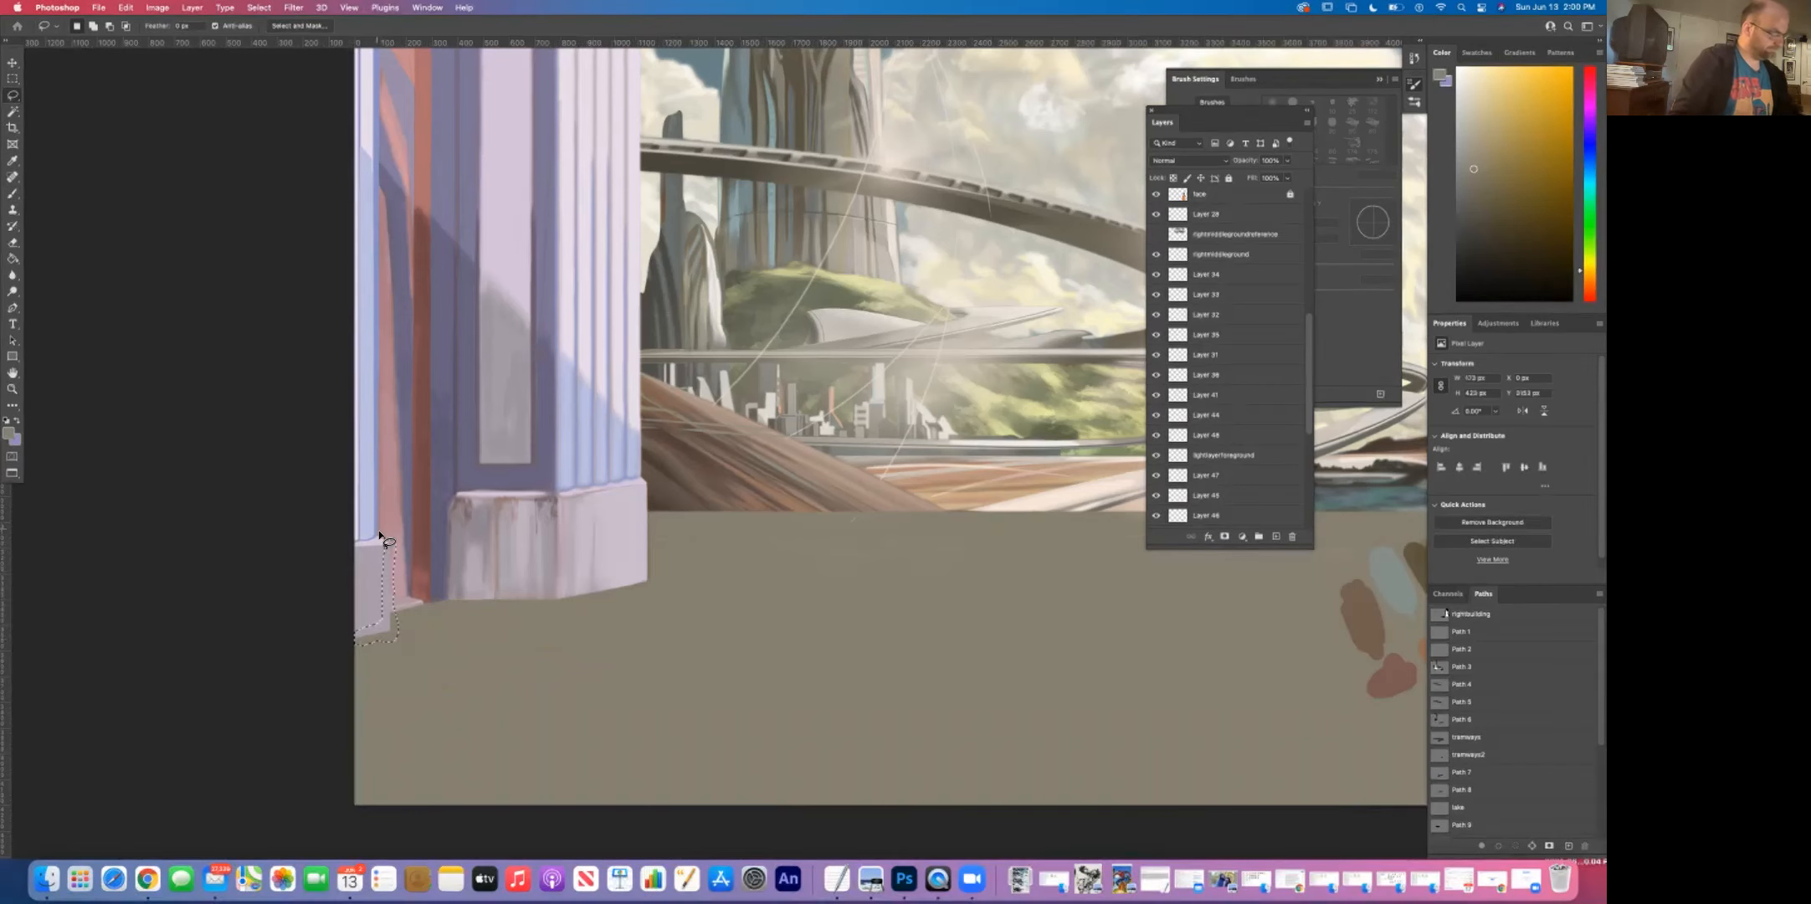
Step: Soften the selected edge of the small base block with a 4 px Field Blur, and clear the selection
left_click(294, 8)
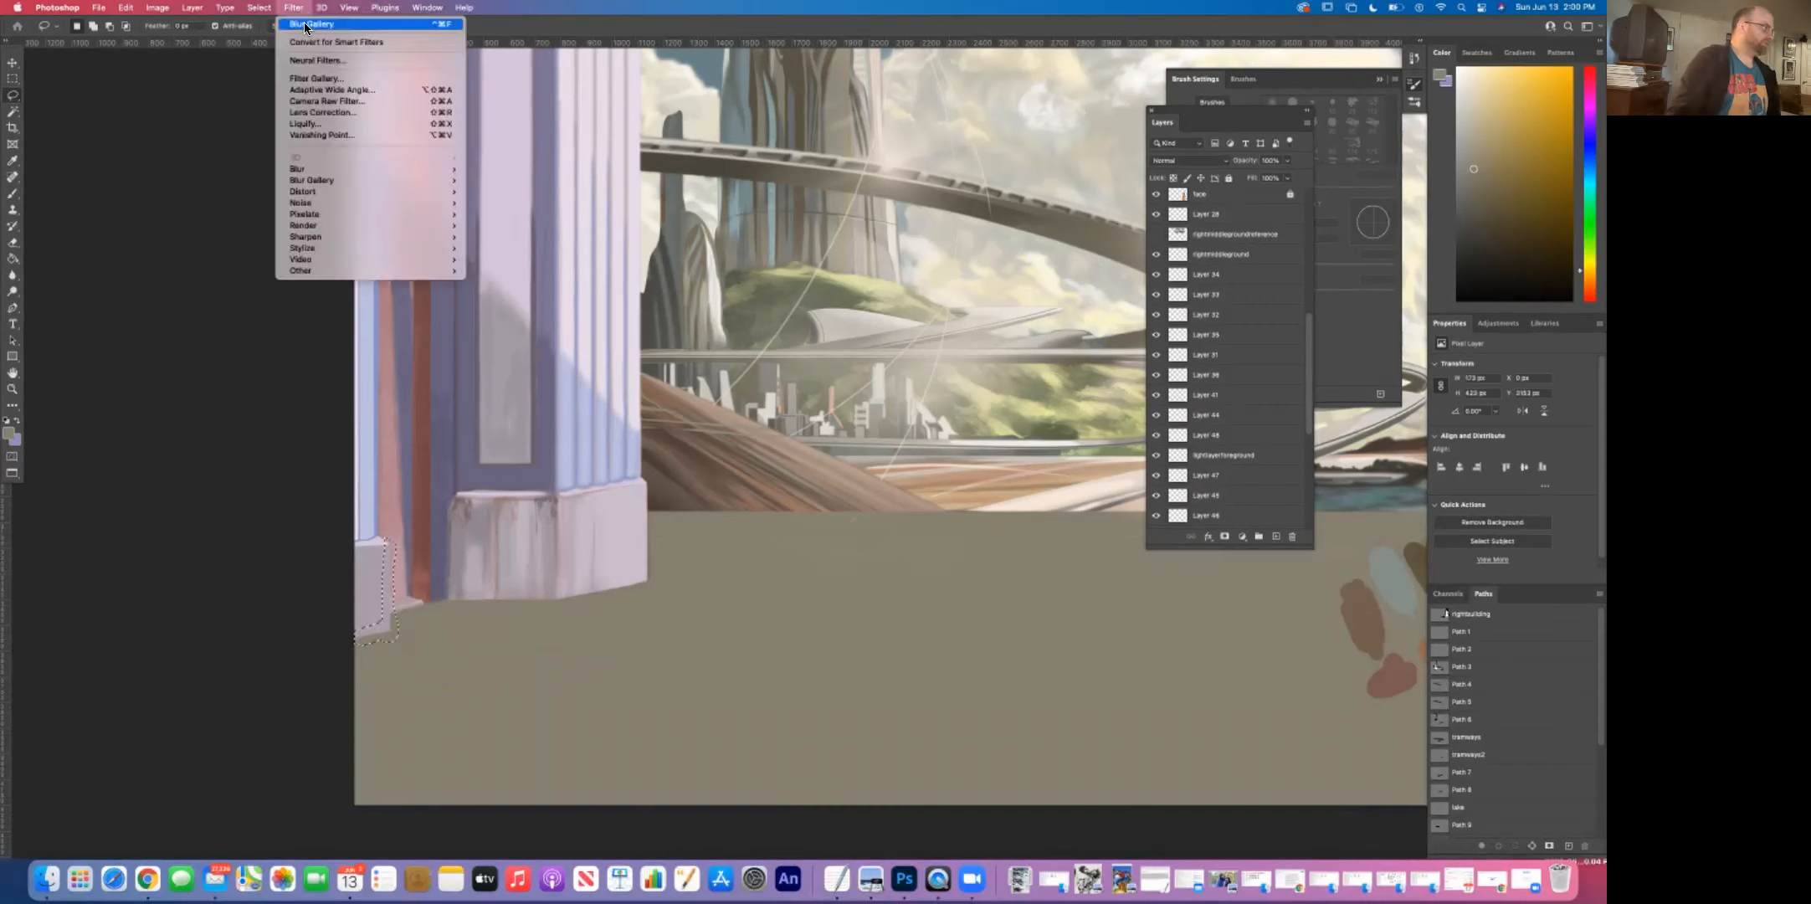
mouse_move(342, 181)
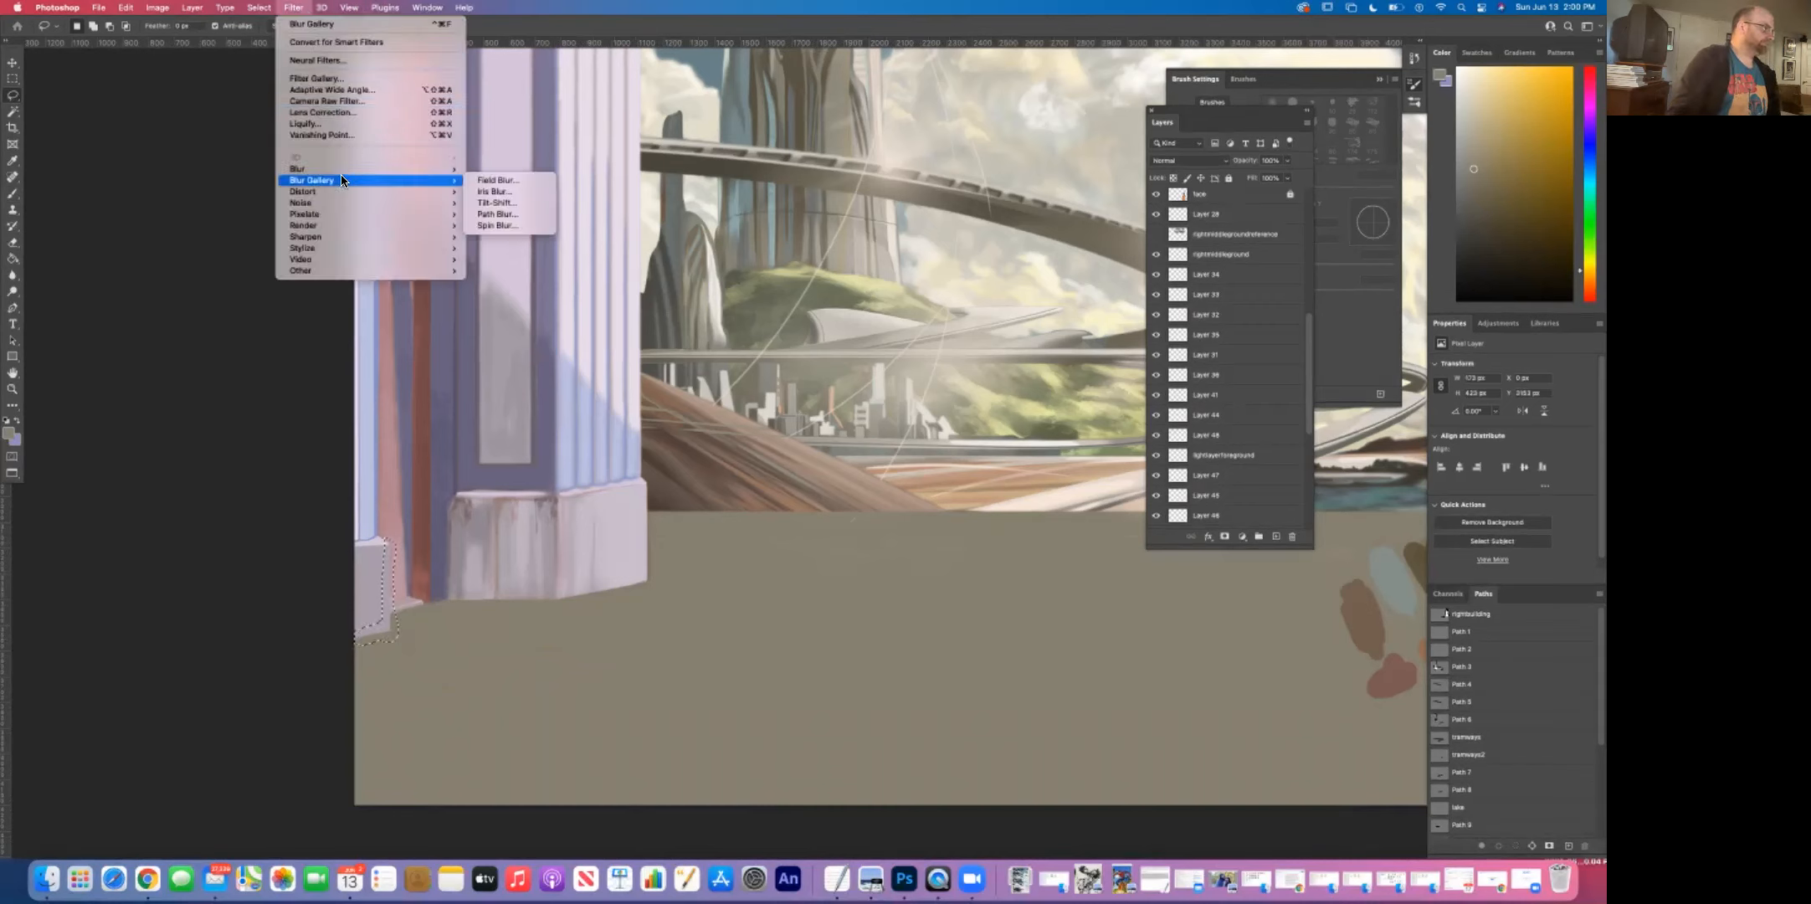
left_click(496, 183)
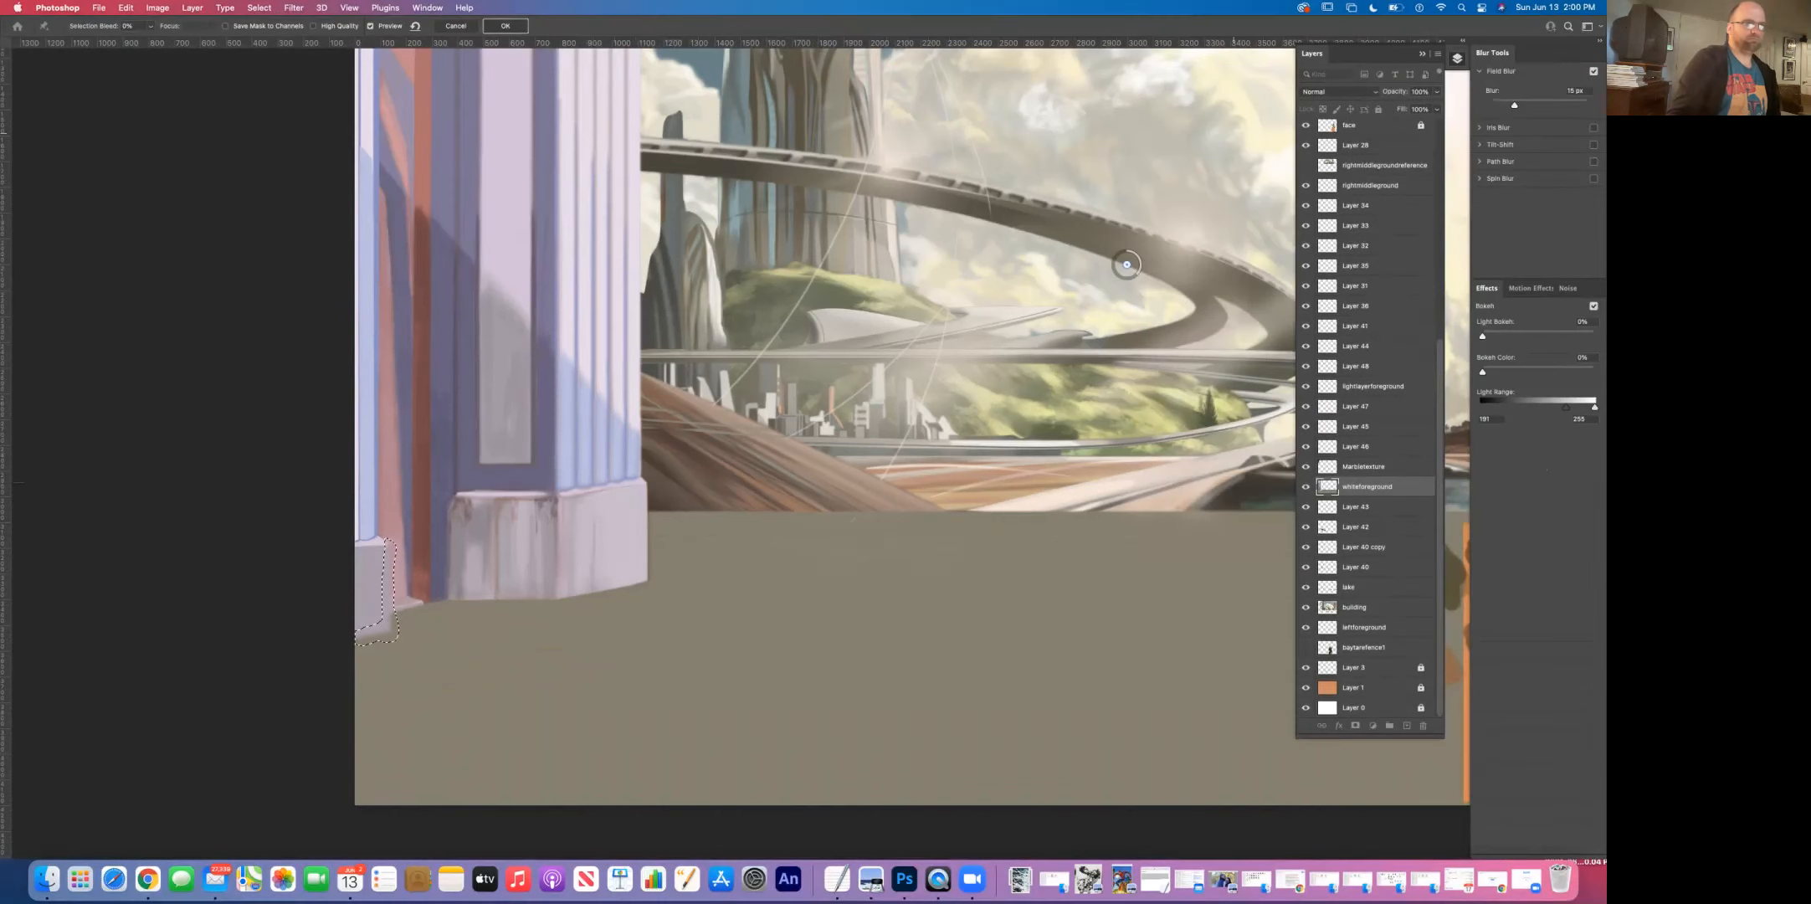
left_click_drag(1514, 105, 1504, 105)
key("Down")
key("Down")
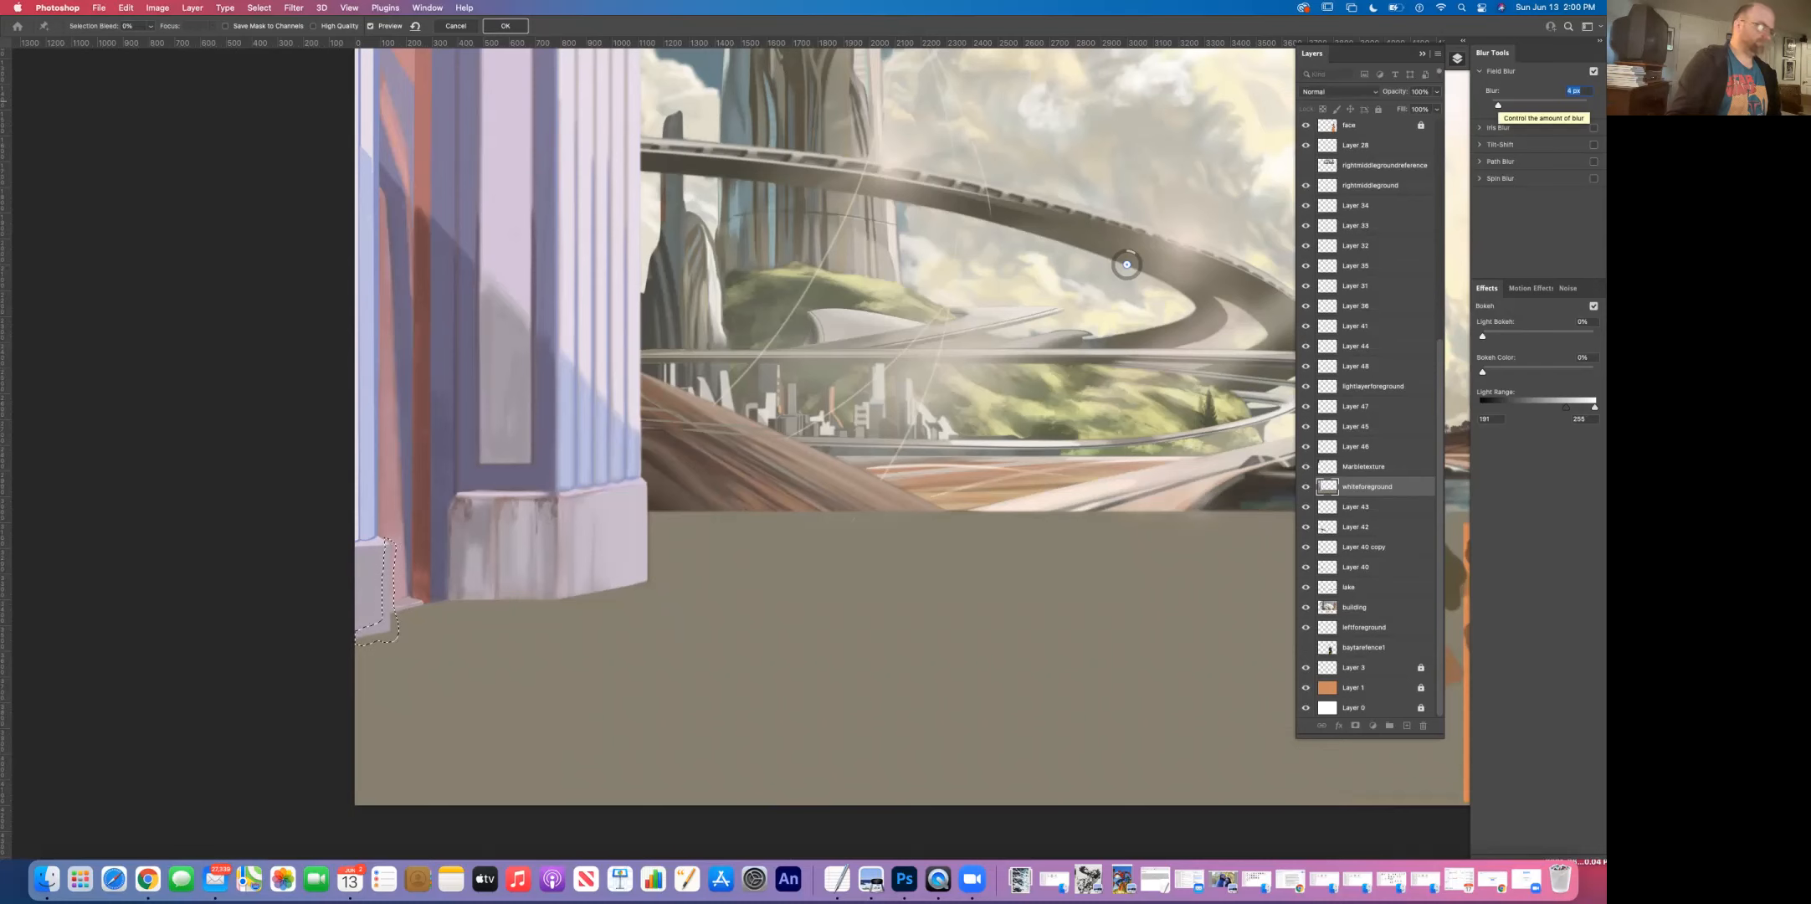
left_click(505, 26)
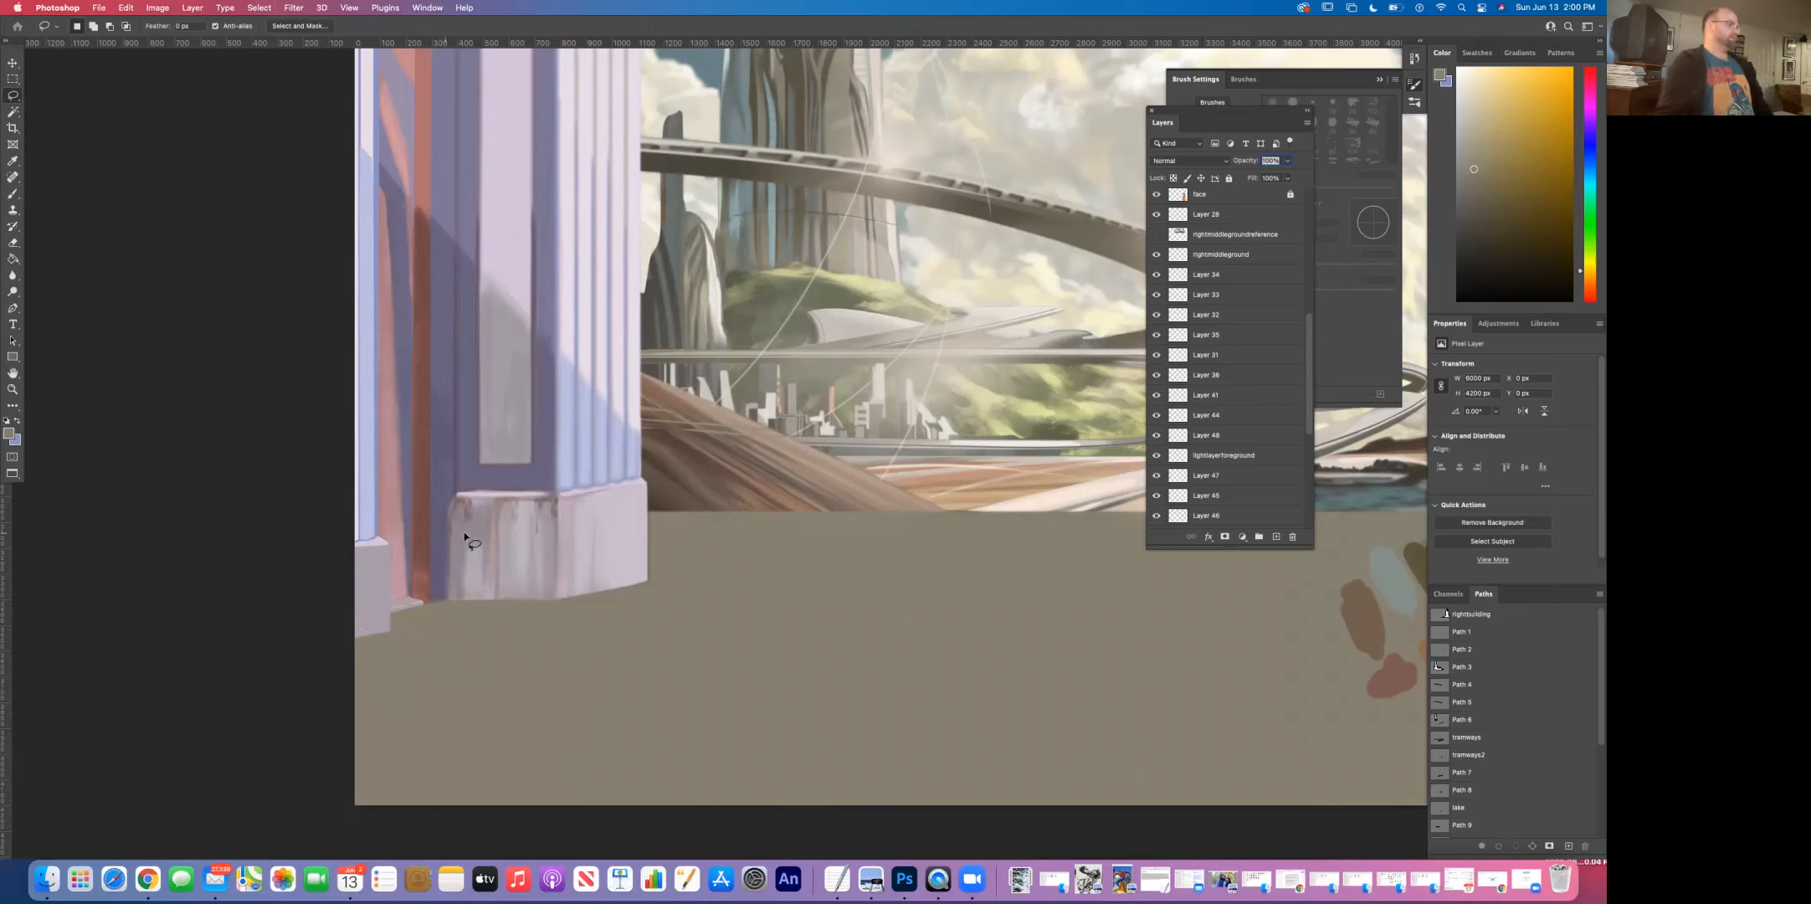
Step: Zoom in on the column base and move the Layers panel down to uncover the Brush Settings panel
left_click(352, 559)
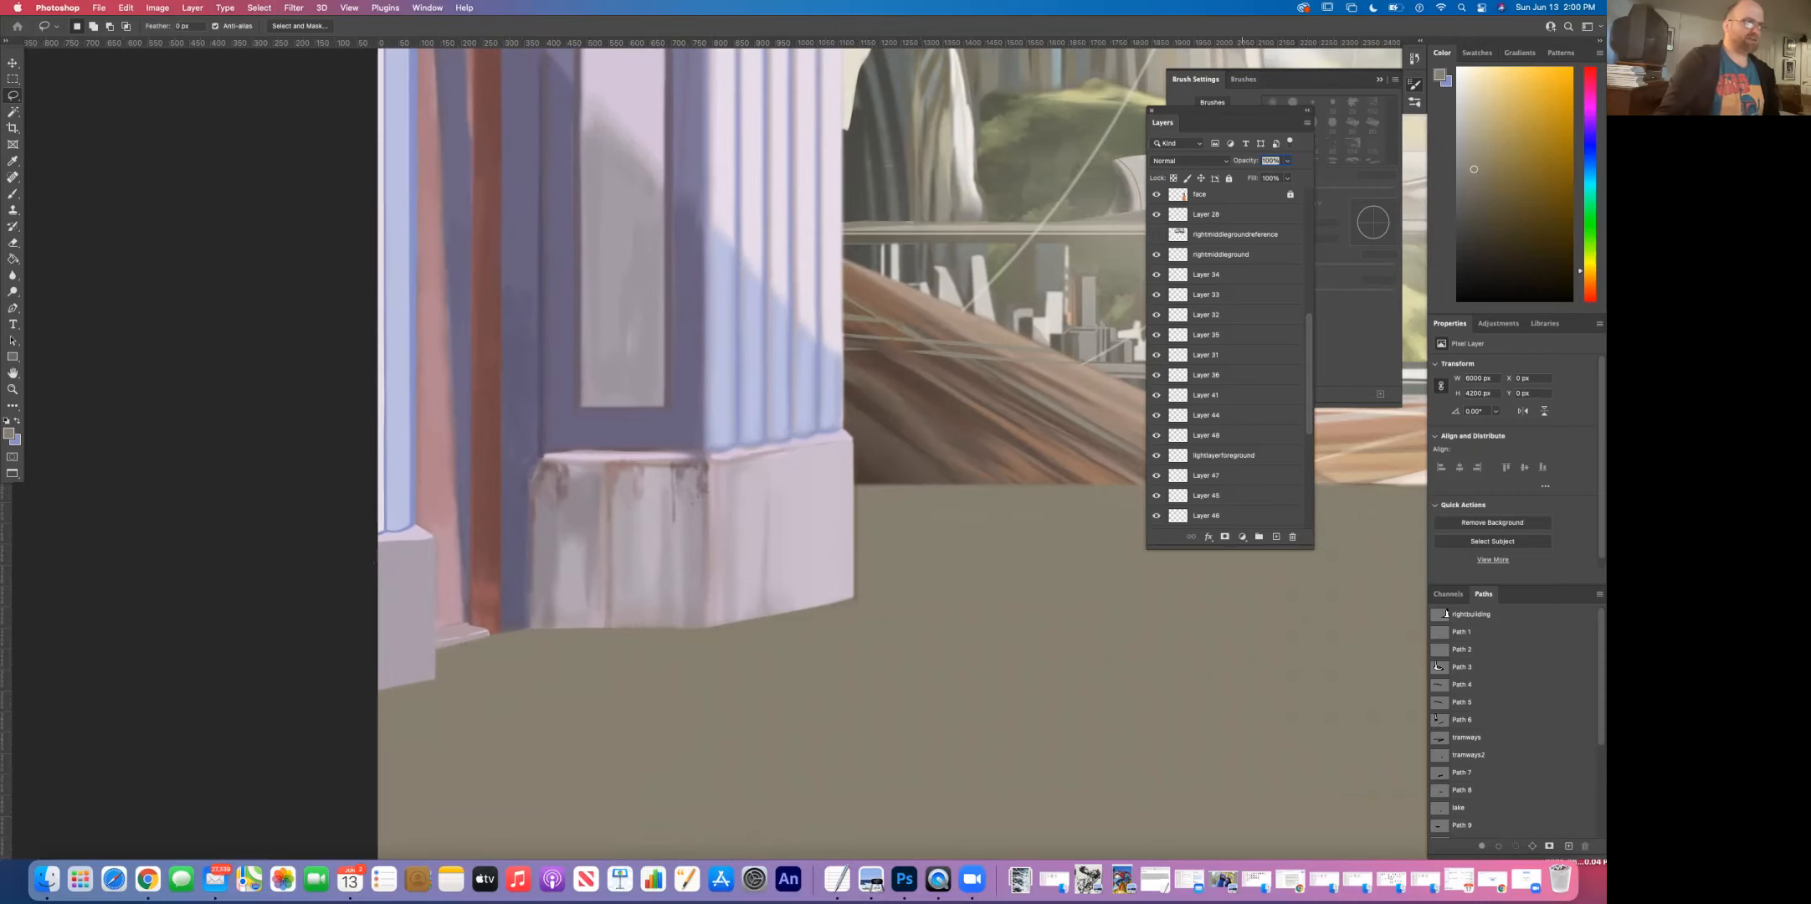
left_click_drag(1245, 110, 1156, 459)
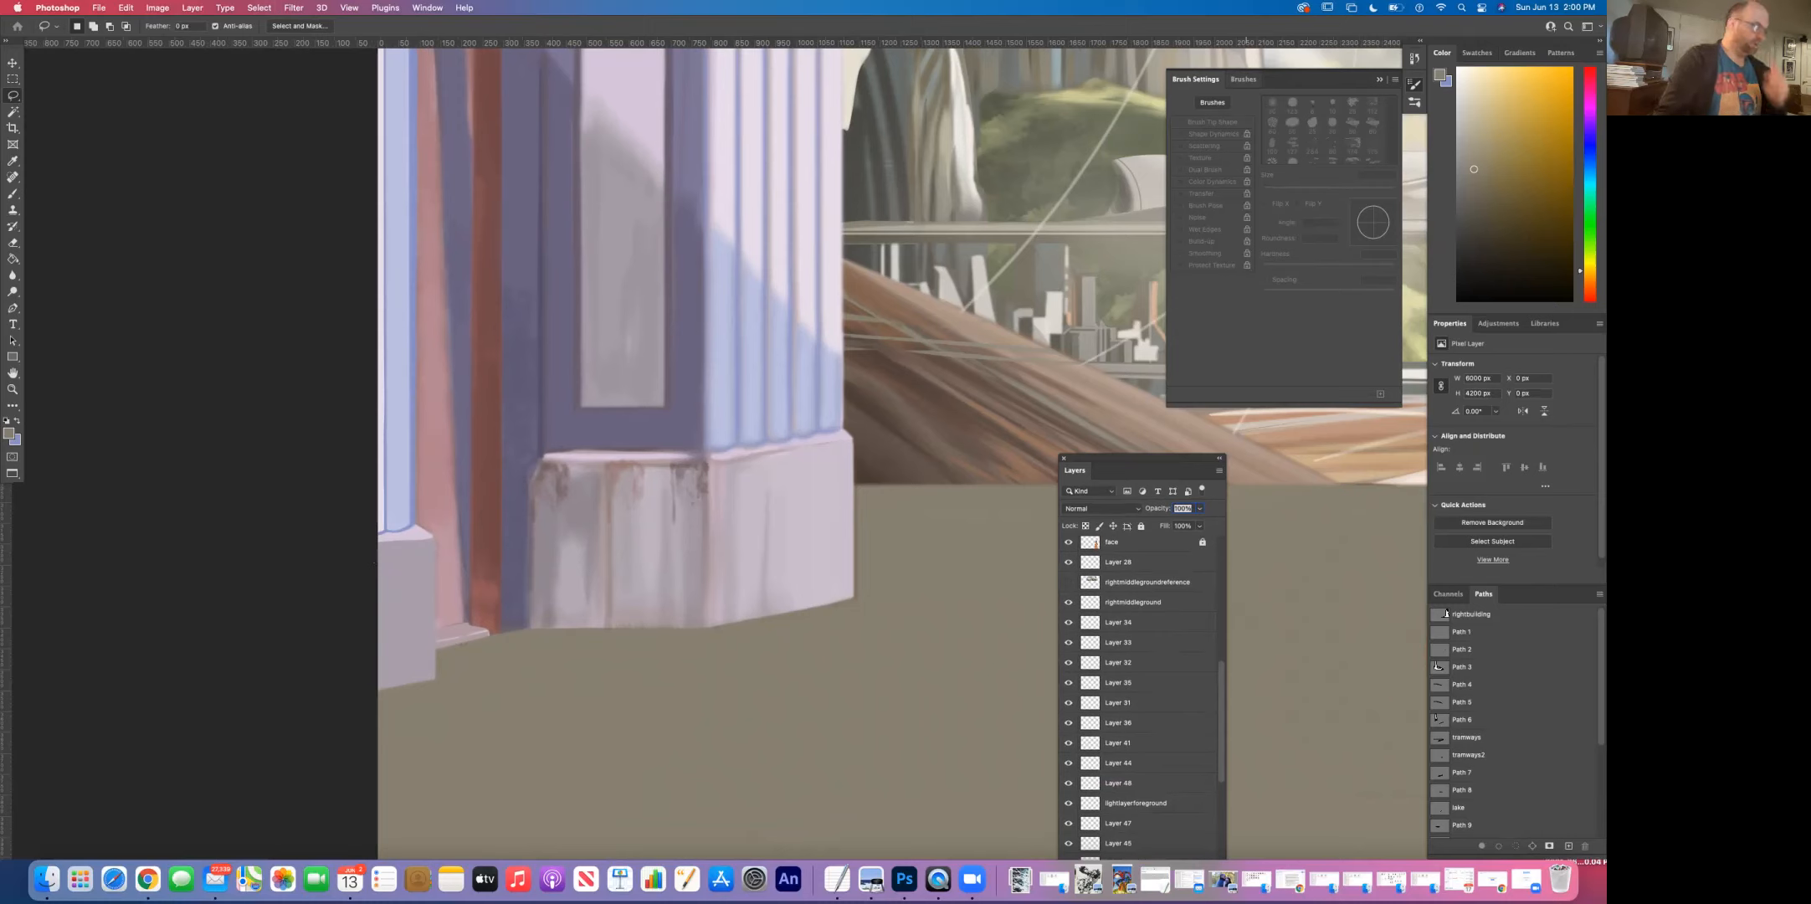
Step: Activate the Brush tool, uncover its tip settings, and rotate the drip-textured tip to -90° with its horizontal flip turned on
left_click(1243, 79)
left_click(1197, 79)
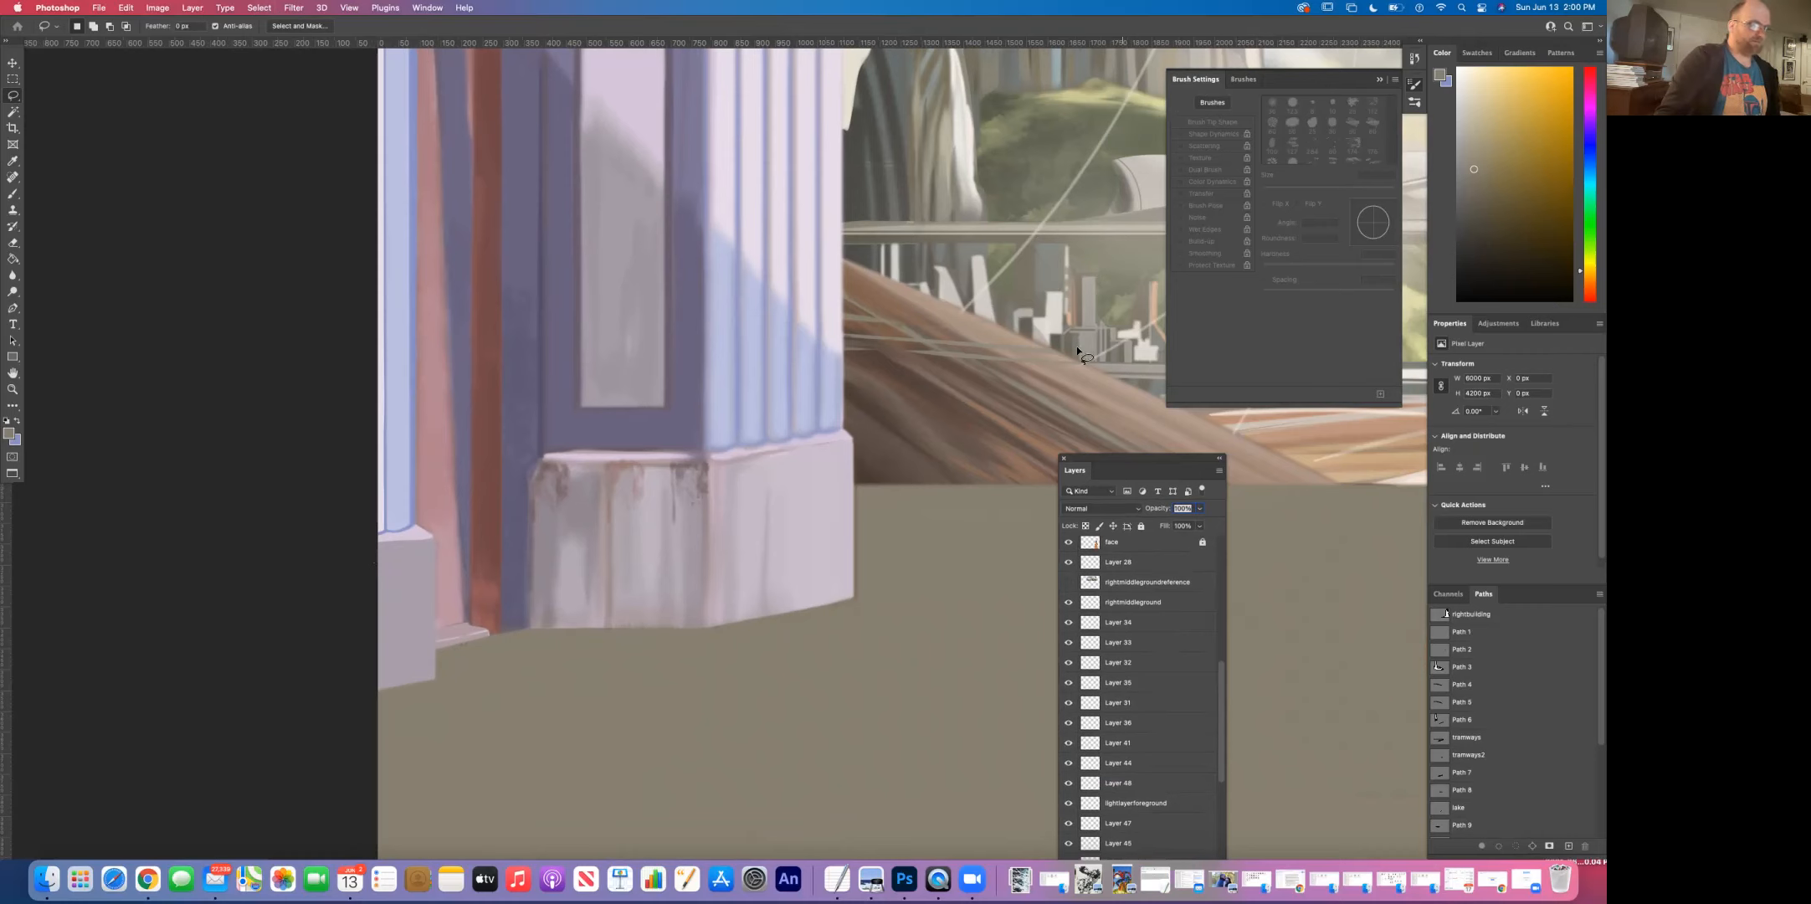
left_click_drag(1094, 461, 887, 580)
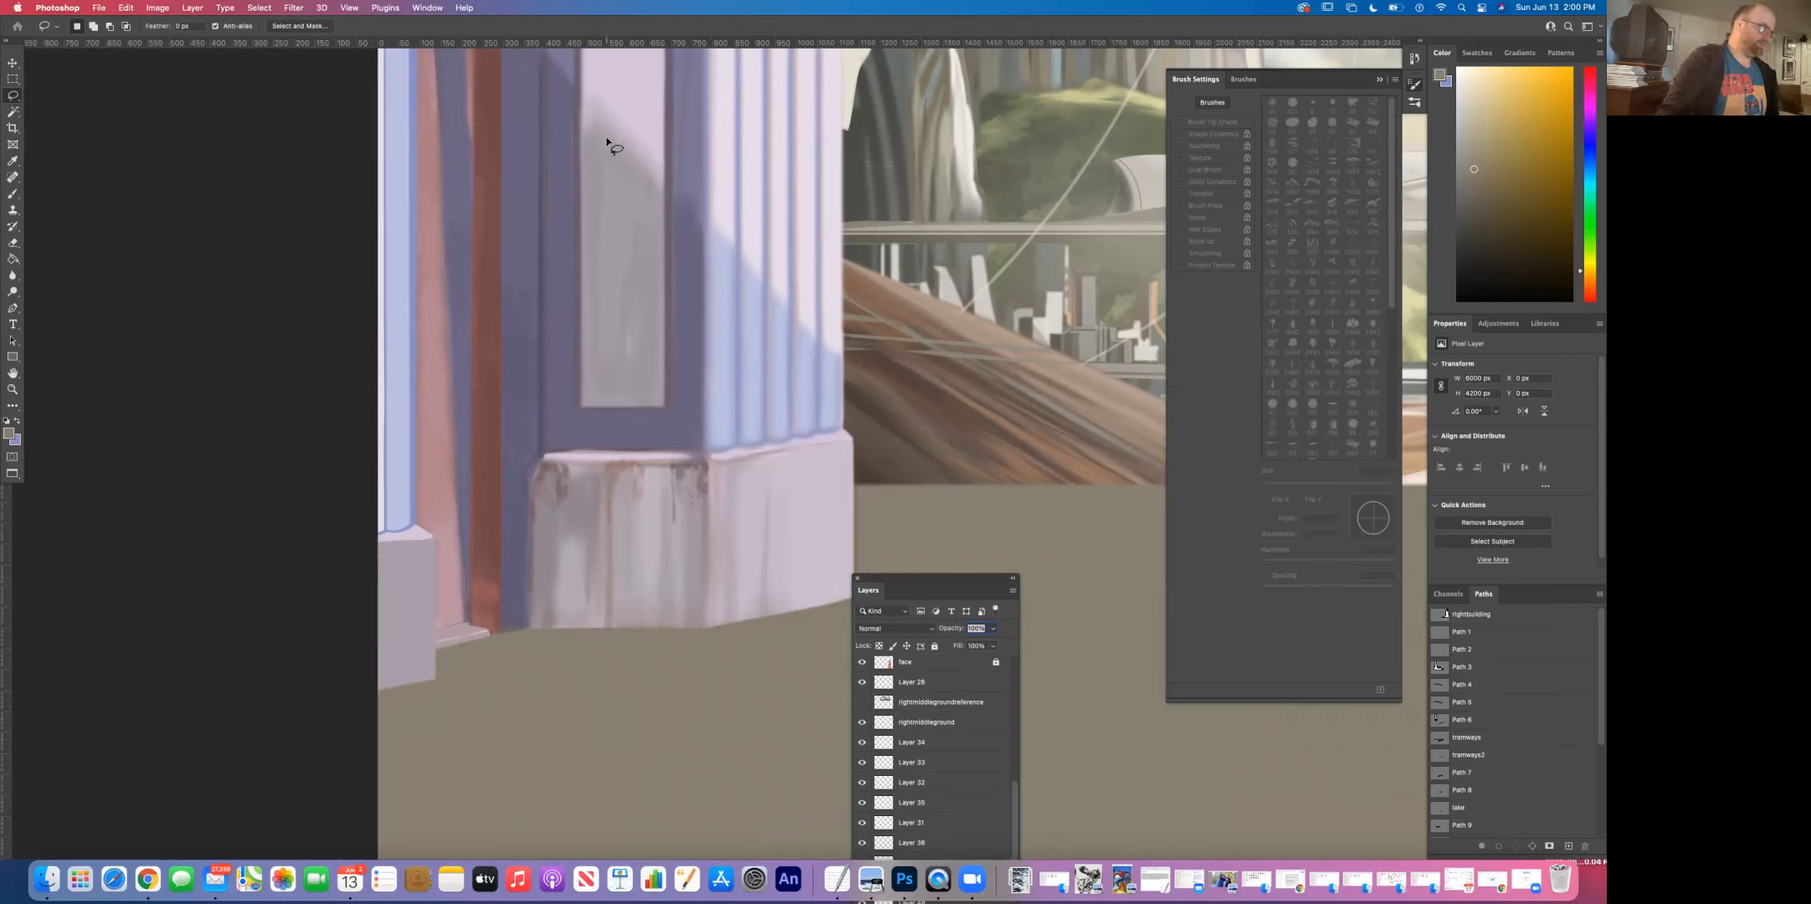
left_click(1244, 78)
key("b")
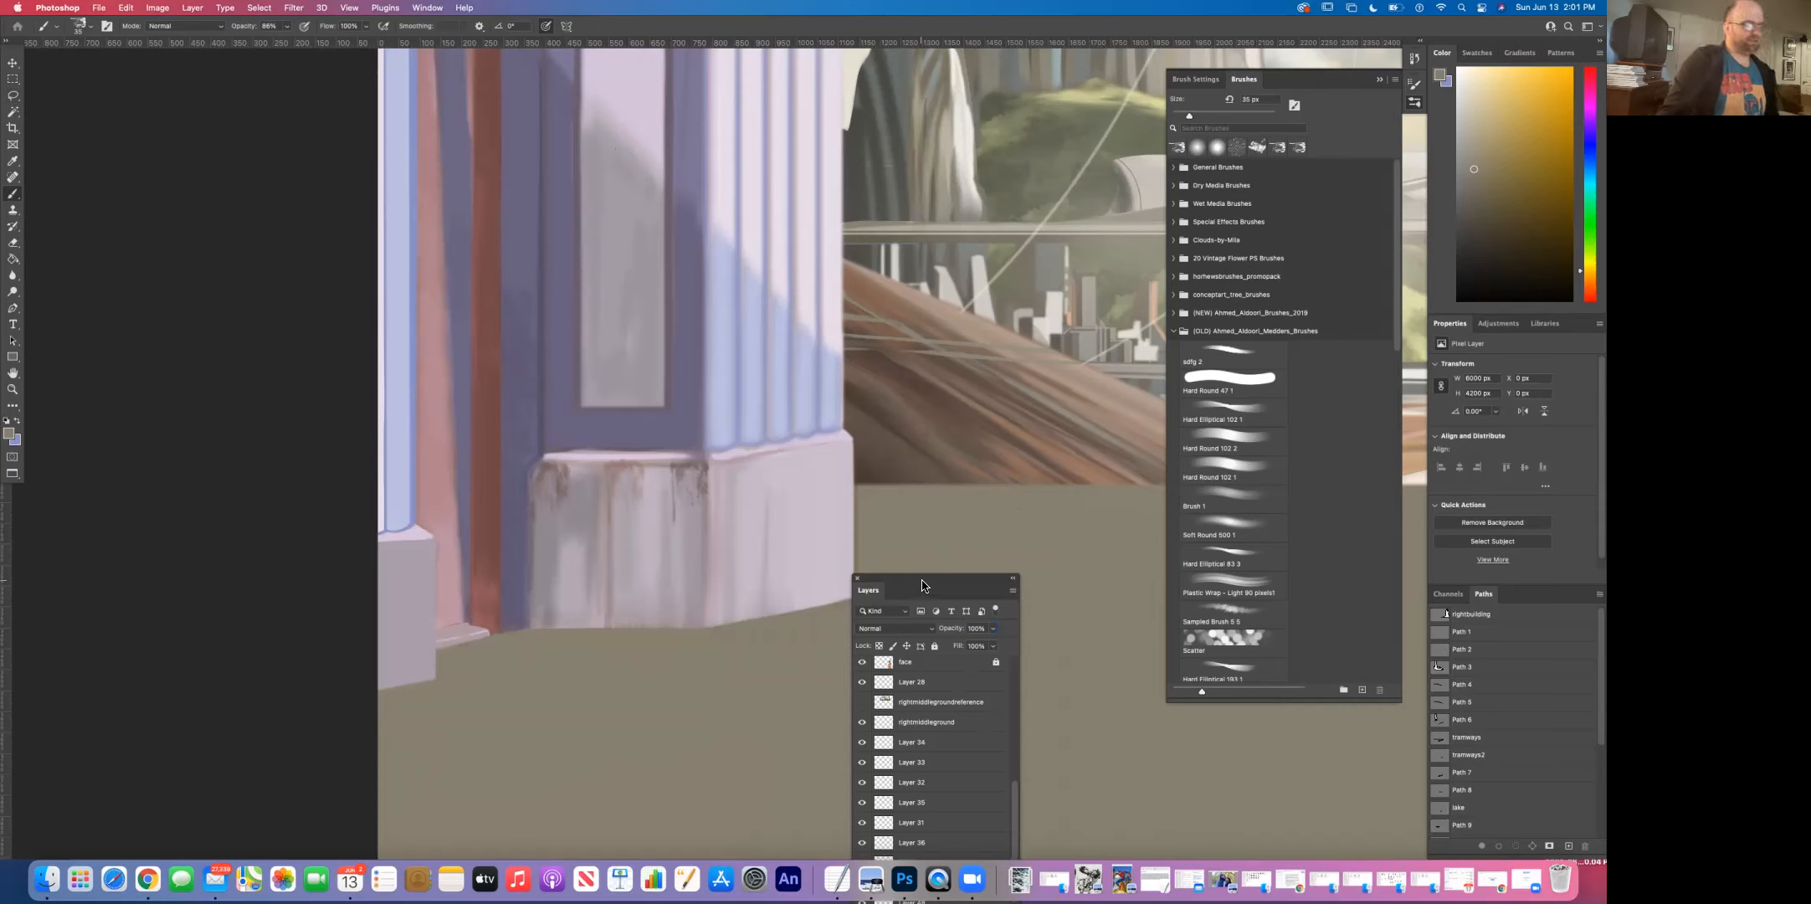
left_click_drag(923, 580, 984, 510)
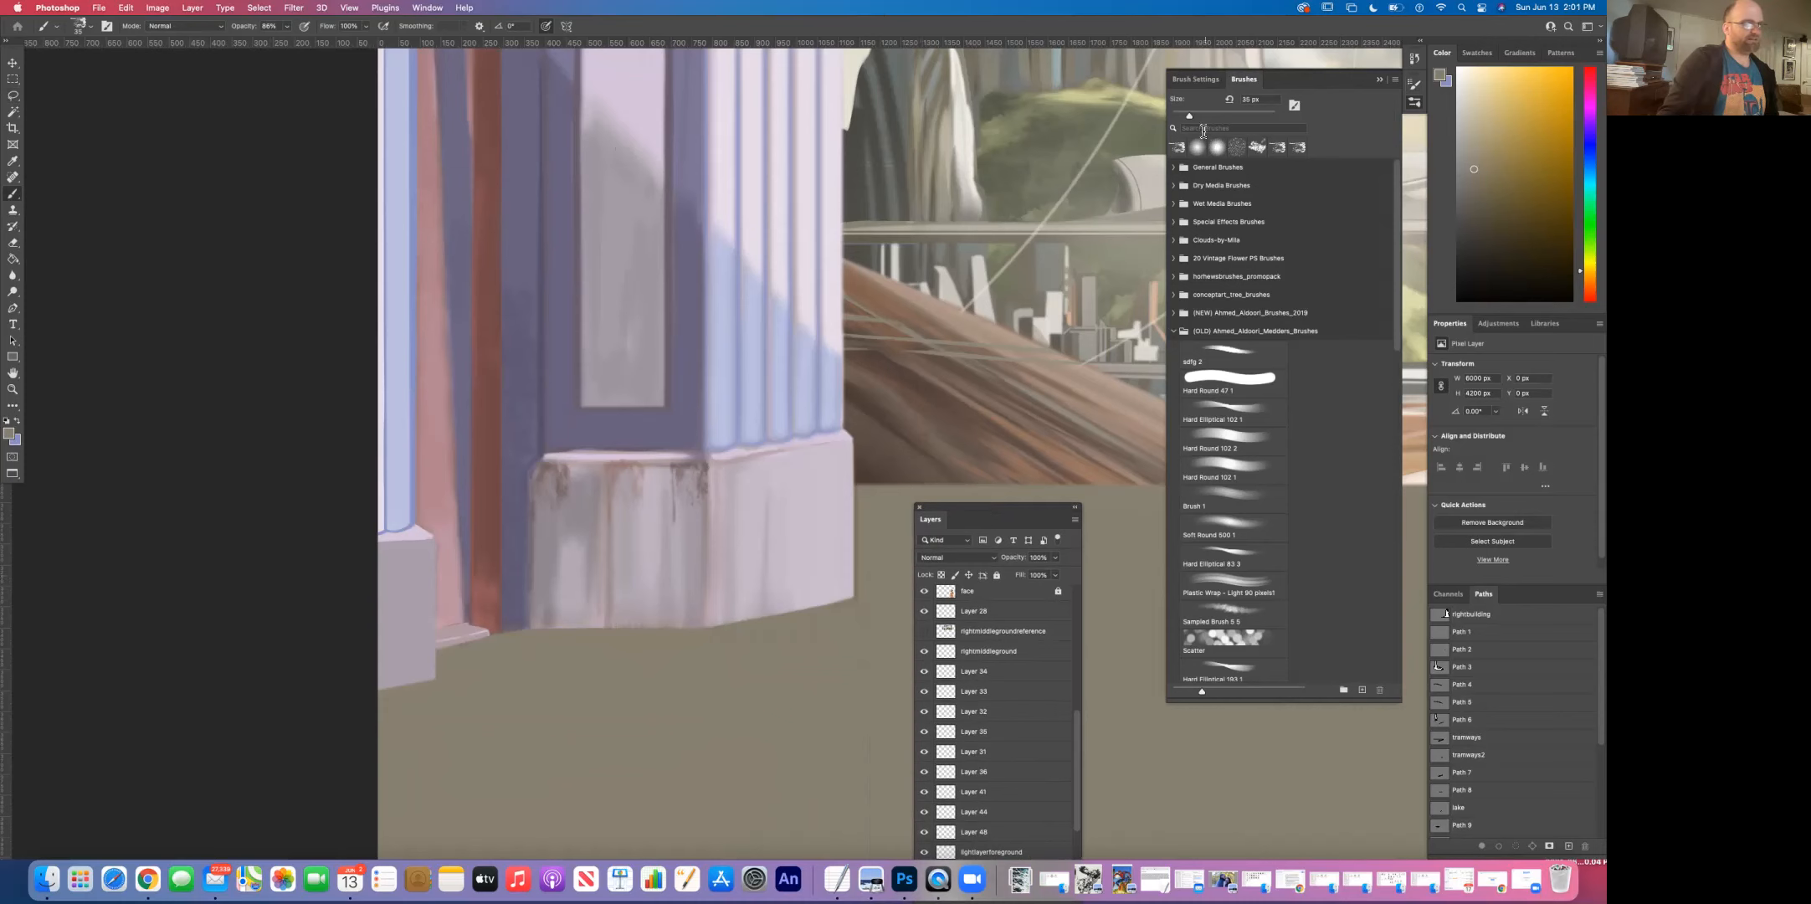
left_click(1197, 81)
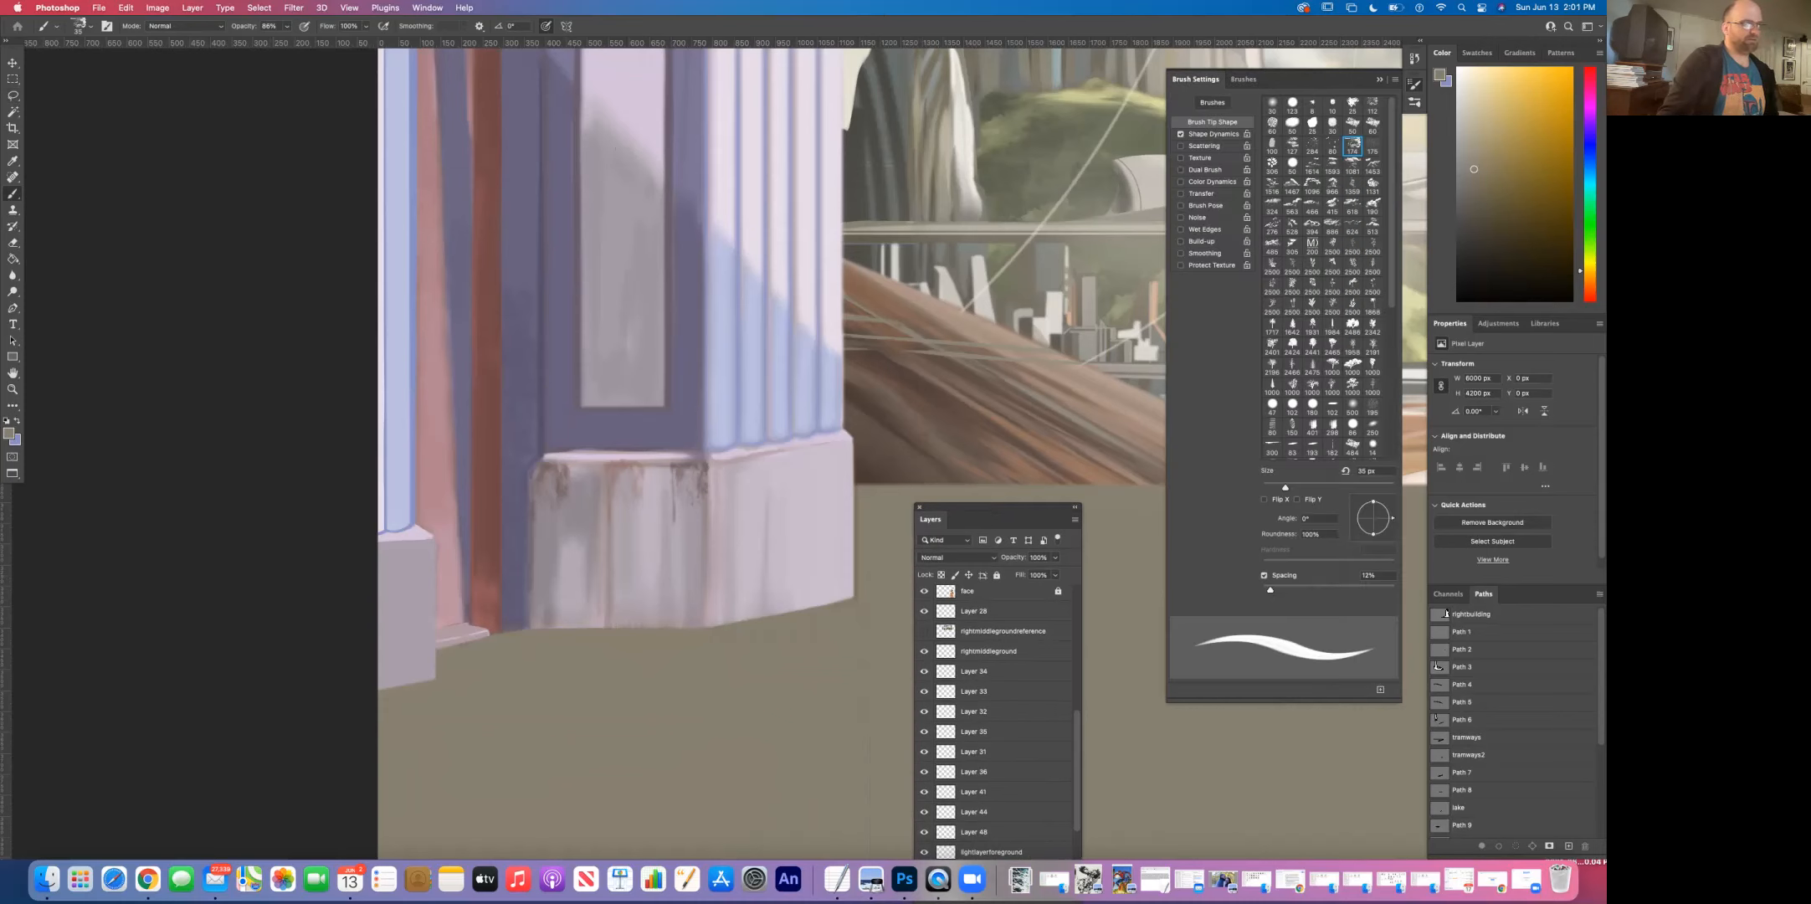
left_click_drag(1393, 517, 1379, 539)
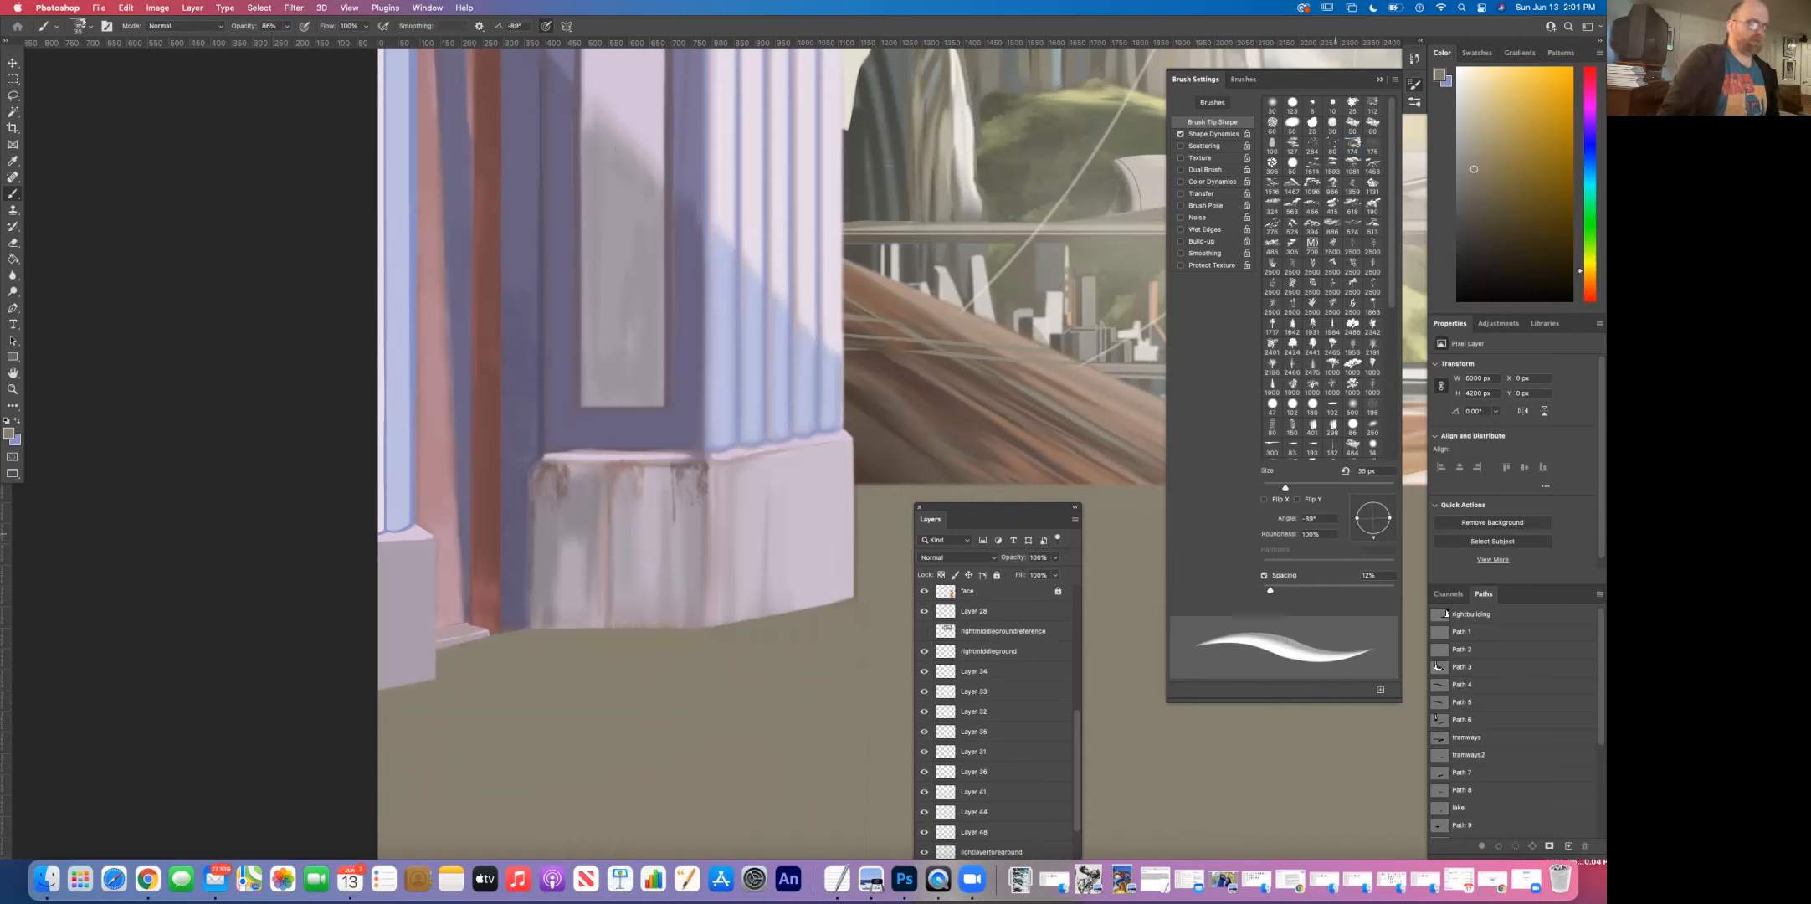
left_click_drag(1373, 535, 1378, 546)
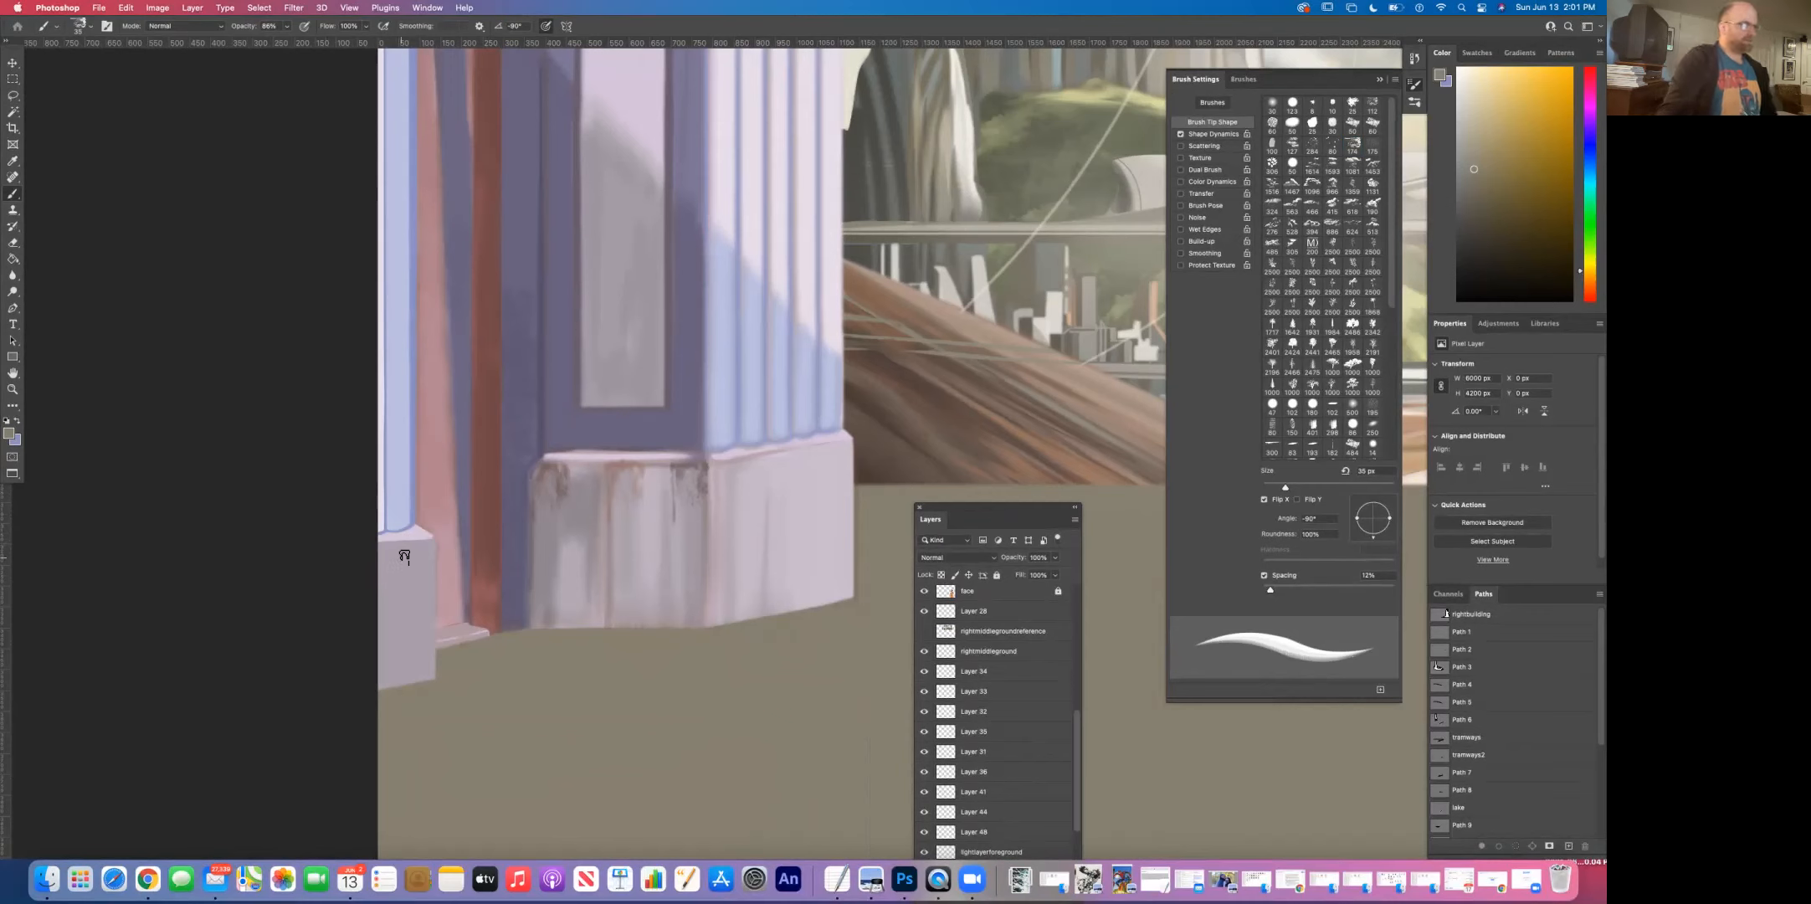
Step: Enlarge the drip brush to 200 px and stamp weathering stains along the upper part of the small base block
key("bracketright")
key("bracketright")
key("bracketright")
key("bracketright")
key("bracketright")
key("bracketright")
key("bracketright")
key("bracketright")
key("bracketright")
key("bracketright")
key("bracketright")
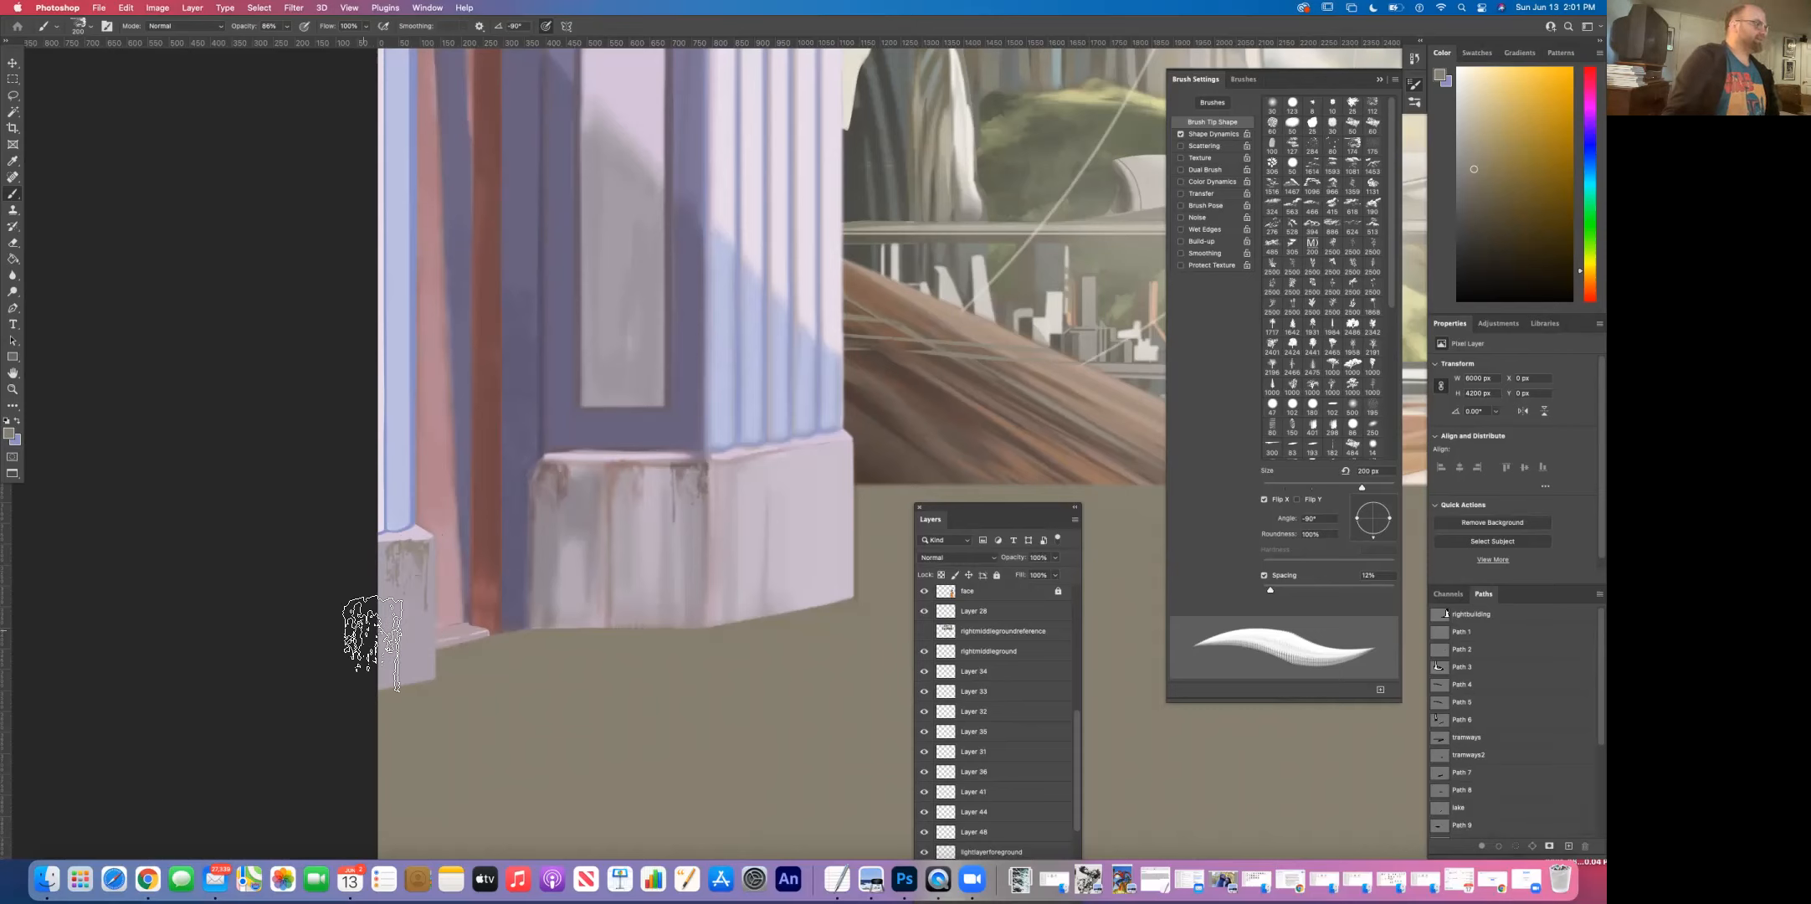
left_click(385, 591)
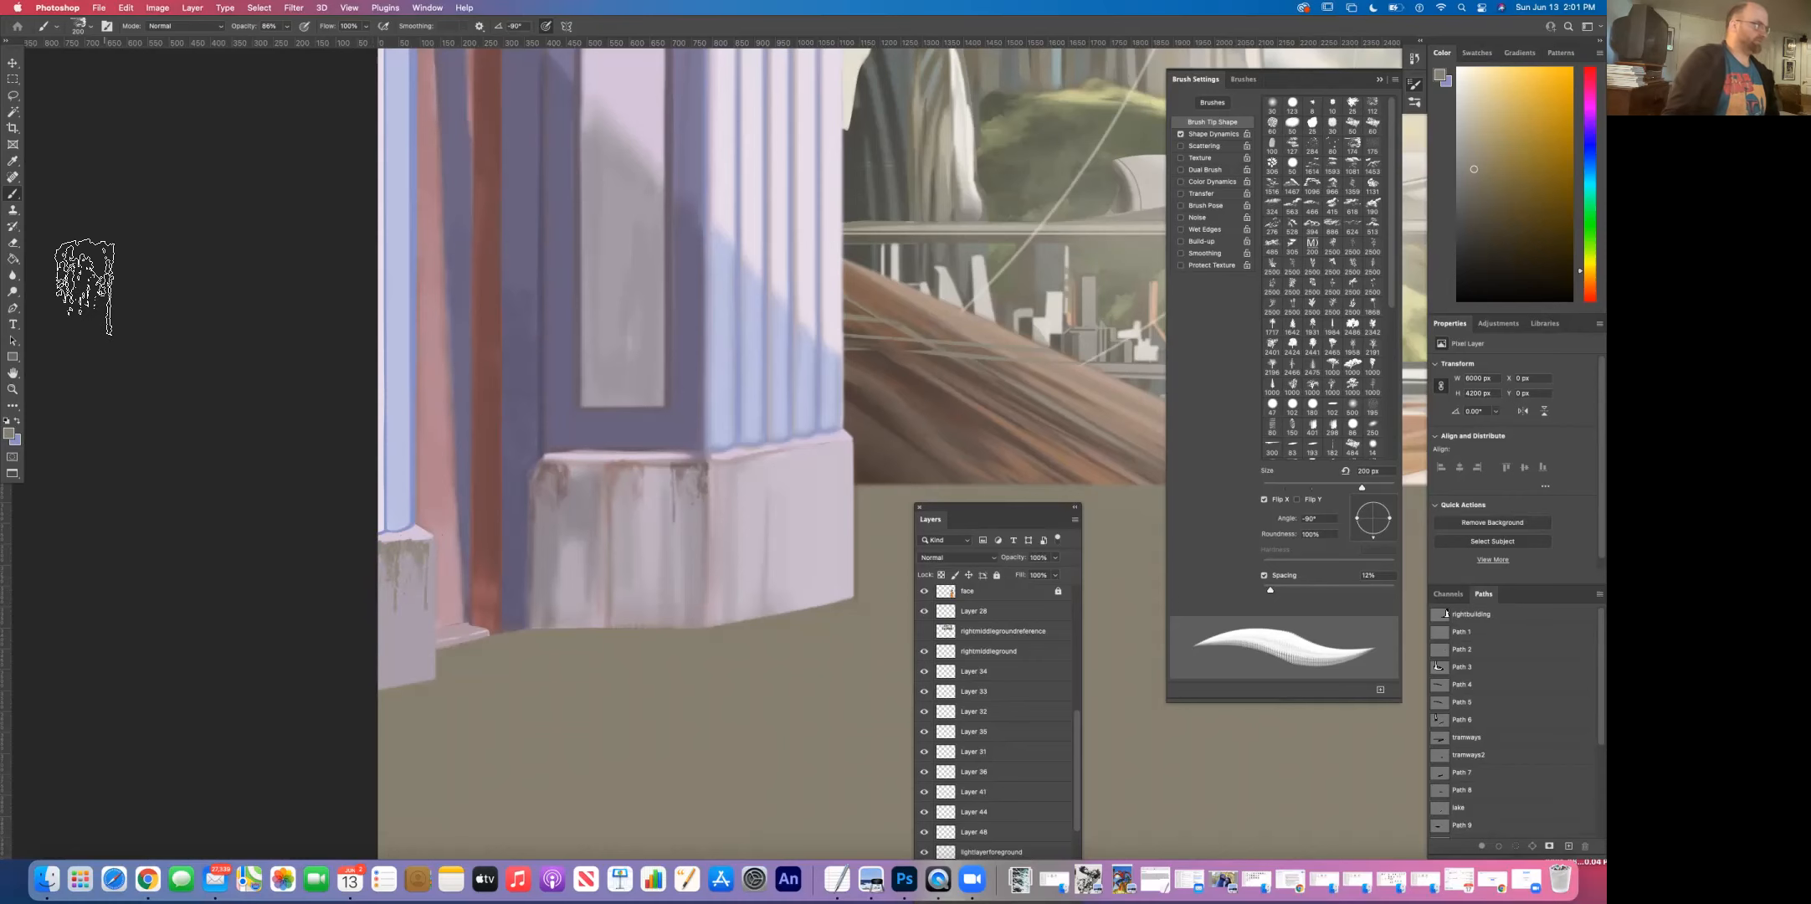
Step: Sample a stain colour from the top of the large column base and stamp more drips on the small base block
left_click(14, 163)
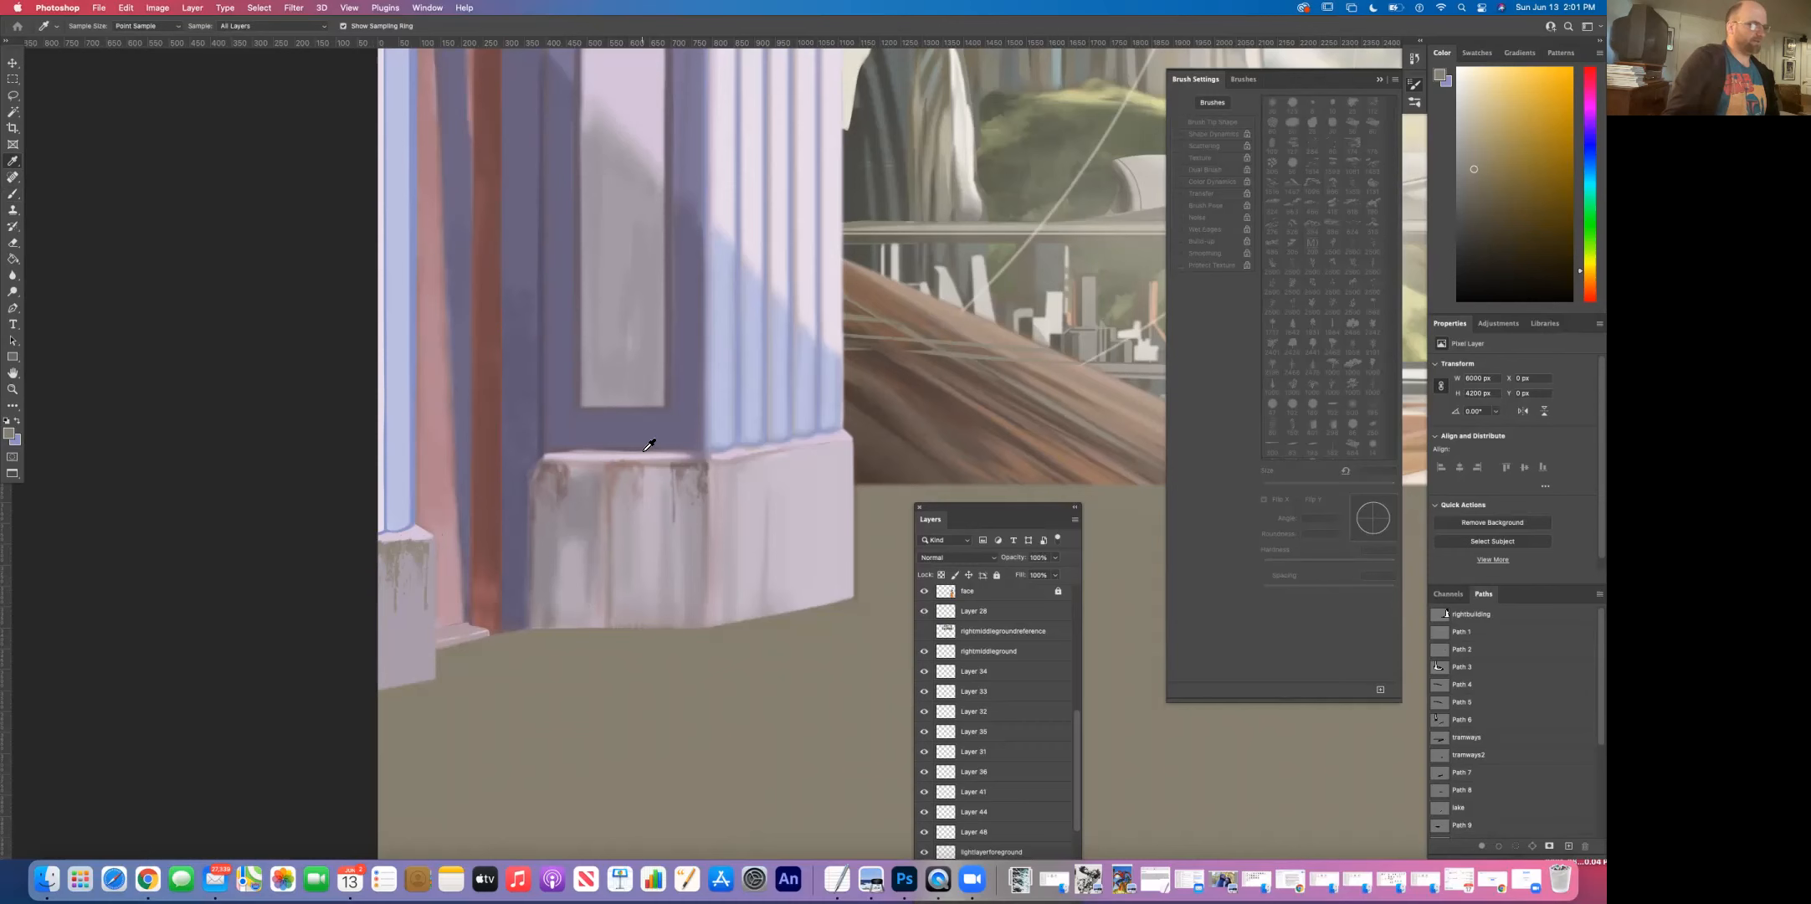
left_click(622, 473)
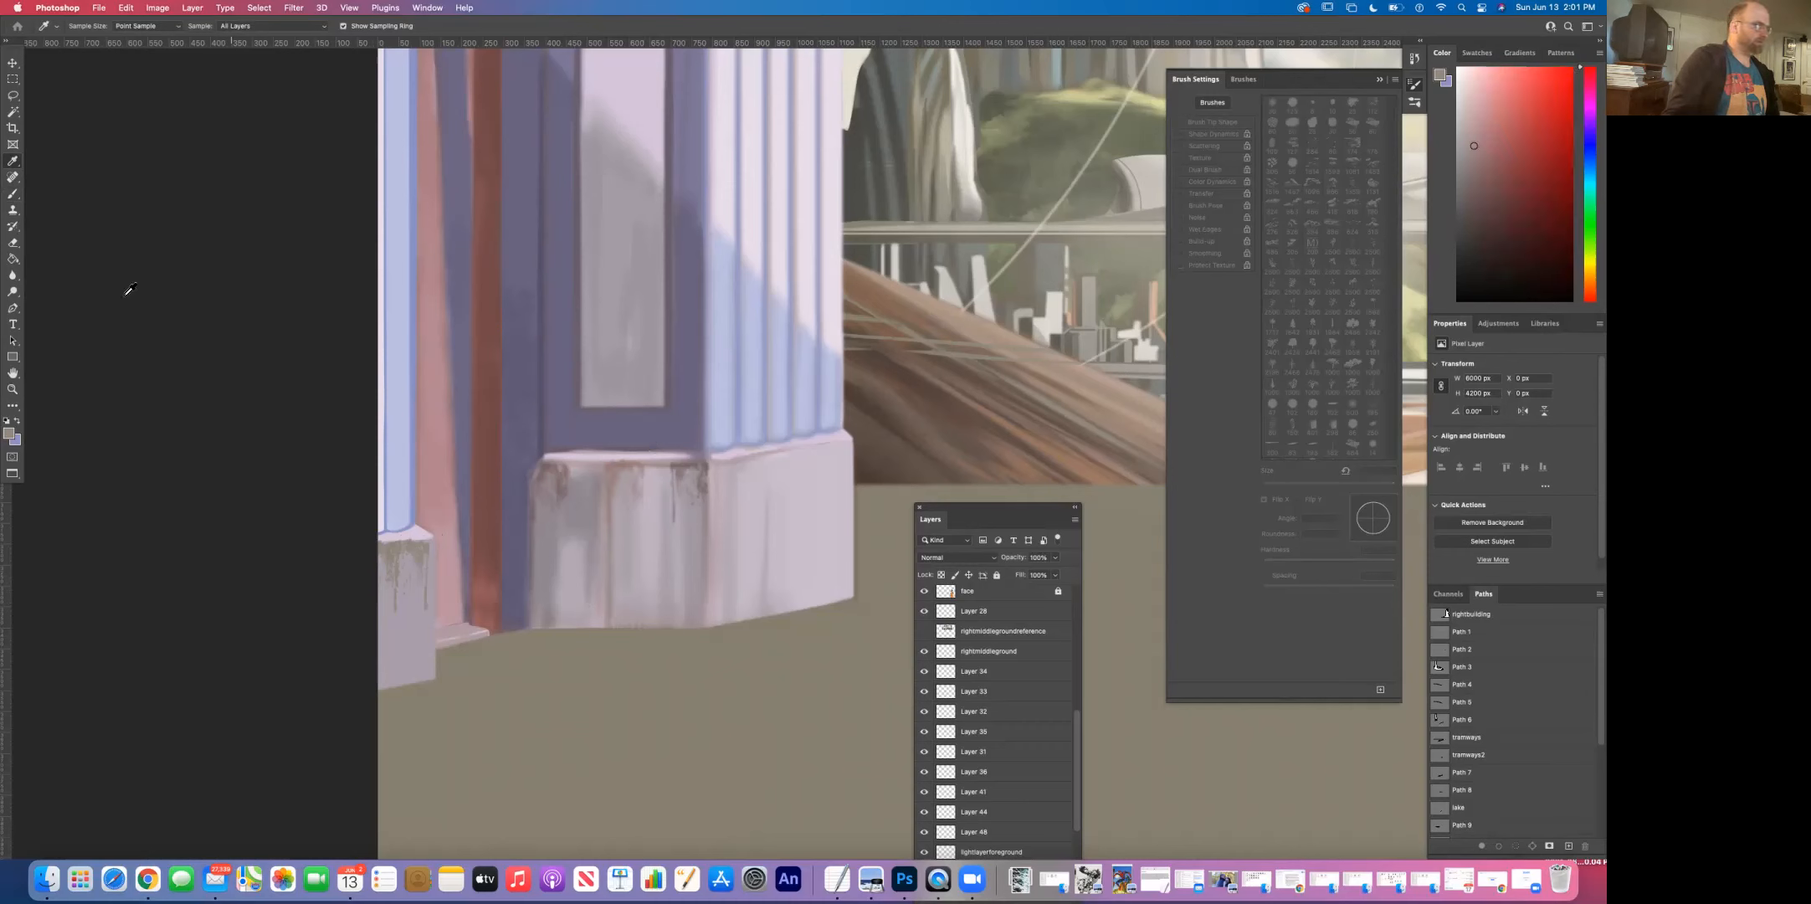
left_click(14, 194)
left_click(394, 601)
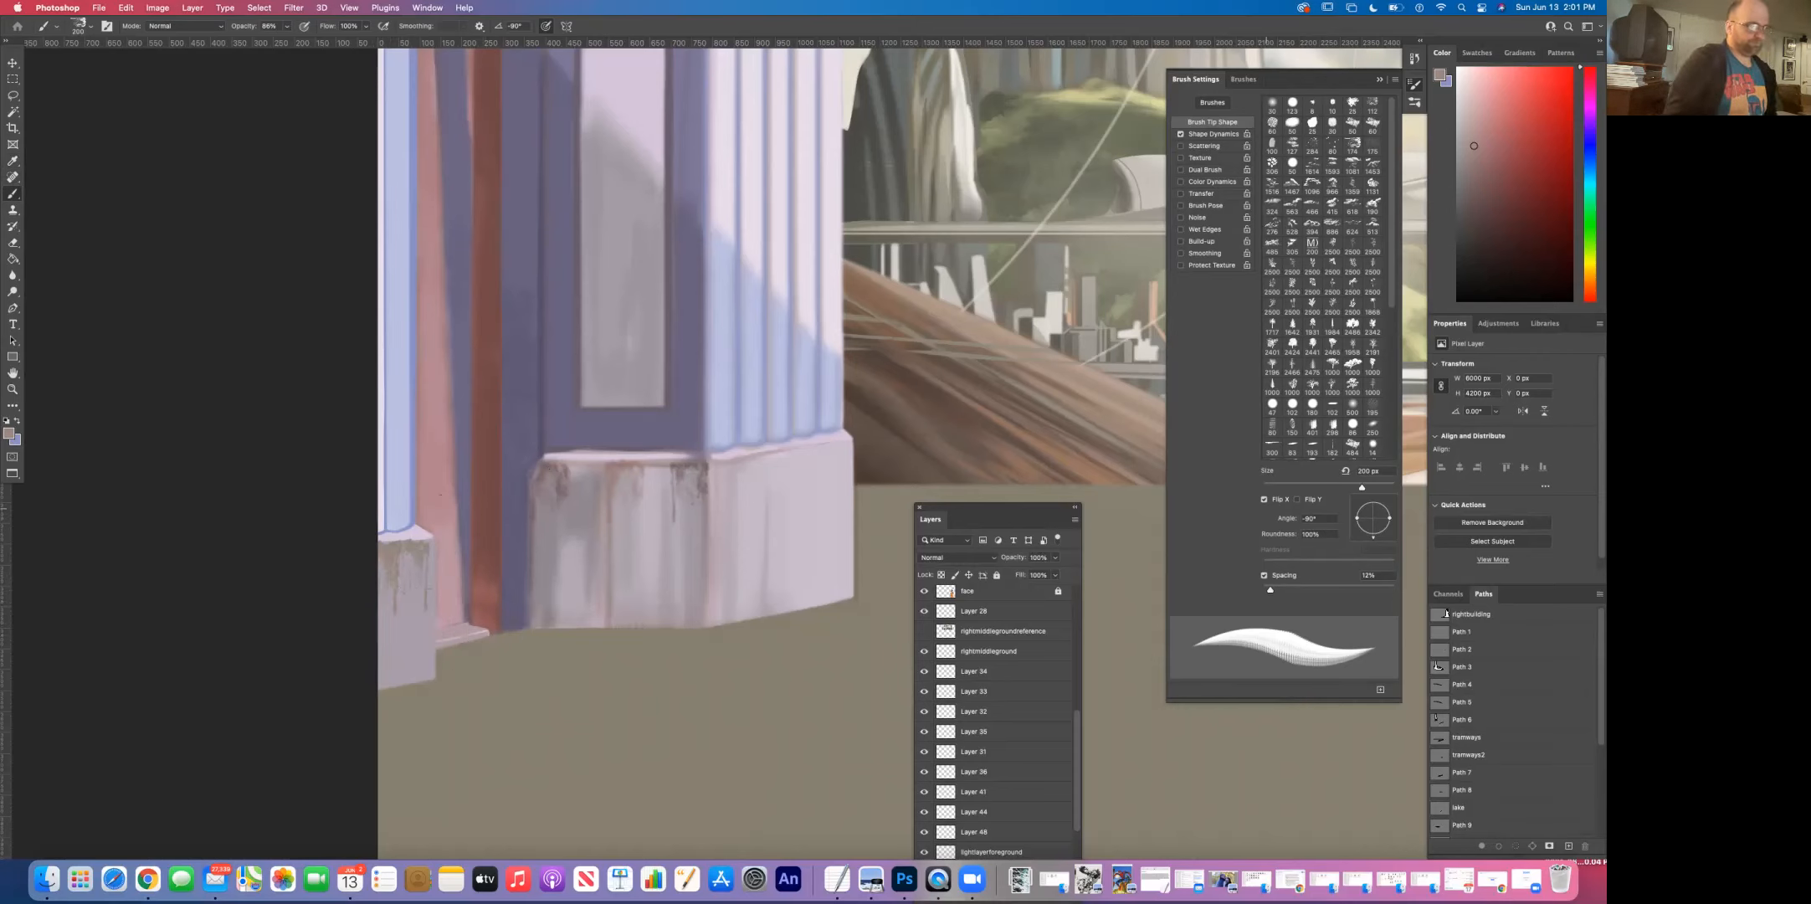
Step: Turn off the brush tip's horizontal flip and lower the brush opacity to 42% for fainter drips on the small block
left_click(1264, 499)
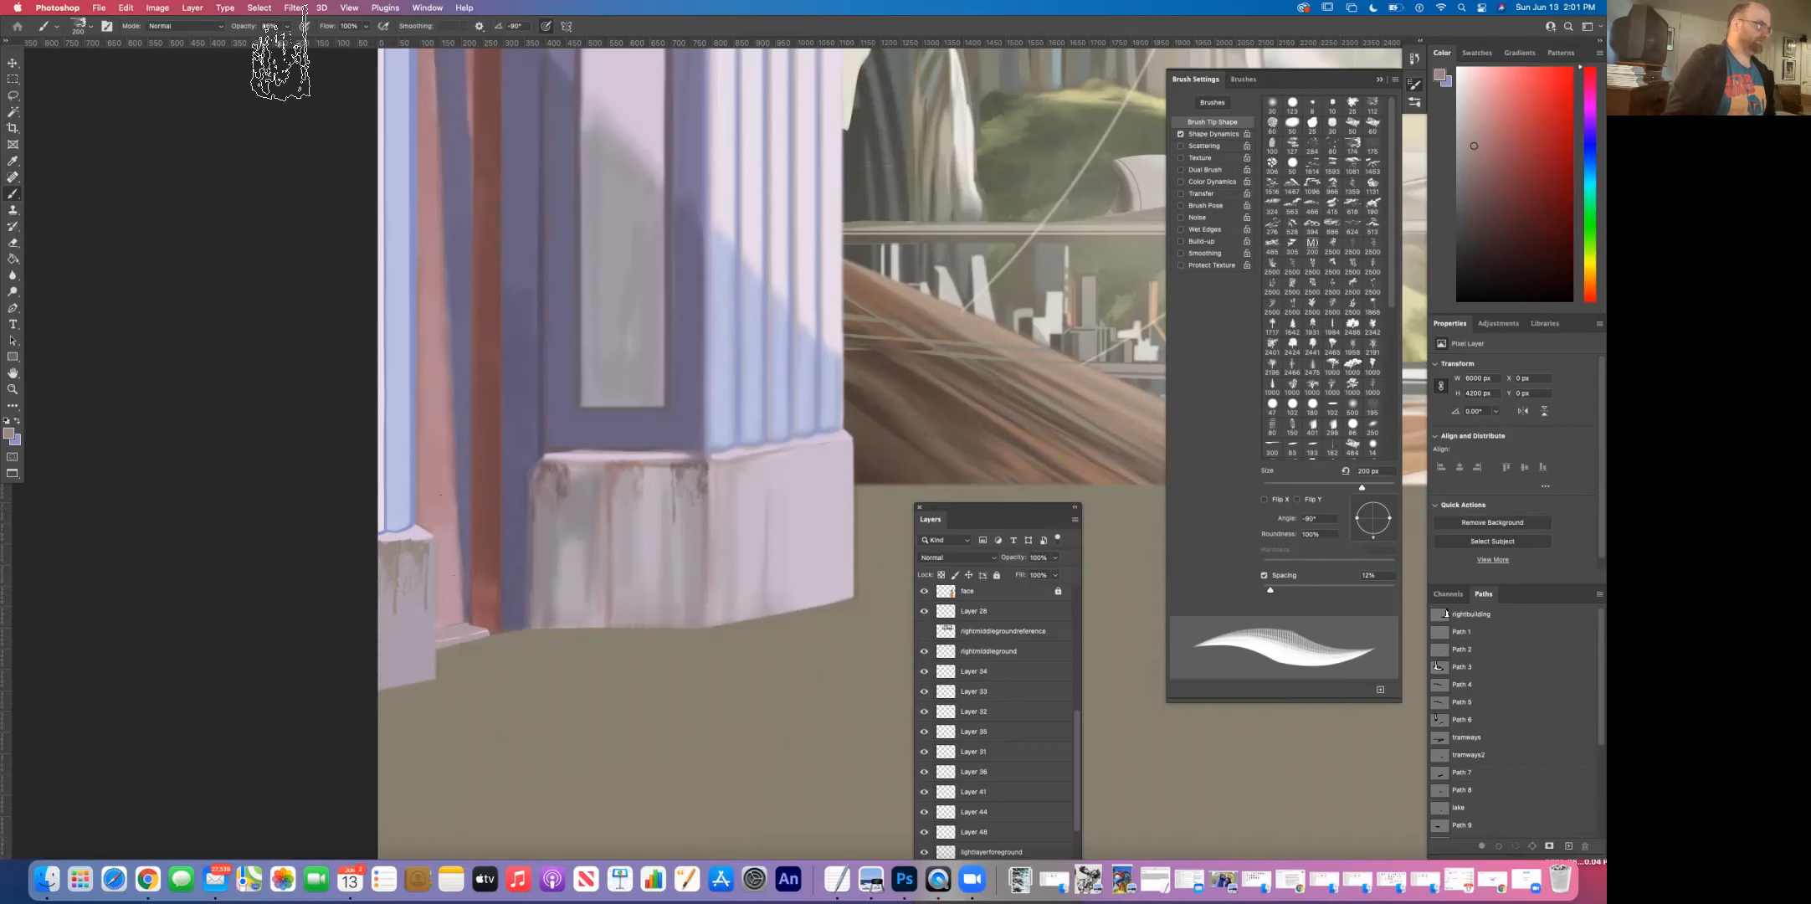
left_click(286, 27)
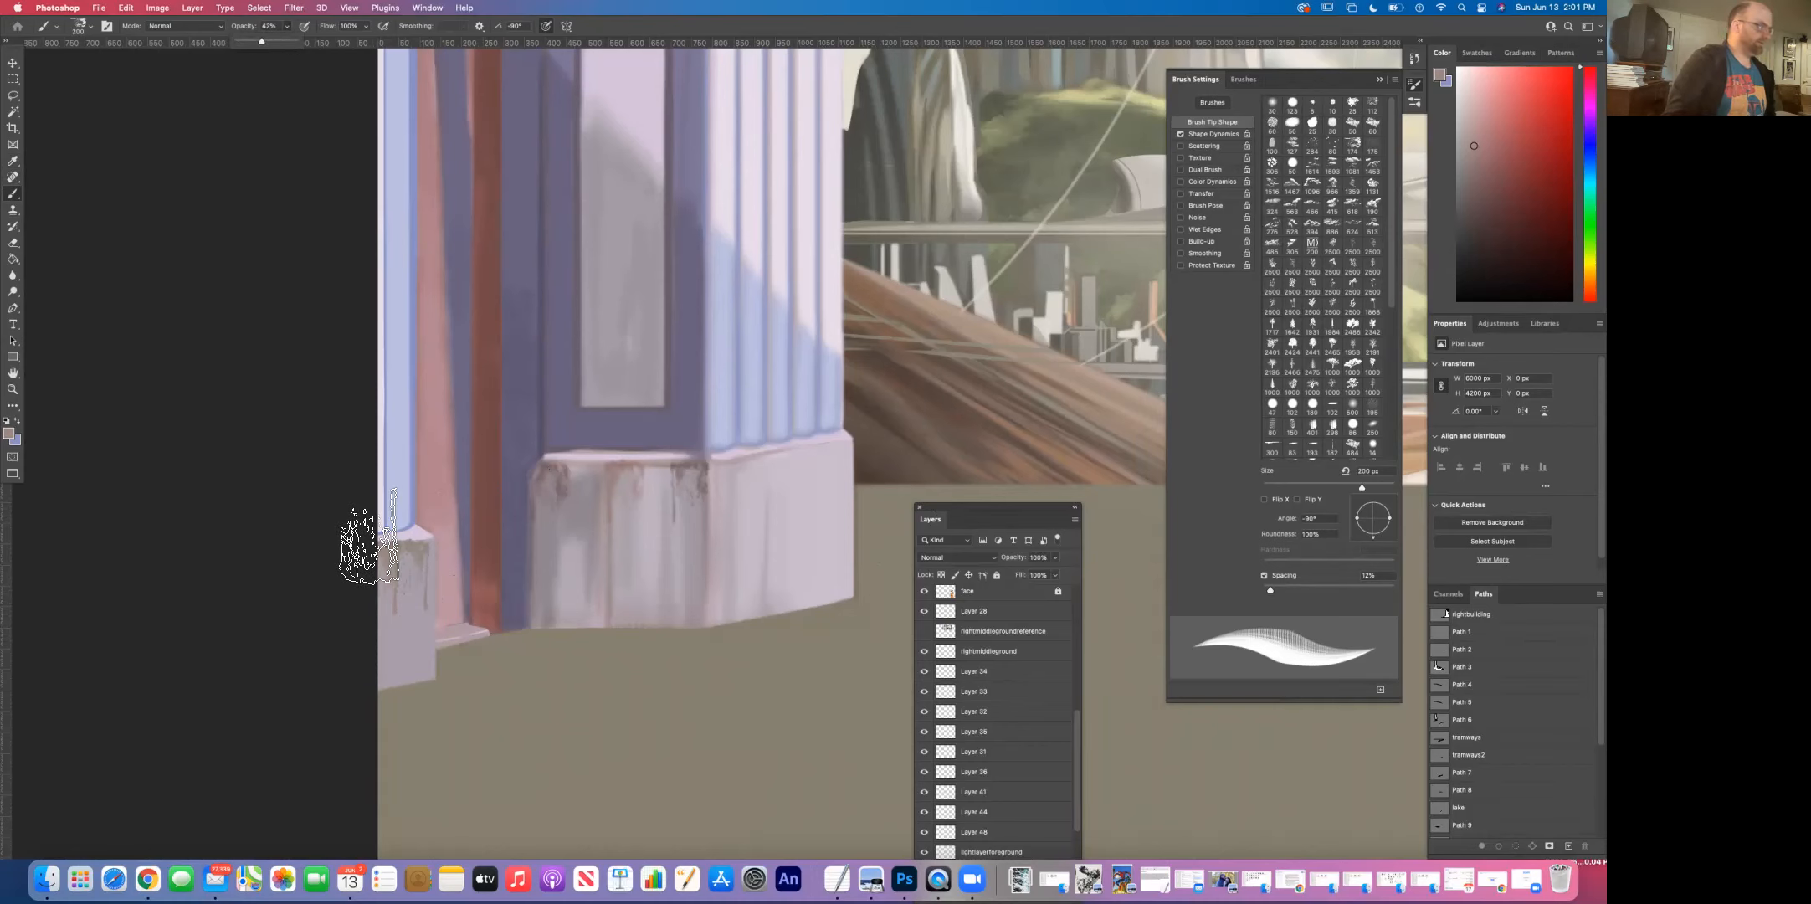
key("Return")
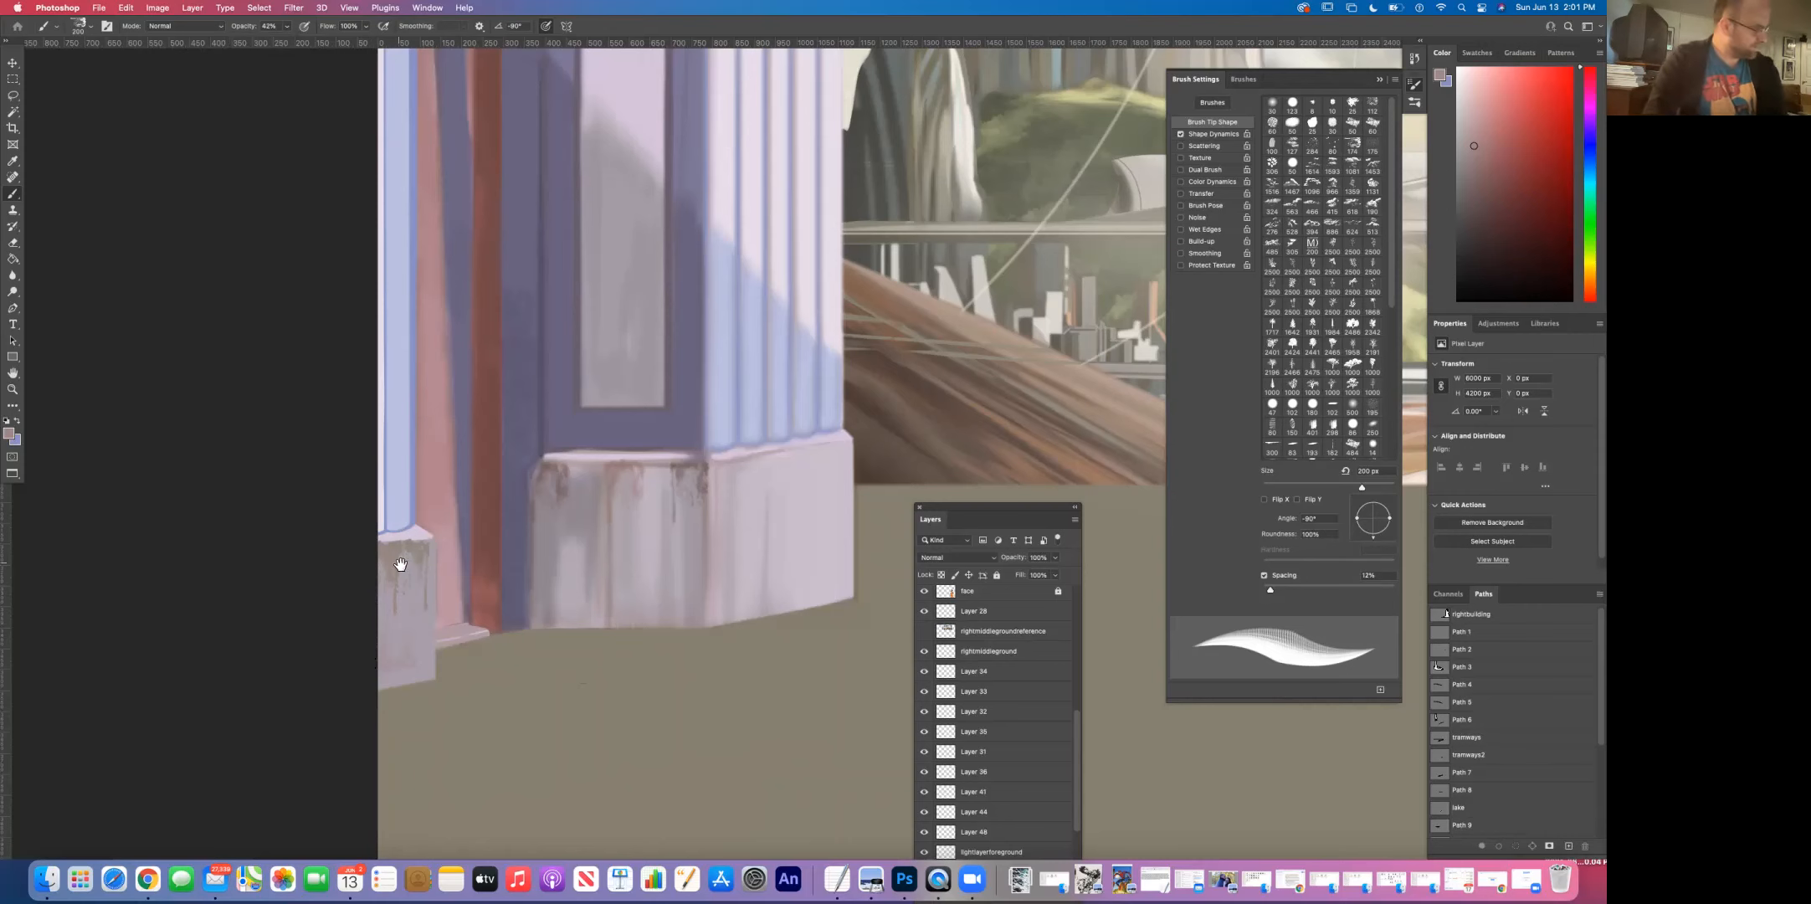
Step: Sample the pale lilac of the small block's top ledge and touch up its edge with a 10 px soft round brush
left_click(436, 510, "alt+super")
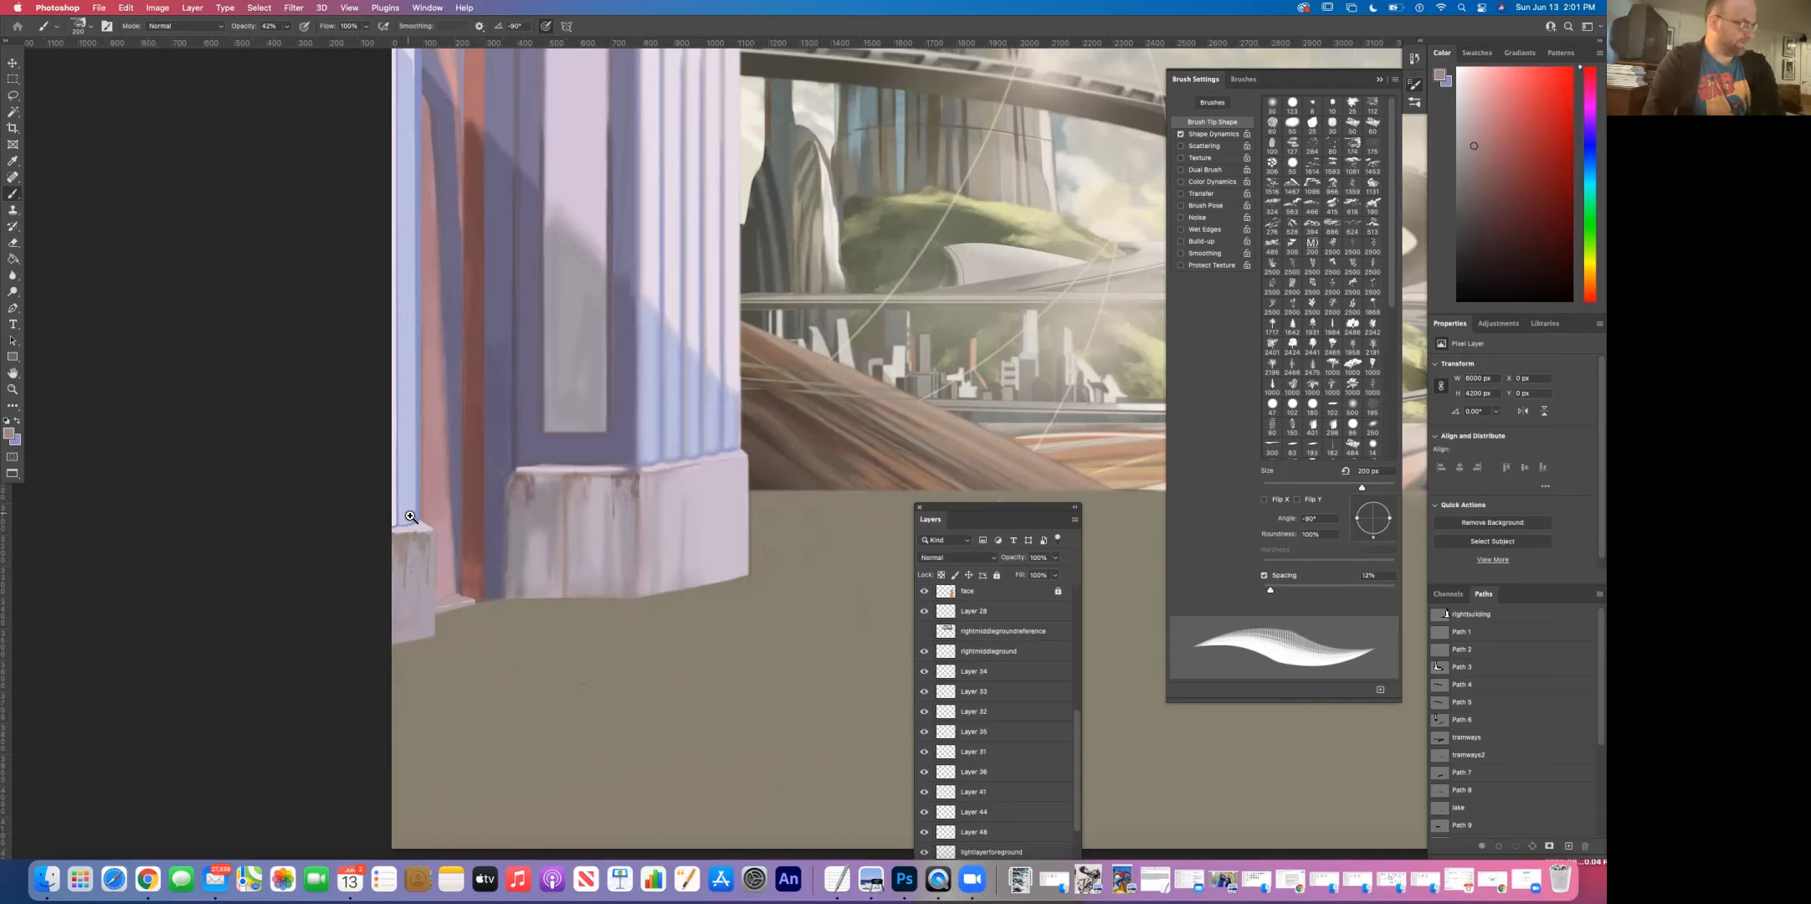
left_click(411, 517, "super")
left_click_drag(410, 526, 483, 501)
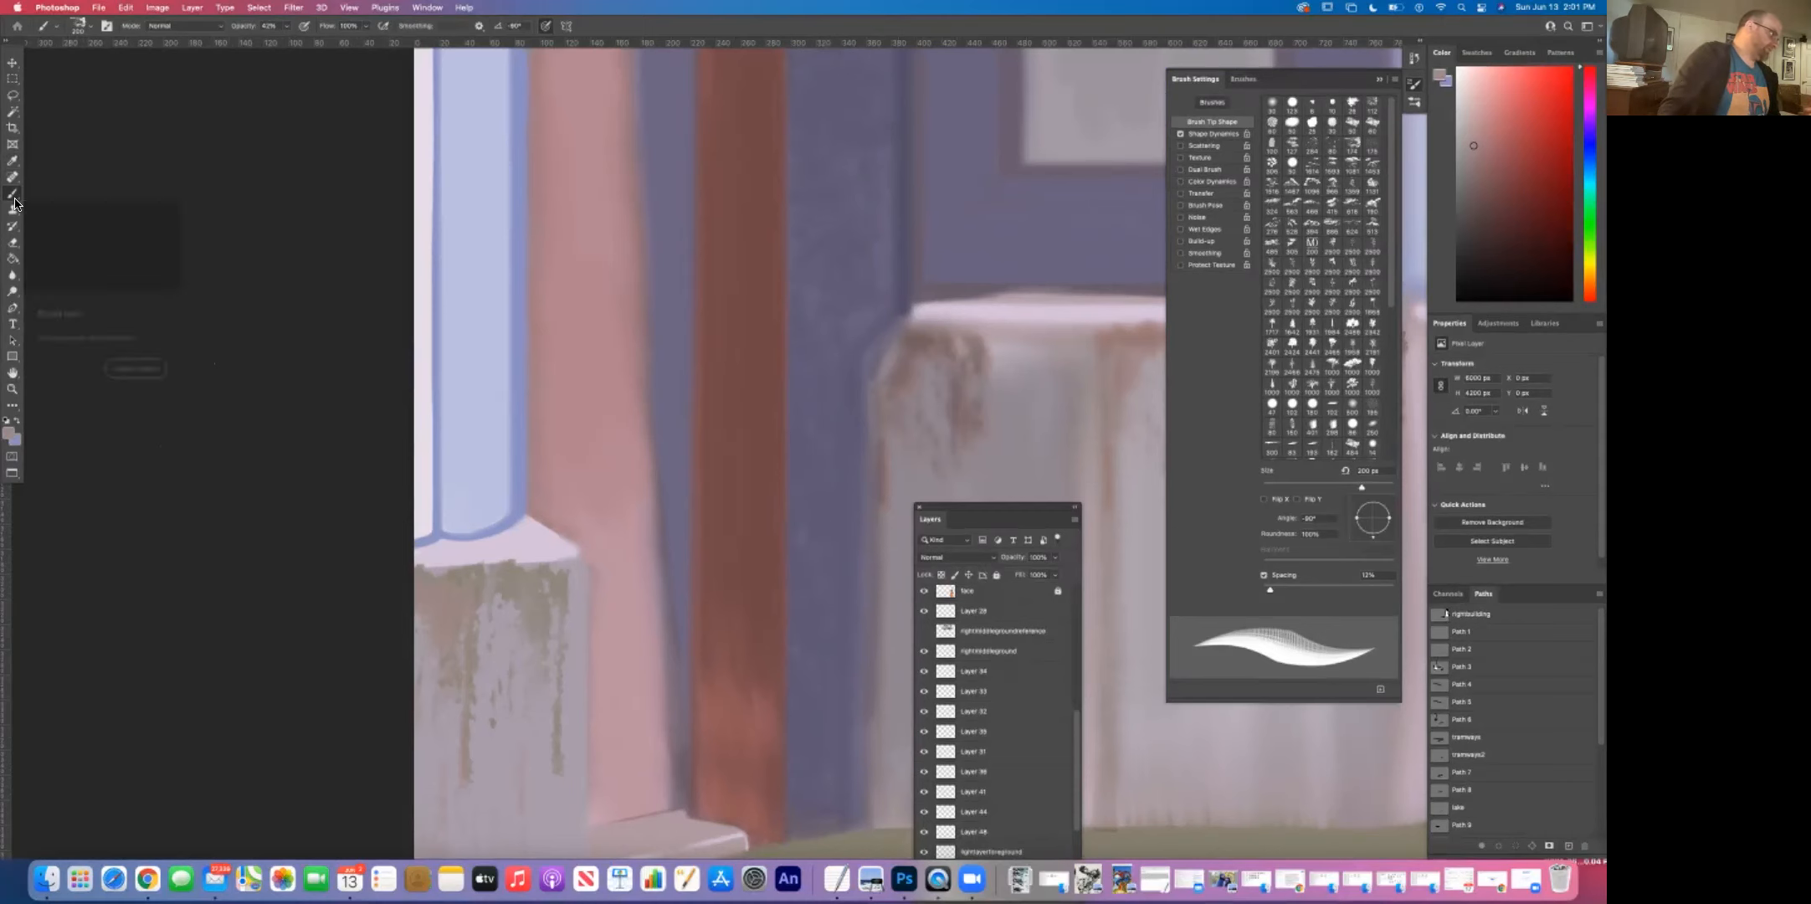
left_click(13, 160)
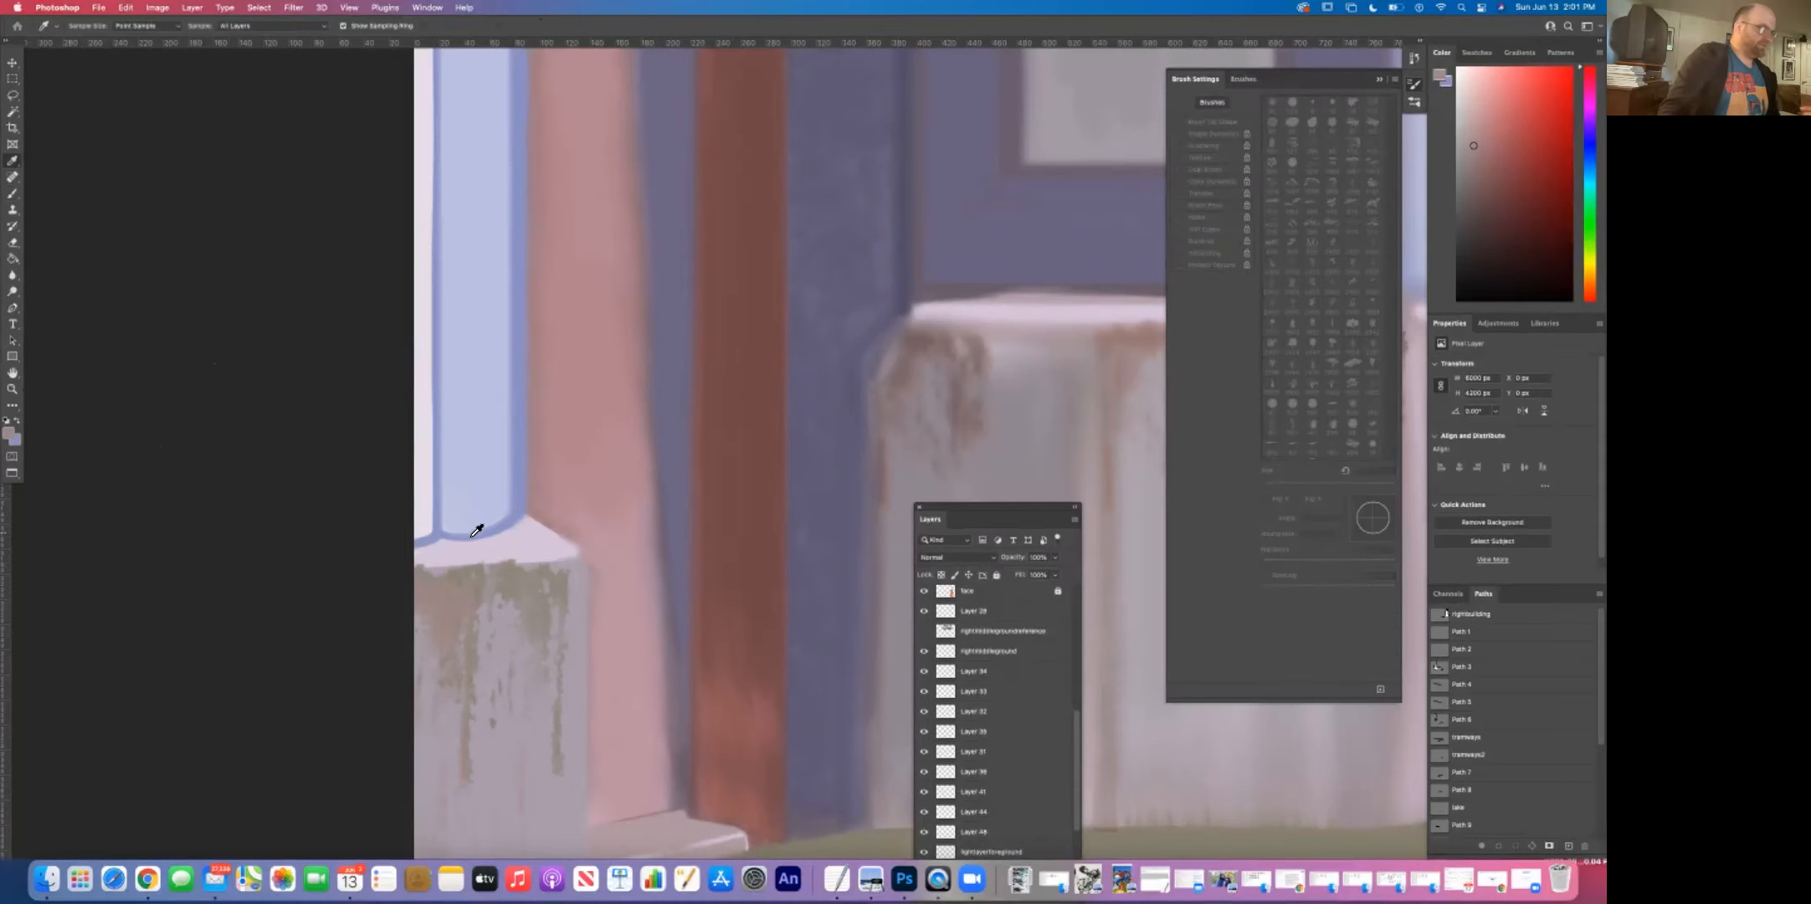
left_click(512, 542)
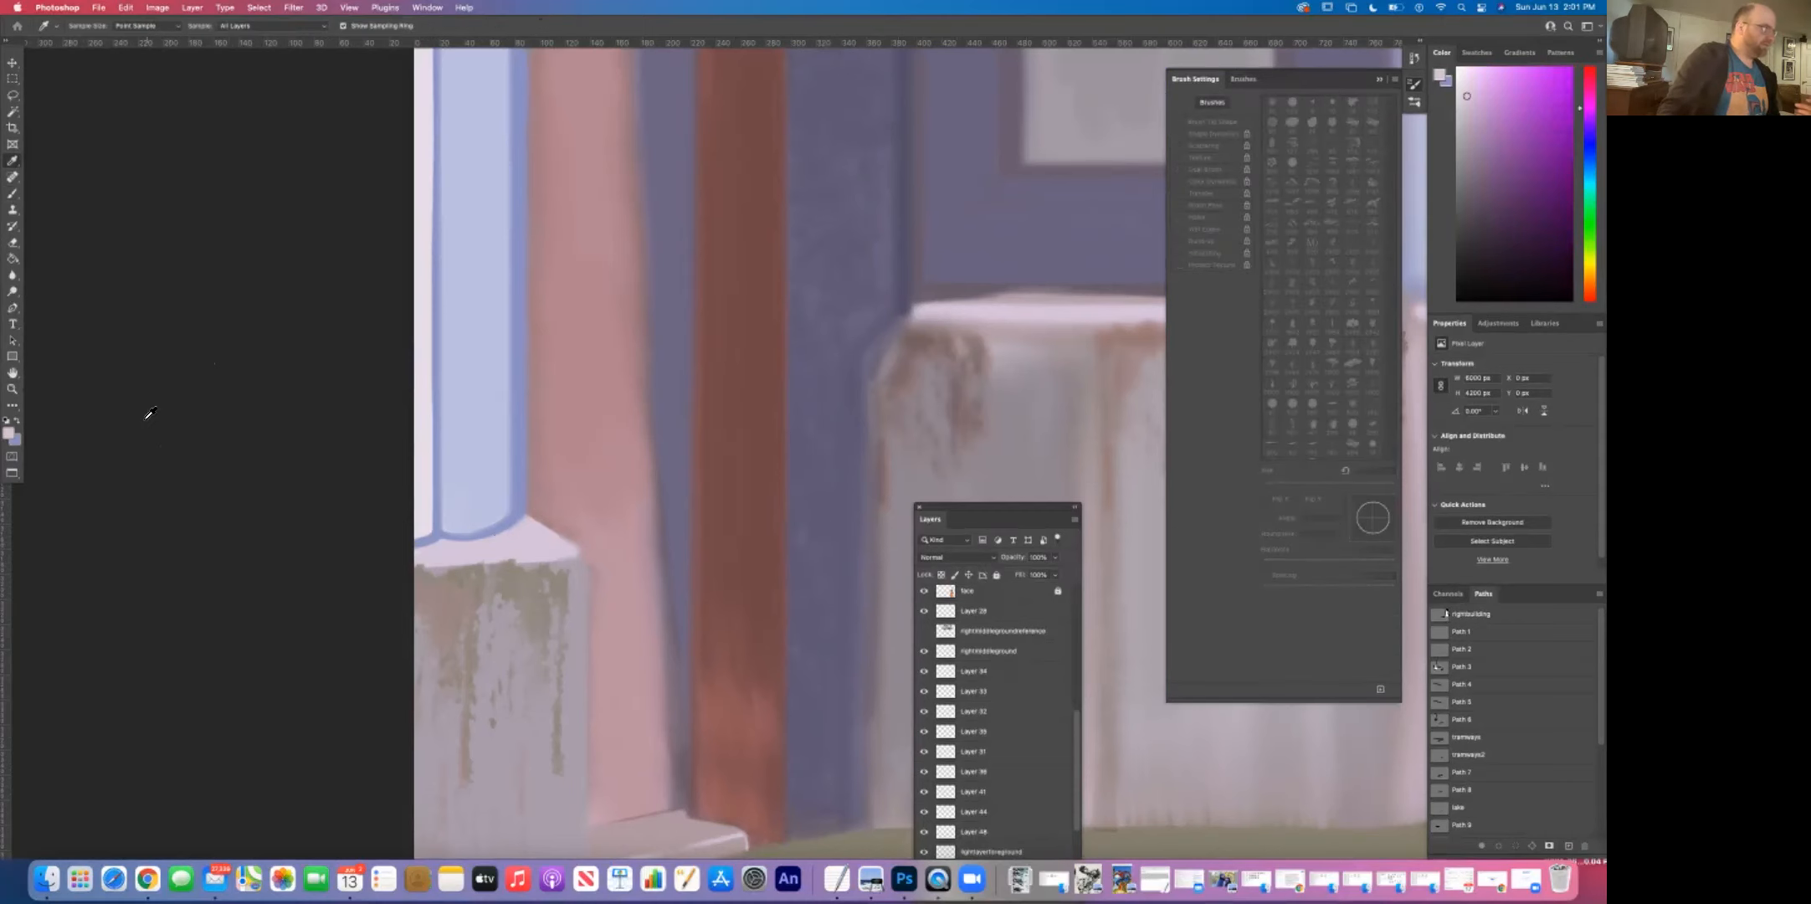
left_click(15, 194)
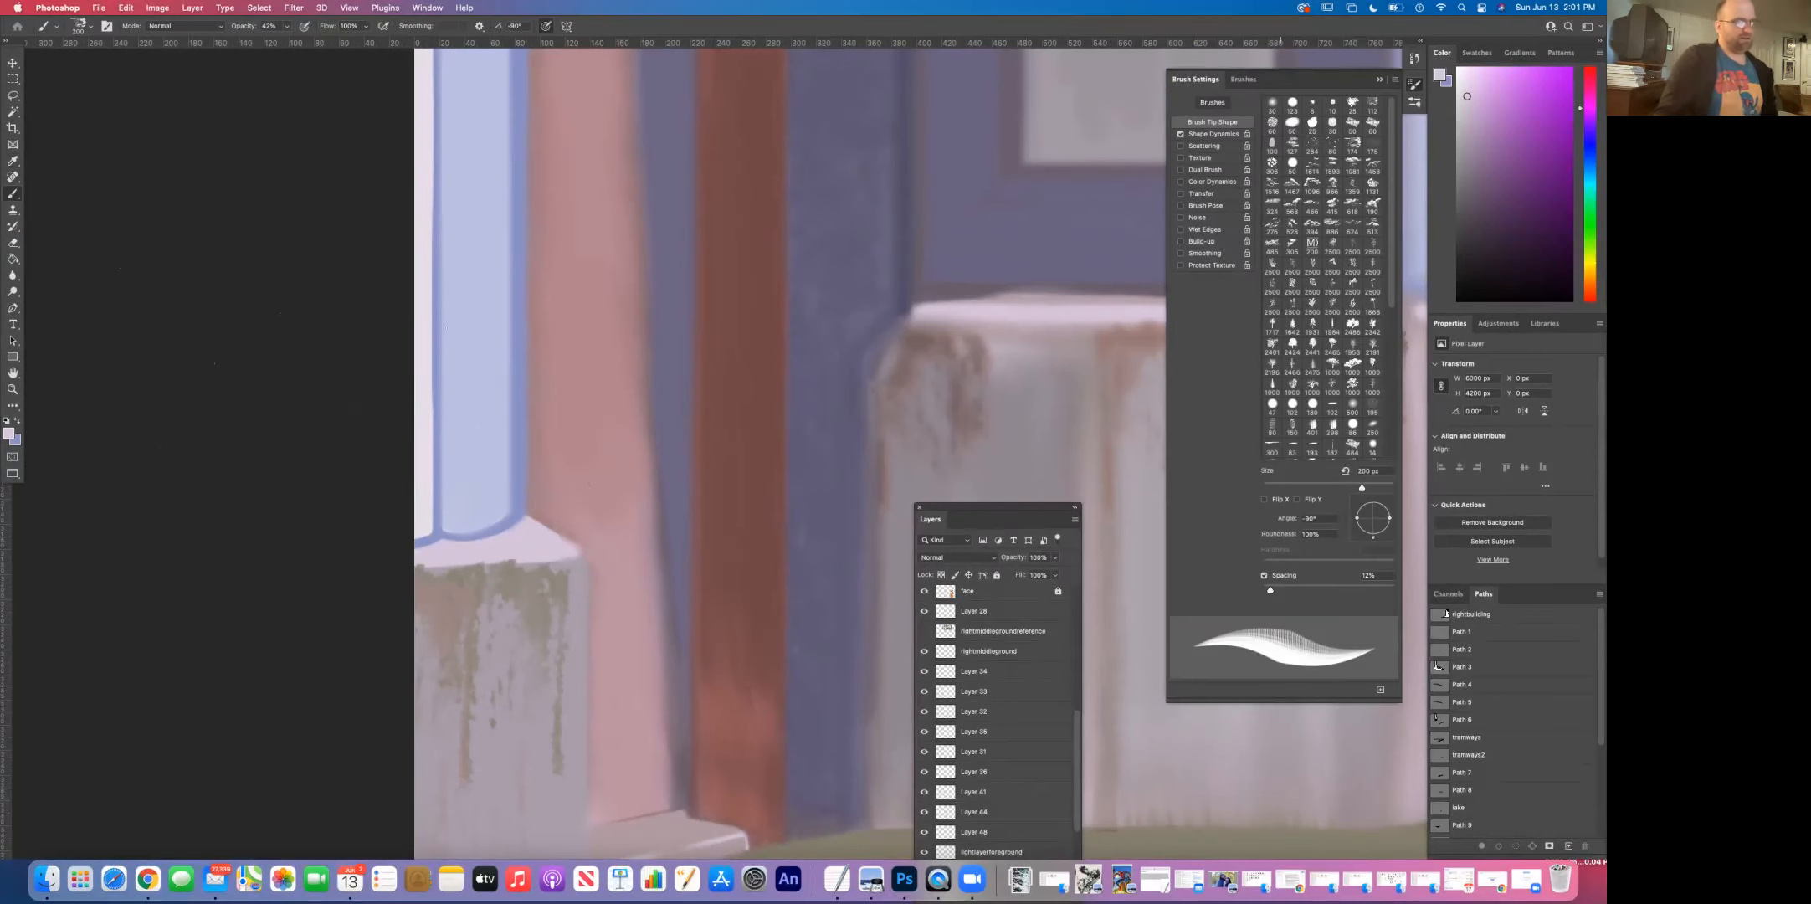
left_click(1272, 104)
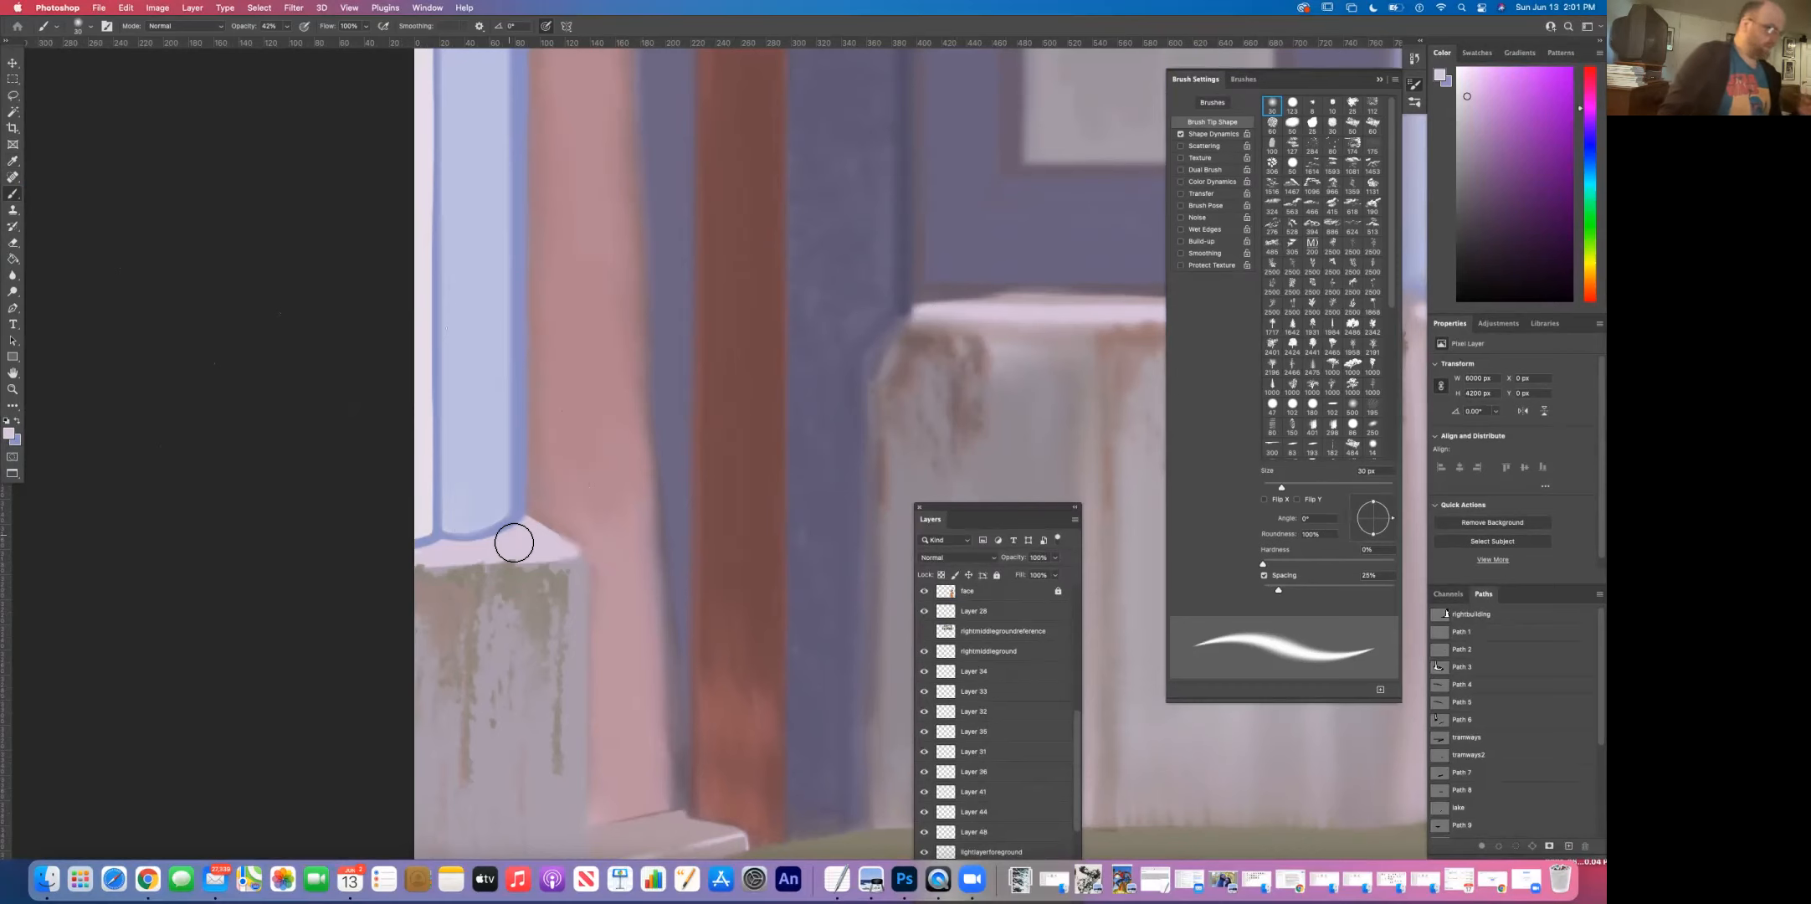
key("bracketleft")
key("bracketleft")
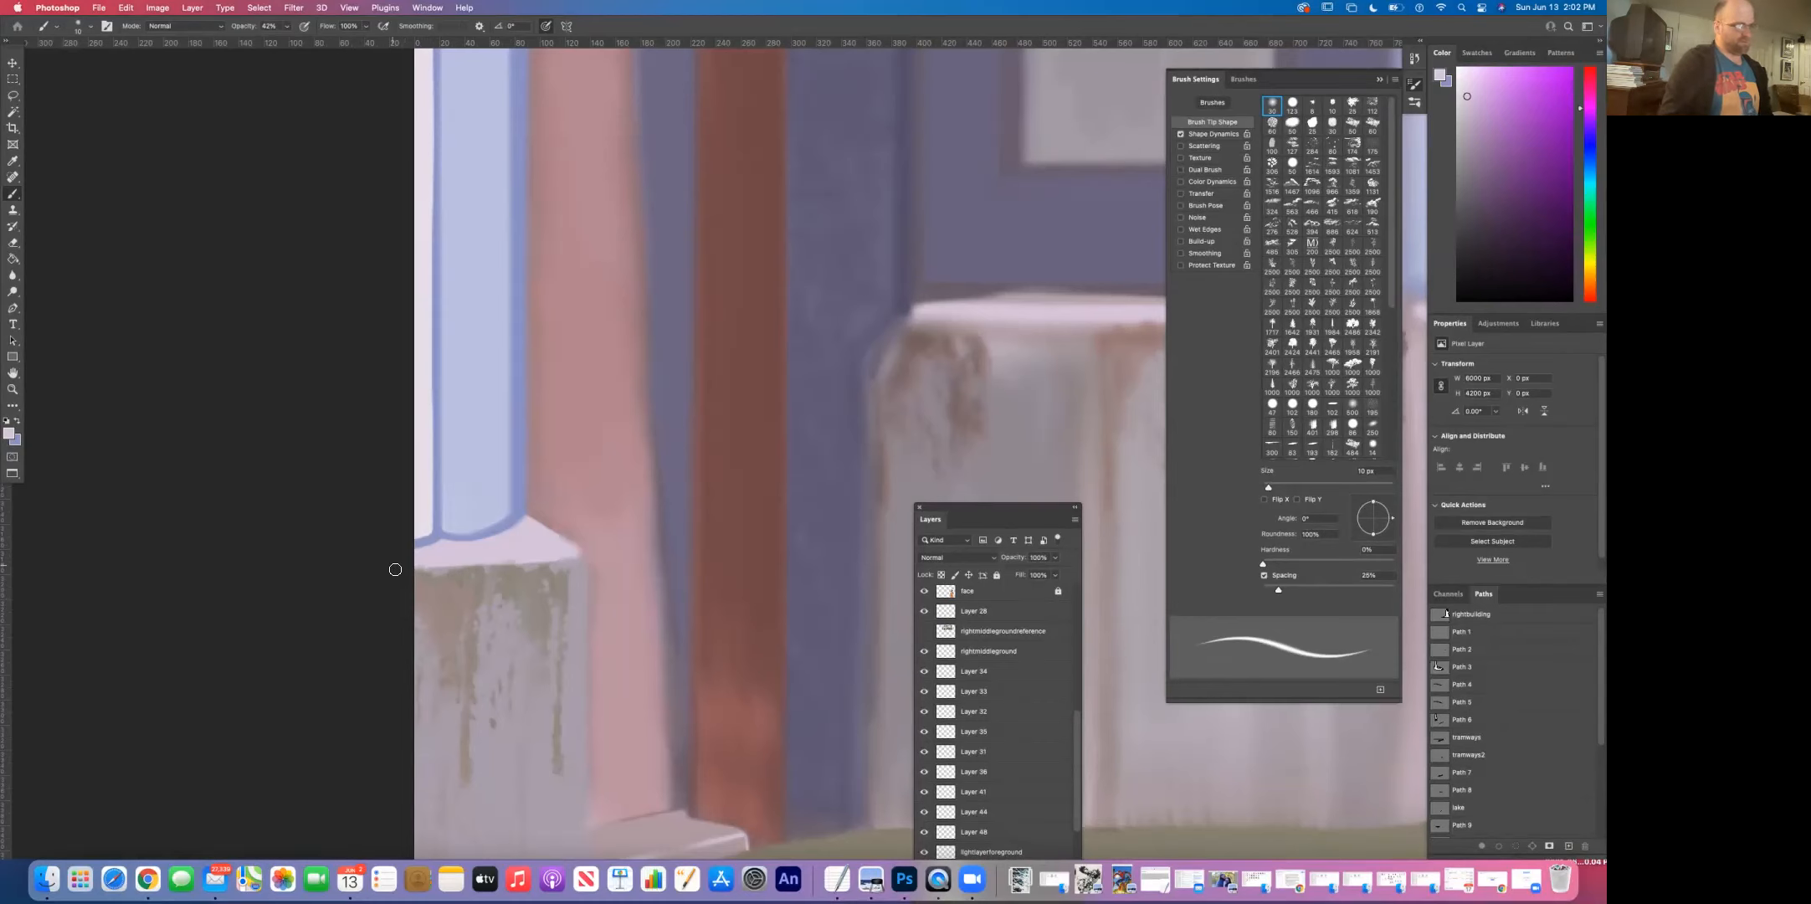
Step: Zoom out from the stained base blocks to examine the foreground building within the whole painting
scroll(616, 505, "down", 10)
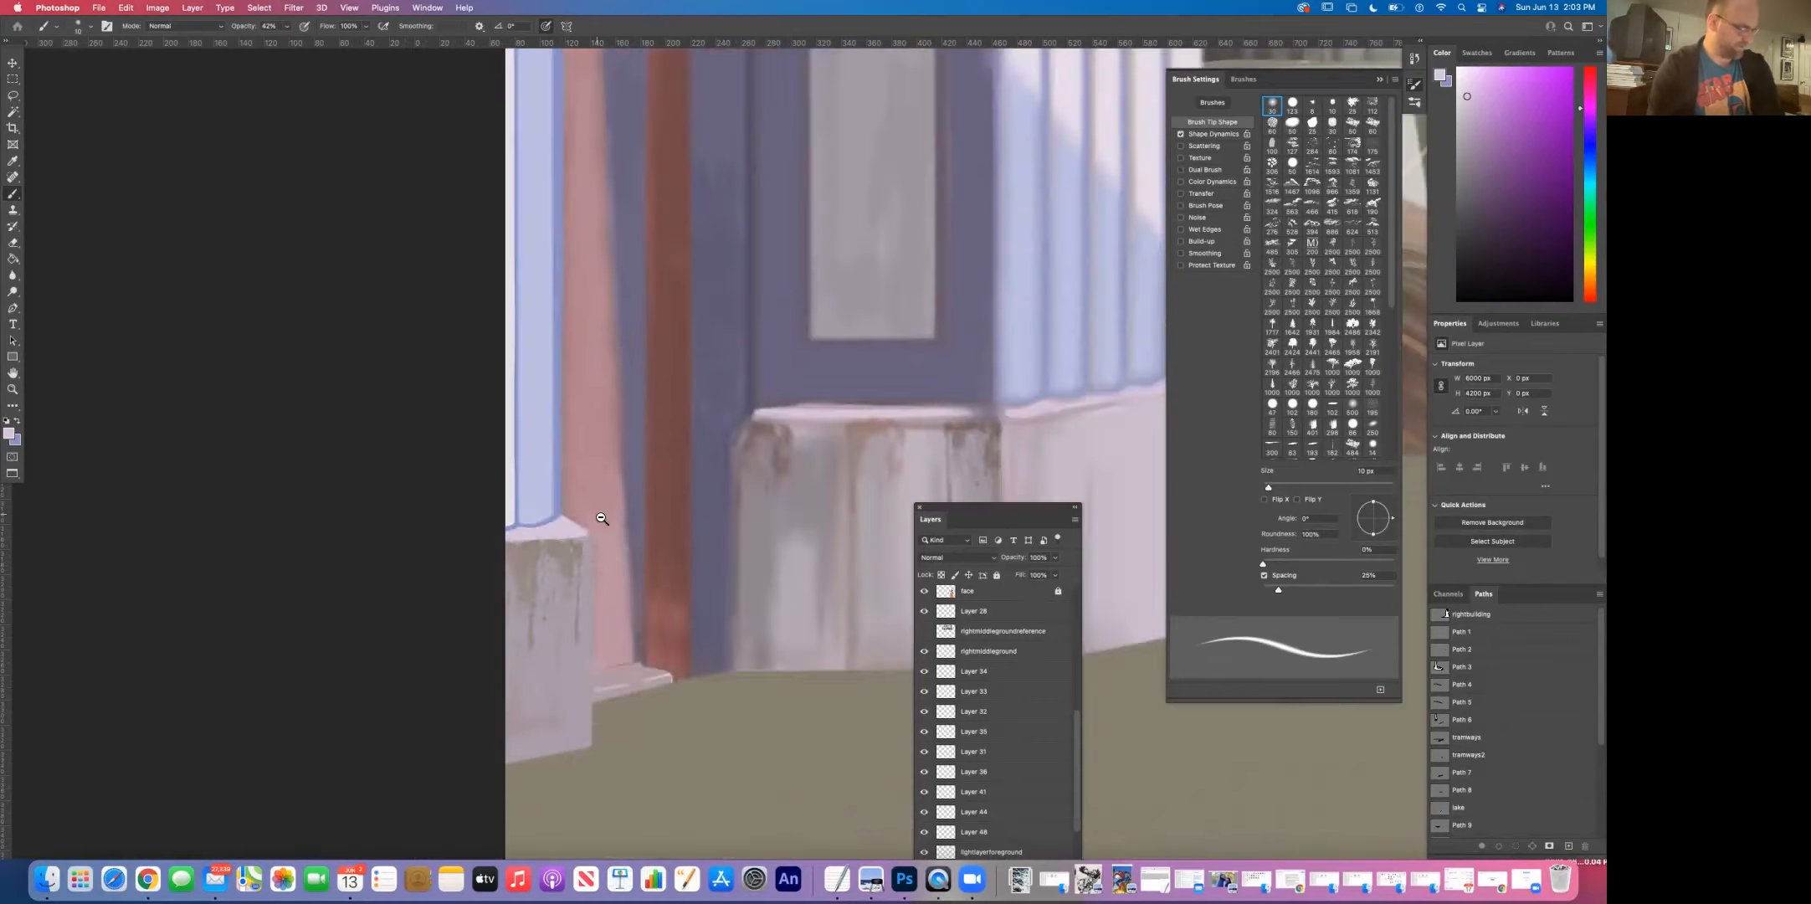
left_click_drag(636, 472, 601, 561)
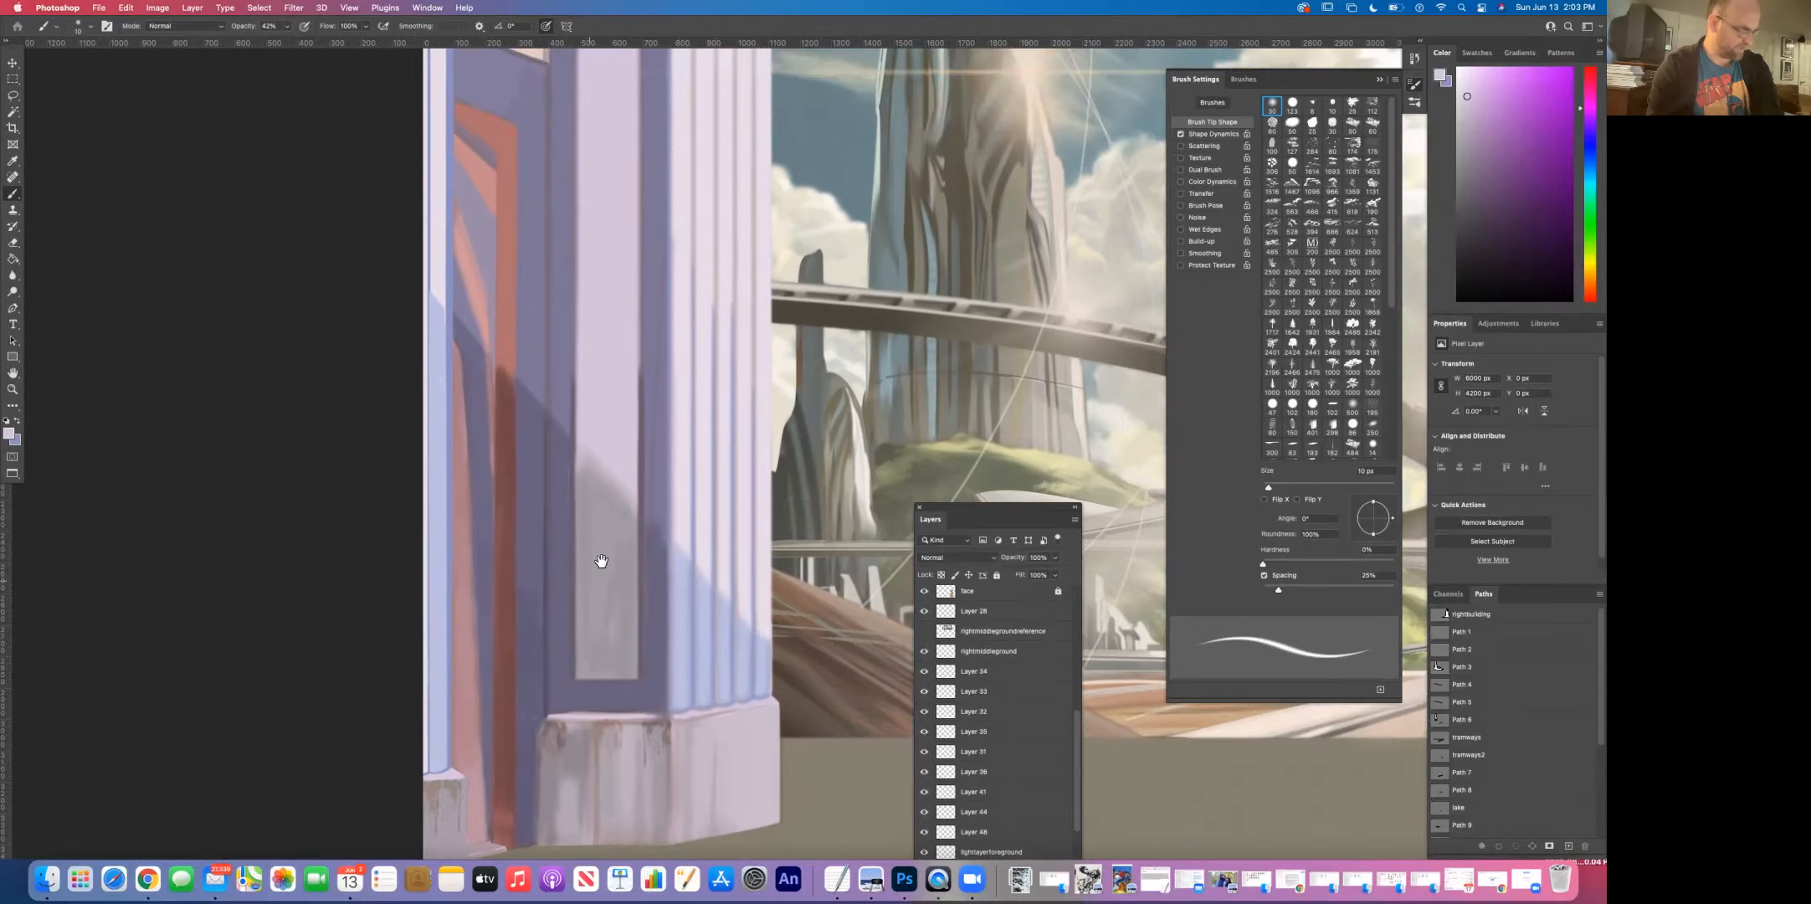
scroll(600, 550, "down", 5)
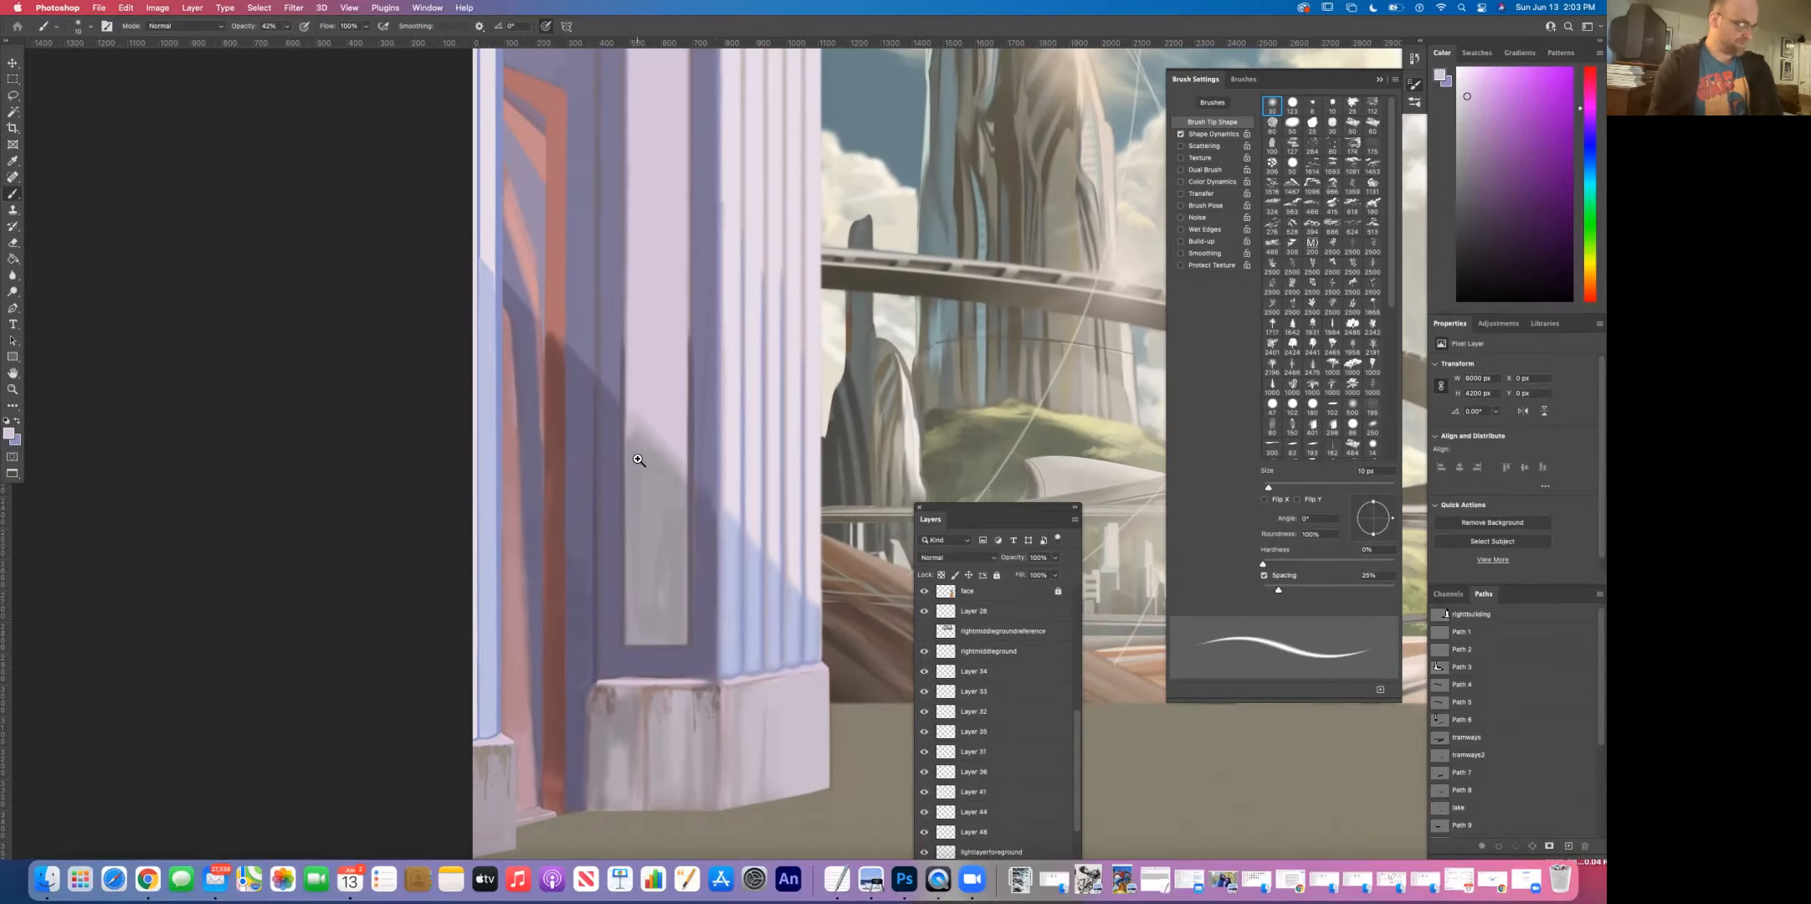
left_click_drag(532, 545, 455, 511)
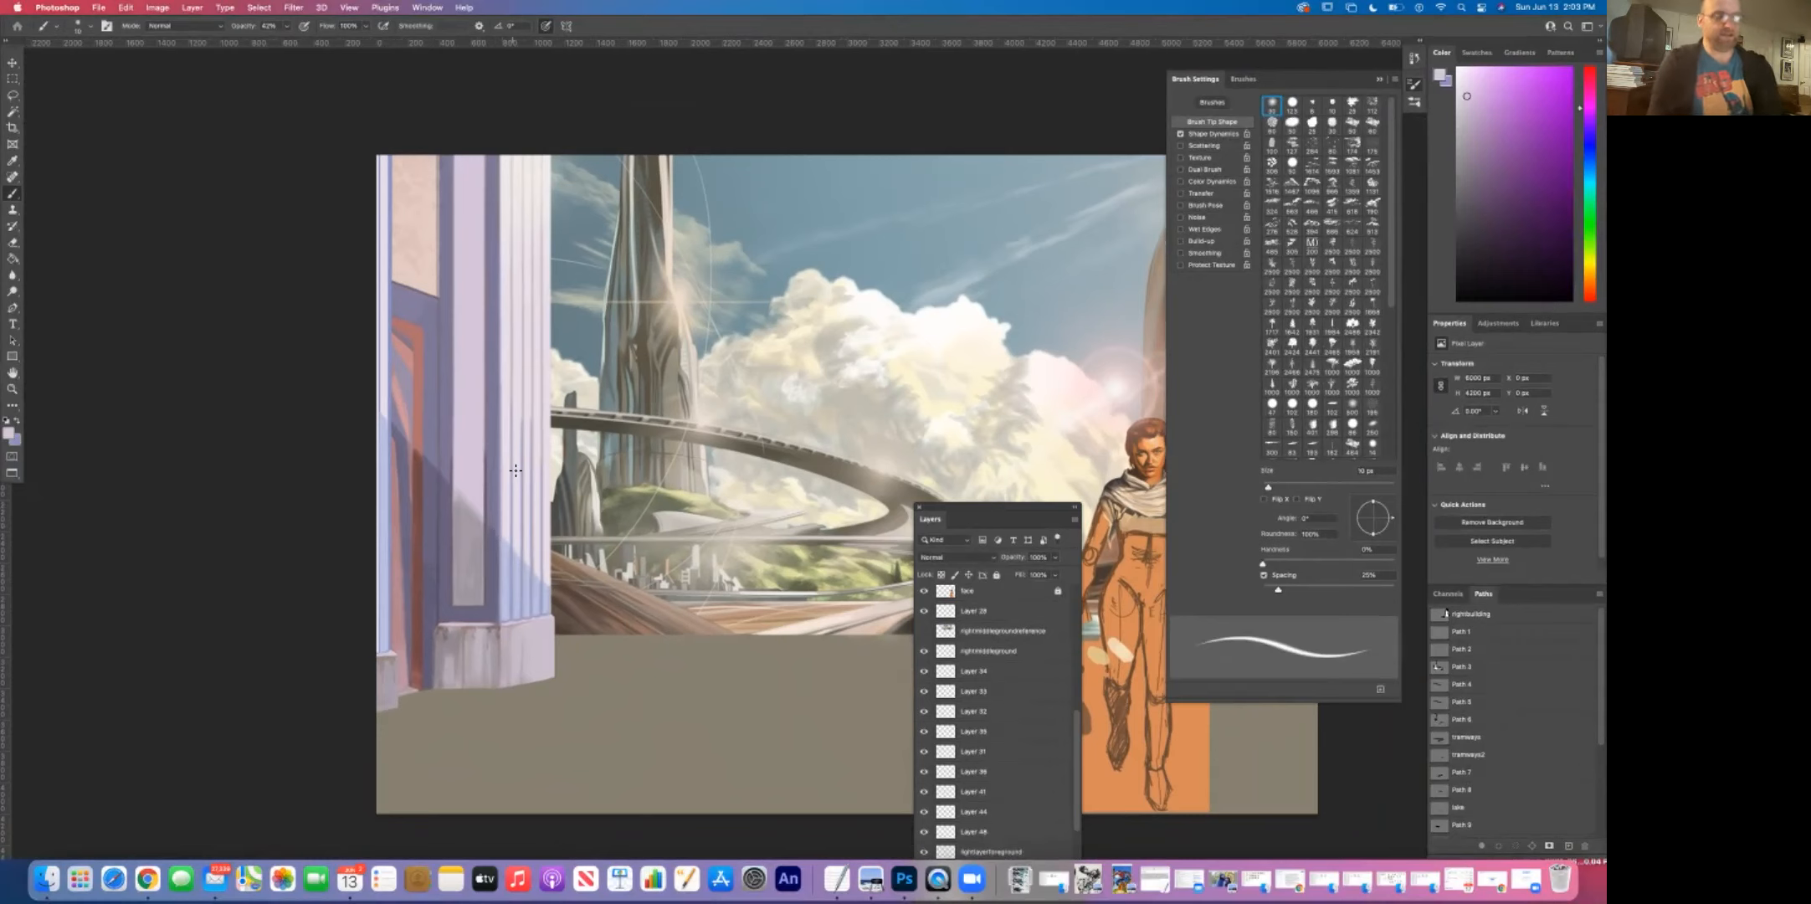
mouse_move(698, 250)
left_mouse_down()
mouse_move(542, 295)
mouse_move(518, 255)
left_mouse_up()
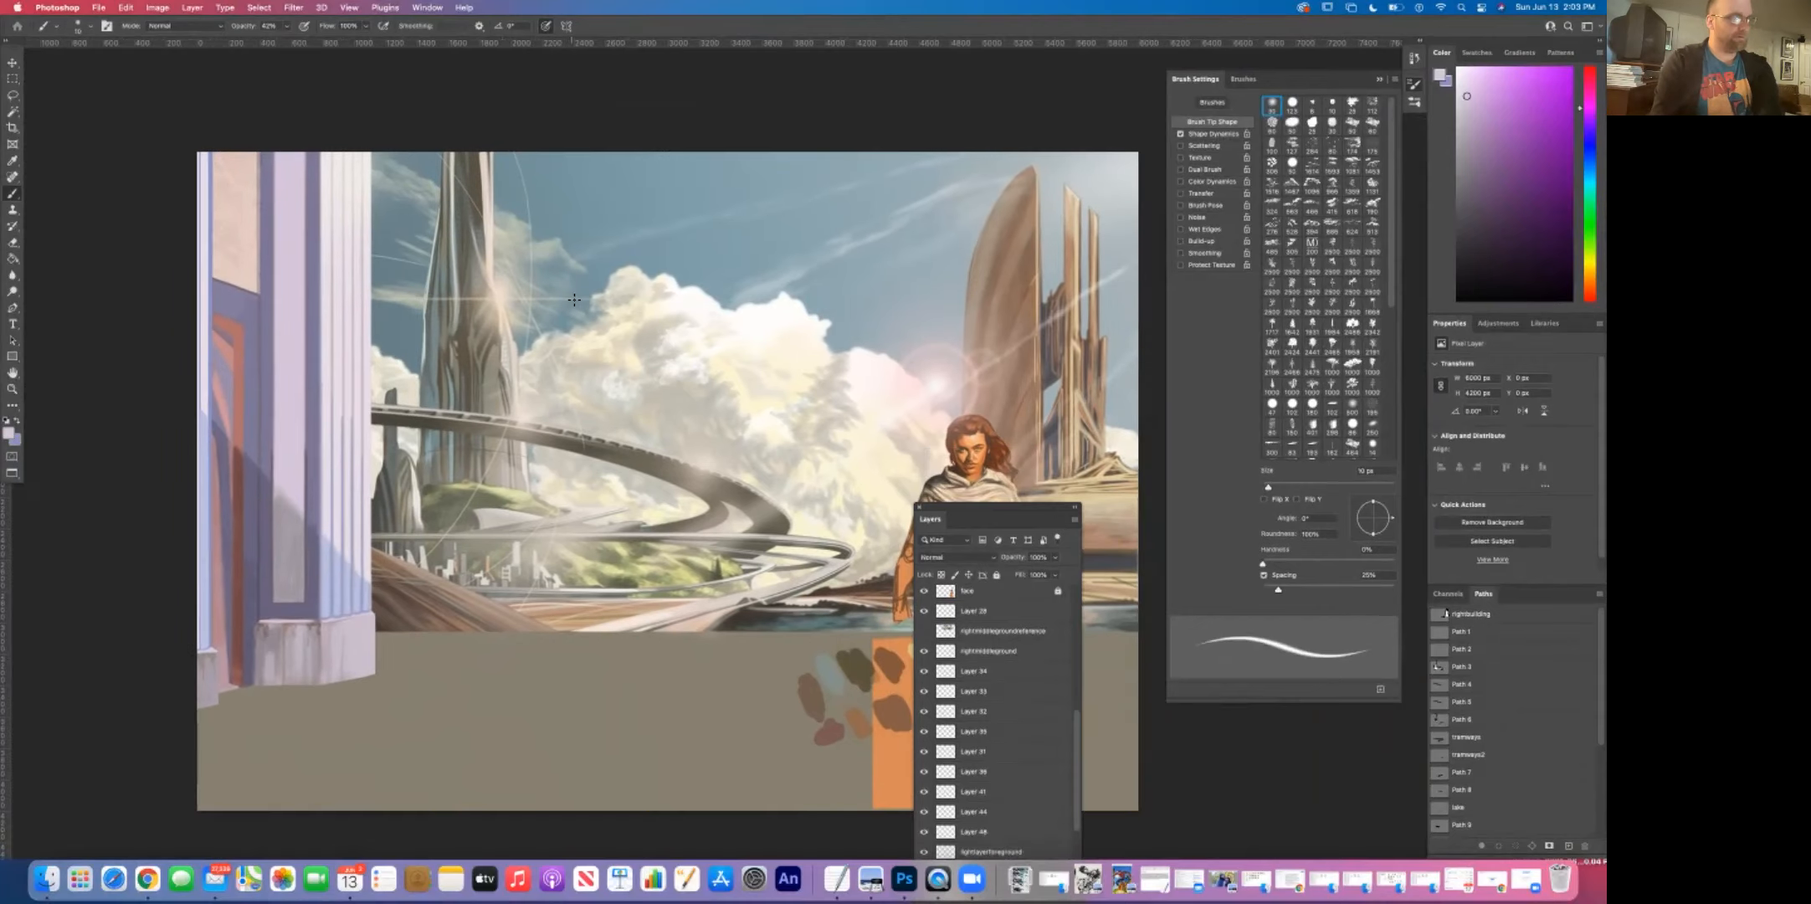
left_click_drag(619, 373, 613, 328)
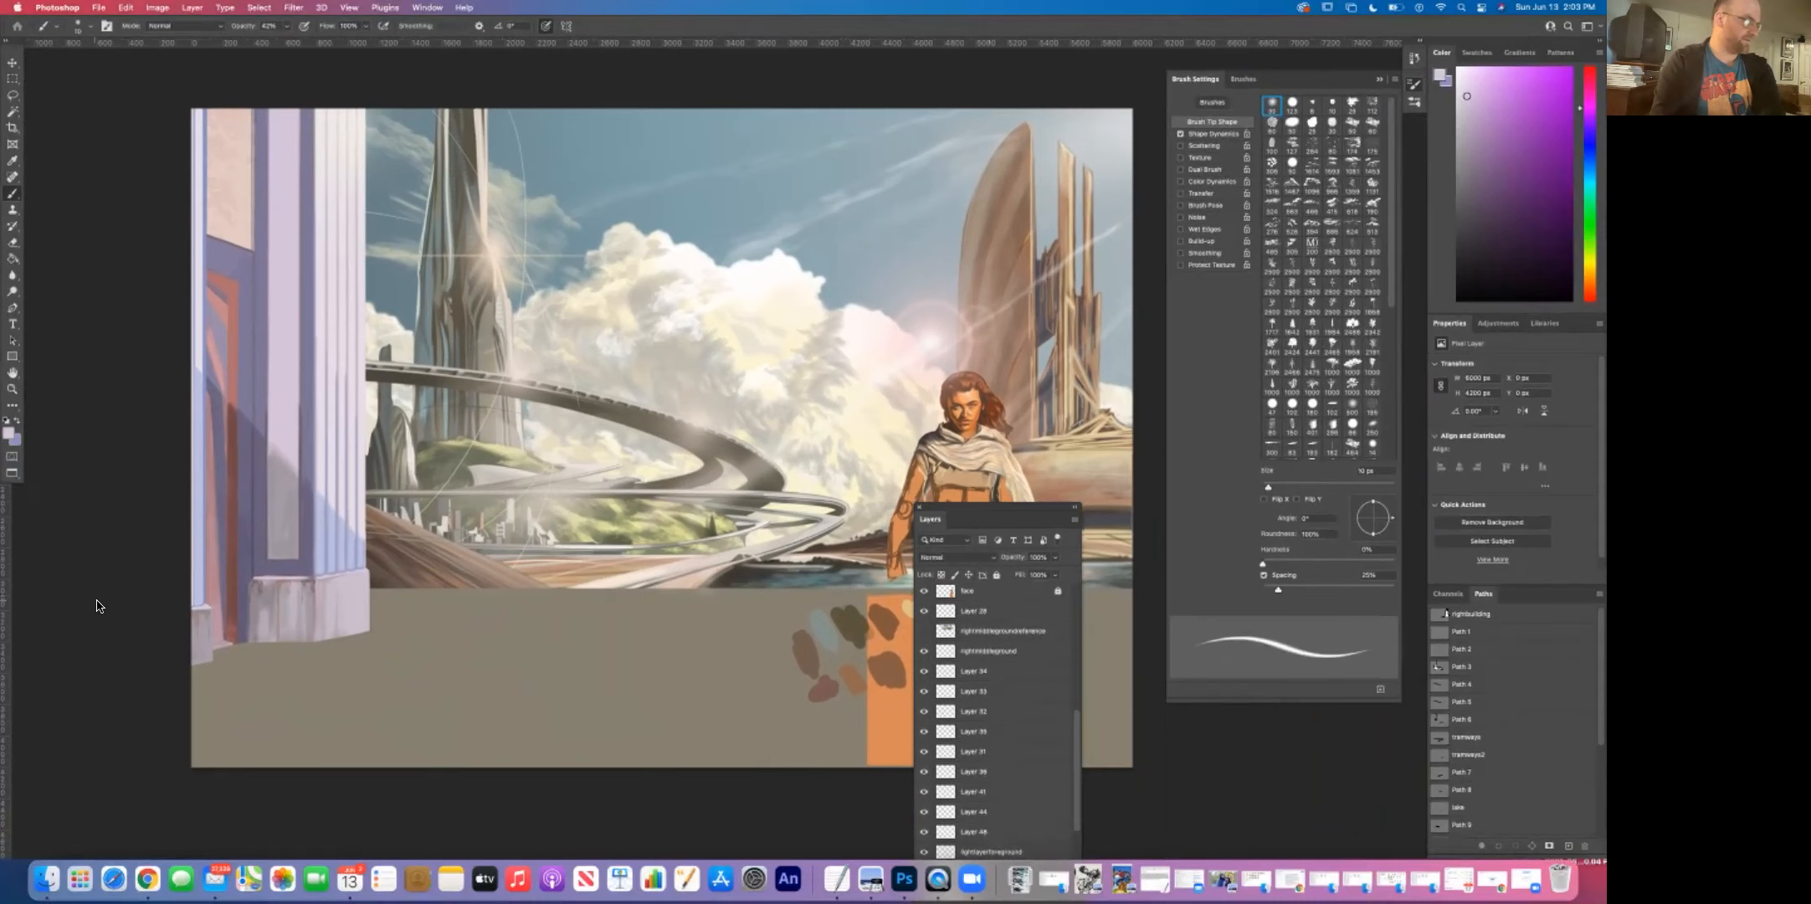
left_click_drag(469, 514, 573, 490)
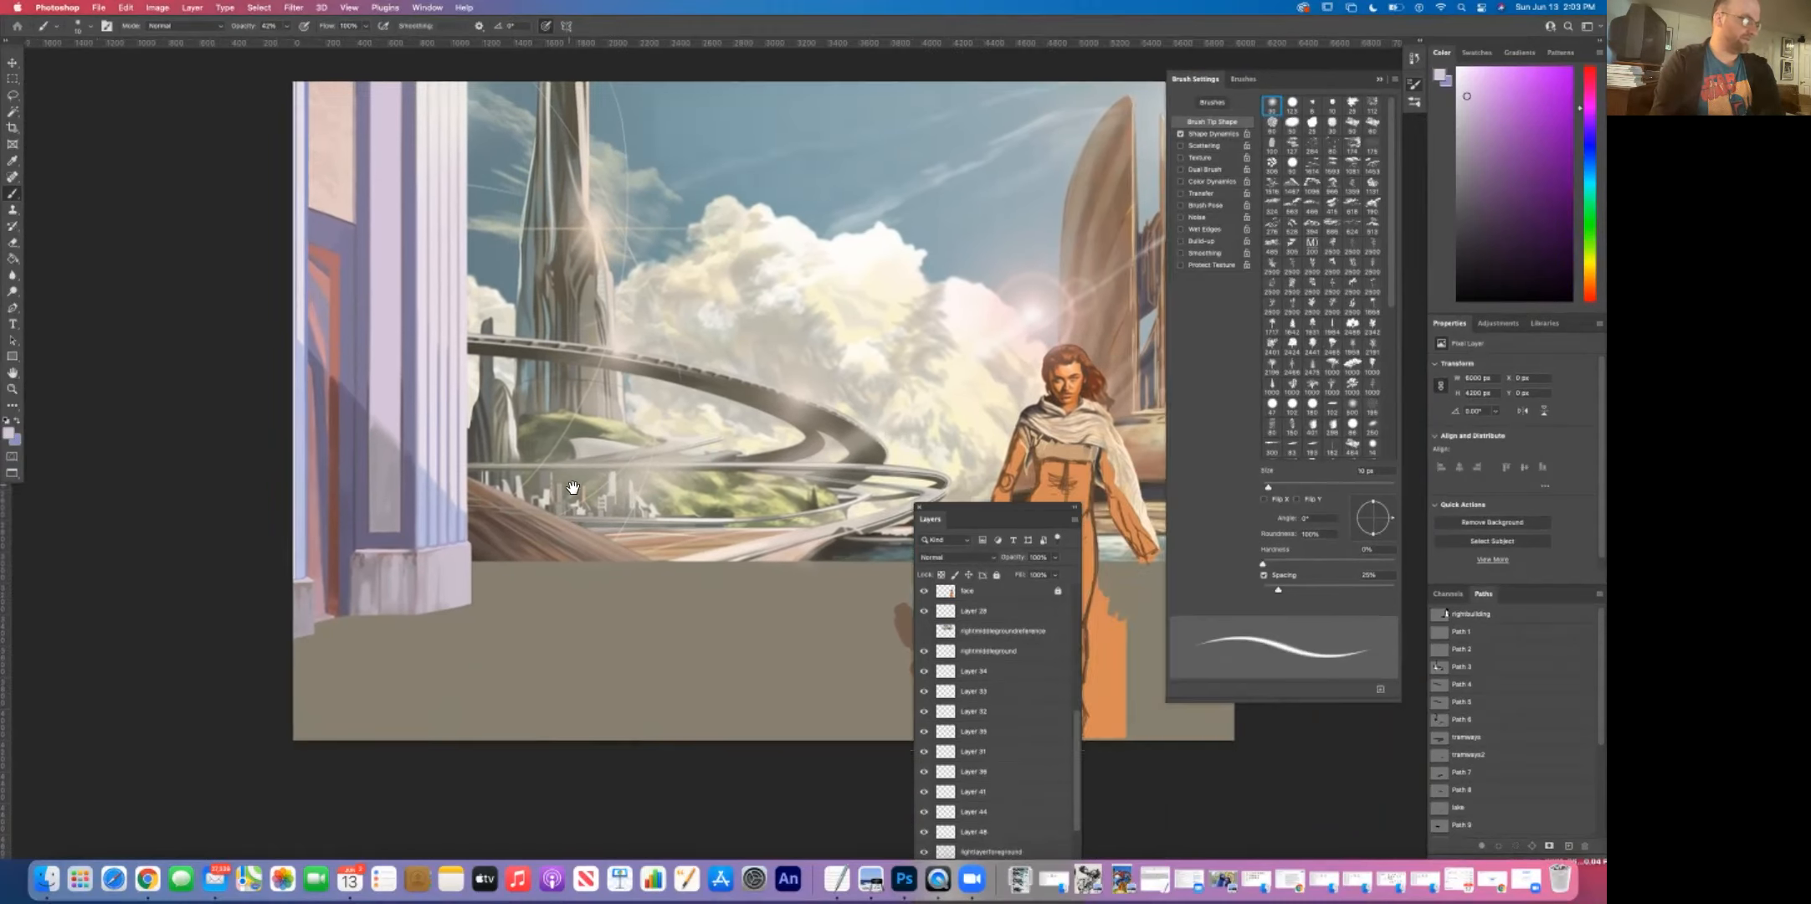
Step: Move the Layers and Brush Settings panels away from the walking figure and review the full composition
left_click_drag(1037, 511, 1350, 714)
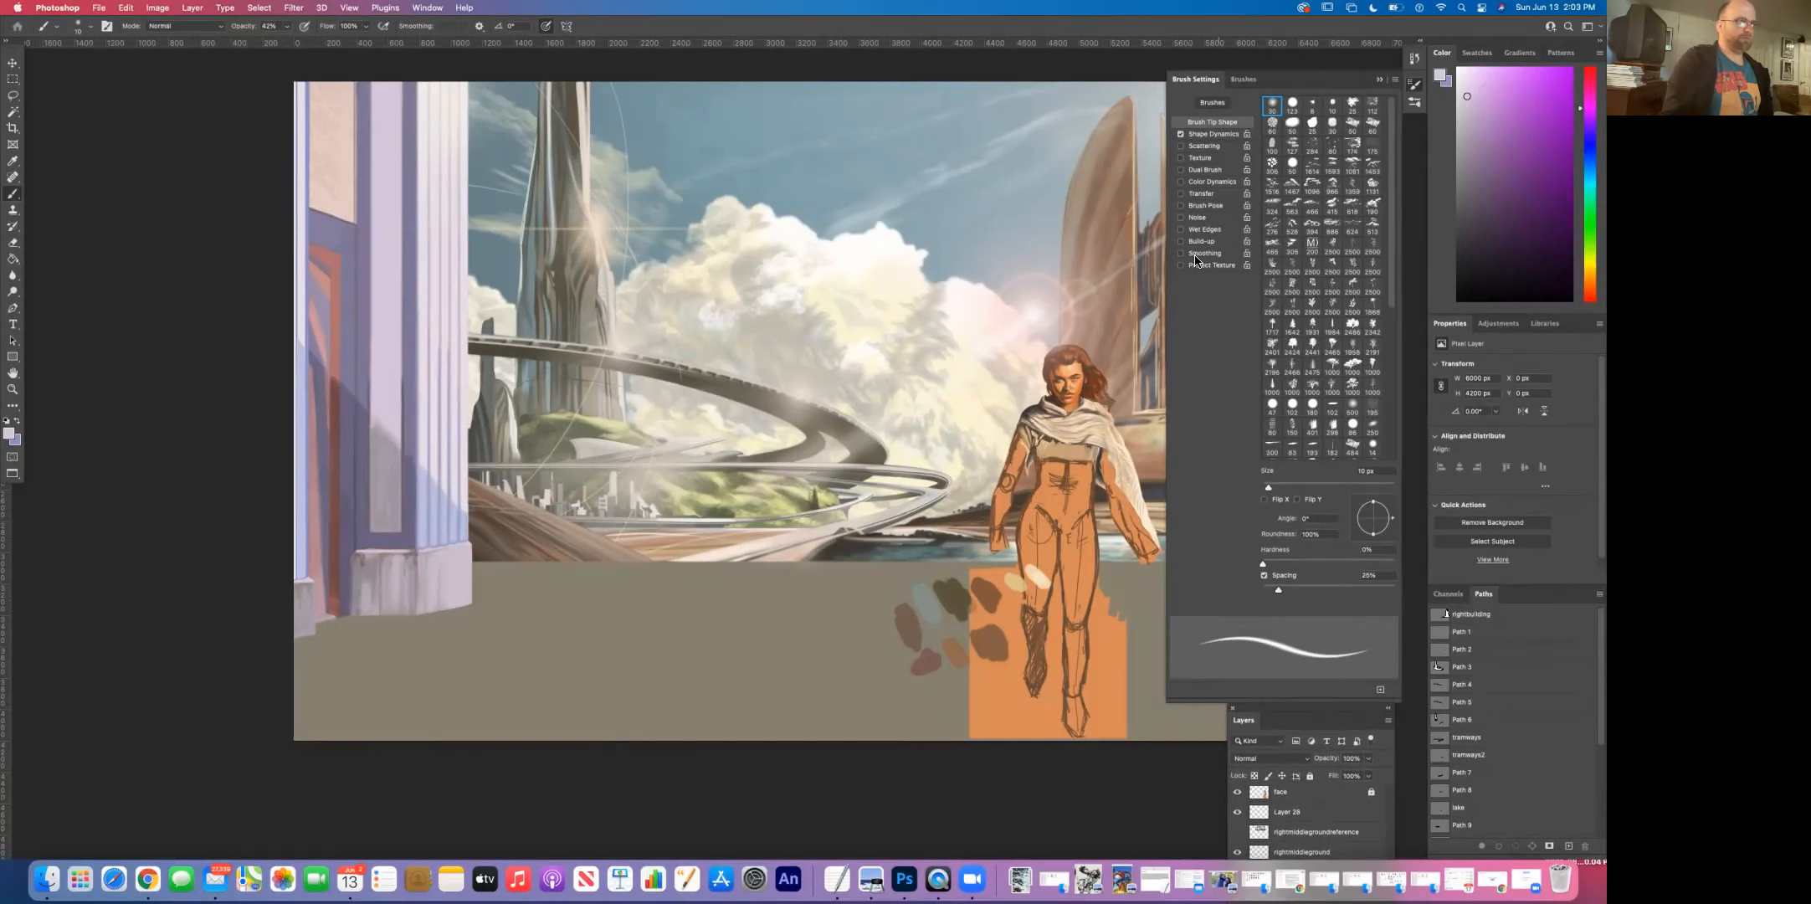
left_click_drag(1306, 79, 1474, 67)
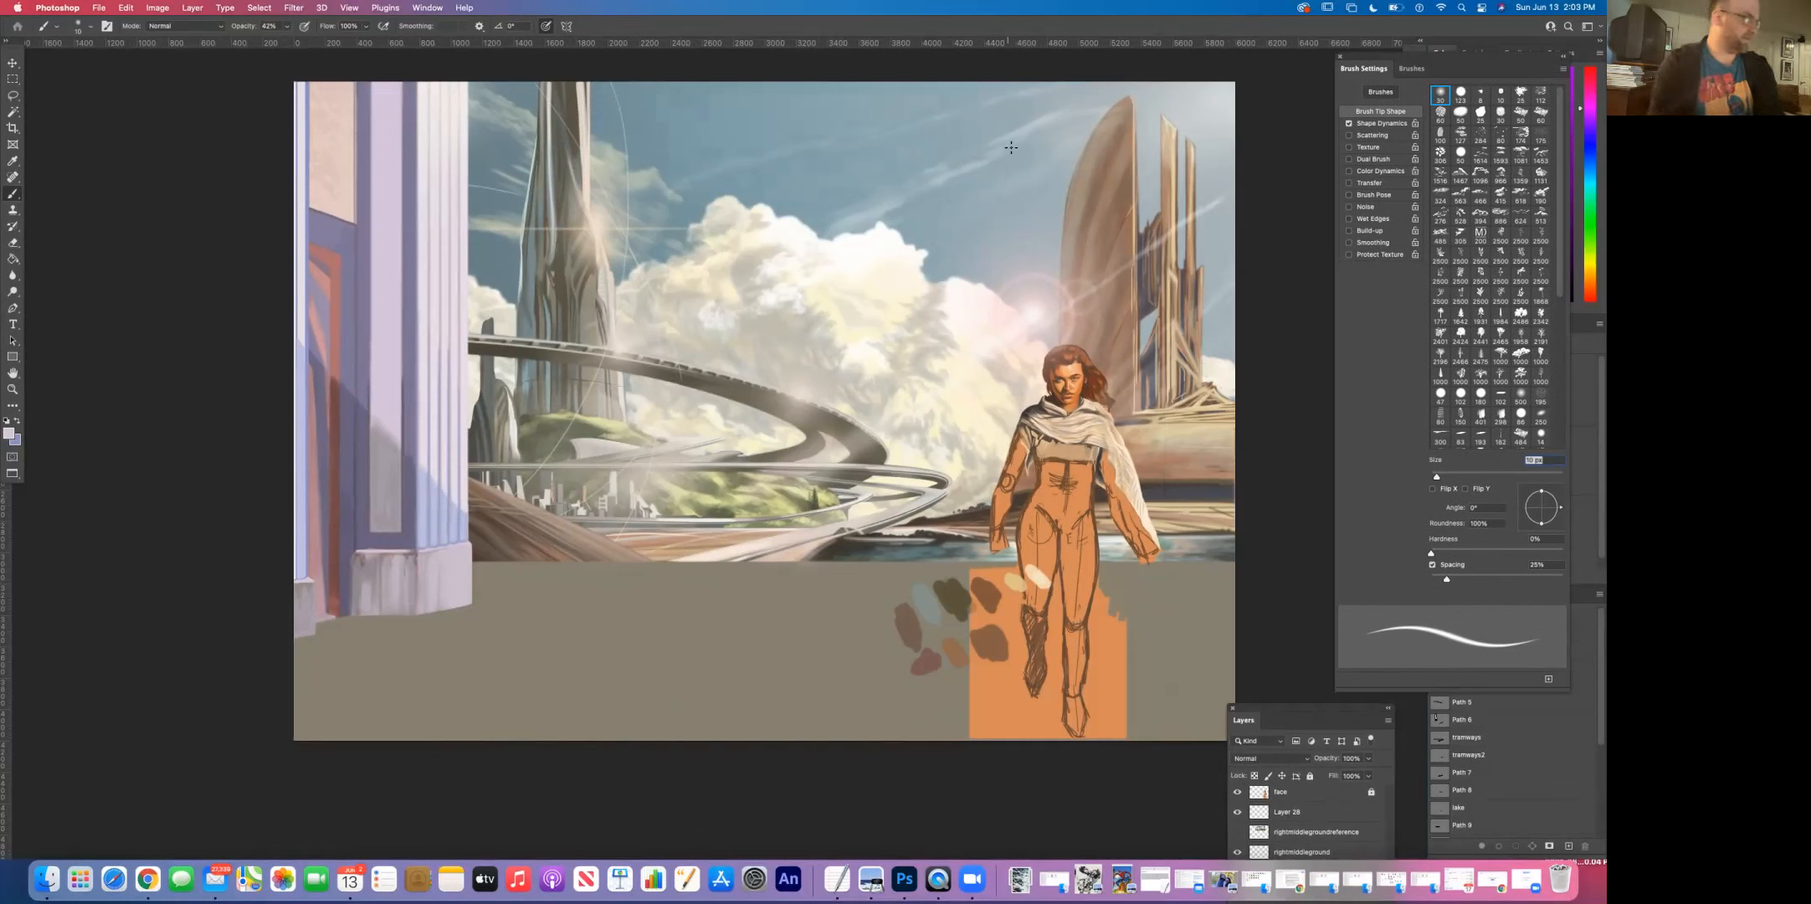
scroll(959, 293, "right", 2)
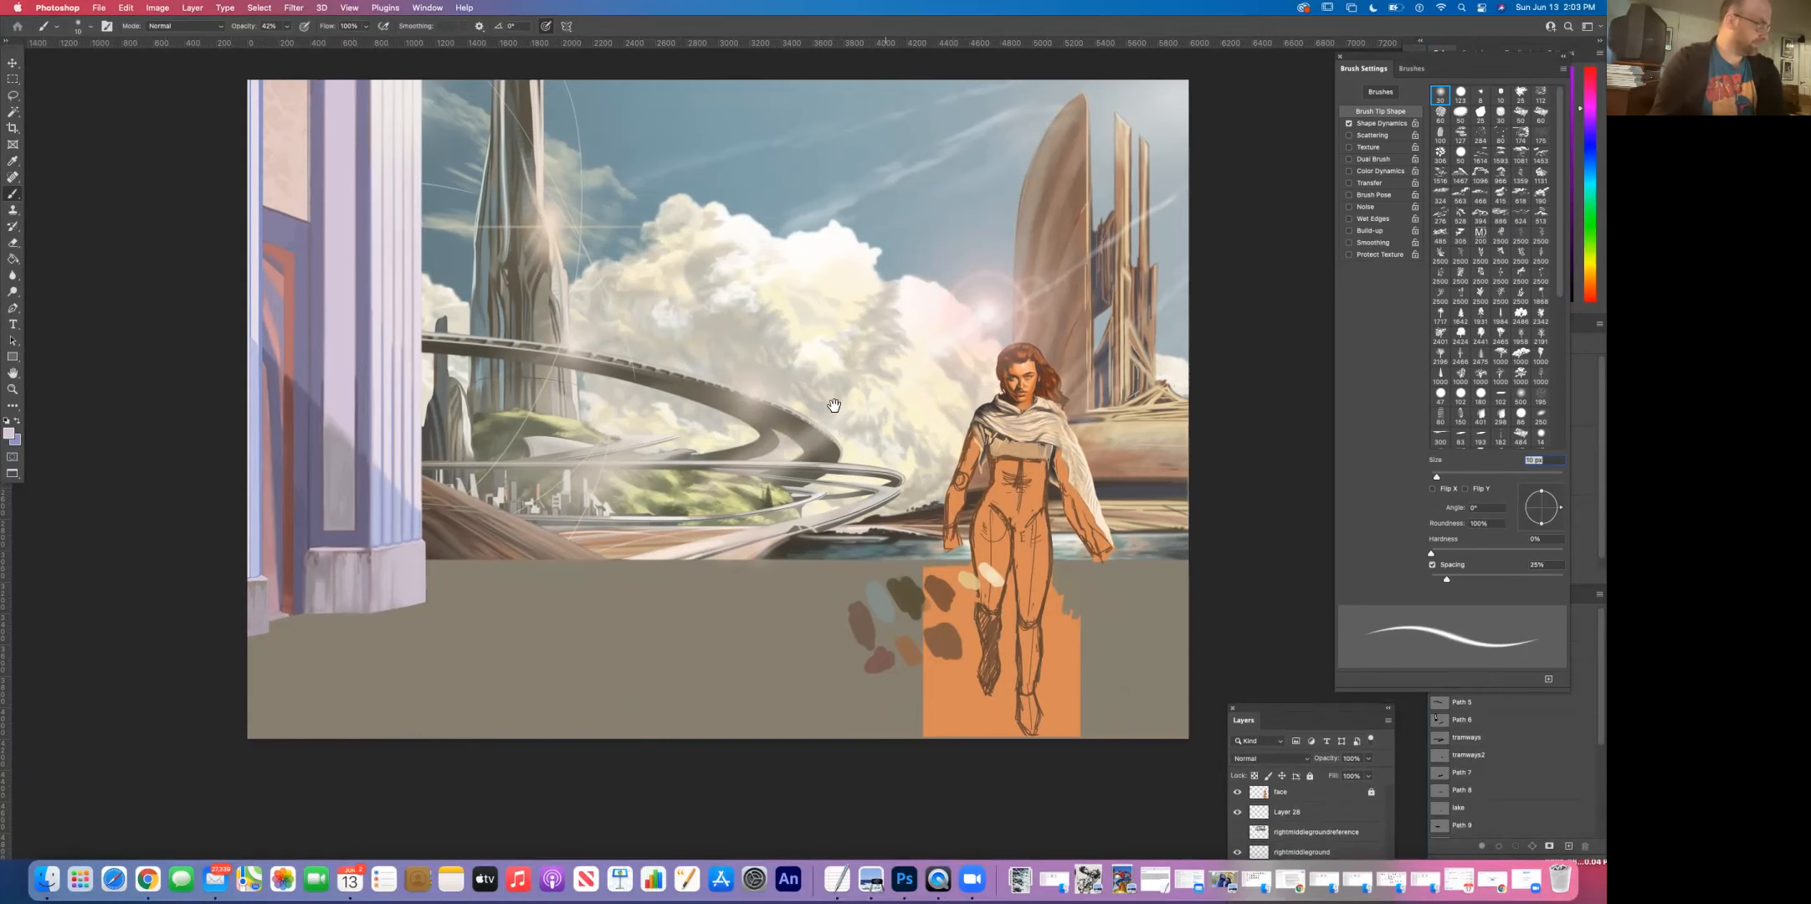
scroll(771, 408, "up", 2)
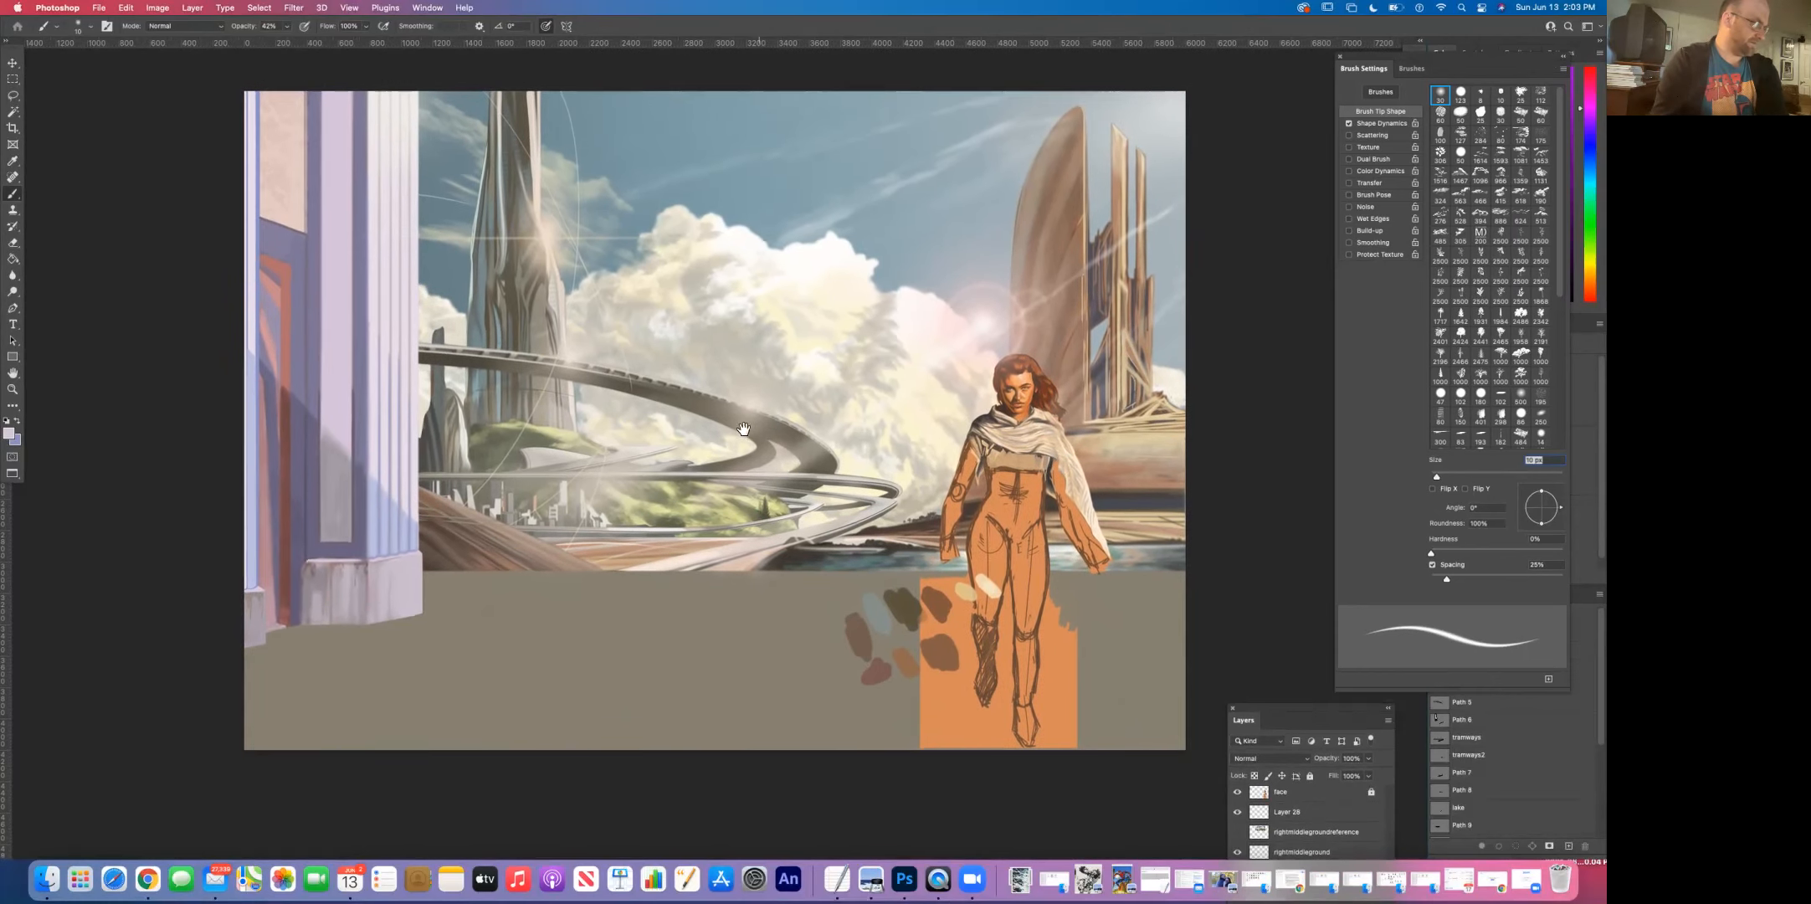
left_click(371, 502, "super")
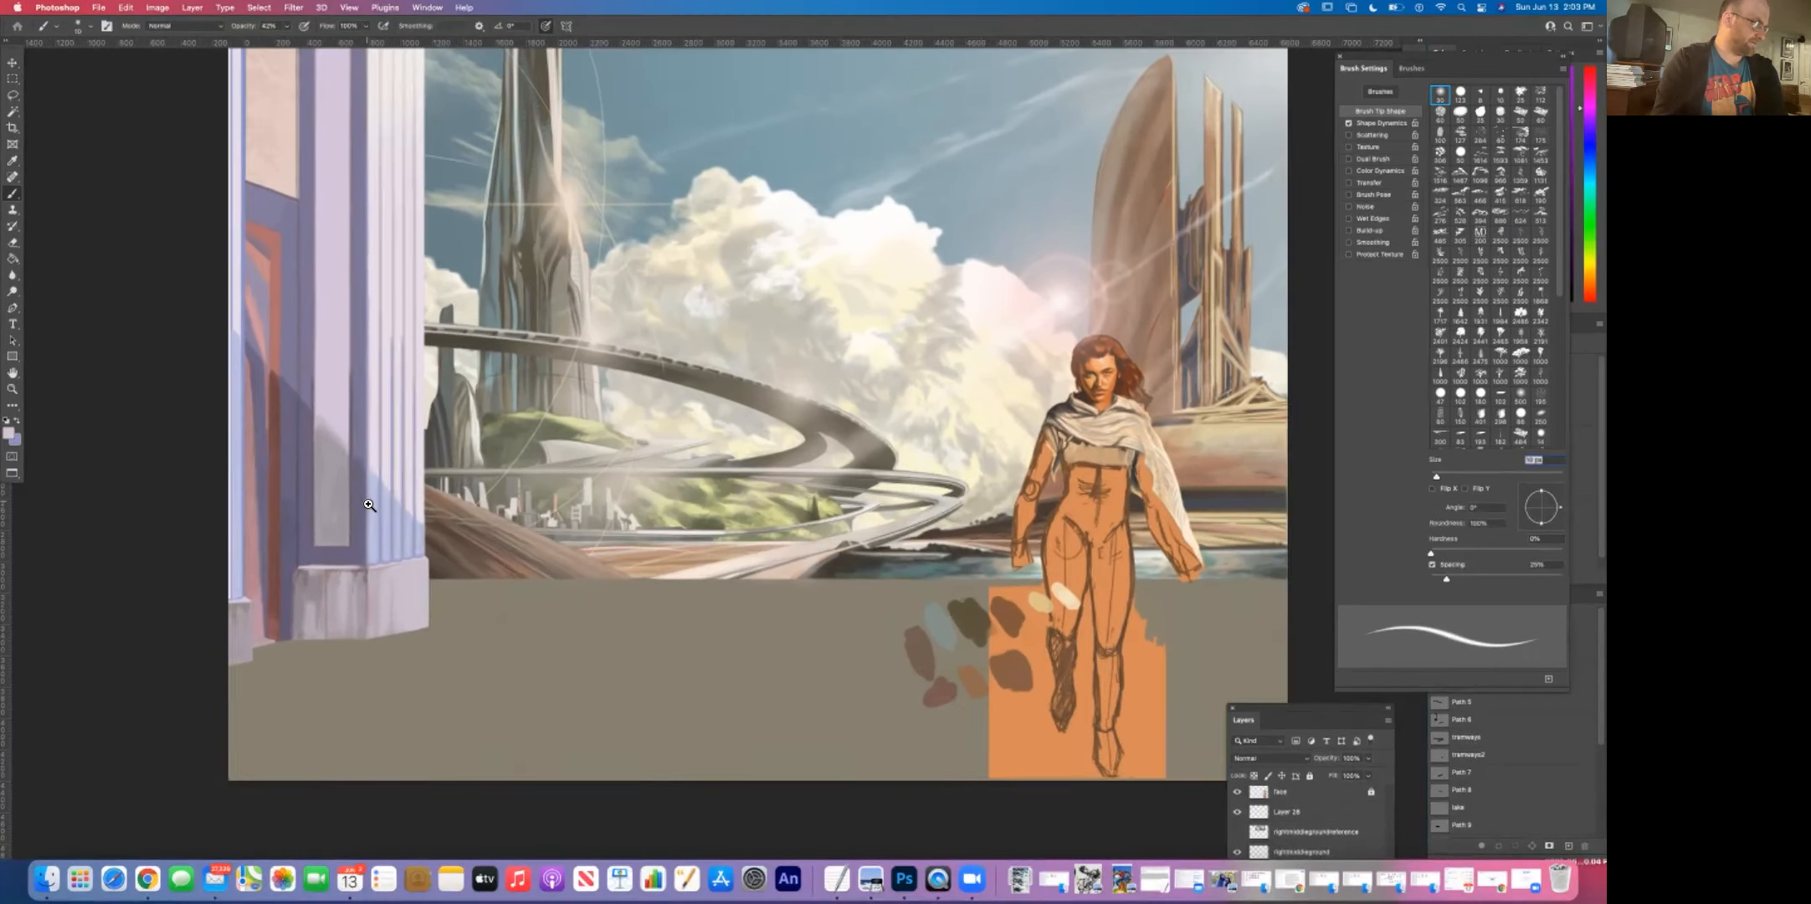
left_click(371, 502, "alt")
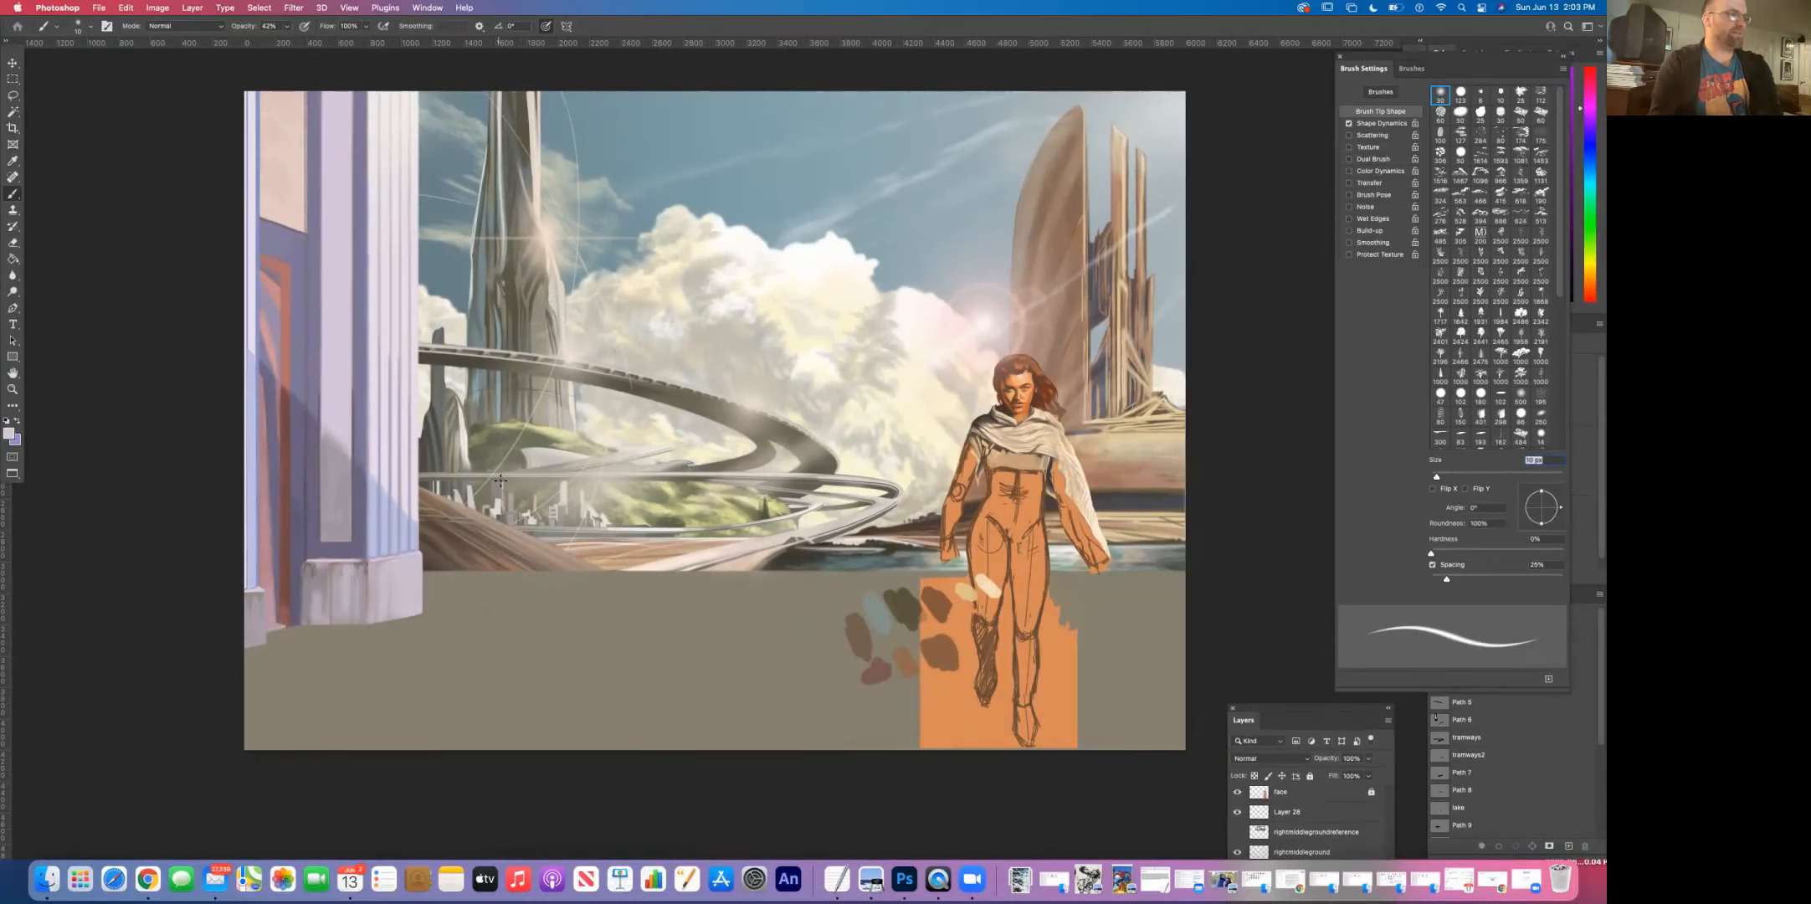
Step: Examine the foreground building's stained column bases against the curved roadway and the city behind it
scroll(624, 469, "down", 2)
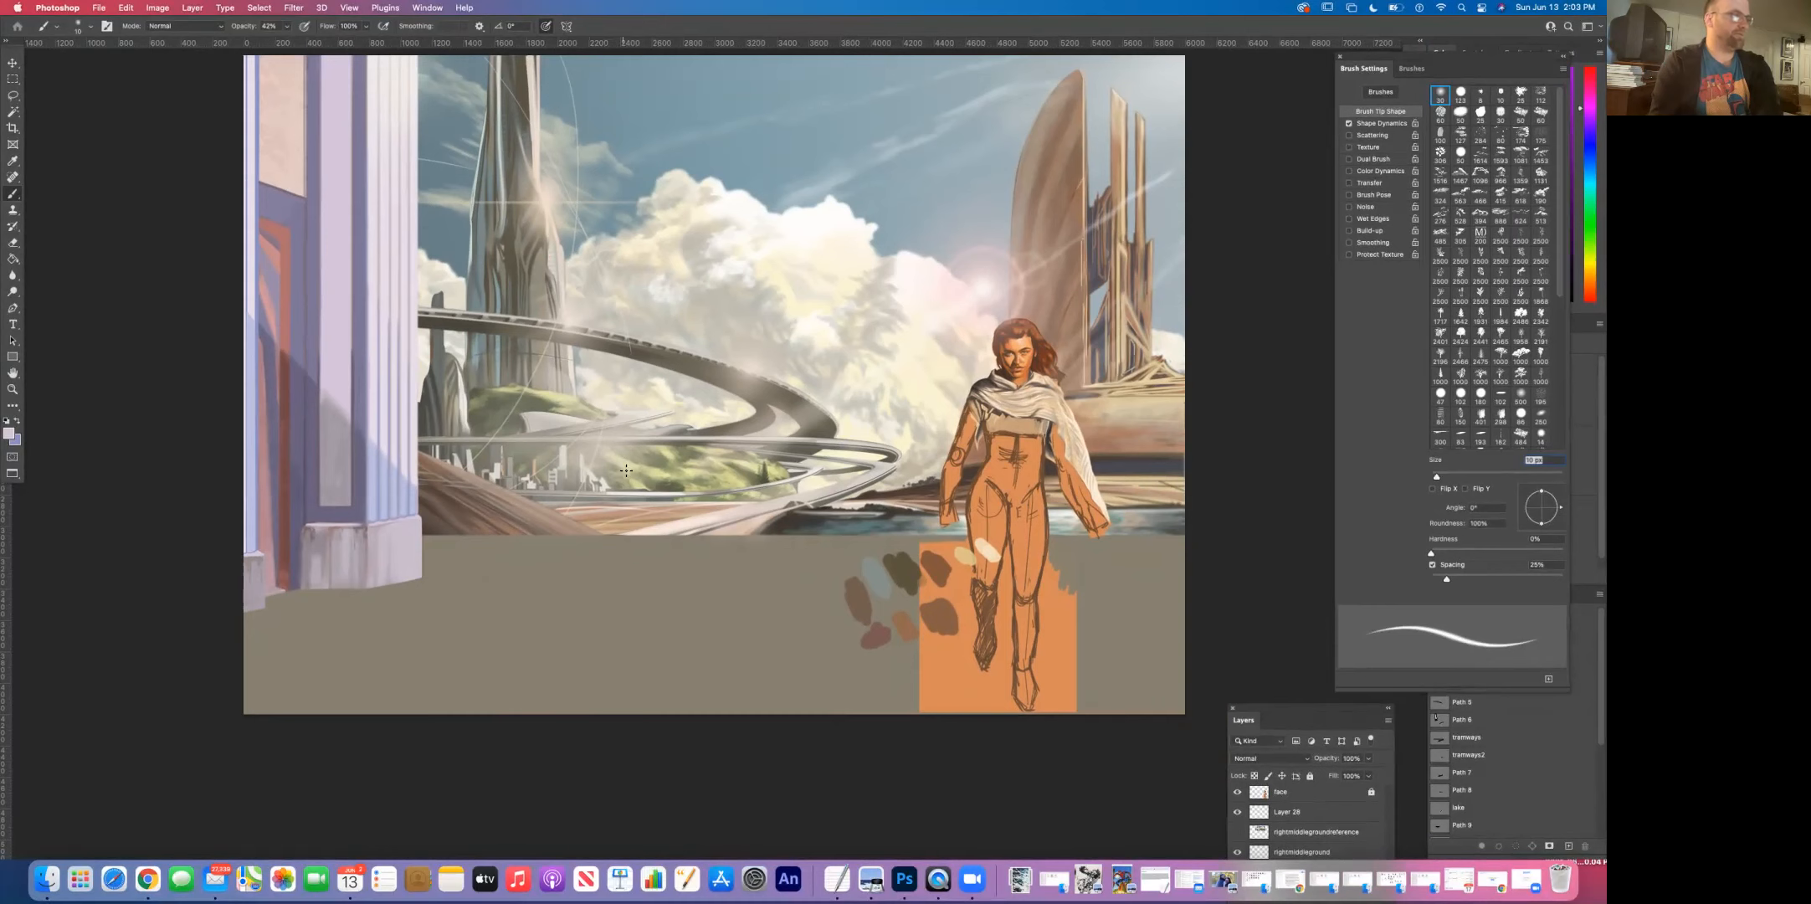
left_click_drag(623, 476, 616, 509)
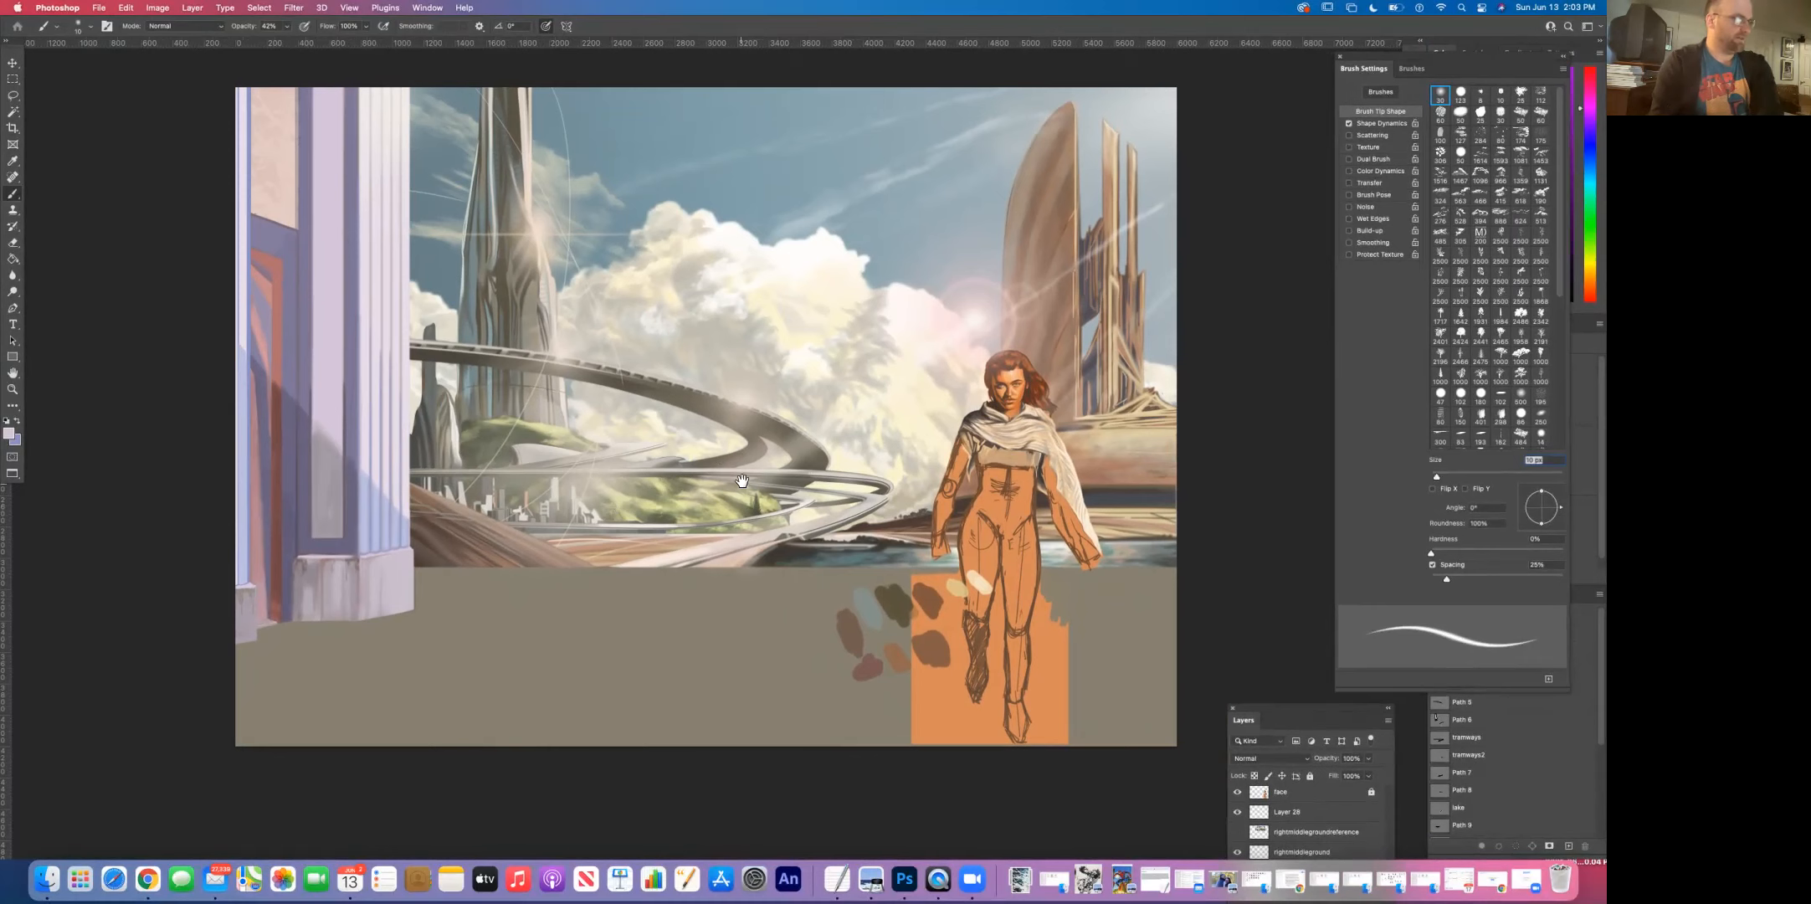
left_click_drag(741, 480, 742, 472)
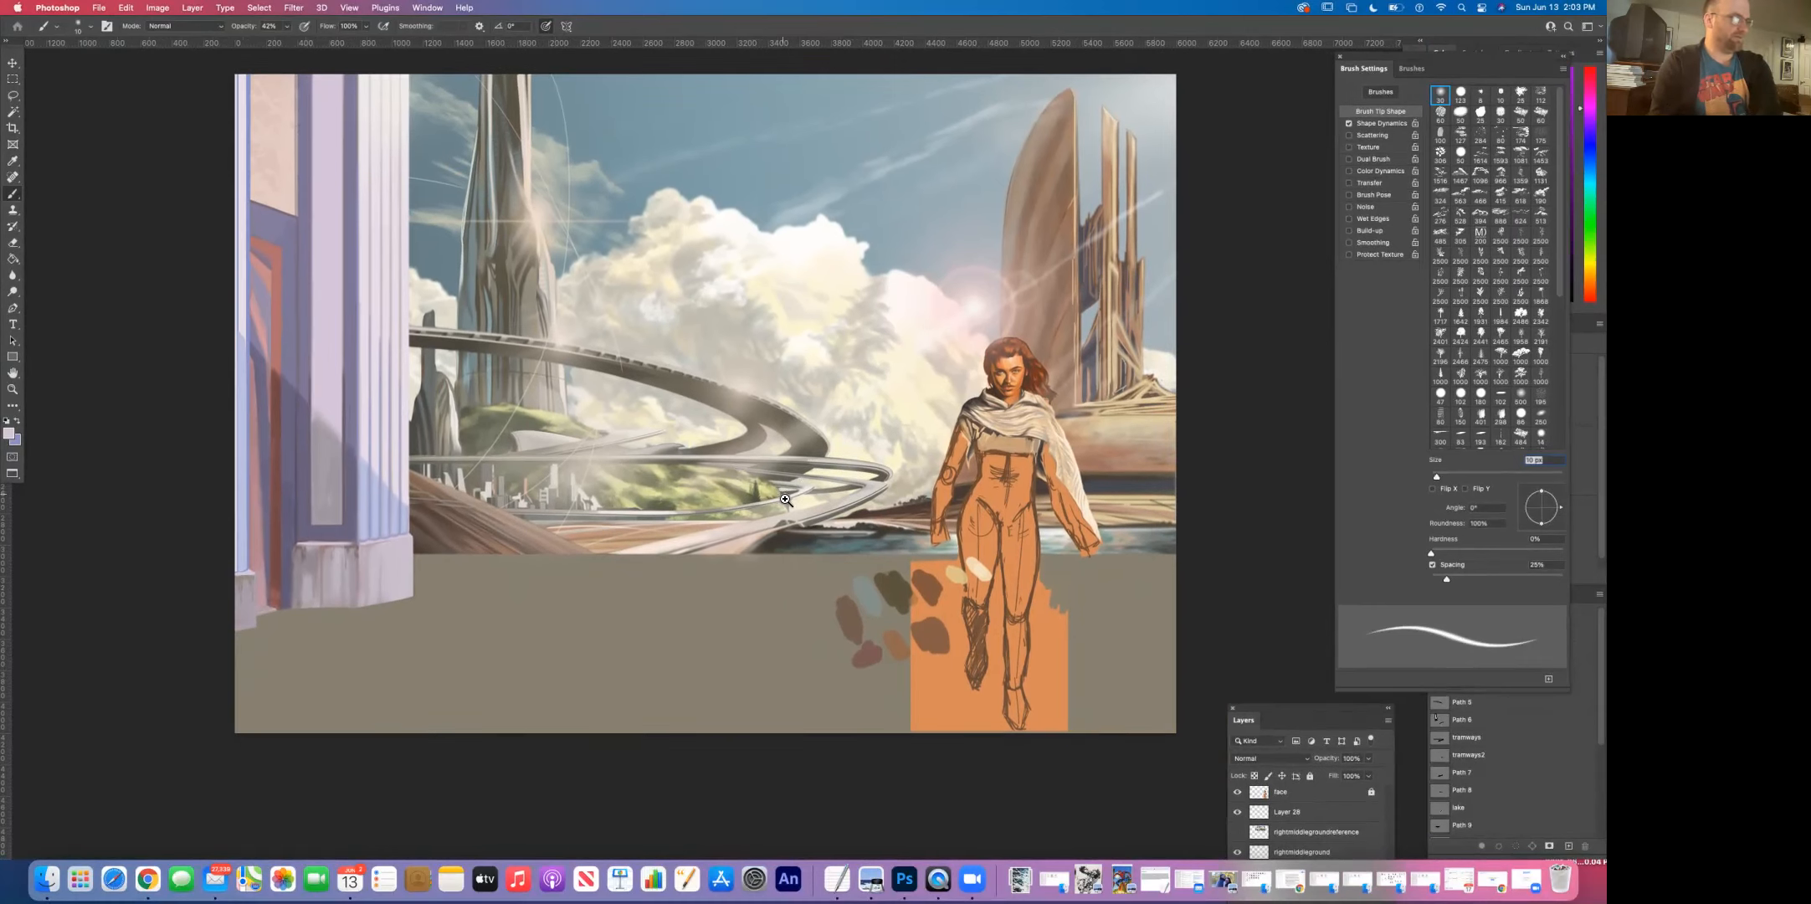
left_click(609, 509)
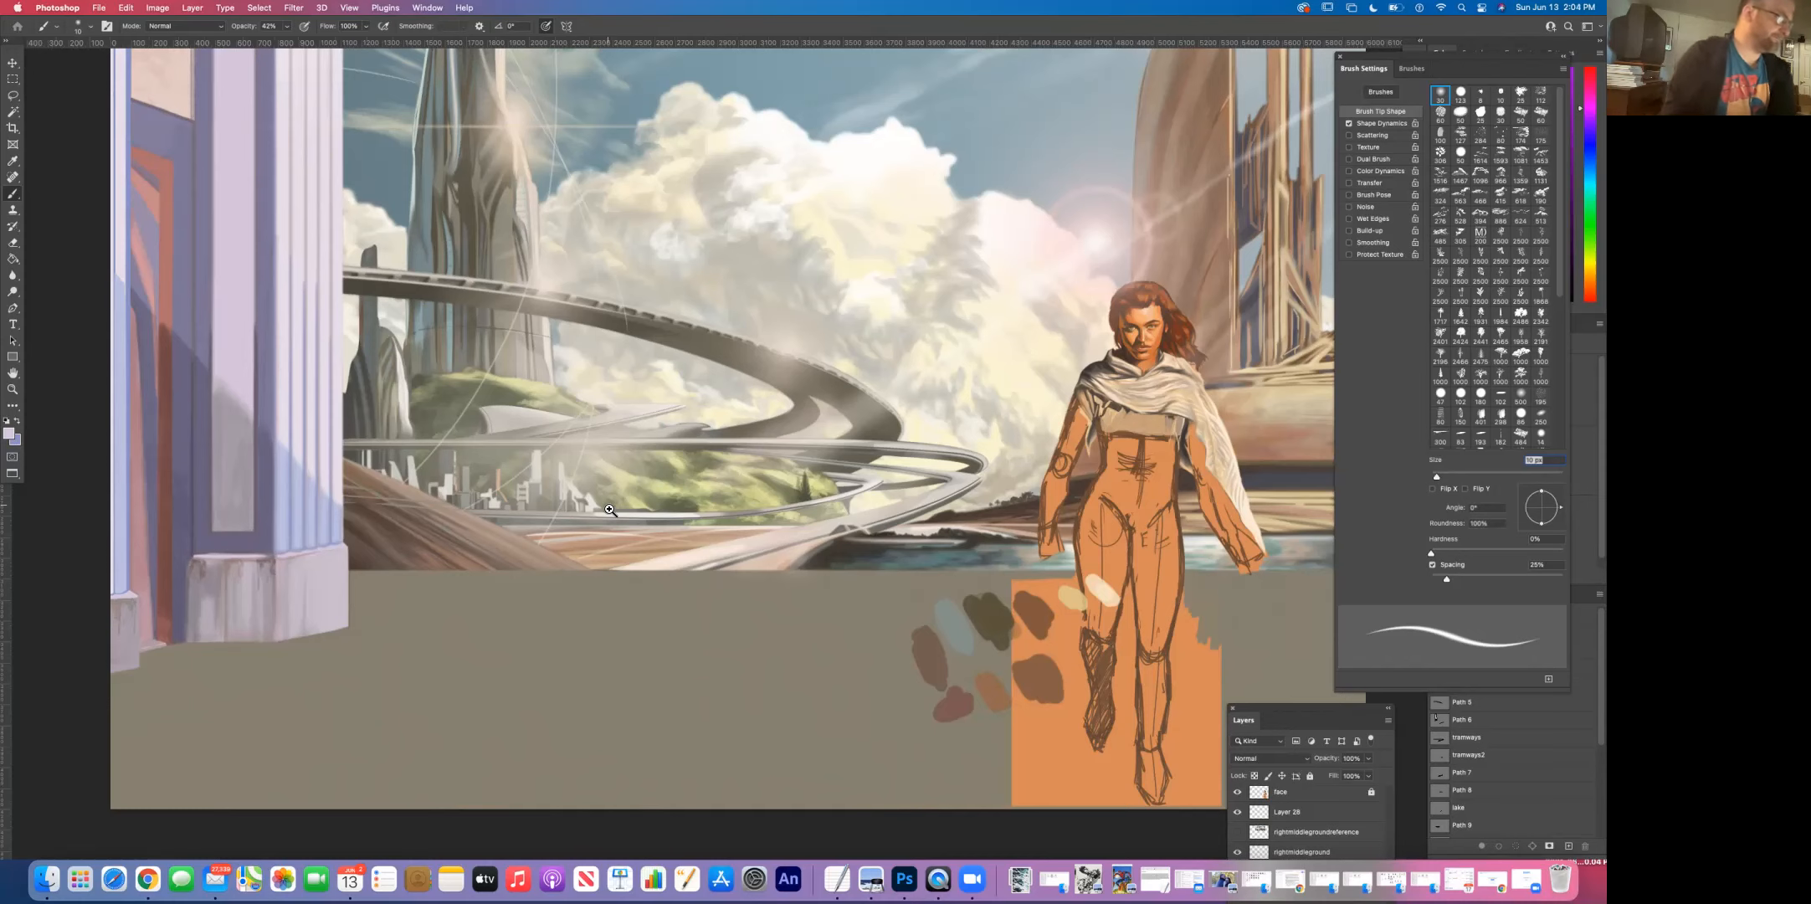
left_click_drag(400, 572, 421, 617)
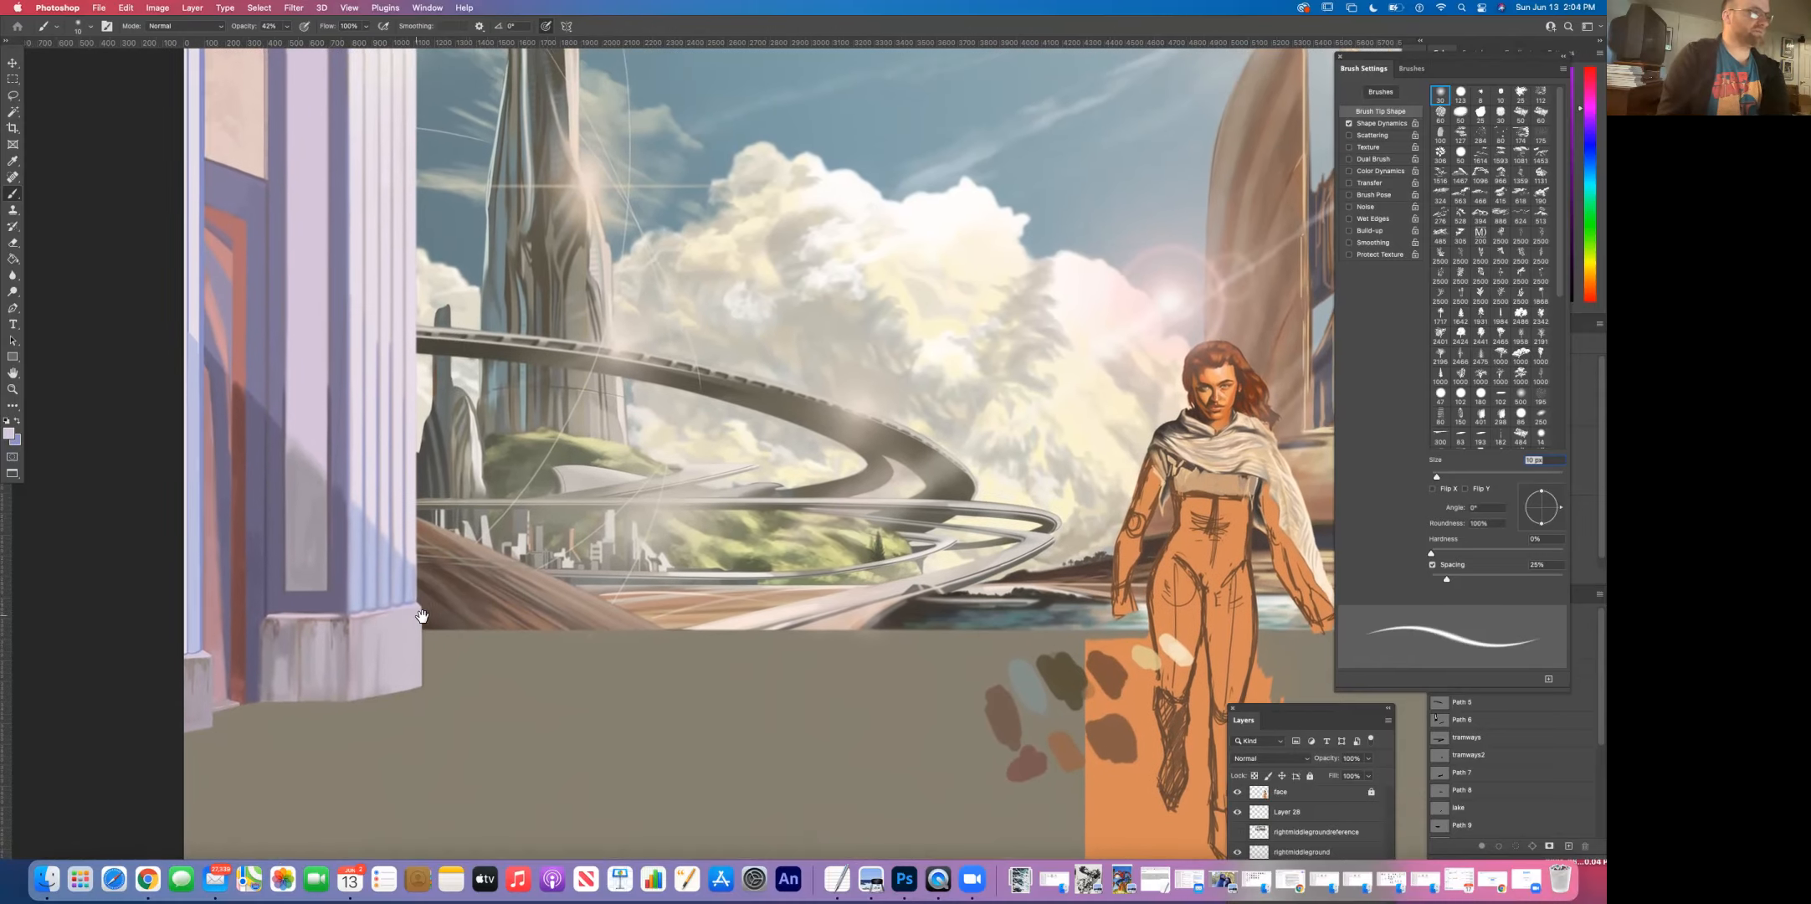
left_click_drag(642, 500, 577, 607)
left_click_drag(826, 461, 682, 407)
left_click_drag(583, 468, 683, 400)
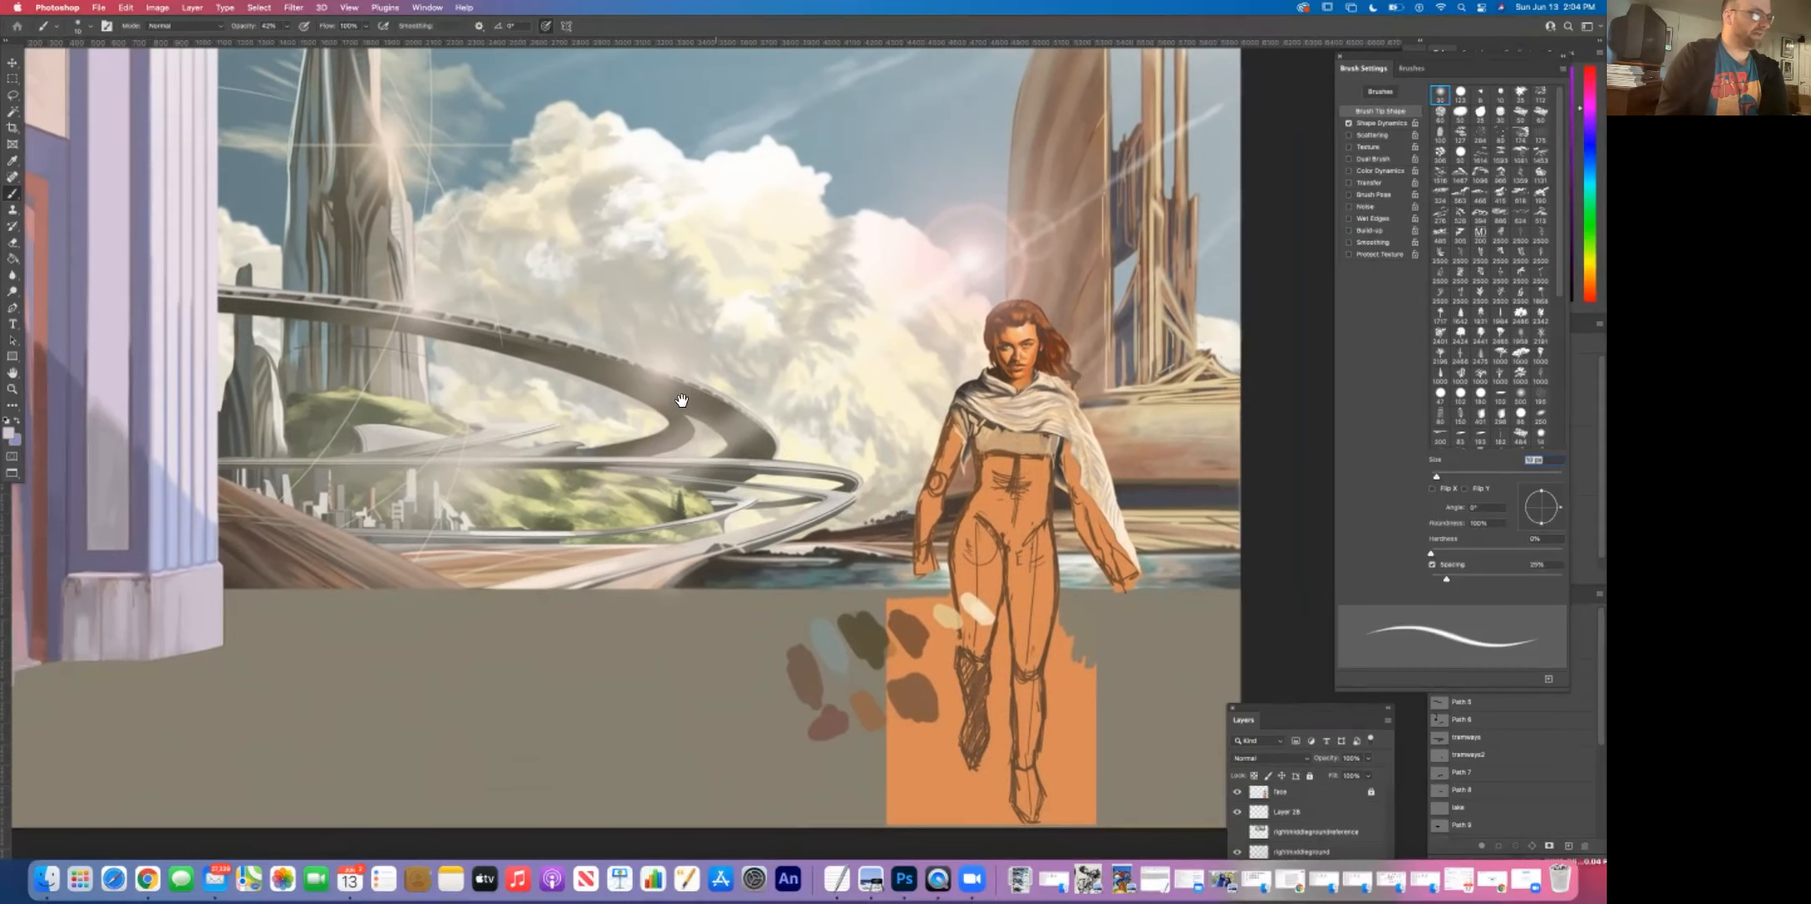
left_click_drag(541, 422, 723, 434)
left_click_drag(432, 440, 528, 440)
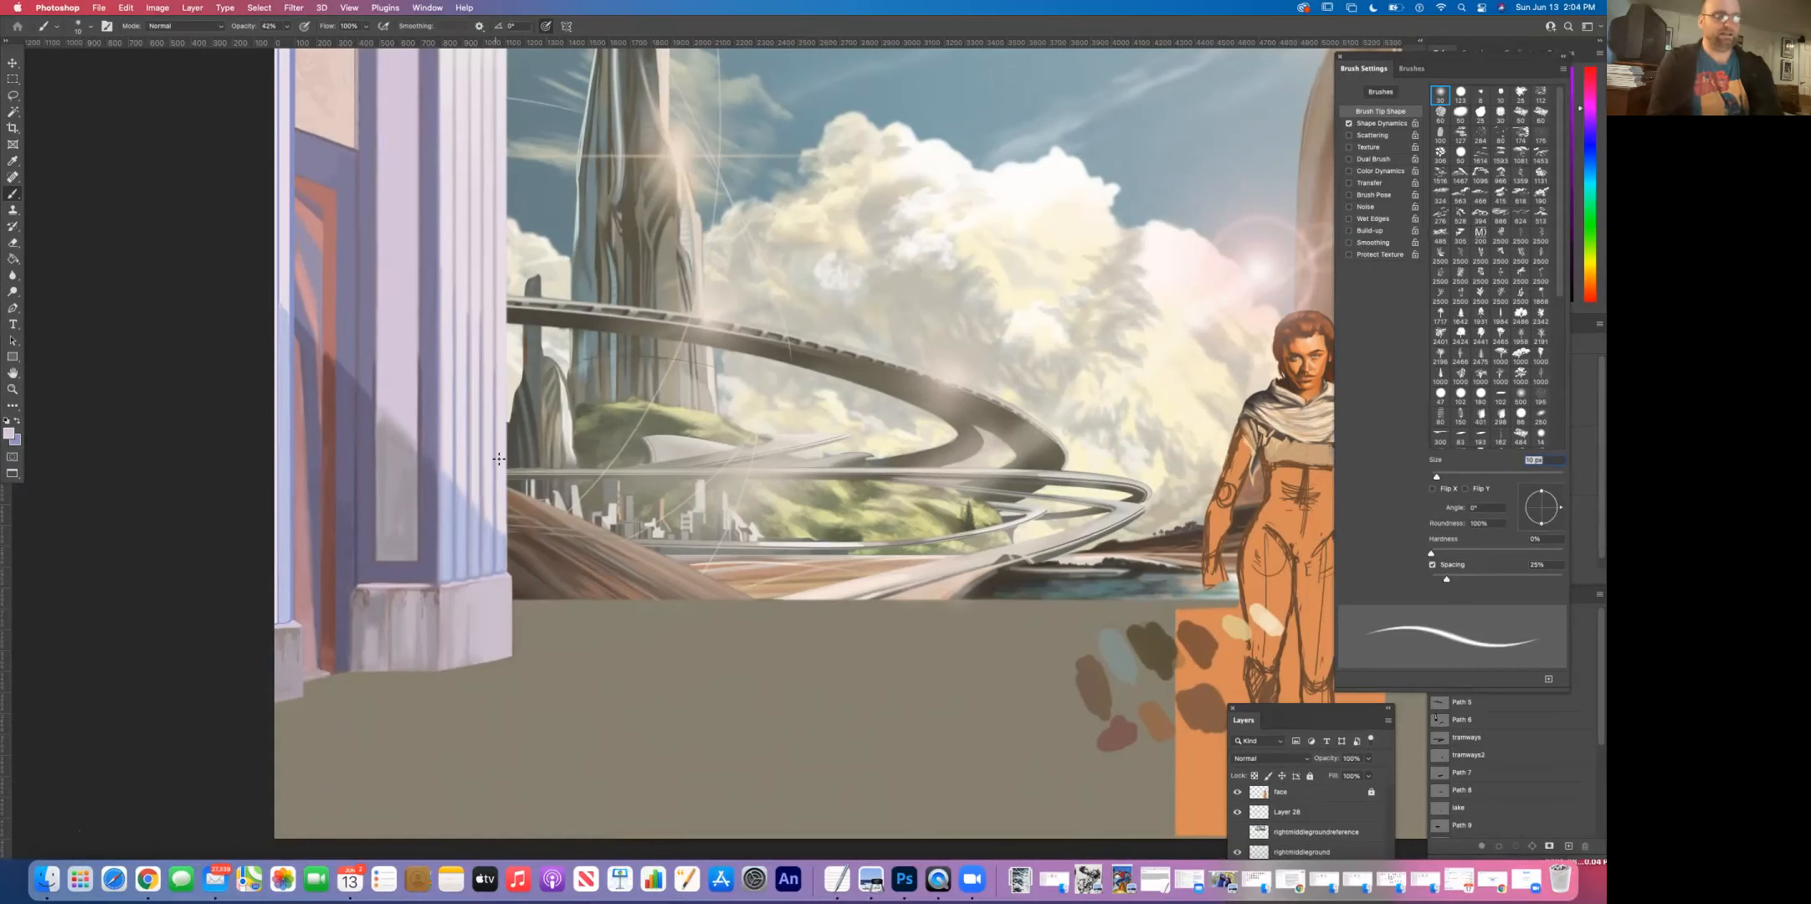
left_click_drag(627, 506, 484, 509)
mouse_move(812, 470)
left_mouse_down()
mouse_move(616, 475)
mouse_move(795, 473)
left_mouse_up()
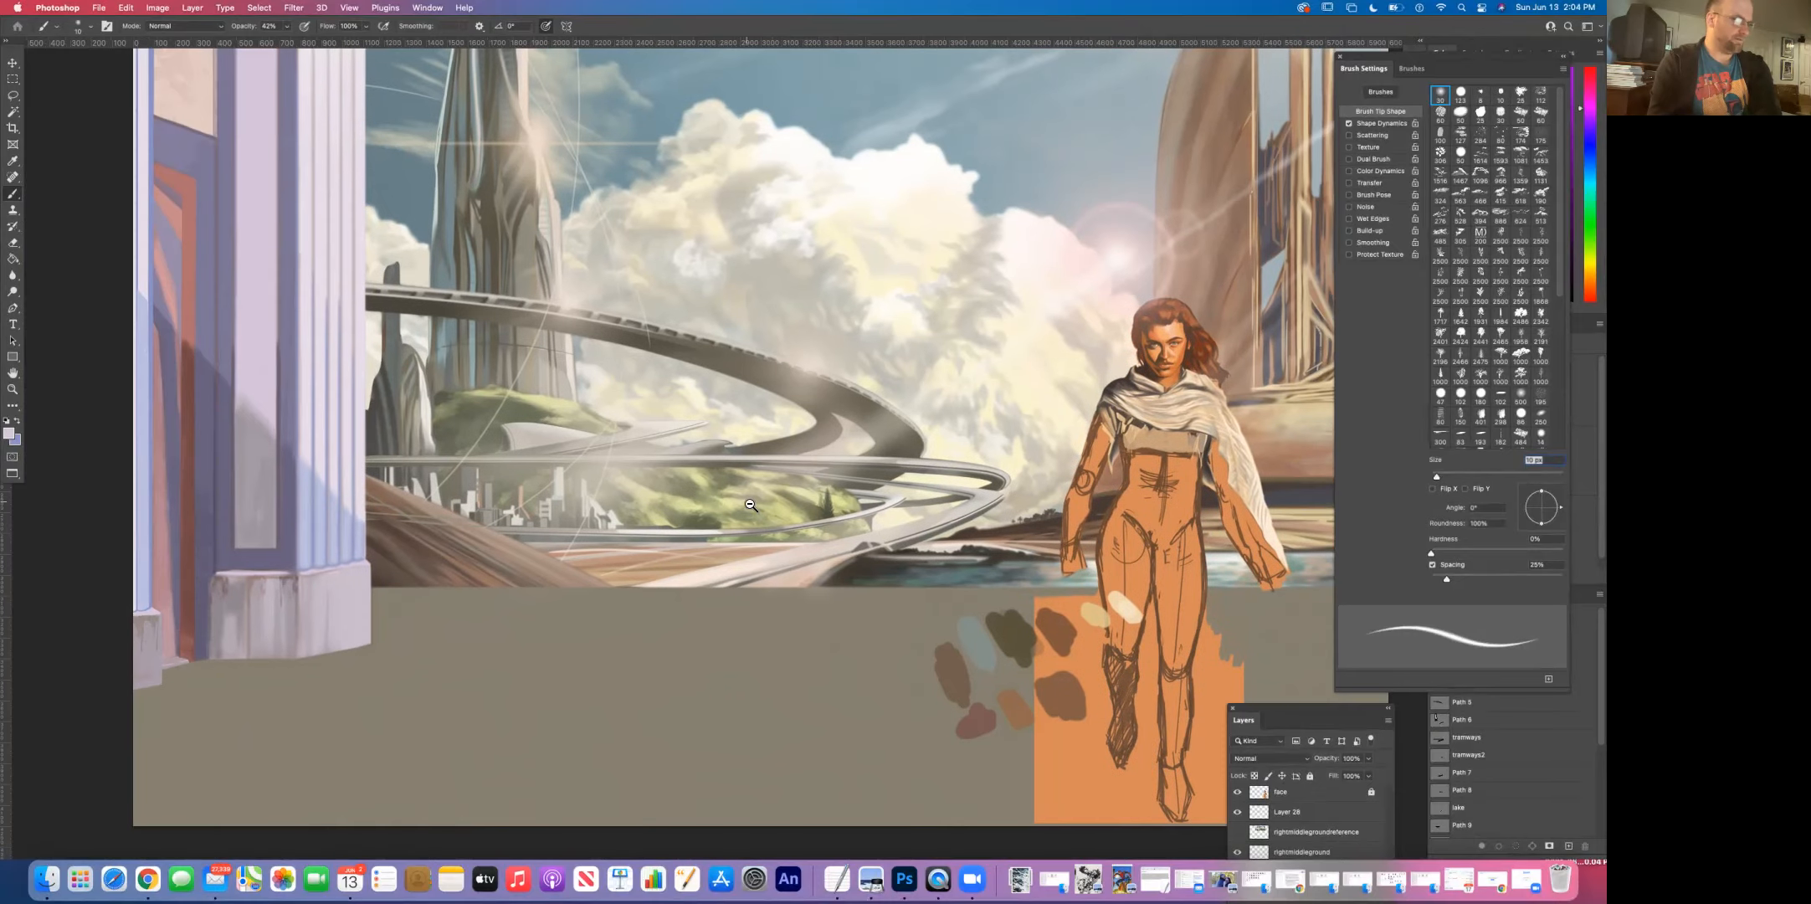
Step: Review the whole painting at reduced size, comparing the foreground building with the clouds, towers and walking figure
left_click(751, 505, "alt+super")
left_click(751, 505, "alt+super")
left_click(791, 486, "super")
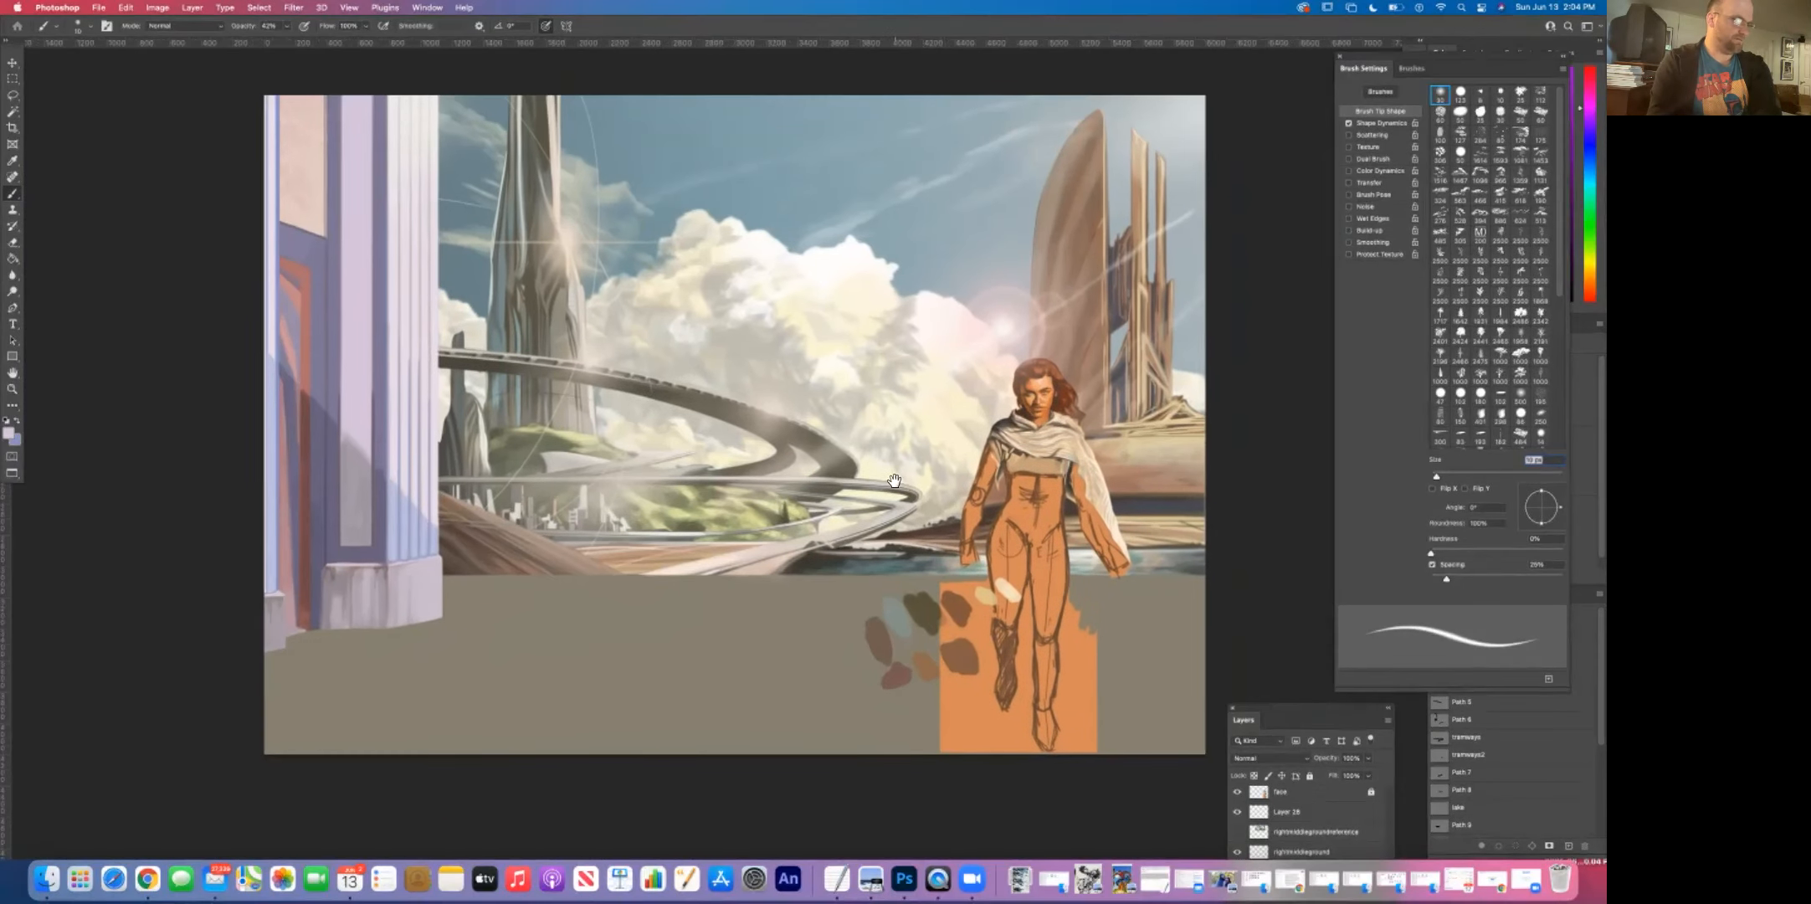
left_click_drag(894, 479, 862, 500)
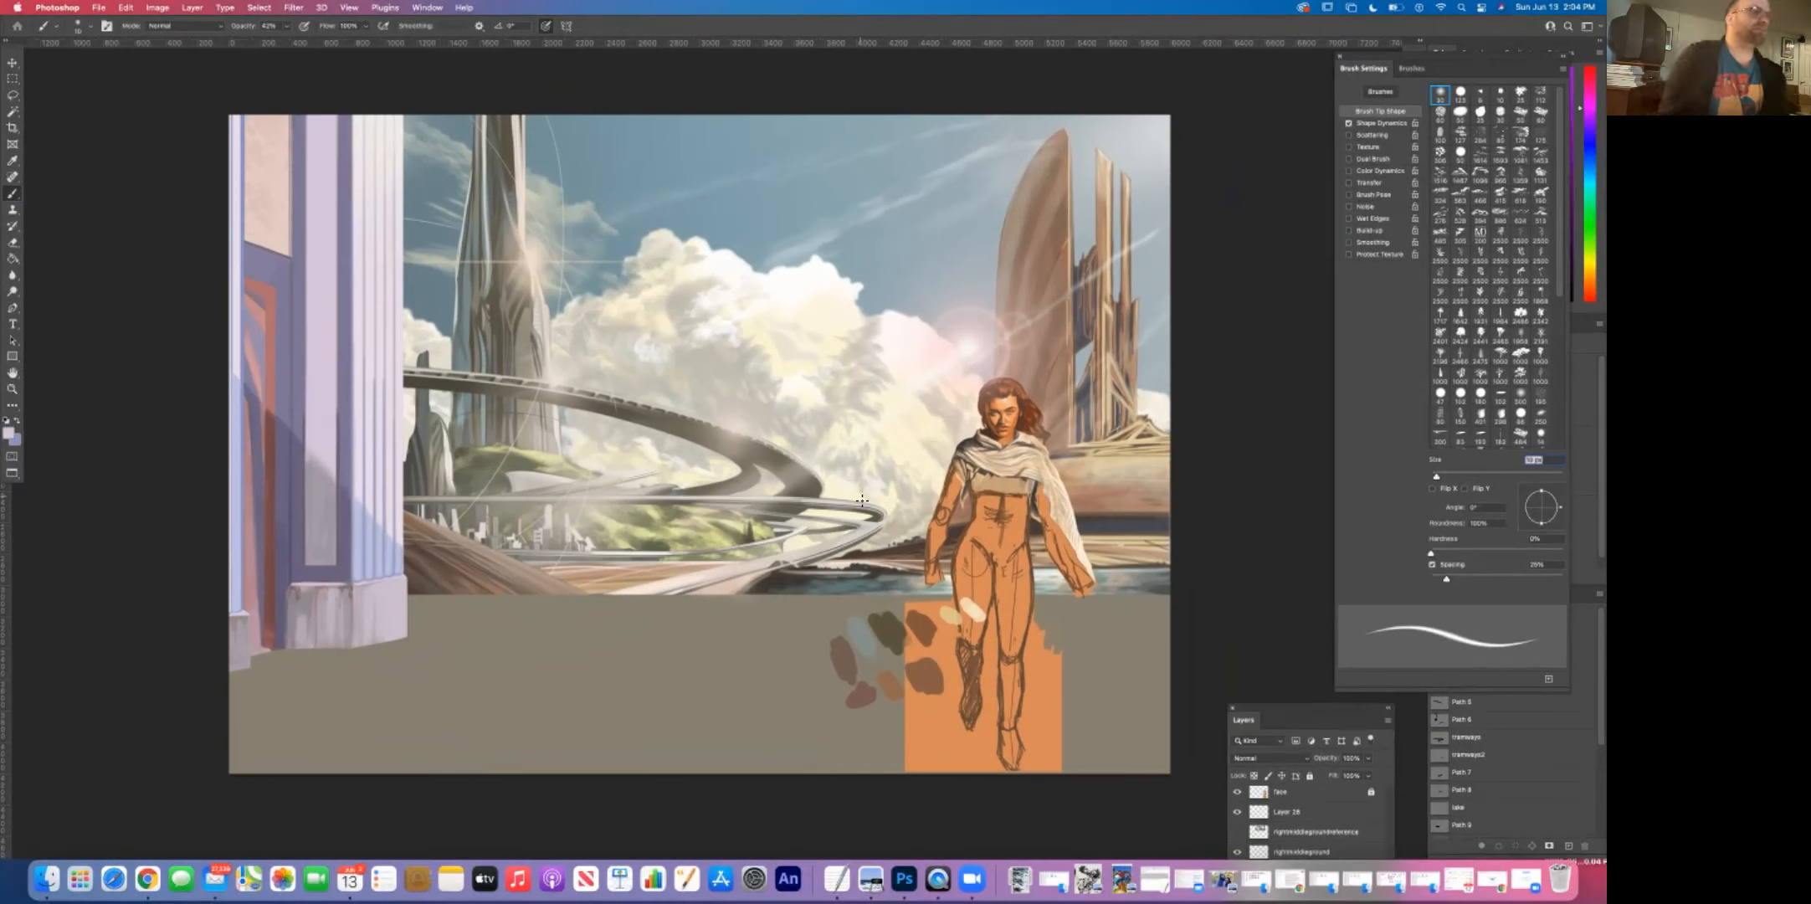
left_click_drag(1127, 409, 1153, 435)
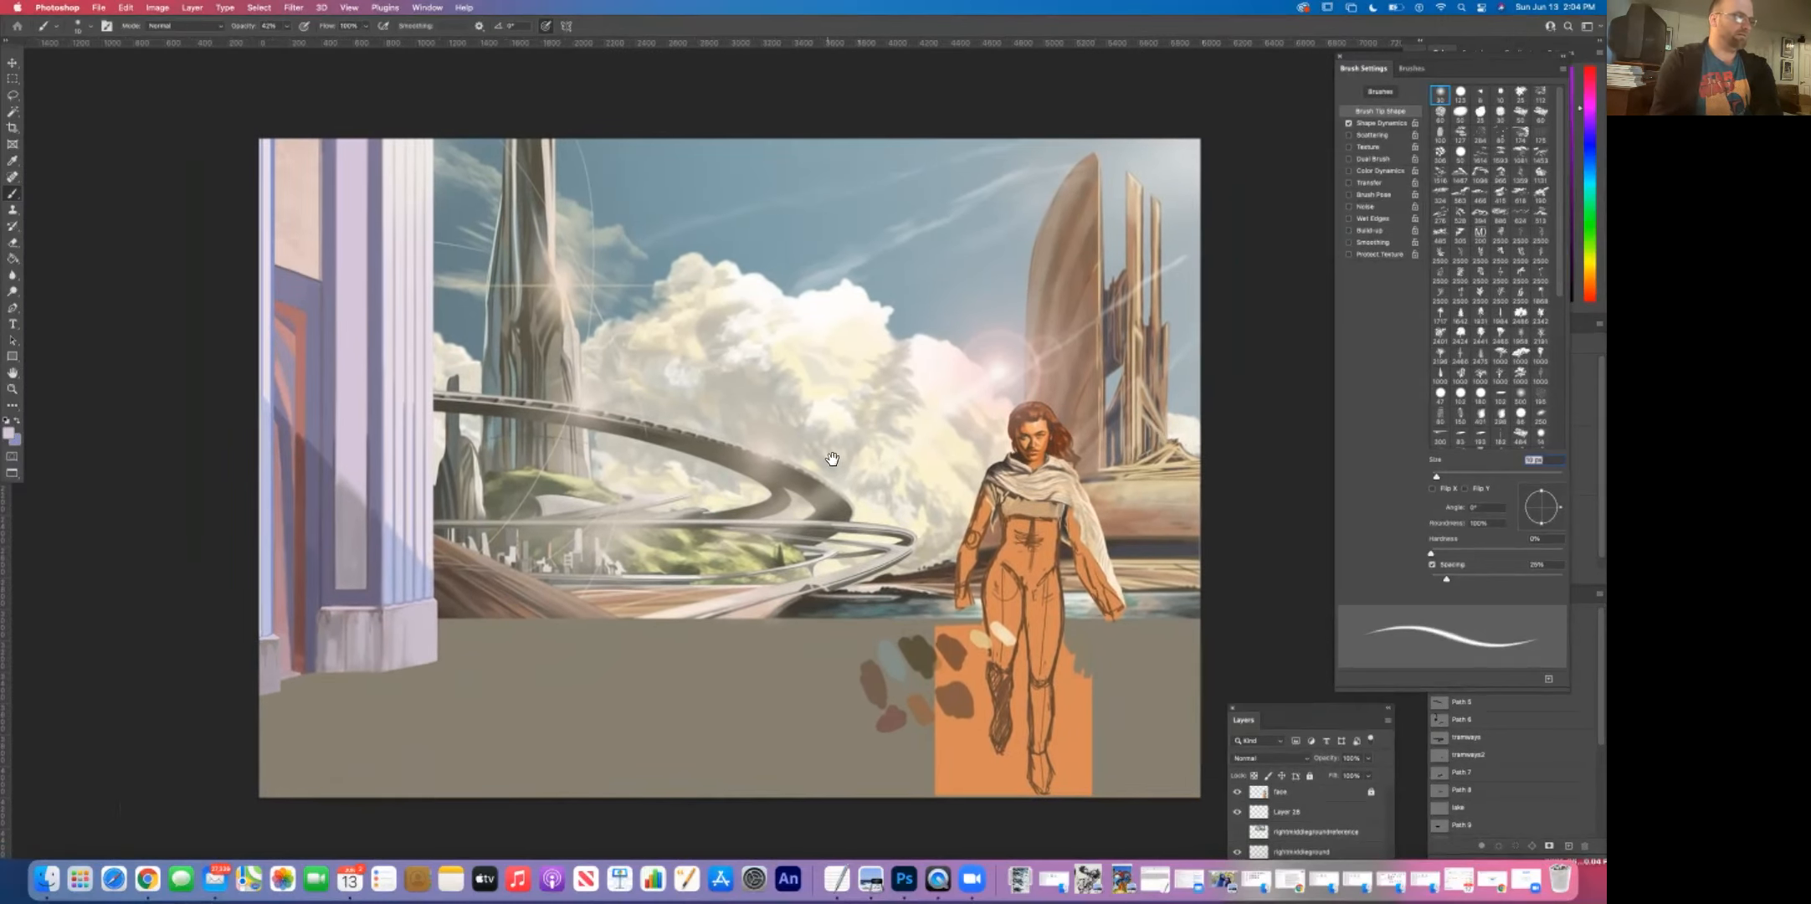
left_click_drag(759, 480, 719, 492)
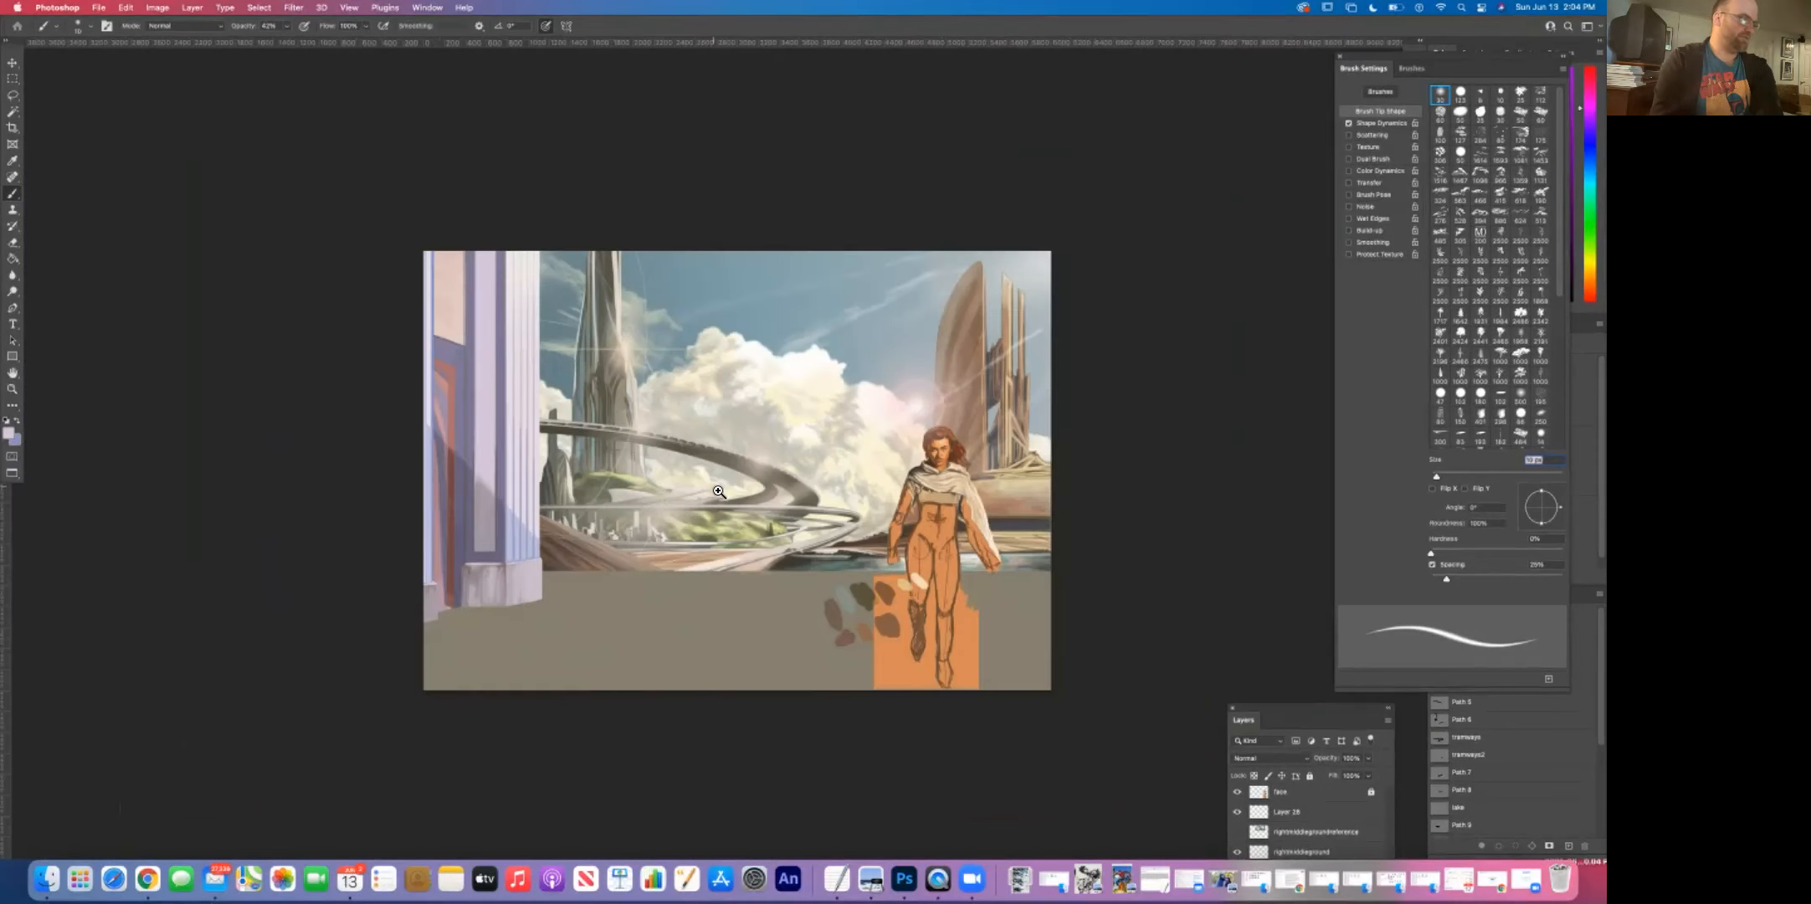
left_click_drag(611, 496, 512, 487)
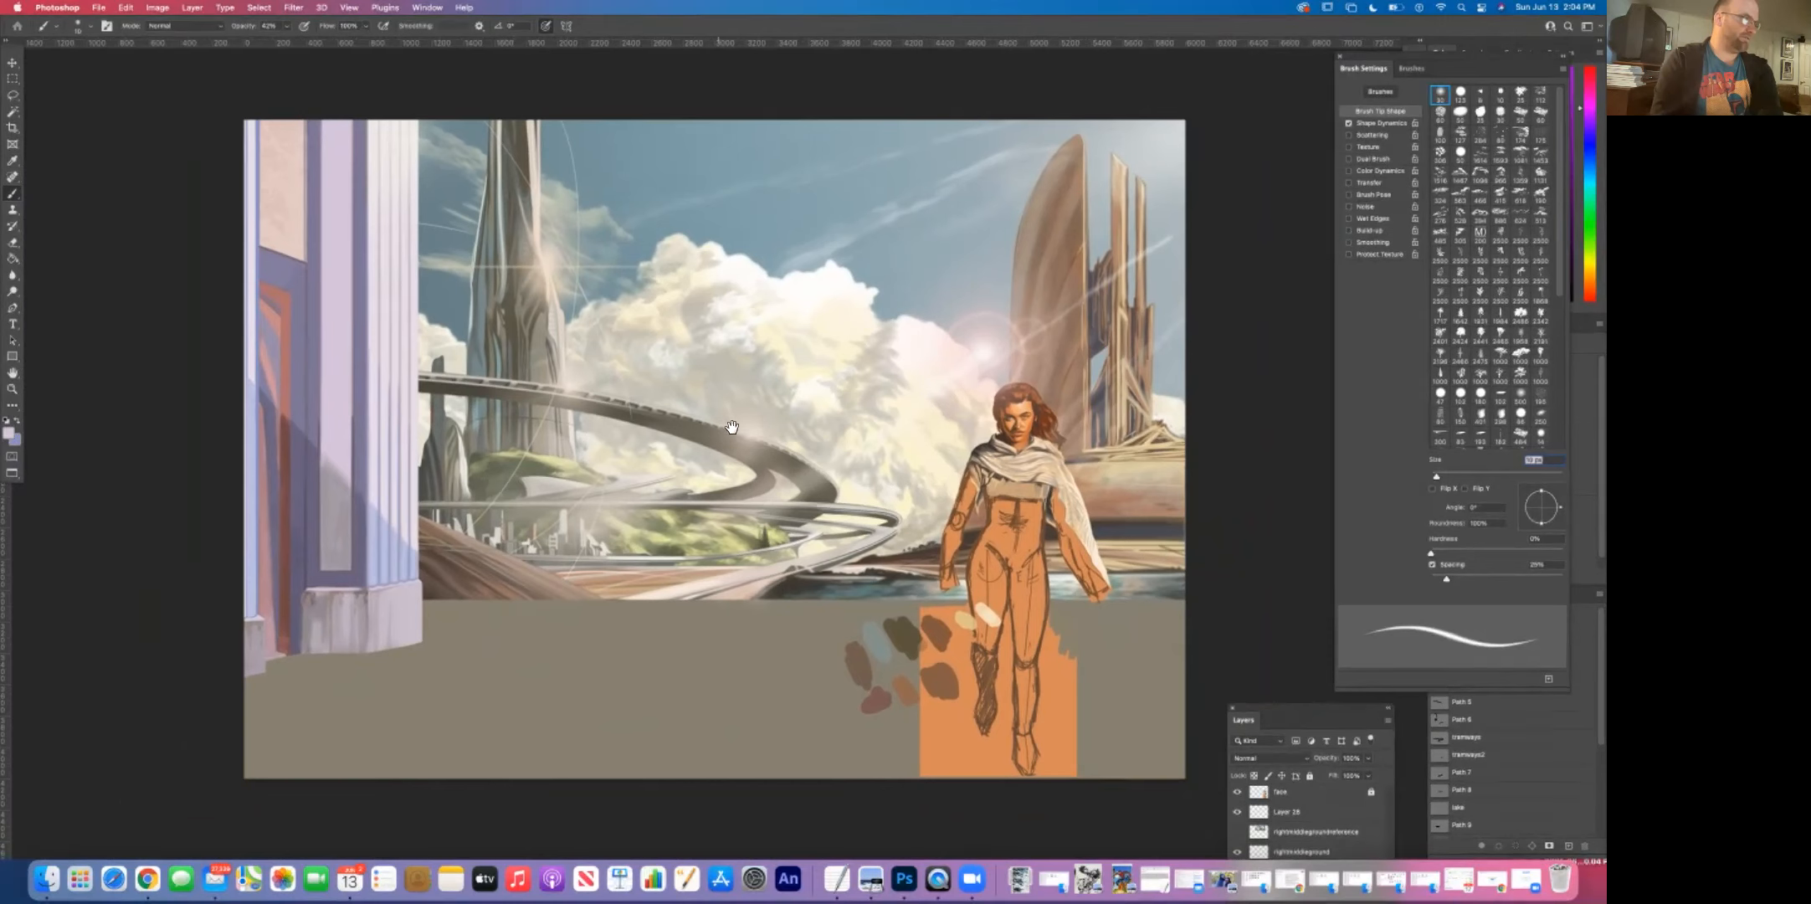
left_click_drag(782, 452, 770, 422)
left_click_drag(909, 417, 875, 421)
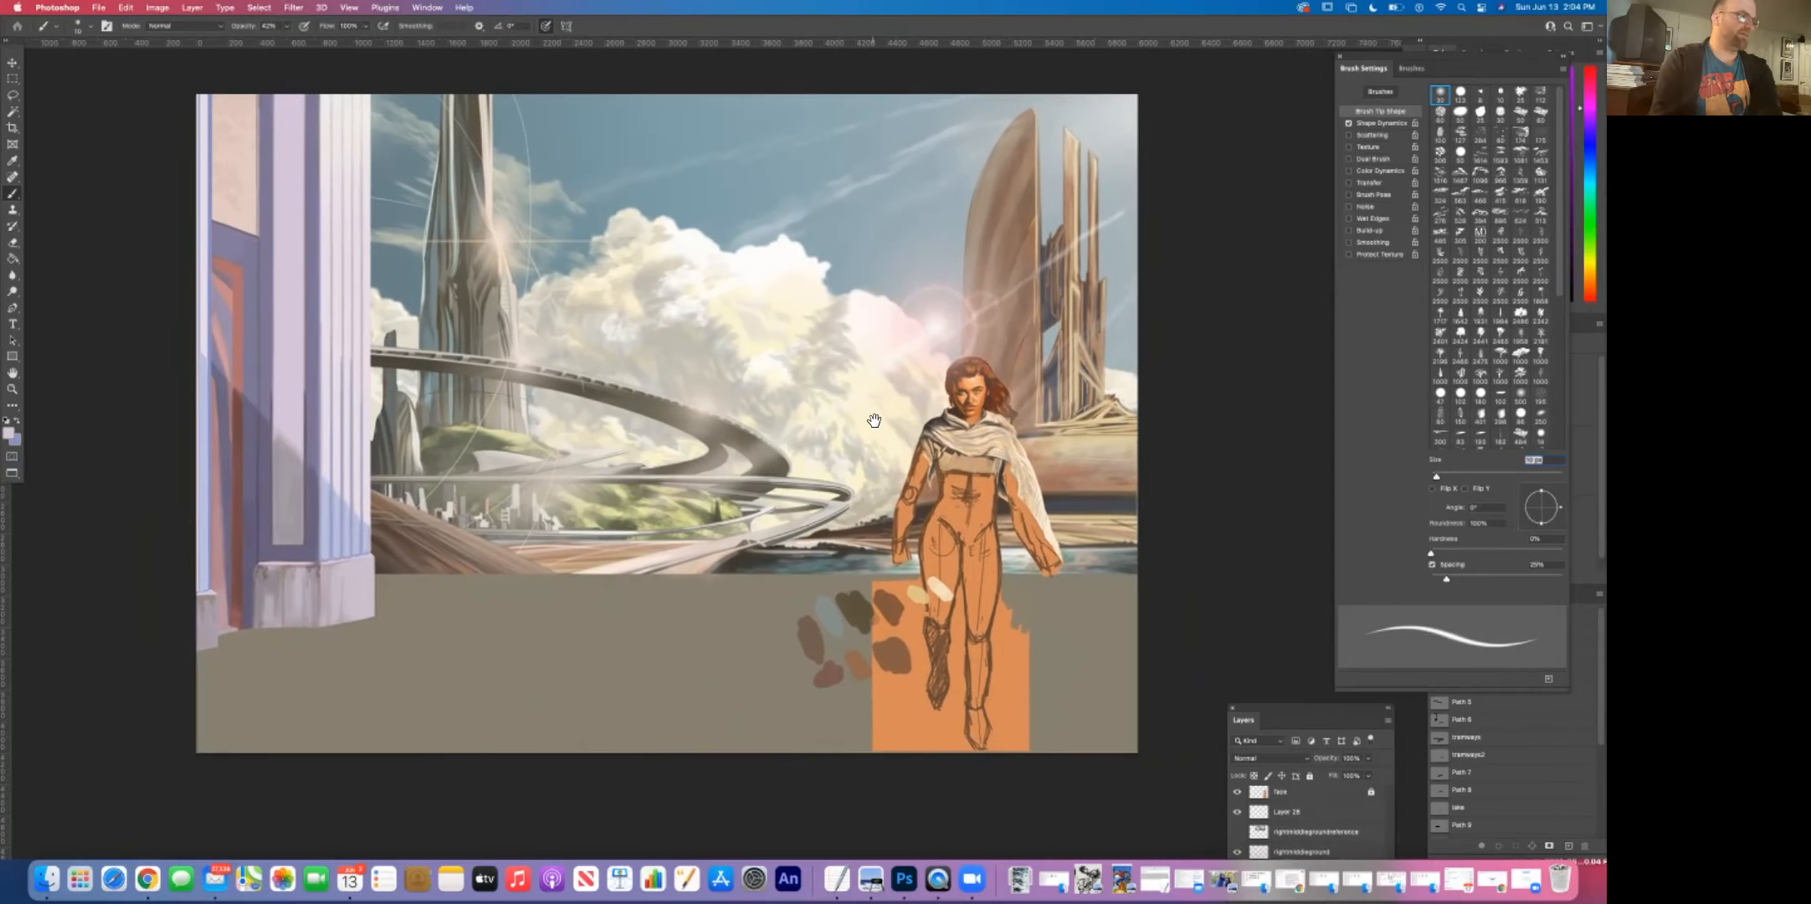
left_click(576, 437, "super")
left_click(574, 443, "alt")
left_click_drag(573, 443, 748, 468)
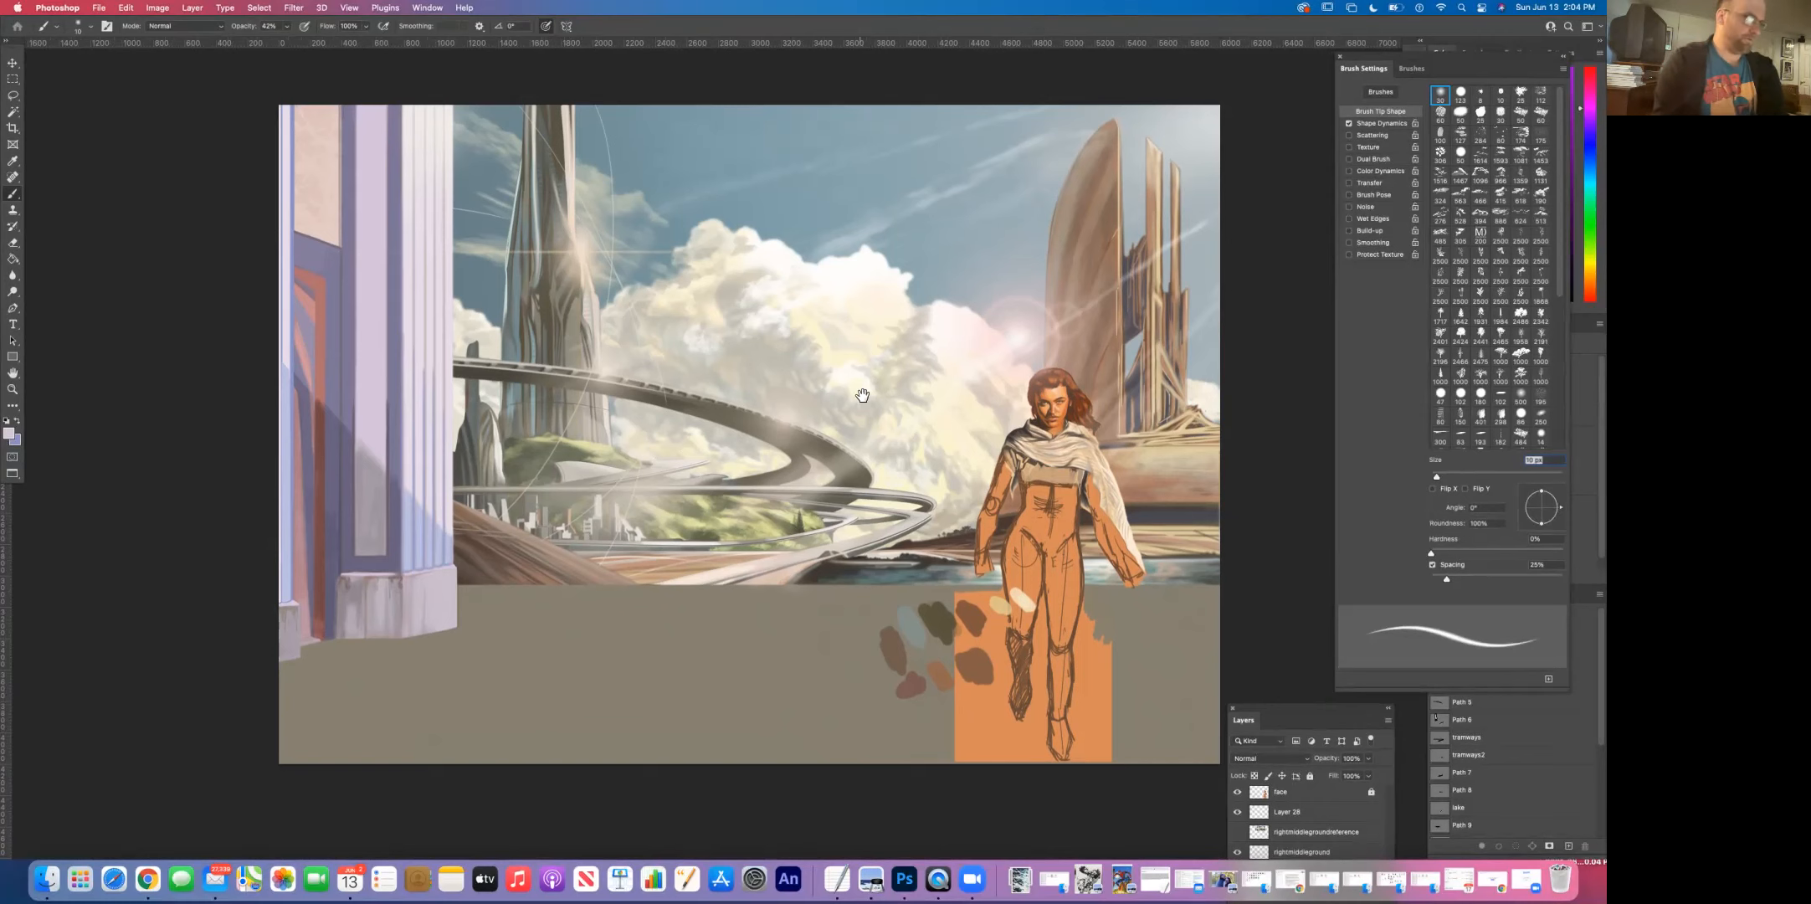
left_click_drag(846, 401, 818, 399)
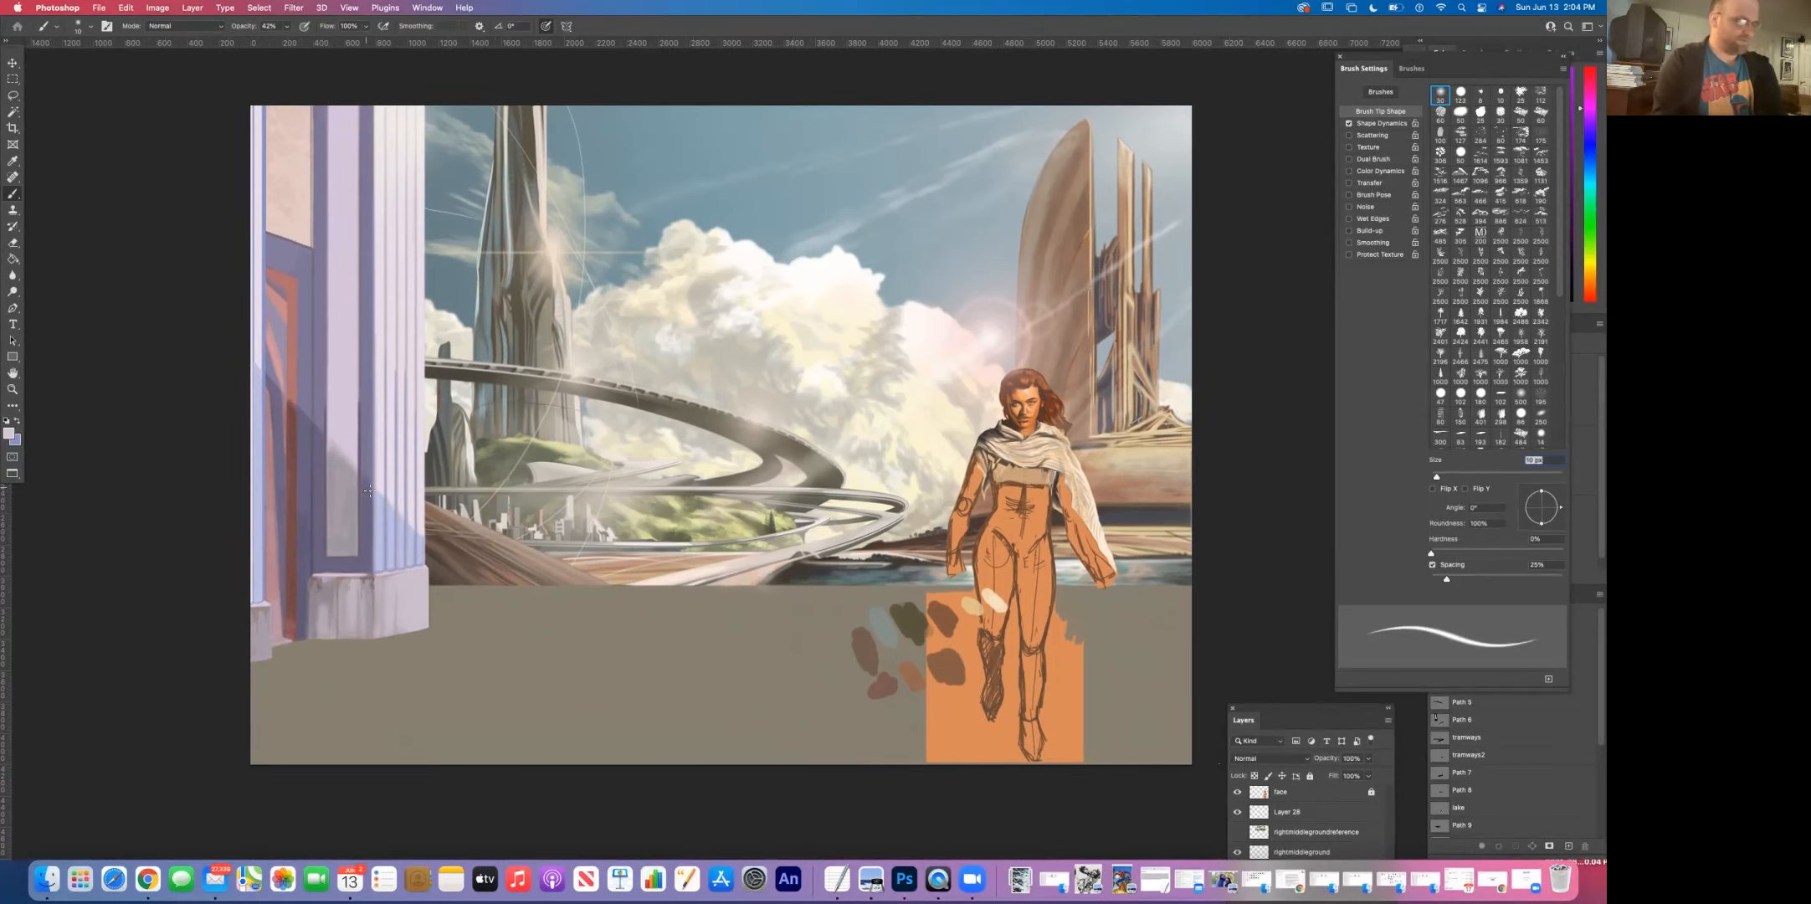
Step: Reveal more of the layer list, check the rightmiddlegroundreference layer against the painting, and hide it again
left_click_drag(1244, 720, 1223, 104)
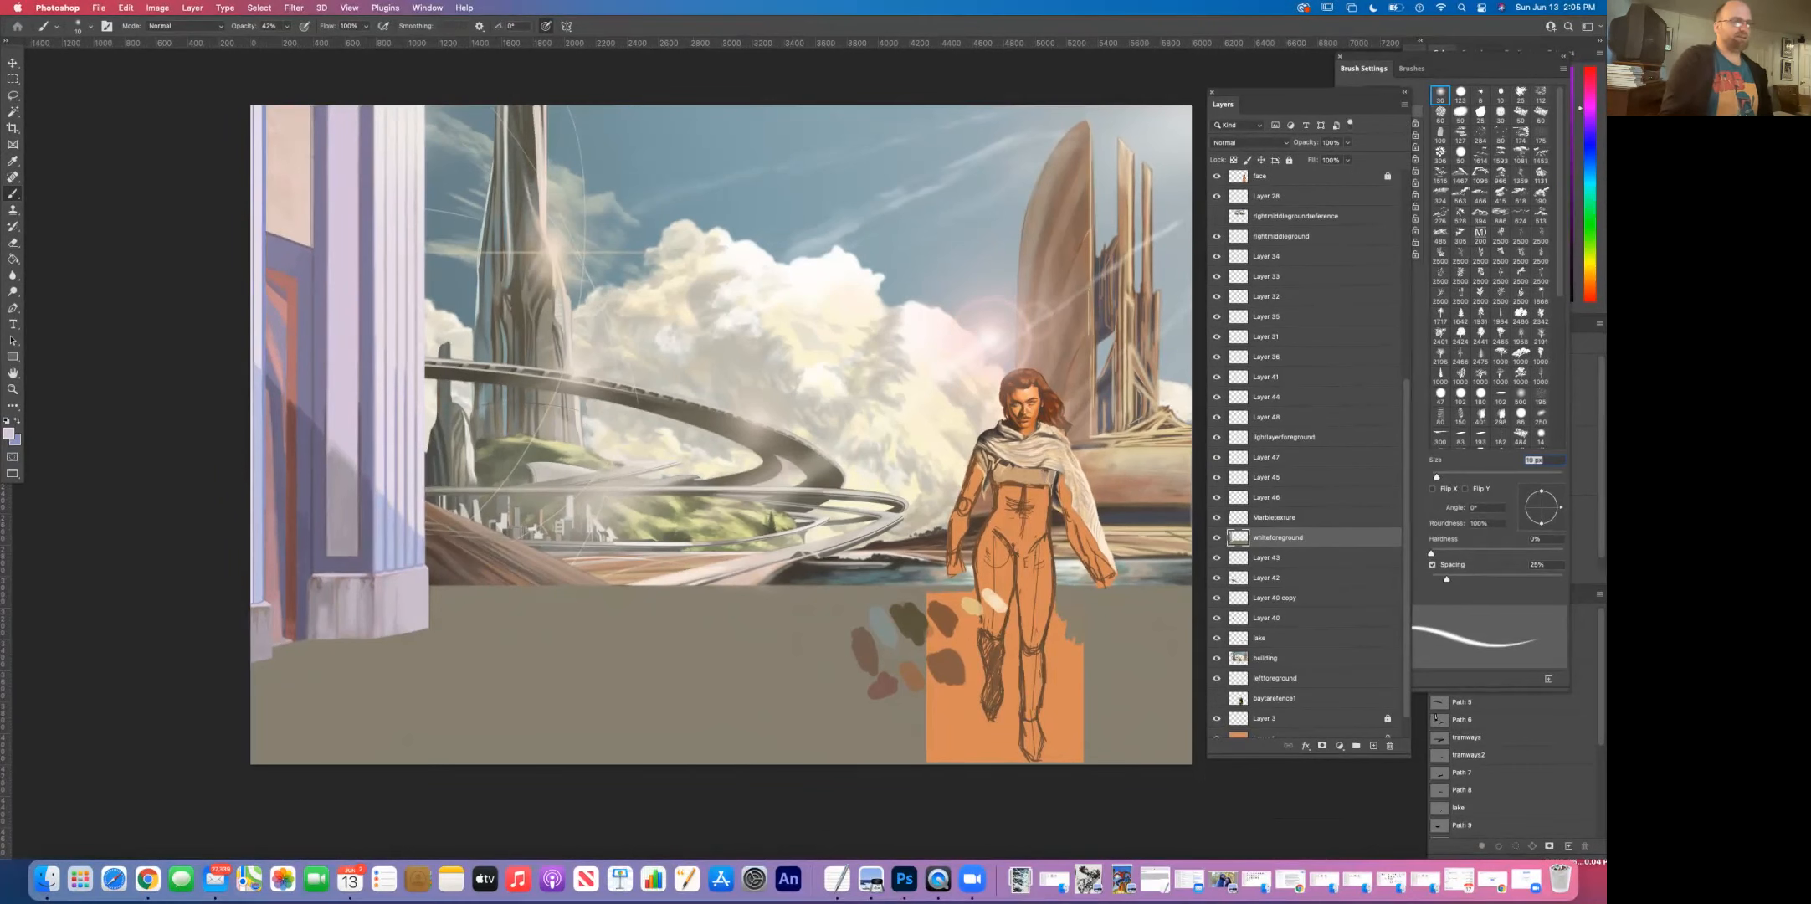
scroll(1305, 451, "up", 5)
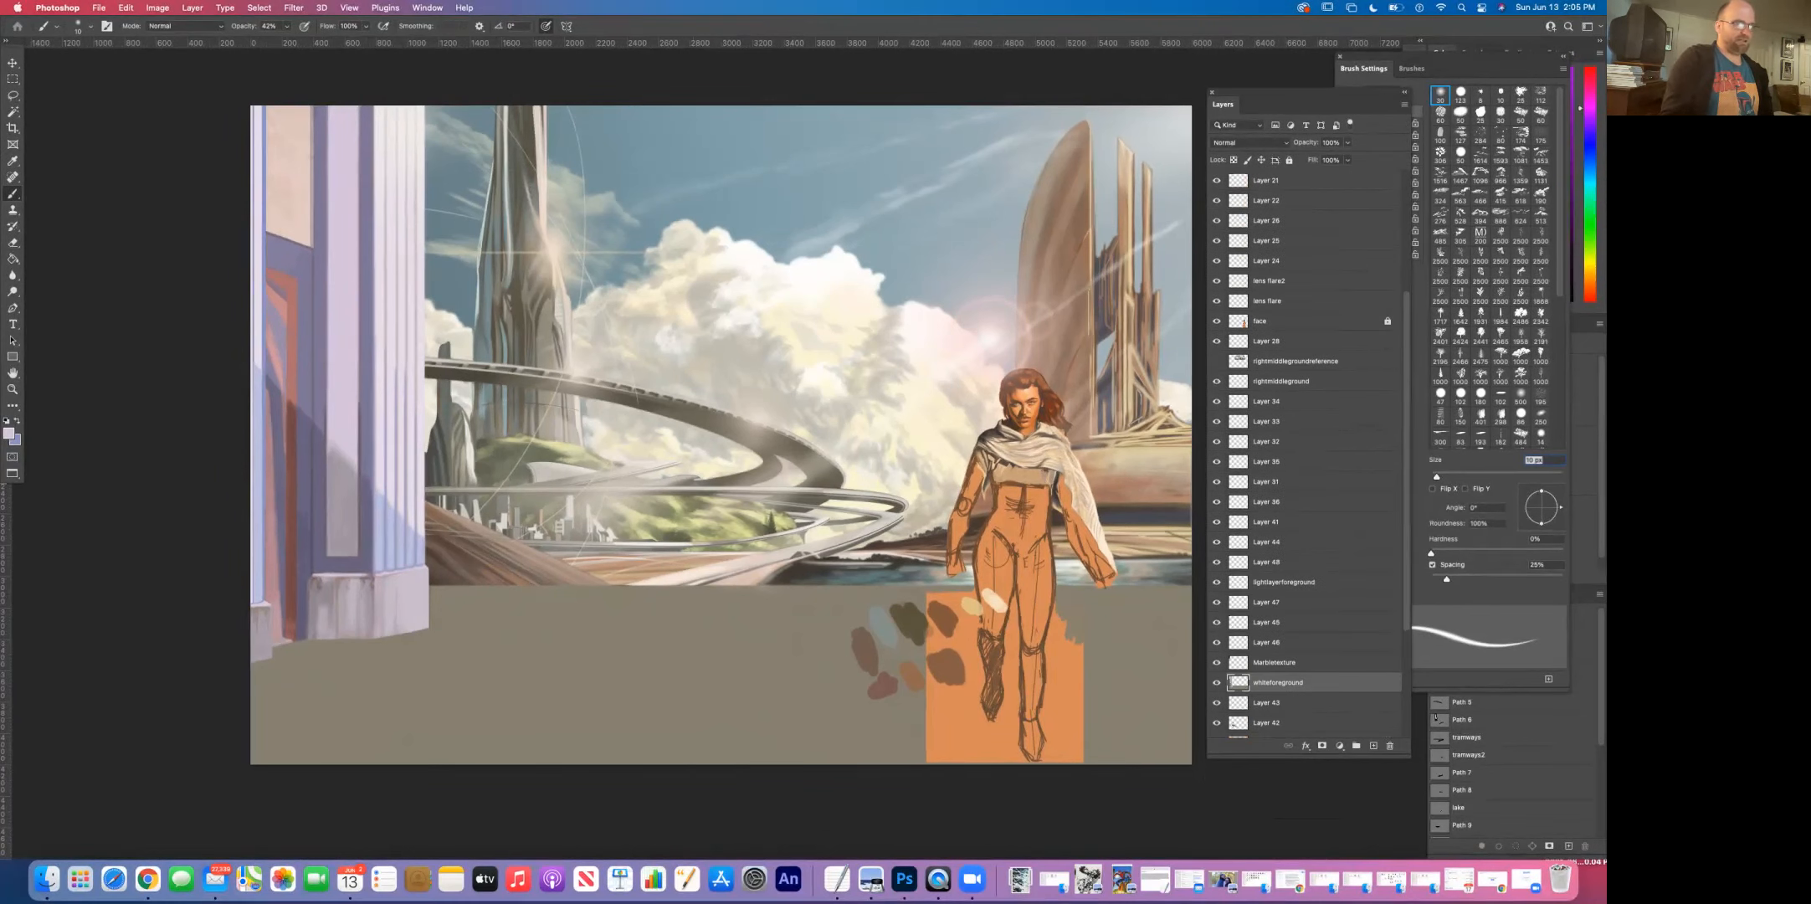
scroll(1306, 452, "up", 7)
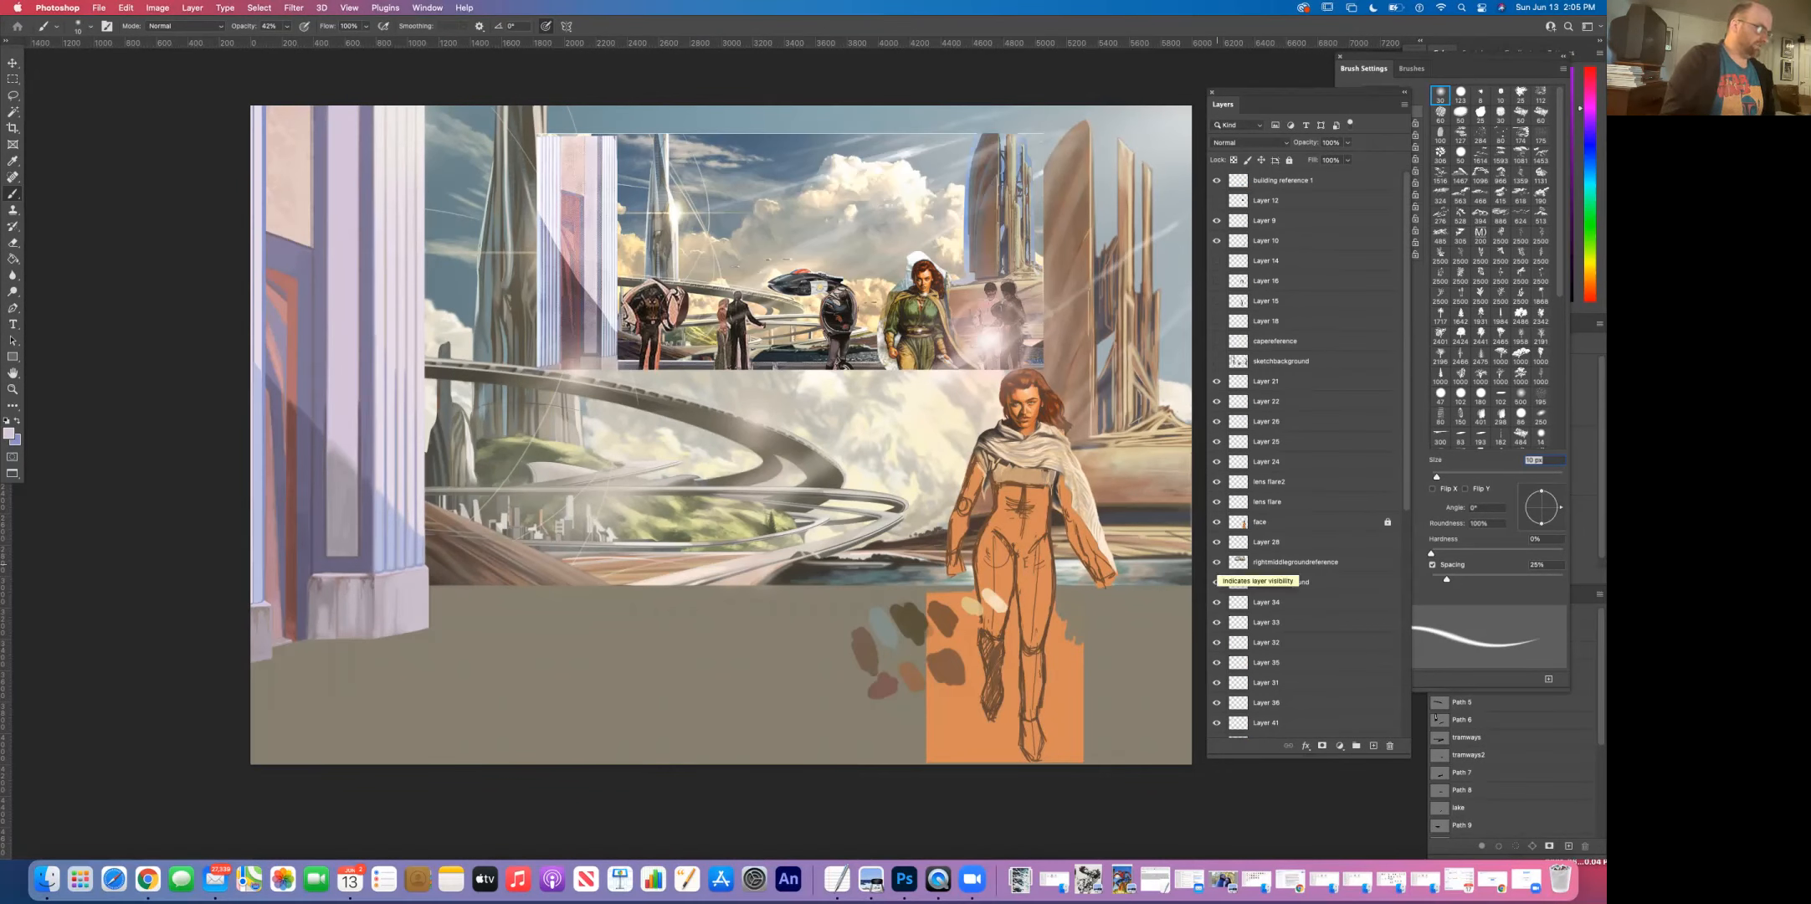
left_click(1217, 562)
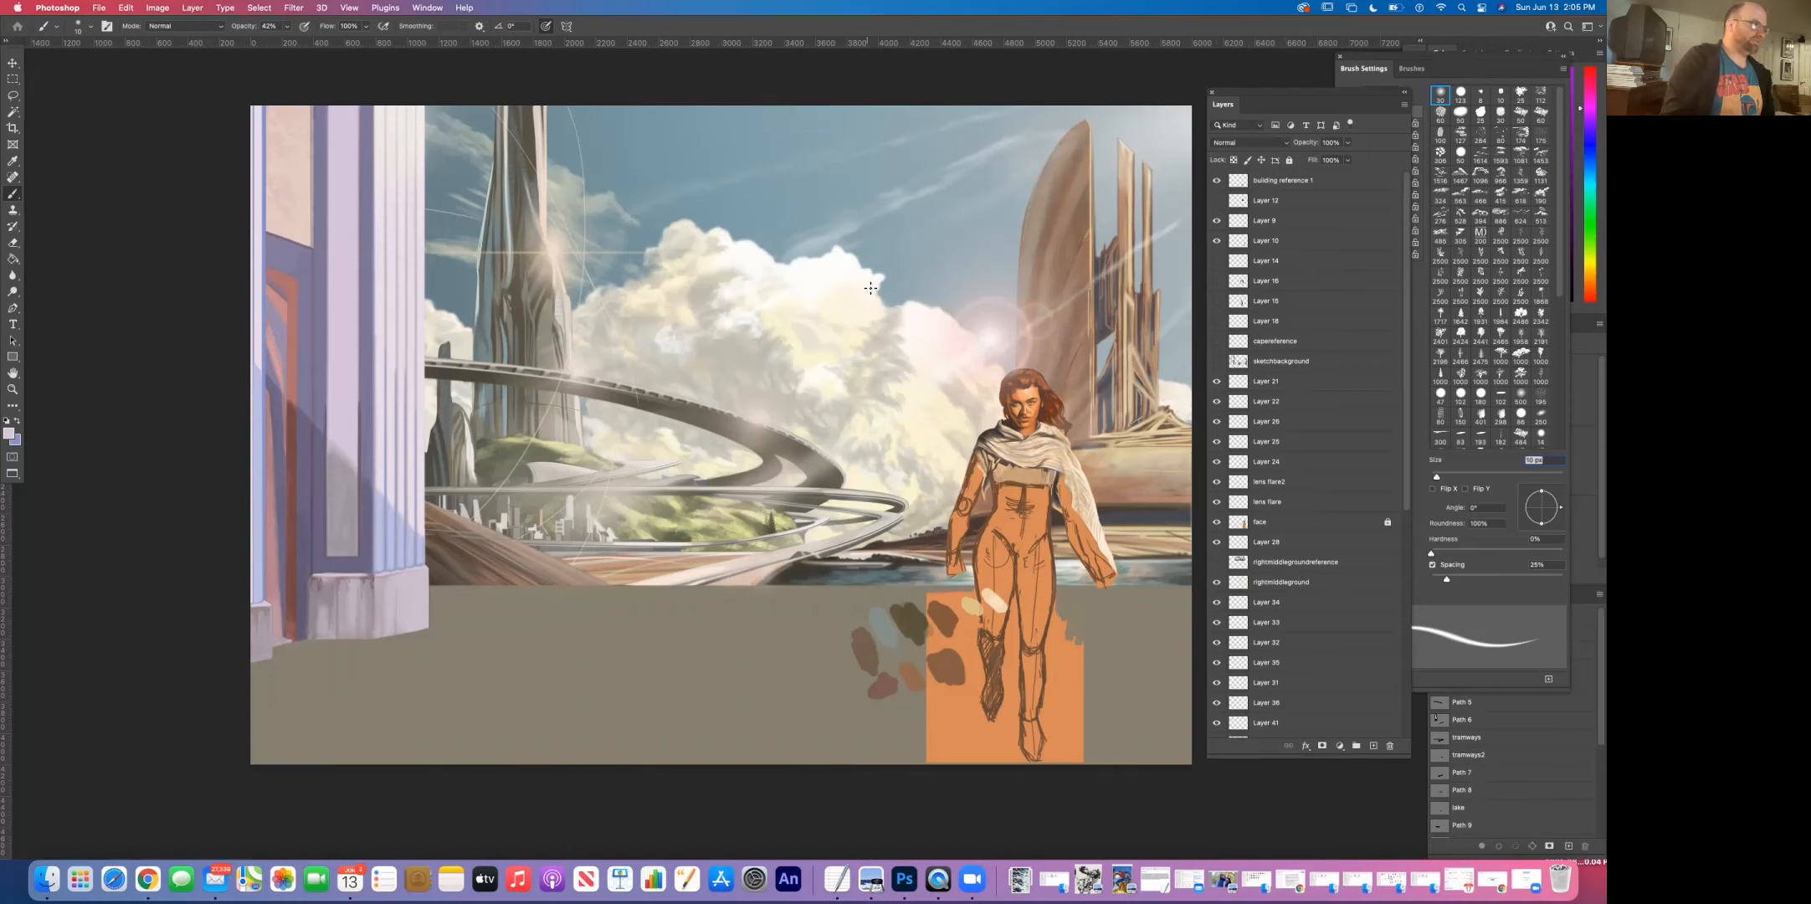
Step: Switch to Standard Screen Mode, move the document window aside, and bring the SearchOnKalgan Finder window into clear view
left_click(348, 8)
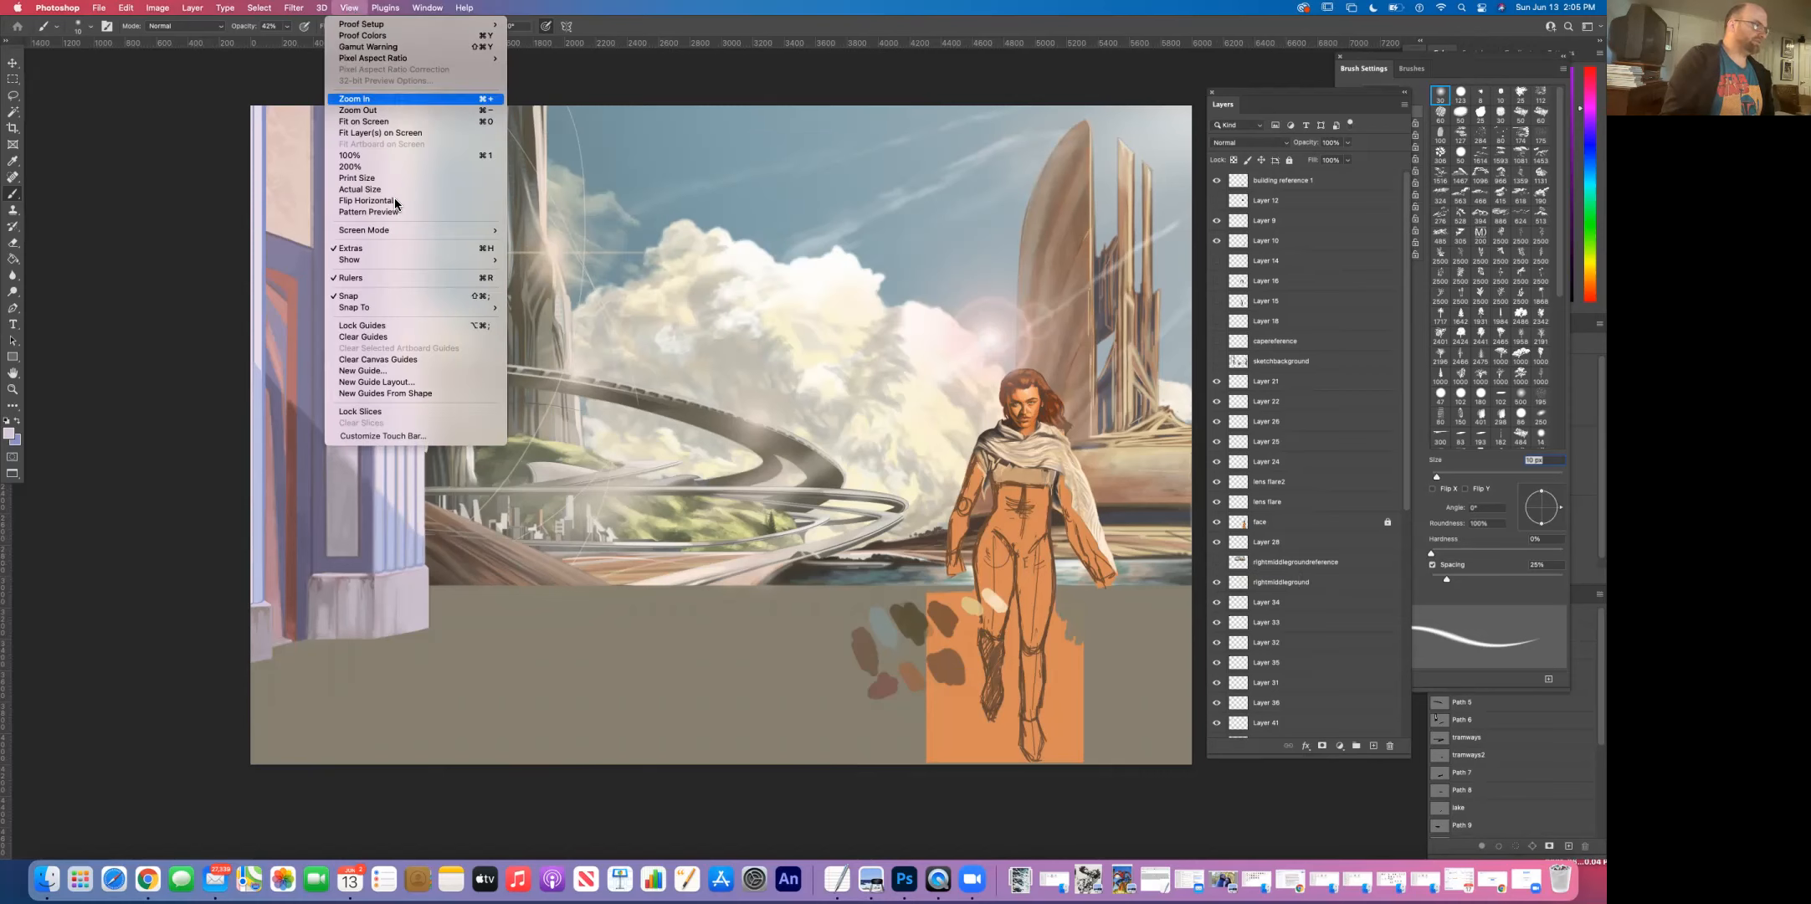
mouse_move(447, 231)
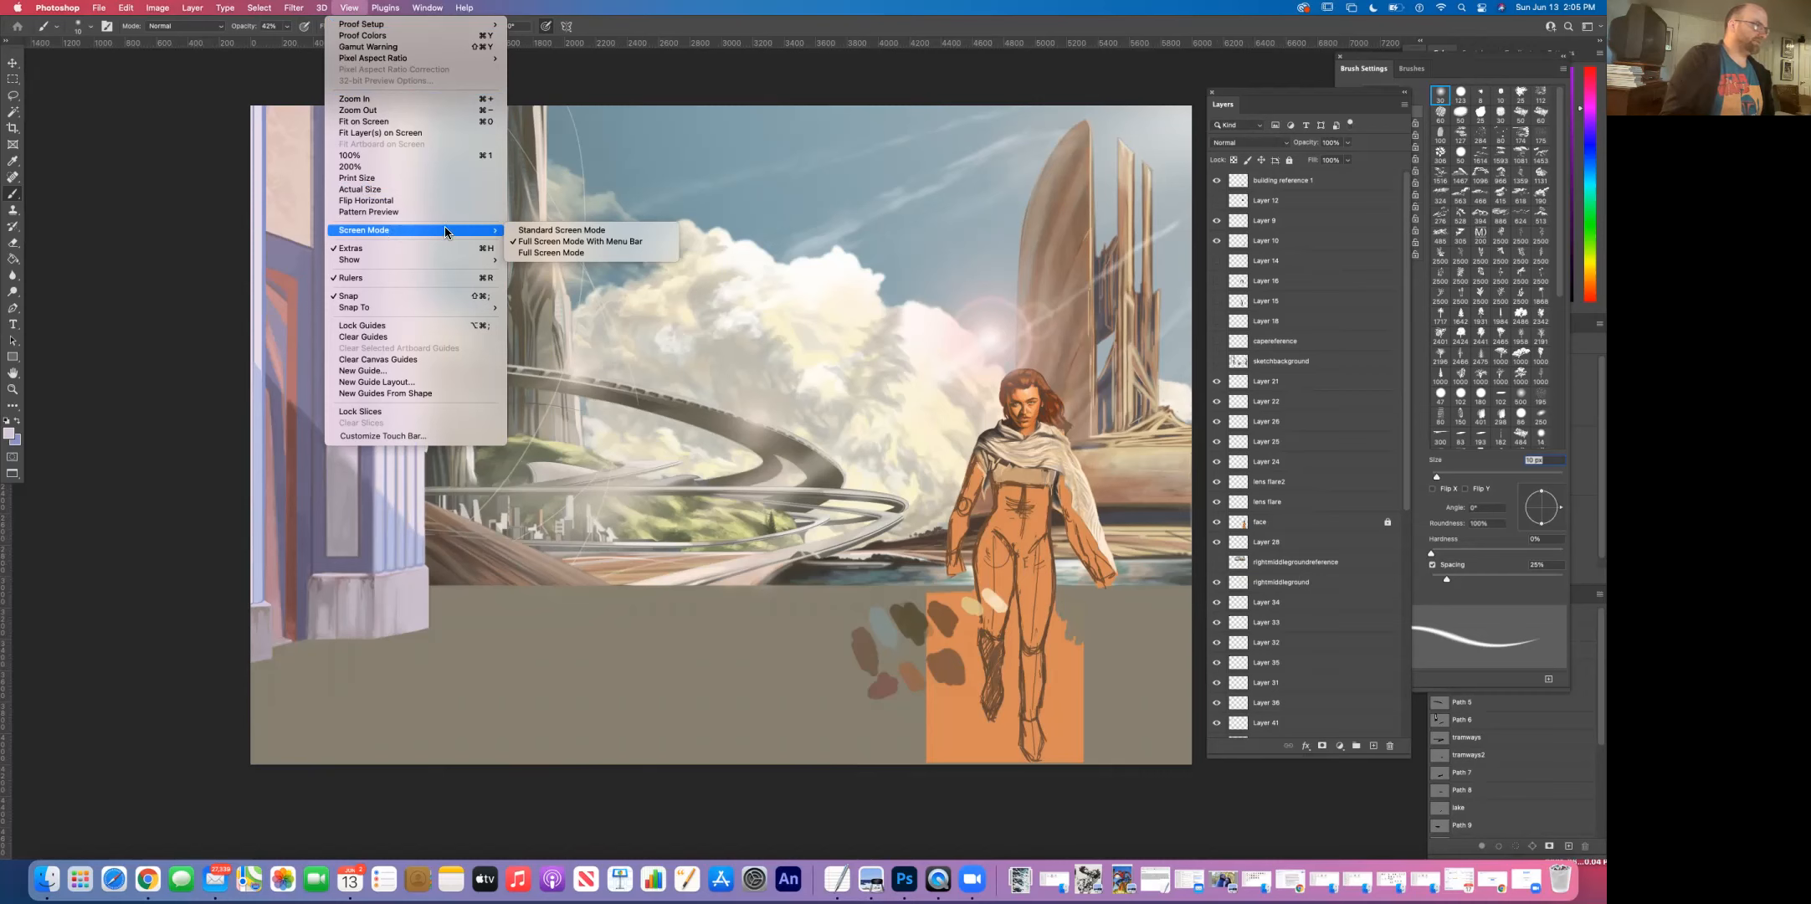
left_click(546, 231)
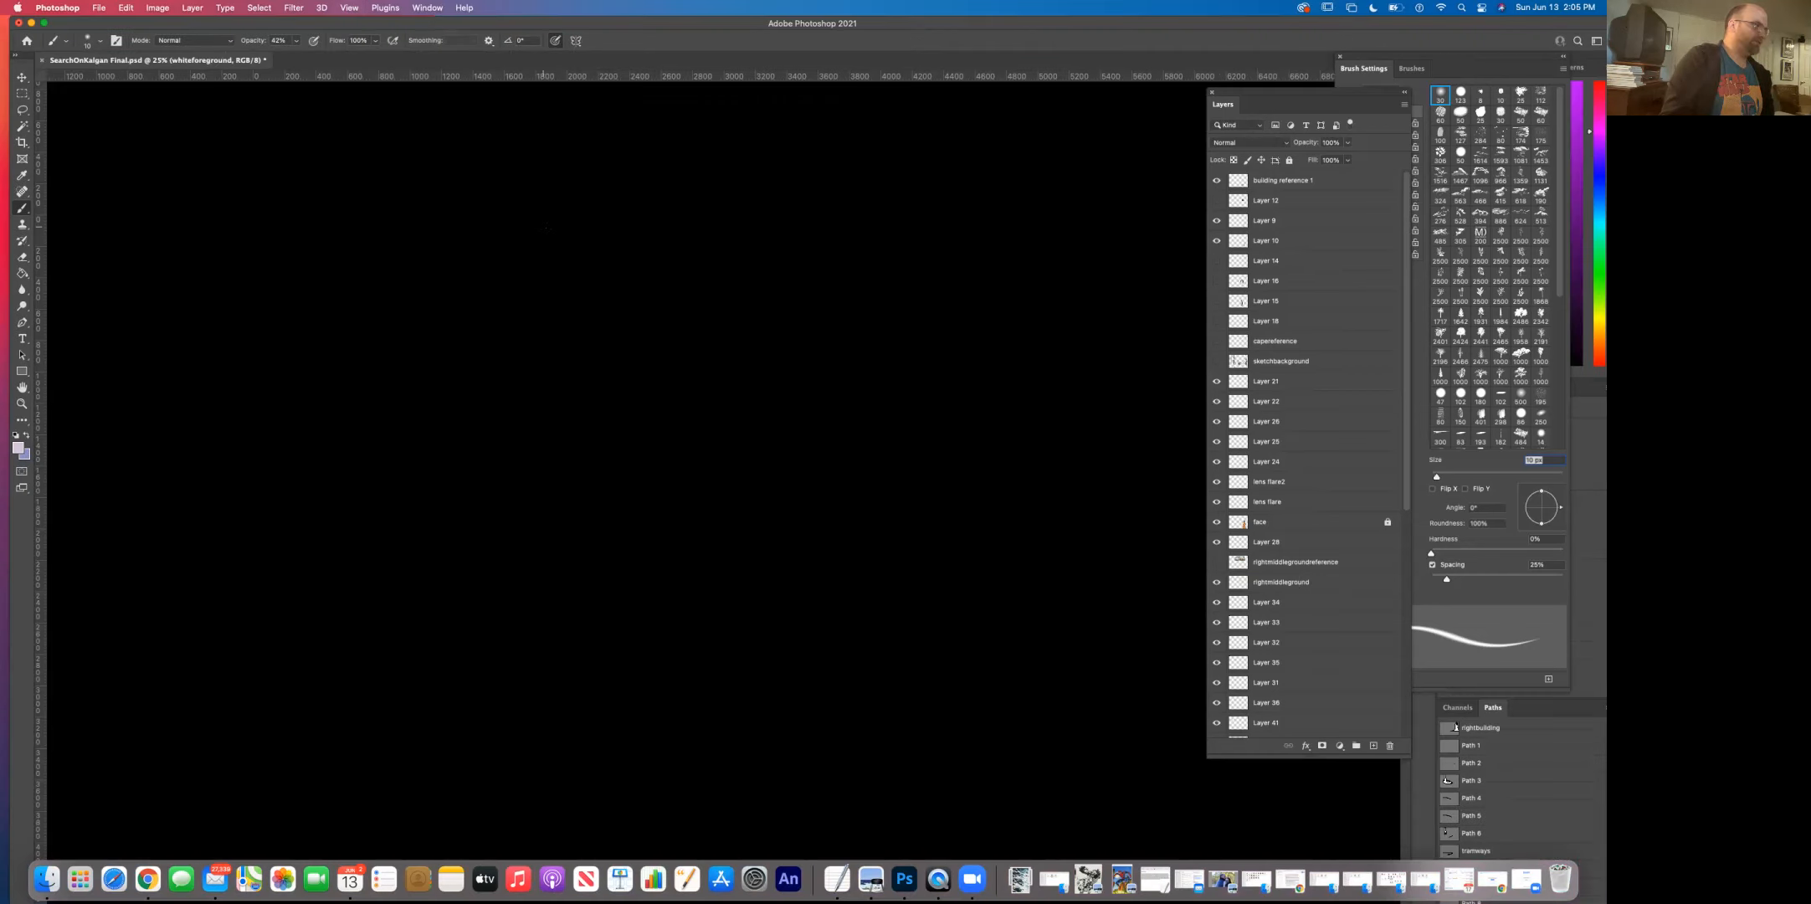
left_click_drag(435, 27, 487, 479)
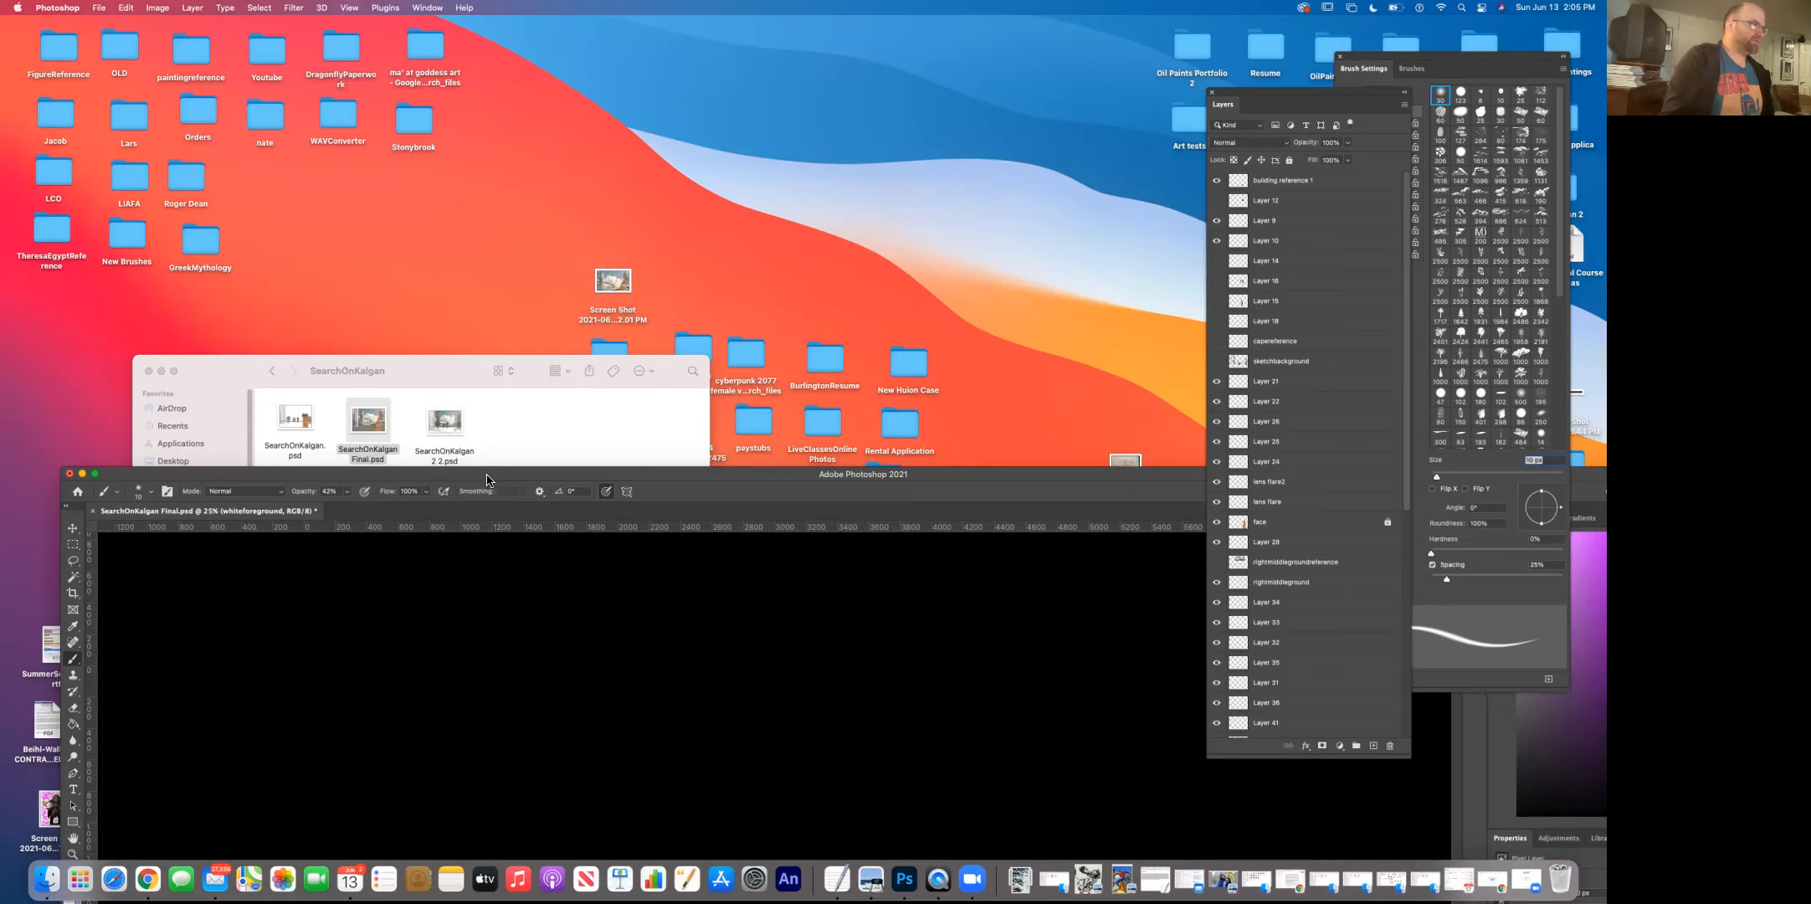
left_click(446, 364)
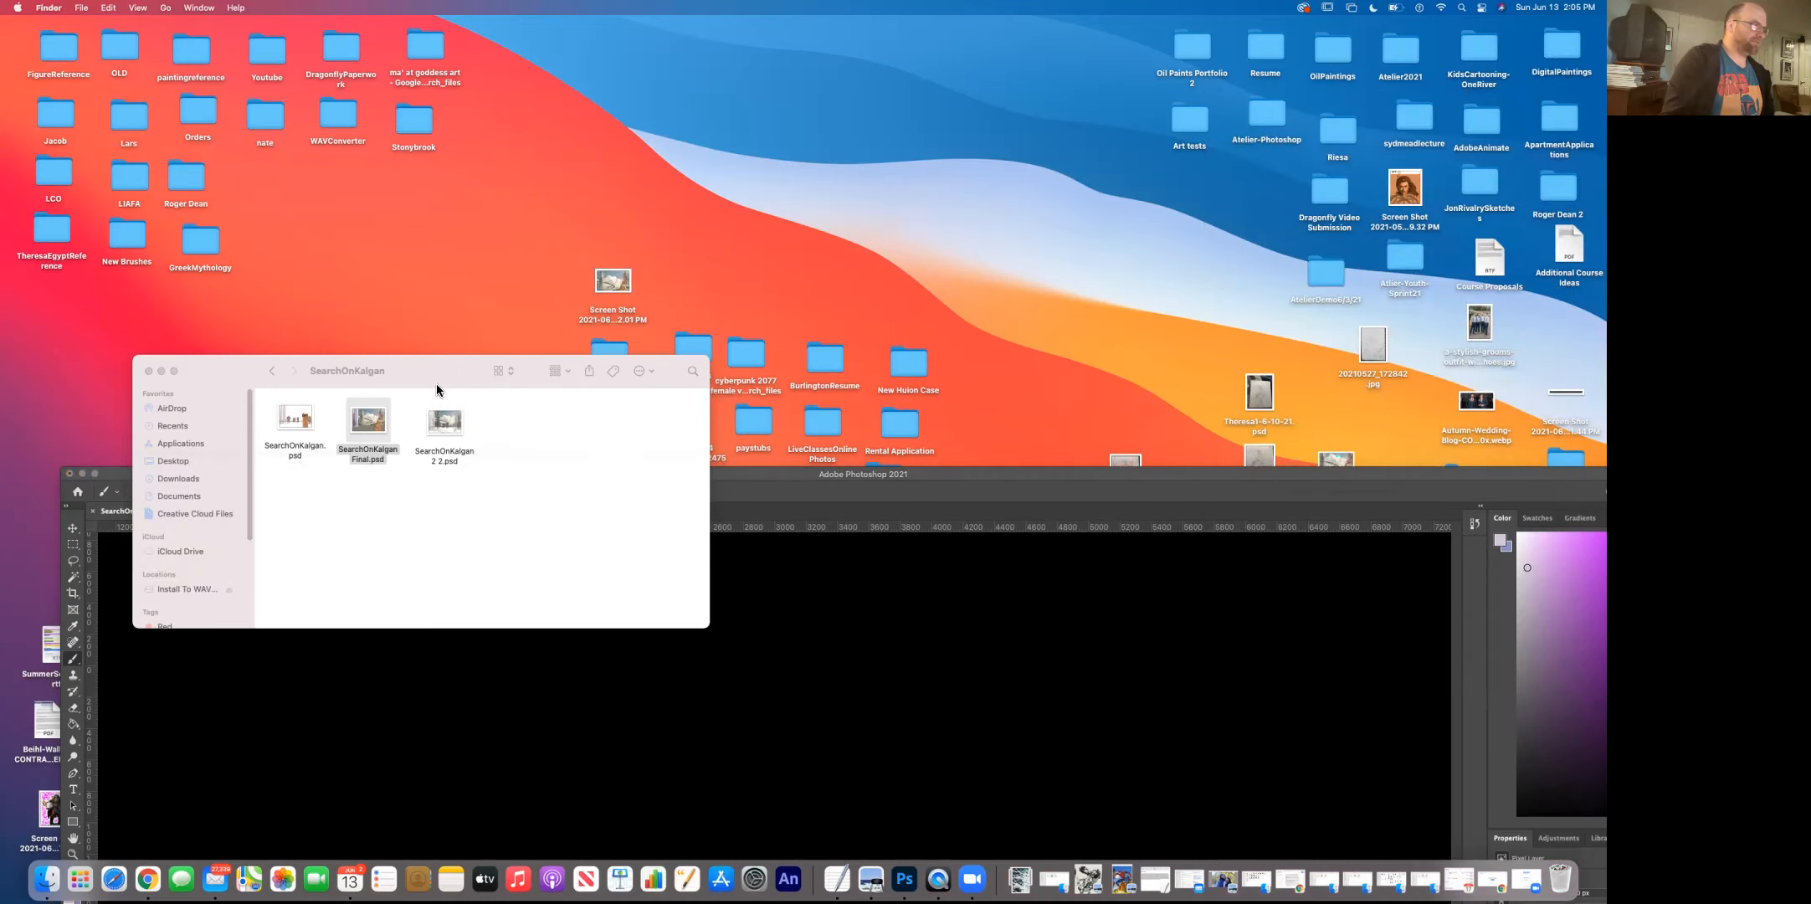
left_click_drag(436, 378, 804, 418)
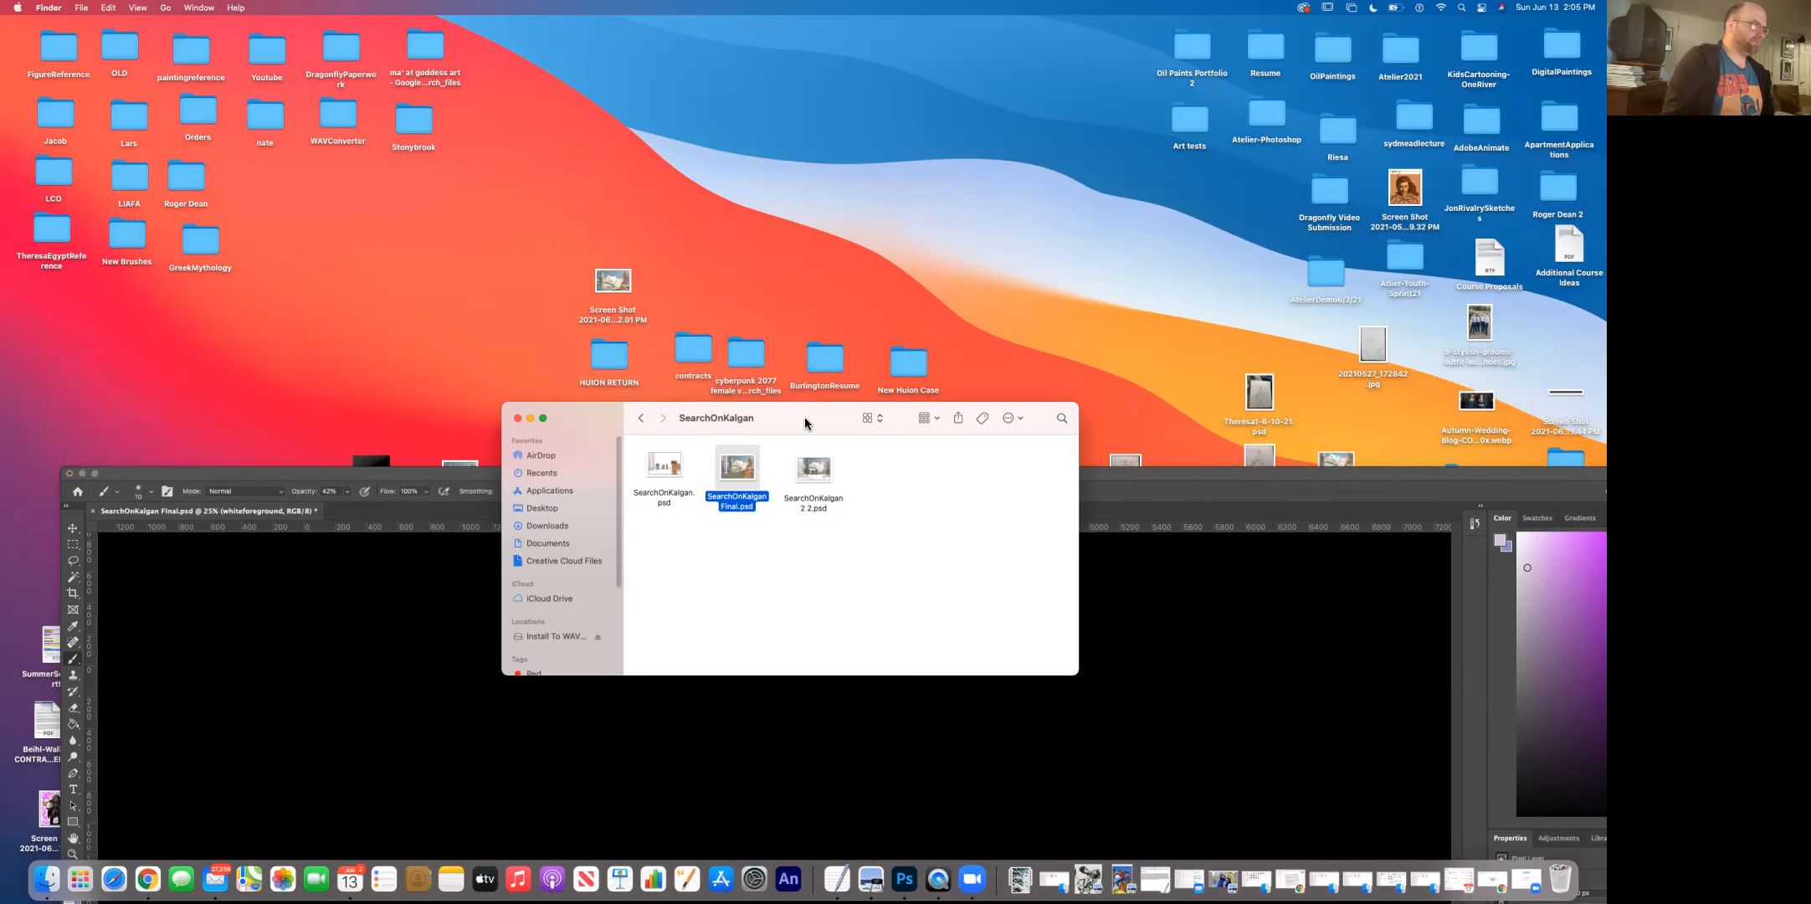
Step: Go to the AsimovReference folder, preview KalganReference.psd, and open it in Photoshop
left_click(640, 419)
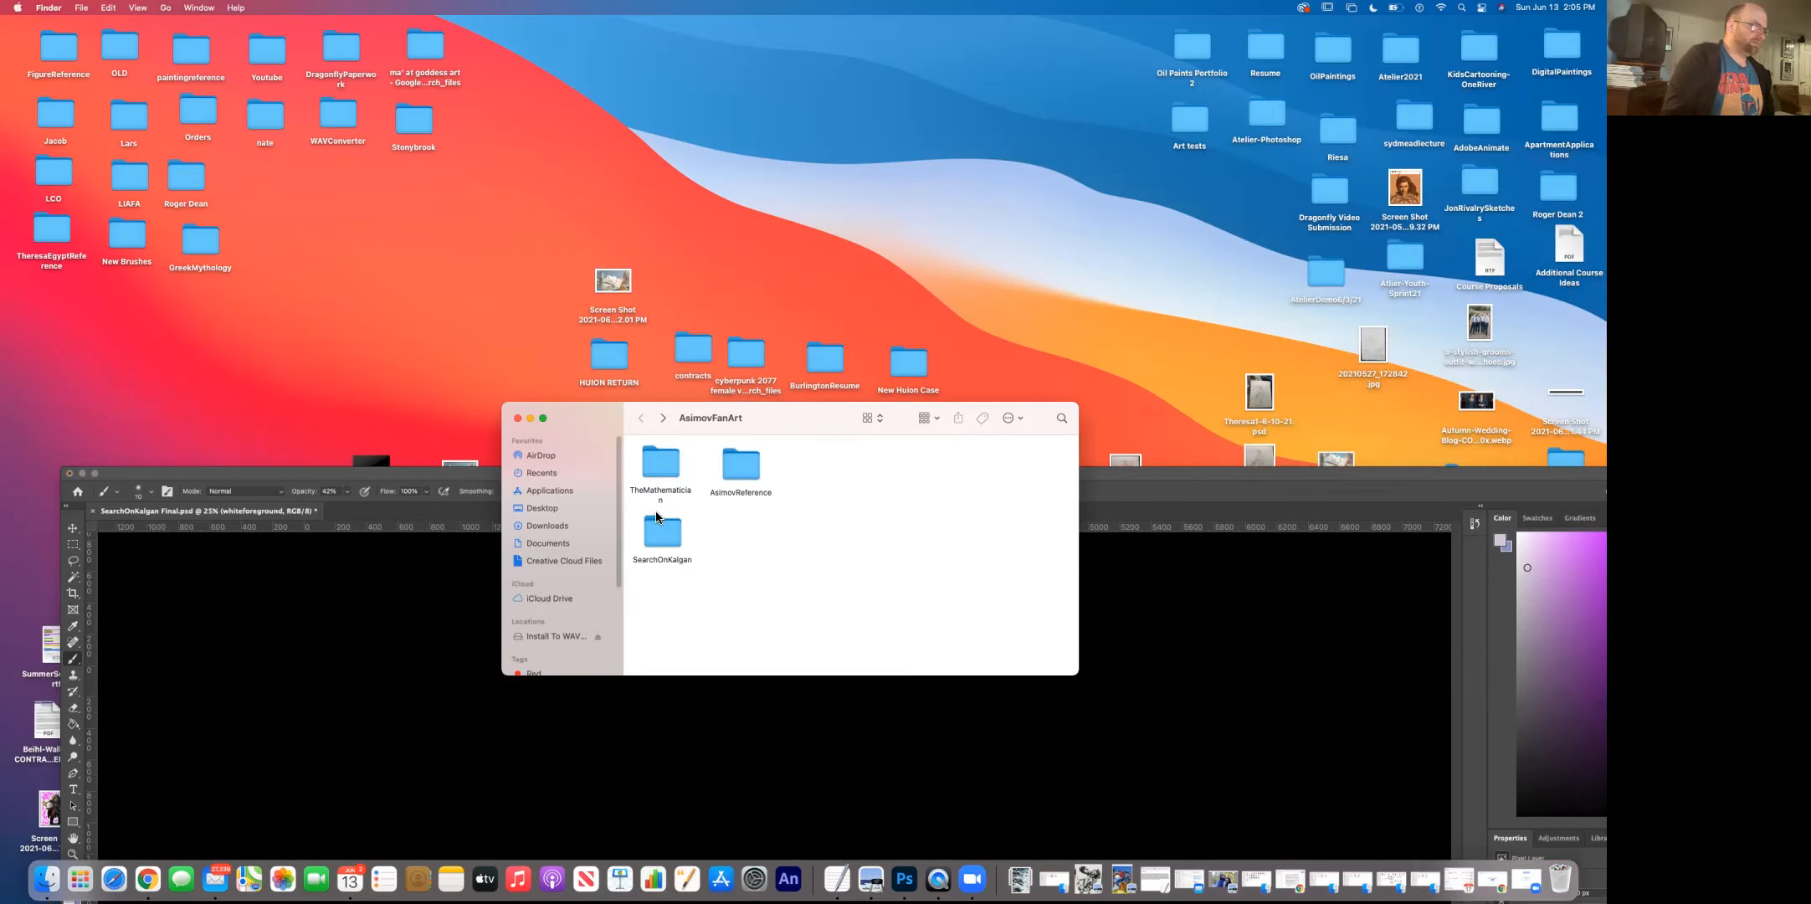
double_click(748, 465)
left_click(676, 469)
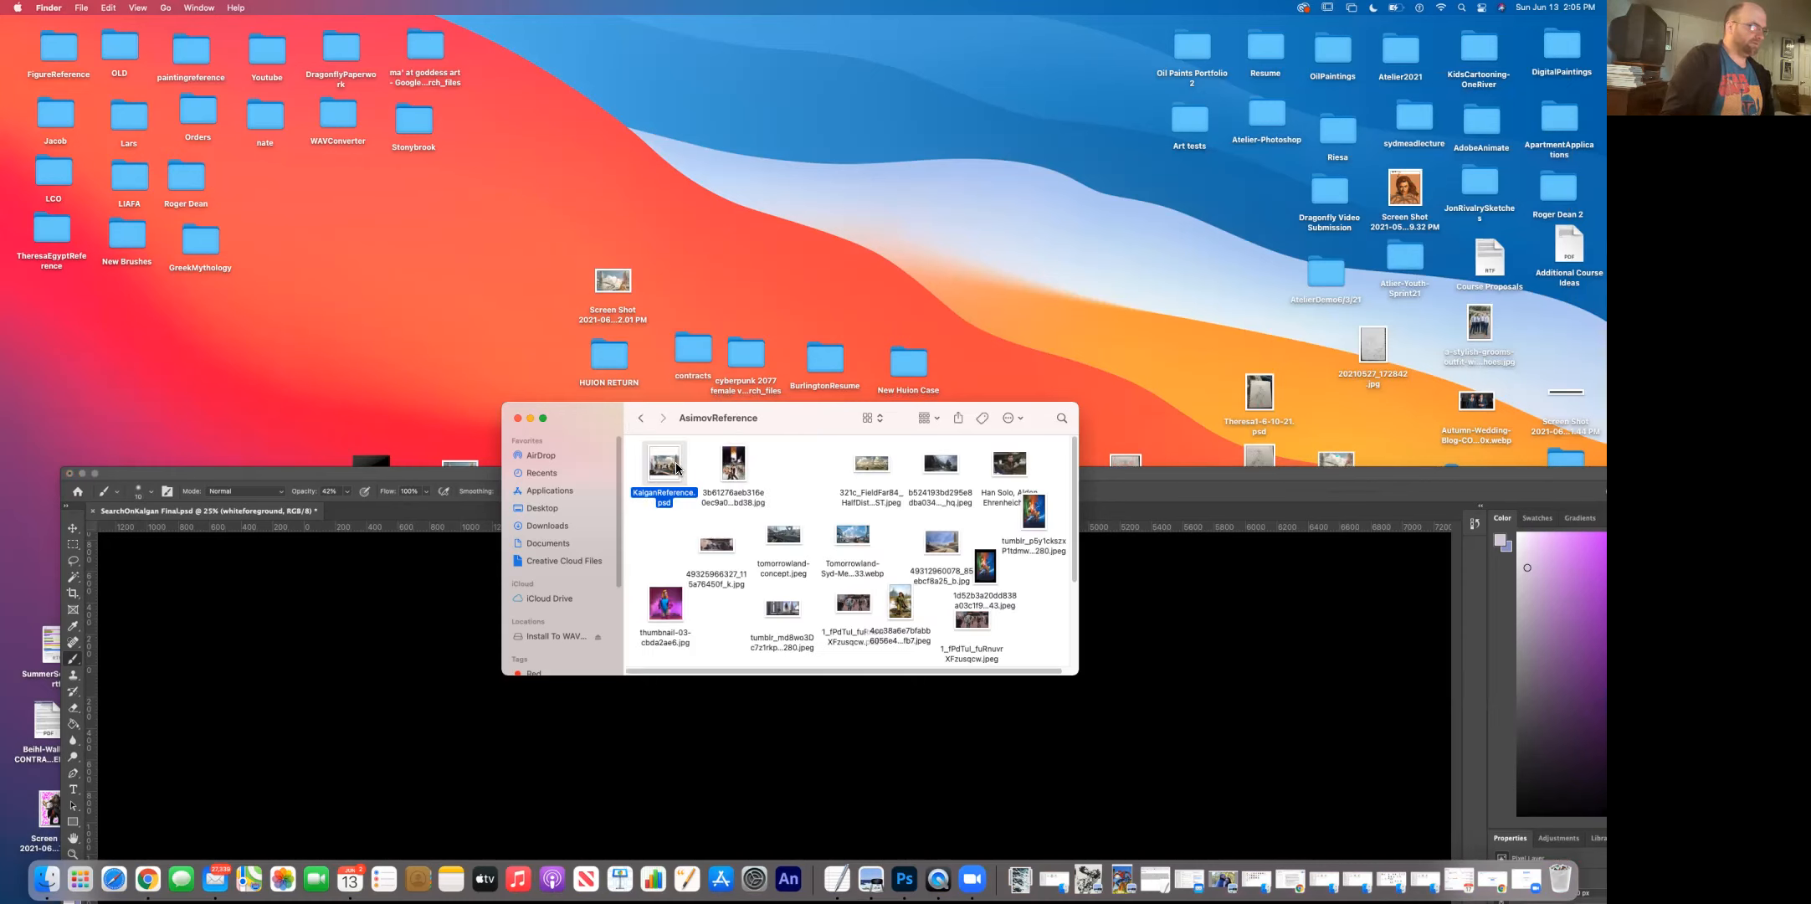
key("space")
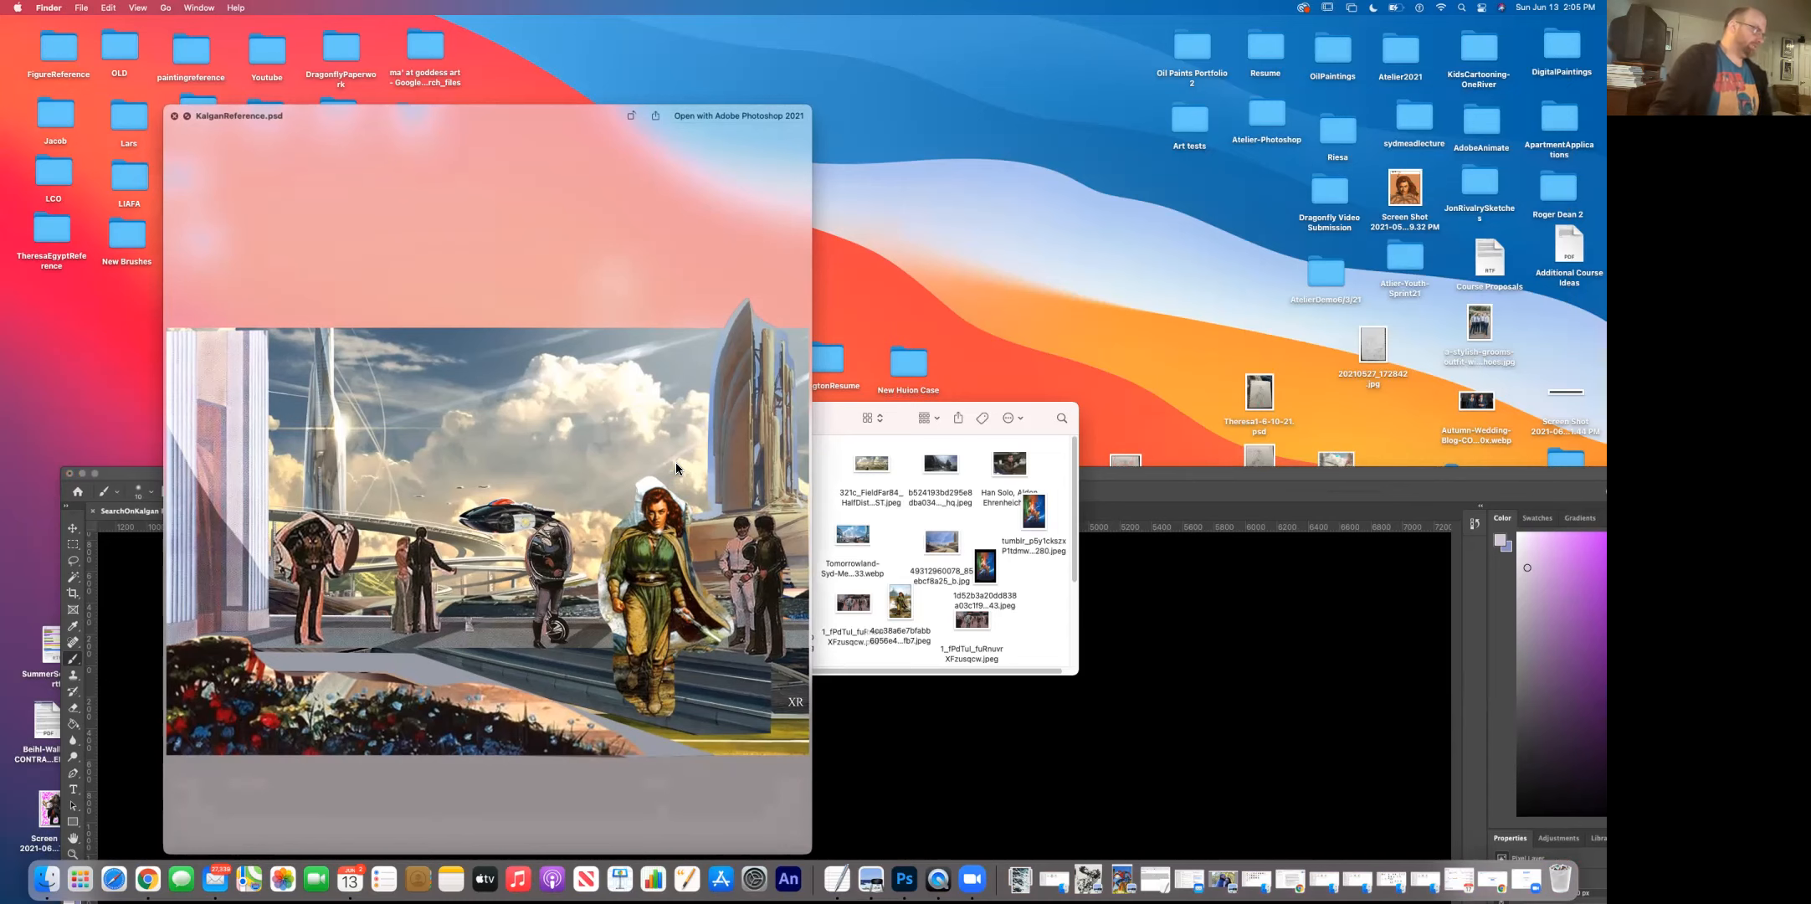
key("space")
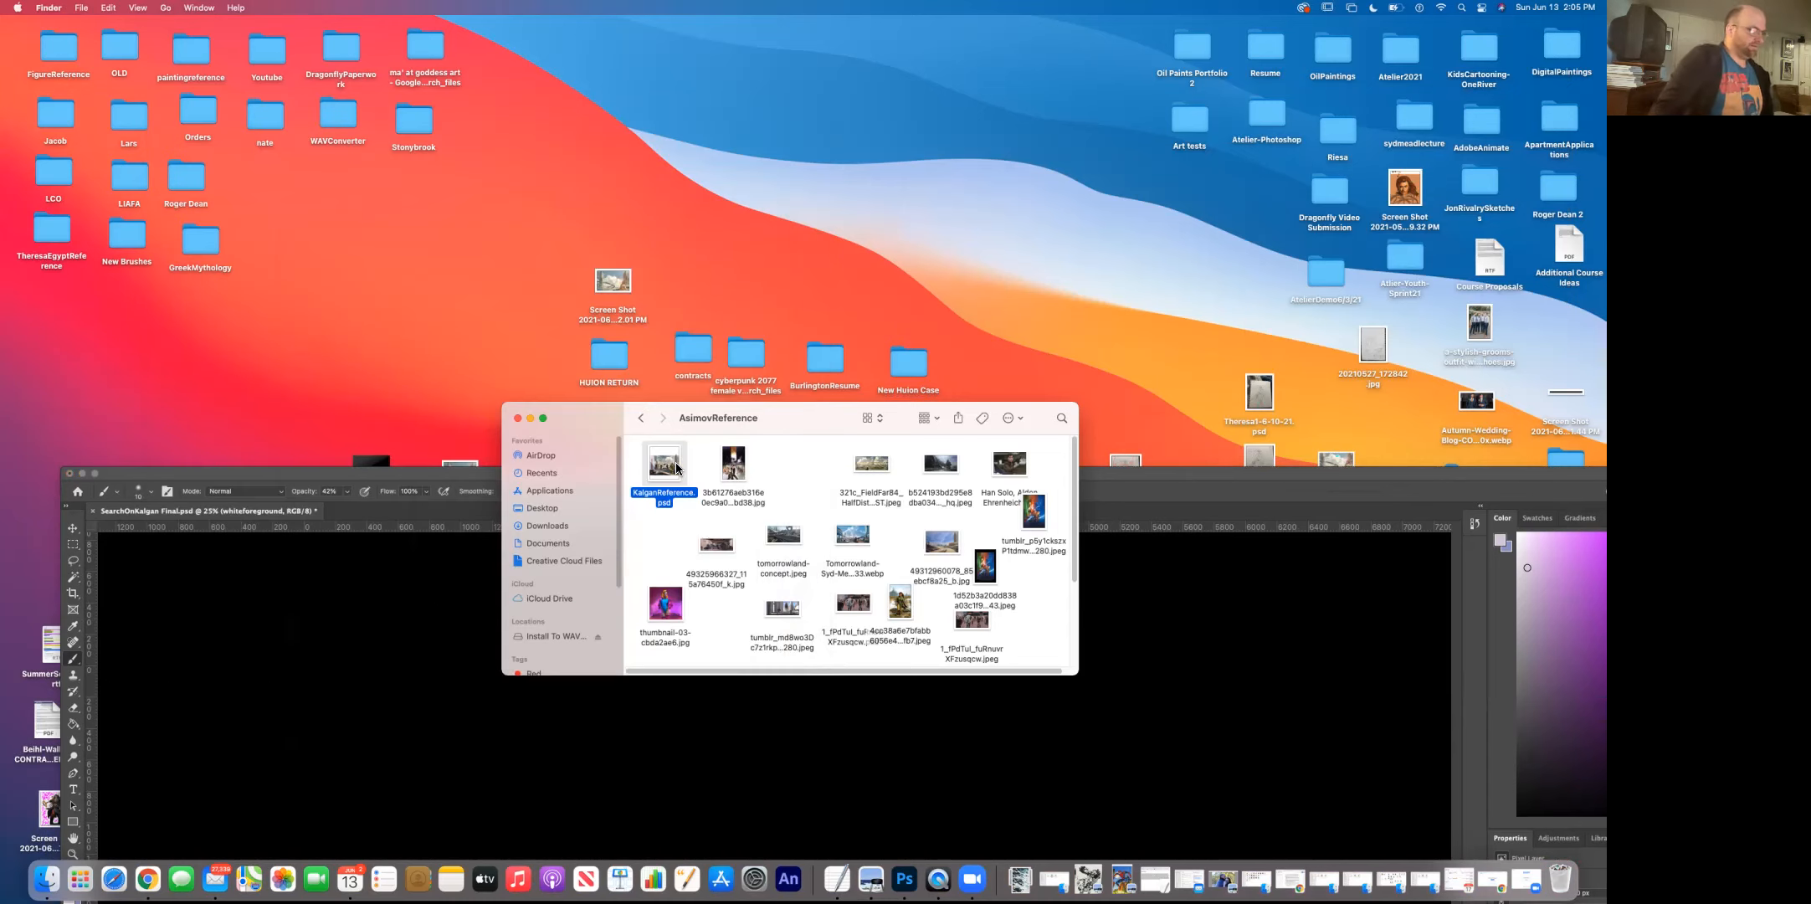
key("super+Tab")
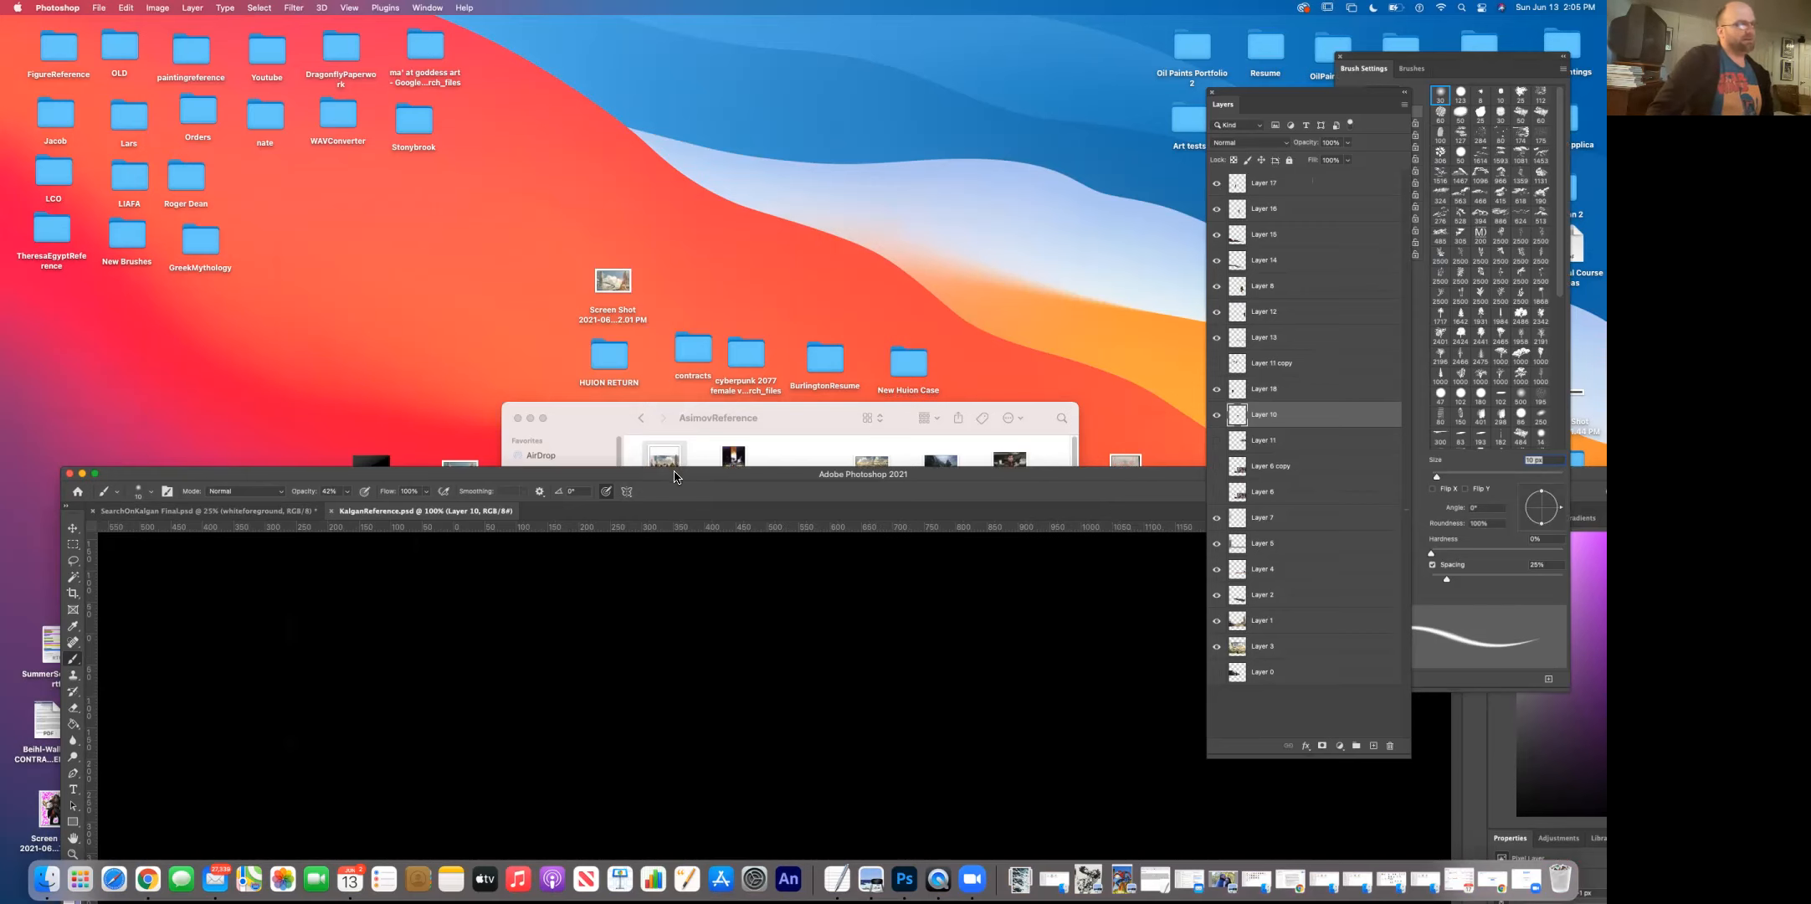
Step: Move the application window back up and show KalganReference.psd in Full Screen Mode With Menu Bar
left_click_drag(669, 480, 586, 43)
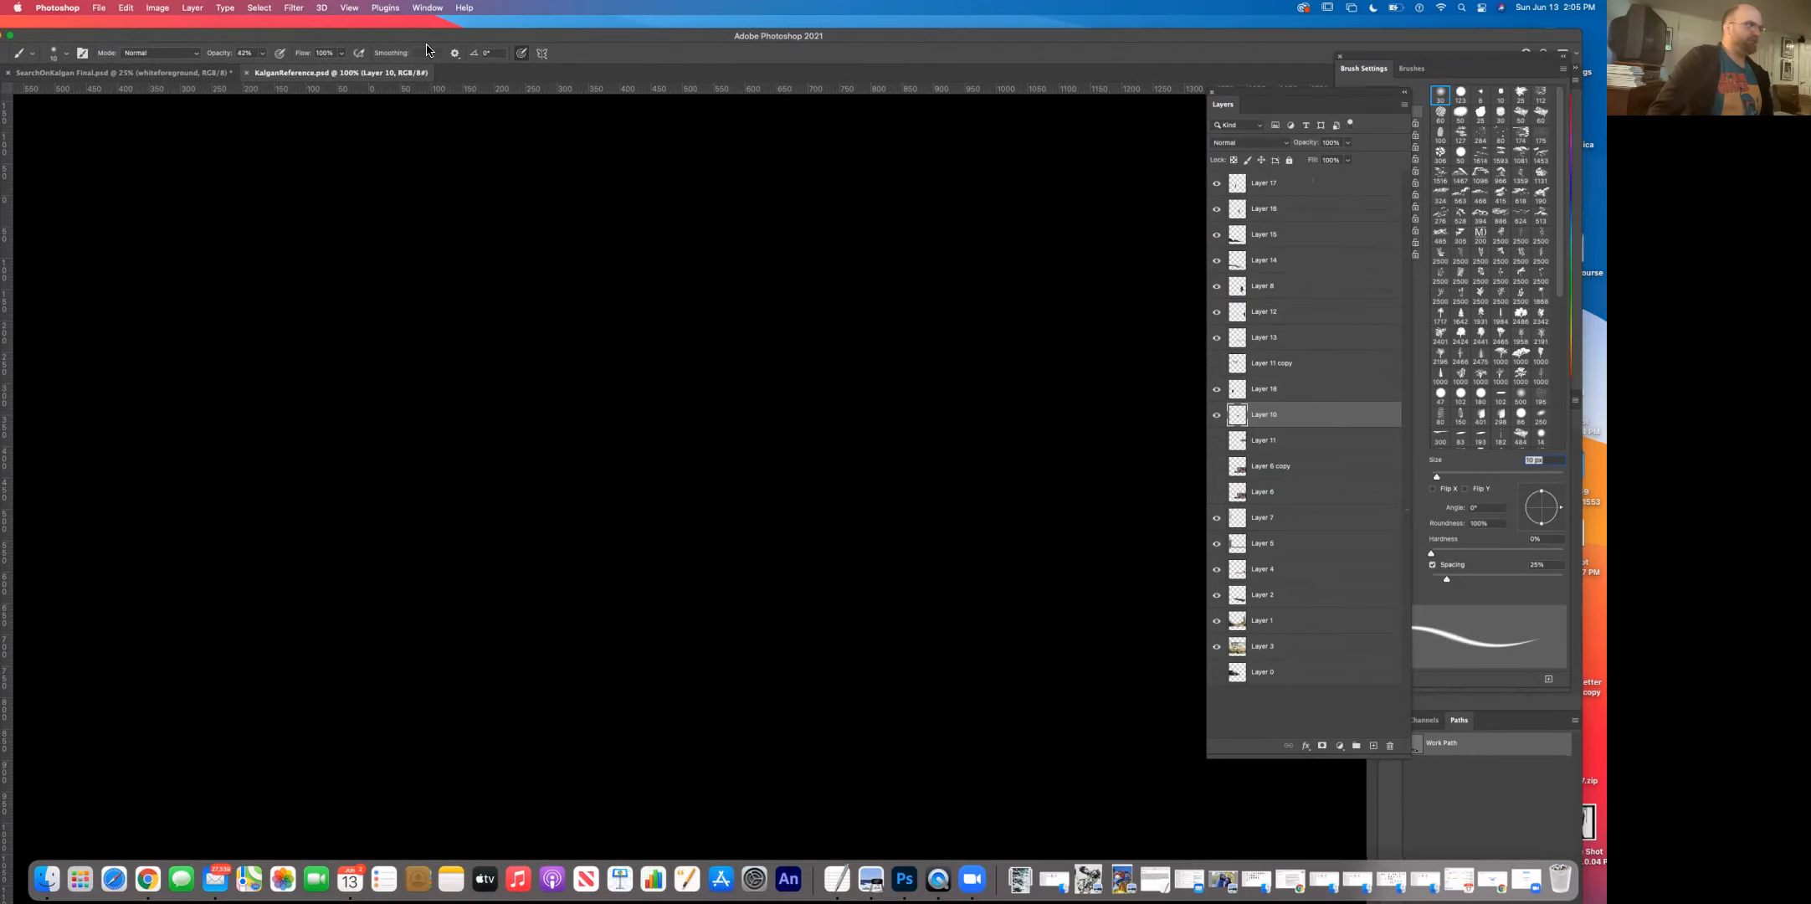
left_click(348, 8)
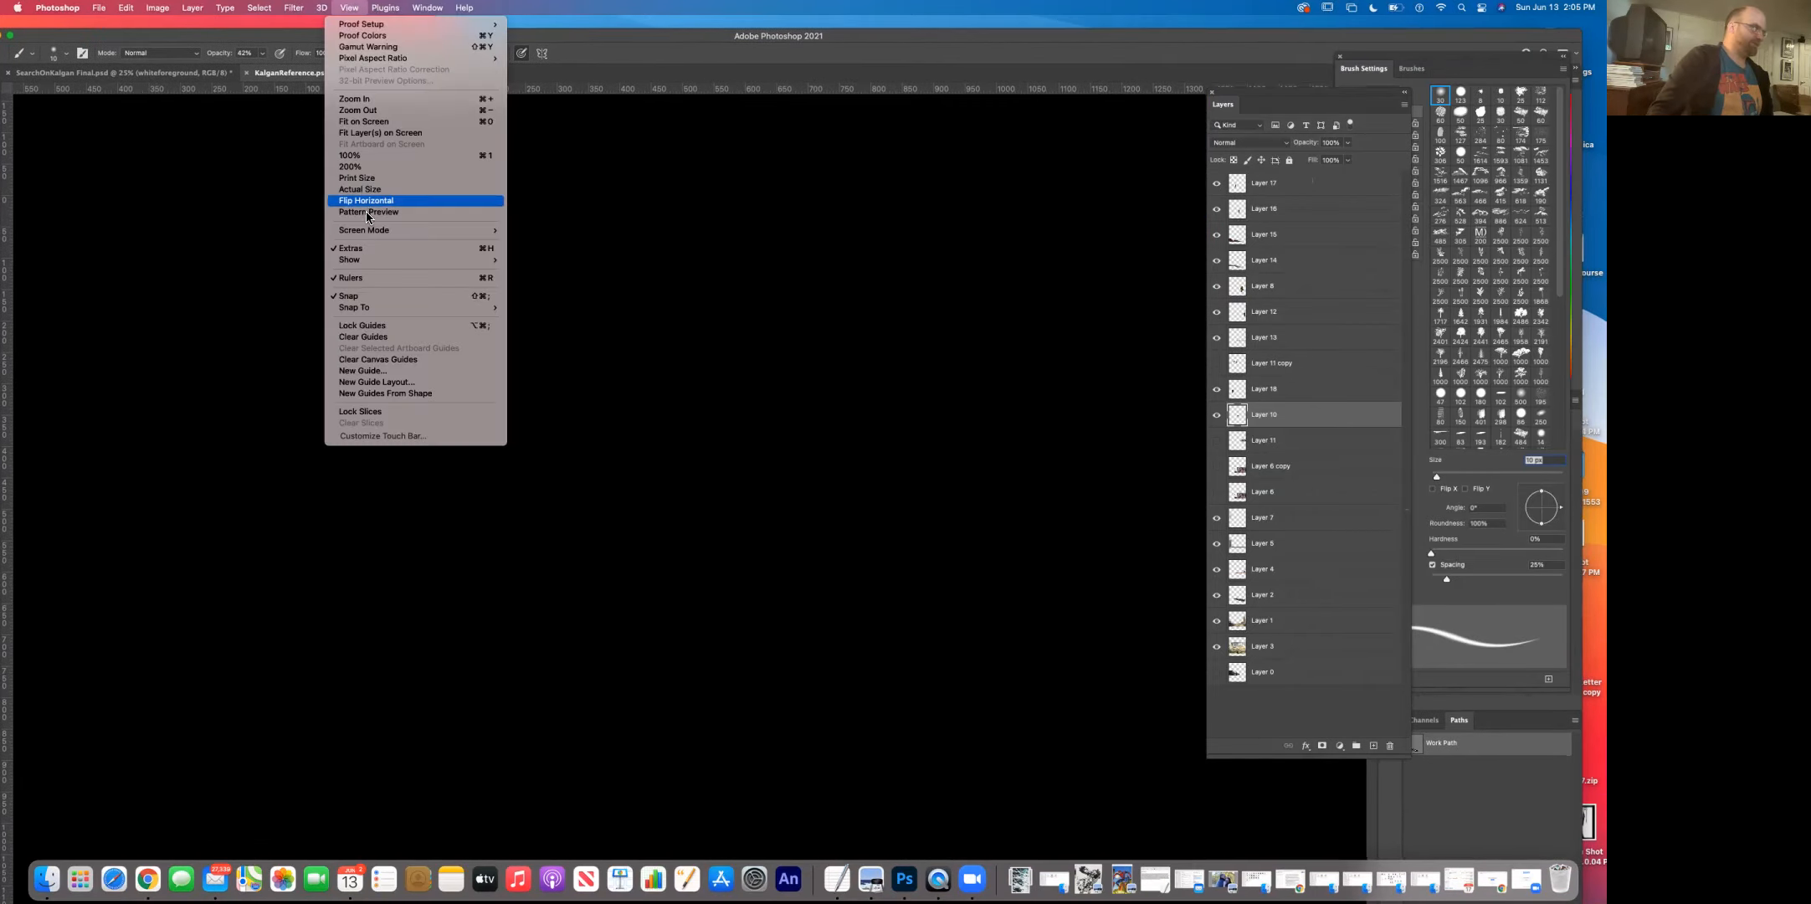
mouse_move(490, 230)
left_click(538, 244)
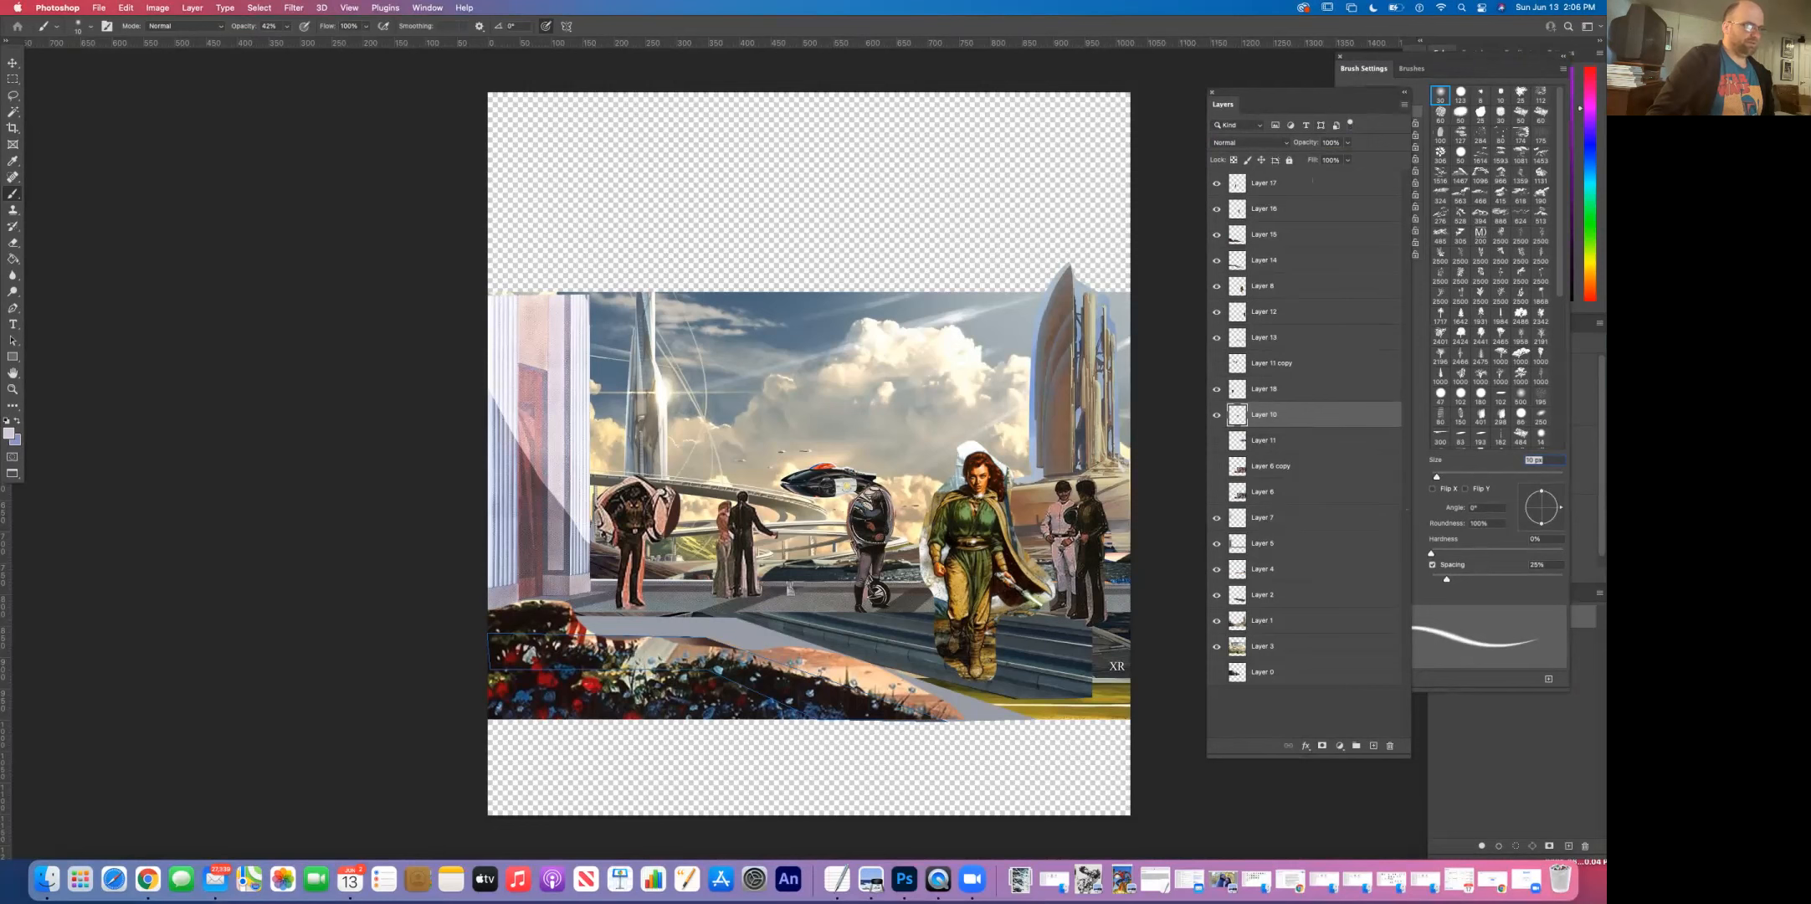
Step: Merge the visible layers of KalganReference.psd into a single layer and check the merged collage by toggling its visibility
left_click(1405, 105)
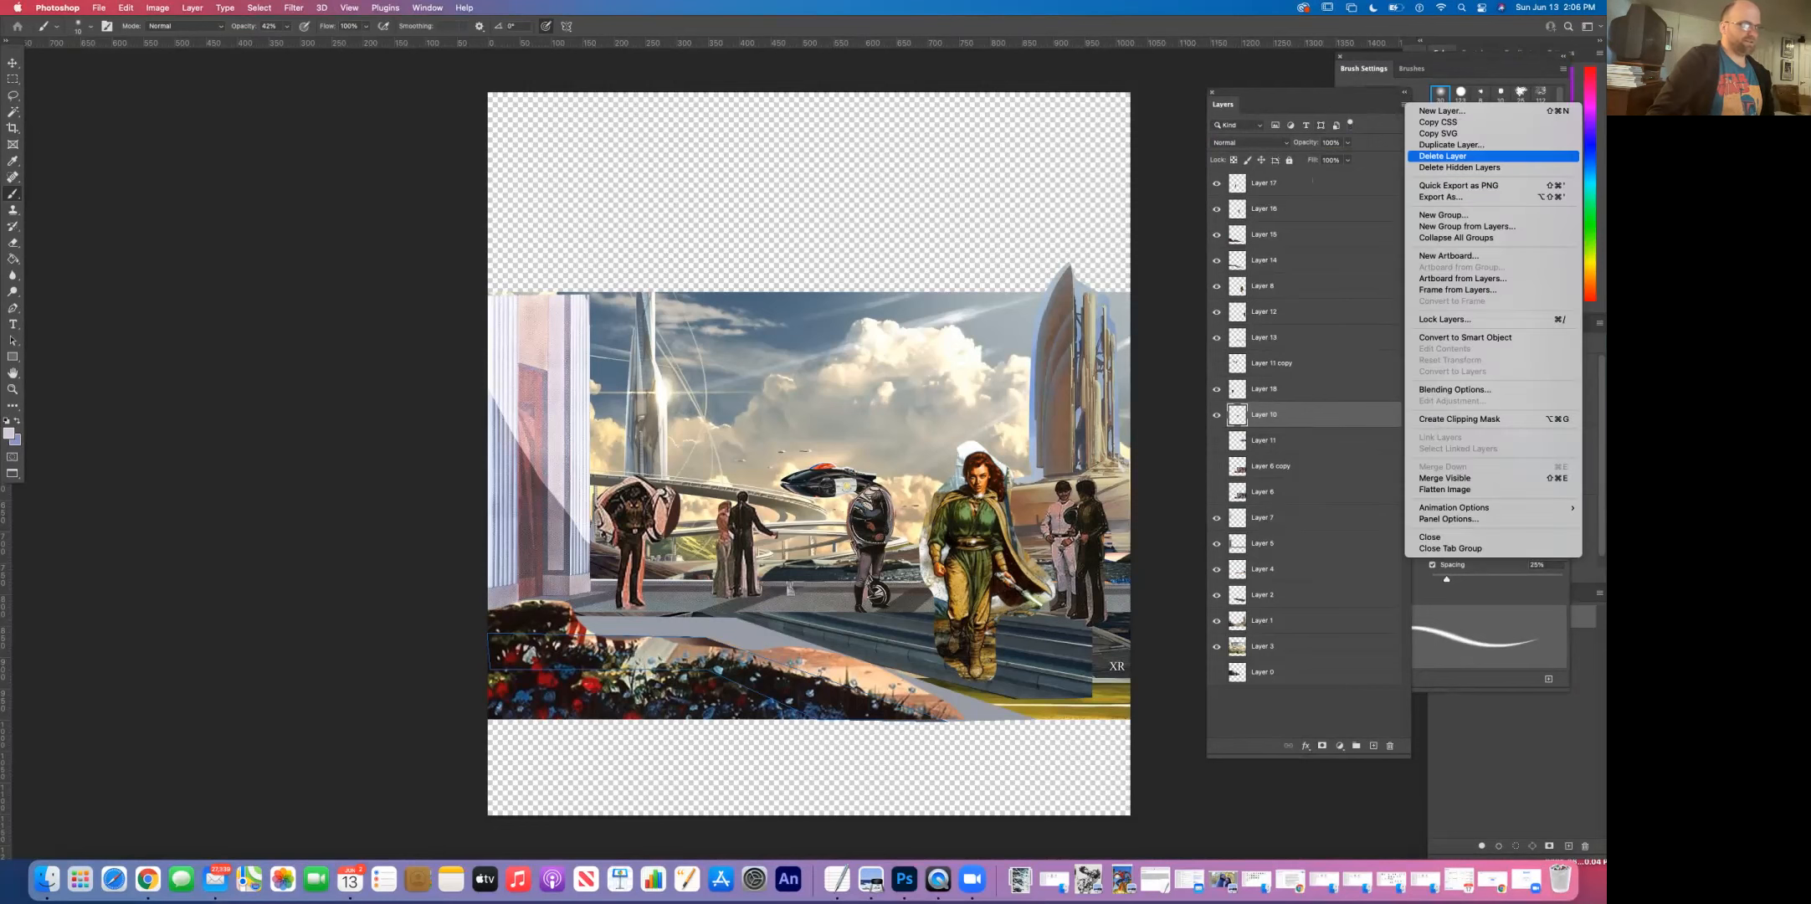
left_click(1436, 478)
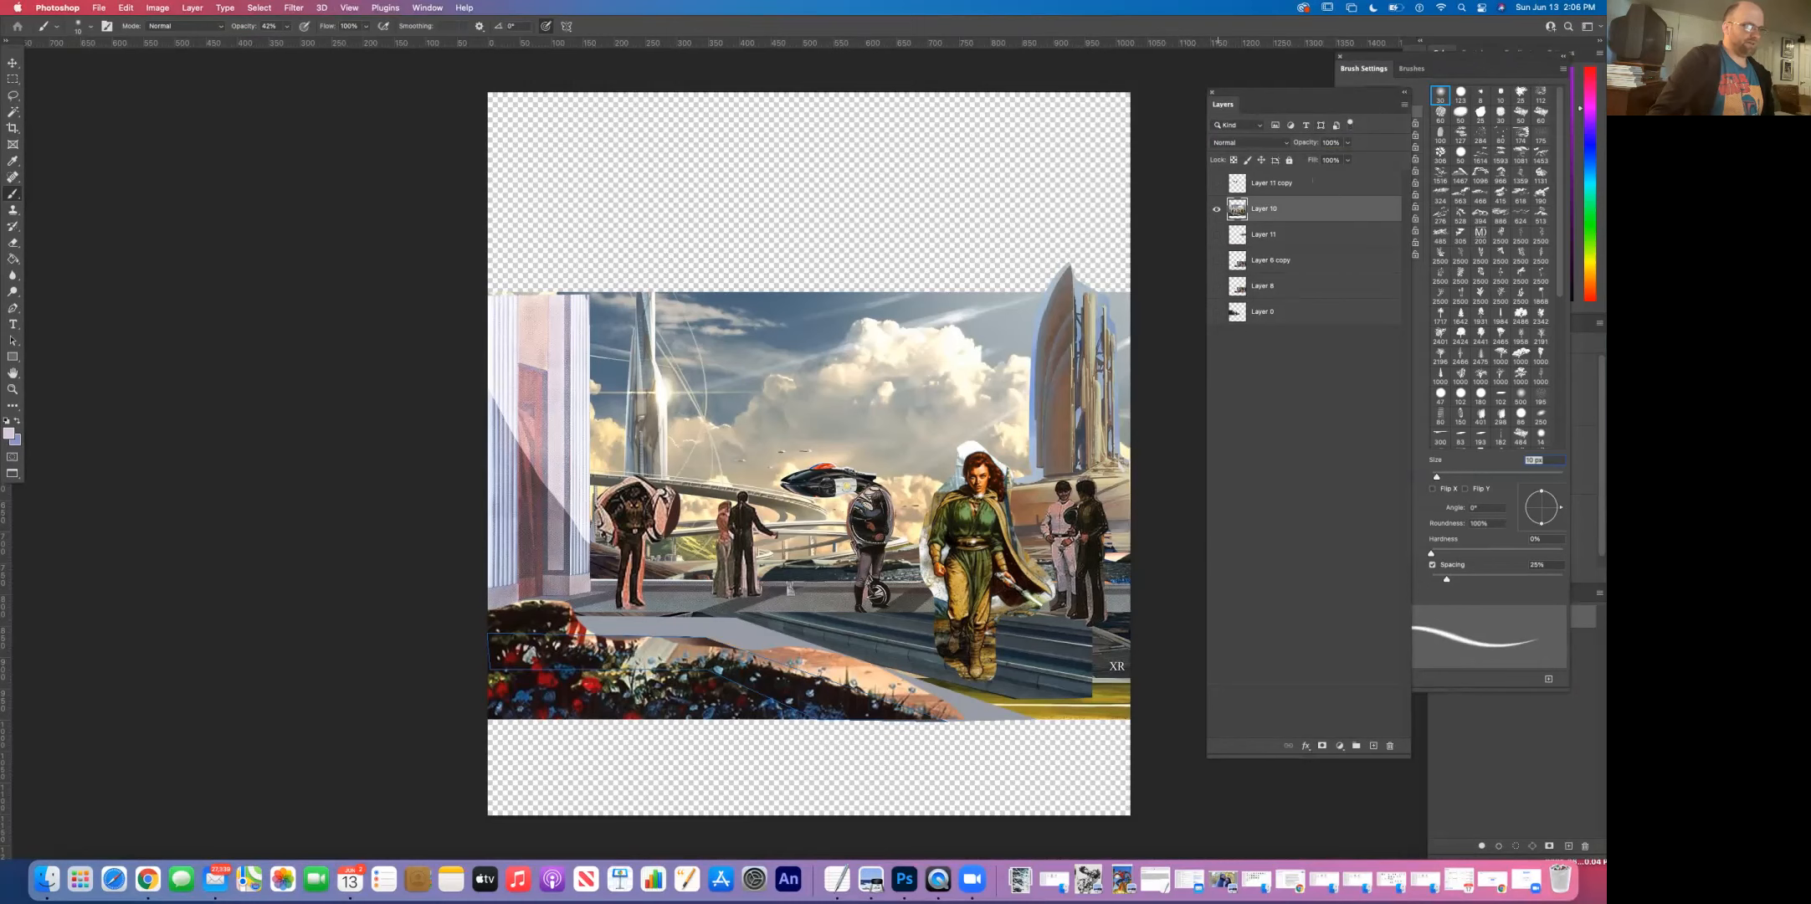
left_click(1217, 209)
left_click(1217, 209)
Step: Load the merged layer's transparency as a new selection and copy the selected collage
left_click(264, 7)
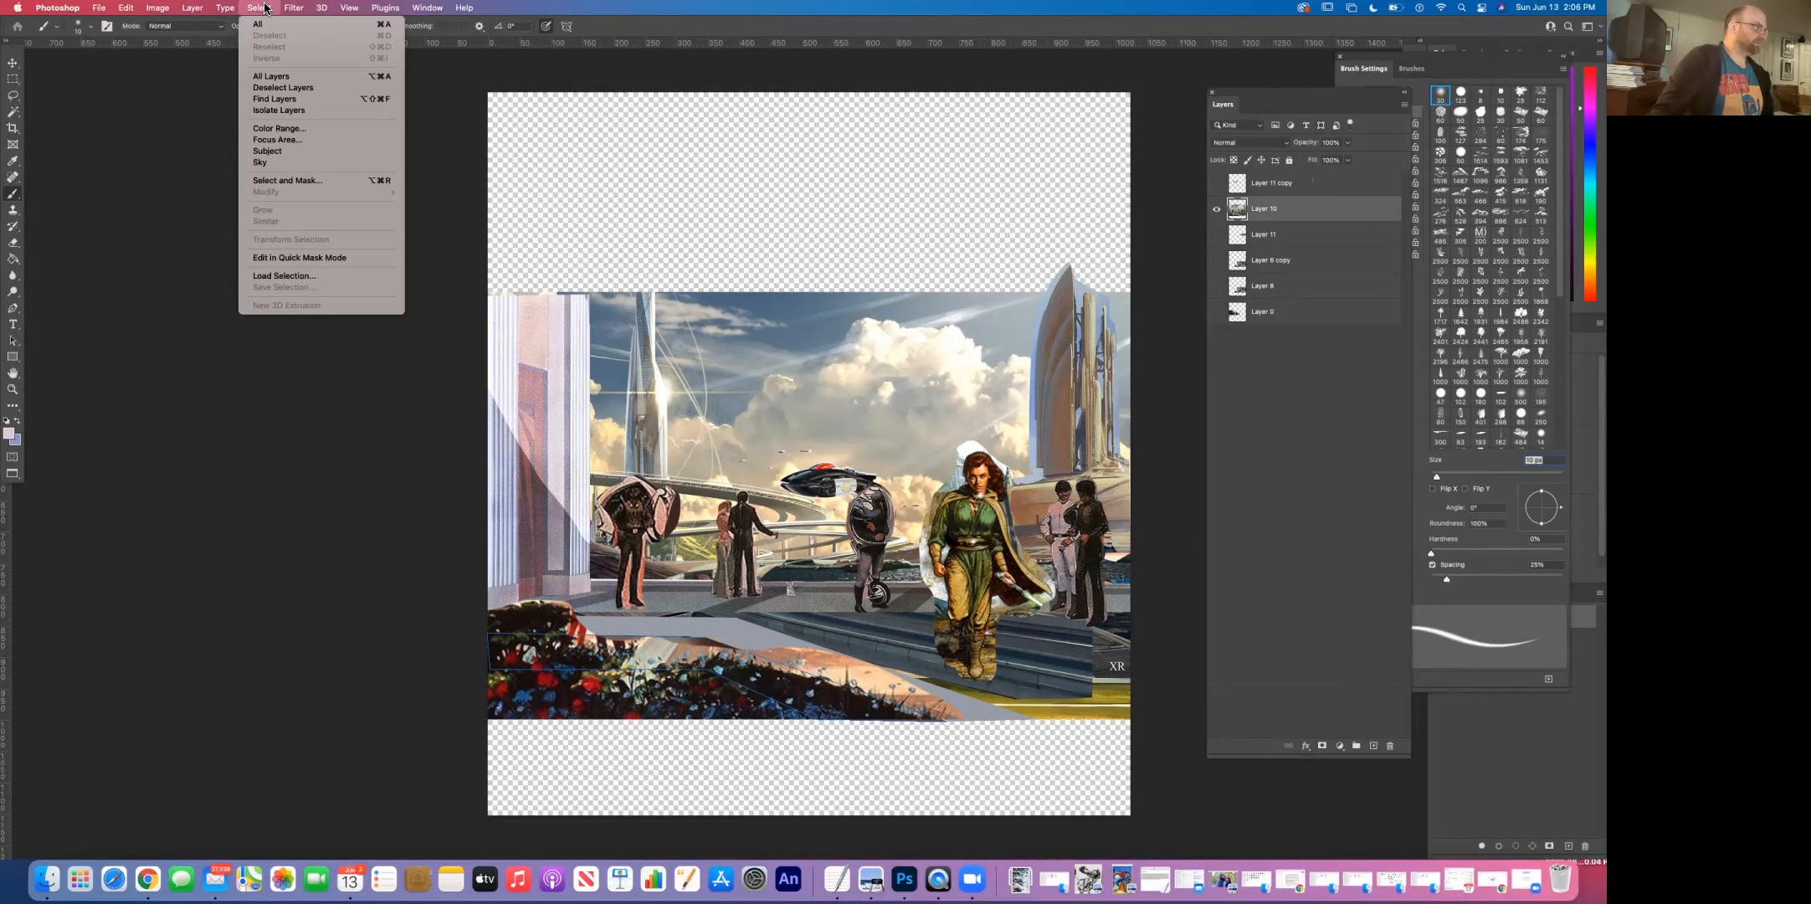
left_click(277, 276)
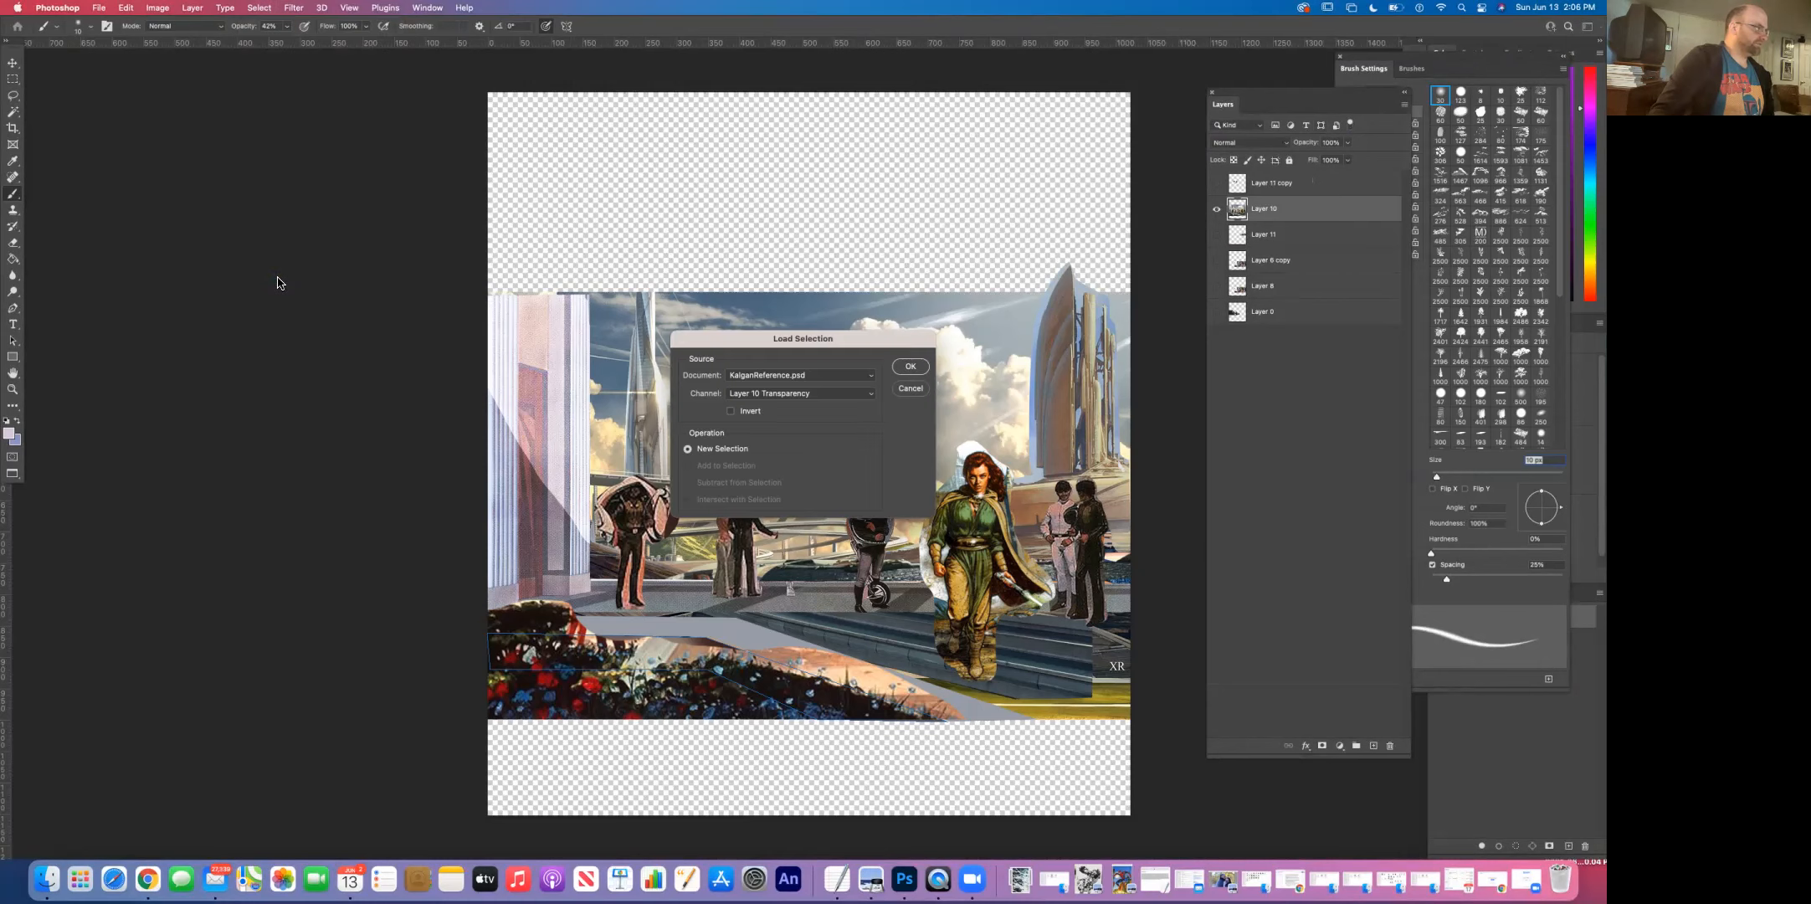
left_click(910, 368)
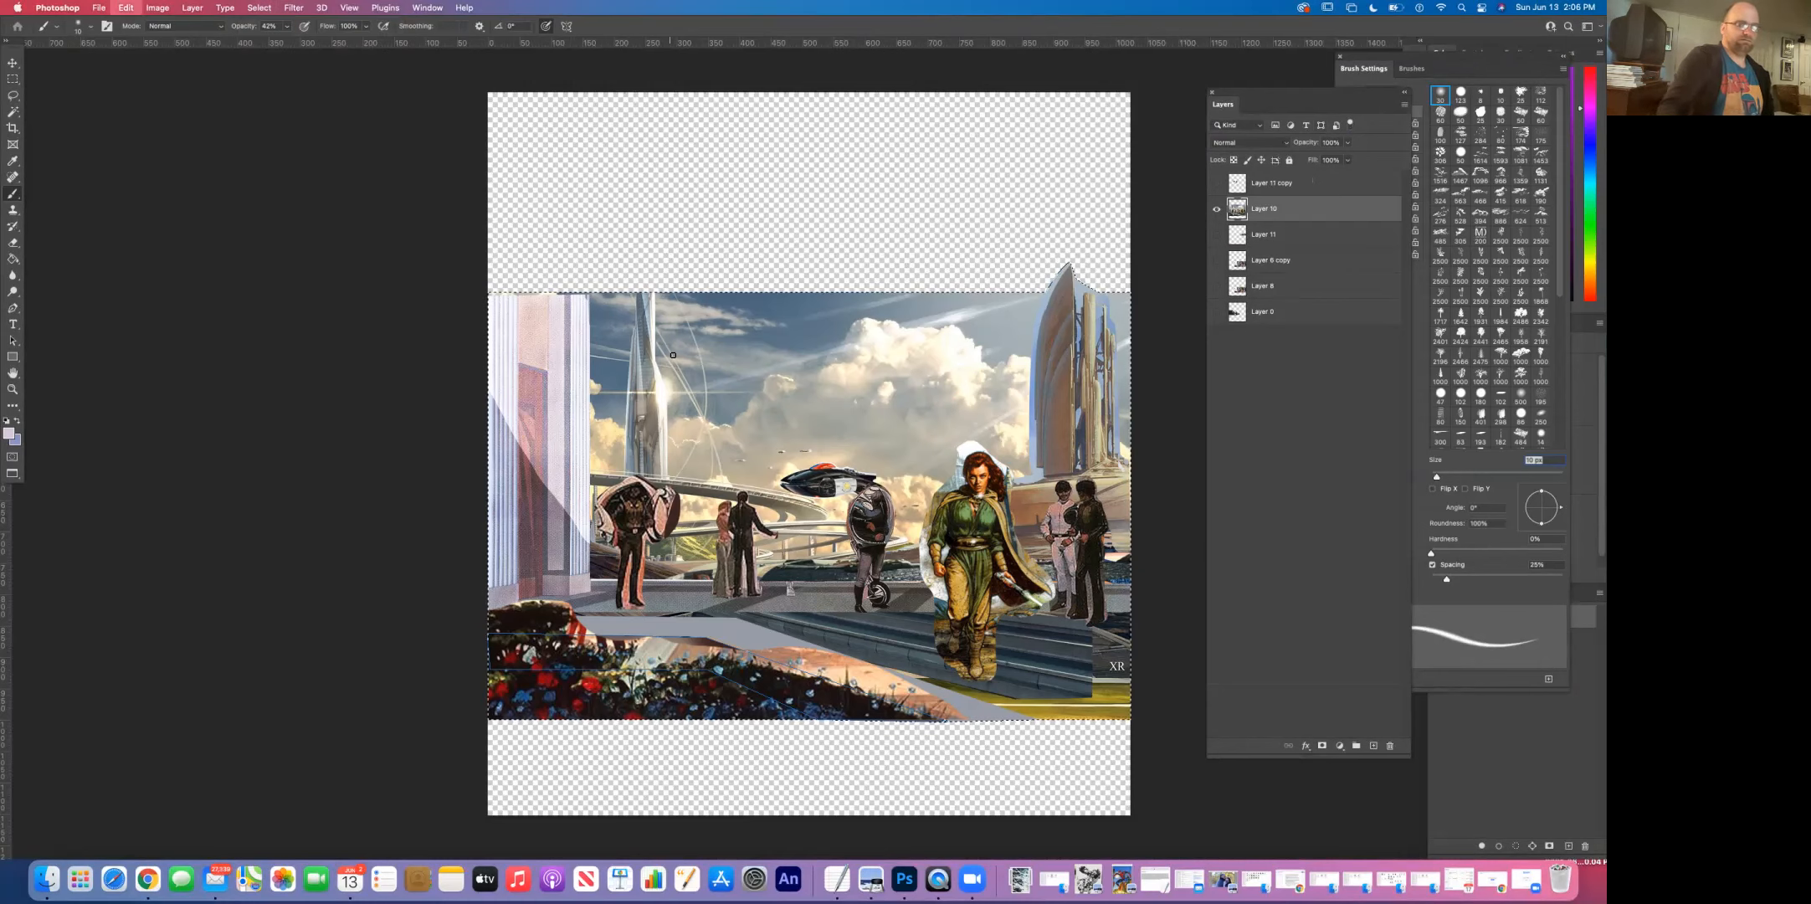
Step: Switch to the city painting document and paste the collage as a new layer above Layer 46
key("ctrl+Tab")
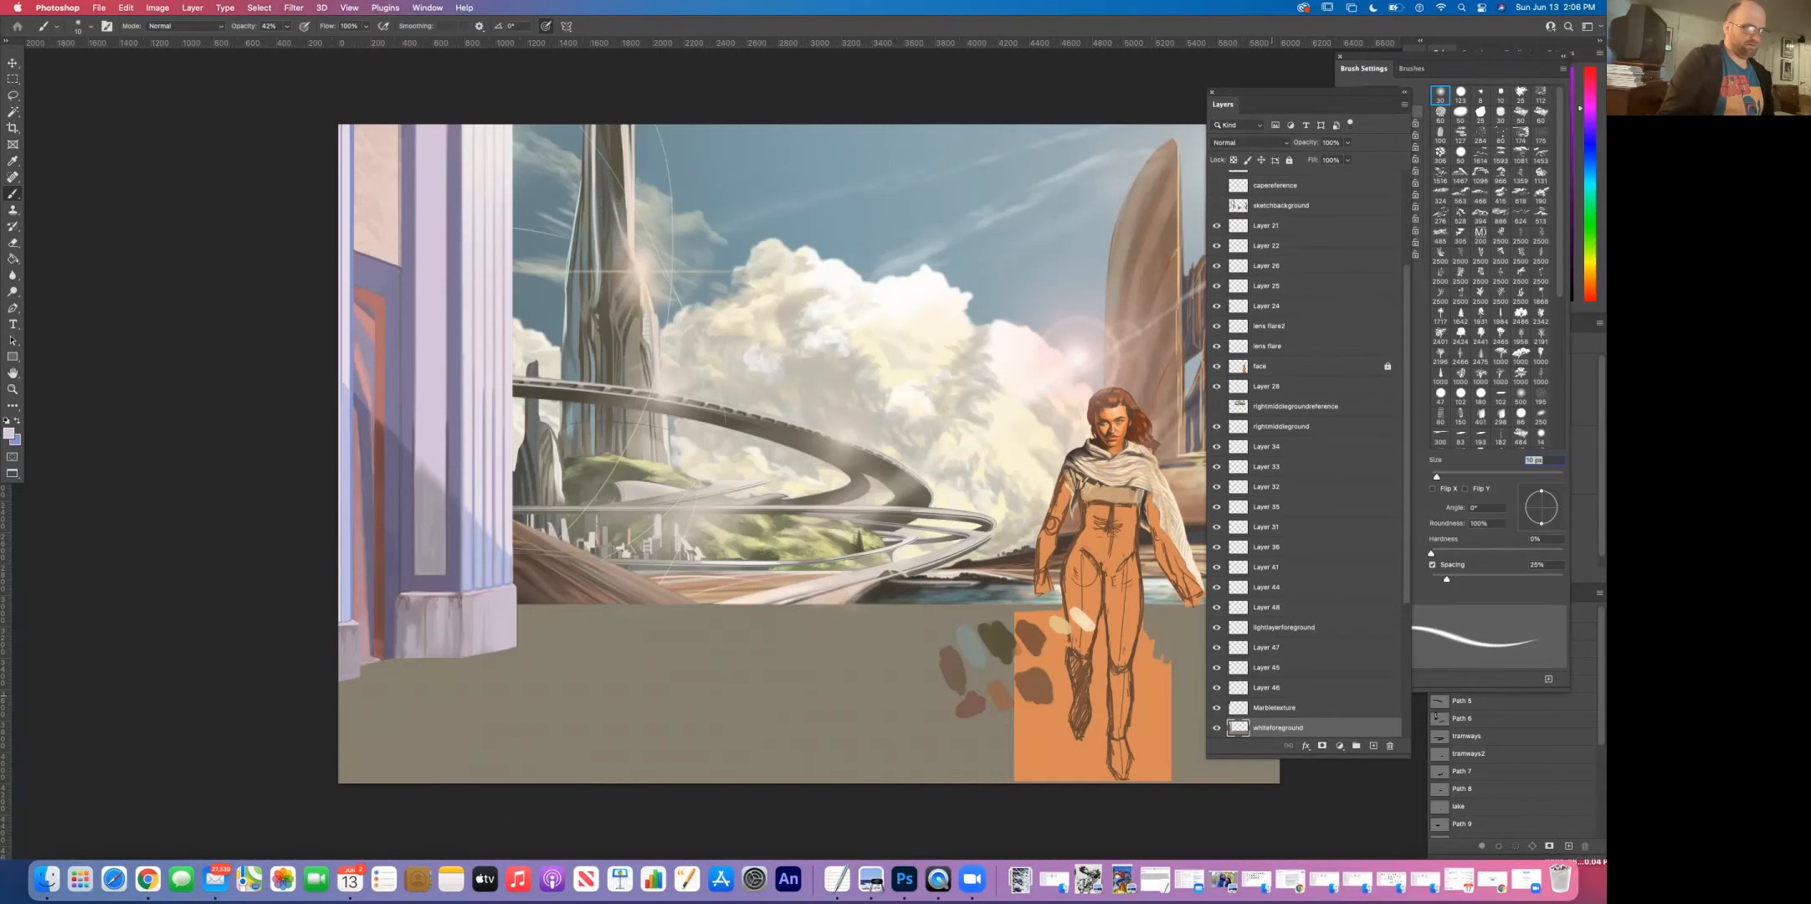
key("alt+bracketright")
key("alt+bracketright")
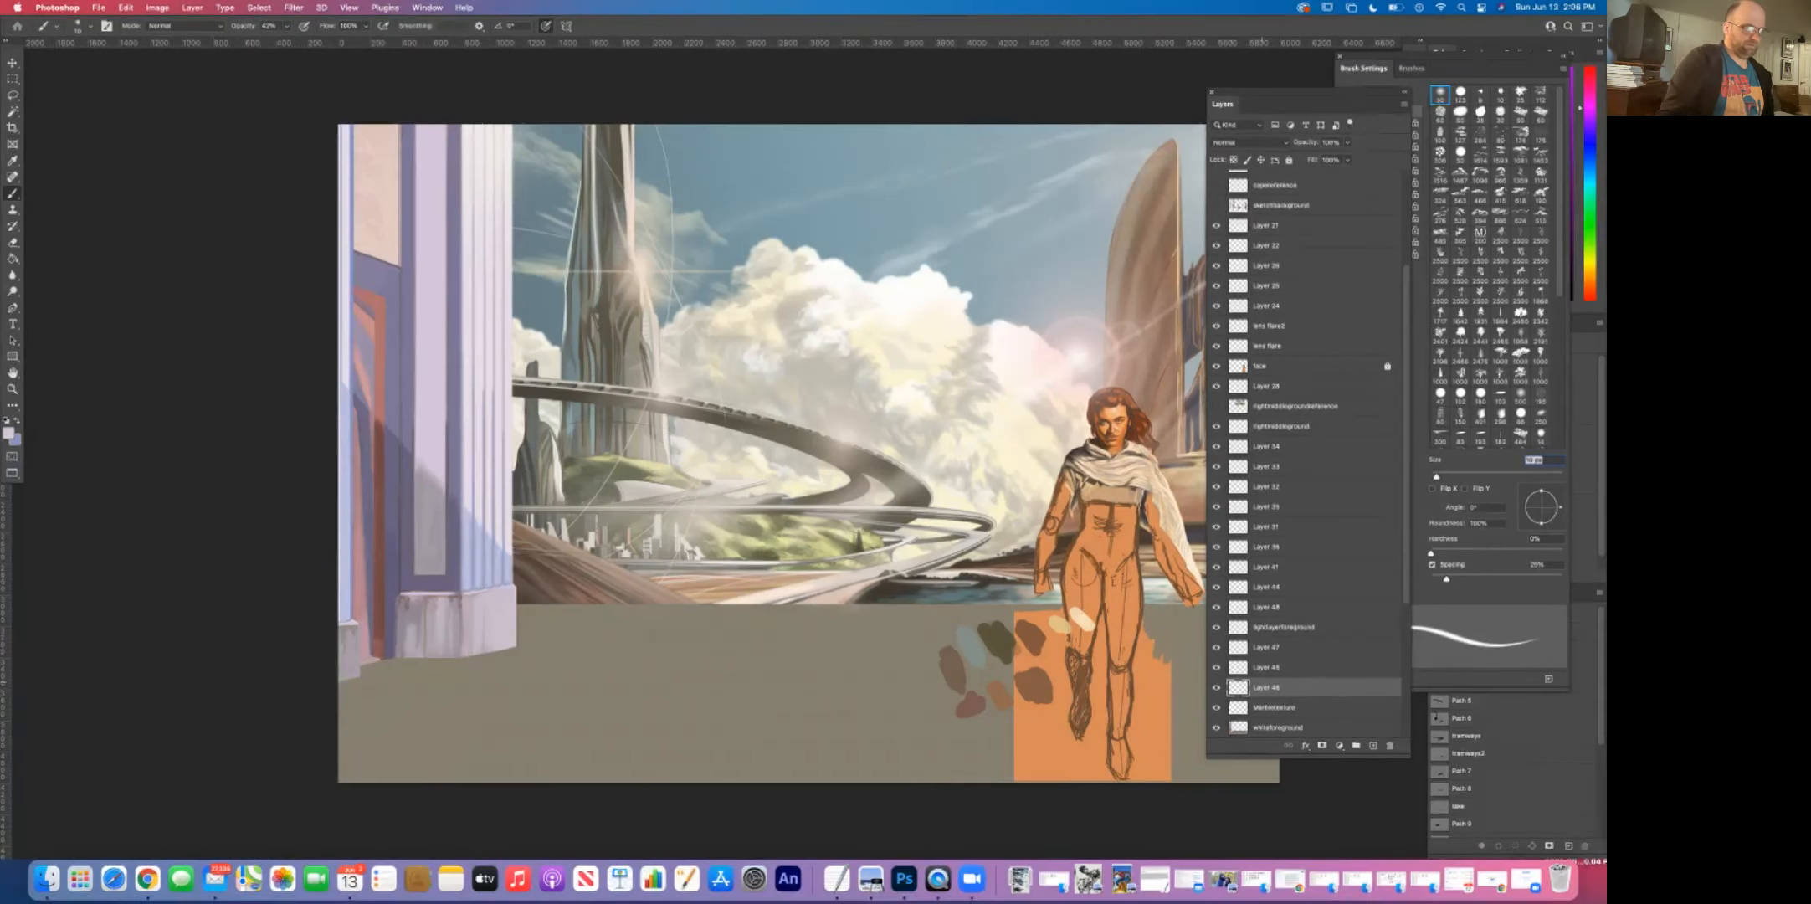
key("super+v")
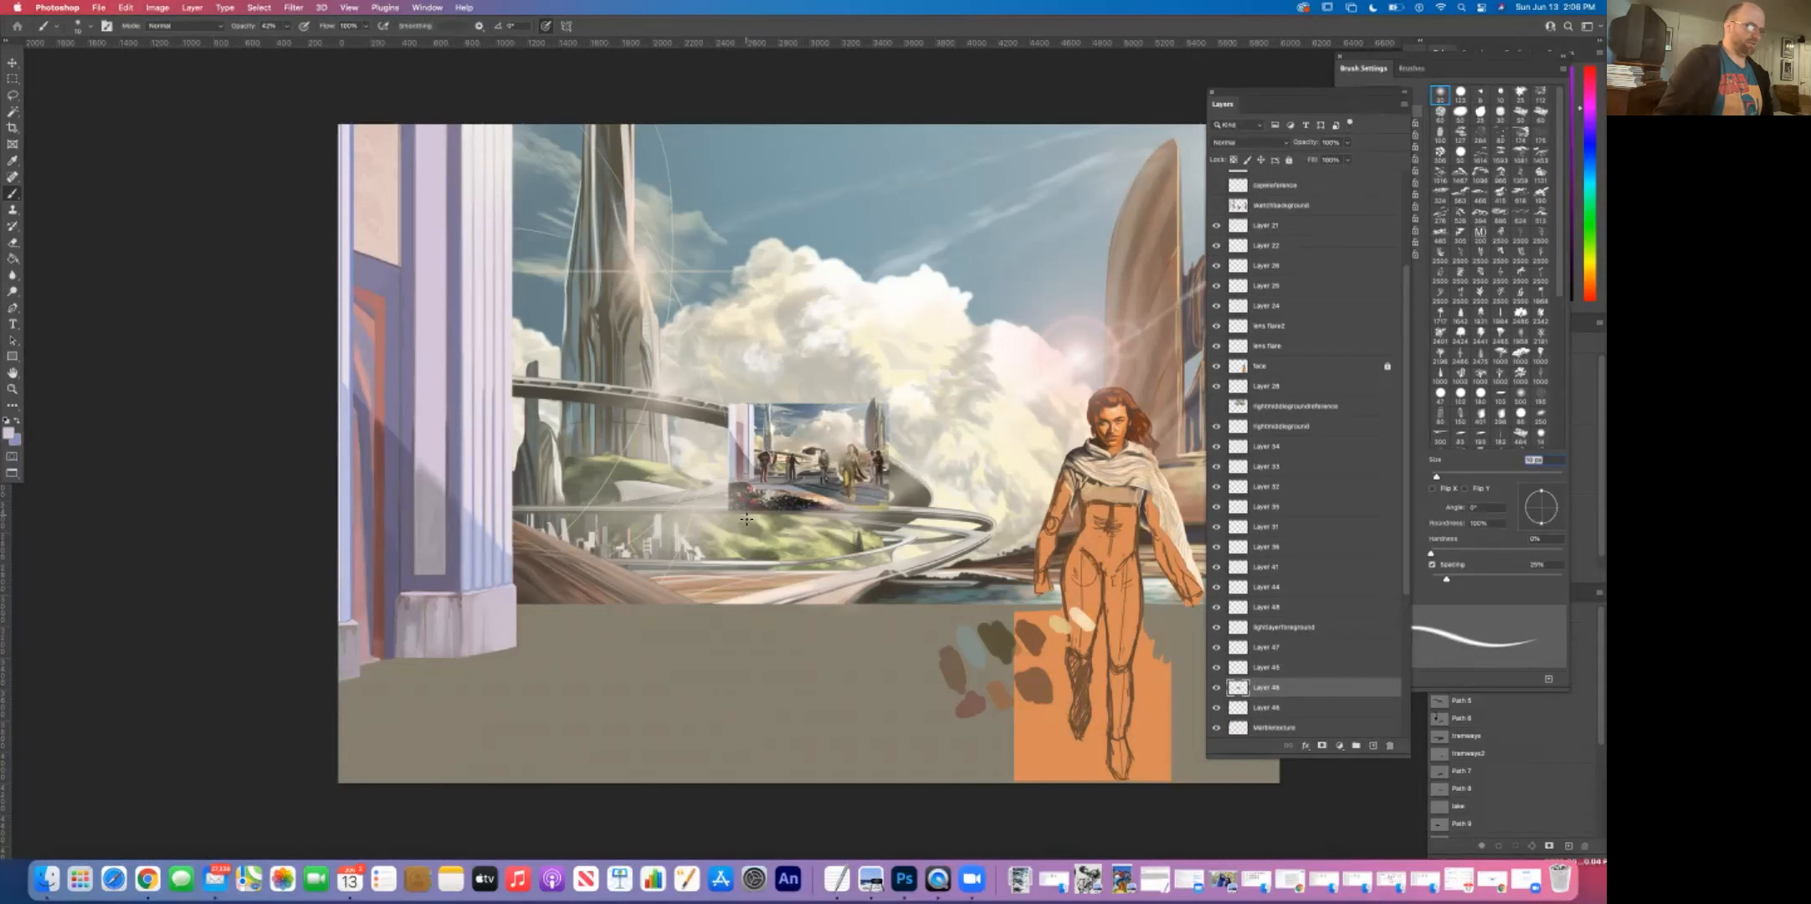
Step: Enlarge the pasted collage proportionally with Free Transform and place it over the city centre, beside the walking woman
key("super+t")
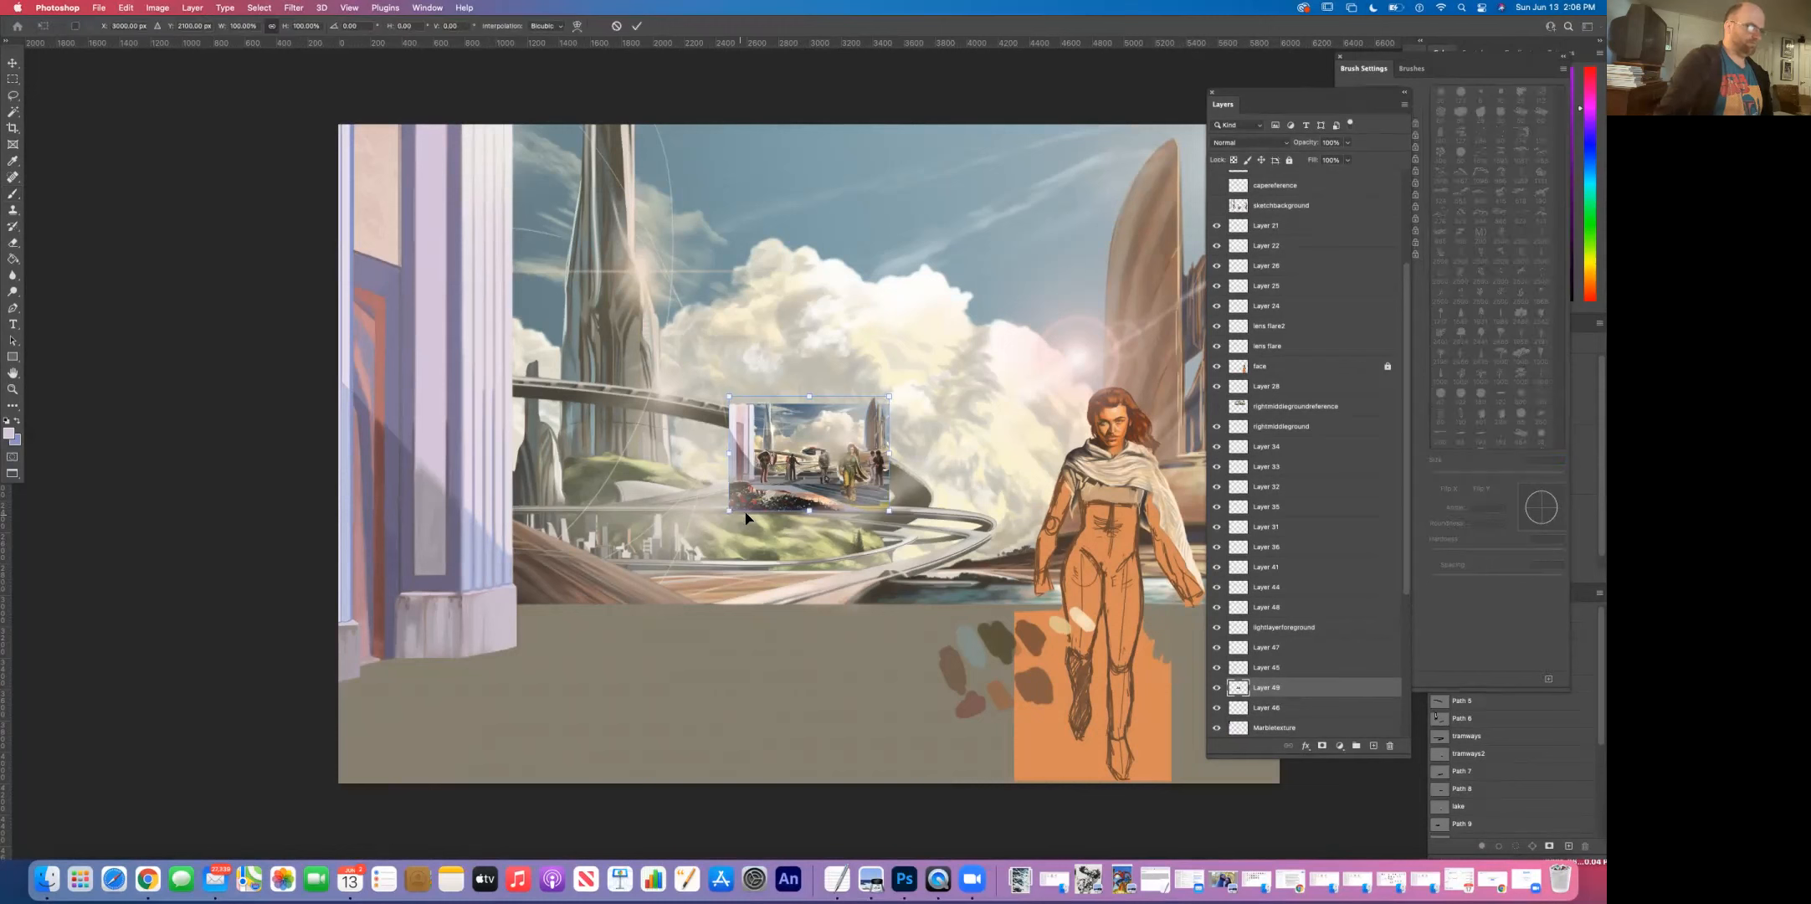
left_click_drag(891, 400, 1140, 213)
left_click_drag(923, 289, 863, 205)
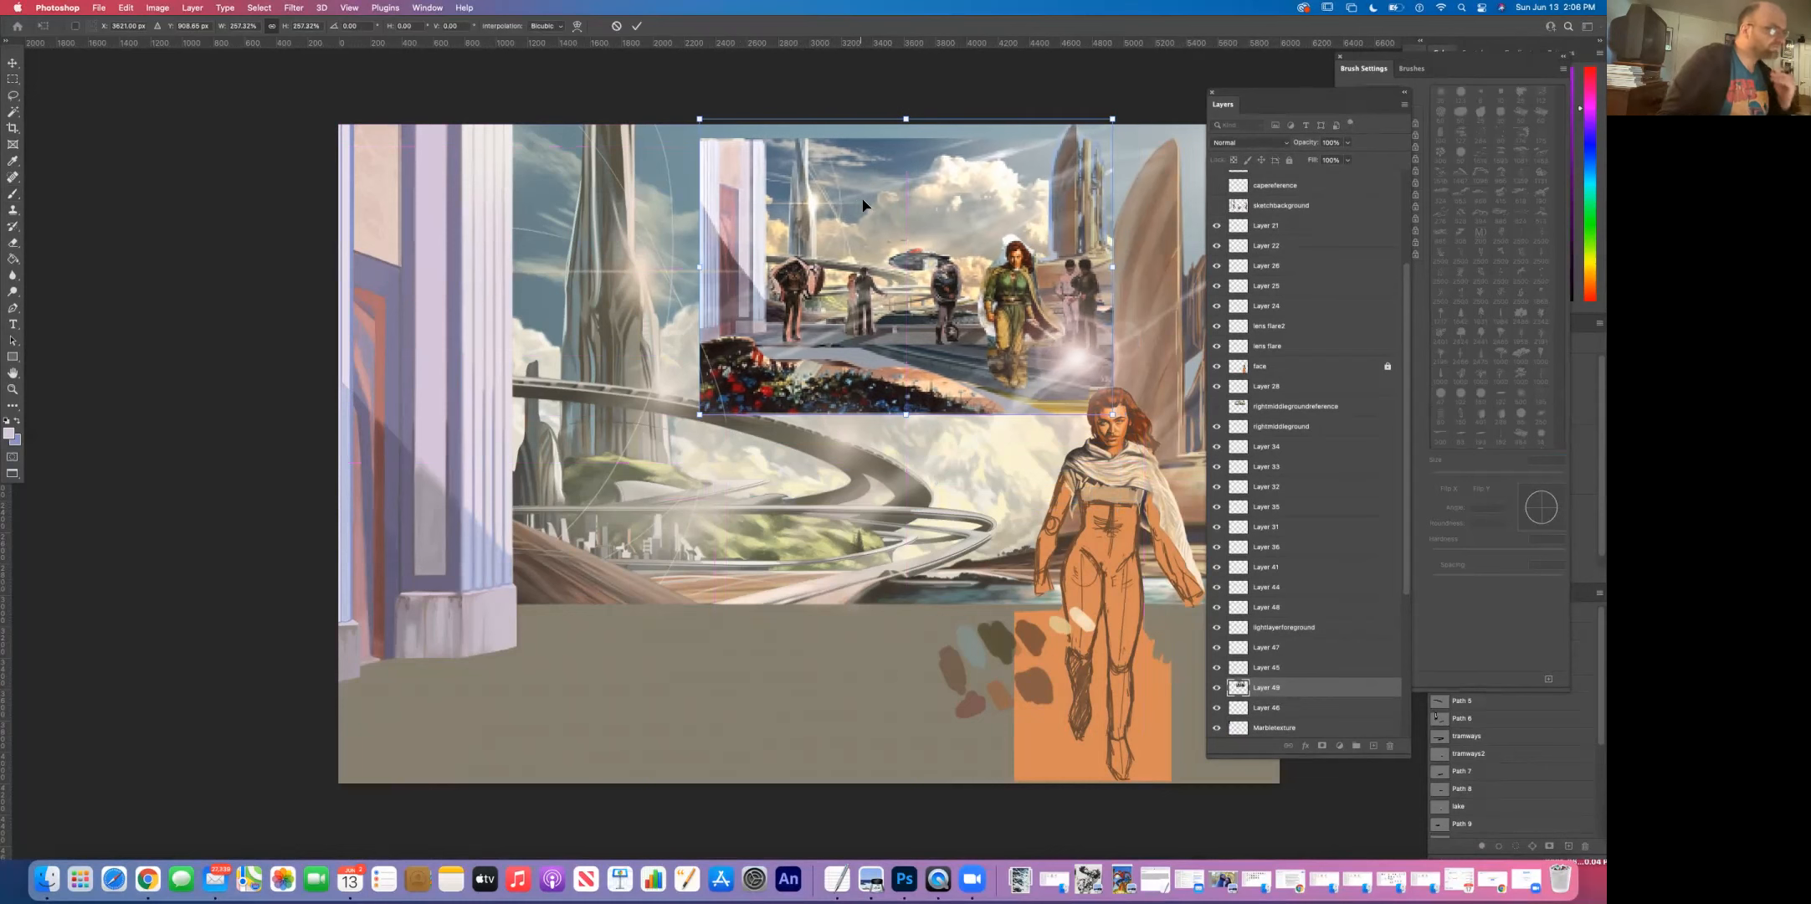
left_click_drag(699, 415, 624, 474)
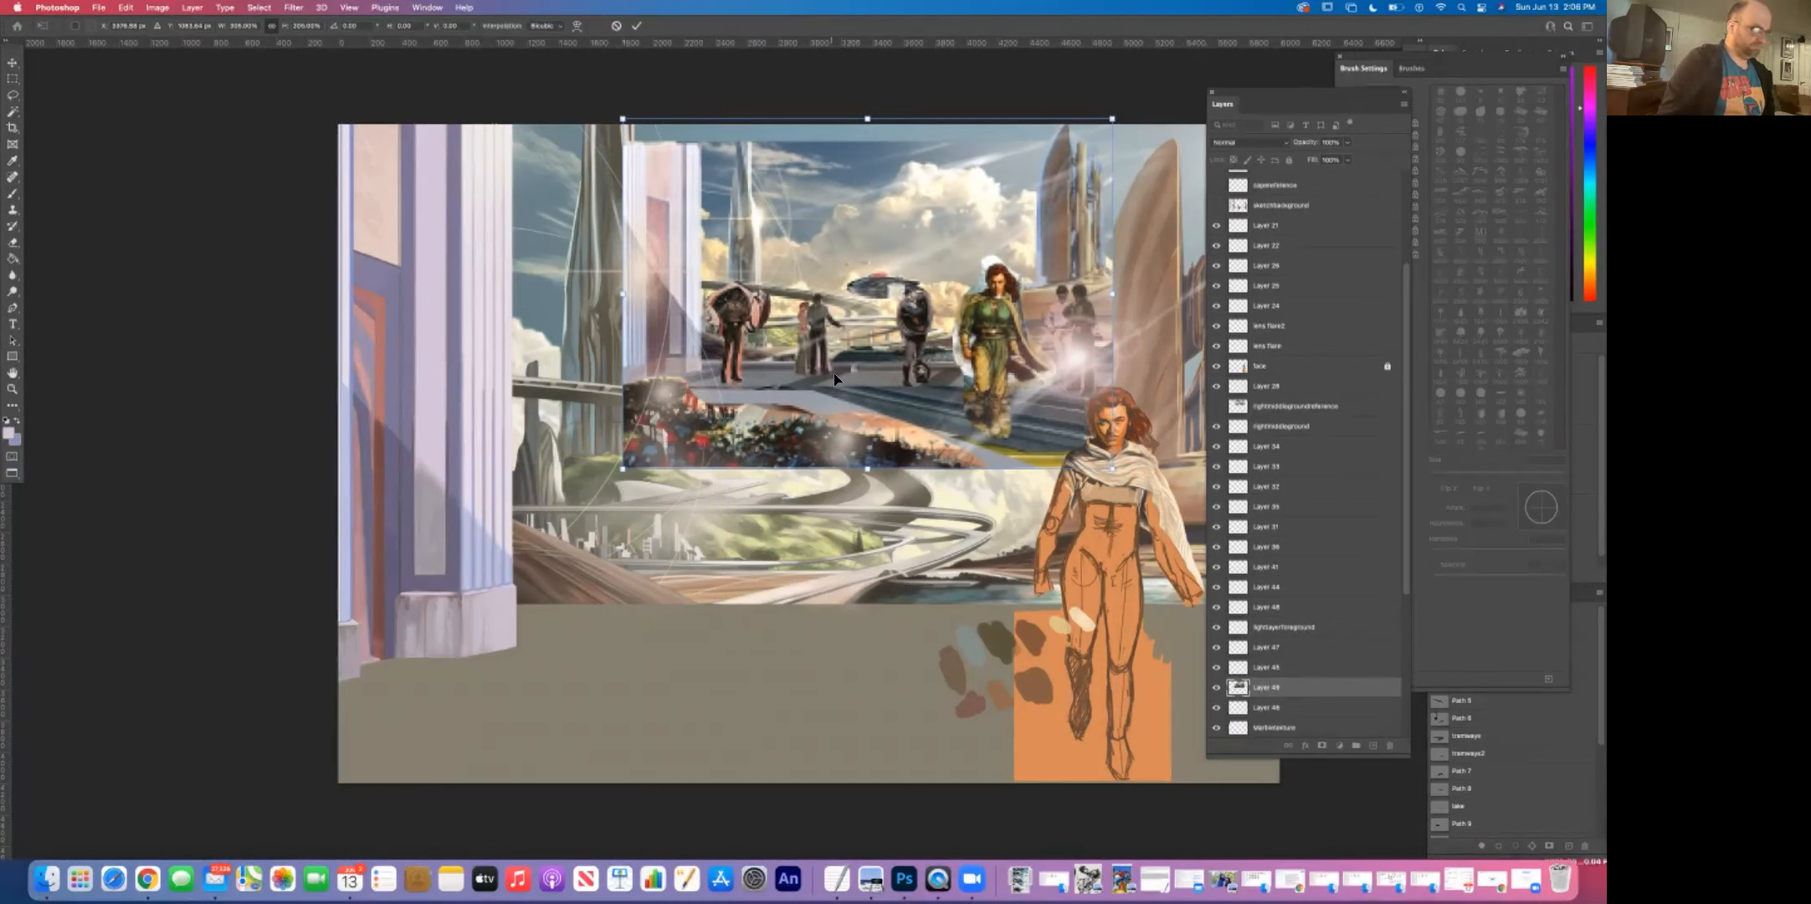
left_click_drag(834, 381, 829, 453)
left_click(19, 65)
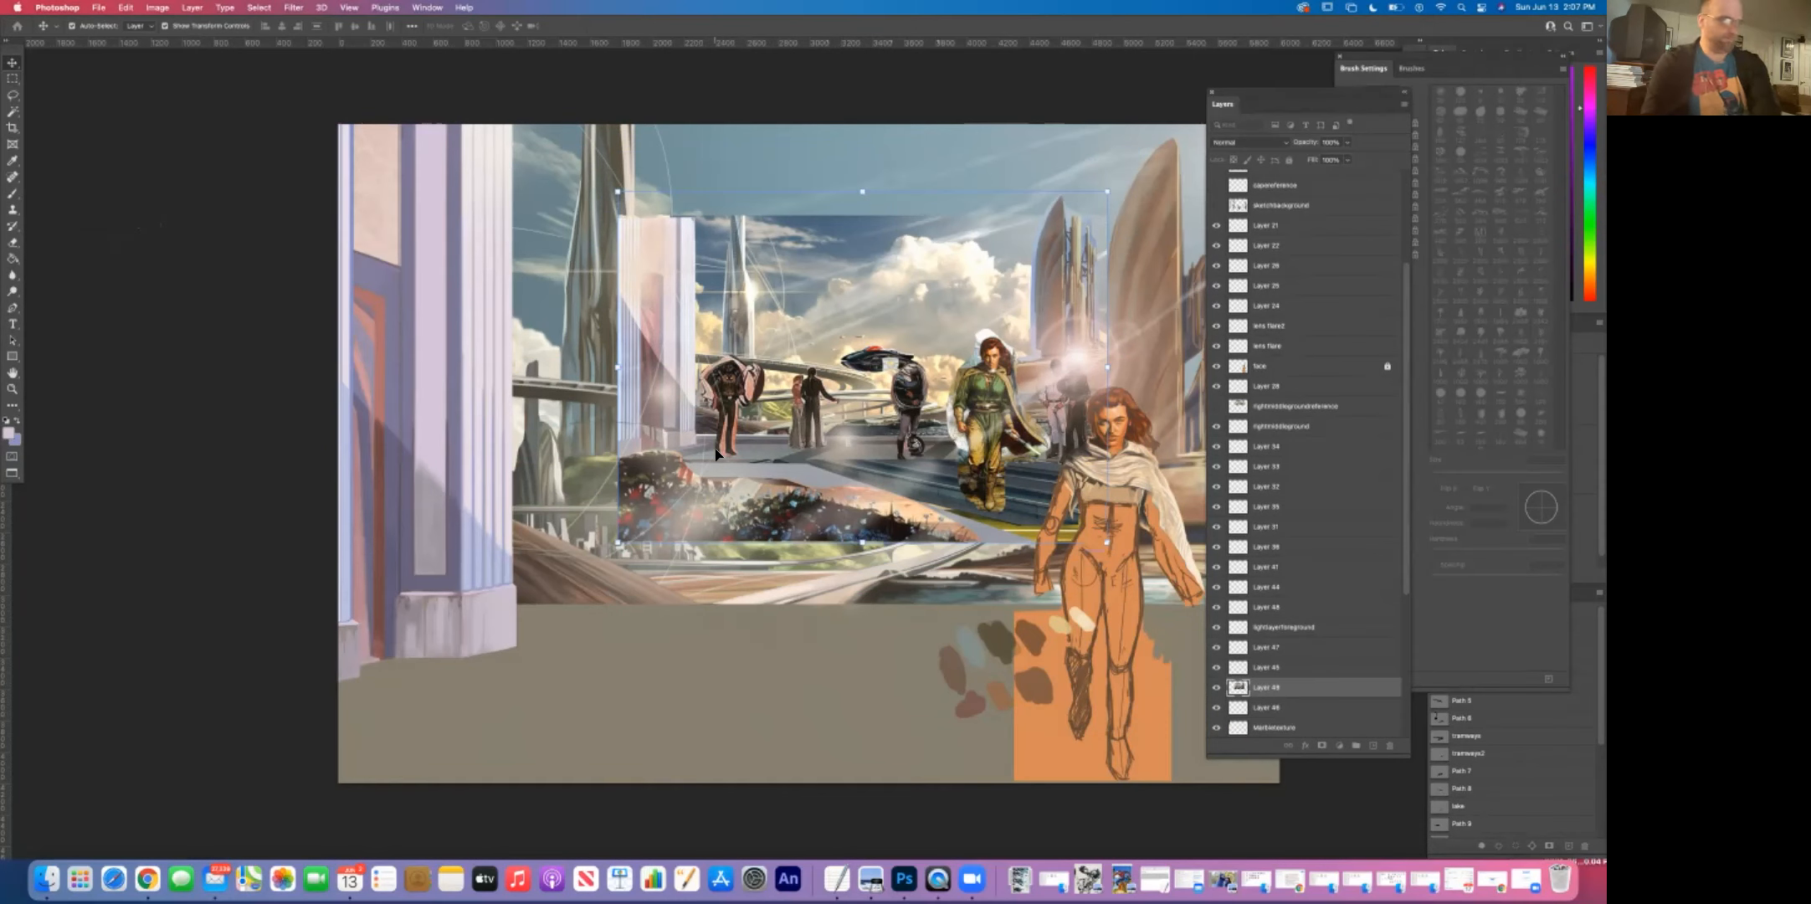
Step: Move the collage layer up the stack to the very top, above building reference 1
left_click(770, 452)
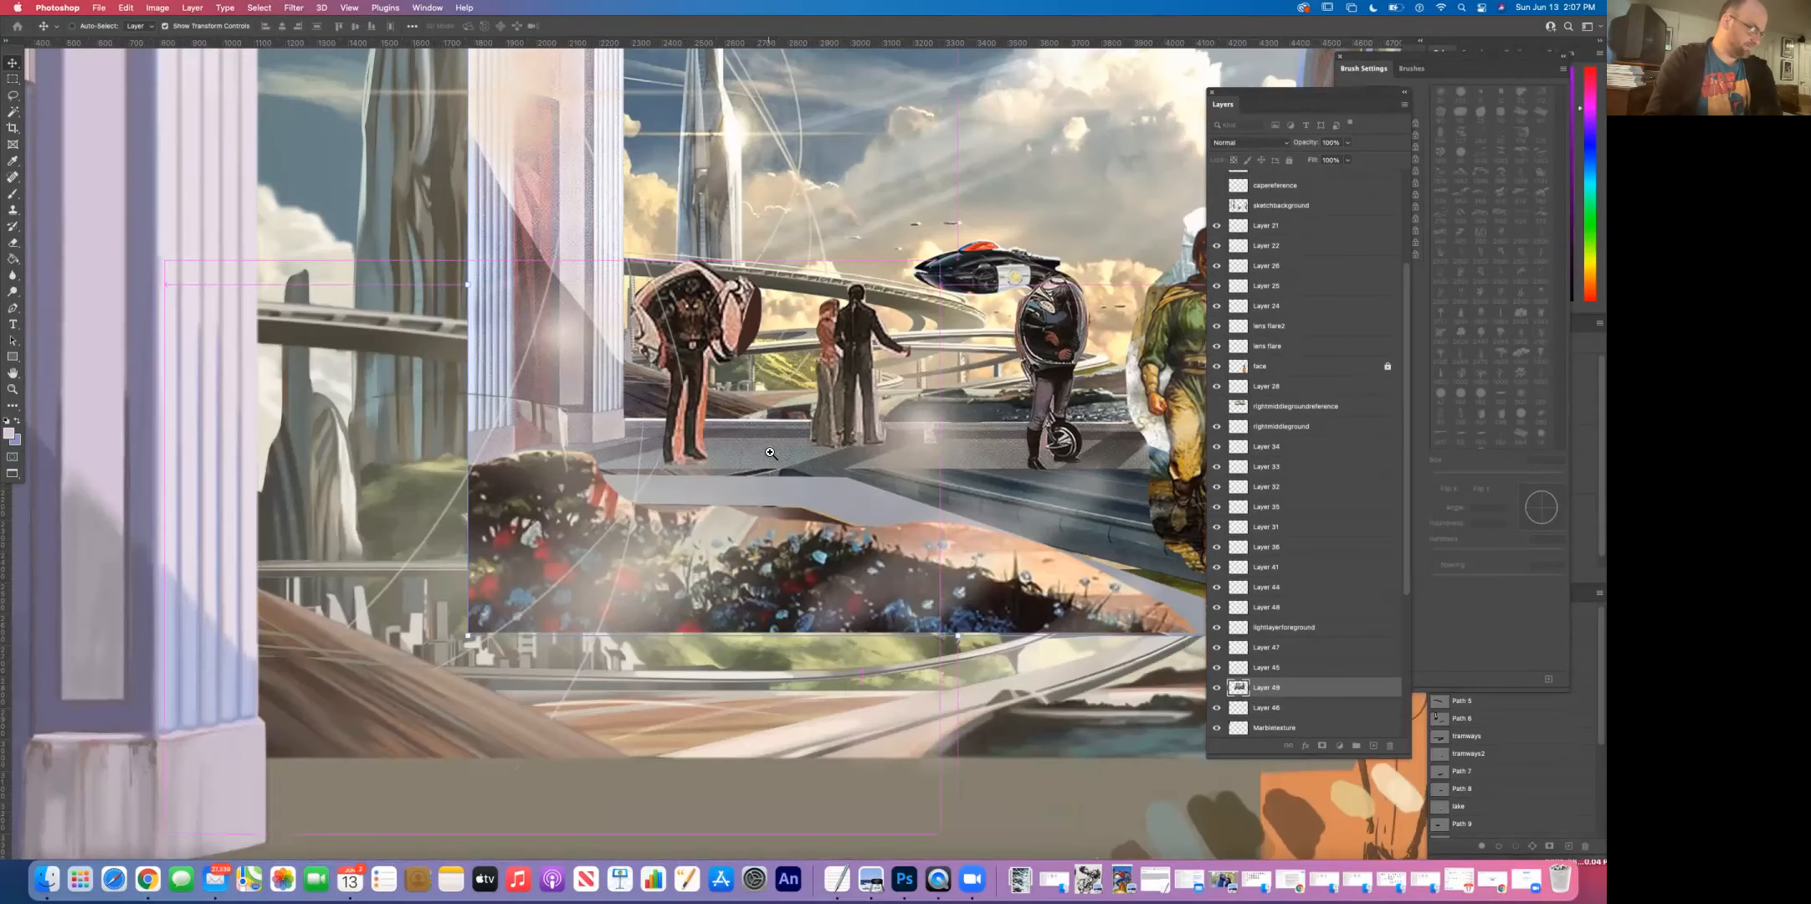
left_click_drag(741, 543, 728, 401)
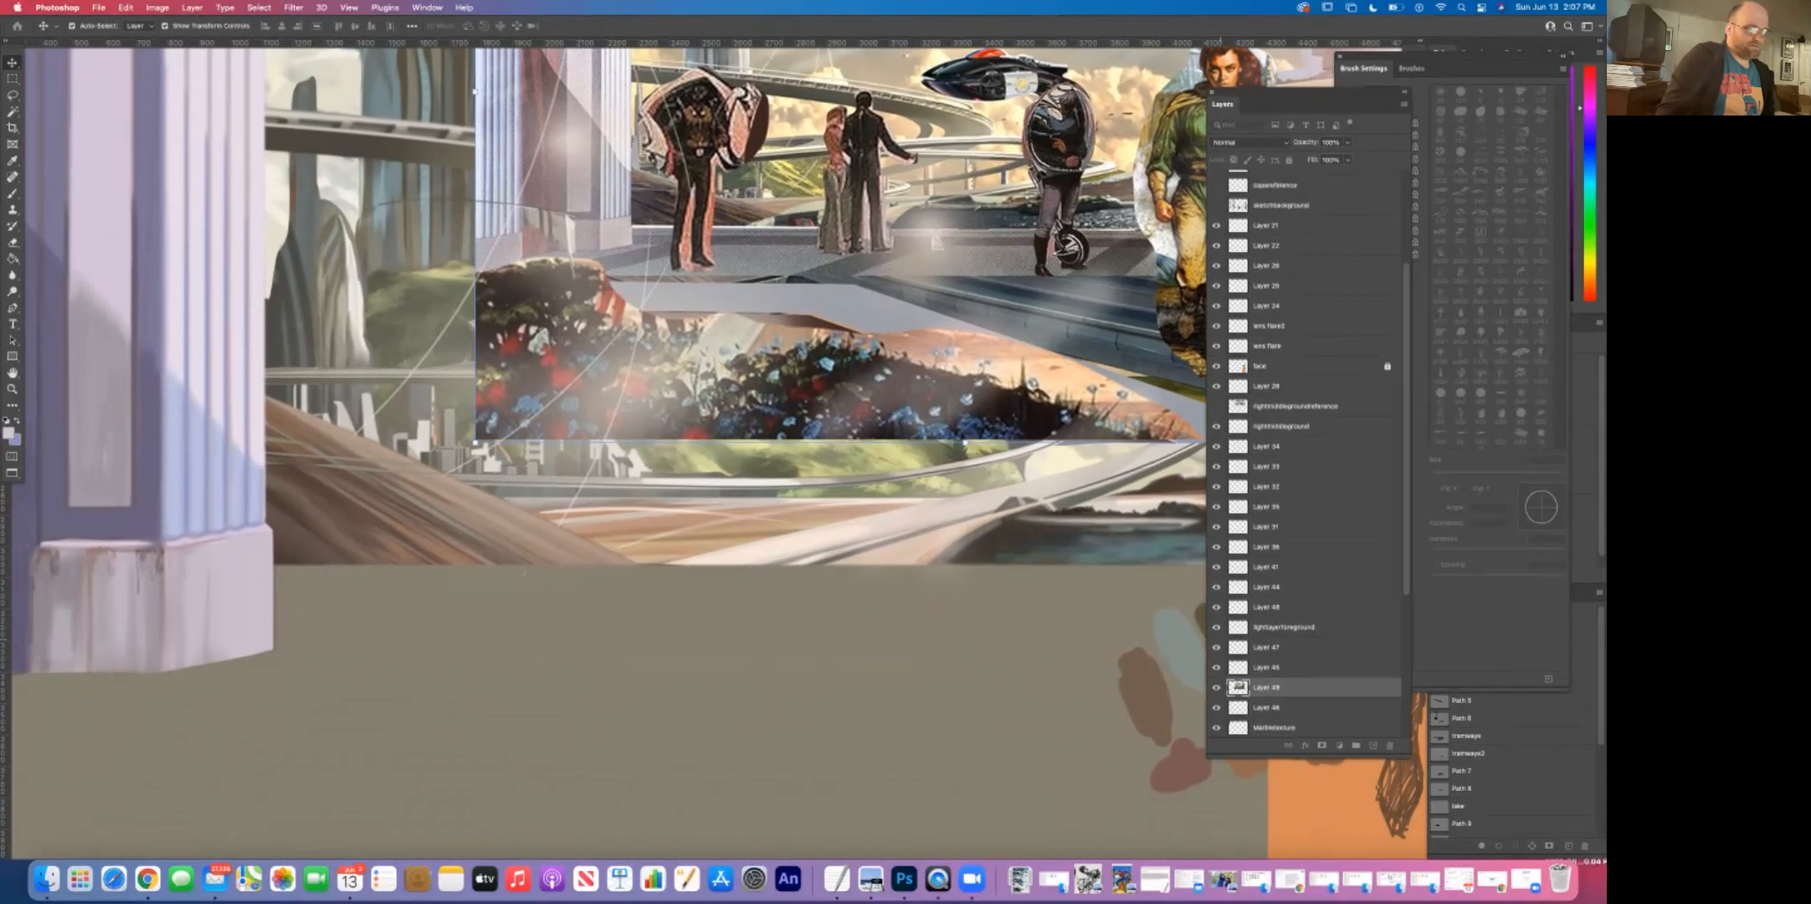
left_click_drag(1239, 687, 1247, 567)
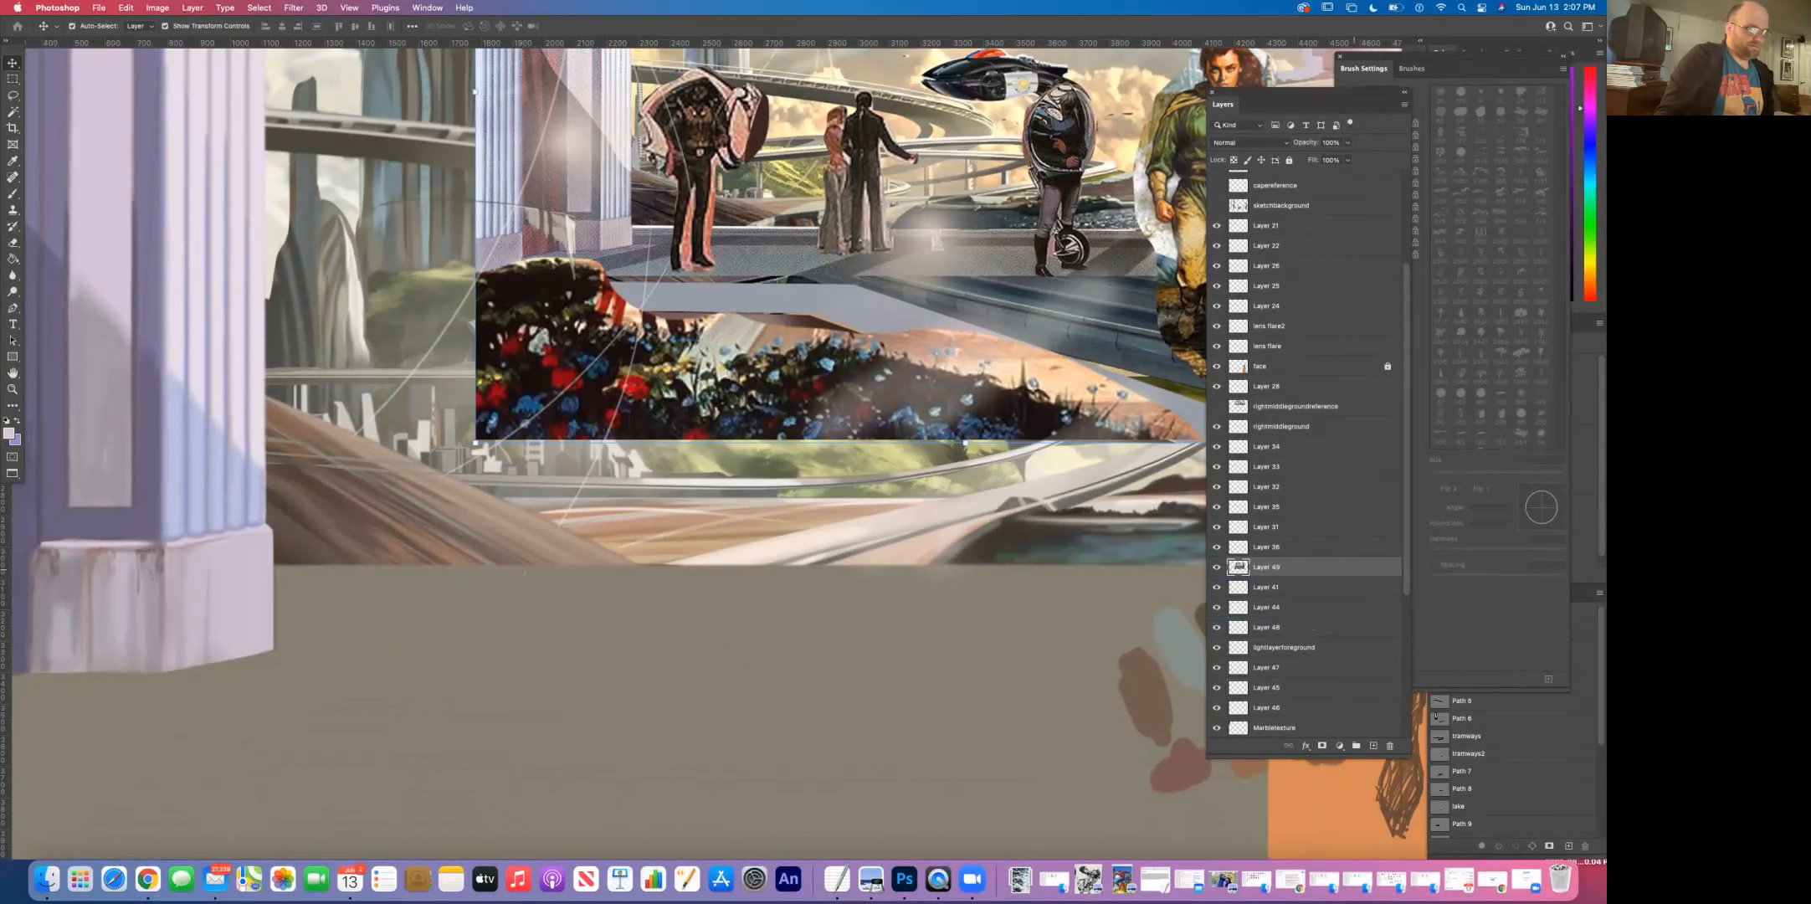
left_click_drag(1247, 566, 1227, 299)
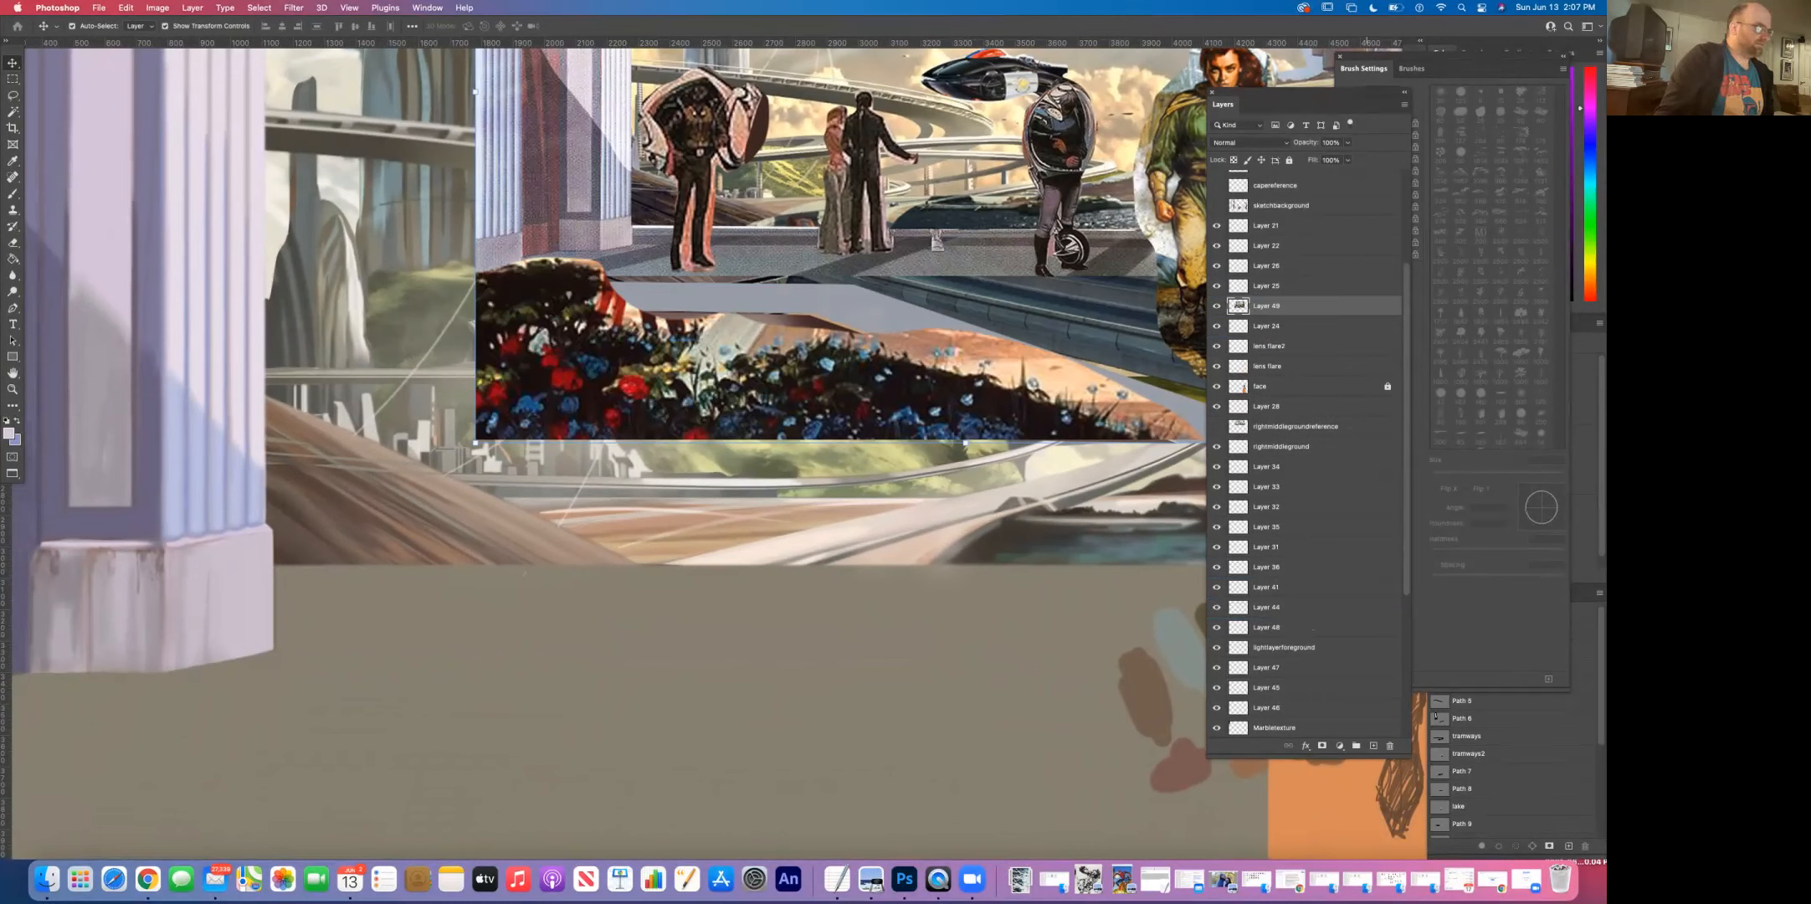
scroll(1306, 452, "up", 5)
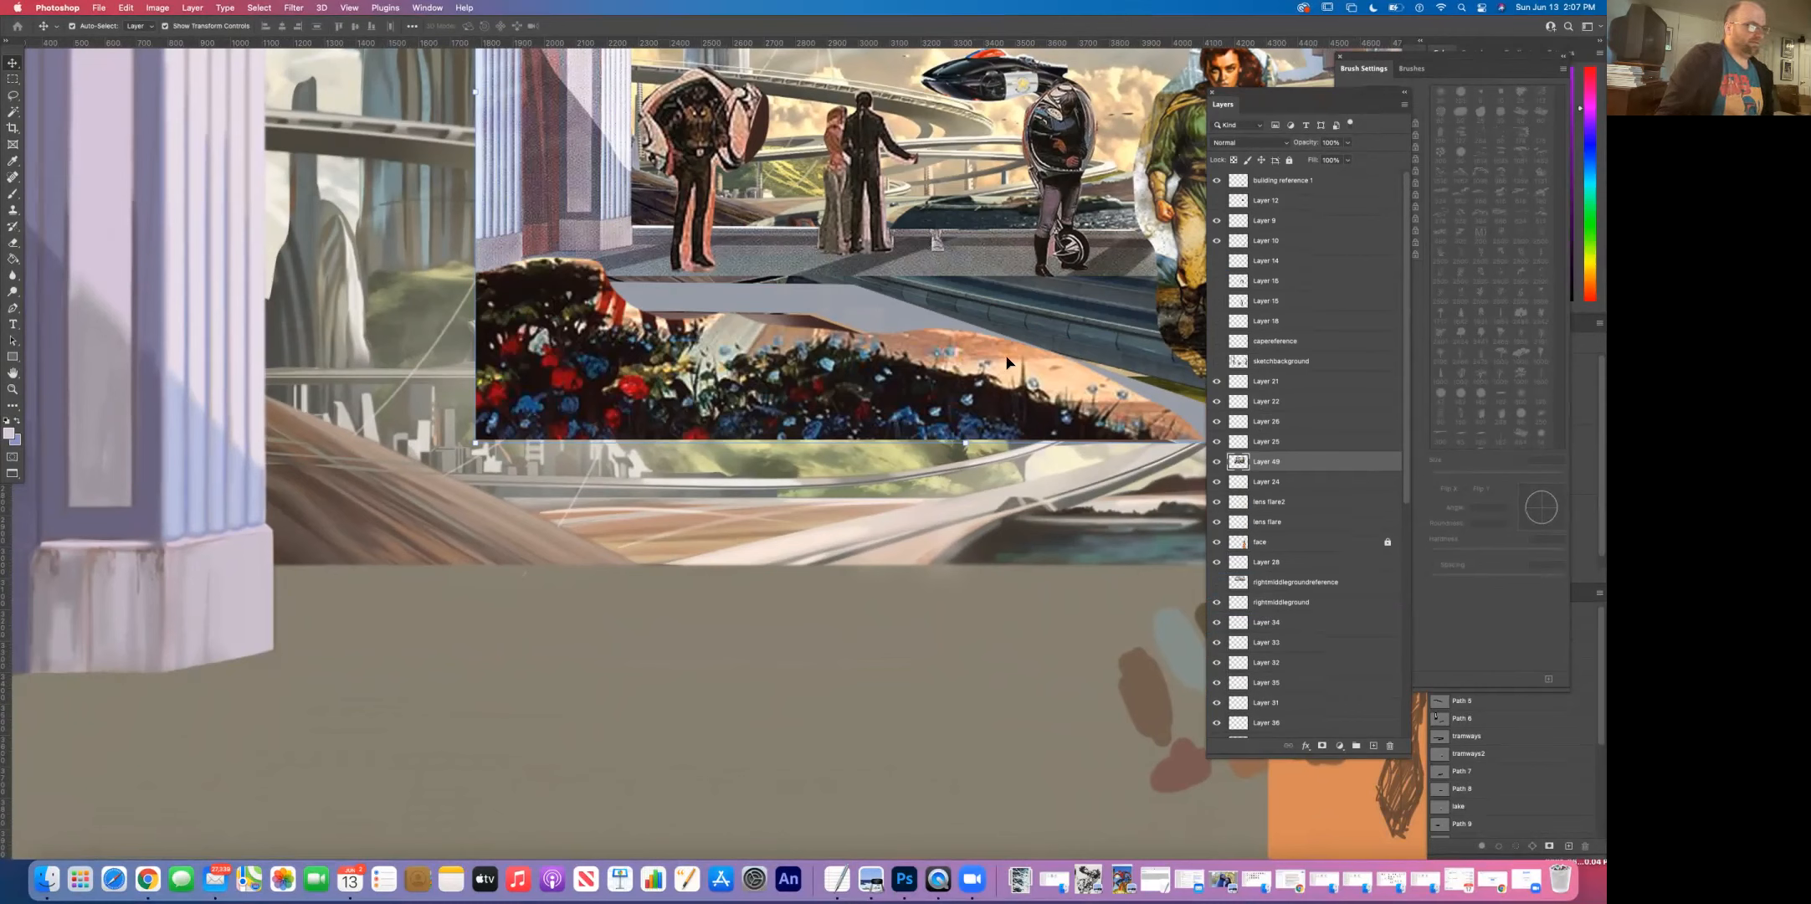
left_click_drag(1239, 324, 1238, 194)
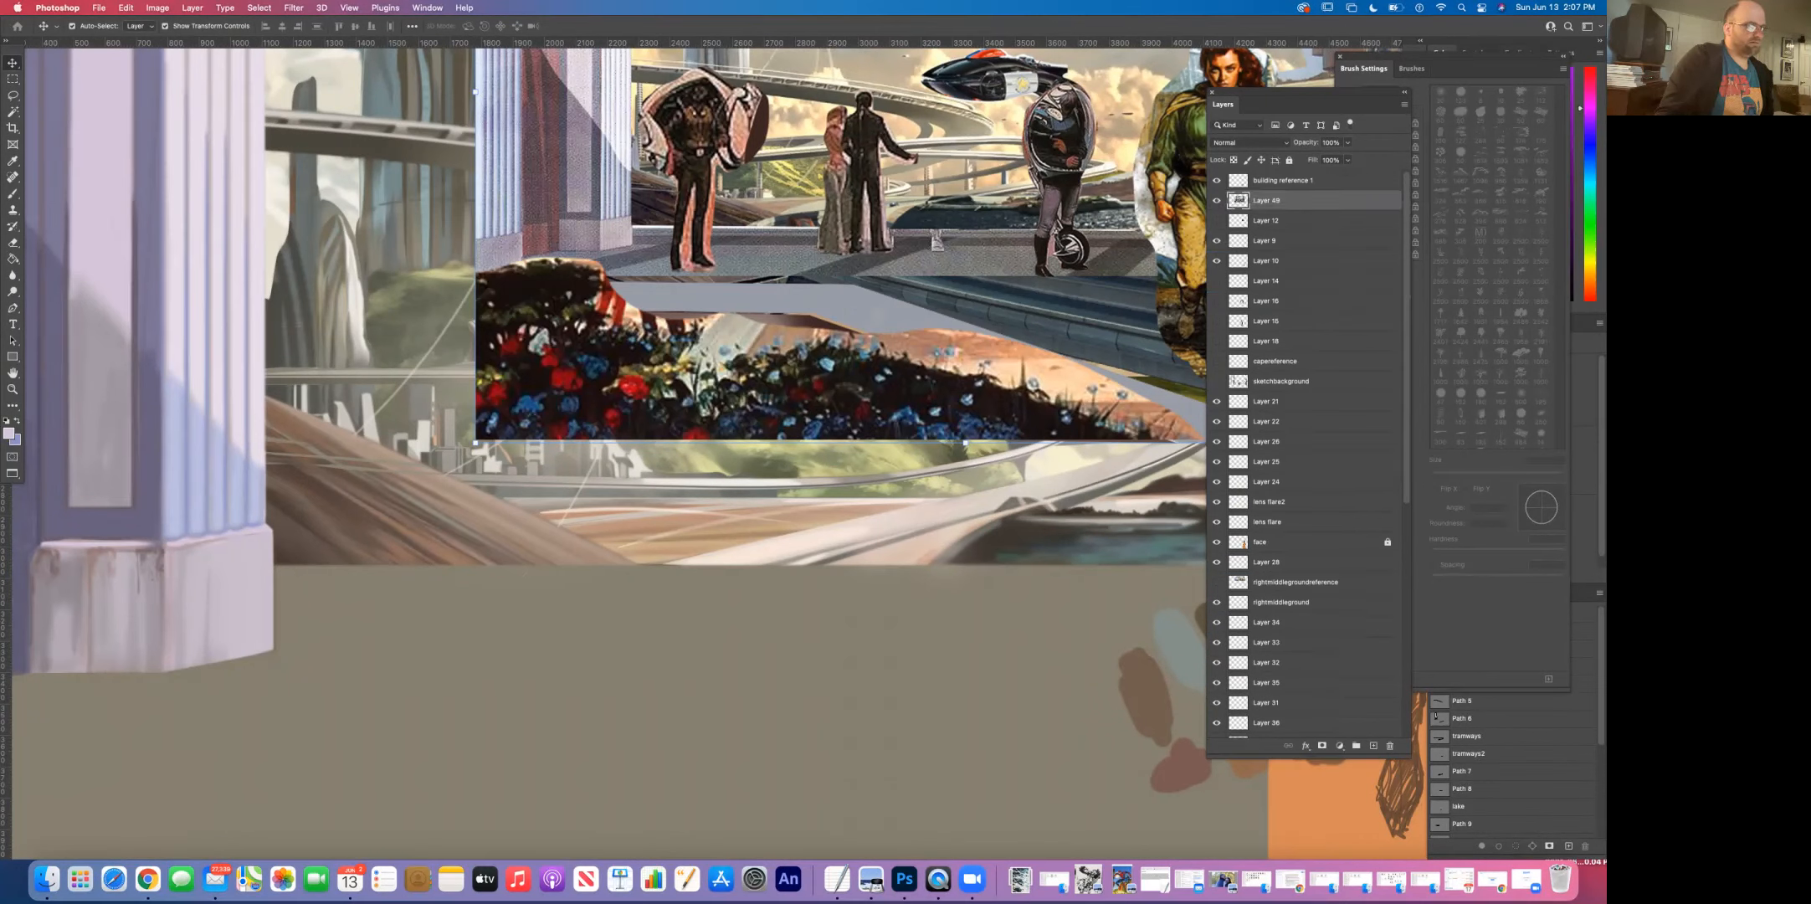
left_click_drag(1239, 196, 1239, 177)
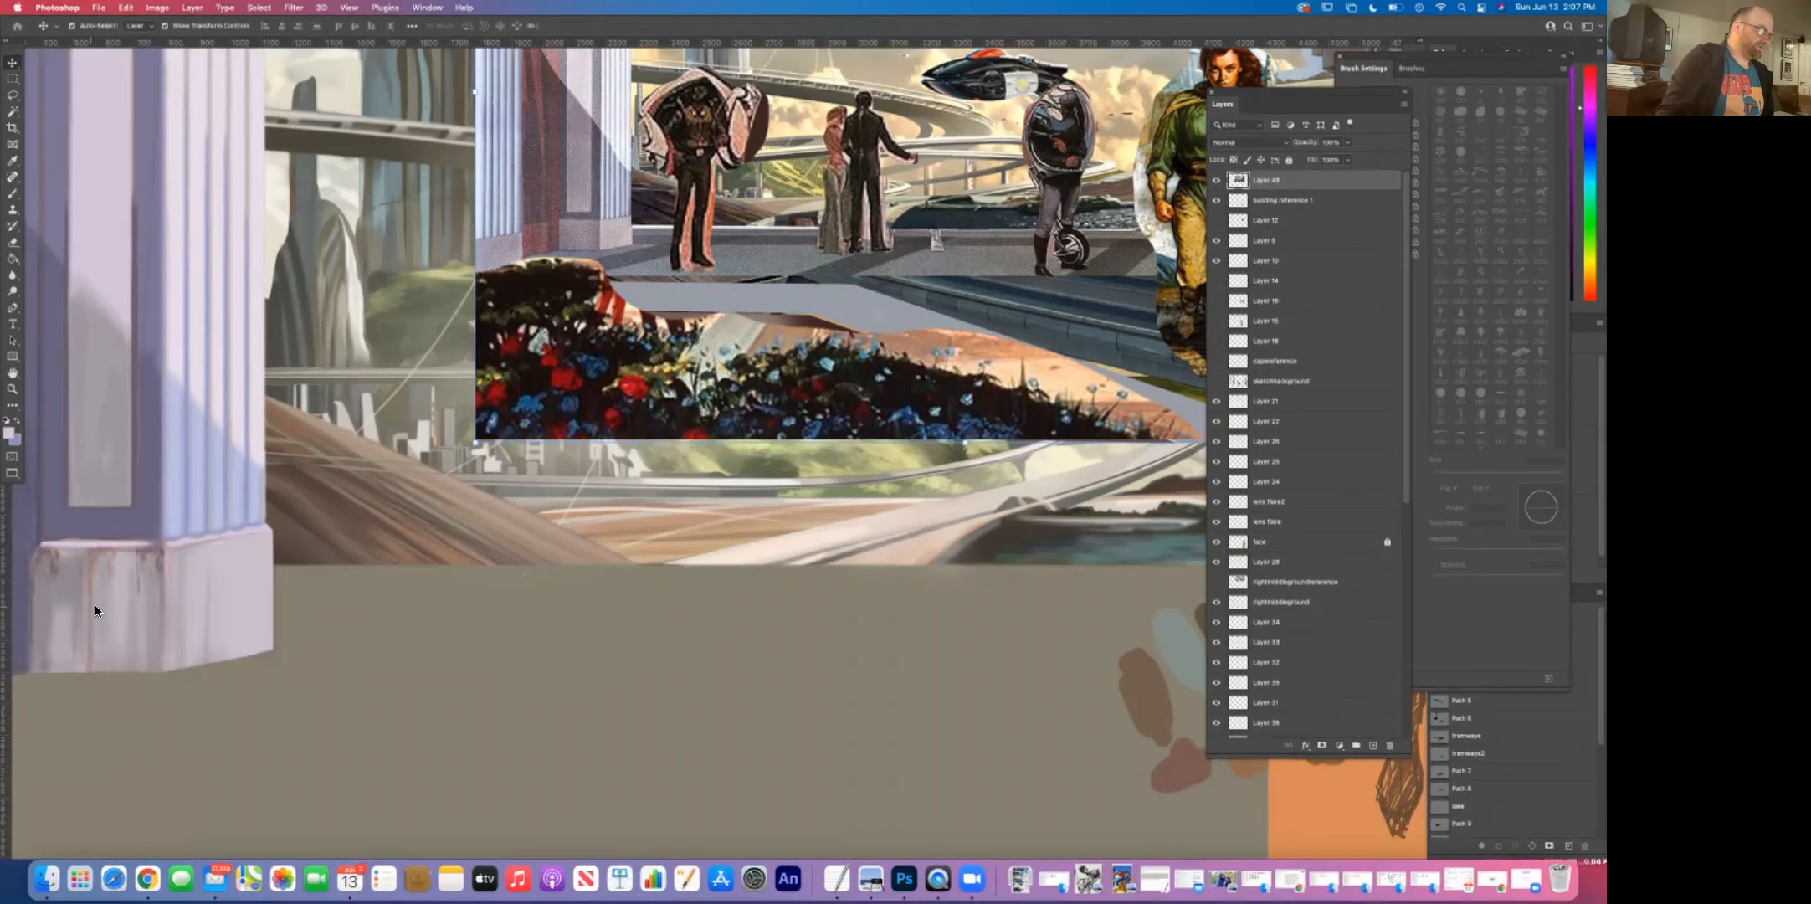
Step: Sample the grey-brown ground colour and select the full-width ground strip below the city with the Rectangular Marquee tool
left_click(351, 8)
left_click(360, 193)
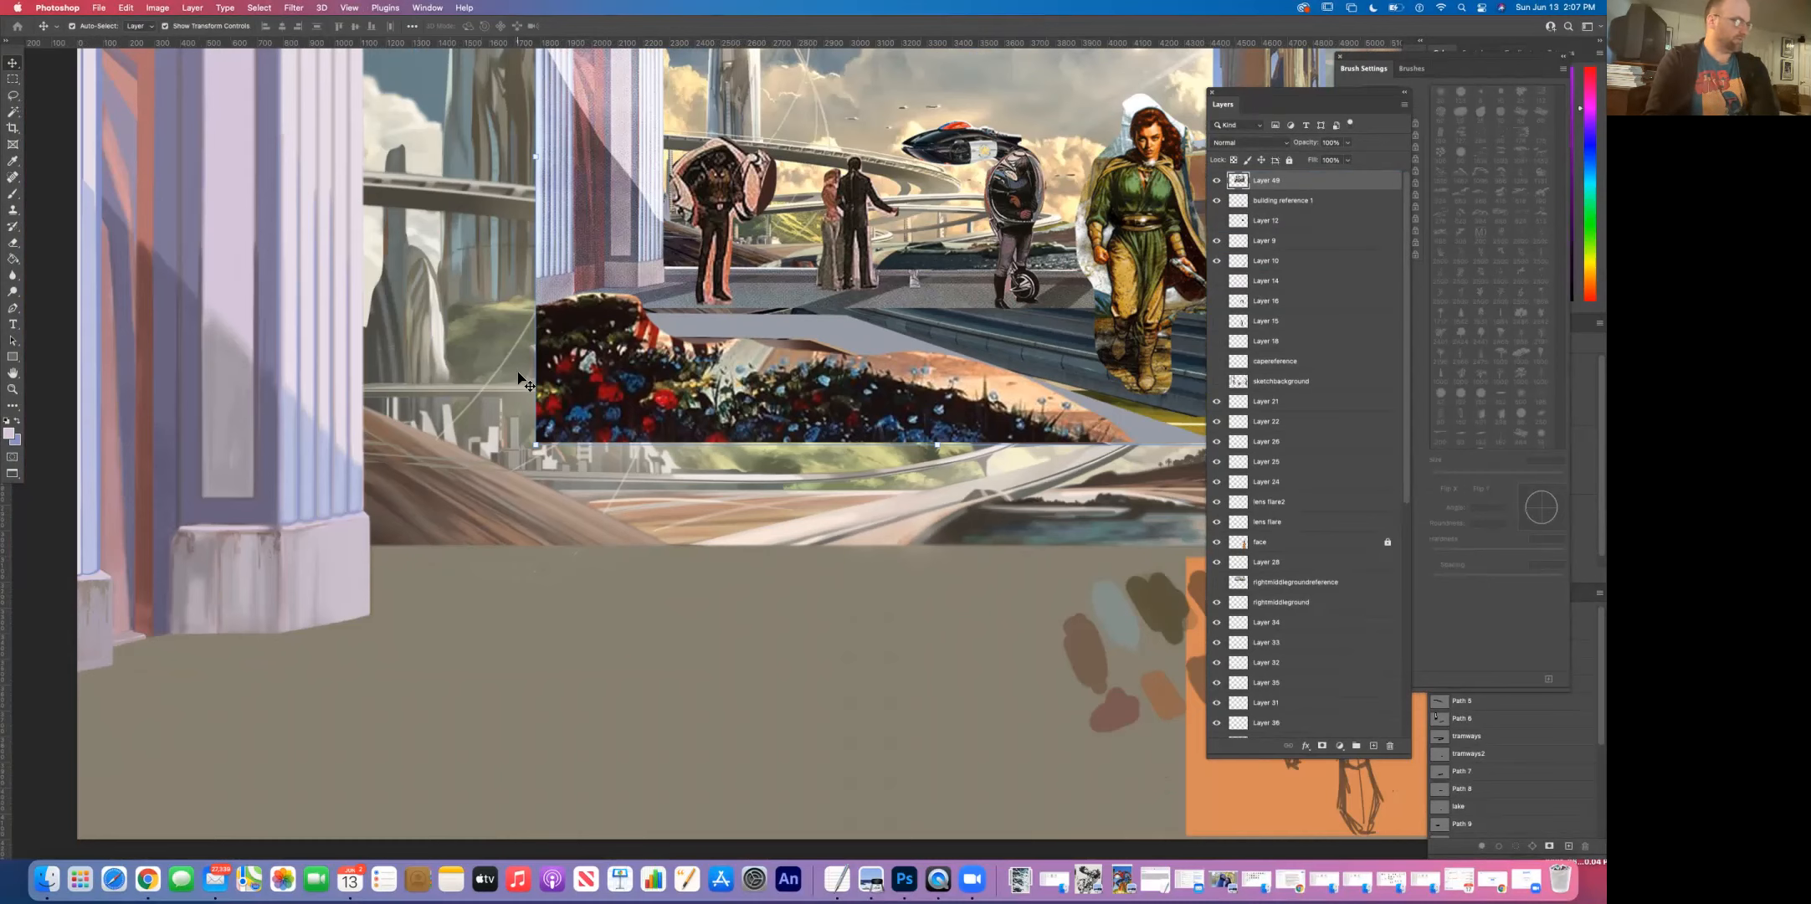
left_click_drag(740, 200, 705, 199)
scroll(705, 199, "right", 3)
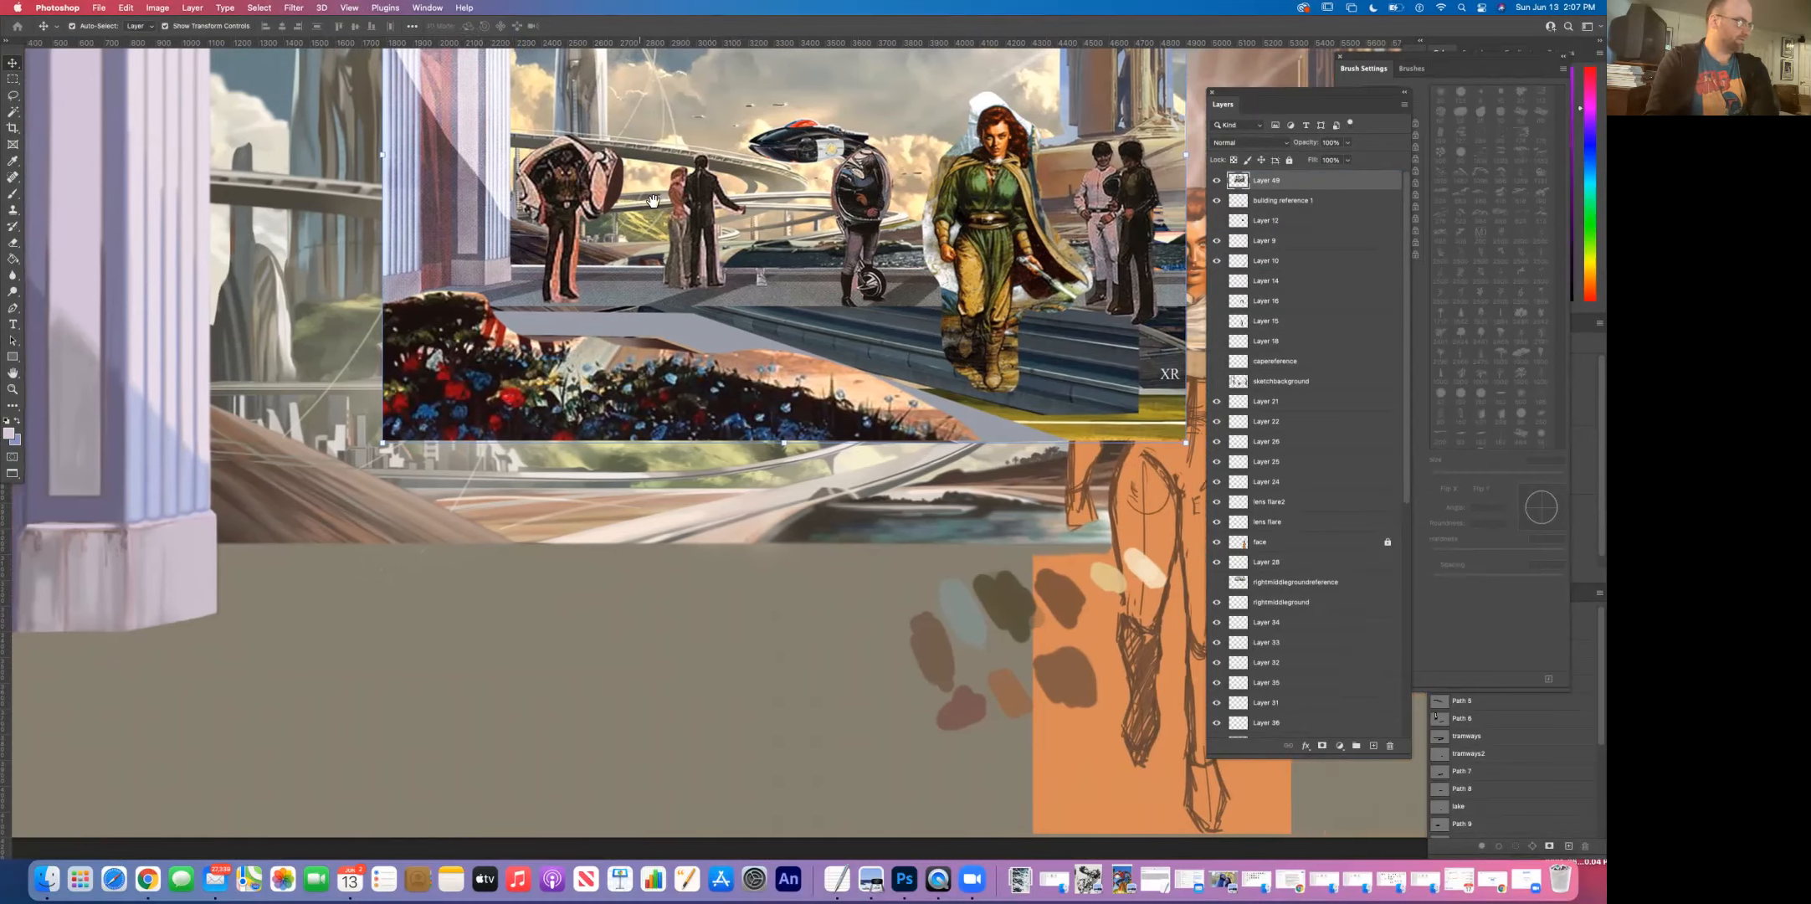
scroll(707, 352, "down", 2)
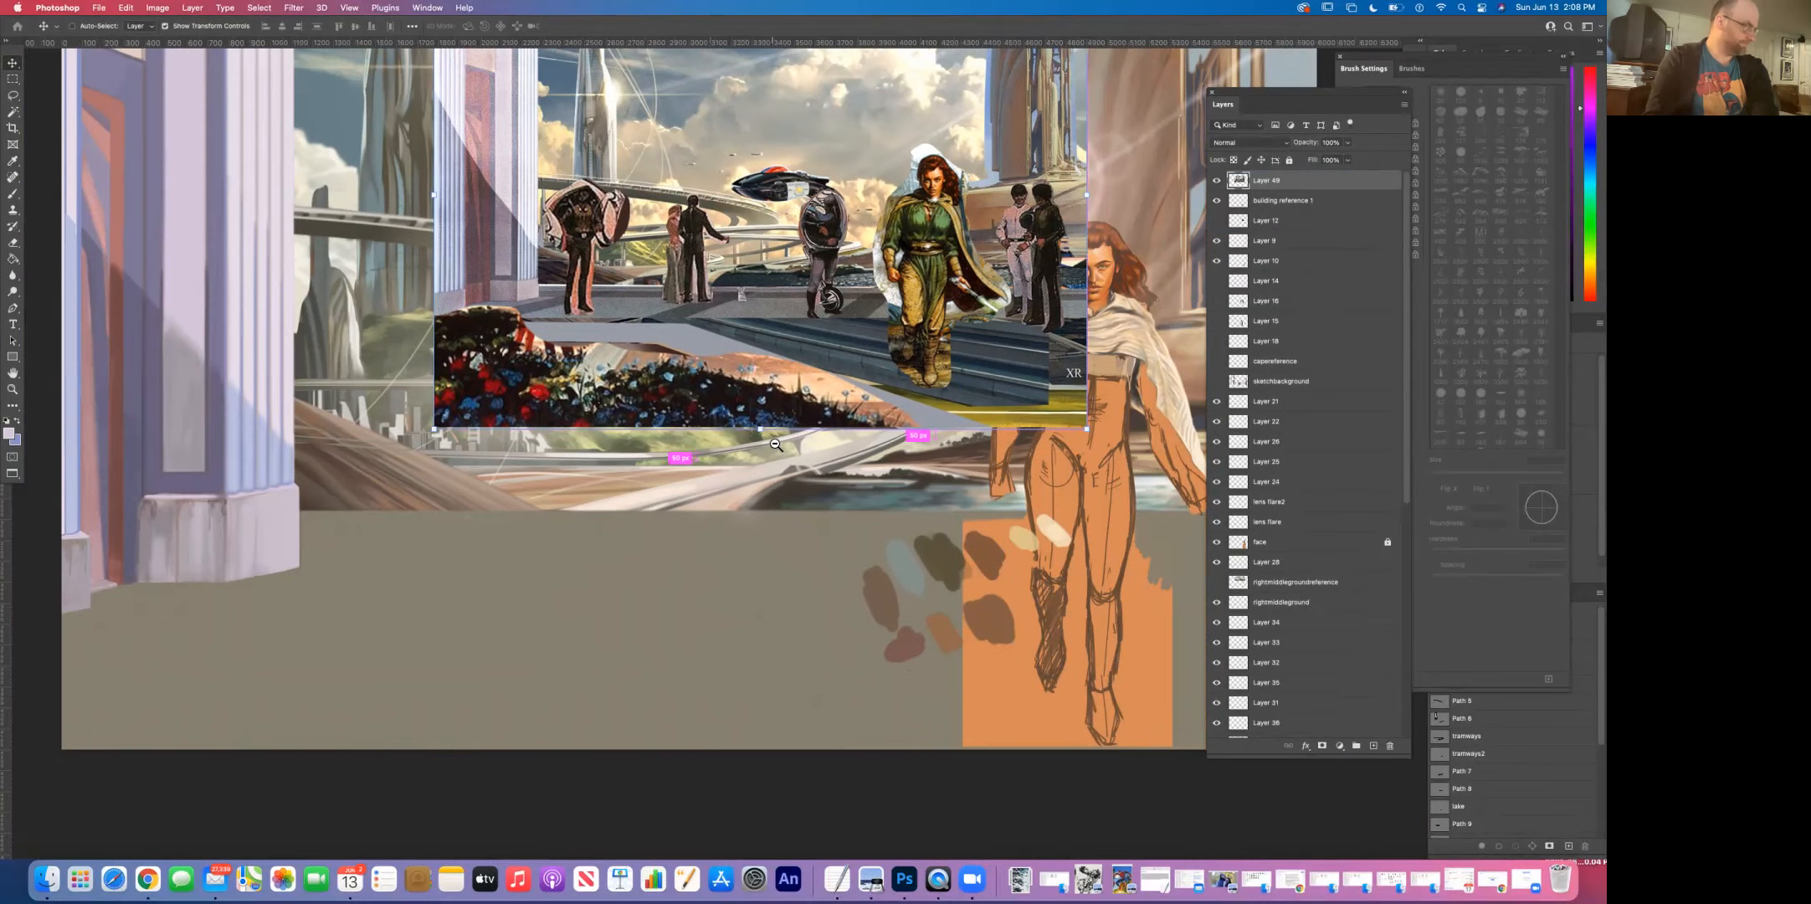
scroll(752, 410, "down", 2)
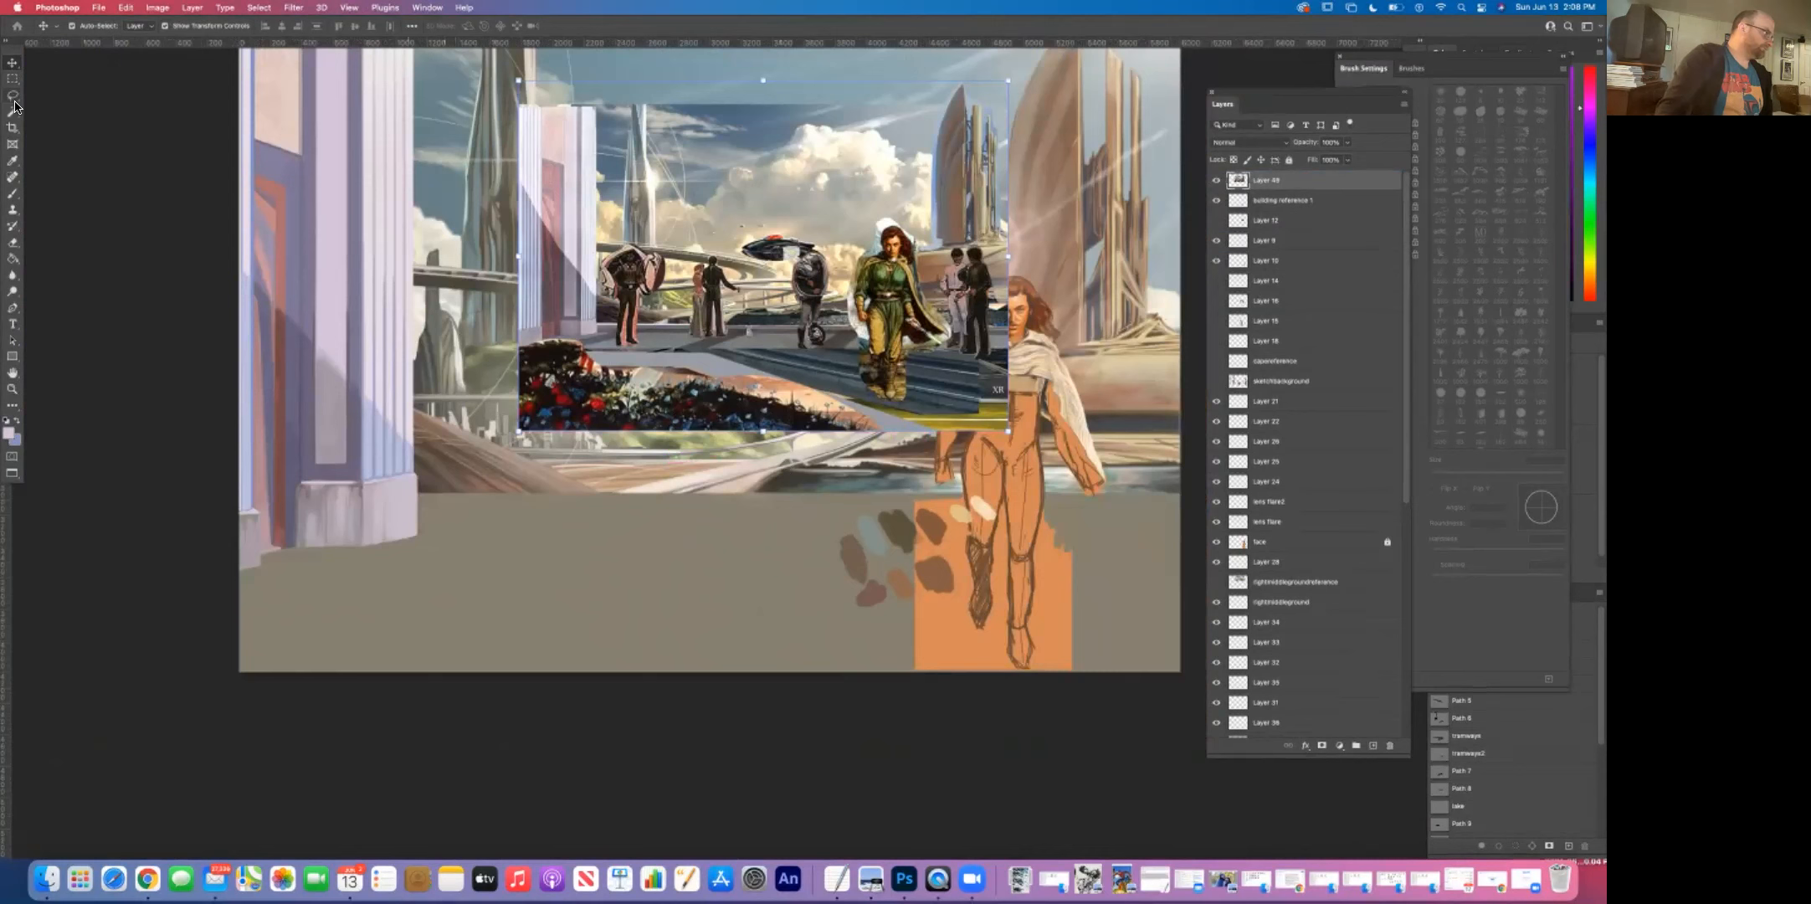
left_click(12, 163)
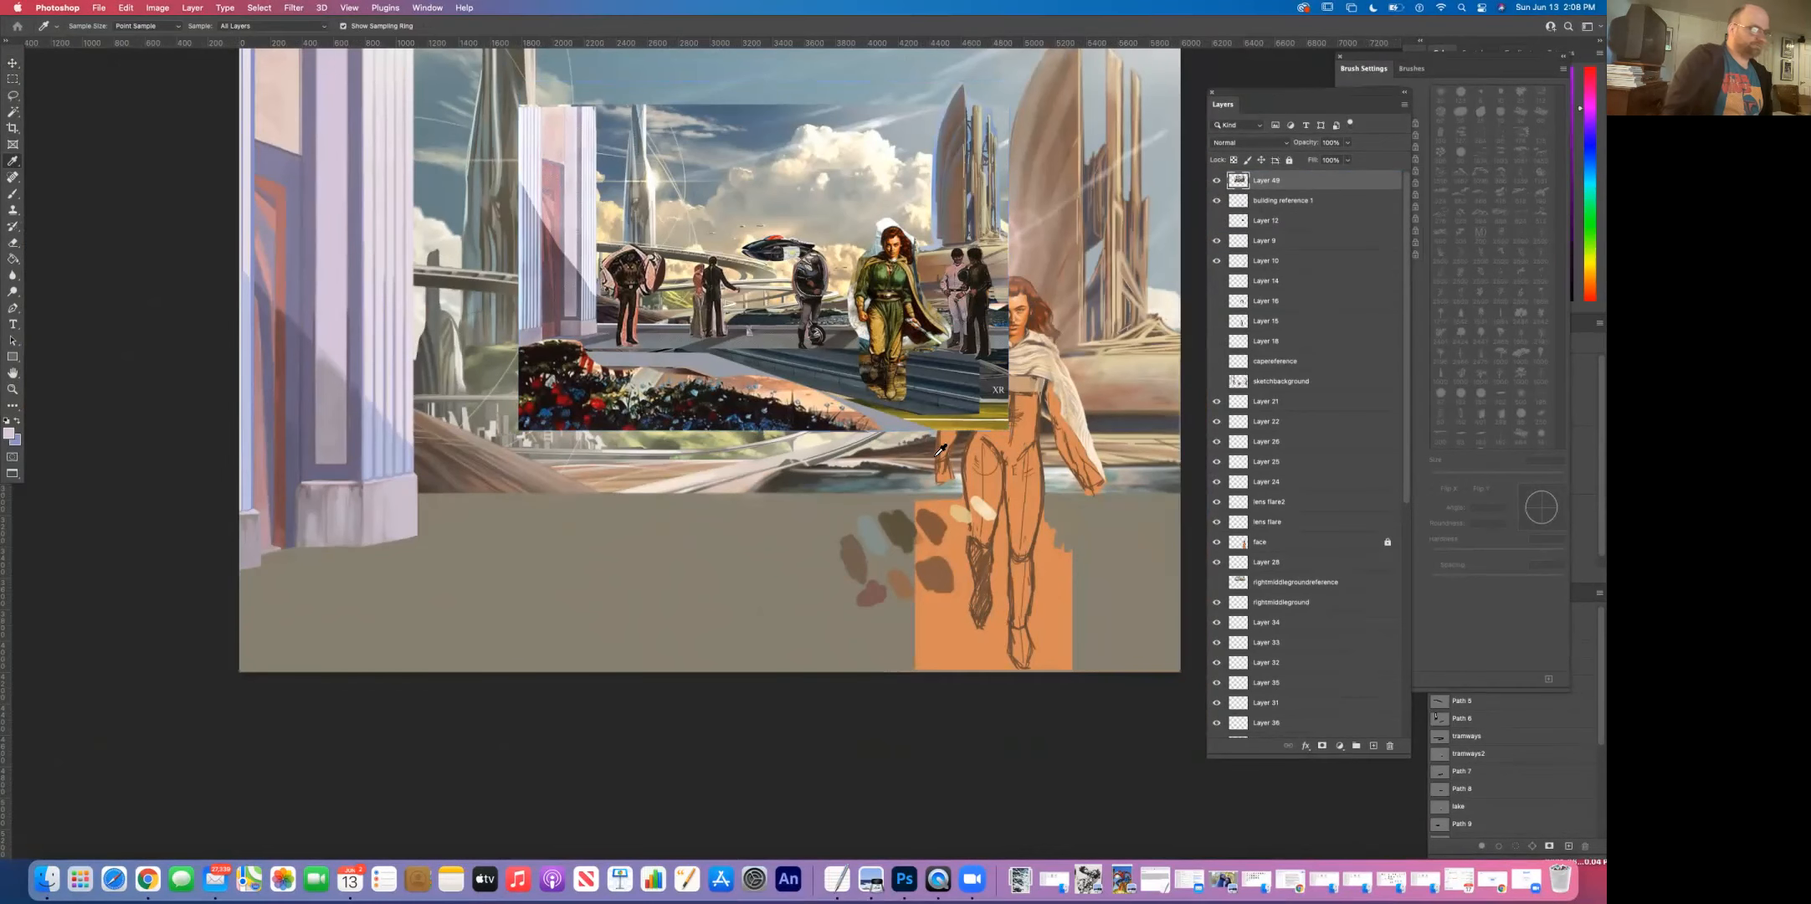
left_click(1083, 528)
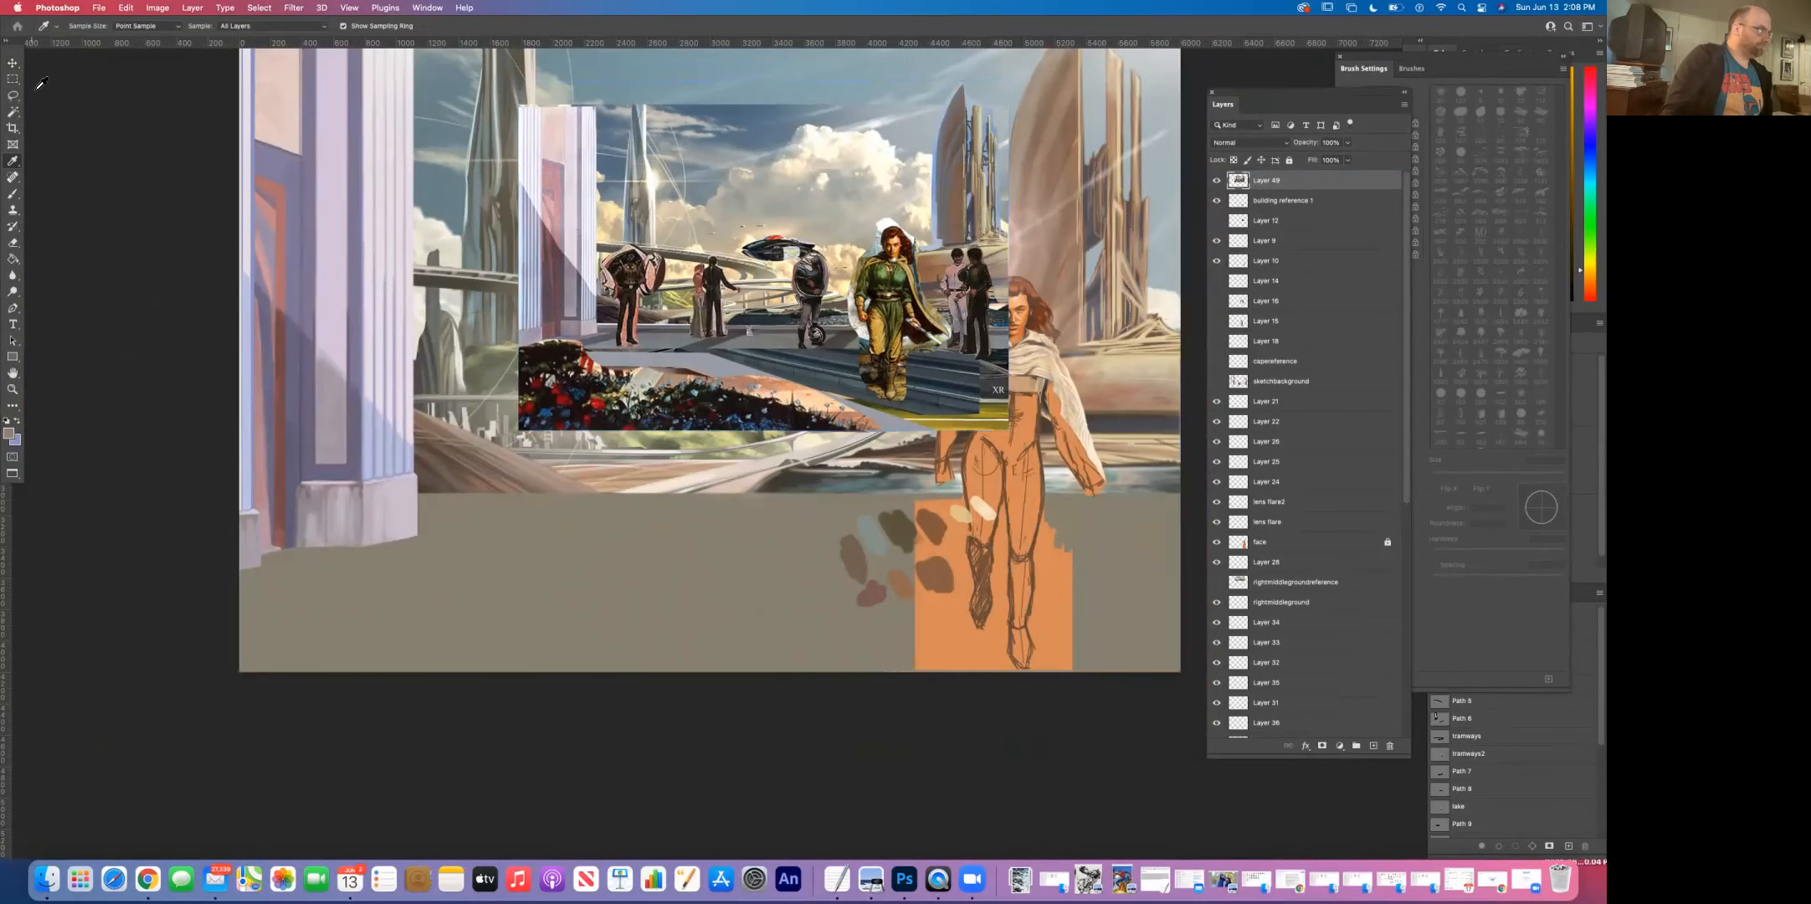
left_click(13, 79)
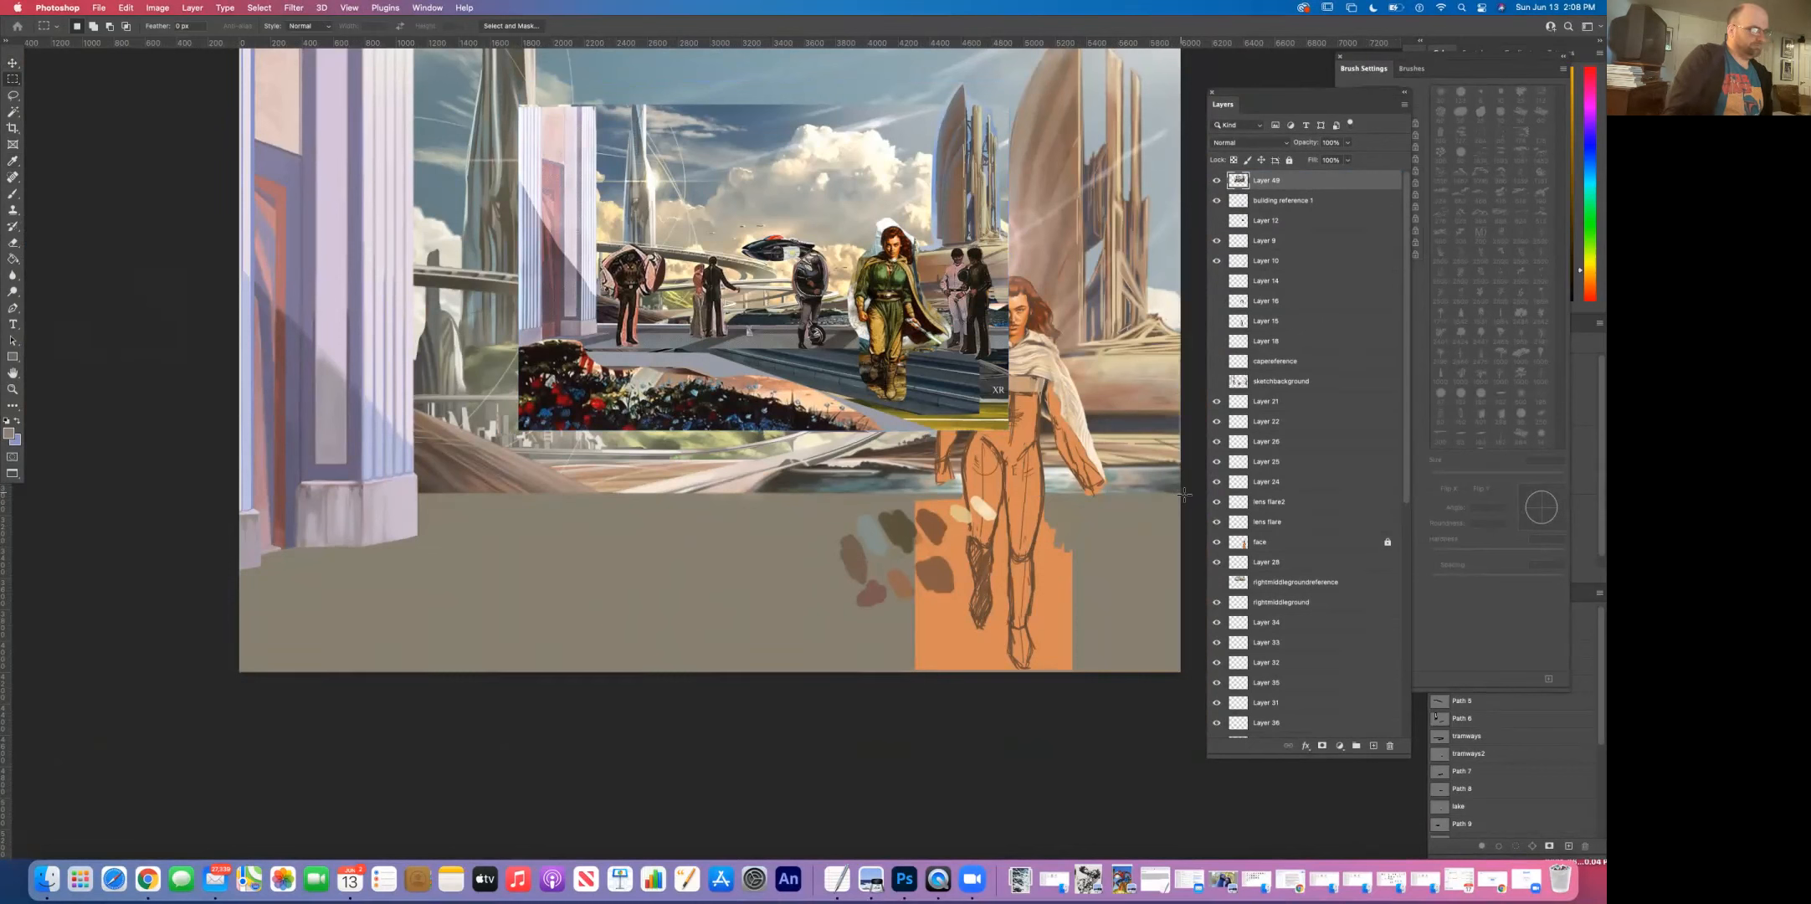
left_click_drag(1183, 495, 222, 697)
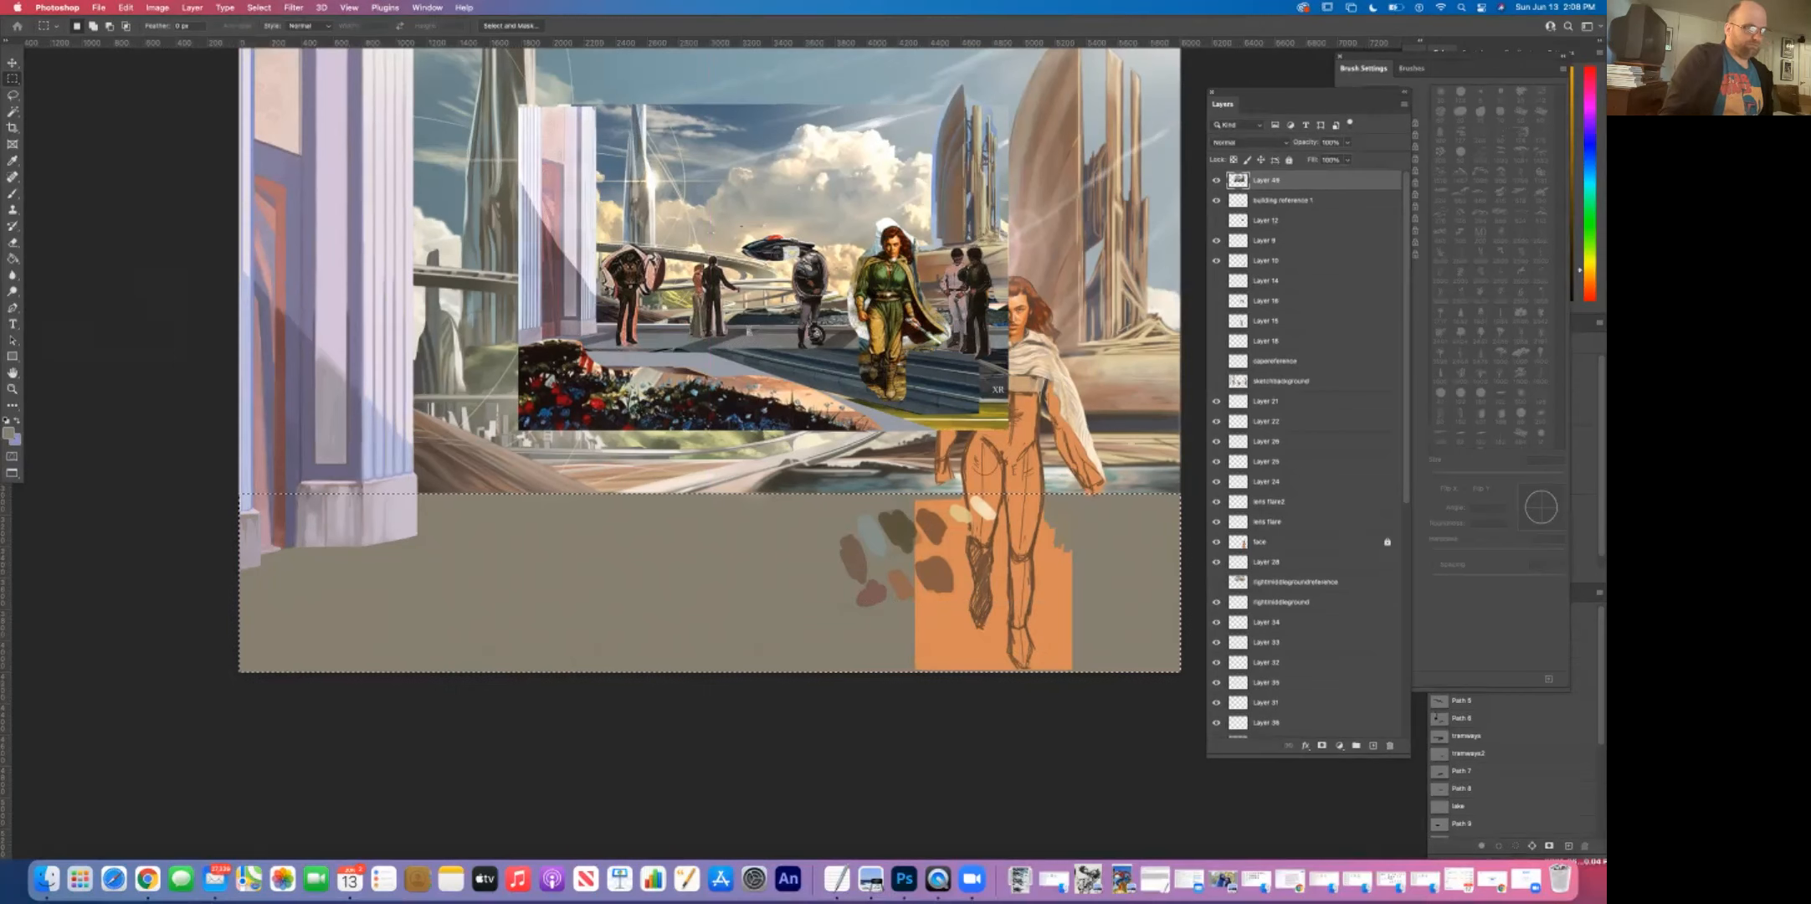
Step: Make the Marbletexture layer active and hide the collage reference layer at the top of the stack
scroll(1306, 452, "down", 5)
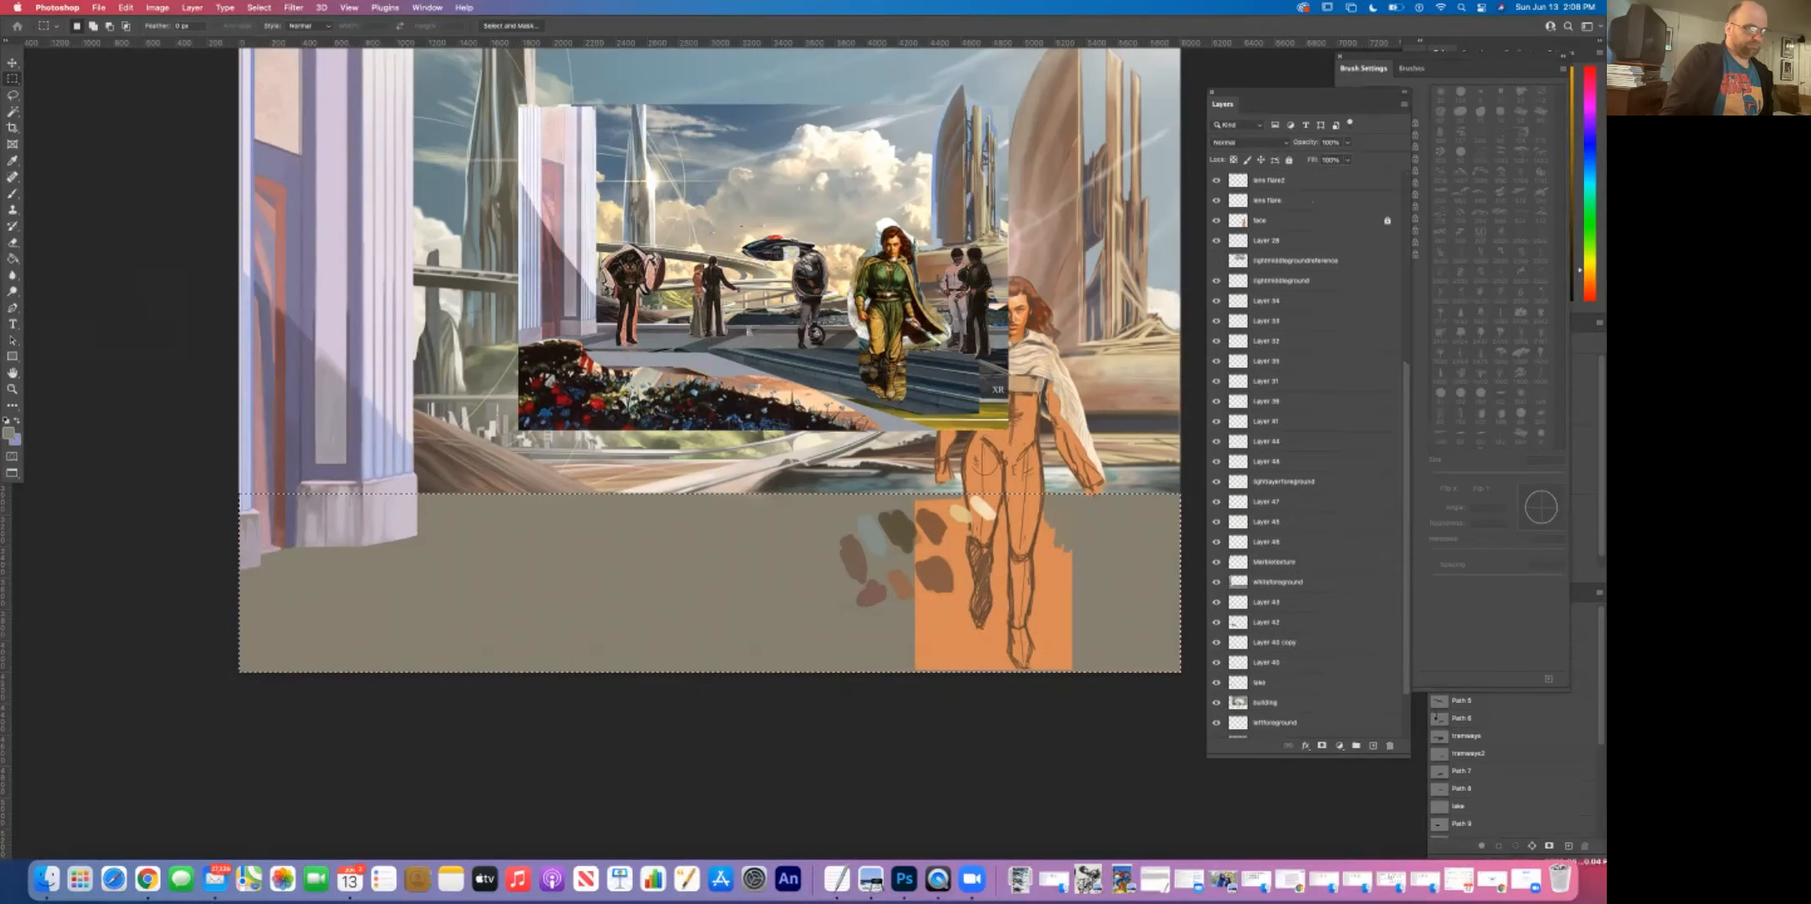
scroll(1306, 452, "down", 2)
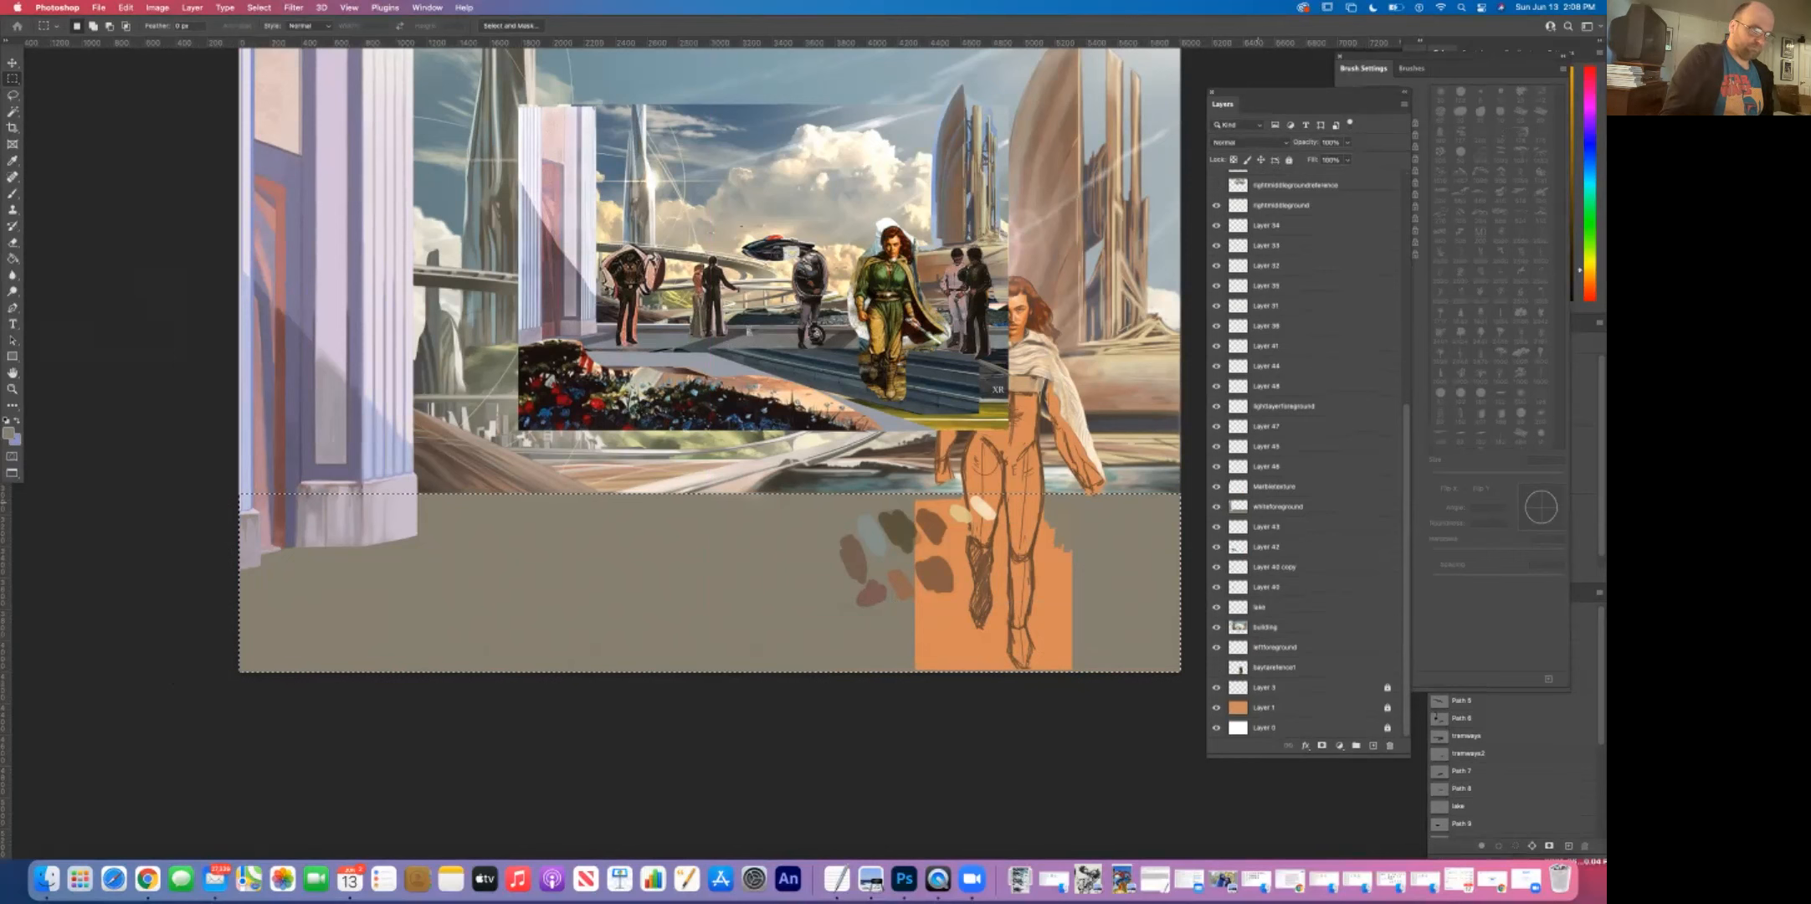
left_click(1289, 486)
left_click(1217, 487)
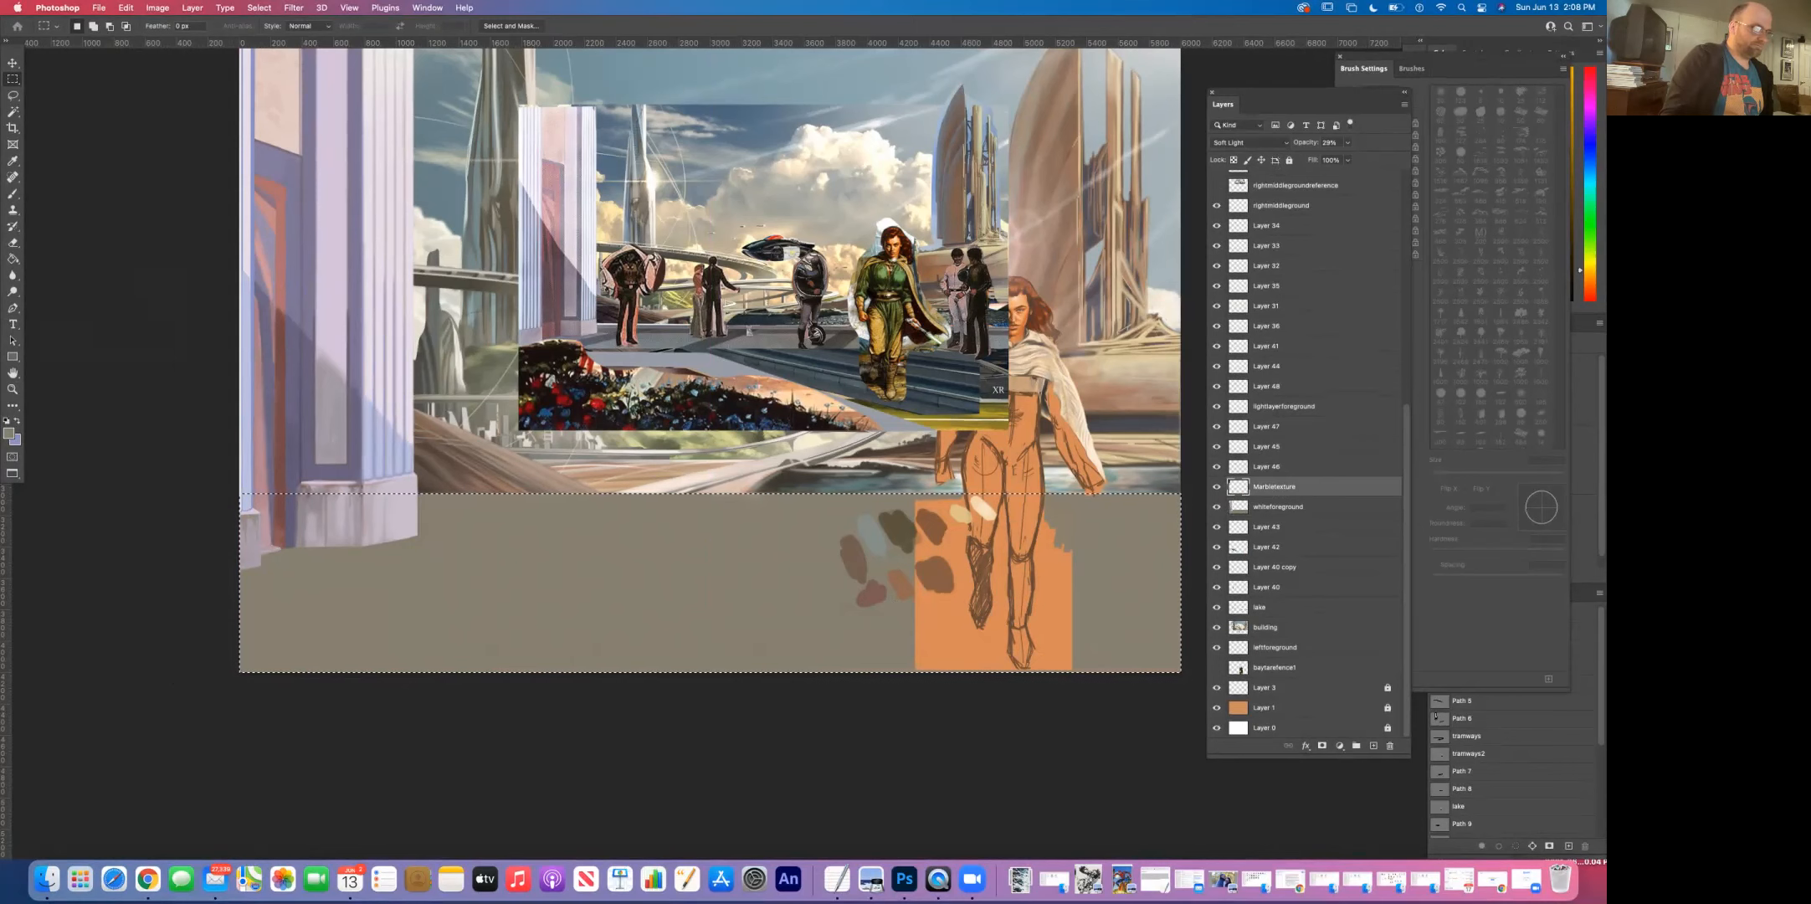
scroll(1306, 452, "up", 5)
left_click(1216, 180)
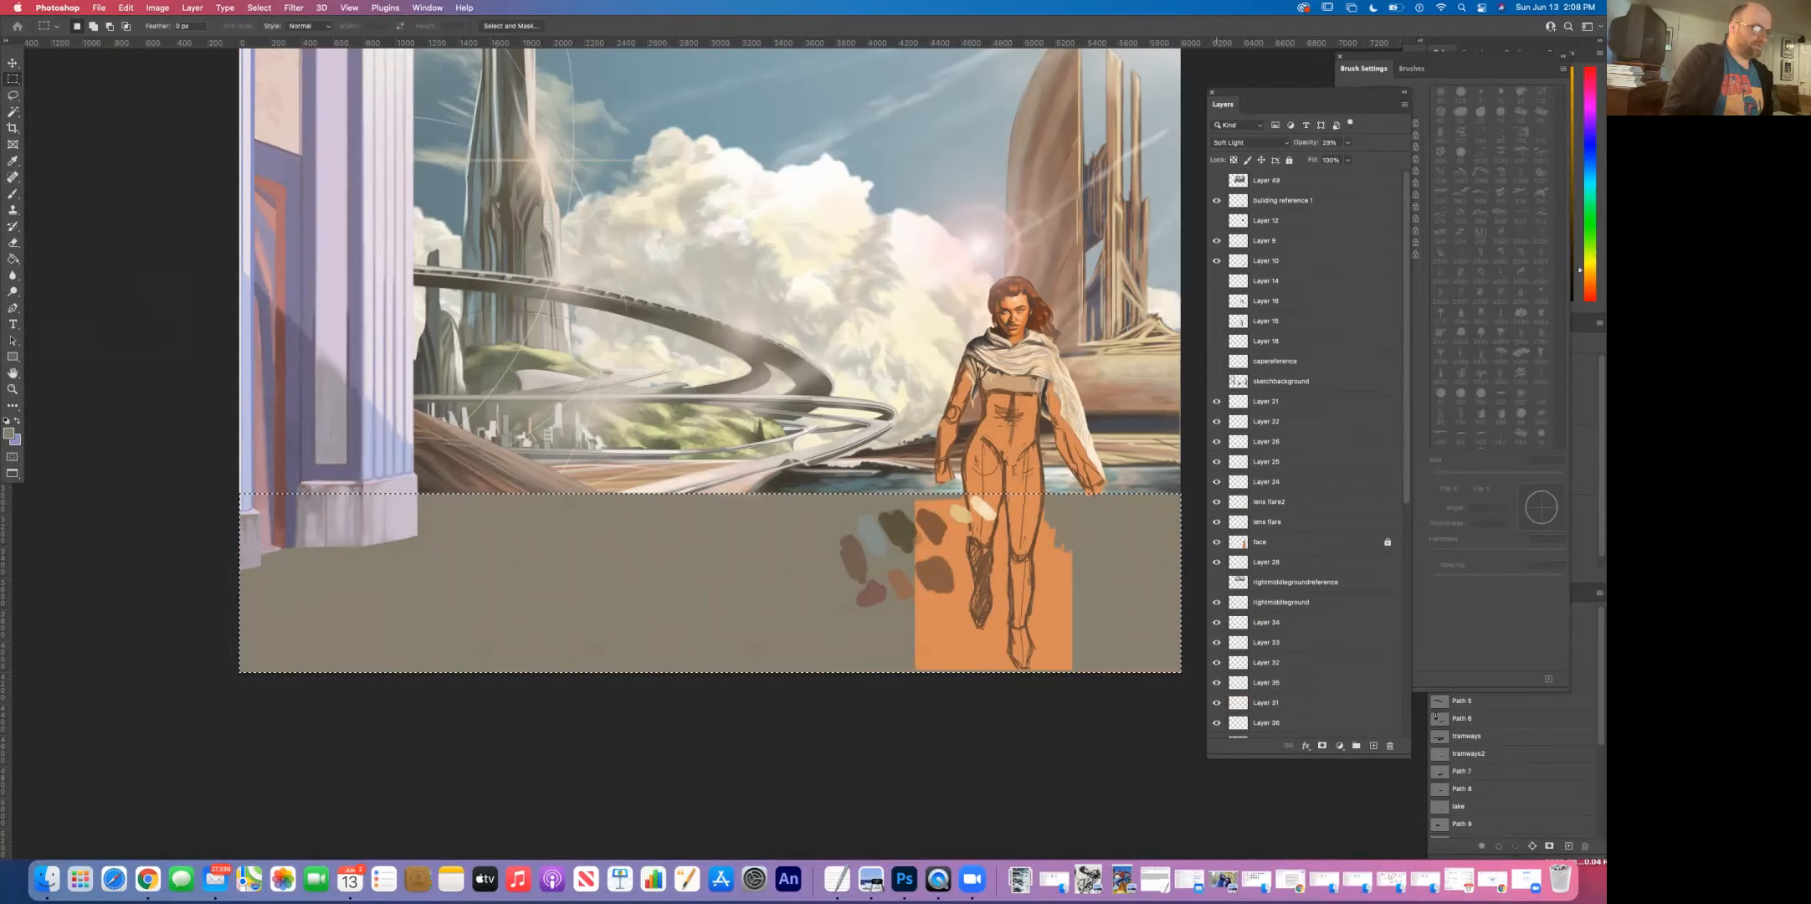
Step: Toggle the visibility of the foreground layers just above Marbletexture, including Layer 47, to identify what they contain
scroll(1305, 452, "down", 5)
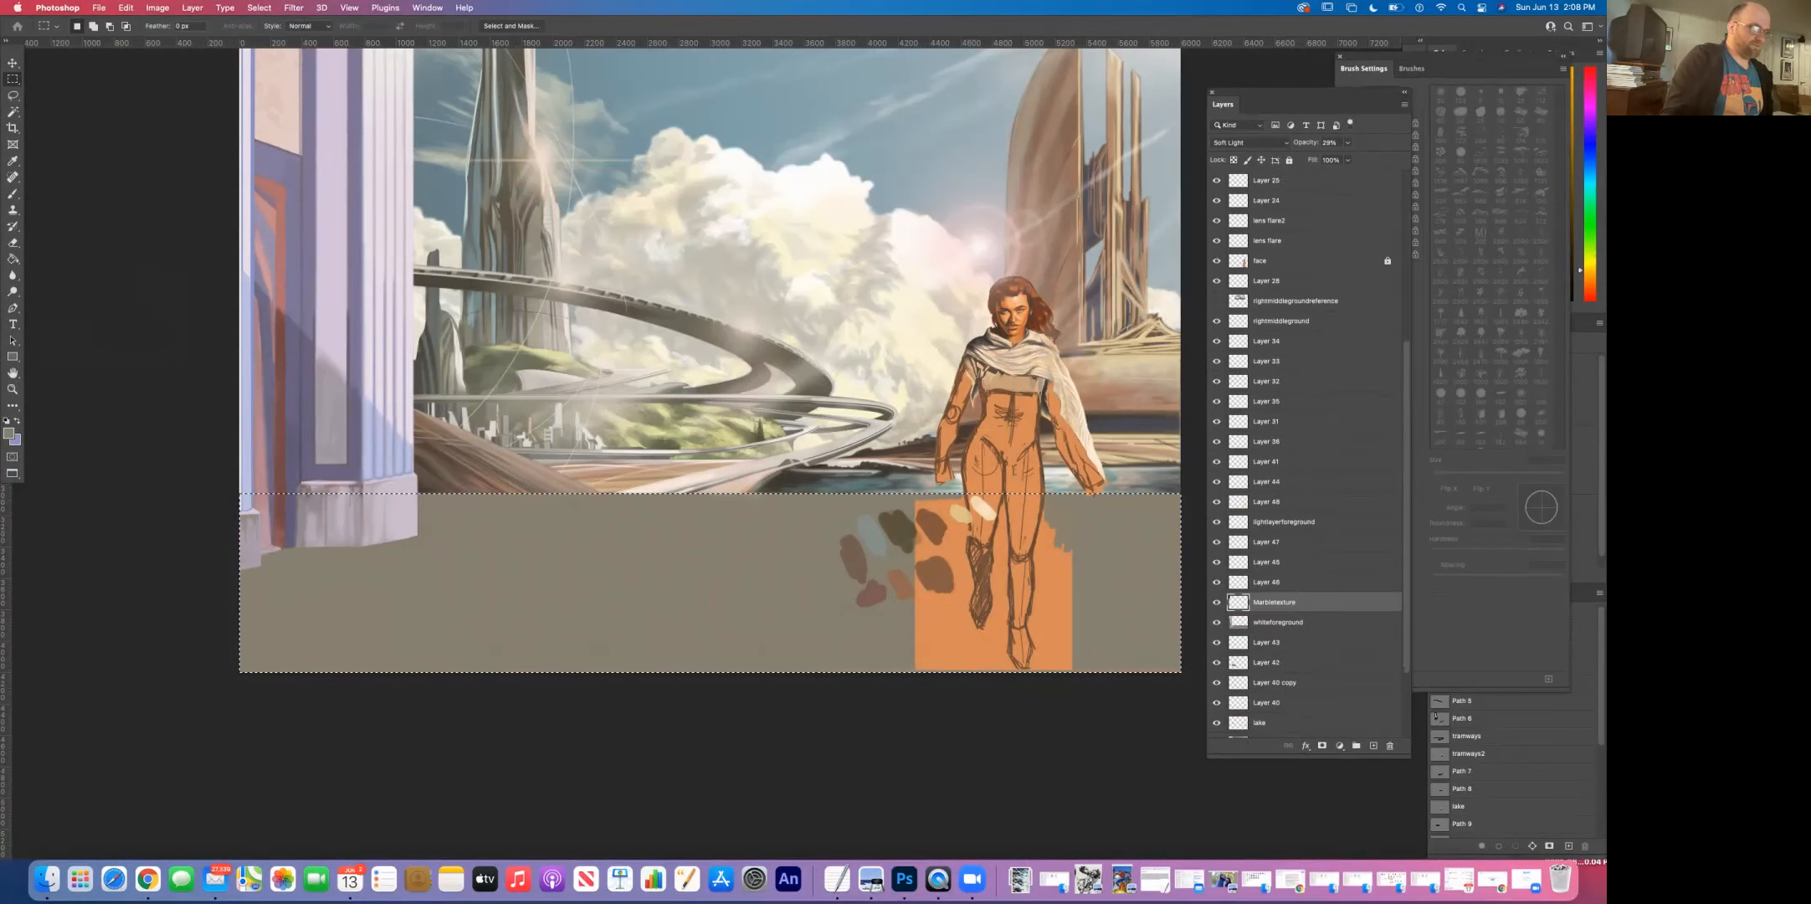
left_click(1216, 562)
left_click(1217, 562)
left_click(1216, 562)
left_click(1216, 562)
left_click(1216, 562)
left_click(1216, 562)
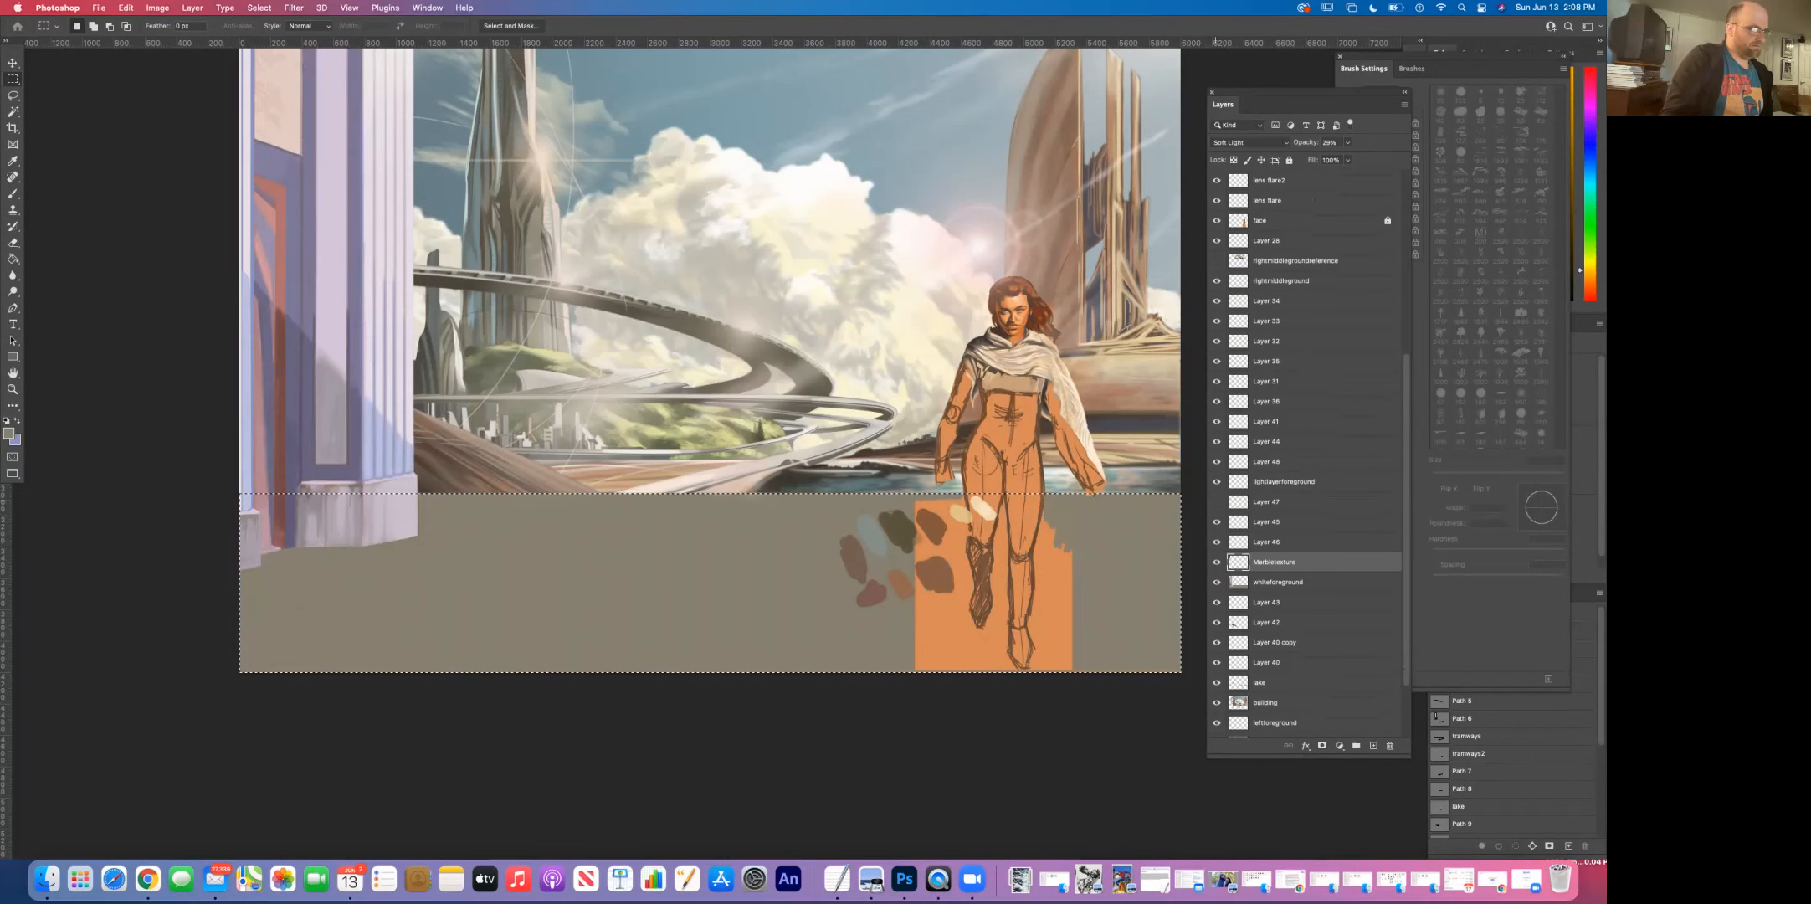
Step: Add a new layer above the foreground light layer and name it foregrounddetail
left_click(1217, 481)
left_click(1295, 482)
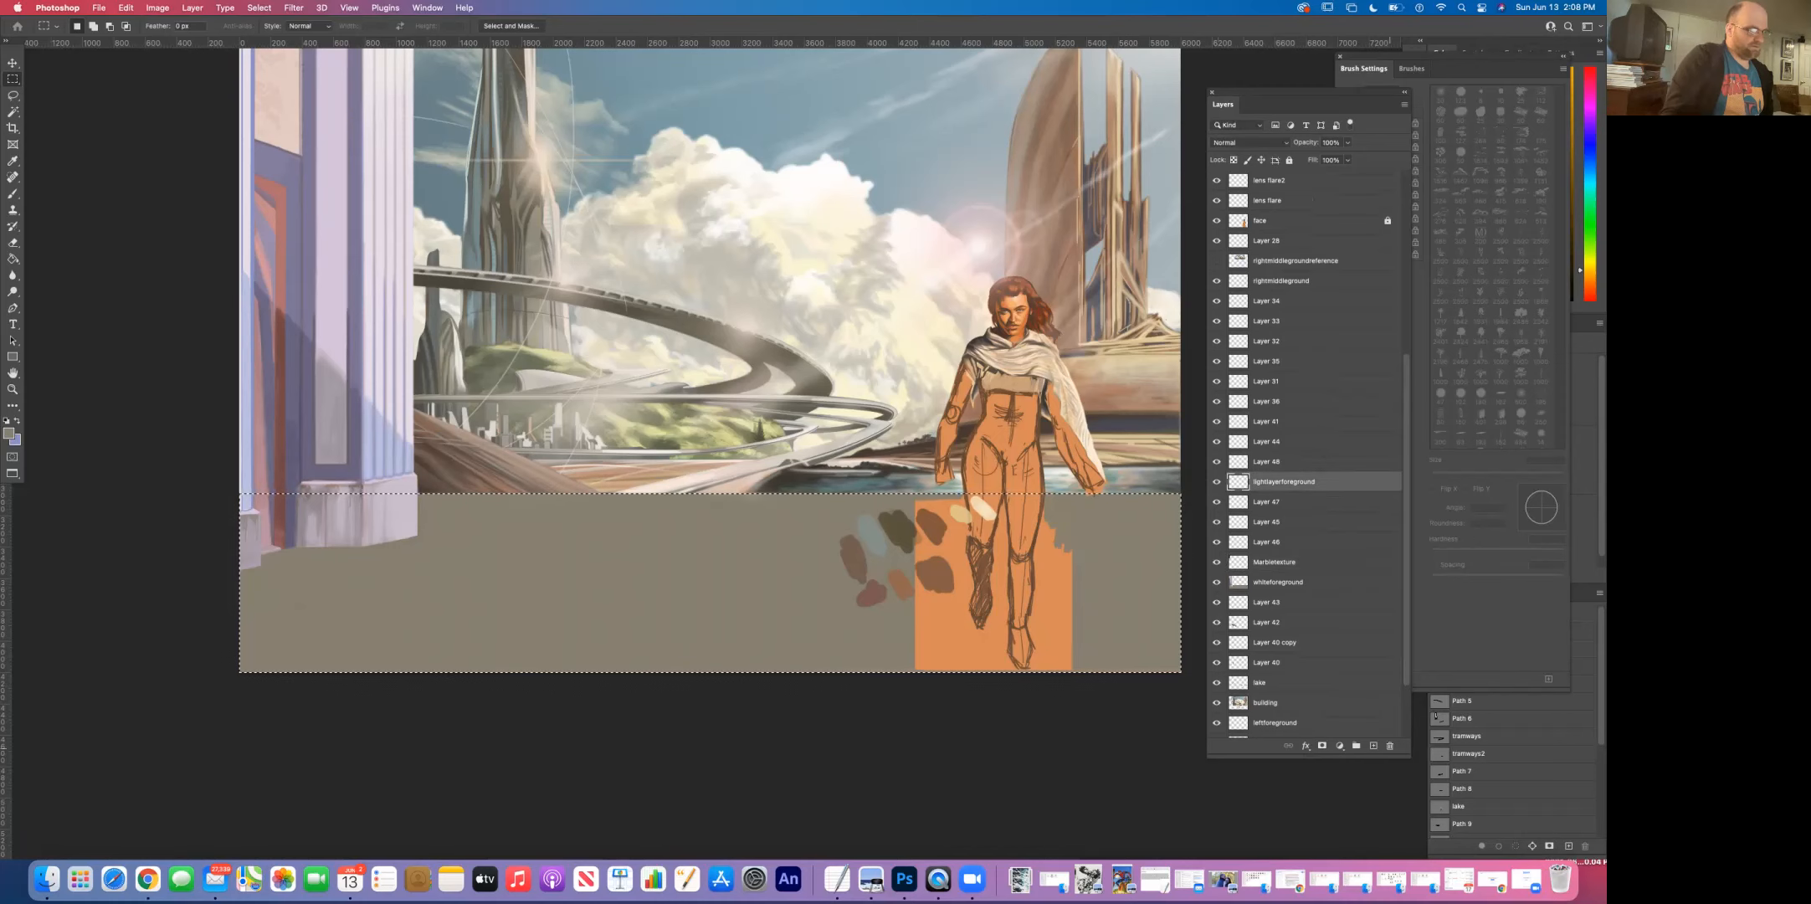
key("alt+shift+super+n")
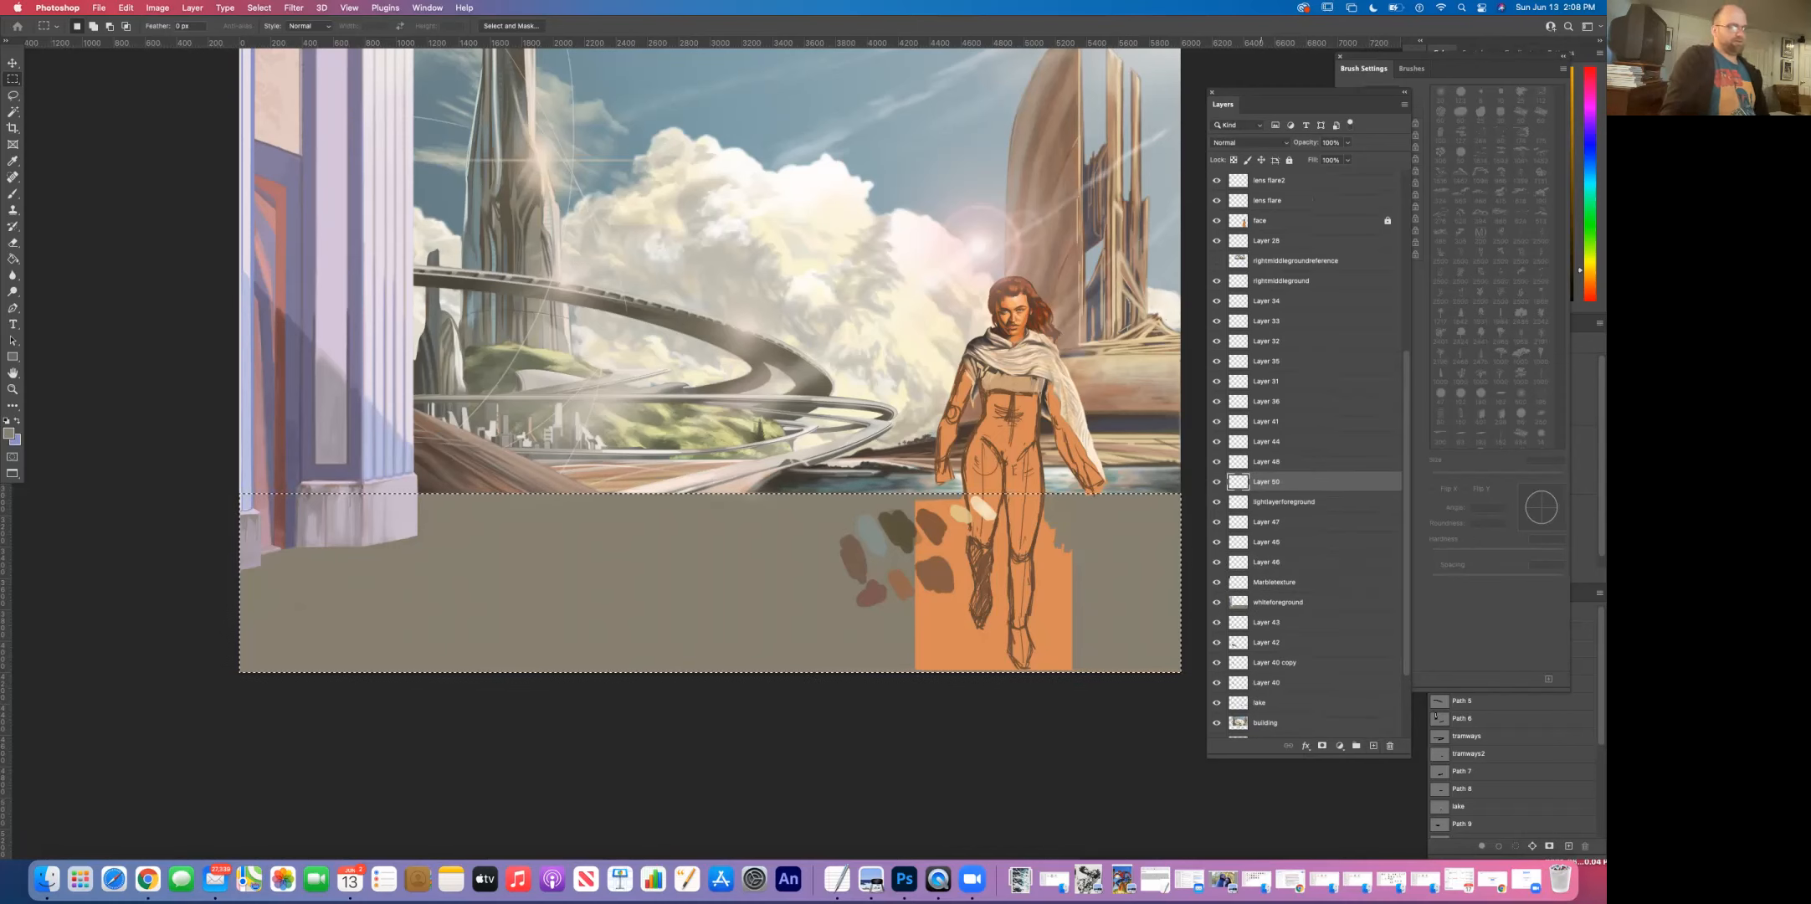
double_click(1266, 481)
type("foregrounddetail")
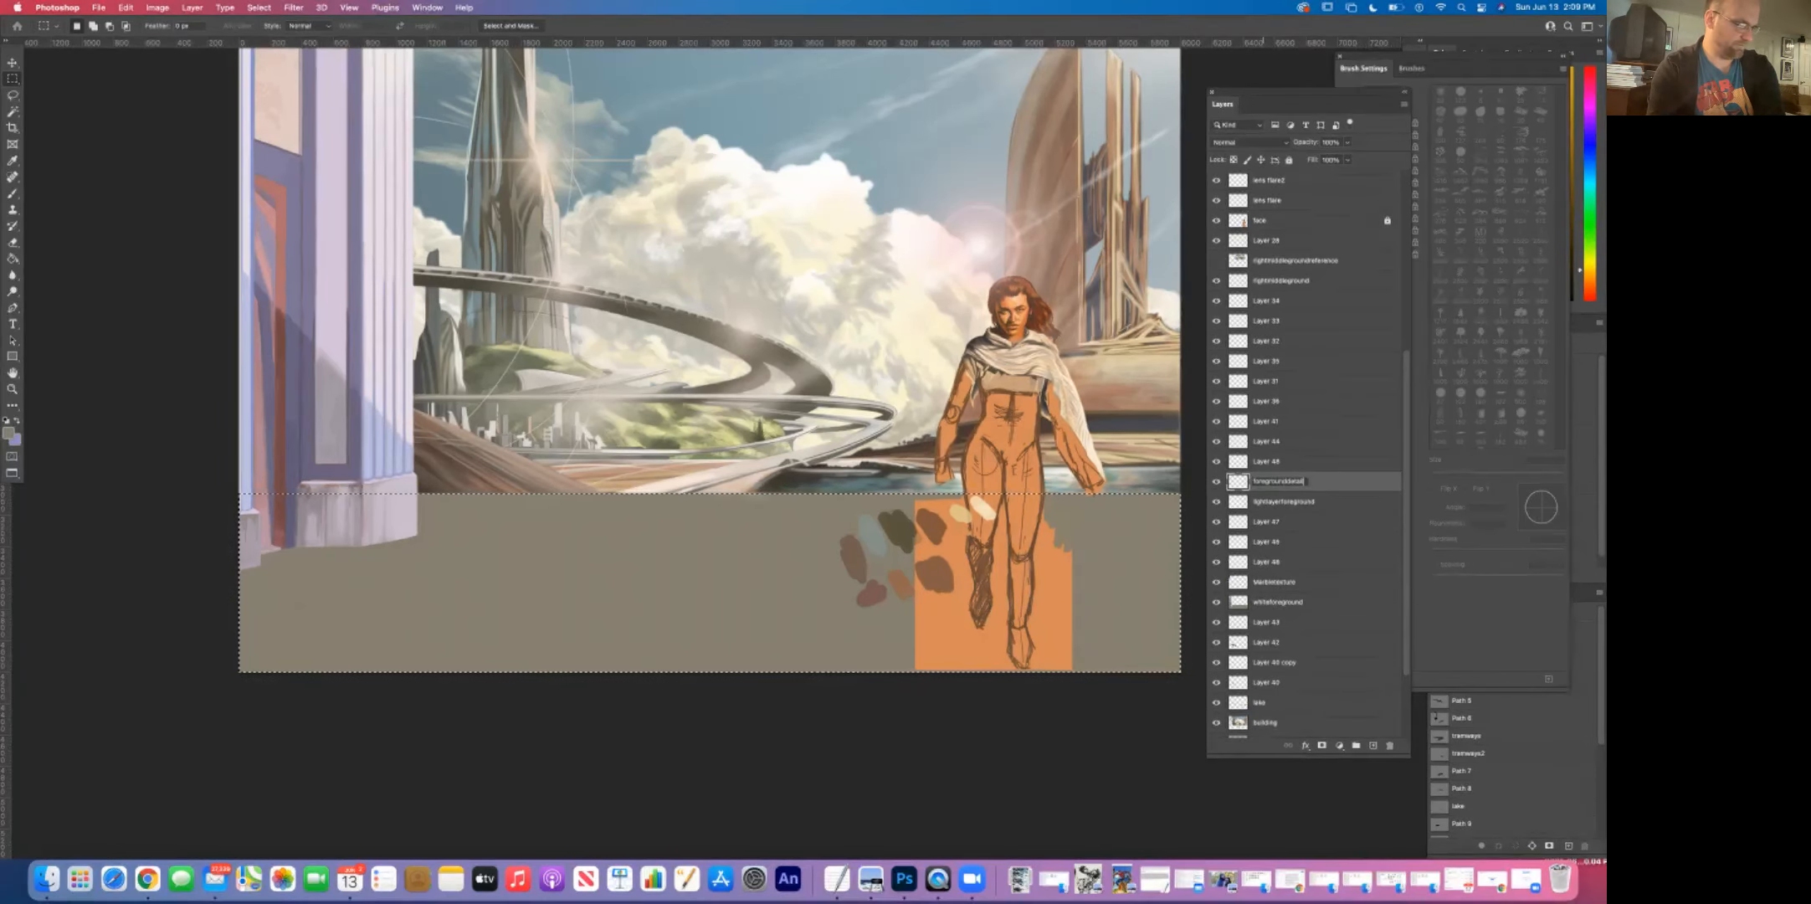
key("Return")
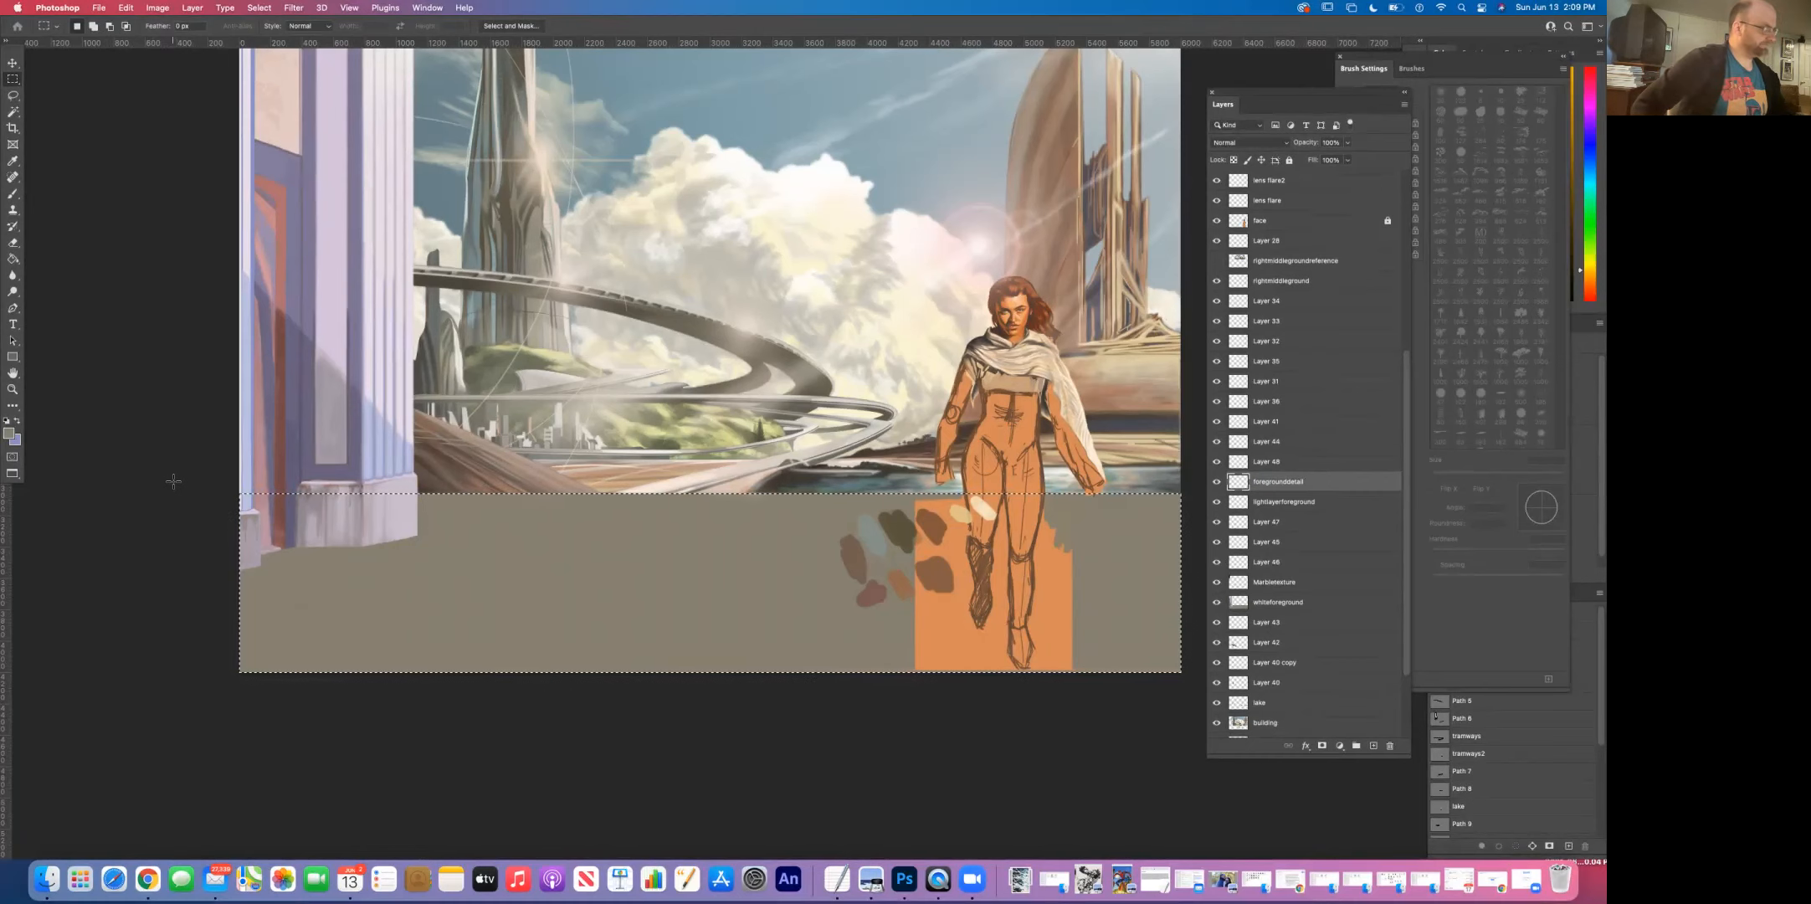
Step: Set the foreground color to light beige-gray #b7b2a0 and activate the Brush tool
left_click(10, 433)
left_click(658, 446)
left_click(653, 435)
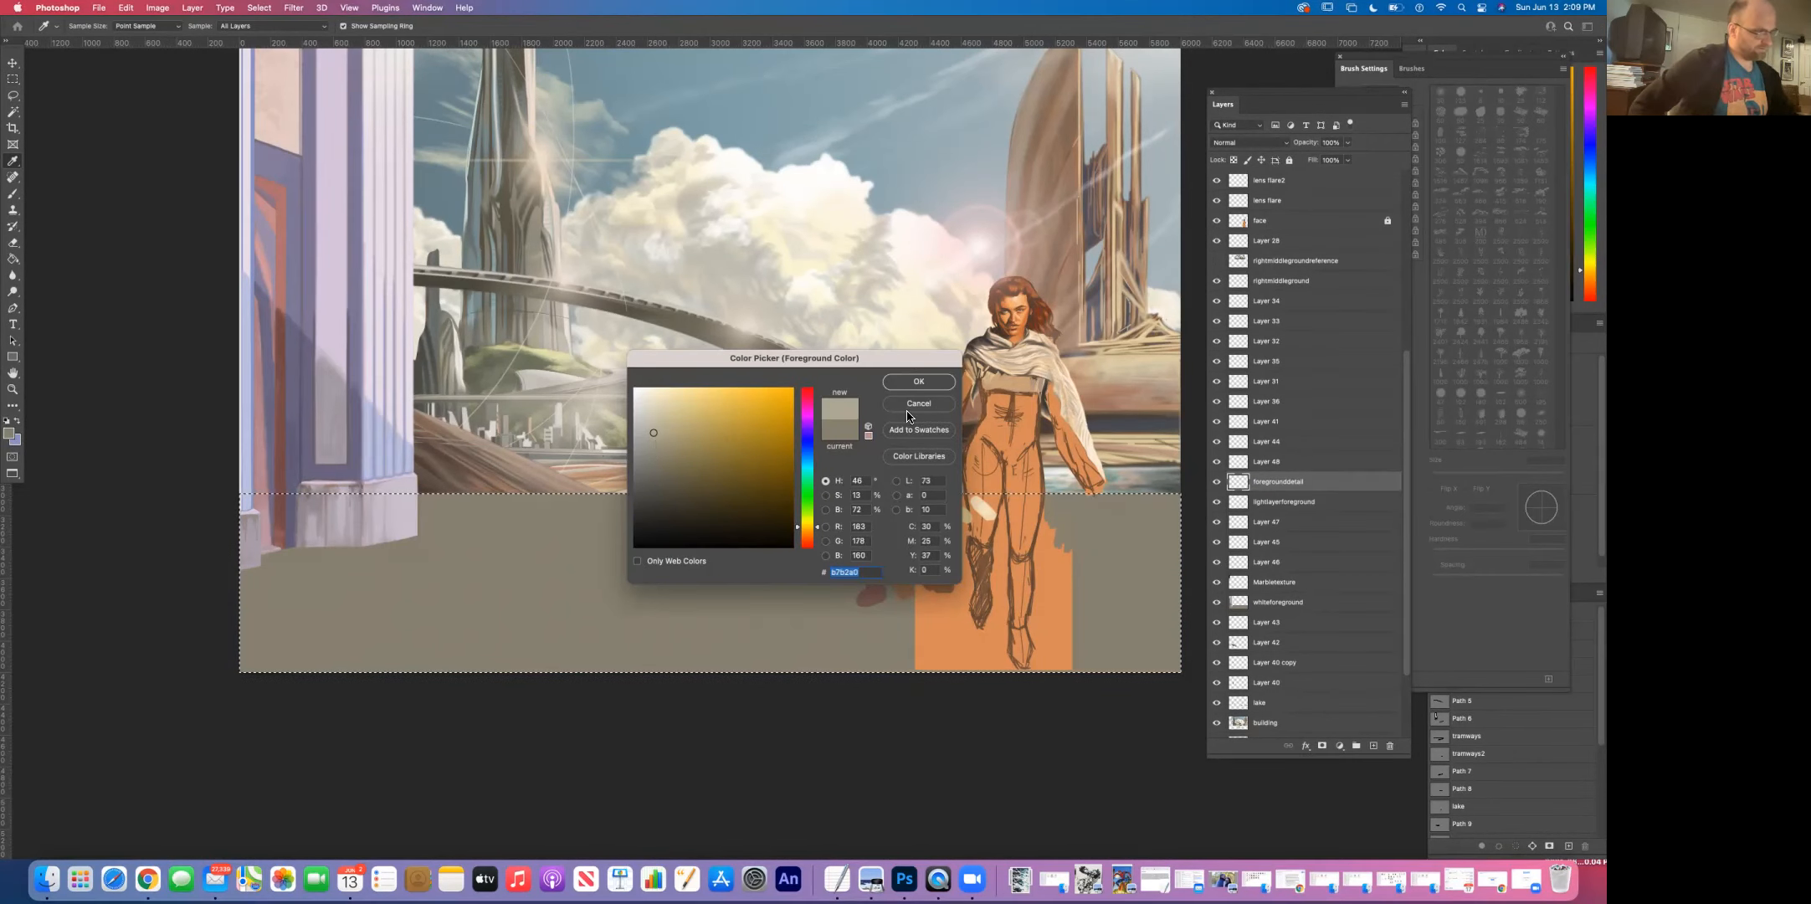
left_click(917, 382)
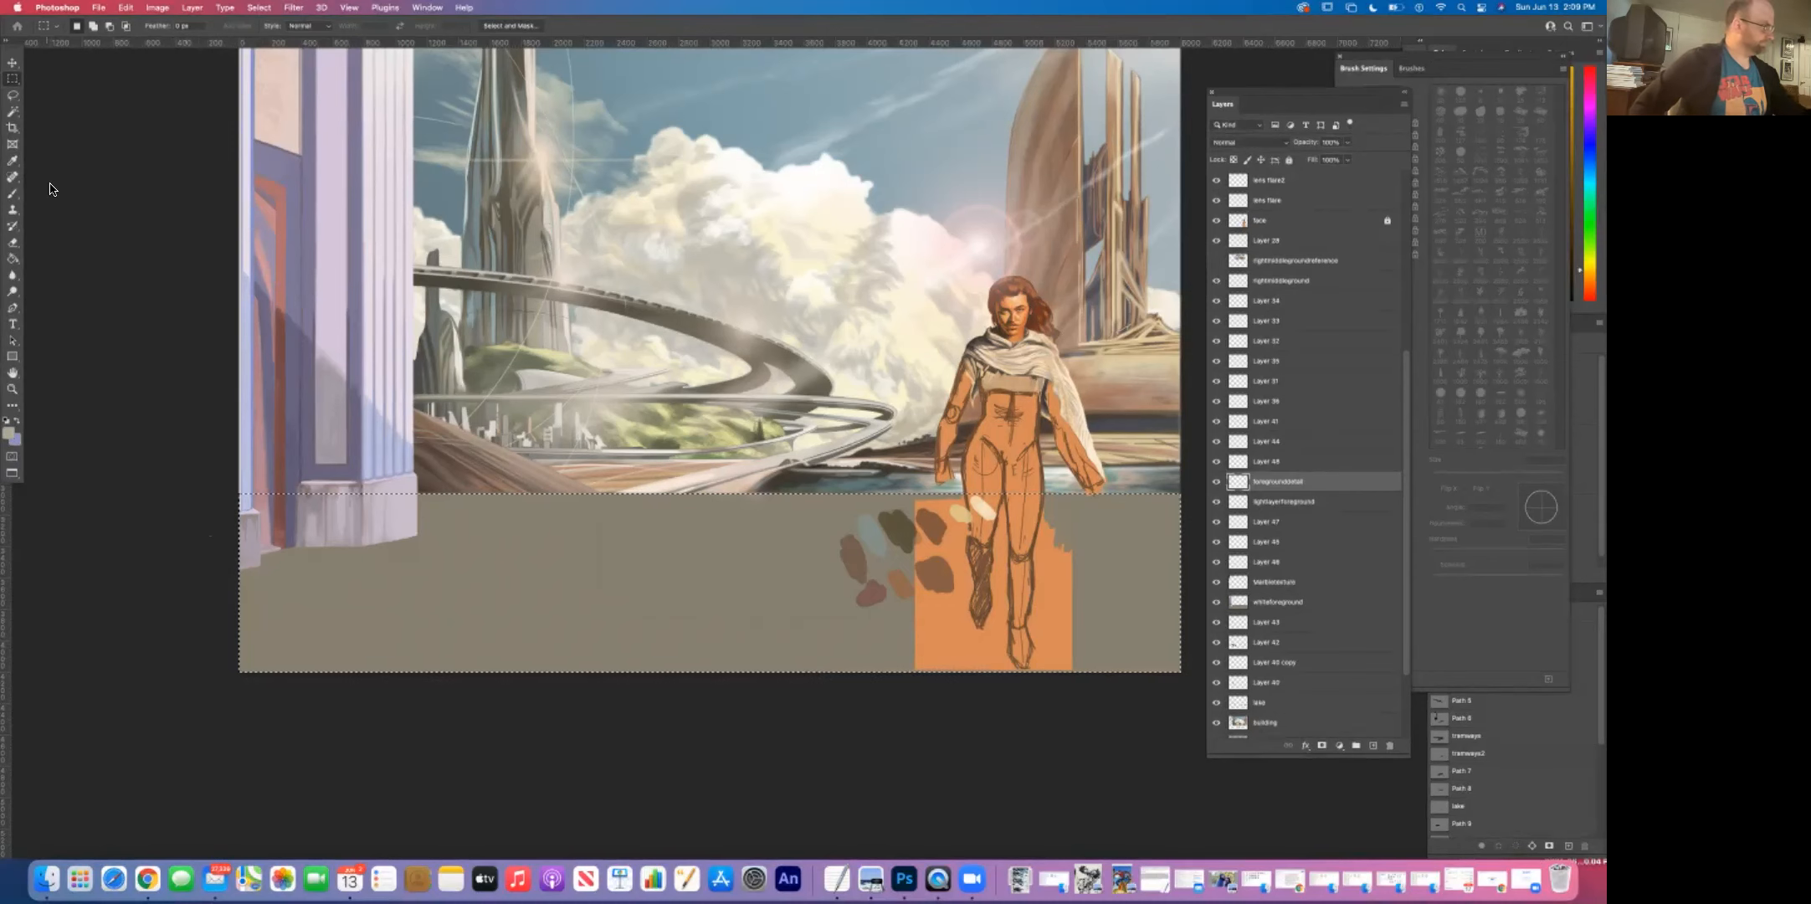
left_click(12, 193)
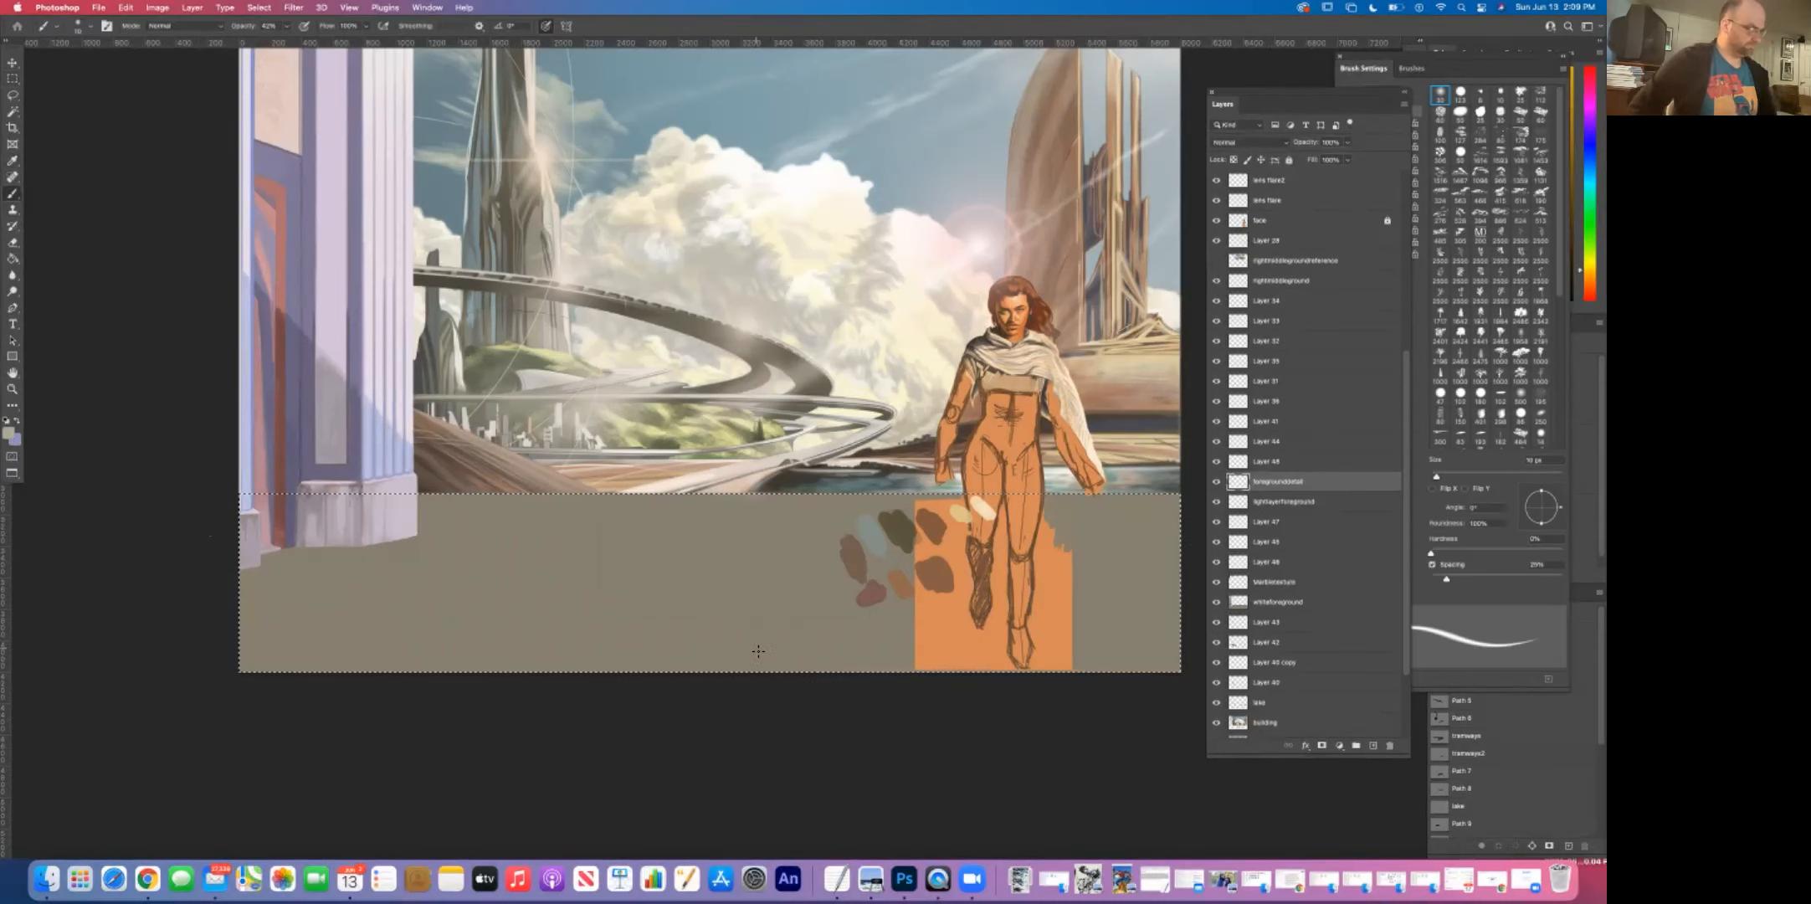
Step: Enlarge the soft round brush to about 200 px
key("bracketright")
key("bracketright")
key("bracketright")
key("bracketright")
key("bracketright")
key("bracketright")
key("bracketright")
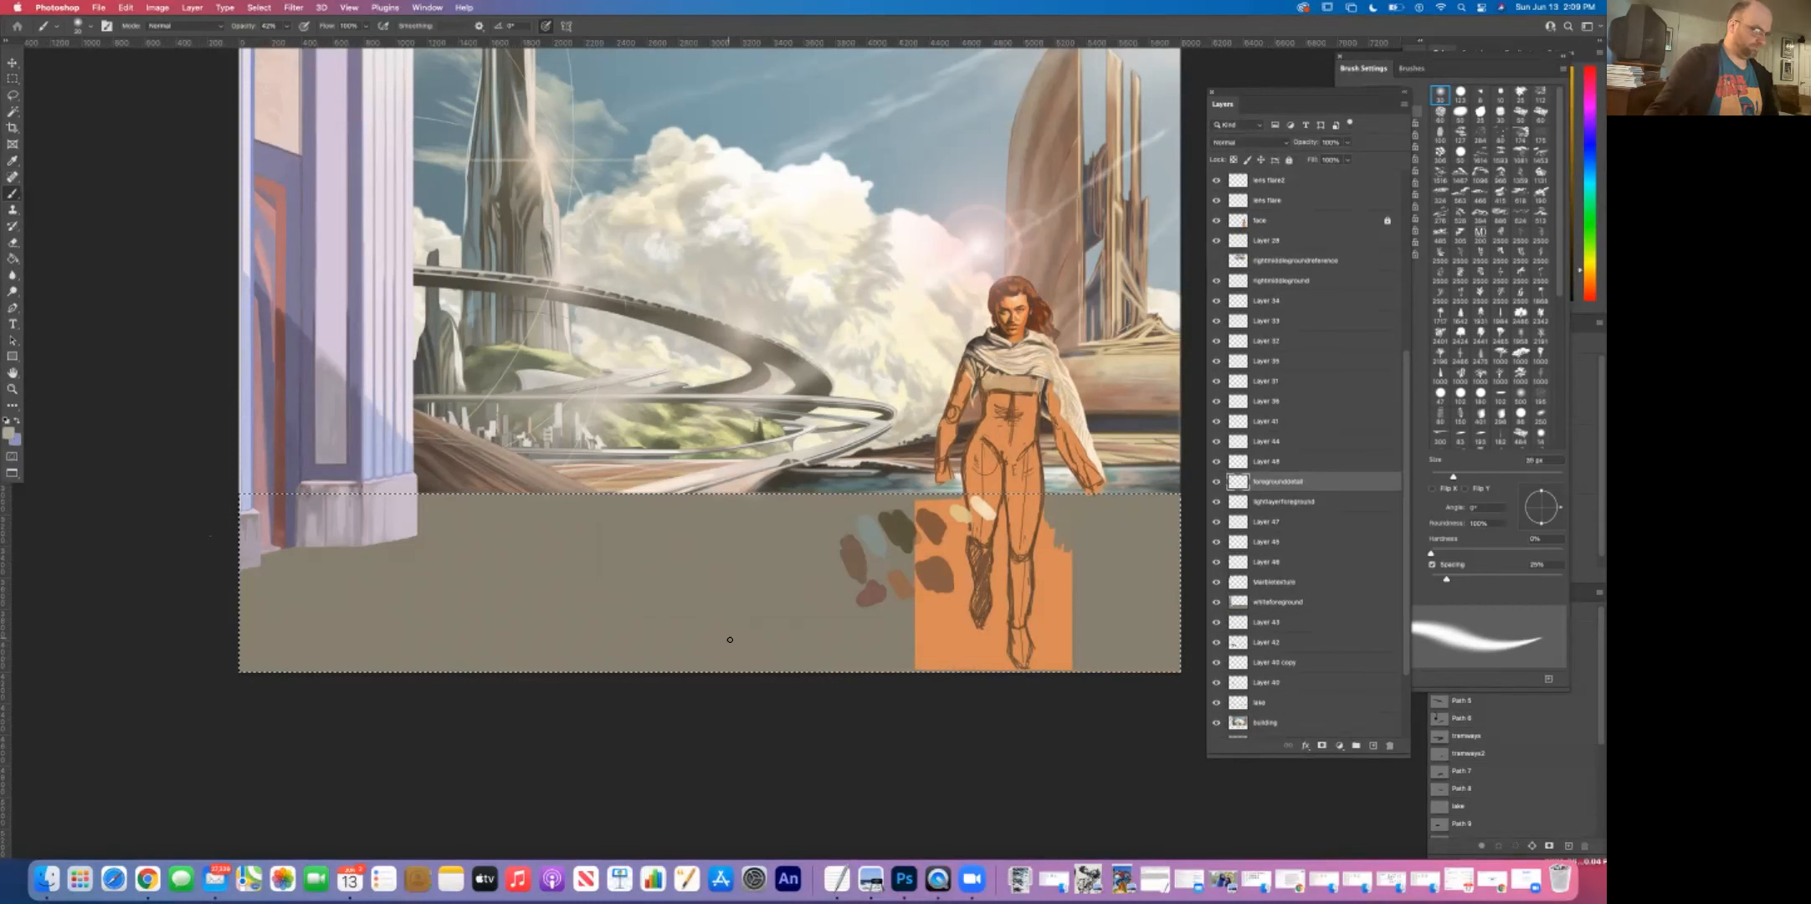
key("bracketright")
key("bracketright")
key("bracketright")
key("bracketright")
key("bracketright")
key("bracketright")
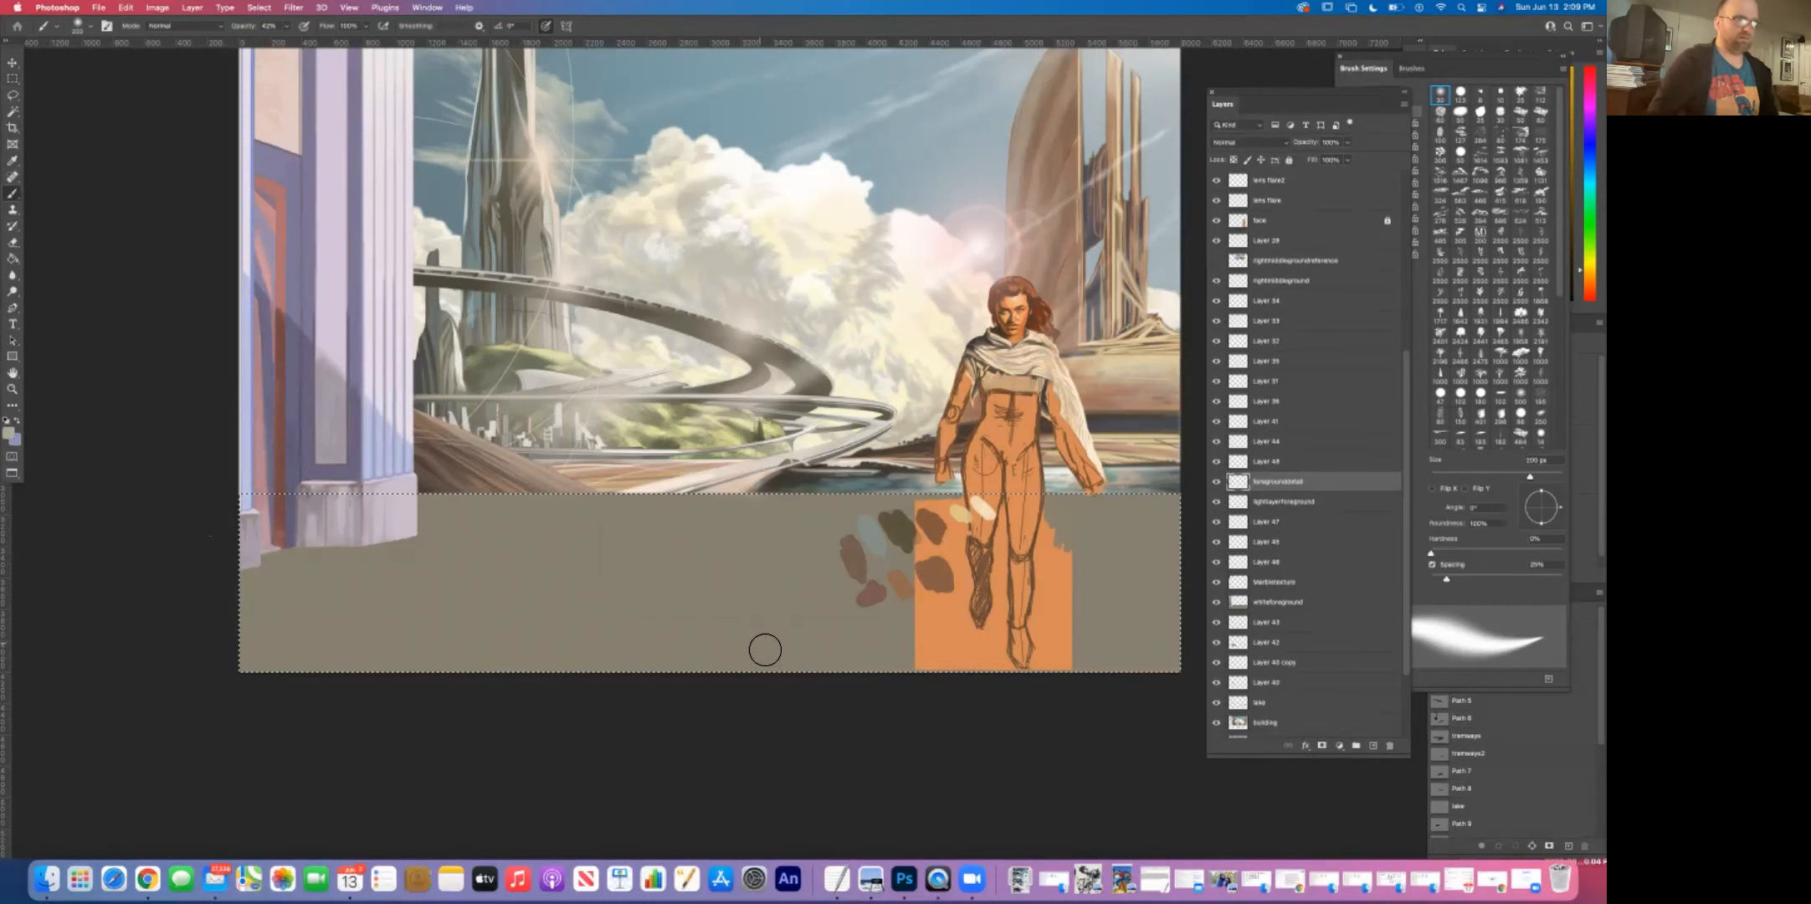
Step: Switch to the ragged, angled brush tip with shape dynamics and enlarge it to 800 px
left_click(1521, 115)
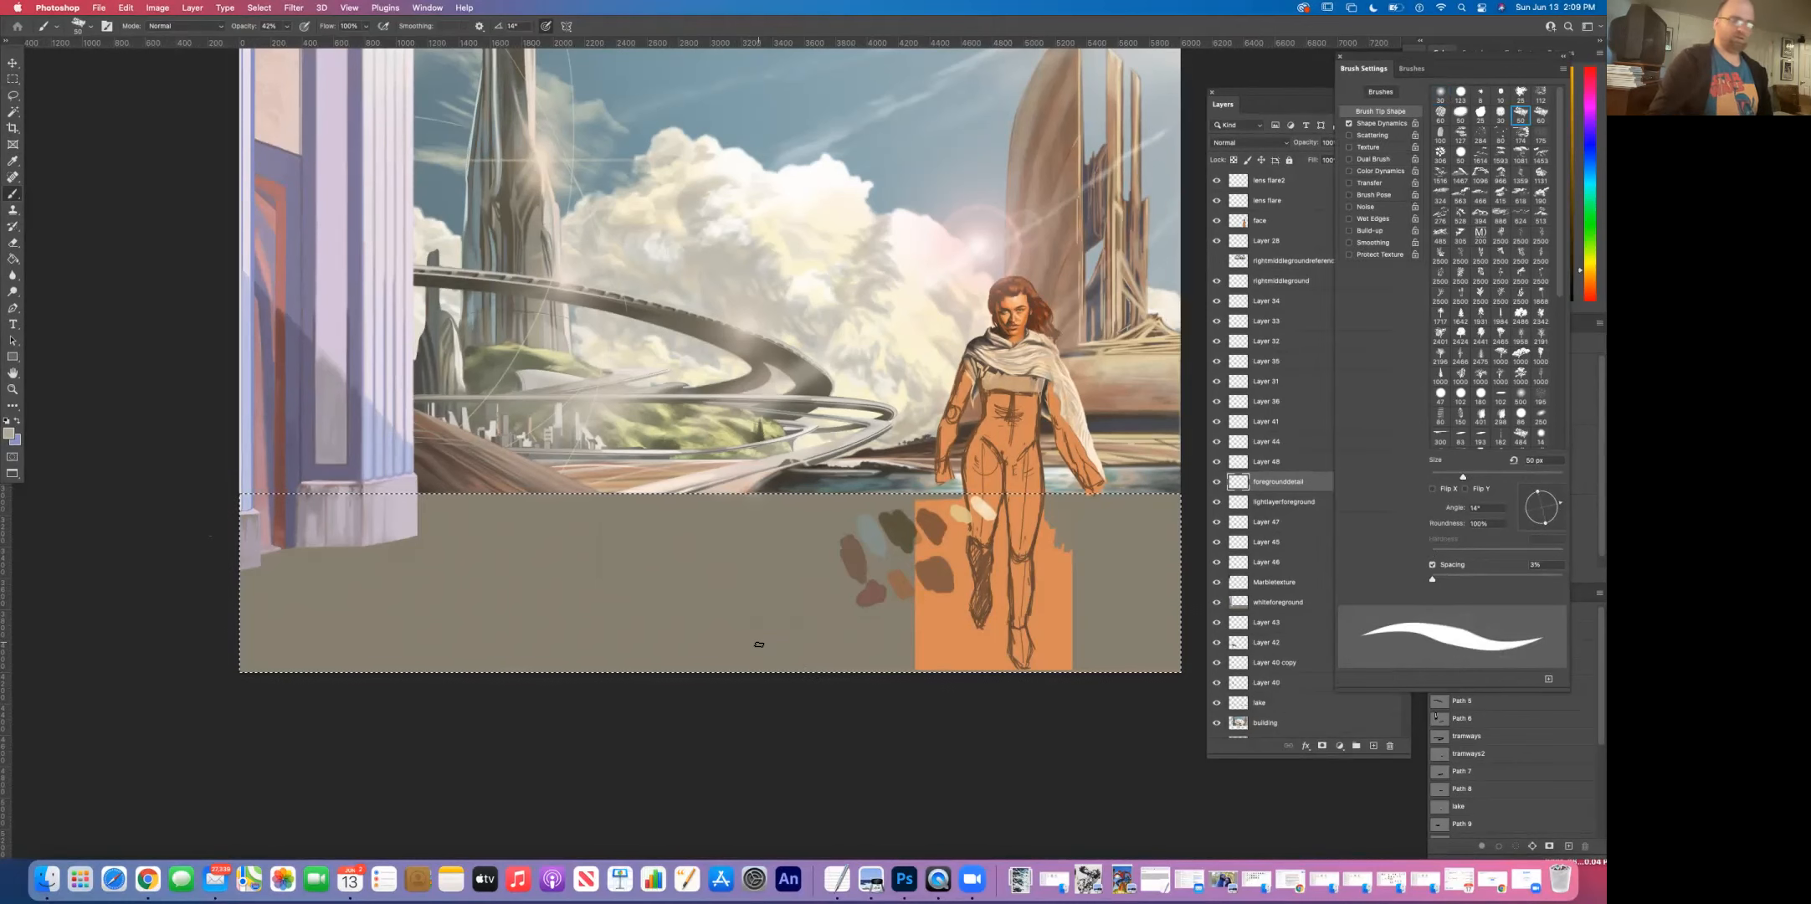
key("bracketright")
key("bracketright")
key("bracketright")
key("bracketright")
key("bracketright")
key("bracketright")
key("bracketright")
key("bracketright")
key("bracketright")
key("bracketright")
key("bracketright")
key("bracketright")
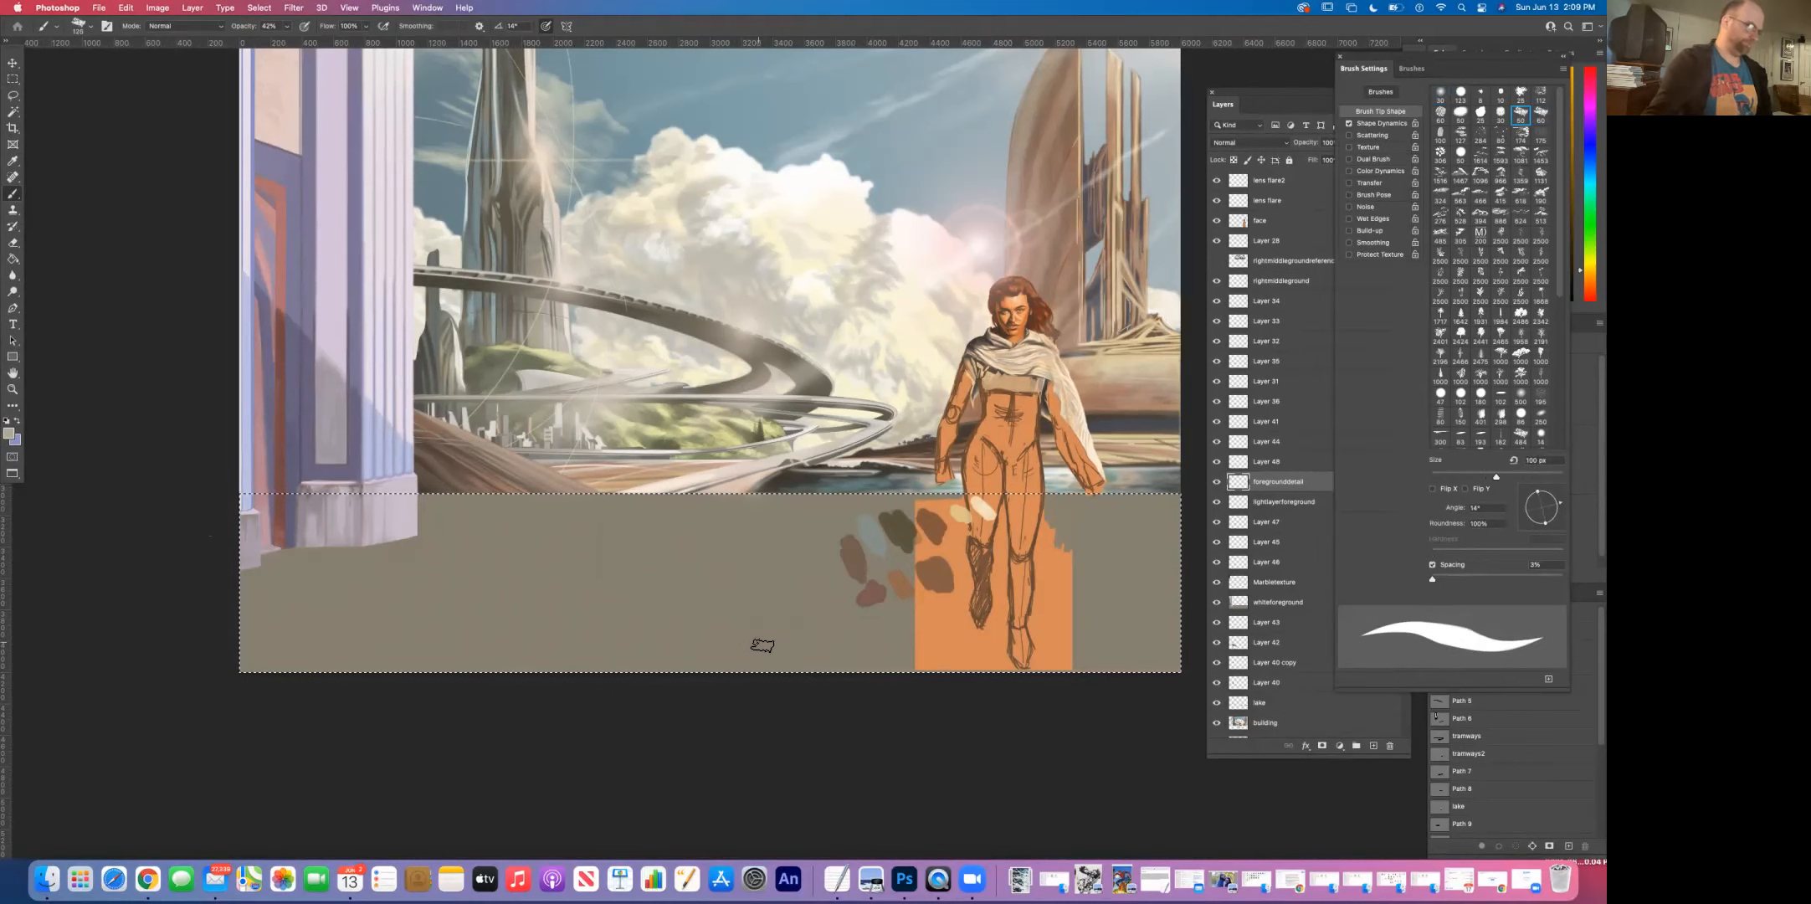
key("bracketright")
key("bracketright")
key("bracketright")
key("bracketright")
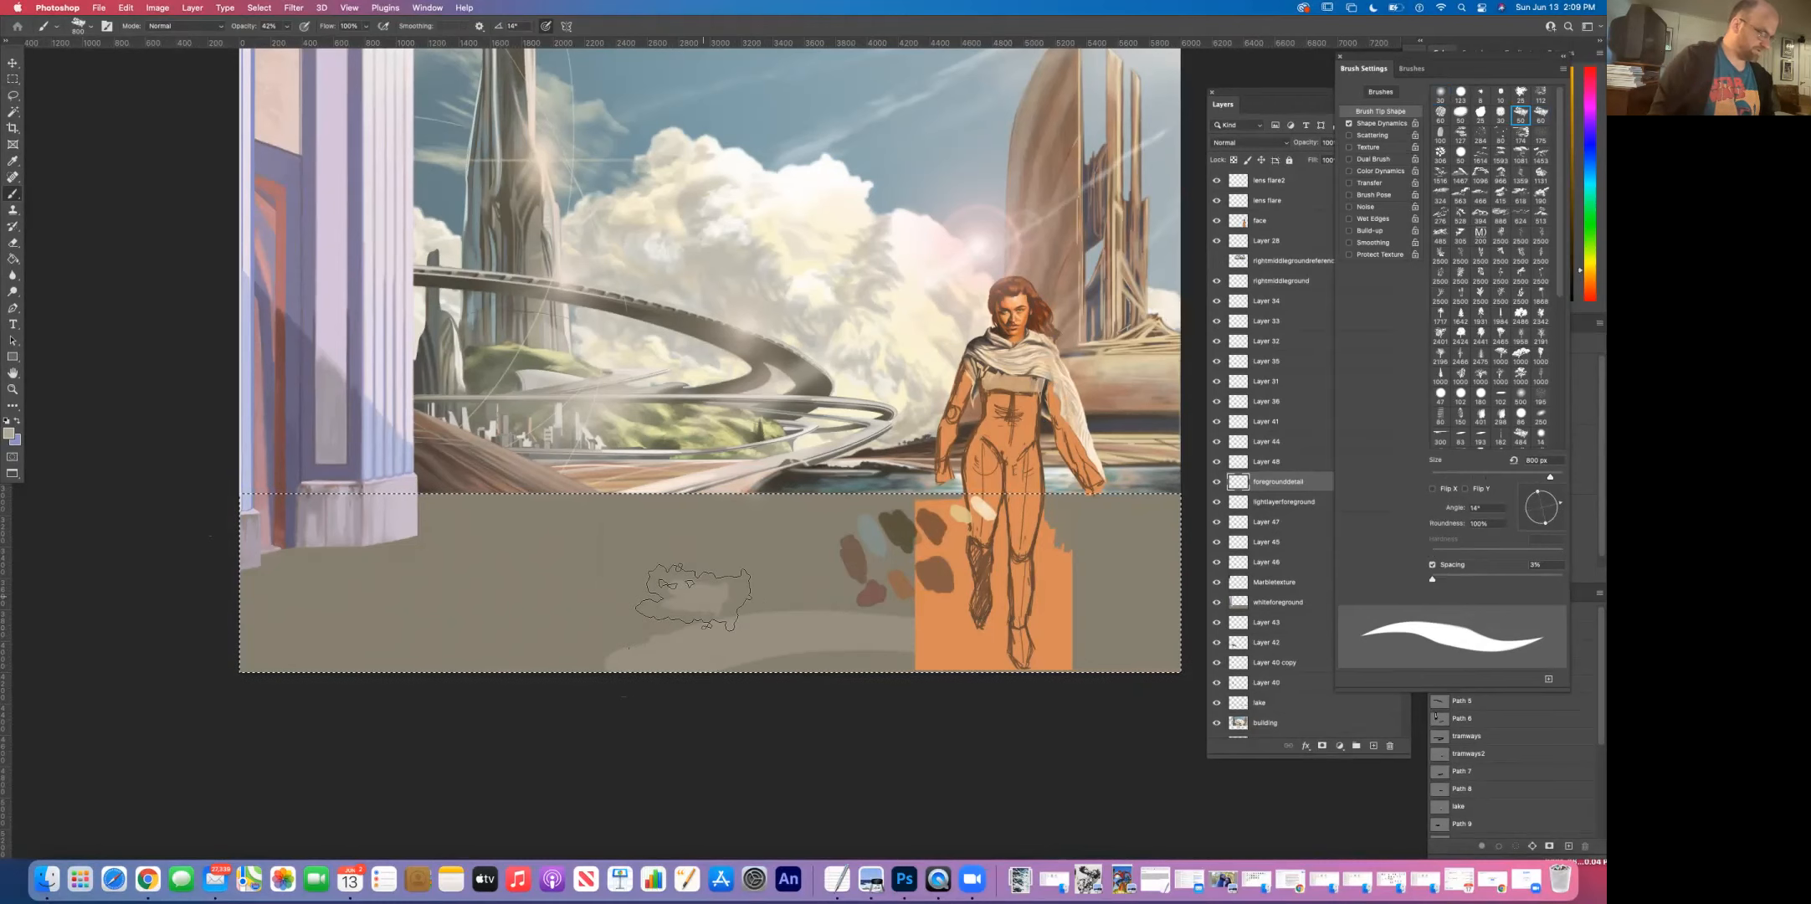
Step: Try broad light beige strokes across the lower part of the ground and undo them
mouse_move(982, 639)
left_mouse_down()
mouse_move(833, 655)
mouse_move(1149, 626)
left_mouse_up()
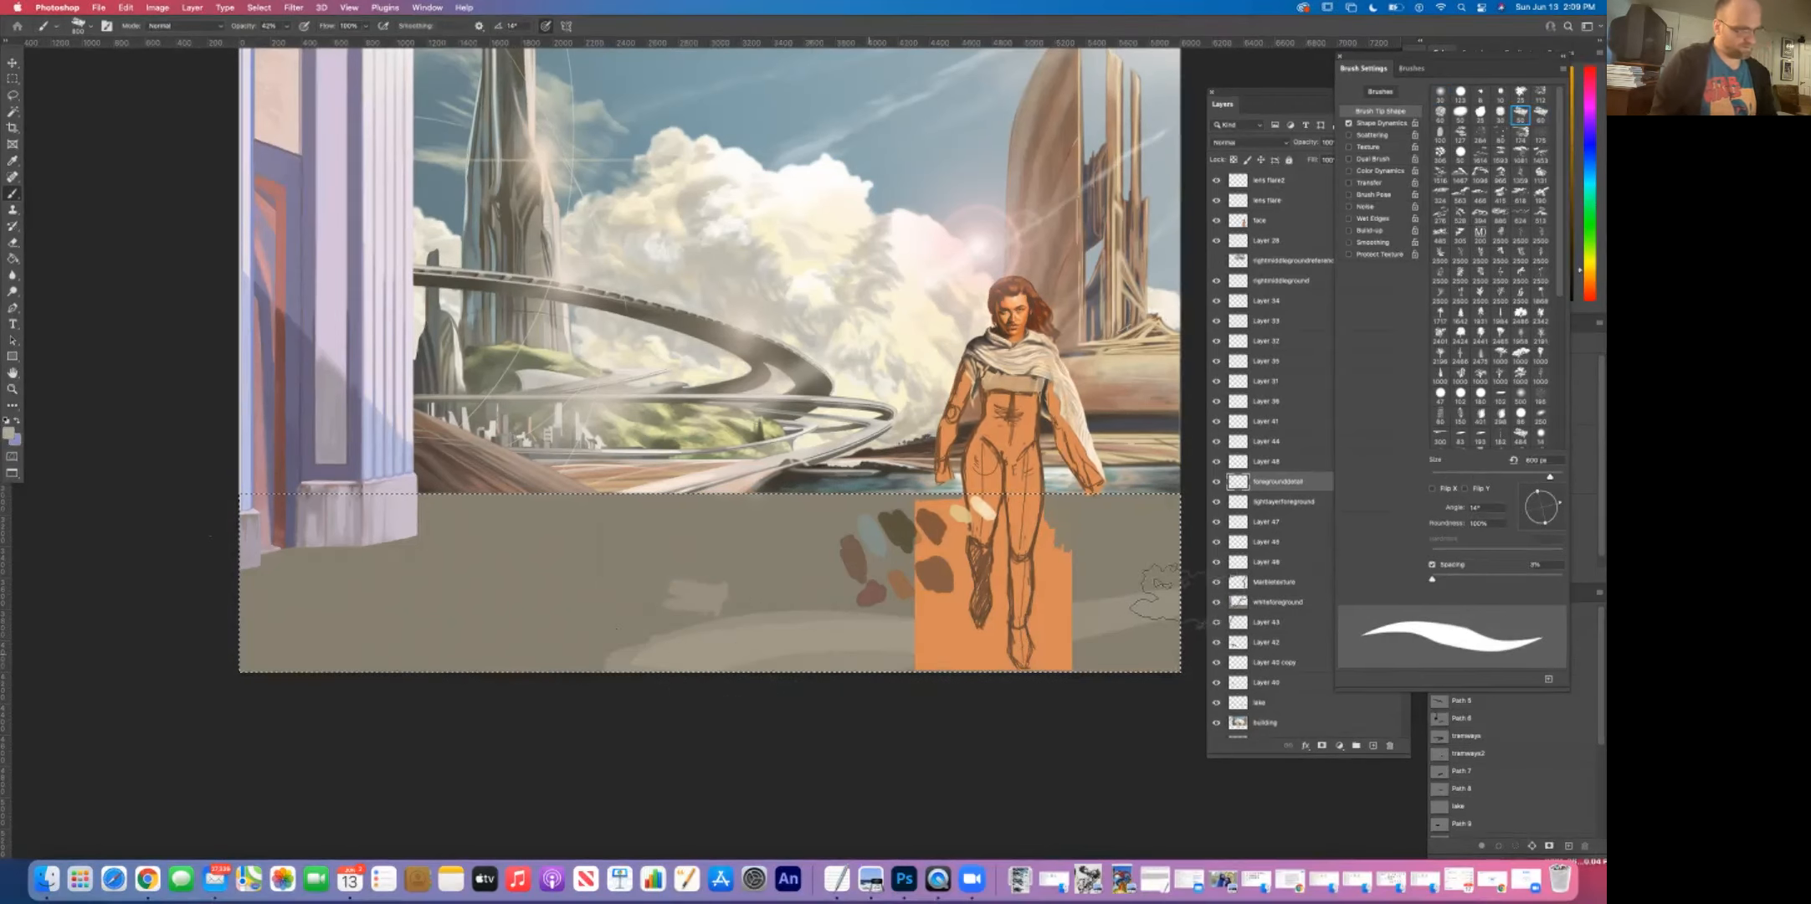
left_click_drag(1000, 645, 779, 688)
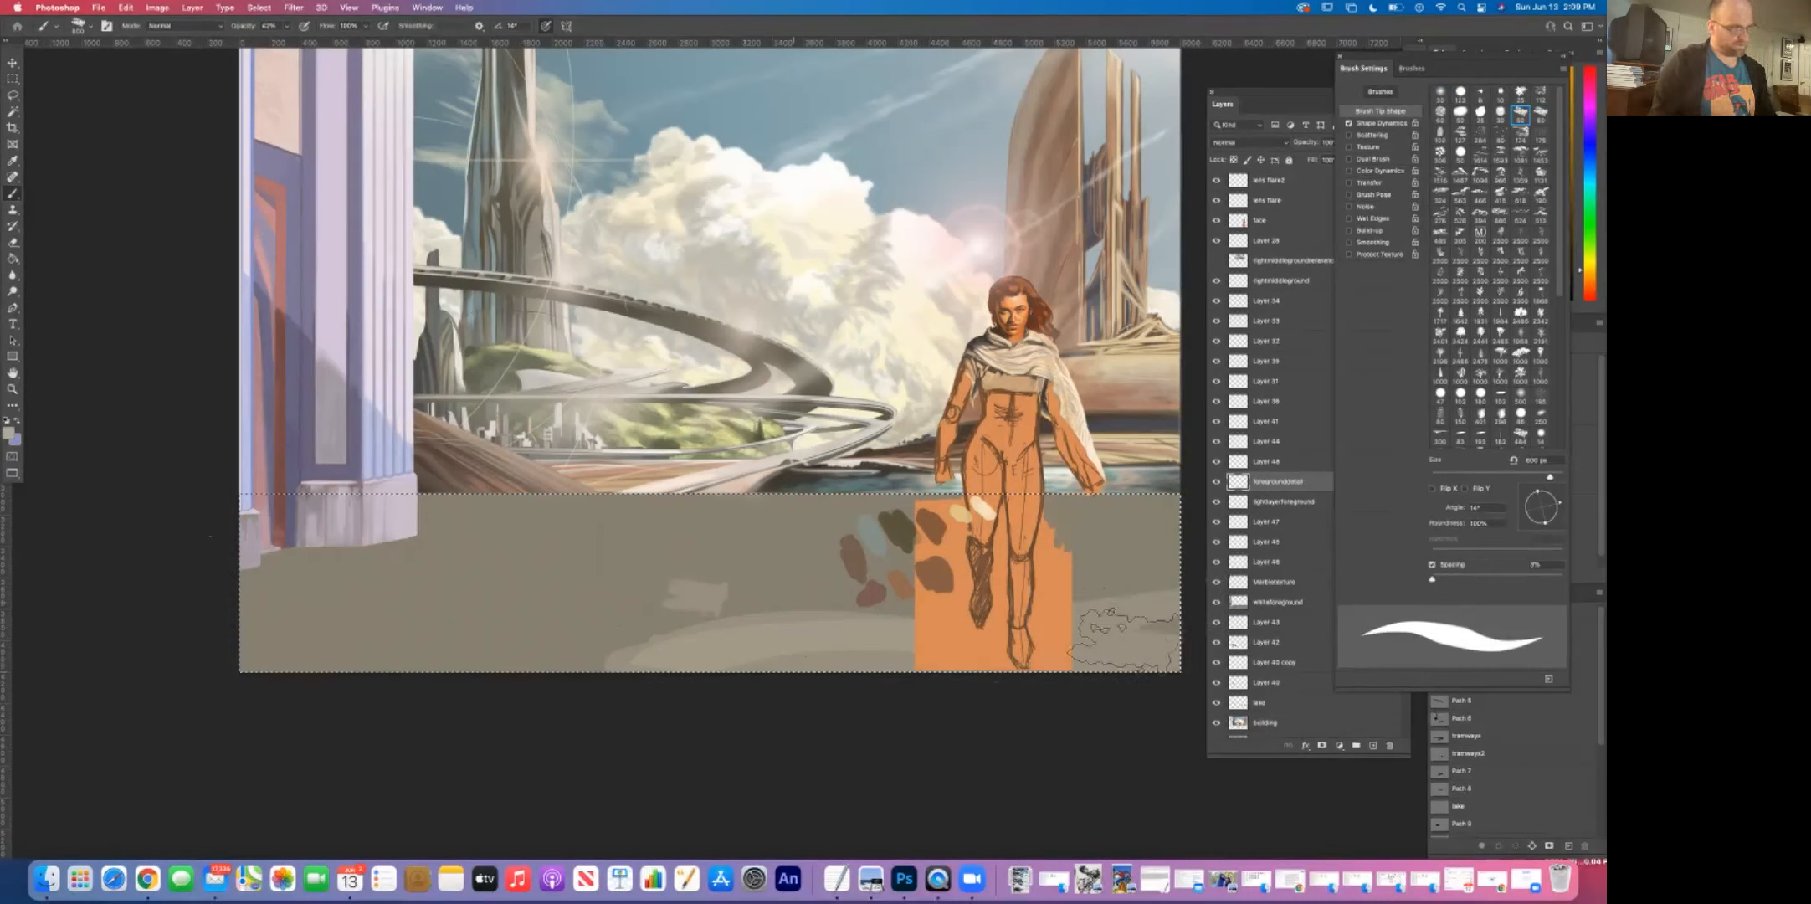
mouse_move(678, 649)
left_mouse_down()
mouse_move(781, 595)
mouse_move(460, 682)
left_mouse_up()
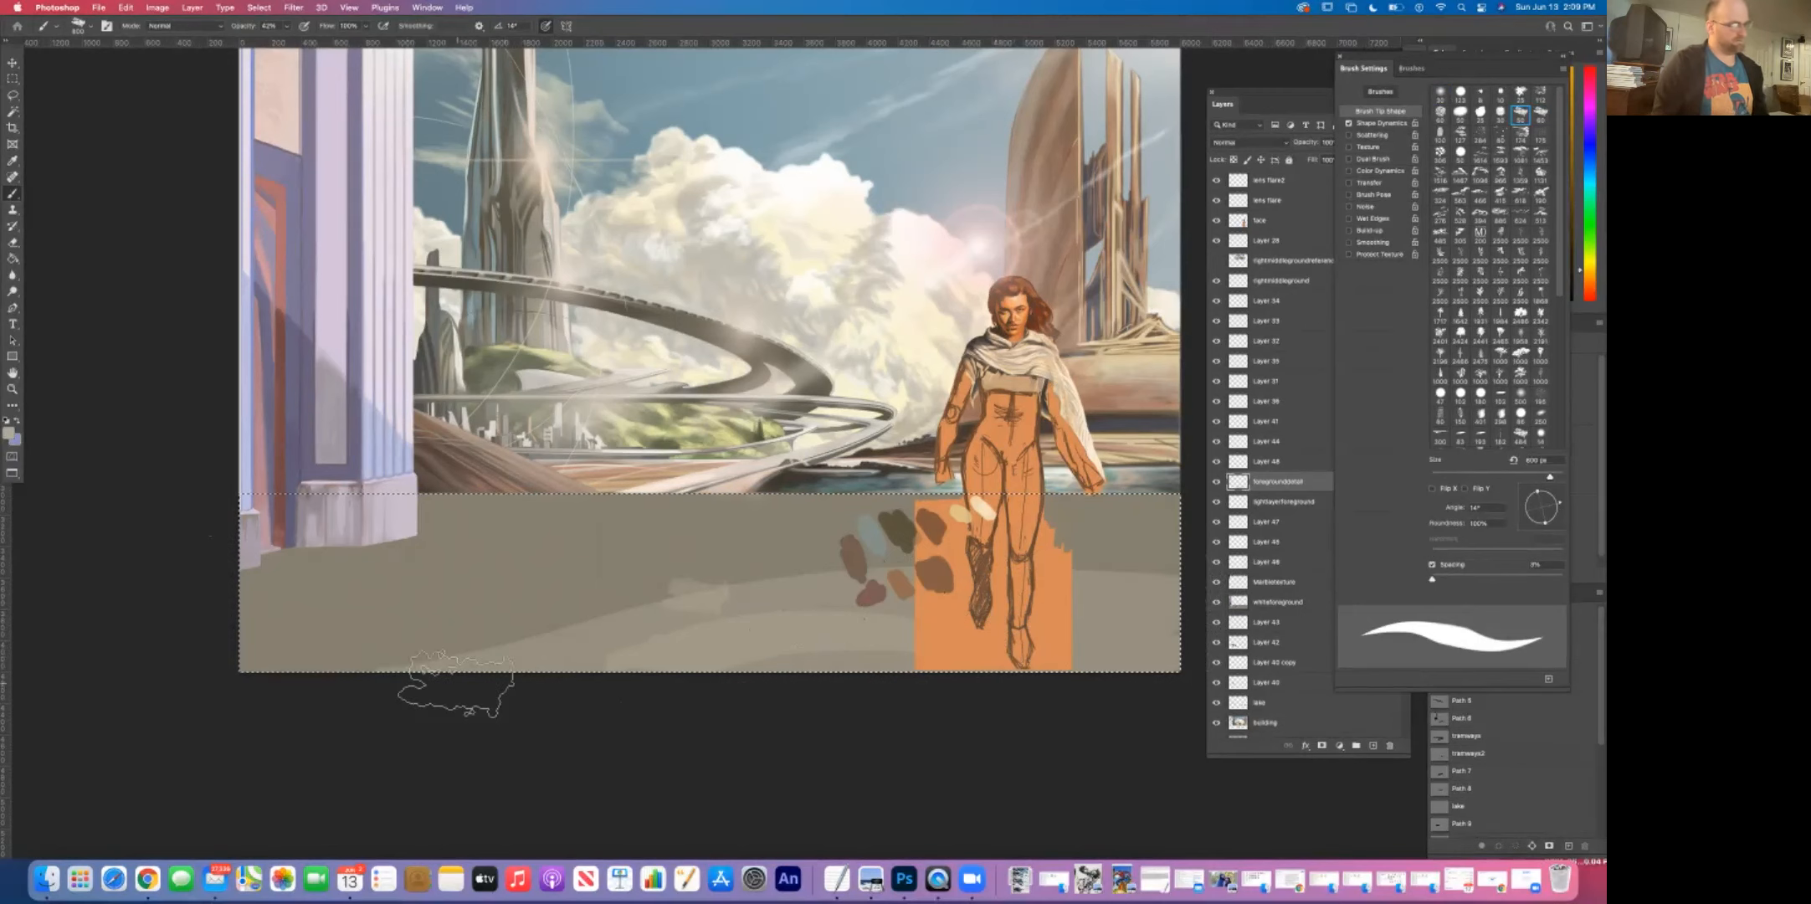
key("super+z")
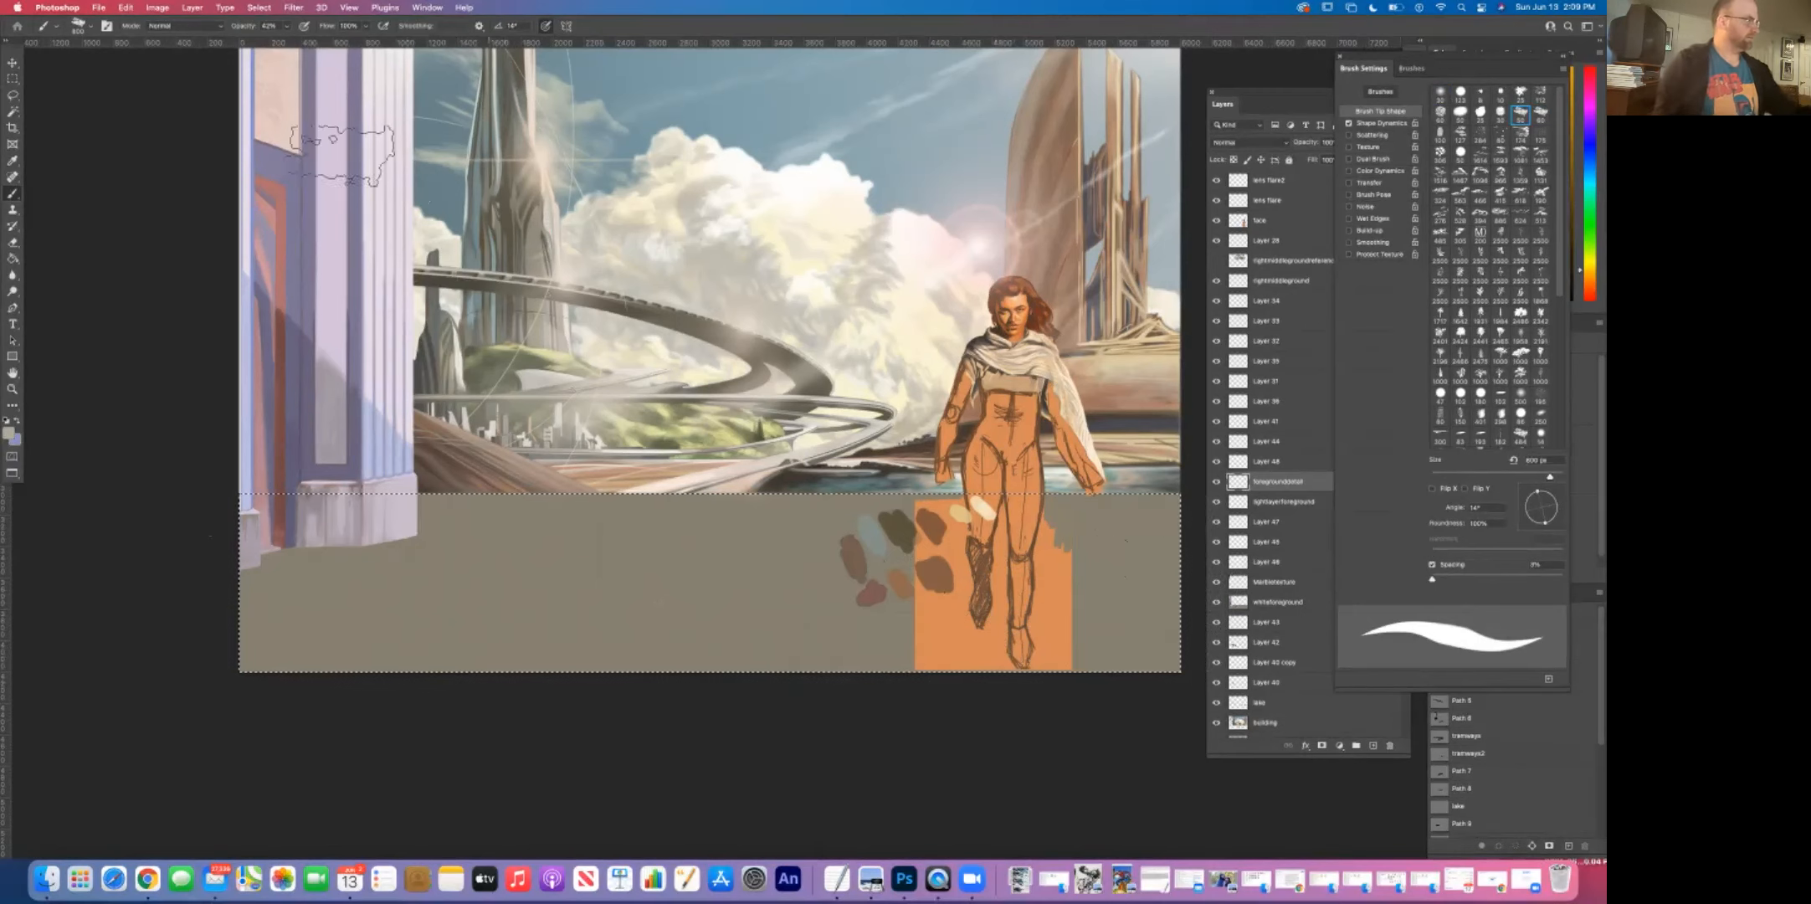
Step: Feather the rectangular selection around the ground area, keeping the preset radius
left_click(266, 10)
mouse_move(261, 192)
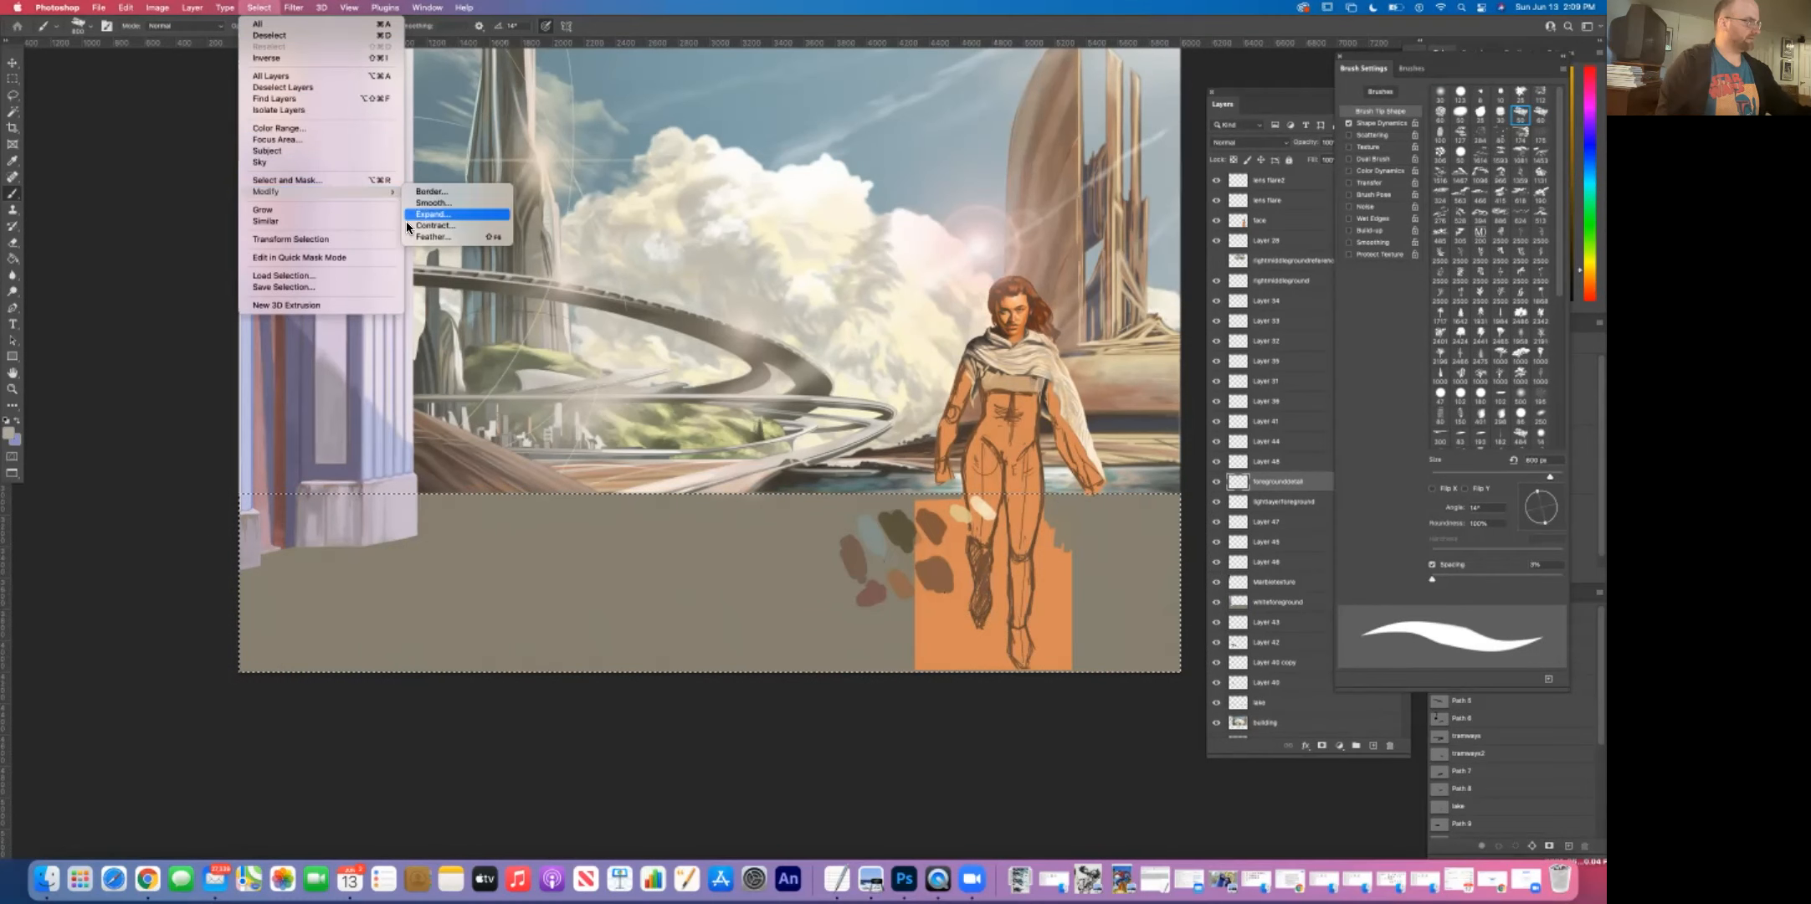
left_click(431, 237)
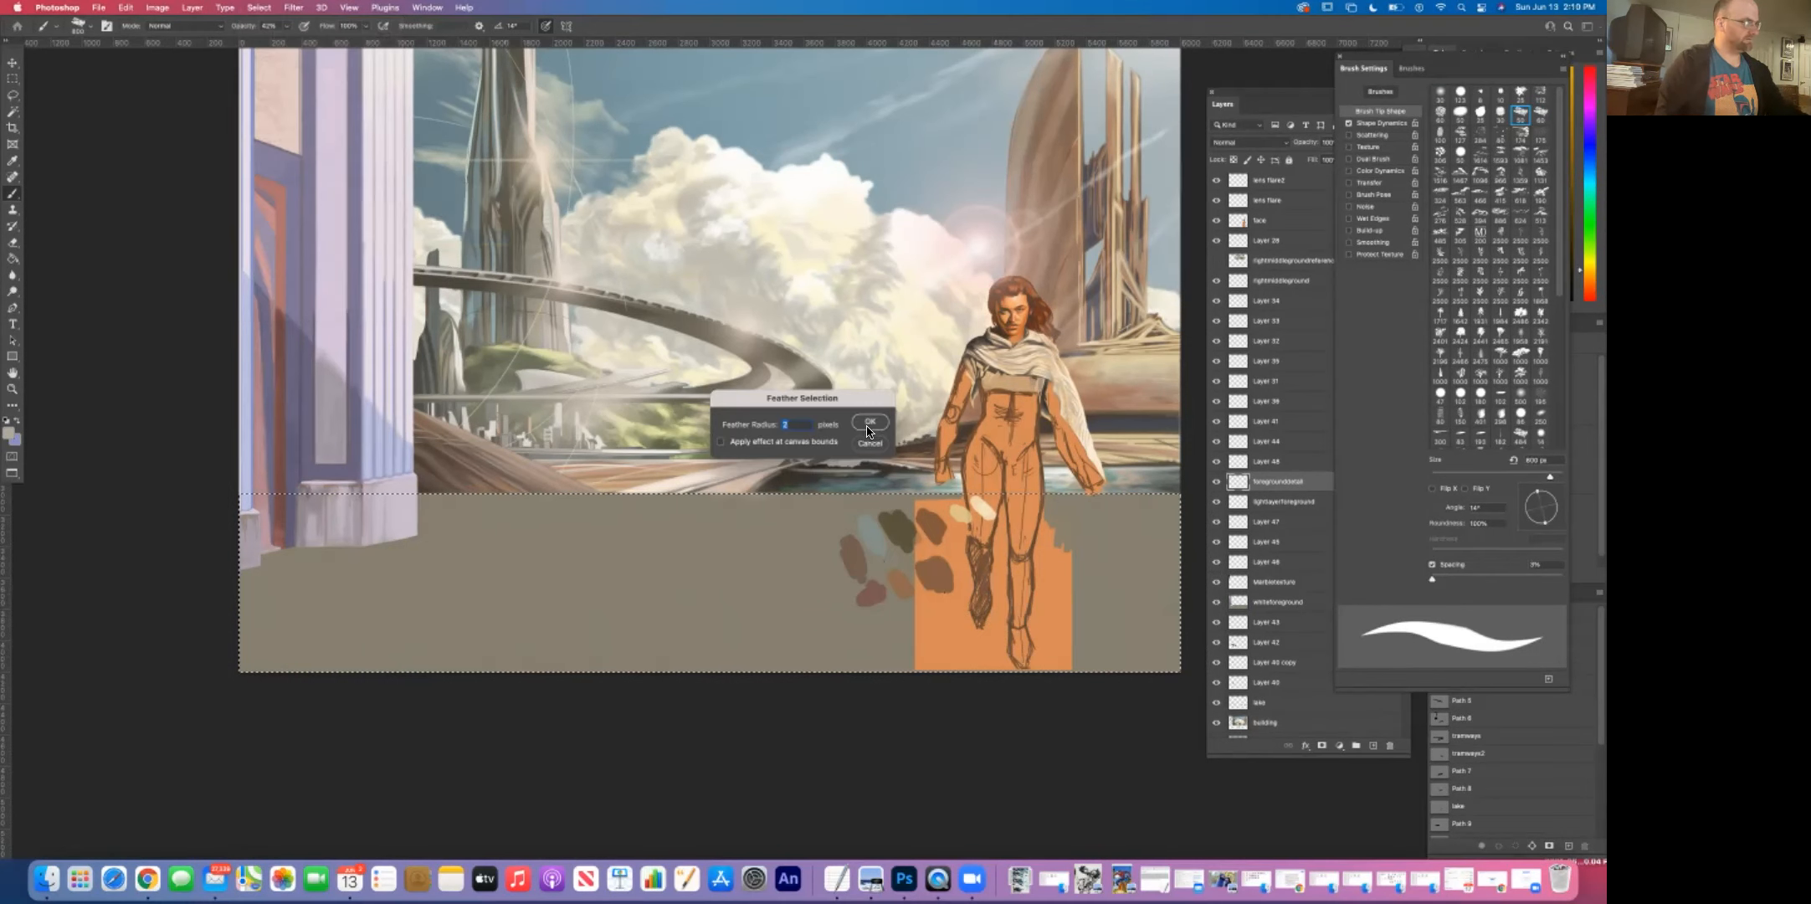
key("Return")
Step: Paint a broad light beige area over the ground, from behind the figure toward the lower middle of the canvas
mouse_move(1167, 587)
left_mouse_down()
mouse_move(1142, 547)
mouse_move(1164, 542)
mouse_move(1113, 524)
mouse_move(1128, 521)
mouse_move(1027, 520)
mouse_move(1151, 555)
mouse_move(996, 572)
mouse_move(1165, 549)
mouse_move(1025, 505)
mouse_move(1103, 565)
mouse_move(918, 599)
mouse_move(1127, 580)
mouse_move(933, 609)
mouse_move(1015, 584)
mouse_move(1023, 563)
mouse_move(897, 565)
mouse_move(1058, 518)
mouse_move(887, 507)
left_mouse_up()
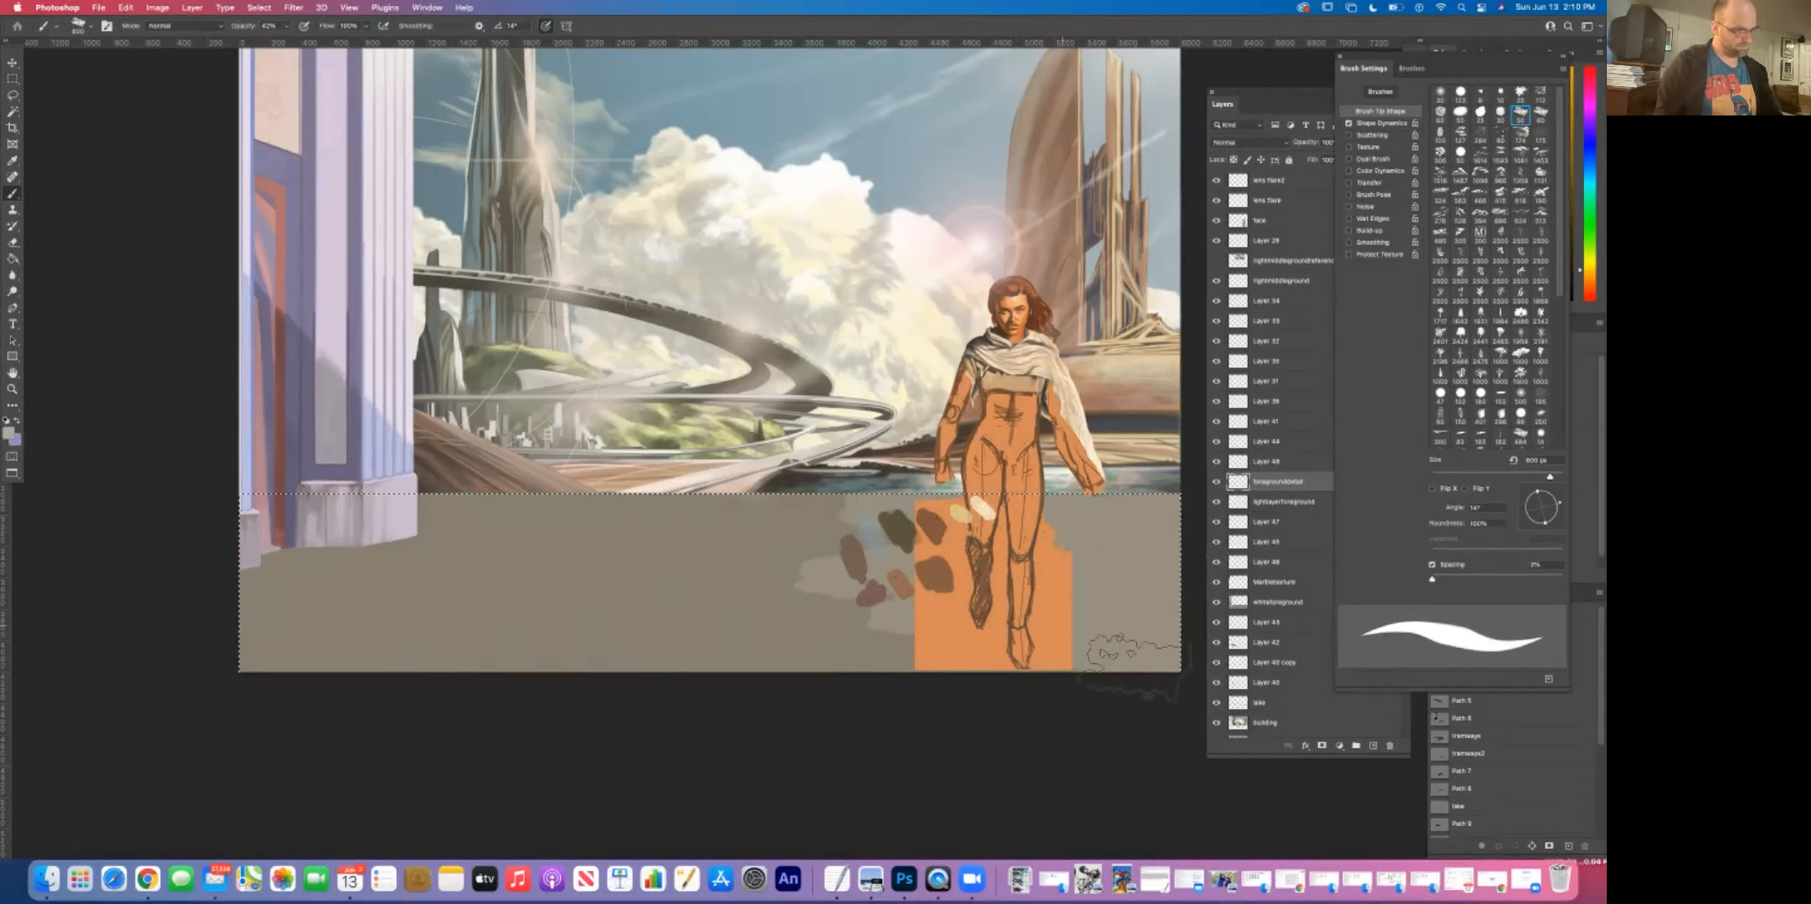
mouse_move(812, 554)
left_mouse_down()
mouse_move(670, 640)
mouse_move(837, 641)
left_mouse_up()
mouse_move(519, 649)
left_mouse_down()
mouse_move(563, 589)
mouse_move(803, 519)
left_mouse_up()
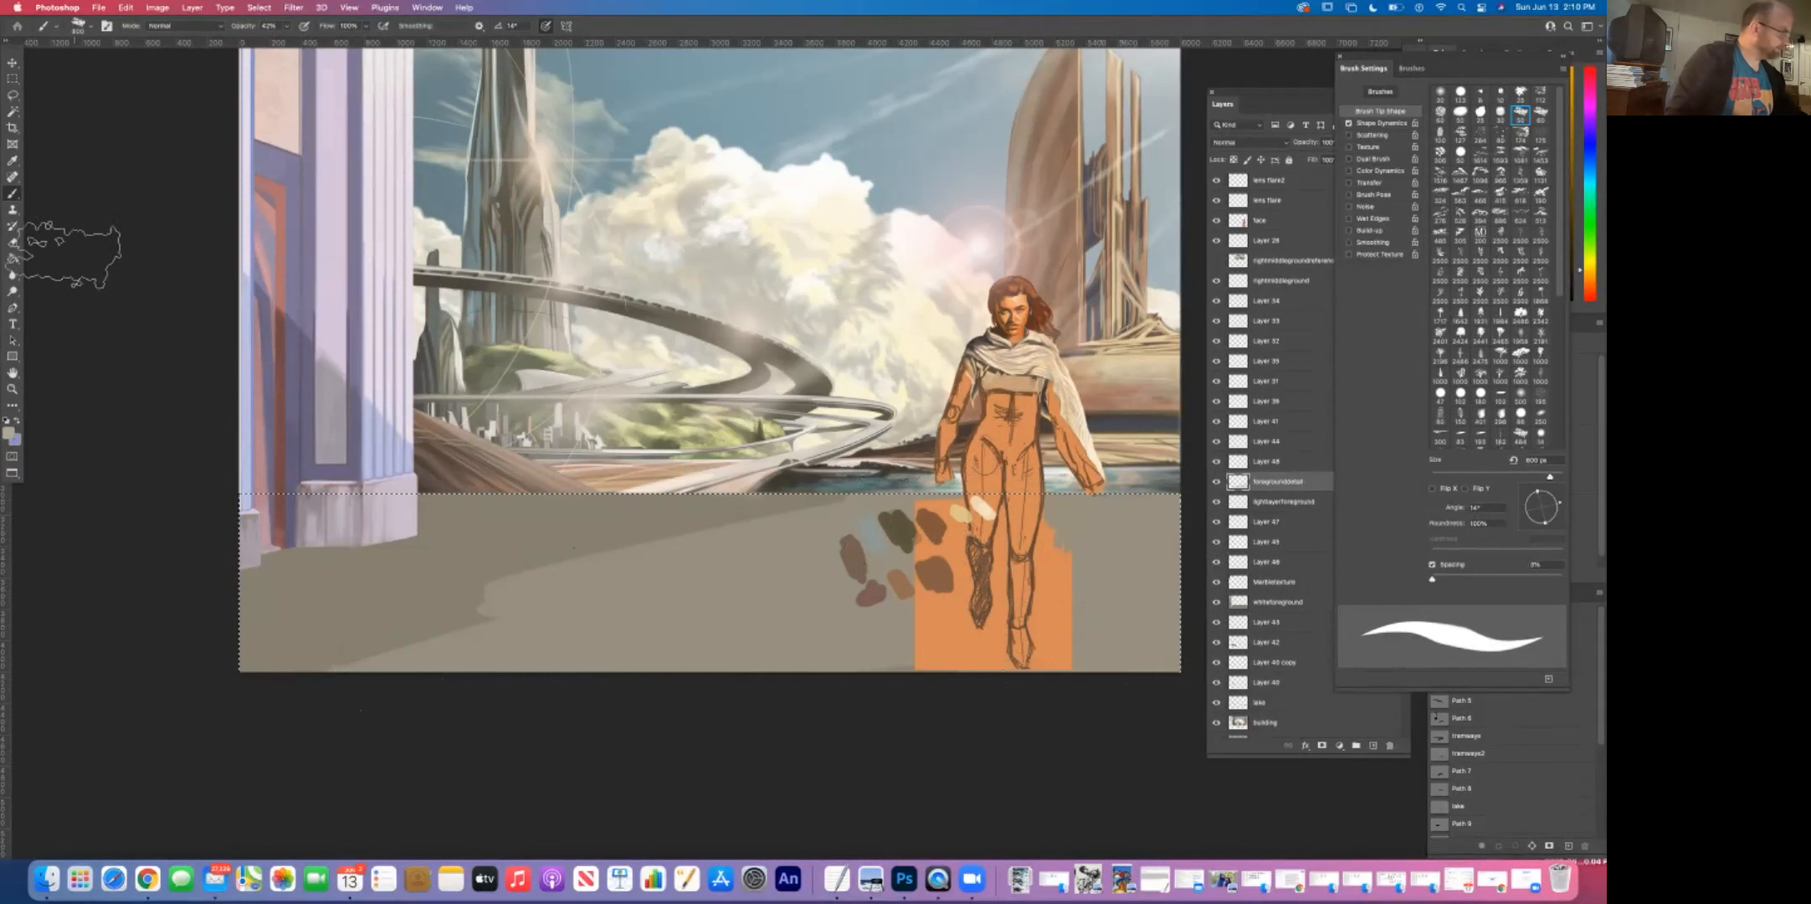
Step: Sample the darker ground color, raise the brush opacity and soften the edge between the light and dark ground near the building
left_click(12, 160)
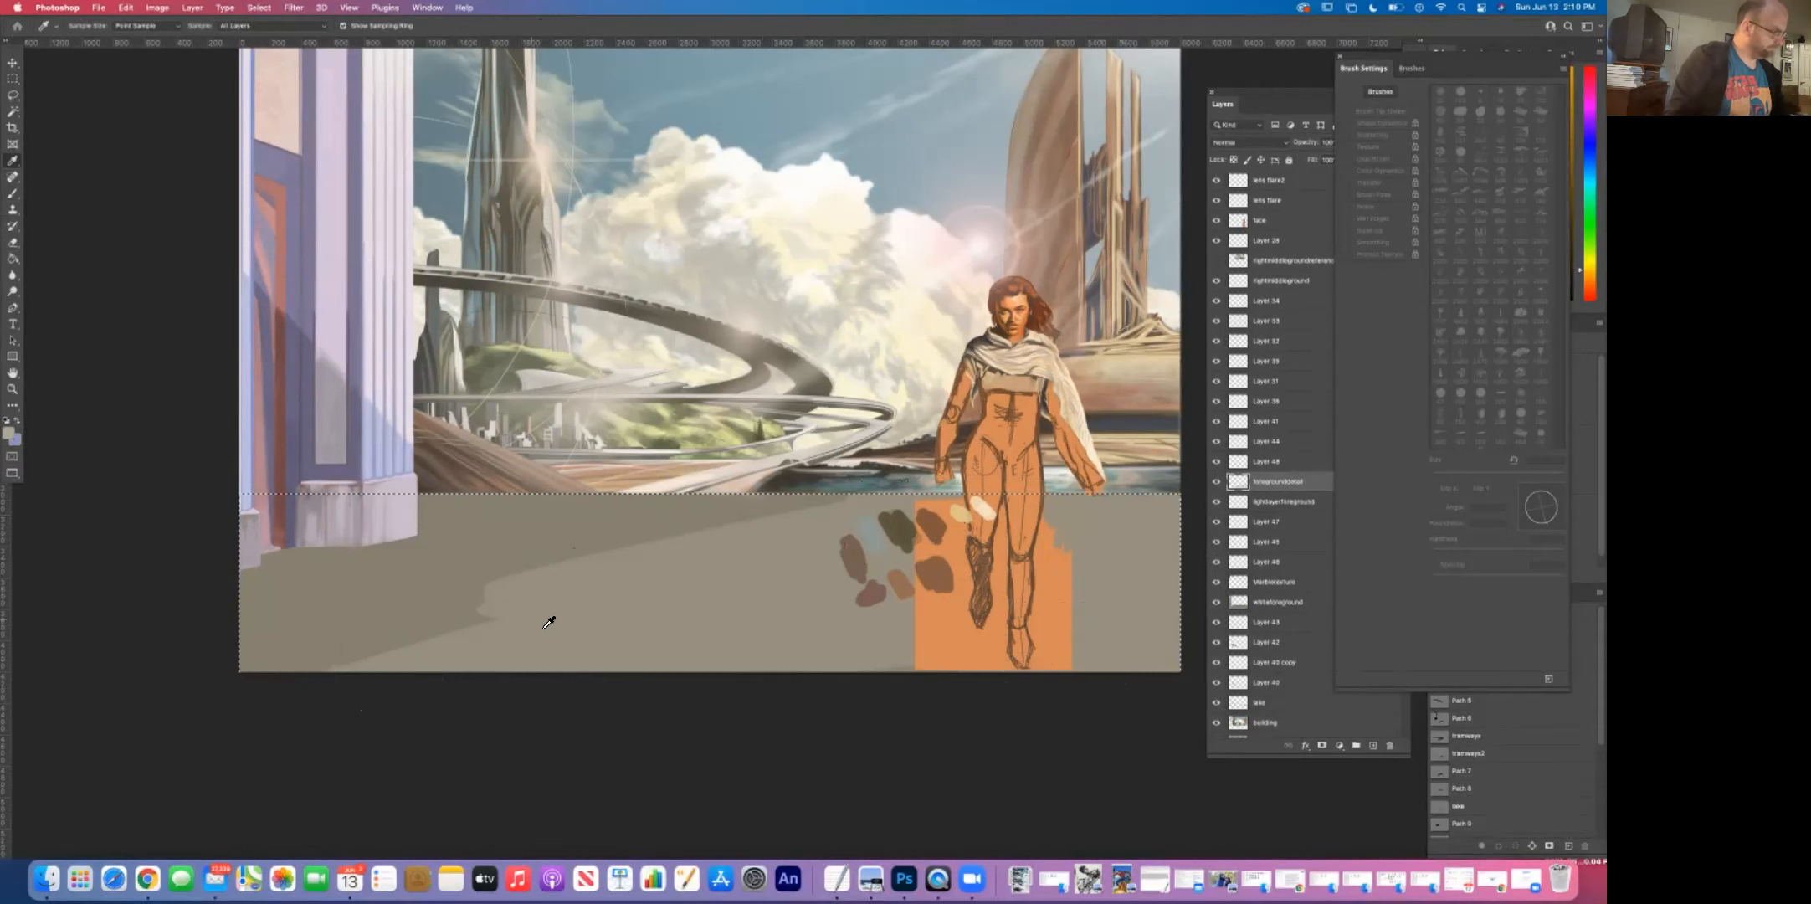
left_click(434, 602)
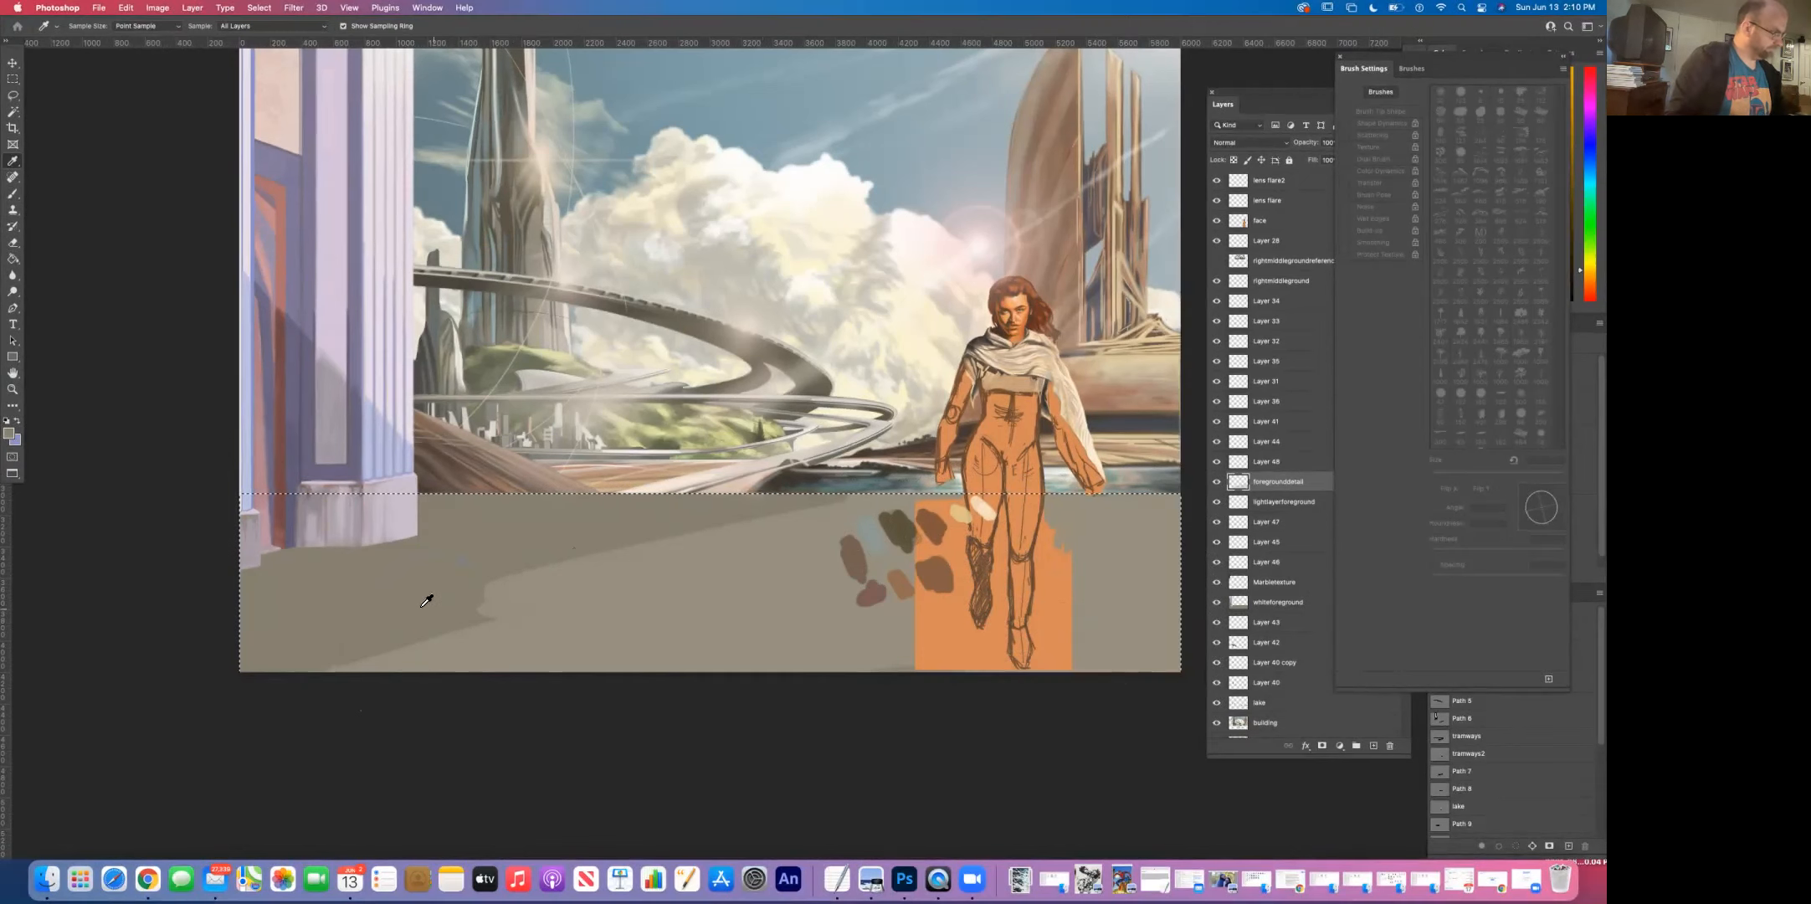
left_click(13, 194)
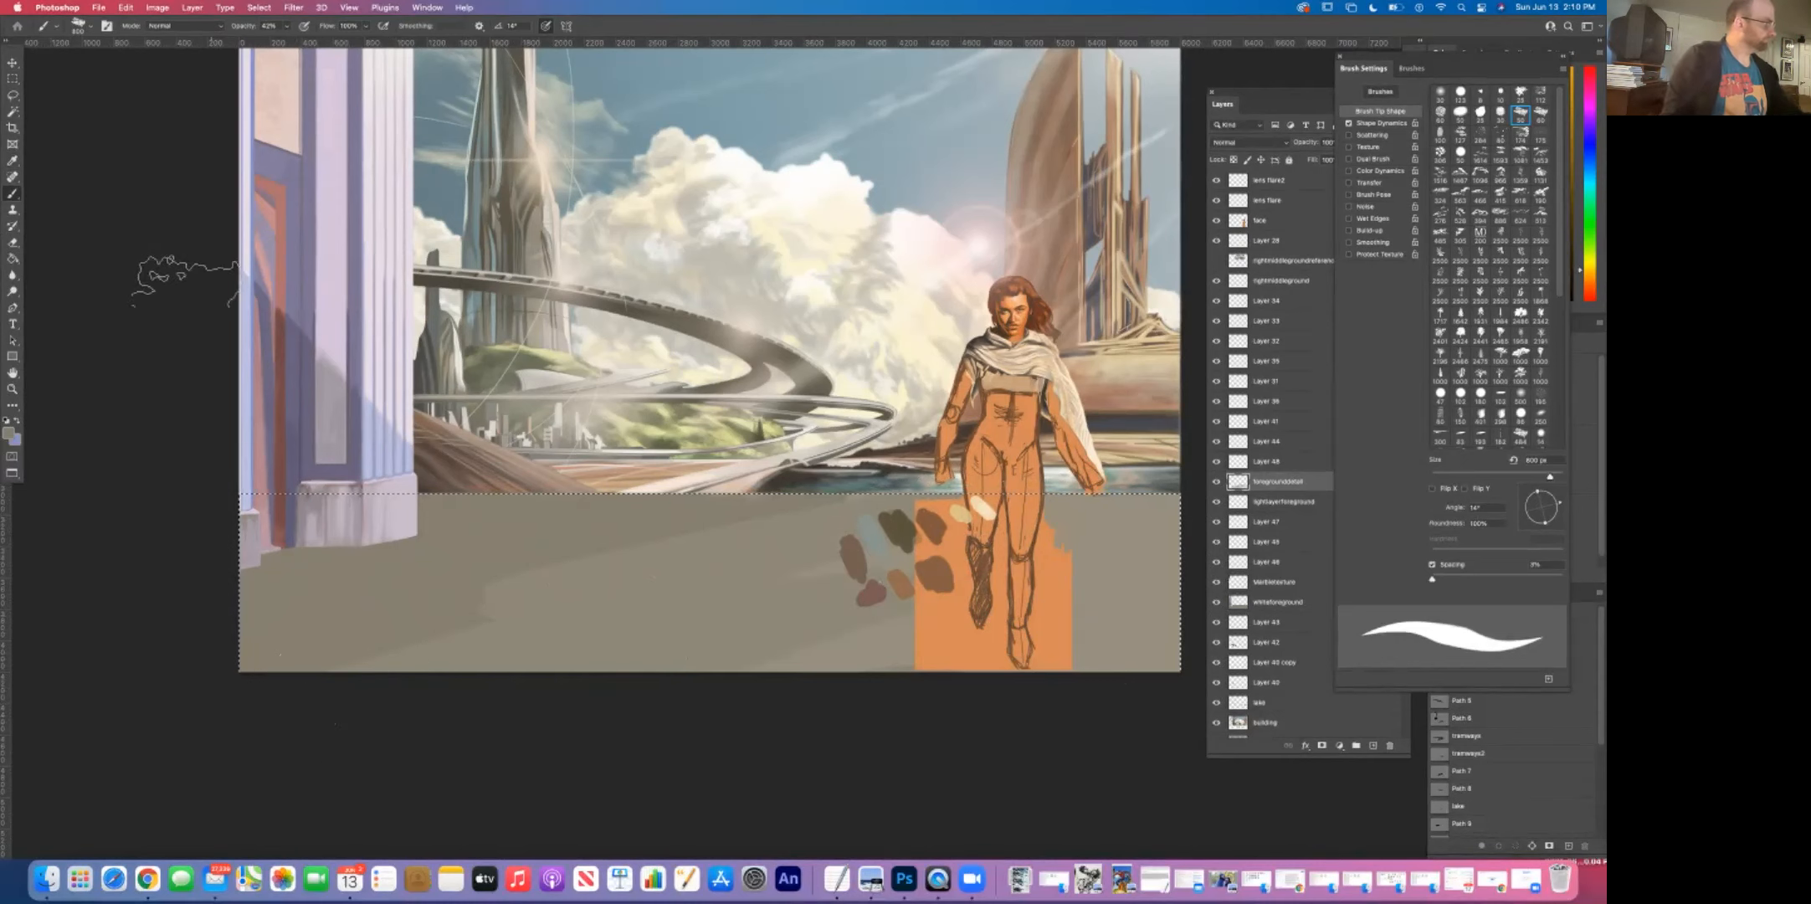
key("i")
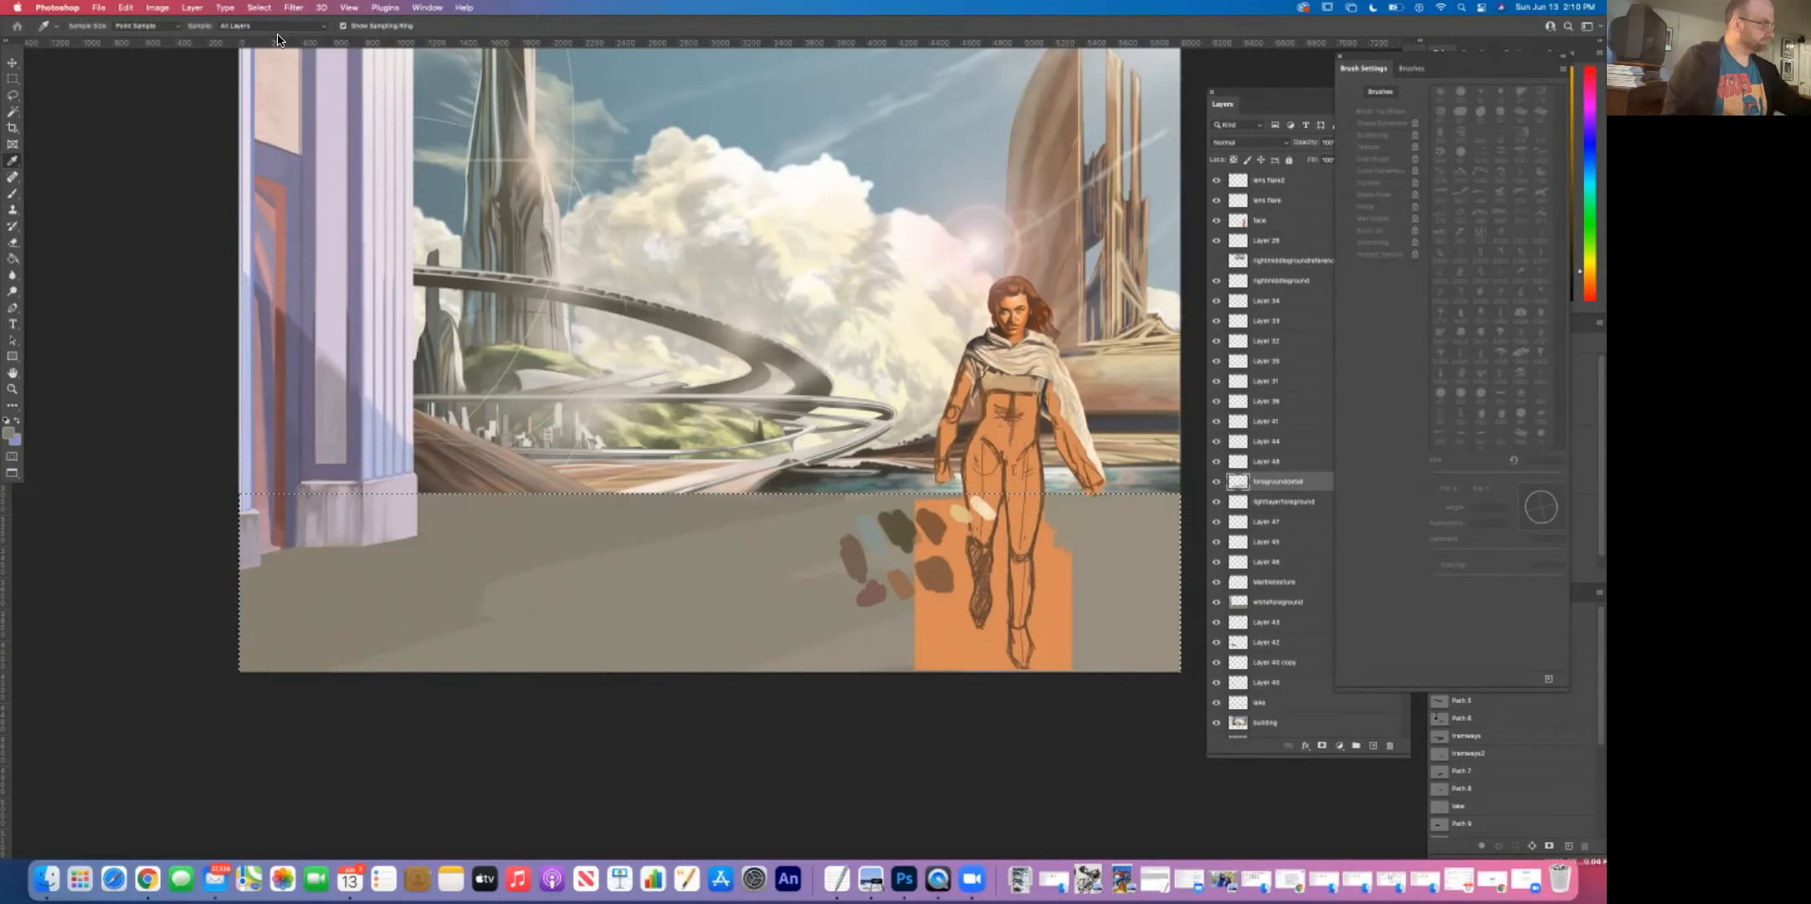
left_click(13, 193)
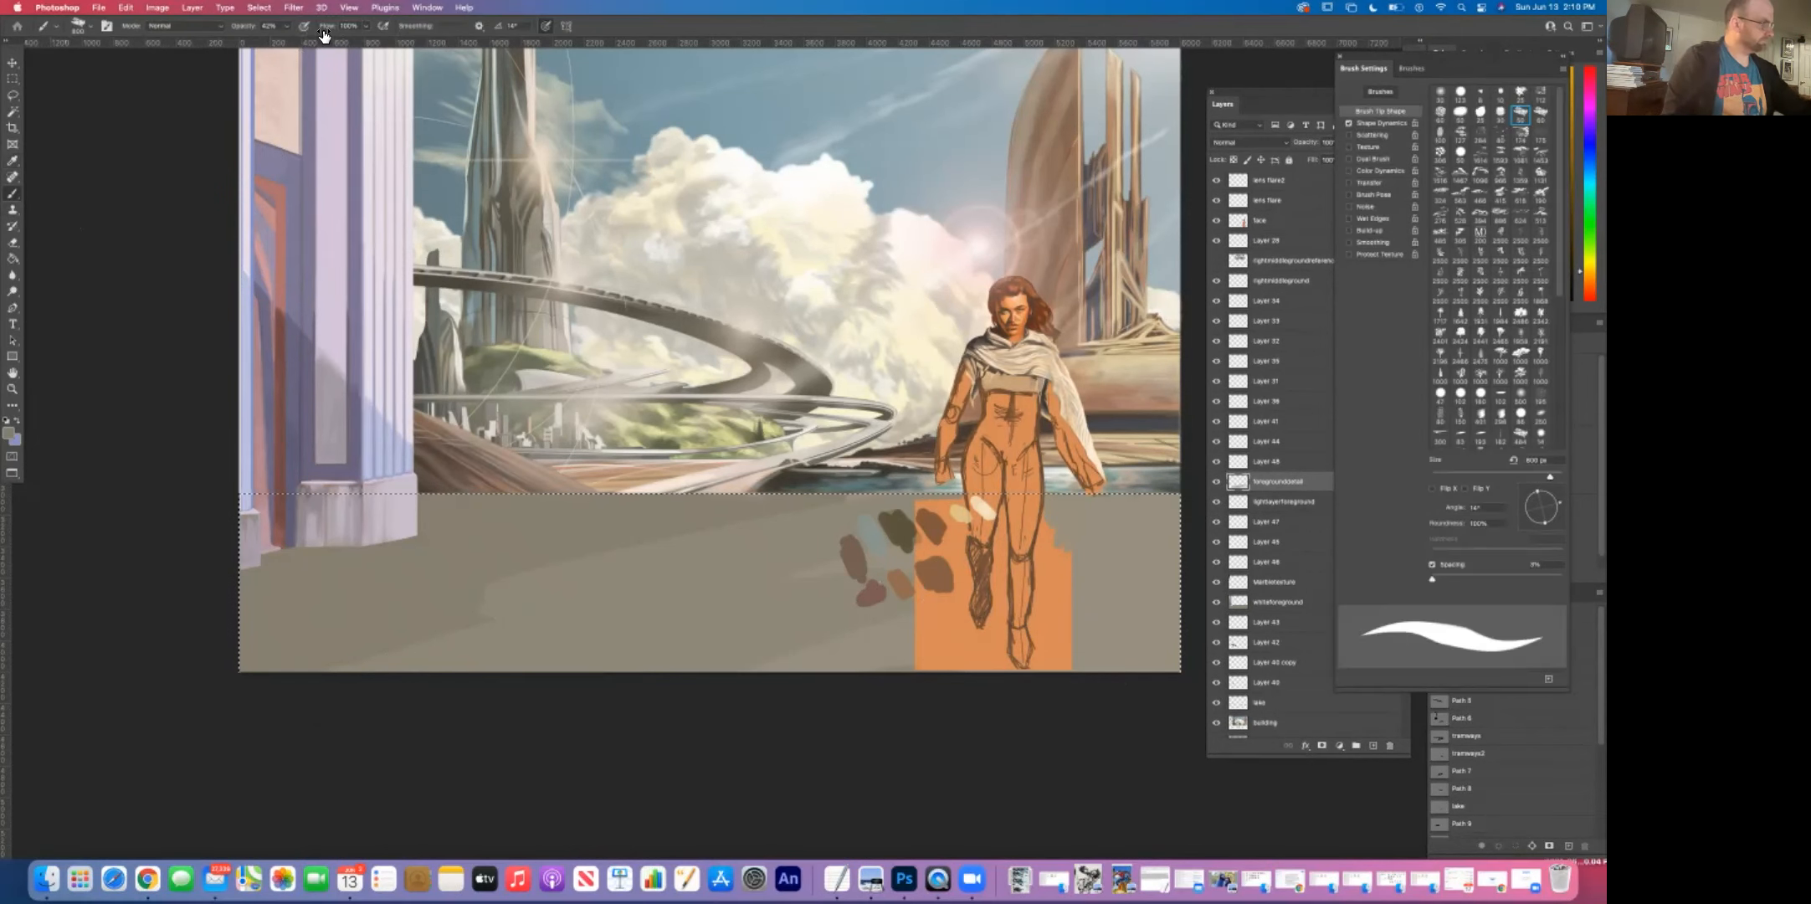
left_click_drag(284, 44, 312, 42)
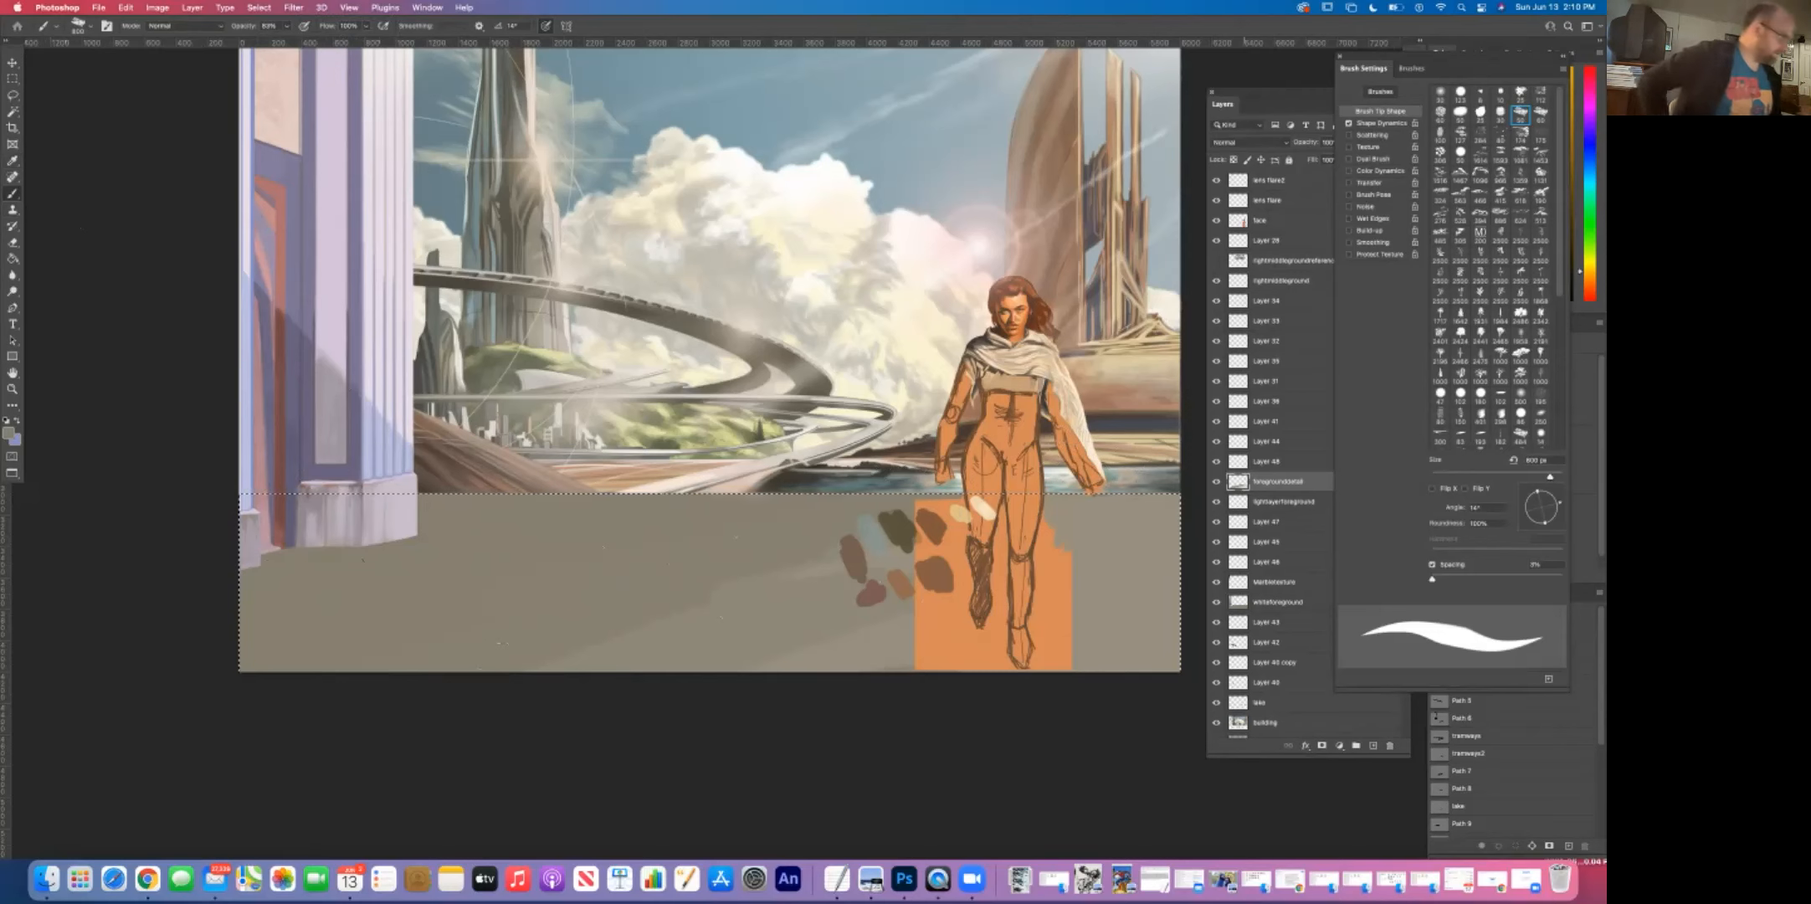
Step: Set the foreground color to darker gray-brown #7b776c for the Brush tool
left_click(10, 434)
left_click(651, 471)
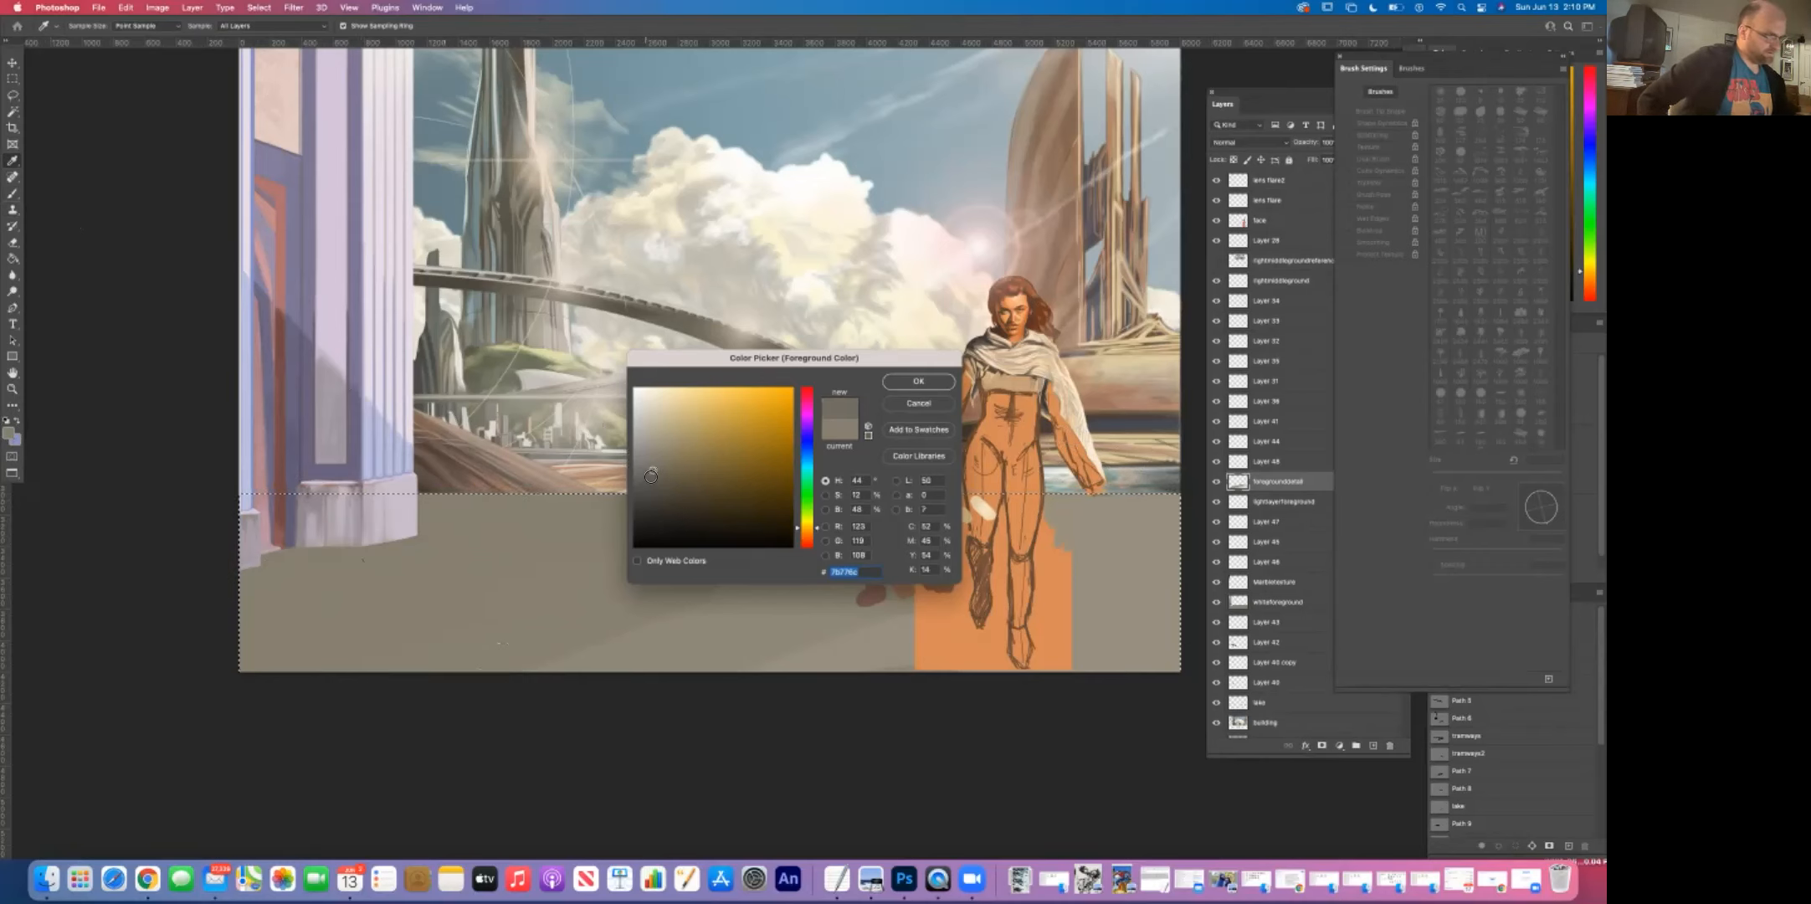
left_click(894, 381)
key("b")
Step: Try dark shadow strokes on the ground below the building and undo them
left_click_drag(251, 632, 465, 559)
left_click_drag(247, 666, 369, 636)
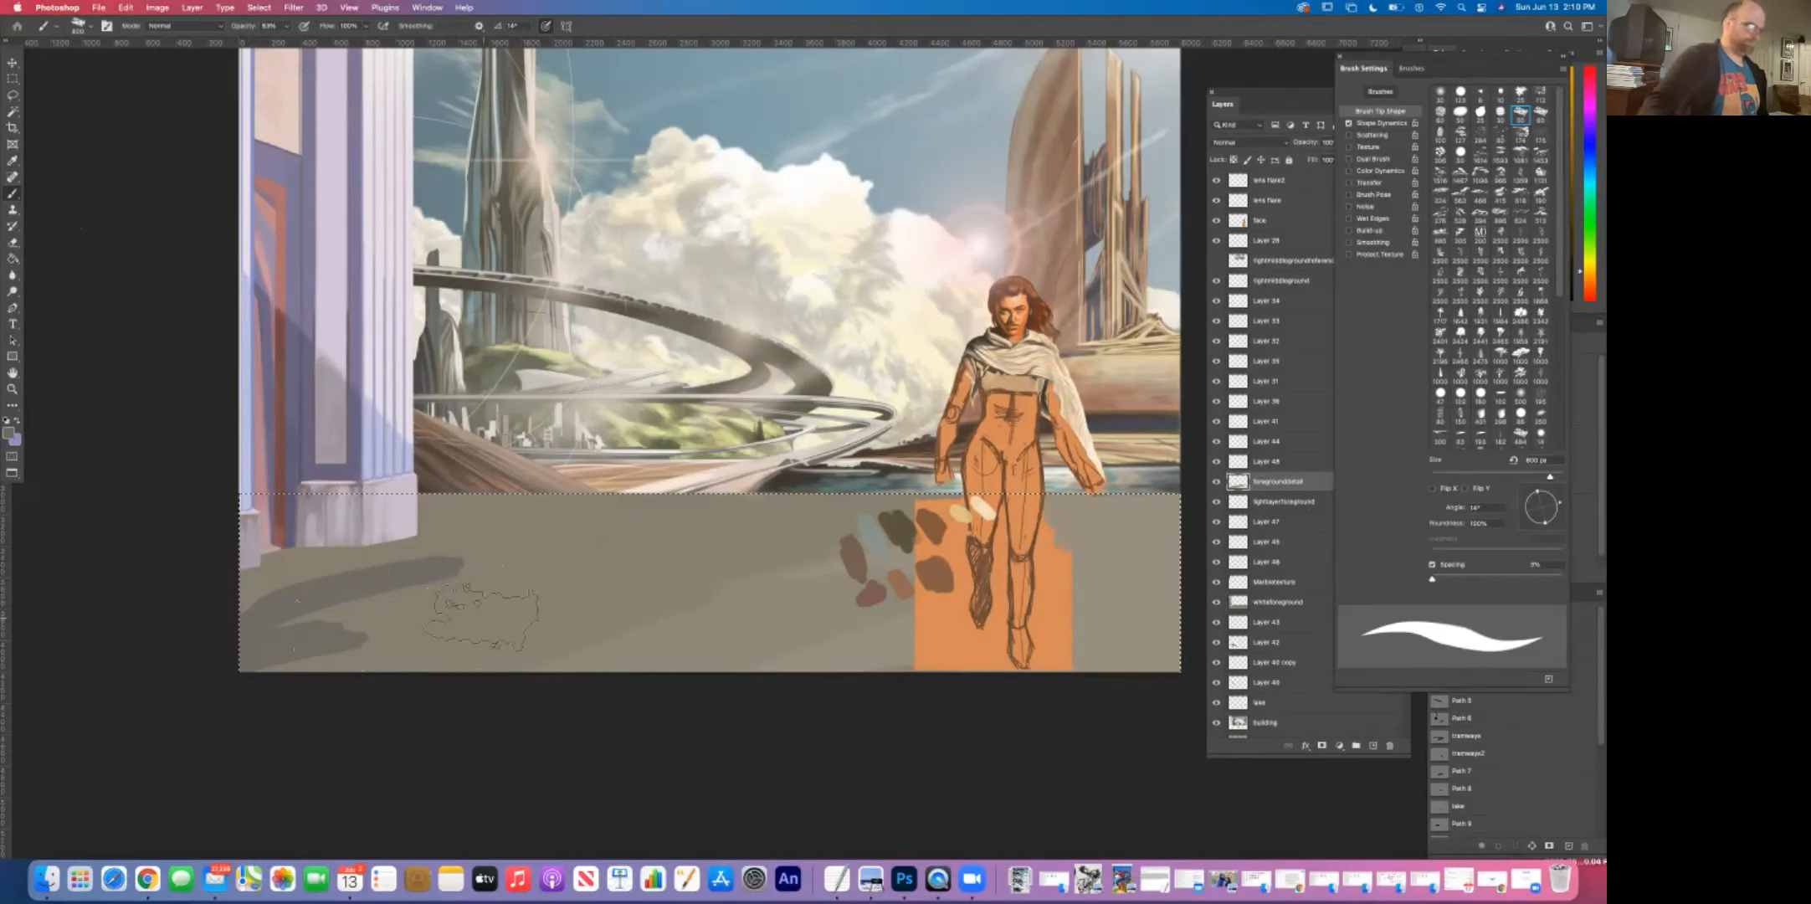
key("super+z")
key("super+z")
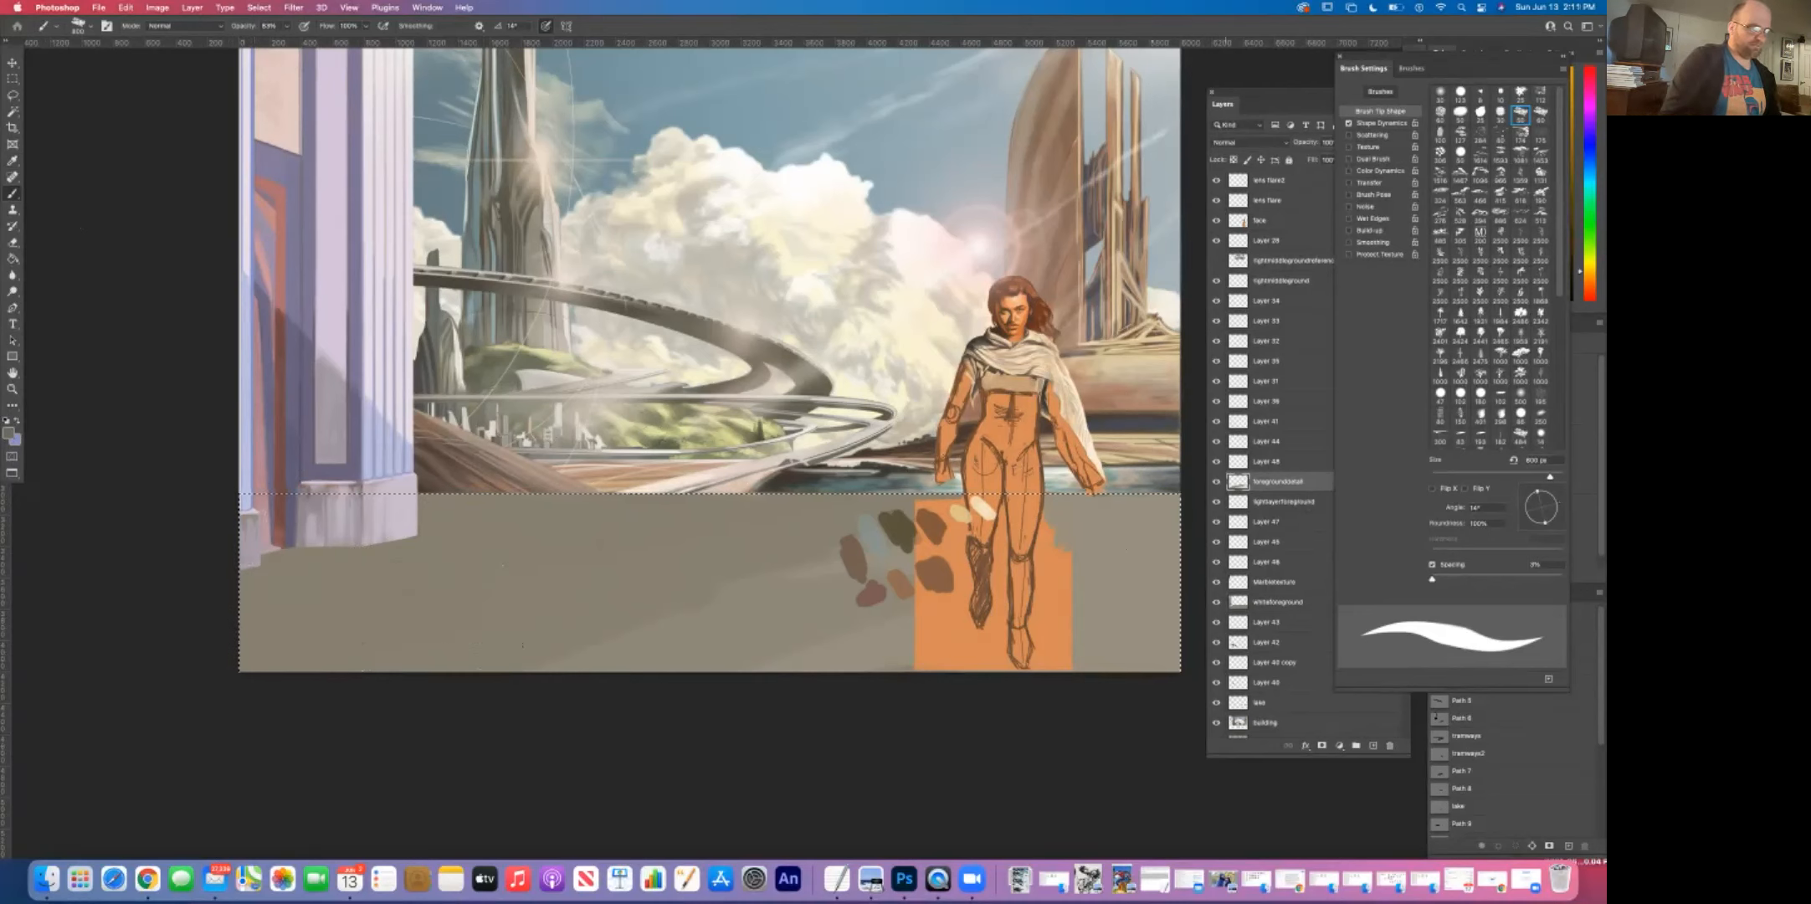
Step: Show the reference painting layer with the walking figures and flower bed over the canvas
left_click(1217, 260)
left_click(1217, 260)
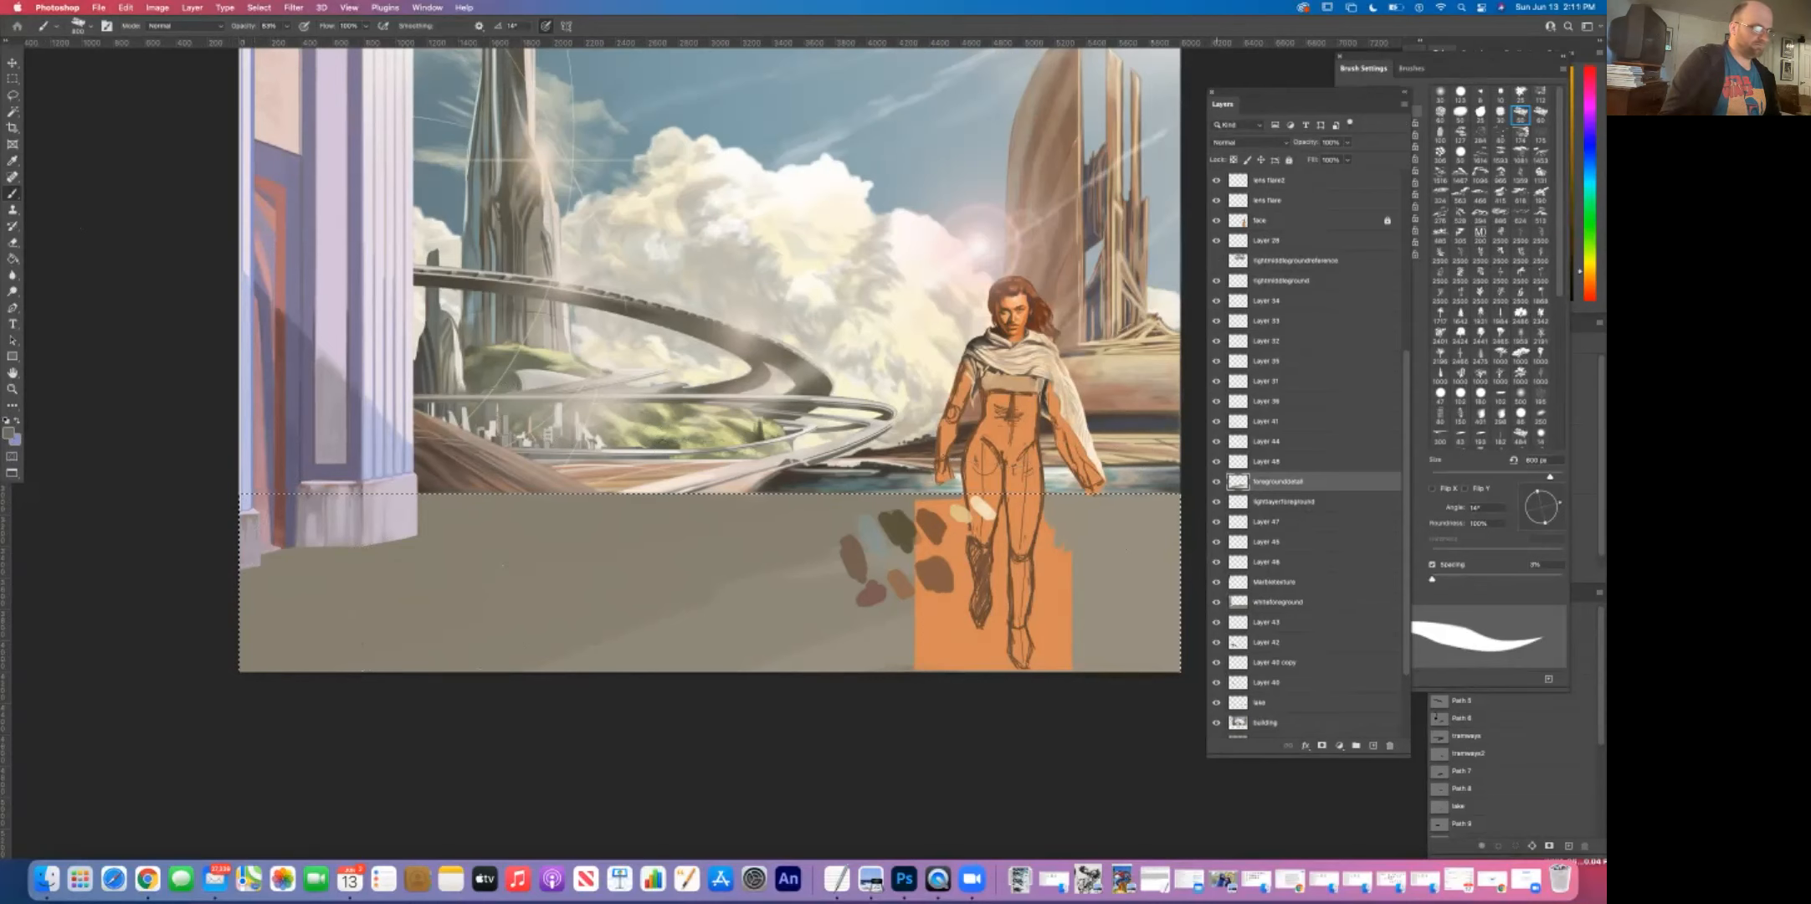
scroll(1305, 452, "up", 5)
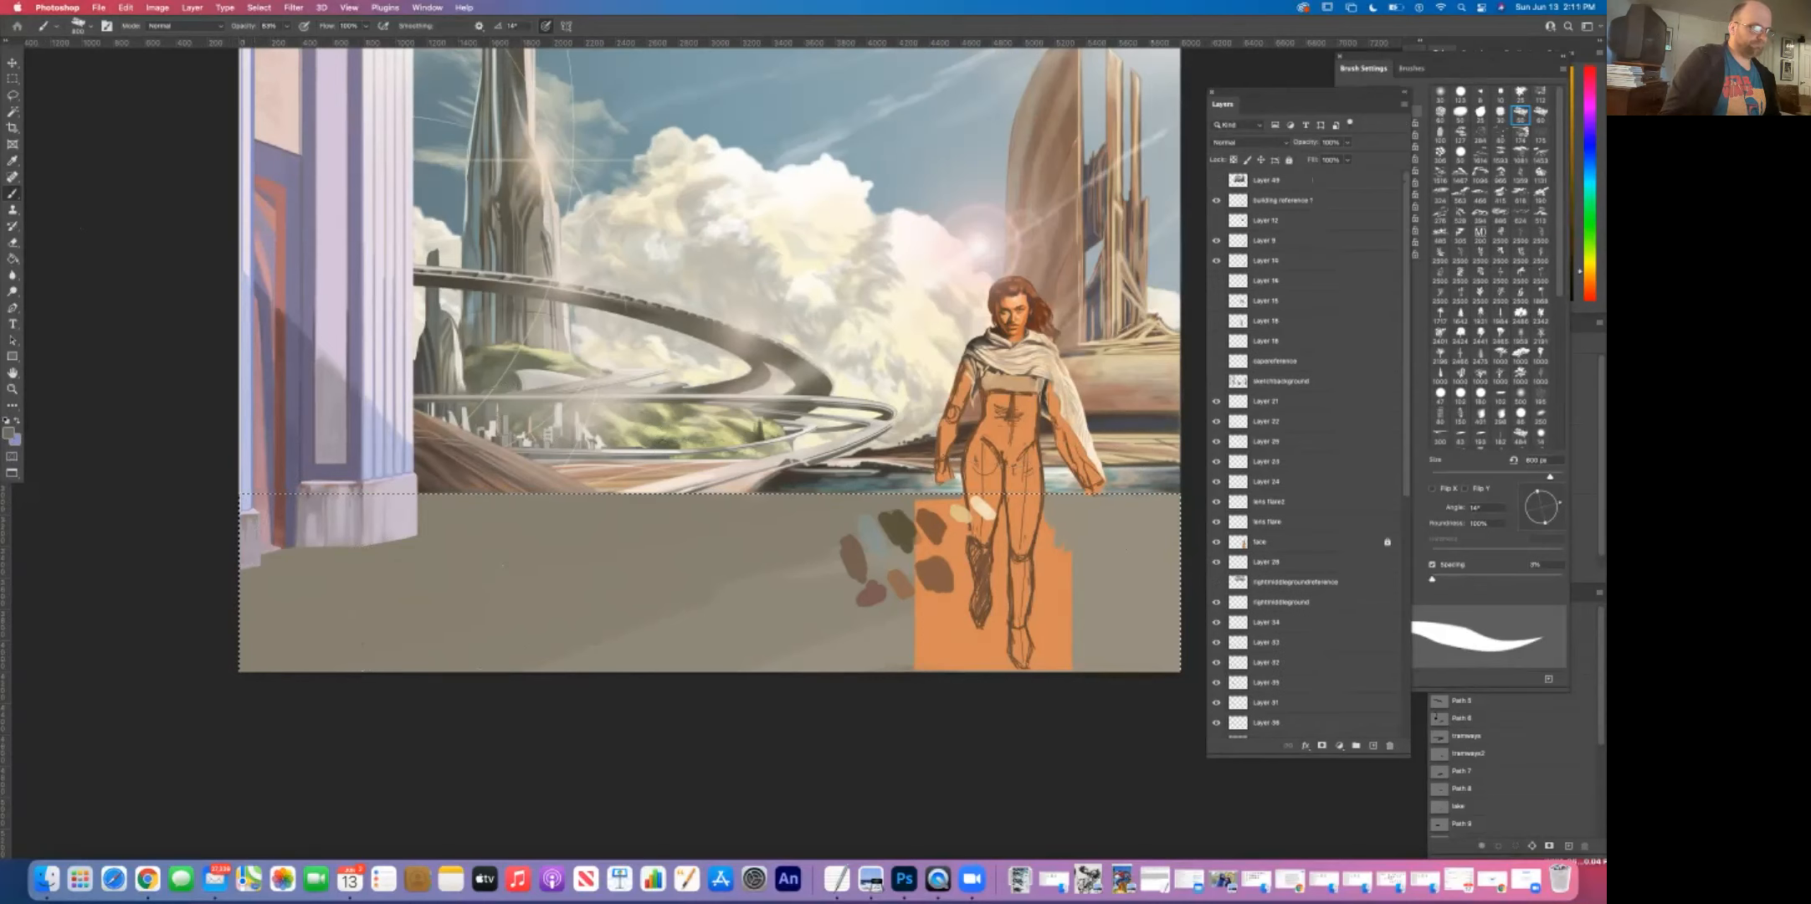
left_click(1217, 180)
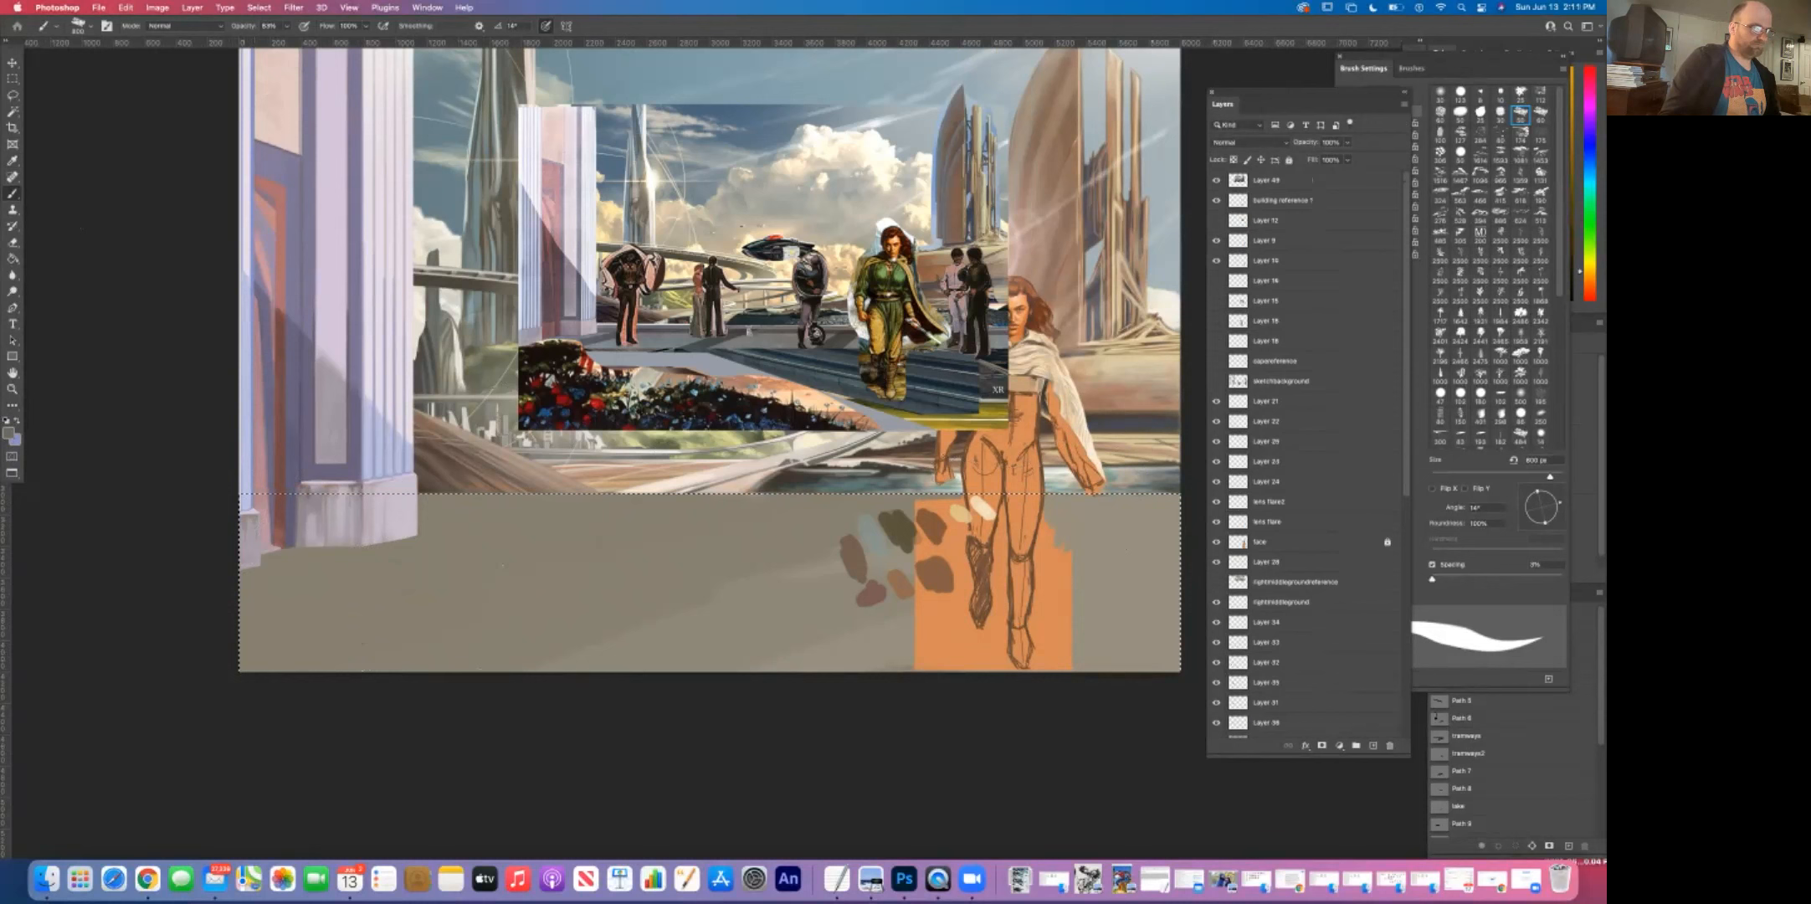
scroll(1306, 452, "down", 4)
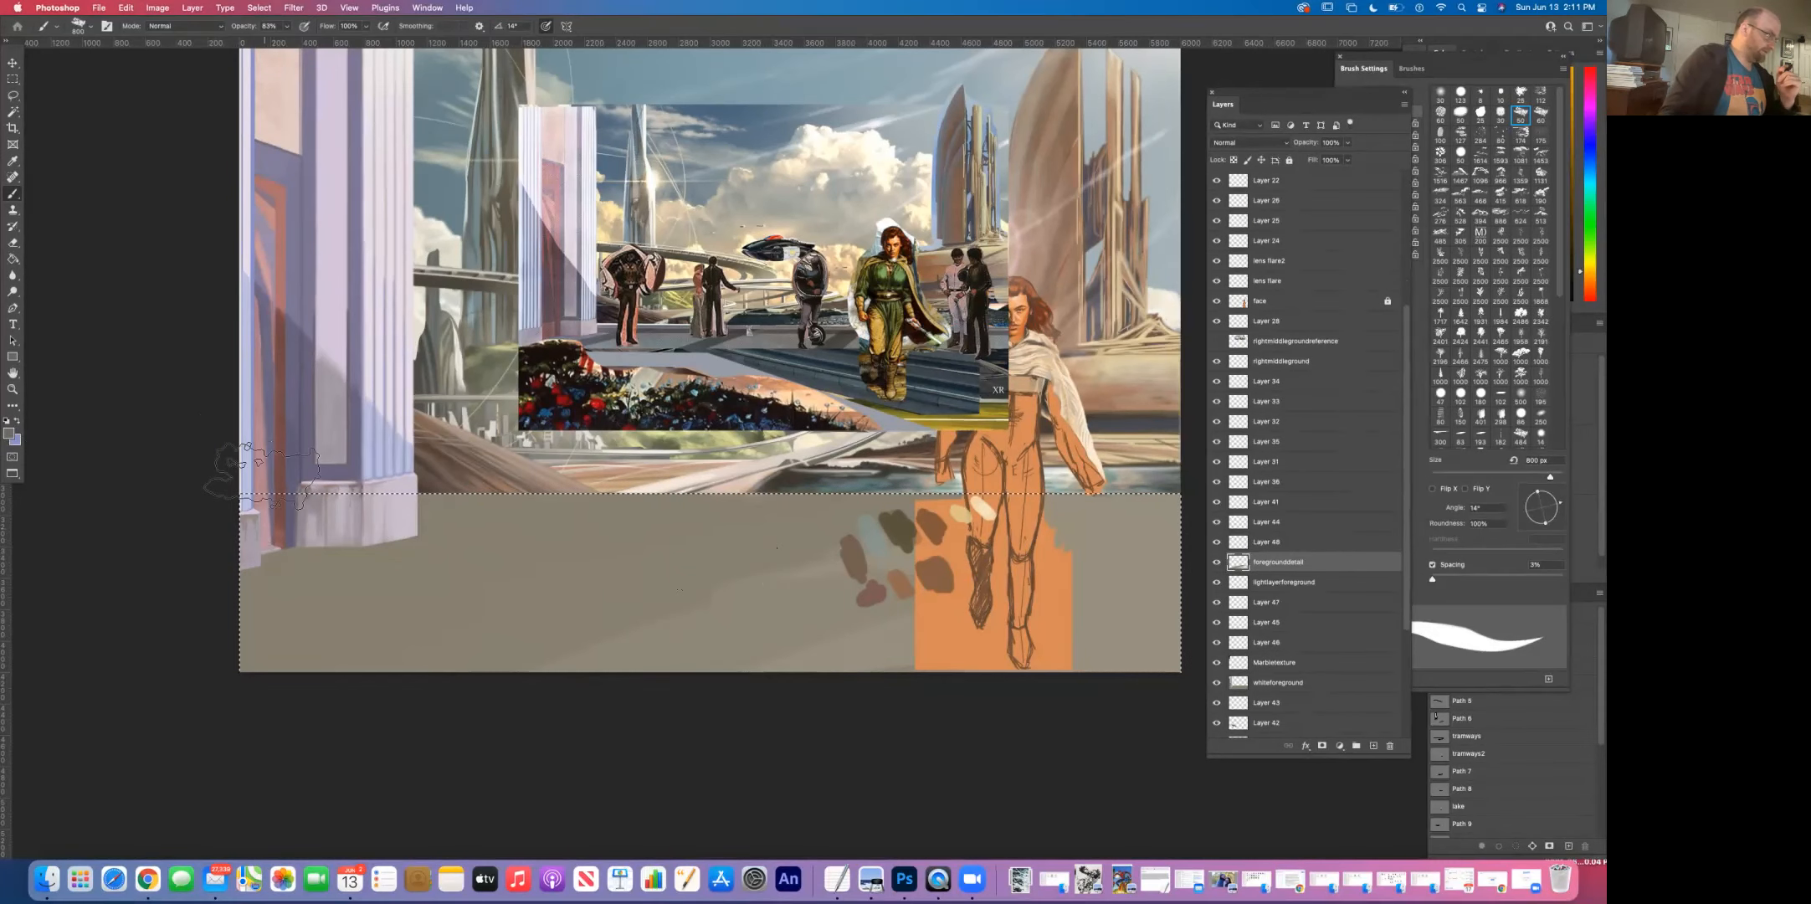
Step: Shift the foreground color to muted purple-gray #726d77 and return to the Brush tool
left_click(13, 436)
left_click_drag(799, 532, 801, 430)
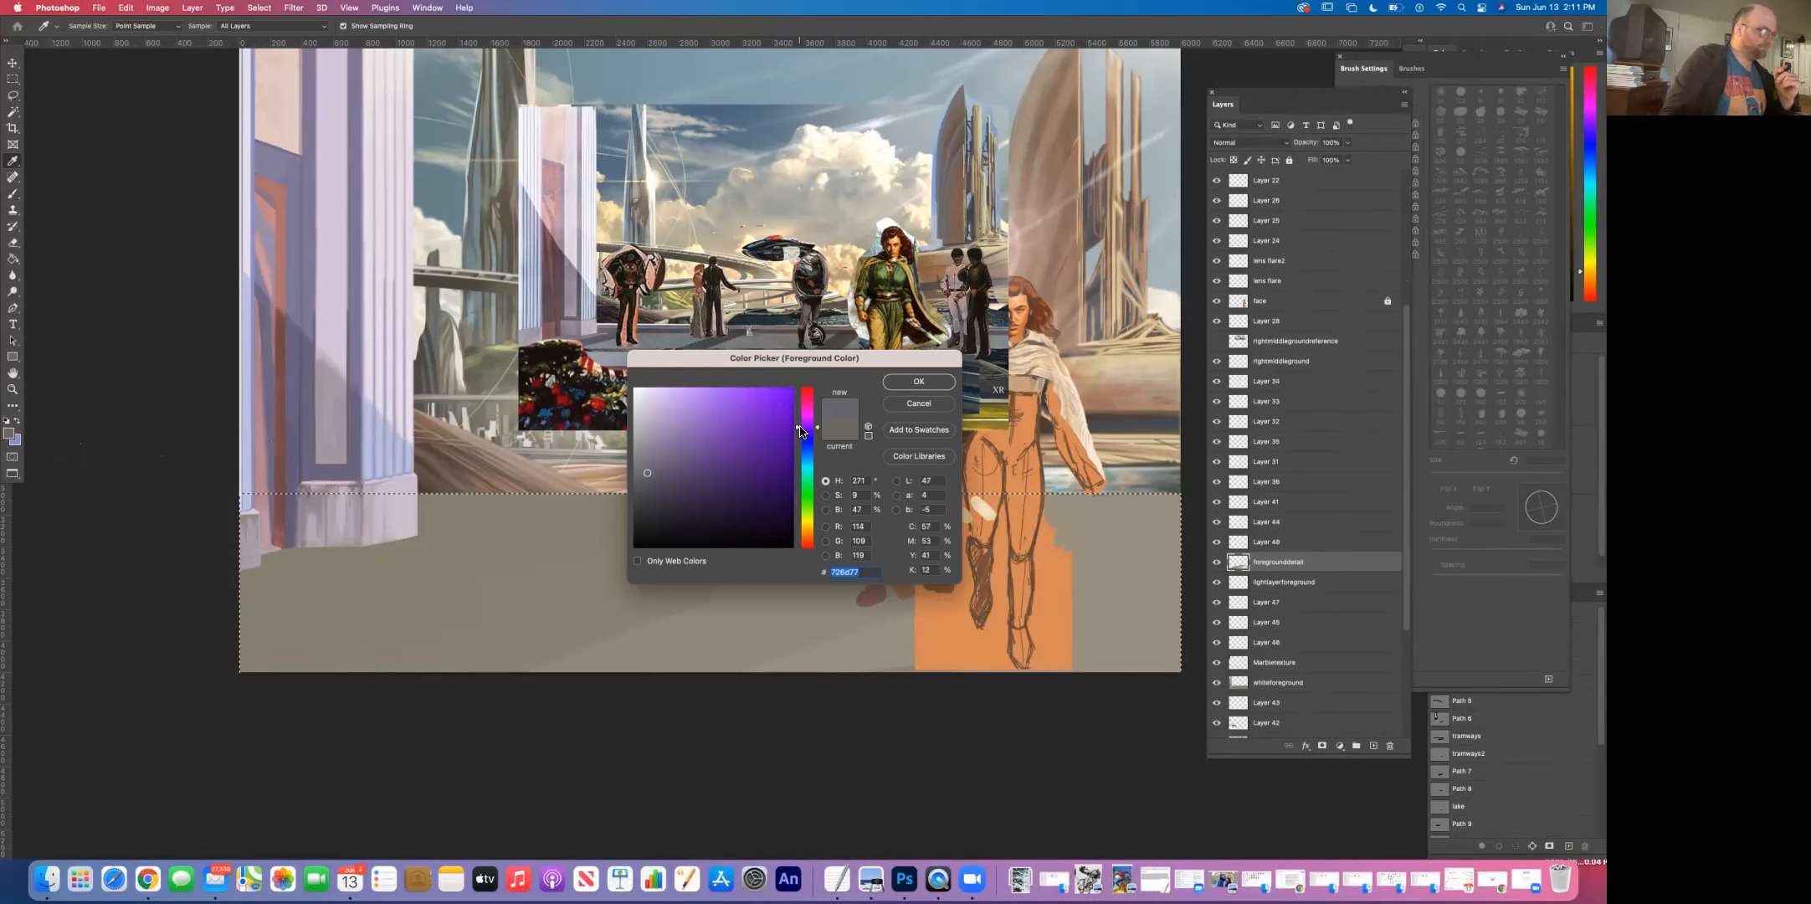
left_click(917, 382)
key("b")
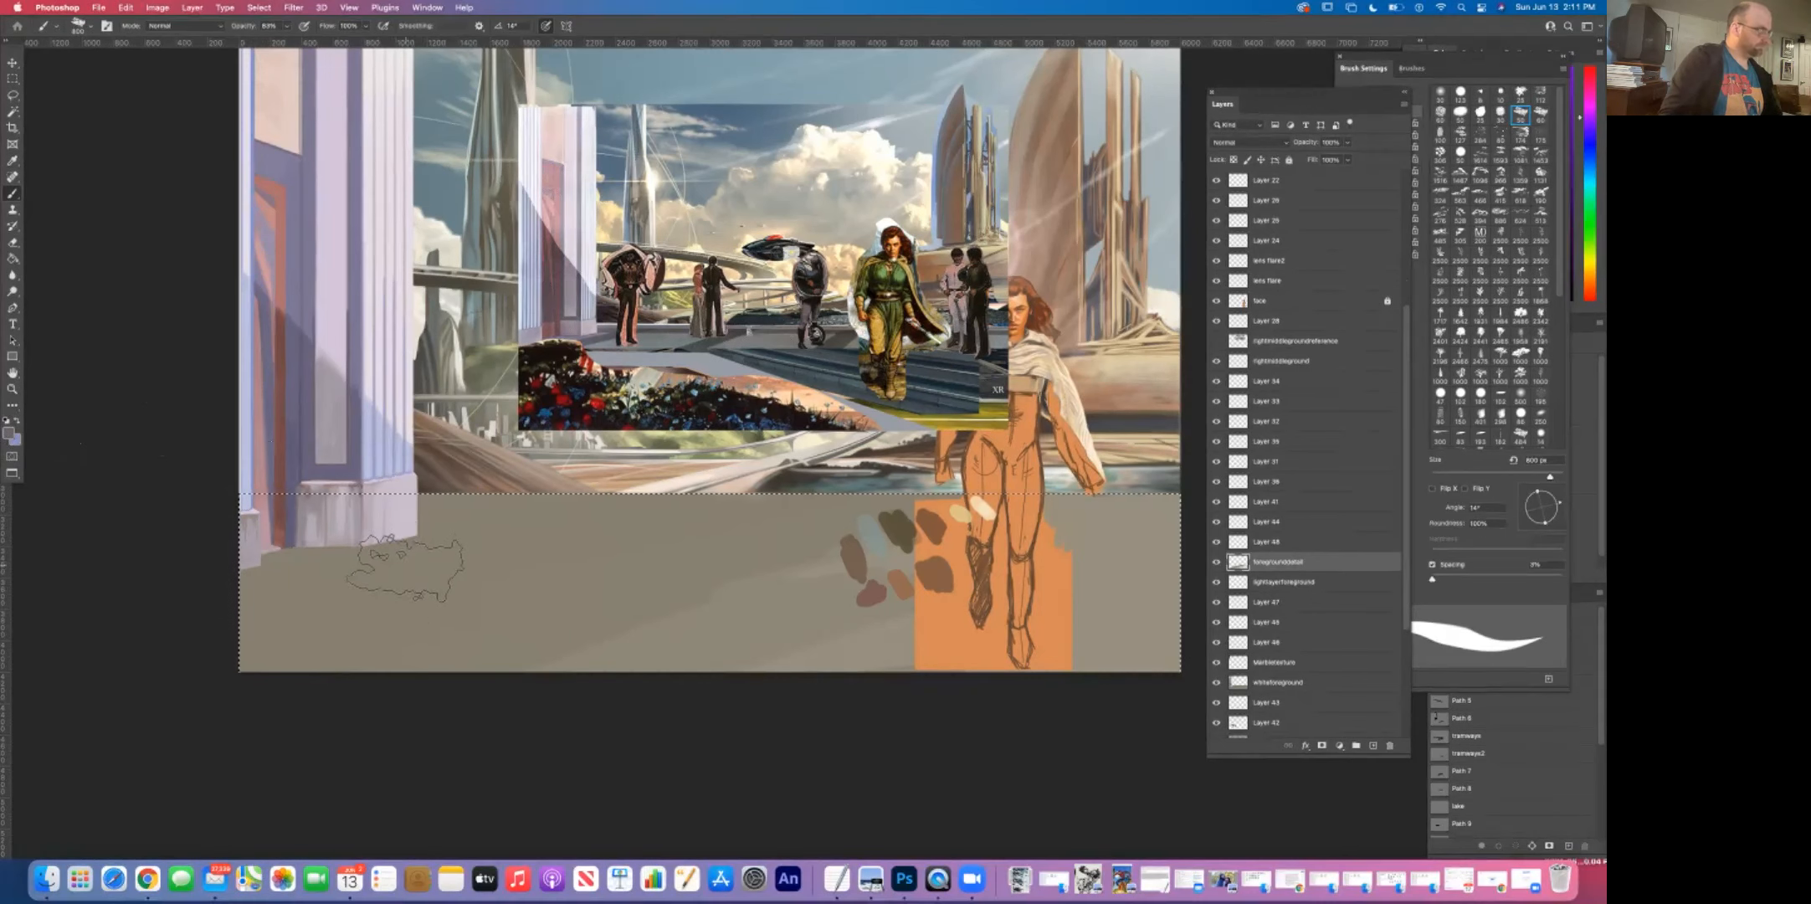
Step: Lower the brush opacity, paint a faint purple-gray shadow stroke across the ground beside the building's base, and save the document
left_click_drag(469, 542, 488, 540)
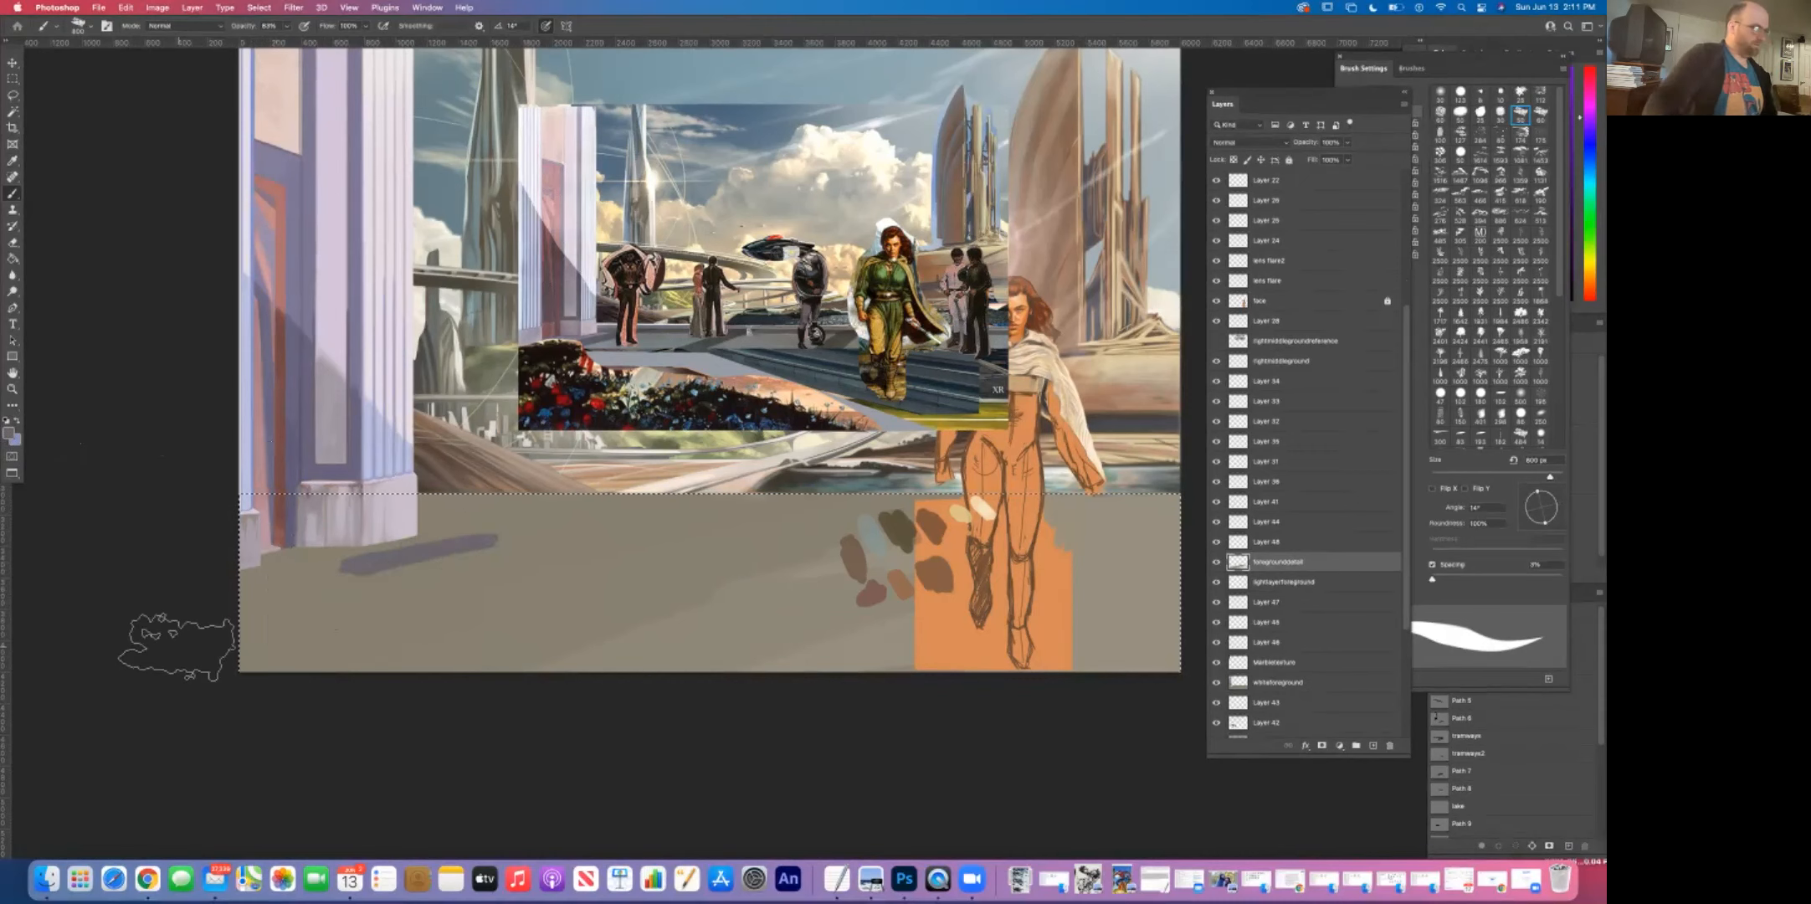
key("super+z")
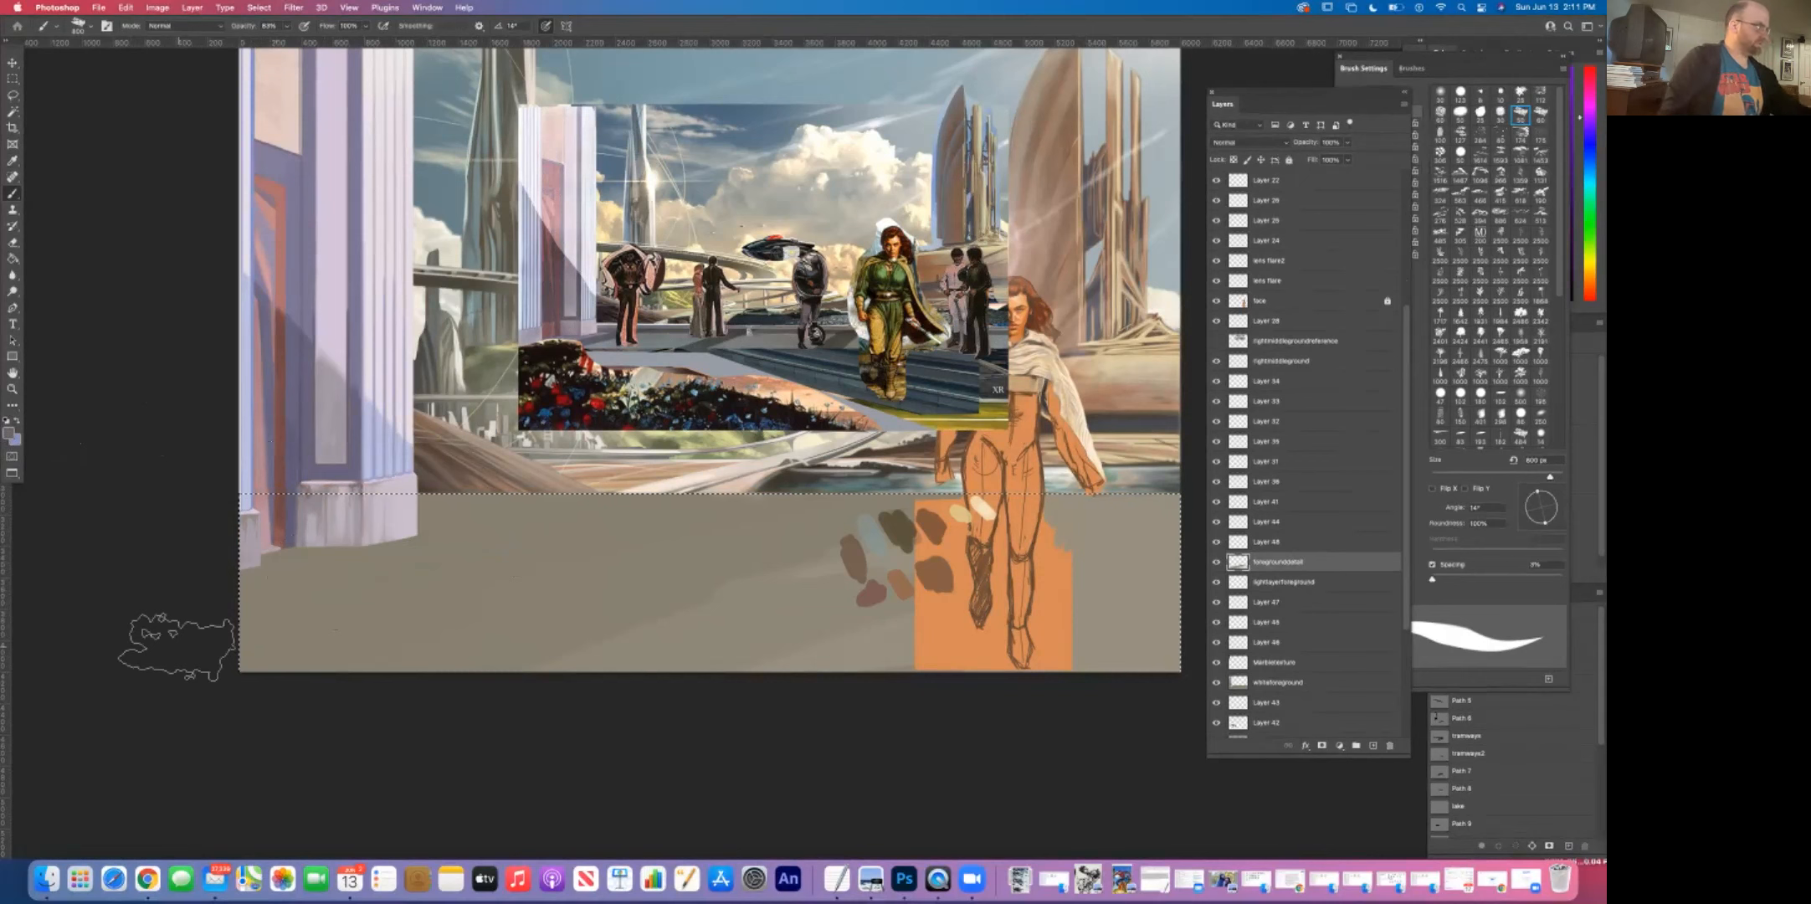
left_click(286, 26)
left_click_drag(281, 41, 258, 41)
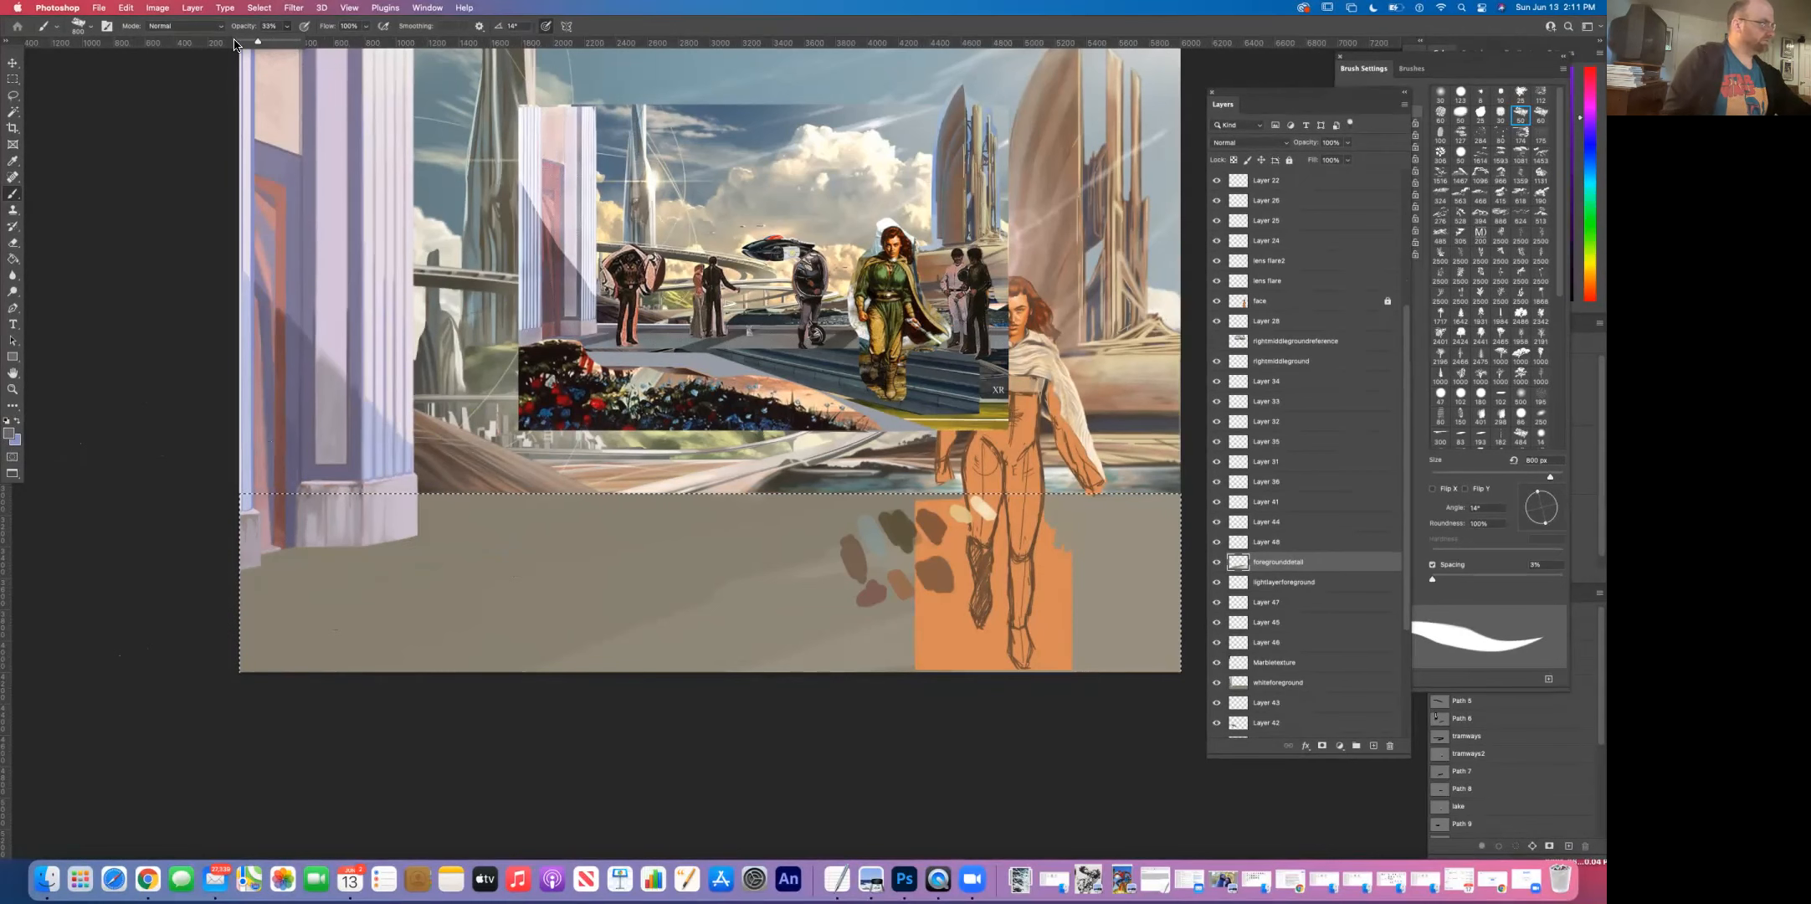
left_click_drag(322, 586, 561, 549)
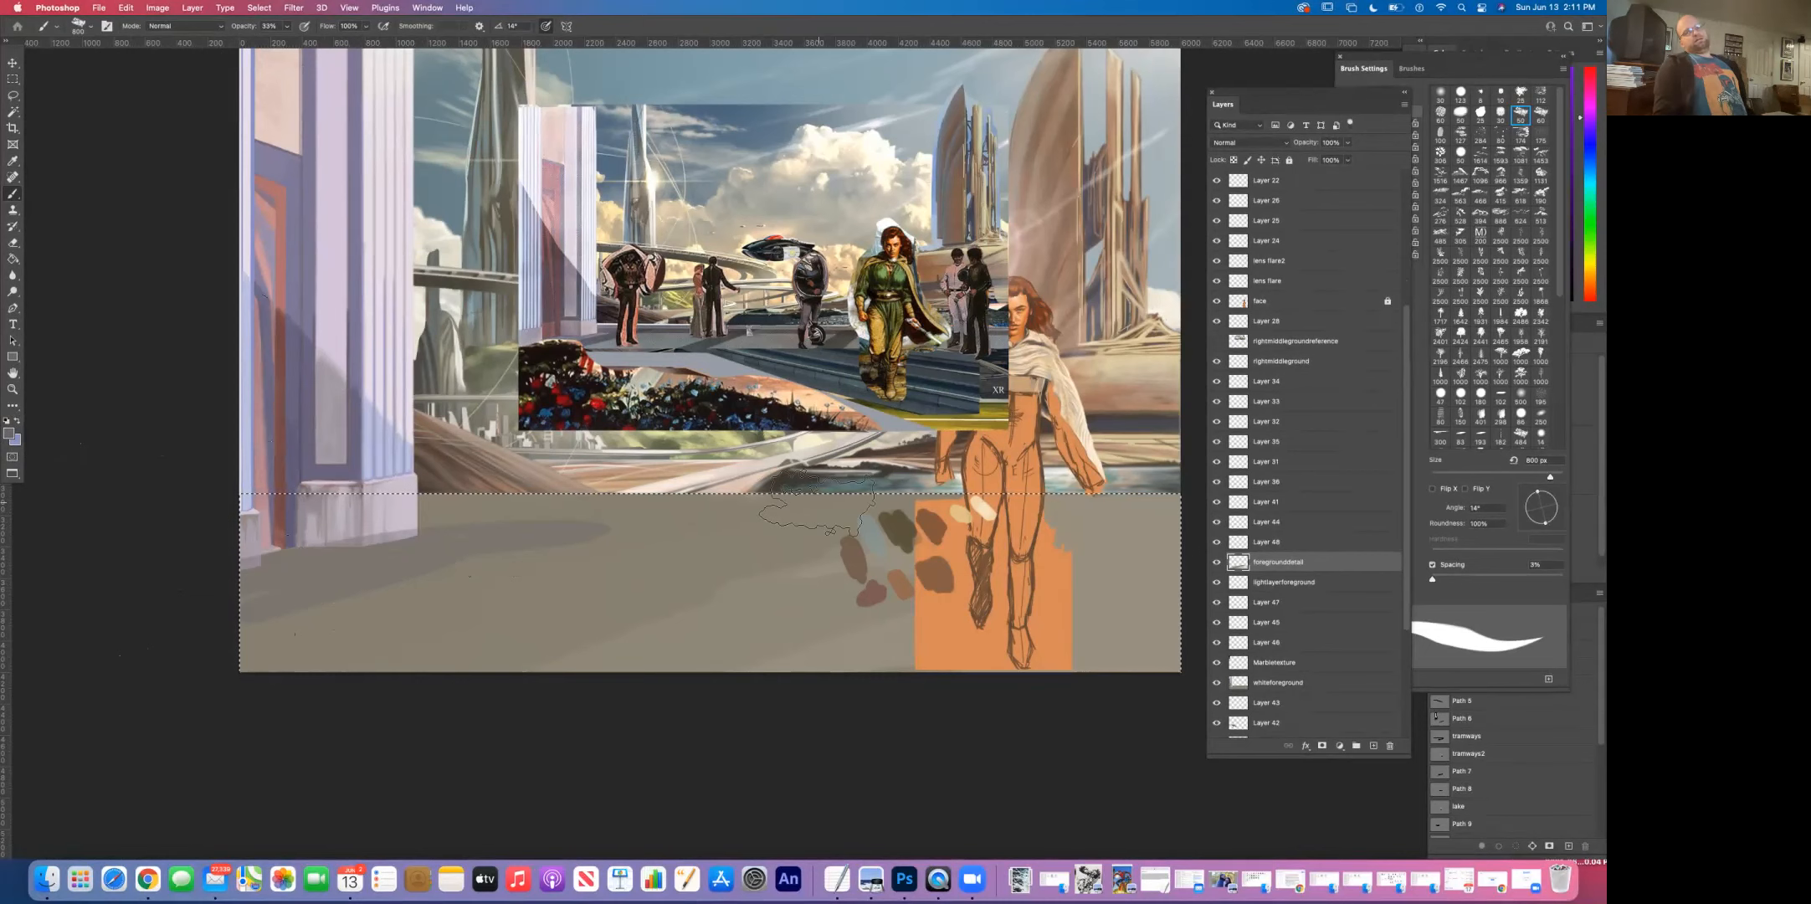
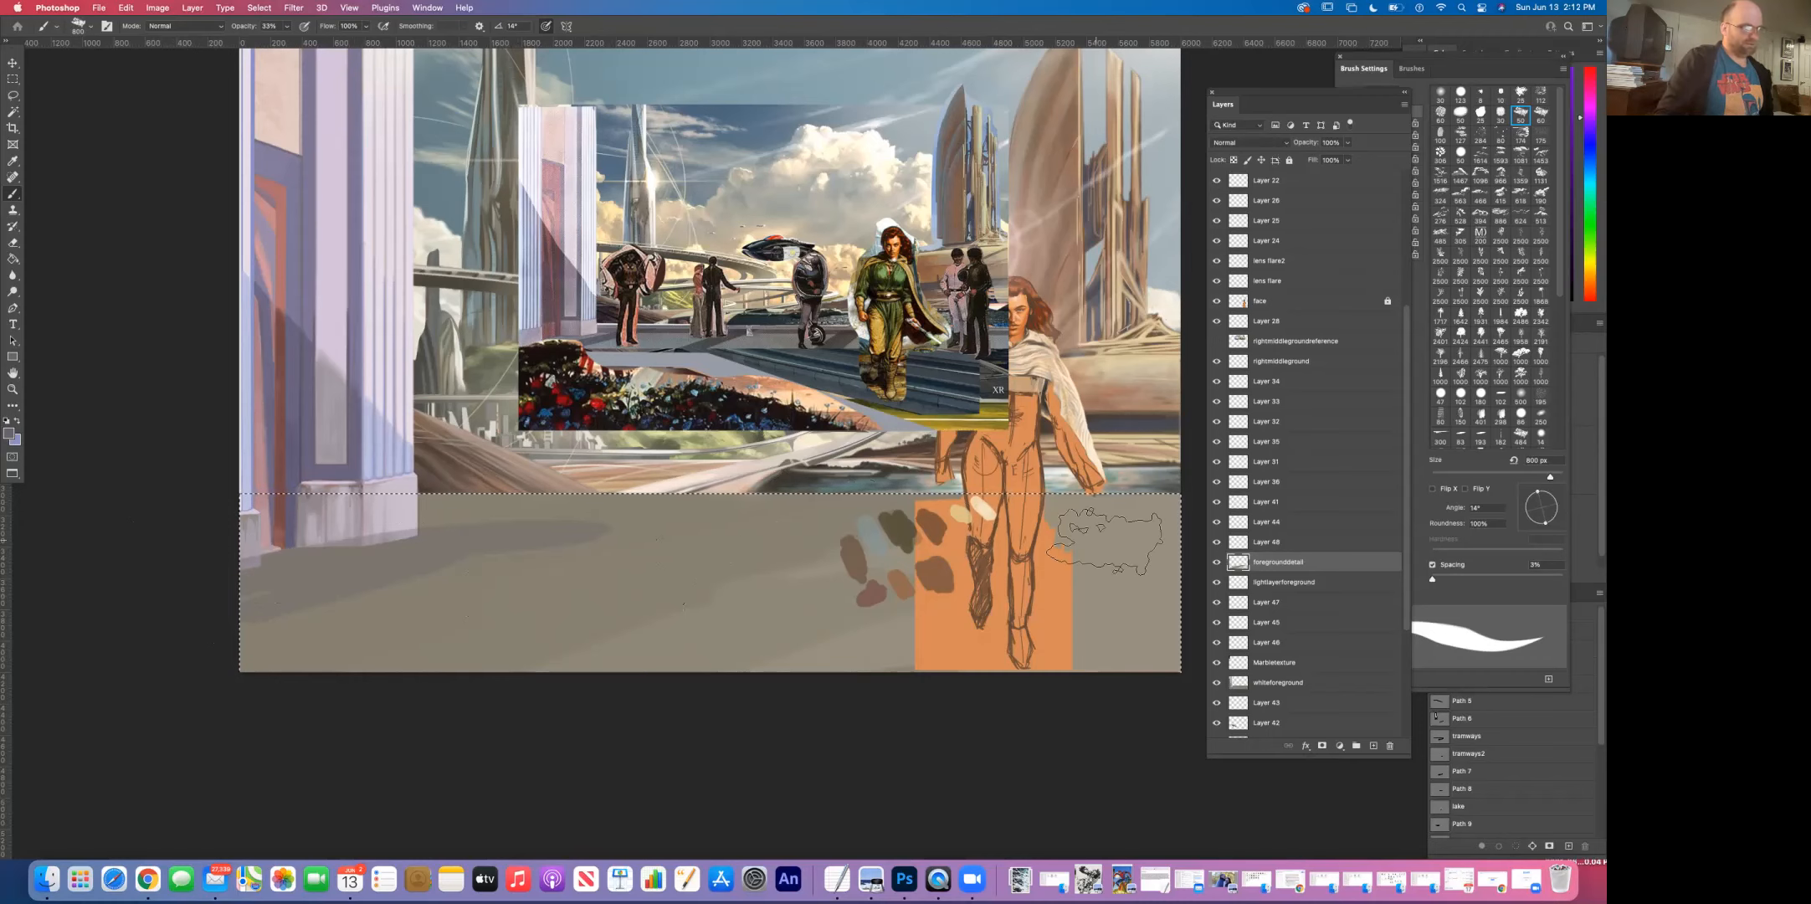
key("super+s")
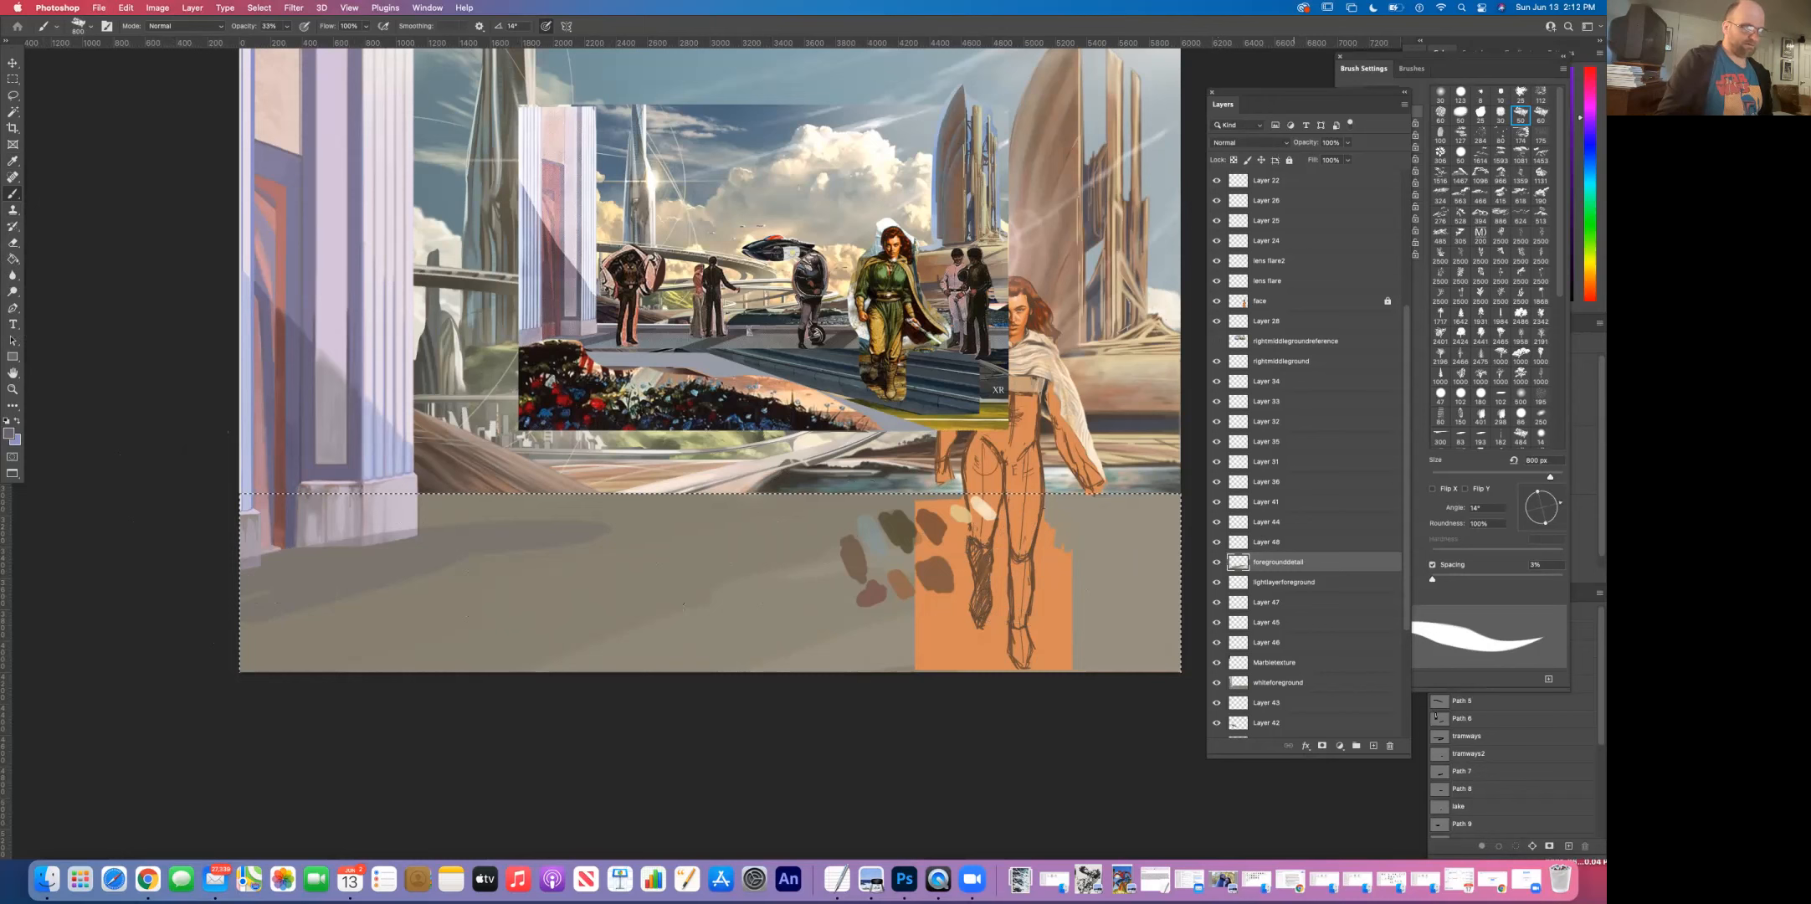
Step: Select the locked "face" layer containing the orange figure sketch and unlock it for editing
left_click(1289, 302)
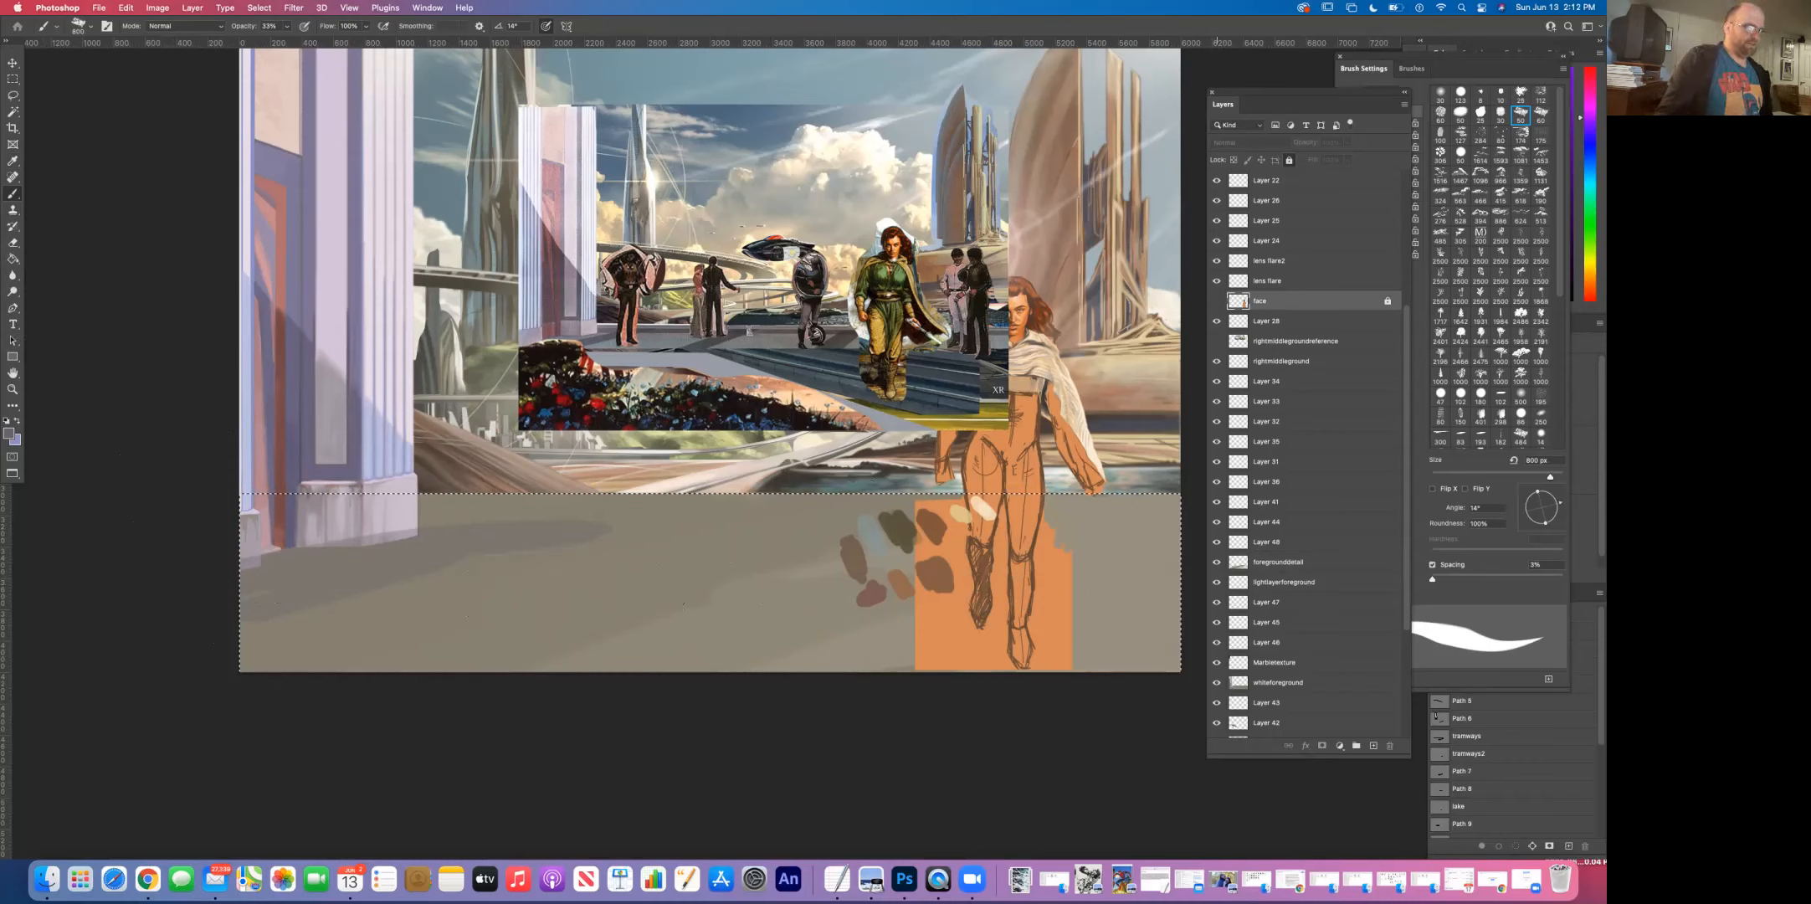
left_click(1217, 302)
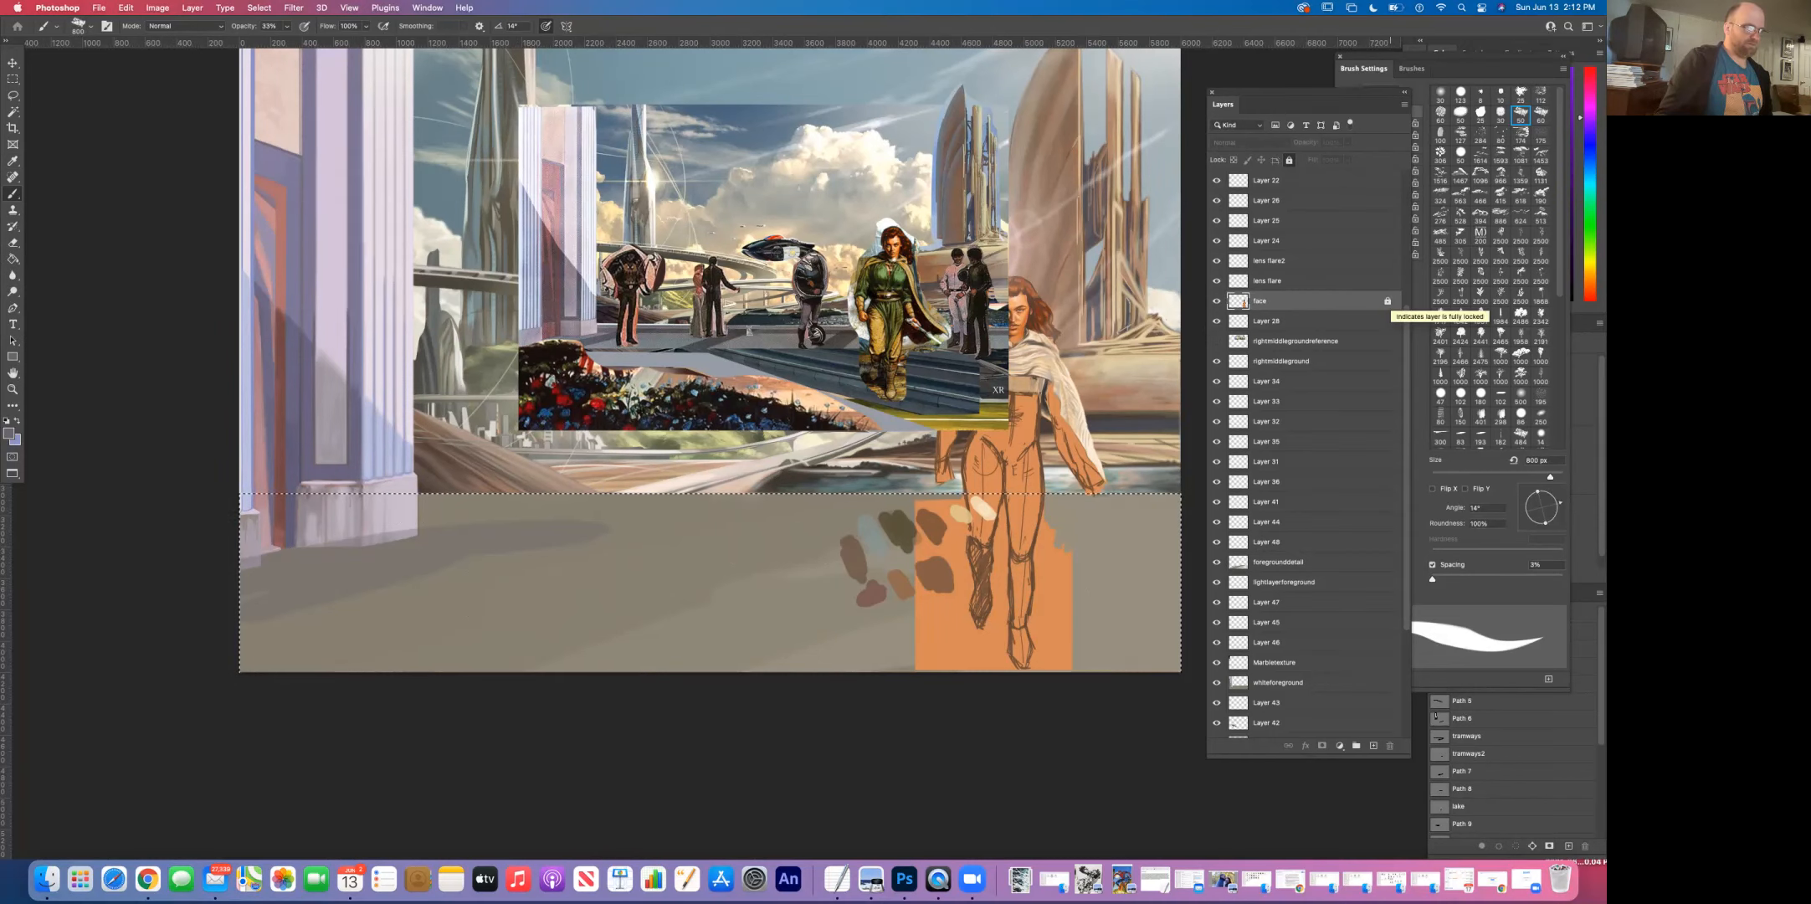
double_click(1373, 301)
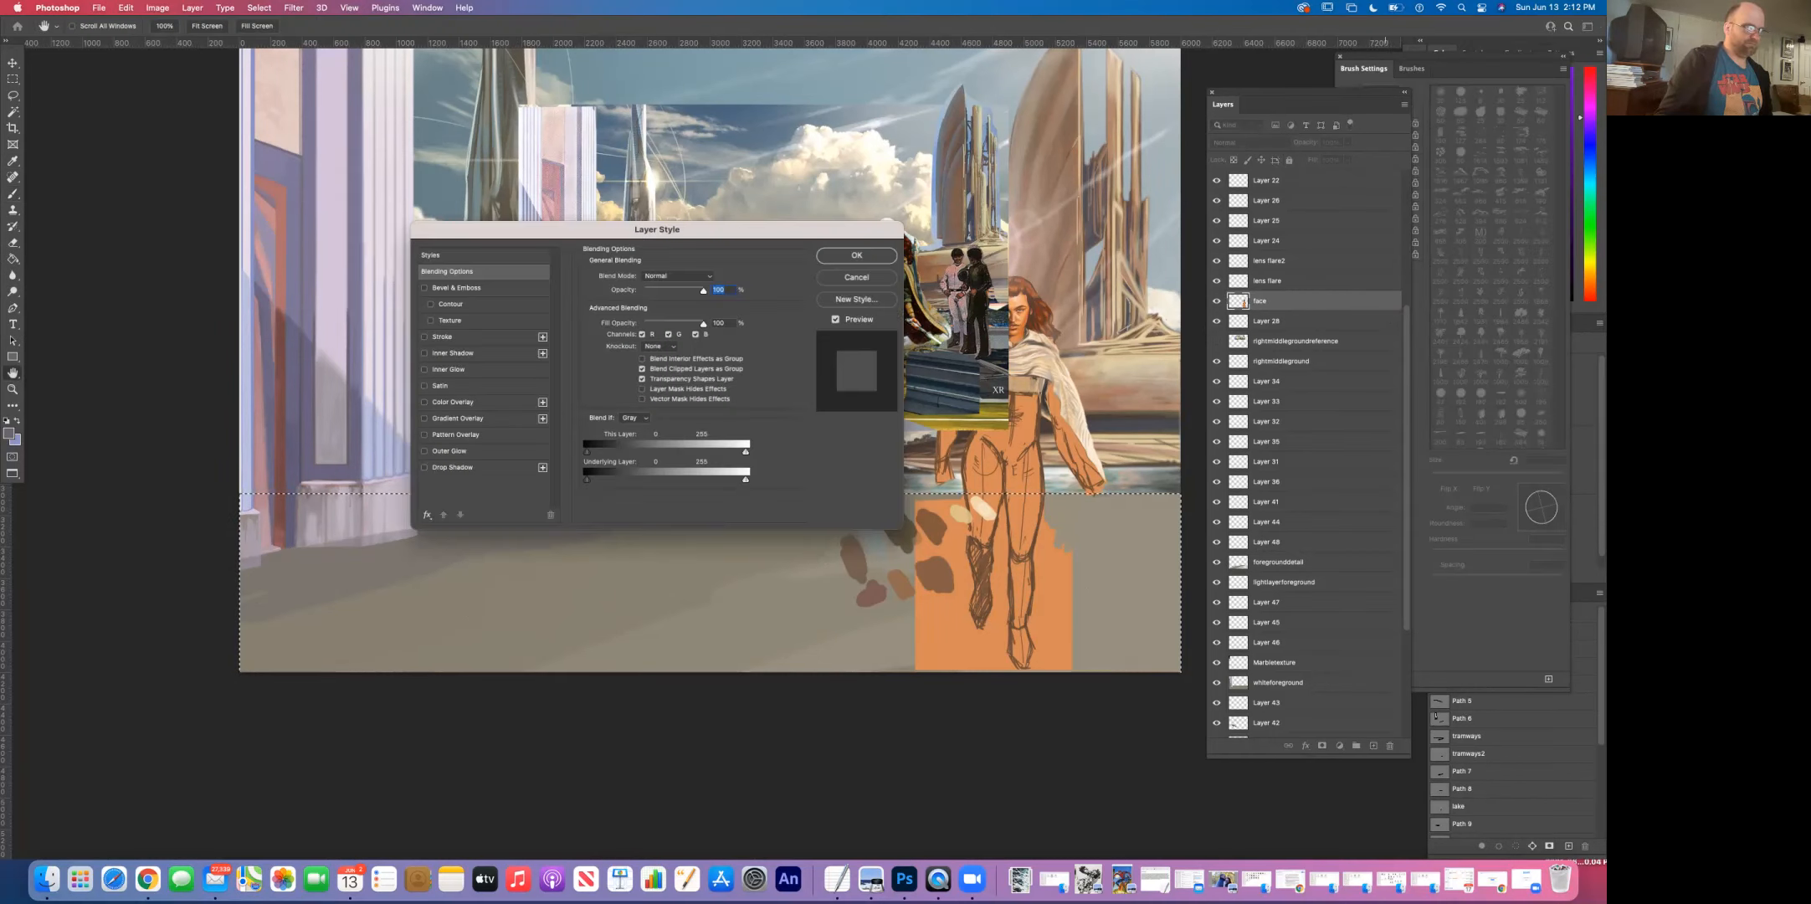
left_click(844, 260)
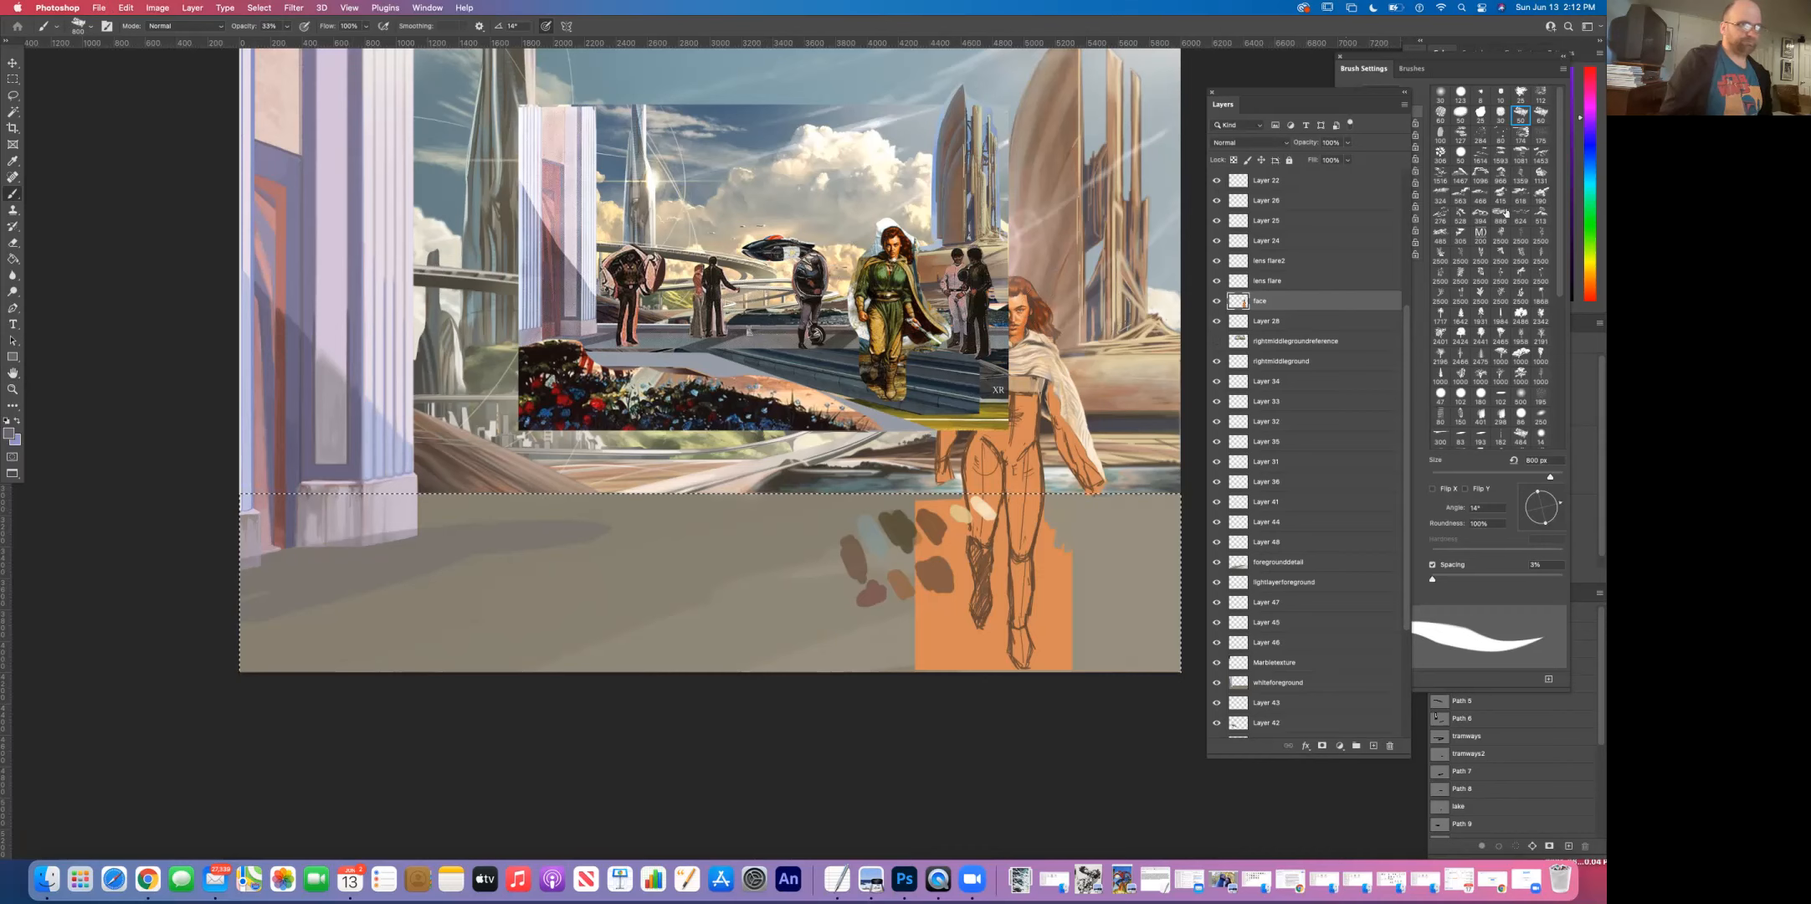
Step: Try covering the orange backdrop beside the figure's leg with a 100 px soft round brush at 100% opacity, and undo the strokes
left_click(1441, 93)
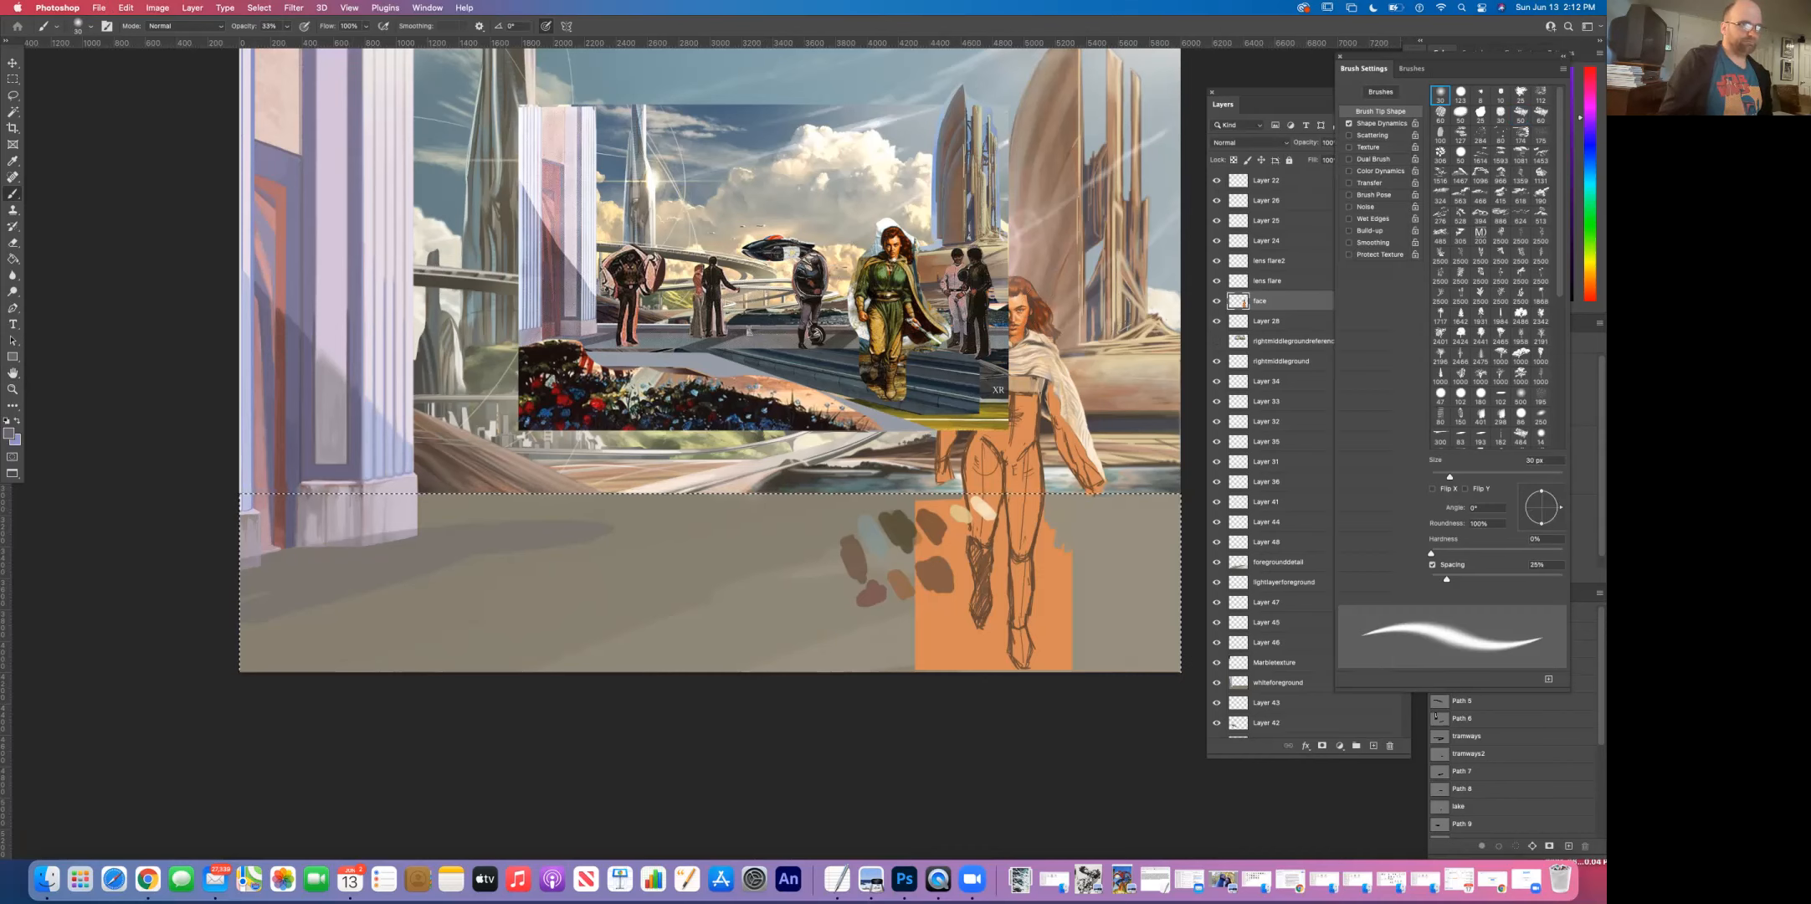
key("bracketright")
key("bracketright")
key("bracketright")
key("bracketright")
key("bracketright")
key("bracketright")
key("bracketright")
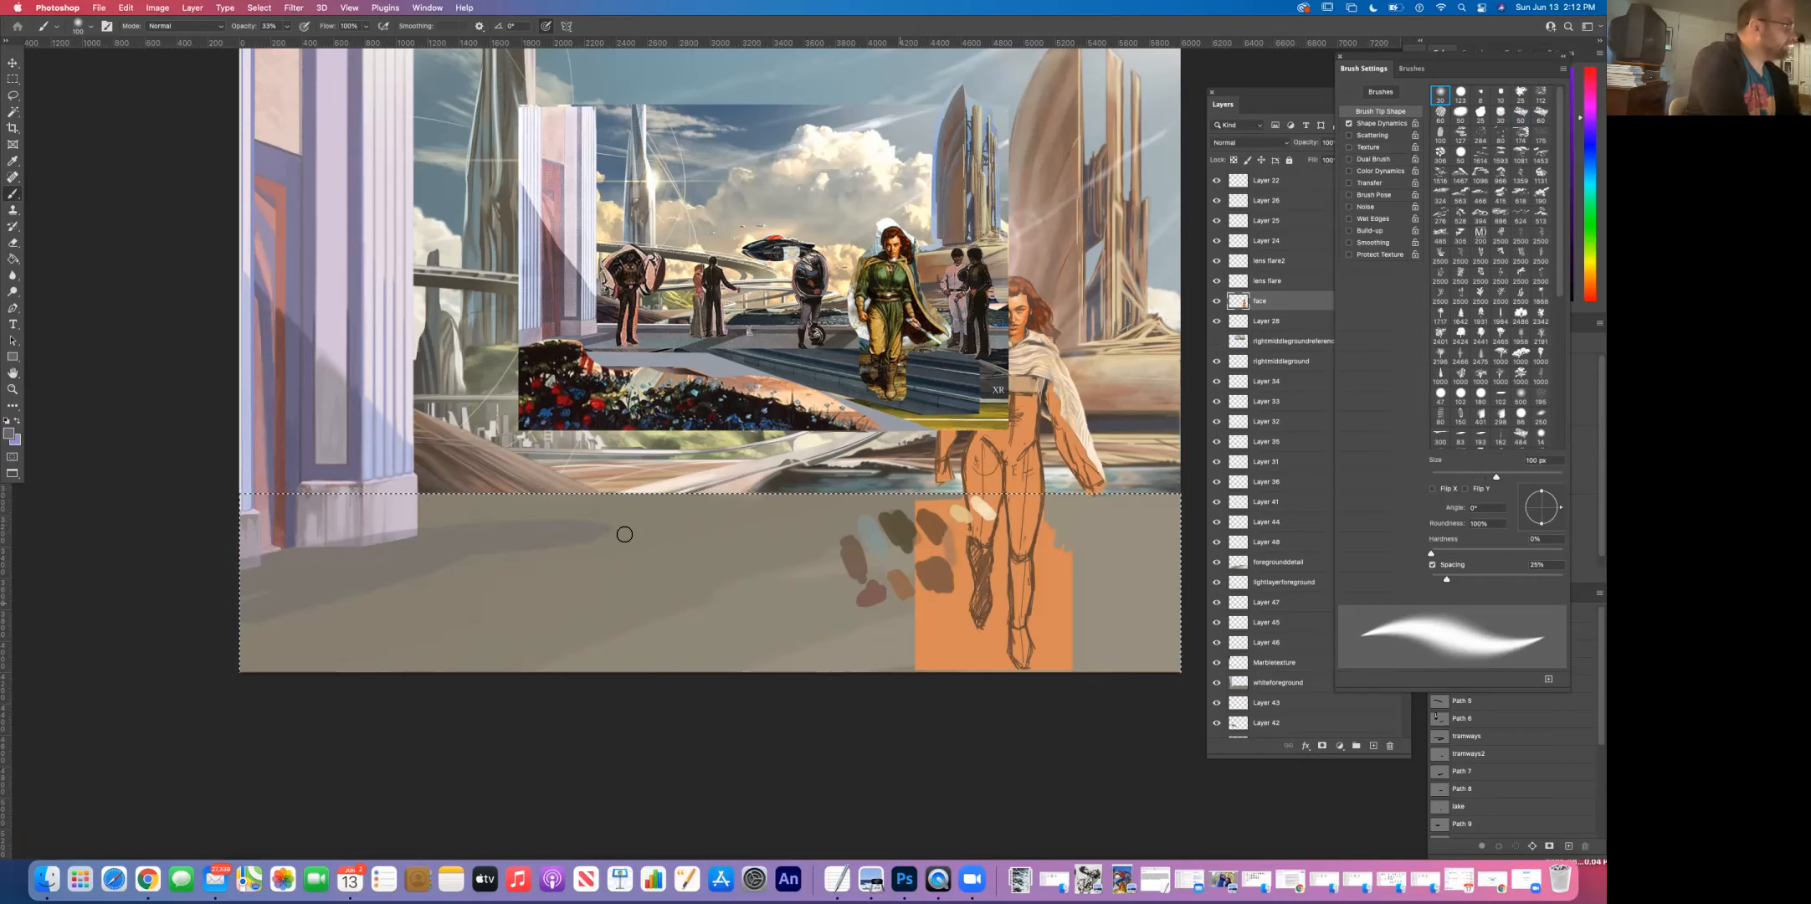
left_click(286, 26)
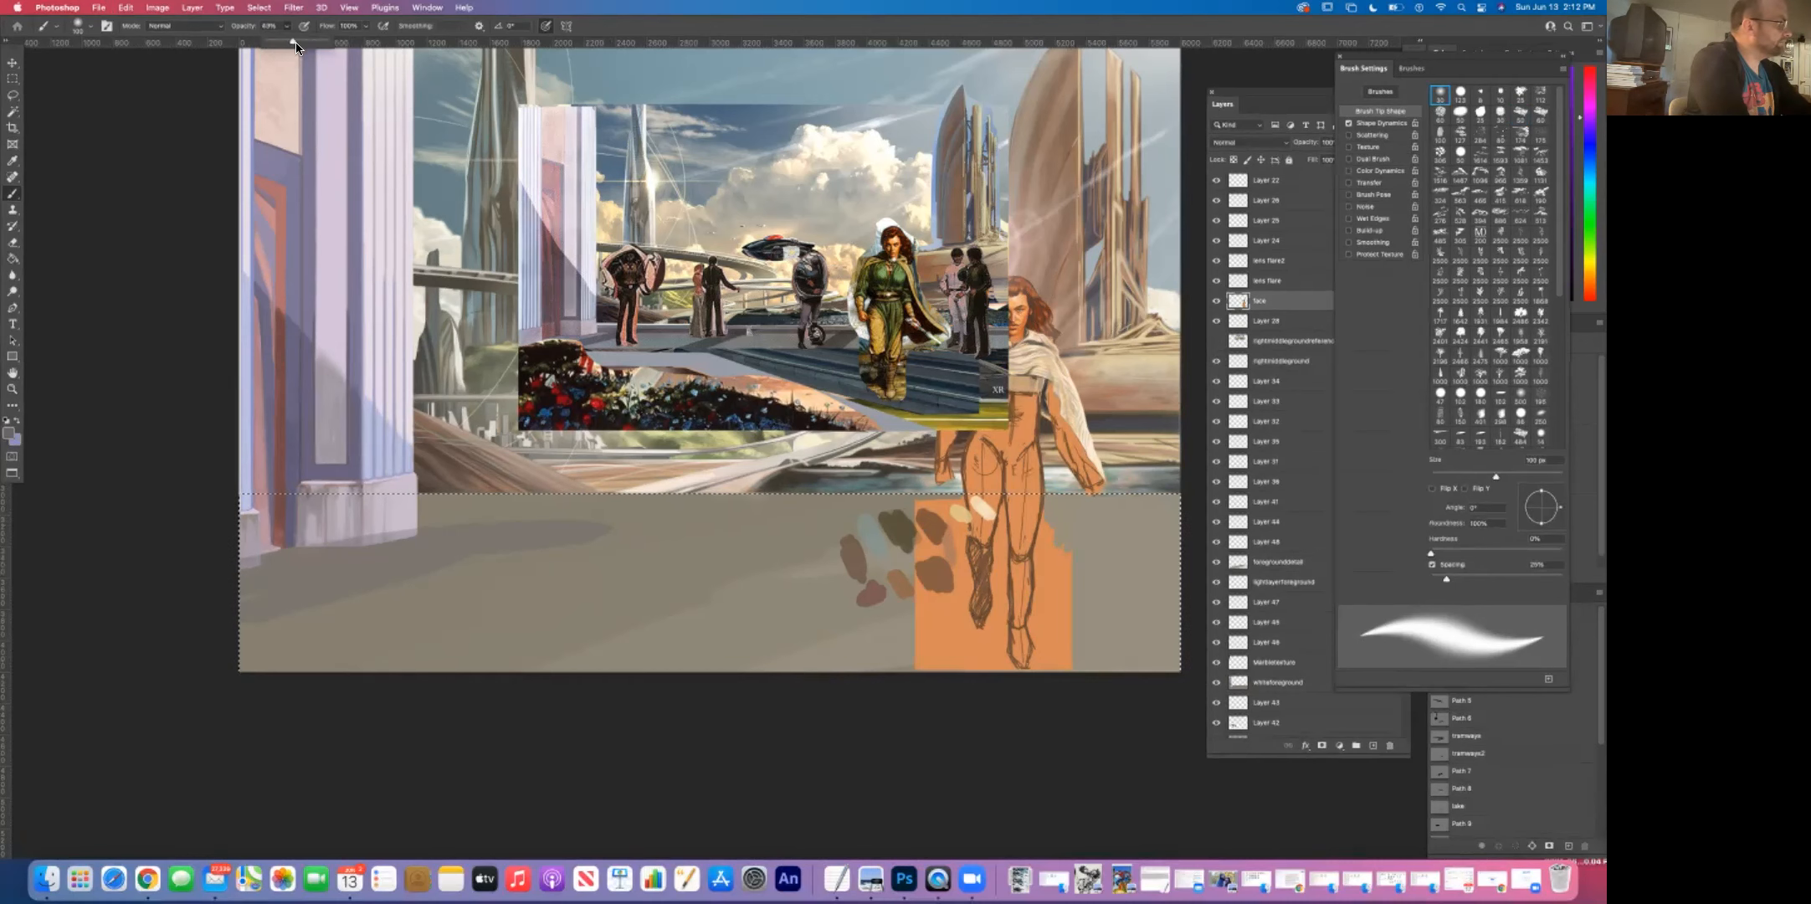
left_click(950, 553)
mouse_move(953, 554)
left_mouse_down()
mouse_move(963, 612)
mouse_move(928, 579)
mouse_move(932, 597)
left_mouse_up()
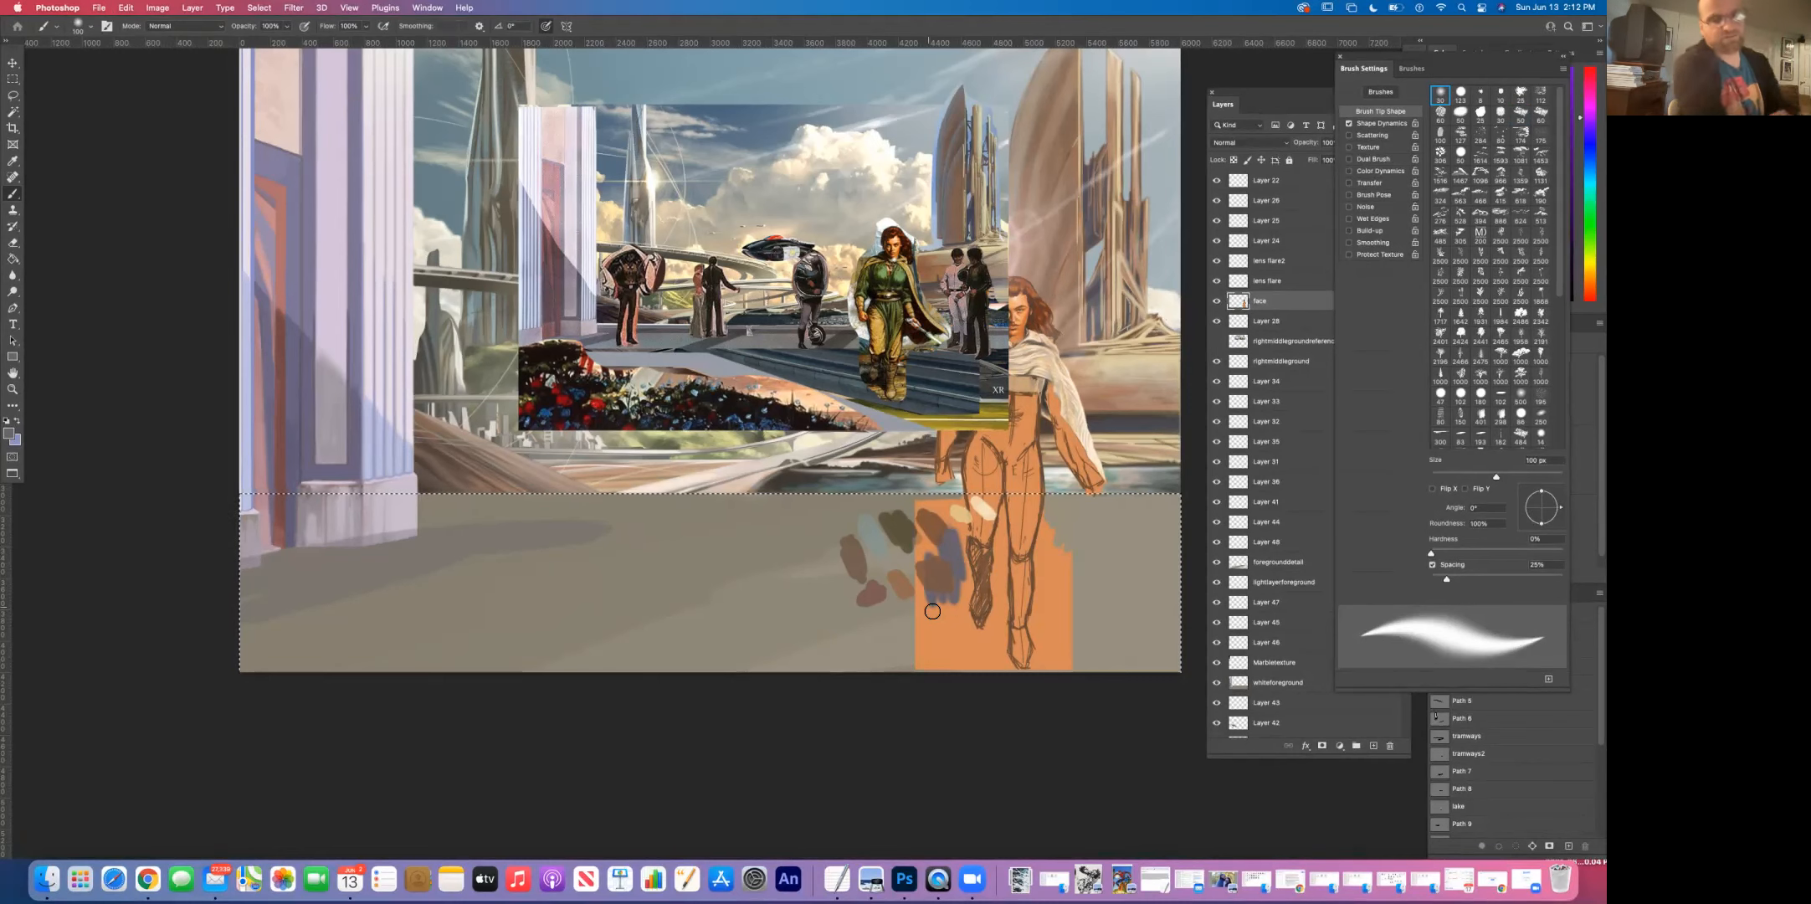
key("super+z")
key("super+z")
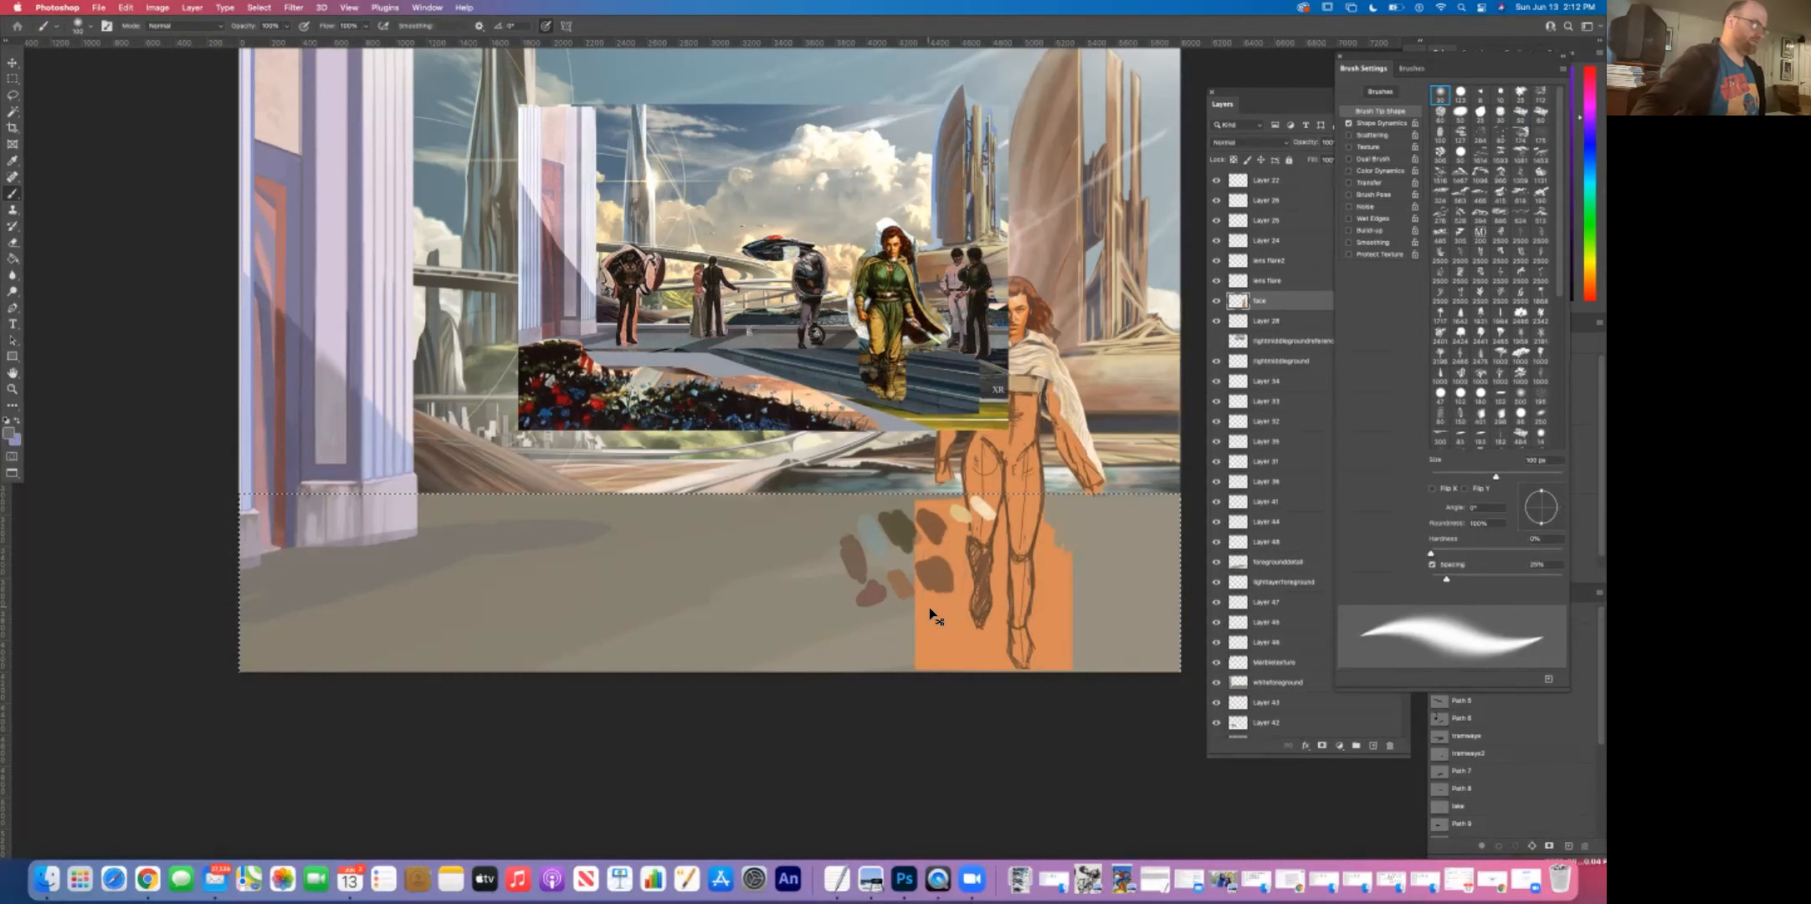
Step: Erase the orange backdrop between the color swatches and the figure's legs with a 150 px Eraser at 100% opacity
left_click(12, 242)
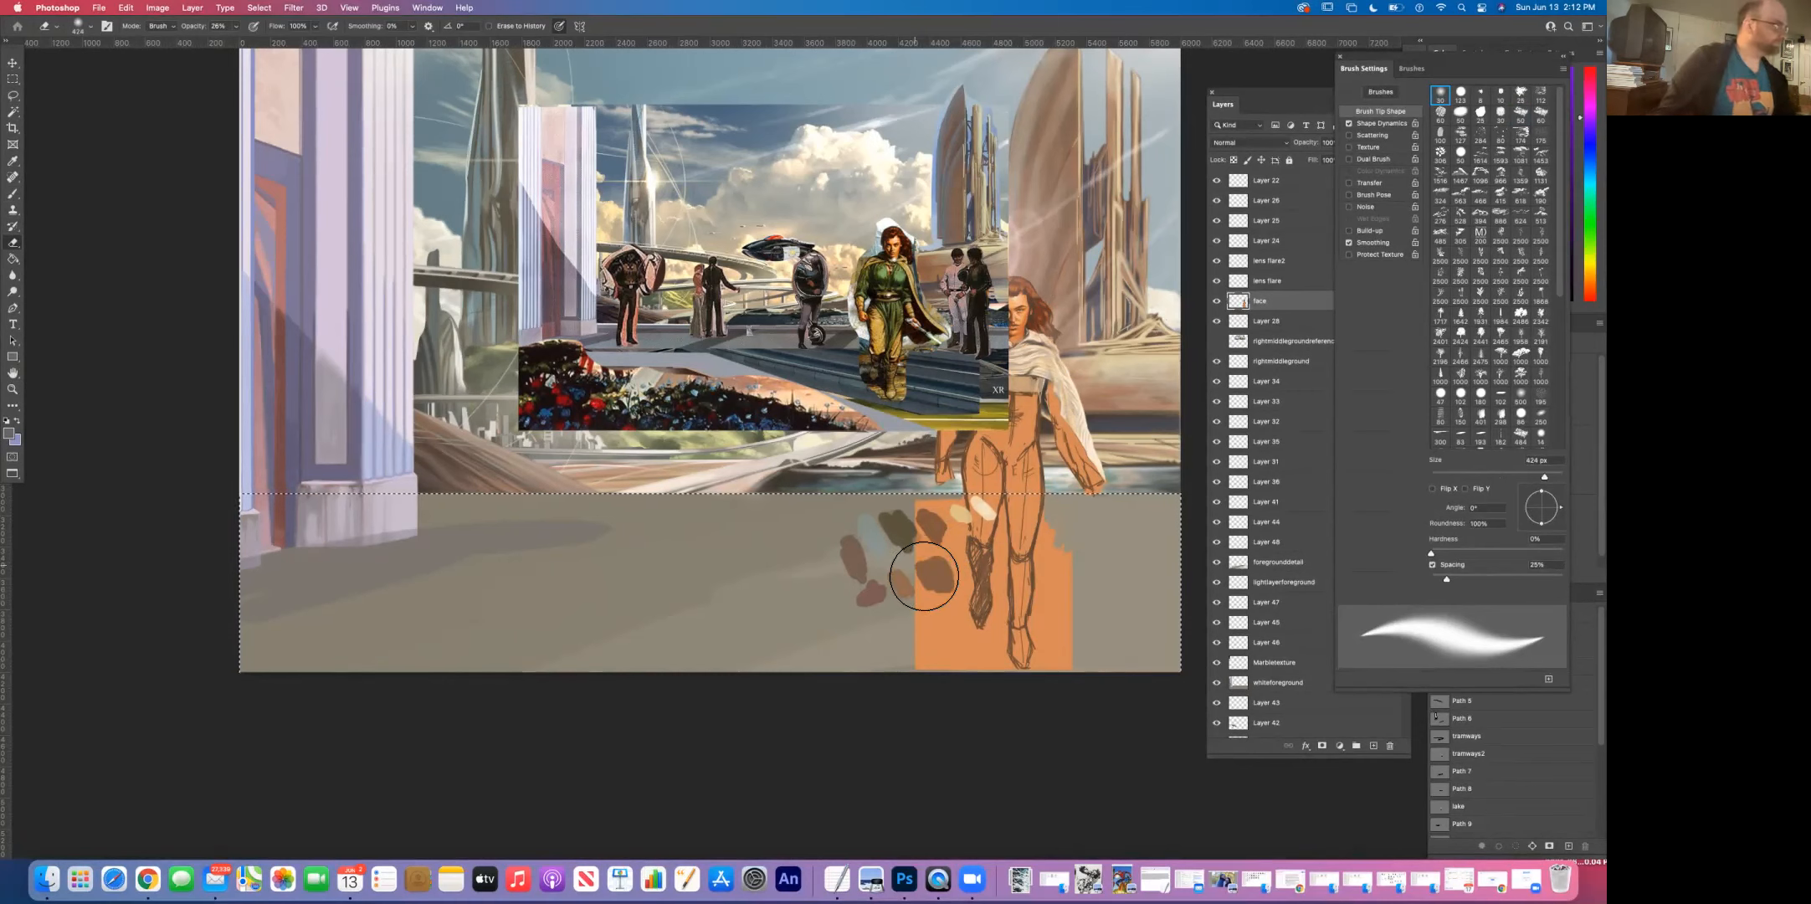
left_click(237, 28)
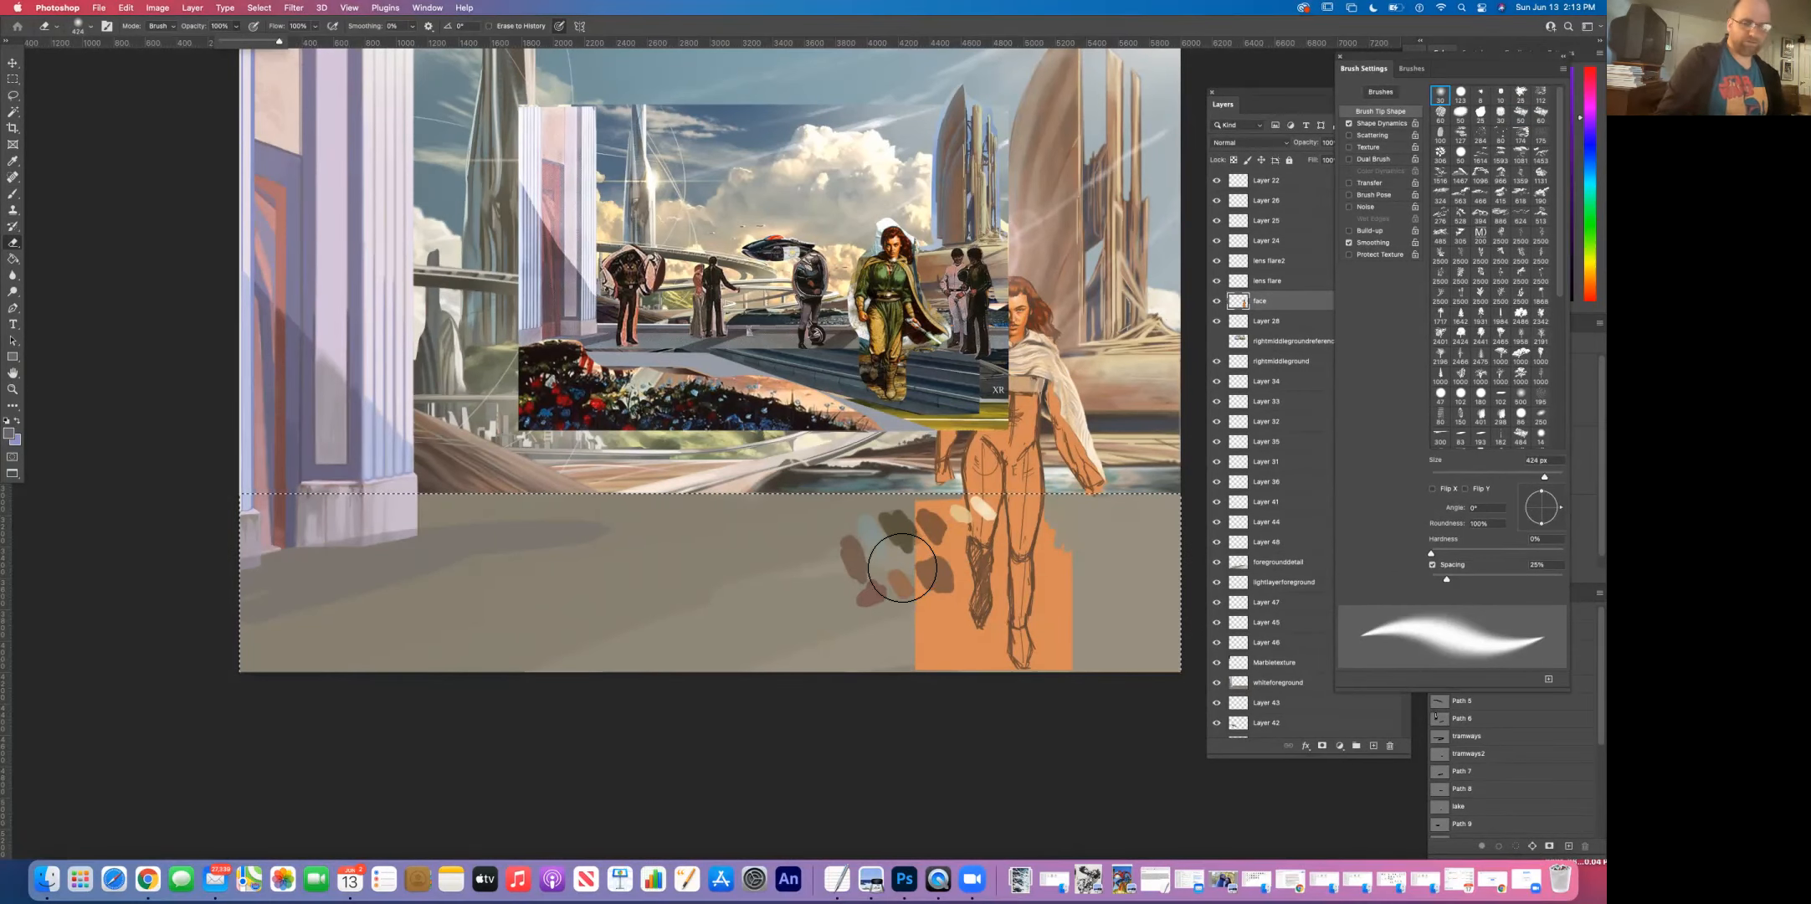
key("bracketleft")
key("bracketleft")
key("bracketleft")
key("bracketleft")
key("bracketleft")
key("bracketleft")
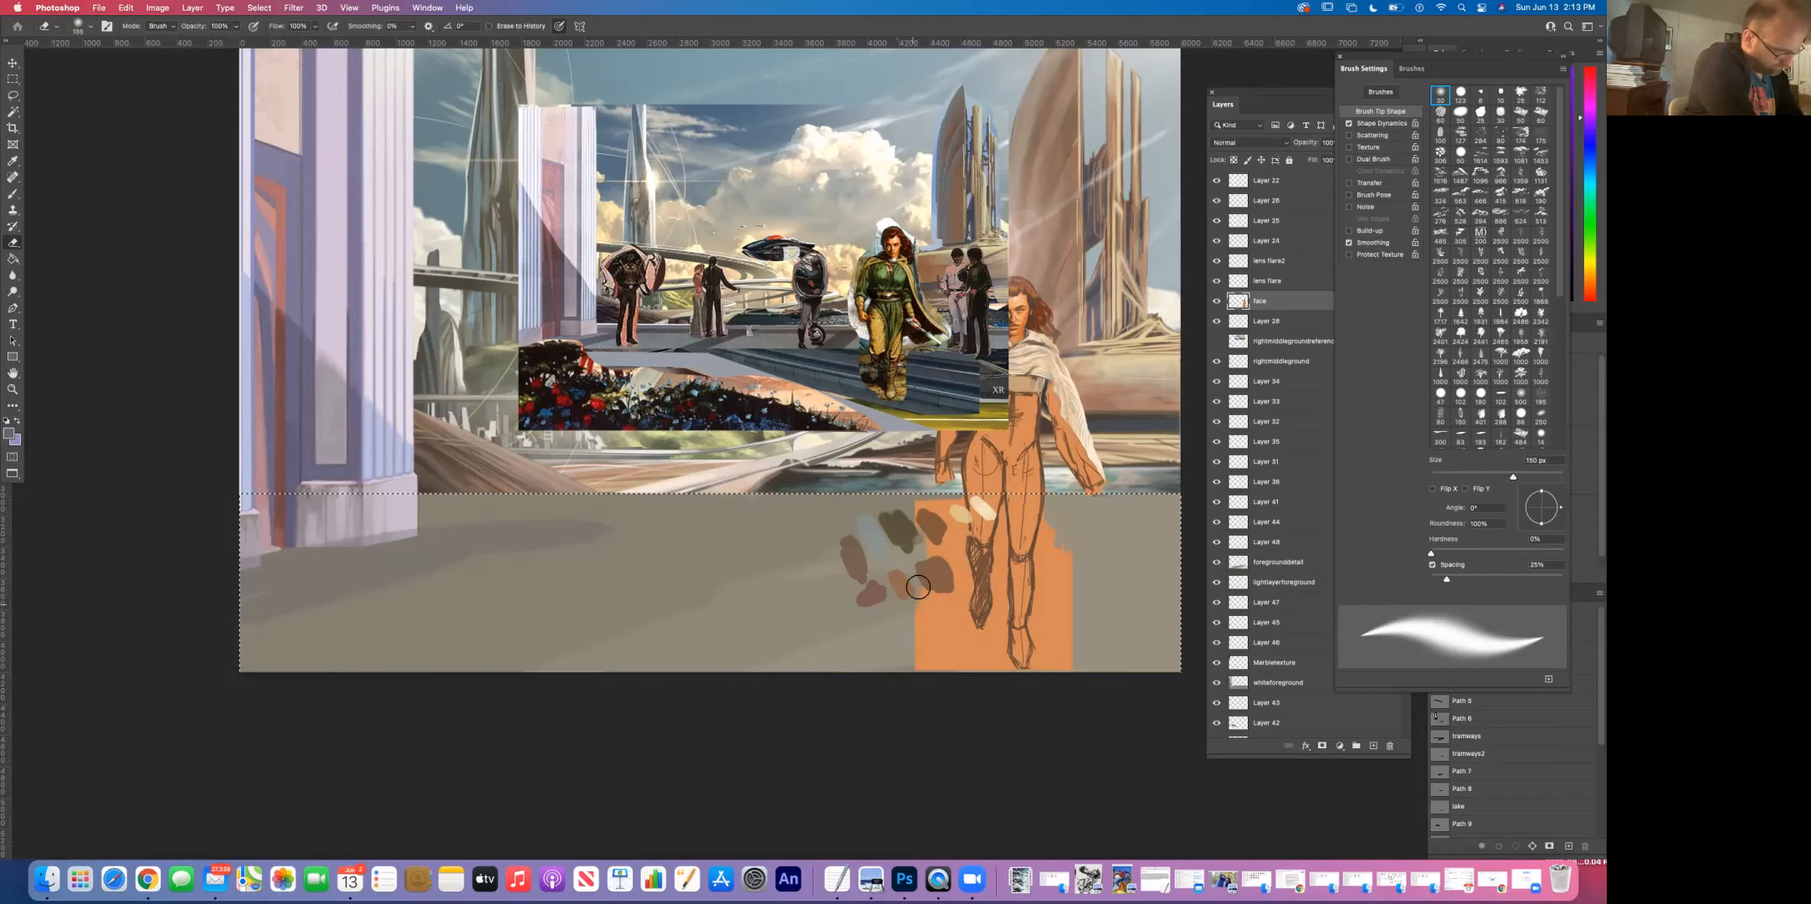
mouse_move(953, 515)
left_mouse_down()
mouse_move(922, 545)
mouse_move(936, 590)
mouse_move(929, 578)
mouse_move(919, 626)
mouse_move(950, 623)
mouse_move(971, 657)
mouse_move(961, 606)
mouse_move(969, 664)
left_mouse_up()
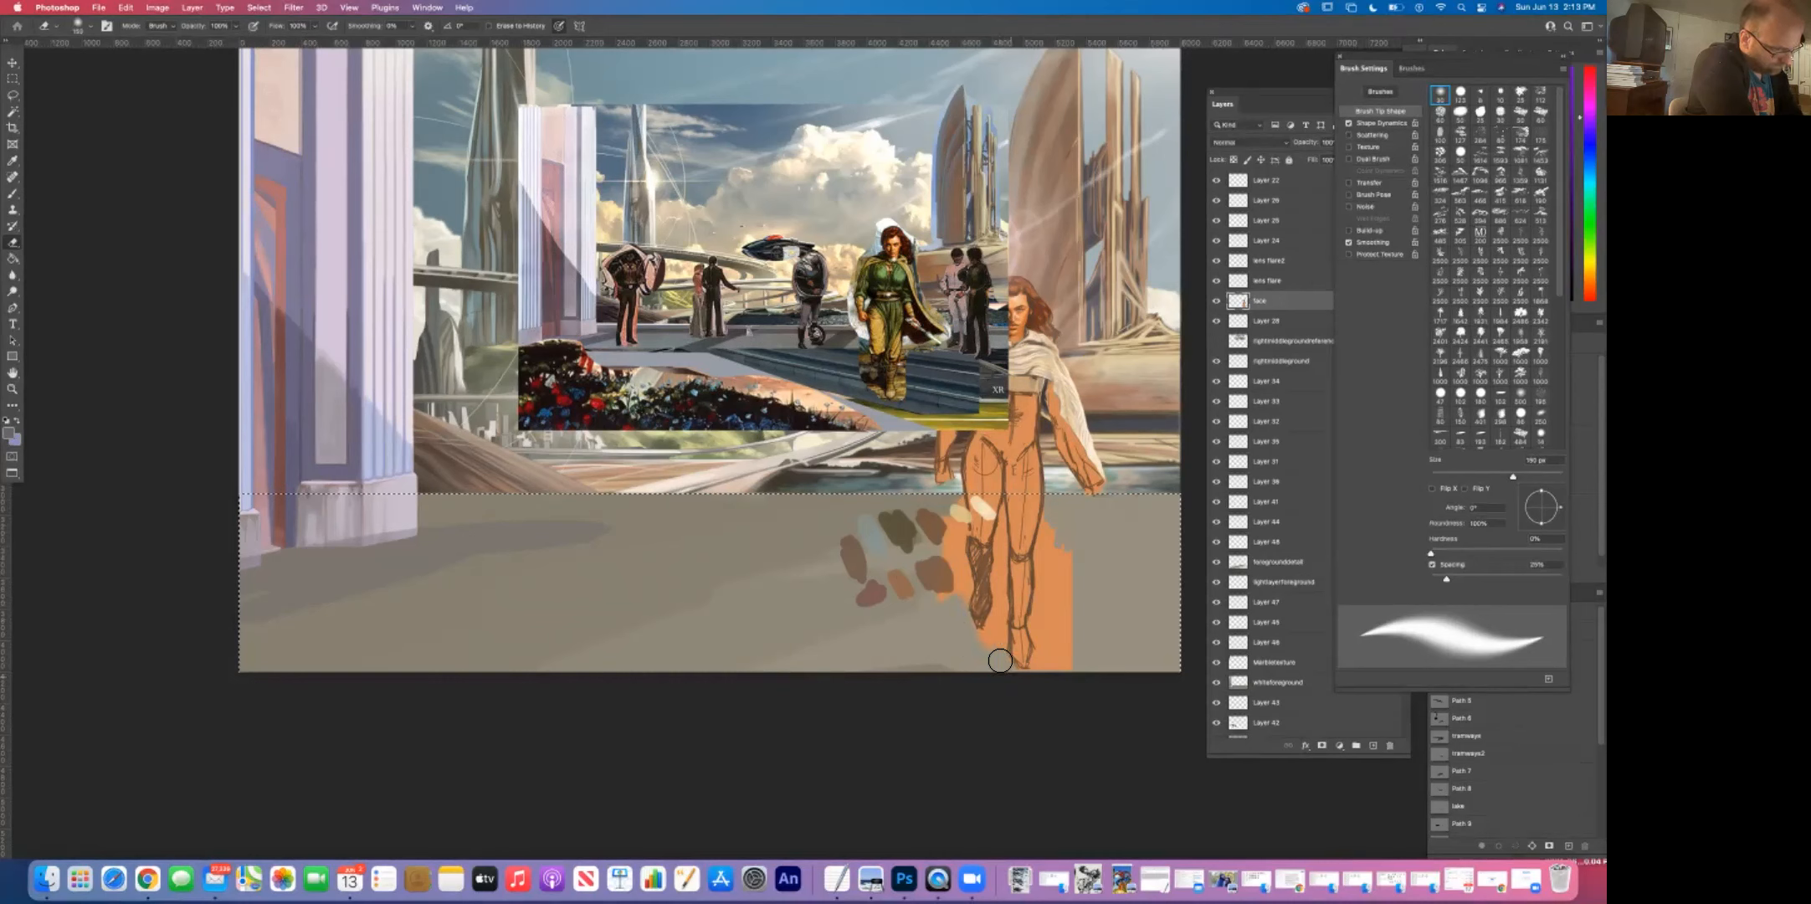
mouse_move(948, 600)
left_mouse_down()
mouse_move(949, 523)
mouse_move(940, 607)
mouse_move(918, 570)
left_mouse_up()
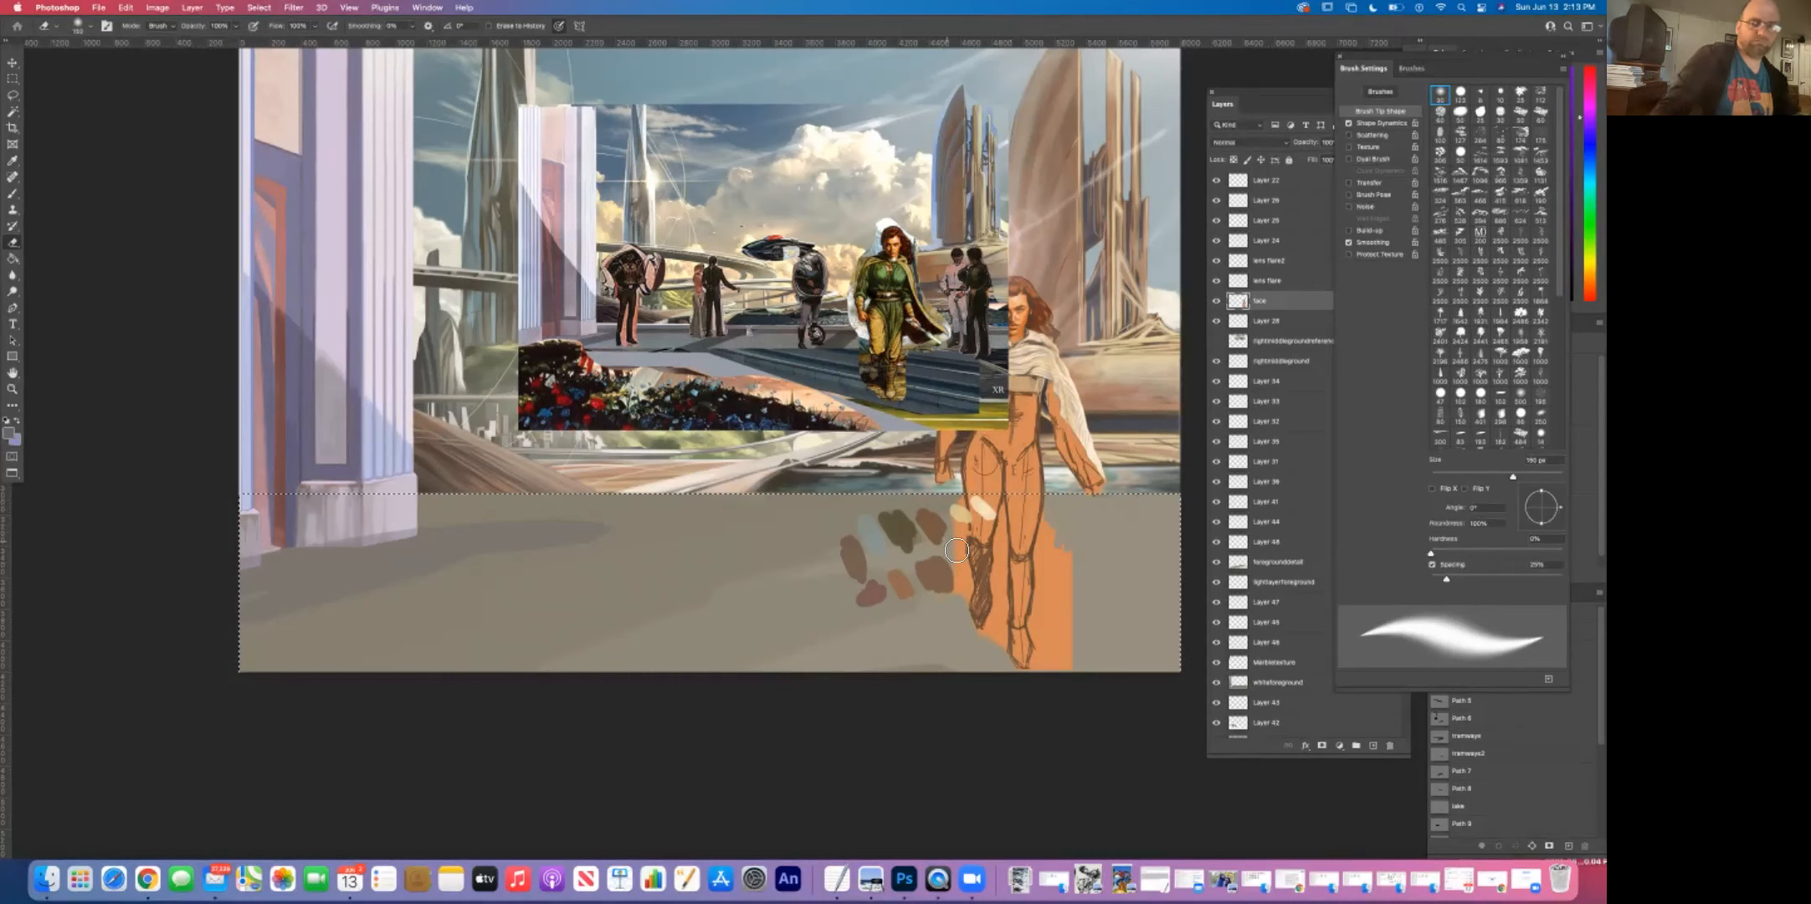
Step: Erase the remaining orange backdrop around the figure's other leg with the Eraser reduced to about 70 px
key("bracketleft")
key("bracketleft")
key("bracketleft")
key("bracketleft")
key("bracketleft")
key("bracketleft")
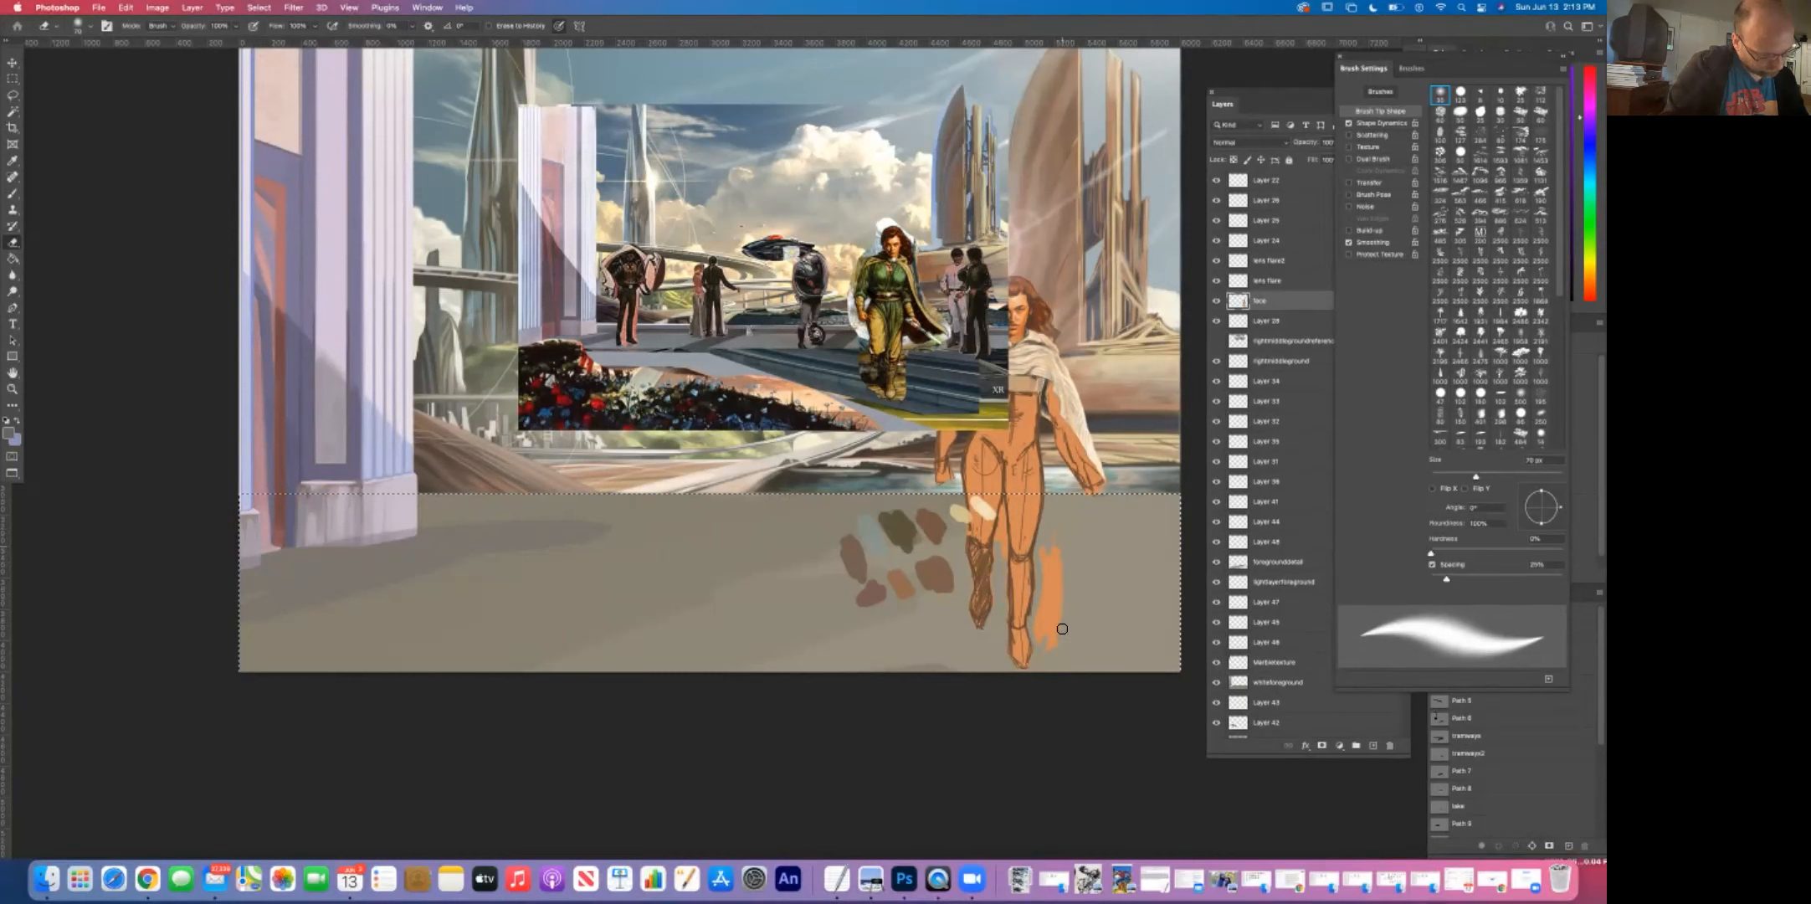
mouse_move(1057, 640)
left_mouse_down()
mouse_move(1057, 536)
mouse_move(1050, 641)
mouse_move(1051, 590)
left_mouse_up()
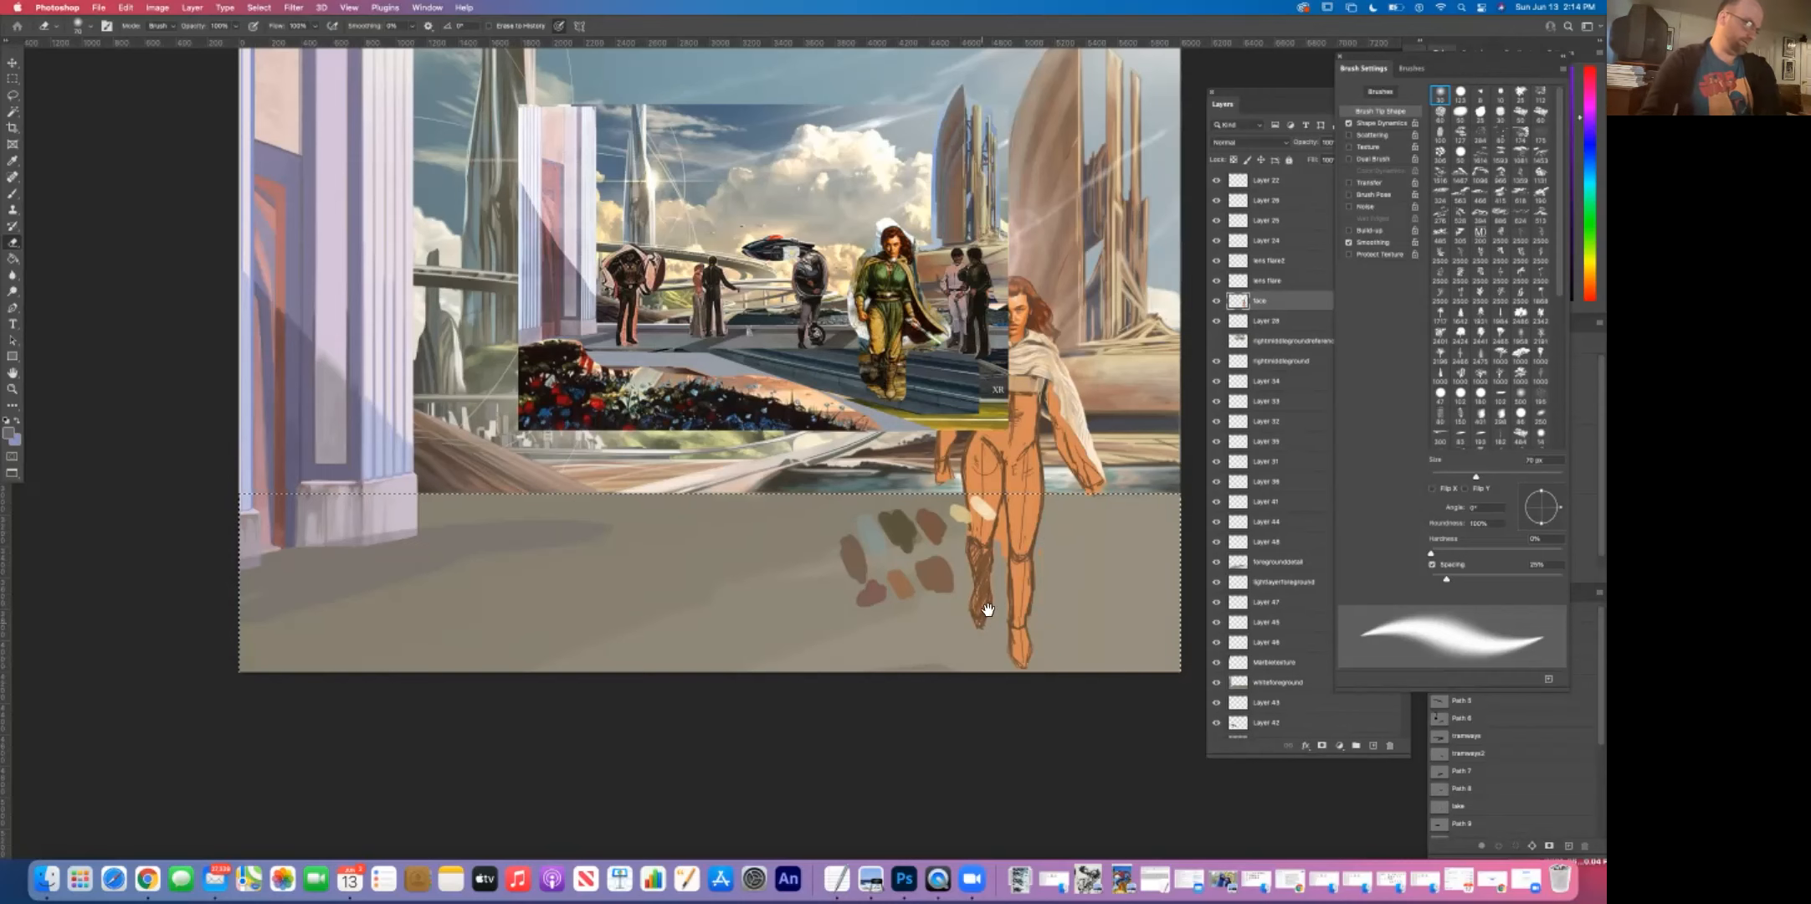
Step: Clean up the leftover orange between the figure's legs with a smaller Eraser
left_click(993, 540)
left_click(993, 540)
left_click(994, 540, "alt")
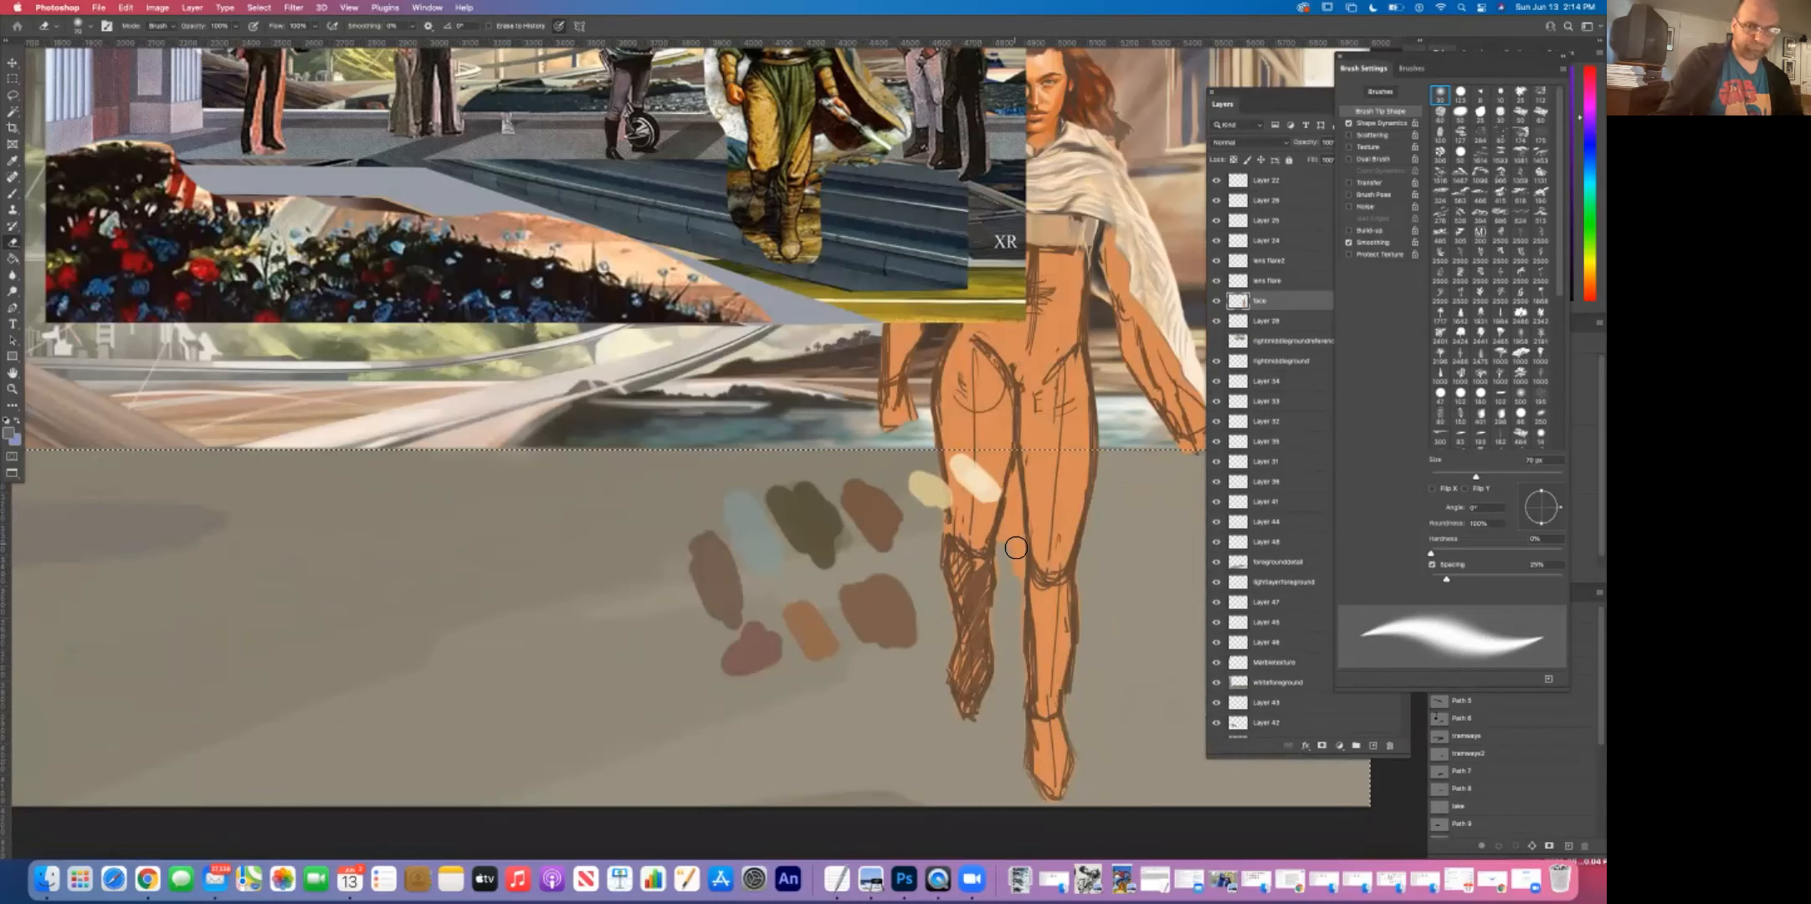
key("bracketleft")
mouse_move(1014, 543)
left_mouse_down()
mouse_move(1021, 651)
mouse_move(1013, 514)
mouse_move(1022, 620)
left_mouse_up()
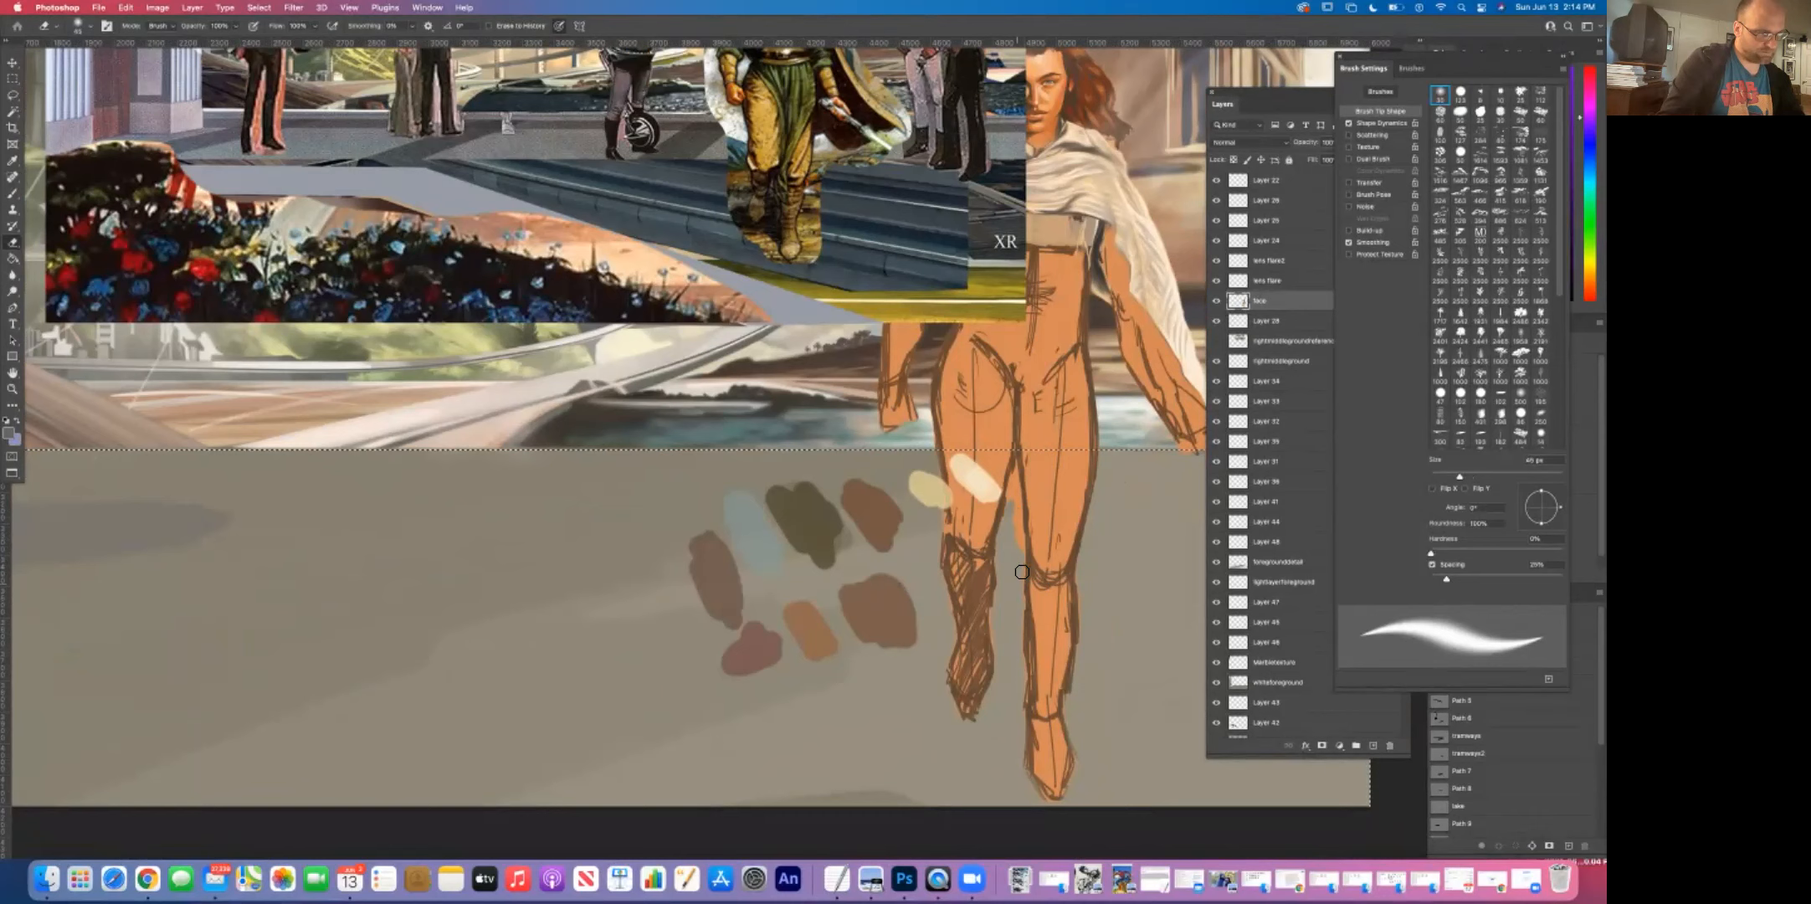
left_click_drag(1024, 550, 1020, 501)
key("period")
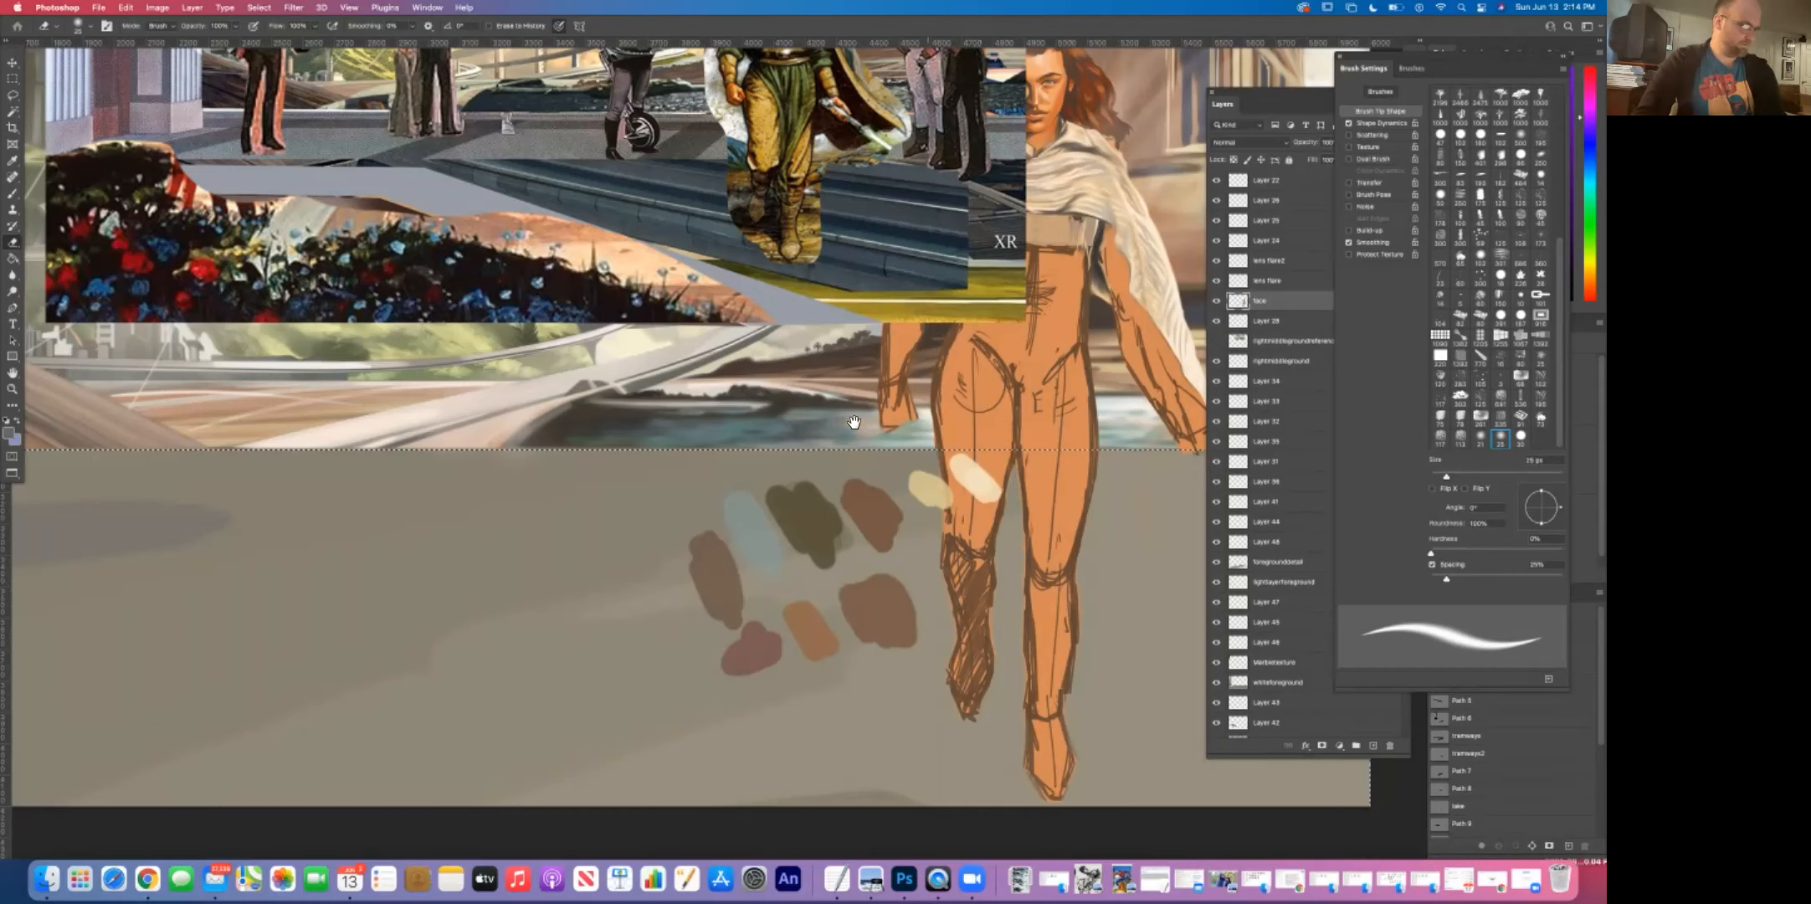
left_click(756, 491, "alt+super")
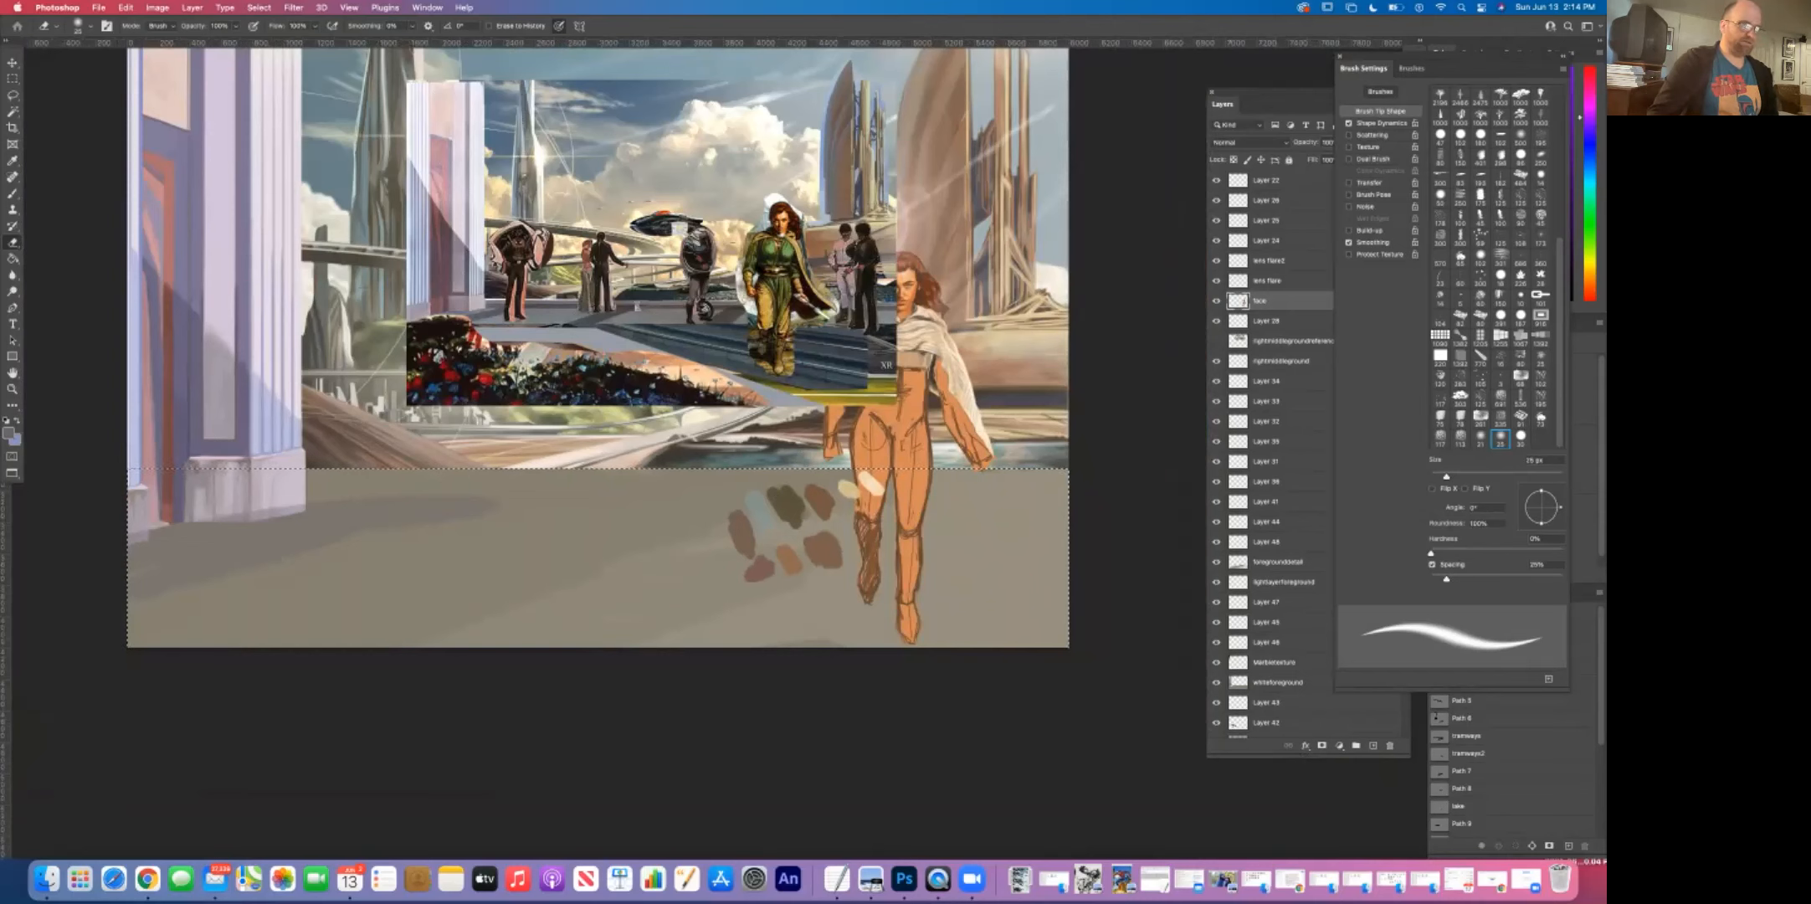
Step: Lock the "face" layer again and make the foregrounddetail layer active
mouse_move(1464, 68)
left_mouse_down()
mouse_move(1191, 532)
mouse_move(1193, 575)
left_mouse_up()
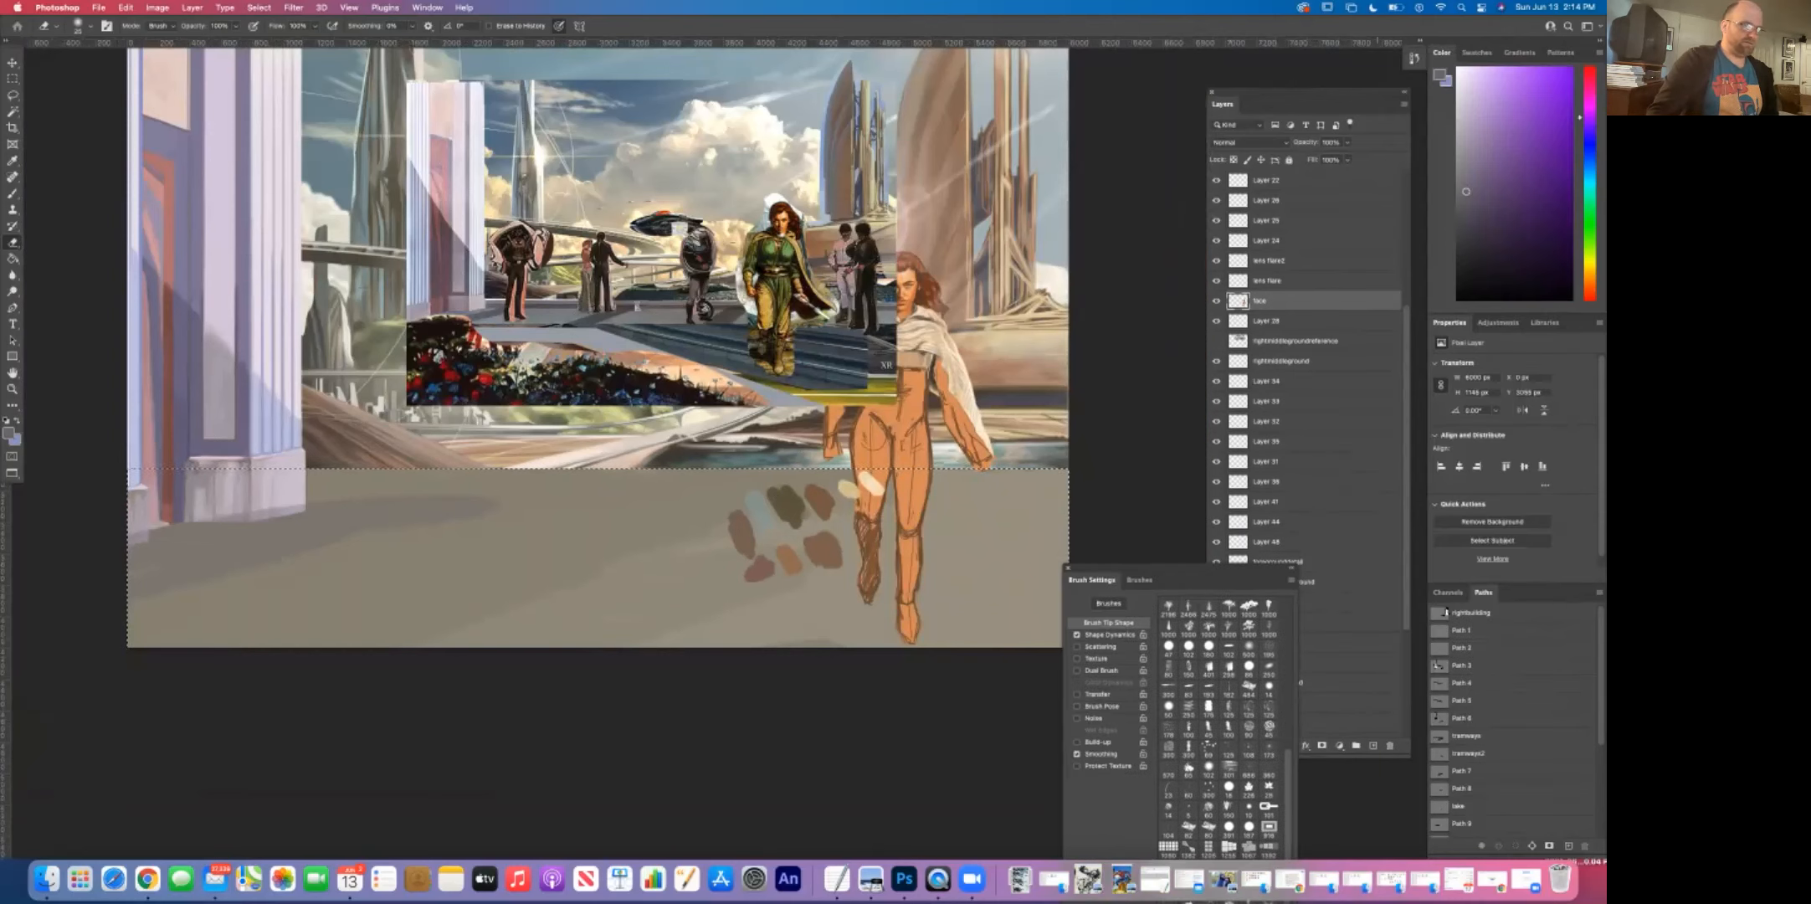
left_click(1289, 159)
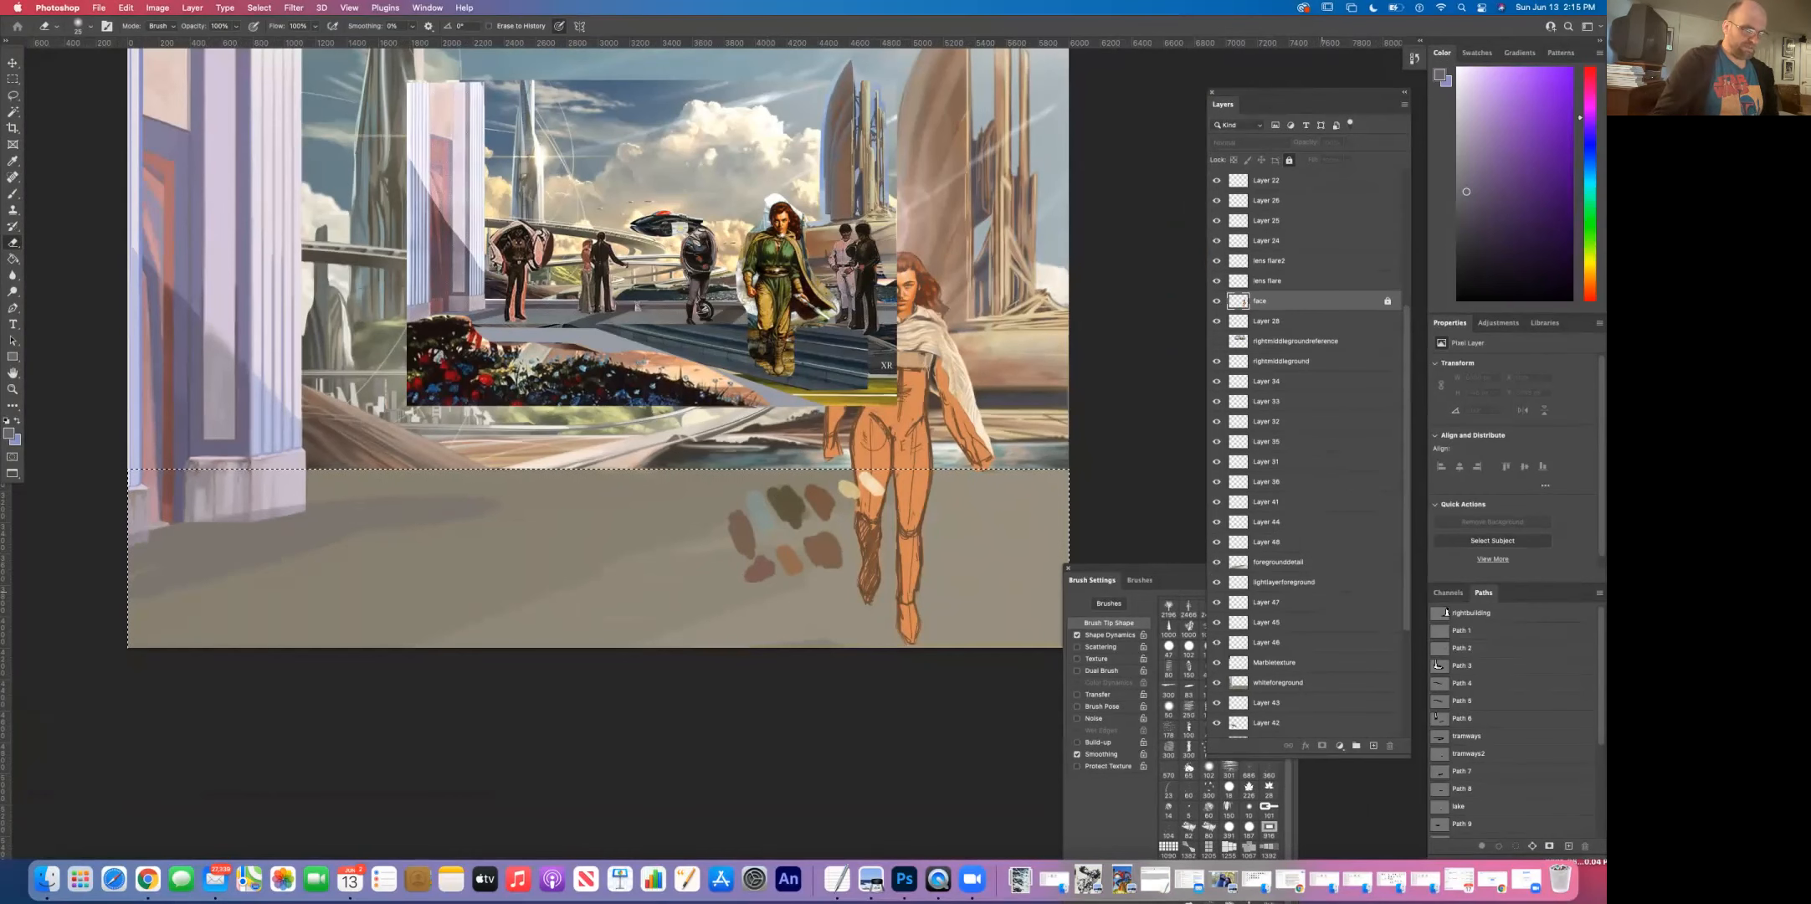
left_click(1281, 562)
left_click(1218, 562)
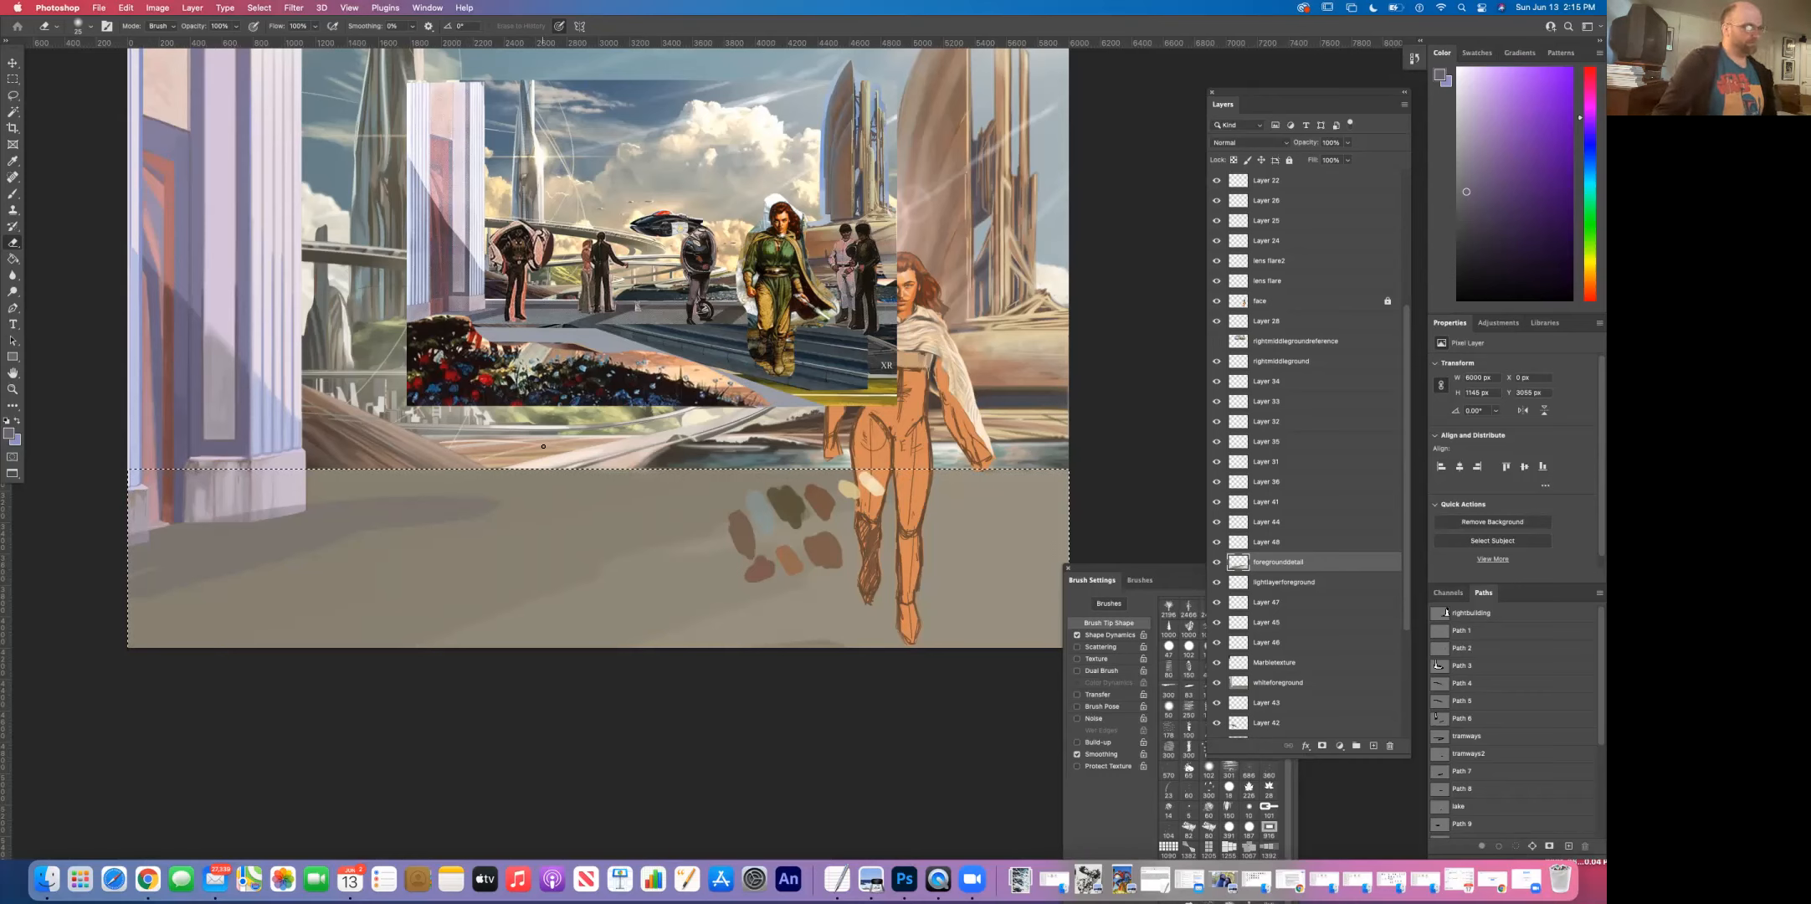
Step: Sample the reddish tone of the building's doorway and adjust the foreground color to muted brown #735853
left_click(13, 161)
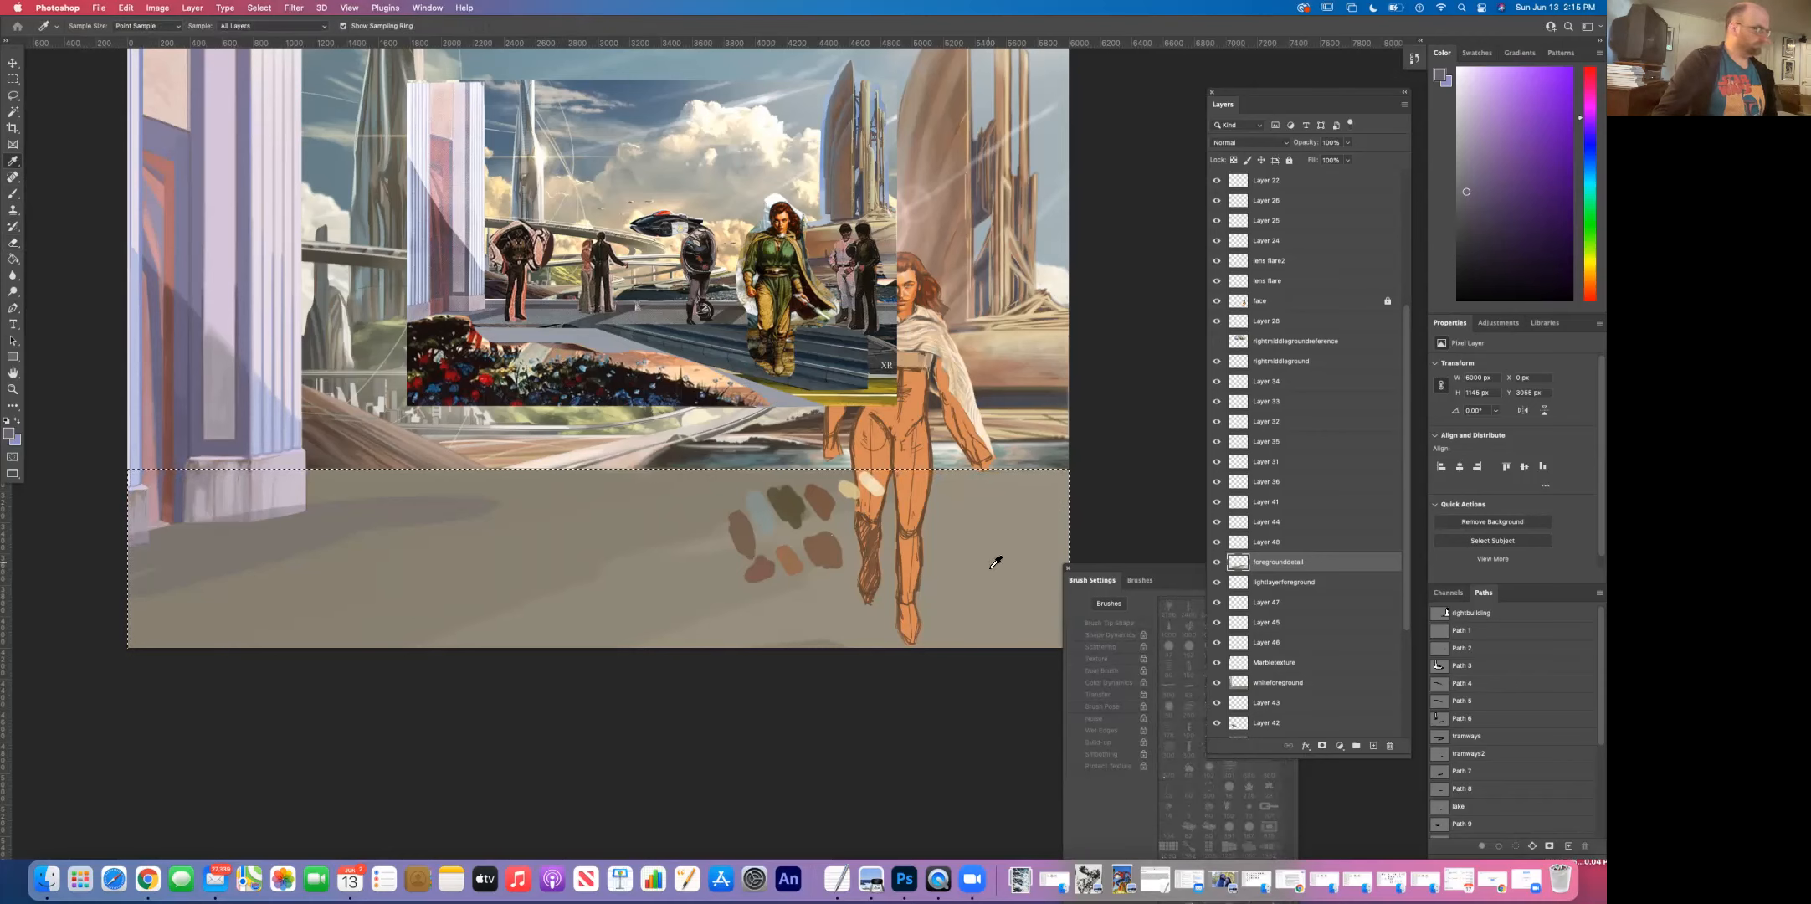
left_click(693, 508)
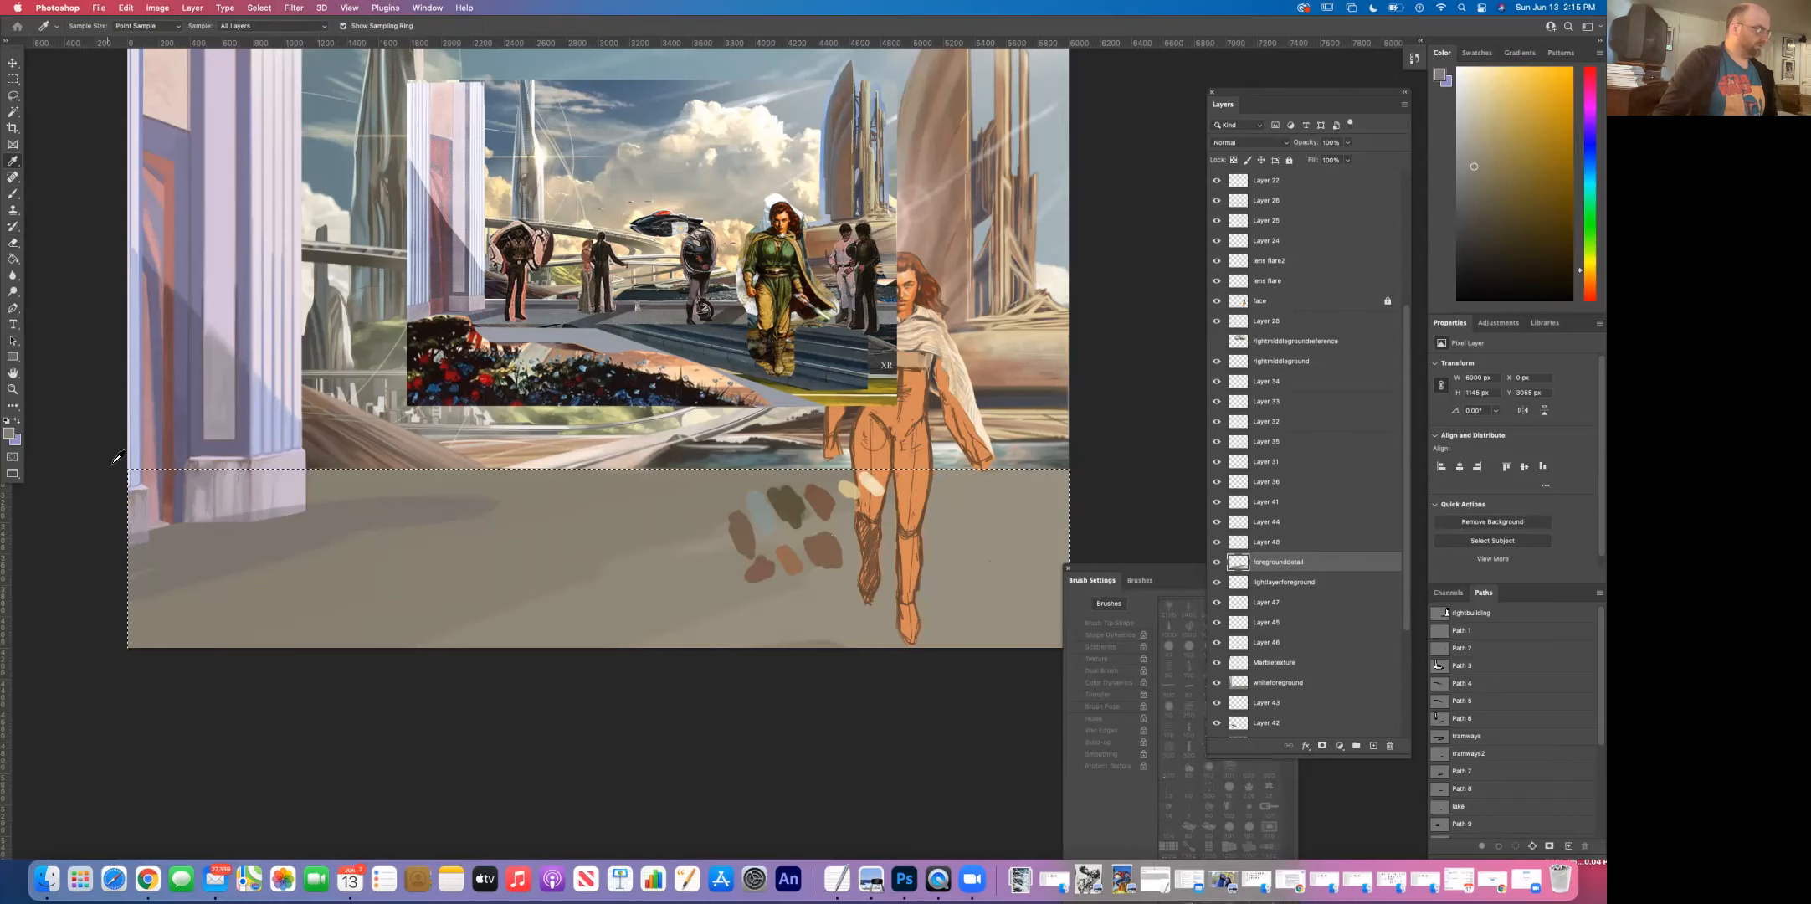
left_click(177, 394)
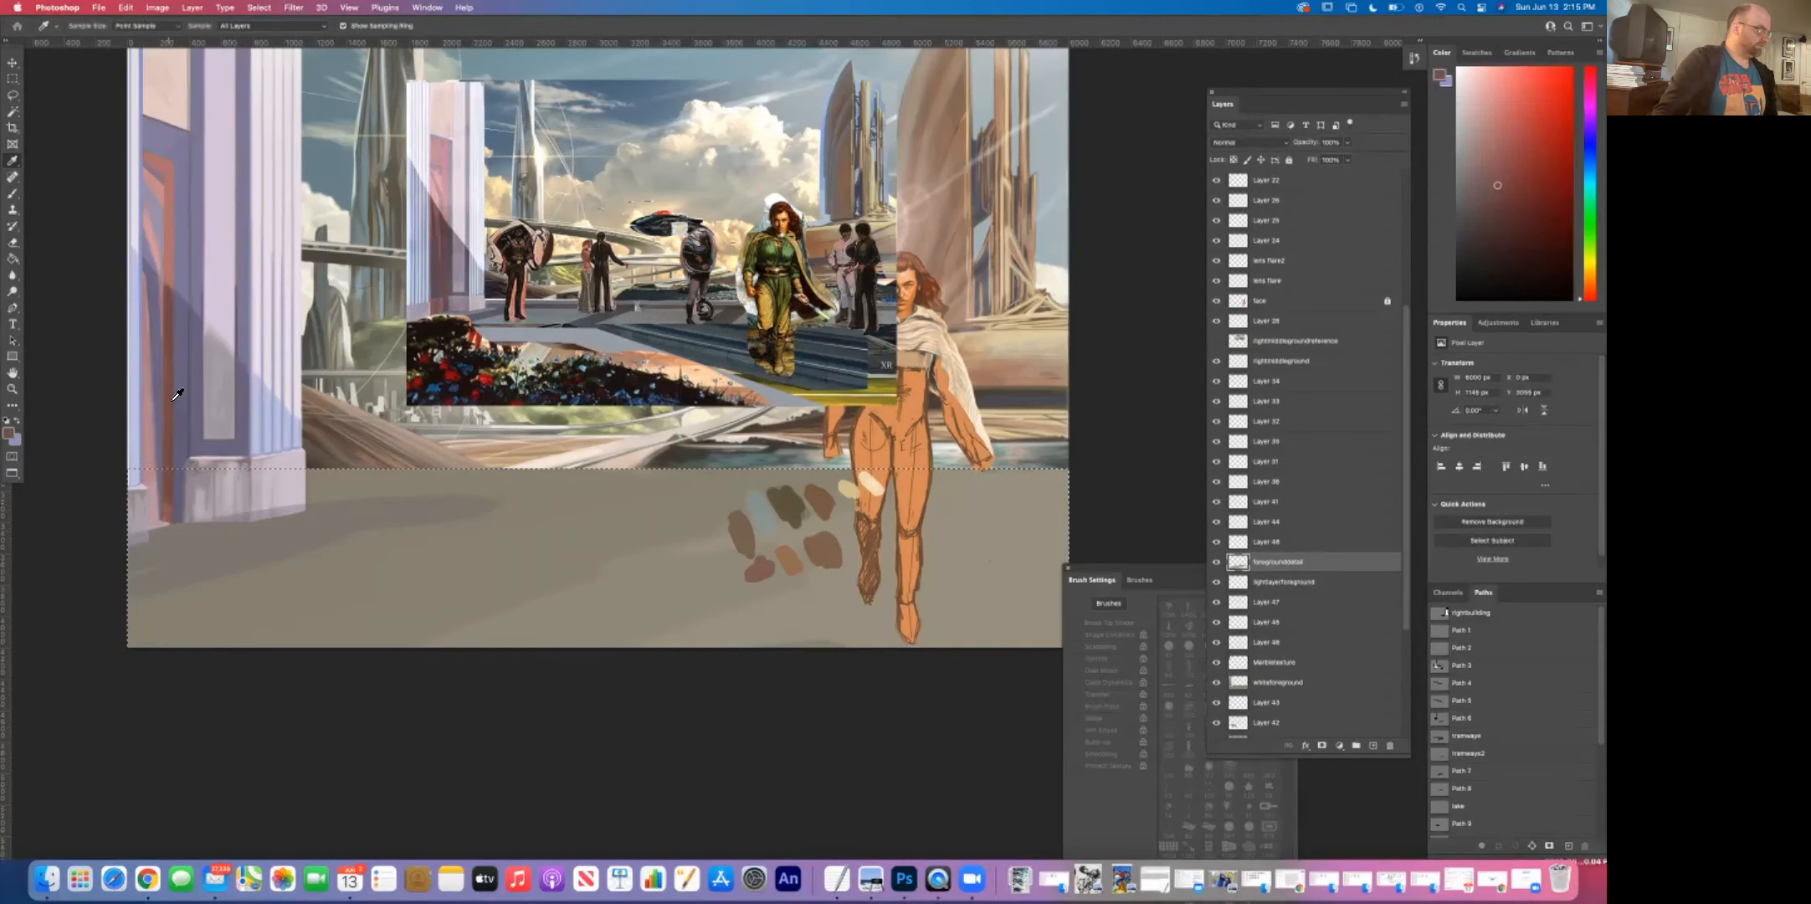
left_click(11, 436)
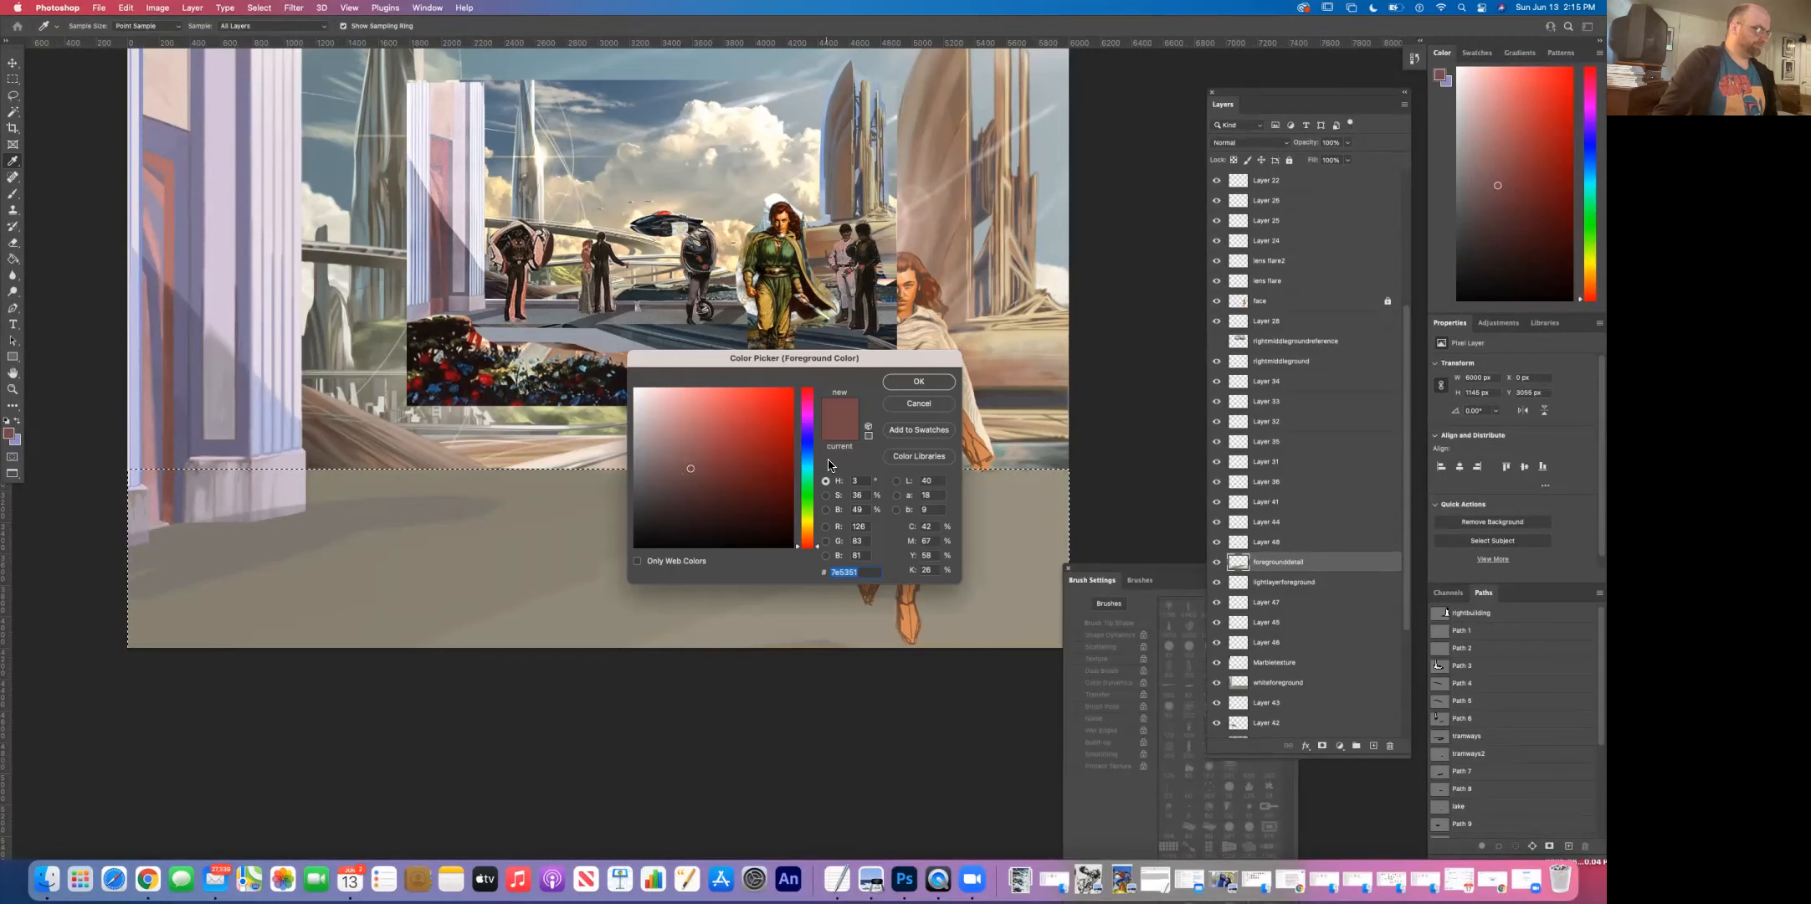
mouse_move(804, 546)
left_mouse_down()
mouse_move(807, 458)
mouse_move(802, 549)
left_mouse_up()
left_click(684, 475)
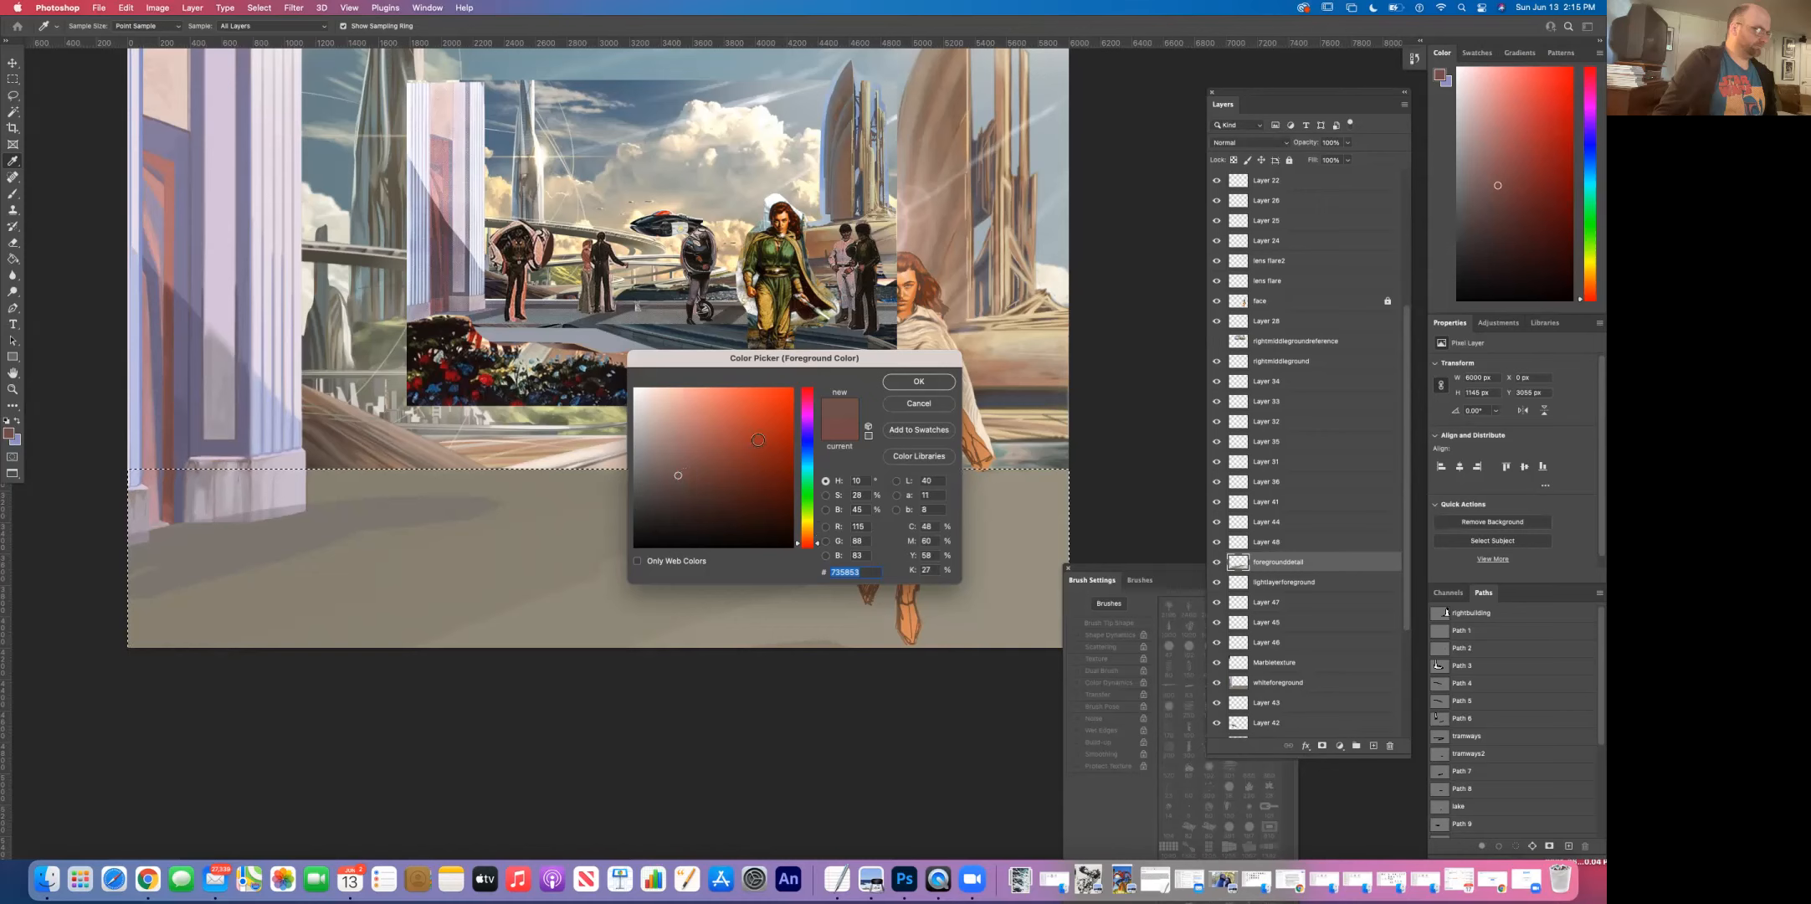
left_click(919, 381)
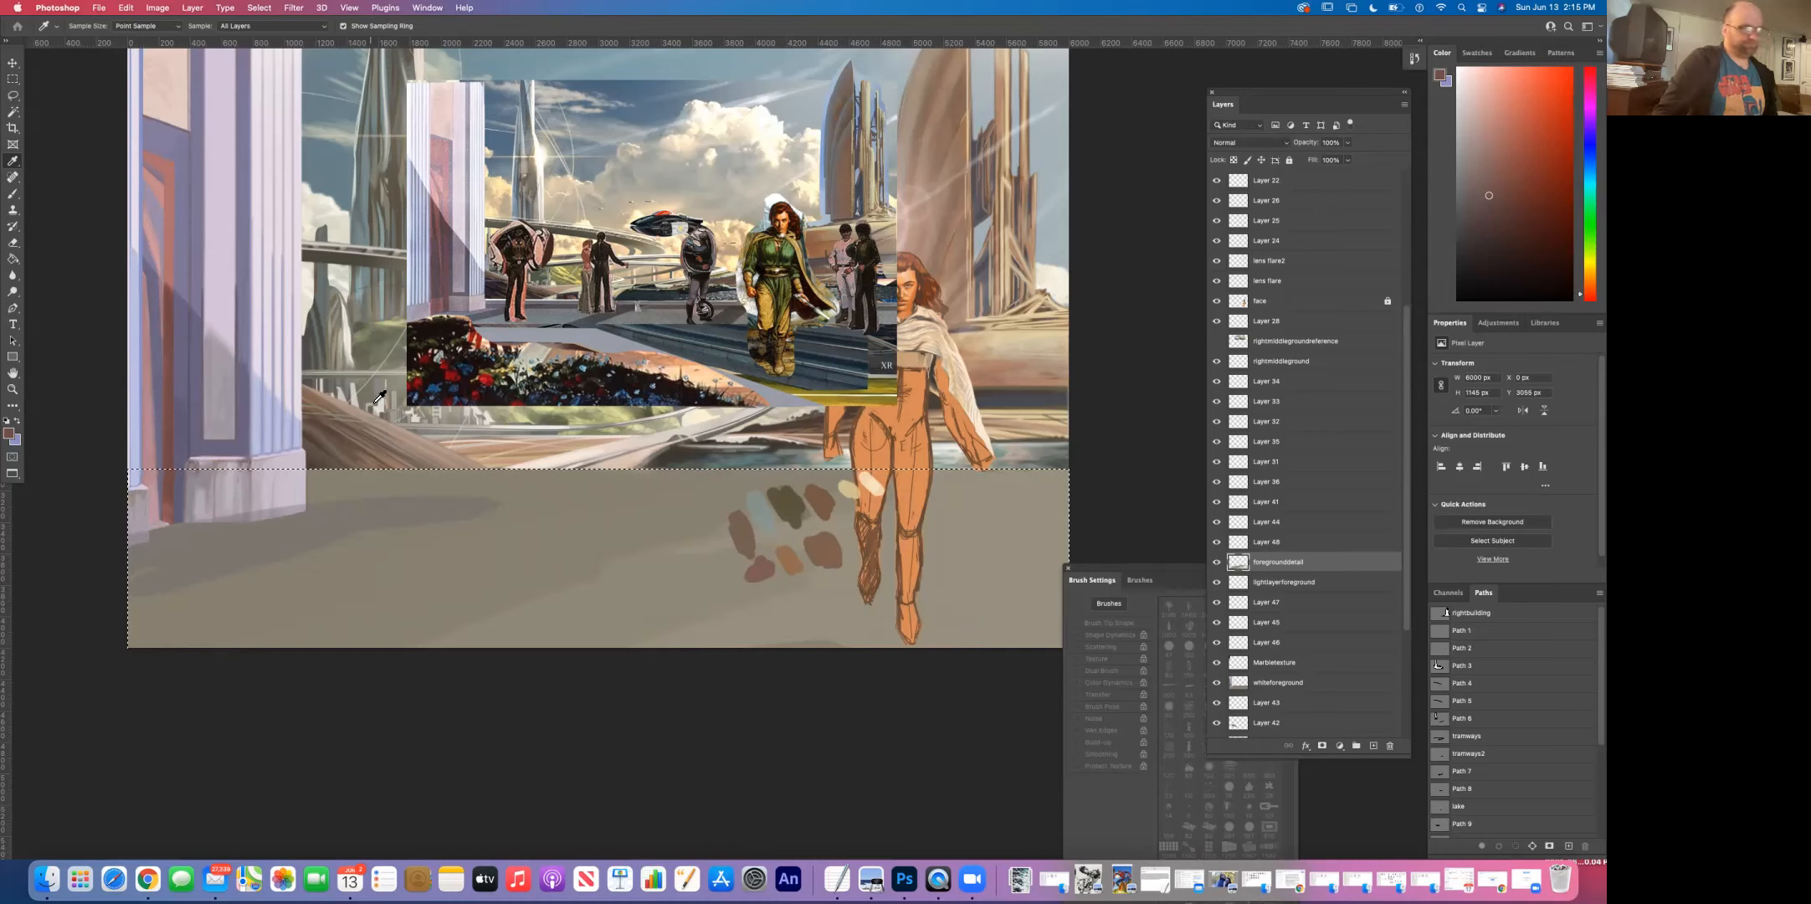
Step: Deselect the ground area and create a new layer named "foregroundpatterning" above the foregrounddetail layer
key("super+d")
key("super+shift+alt+n")
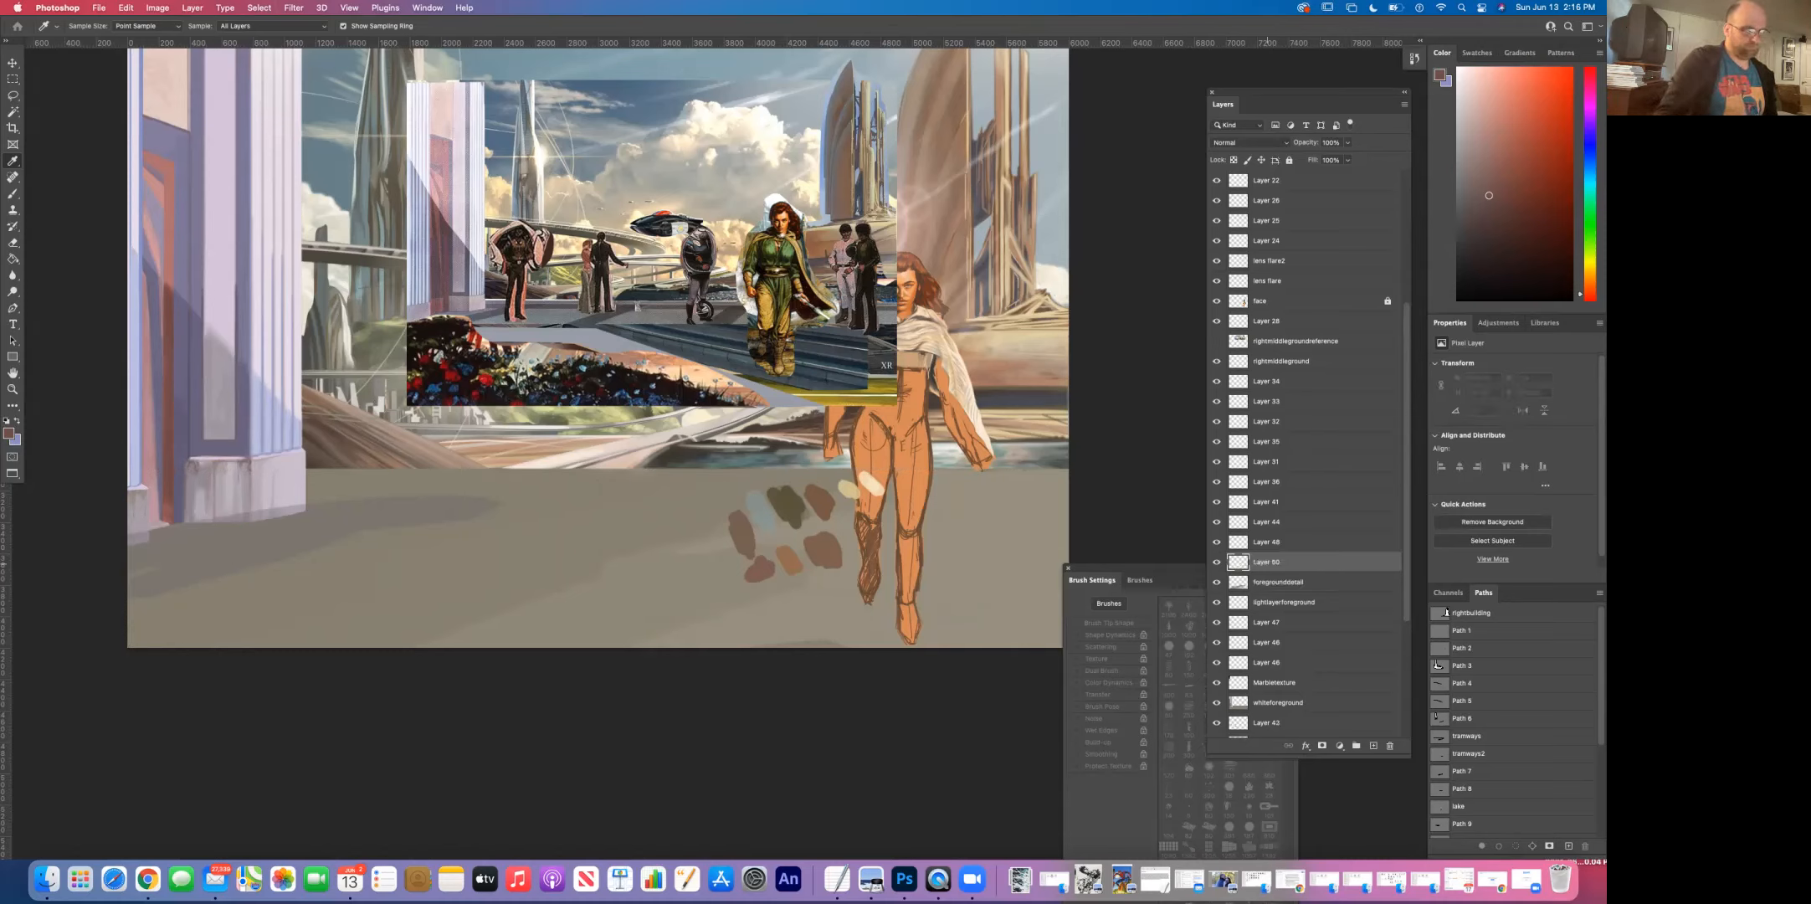
double_click(1259, 562)
type("foreground")
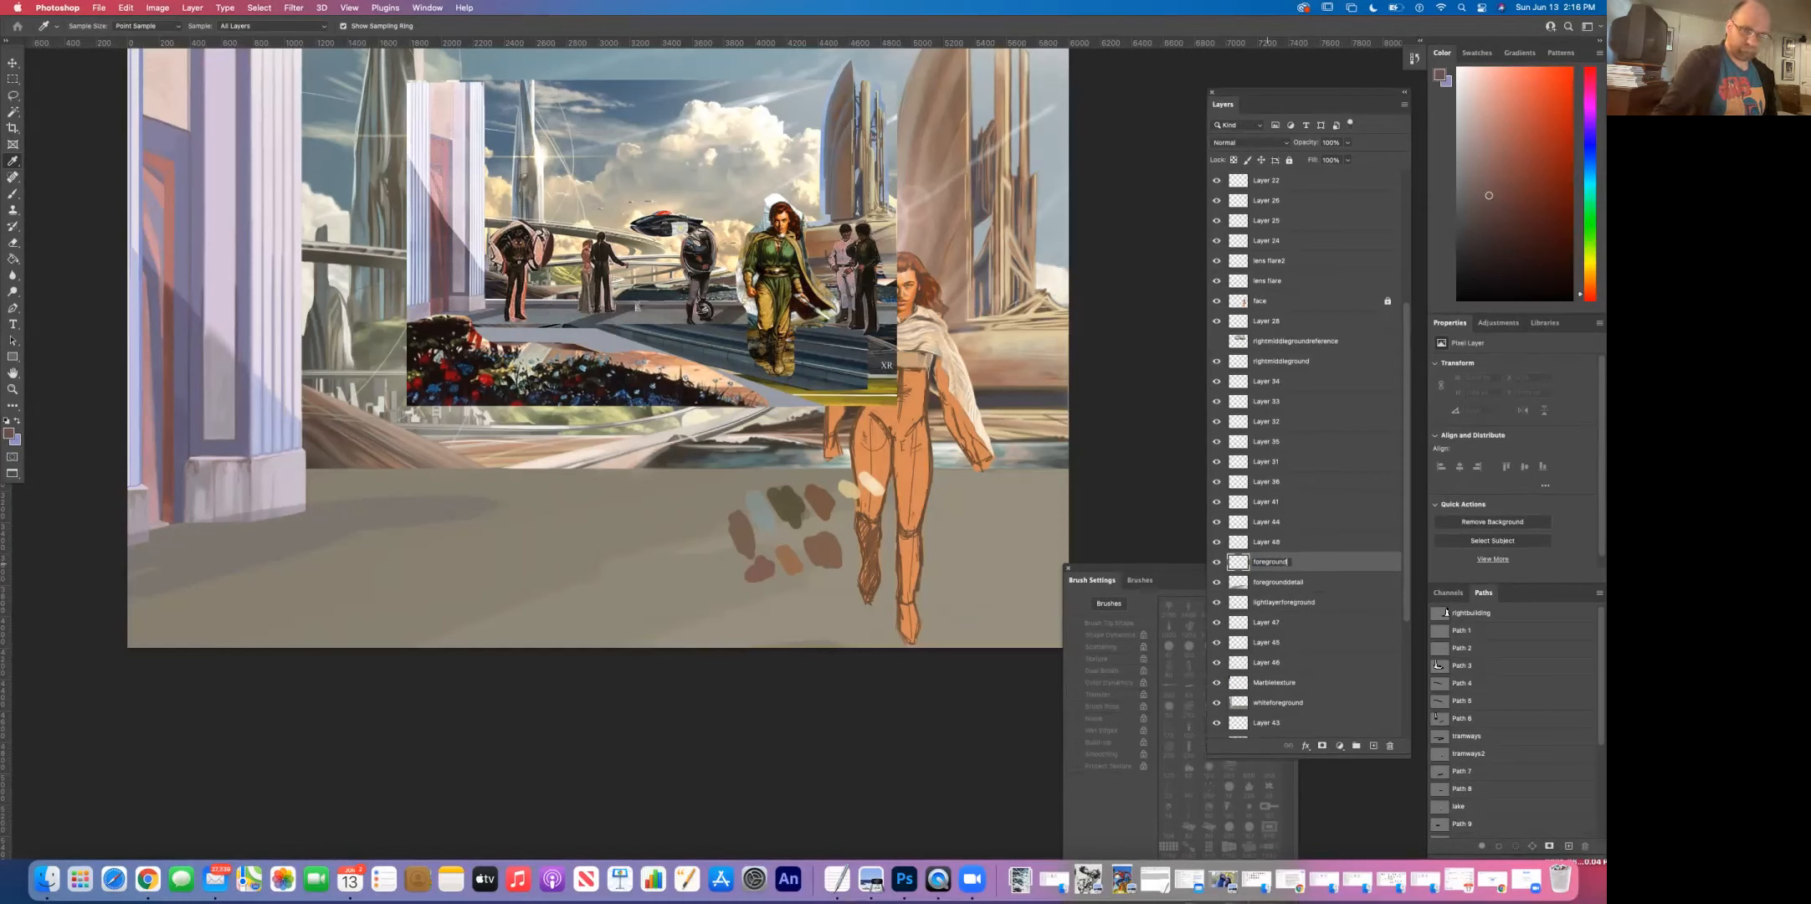
type("pattern")
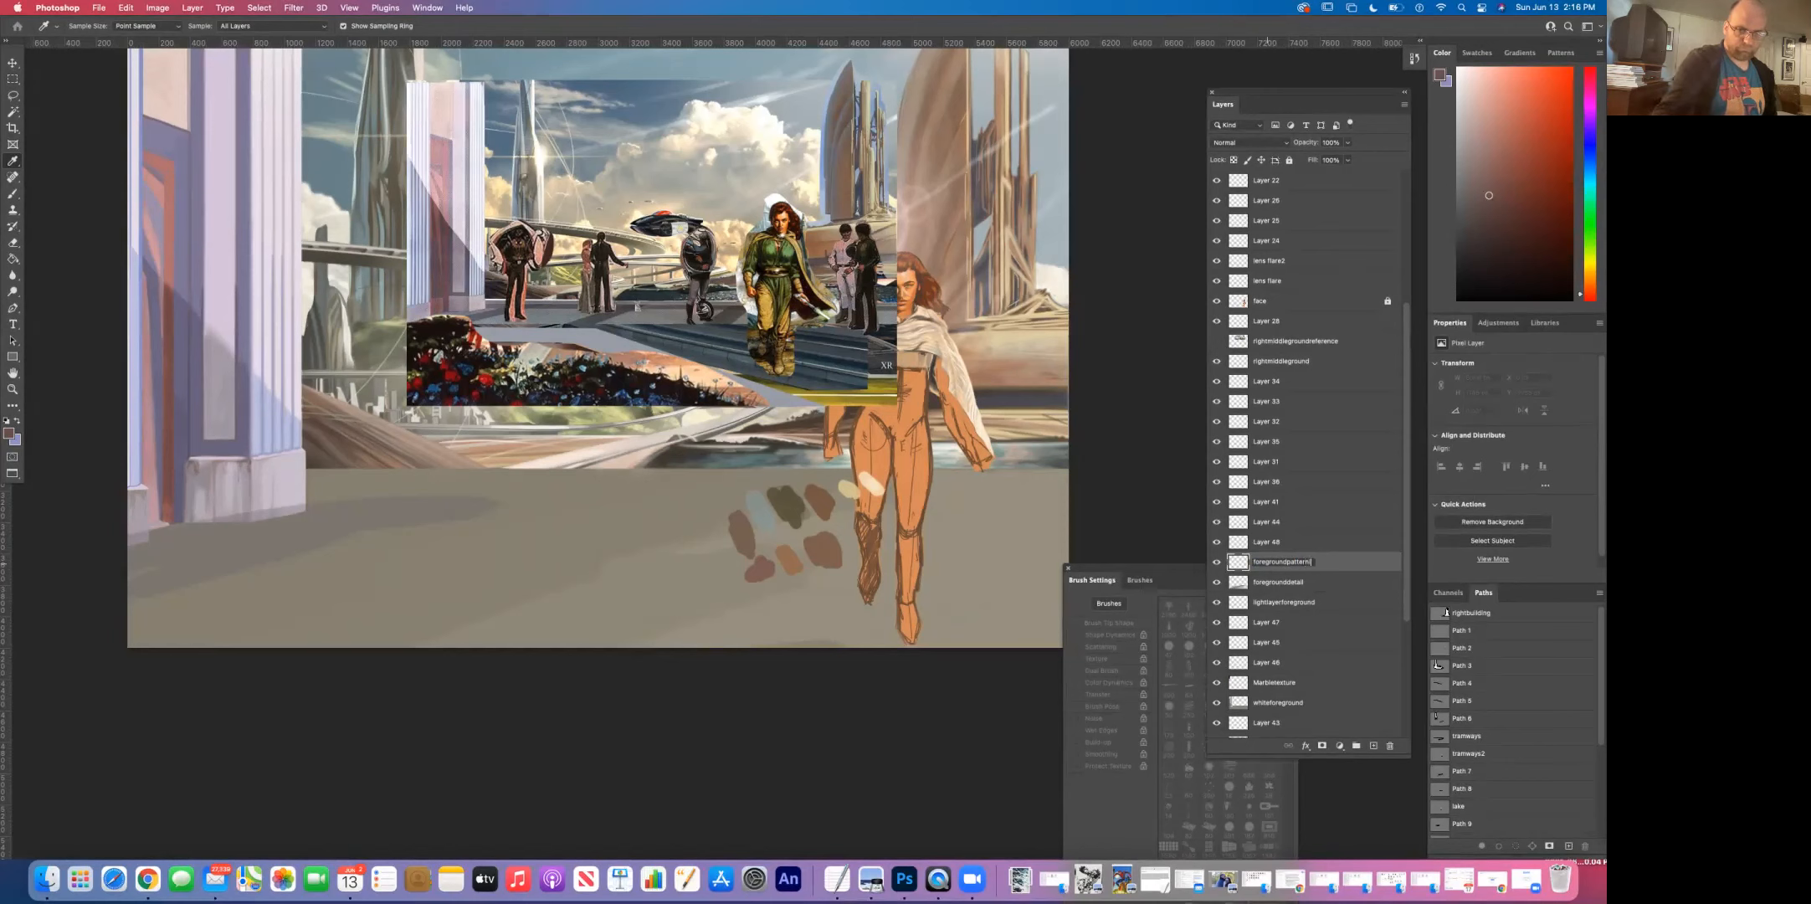
type("ing")
key("Return")
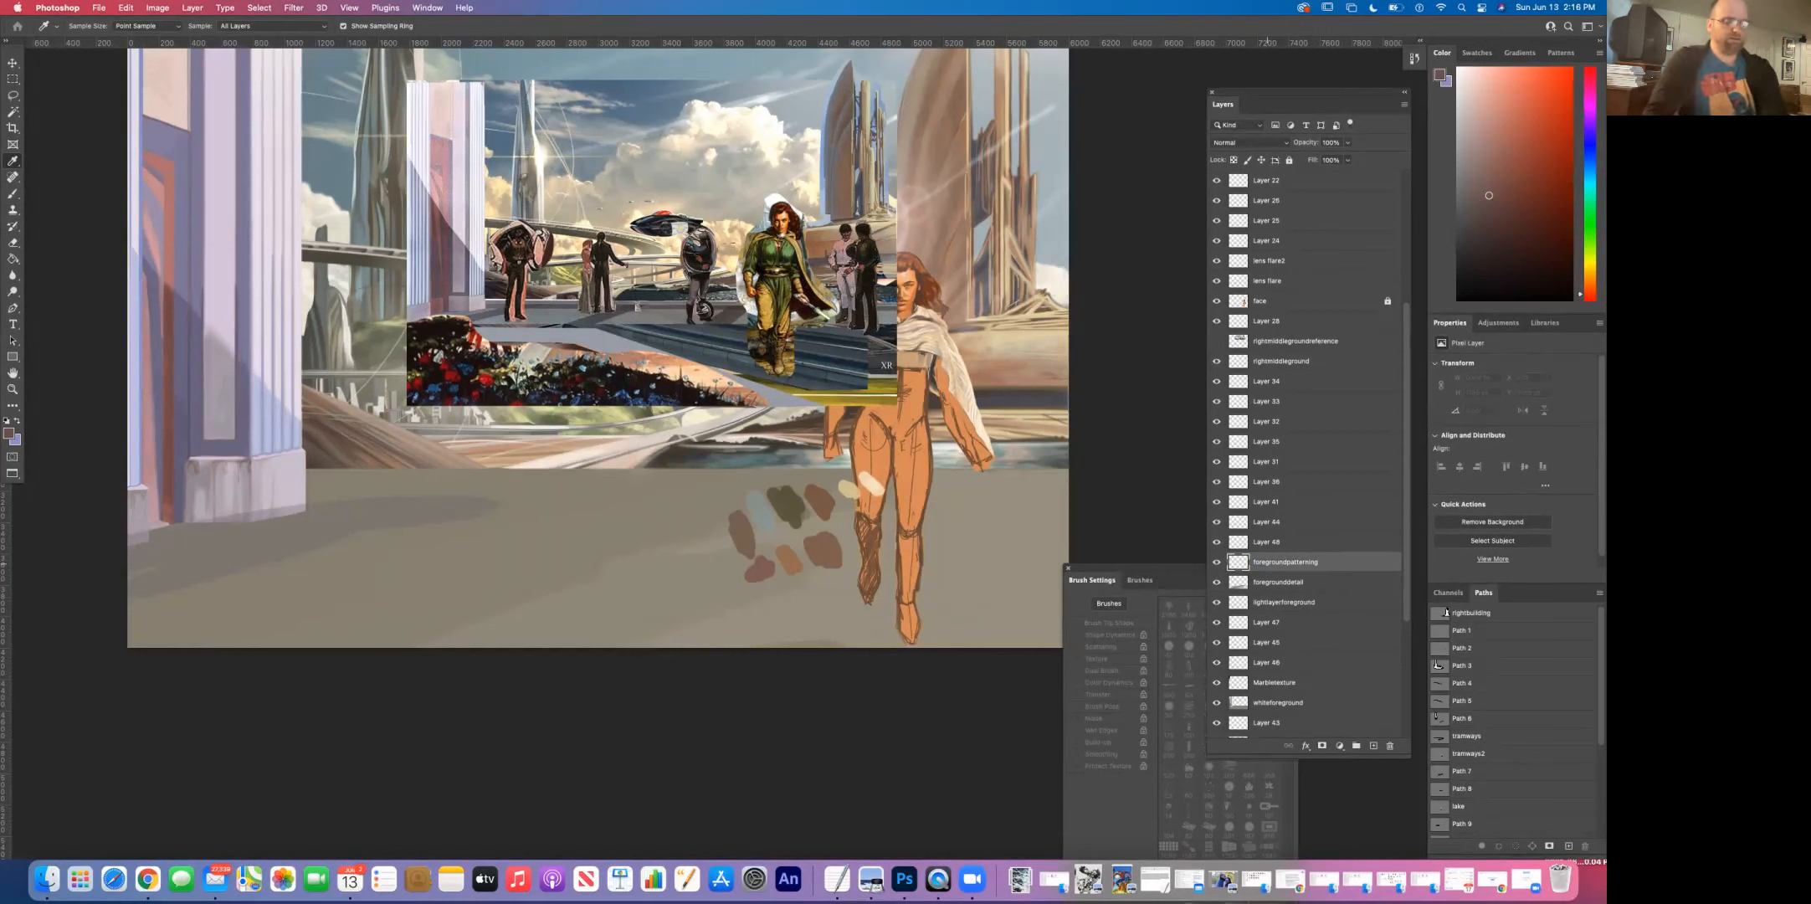
Step: Examine the plaza ground, railing and flower bed in the reference painting up close
left_click(507, 341, "super")
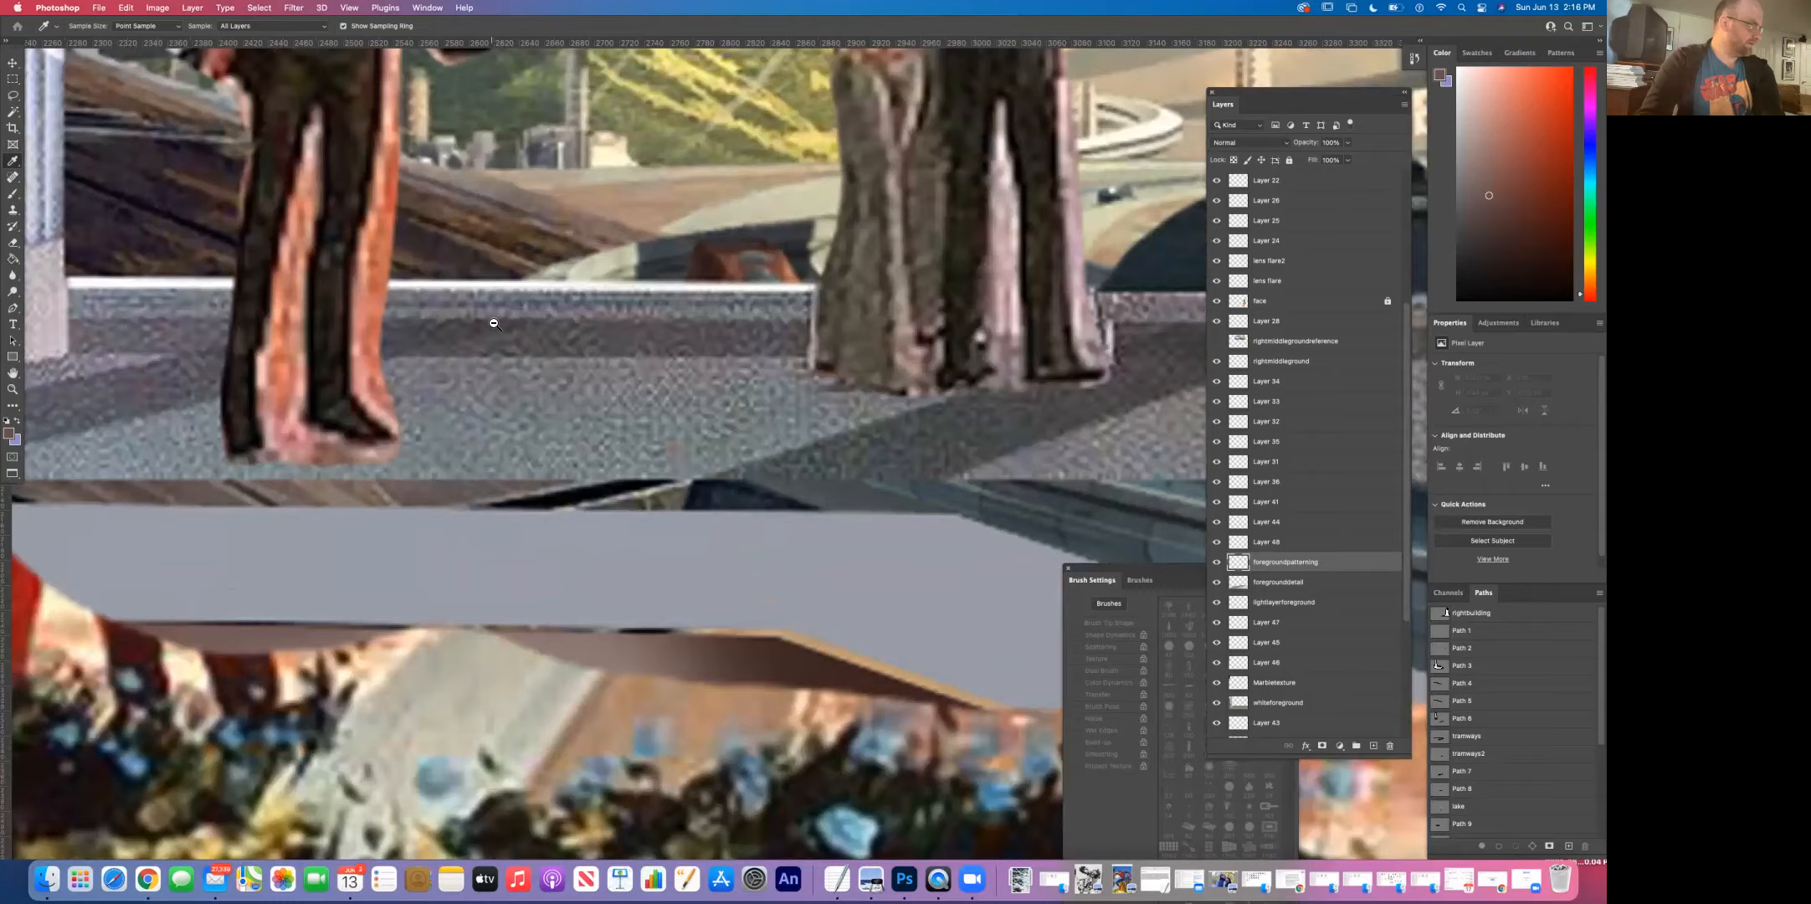
left_click(494, 327, "alt+super")
left_click(493, 326, "alt+super")
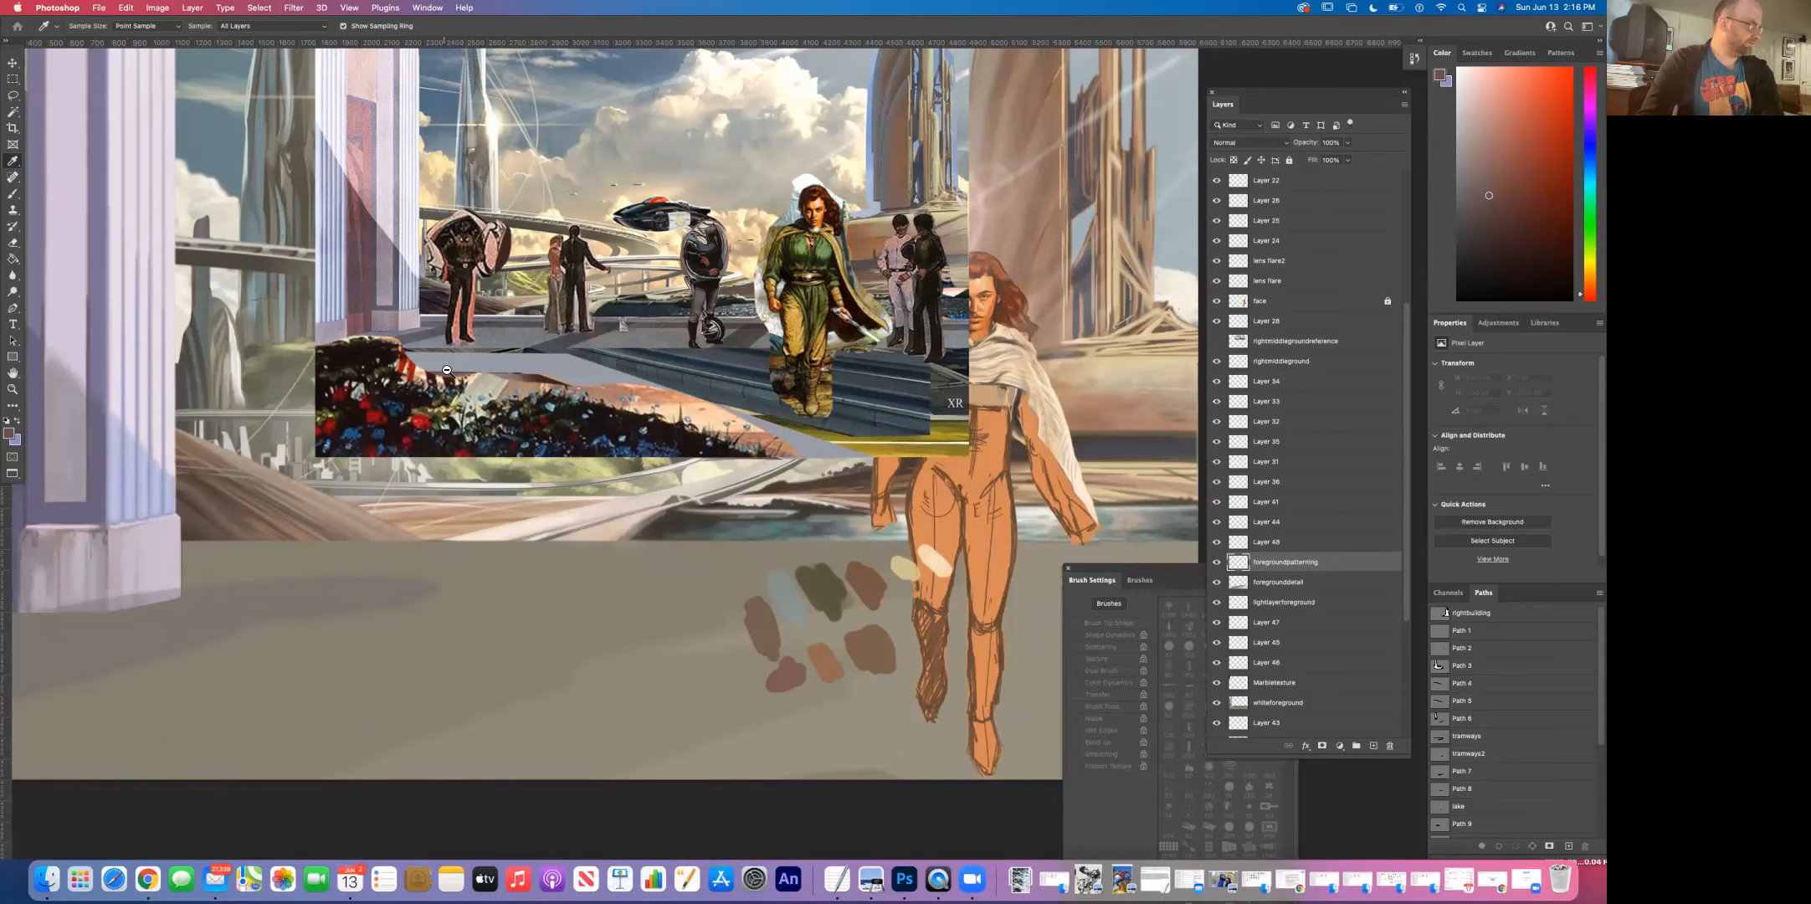
left_click(439, 313, "super")
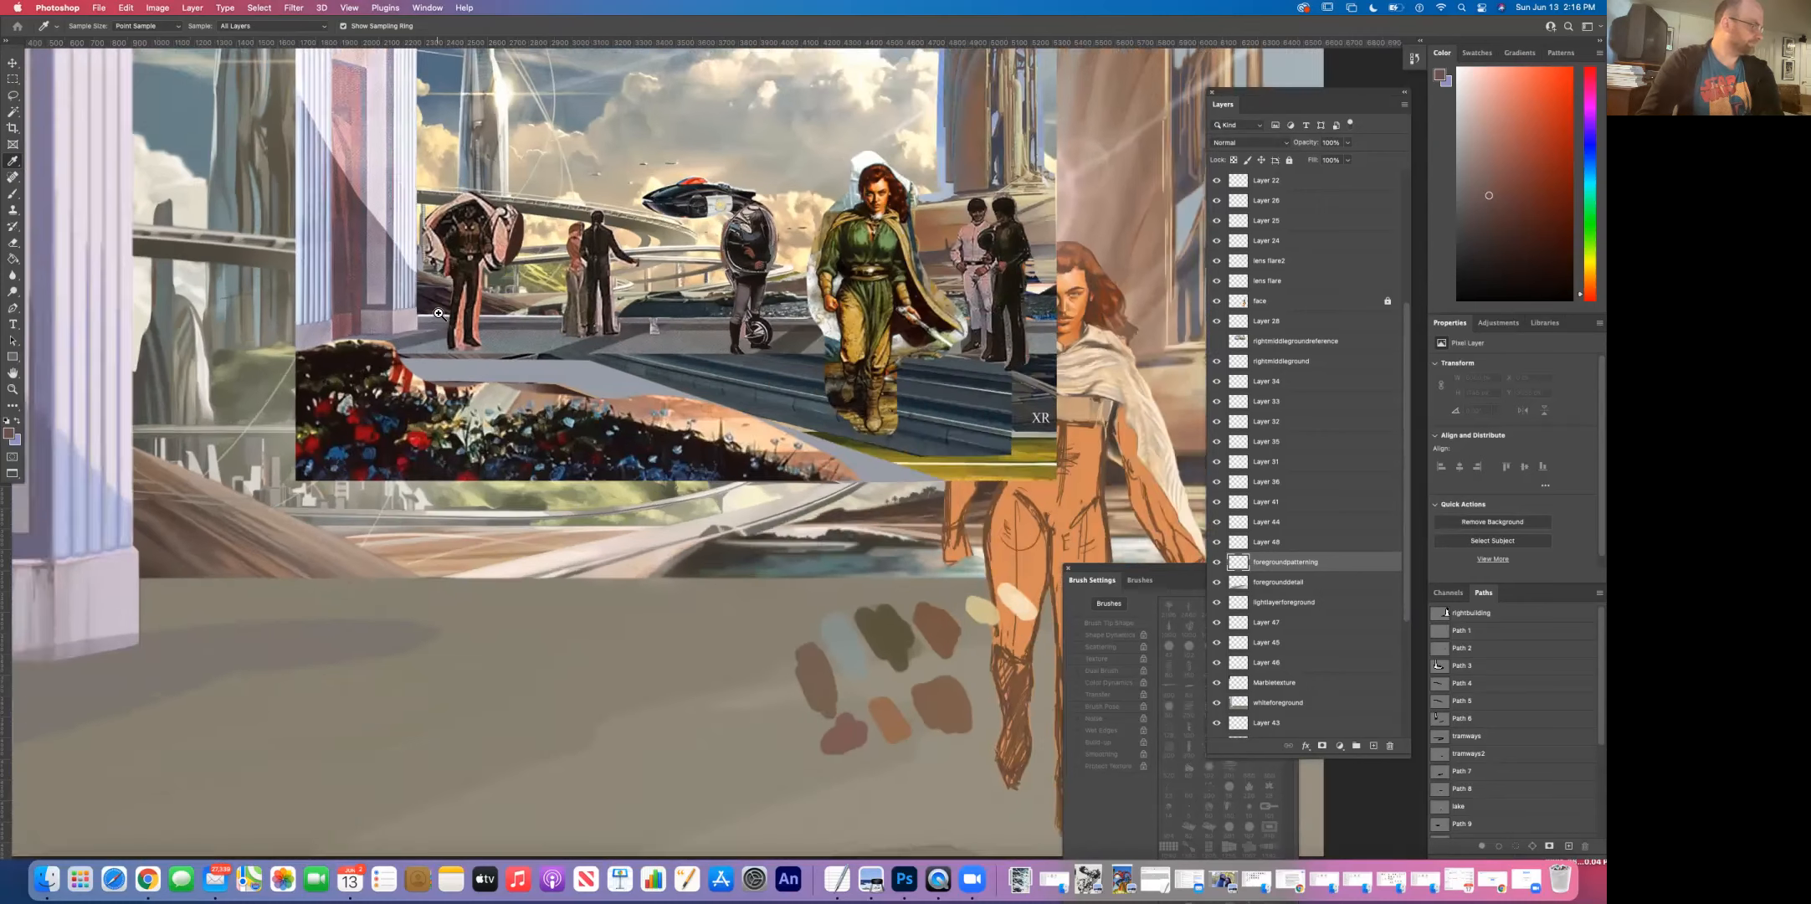
left_click(439, 313, "super")
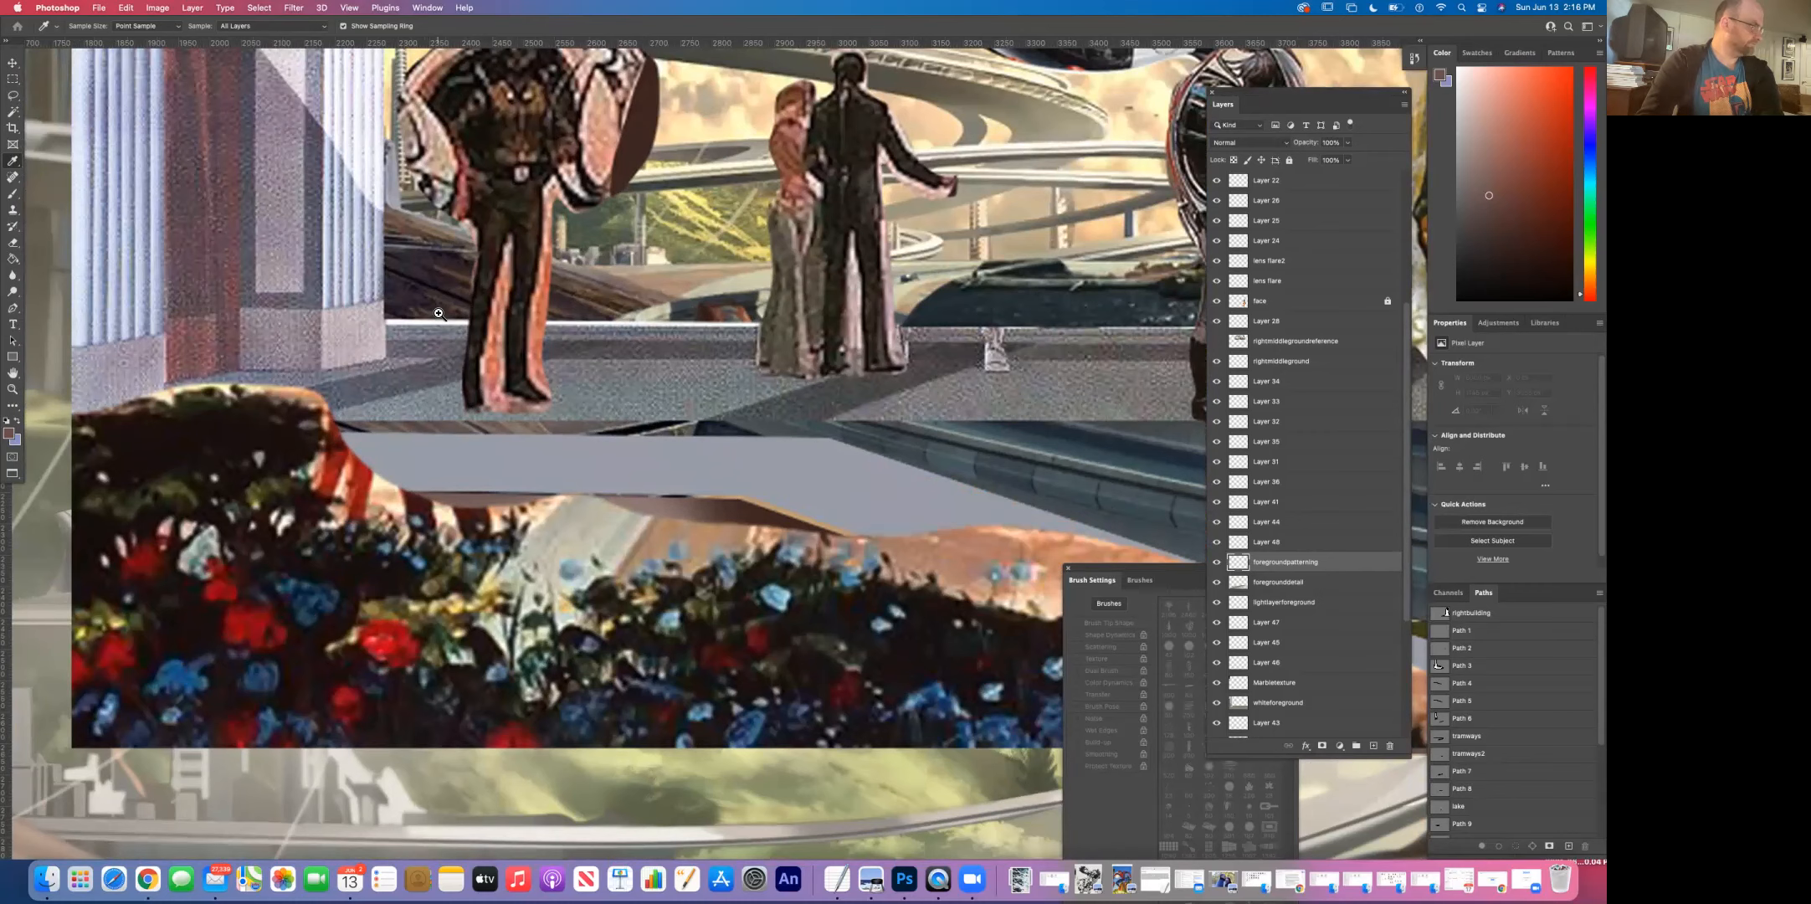
left_click(603, 458, "alt+super")
left_click(603, 459, "alt+super")
left_click(603, 459, "alt+super")
left_click(603, 458, "alt+super")
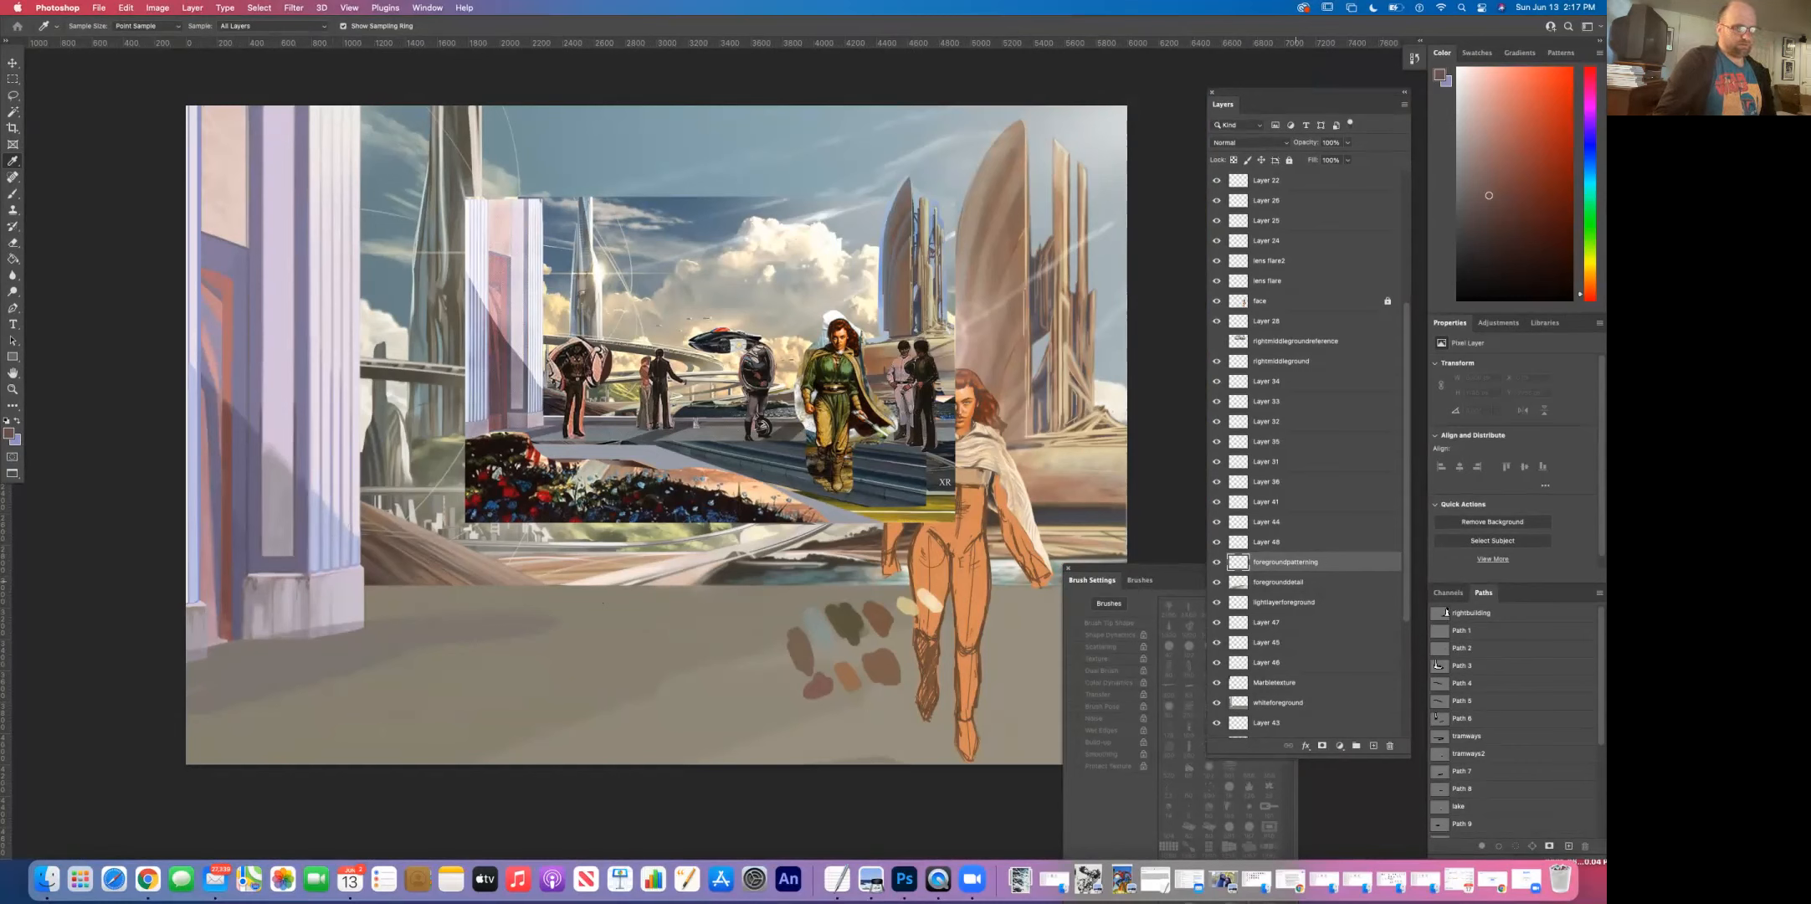
Step: Find the layer holding the color swatches by toggling layer visibility, and make "building reference 1" active
key("alt+bracketleft")
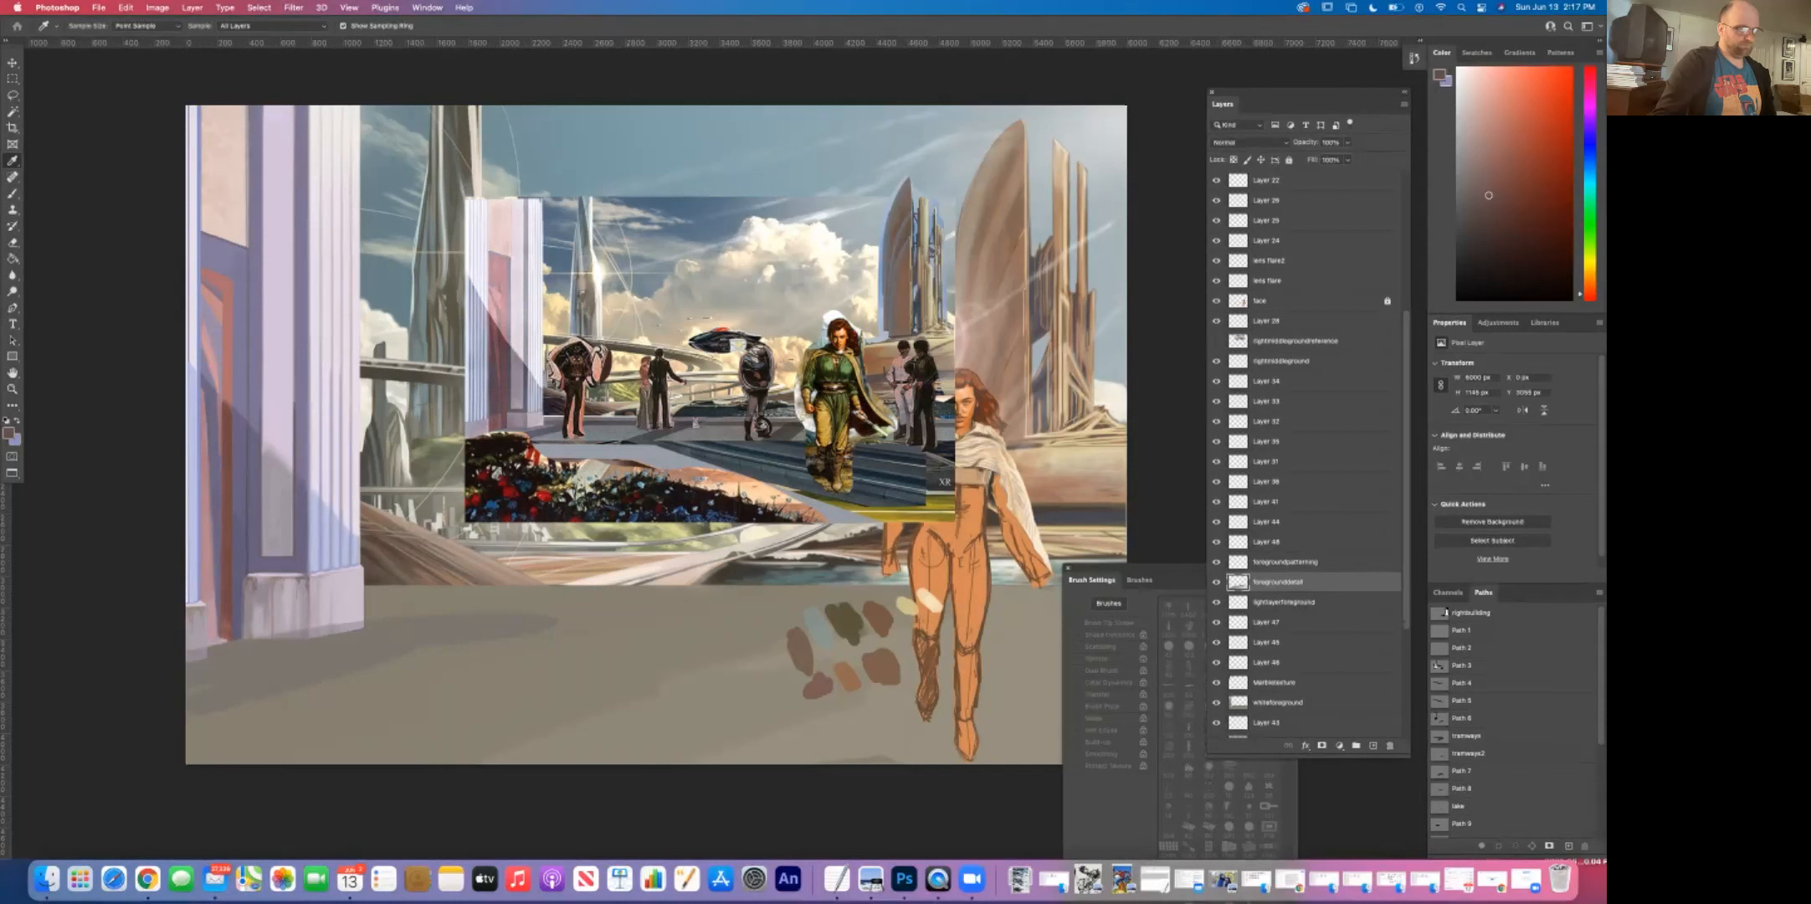
scroll(1306, 452, "down", 3)
scroll(1306, 452, "up", 10)
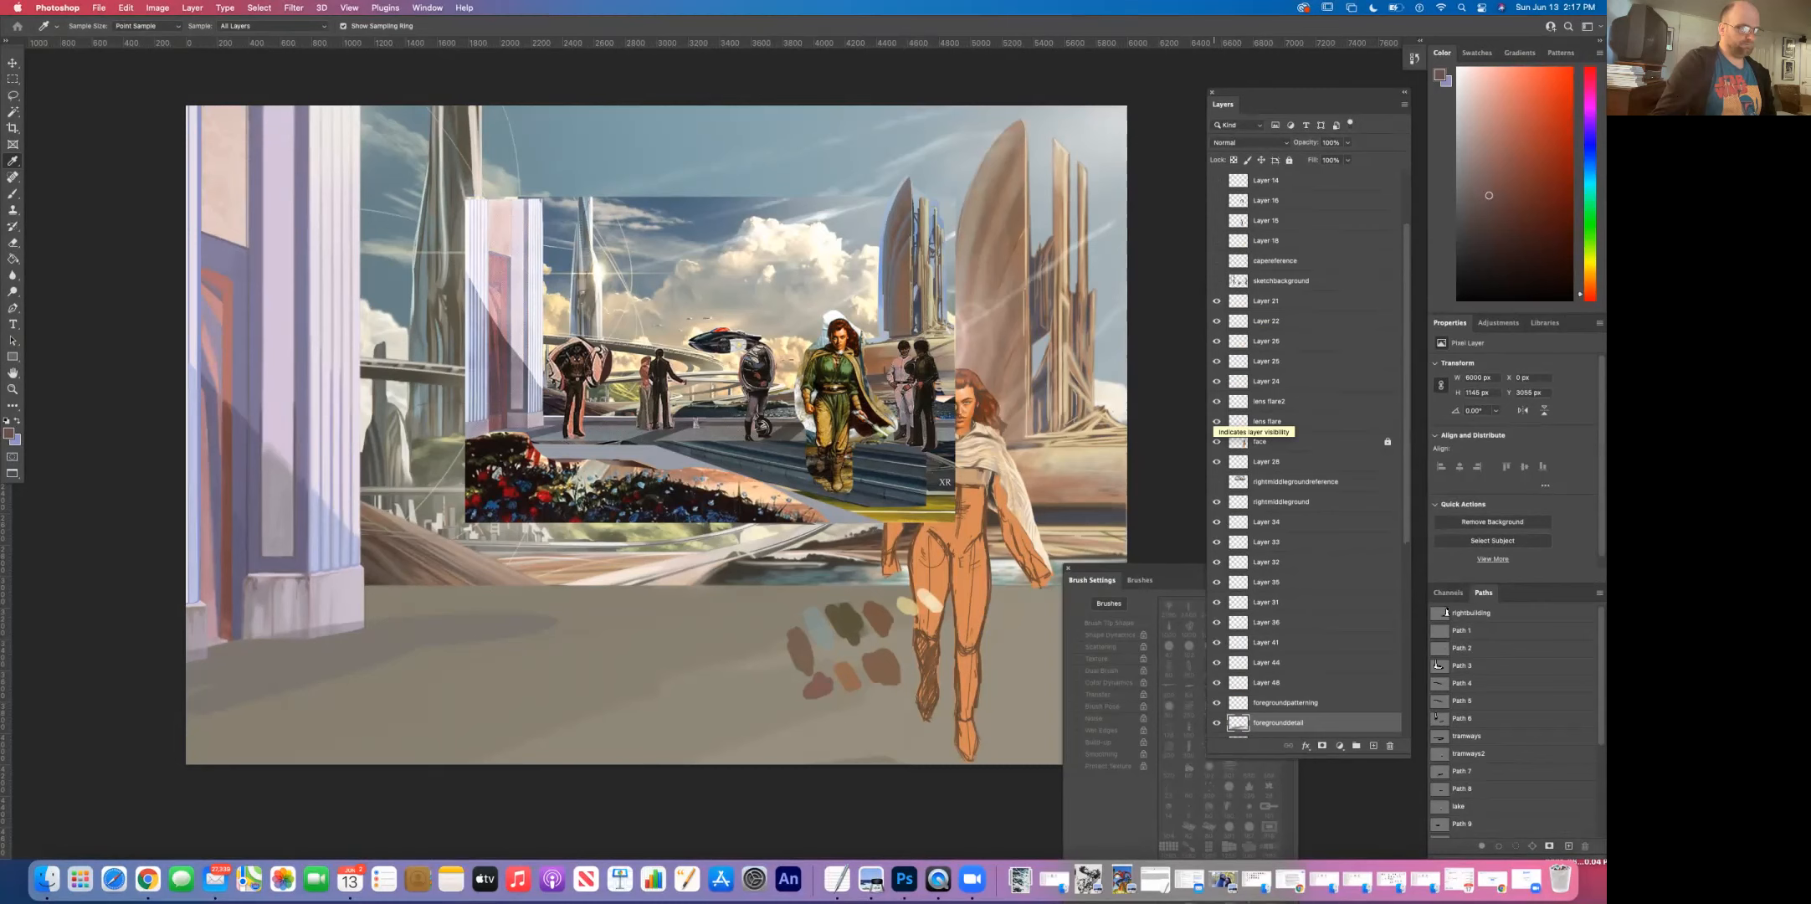
left_click(1217, 381)
left_click(1217, 321)
scroll(1306, 452, "up", 5)
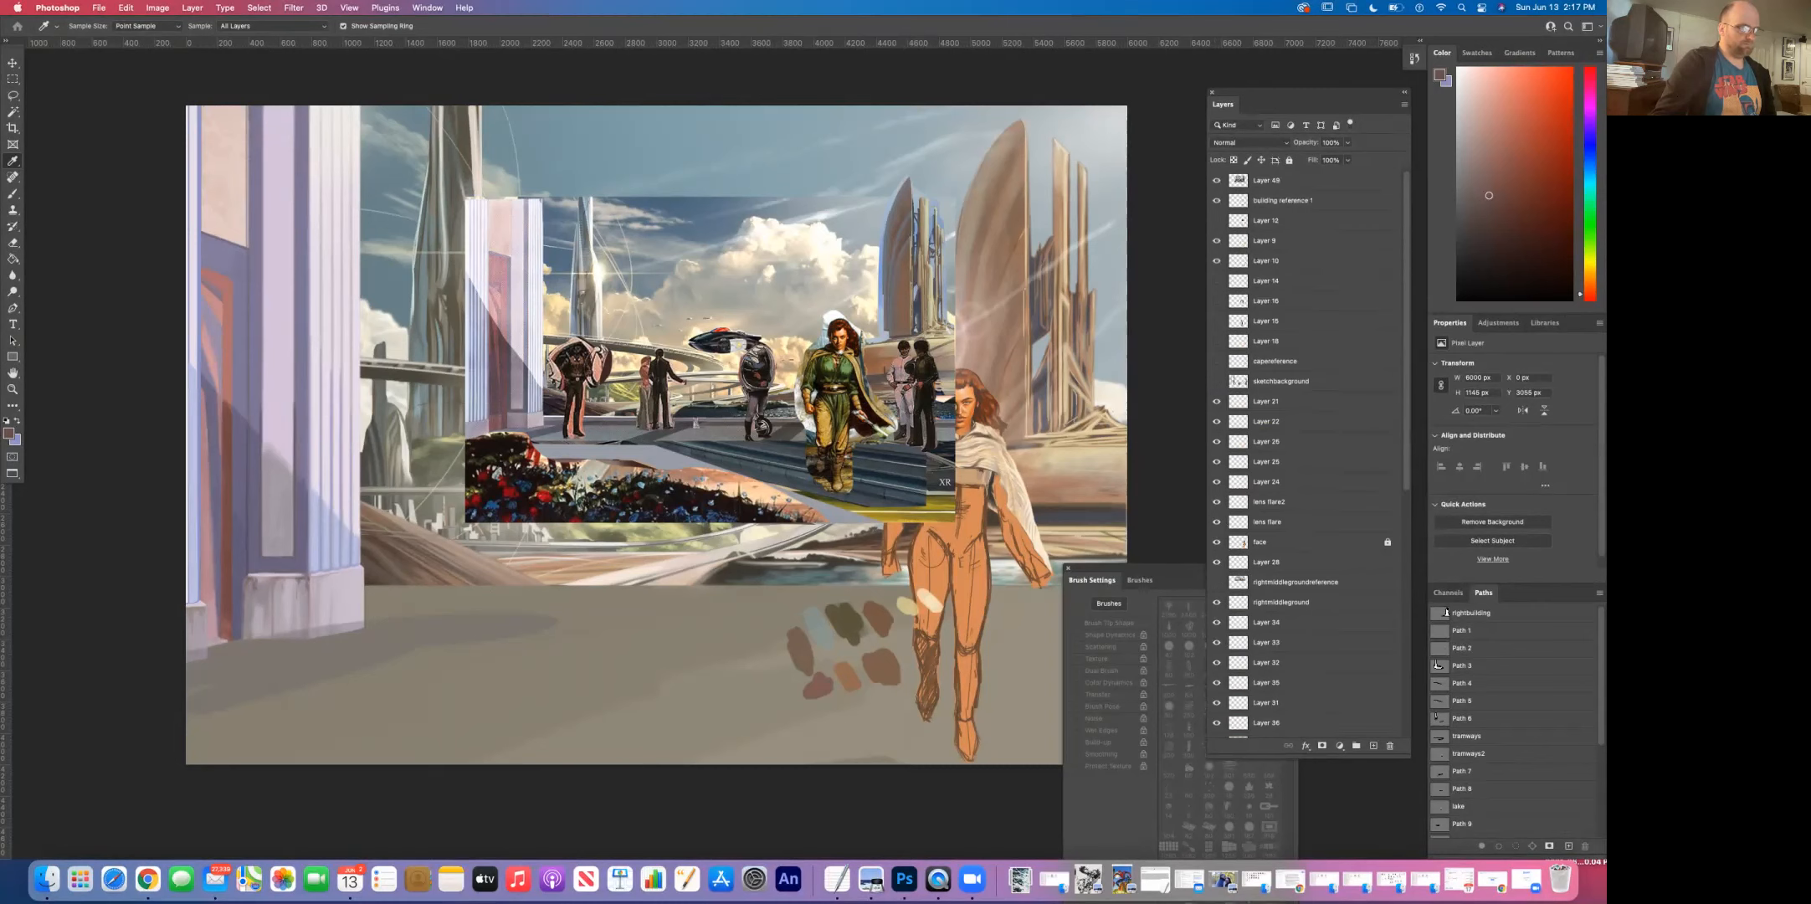
left_click(1217, 261)
left_click(1217, 240)
left_click(1217, 200)
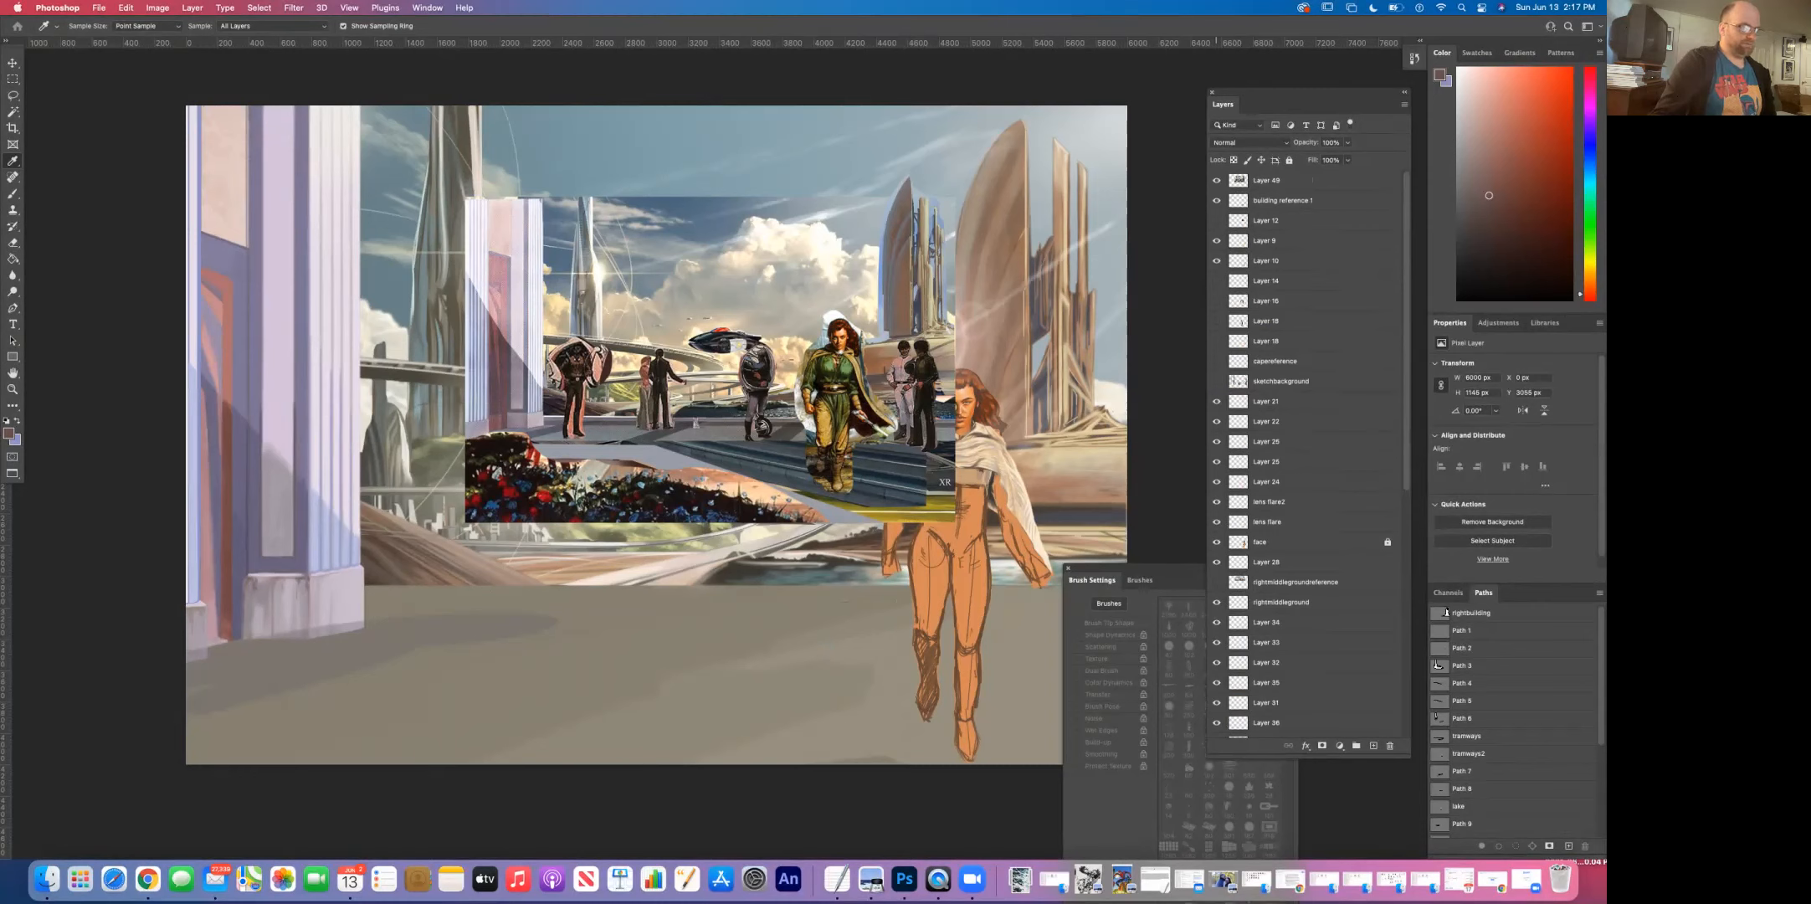
left_click(1280, 200)
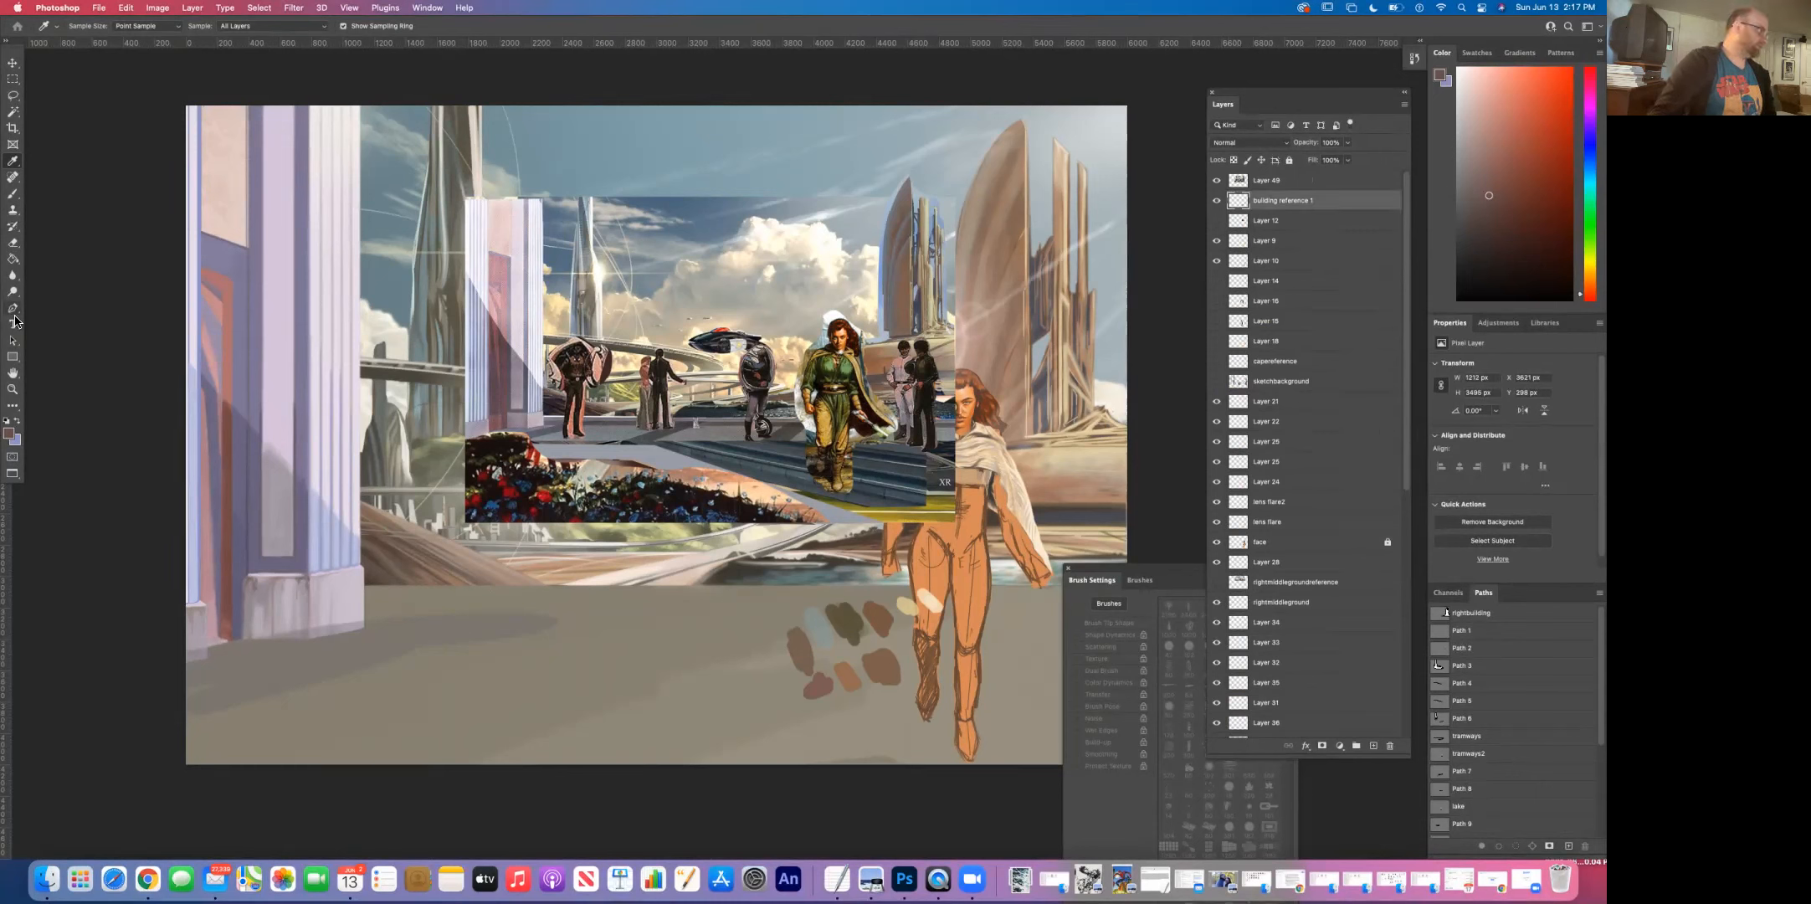
Step: Erase all the color swatches beside the figure's legs with a much larger Eraser
left_click(13, 242)
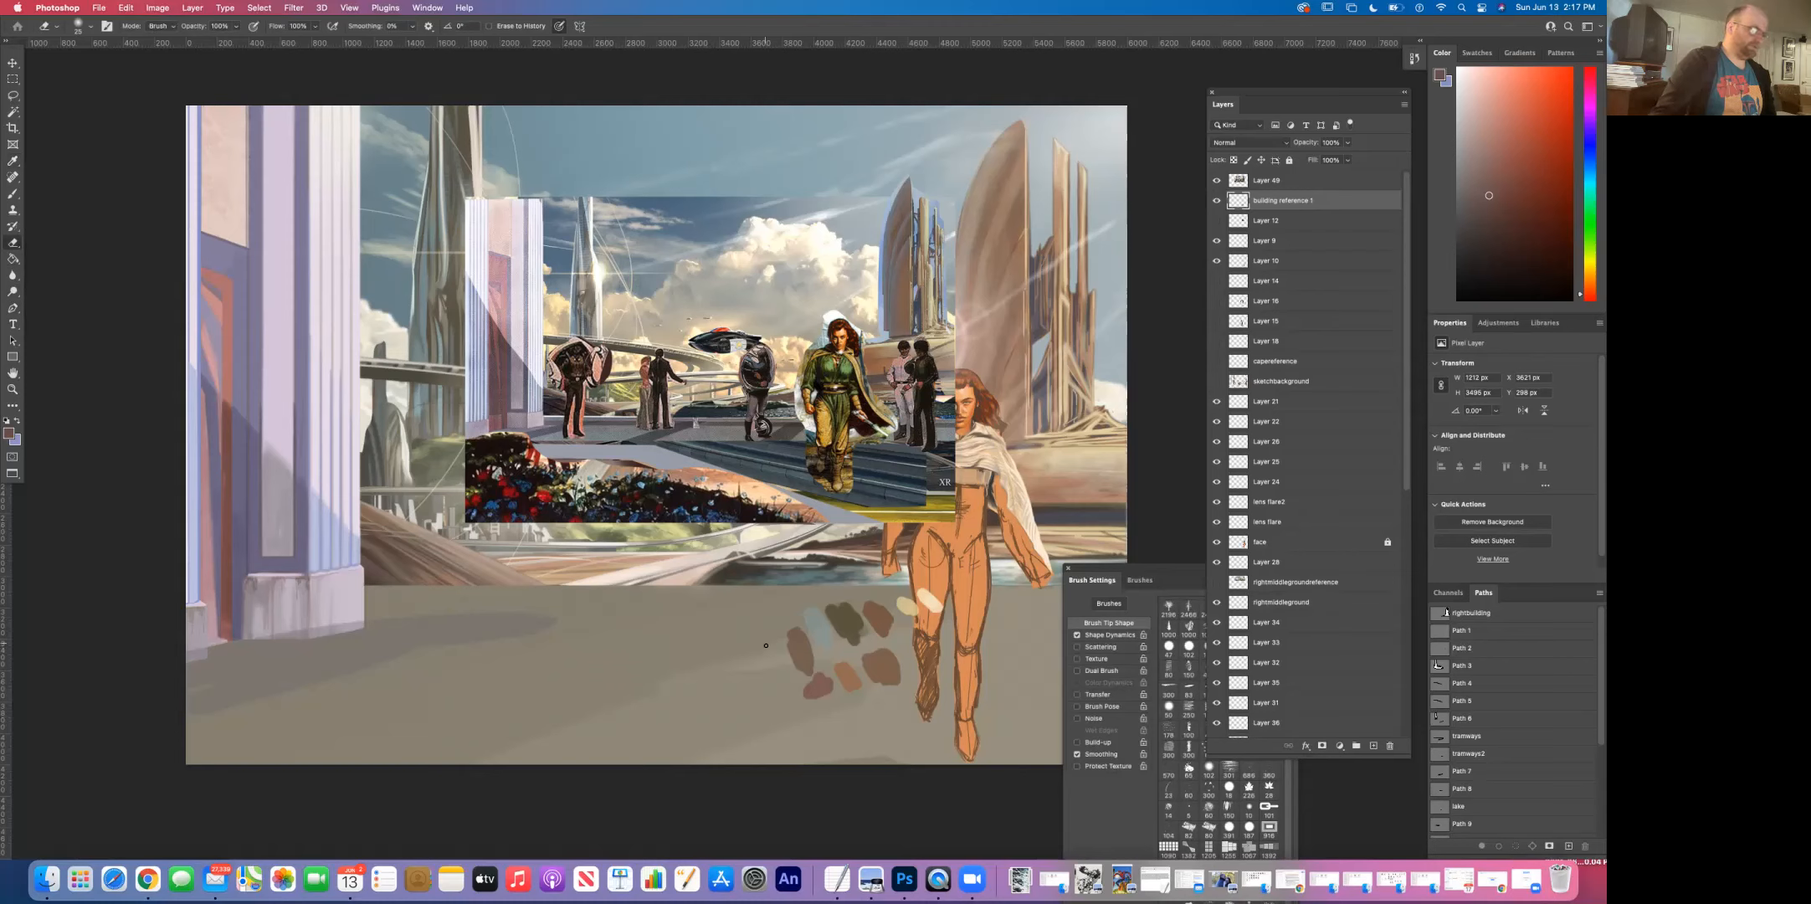
key("bracketright")
key("bracketright")
key("bracketright")
key("bracketright")
key("bracketright")
key("bracketright")
key("bracketright")
key("bracketright")
key("bracketright")
key("bracketright")
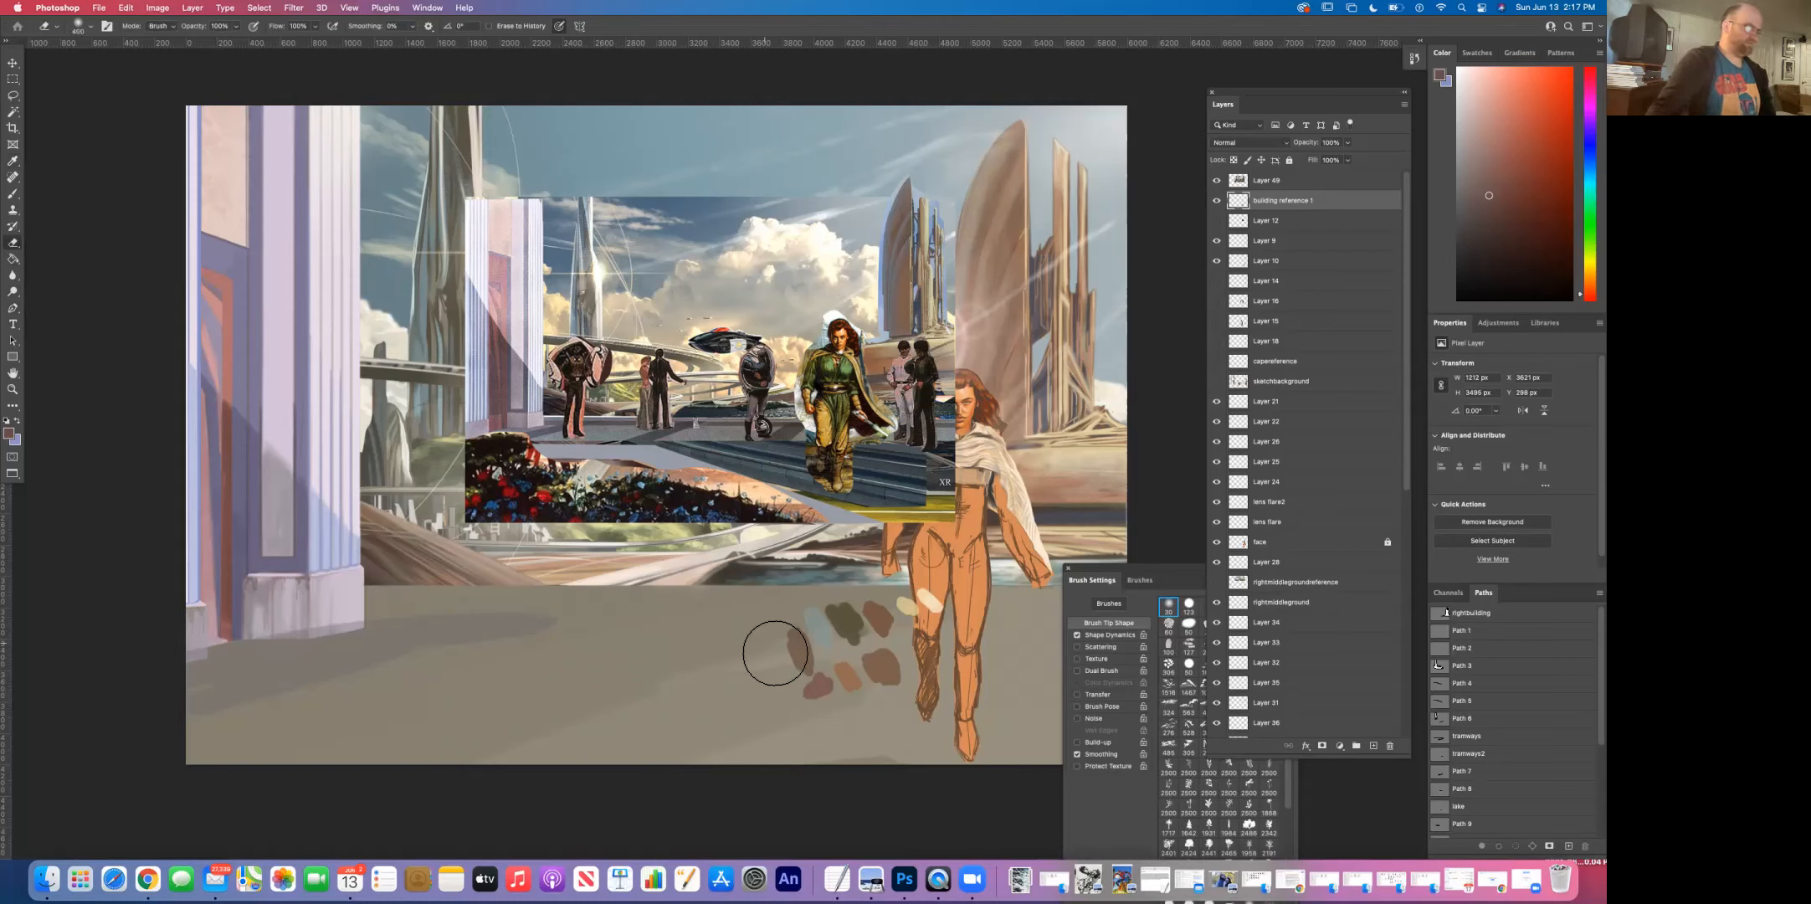
mouse_move(825, 693)
left_mouse_down()
mouse_move(792, 638)
mouse_move(887, 670)
left_mouse_up()
mouse_move(801, 634)
left_mouse_down()
mouse_move(877, 647)
mouse_move(885, 632)
mouse_move(829, 623)
mouse_move(952, 614)
mouse_move(852, 619)
left_mouse_up()
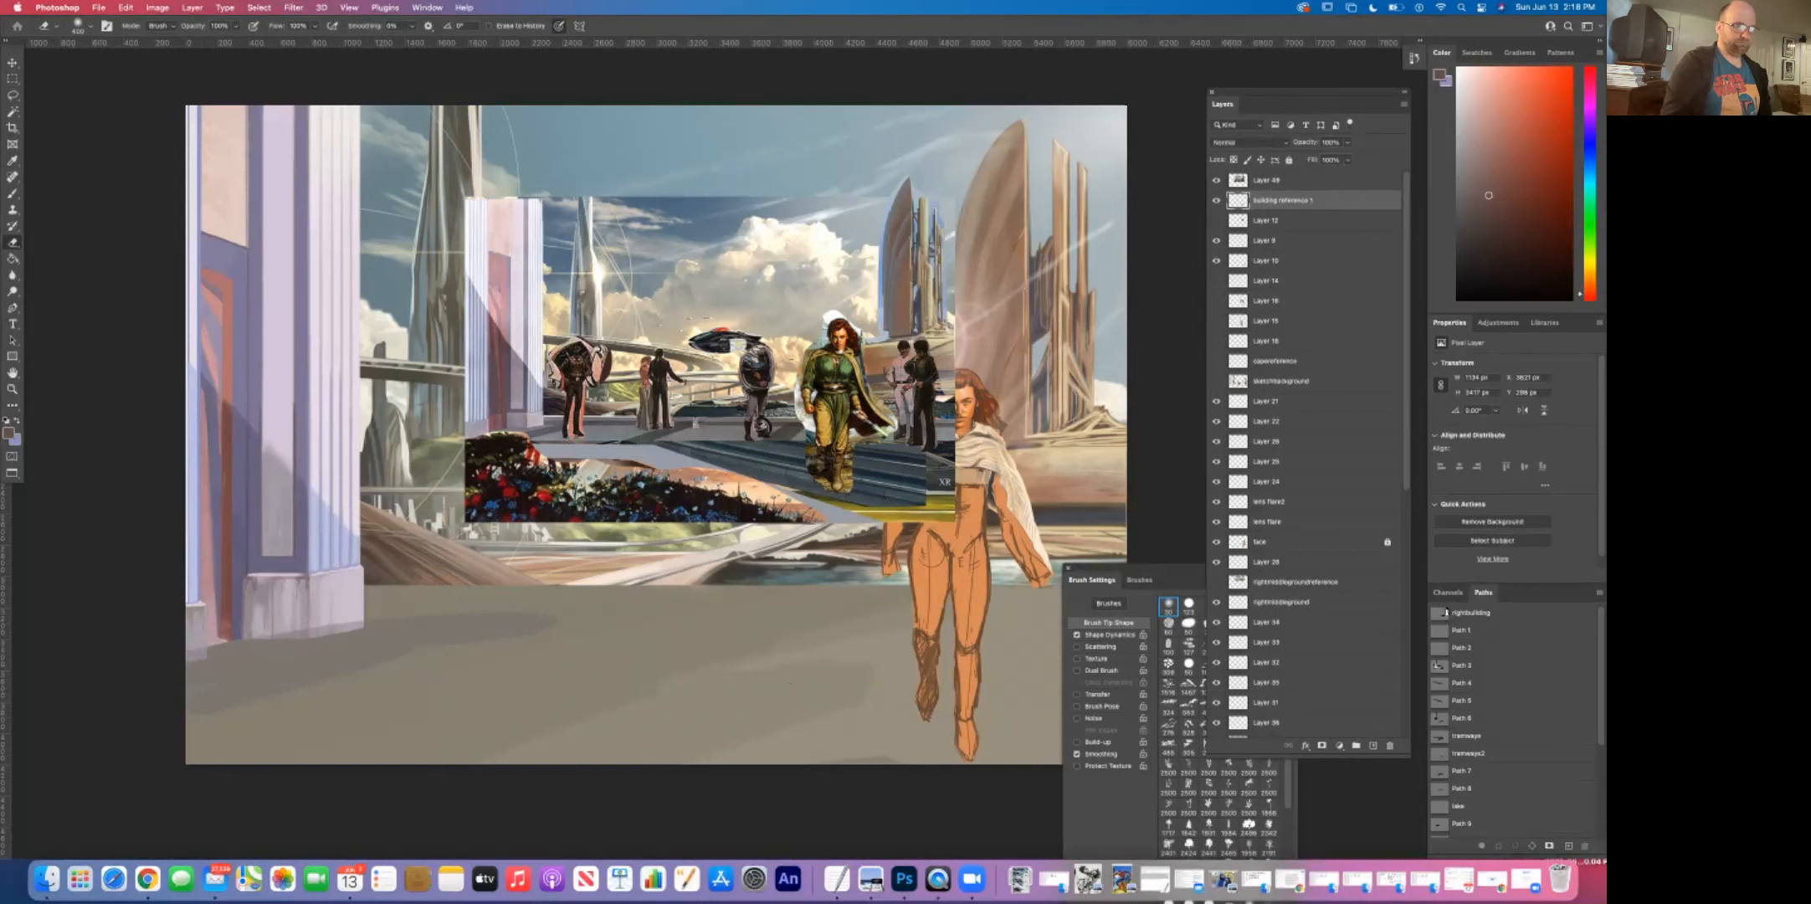
Step: Check the scene with the reference painting temporarily hidden, and make the foregrounddetail layer active again
scroll(1306, 452, "down", 2)
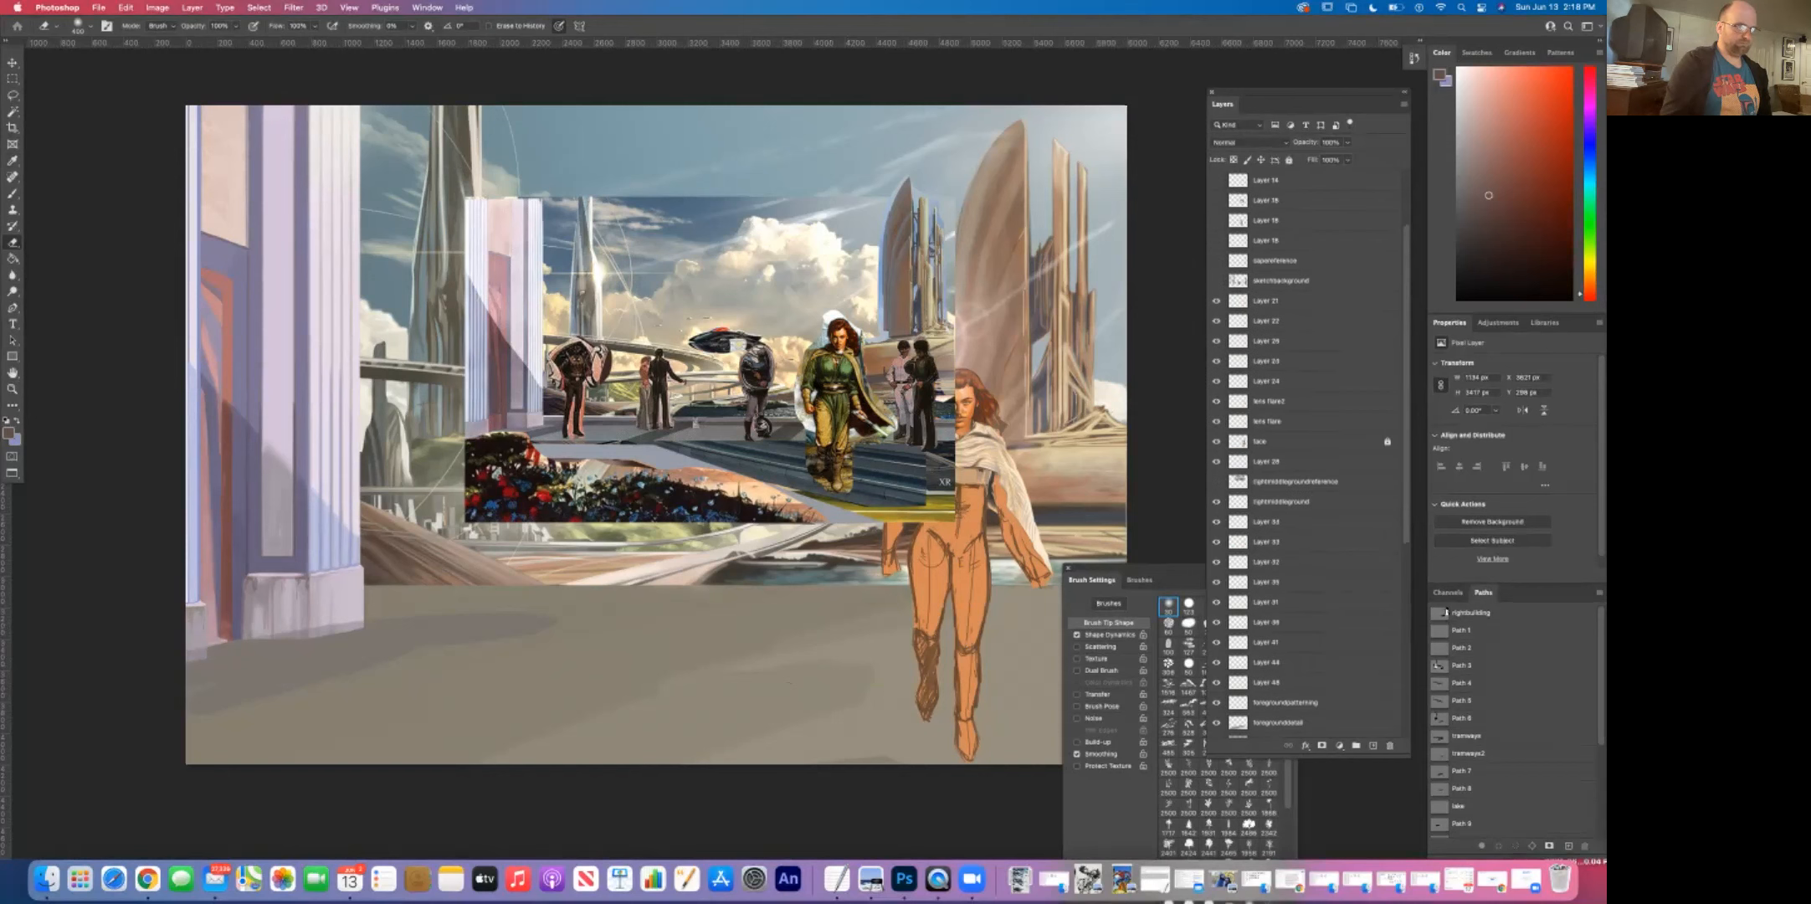
scroll(1305, 452, "up", 2)
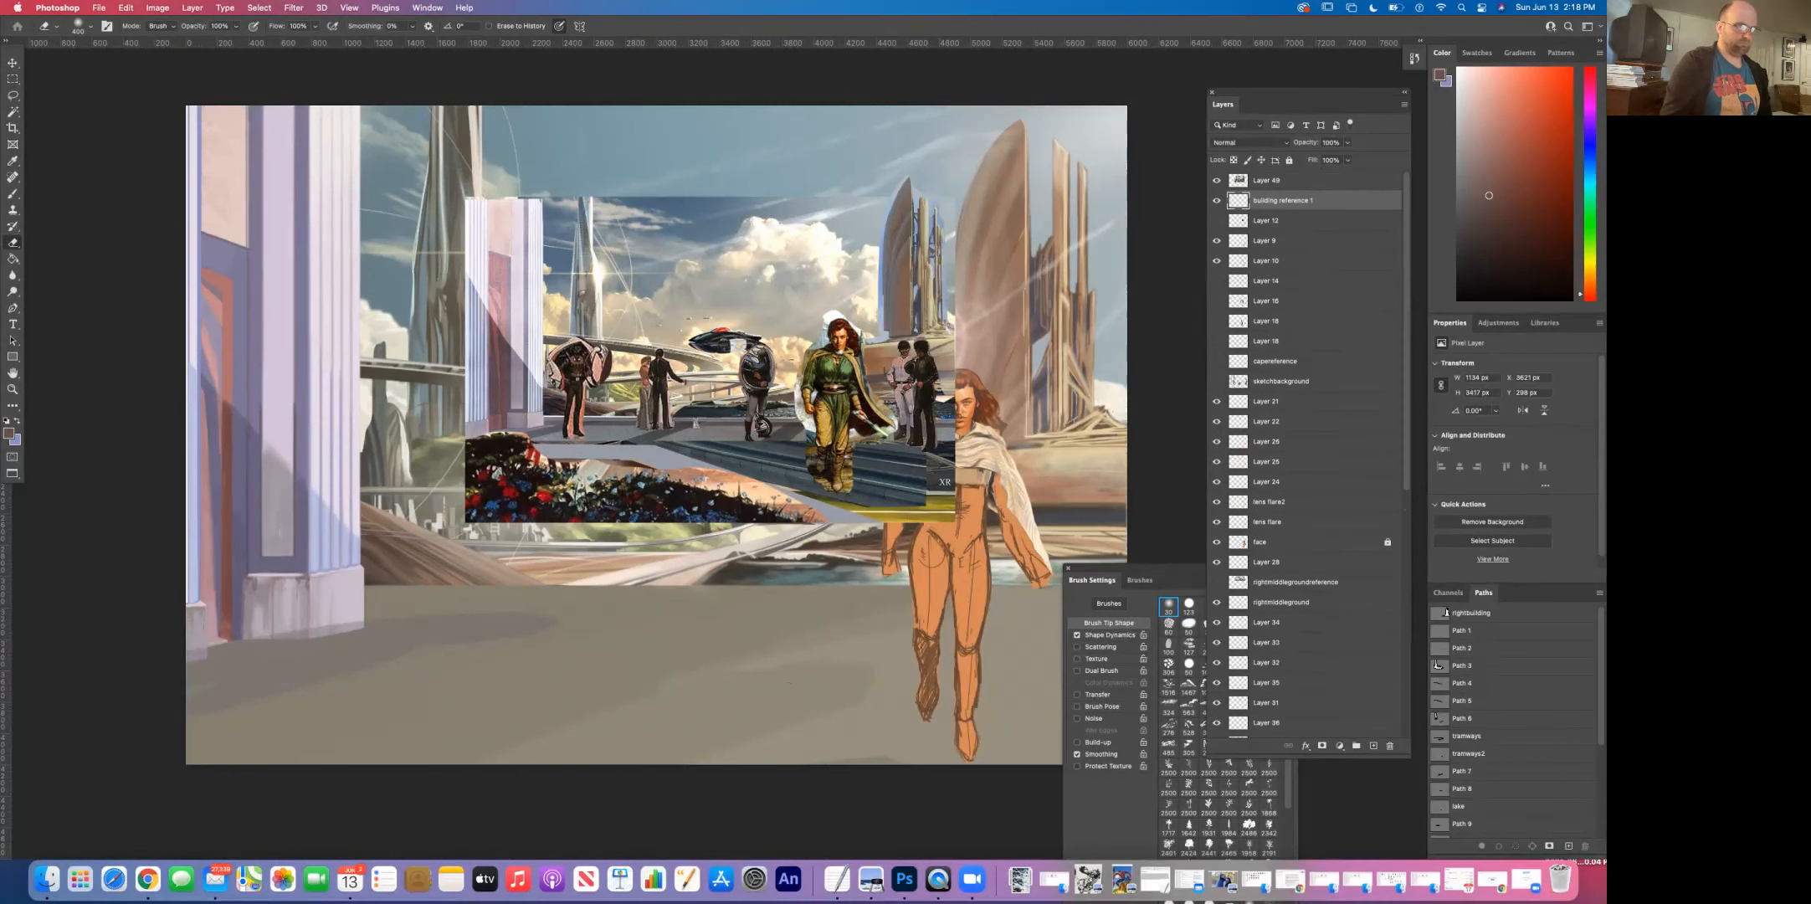
left_click(1216, 180)
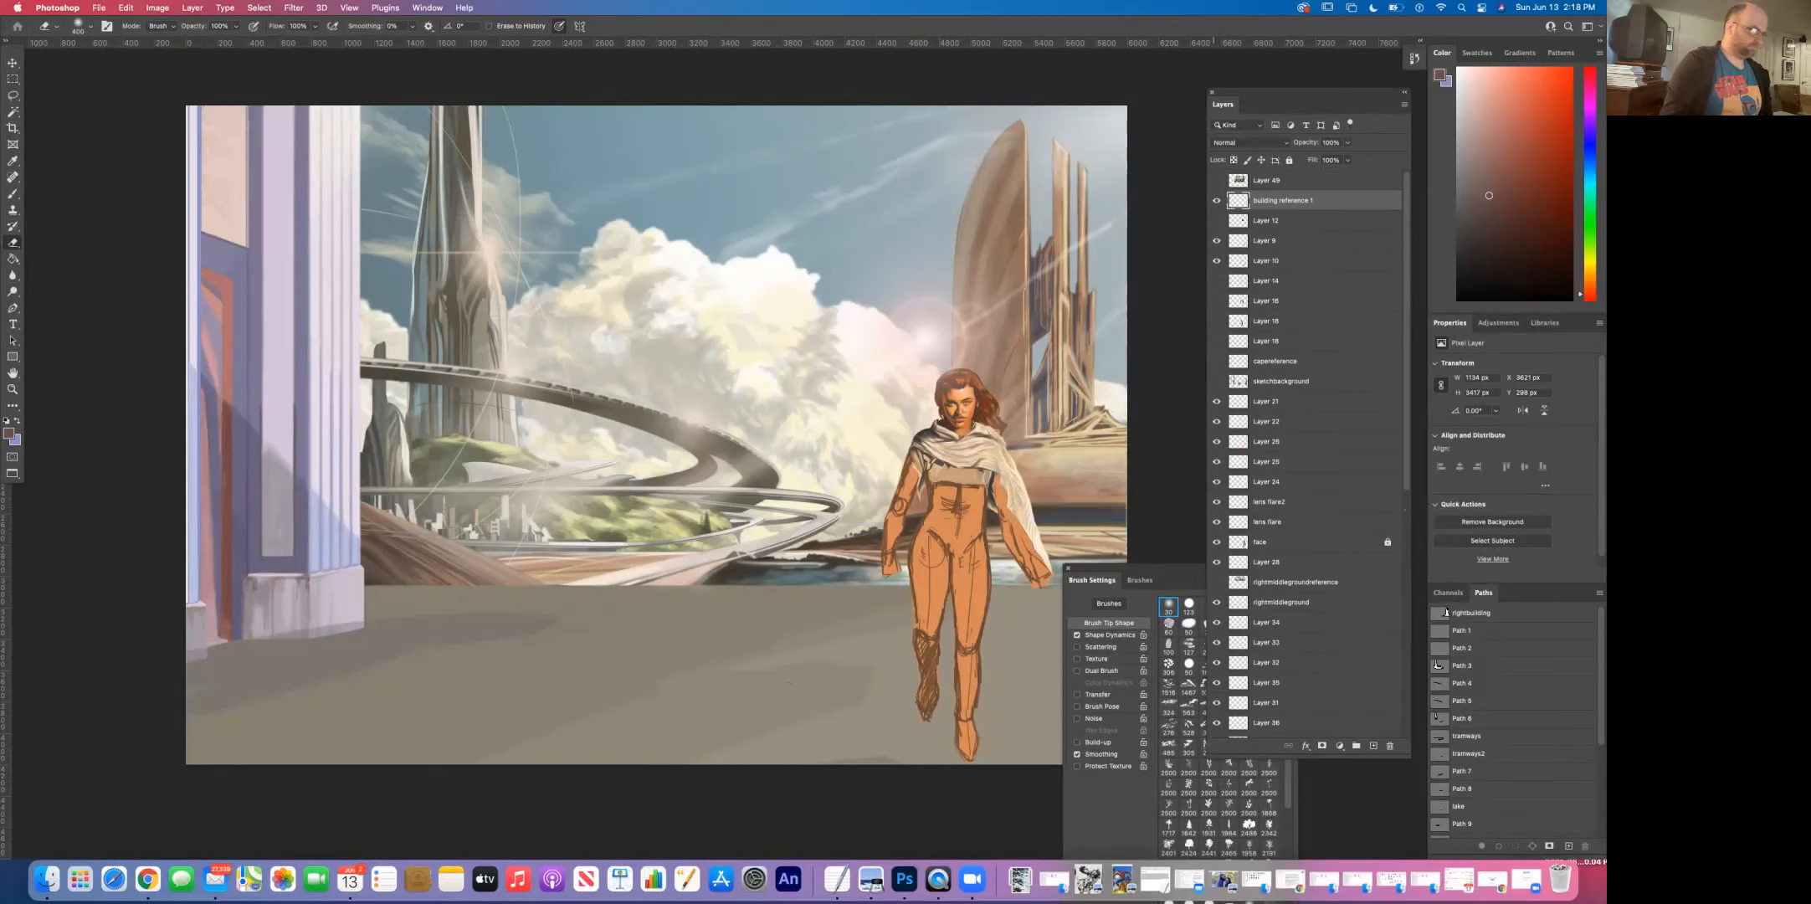
left_click(1216, 200)
left_click(1217, 180)
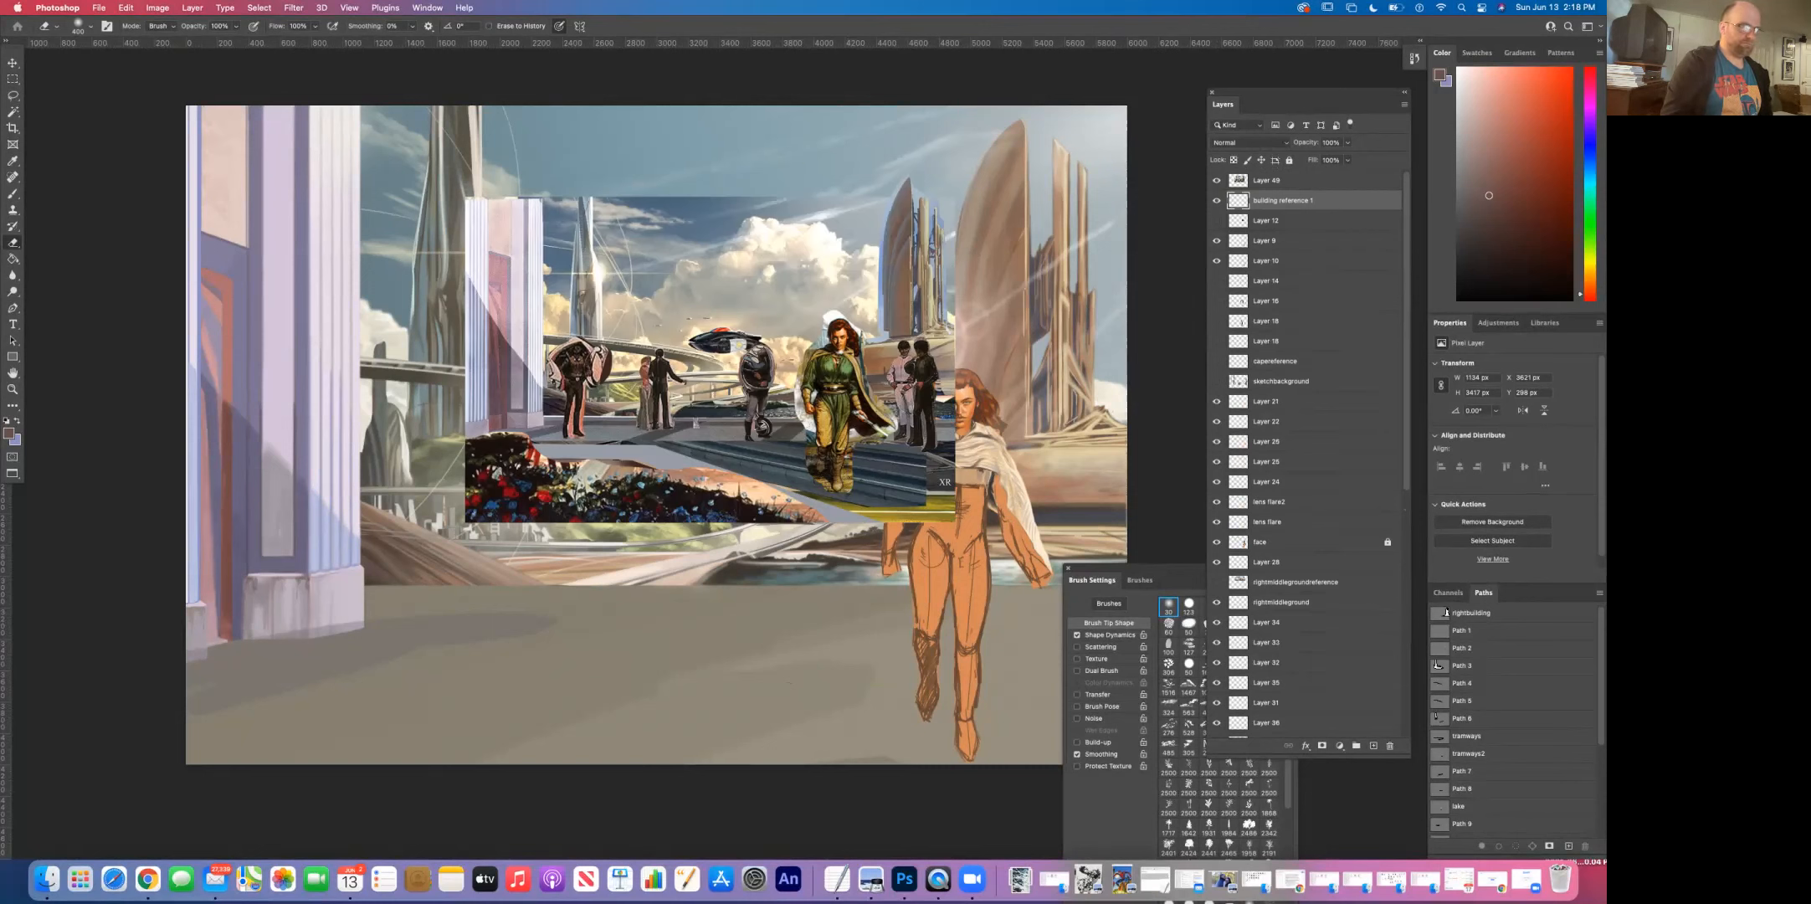
scroll(1306, 452, "down", 5)
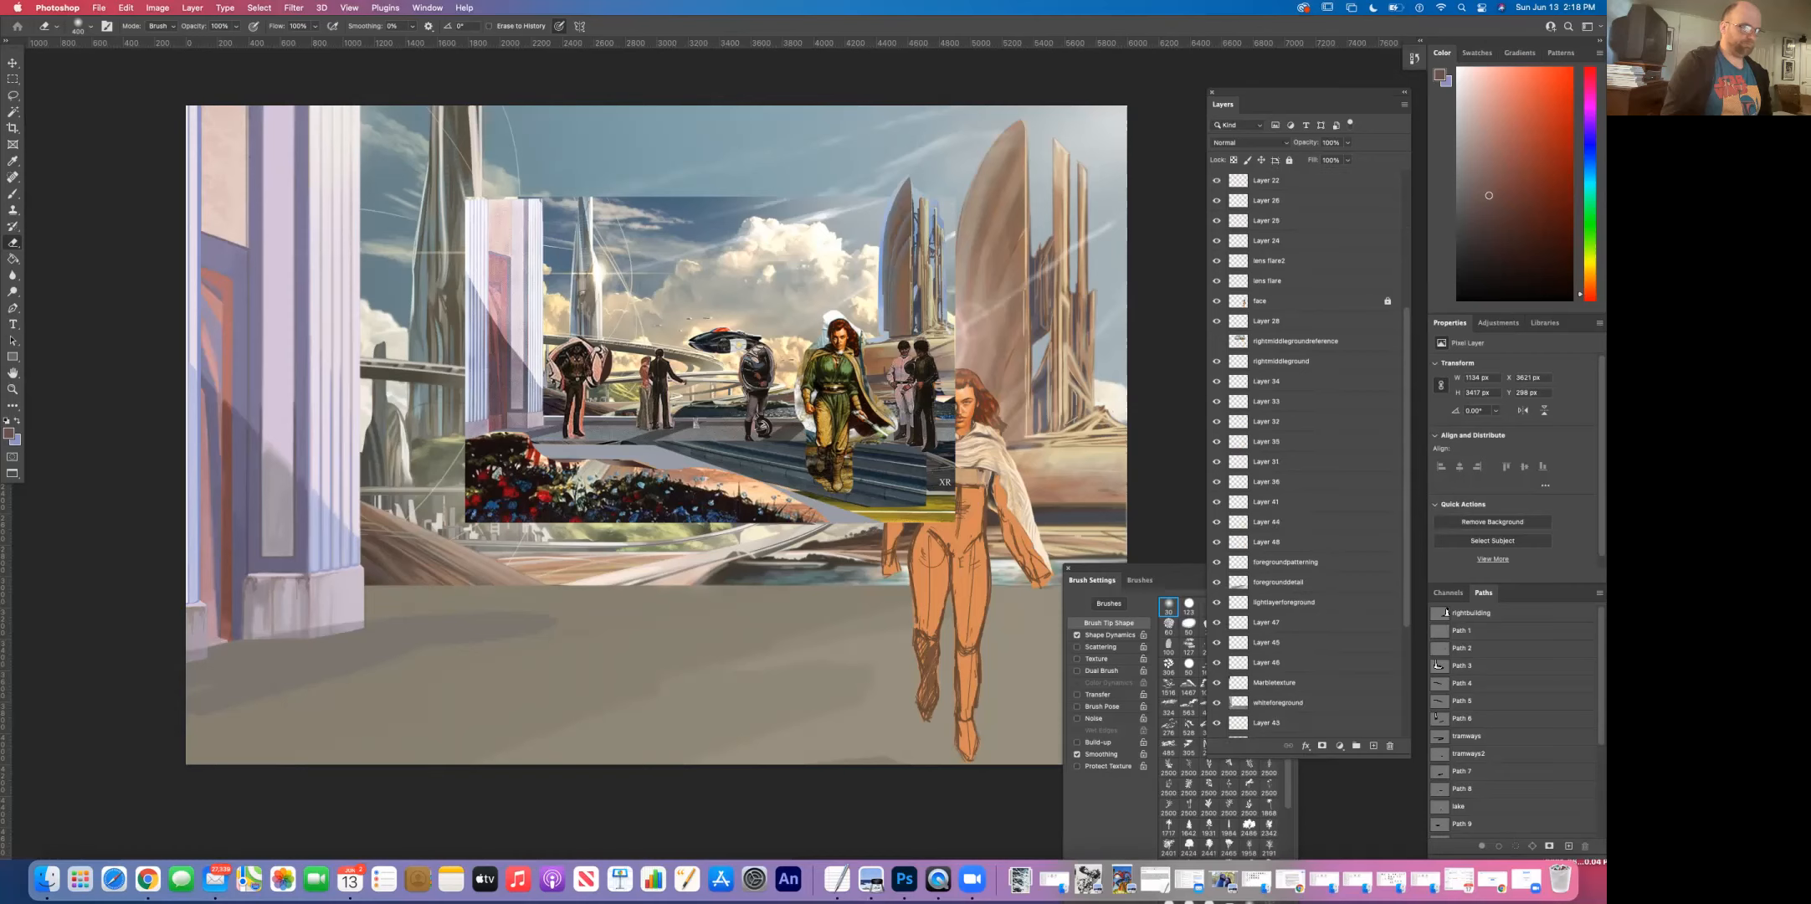
left_click(1281, 582)
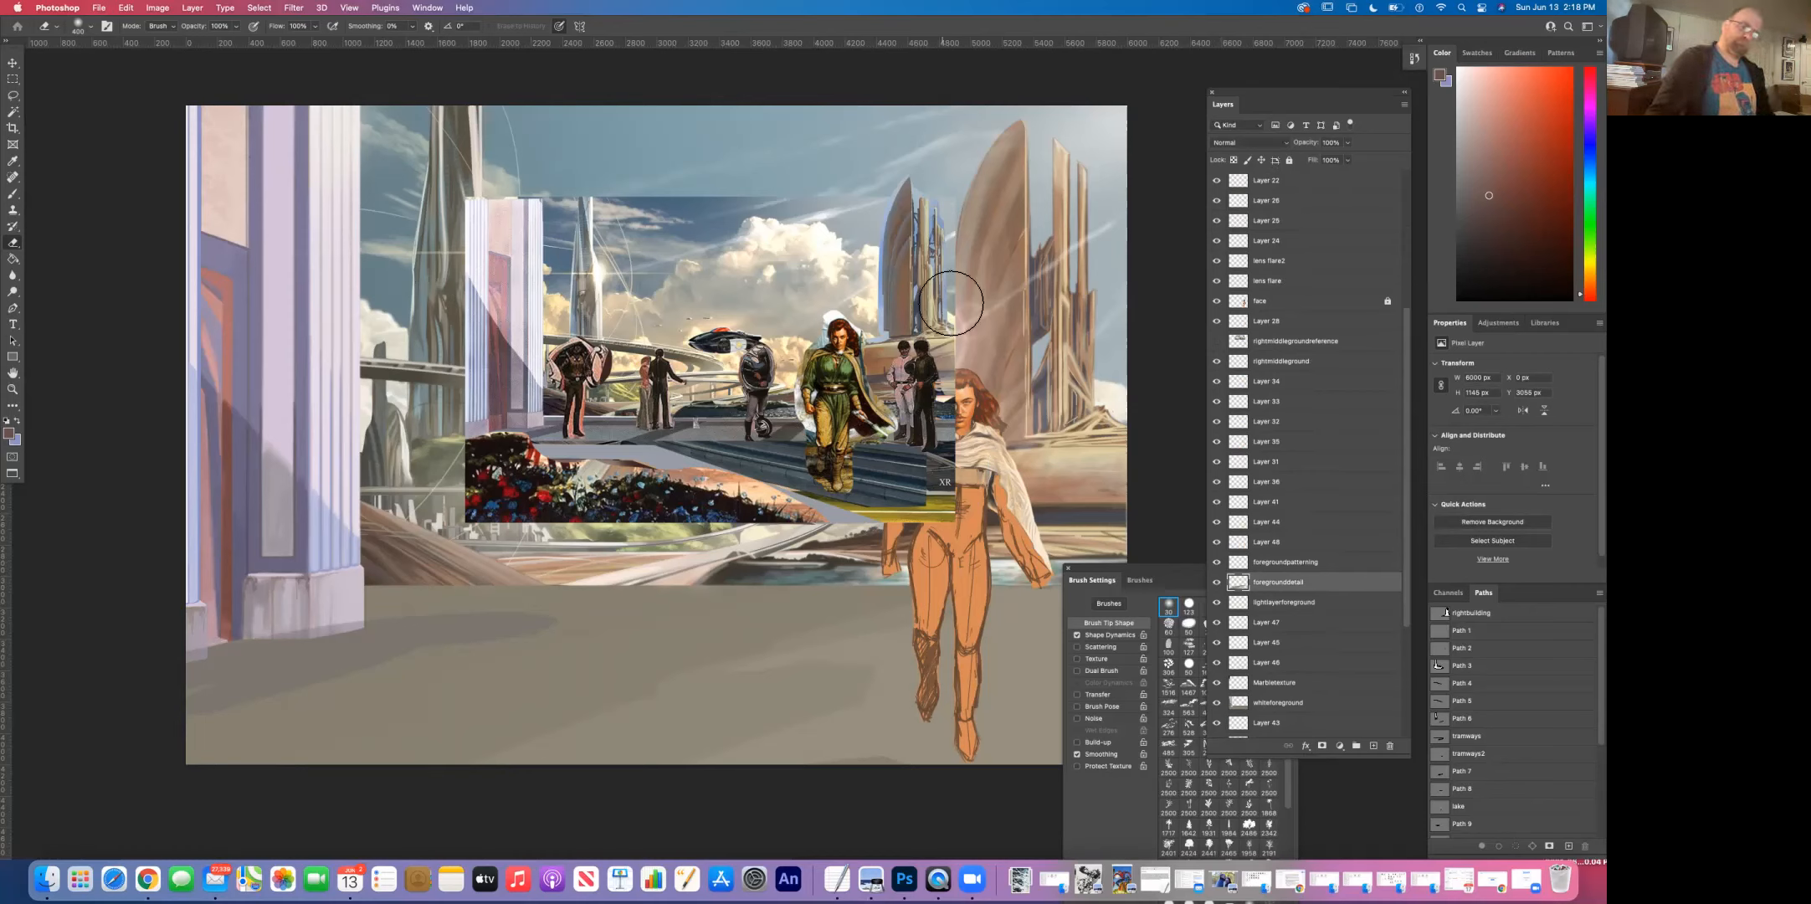
Step: Compare the foreground ground around the figure and building with the plaza in the reference painting at several magnifications
left_click(897, 453, "alt")
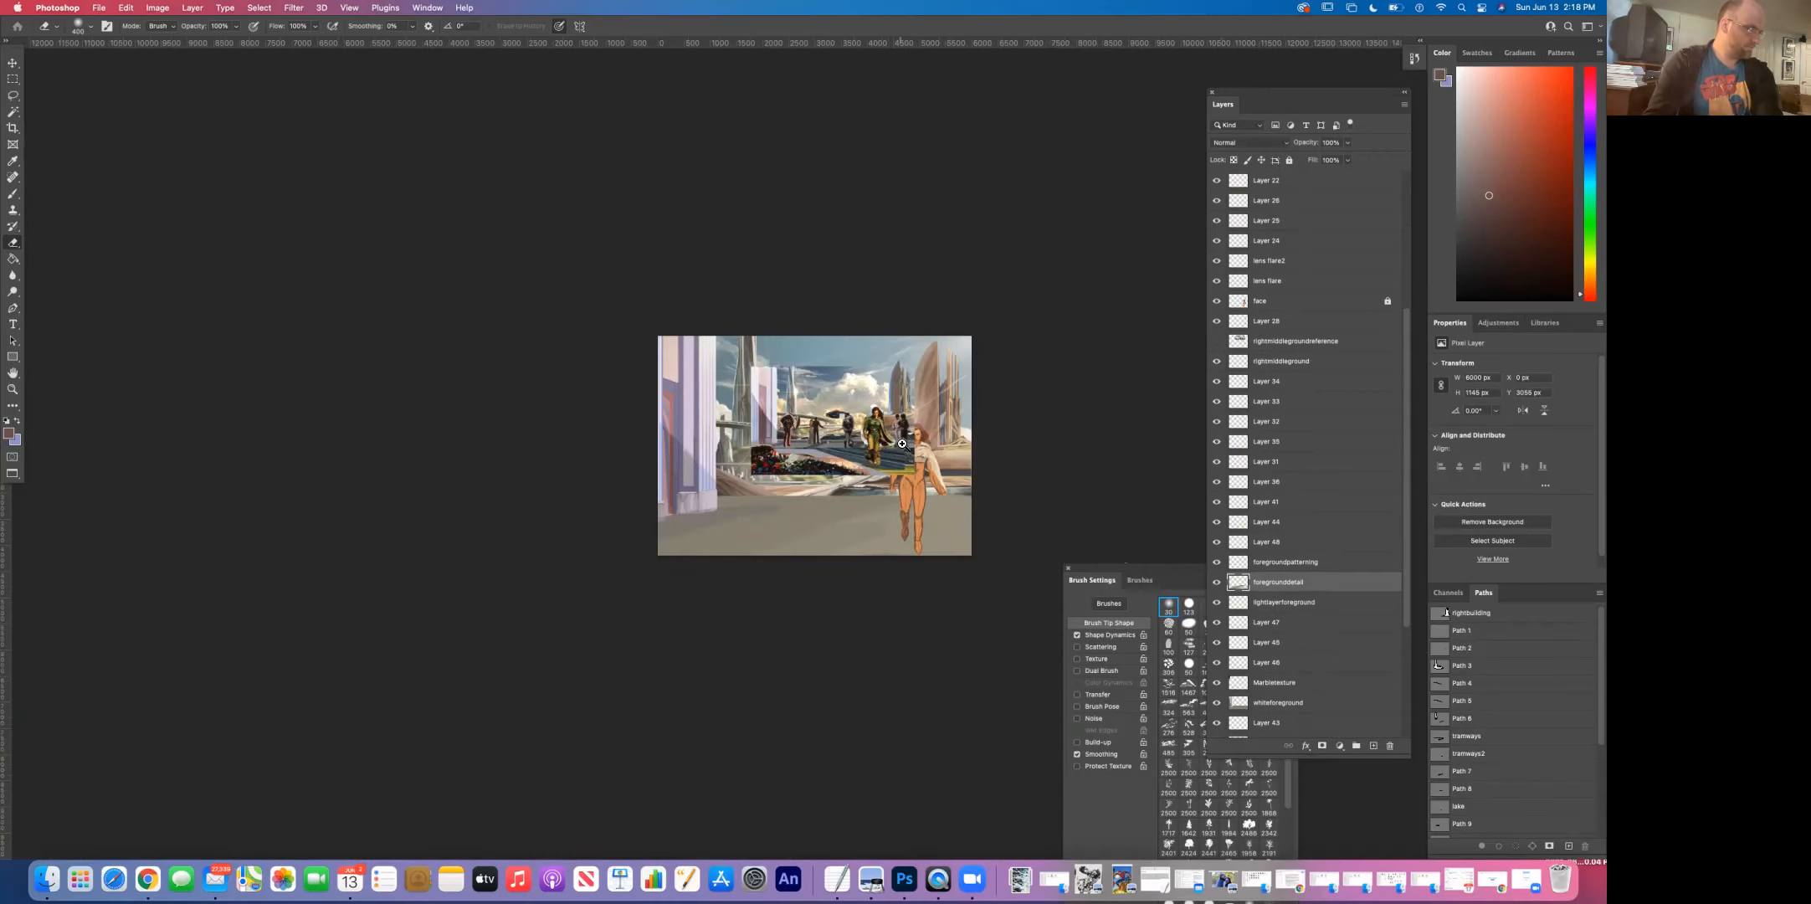
left_click(899, 420)
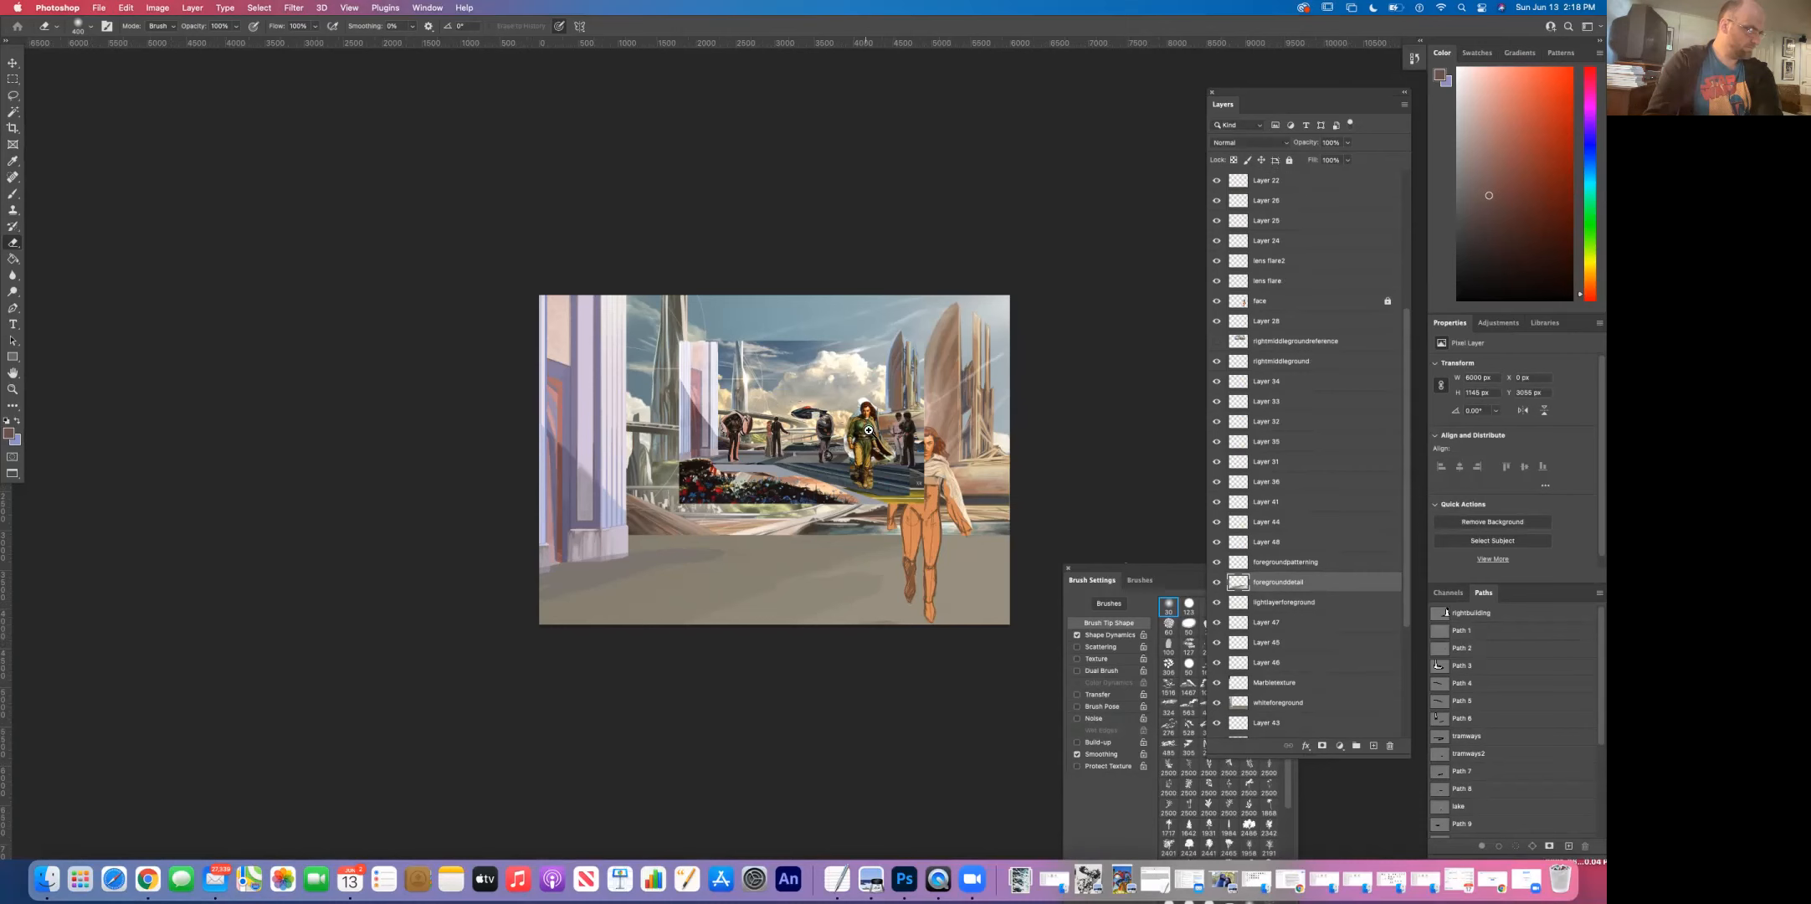
left_click(869, 430)
left_click(869, 430, "alt")
left_click(896, 429)
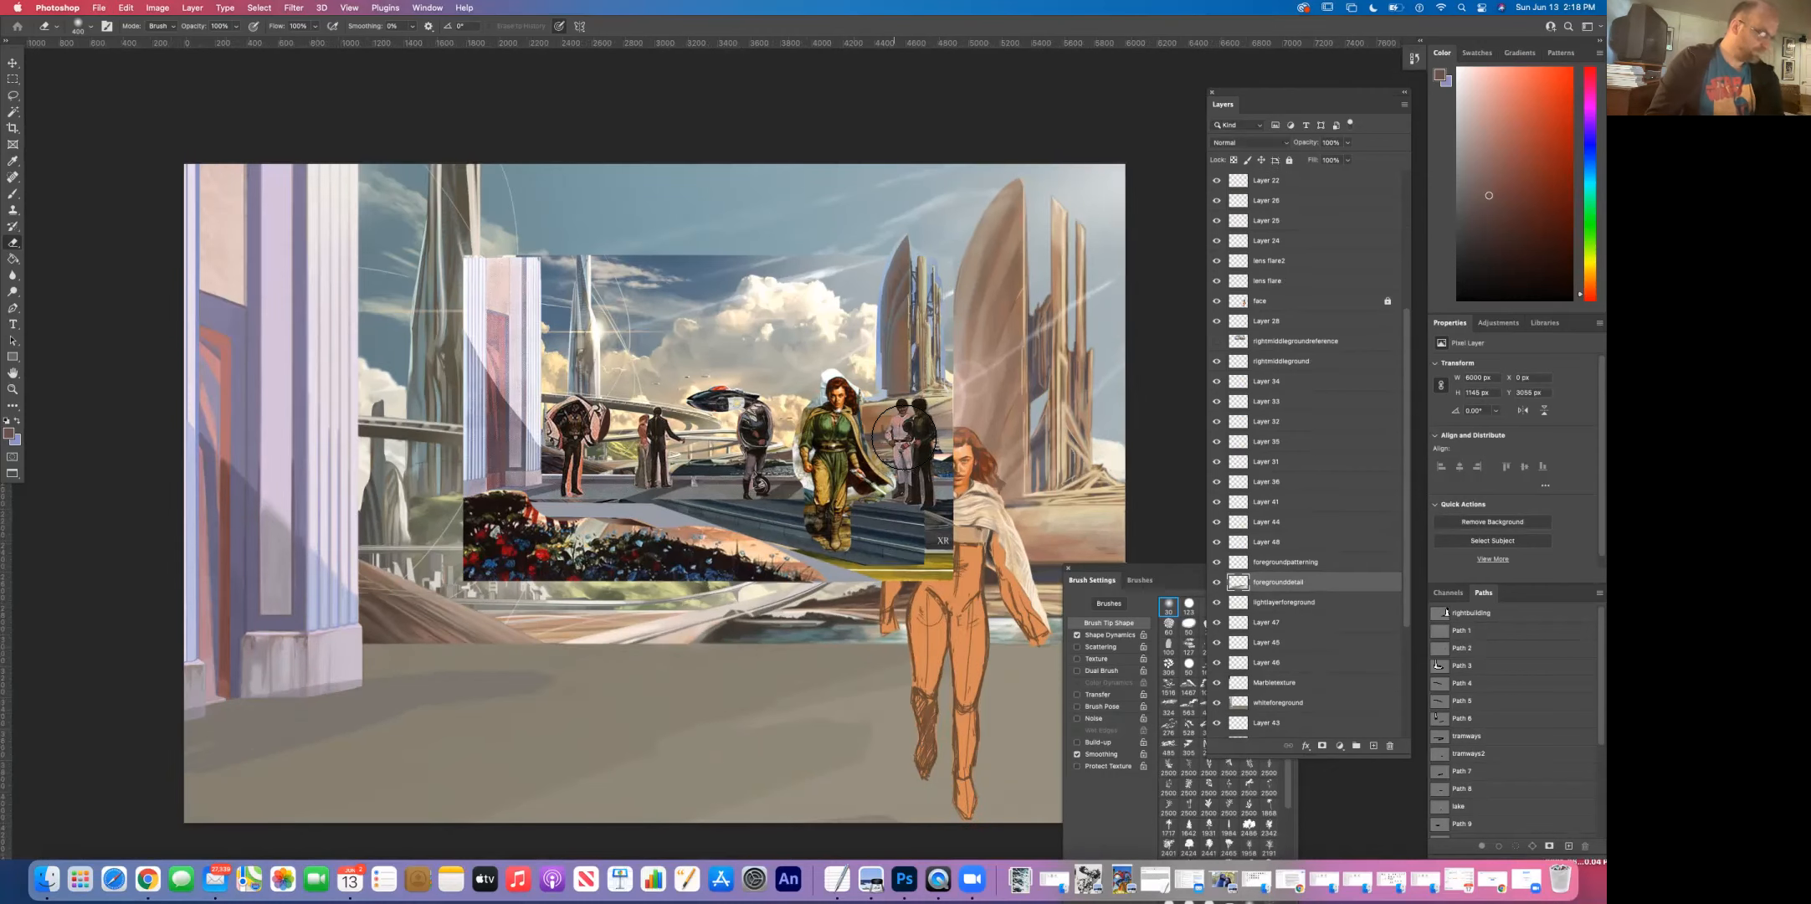
left_click(769, 498, "alt")
left_click(768, 499, "alt")
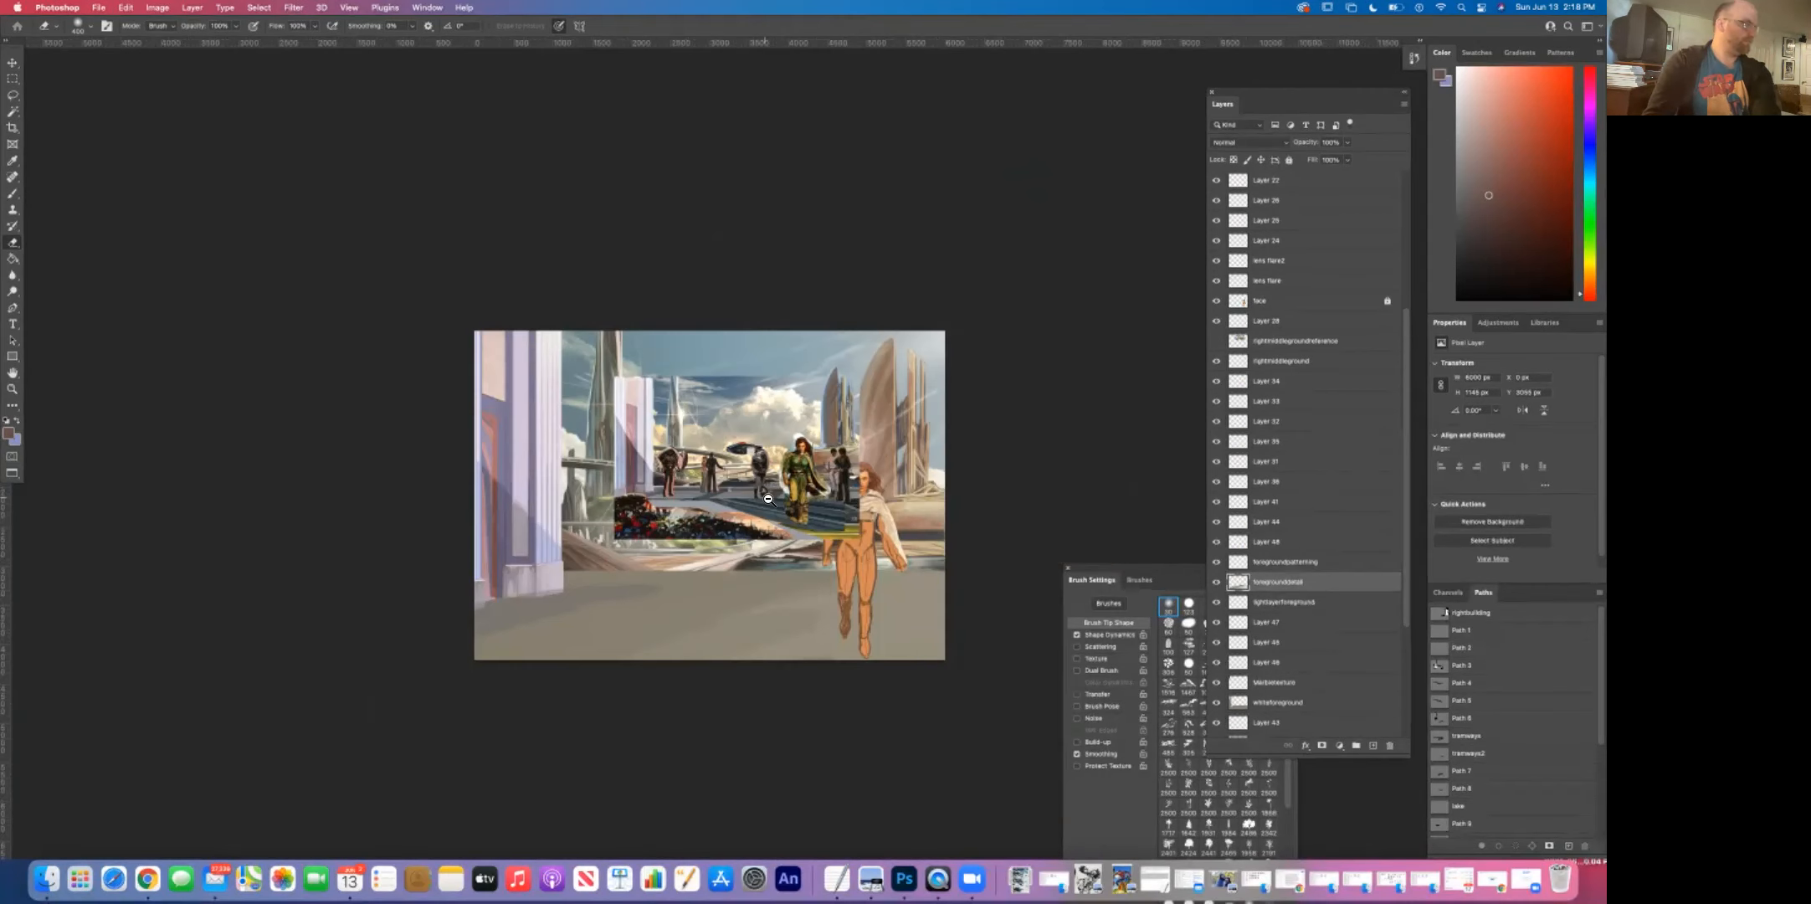
left_click(768, 499)
left_click_drag(798, 493, 749, 479)
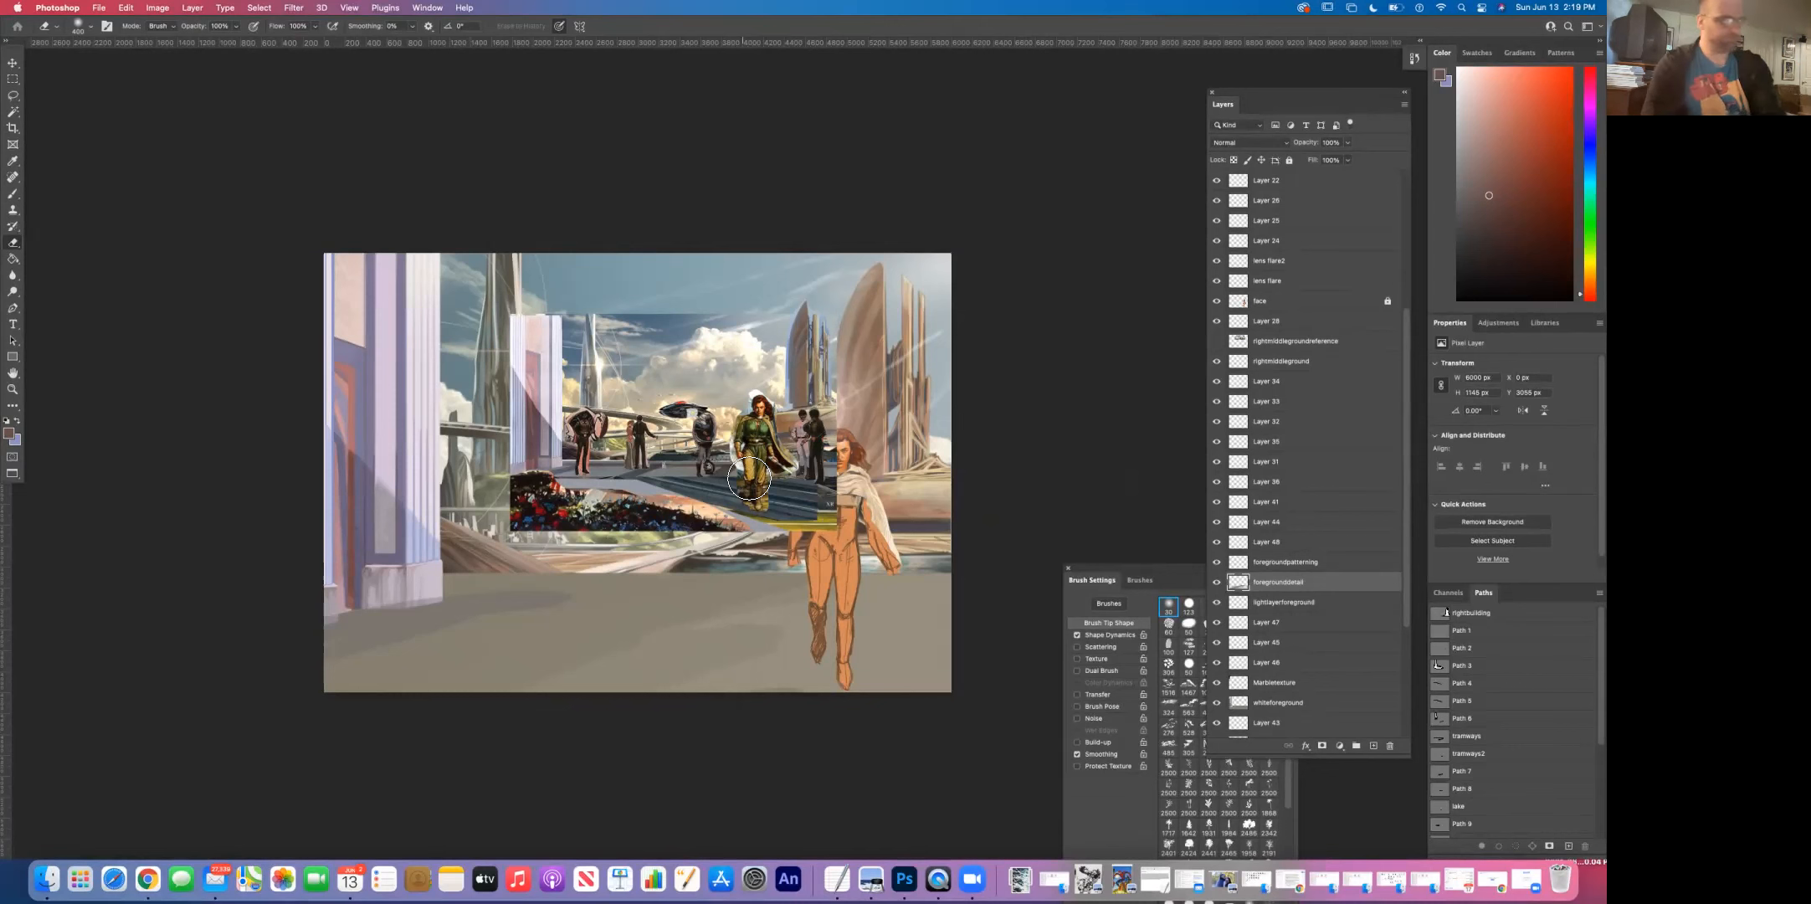
left_click(811, 571)
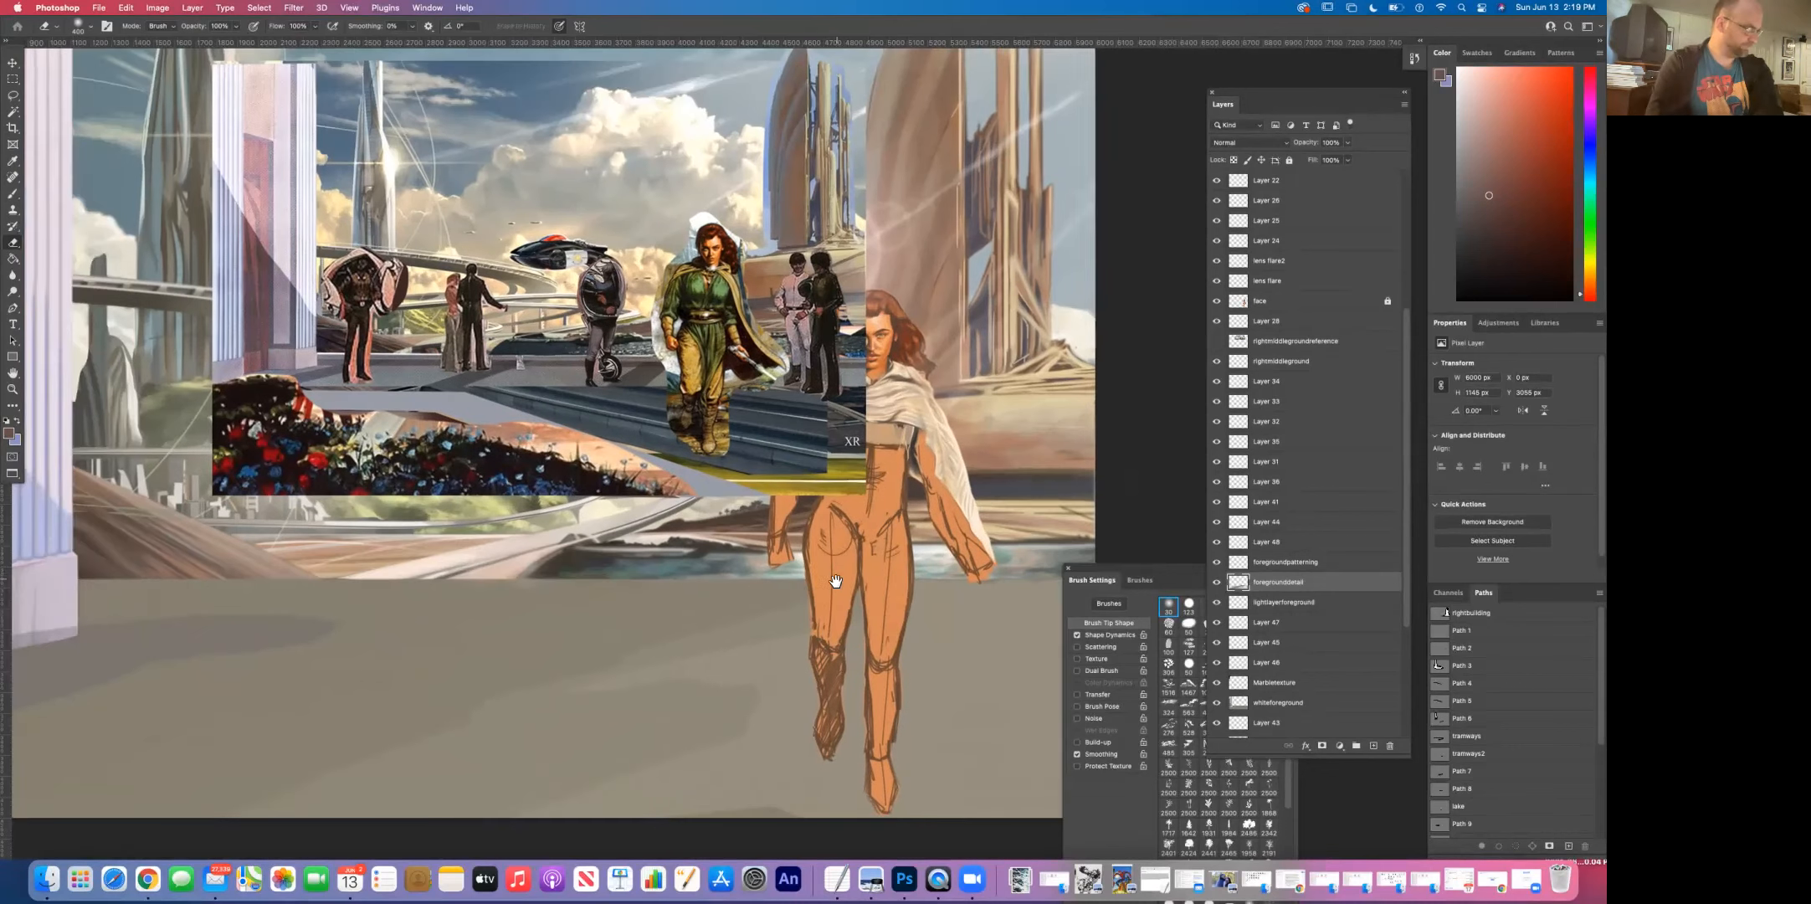
left_click(804, 566)
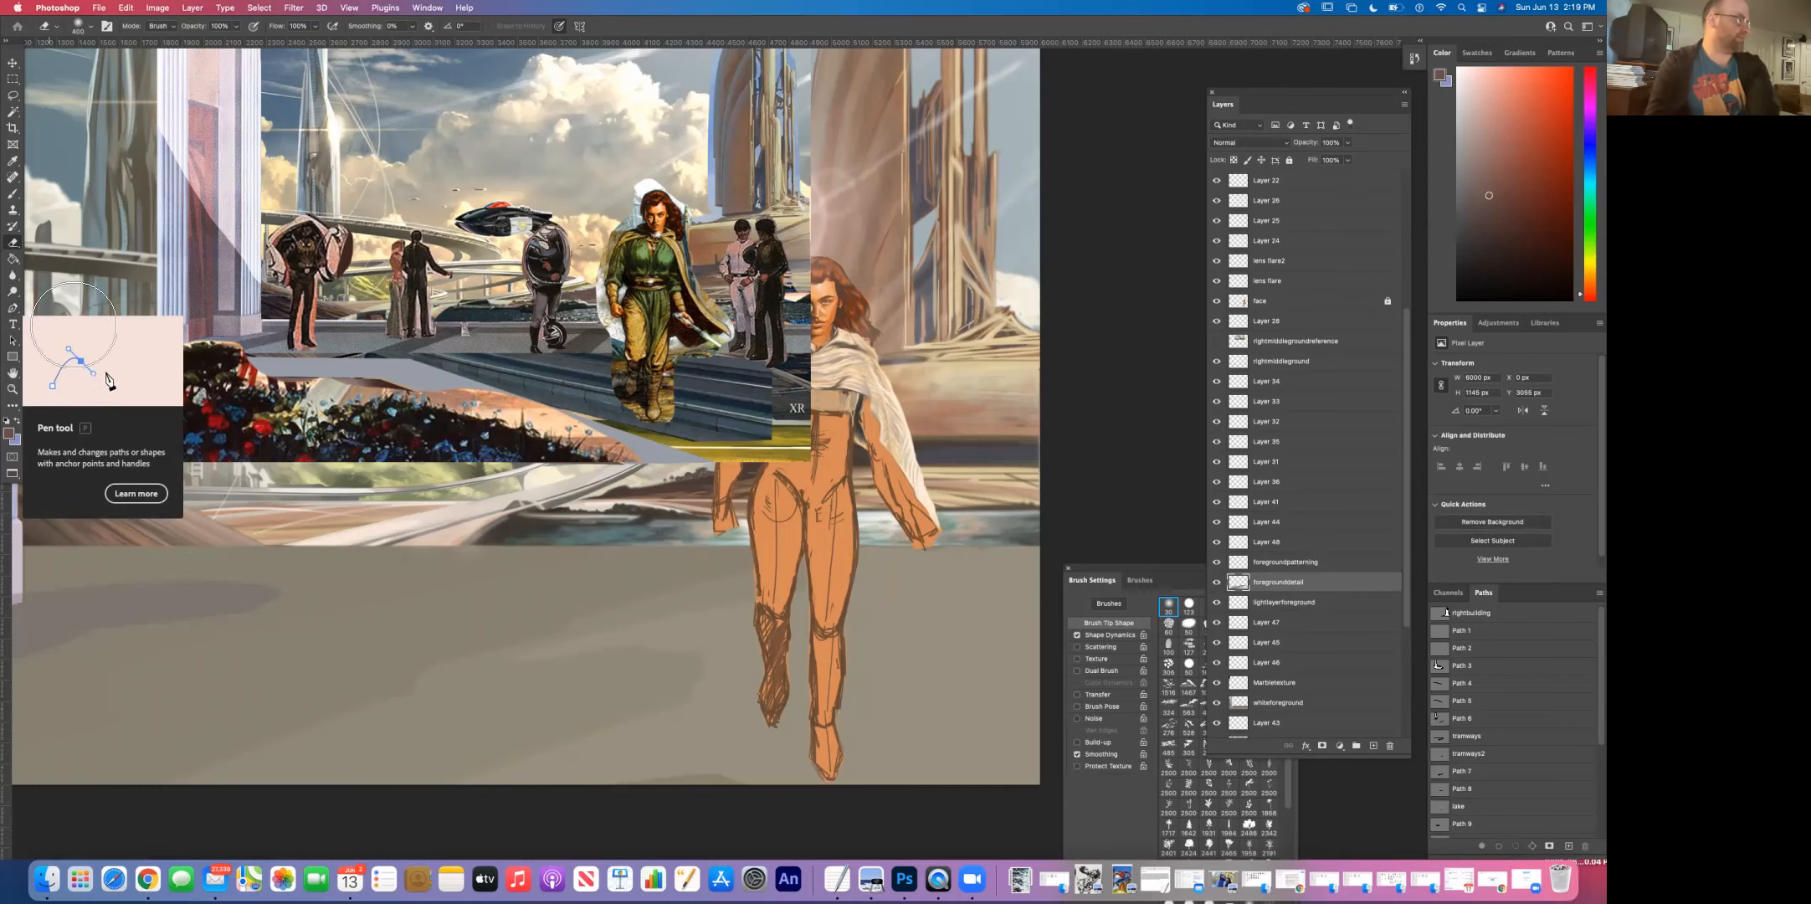
left_click_drag(240, 543, 310, 542)
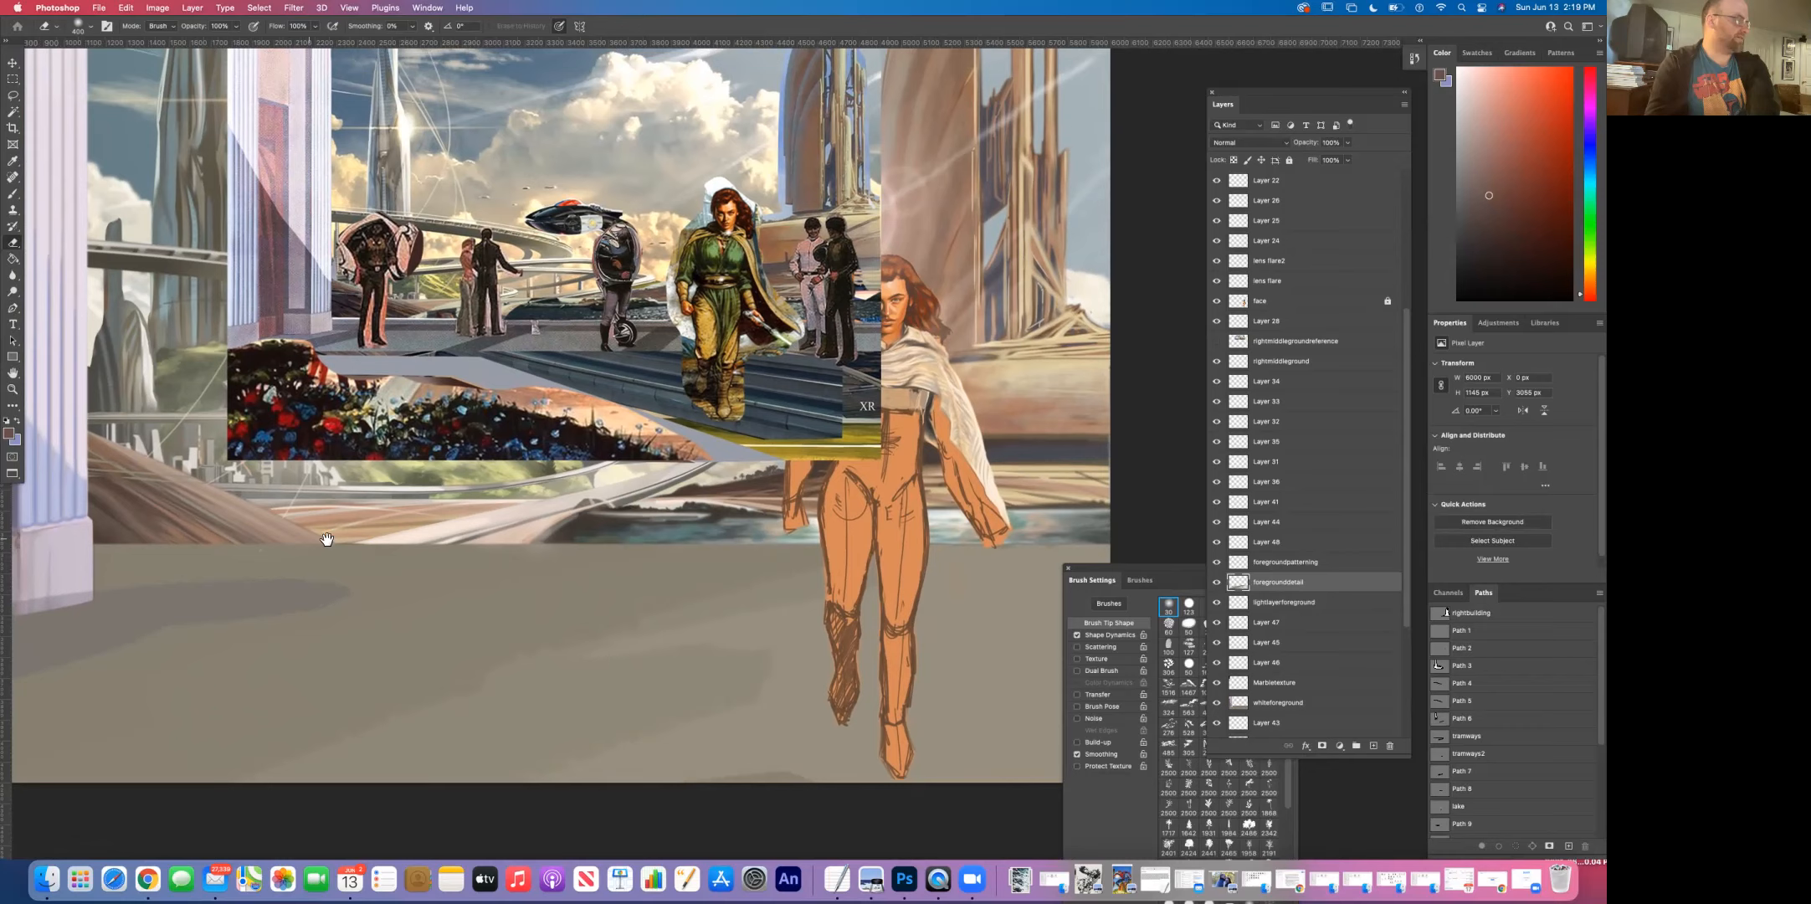
mouse_move(561, 500)
left_mouse_down()
mouse_move(522, 520)
mouse_move(563, 486)
left_mouse_up()
mouse_move(863, 445)
left_mouse_down()
mouse_move(832, 461)
mouse_move(886, 453)
left_mouse_up()
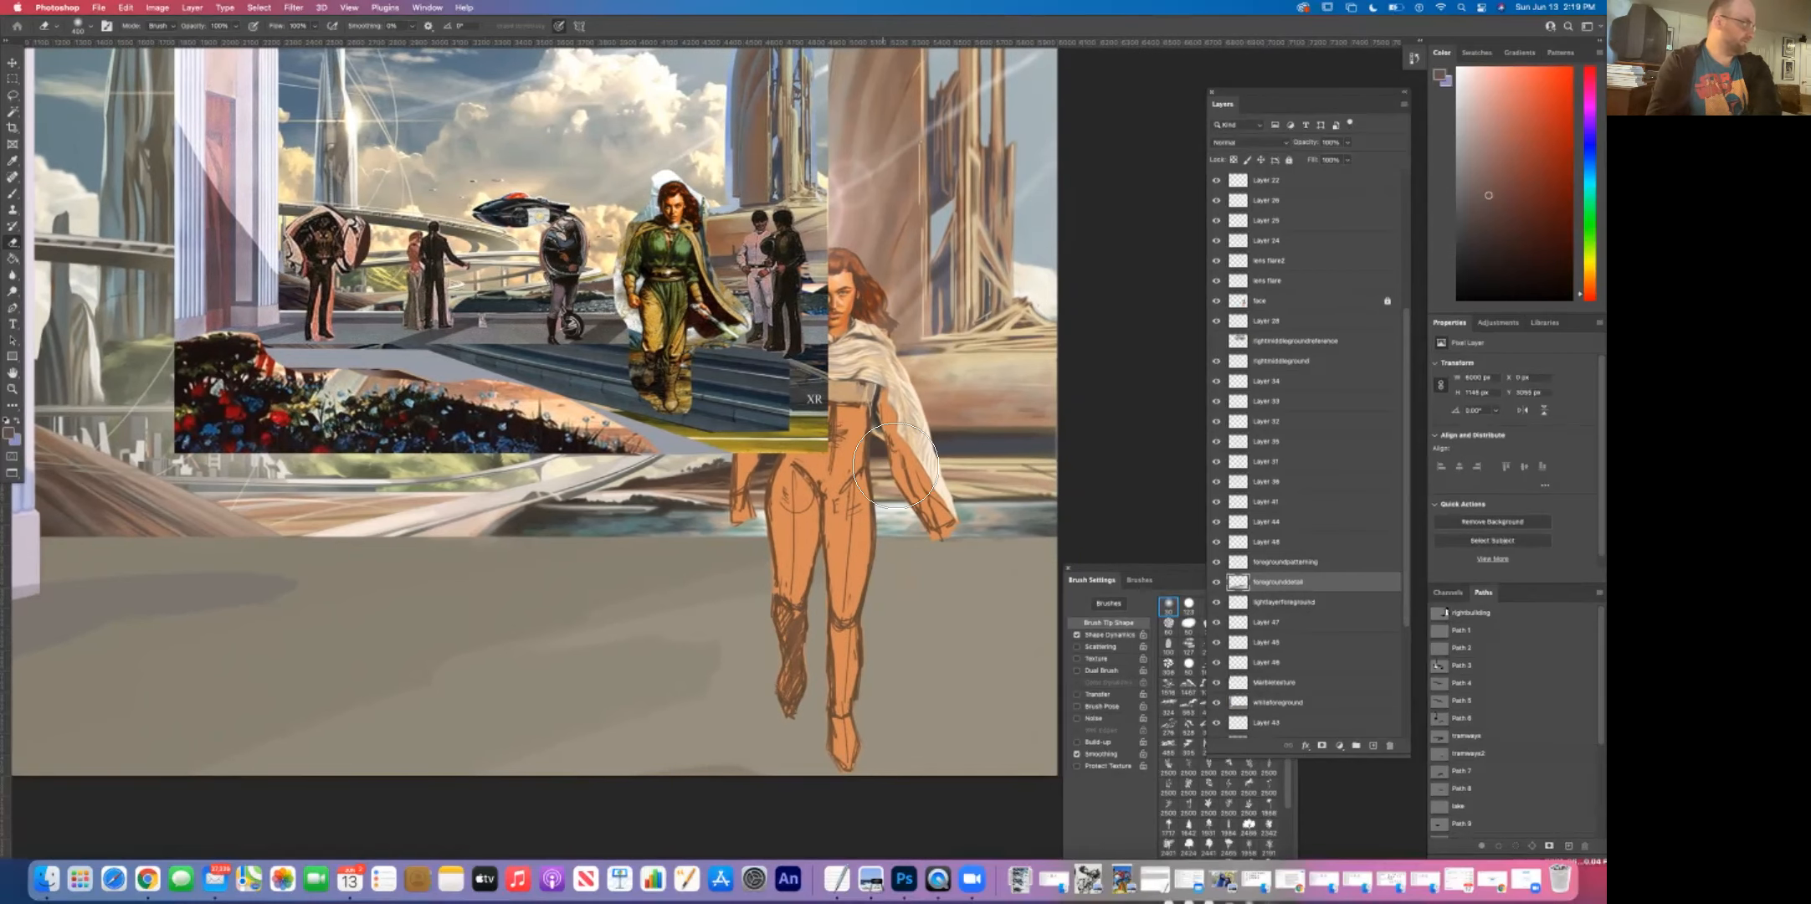
left_click_drag(870, 490, 932, 446)
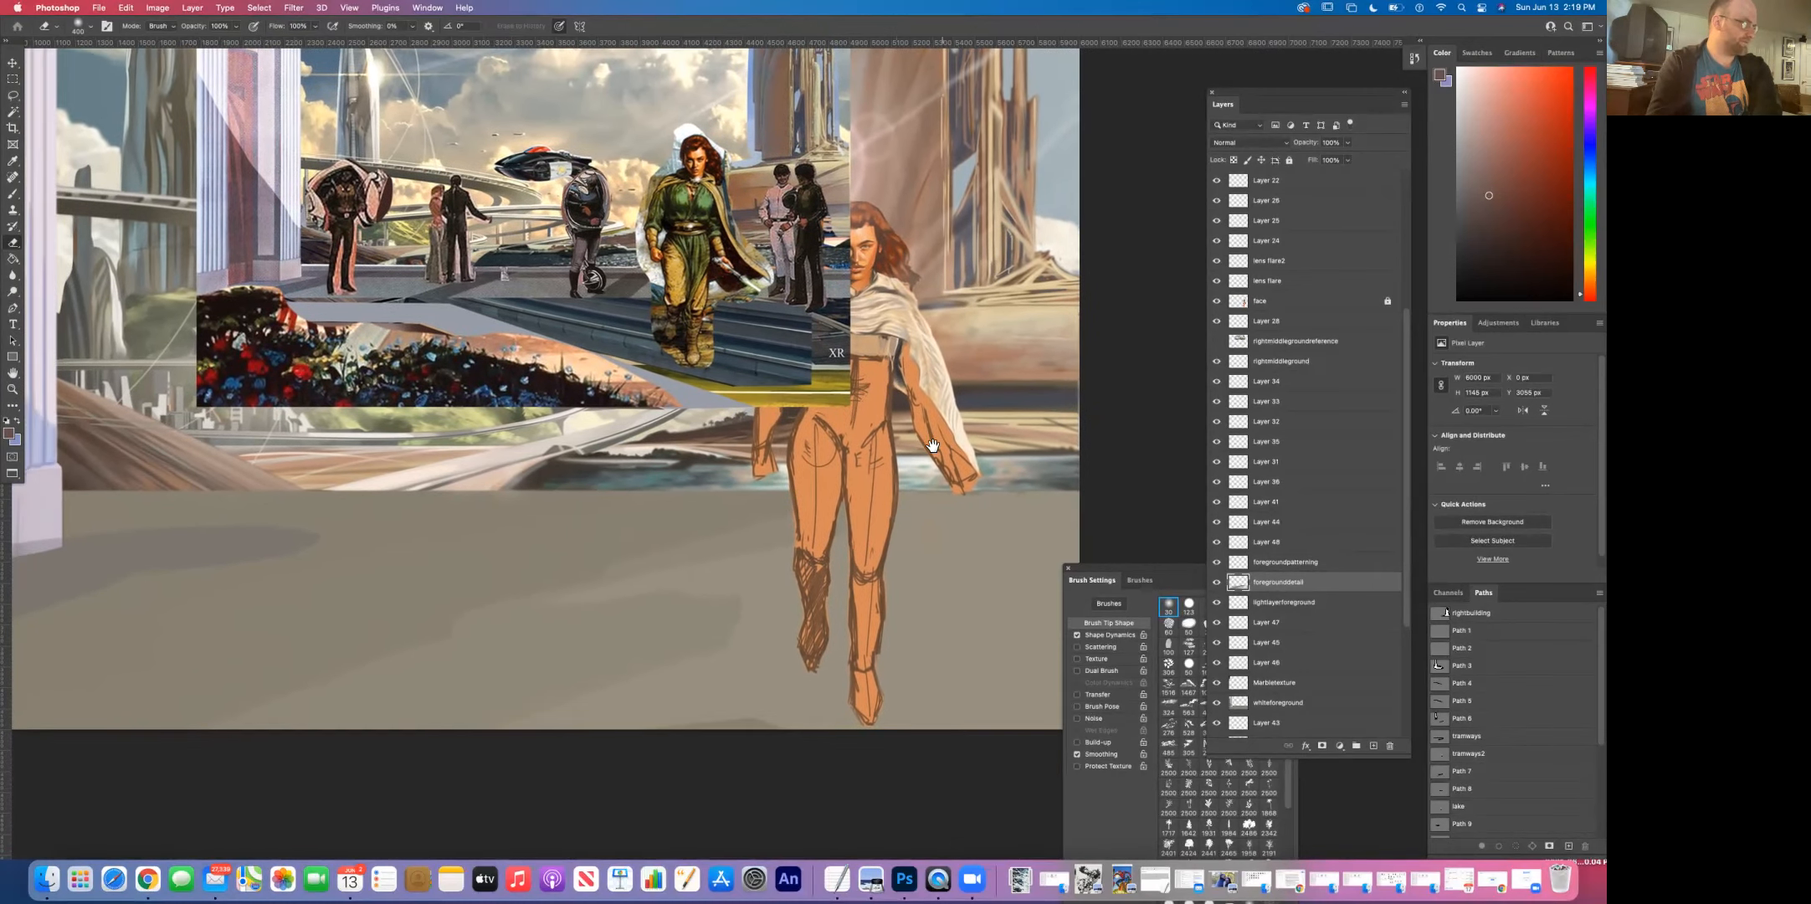
mouse_move(680, 507)
left_mouse_down()
mouse_move(866, 536)
mouse_move(682, 506)
mouse_move(905, 465)
mouse_move(755, 477)
left_mouse_up()
mouse_move(882, 445)
left_mouse_down()
mouse_move(852, 440)
mouse_move(890, 429)
left_mouse_up()
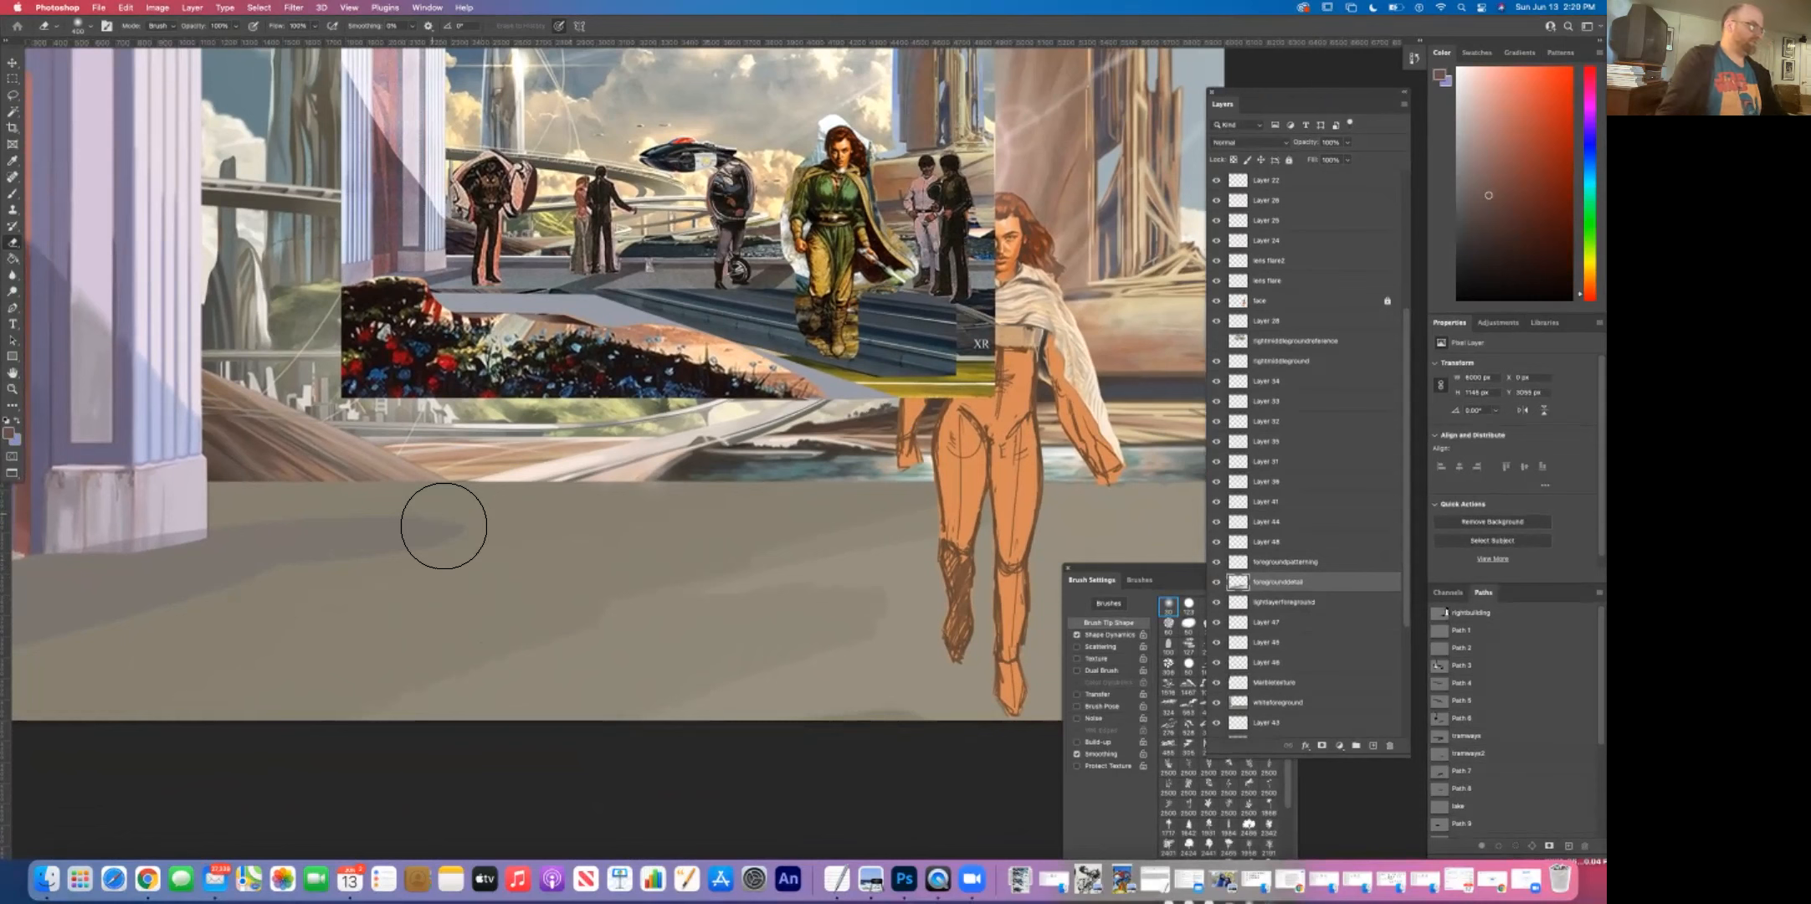
Step: Try to blend the building's shadow on the ground with a much larger Mixer Brush, and undo the stroke
left_click(12, 193)
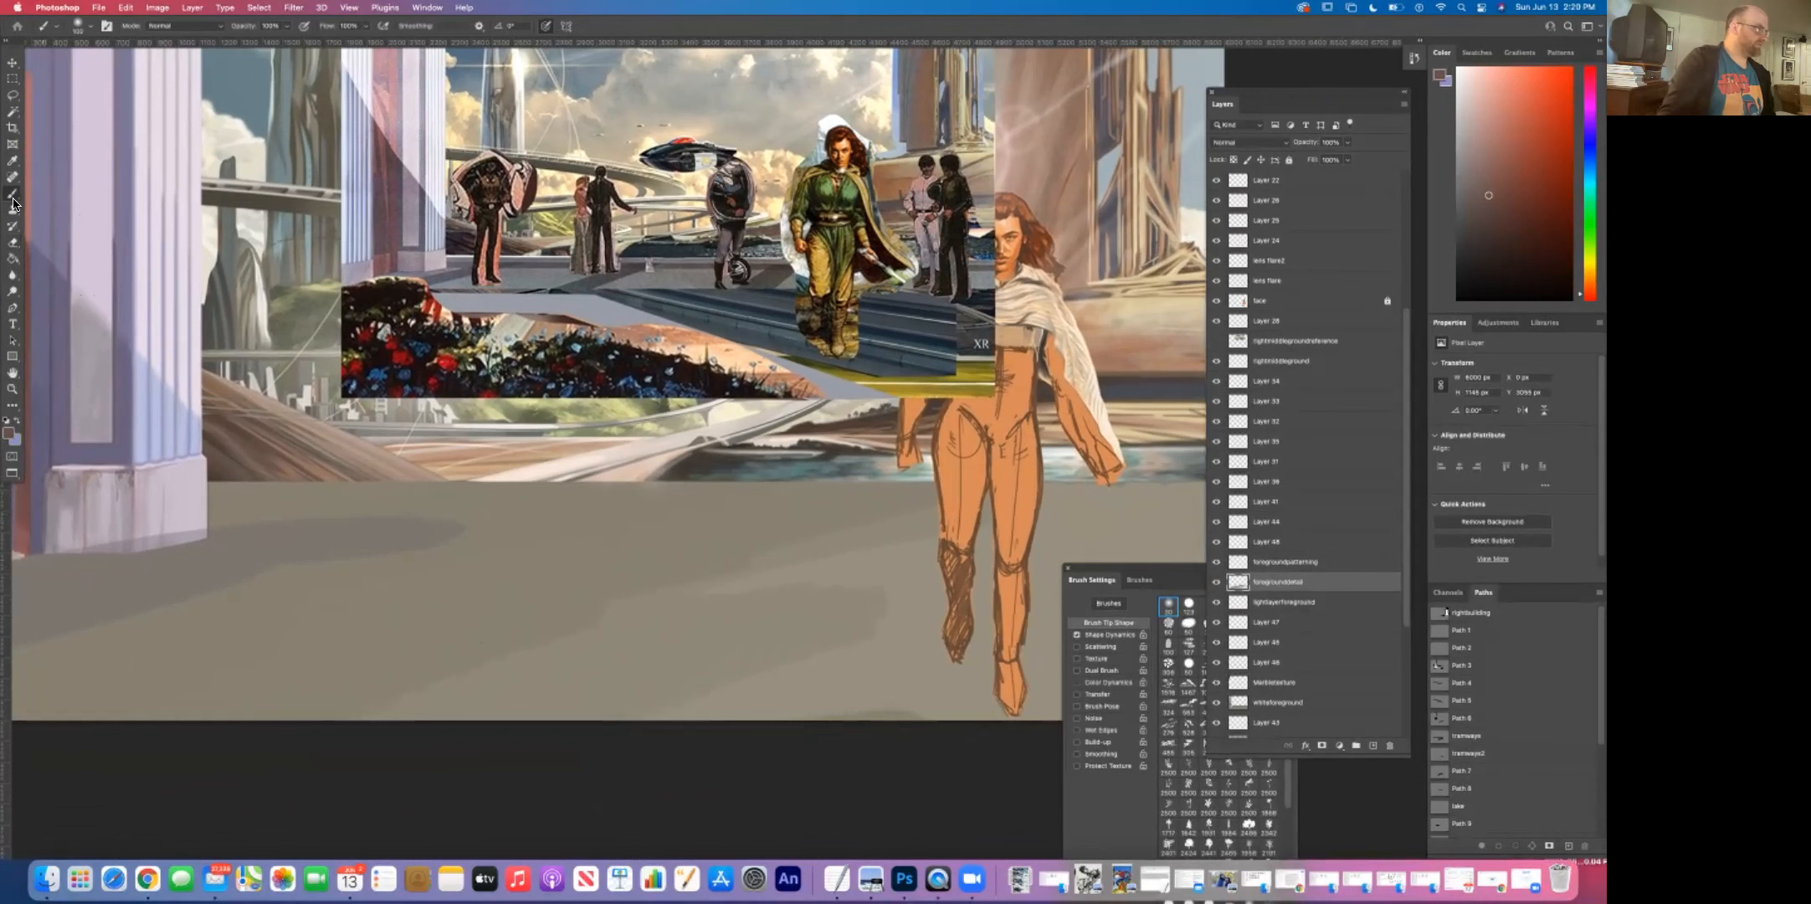
left_click(54, 228)
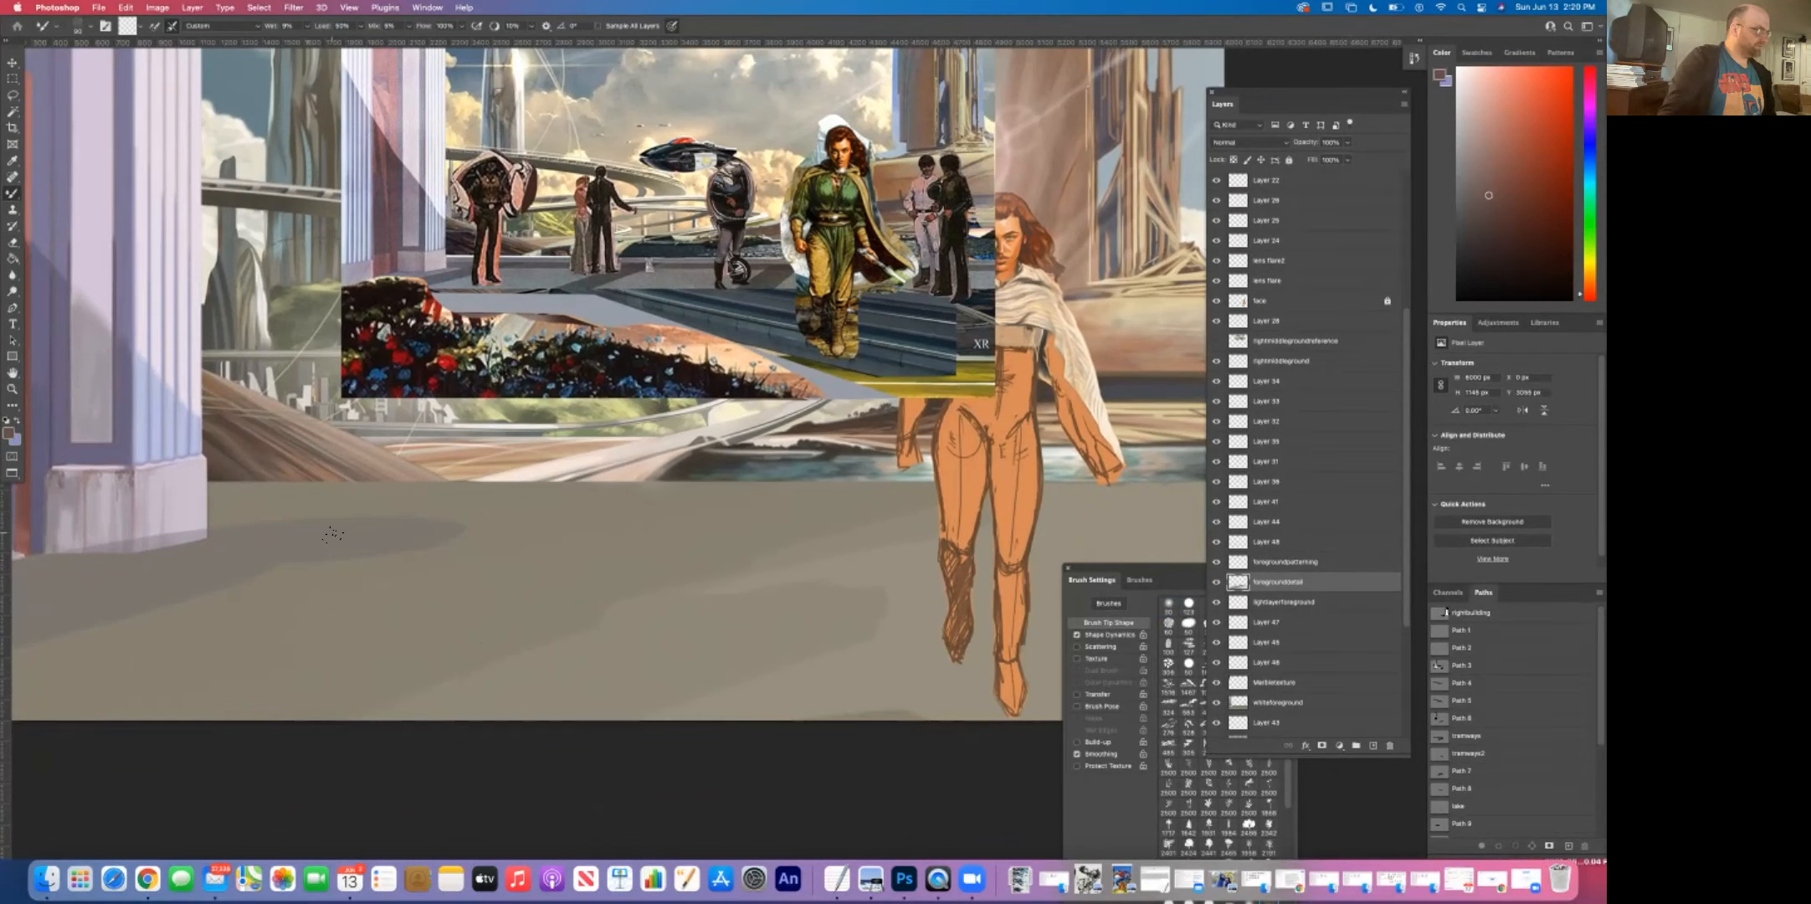
key("bracketright")
key("bracketright")
key("bracketright")
key("bracketright")
key("bracketright")
key("bracketright")
key("bracketright")
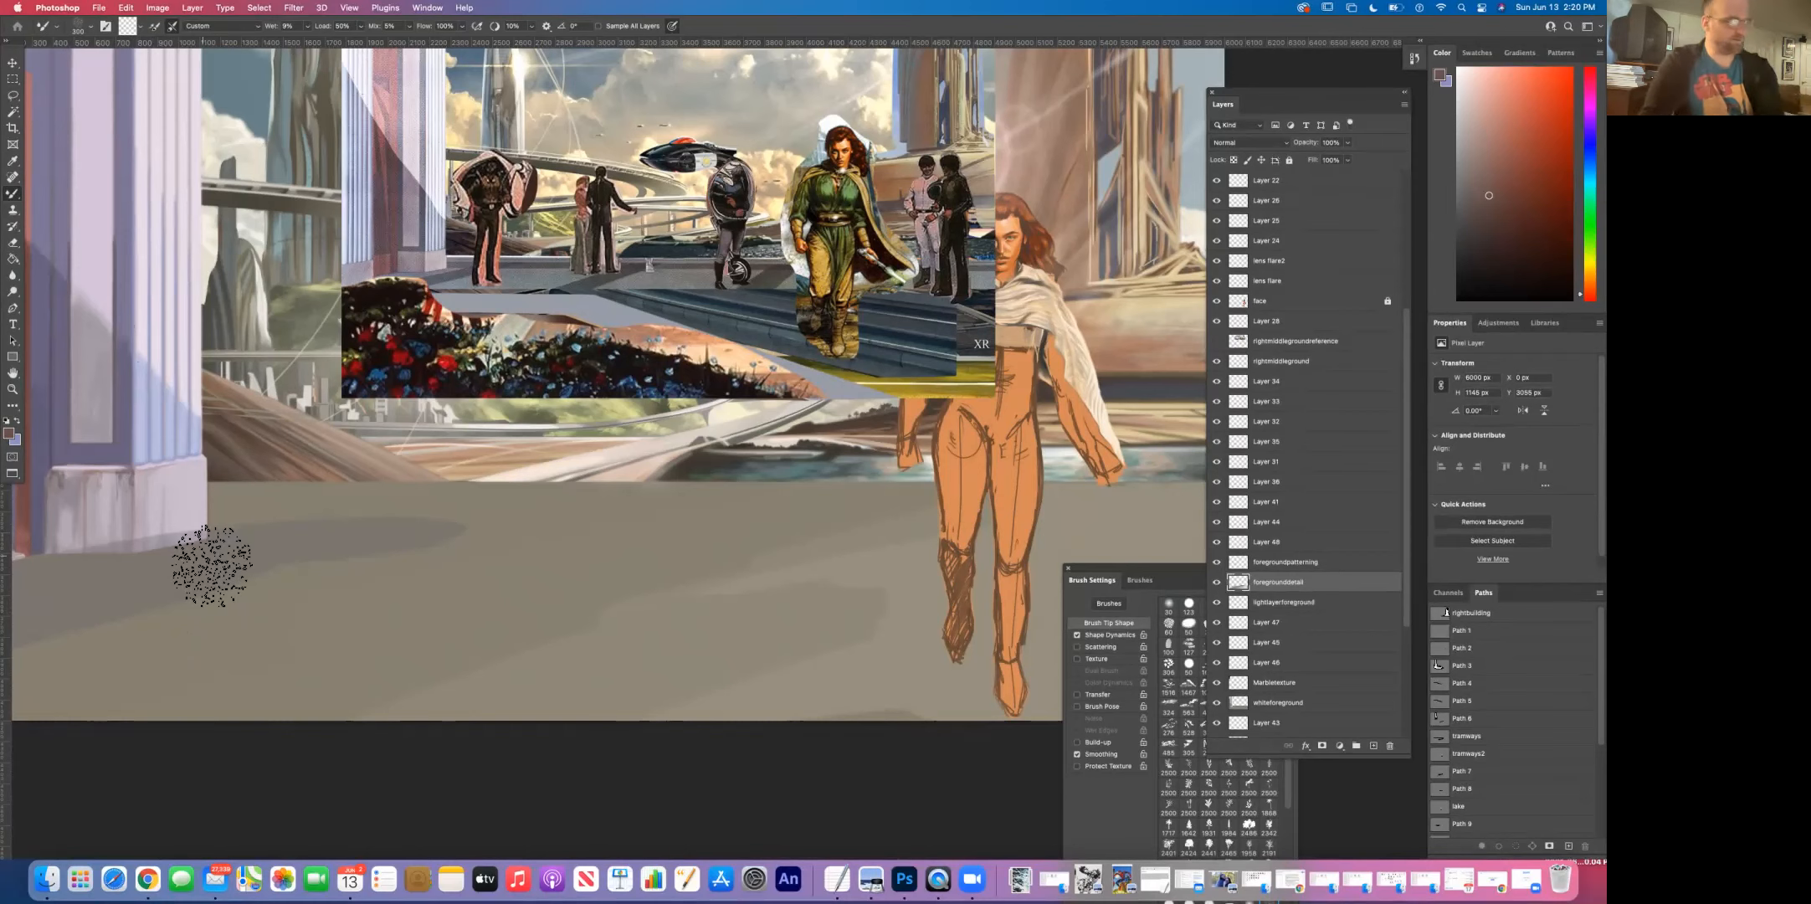
left_click_drag(190, 585, 268, 575)
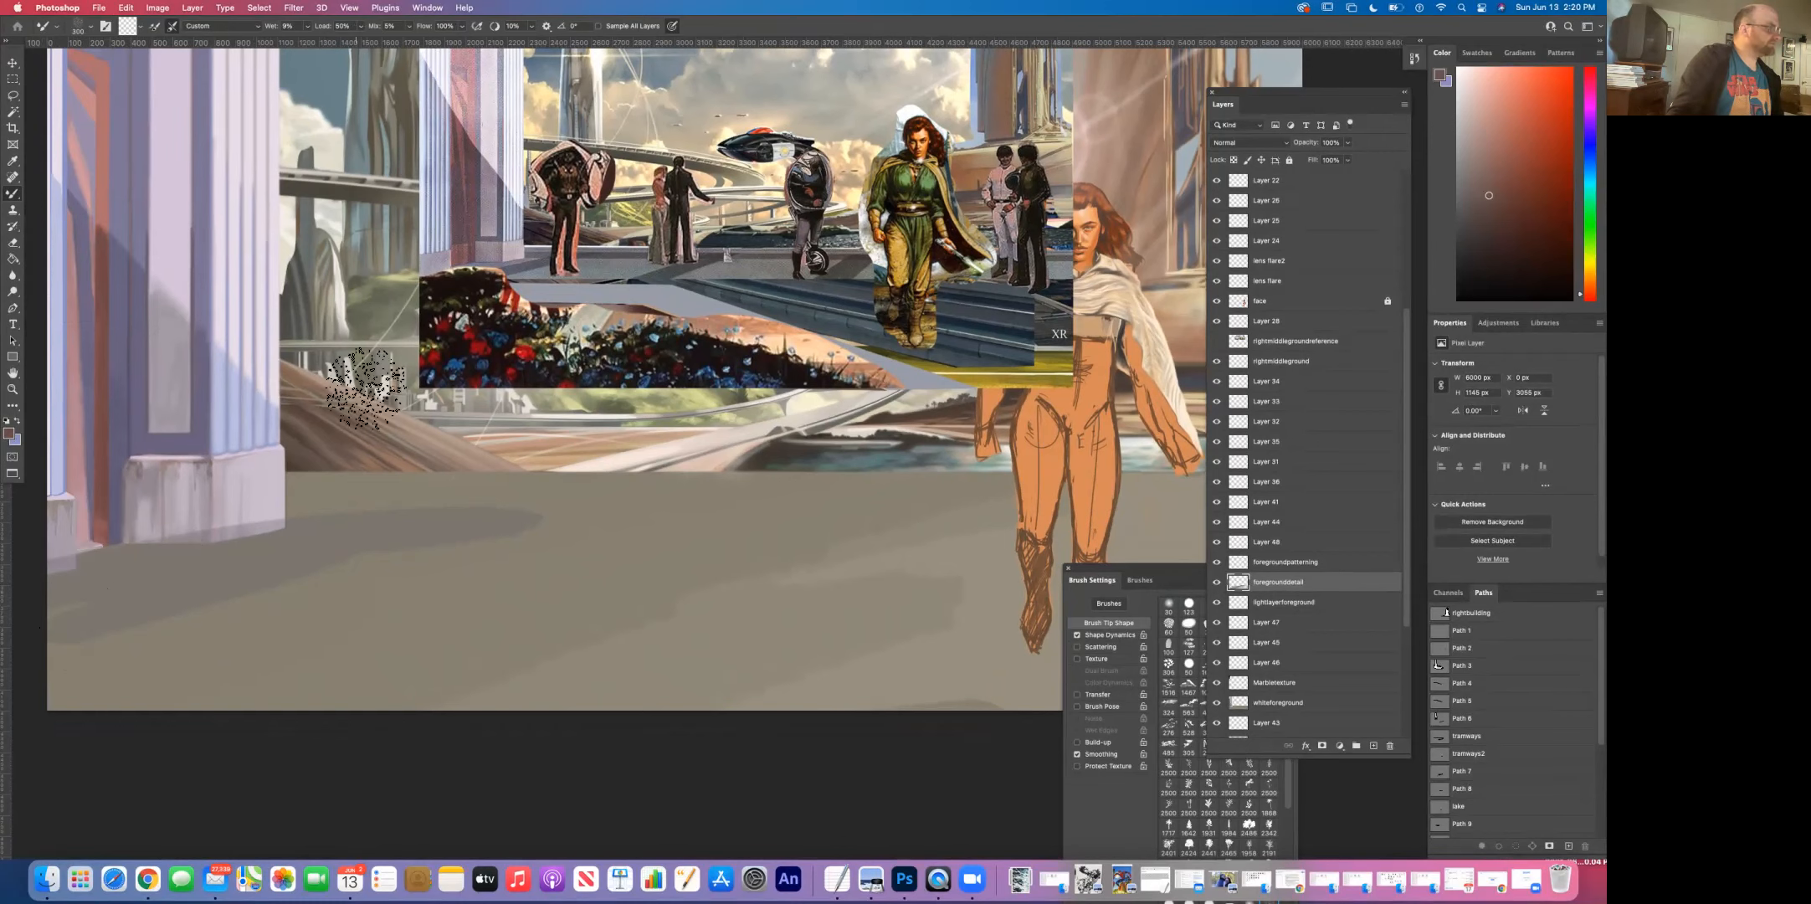
mouse_move(337, 567)
left_mouse_down()
mouse_move(499, 529)
mouse_move(471, 547)
mouse_move(541, 550)
mouse_move(433, 545)
mouse_move(496, 523)
mouse_move(364, 555)
left_mouse_up()
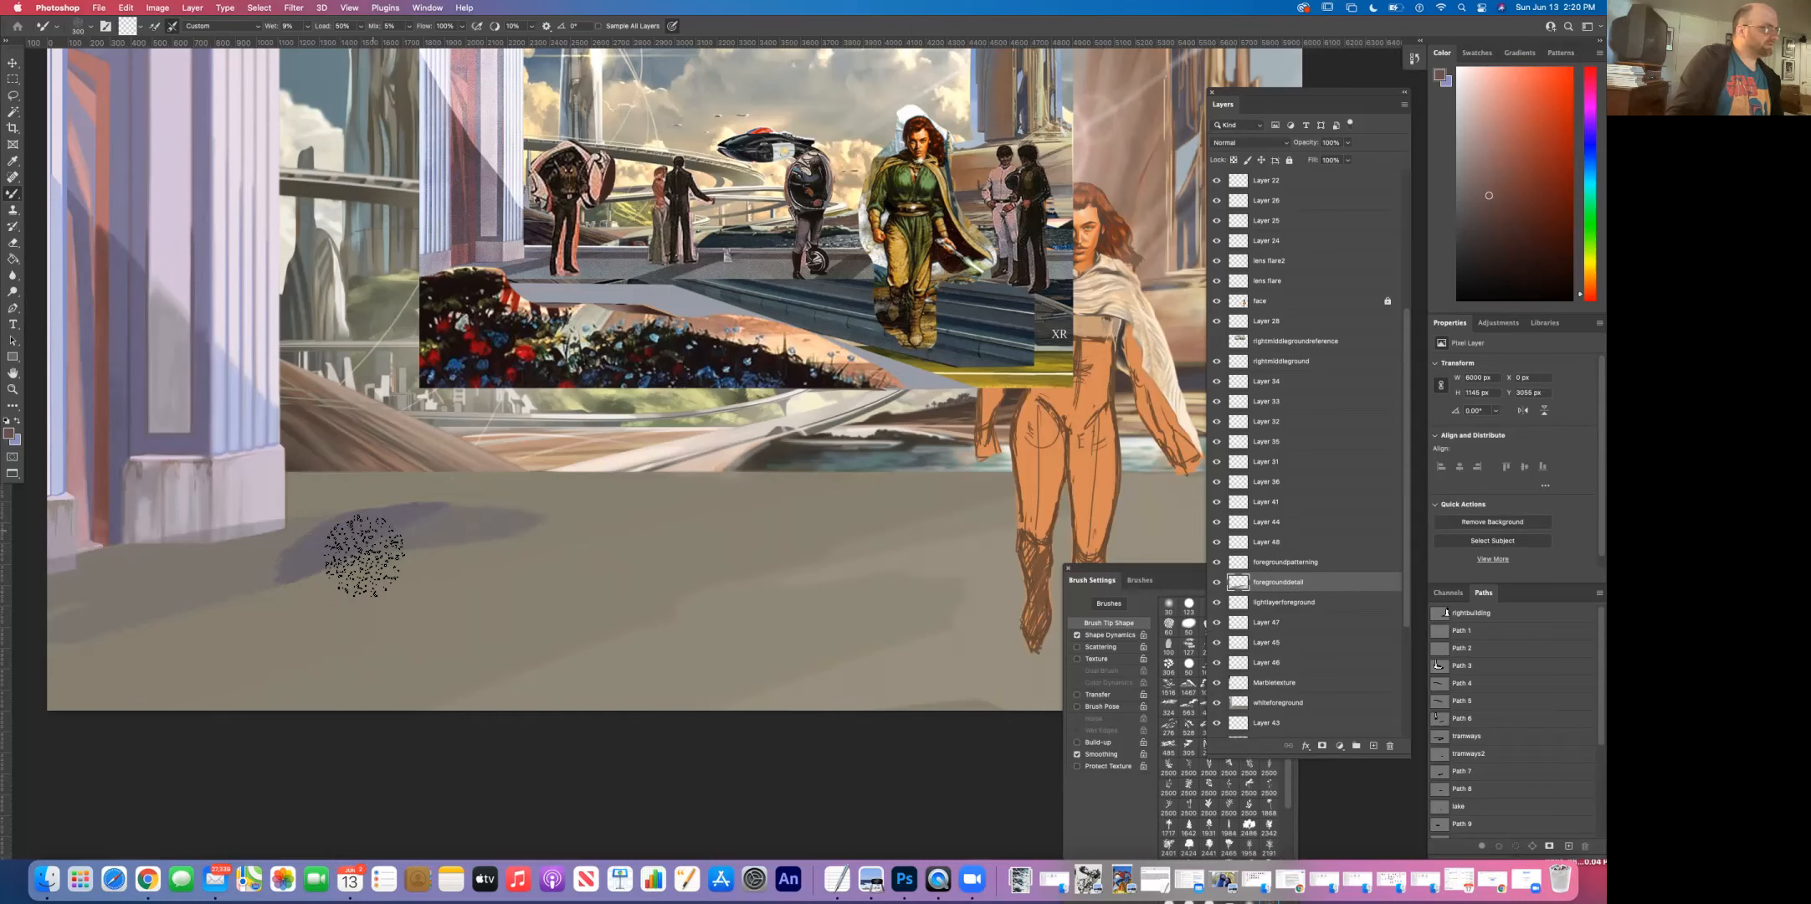
key("ctrl+z")
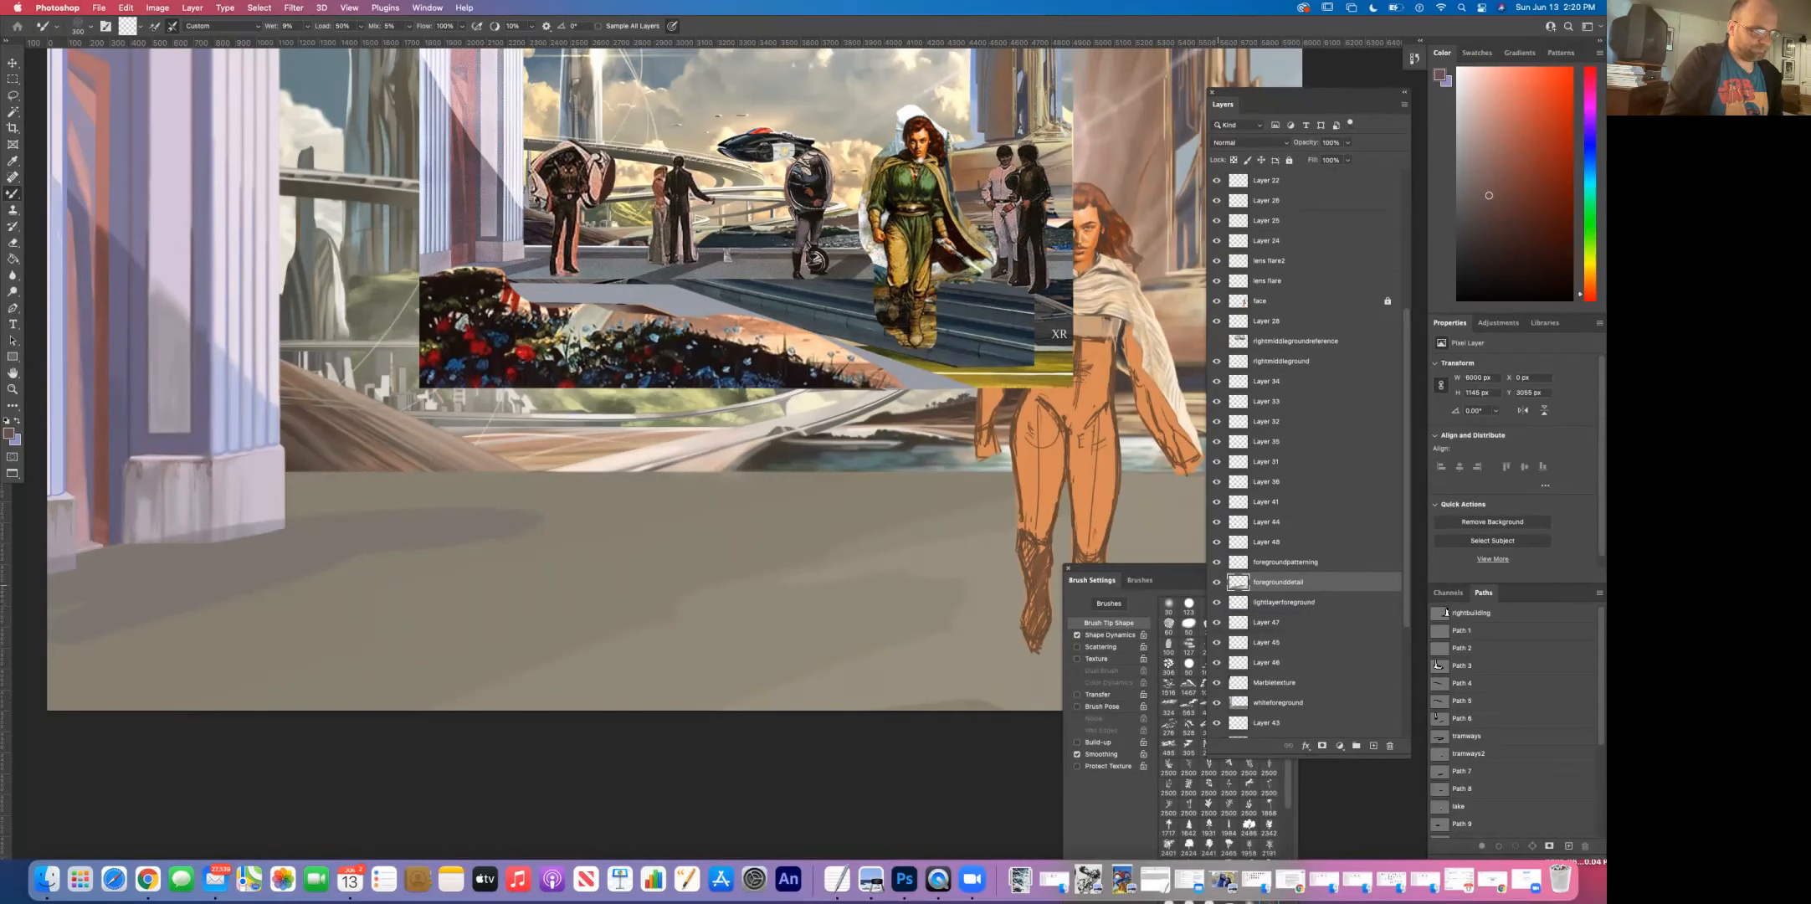
Step: Check the foregrounddetail layer's effect by hiding and showing it, and try moving it directly below the Marbletexture layer
key("super+comma")
left_click(1217, 583)
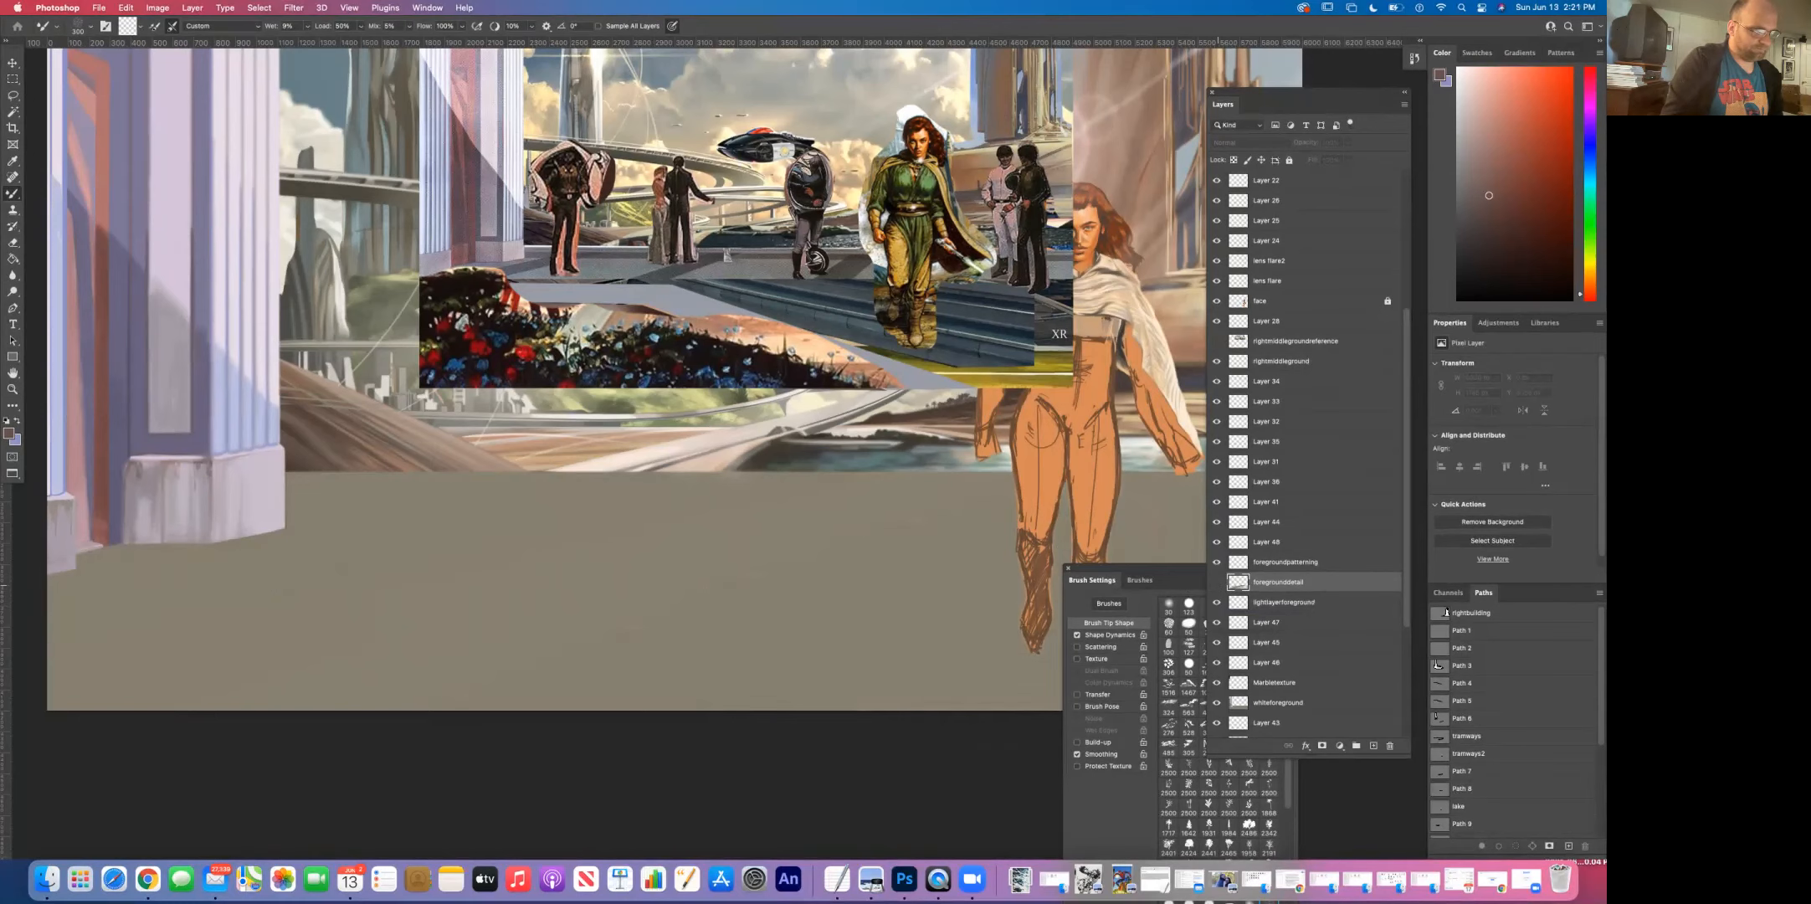
key("super+comma")
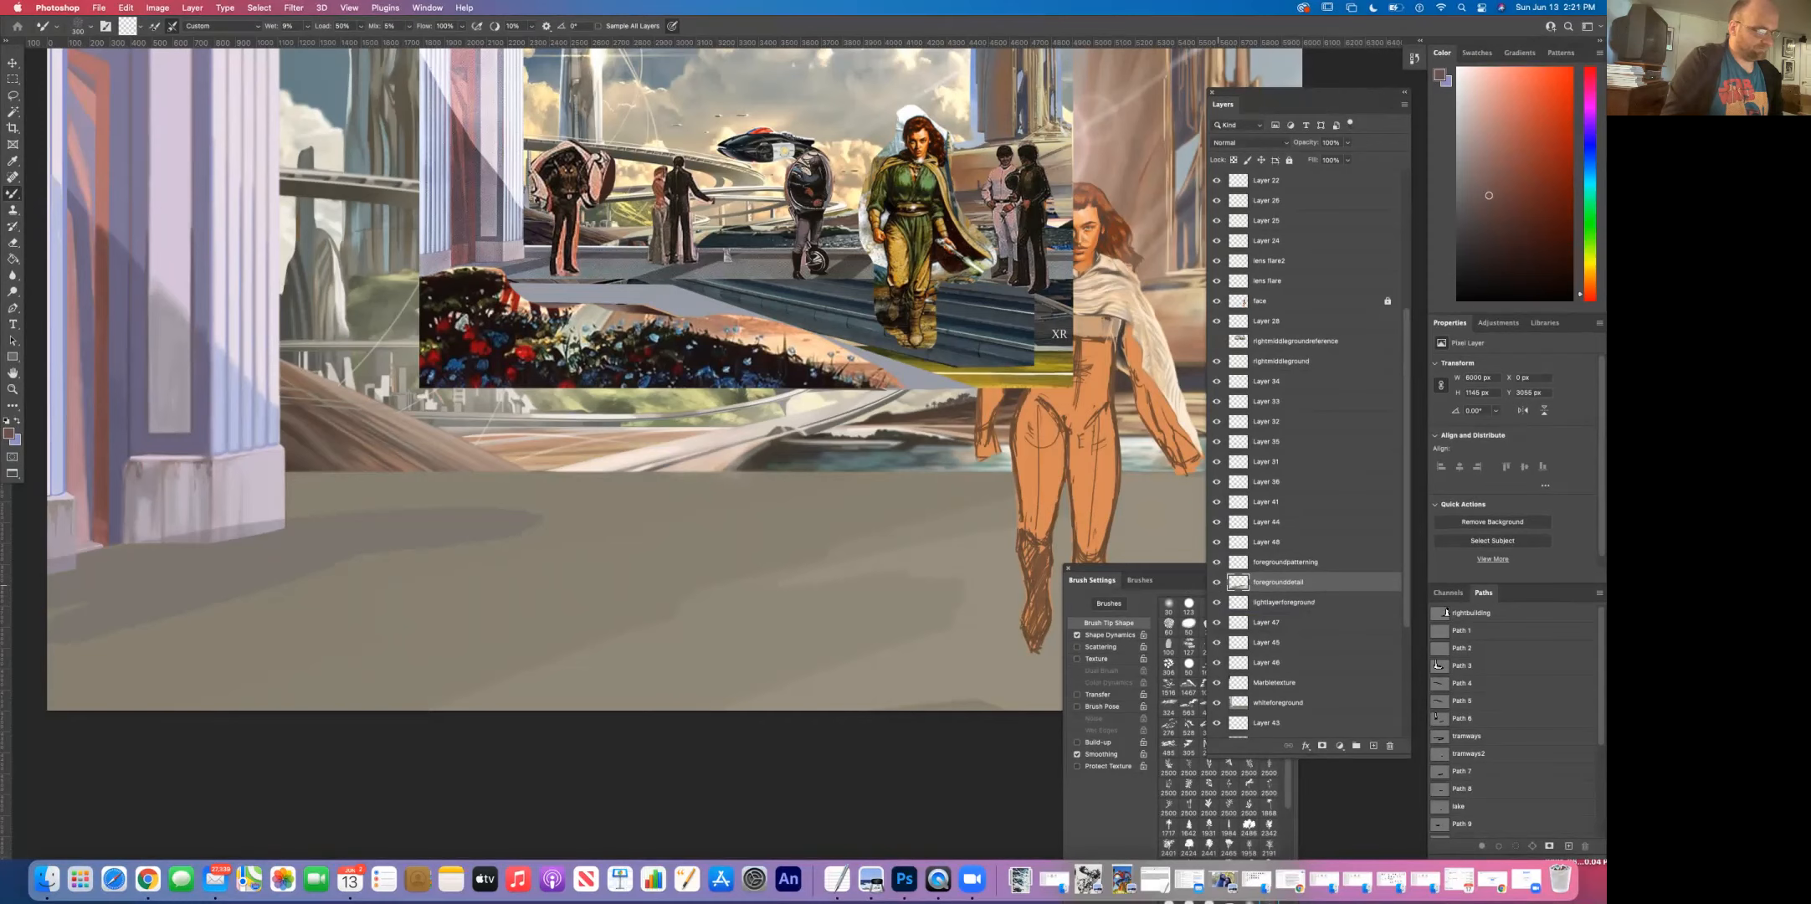
left_click_drag(1281, 583, 1280, 683)
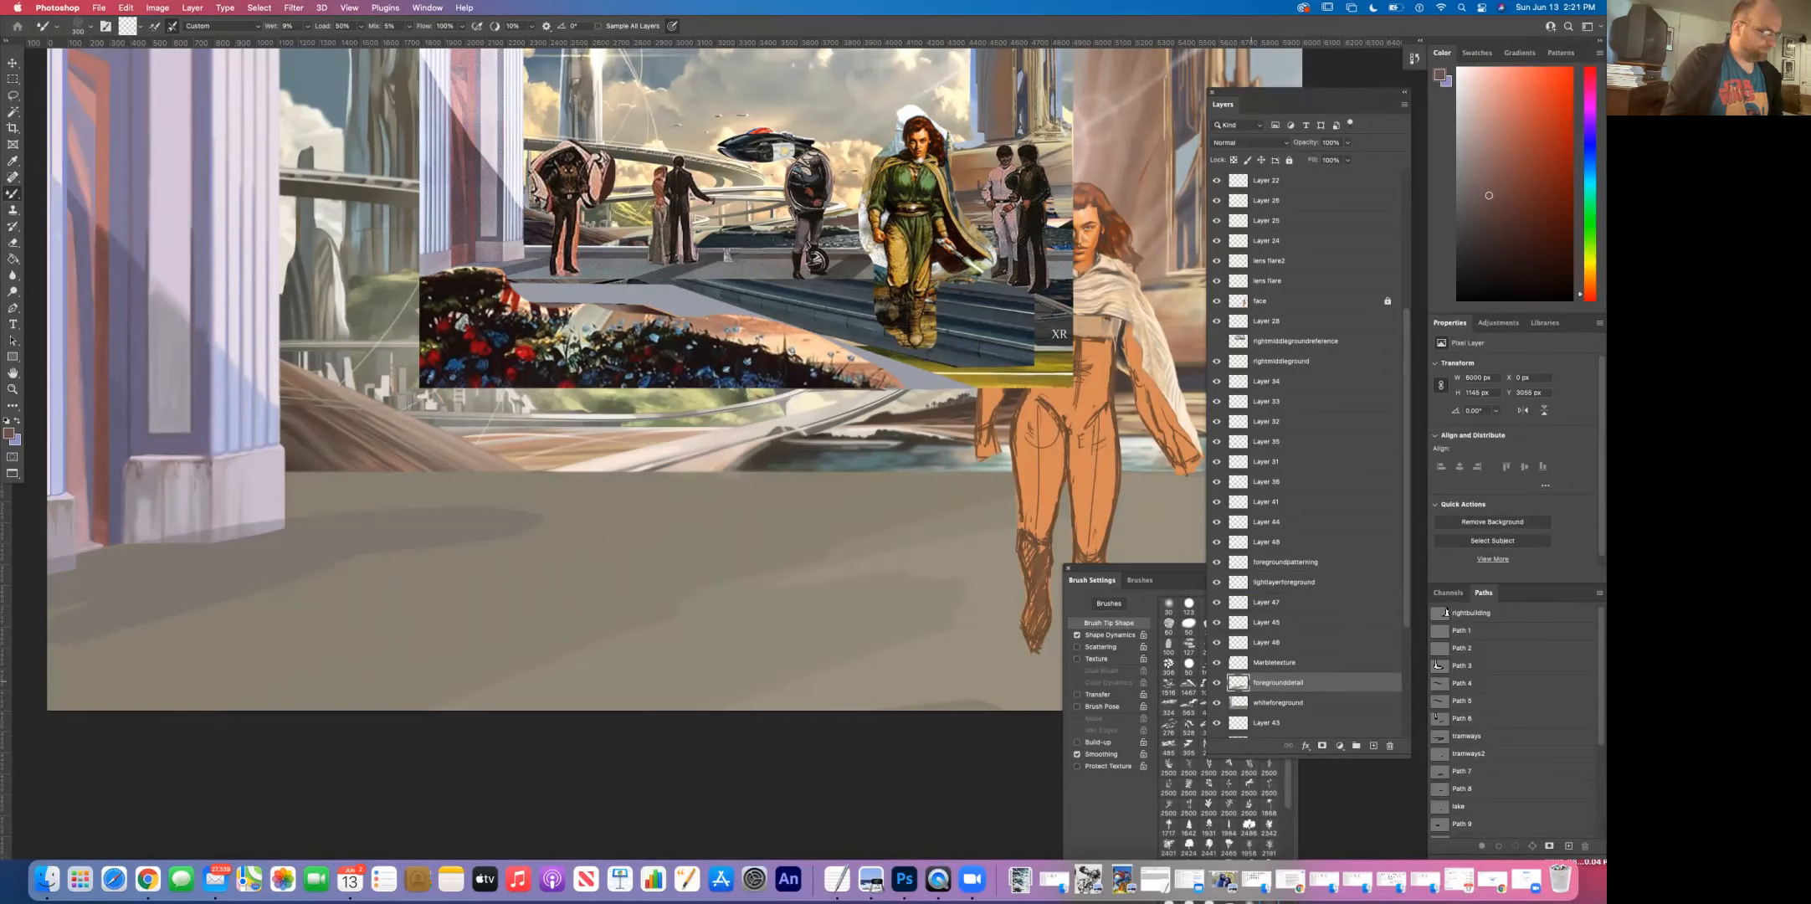
key("super+comma")
key("super+comma")
key("super+comma")
key("super+comma")
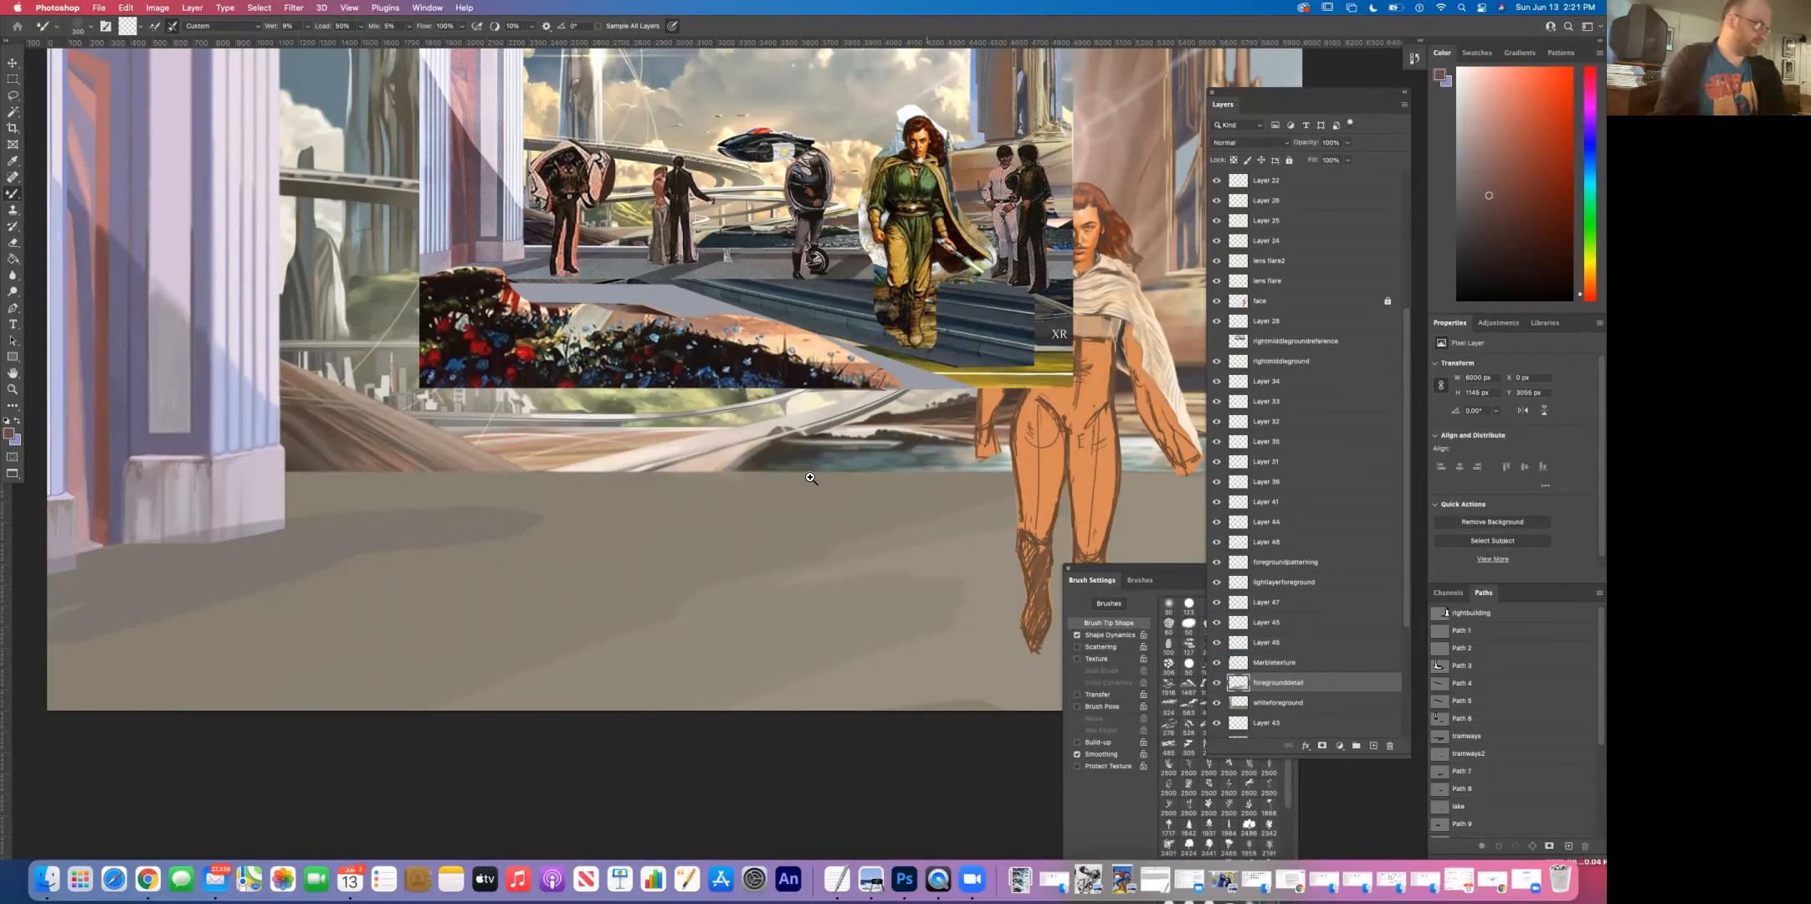
Step: Show the document's History and undo back to before the foregrounddetail layer was reordered
left_click(775, 461, "alt")
left_click_drag(626, 430, 635, 455)
left_click(548, 445)
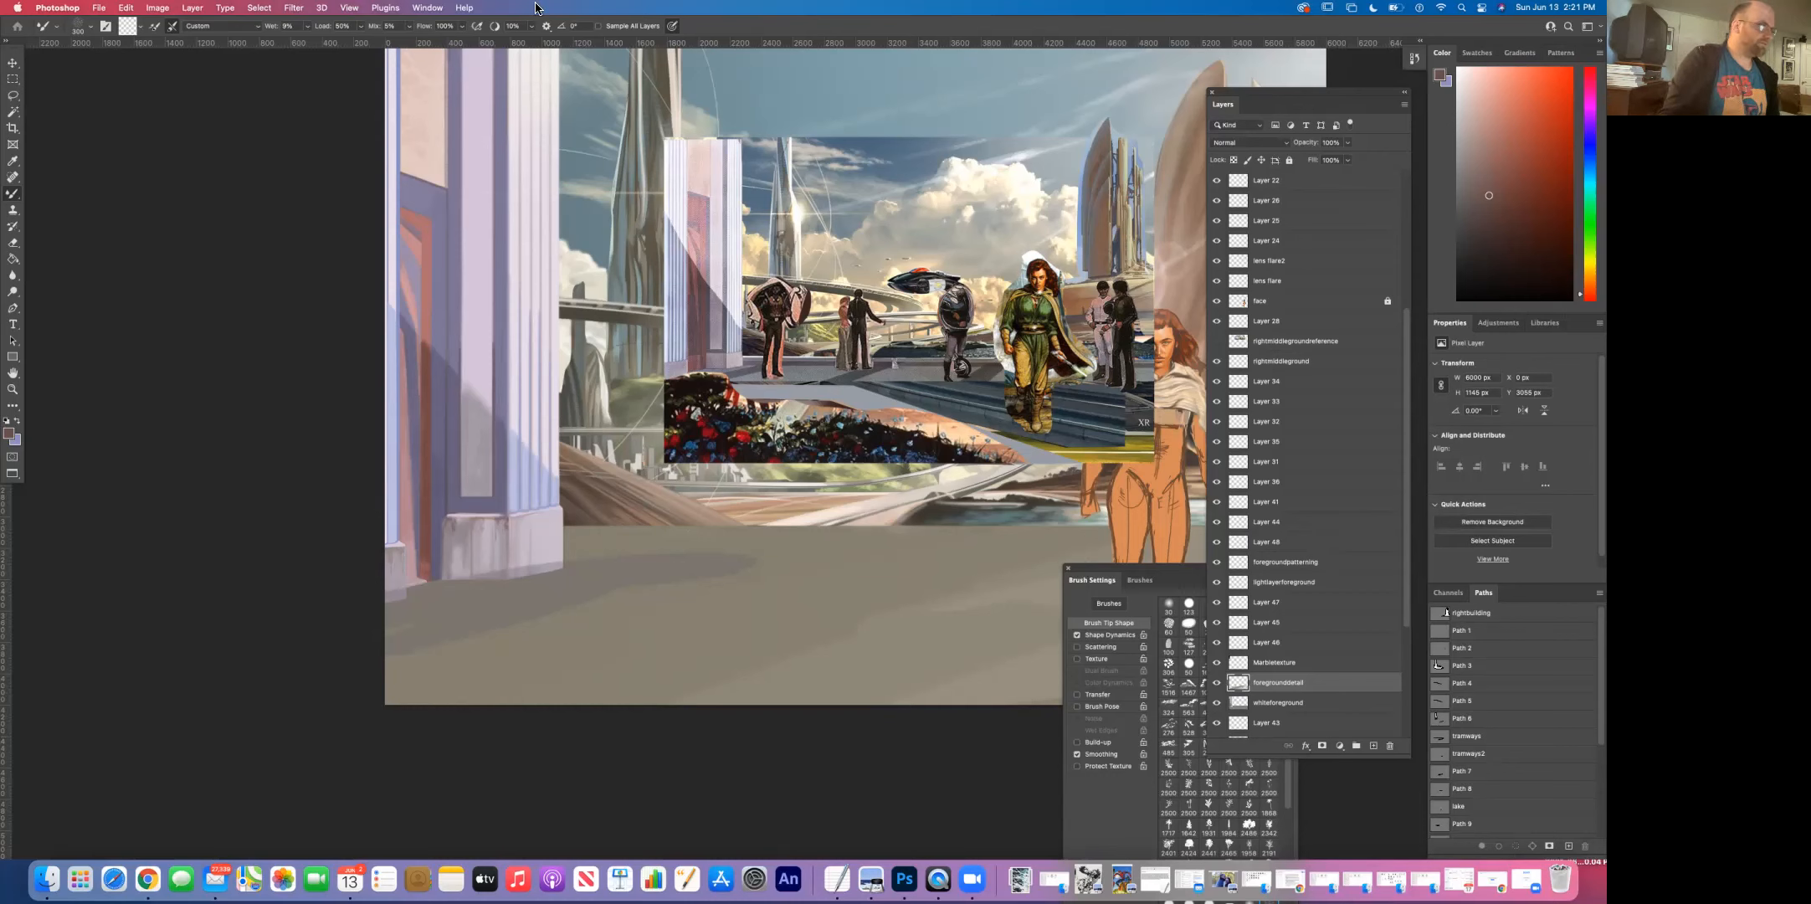
left_click(427, 8)
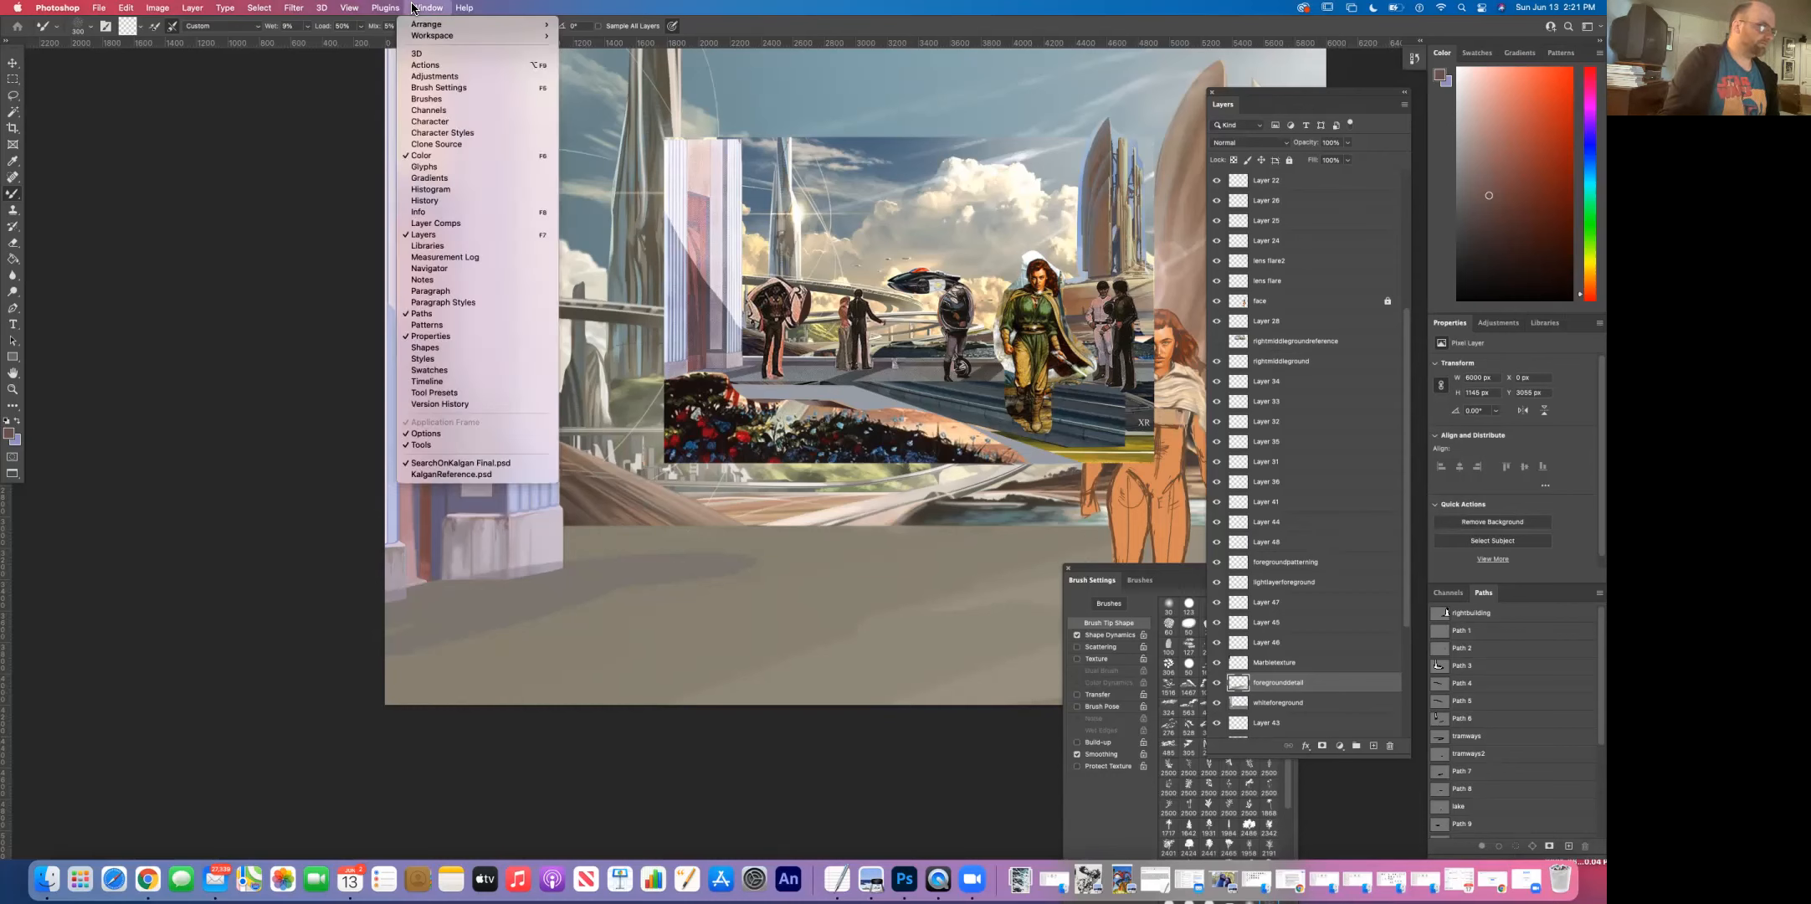
left_click(421, 202)
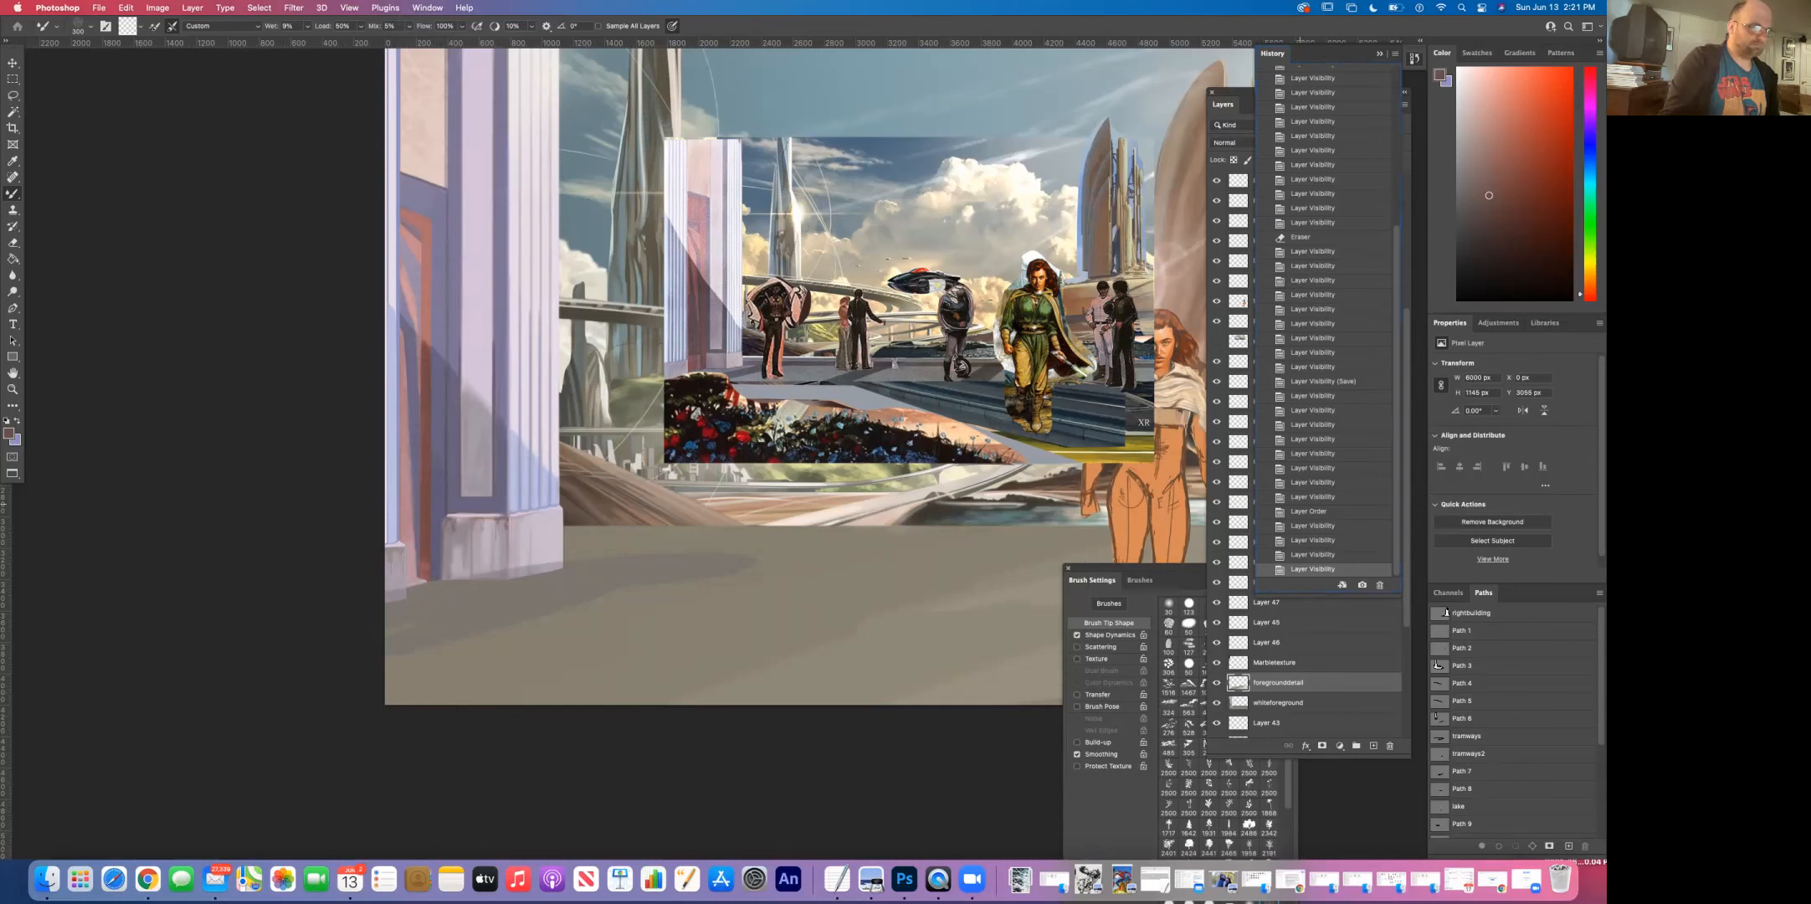
key("super+alt+z")
key("super+alt+z")
key("super+alt+z")
key("super+alt+z")
key("super+alt+z")
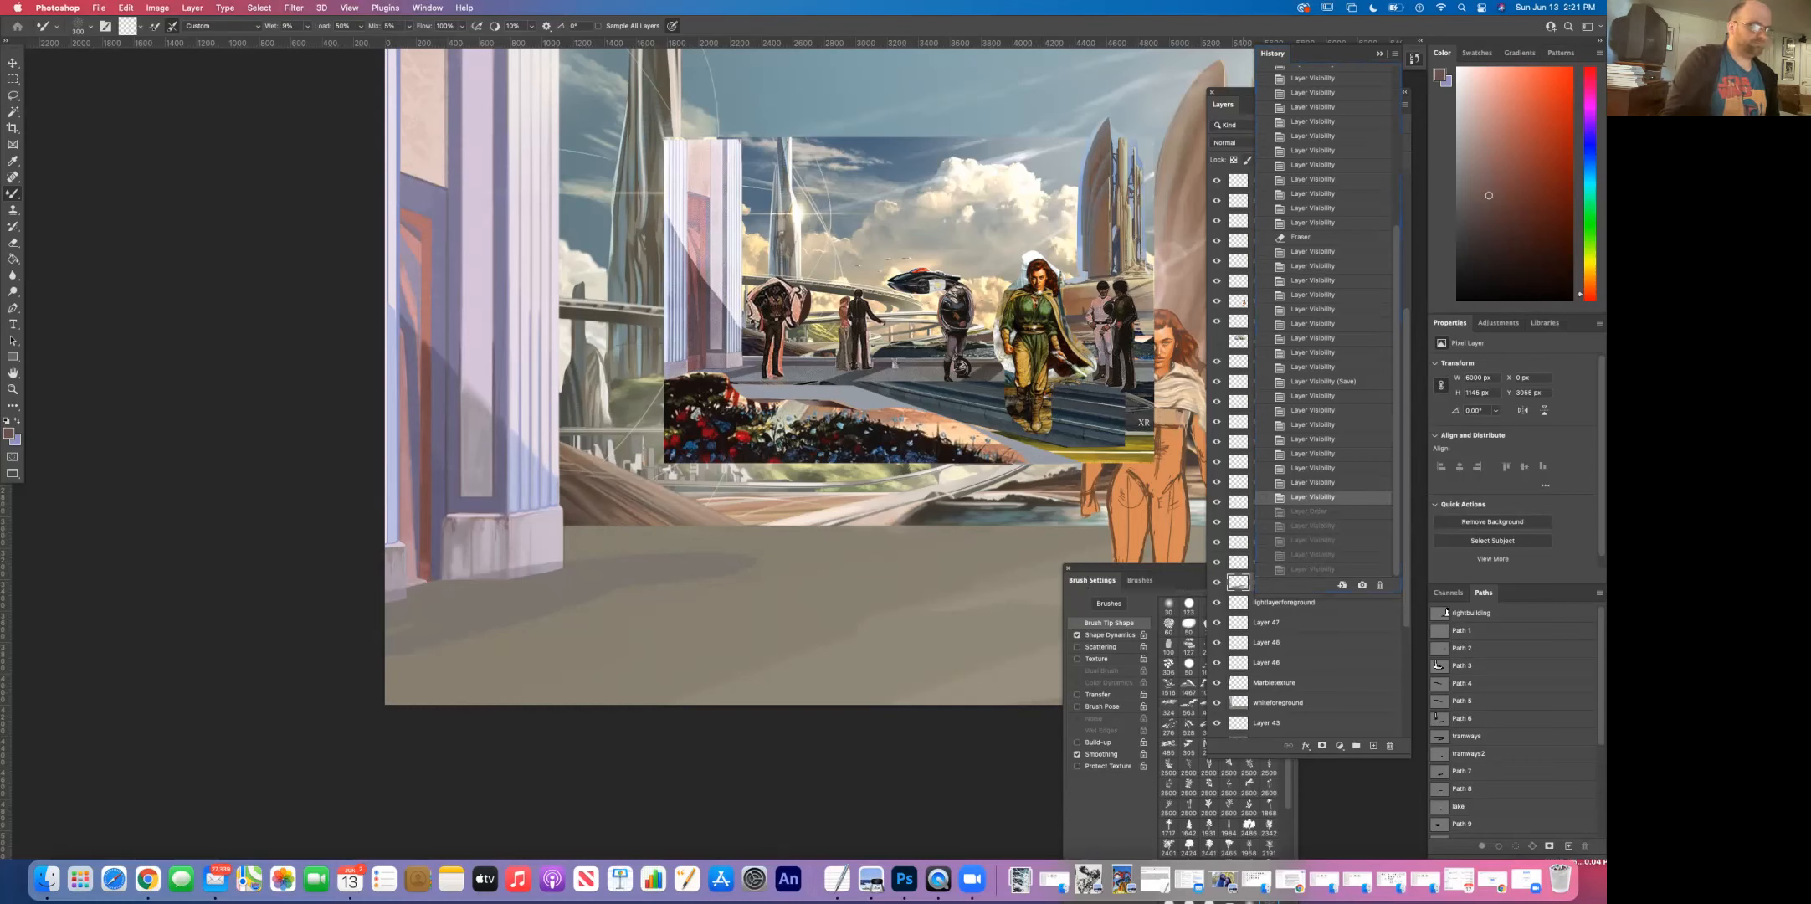
Step: Hide the reference painting and move the Layers panel off the canvas into the empty area beside the building
left_click(1217, 181)
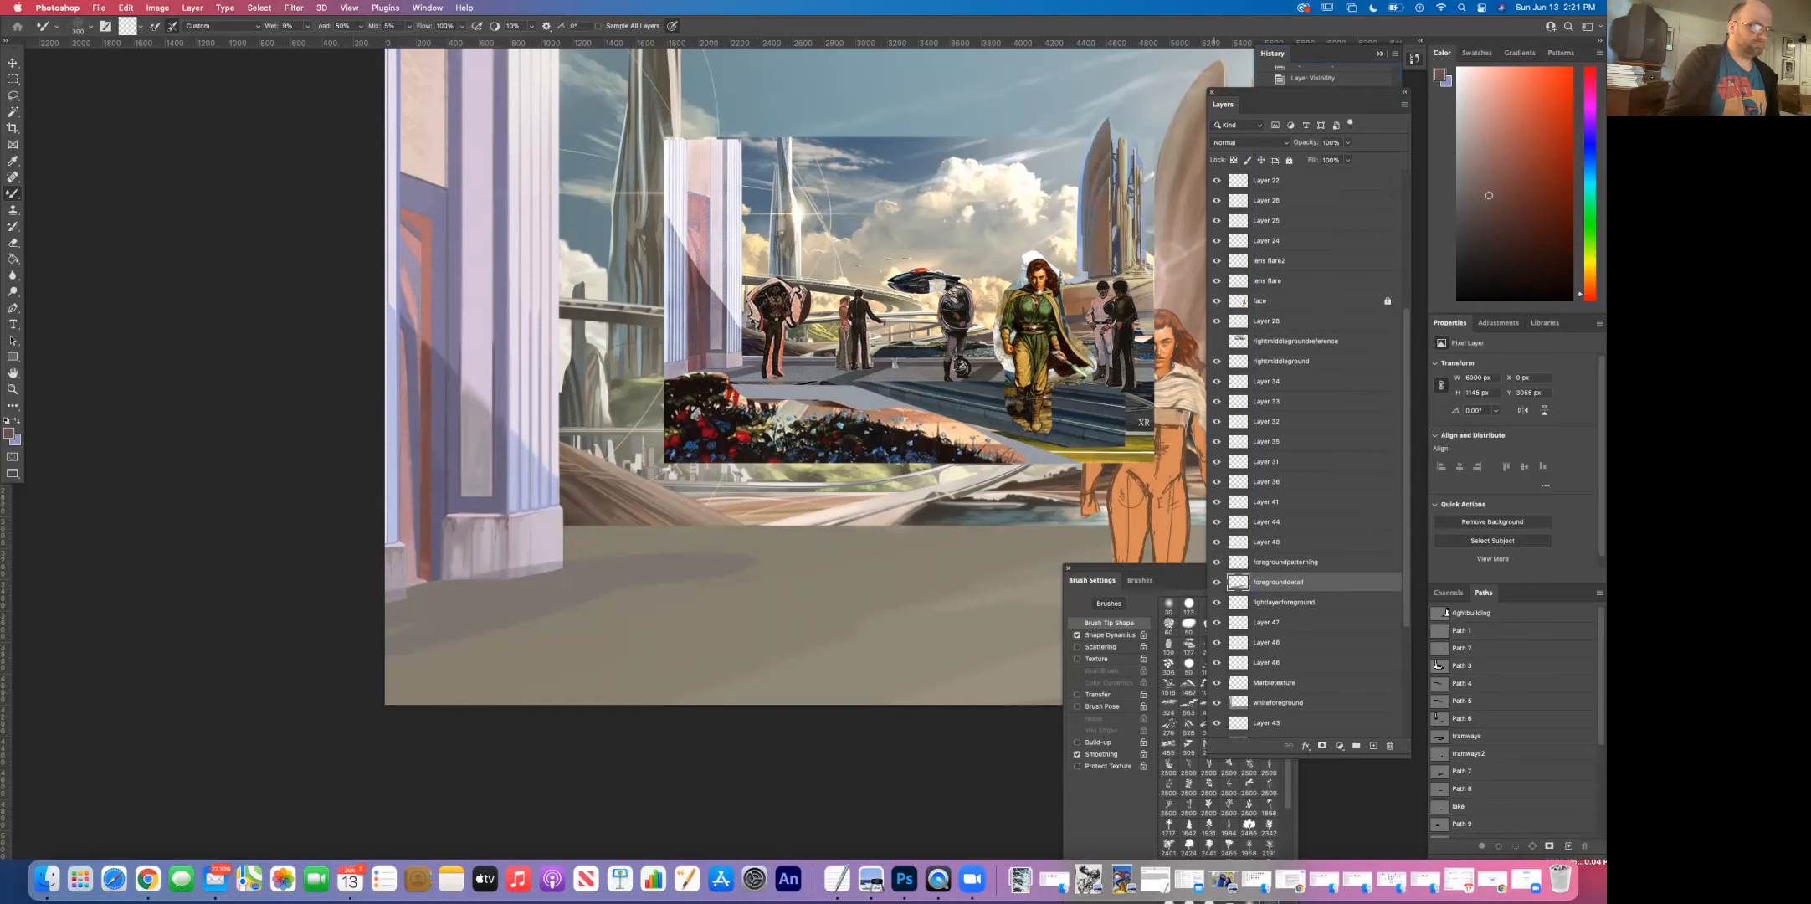
scroll(1306, 452, "up", 4)
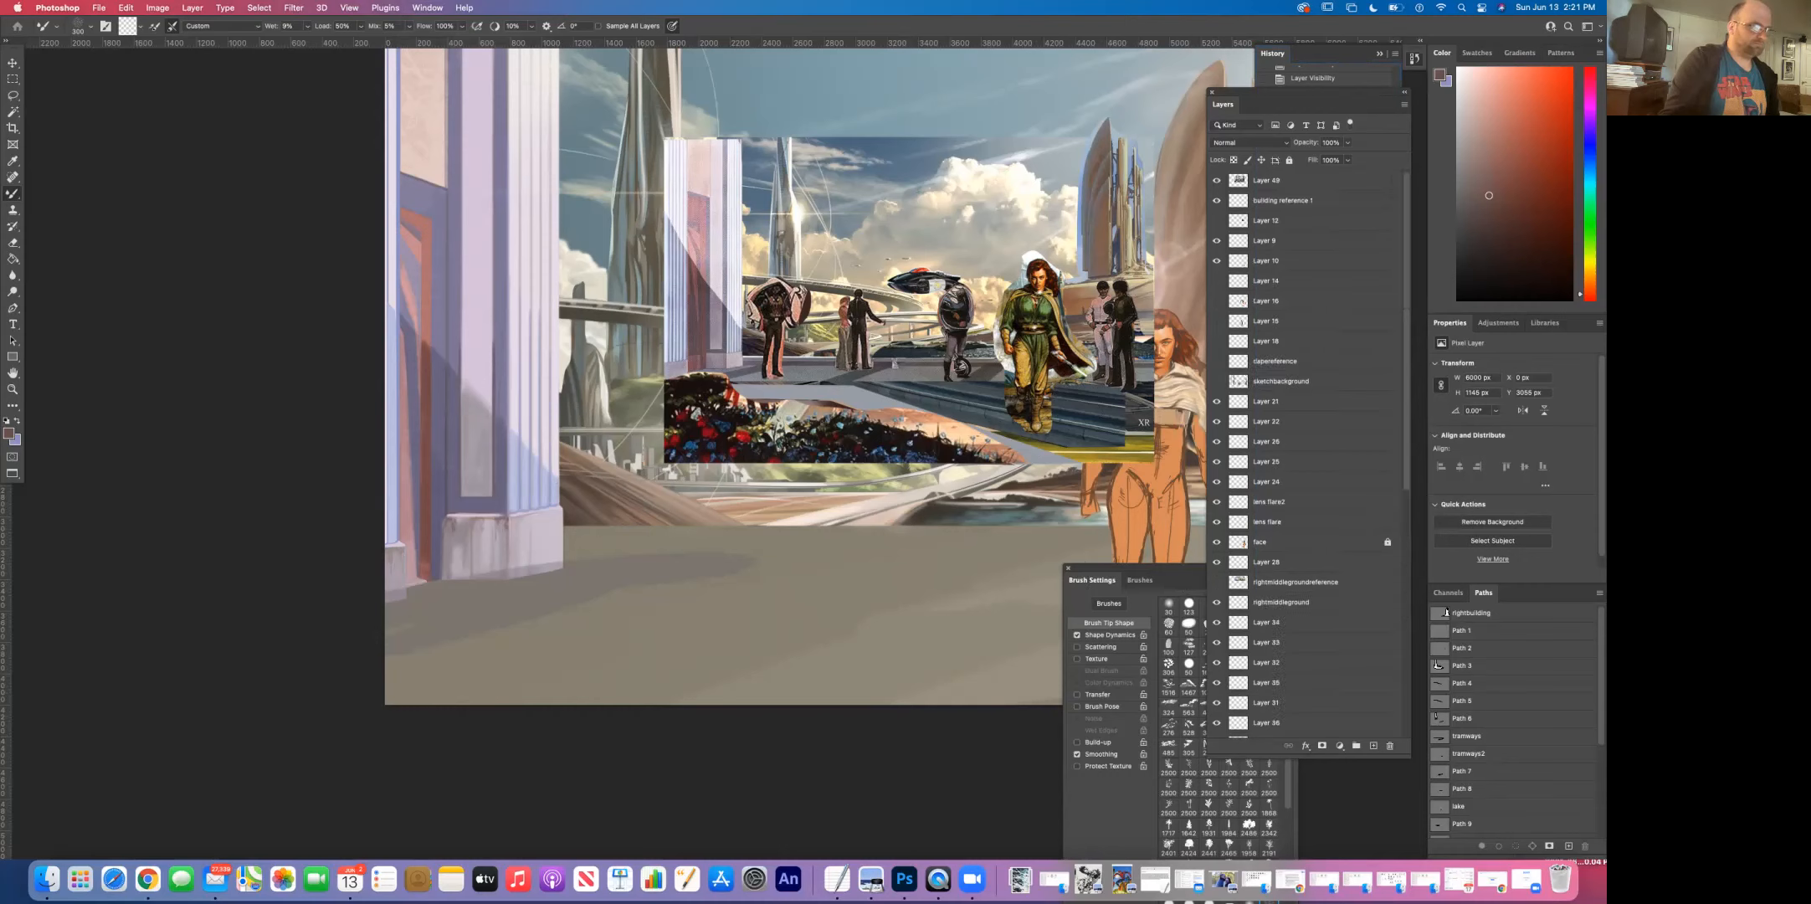
left_click_drag(1317, 97, 283, 268)
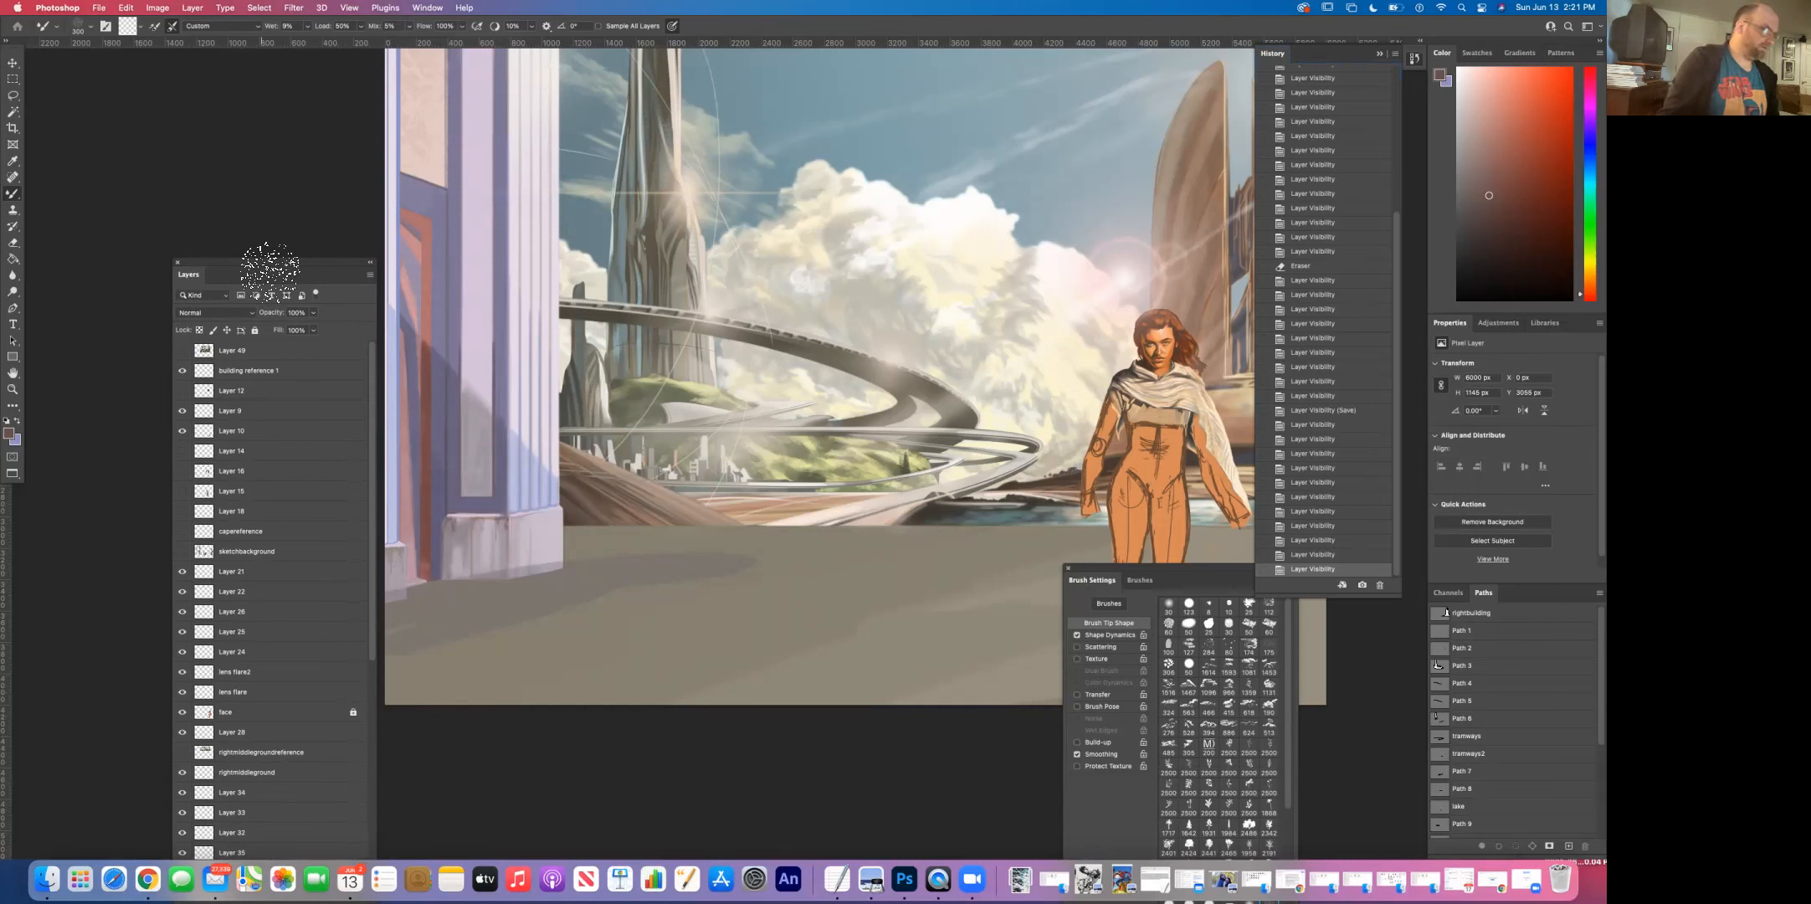
left_click_drag(262, 269, 246, 79)
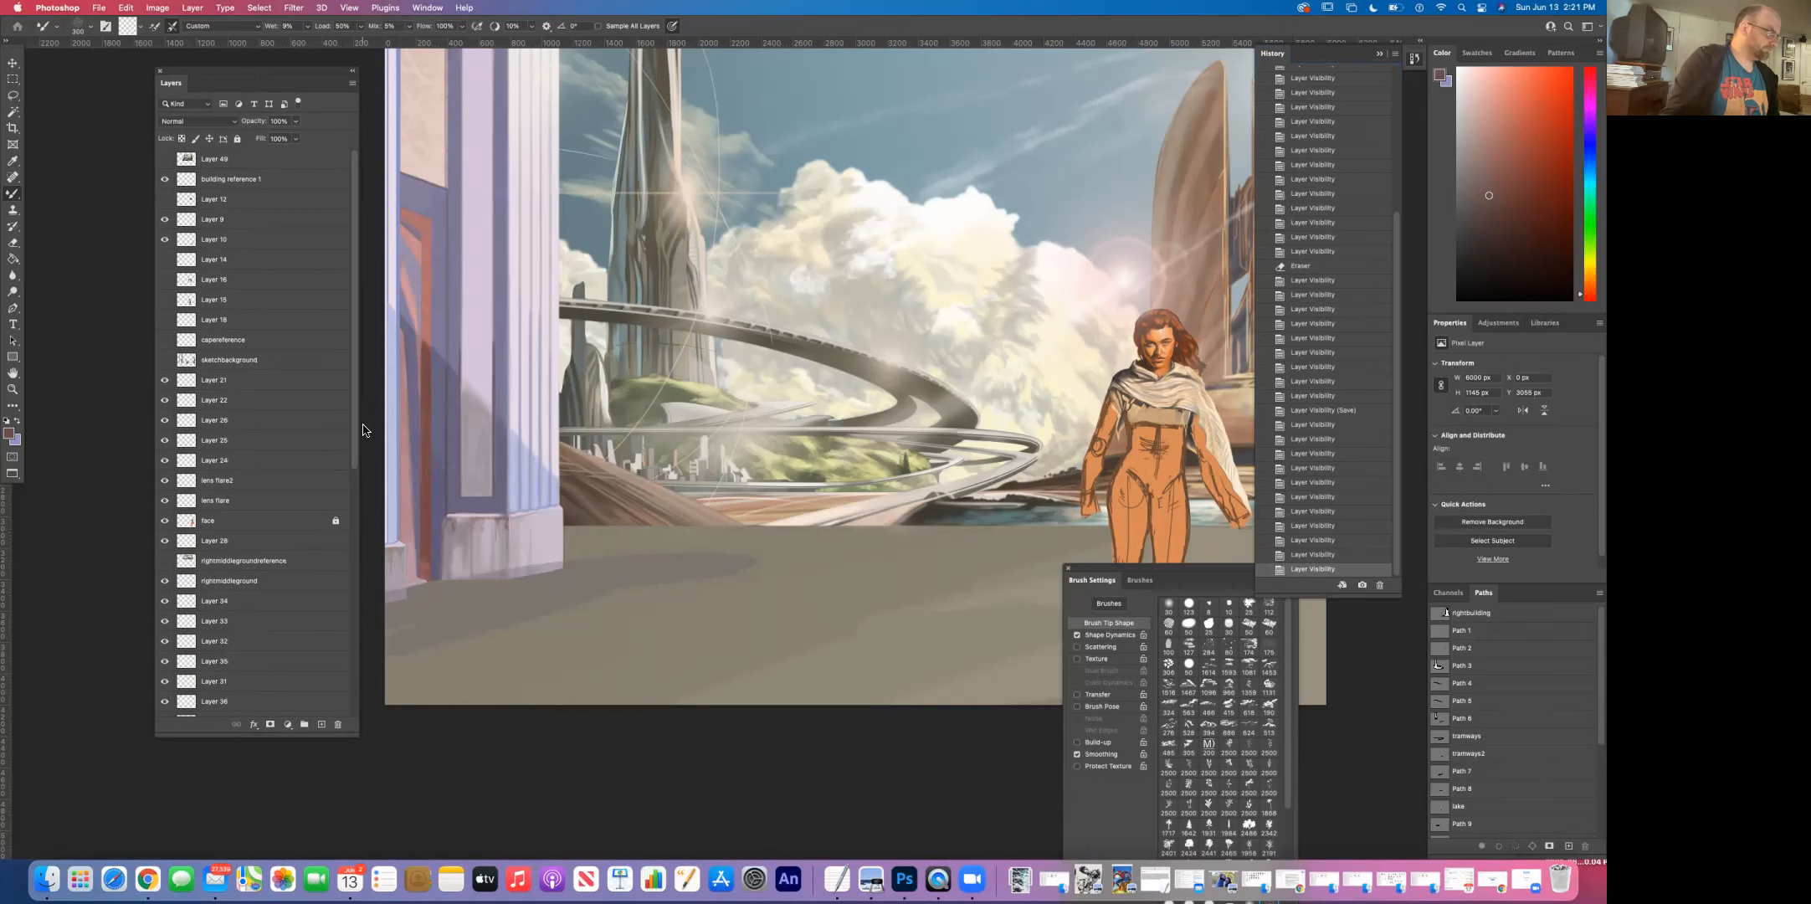
scroll(355, 429, "down", 5)
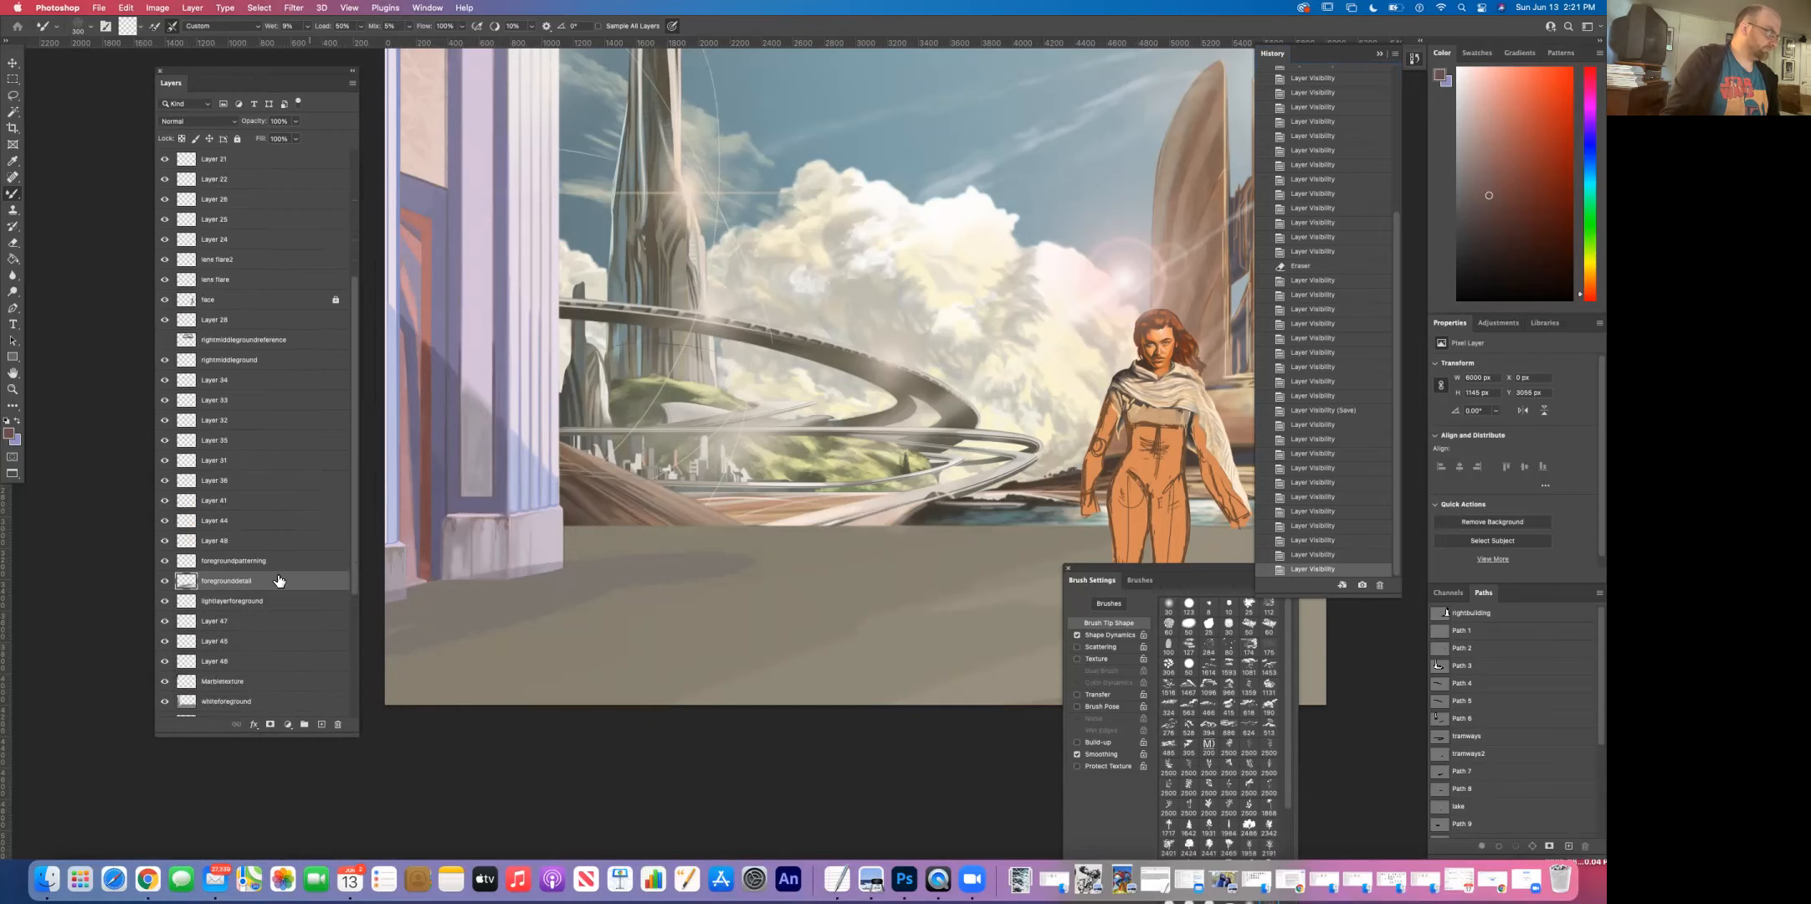
Step: Compare the foreground ground with the foregrounddetail layer repeatedly hidden and shown
left_click(165, 581)
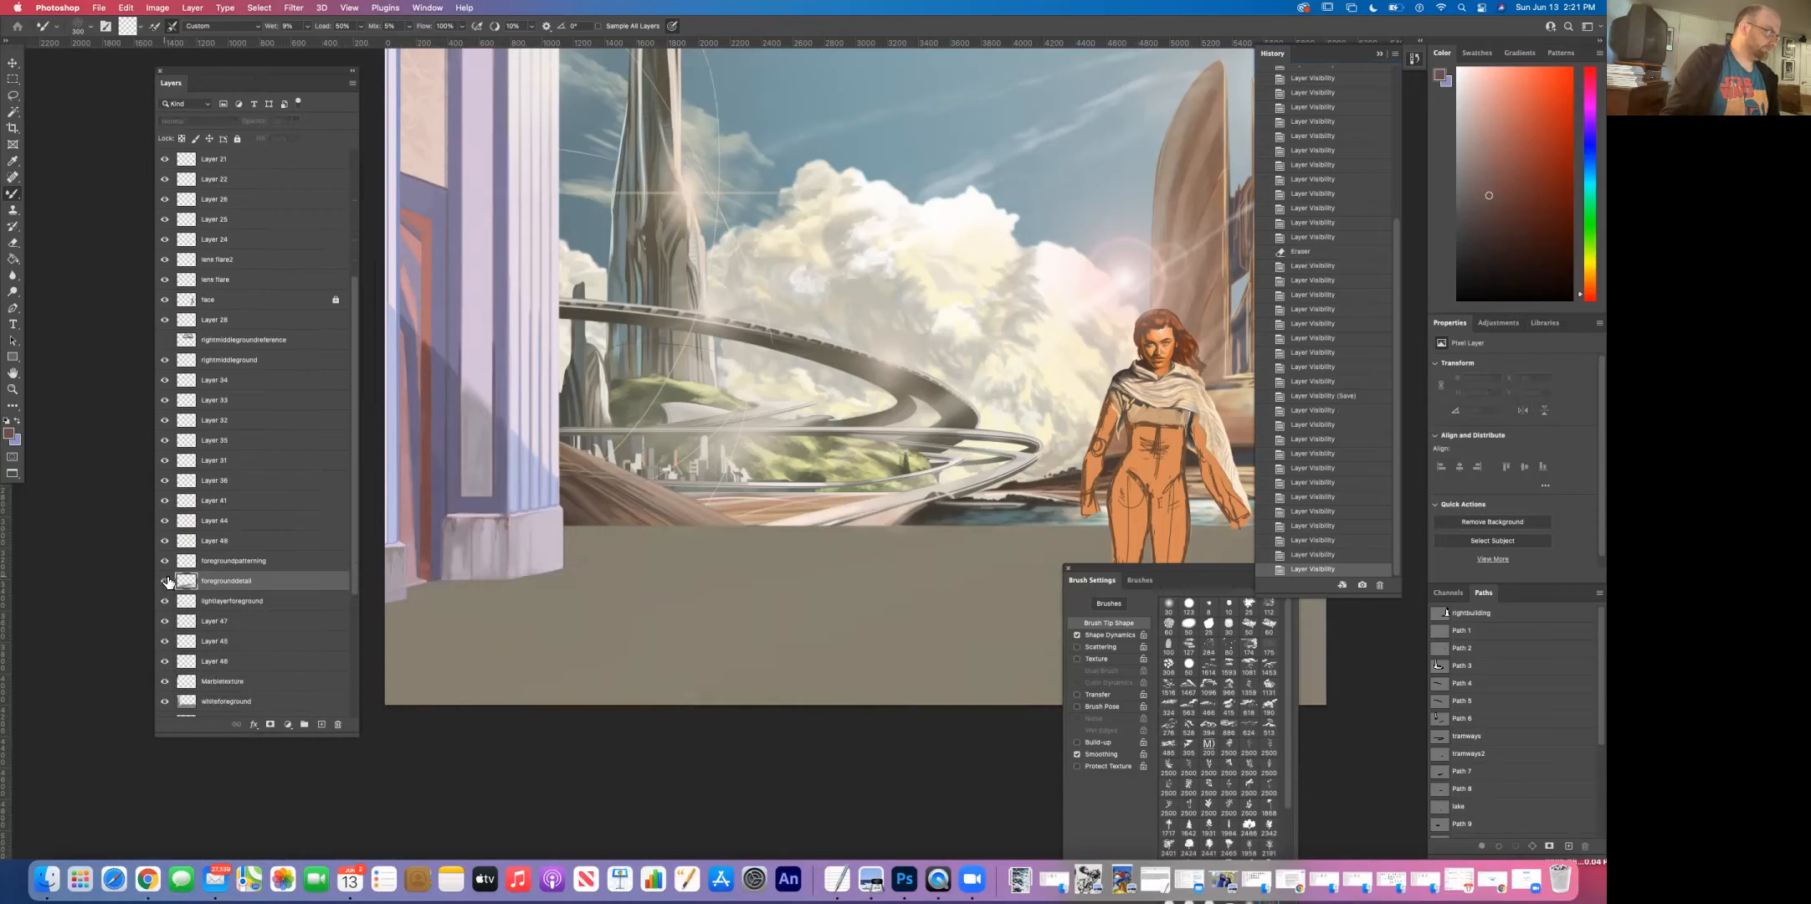
left_click(167, 581)
left_click(166, 581)
left_click(166, 581)
left_click(166, 581)
left_click(166, 581)
left_click(167, 580)
left_click(166, 581)
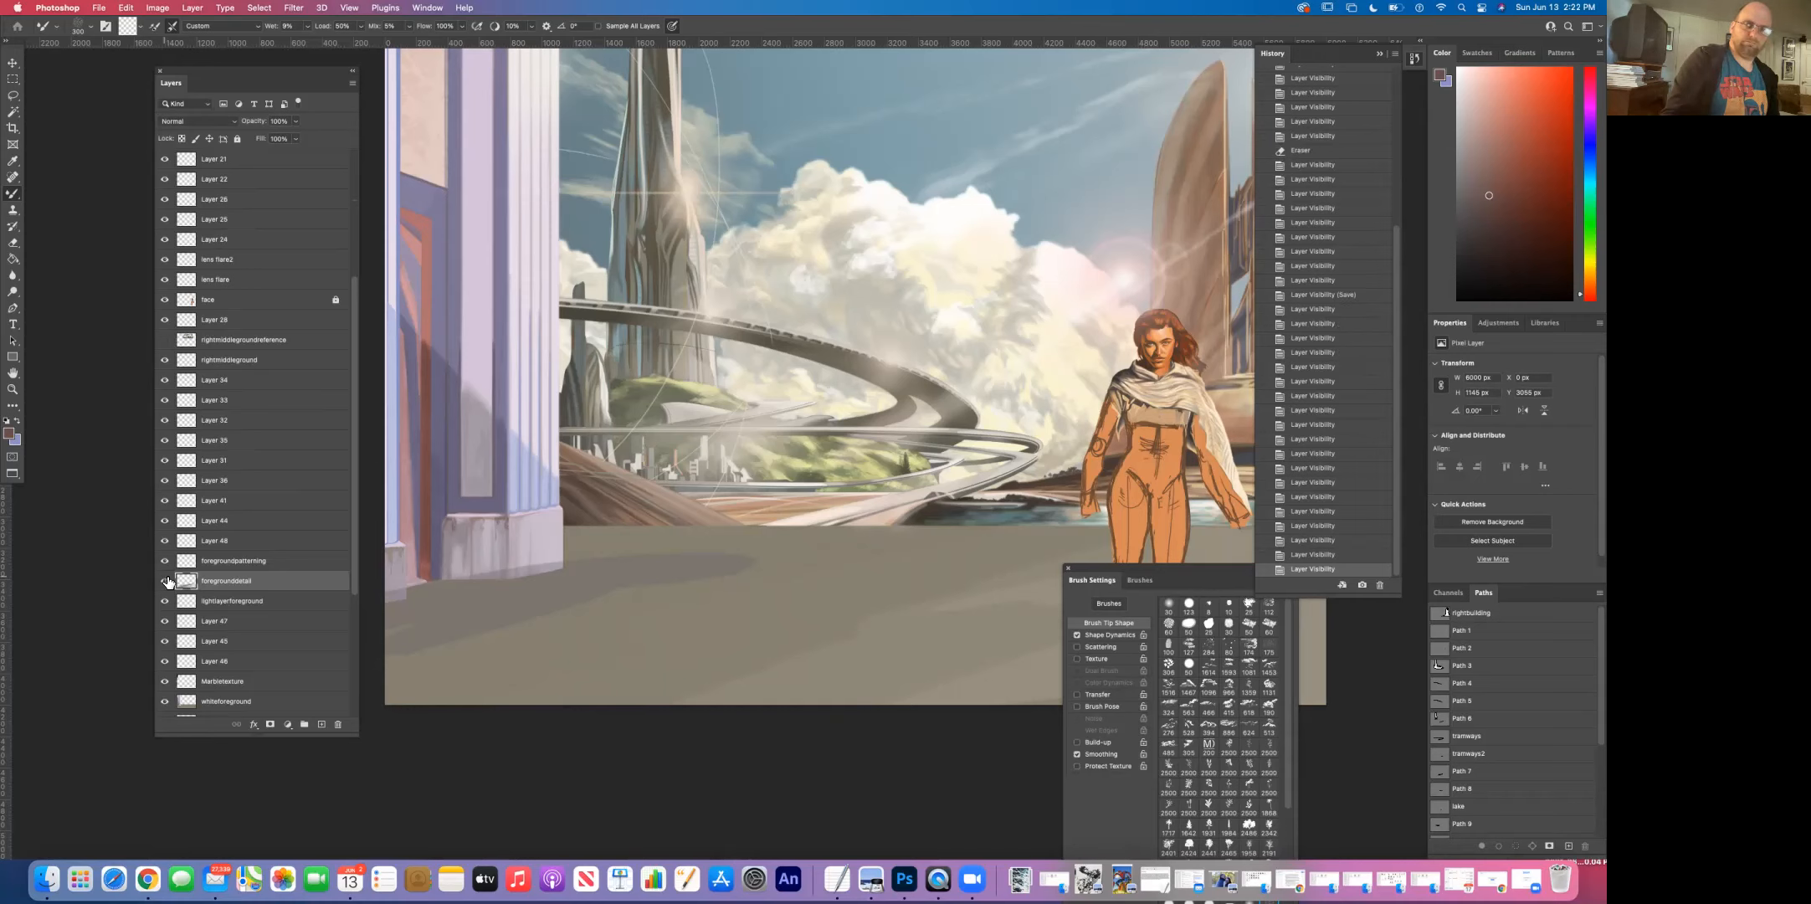
left_click(166, 581)
left_click(167, 581)
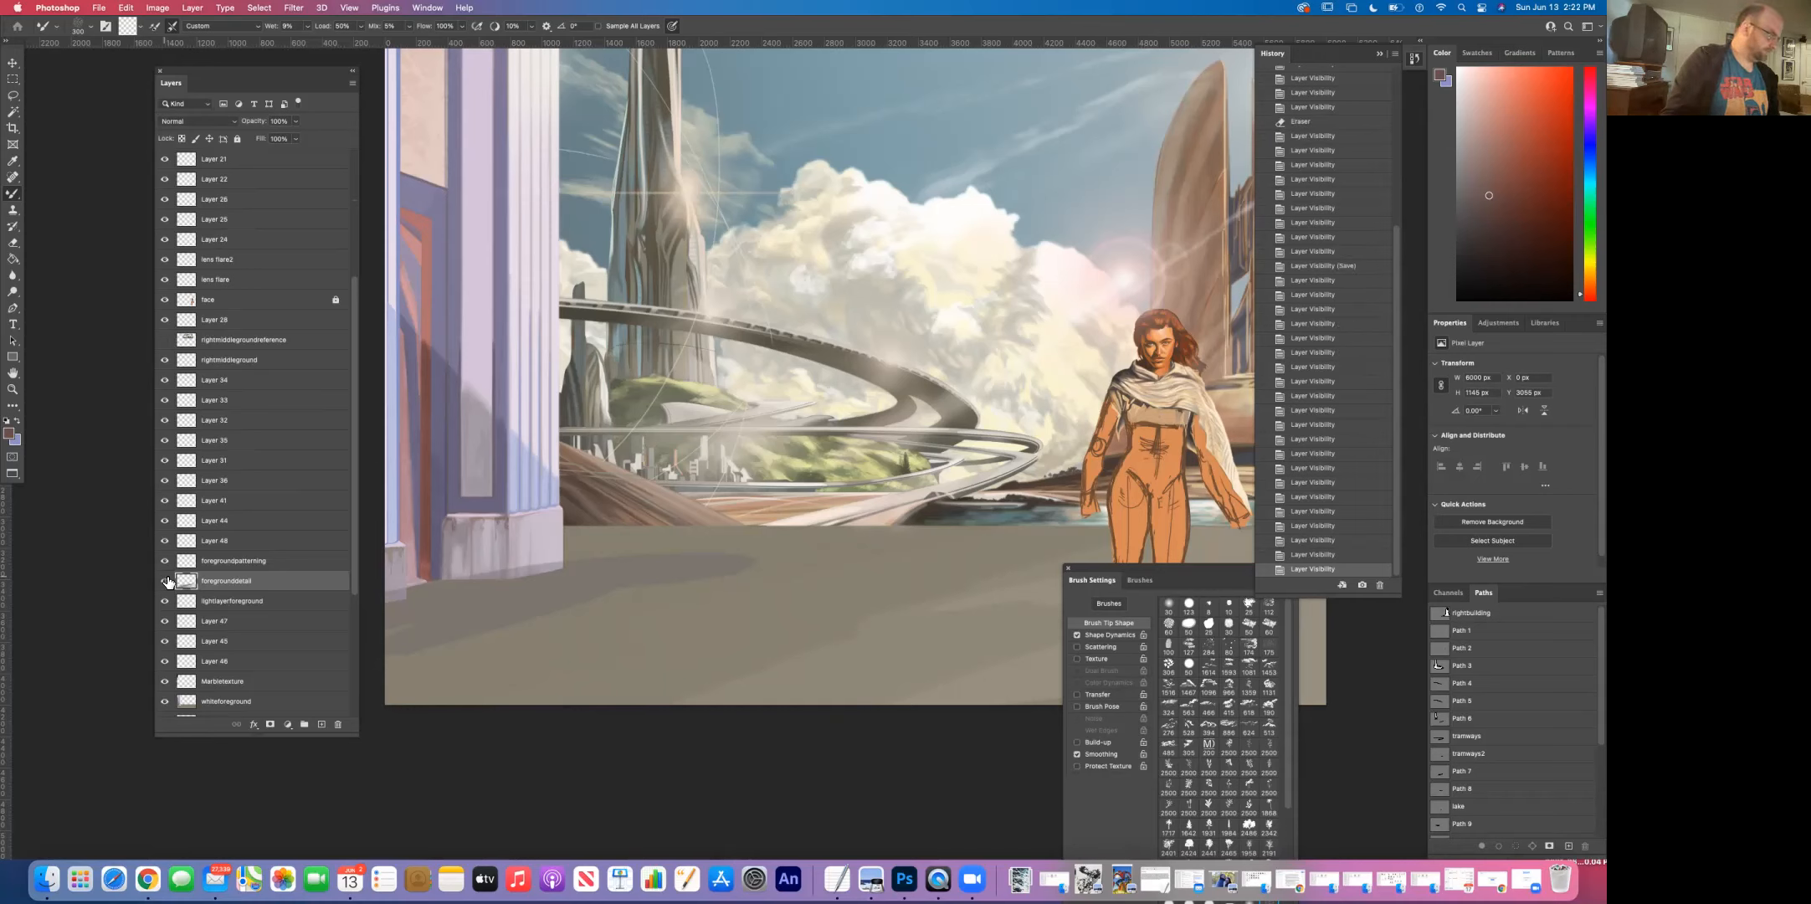
Step: Check what lightlayerforeground and Layer 47 contribute to the ground by toggling their visibility
left_click(167, 605)
left_click(167, 605)
left_click(167, 605)
left_click(166, 605)
left_click(166, 604)
left_click(167, 604)
left_click(166, 624)
left_click(167, 624)
left_click(167, 630)
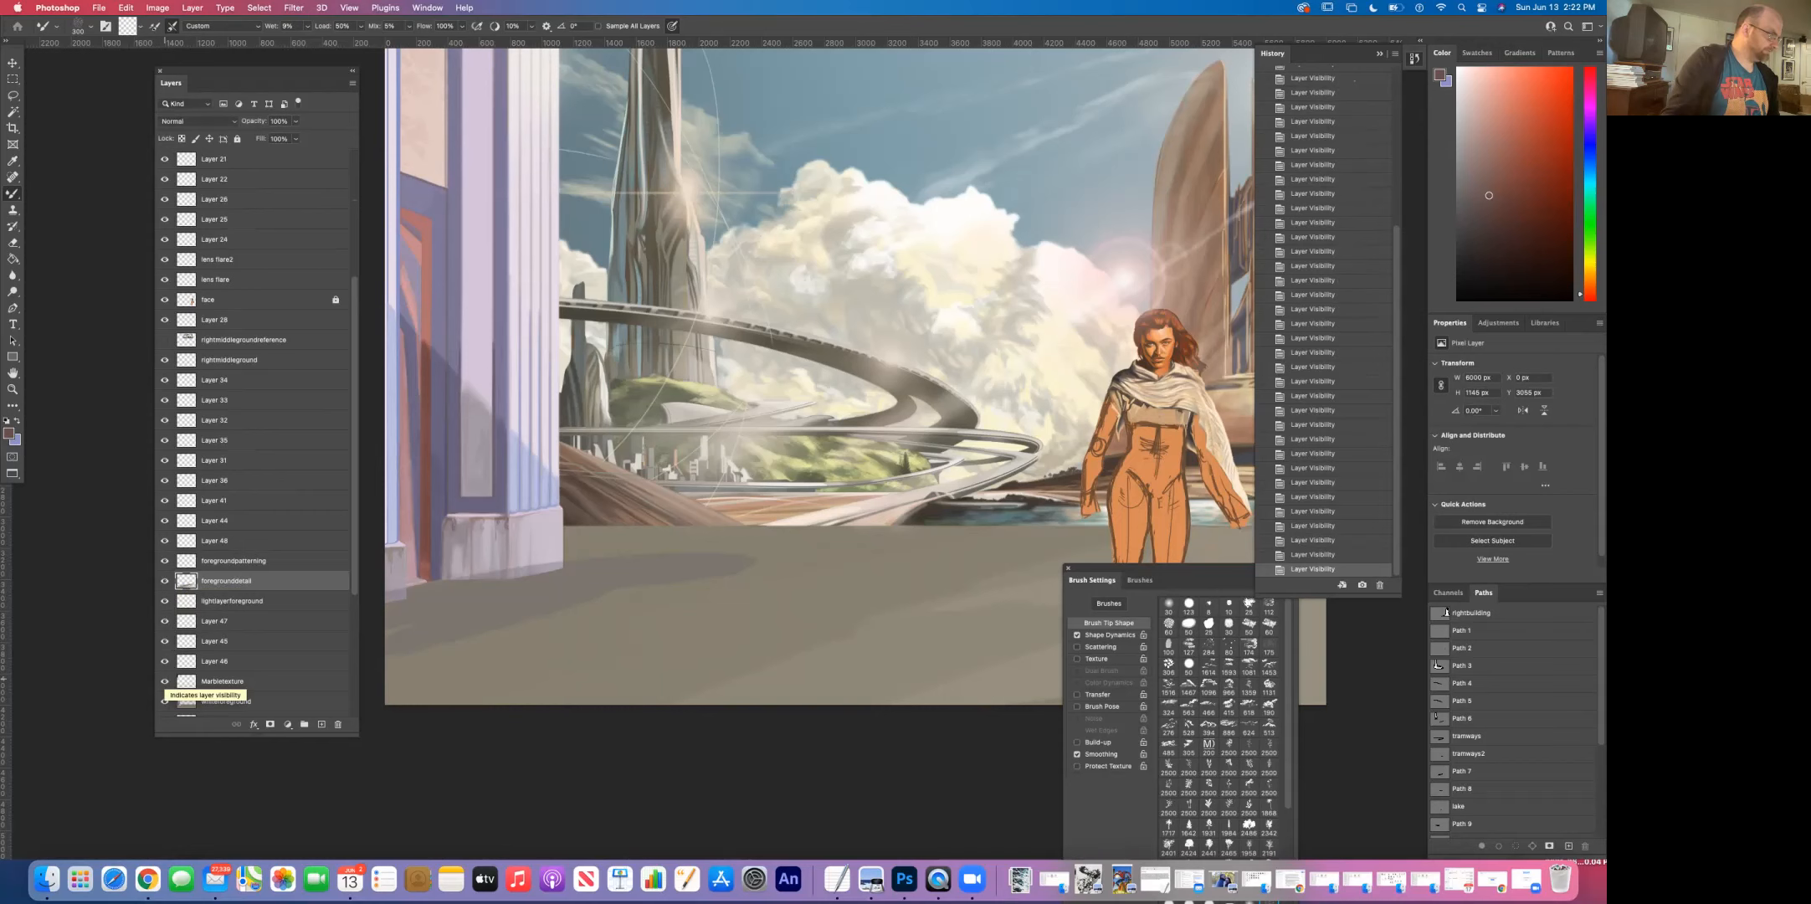
Step: Move the foregrounddetail layer directly below Marbletexture, and test a Mixer Brush stroke on the ground shadow before undoing it
scroll(358, 561, "down", 3)
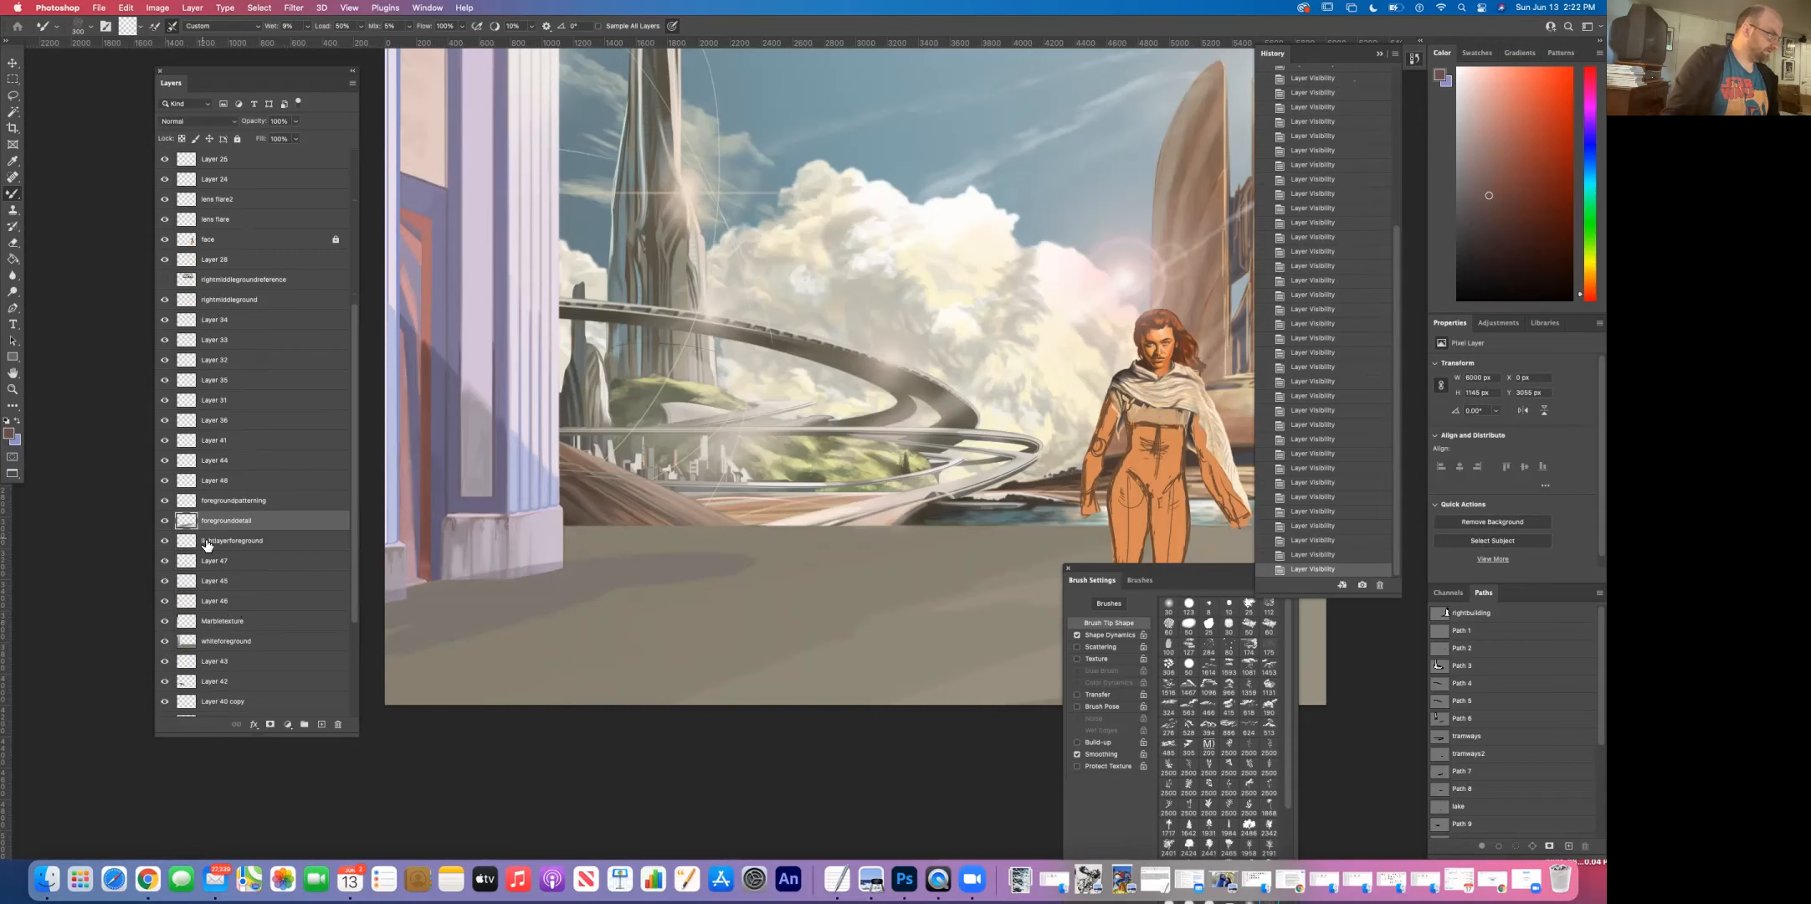
left_click_drag(216, 527, 219, 642)
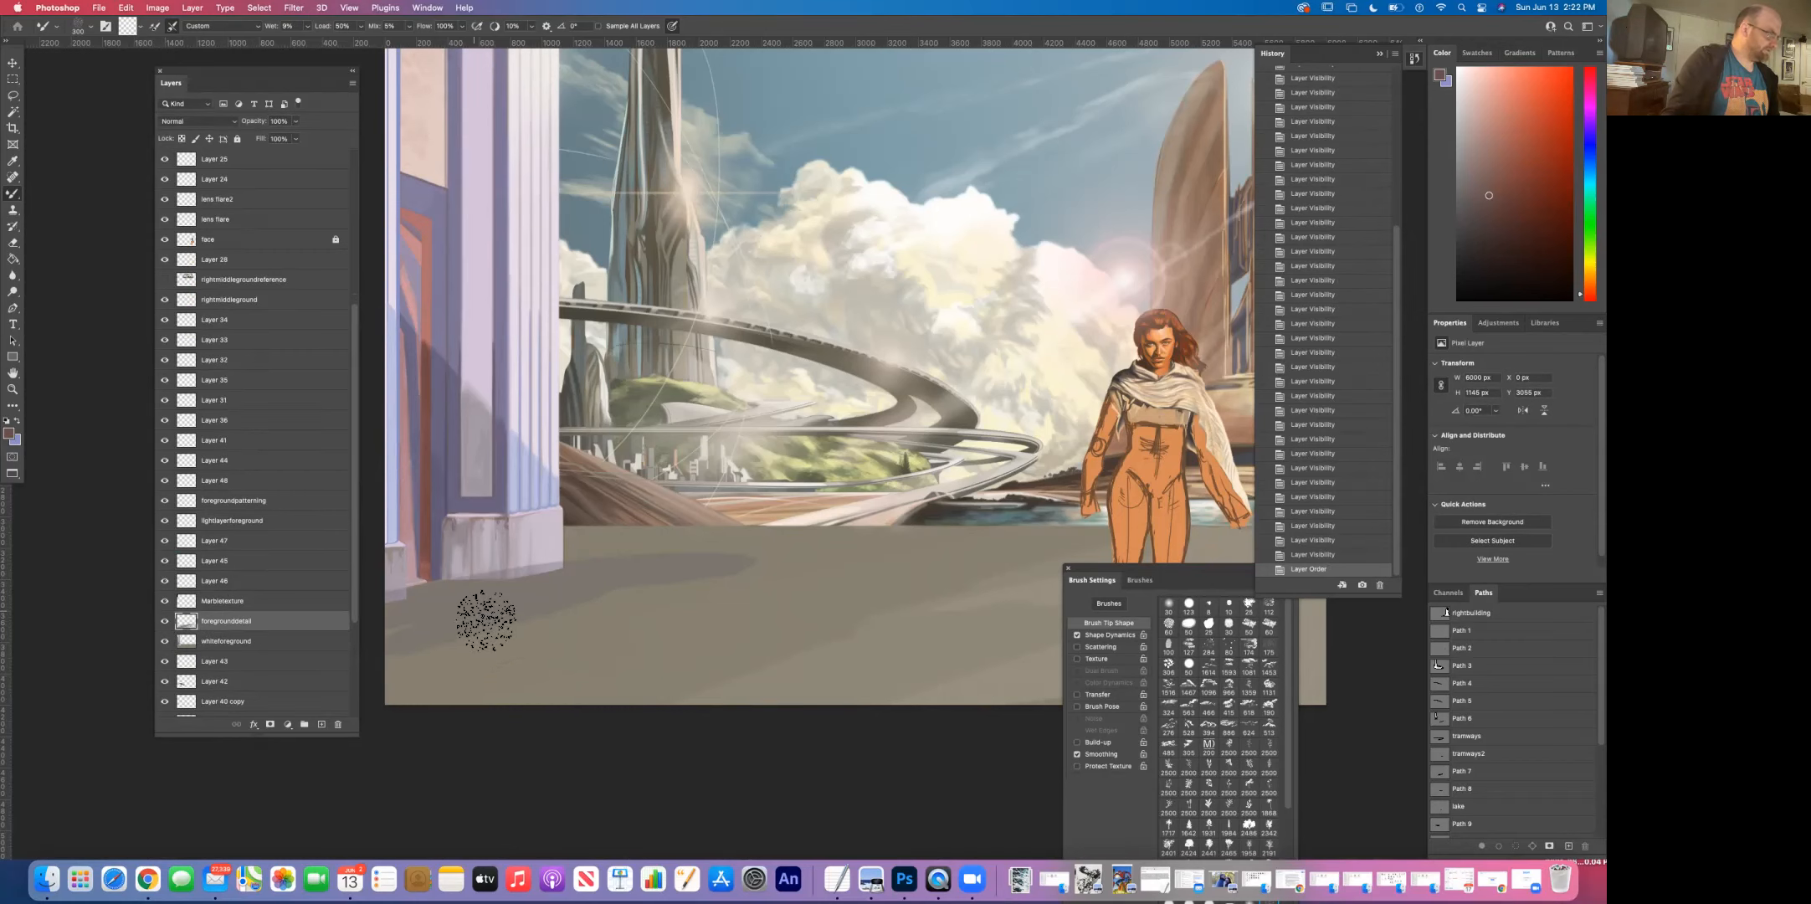
left_click_drag(489, 644, 526, 607)
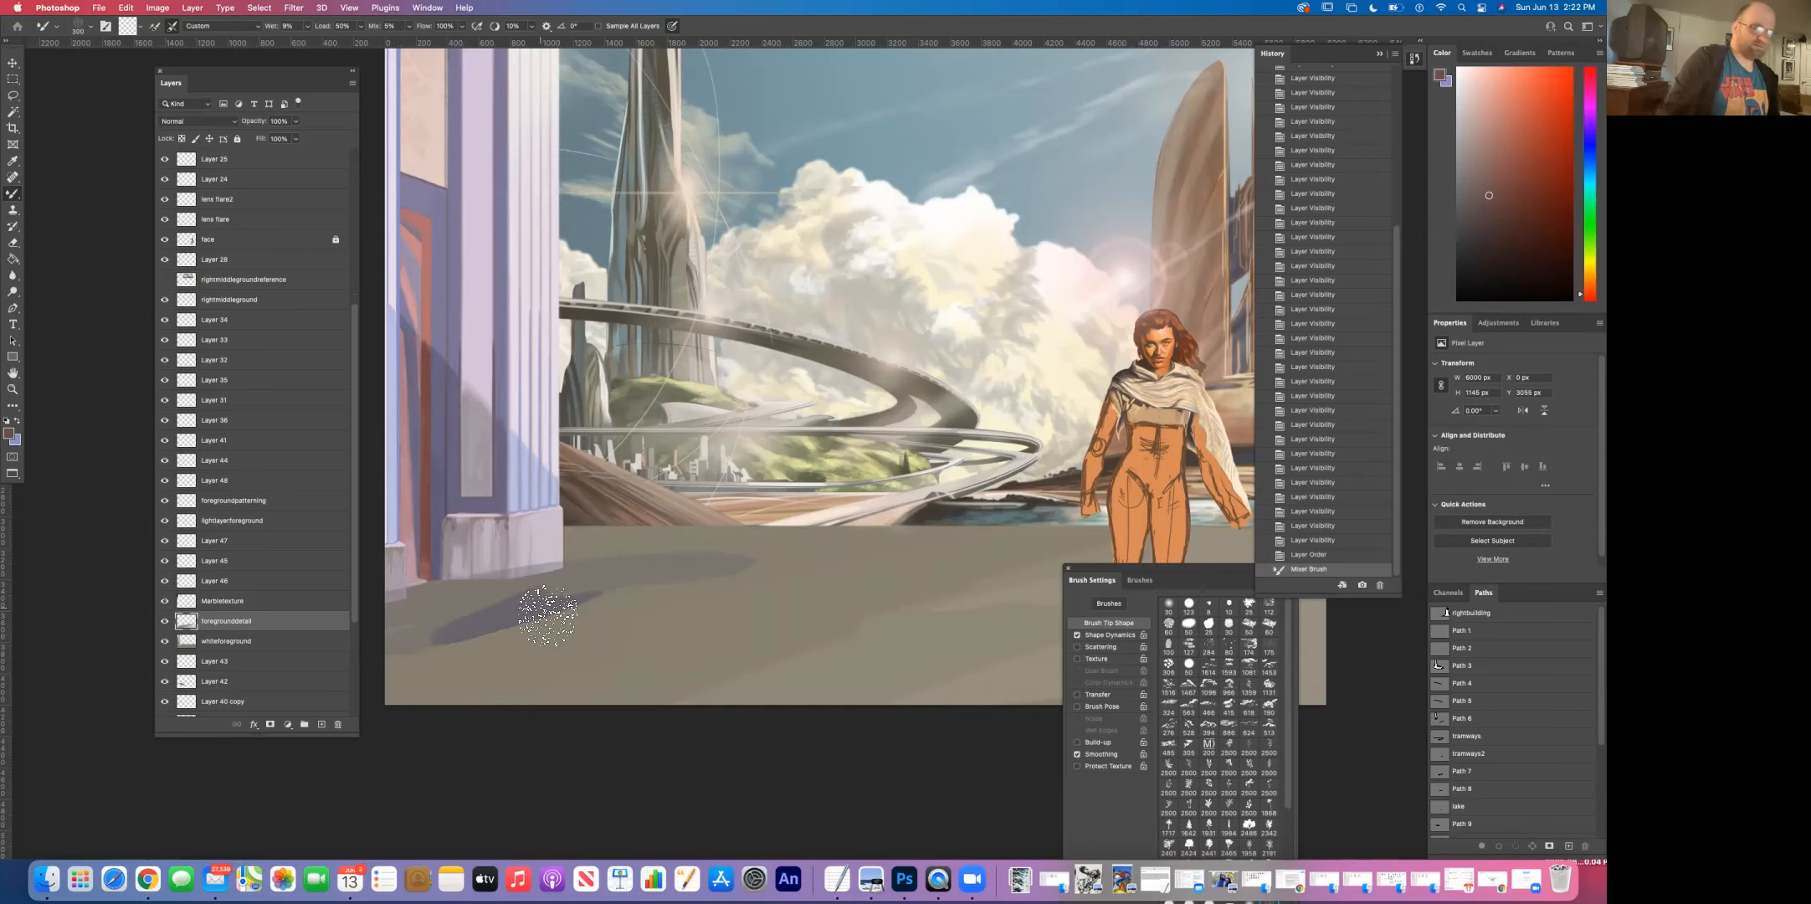
key("cmd+z")
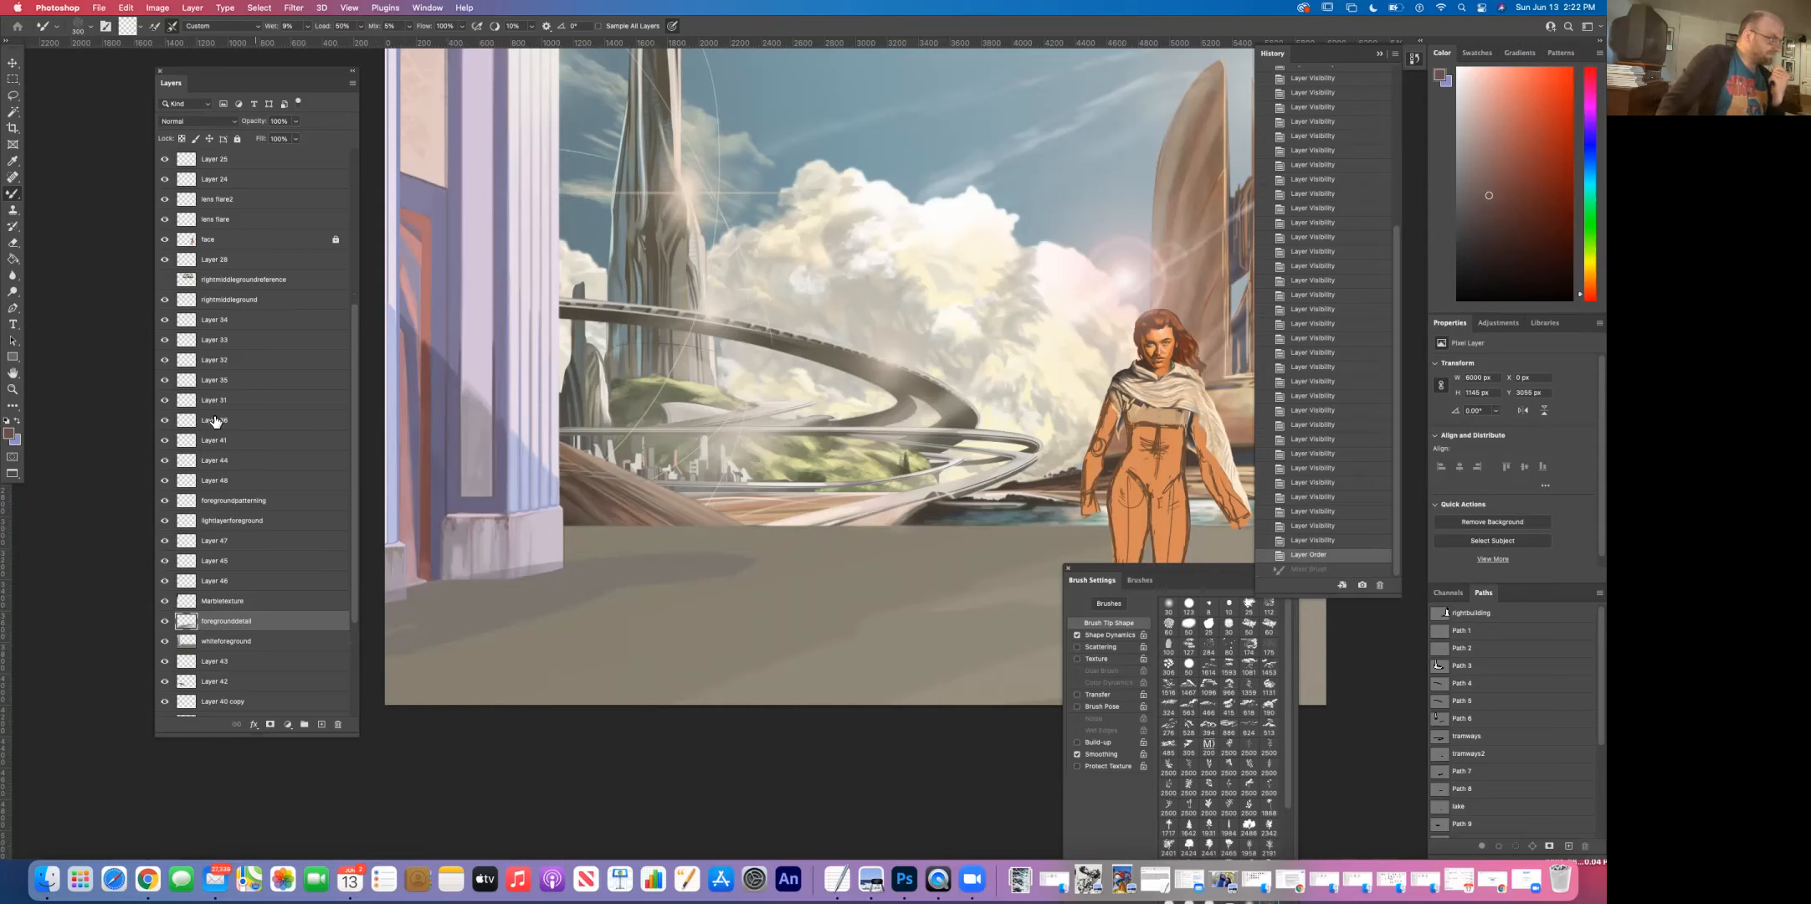
Step: Erase the foregrounddetail paint along the base of the building with a much smaller Eraser
left_click(12, 244)
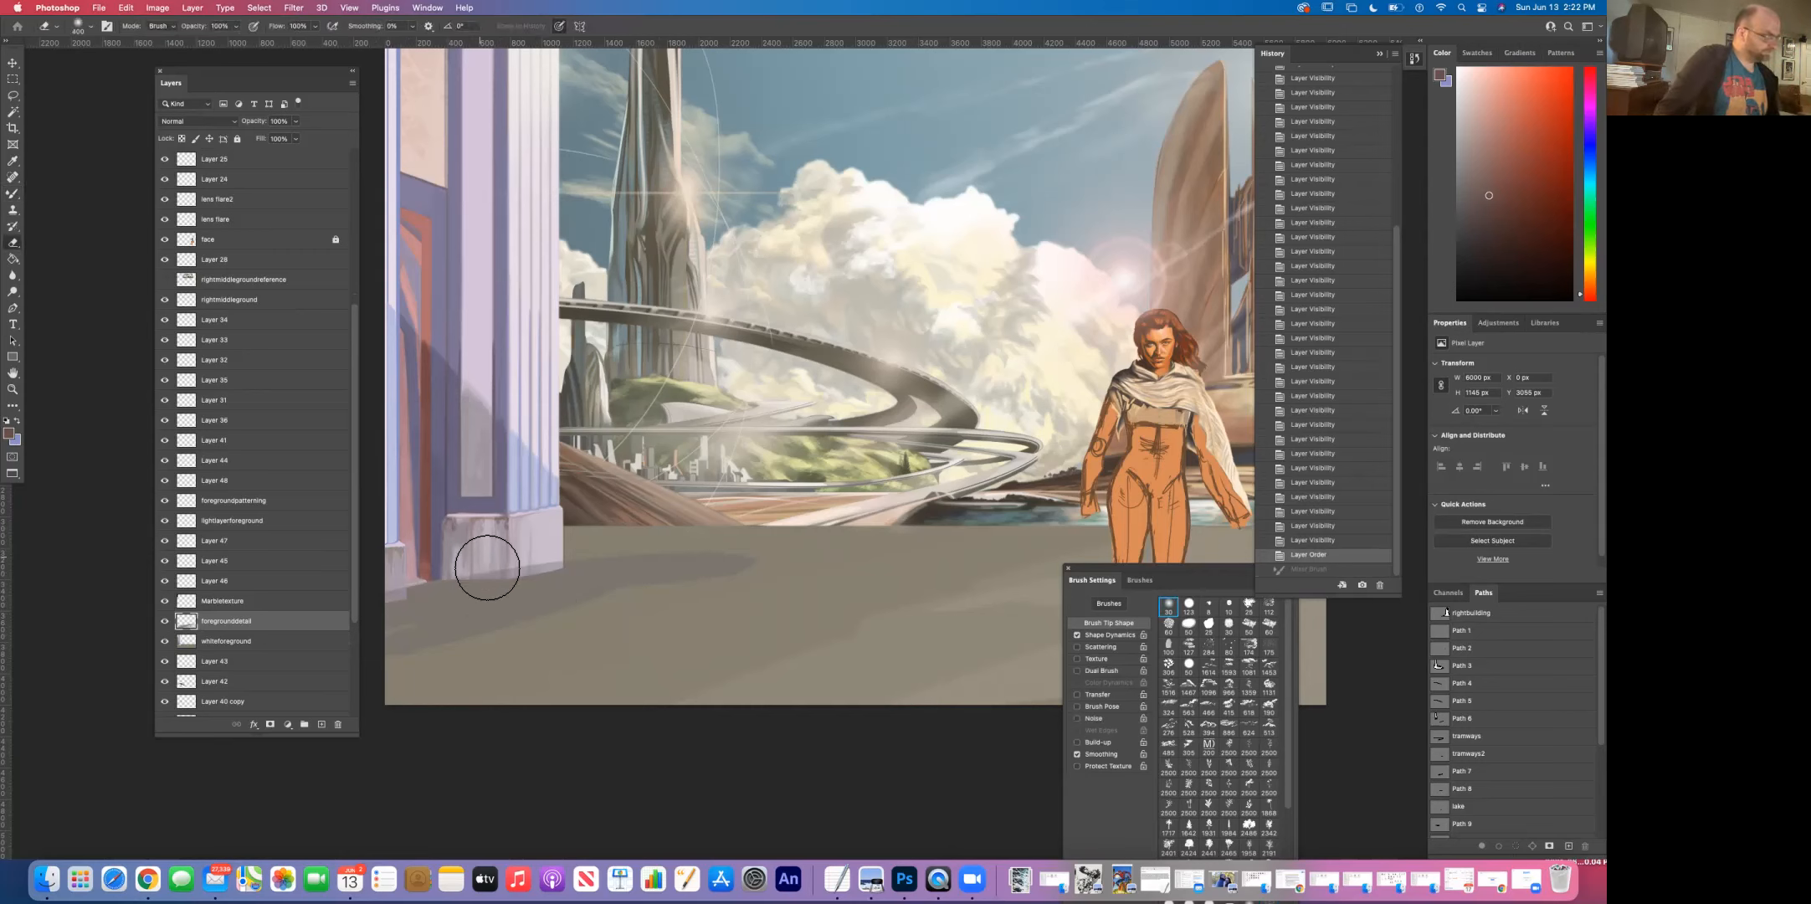
key("bracketleft")
key("bracketleft")
key("bracketleft")
key("bracketleft")
key("bracketleft")
key("bracketleft")
key("bracketleft")
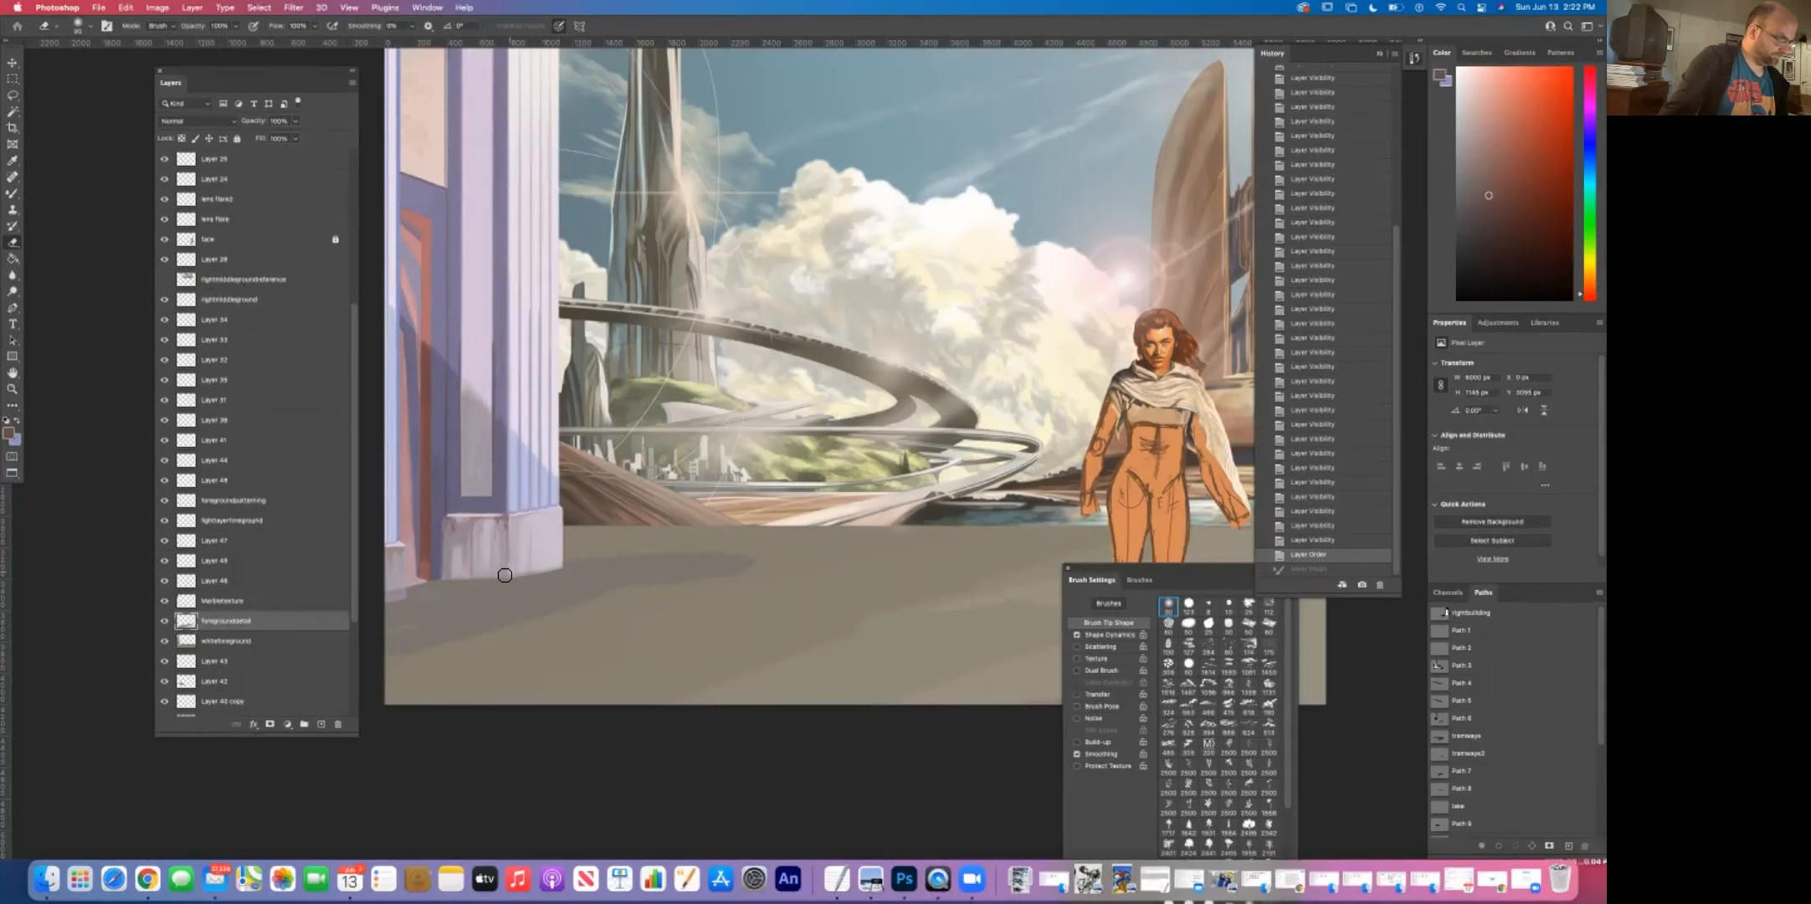
left_click_drag(458, 575, 381, 589)
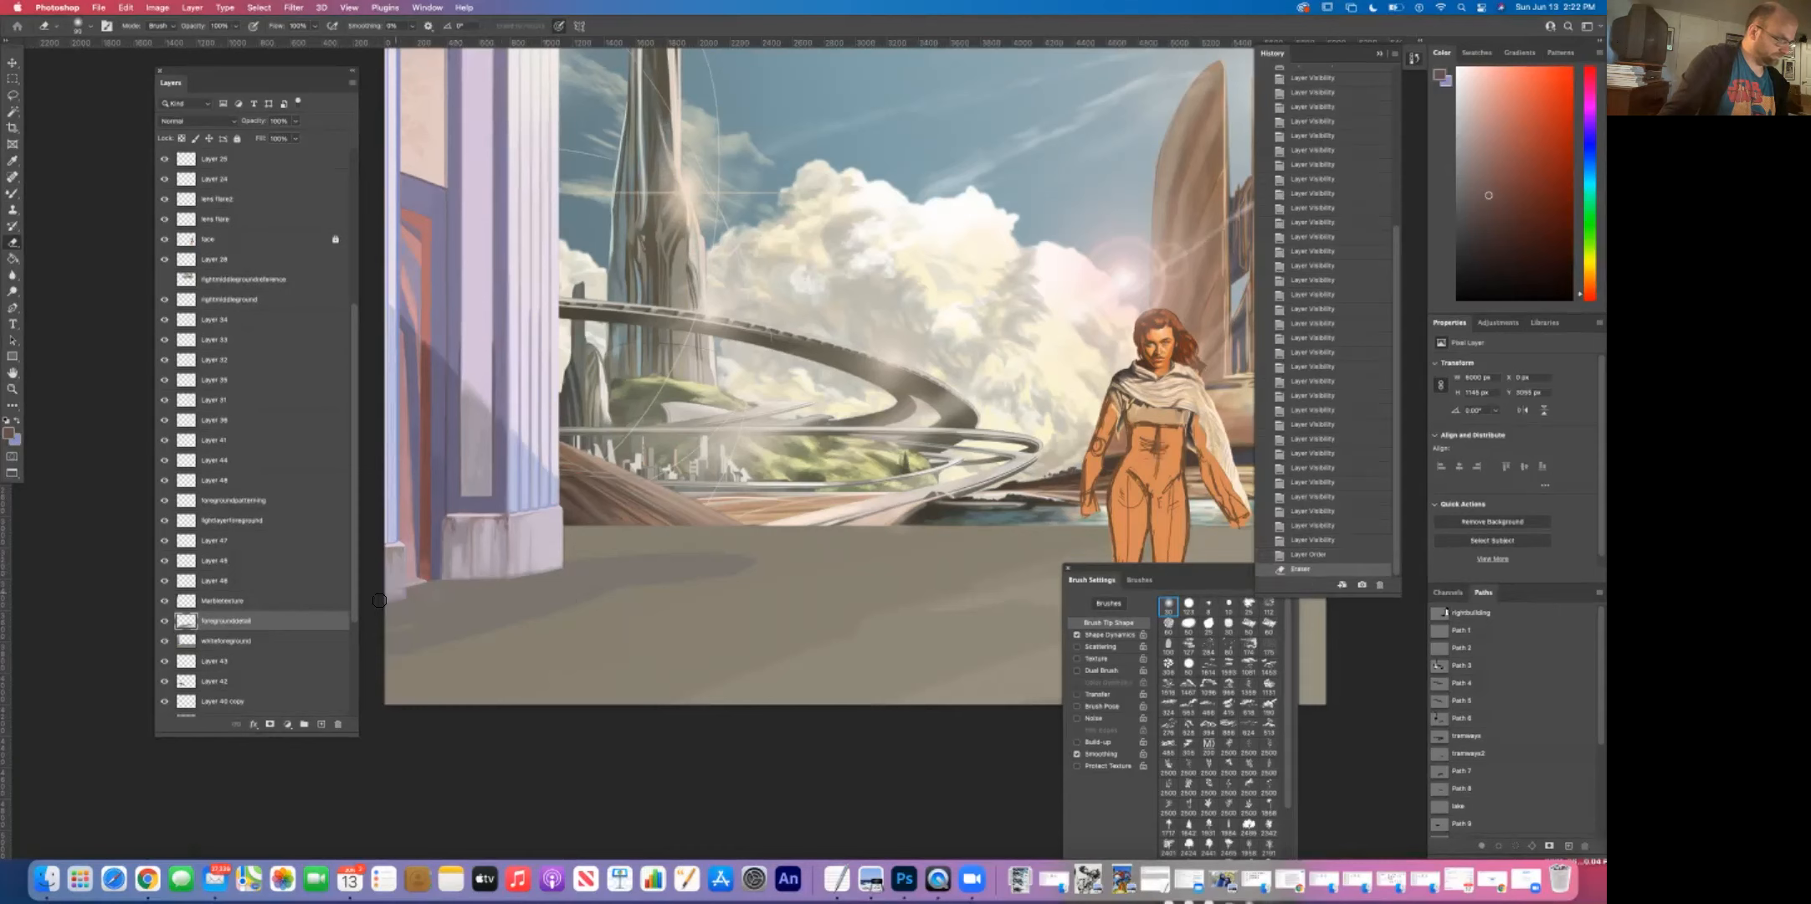
left_click(377, 602)
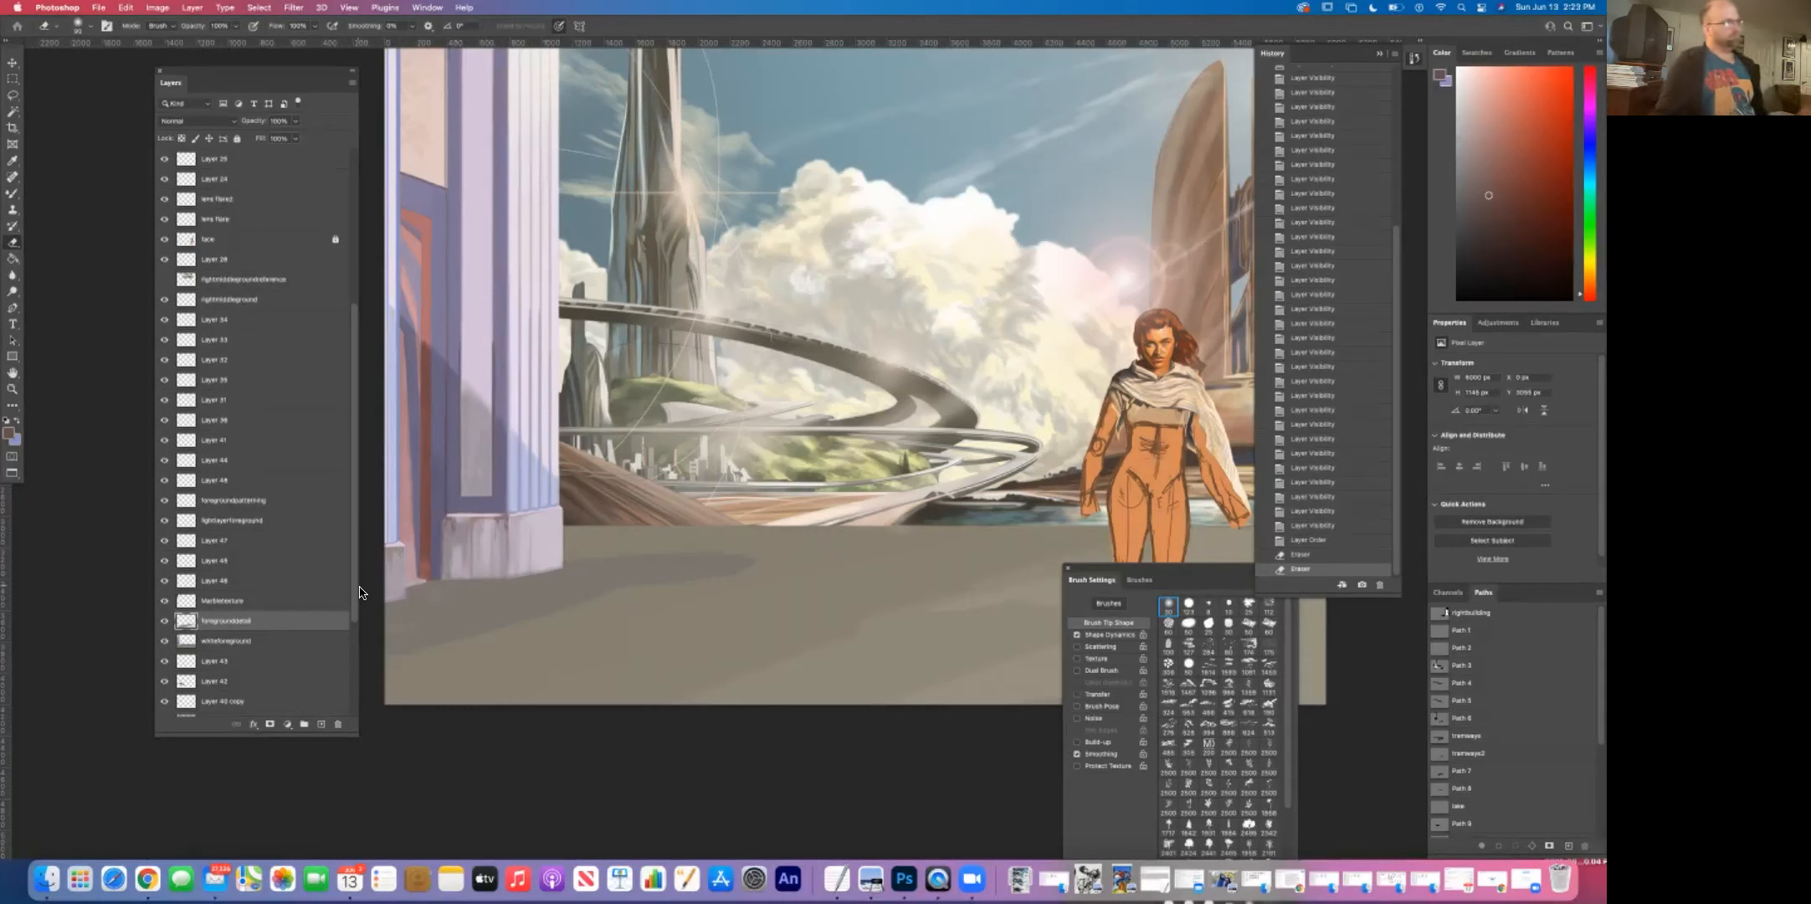
Step: Smudge the foregrounddetail paint on the ground below the building with a speckled brush tip
key("l")
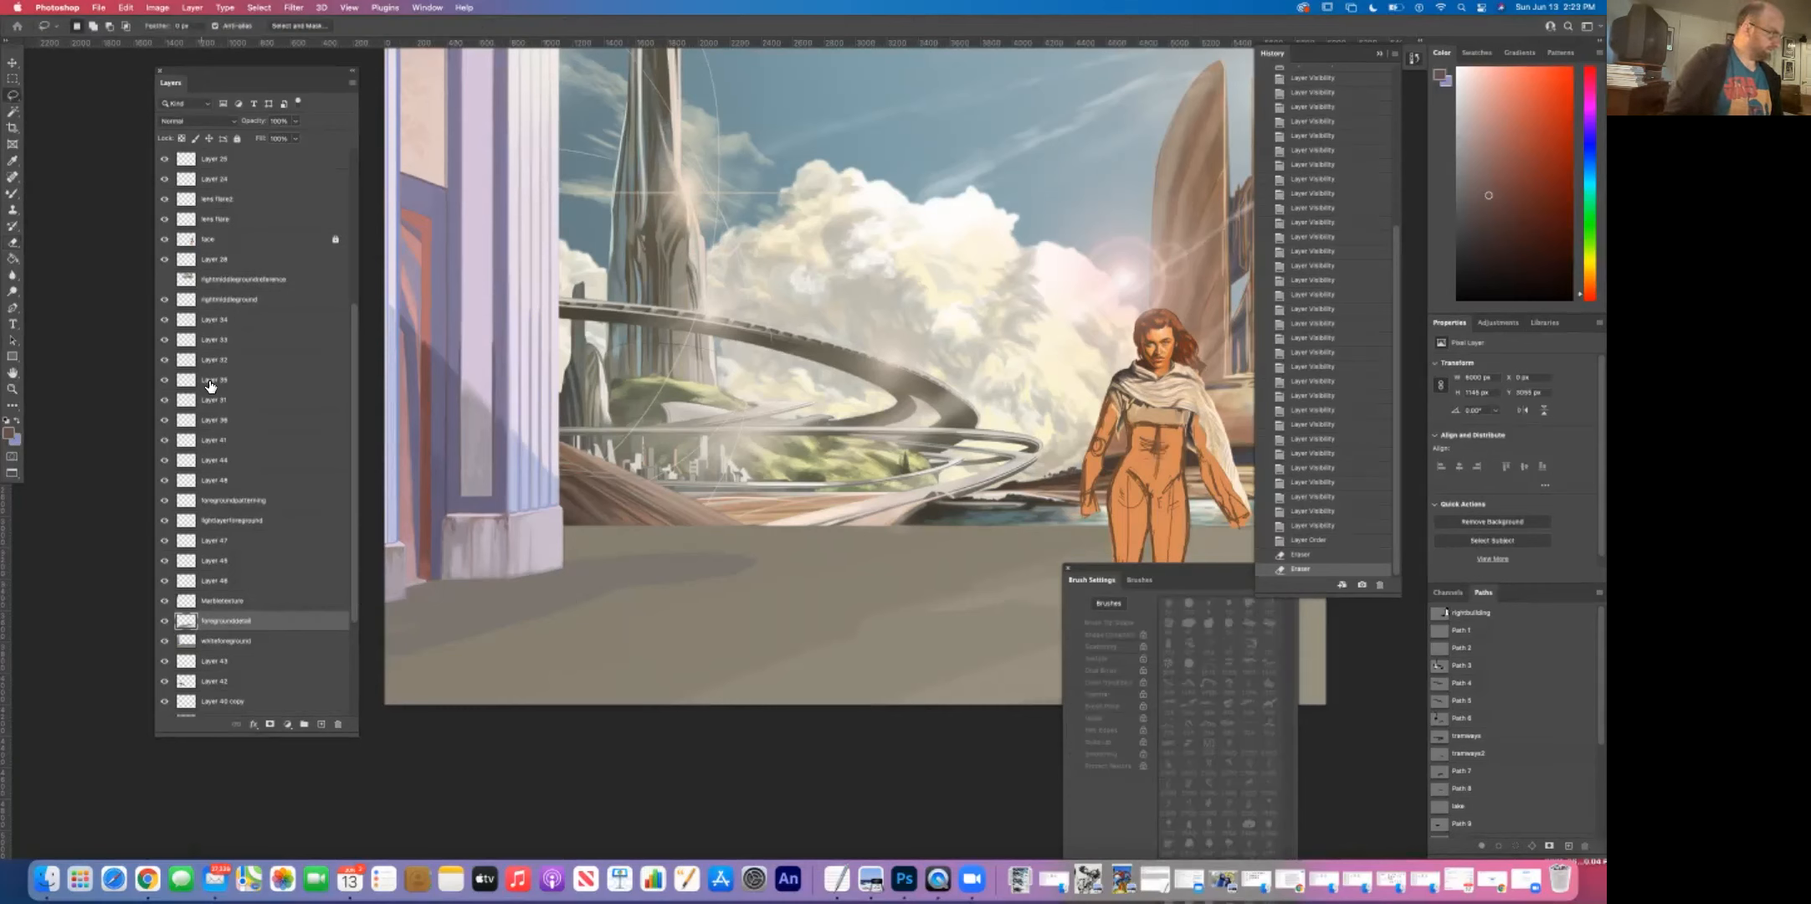
left_click(14, 277)
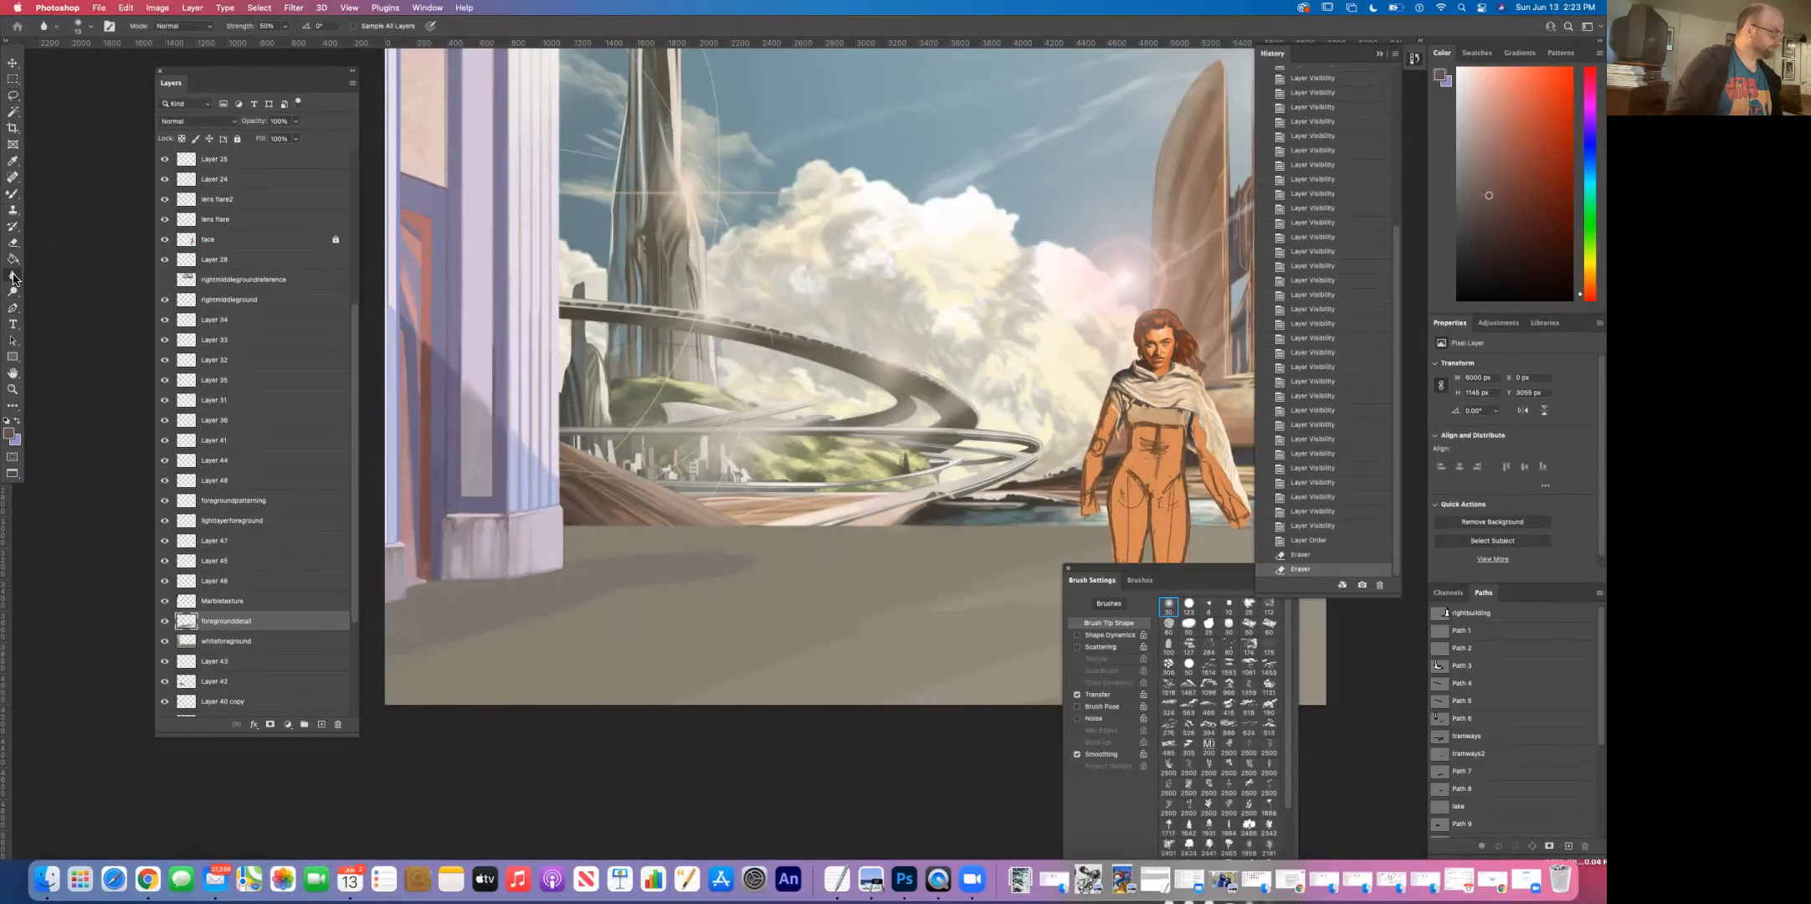
left_click(63, 314)
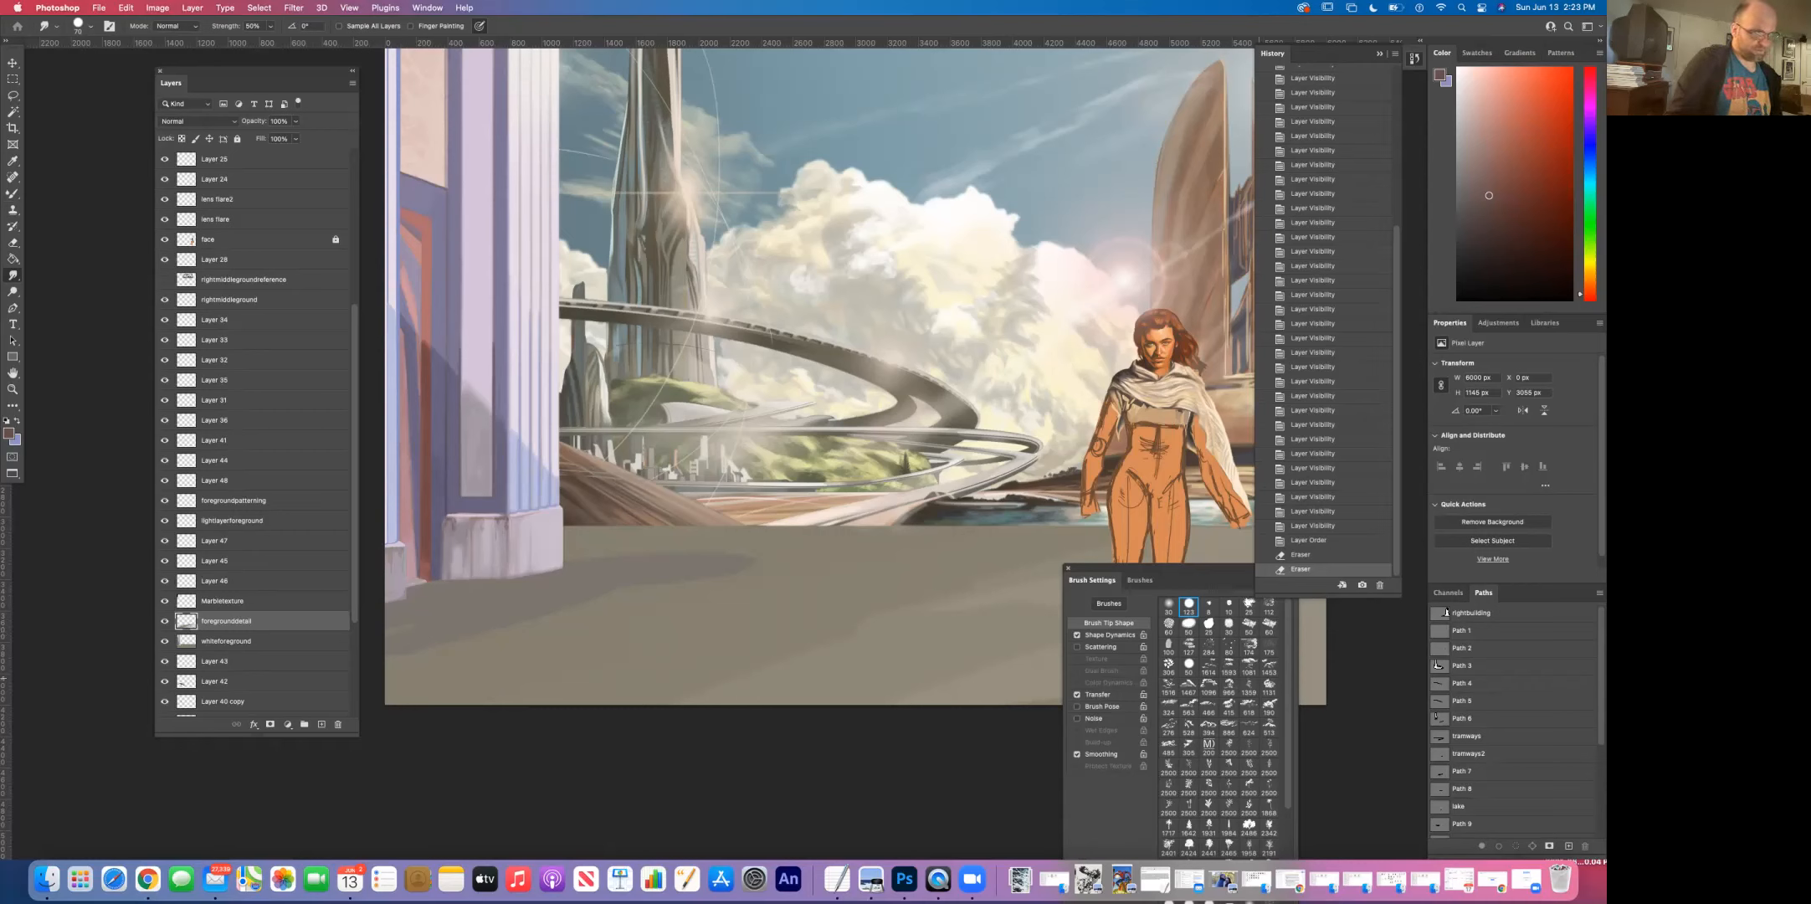
scroll(1218, 729, "down", 5)
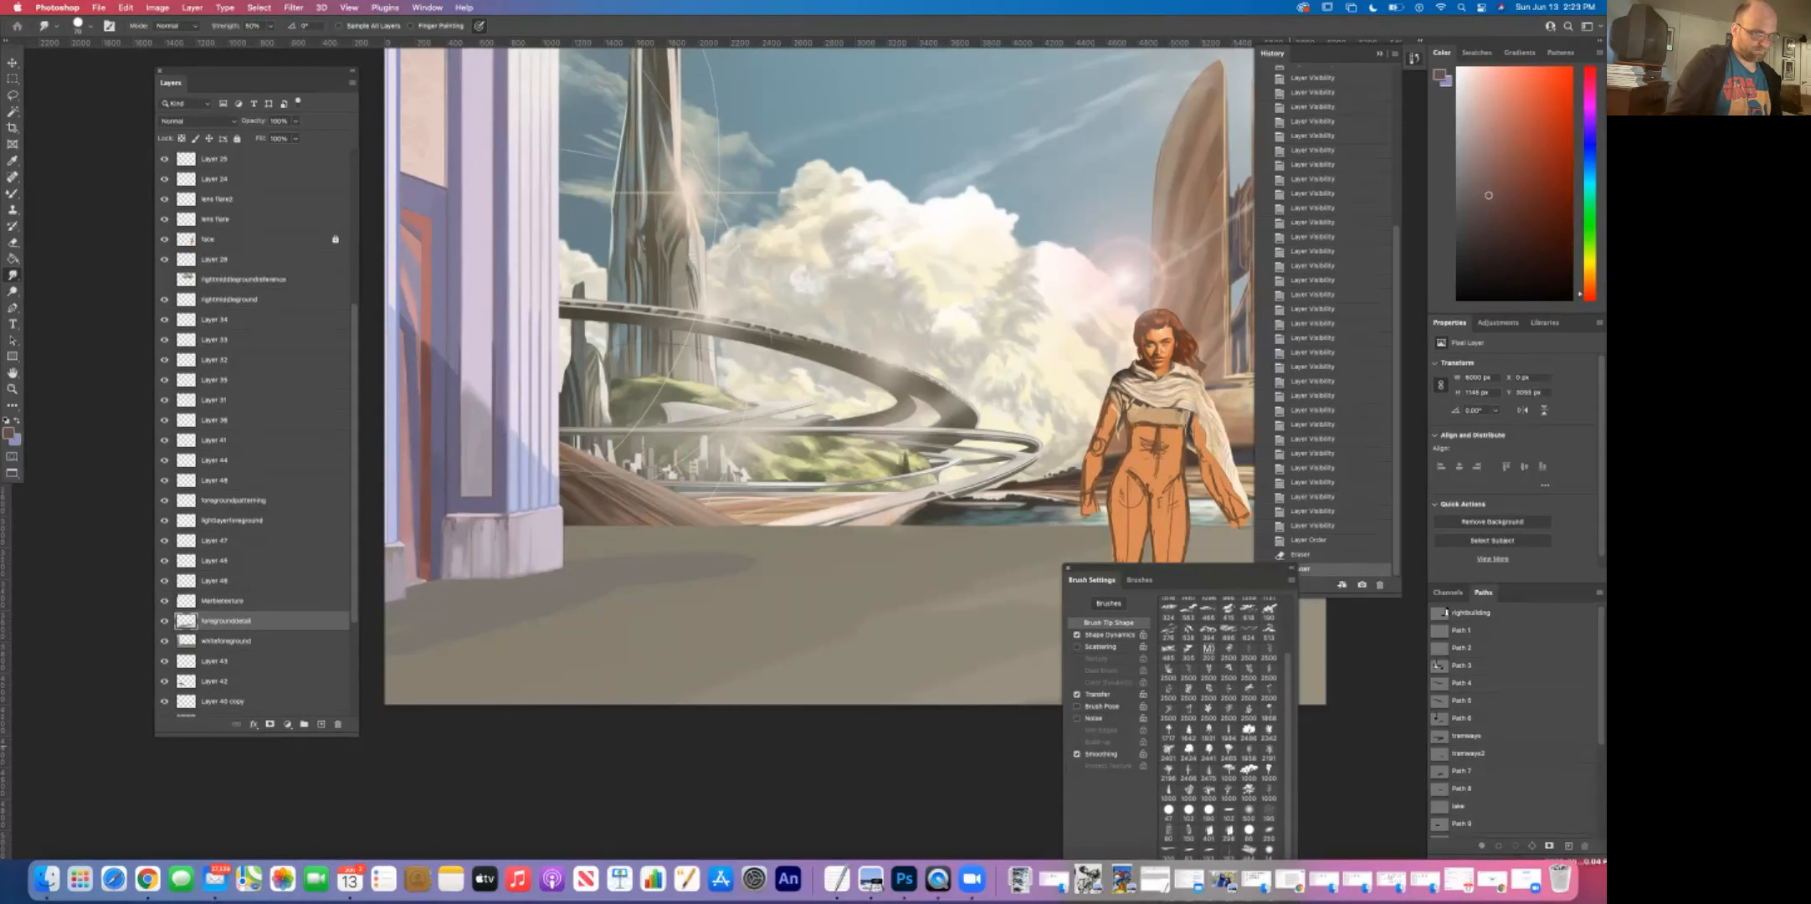
left_click(1268, 812)
mouse_move(441, 633)
left_mouse_down()
mouse_move(375, 661)
mouse_move(410, 636)
mouse_move(383, 638)
mouse_move(415, 640)
mouse_move(392, 686)
left_mouse_up()
mouse_move(410, 628)
left_mouse_down()
mouse_move(381, 645)
mouse_move(416, 629)
mouse_move(397, 641)
left_mouse_up()
left_click_drag(449, 609, 408, 637)
left_click_drag(445, 612, 414, 628)
left_click_drag(443, 618, 393, 645)
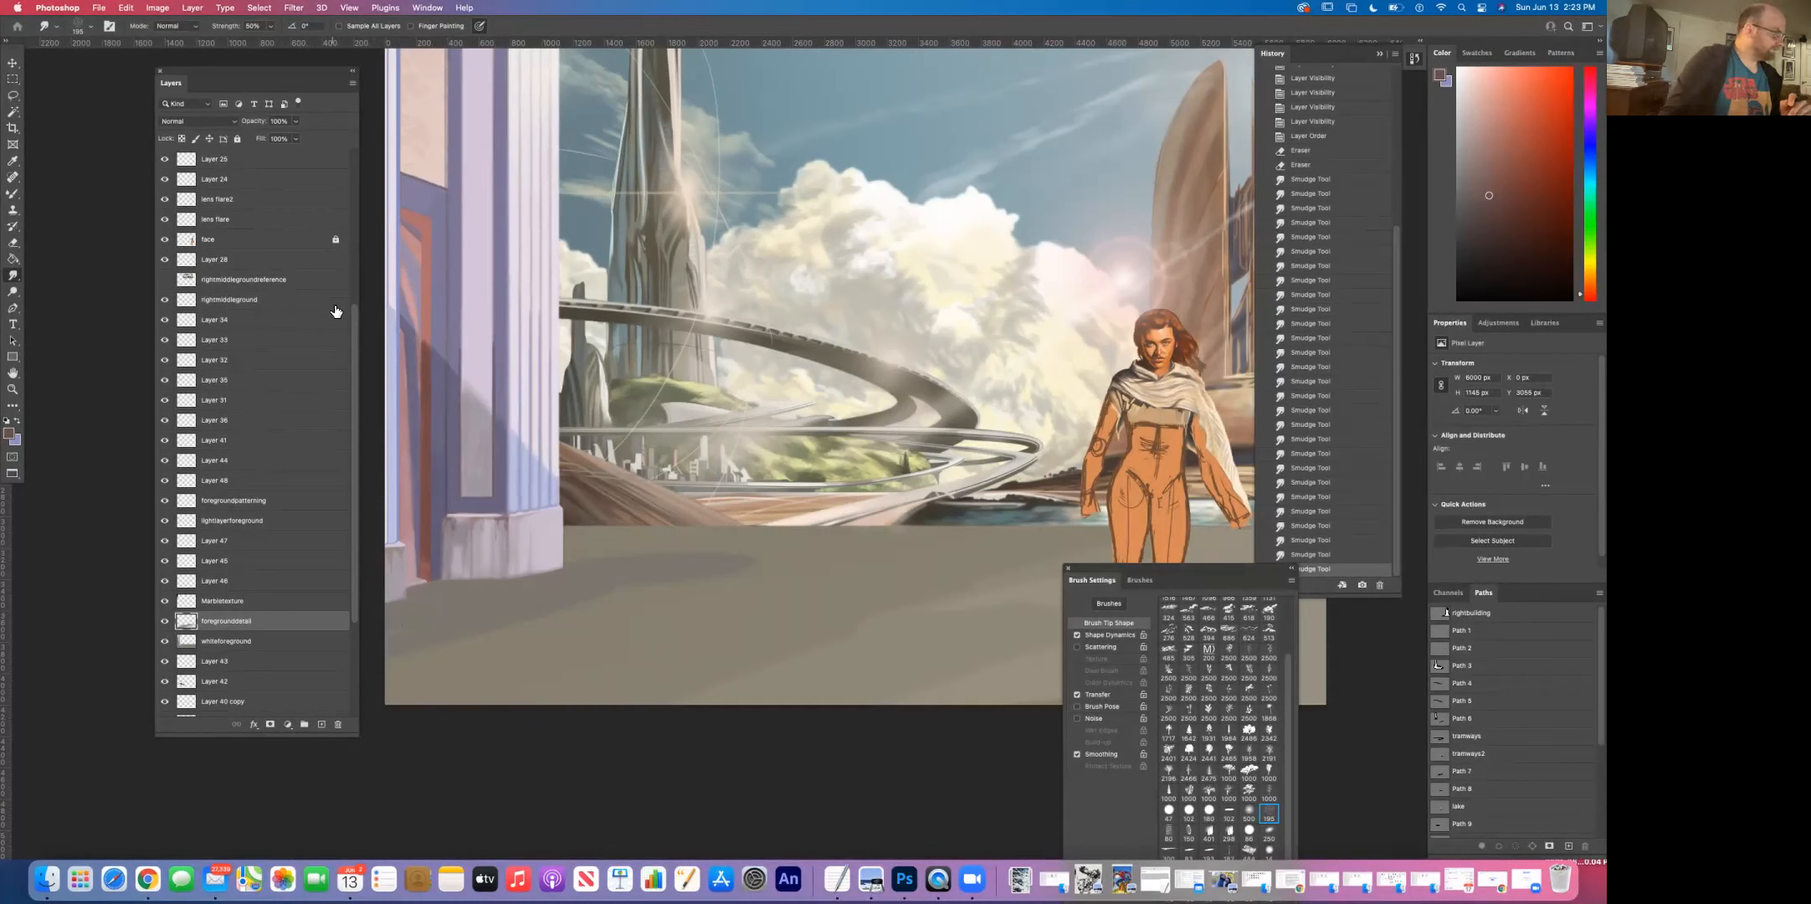
Step: Merge foregrounddetail down into the whiteforeground layer and blend the ground in front of the building with the Mixer Brush
left_click(353, 84)
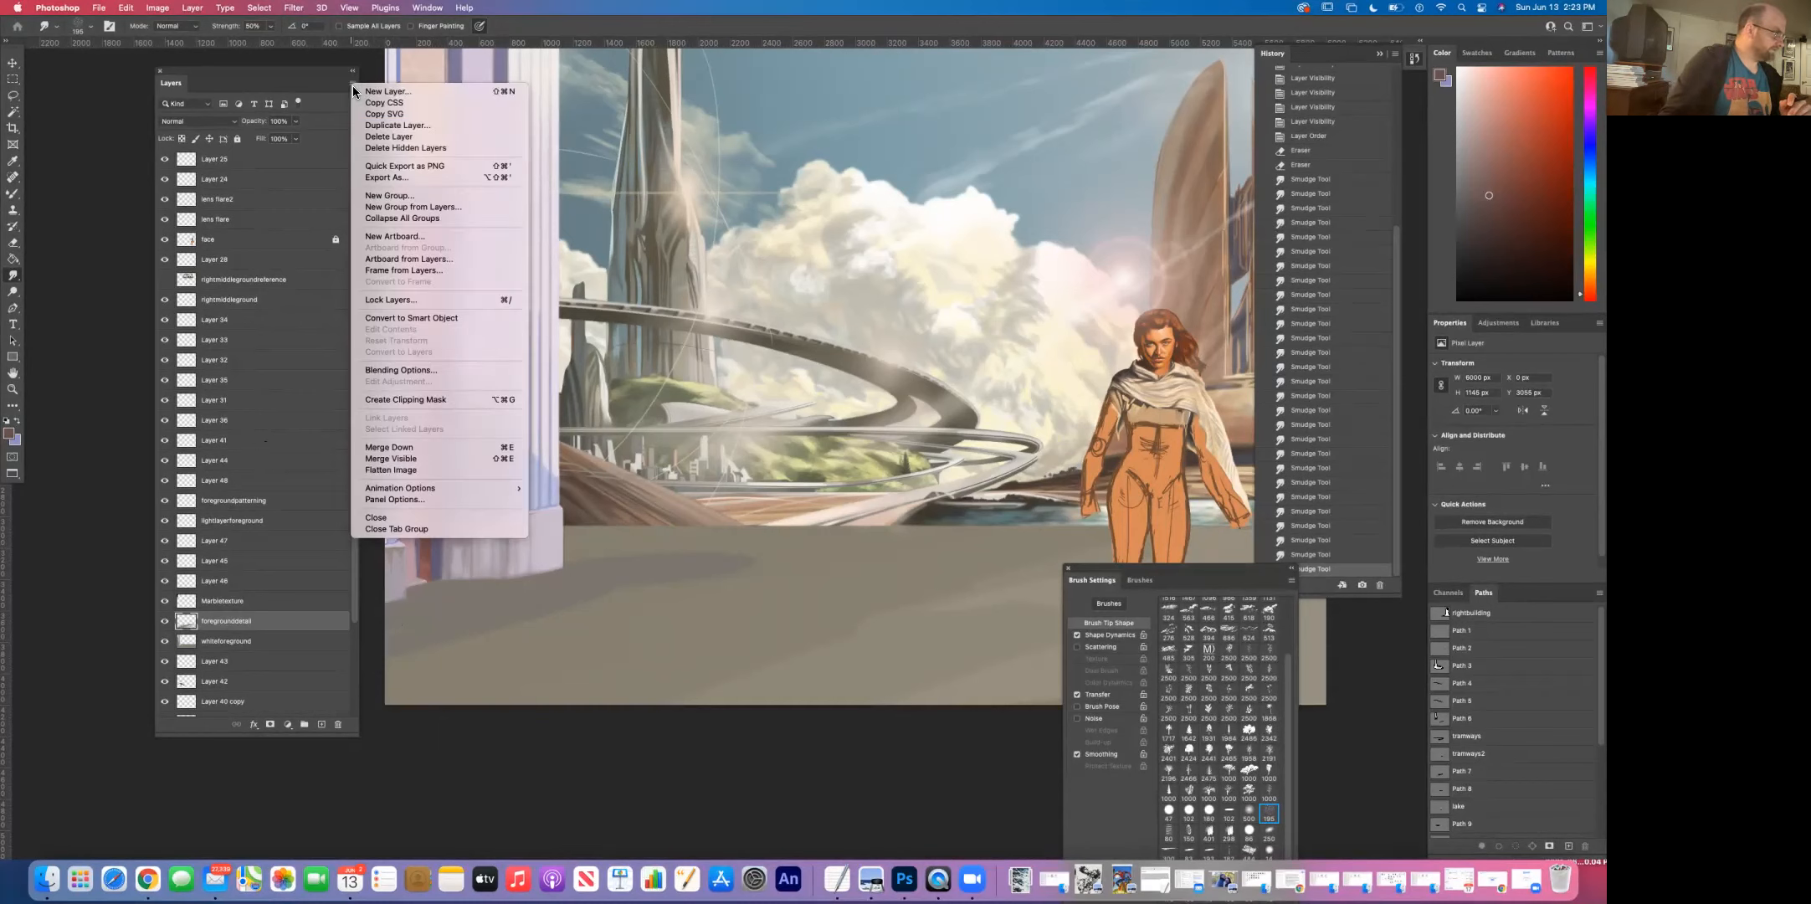
left_click(381, 447)
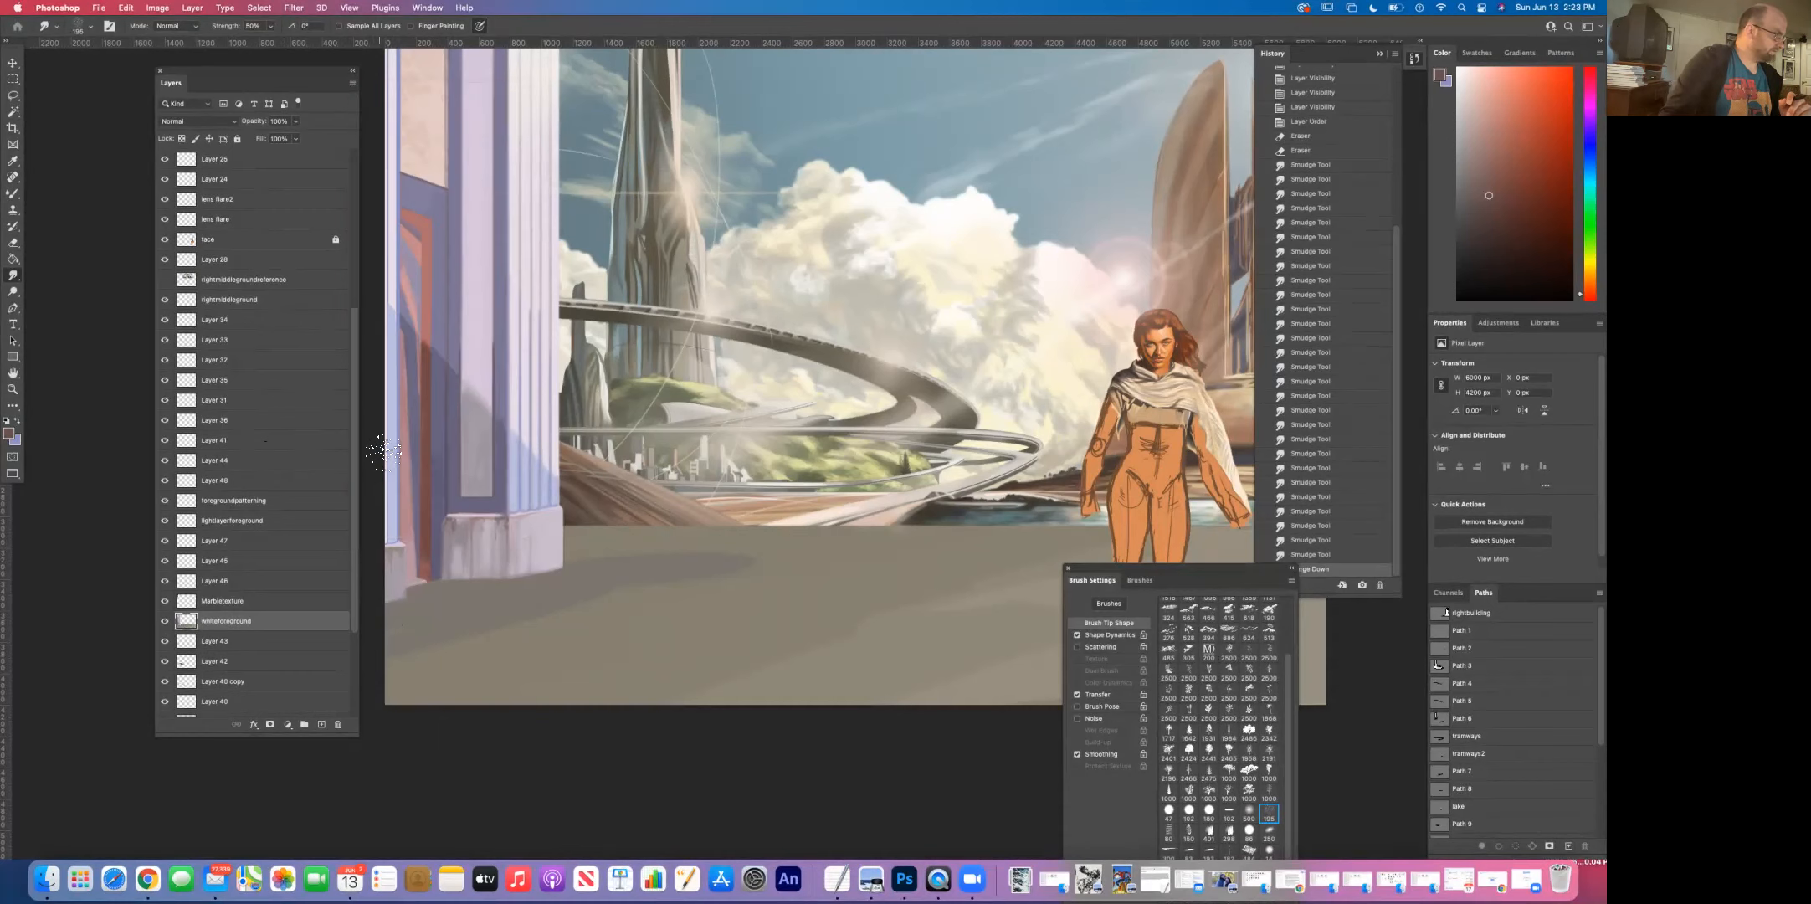
left_click(14, 193)
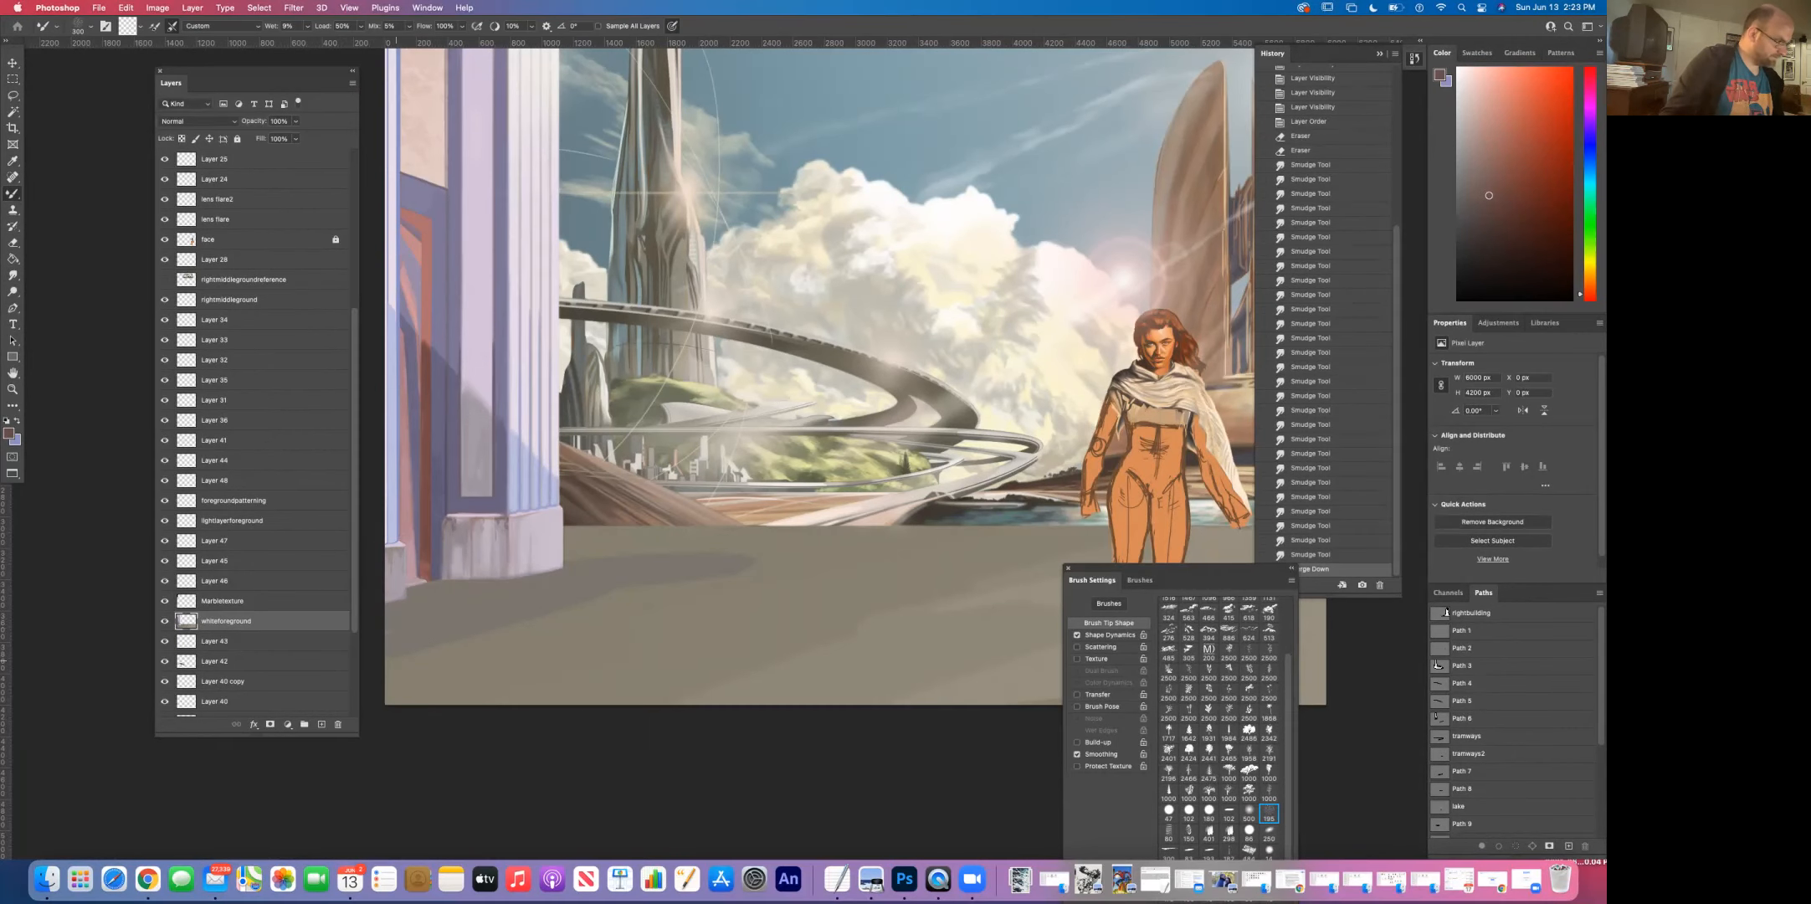
left_click(477, 645)
left_click(484, 642)
left_click(460, 654)
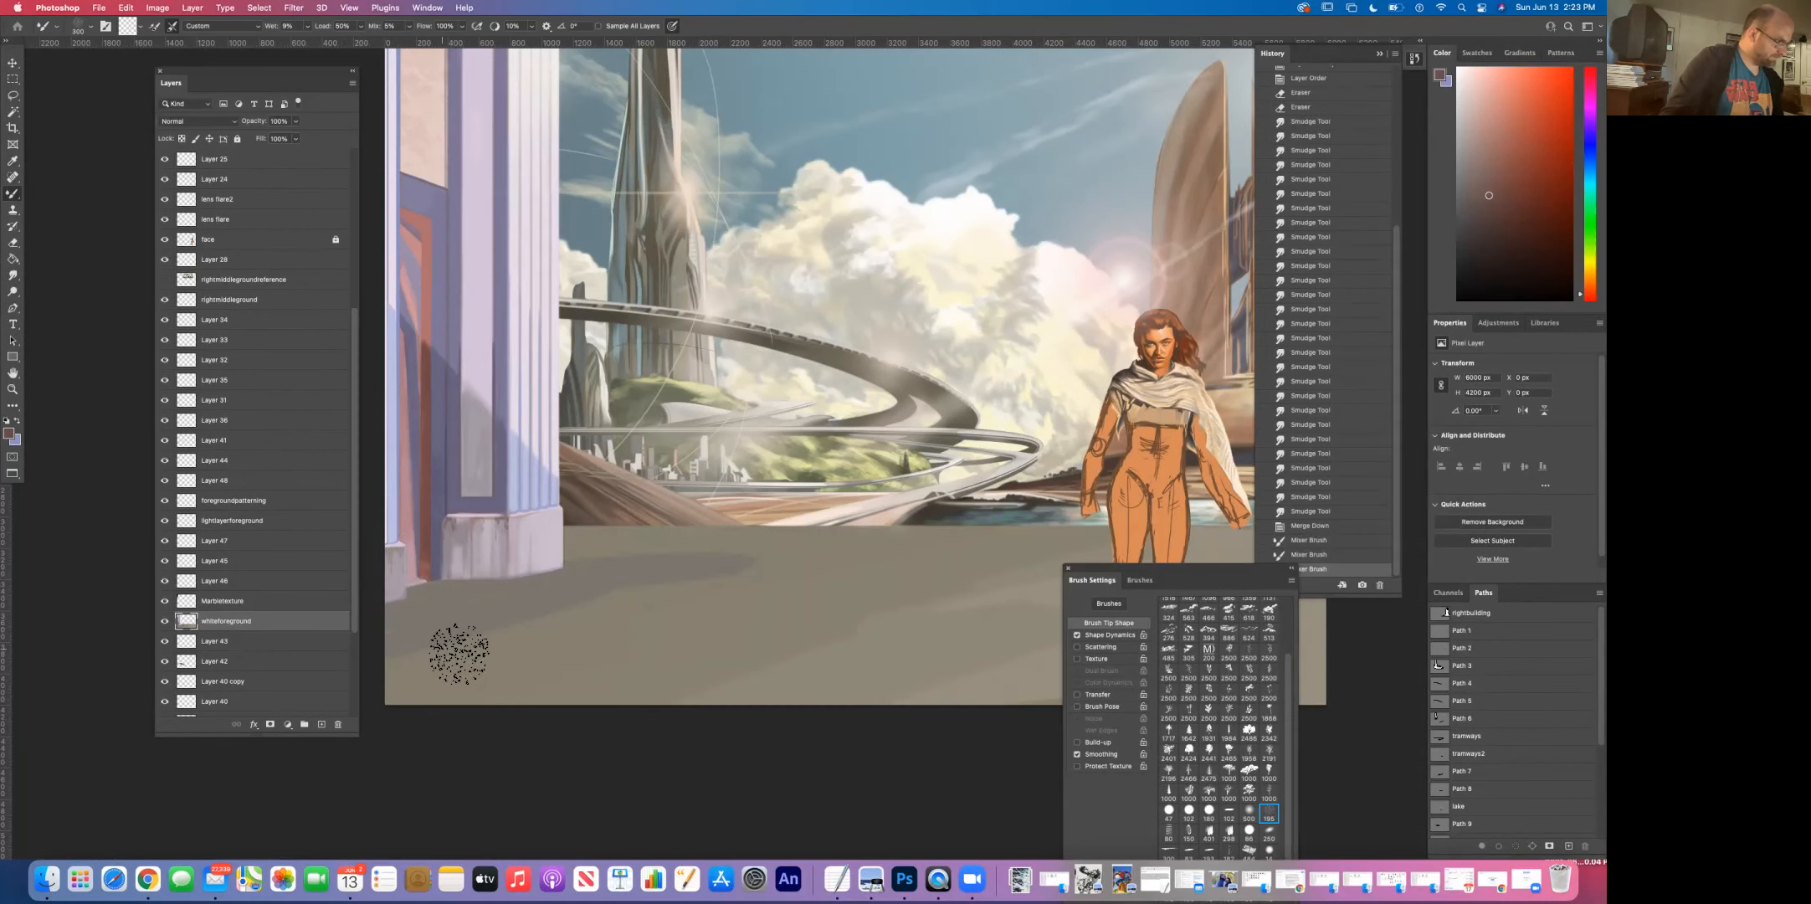
left_click(432, 653)
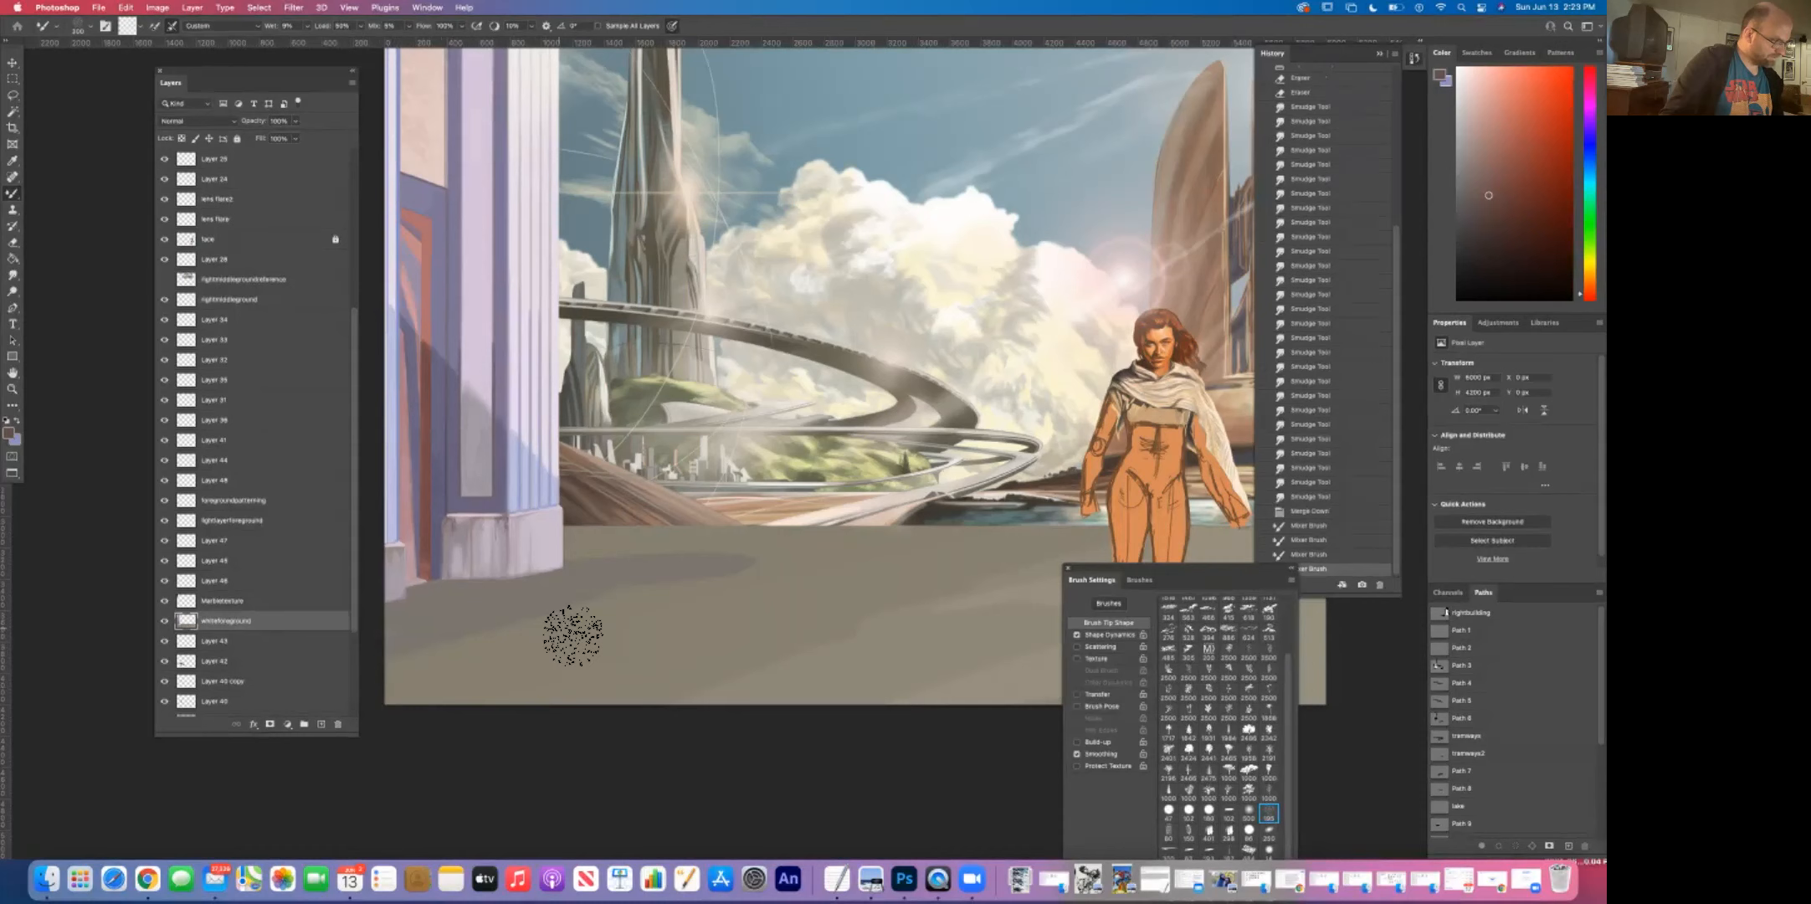
left_click(414, 651)
left_click(452, 655)
left_click(415, 654)
left_click(414, 654)
left_click(415, 654)
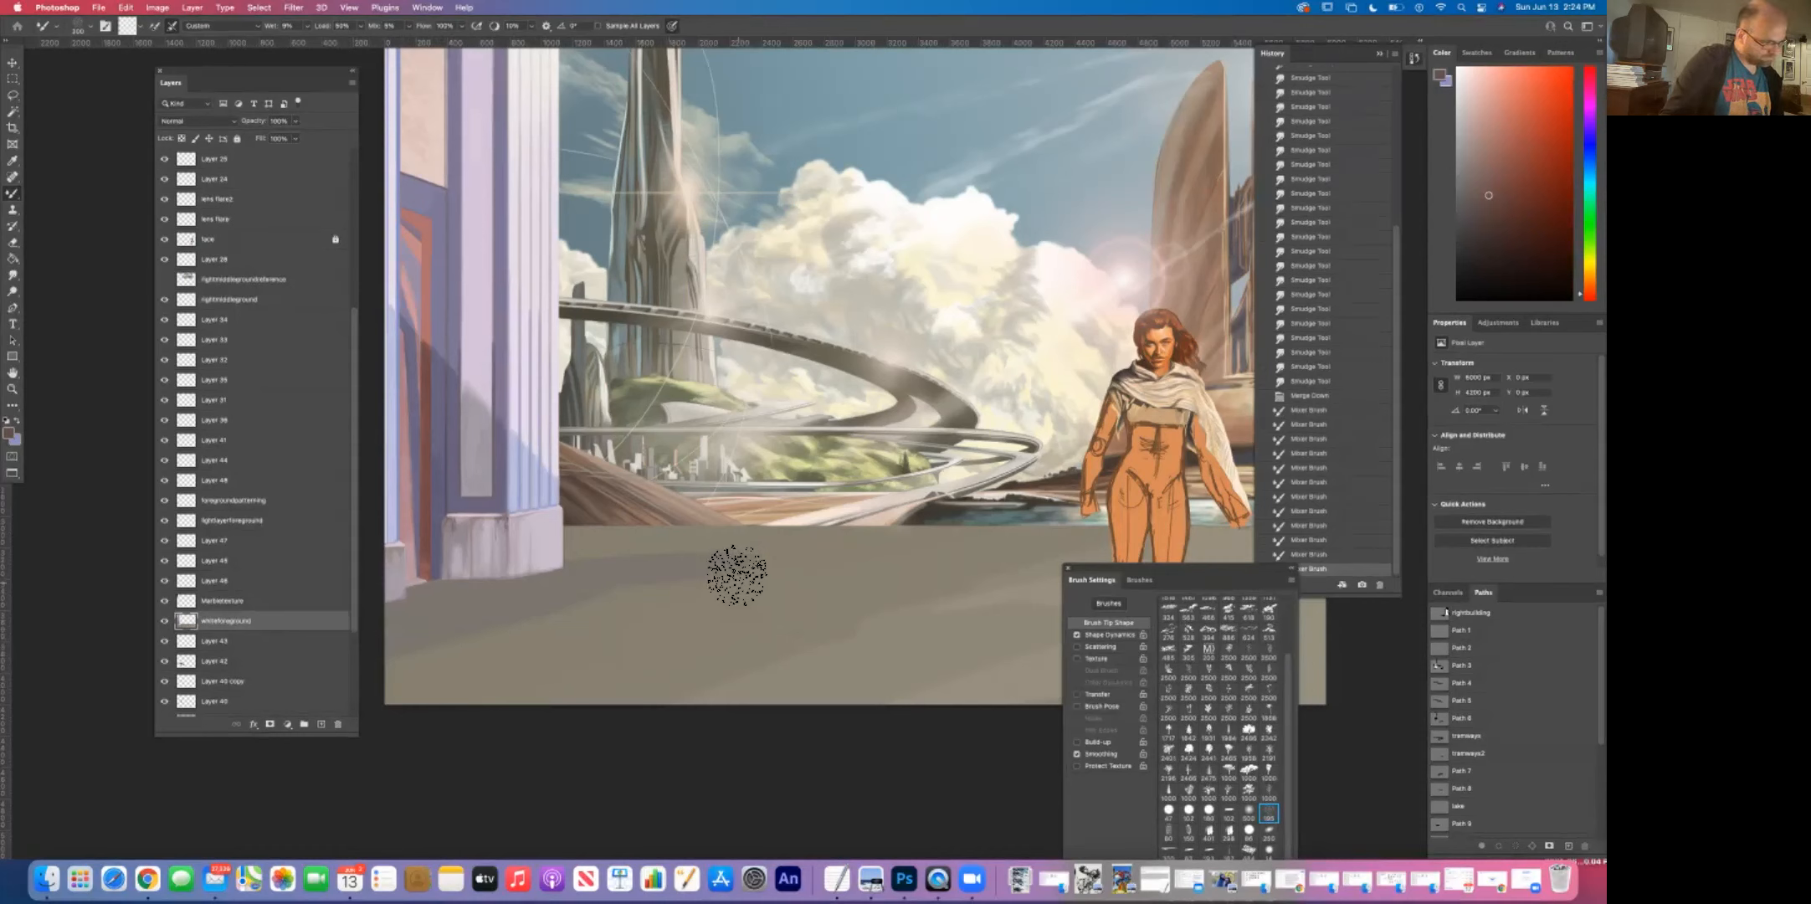
left_click(985, 581)
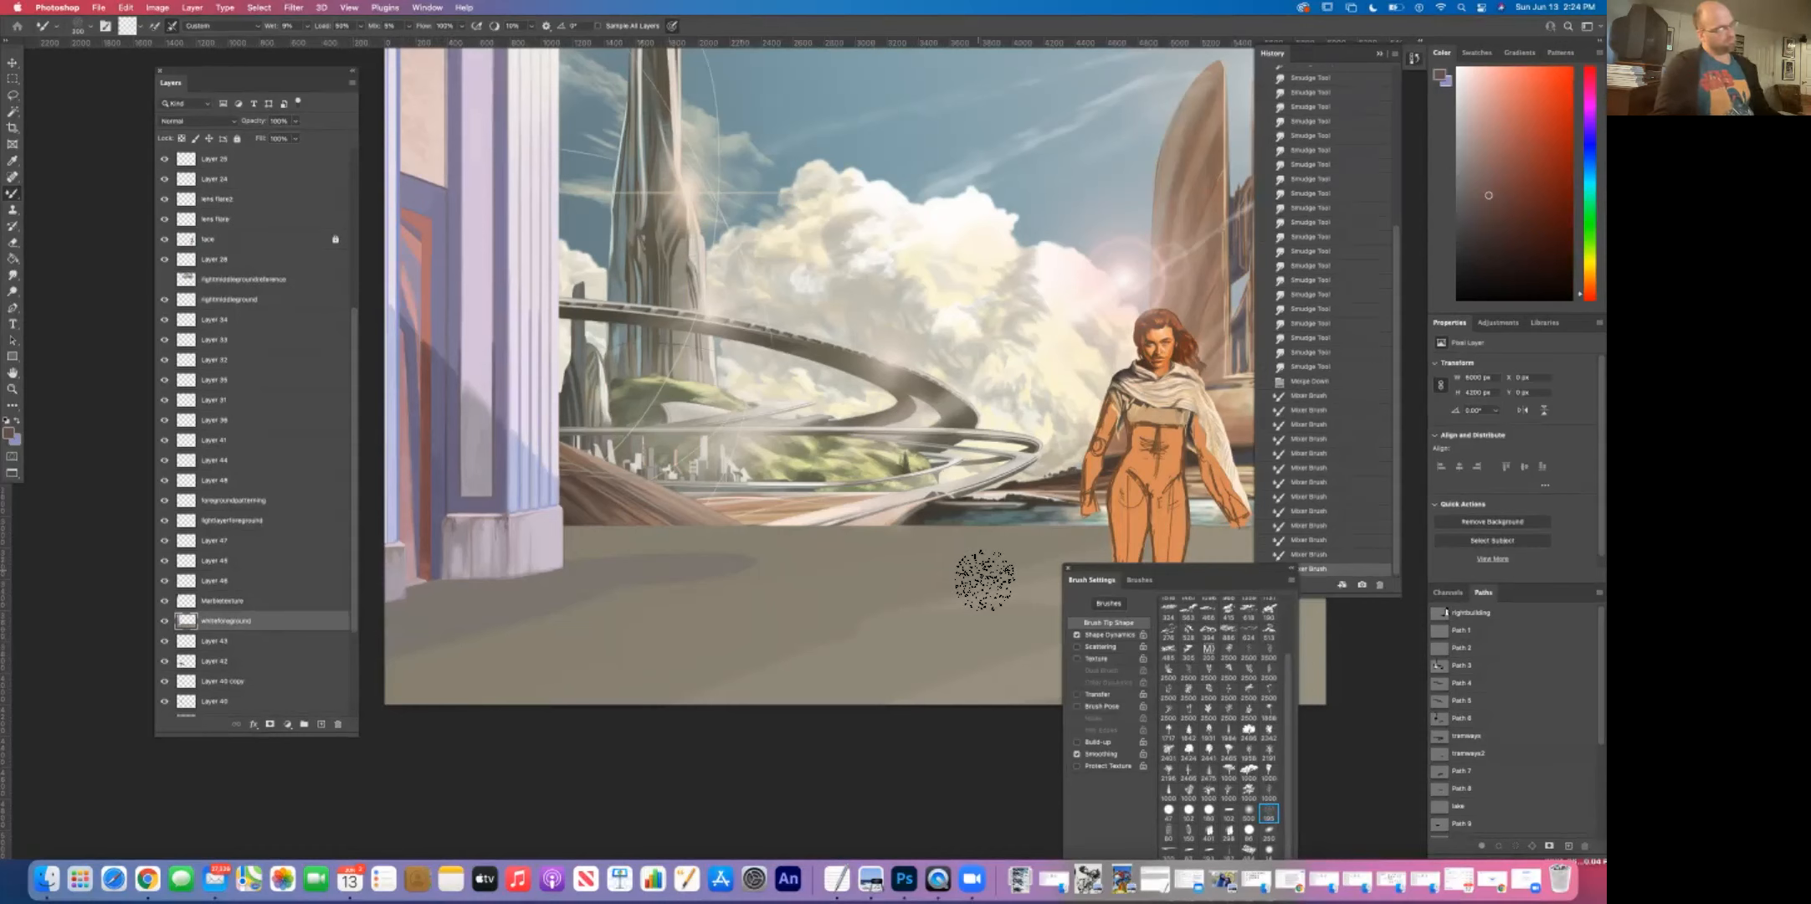
left_click(435, 640)
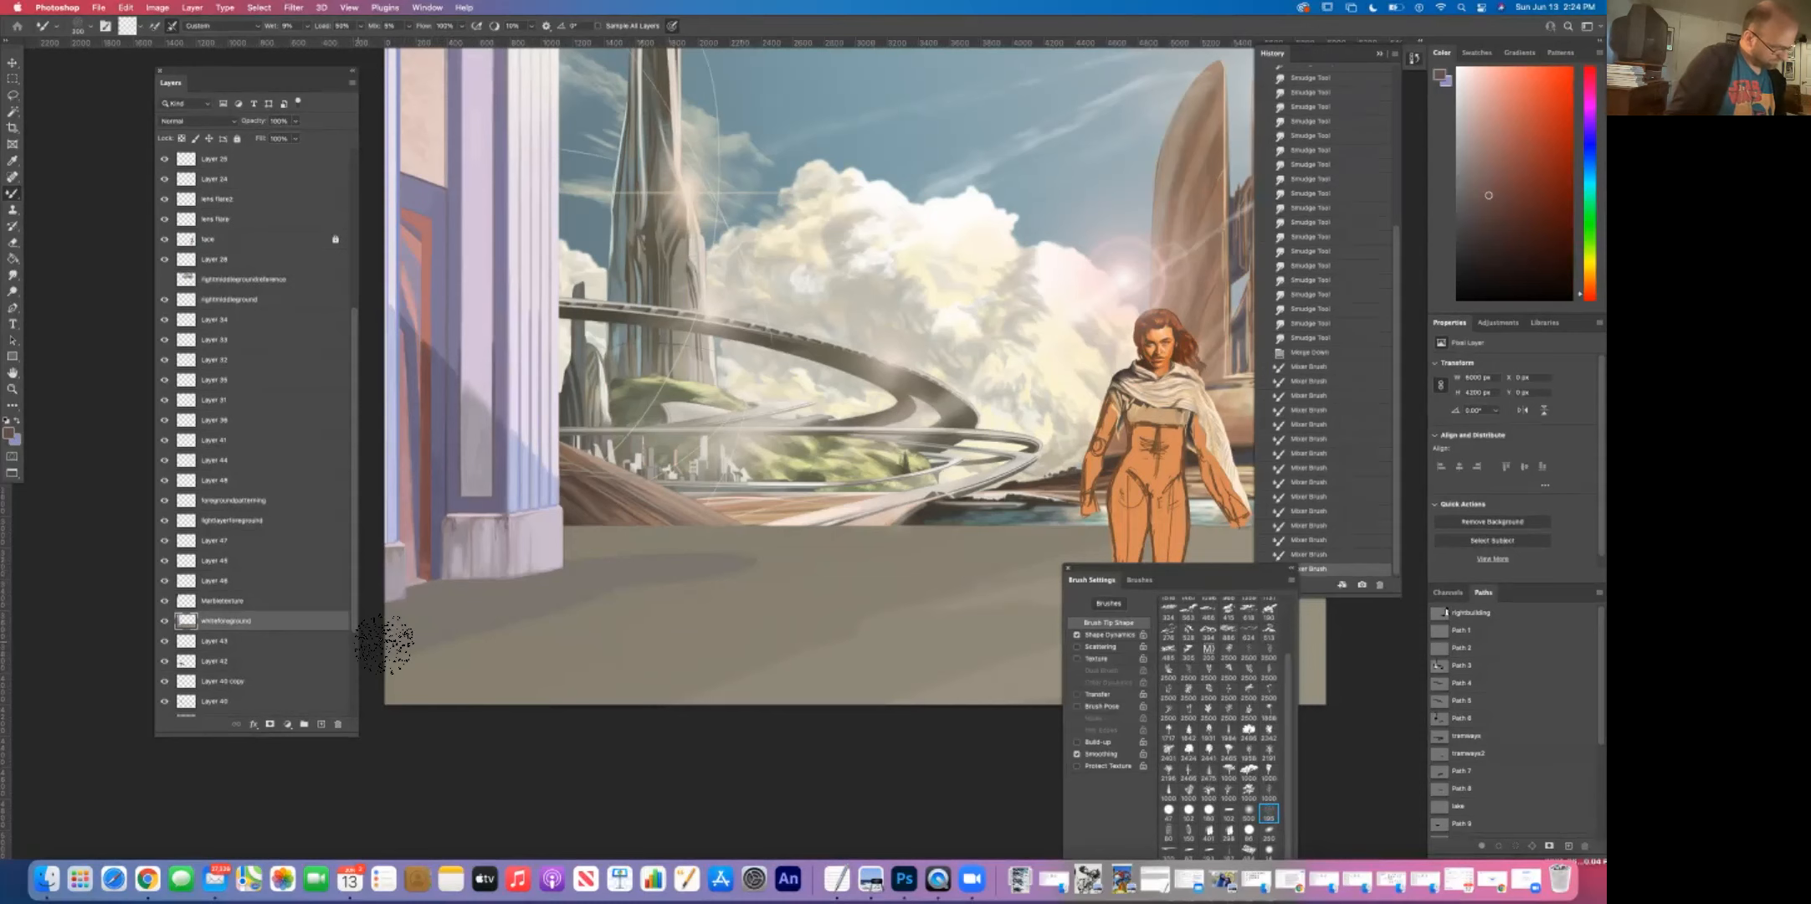
Step: Blend the building's shadow into the surrounding ground with a smaller Mixer Brush, then restore the larger brush size
key("bracketleft")
key("bracketleft")
key("bracketleft")
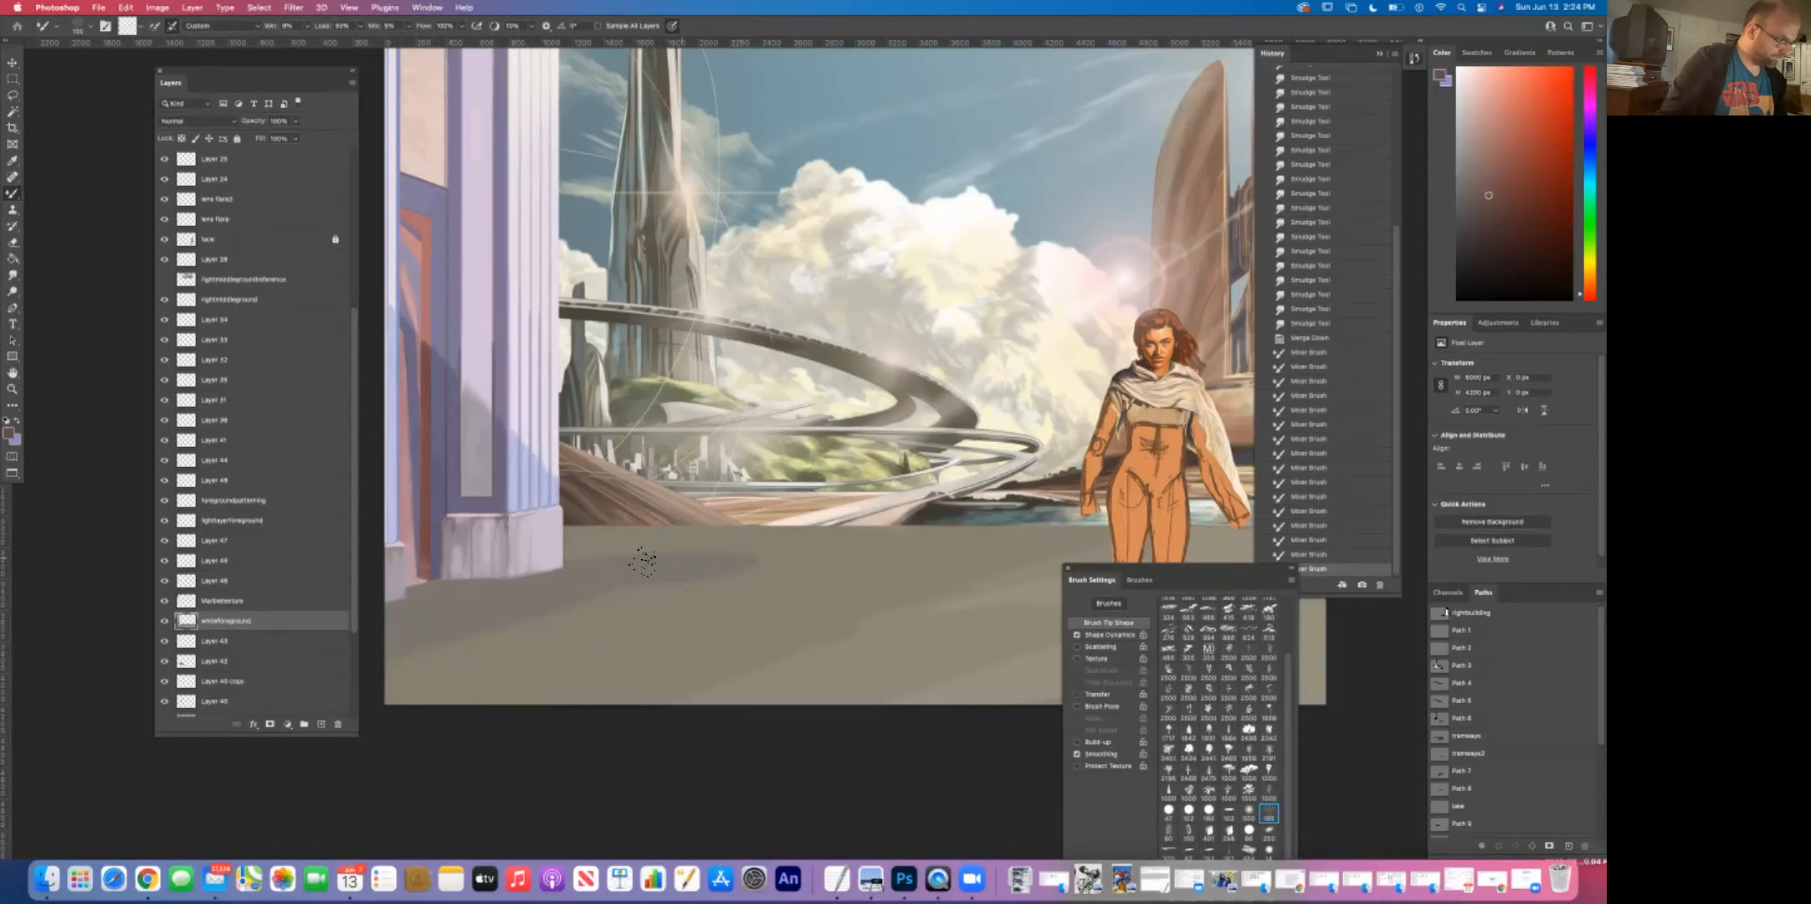
mouse_move(710, 561)
left_mouse_down()
mouse_move(780, 573)
mouse_move(682, 574)
mouse_move(801, 572)
mouse_move(675, 573)
mouse_move(840, 571)
mouse_move(666, 577)
mouse_move(785, 577)
mouse_move(463, 691)
mouse_move(859, 691)
mouse_move(655, 693)
mouse_move(804, 690)
mouse_move(704, 669)
mouse_move(957, 625)
mouse_move(932, 605)
mouse_move(959, 601)
mouse_move(897, 605)
mouse_move(691, 683)
mouse_move(663, 683)
mouse_move(857, 624)
mouse_move(915, 632)
mouse_move(785, 629)
mouse_move(919, 630)
mouse_move(687, 626)
mouse_move(429, 658)
left_mouse_up()
left_click(783, 567)
key("bracketright")
key("bracketright")
key("bracketright")
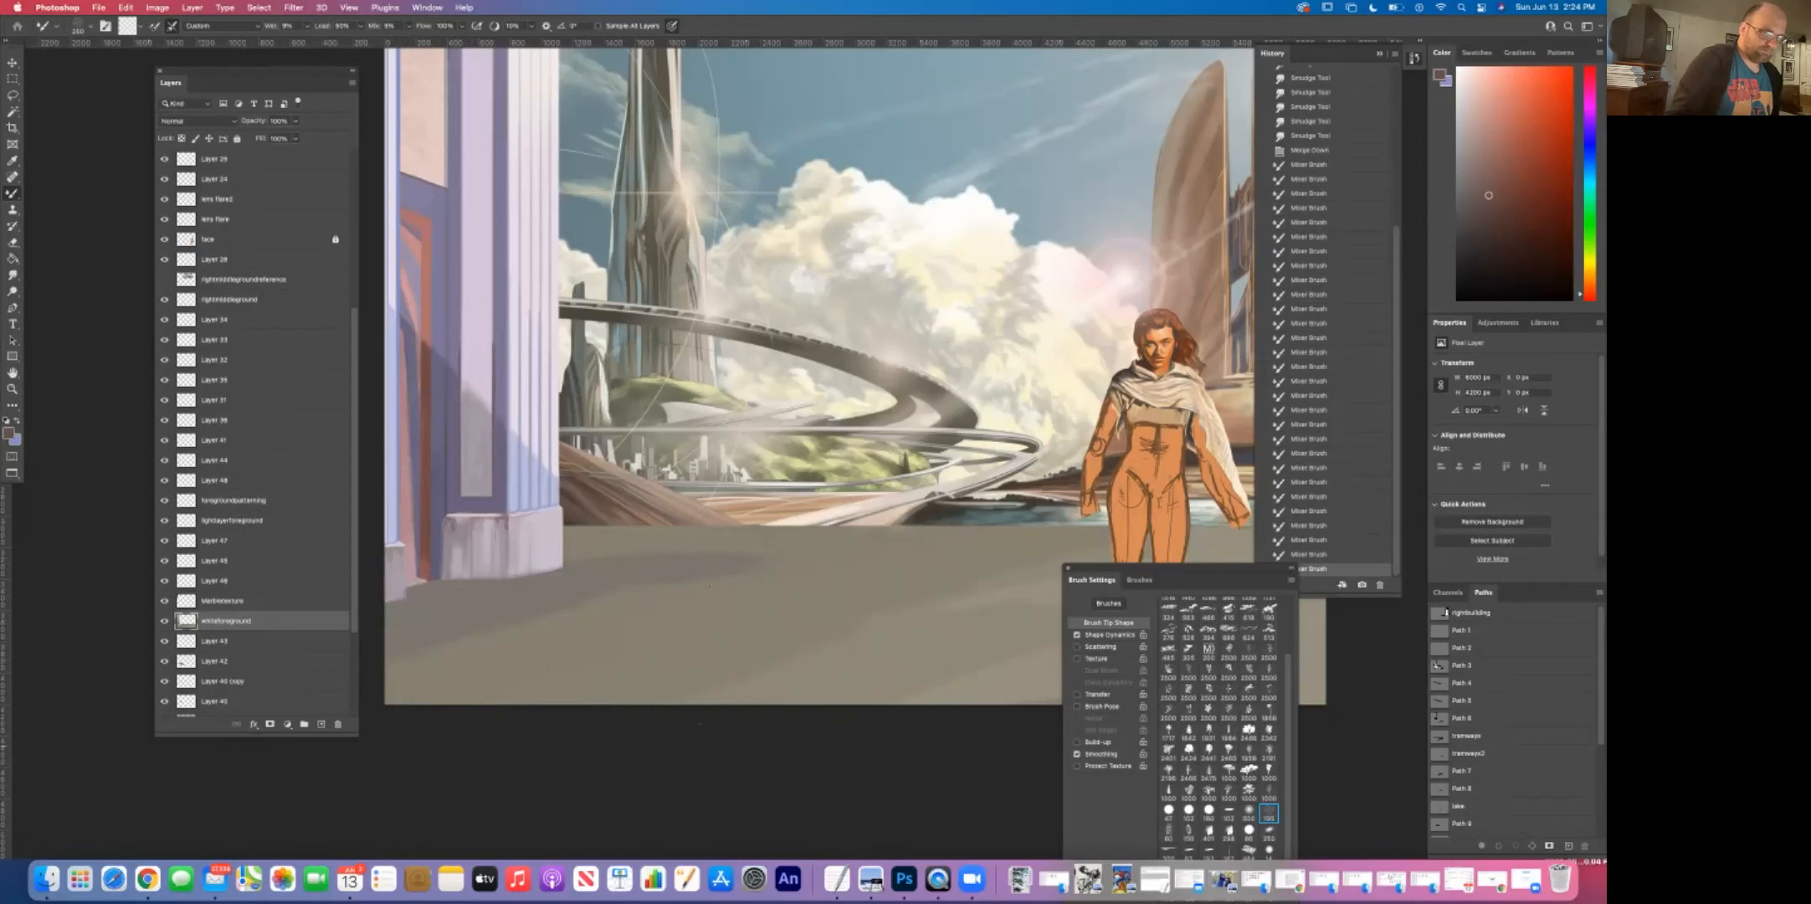
Step: Detach the Paths panel and move the History panel clear of the canvas, discarding a trial marquee over the ground
left_click_drag(1446, 612, 1415, 334)
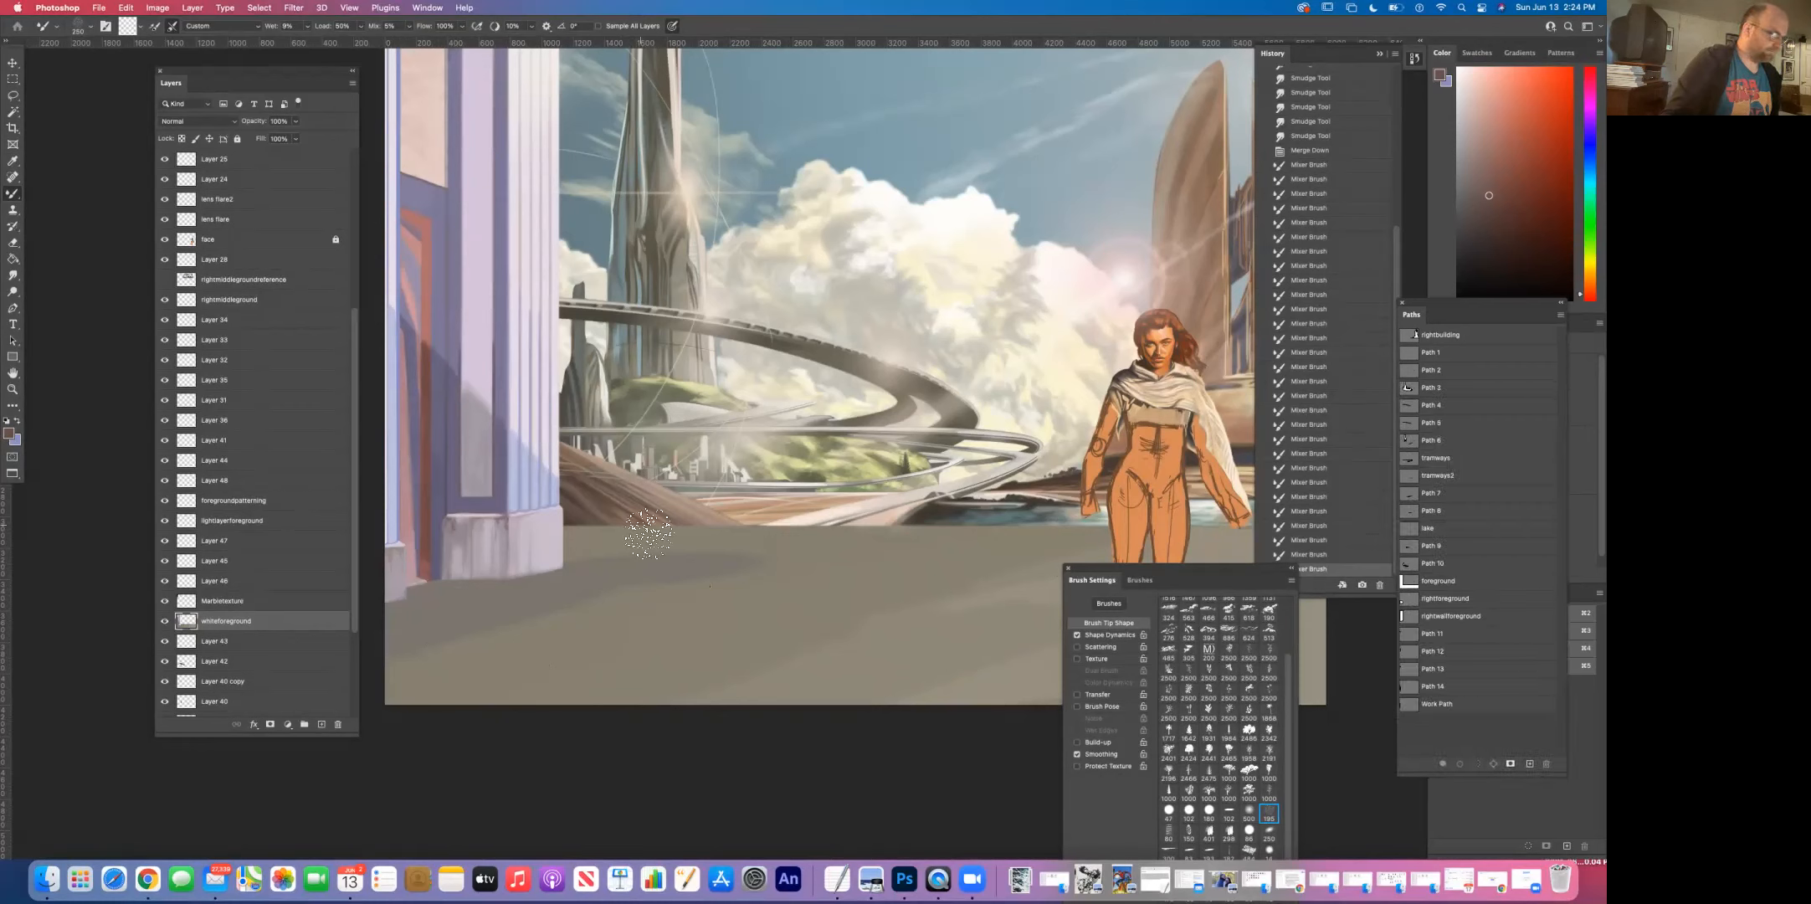
left_click(13, 81)
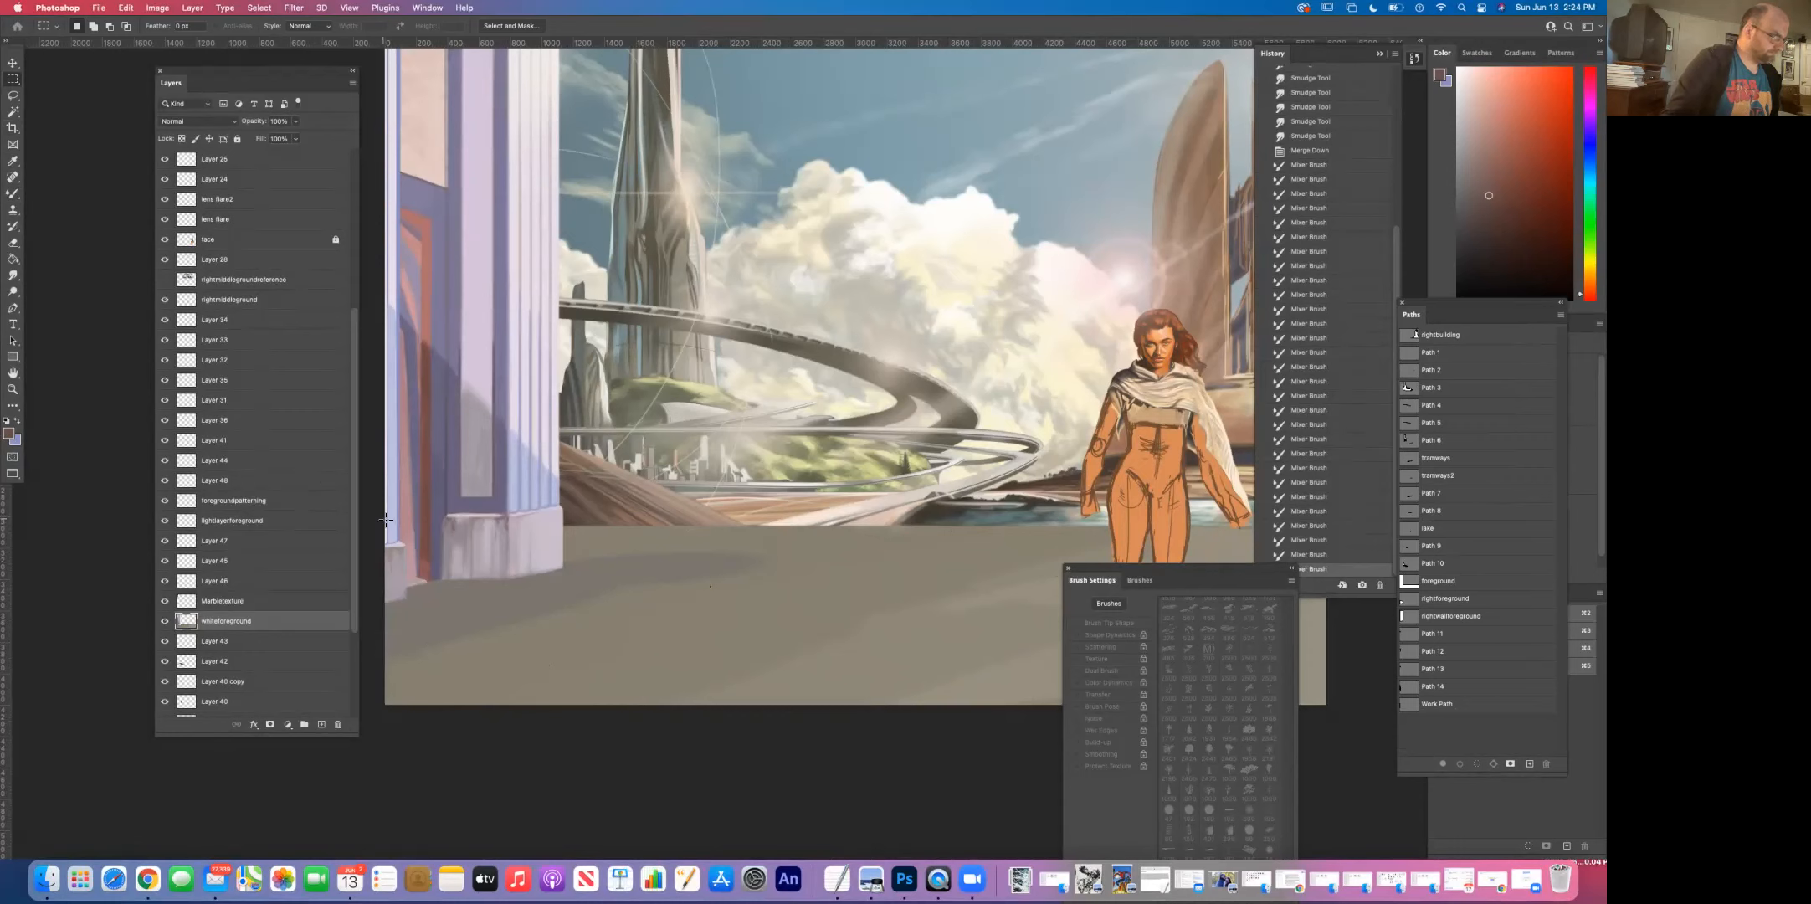
left_click_drag(386, 520, 799, 684)
key("super+d")
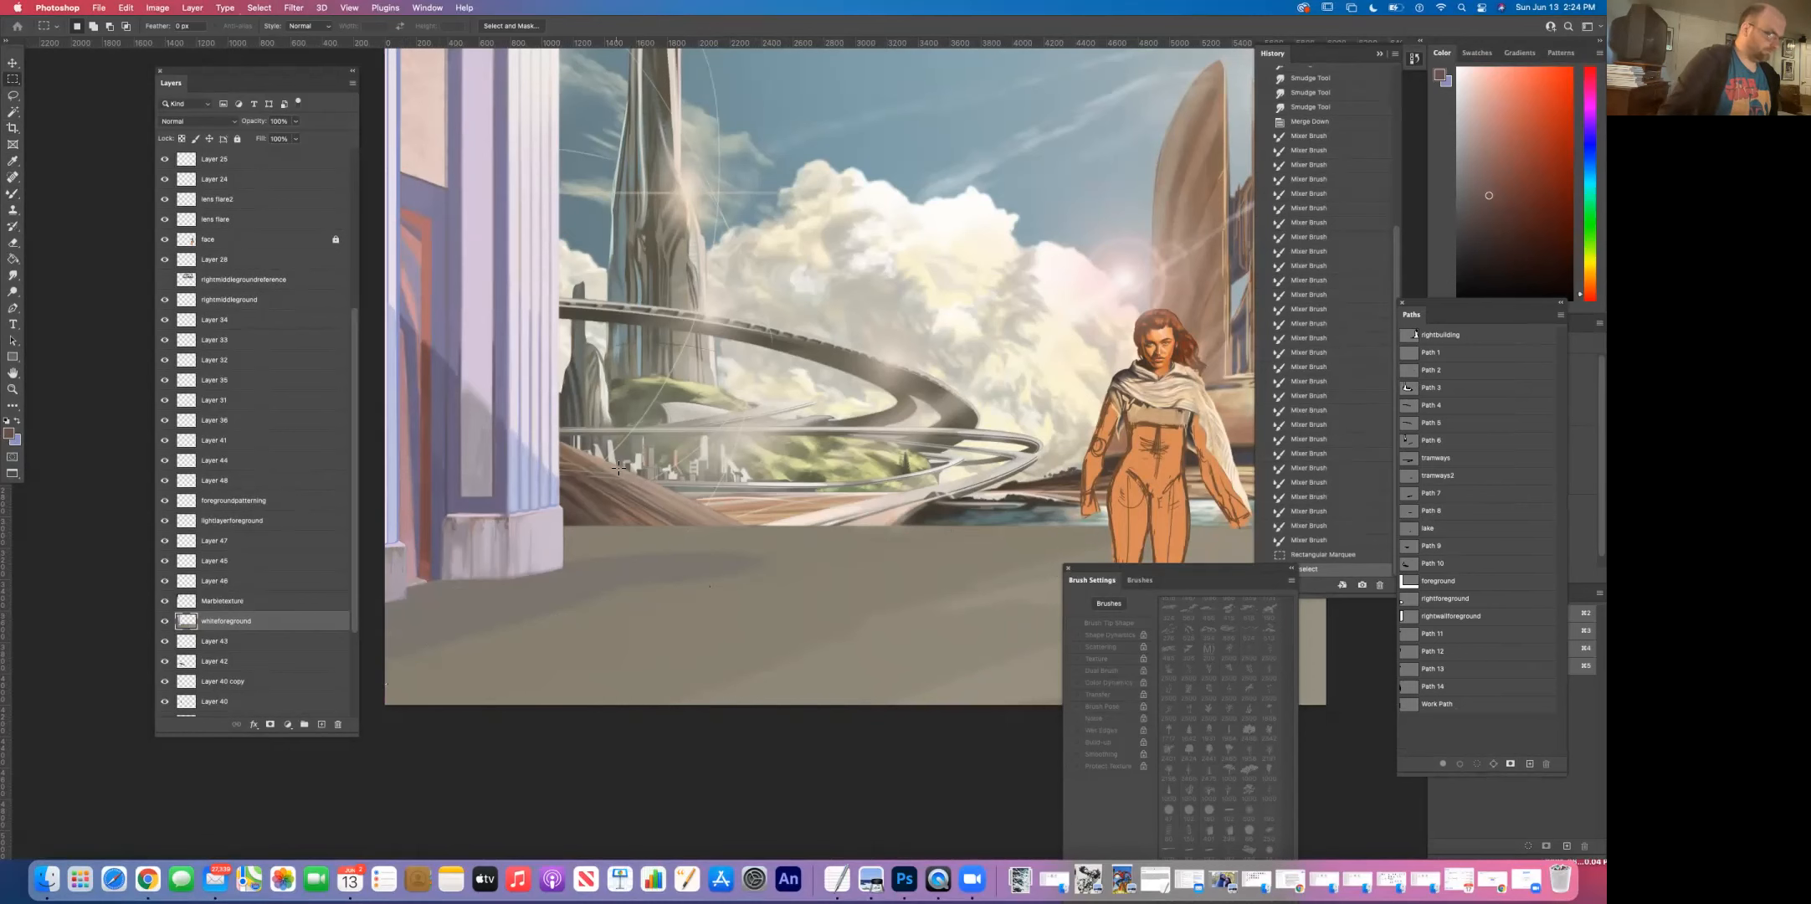
left_click_drag(1305, 54, 1562, 79)
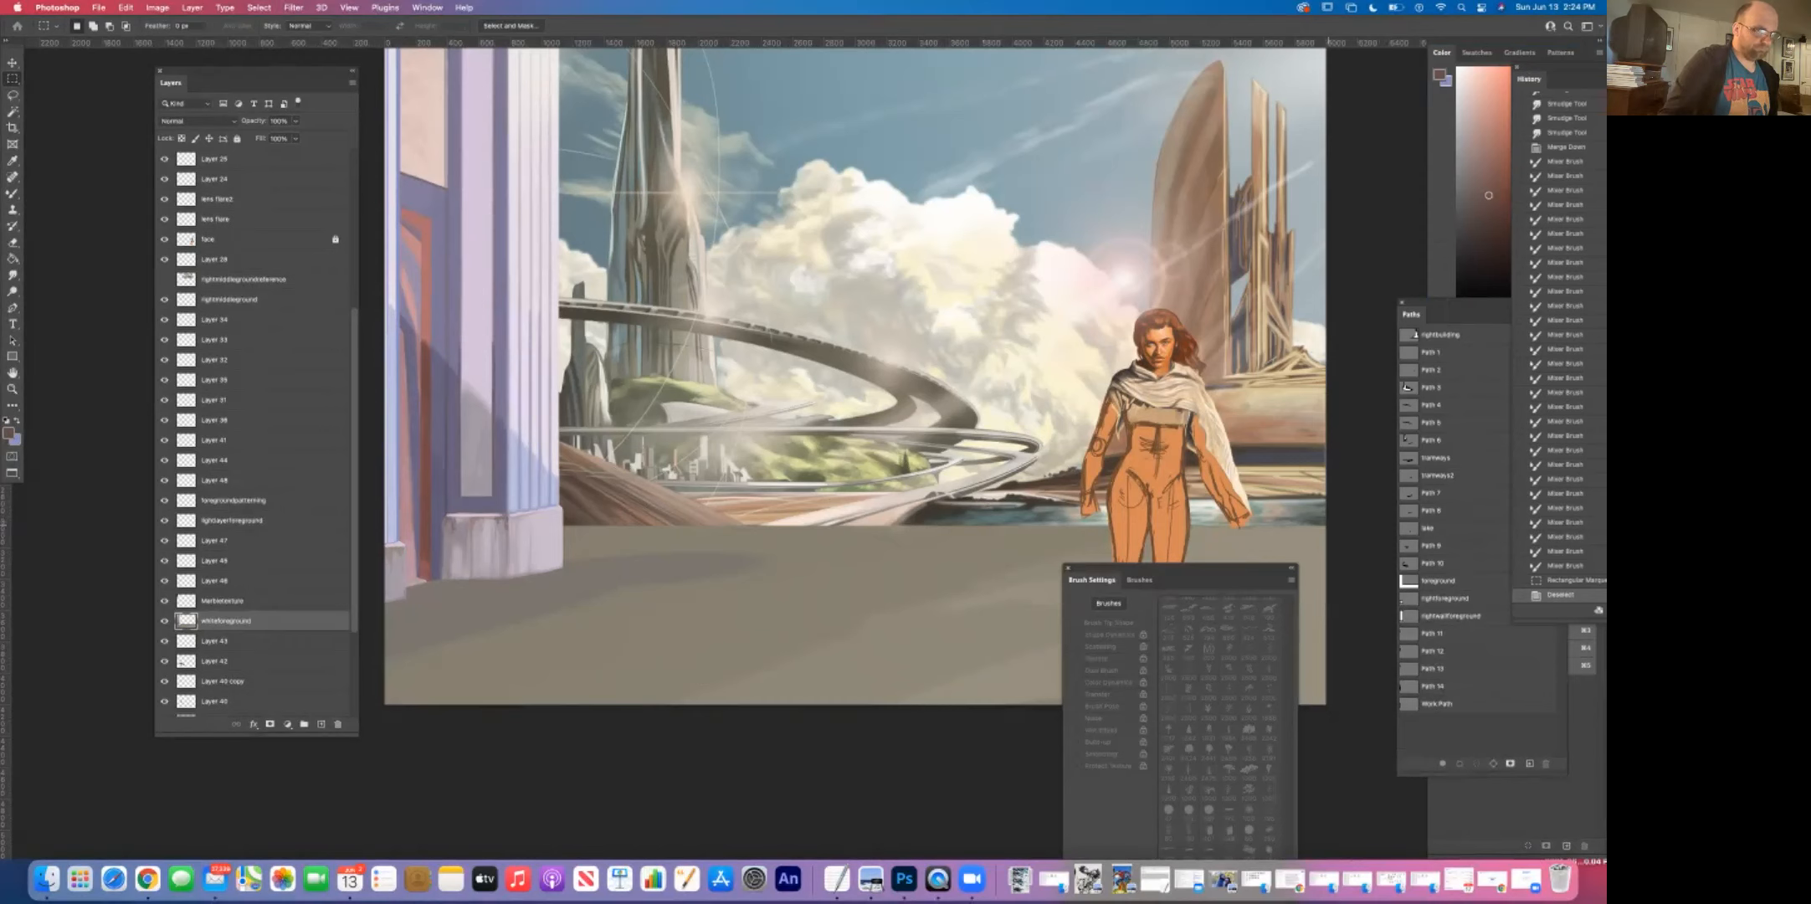
Step: Select the whole ground strip below the horizon with a rectangular marquee and feather the selection
left_click_drag(1339, 526, 364, 707)
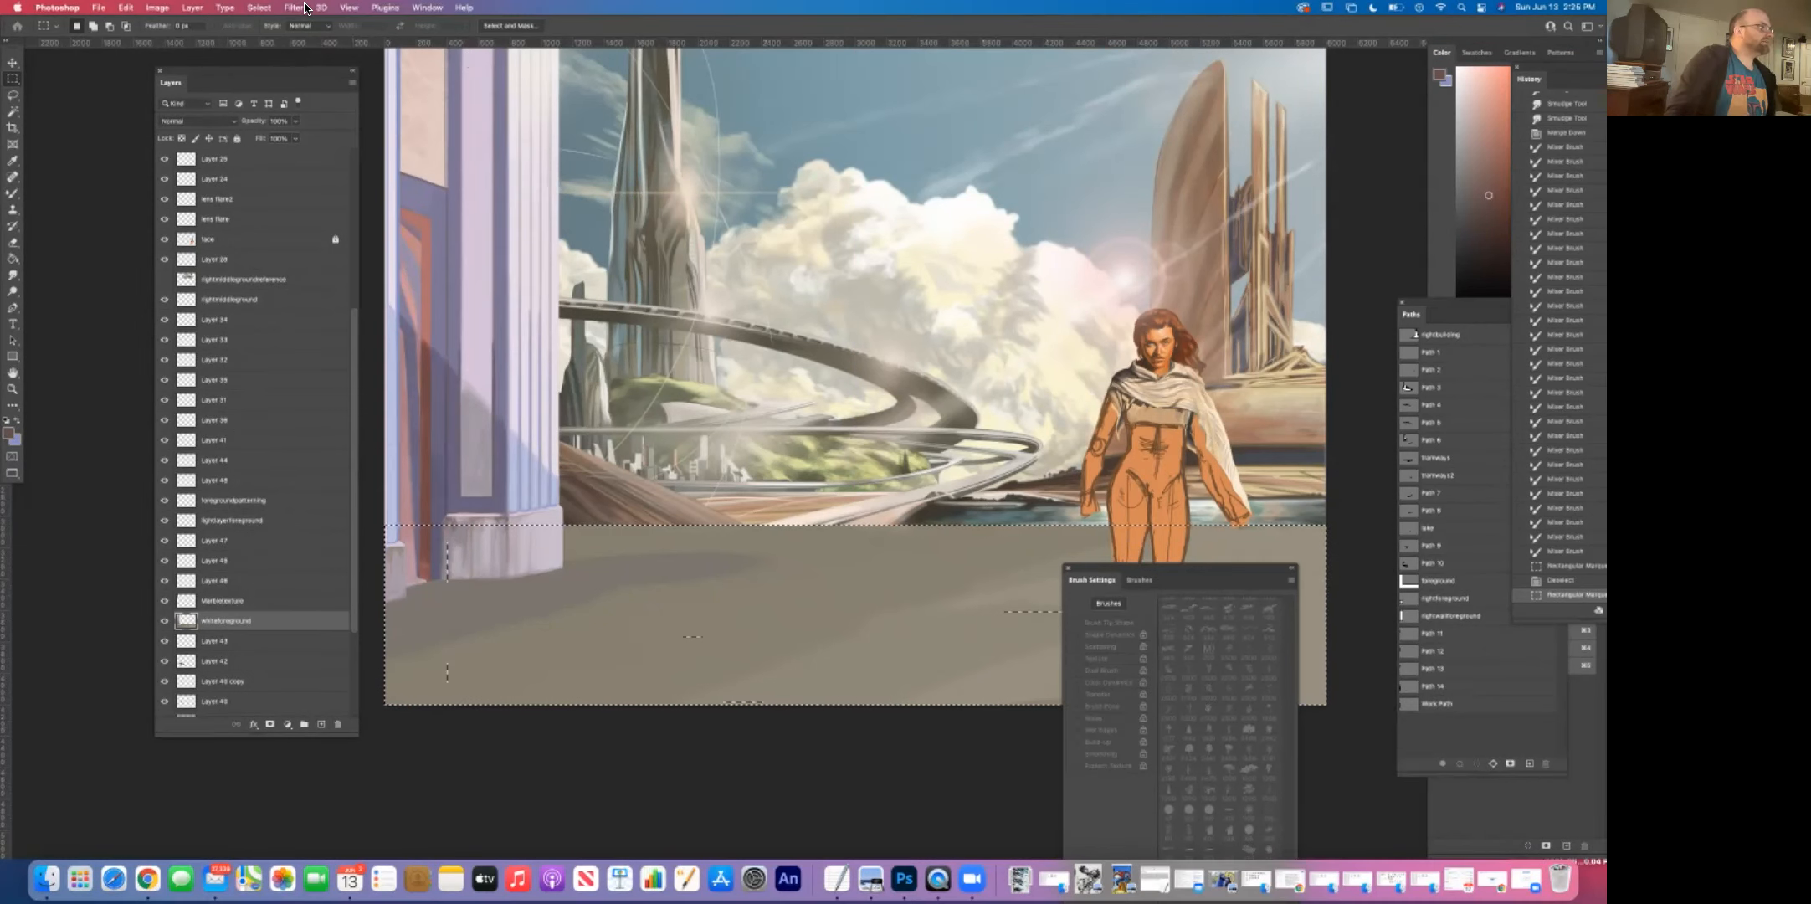
left_click(263, 8)
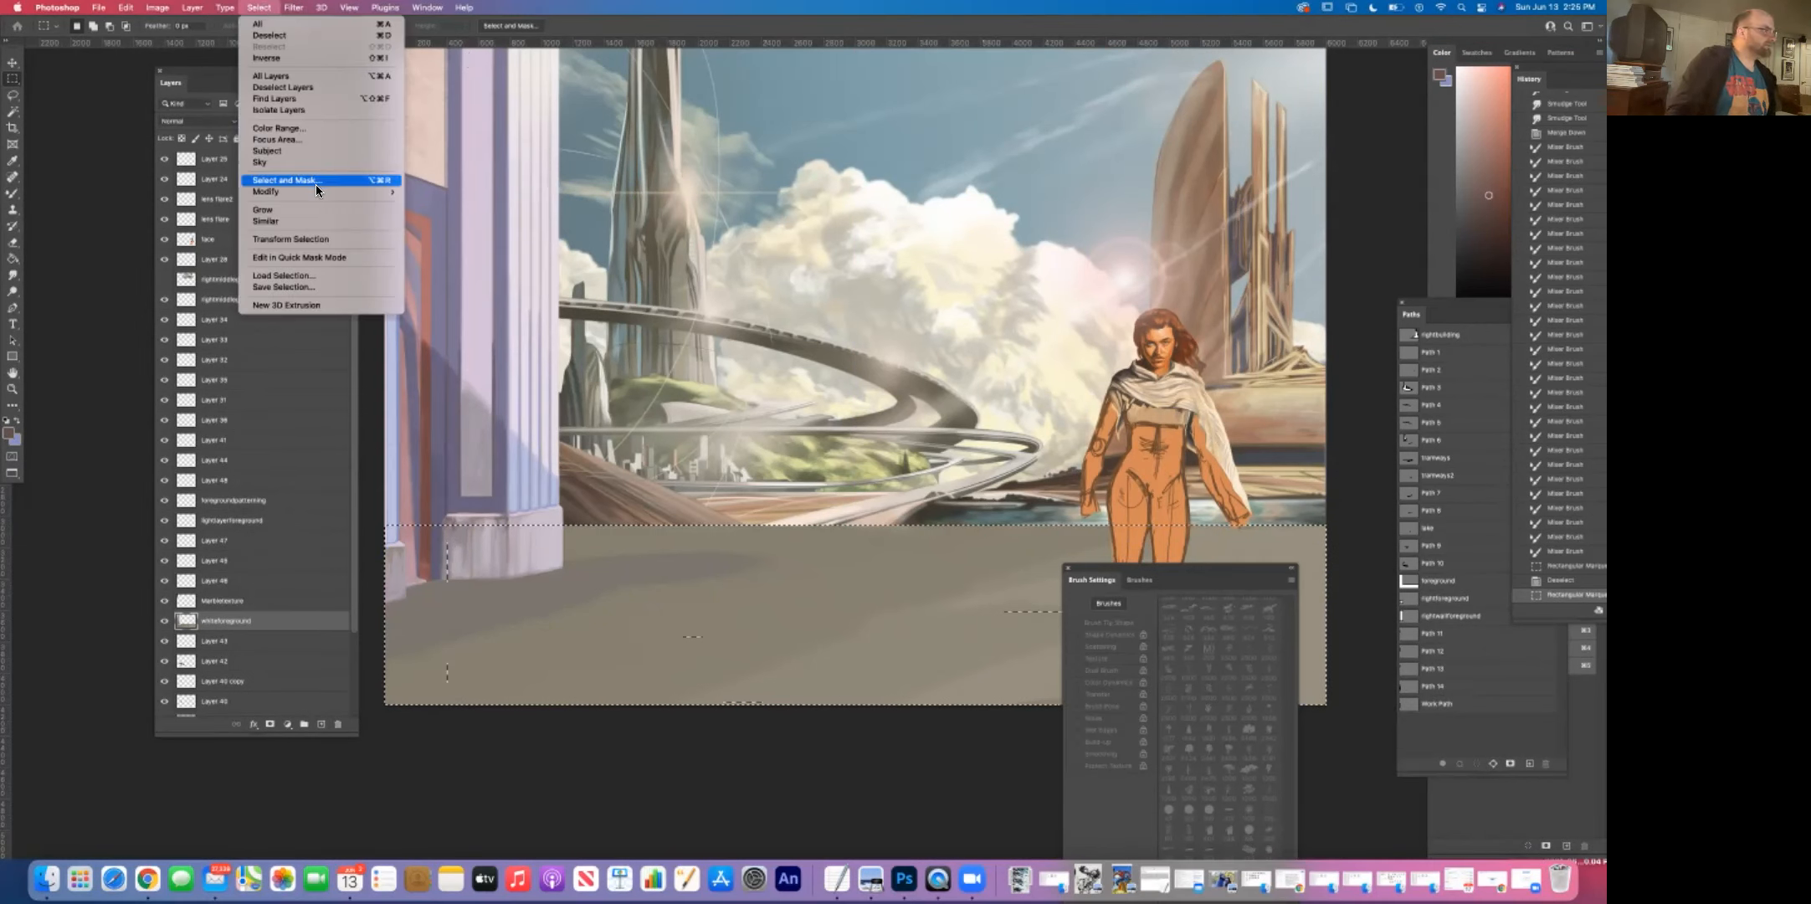
mouse_move(315, 190)
left_click(433, 236)
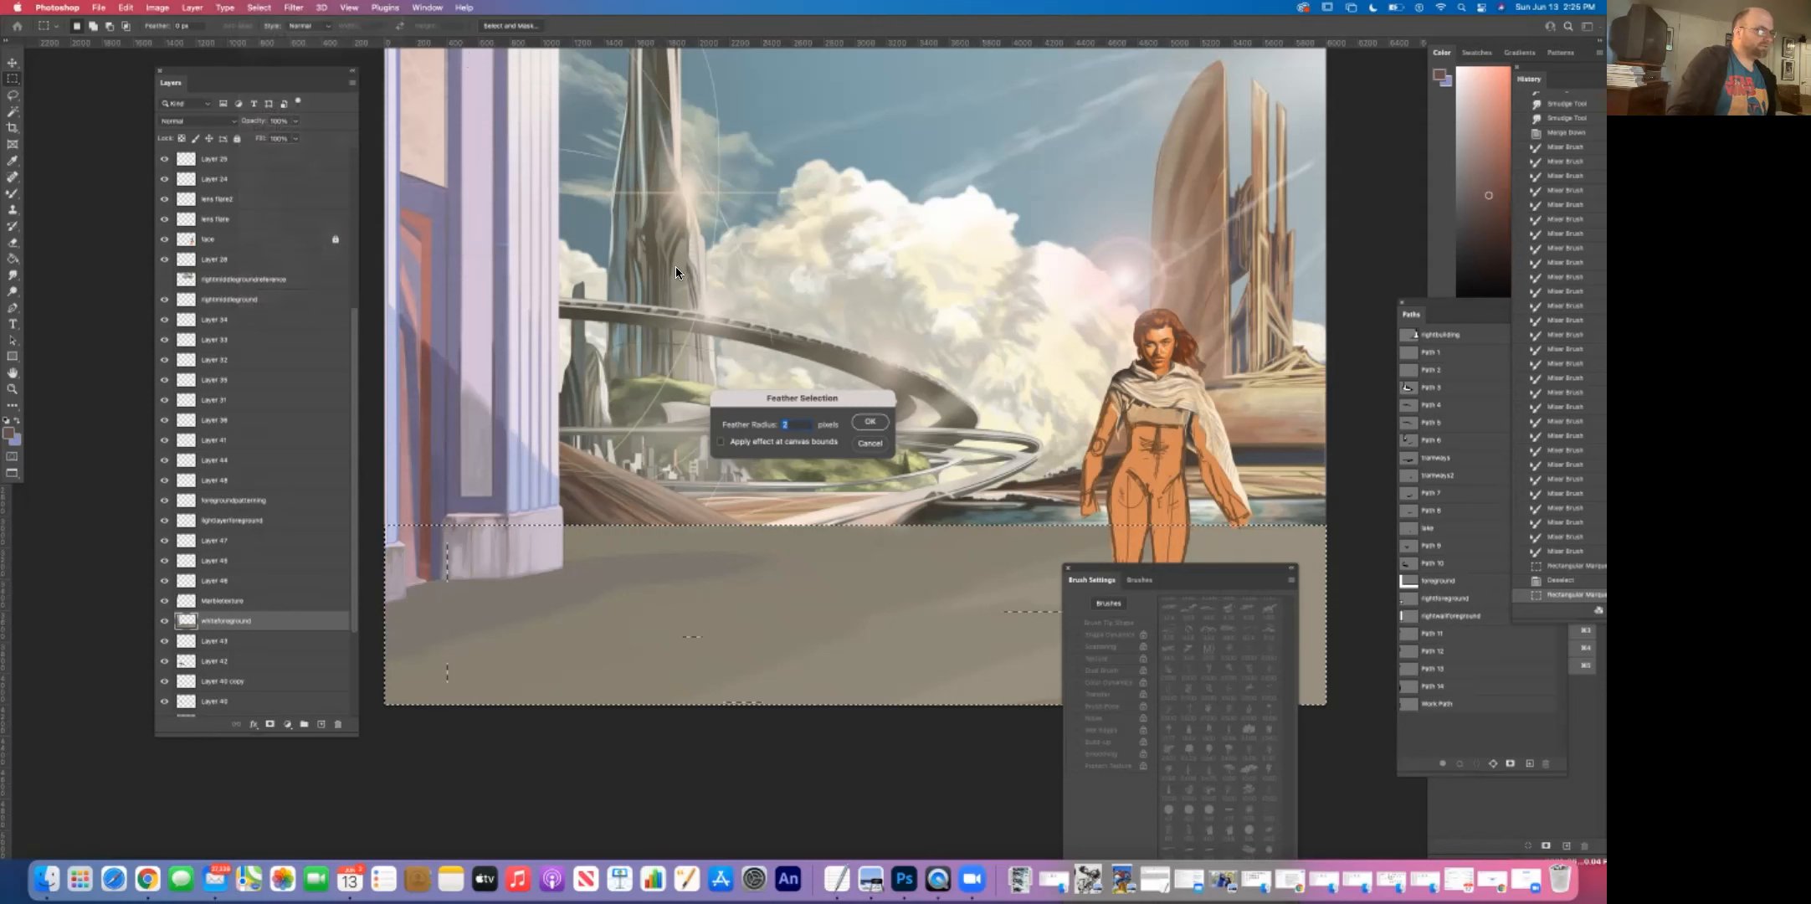
left_click(878, 427)
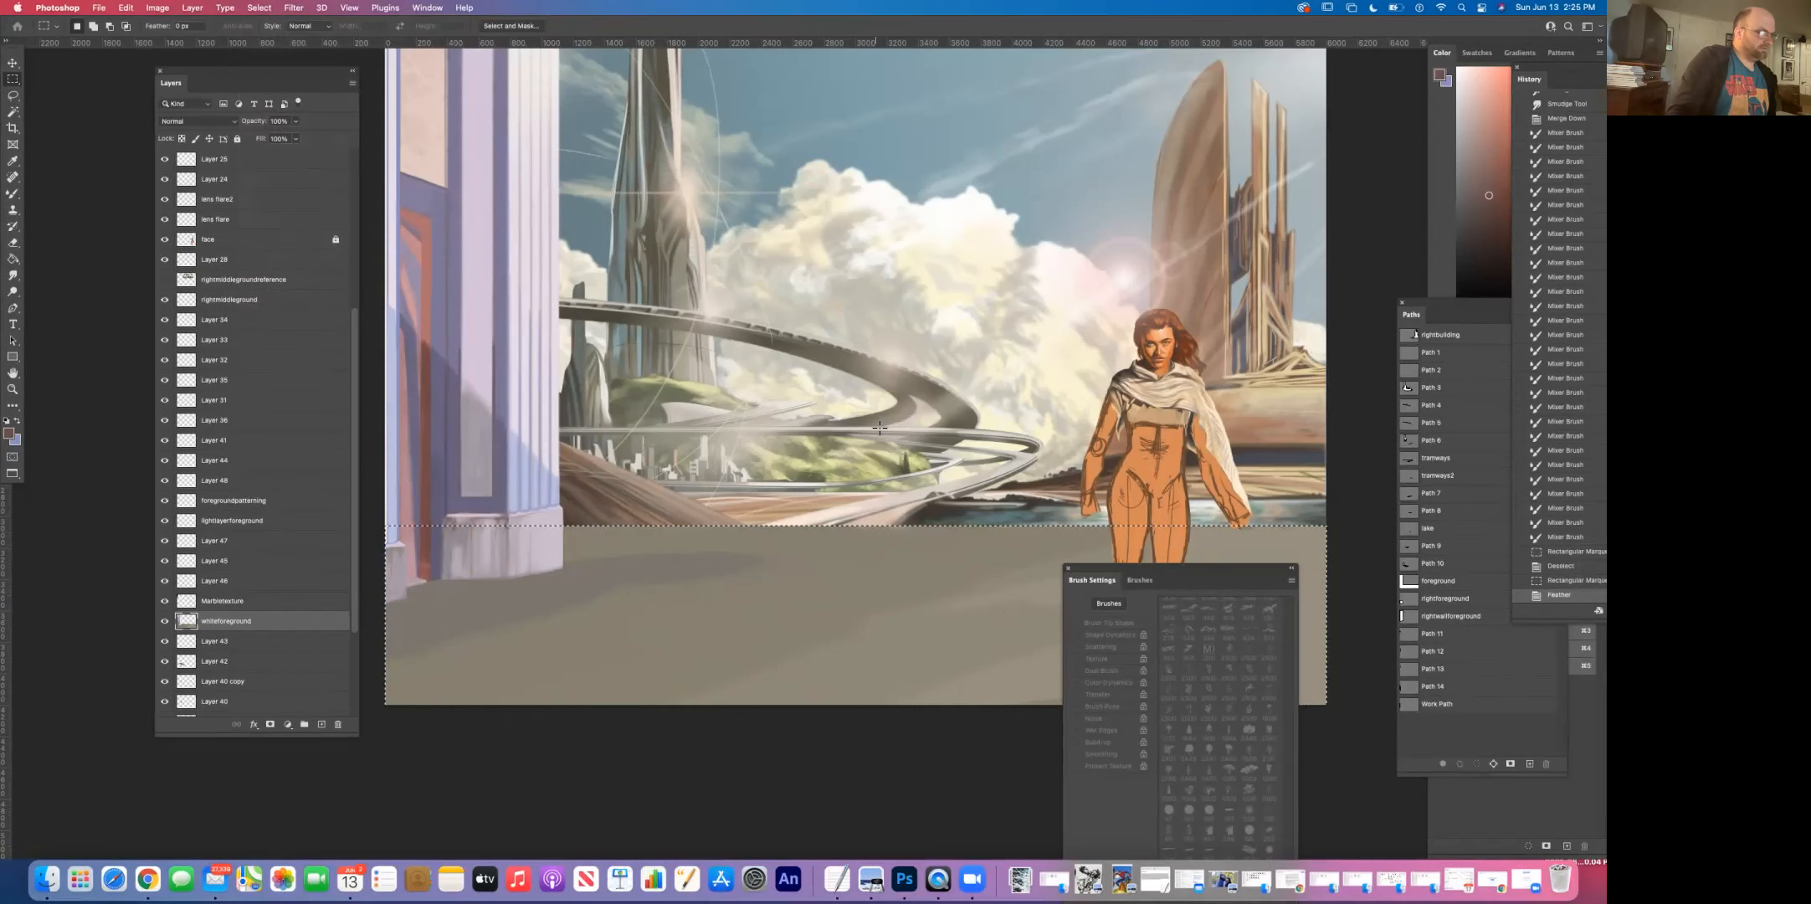
Step: Blend the selected ground from the building toward the figure with an enlarged Mixer Brush
left_click(15, 198)
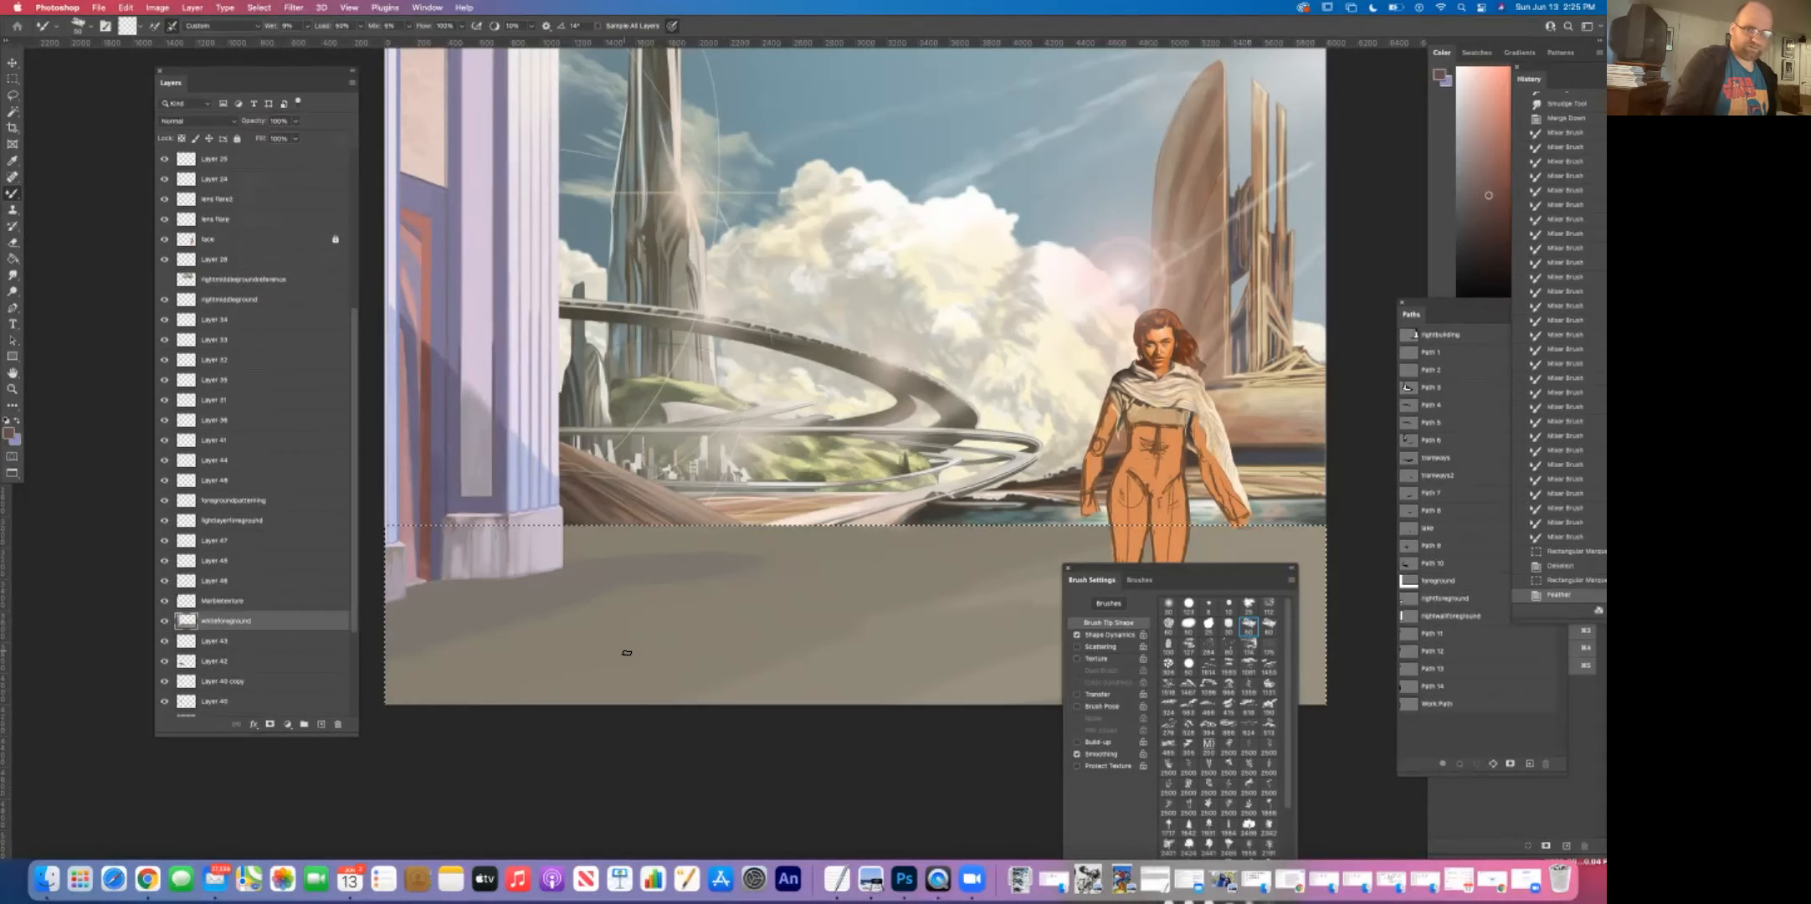
key("bracketright")
key("bracketright")
key("bracketright")
left_click_drag(502, 650, 452, 647)
mouse_move(647, 688)
left_mouse_down()
mouse_move(978, 598)
mouse_move(1164, 574)
mouse_move(1053, 566)
left_mouse_up()
mouse_move(1052, 566)
left_mouse_down()
mouse_move(1176, 554)
mouse_move(1085, 550)
left_mouse_up()
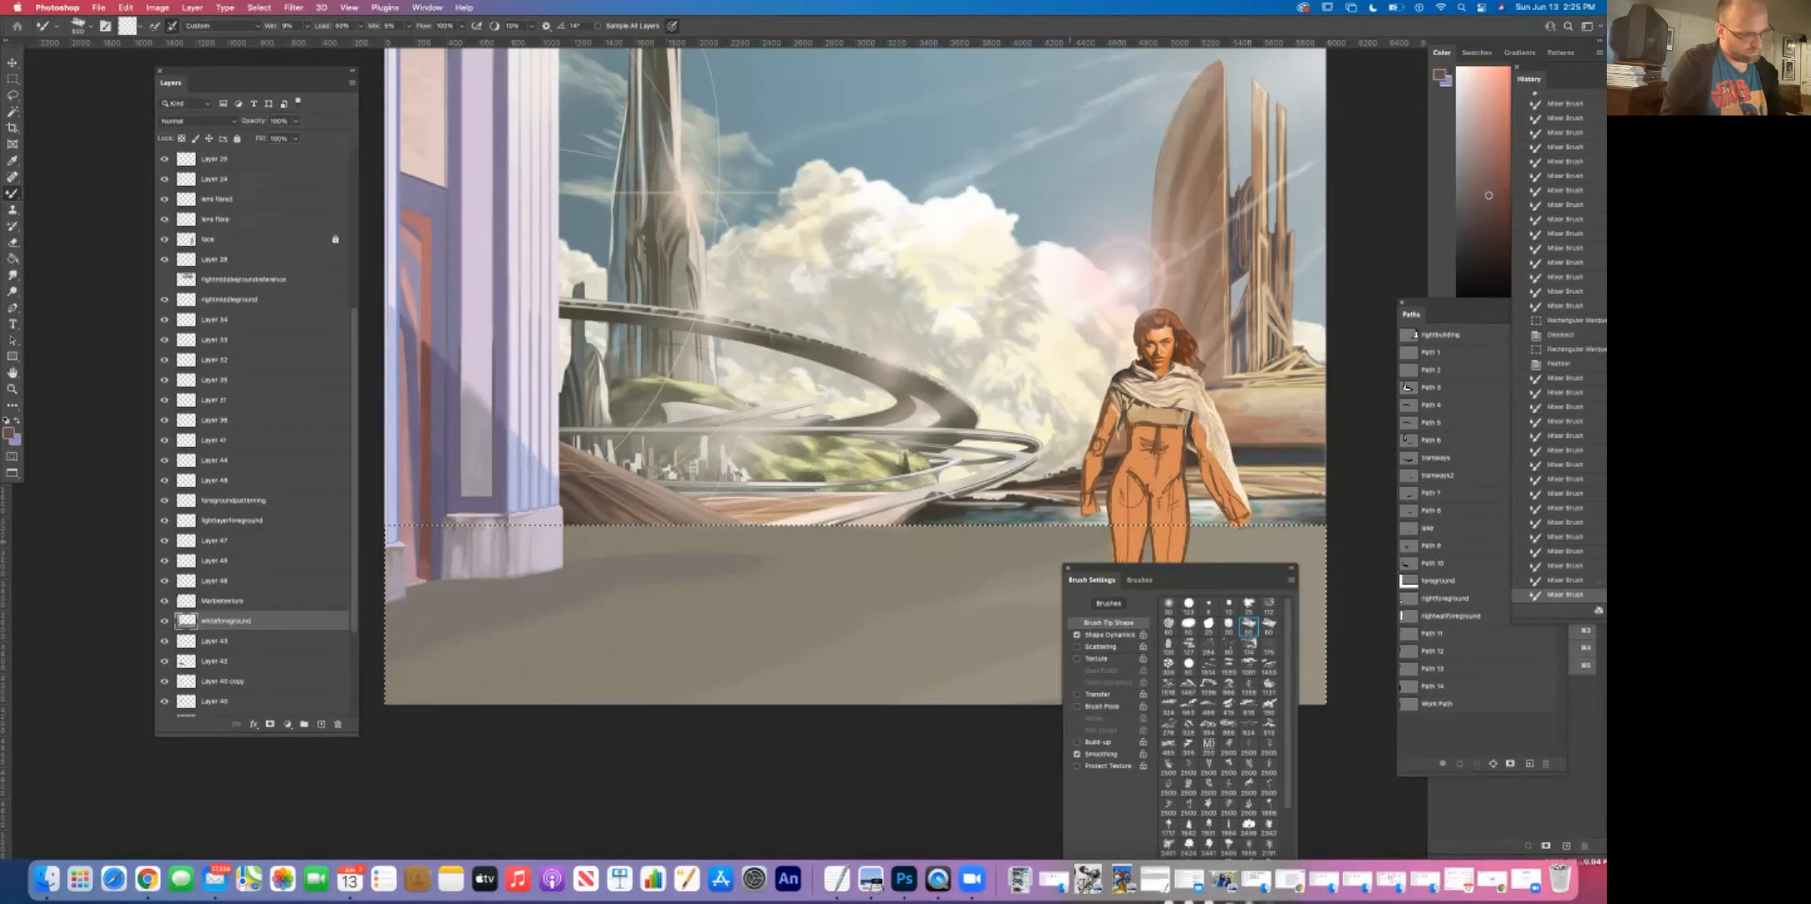
mouse_move(834, 615)
left_mouse_down()
mouse_move(938, 630)
mouse_move(885, 613)
left_mouse_up()
Step: Move the Brush Settings panel off the figure's legs, rotate the brush tip, and continue blending the ground beside her
left_click_drag(1129, 573, 1220, 232)
left_click_drag(1376, 675, 1368, 694)
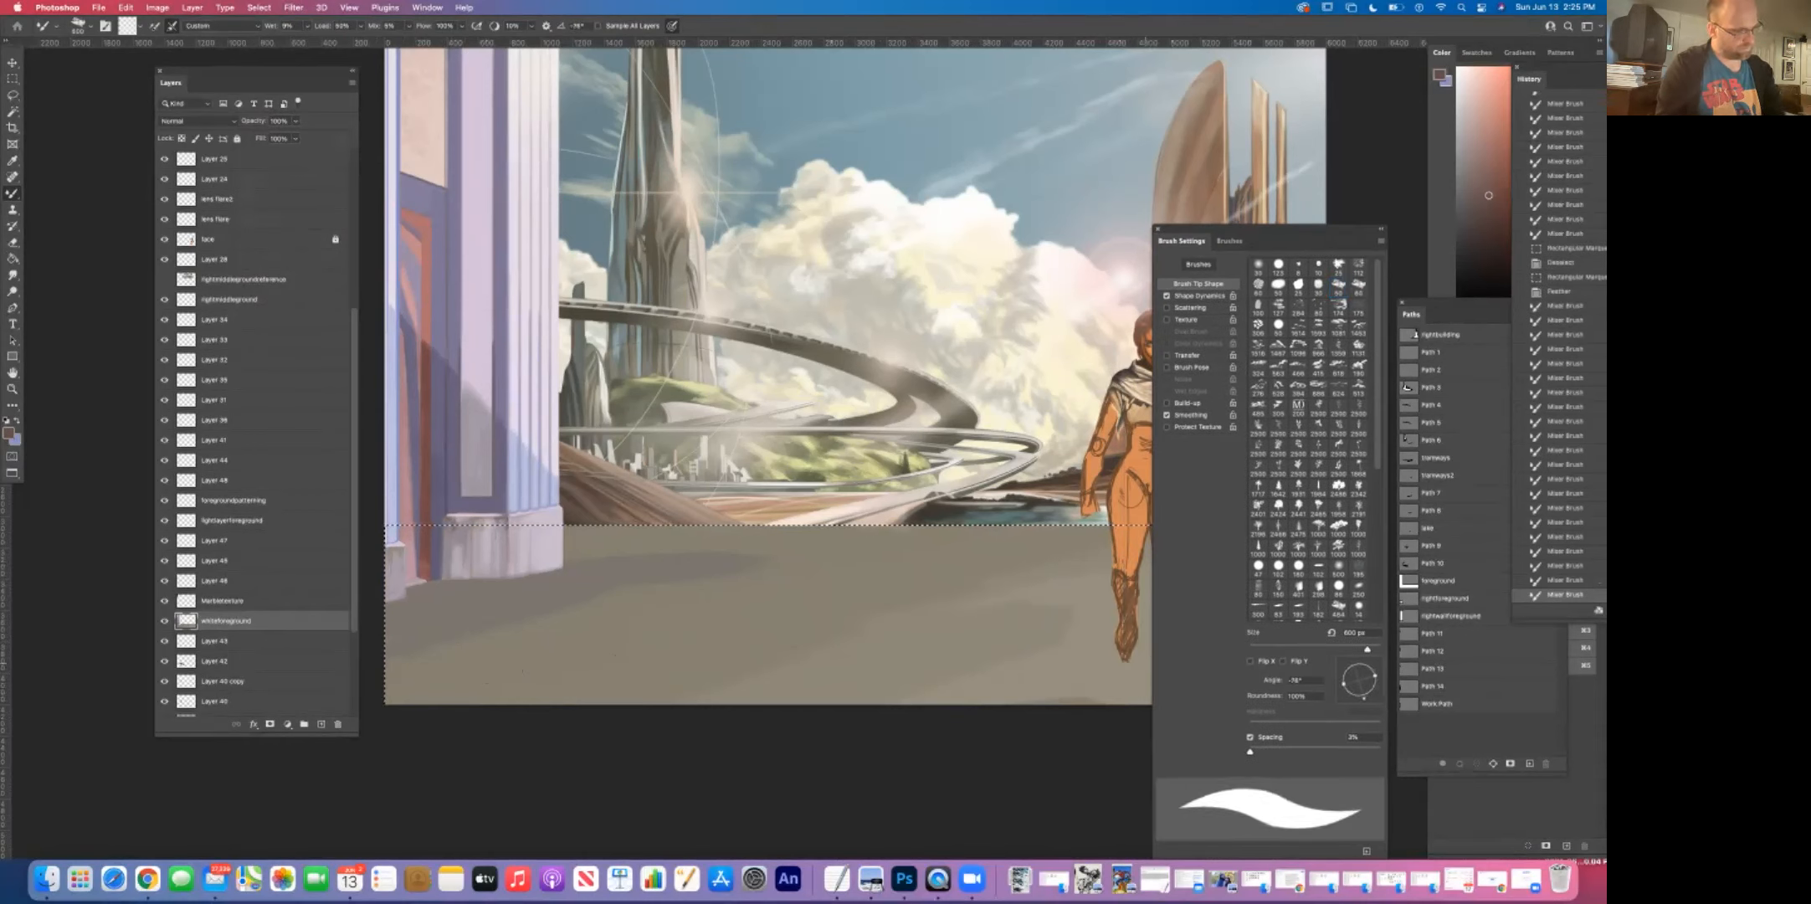
mouse_move(829, 598)
left_mouse_down()
mouse_move(939, 614)
mouse_move(837, 642)
mouse_move(945, 614)
mouse_move(829, 624)
left_mouse_up()
mouse_move(1118, 614)
left_mouse_down()
mouse_move(970, 626)
mouse_move(1113, 581)
left_mouse_up()
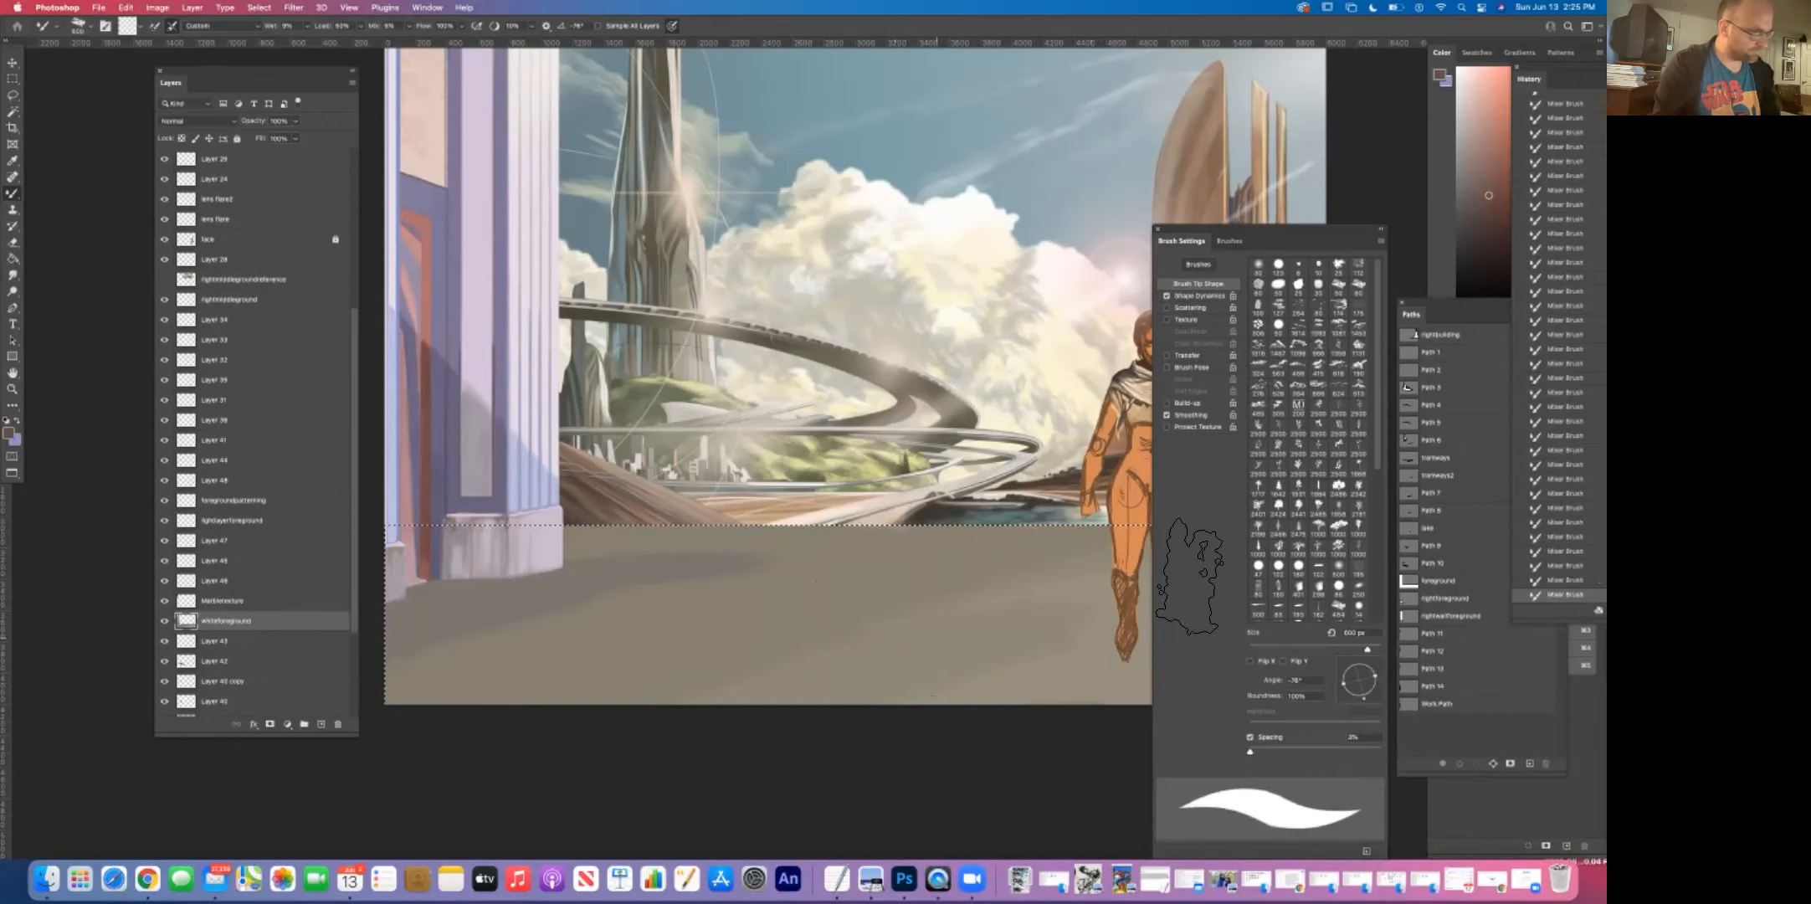
Step: Sample a ground colour beside the figure and switch from the Mixer Brush to the regular Brush tool
scroll(888, 573, "right", 10)
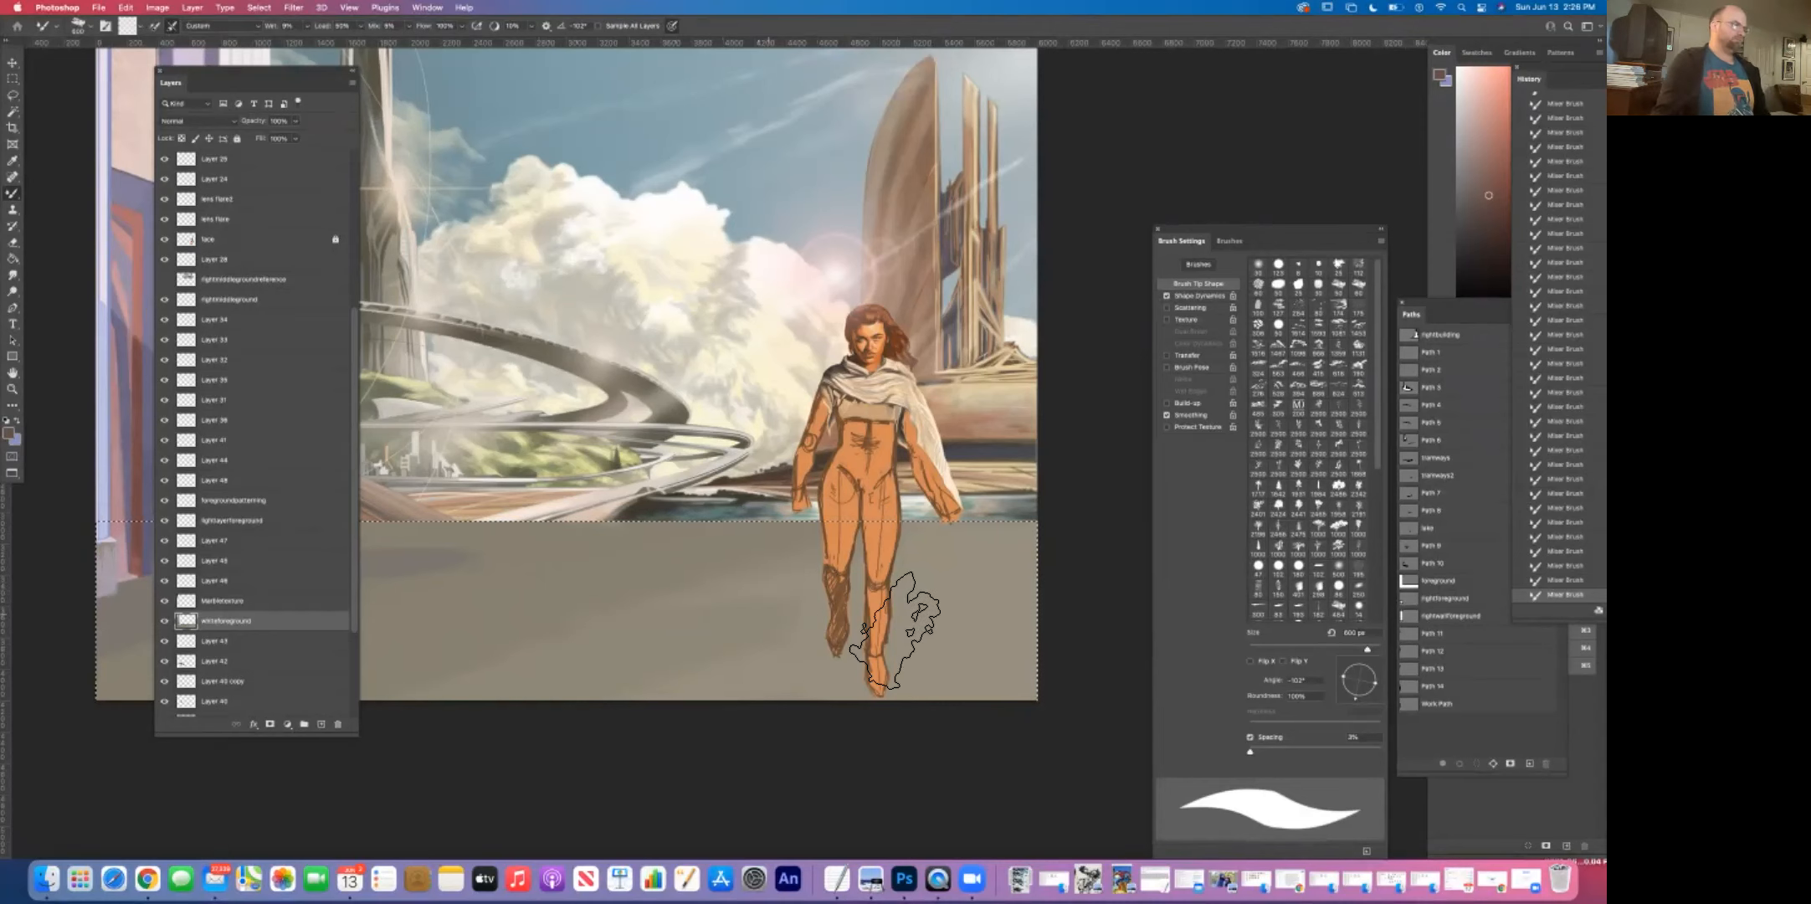
left_click(12, 163)
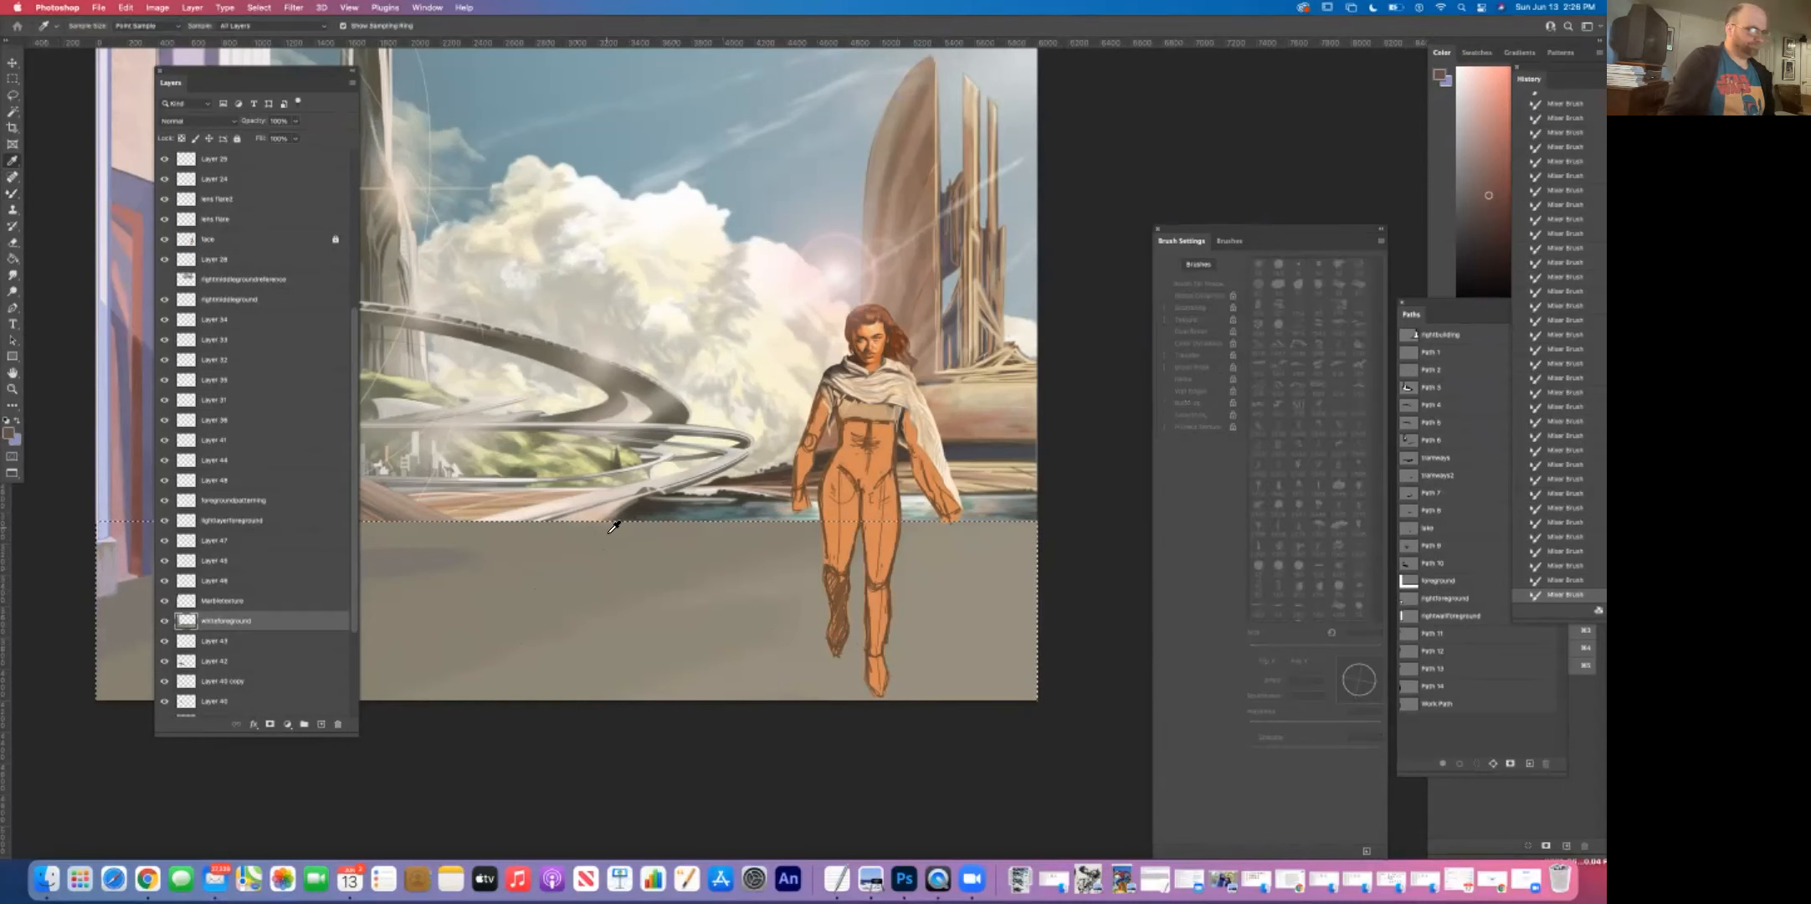
left_click(974, 594)
left_click(12, 195)
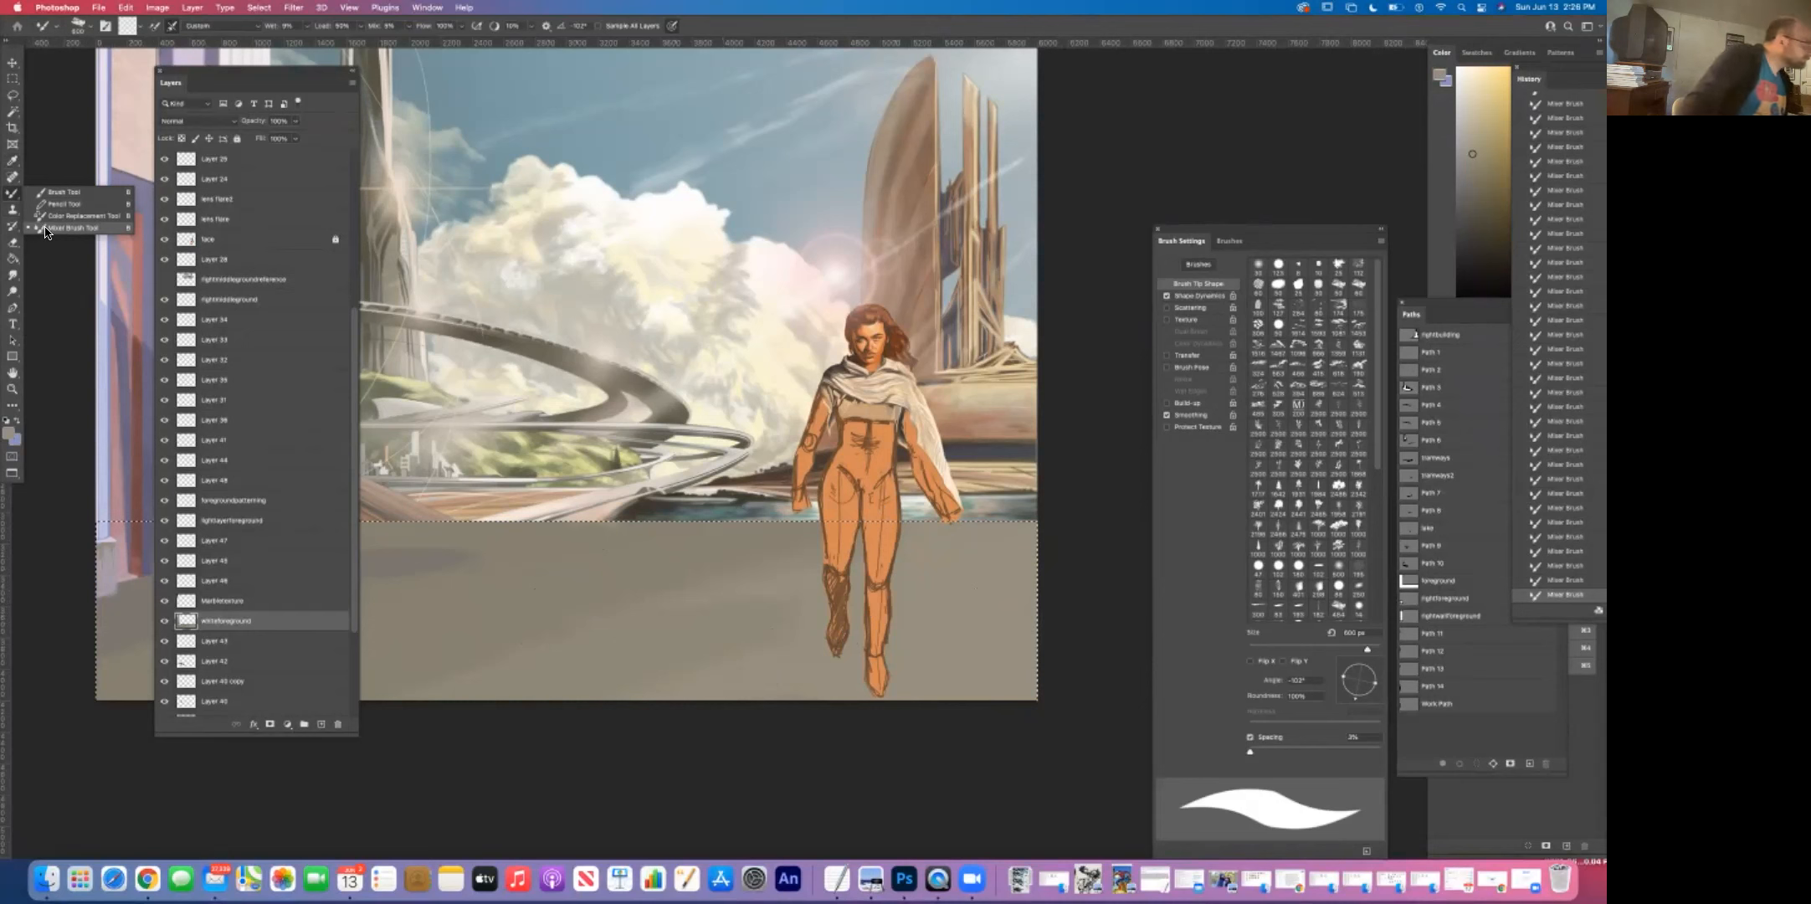
left_click(44, 230)
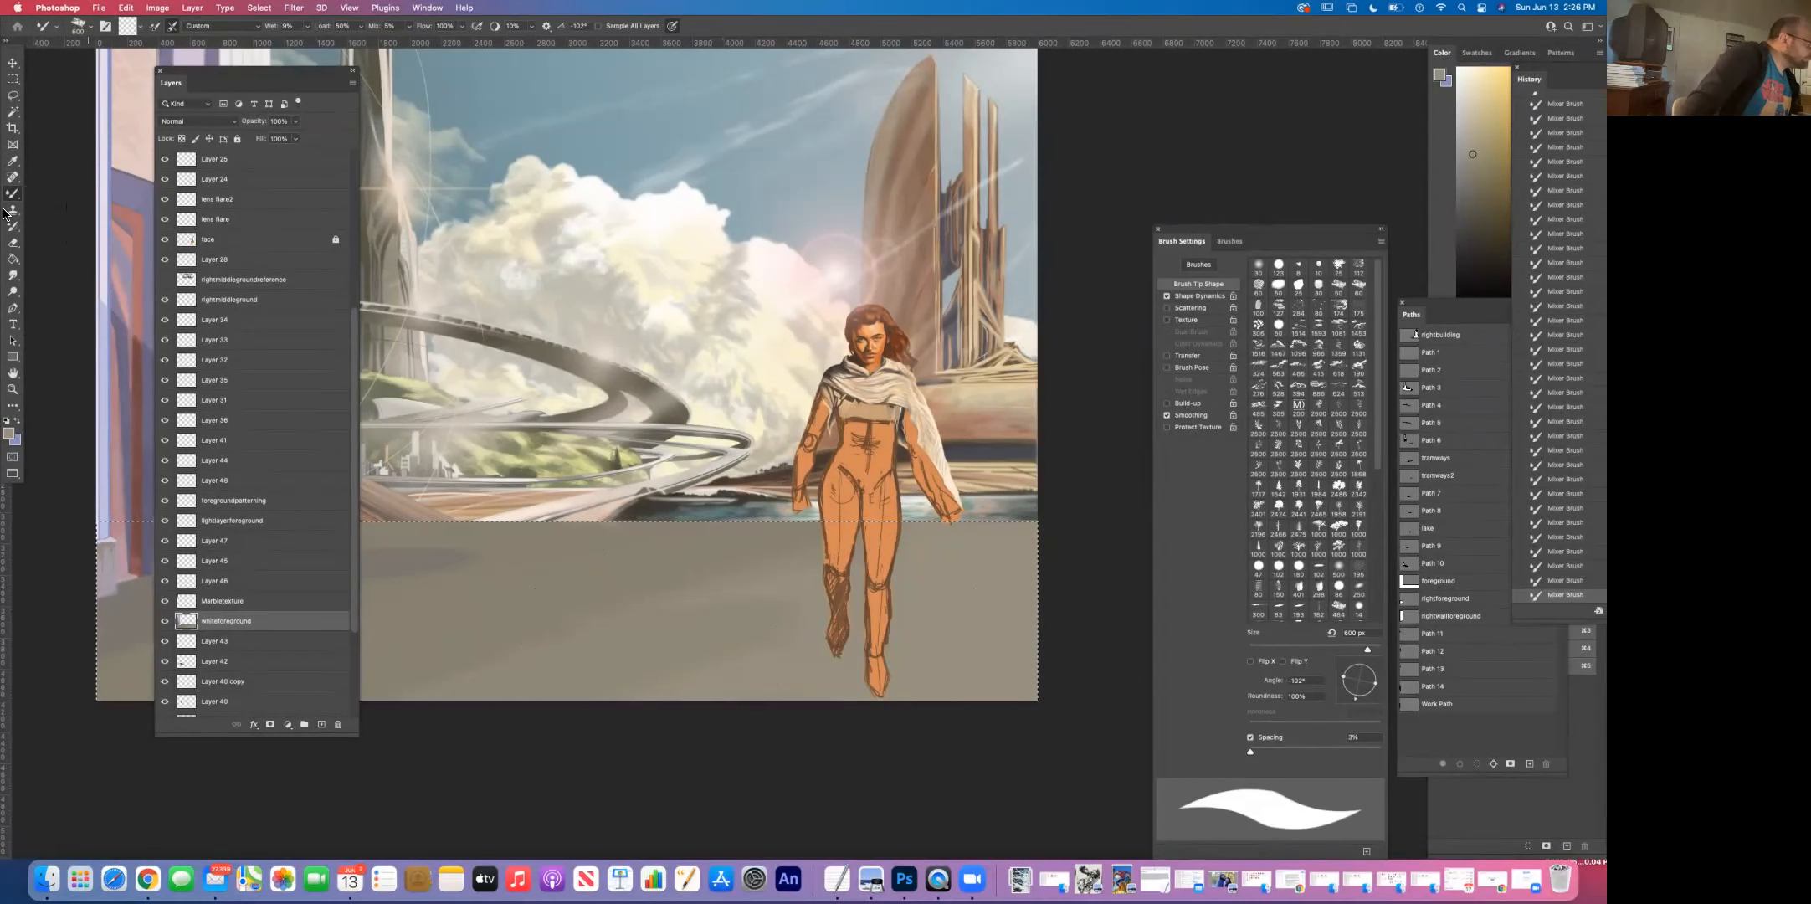
right_click(15, 201)
left_click(51, 189)
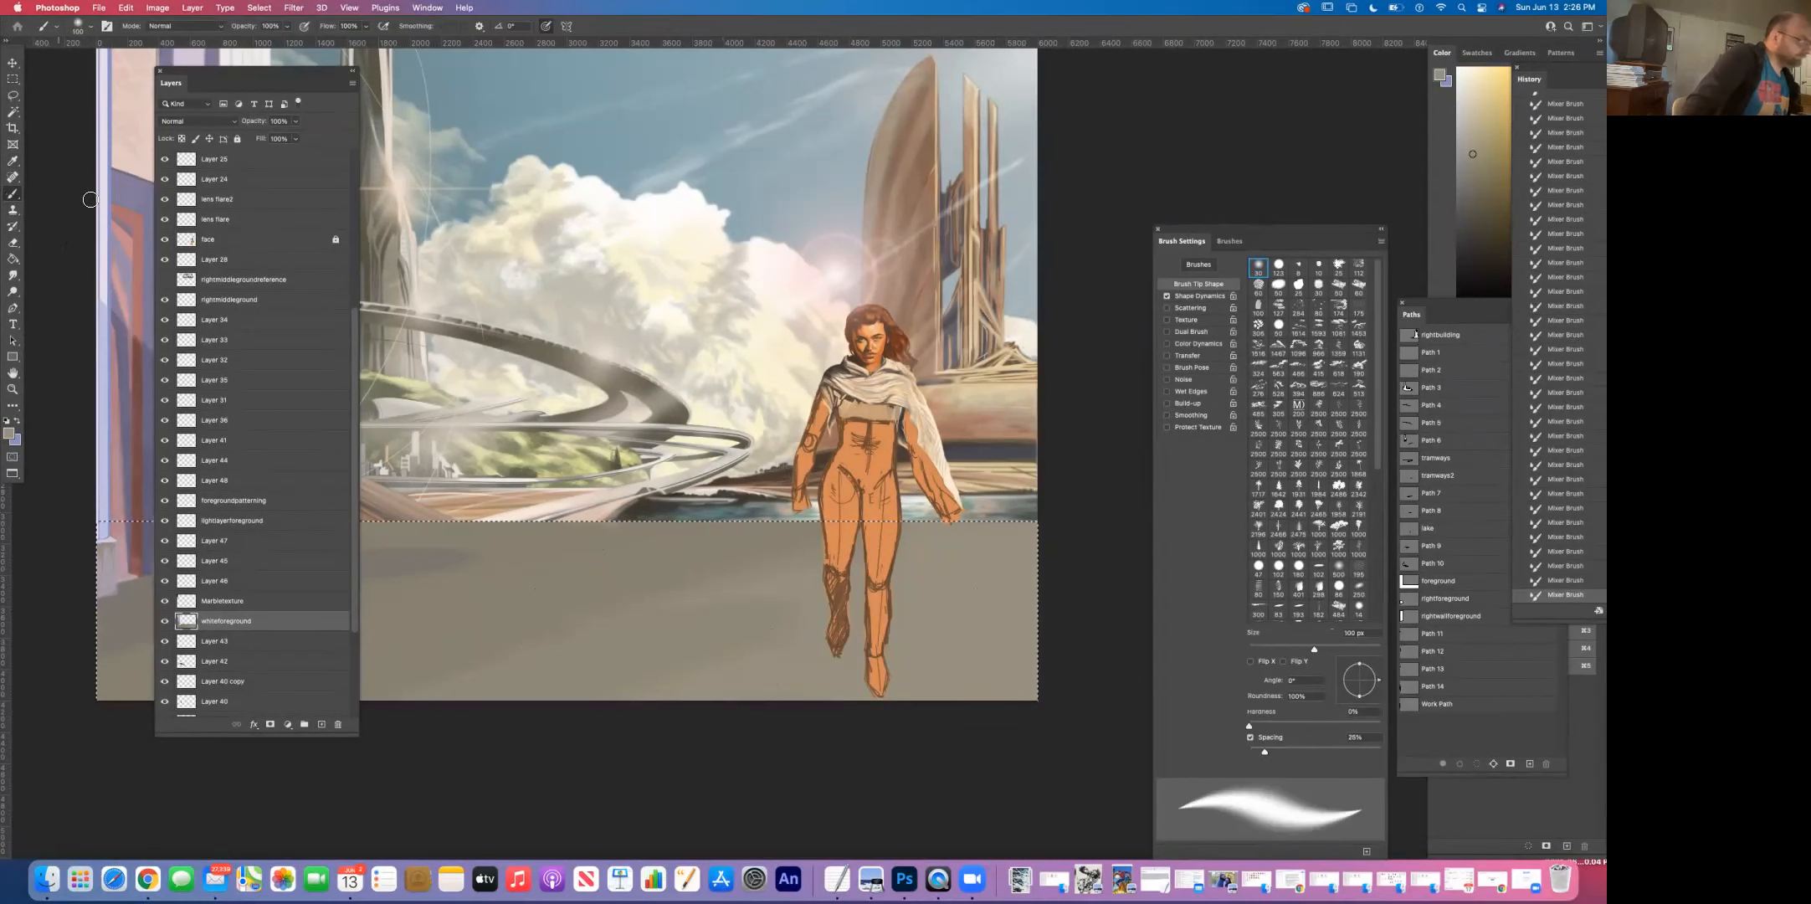
Step: Enlarge the soft round brush to 600 px and paint the sampled colour over the selected ground
key("bracketright")
key("bracketright")
key("bracketright")
key("bracketright")
key("bracketright")
key("bracketright")
key("bracketright")
key("bracketright")
key("bracketright")
key("bracketright")
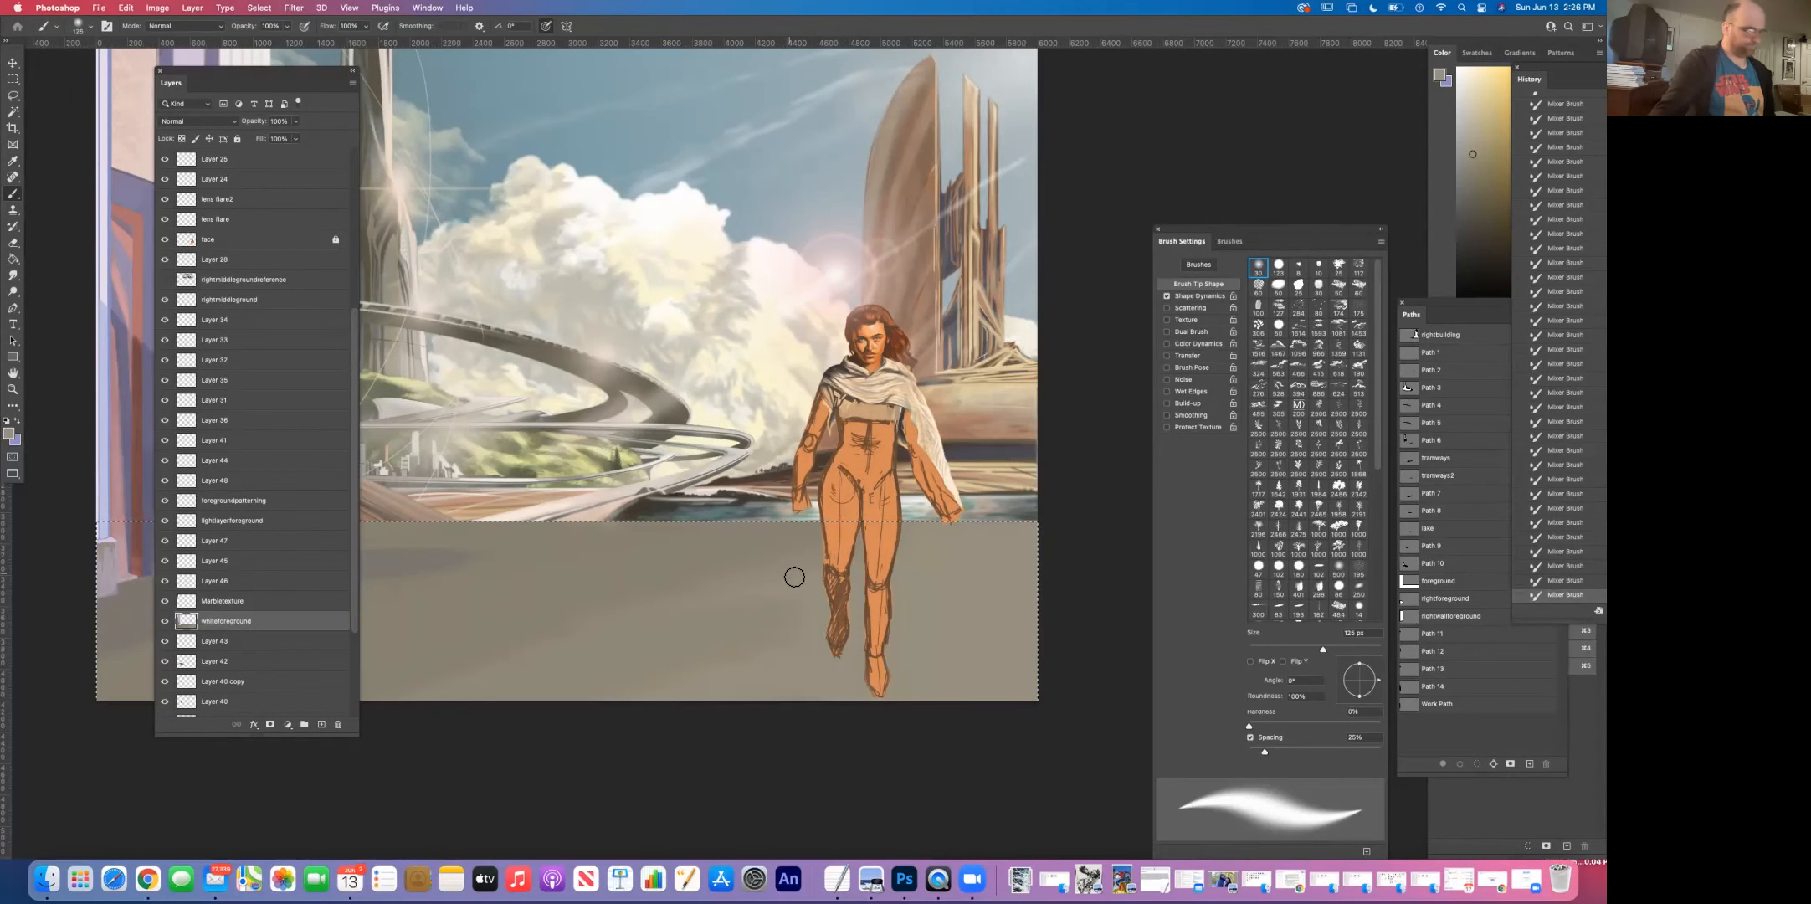
key("bracketright")
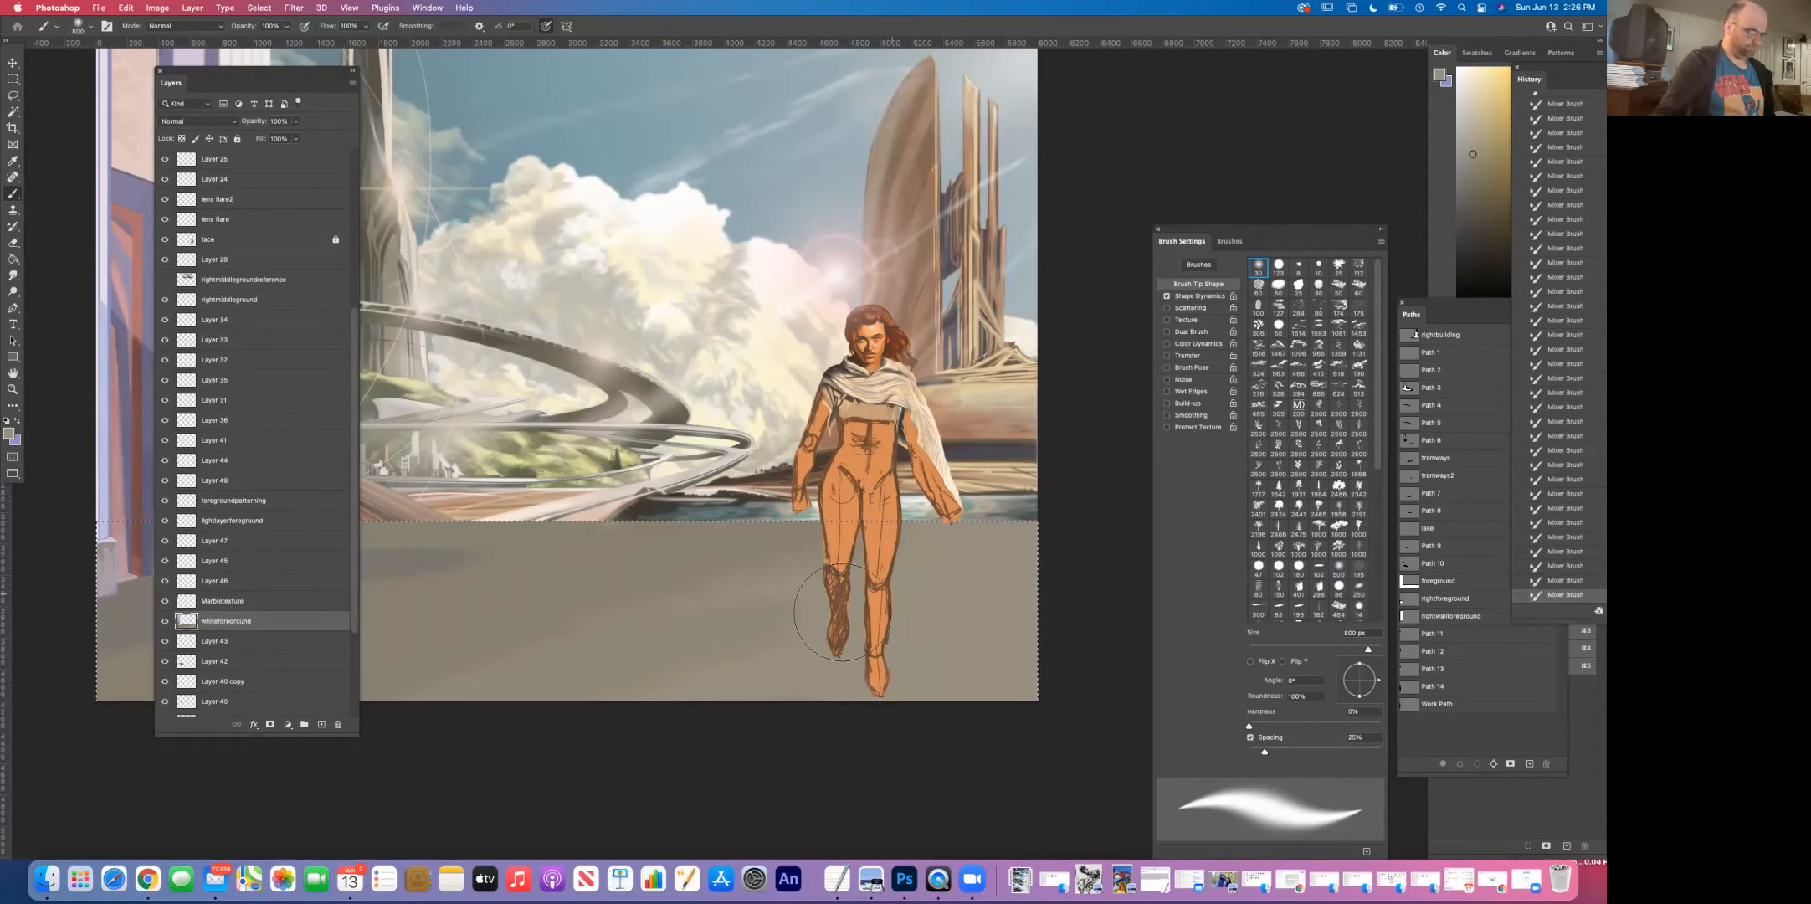
left_click(585, 678)
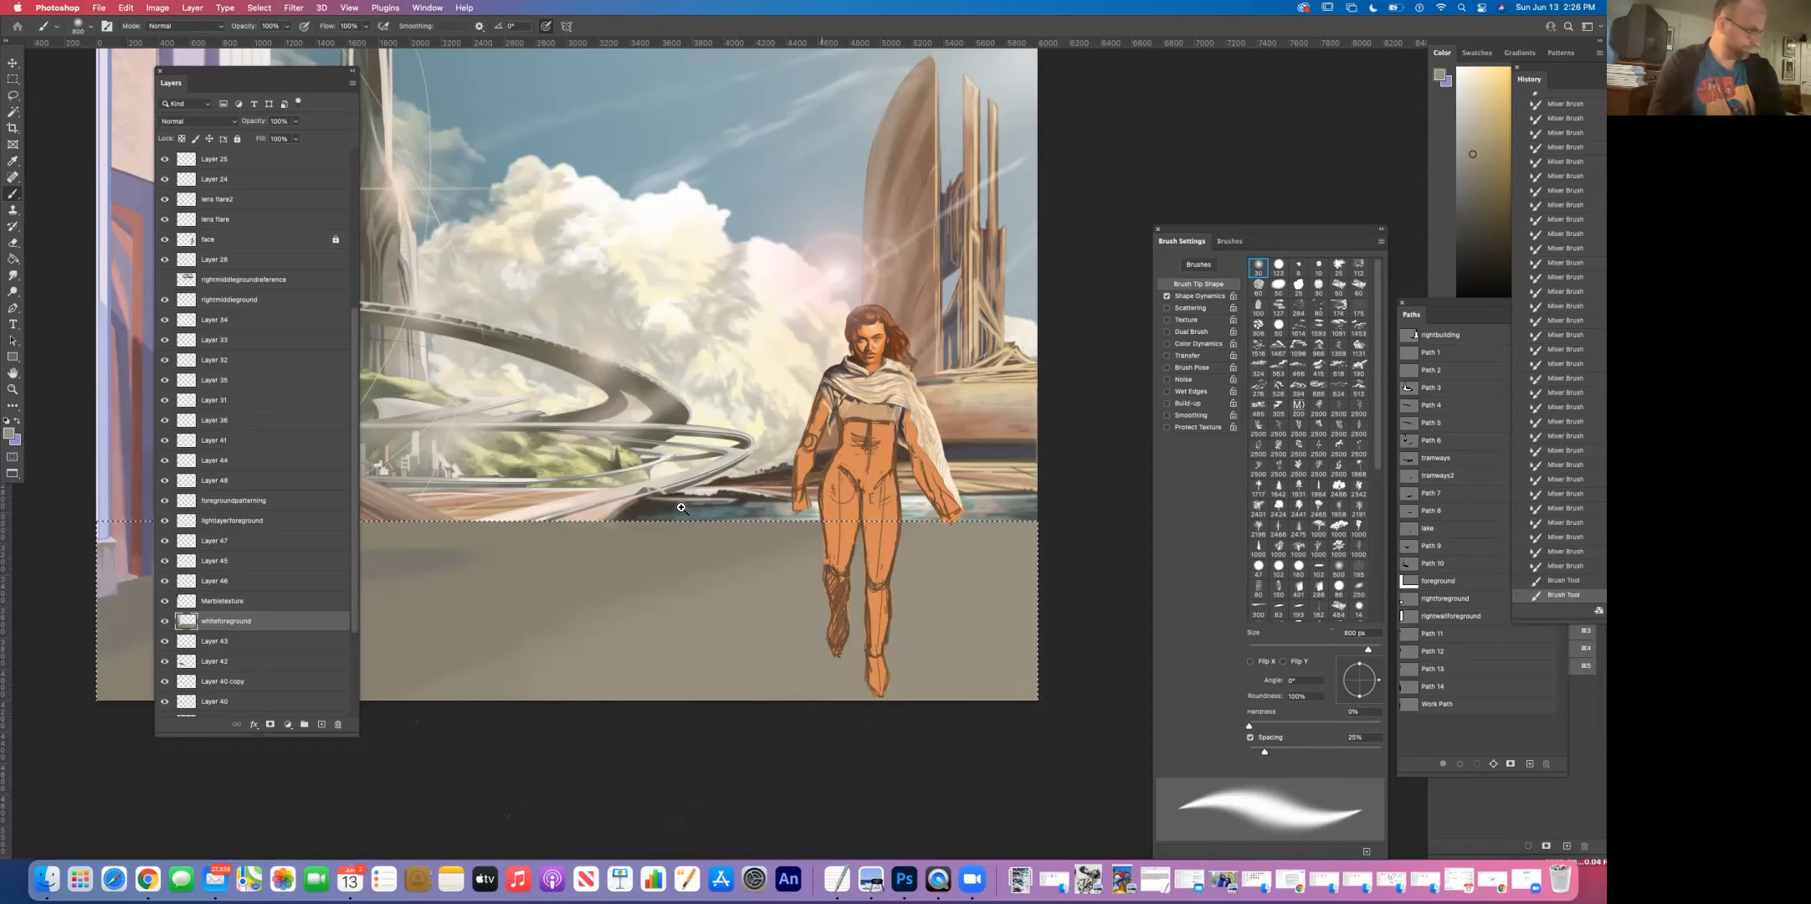
Step: Sample a new ground colour near the building with the Eyedropper and return to the Brush tool
left_click_drag(670, 515, 619, 536)
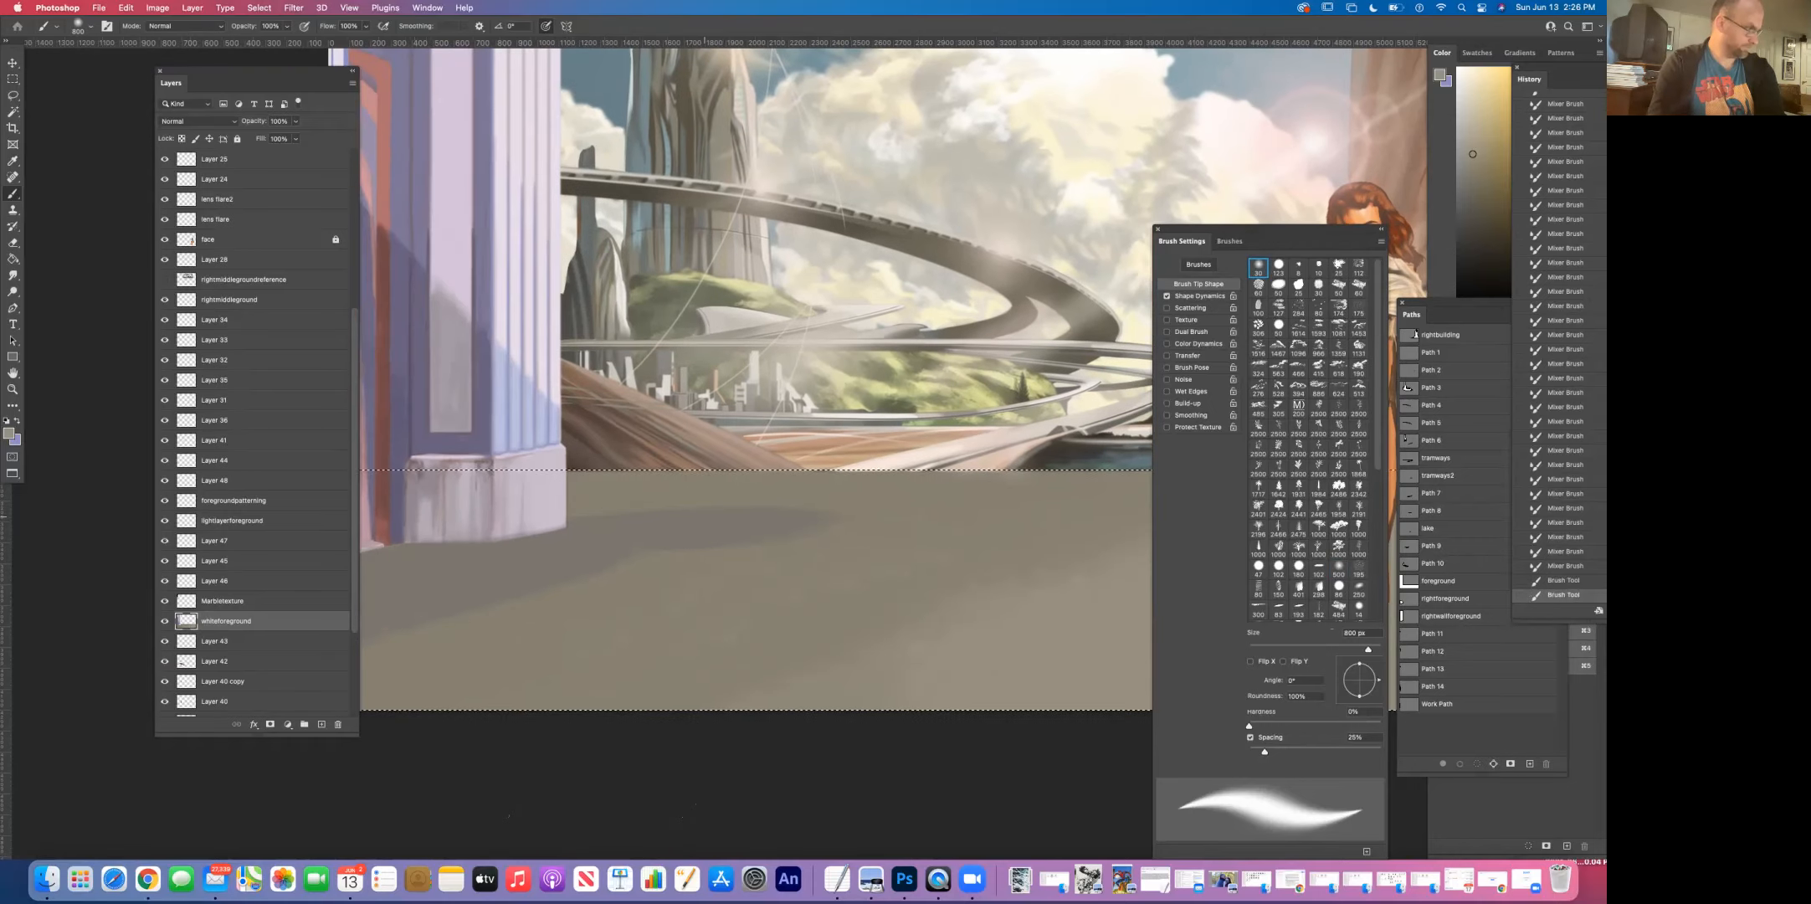
left_click(13, 163)
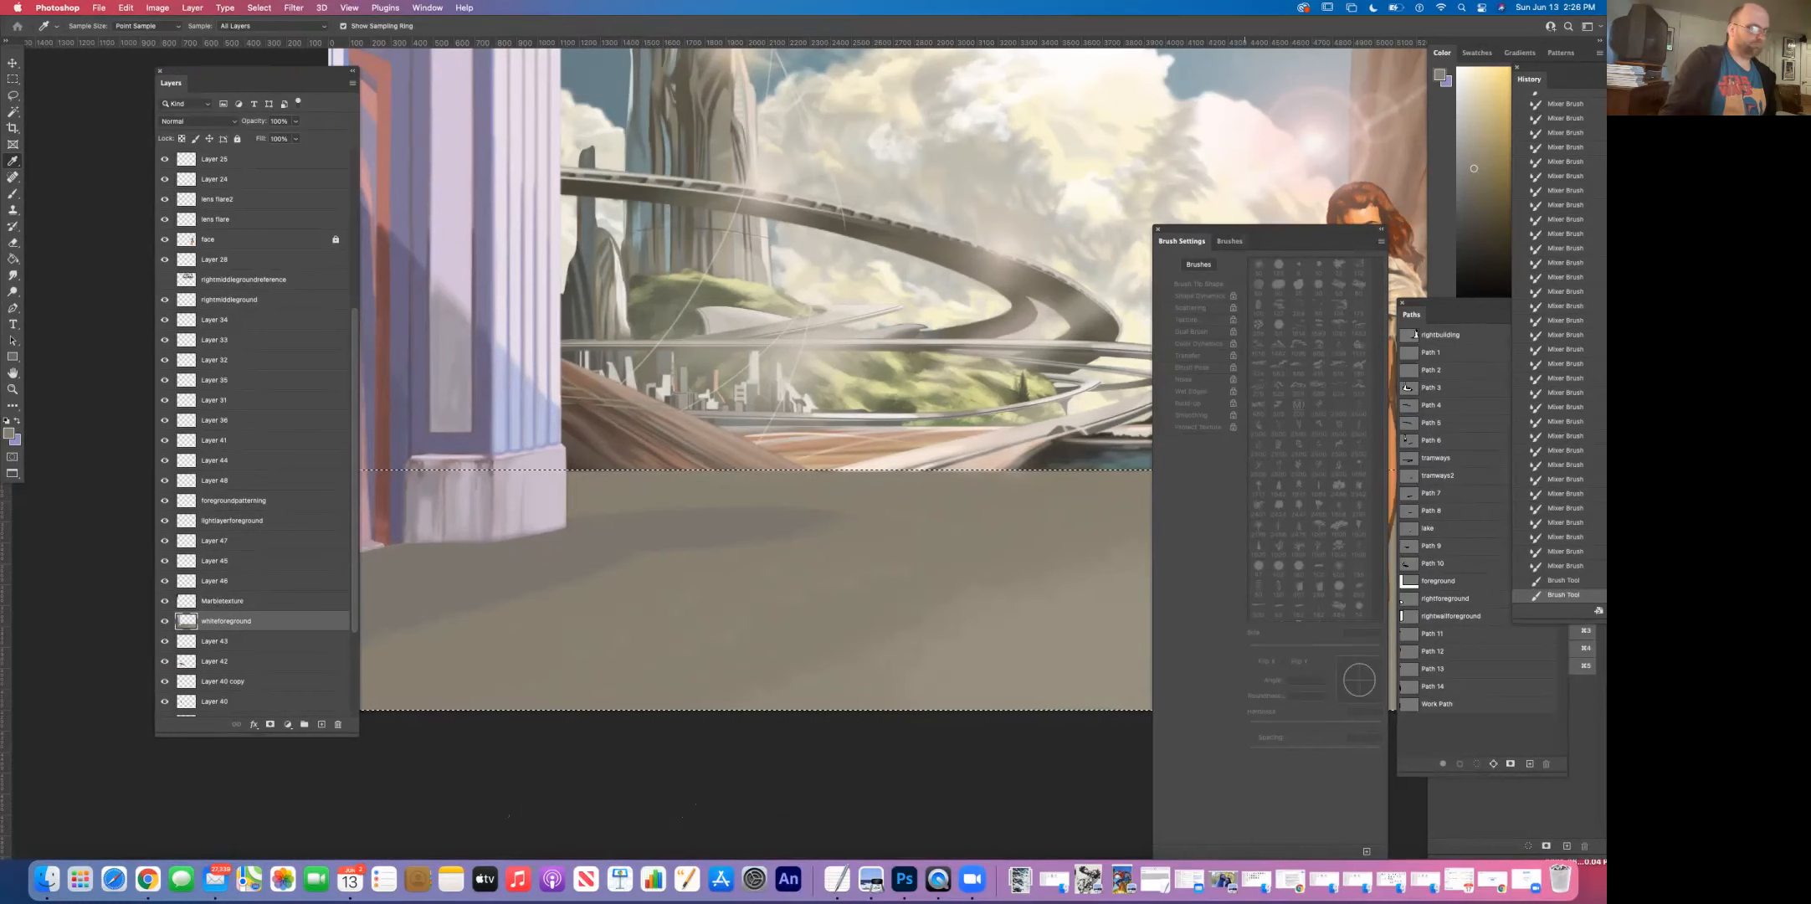
left_click(1230, 240)
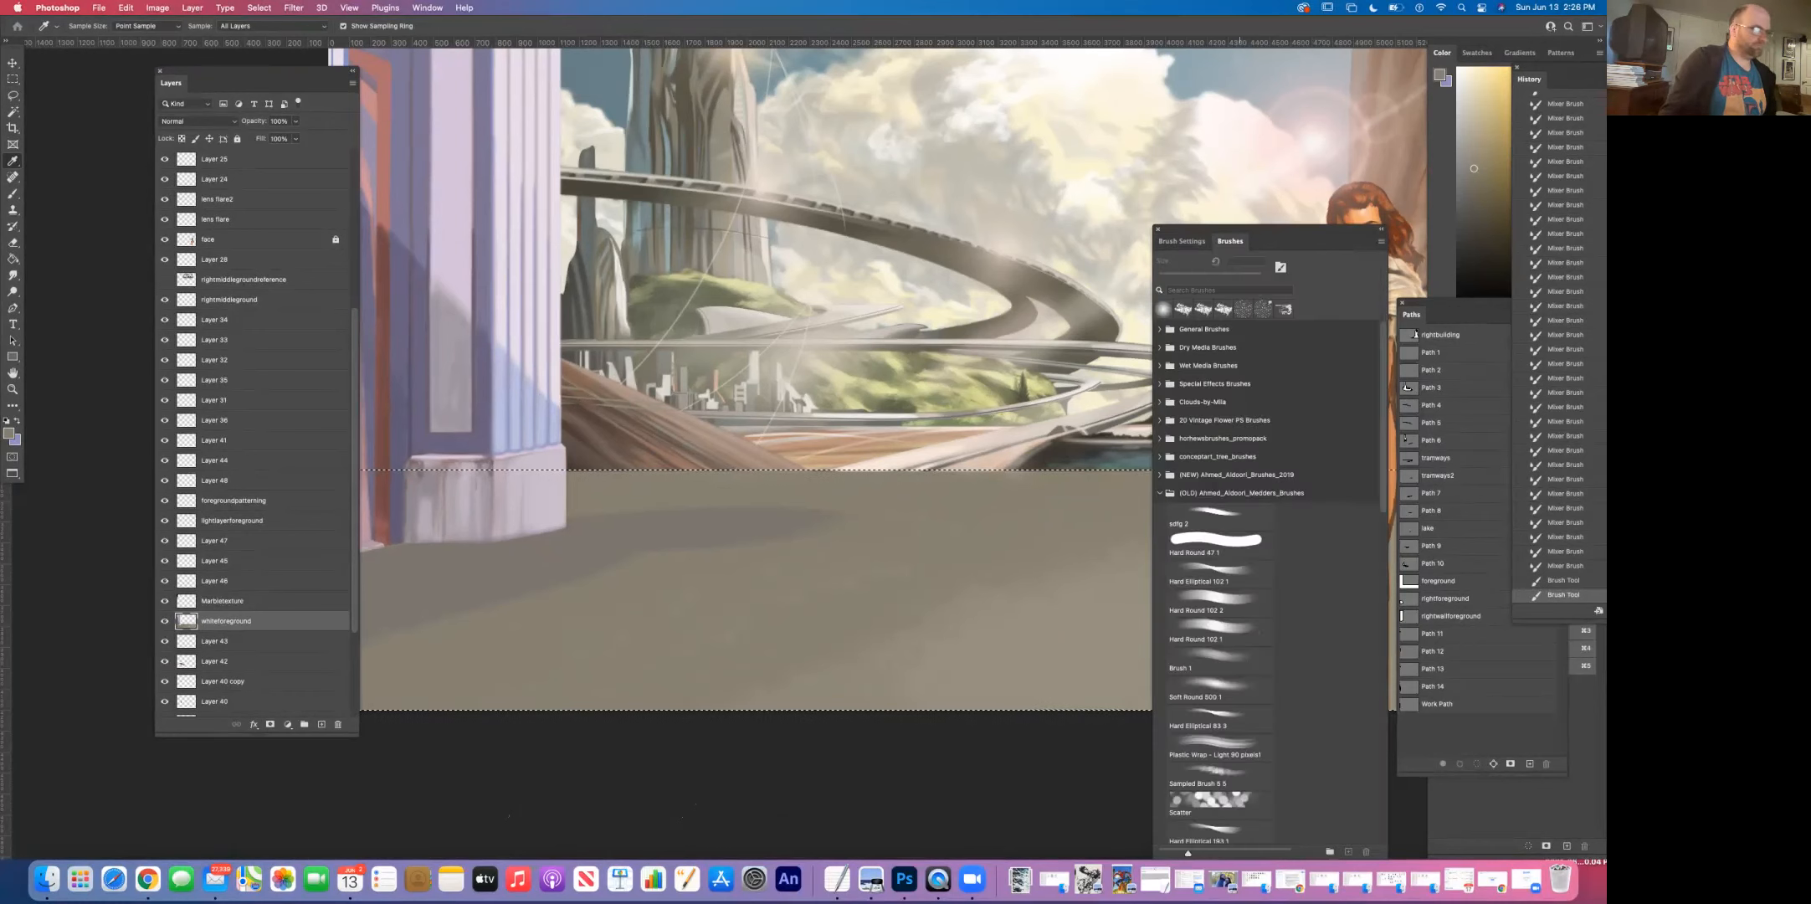
left_click(1183, 242)
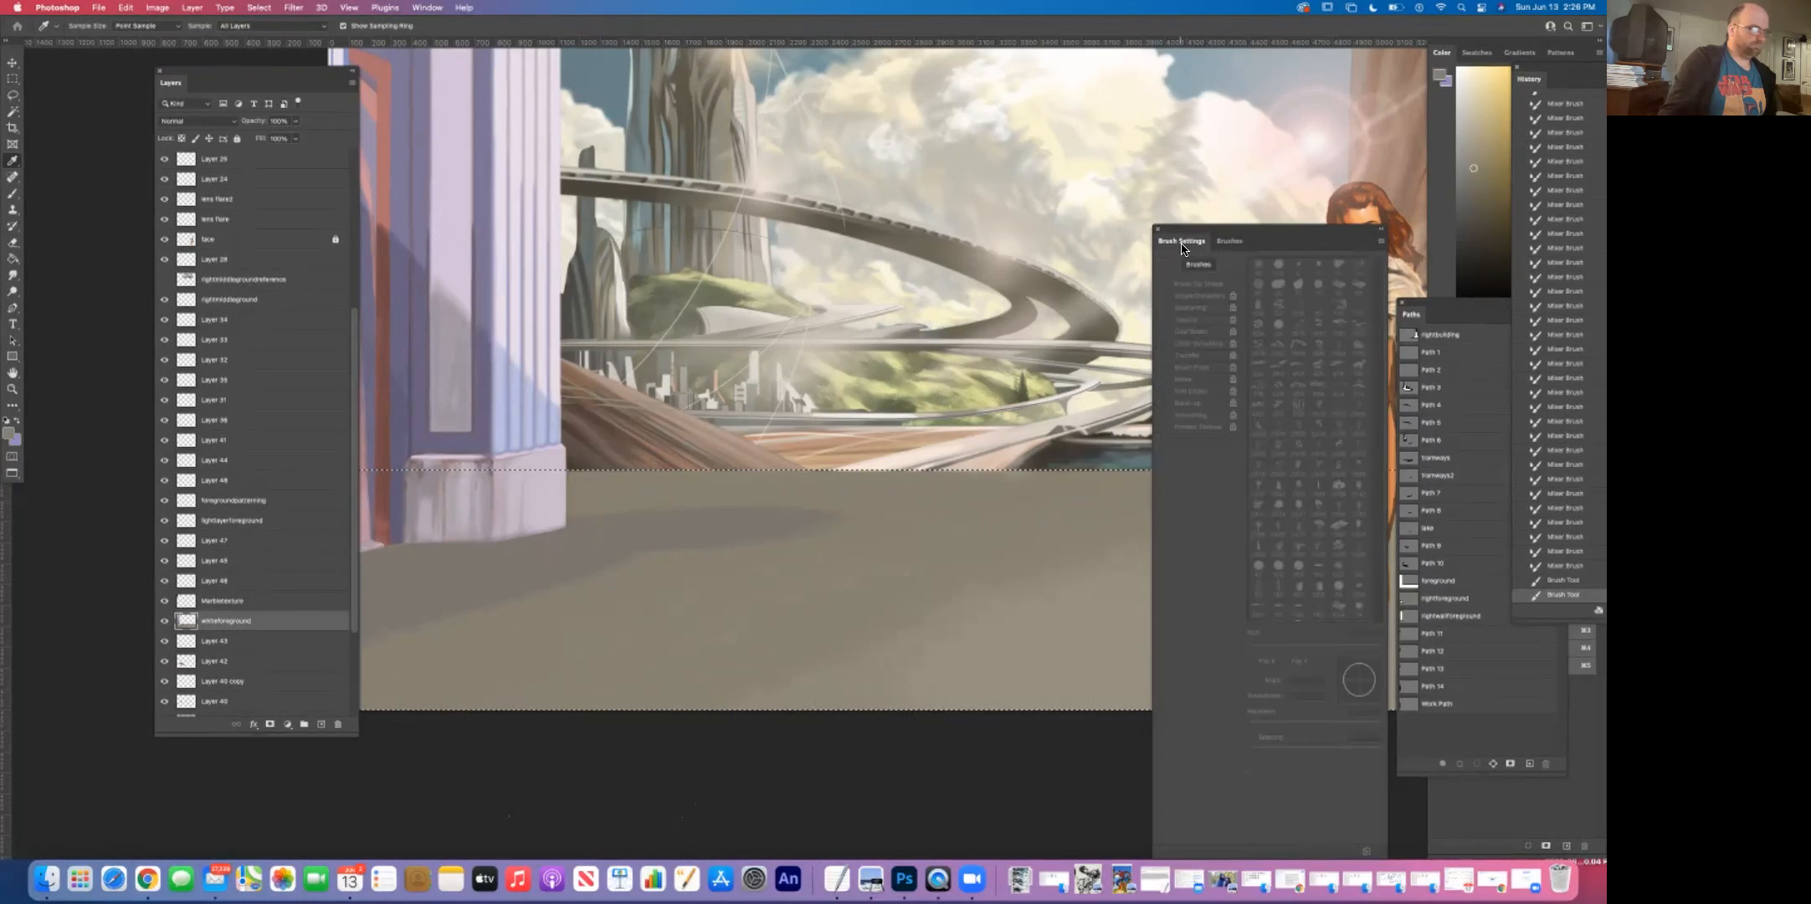
left_click(14, 196)
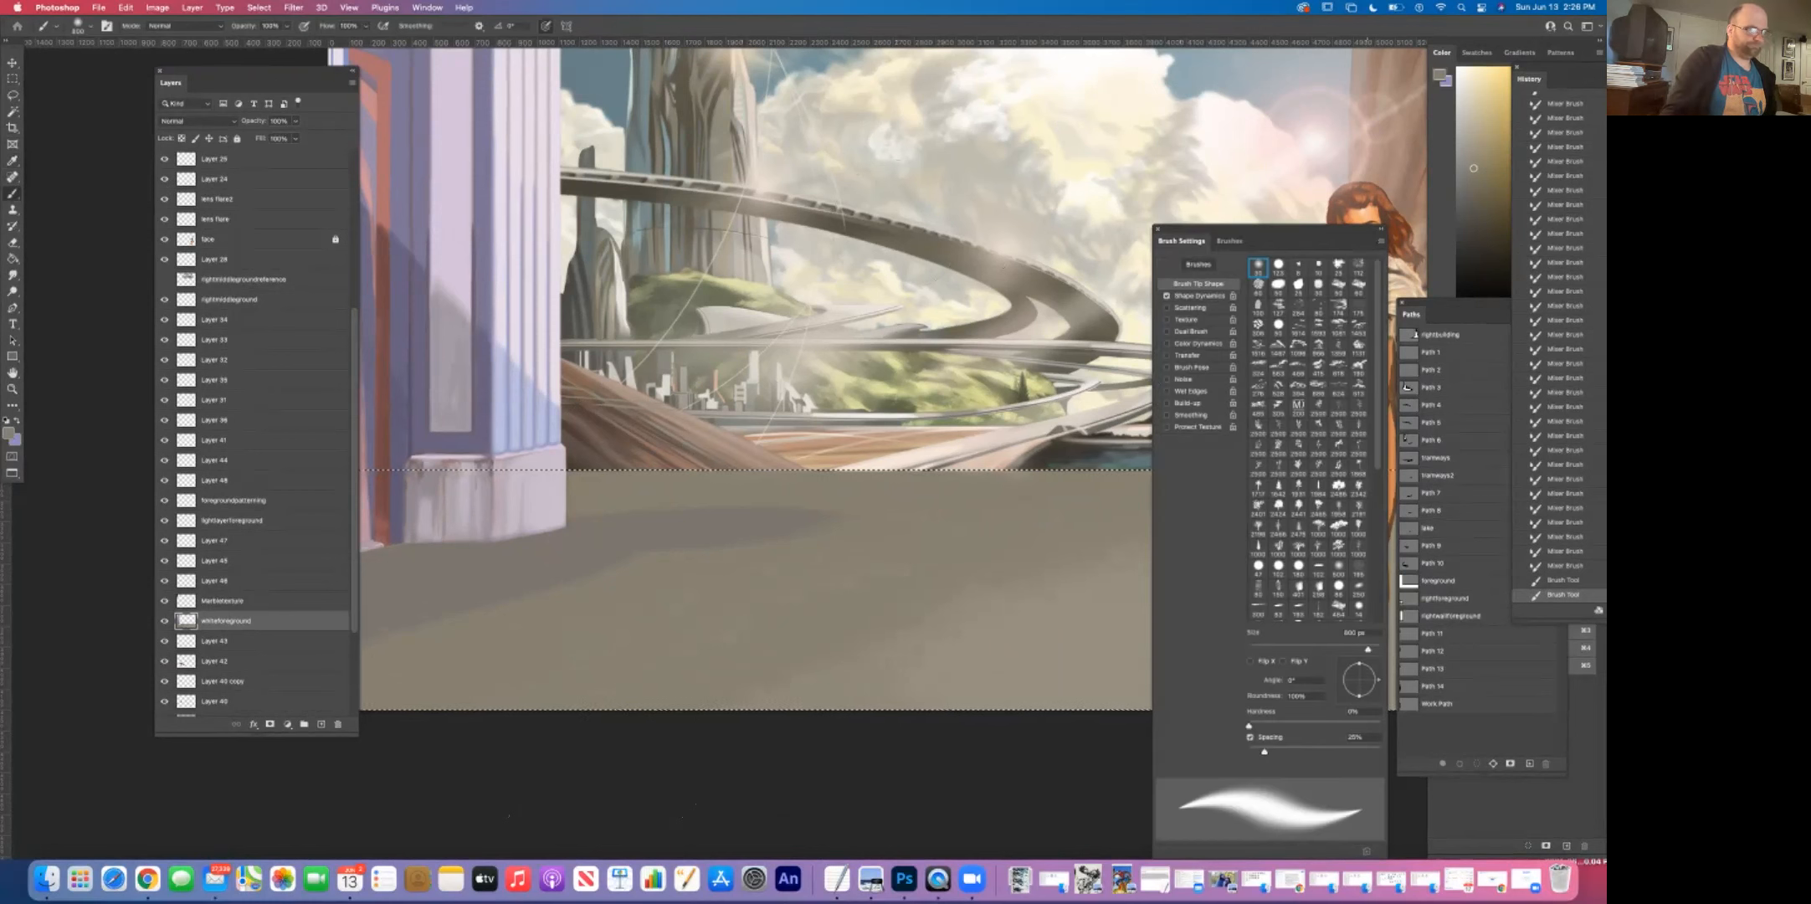
Step: Choose the hard square brush tip and paint the sampled colour across the ground beside the building's base
scroll(1308, 440, "down", 5)
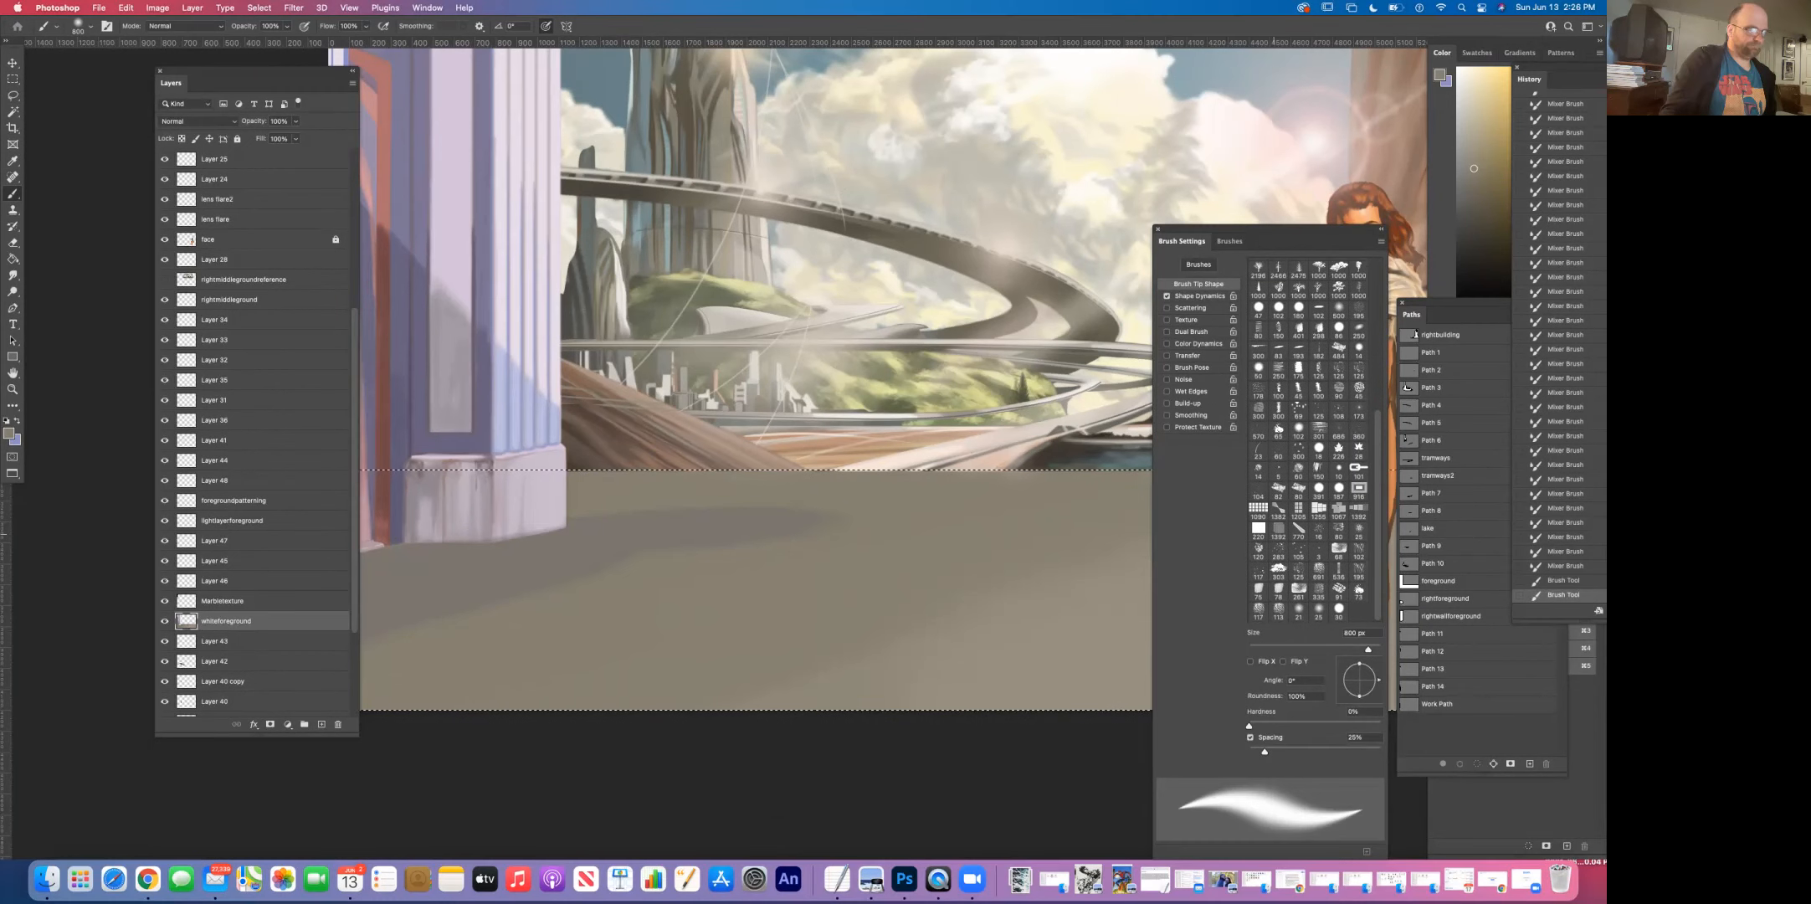
left_click(1258, 529)
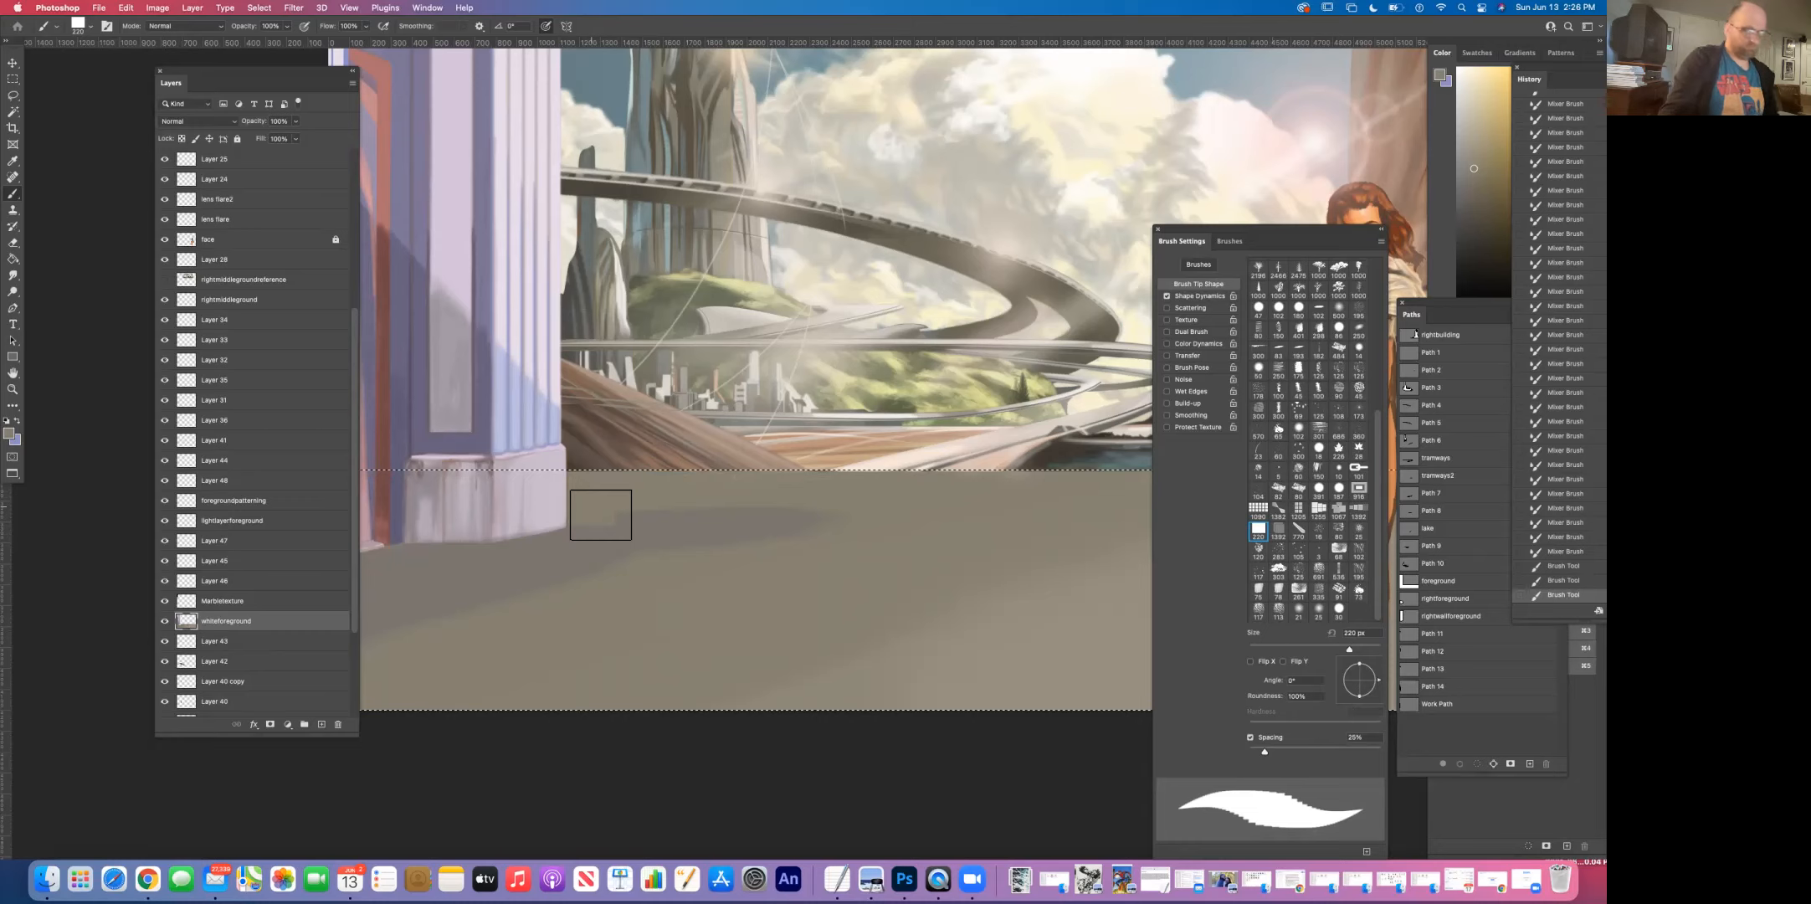
left_click_drag(601, 515, 889, 507)
left_click(907, 509)
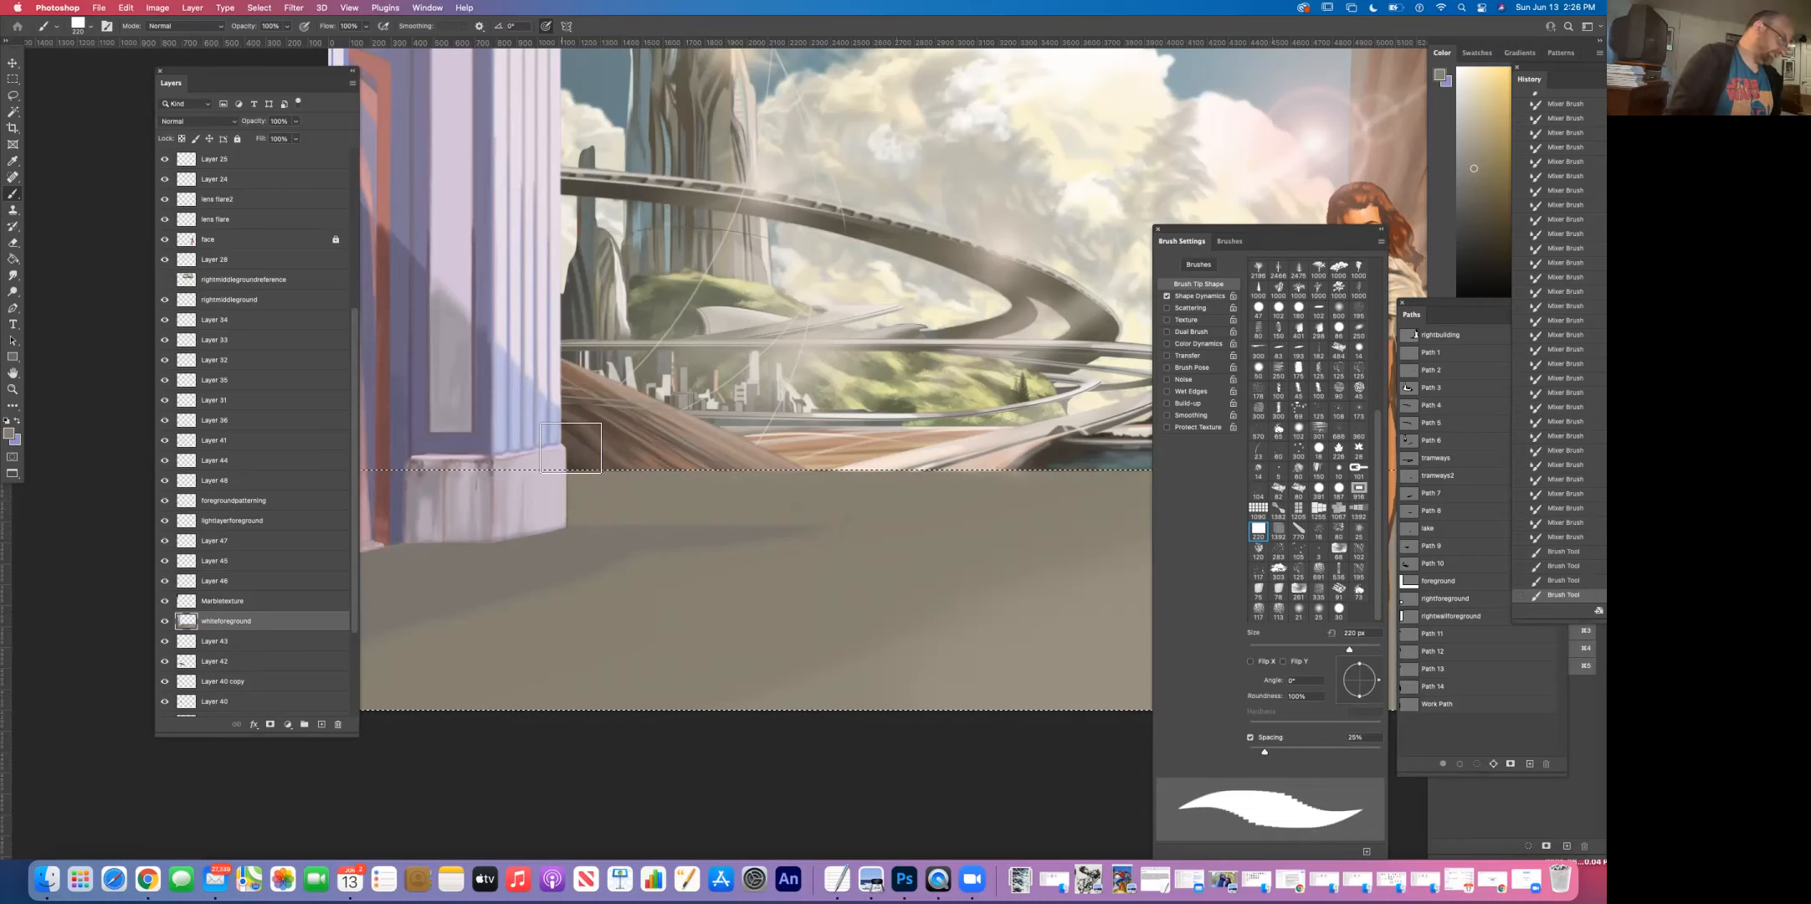
Step: Replace the ground selection with a freehand Lasso selection around the building's cast shadow
left_click(11, 97)
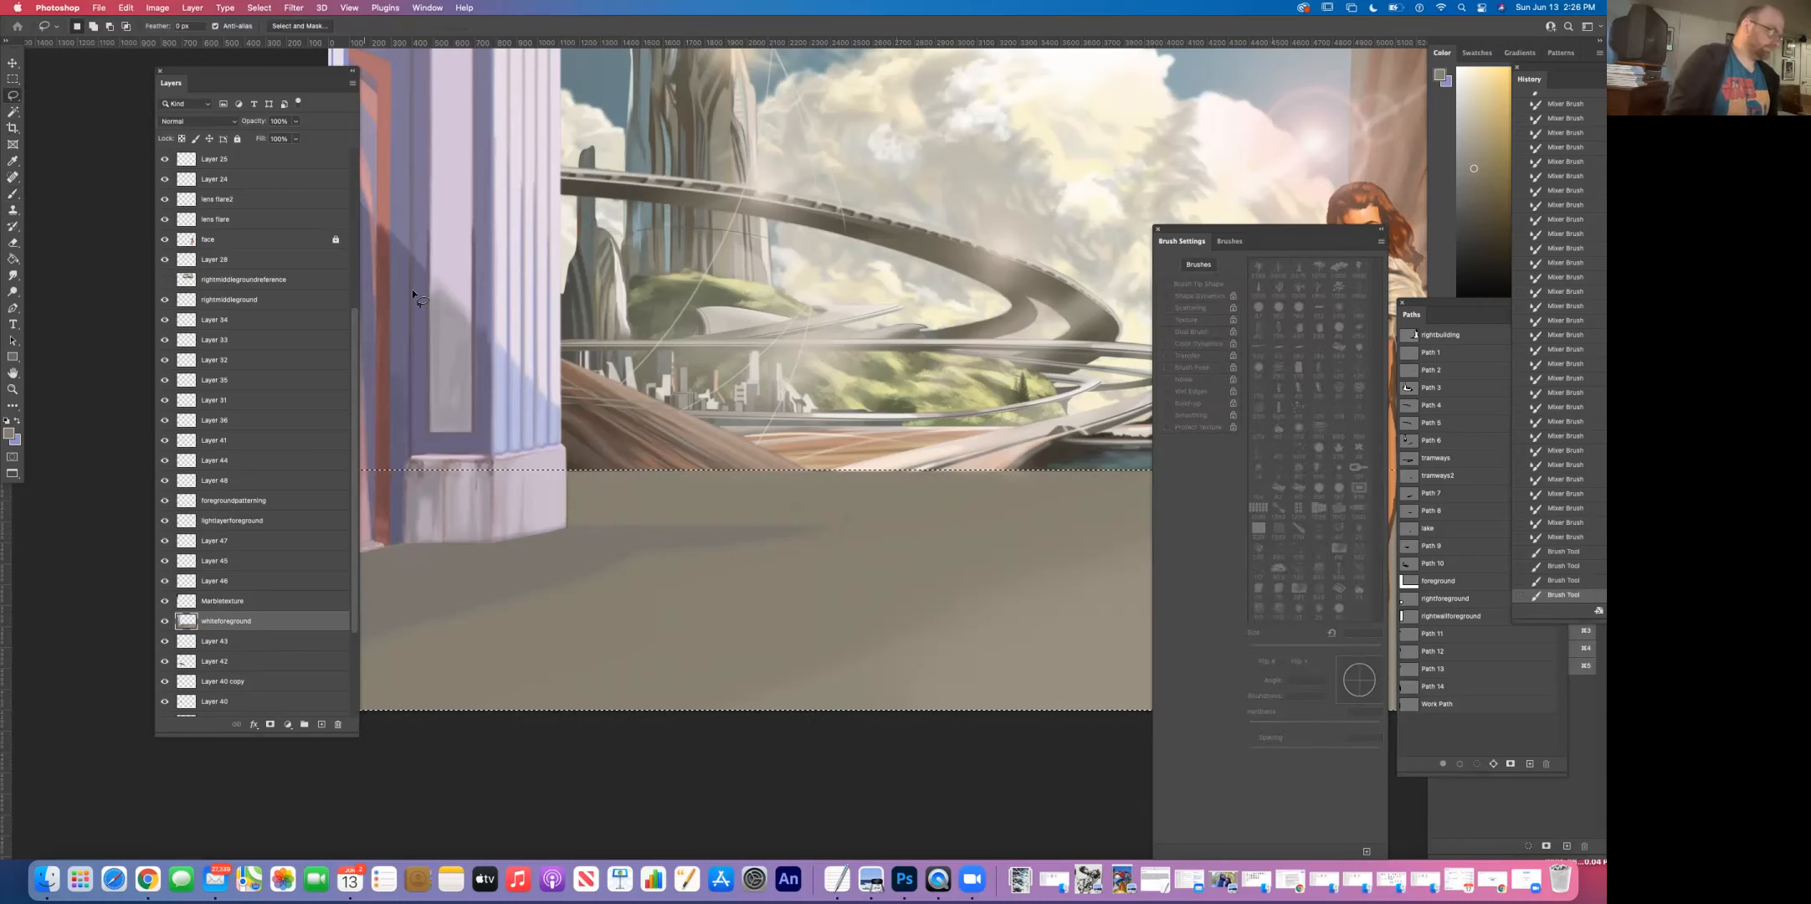
left_click(576, 526)
mouse_move(753, 512)
left_mouse_down()
mouse_move(845, 555)
mouse_move(559, 667)
mouse_move(450, 686)
left_mouse_up()
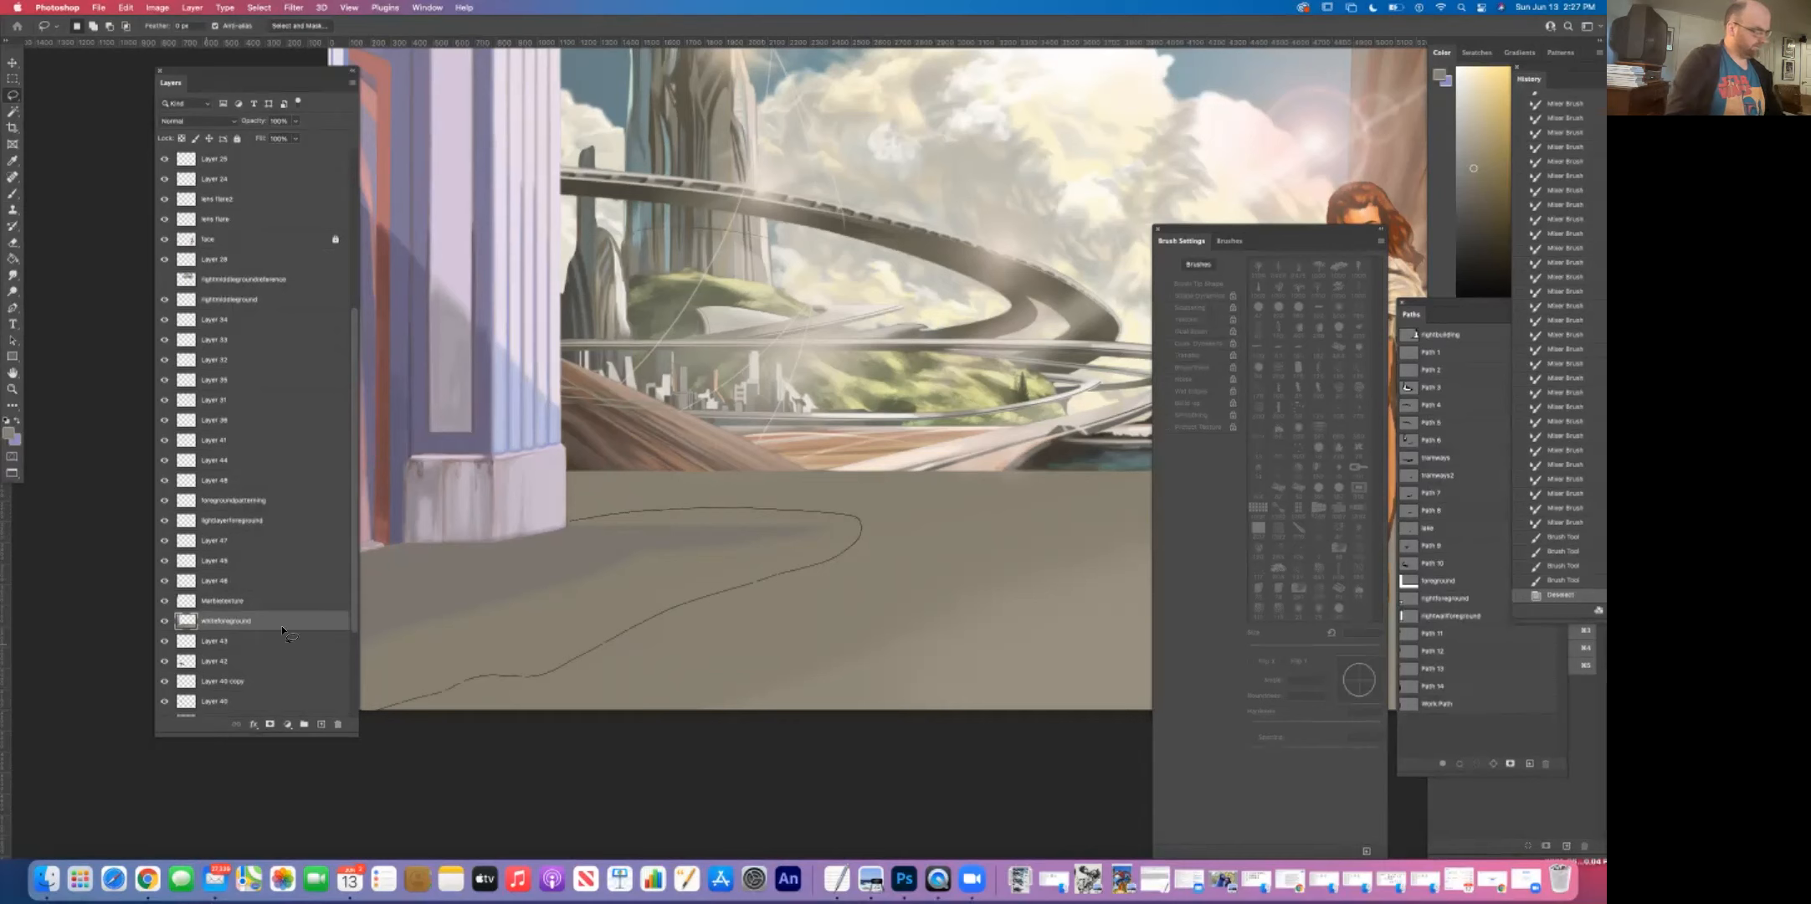
left_click_drag(578, 514, 579, 517)
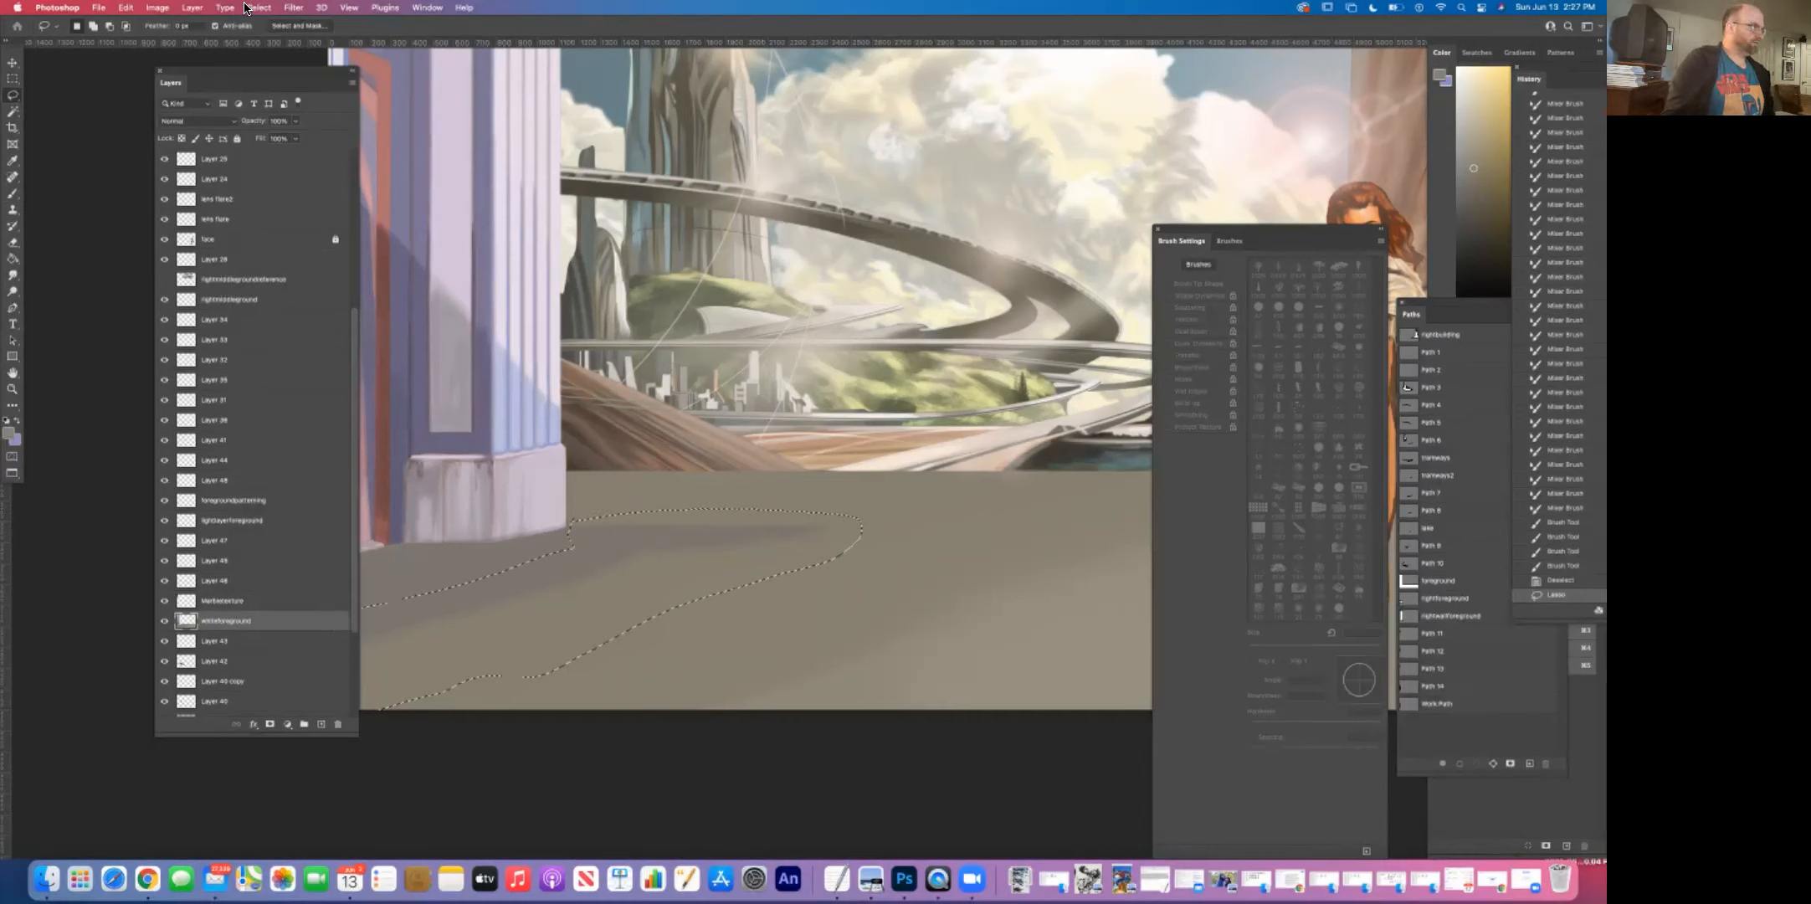
Step: Apply a Gaussian Blur with a radius of about 41.6 pixels to the selected shadow, then deselect
left_click(292, 8)
mouse_move(314, 170)
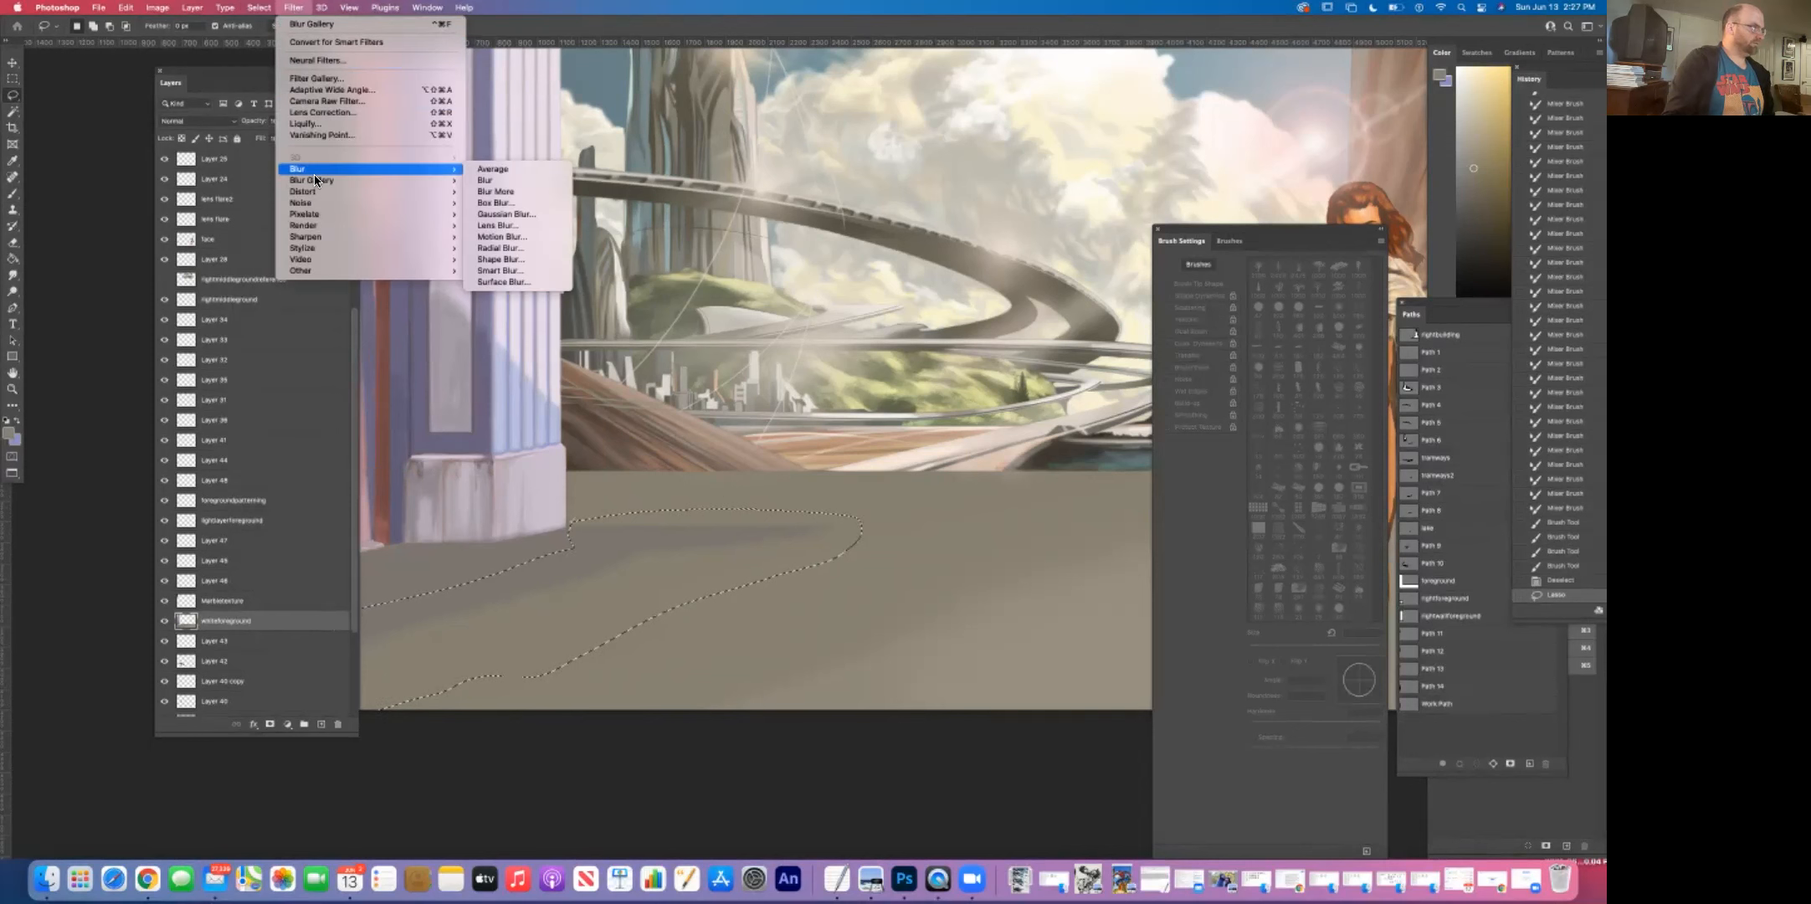
left_click(497, 213)
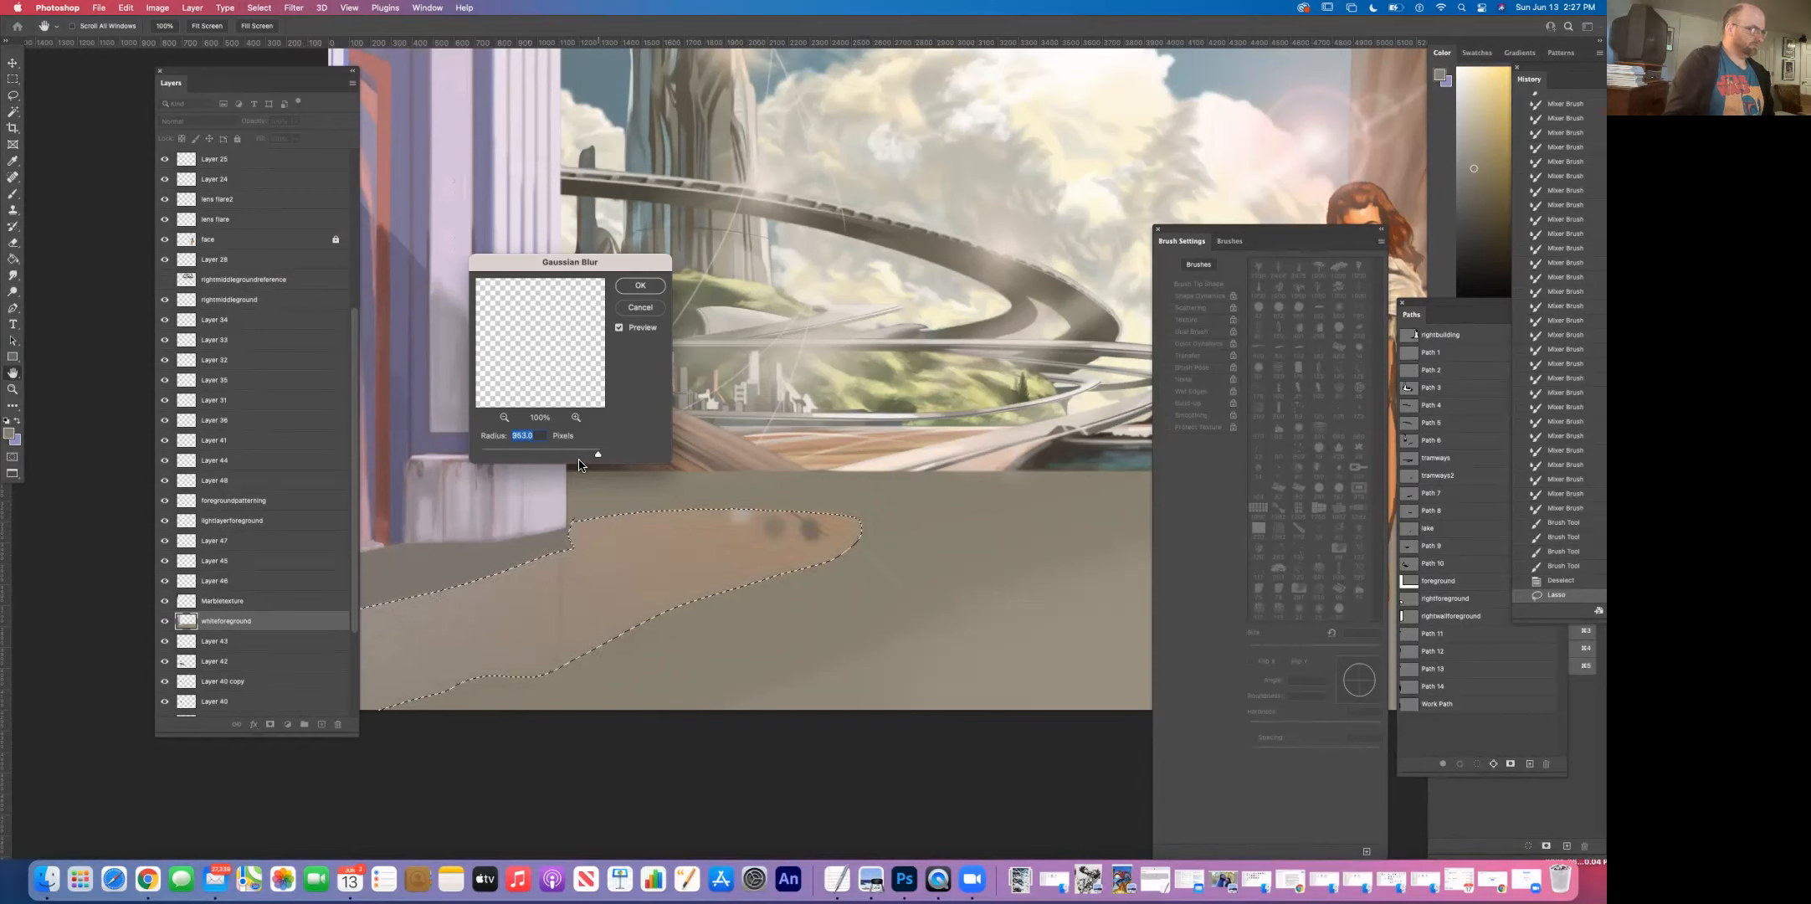
left_click_drag(567, 456, 550, 457)
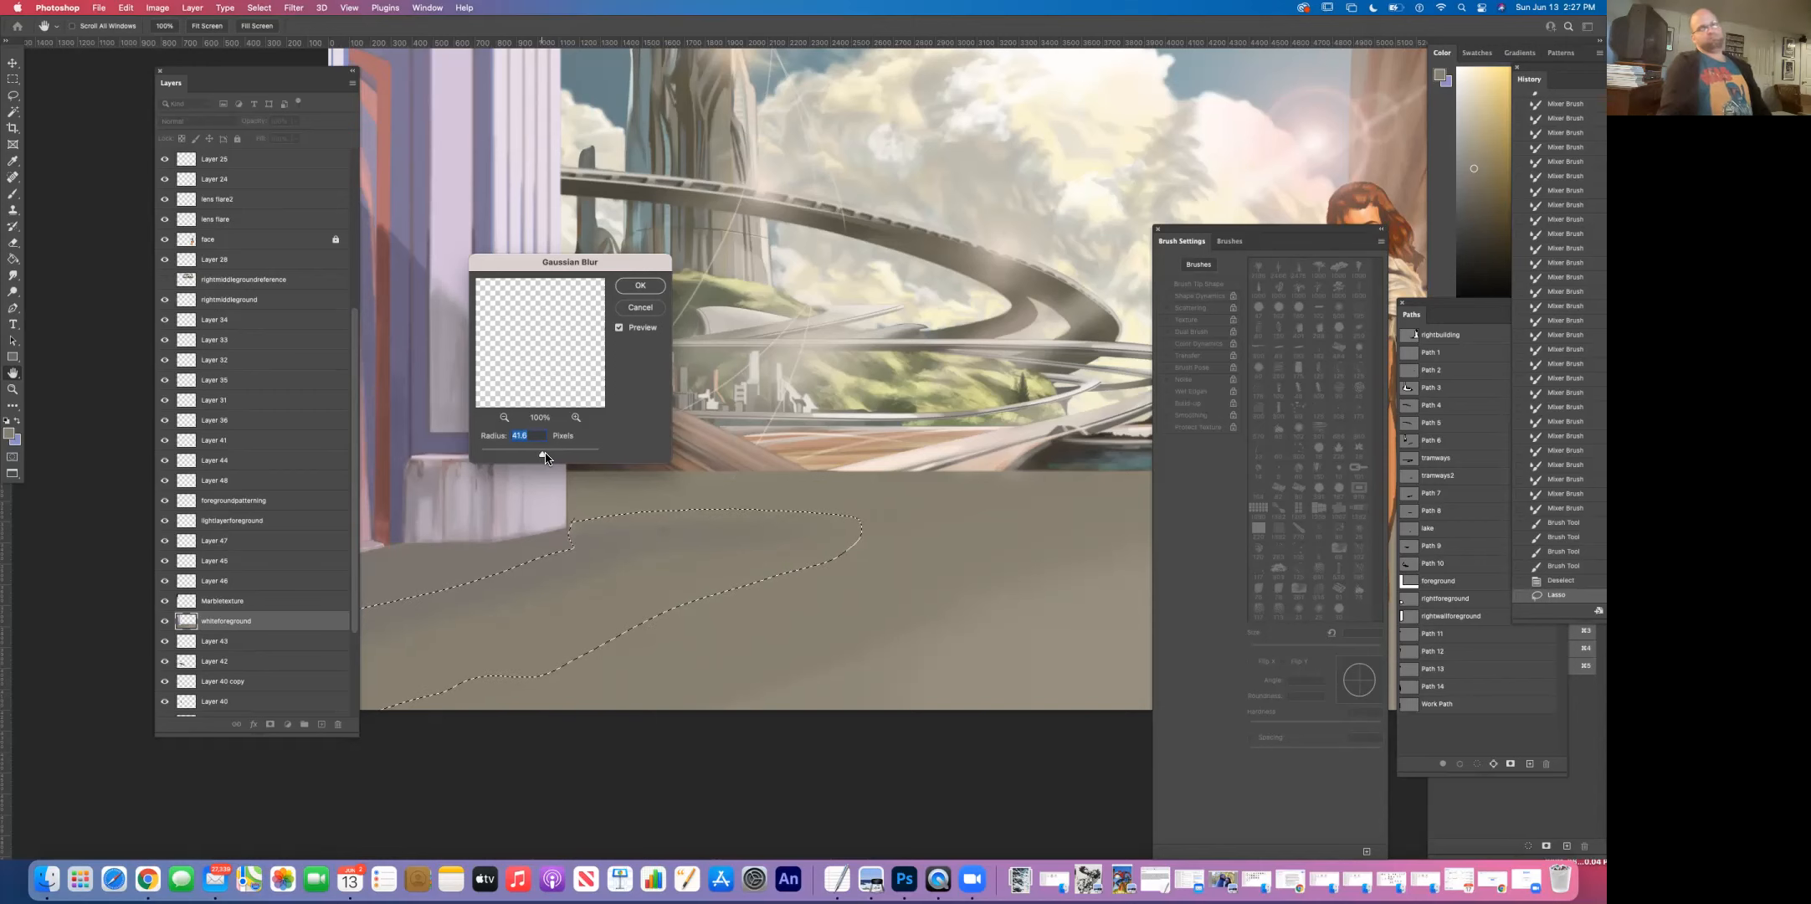
left_click(349, 8)
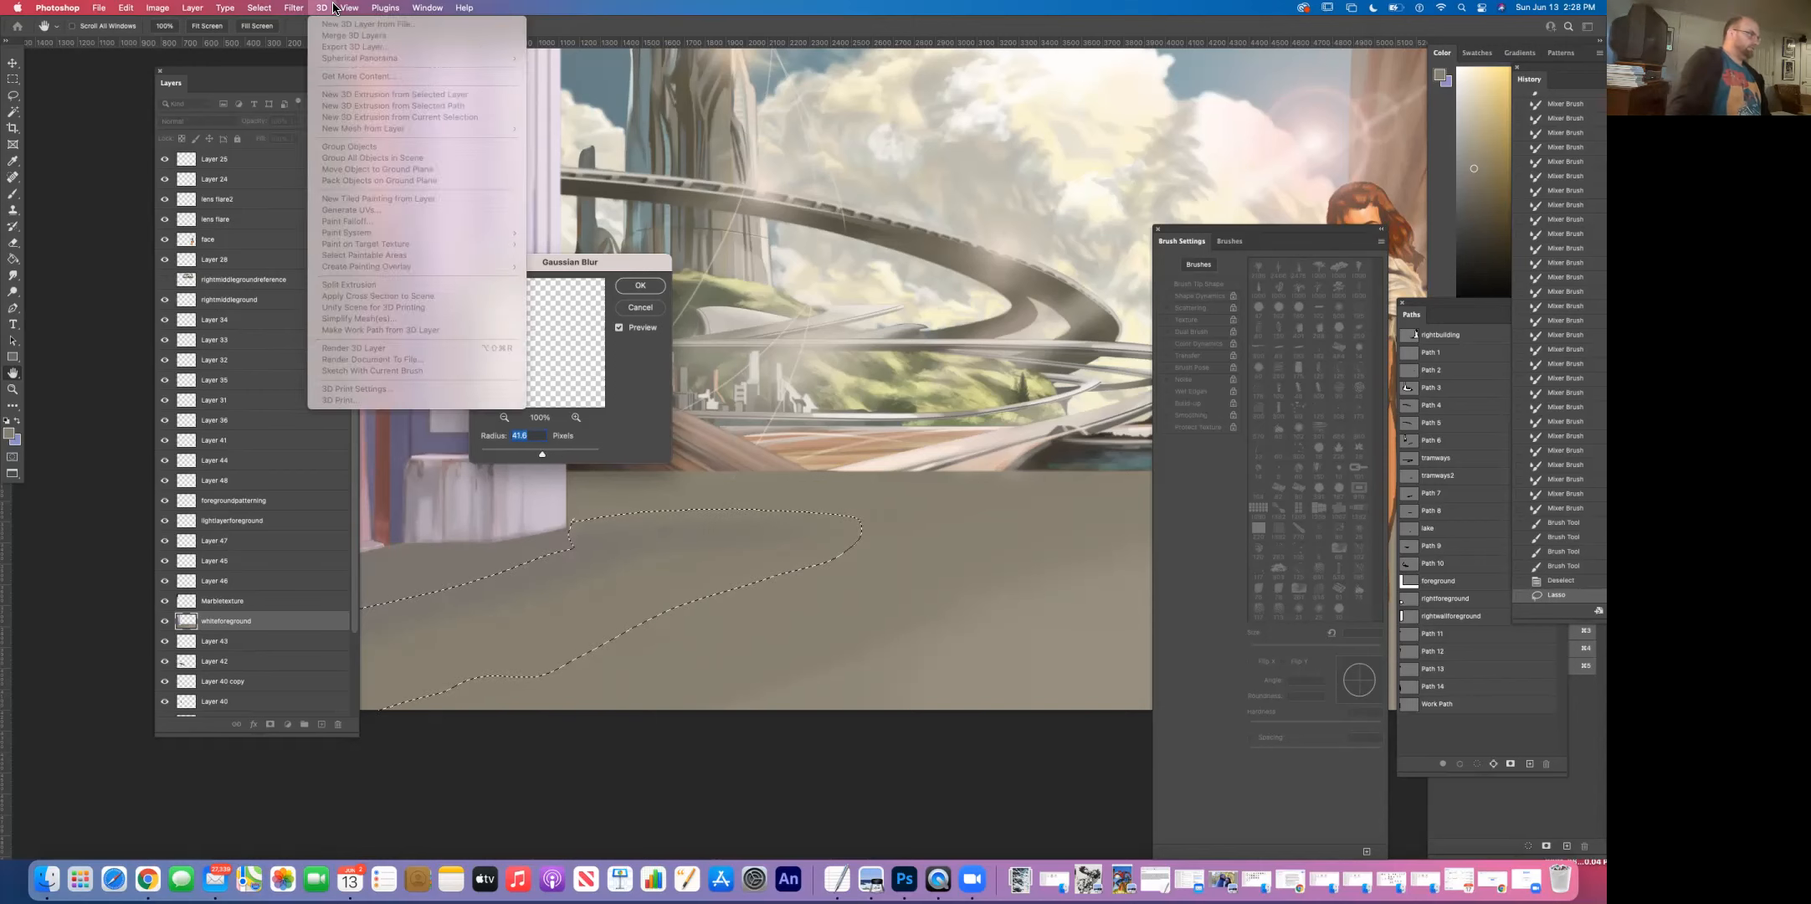
left_click(349, 189)
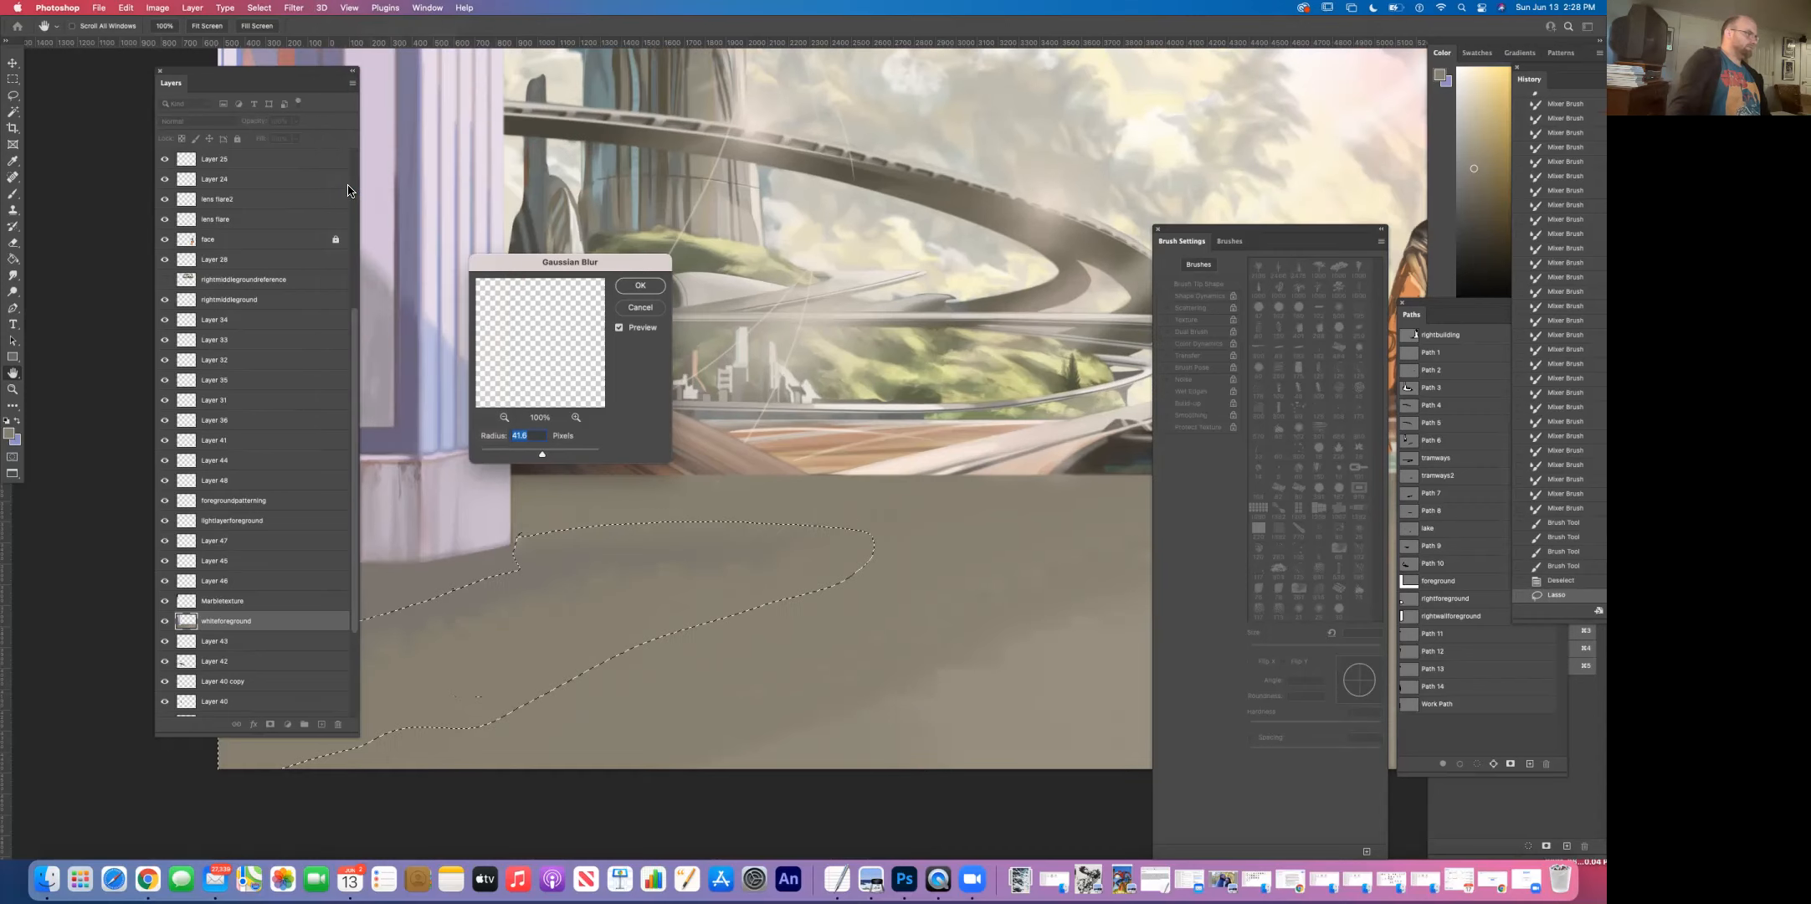
left_click_drag(510, 269, 757, 273)
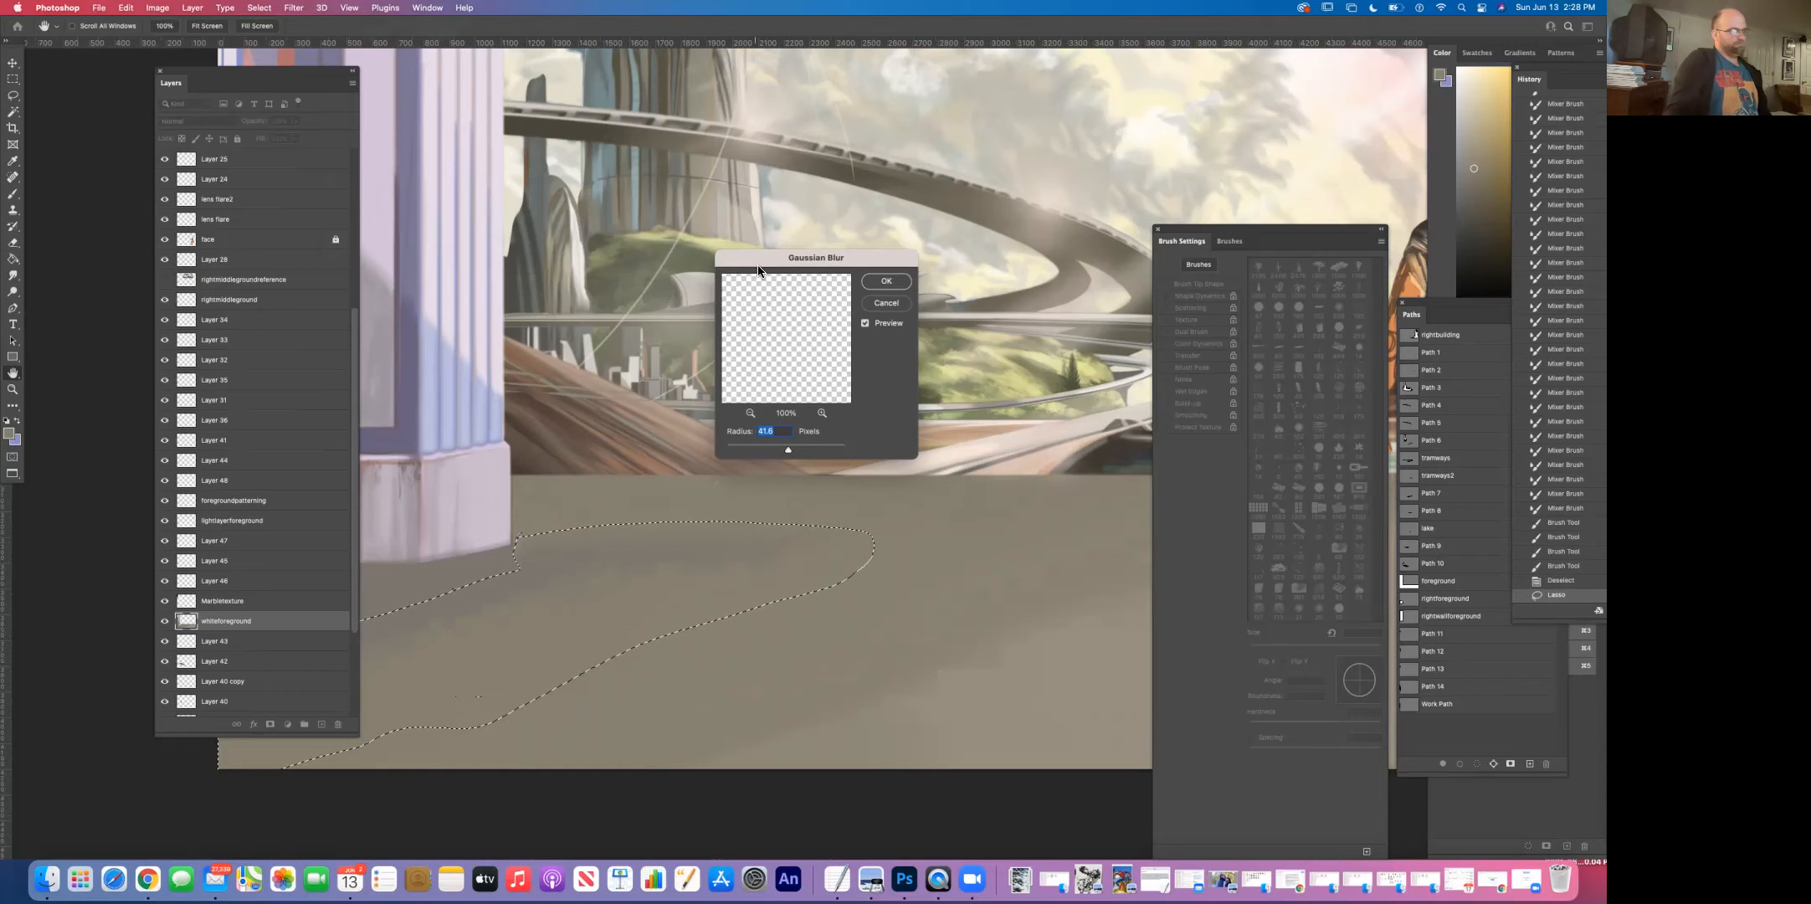
scroll(506, 379, "down", 5)
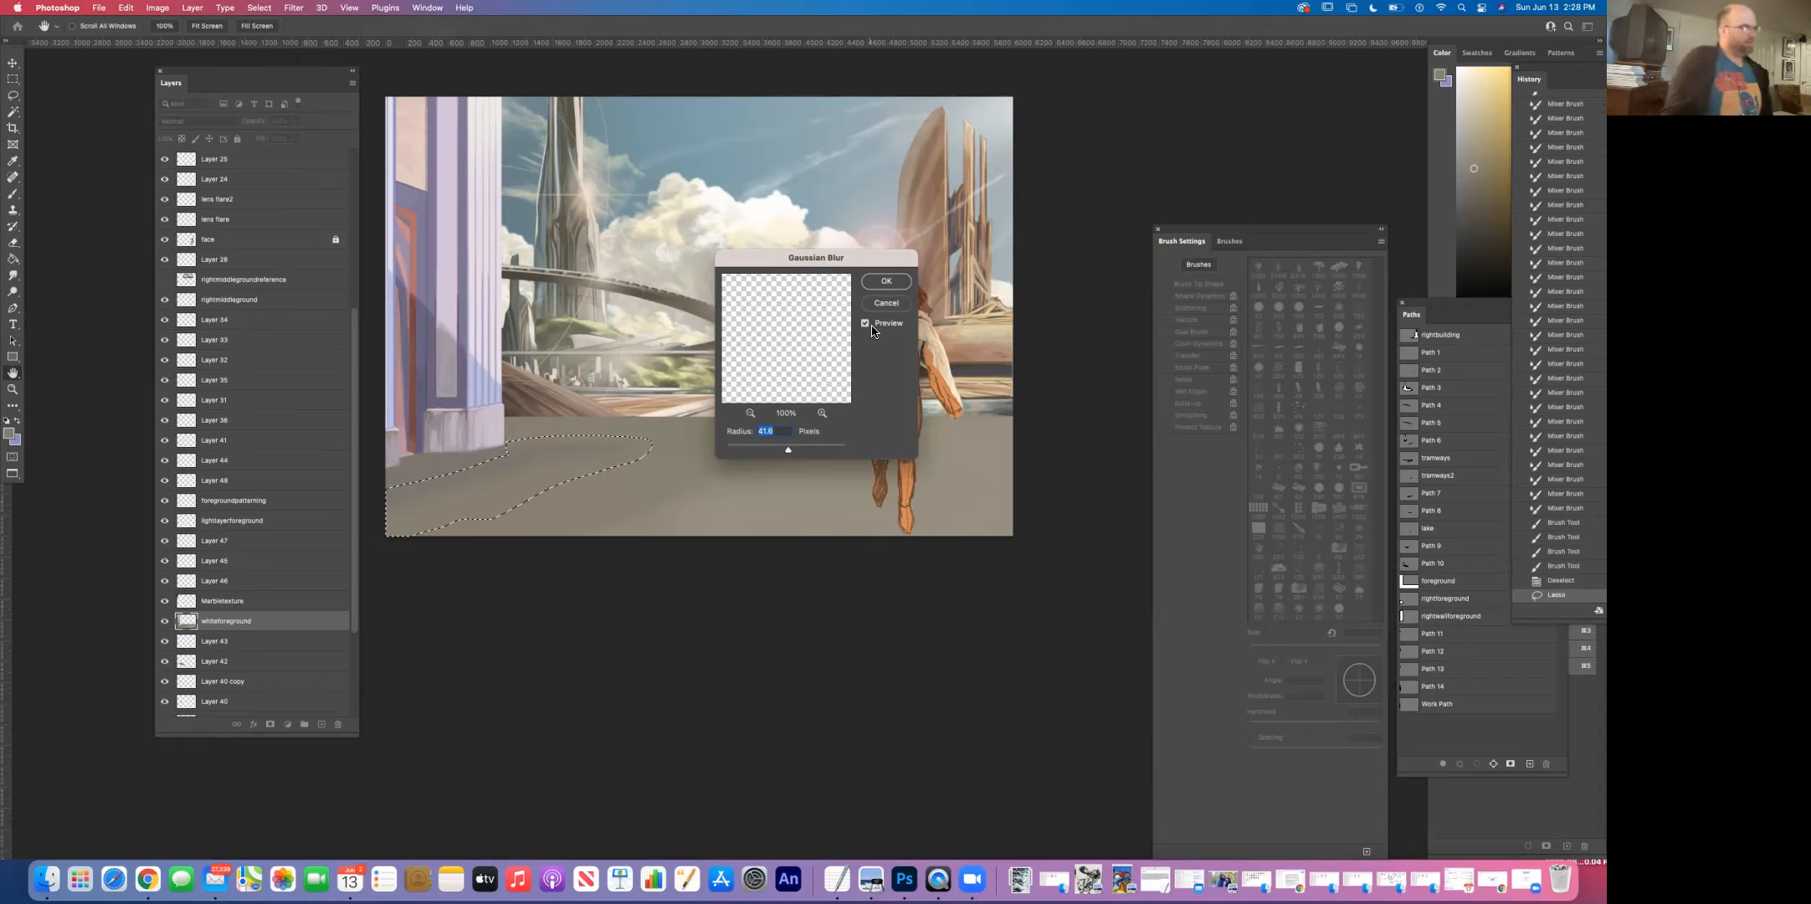
left_click(878, 285)
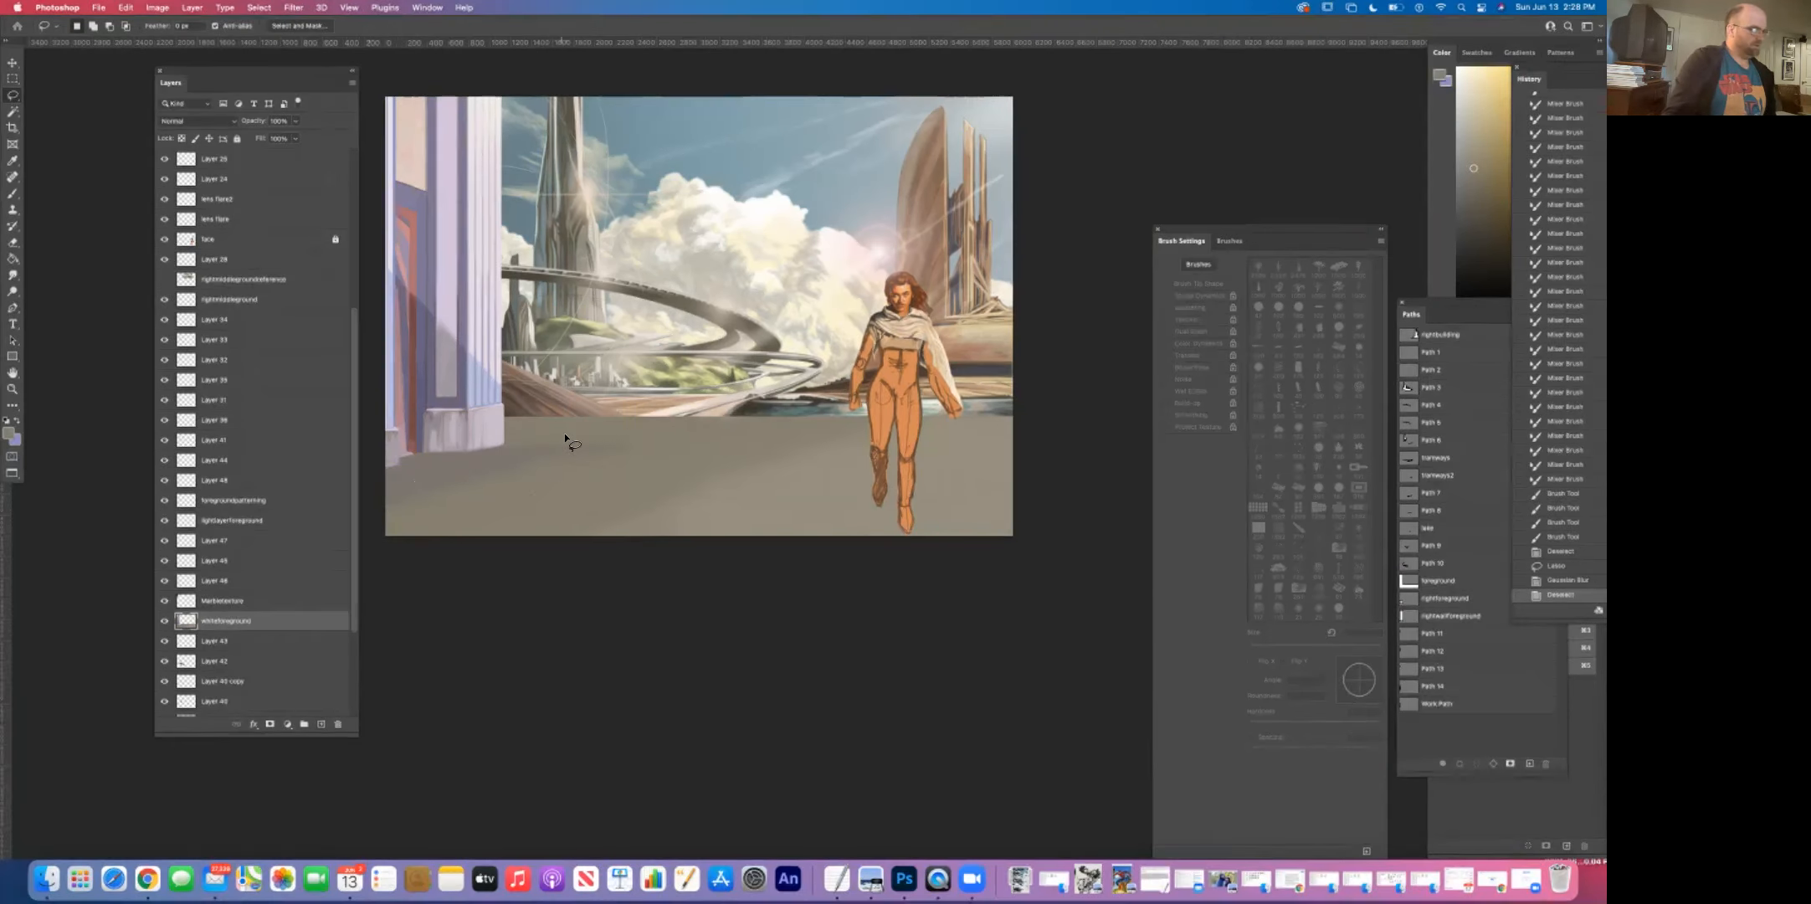
Step: Lasso the lit ground around the figure's legs, repeat the last Gaussian Blur on it, and deselect
left_click(14, 109)
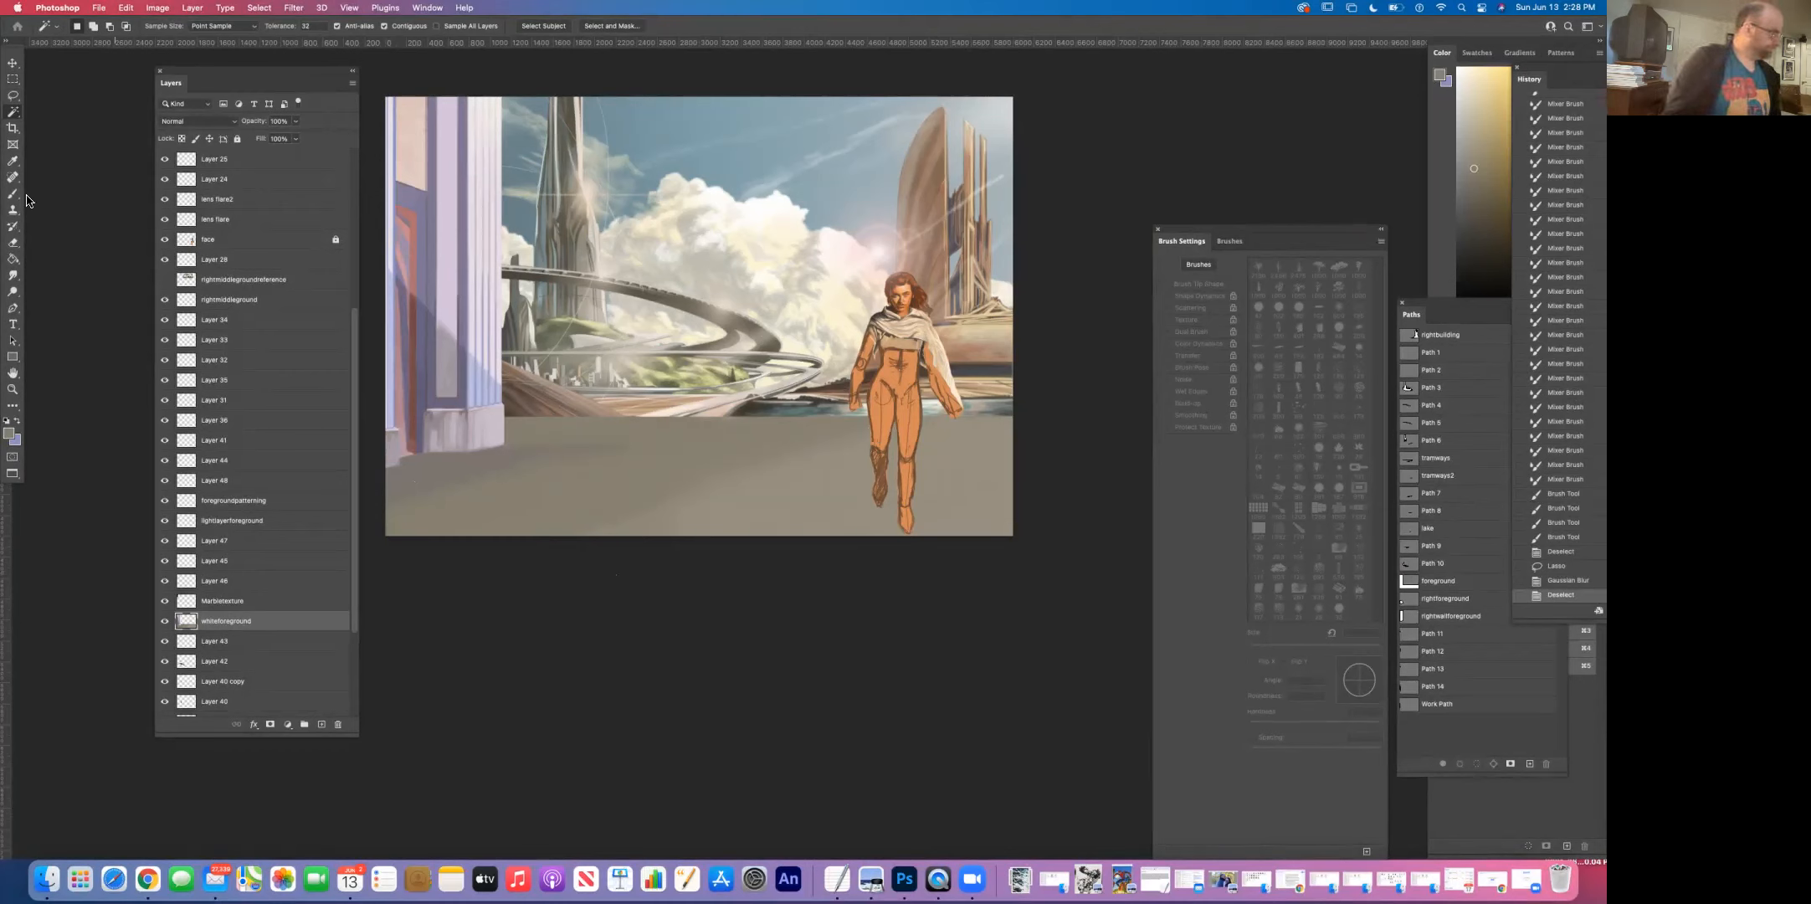
mouse_move(572, 554)
left_mouse_down()
mouse_move(743, 453)
mouse_move(854, 424)
mouse_move(1006, 454)
mouse_move(1064, 495)
mouse_move(1029, 555)
mouse_move(761, 606)
mouse_move(558, 585)
mouse_move(590, 558)
left_mouse_up()
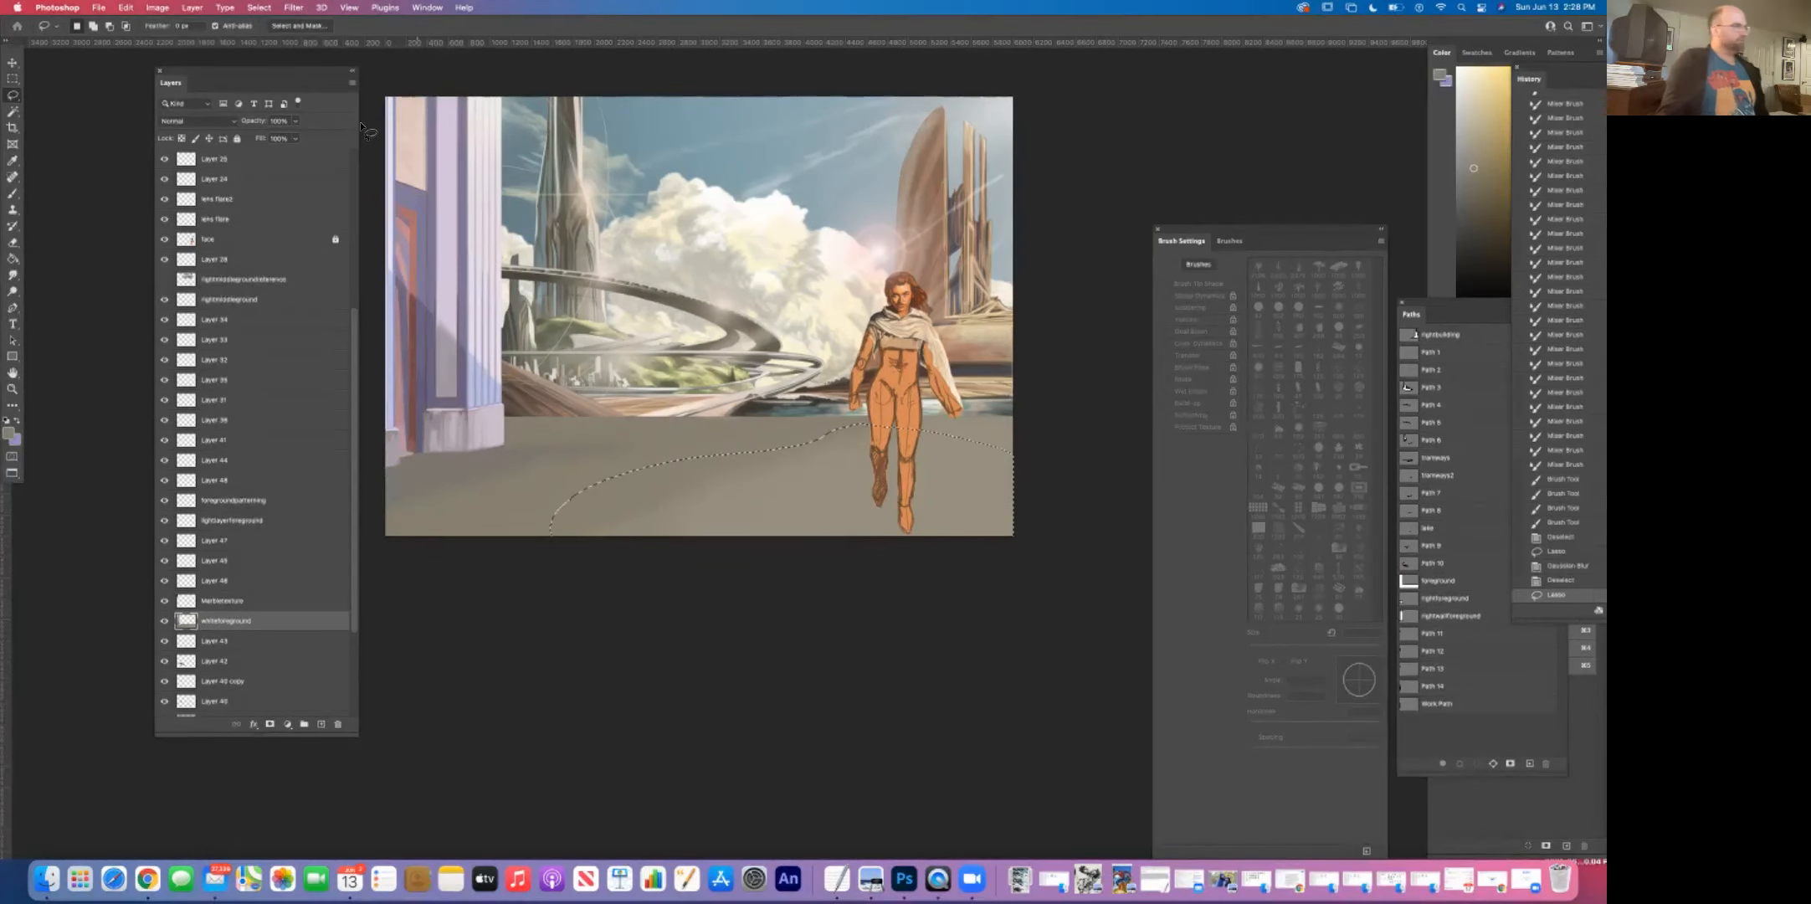
left_click(294, 7)
left_click(307, 25)
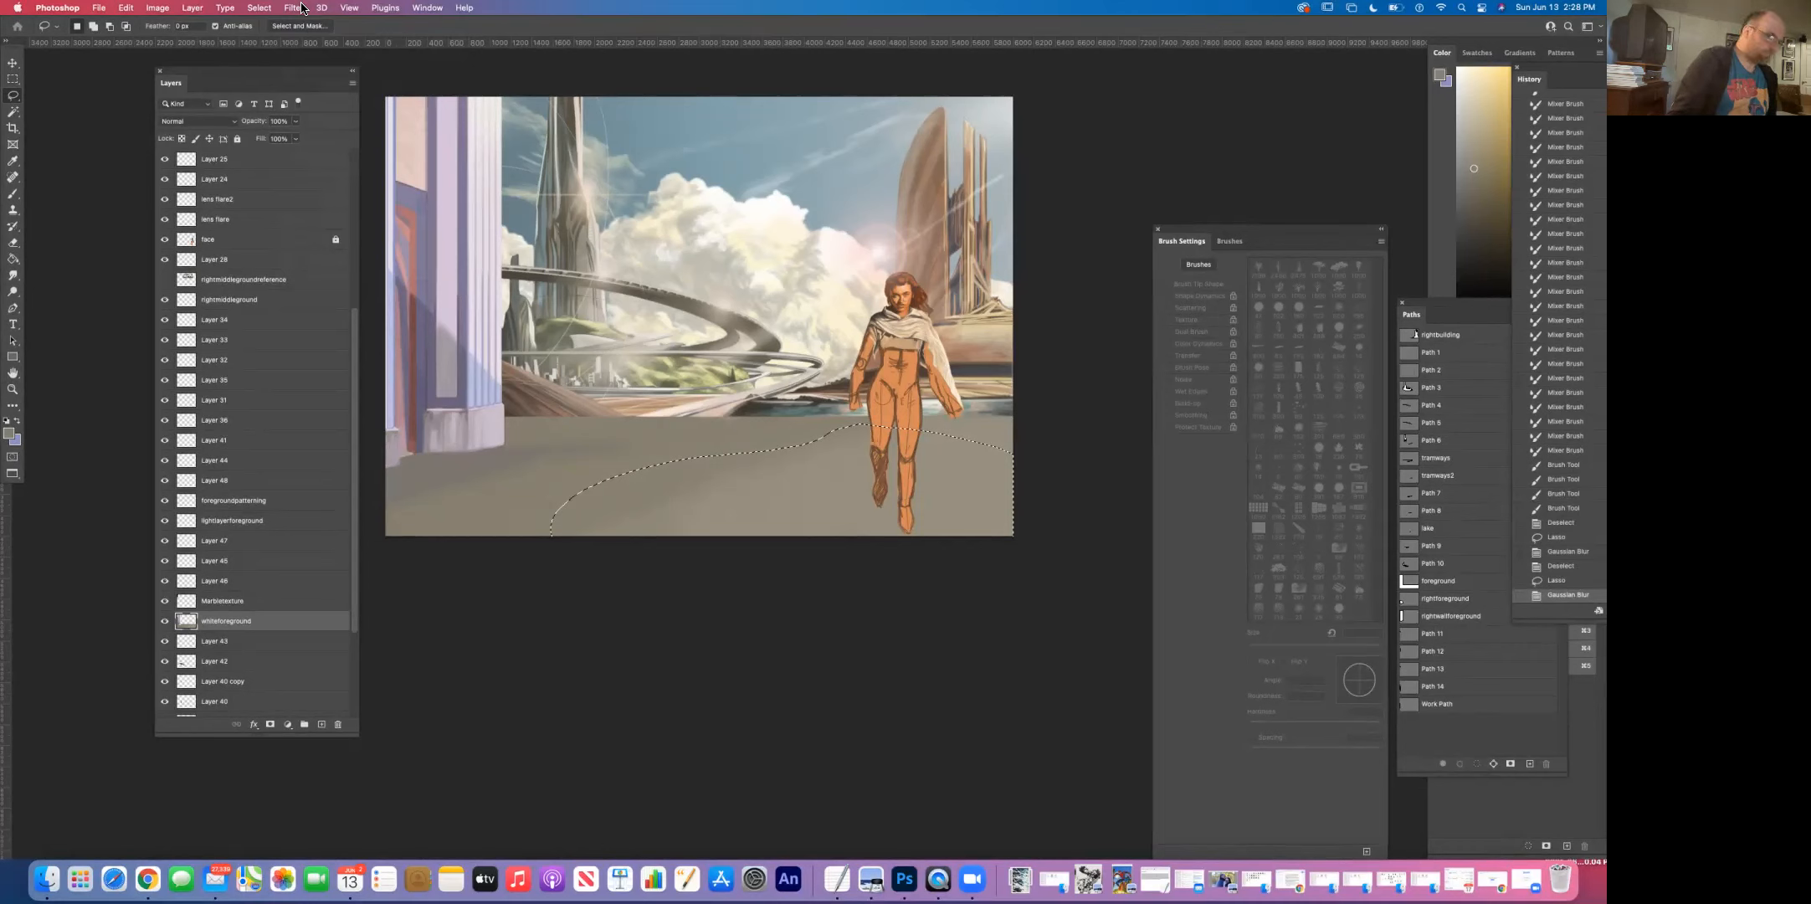
key("super+d")
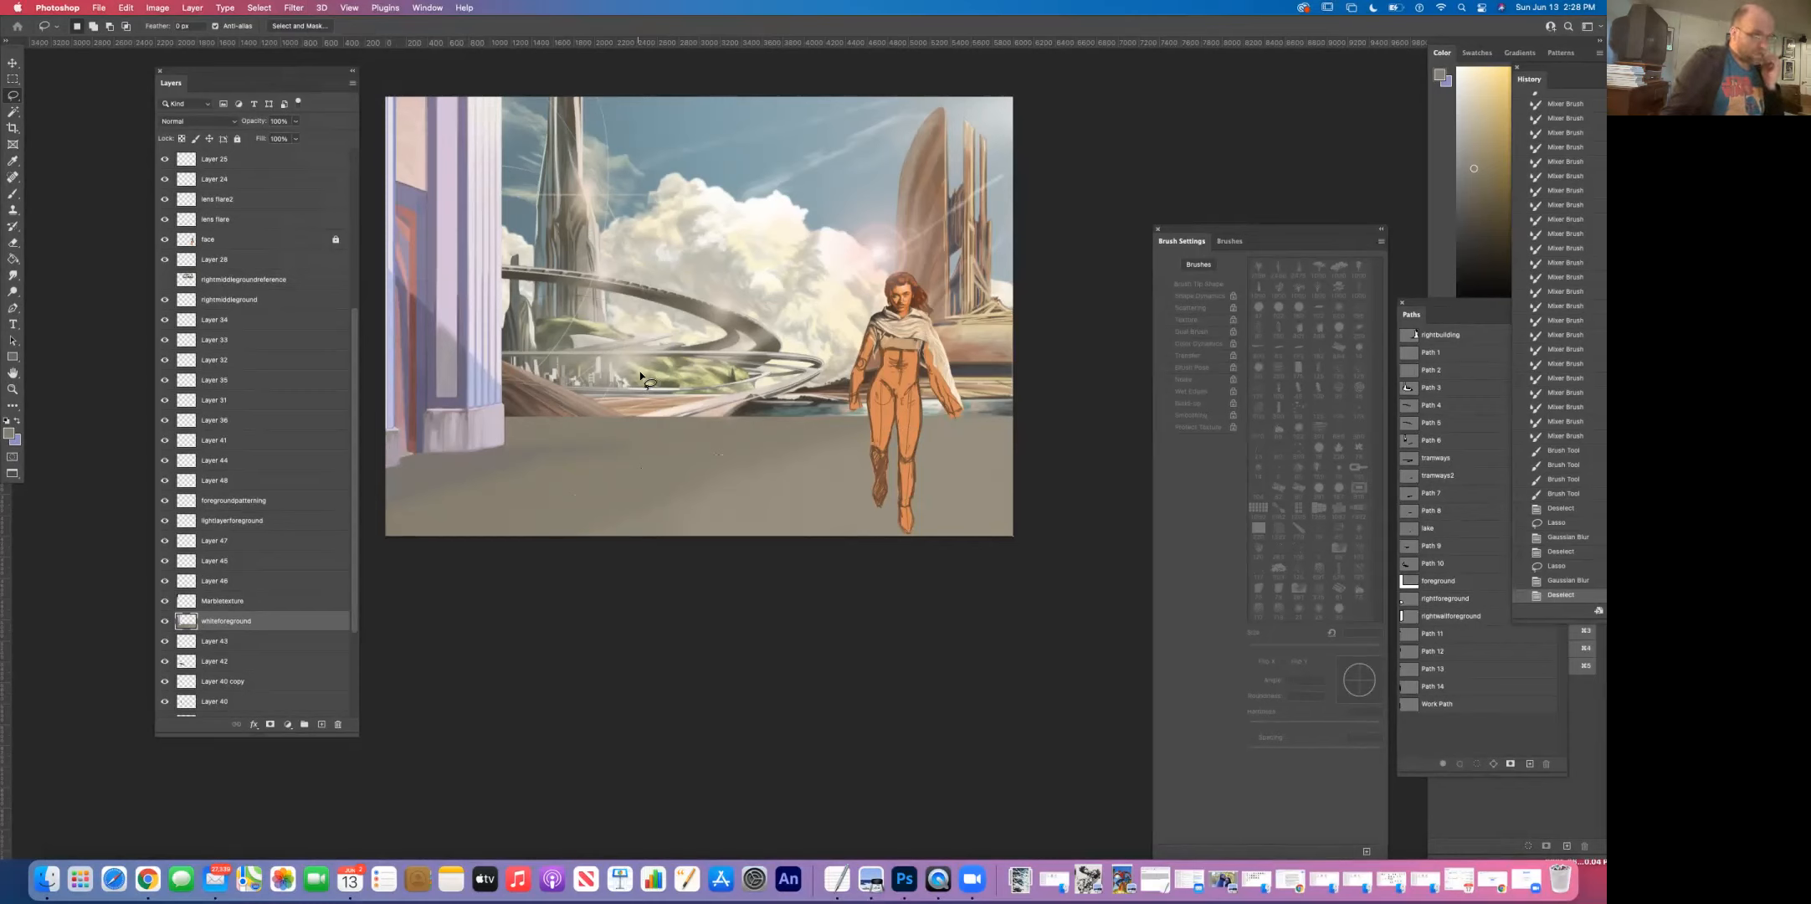
Step: Lasso a thin strip along the ground's far edge from the building past the figure and start a Field Blur
mouse_move(512, 423)
left_mouse_down()
mouse_move(994, 443)
mouse_move(1025, 427)
mouse_move(916, 407)
mouse_move(506, 414)
left_mouse_up()
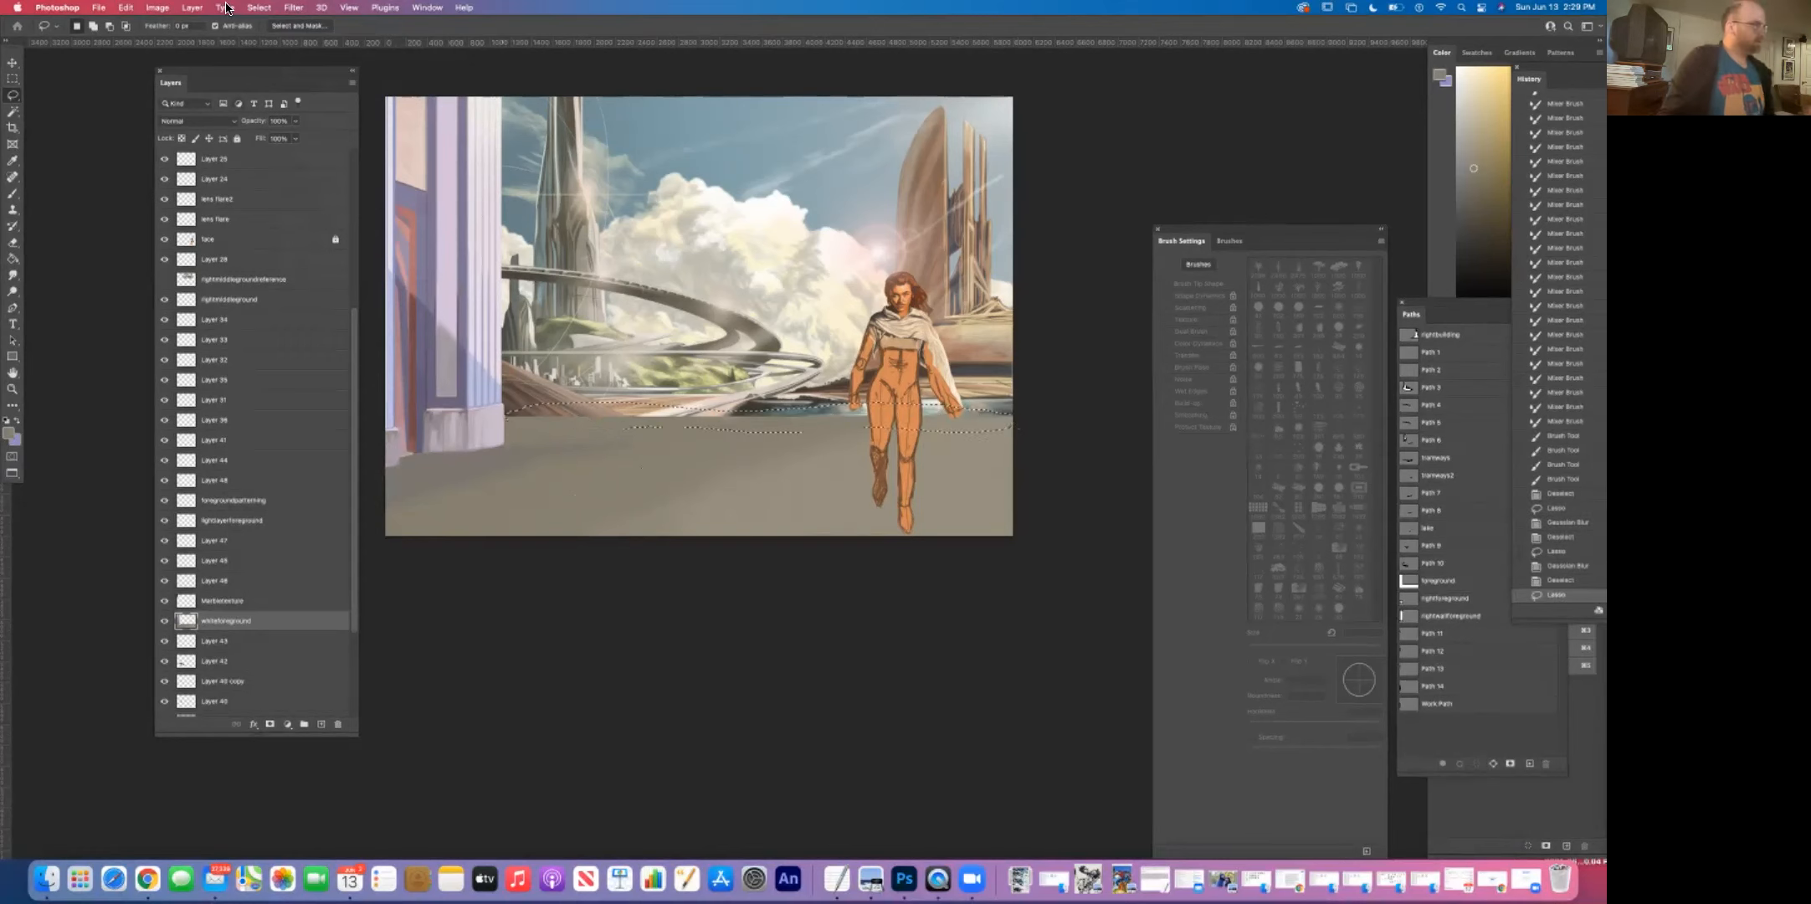
left_click(294, 8)
mouse_move(316, 181)
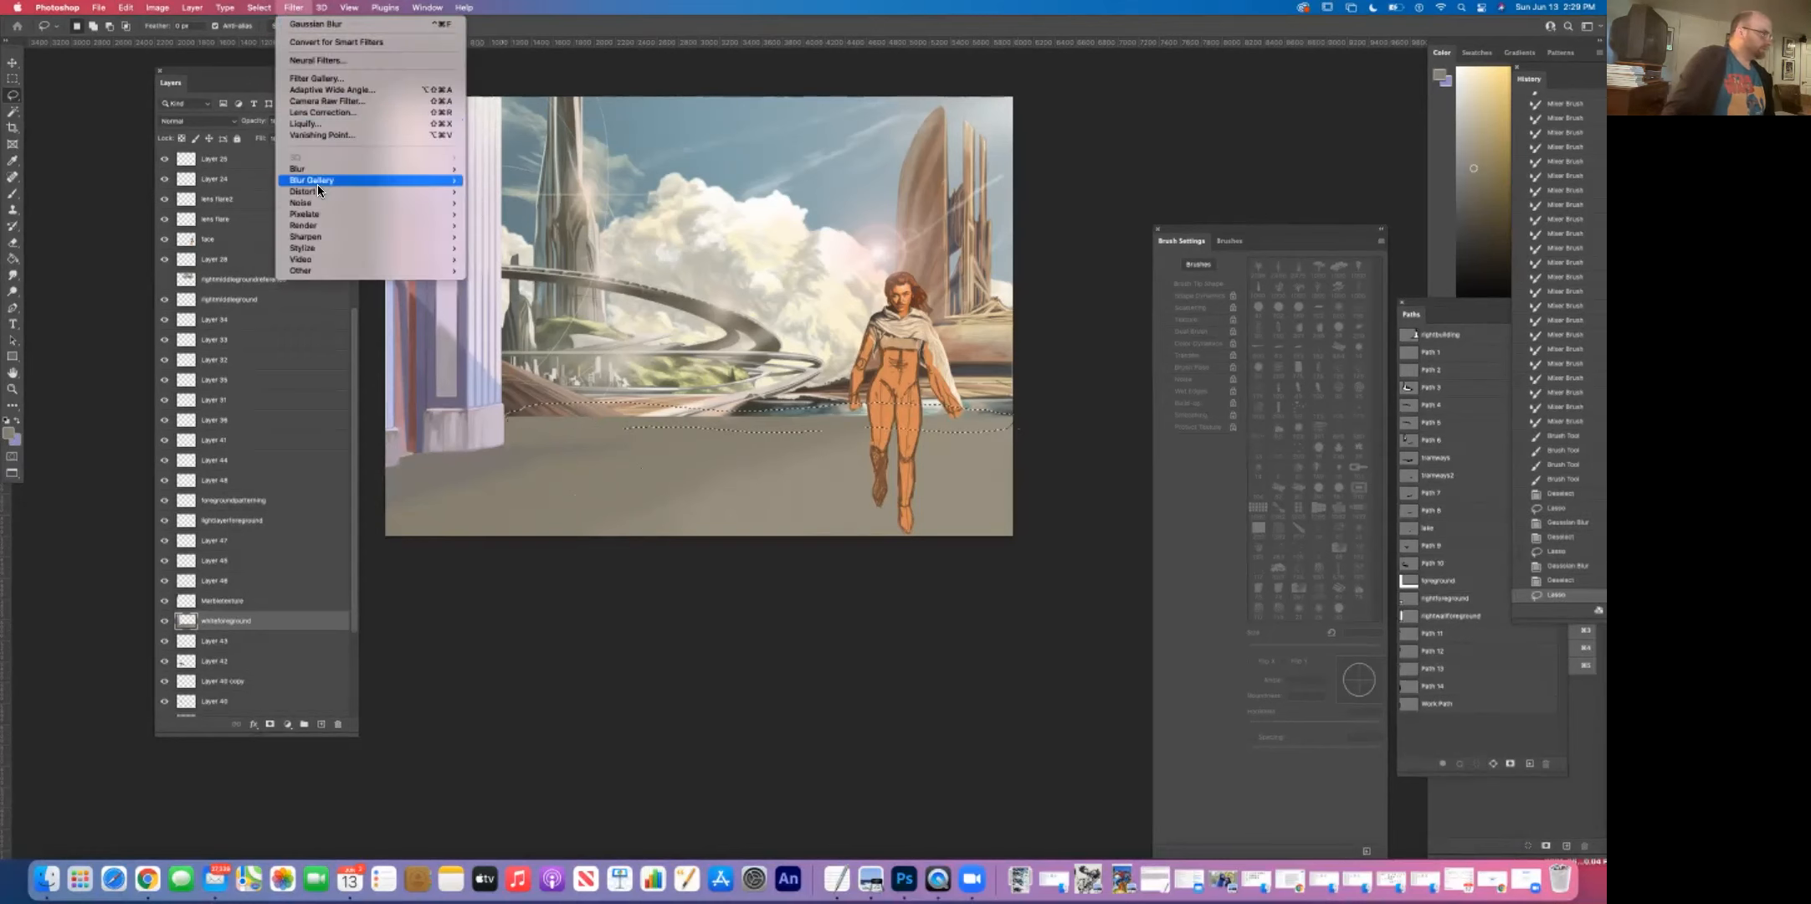
left_click(526, 180)
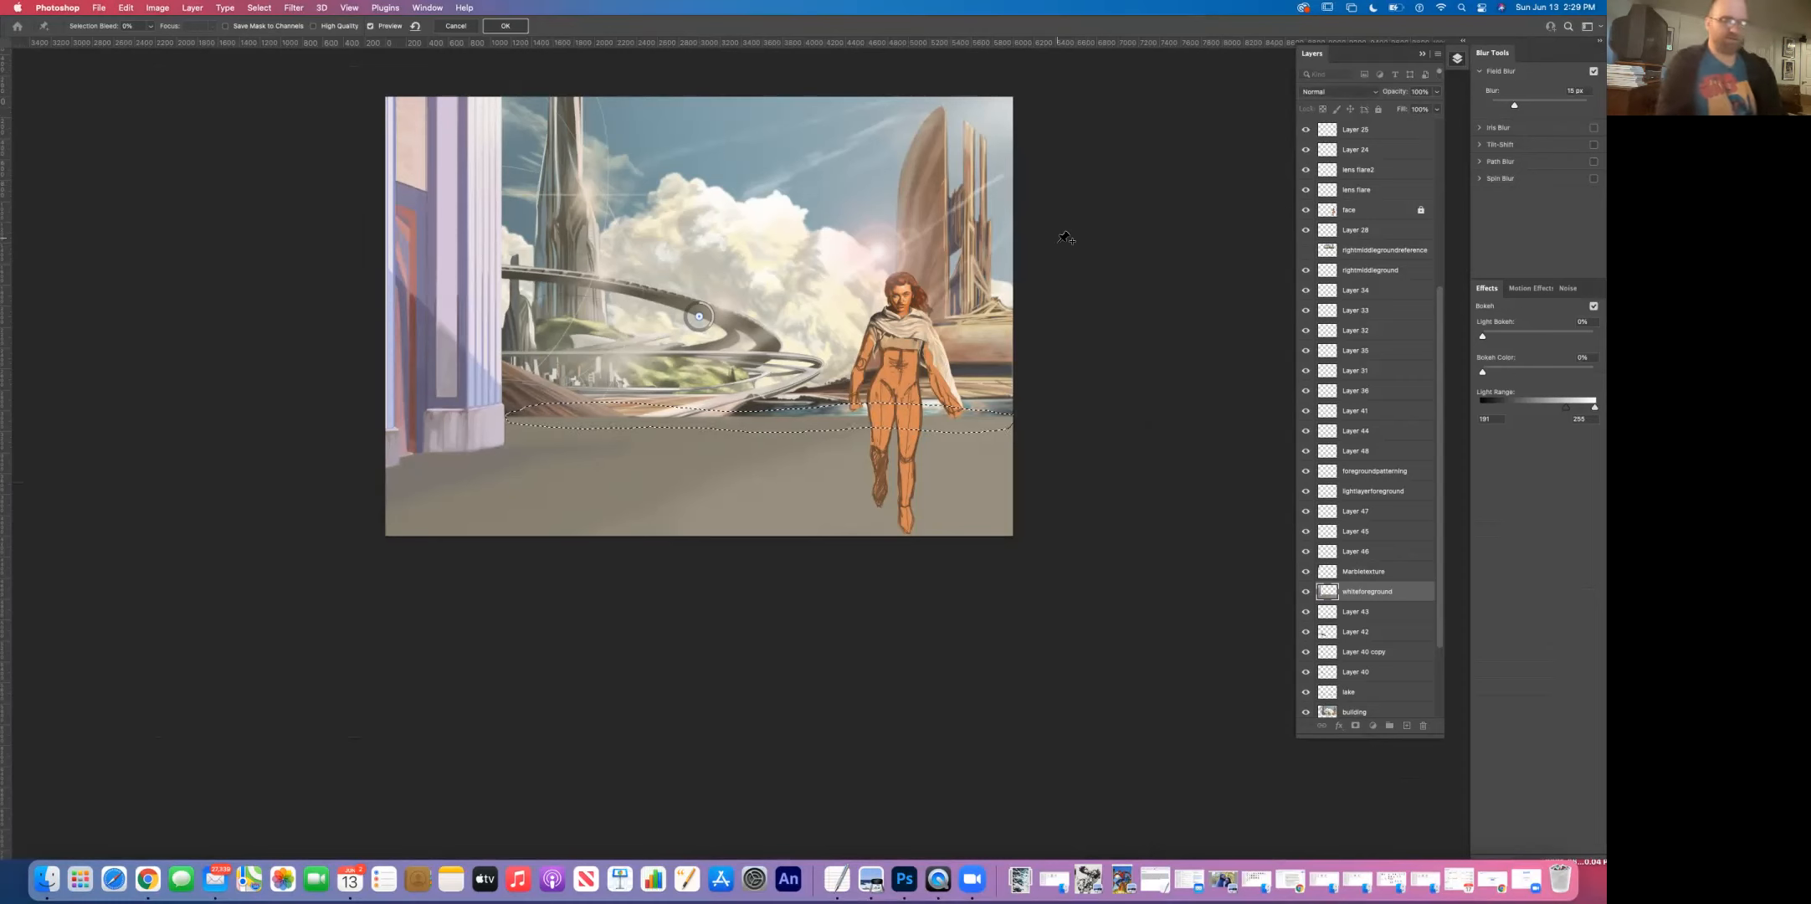
Step: Examine the Field Blur along the ground's far edge at actual size and in the full view
left_click(355, 9)
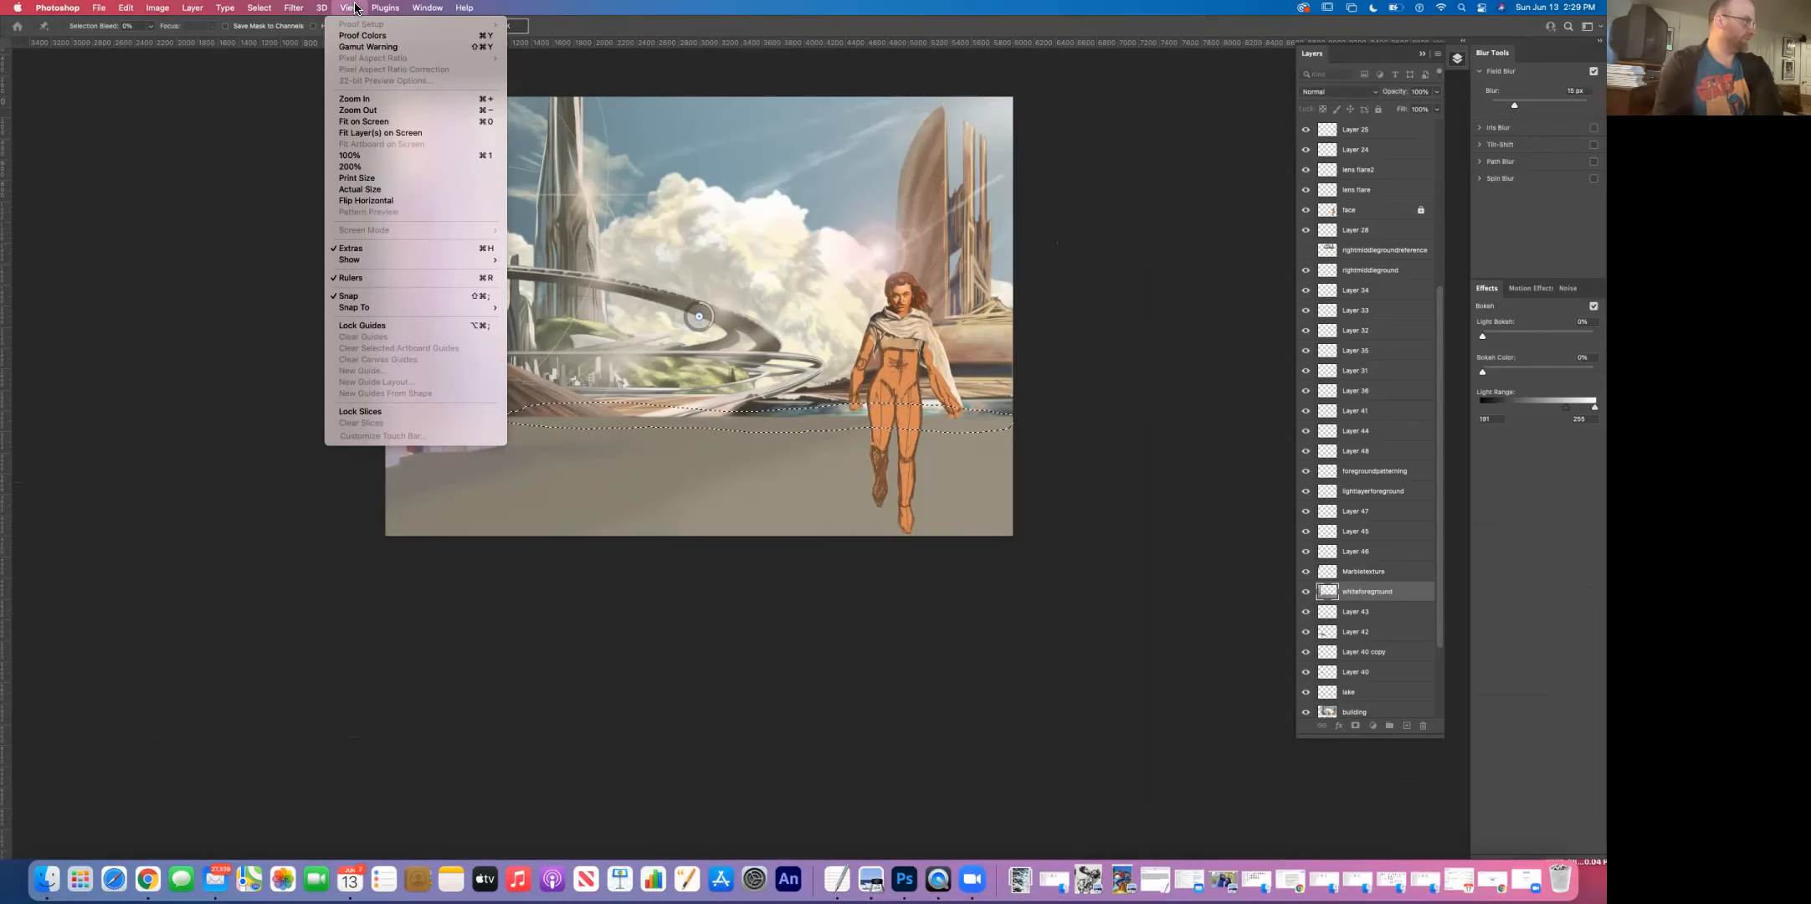
left_click(380, 195)
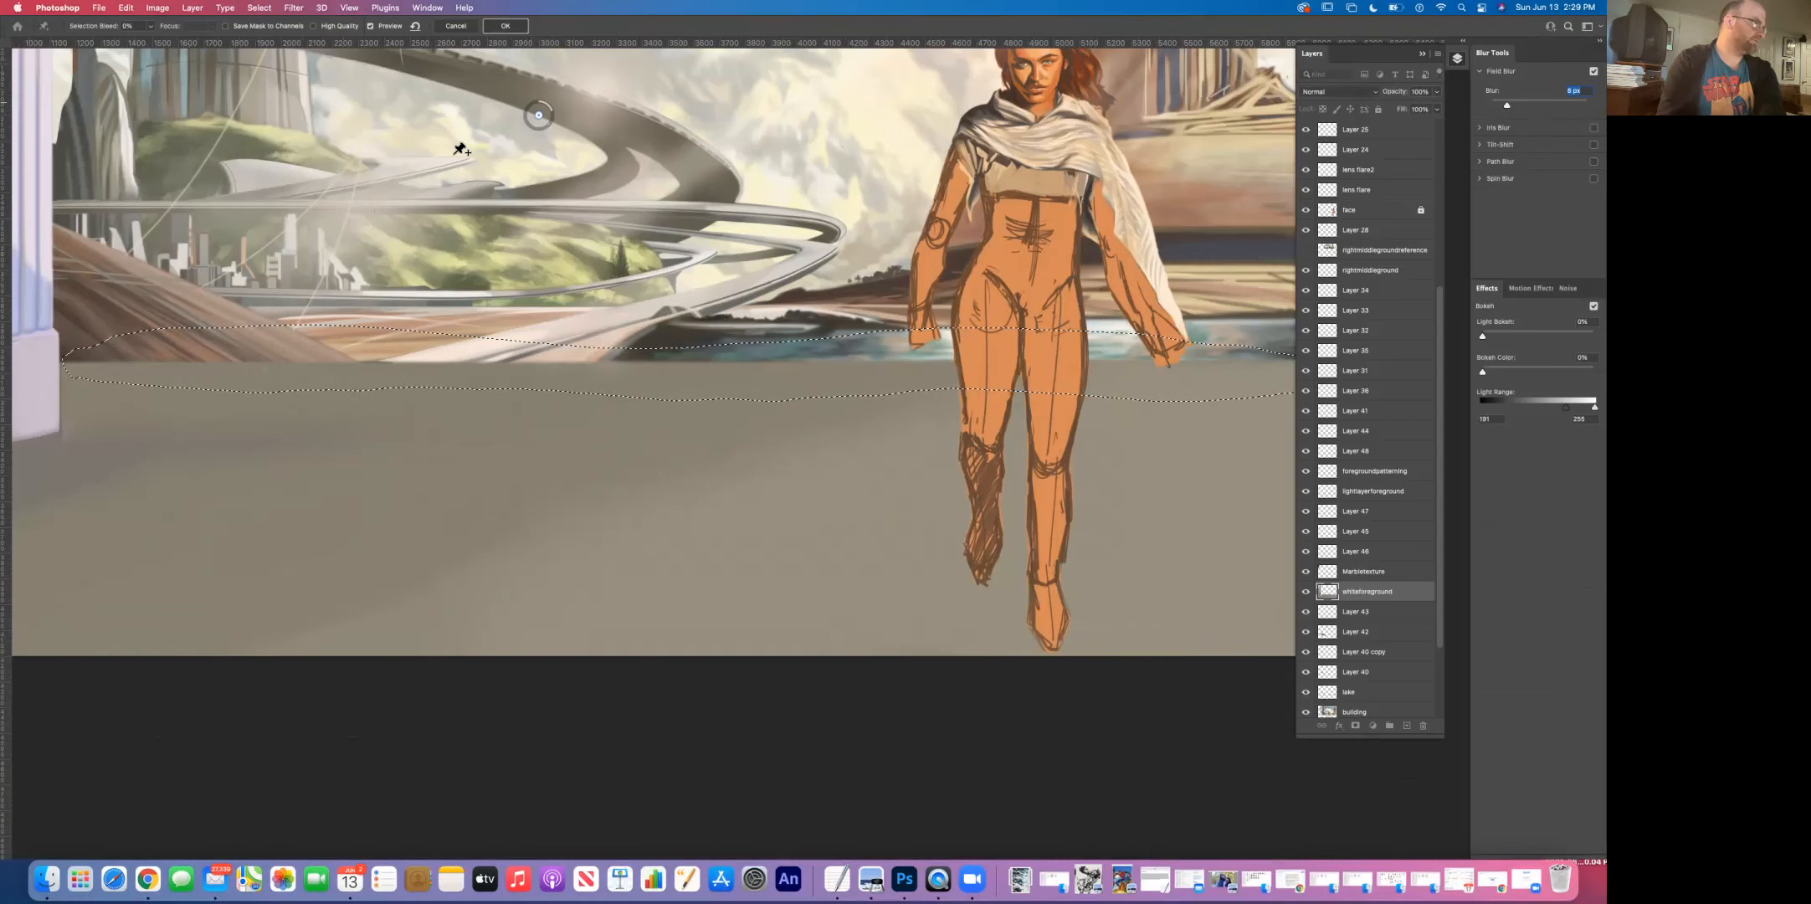
left_click(348, 7)
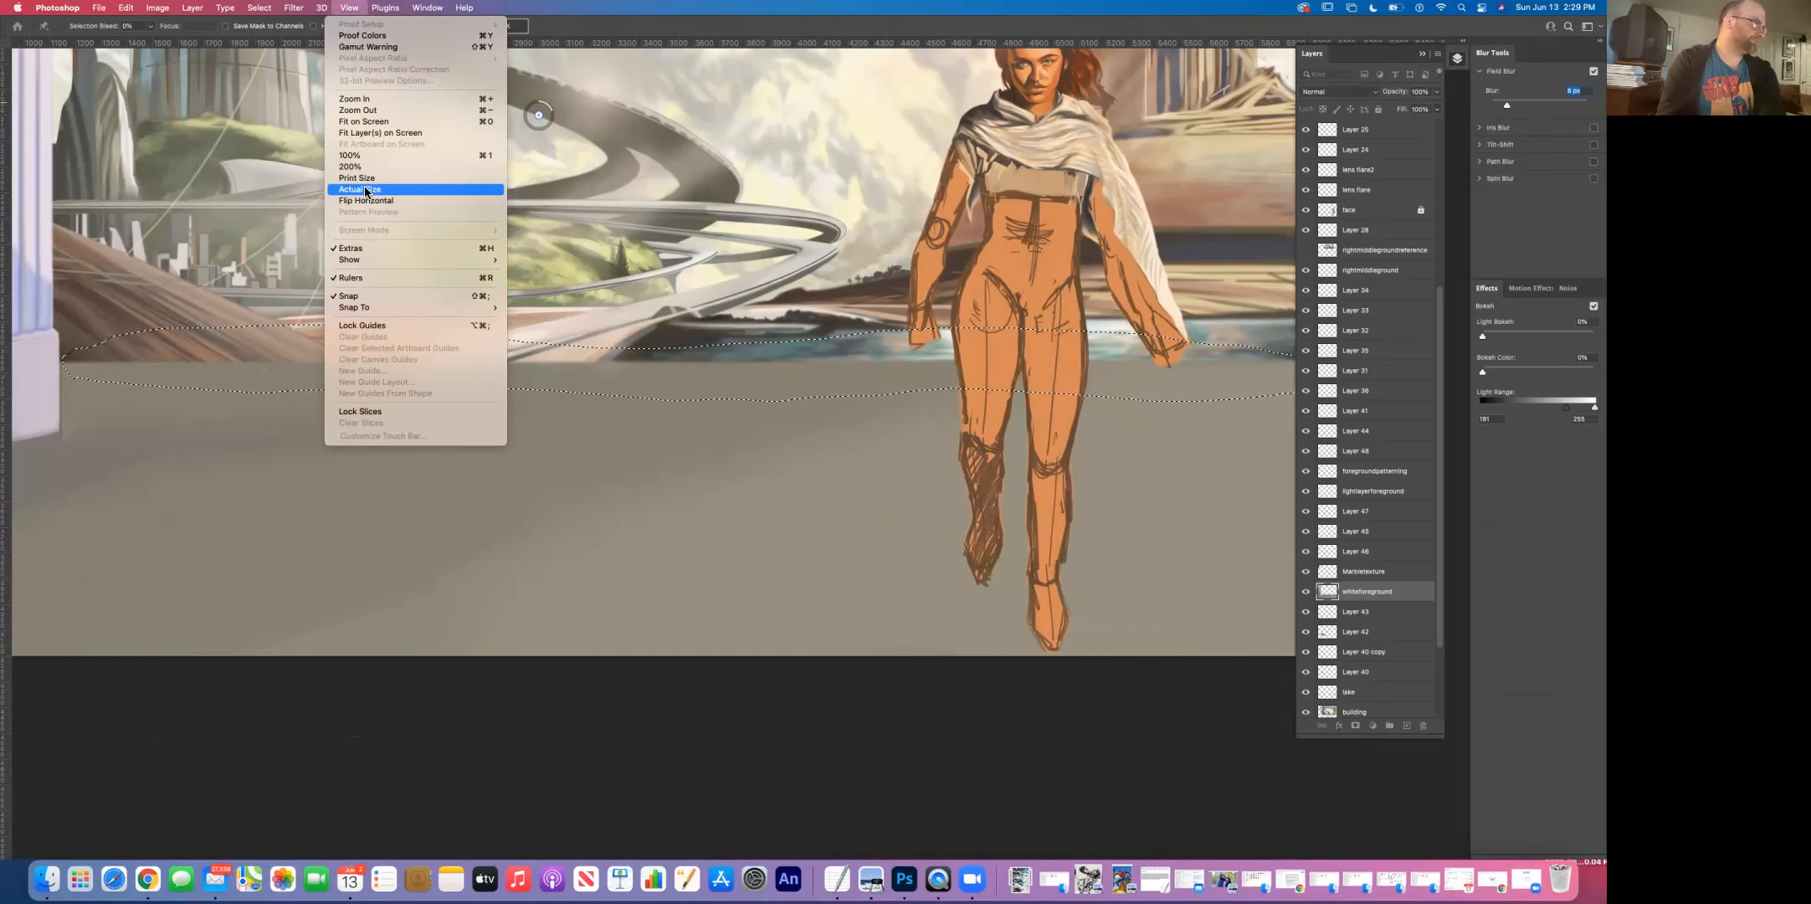
left_click(365, 190)
left_click_drag(404, 400, 880, 571)
scroll(881, 571, "left", 5)
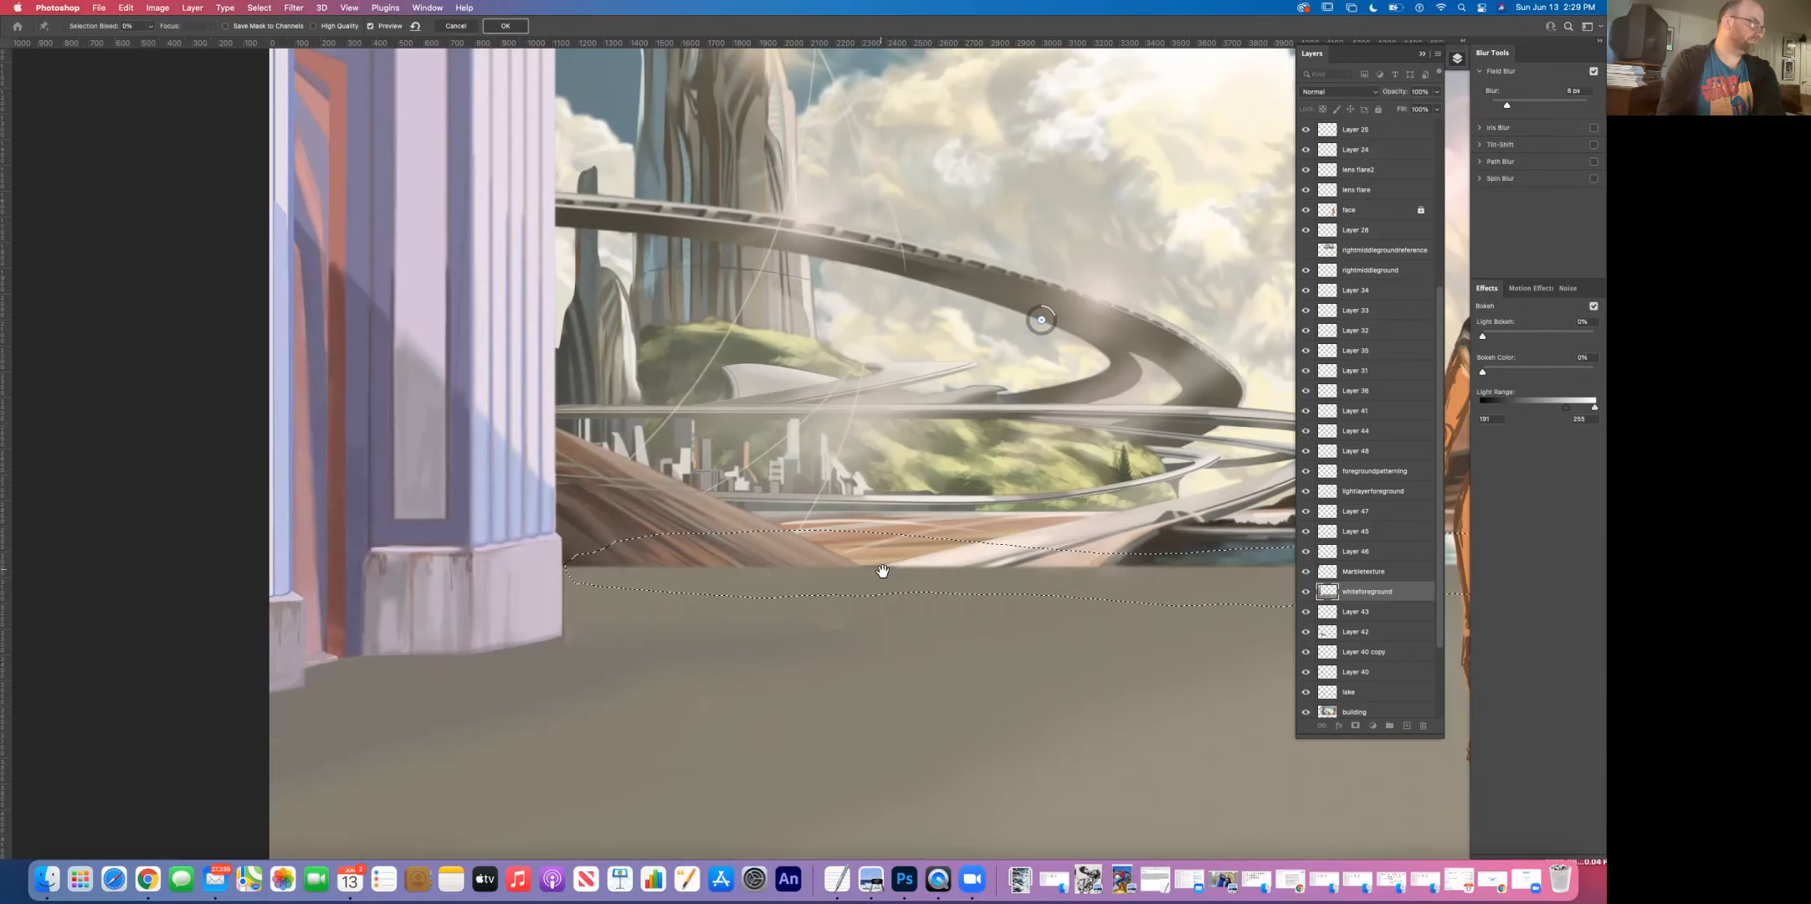
scroll(883, 571, "right", 10)
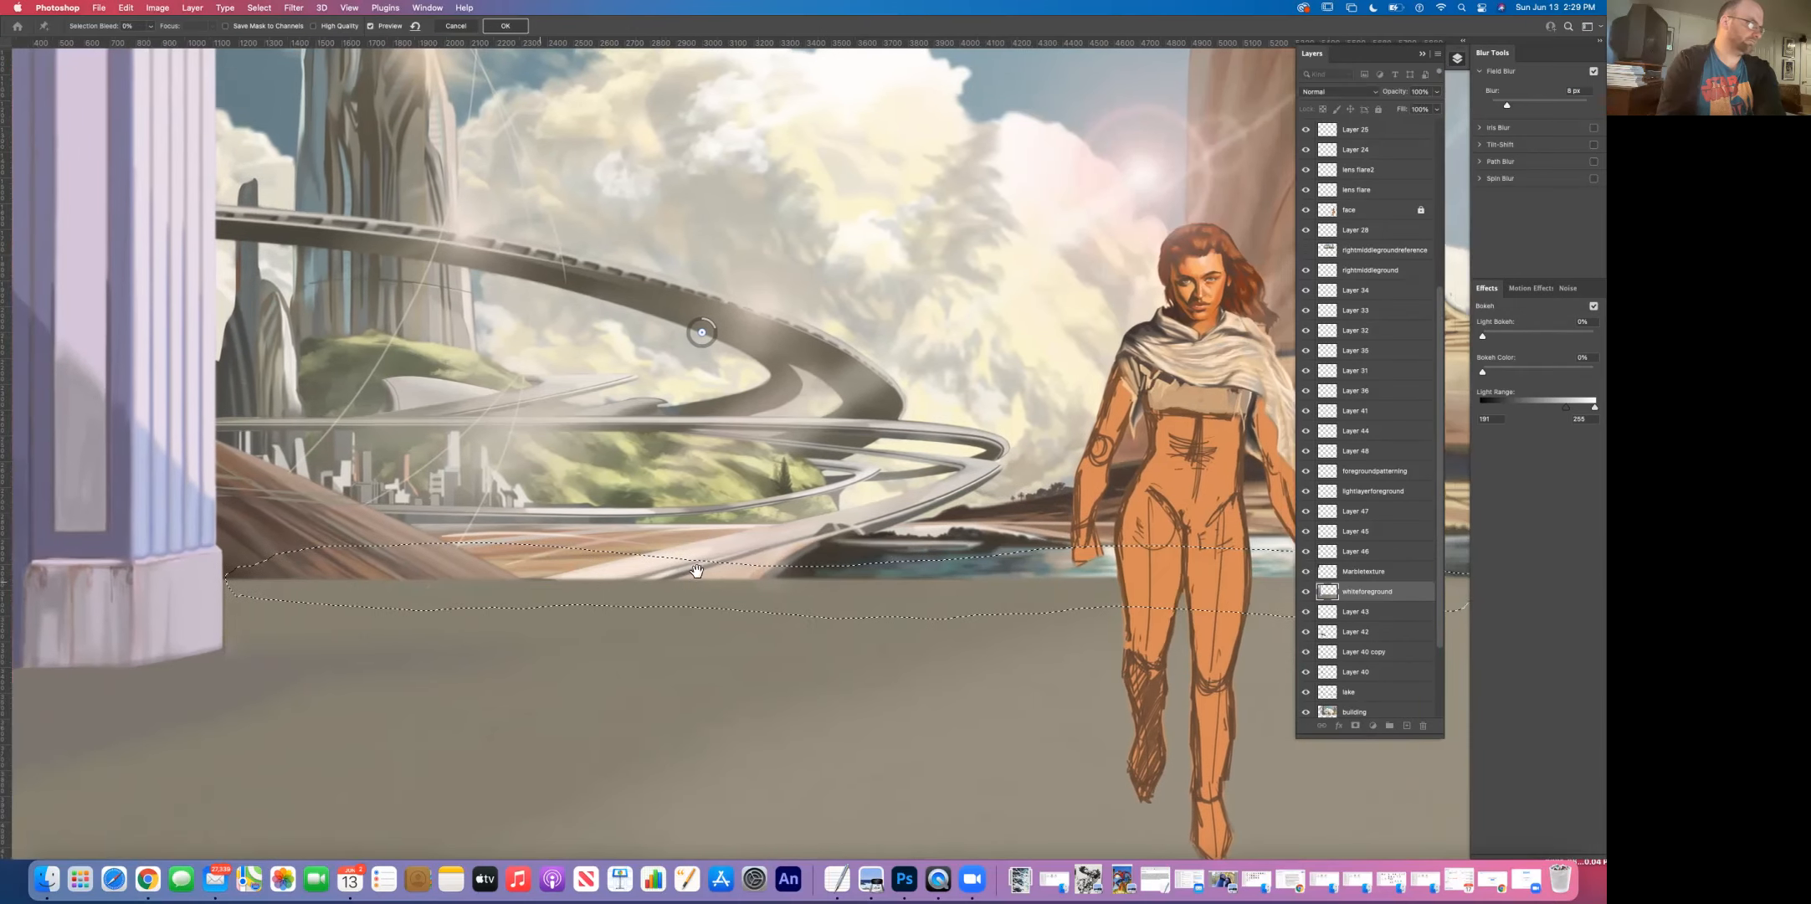
left_click(745, 559, "alt")
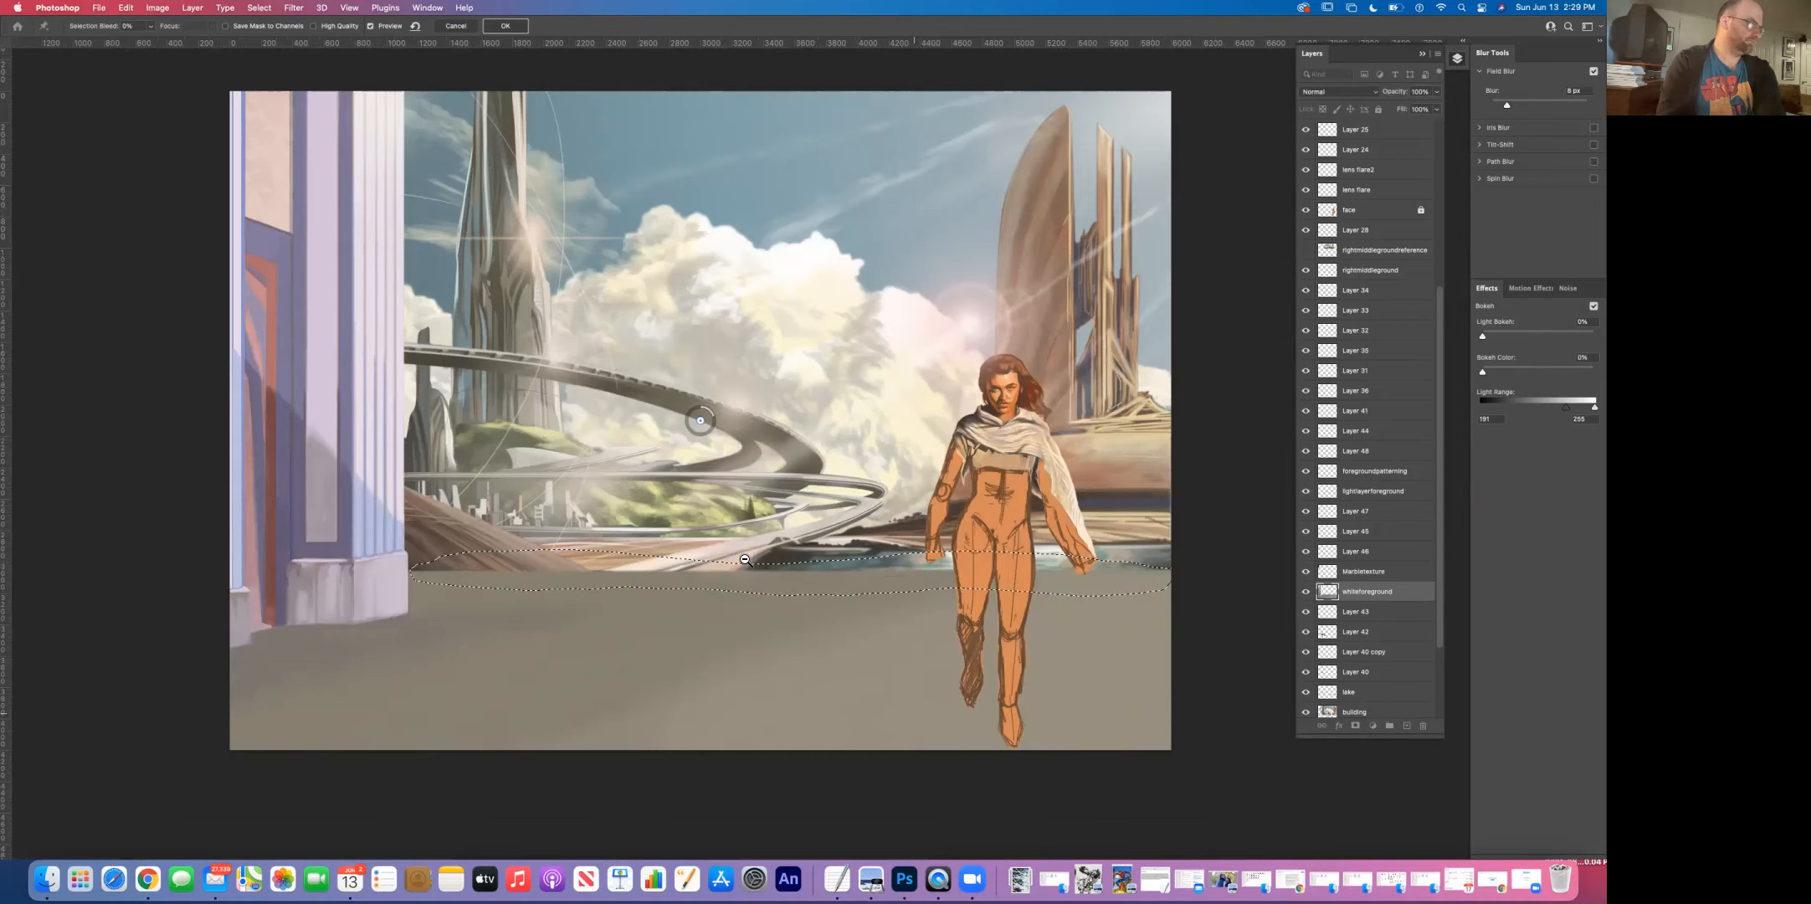
left_click(745, 559, "alt")
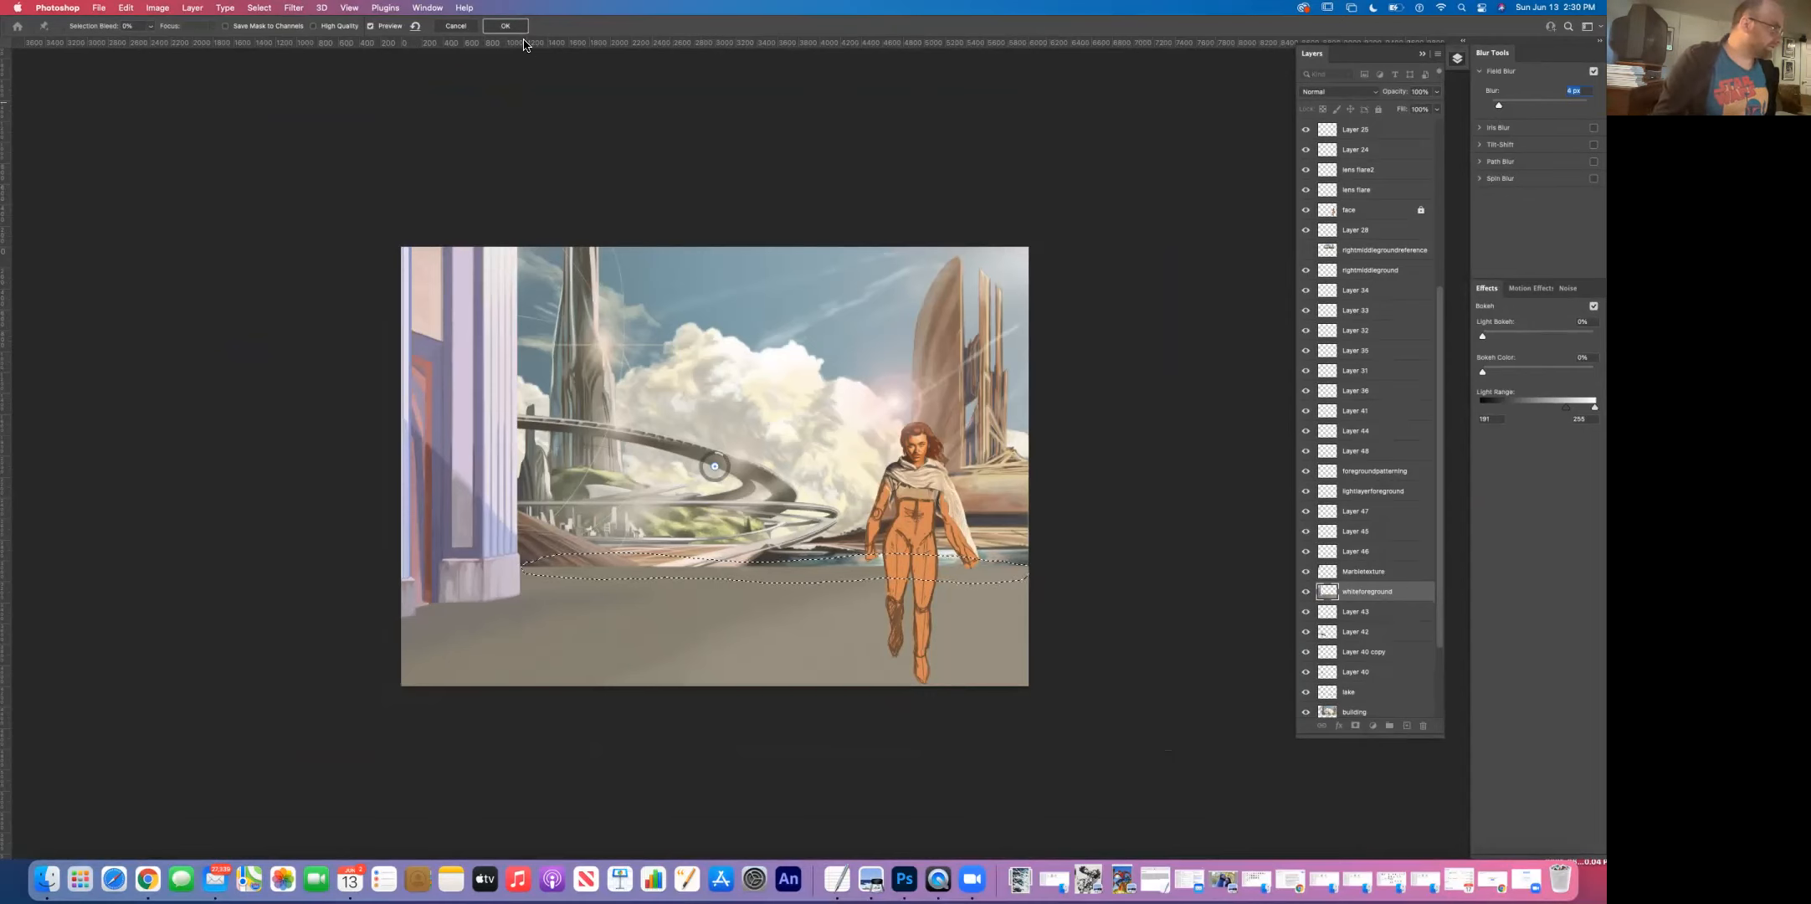
Step: Set the Field Blur to about 6 pixels and compare the ground's edge with the preview off and on, up close and from afar
left_click(371, 26)
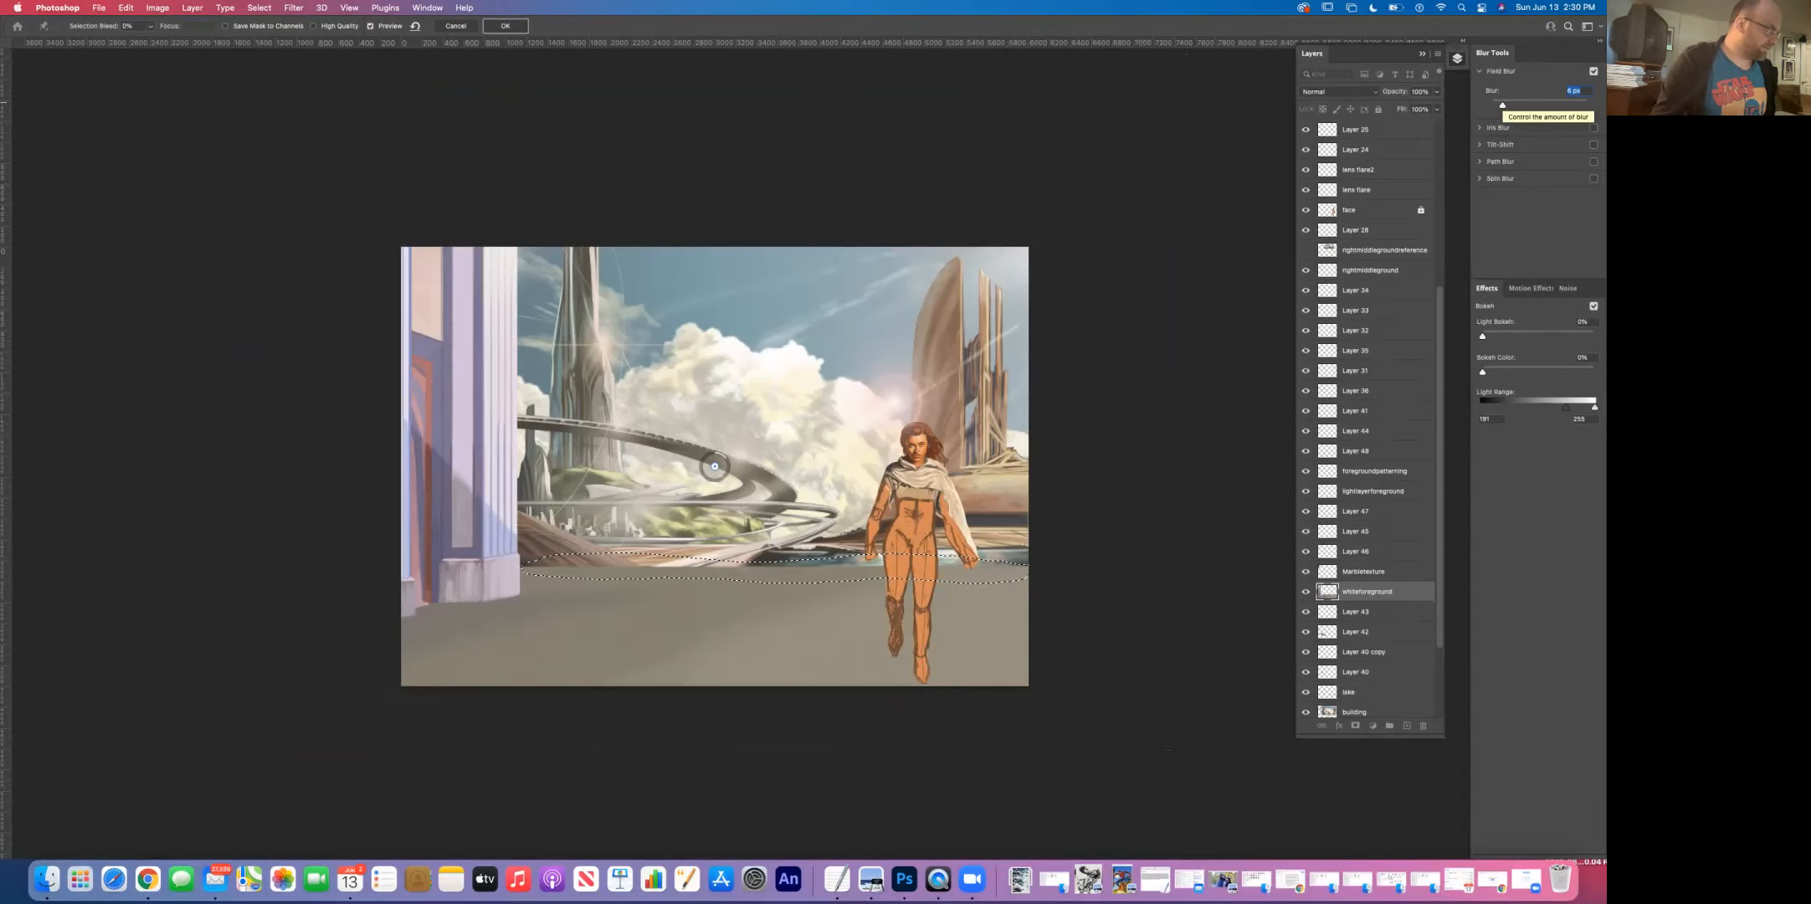
left_click(371, 26)
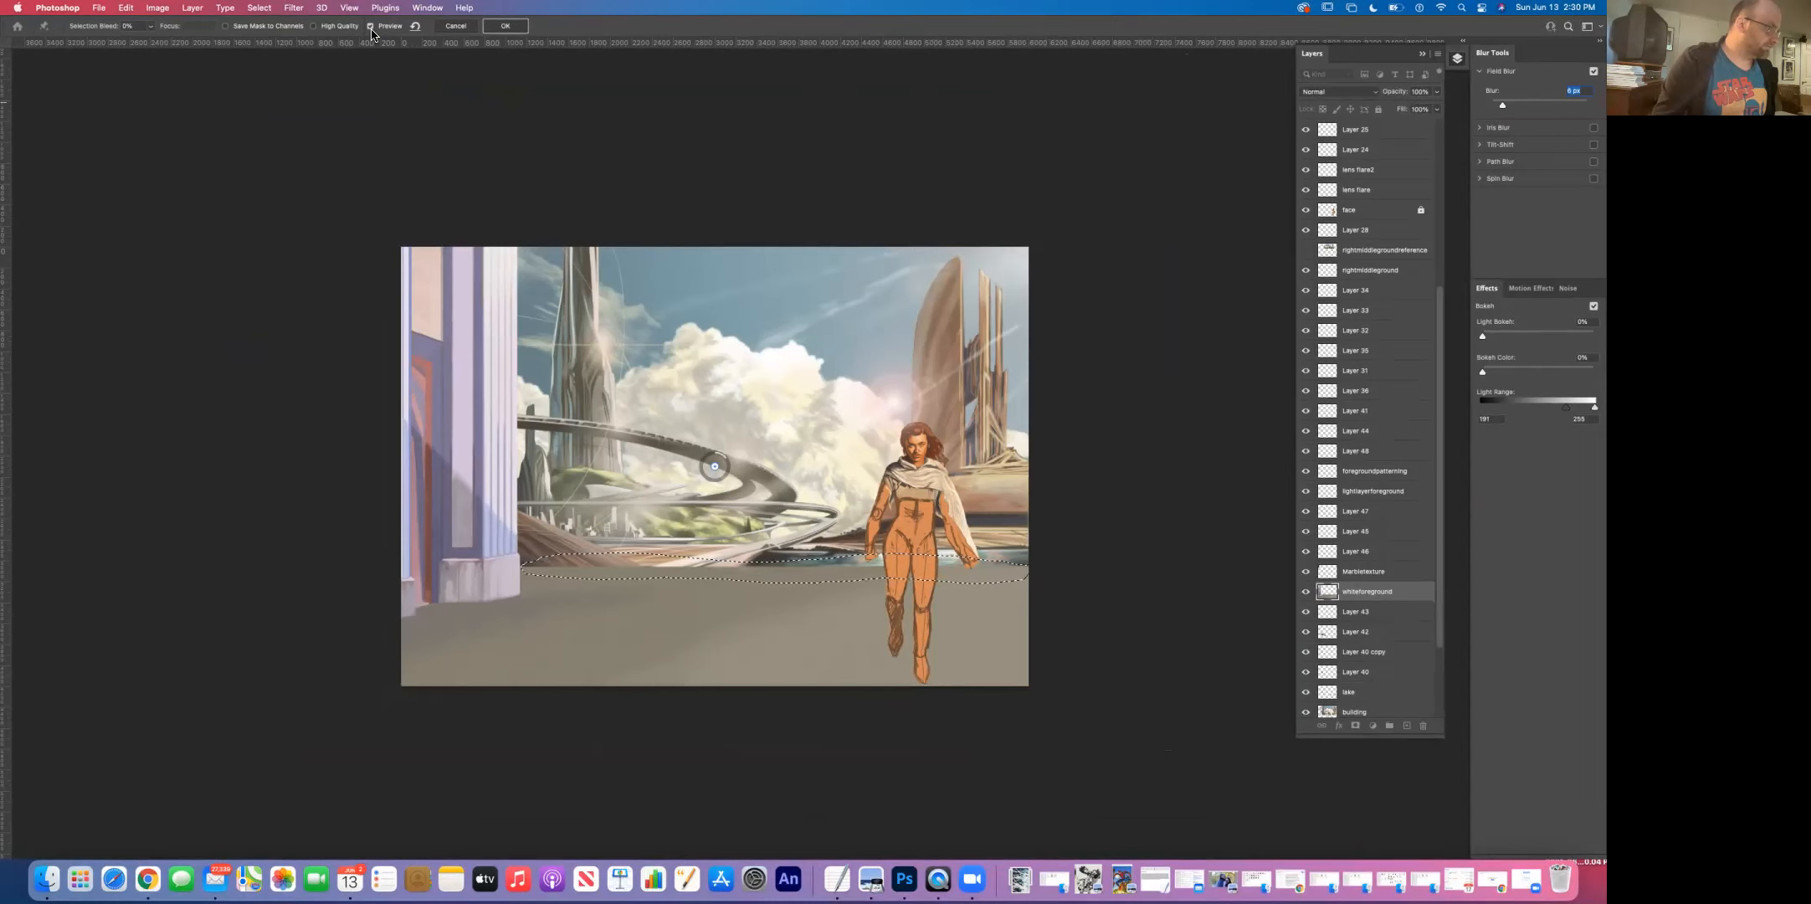
left_click(345, 10)
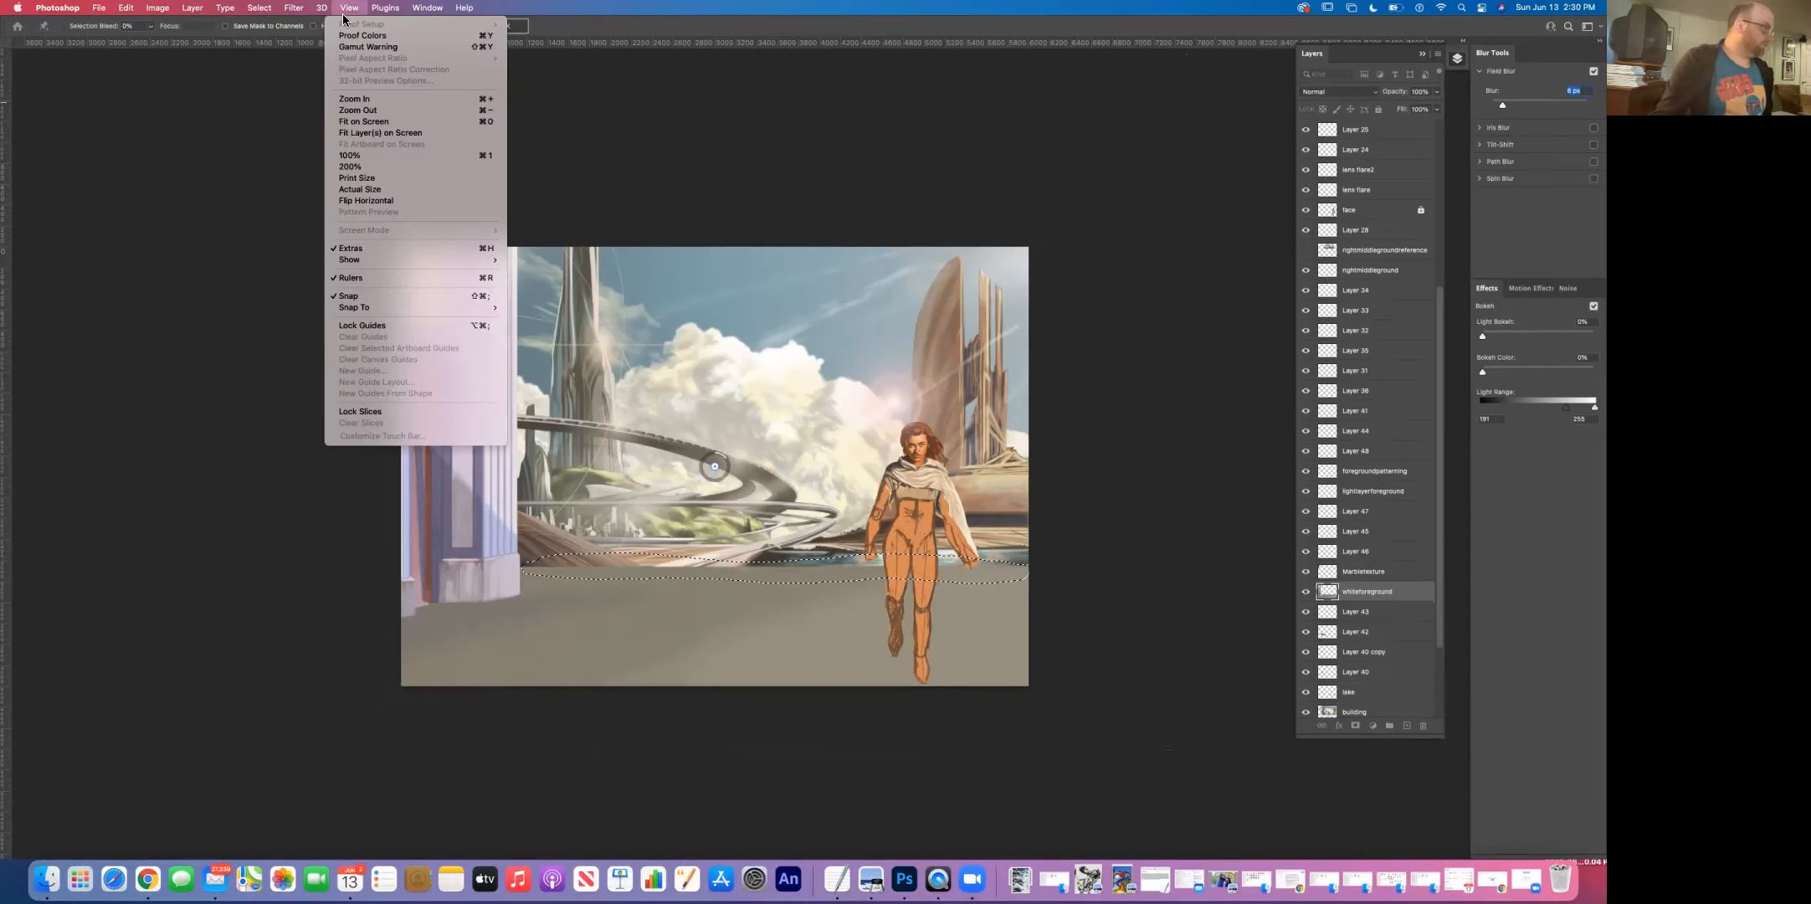
left_click(378, 189)
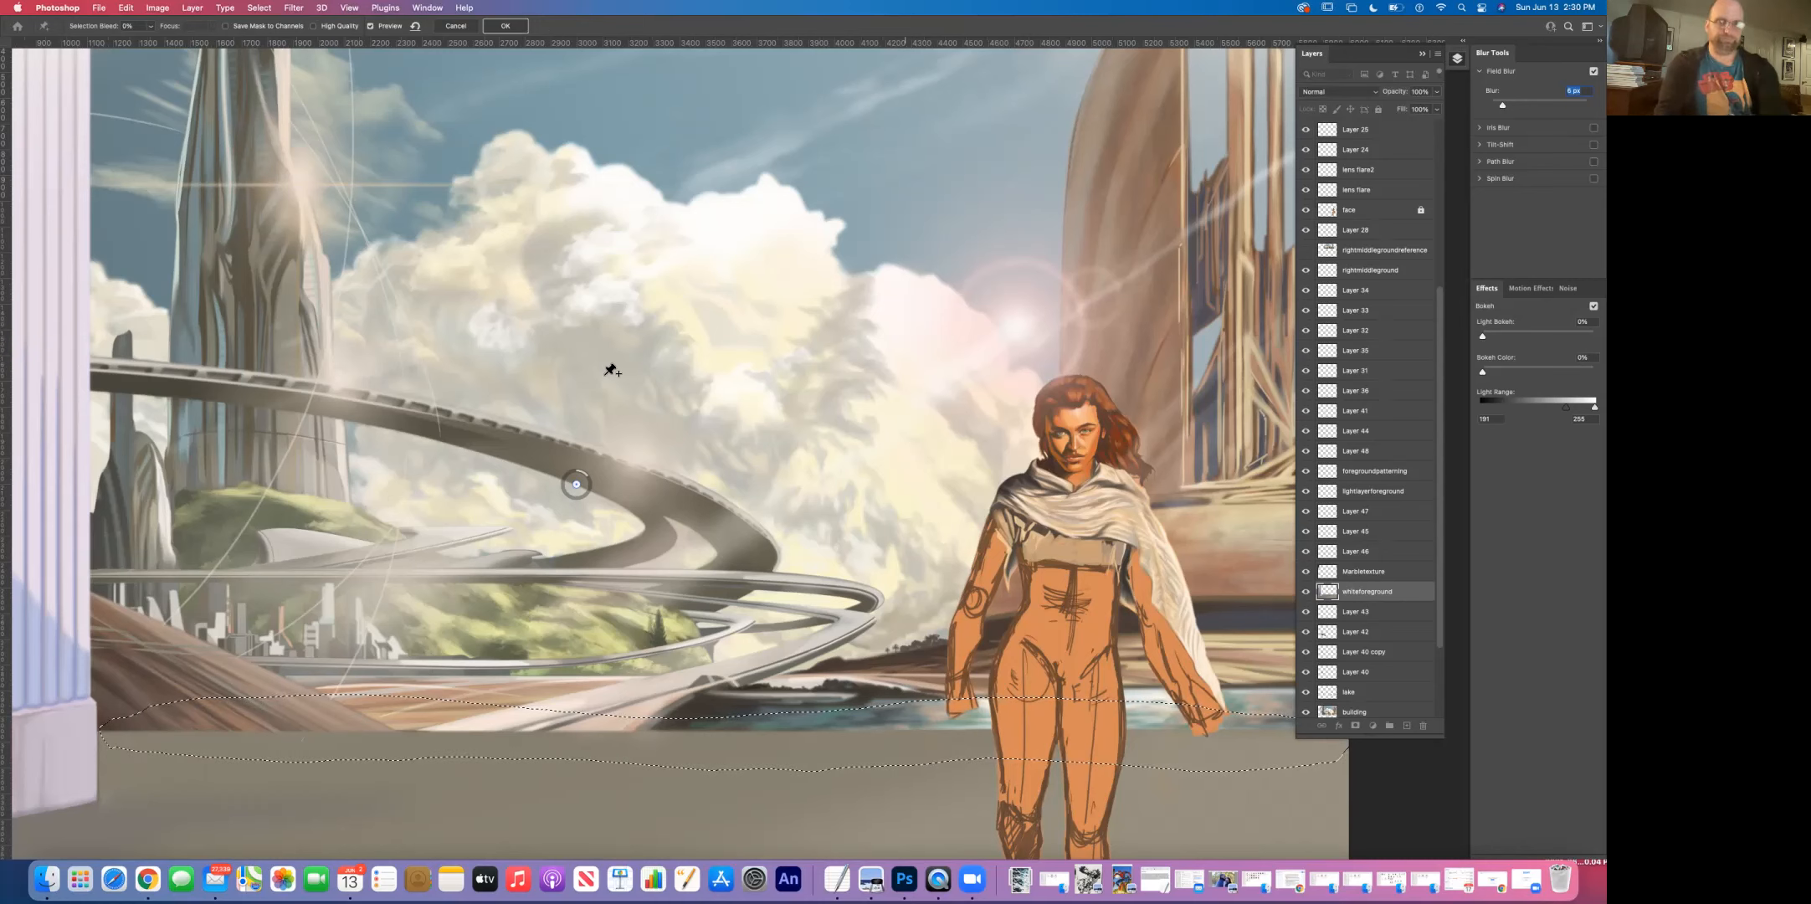
left_click(709, 568, "alt+super")
left_click(709, 568, "alt+super")
left_click(711, 567, "alt+super")
left_click(718, 566, "super")
left_click(718, 567, "super")
left_click_drag(721, 566, 675, 476)
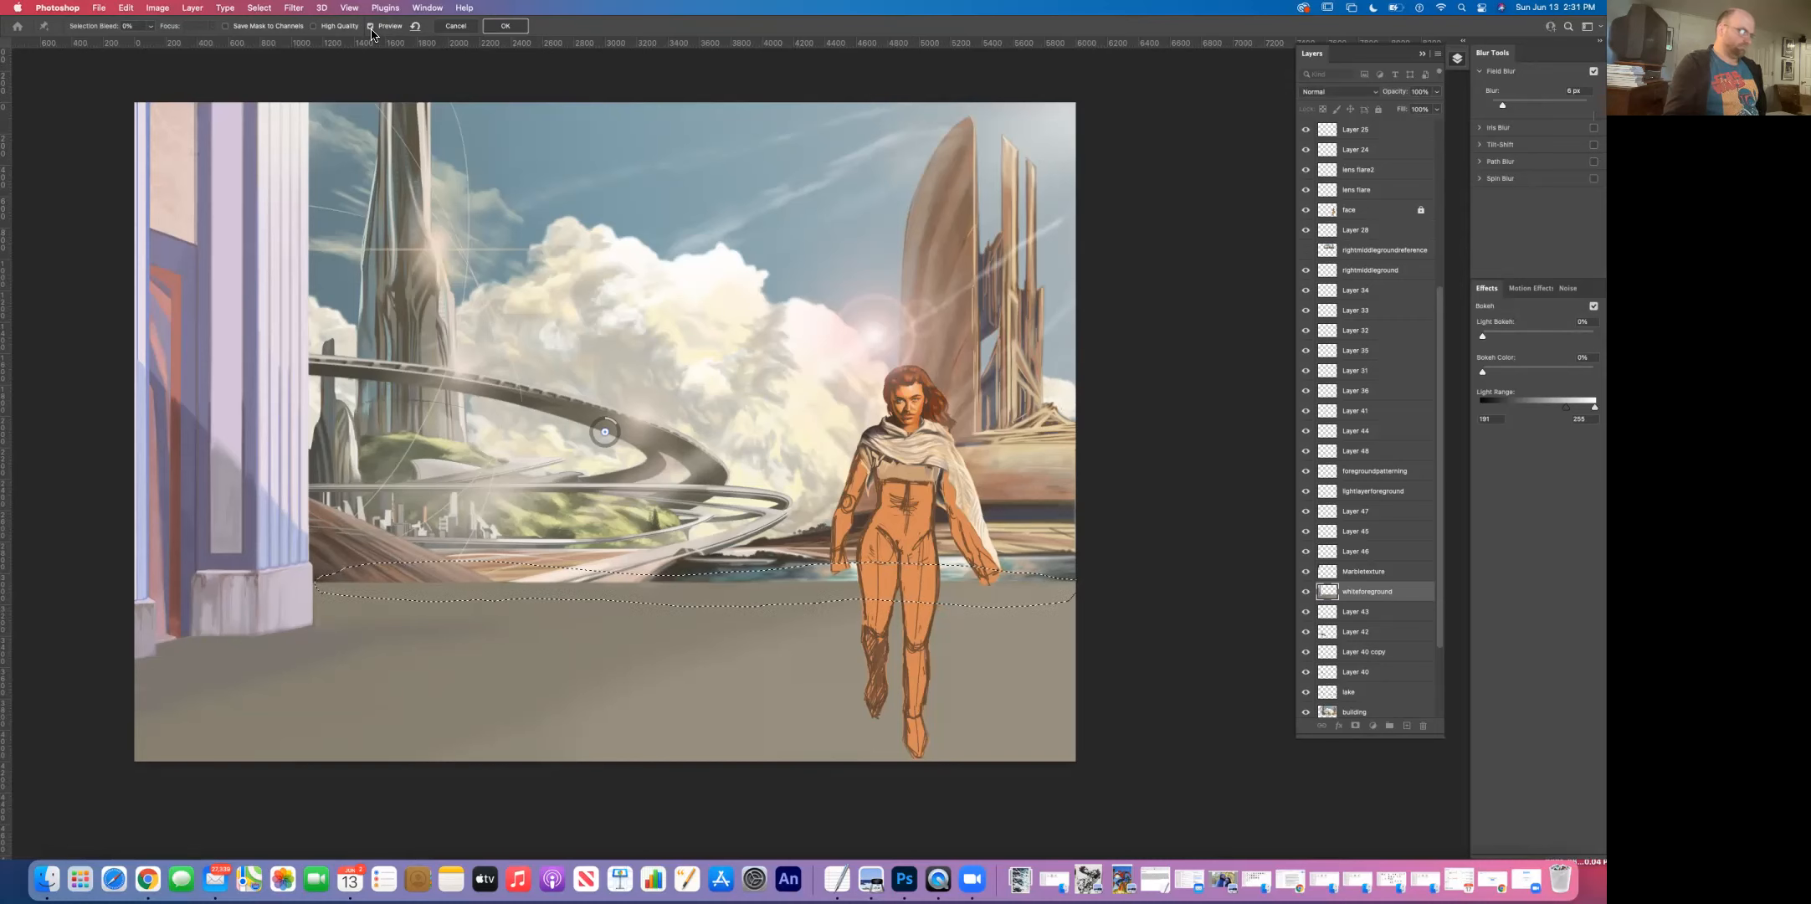
left_click(419, 314, "alt")
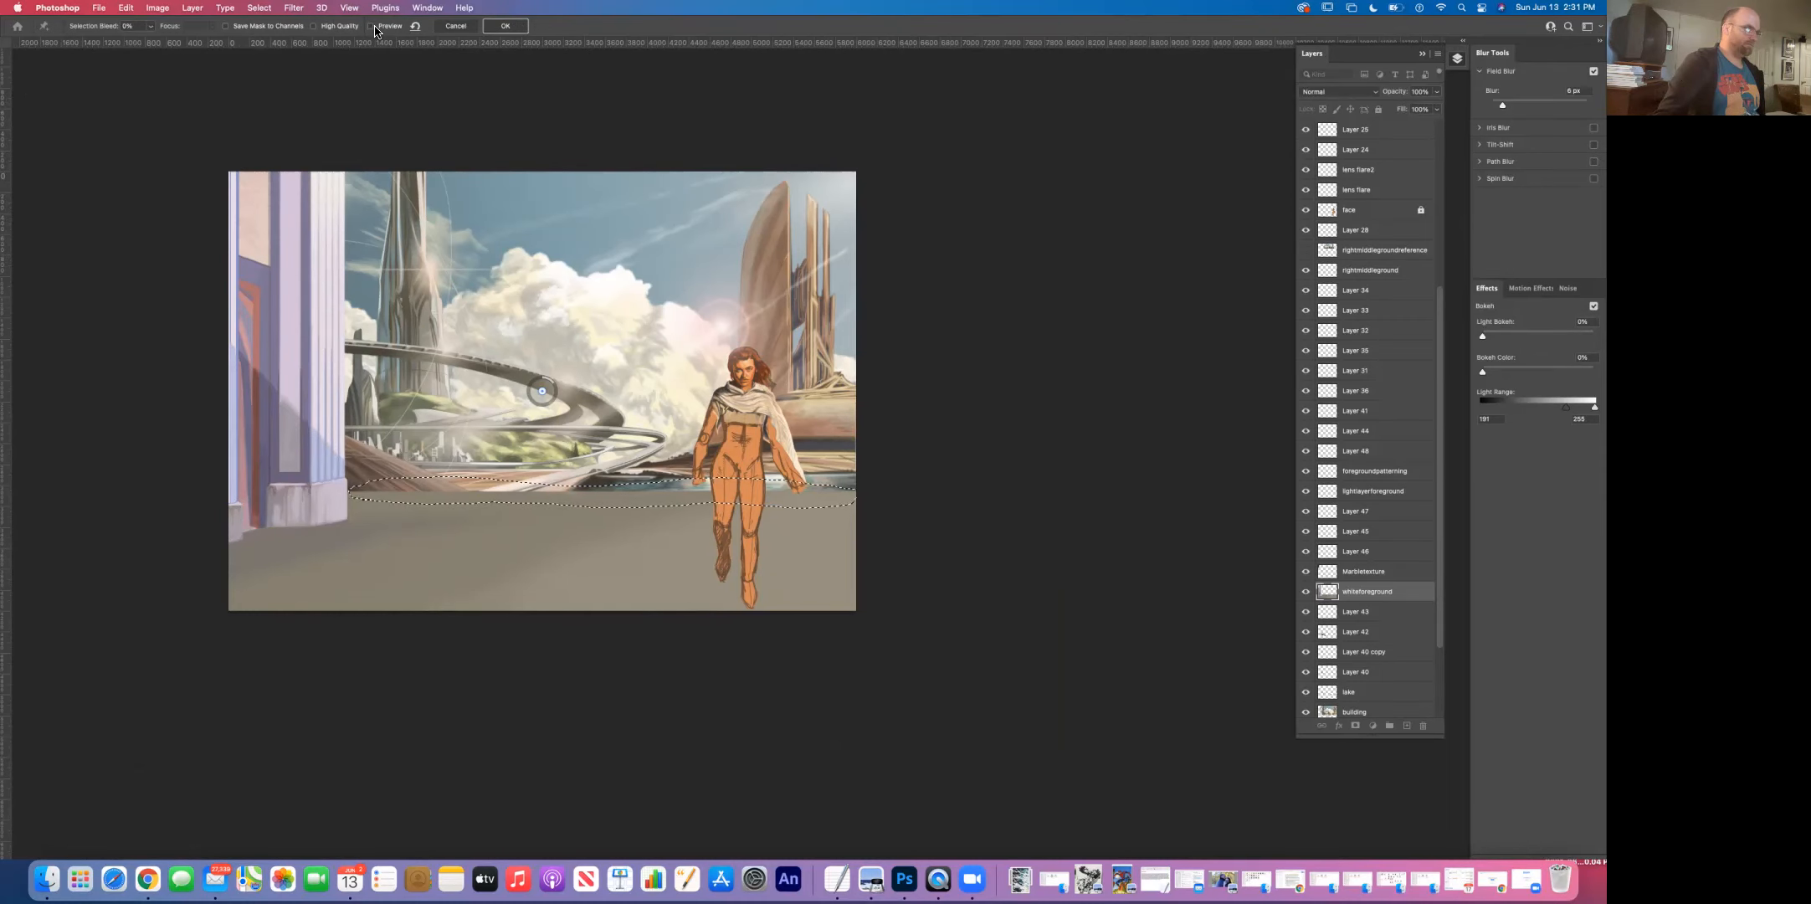
Step: Apply the Field Blur to the selected strip along the ground's far edge and deselect
left_click(503, 29)
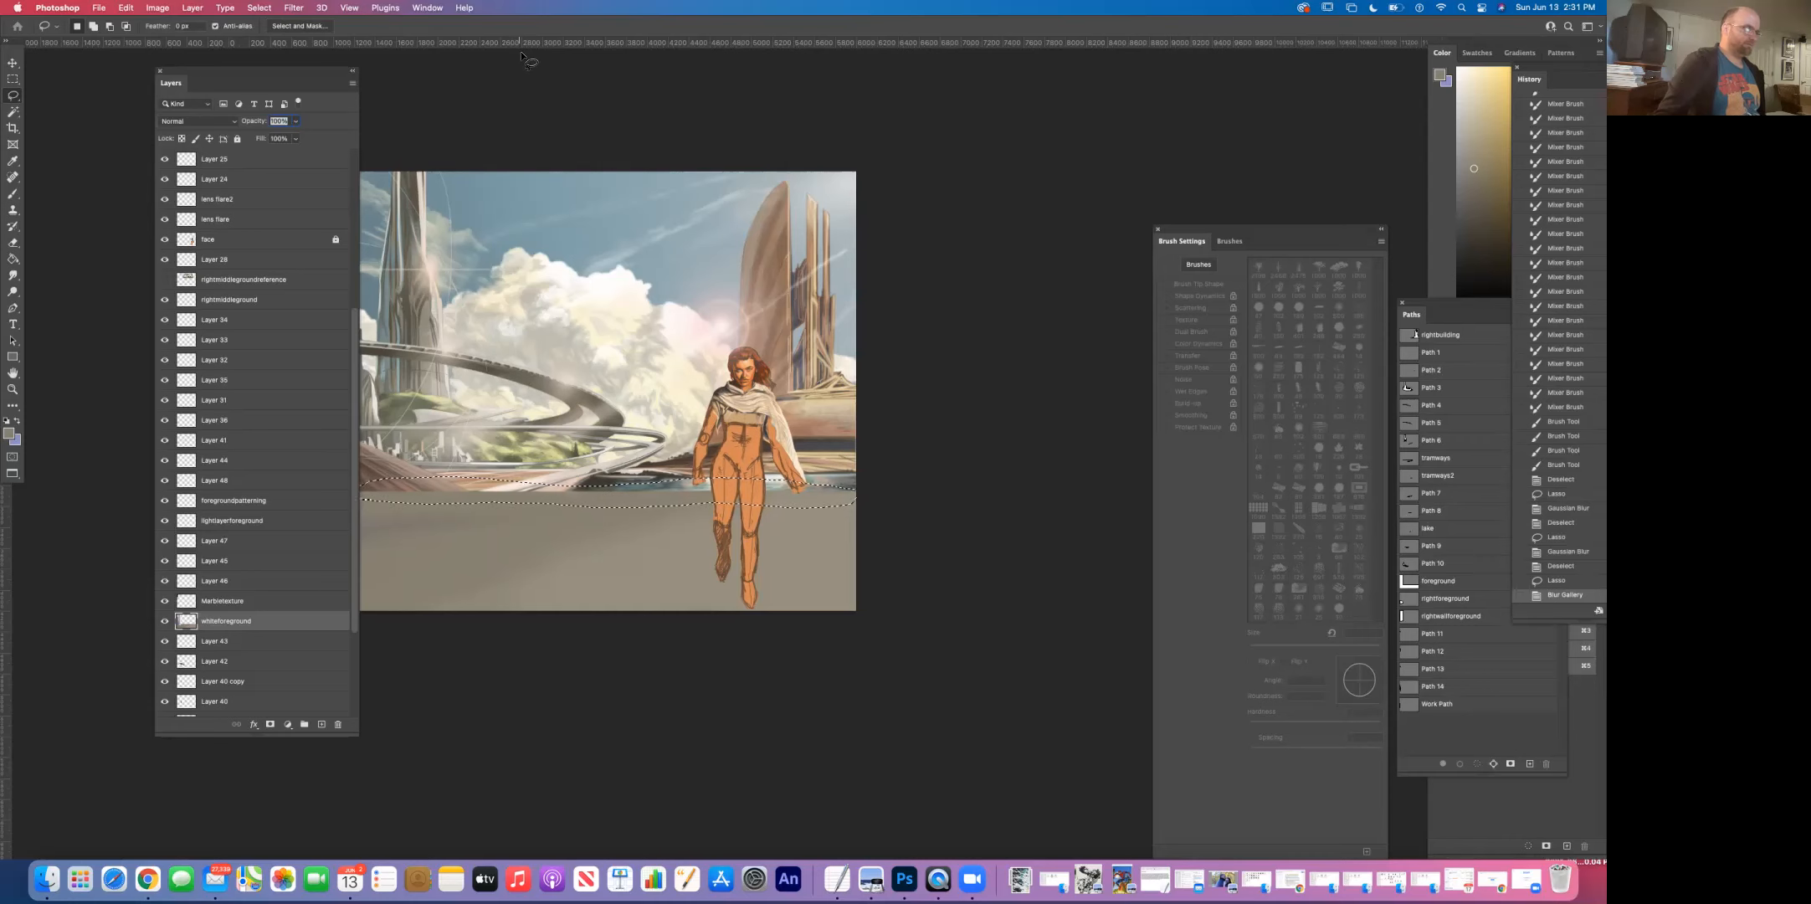
key("super+d")
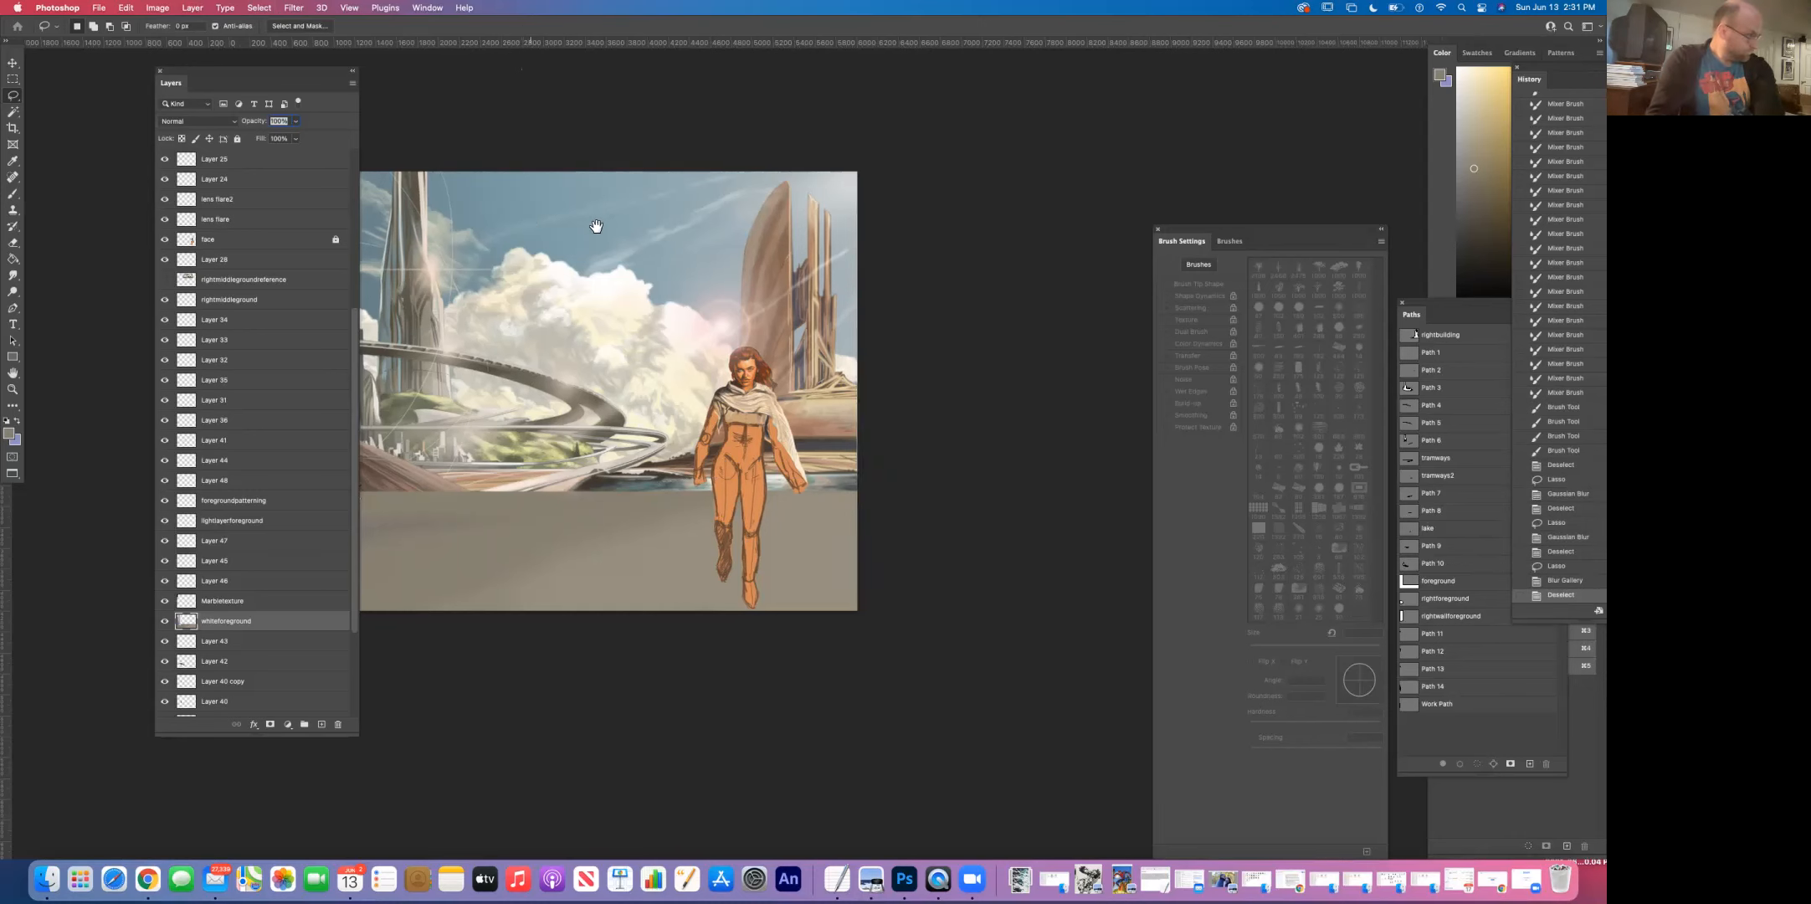
left_click_drag(596, 226, 743, 226)
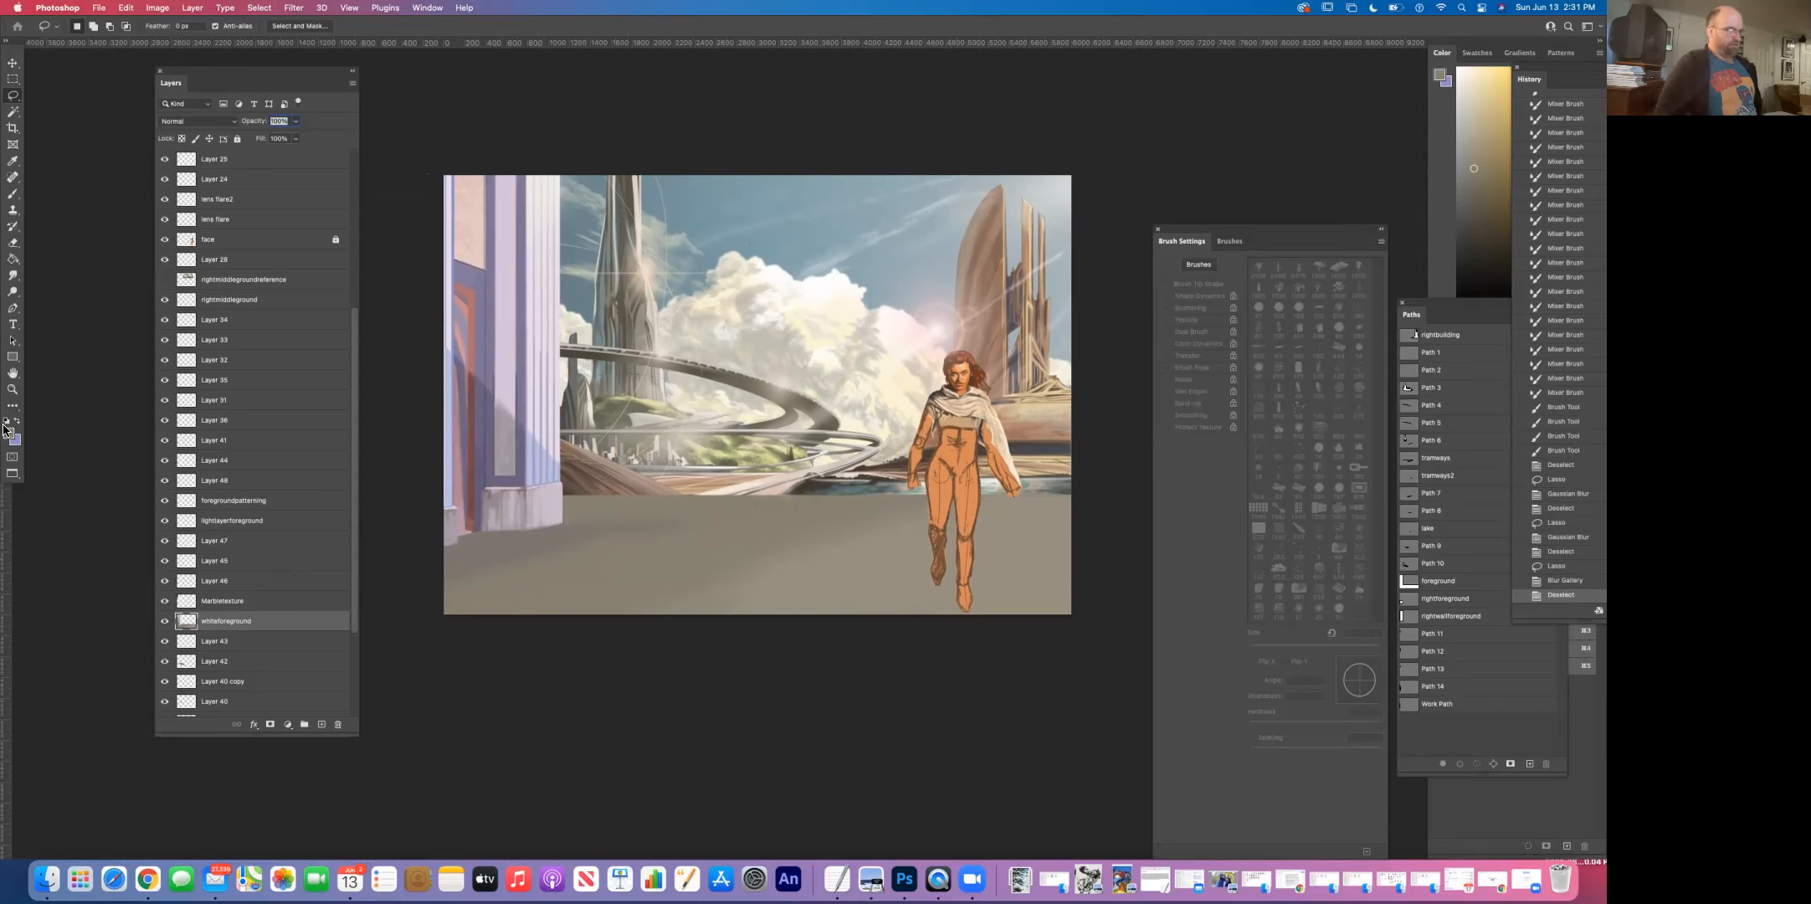
Step: Save the document and clear the small stray Lasso selection on the ground beside the figure
mouse_move(1059, 535)
left_mouse_down()
mouse_move(1085, 515)
mouse_move(1020, 520)
left_mouse_up()
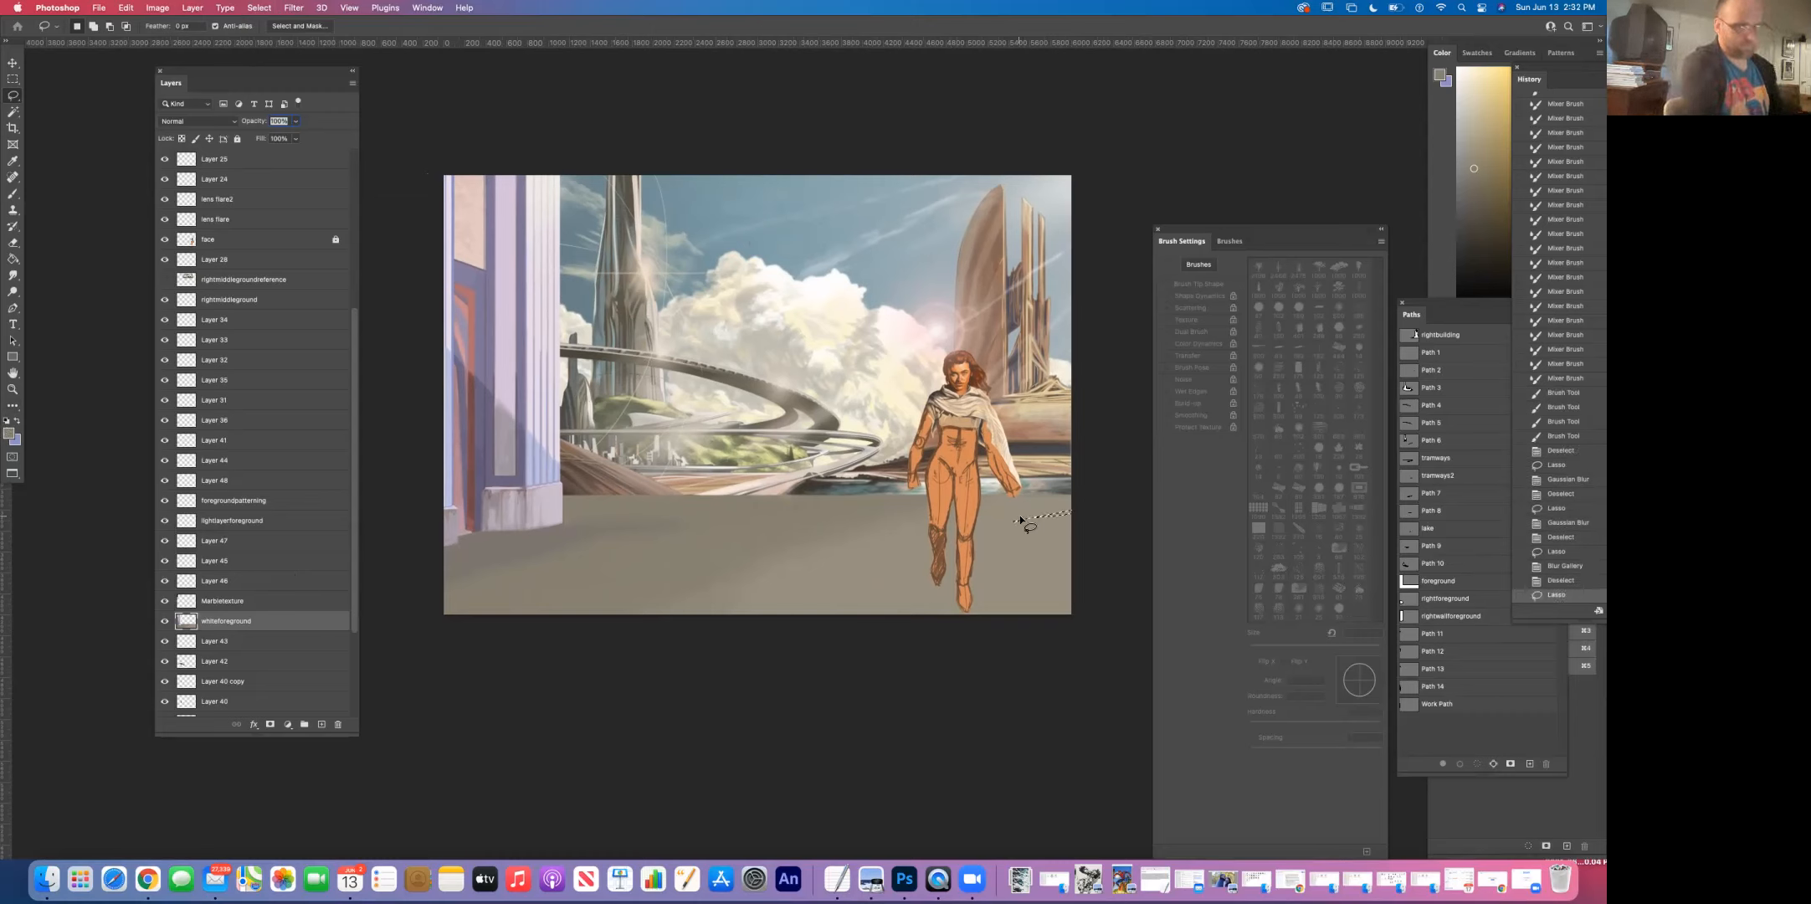
key("super+s")
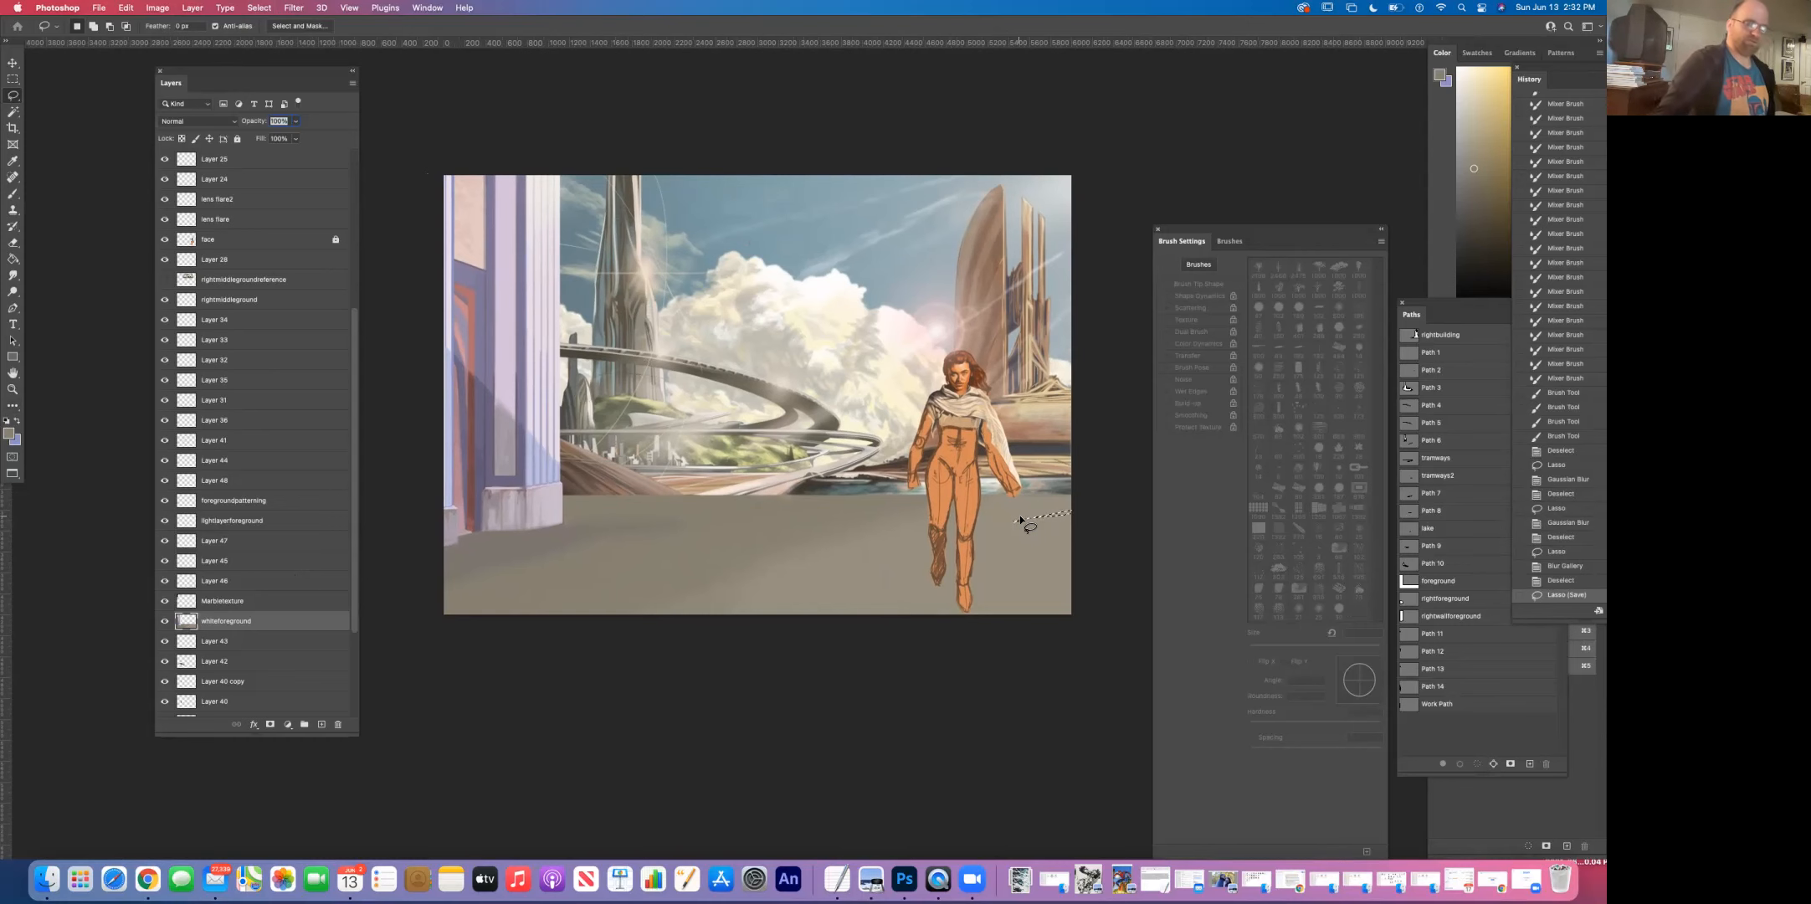
key("super+d")
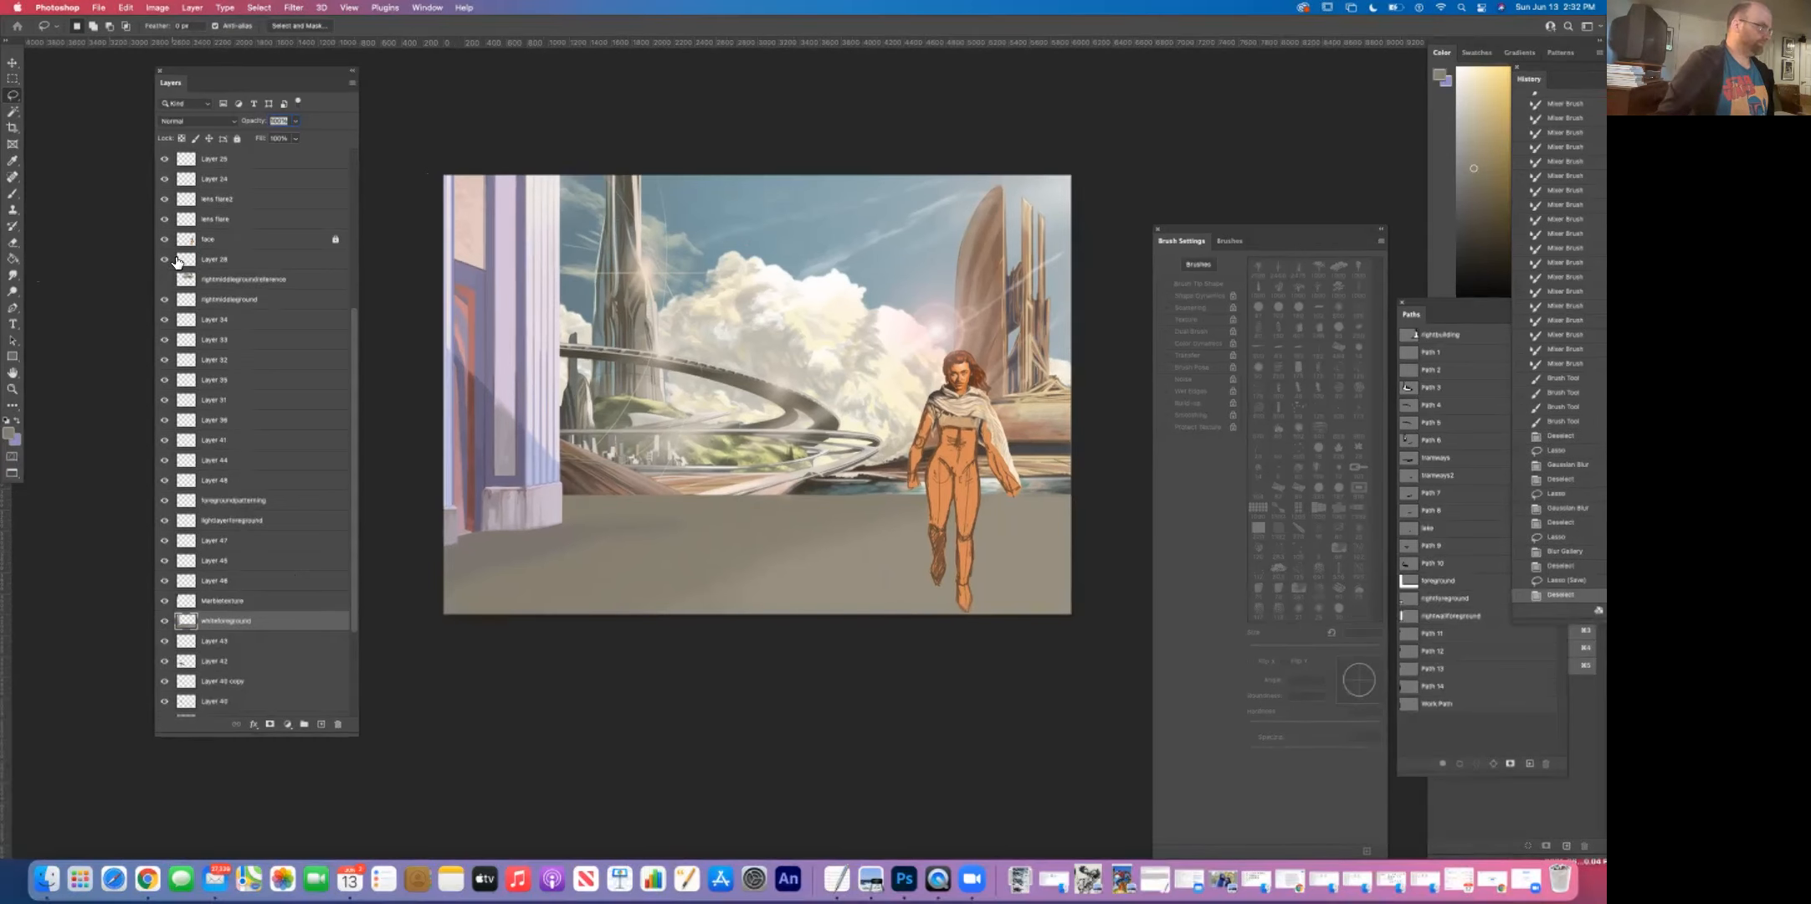
Step: Add a new layer above whiteforeground and sample the pale pink from the glow beside the figure's head
key("super+shift+alt+n")
left_click(15, 161)
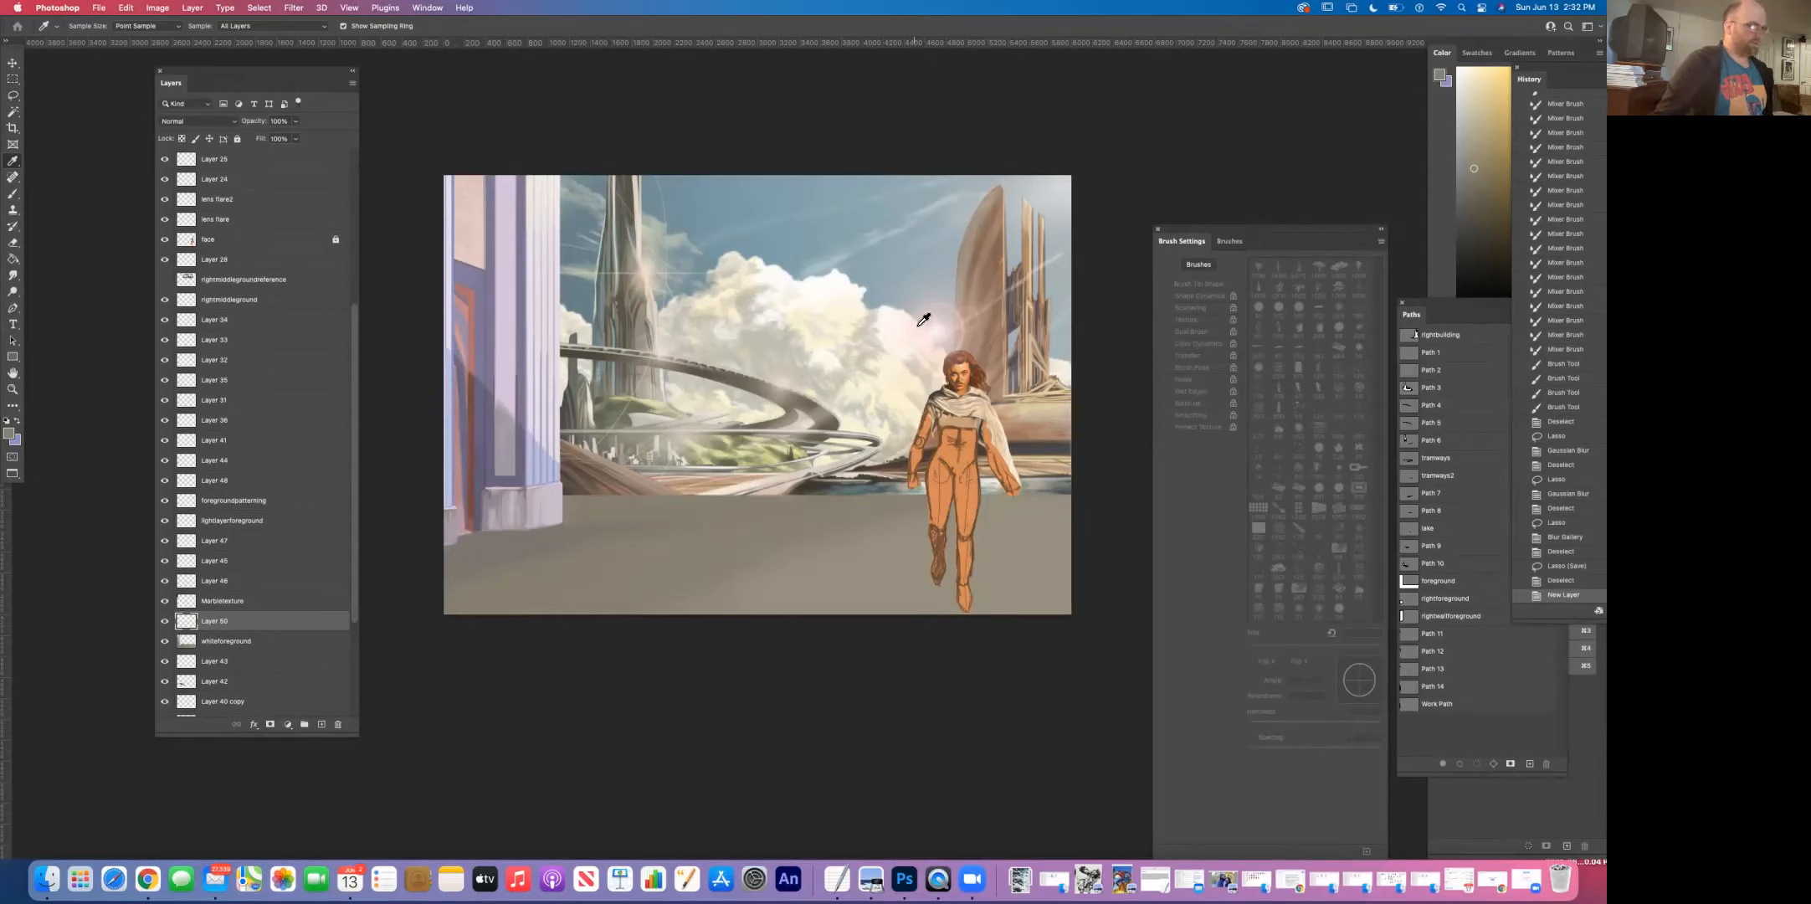
left_click(971, 334)
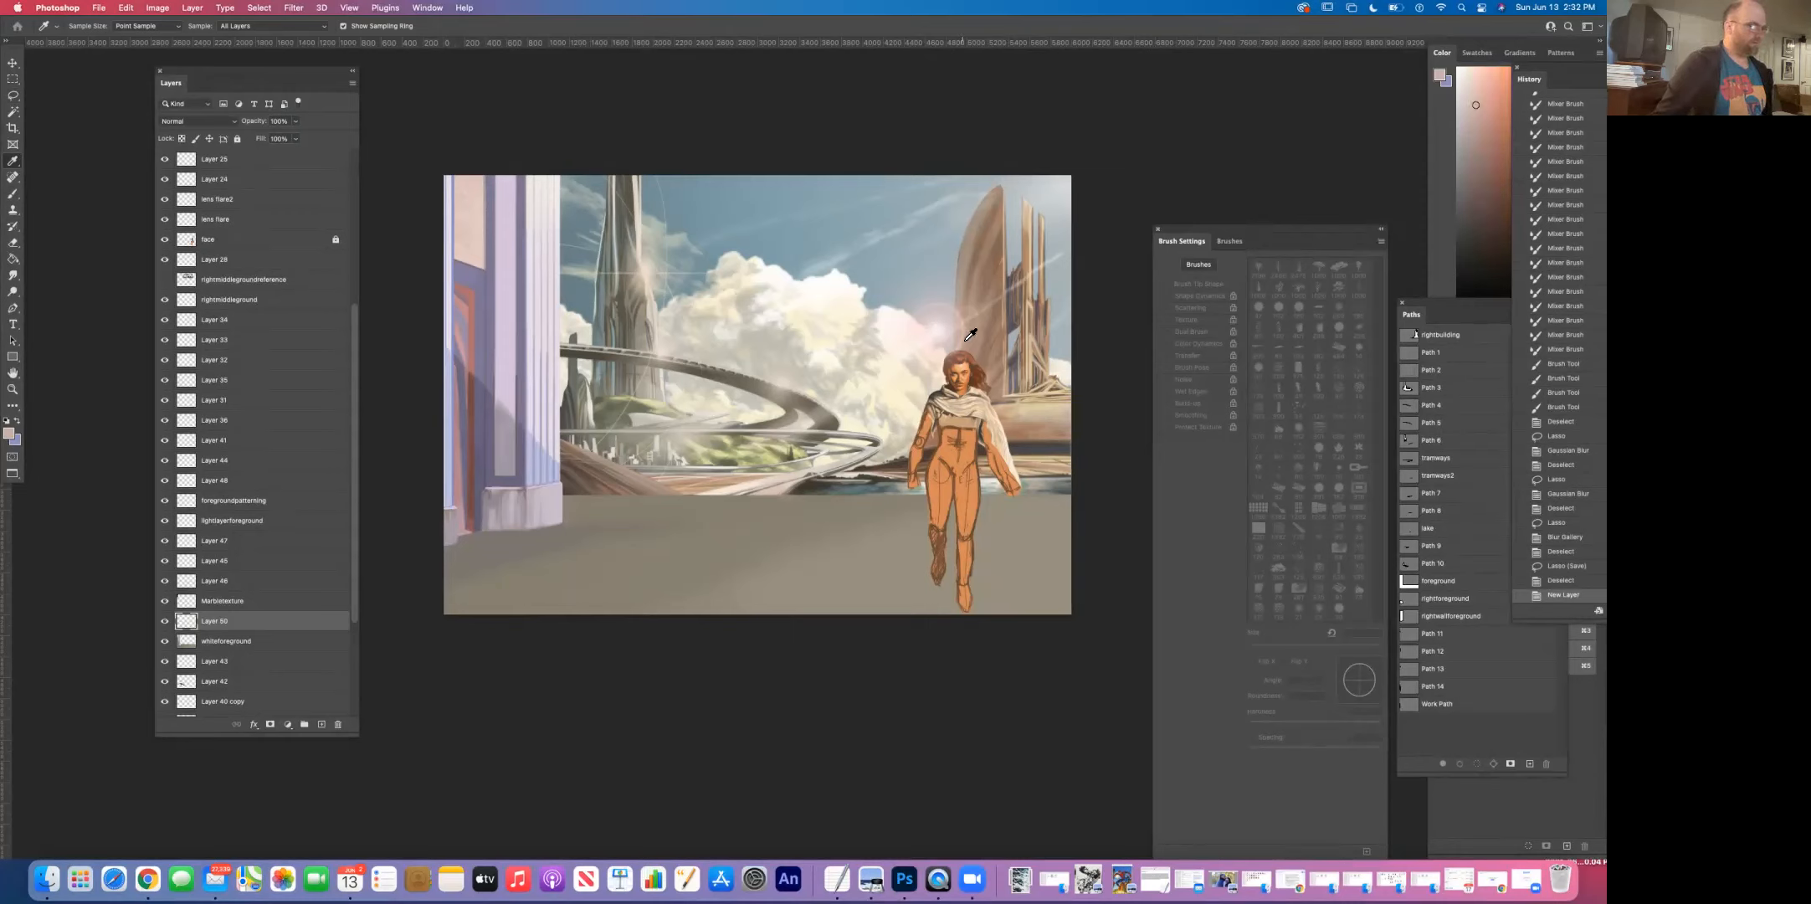
Step: Set up the Brush tool with the soft round tip enlarged to 1100 px
left_click(22, 194)
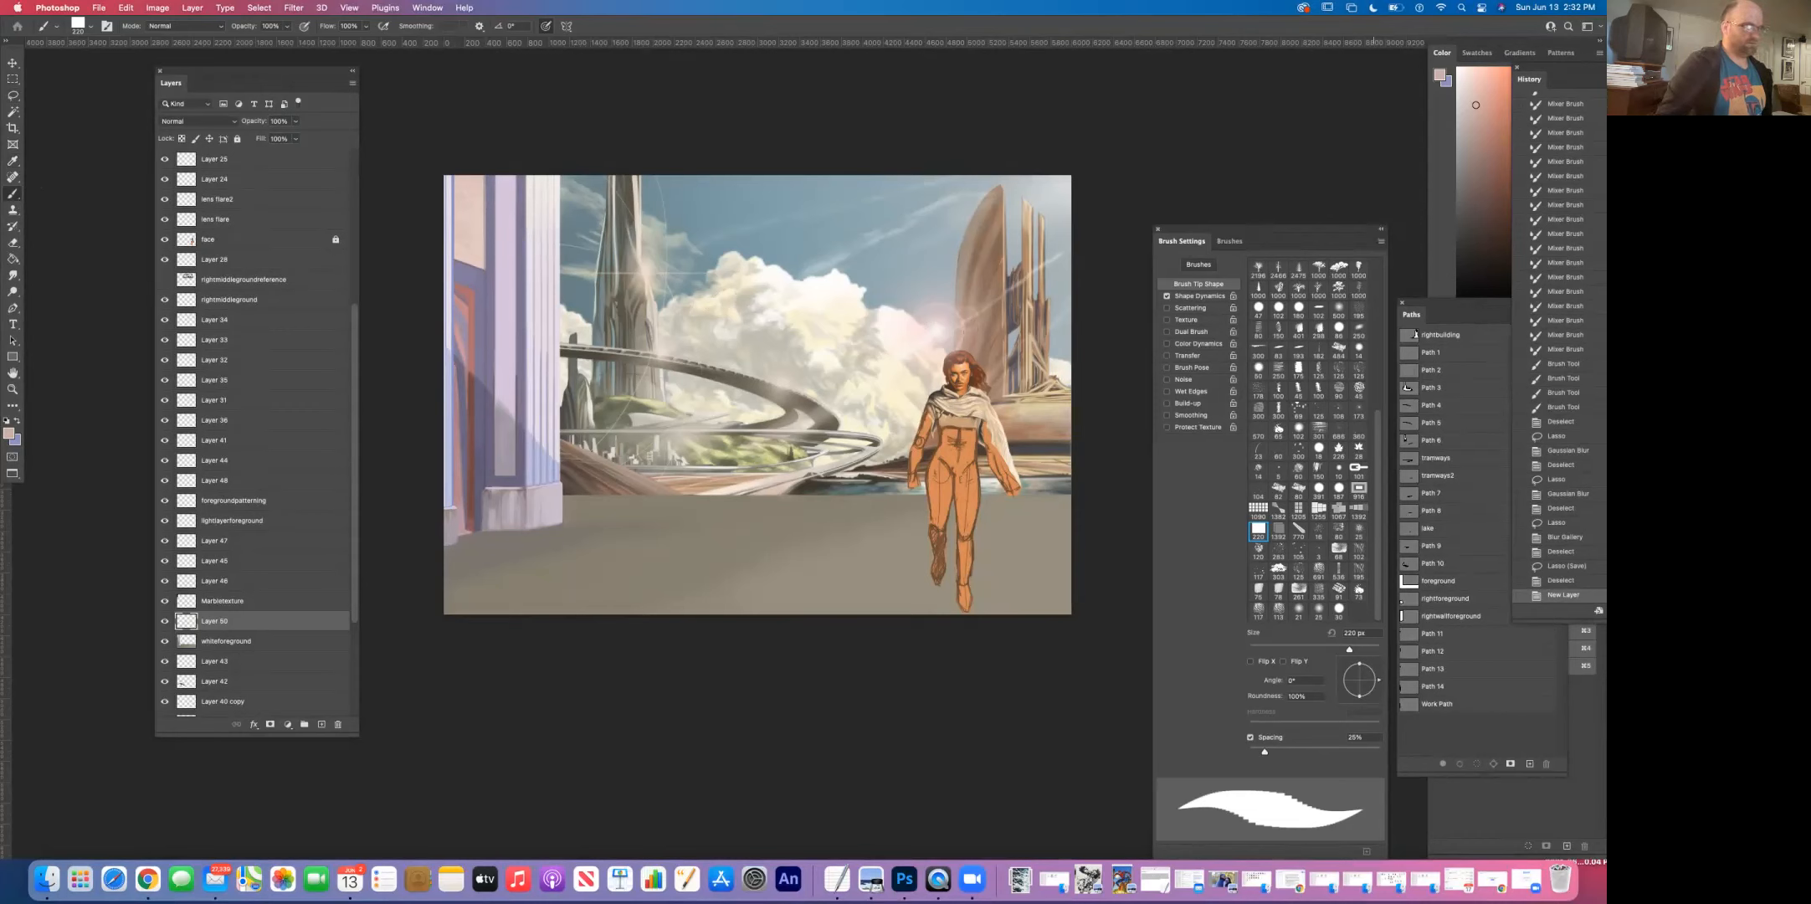
scroll(1308, 444, "up", 5)
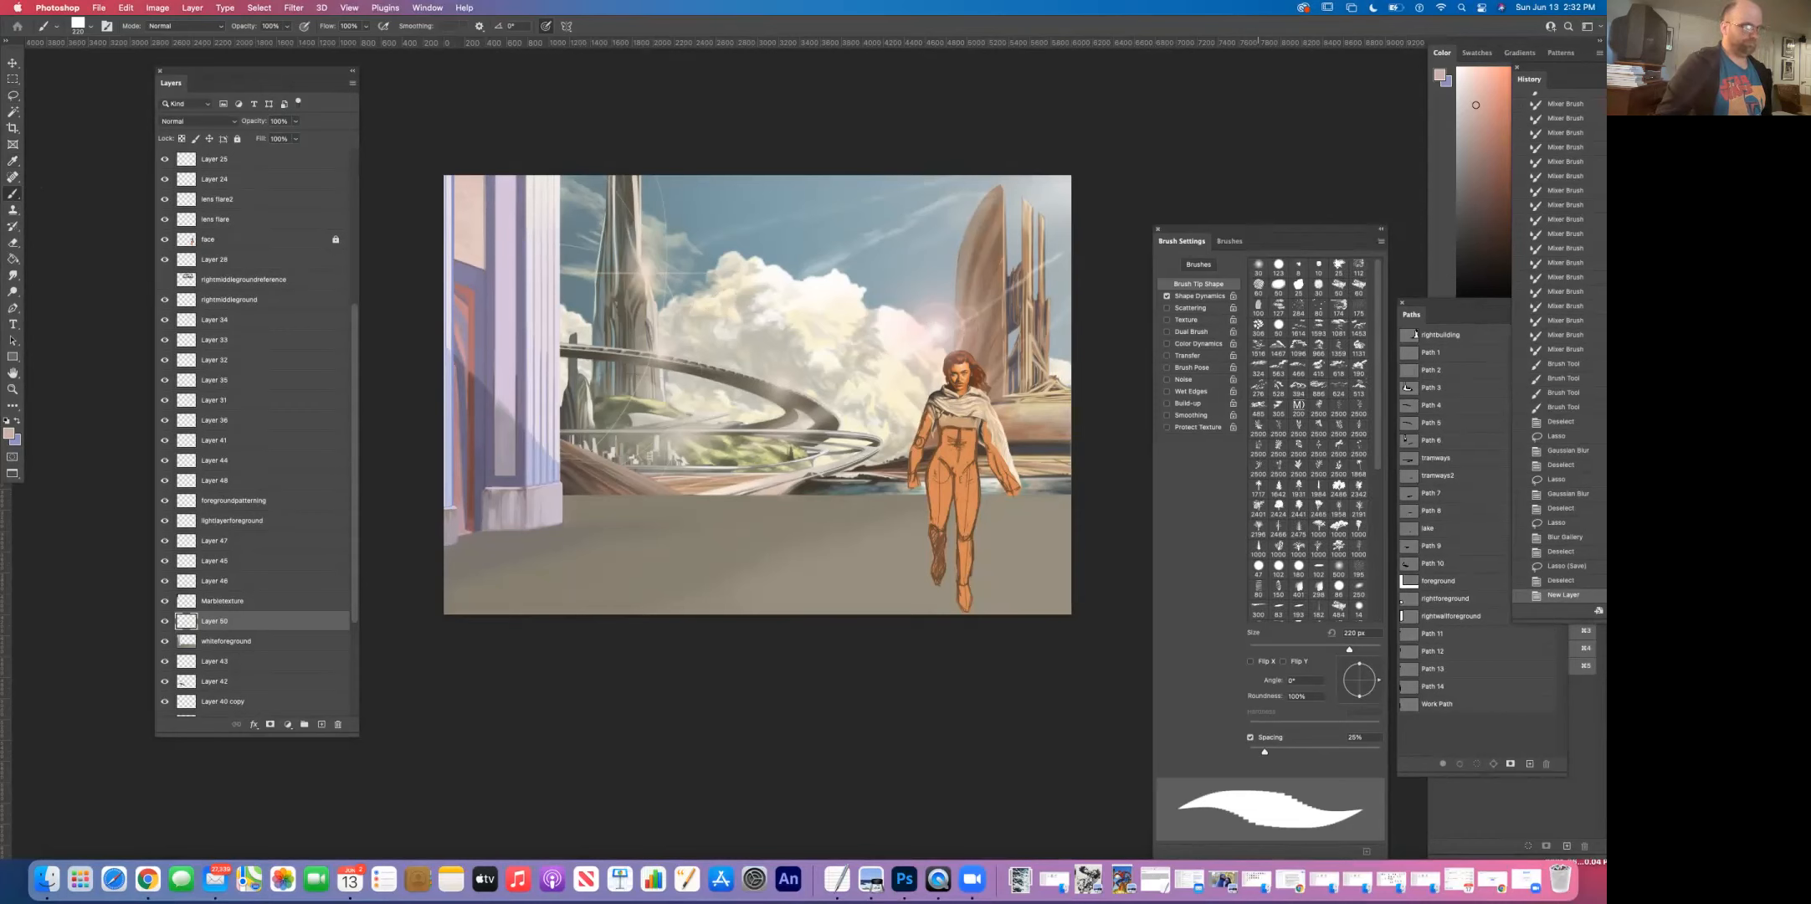
left_click(1258, 266)
key("bracketright")
key("bracketright")
key("bracketright")
key("bracketright")
key("bracketright")
key("bracketright")
key("bracketright")
key("bracketright")
key("bracketright")
key("bracketright")
key("bracketright")
key("bracketright")
key("bracketright")
key("bracketright")
key("bracketright")
key("bracketright")
key("bracketright")
key("bracketright")
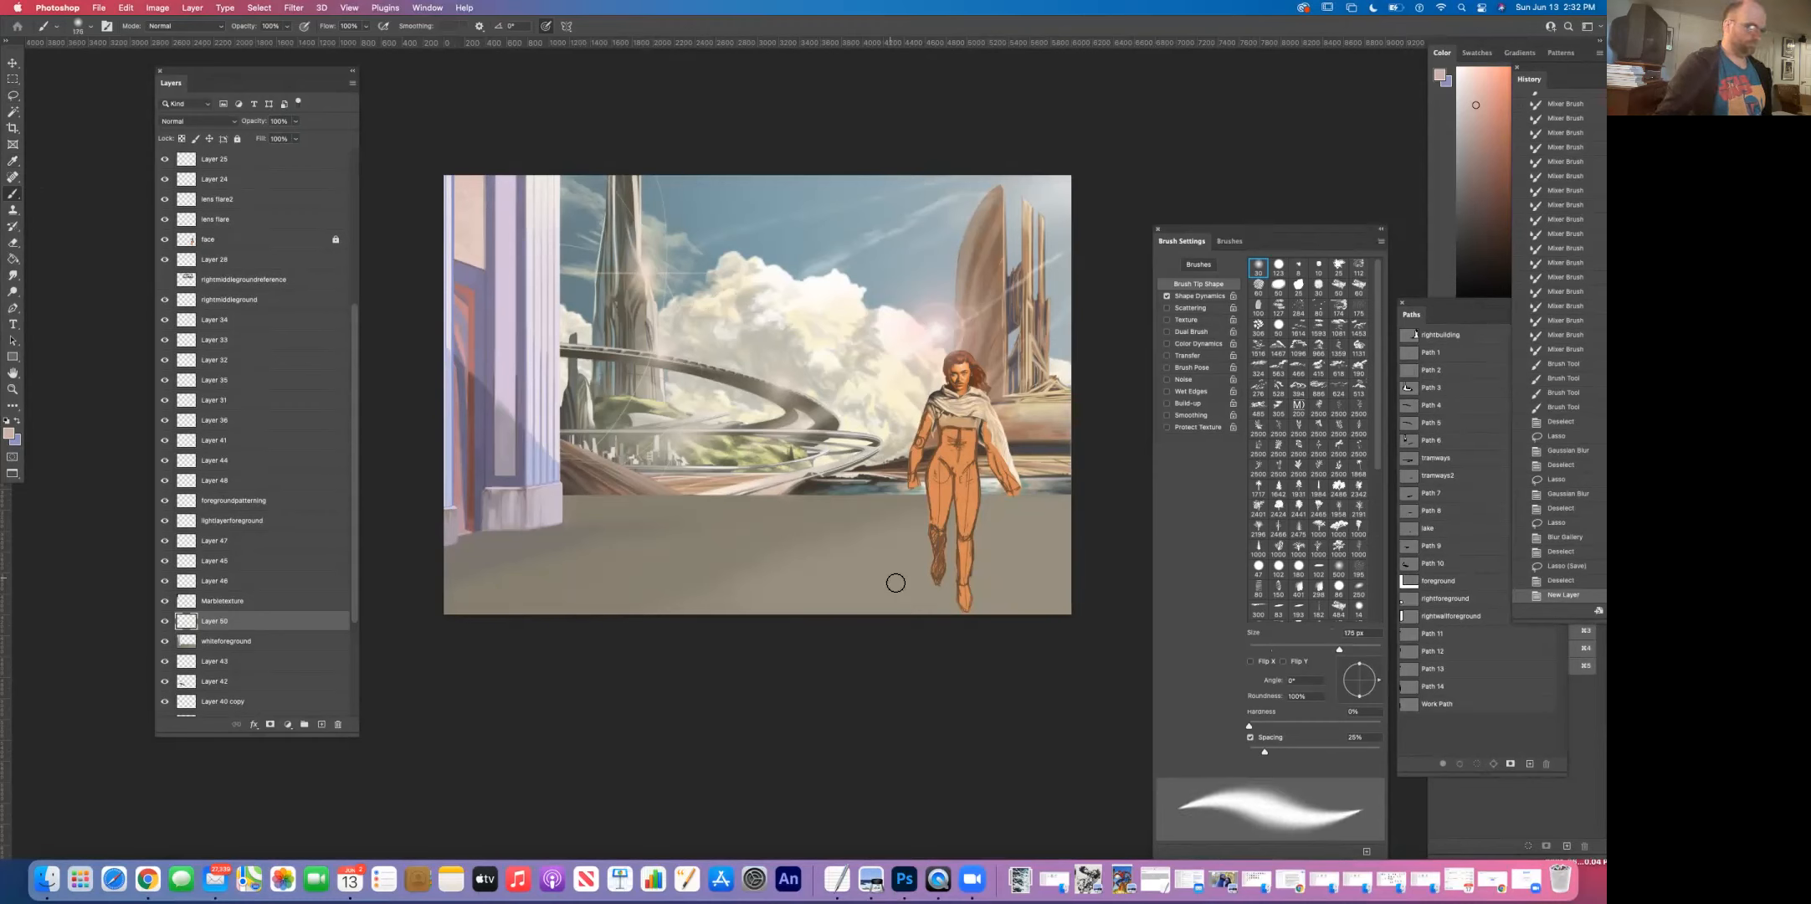
key("bracketright")
key("bracketright")
key("bracketright")
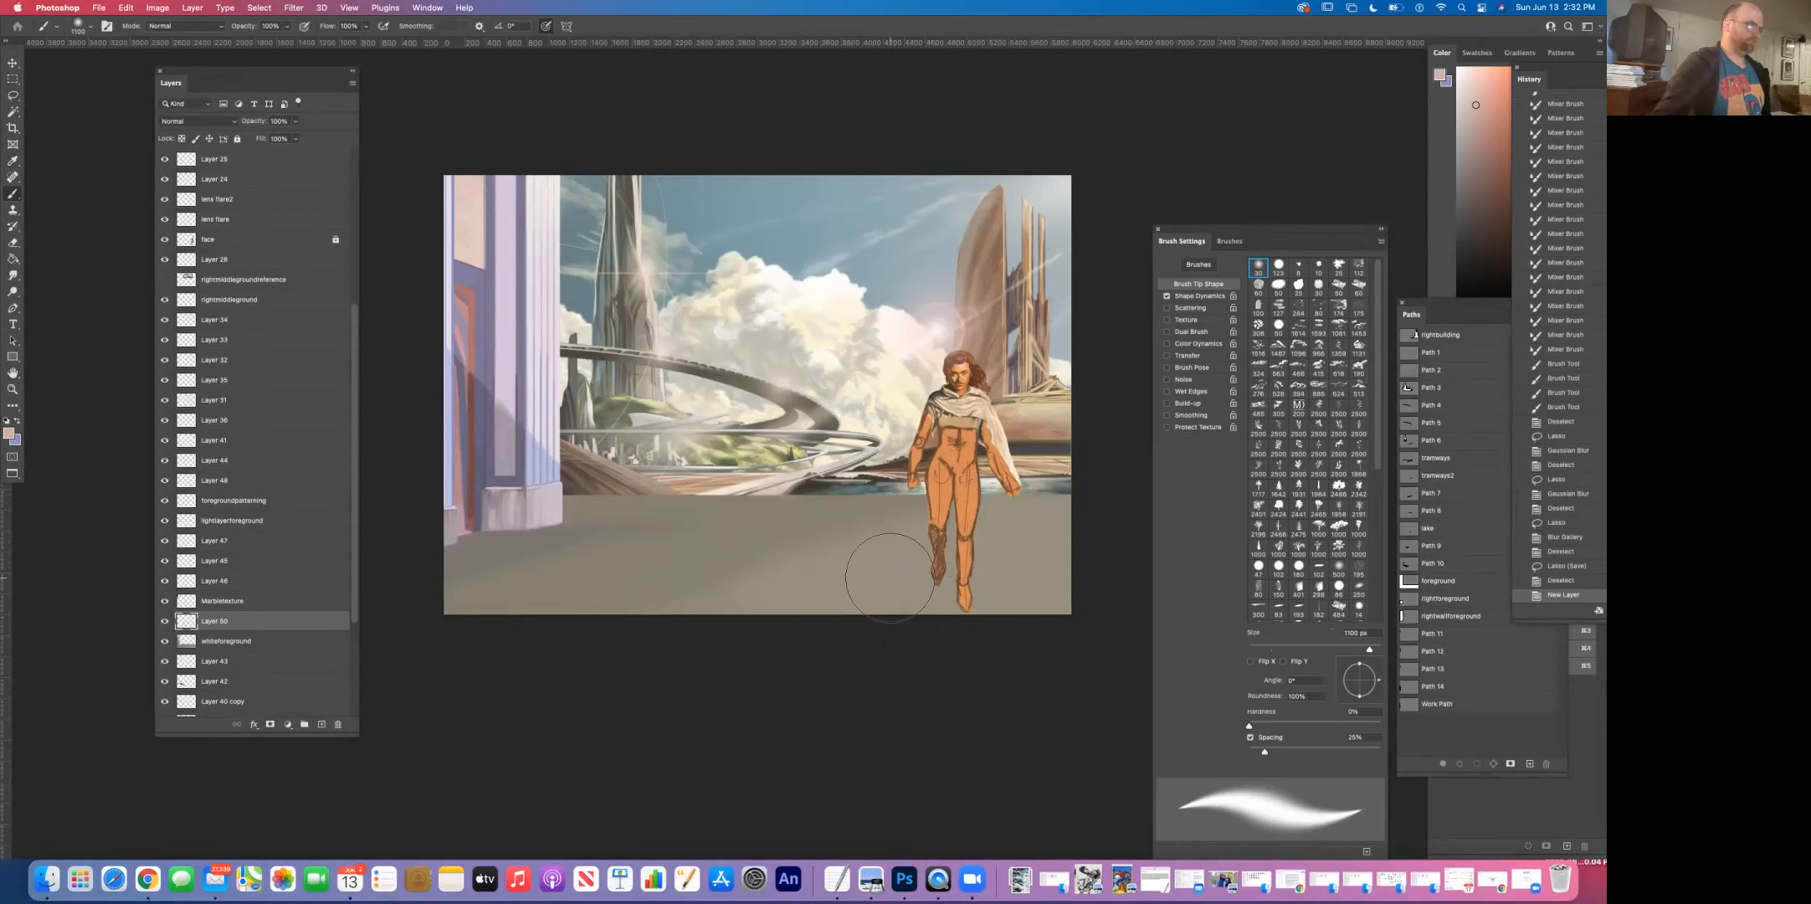
Step: Try tinting the ground around the figure pink and lowering the new layer's opacity to about 52%, then undo it all
mouse_move(904, 592)
left_mouse_down()
mouse_move(1030, 578)
mouse_move(829, 577)
left_mouse_up()
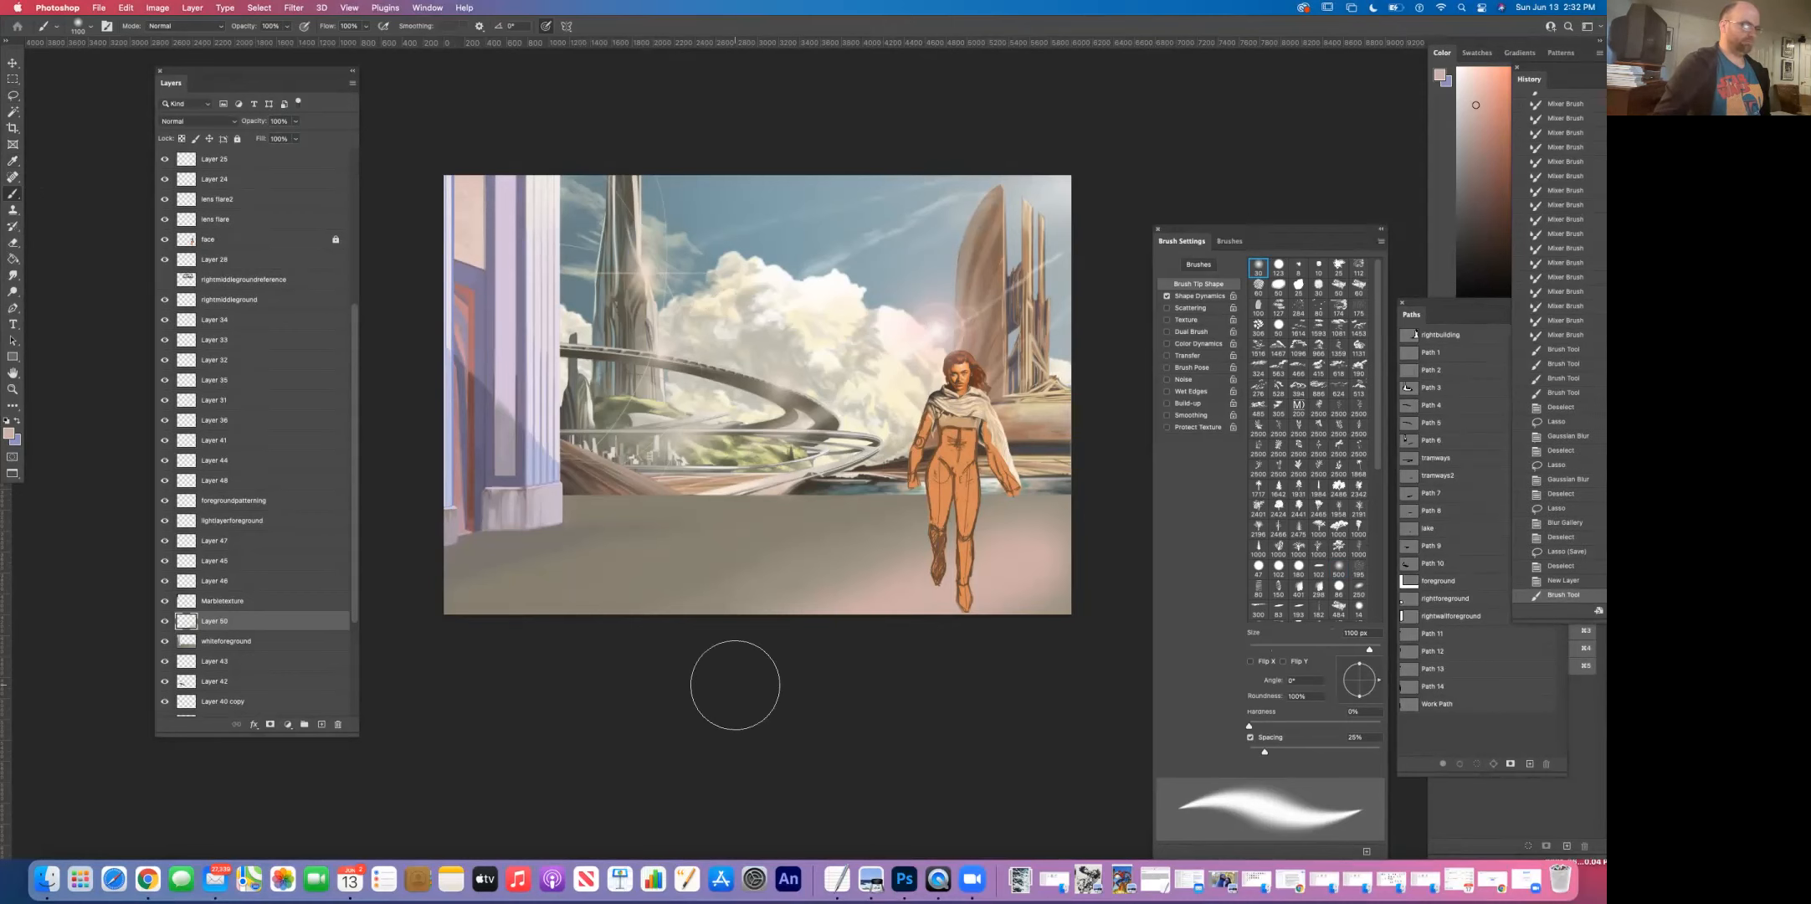
left_click(1037, 578)
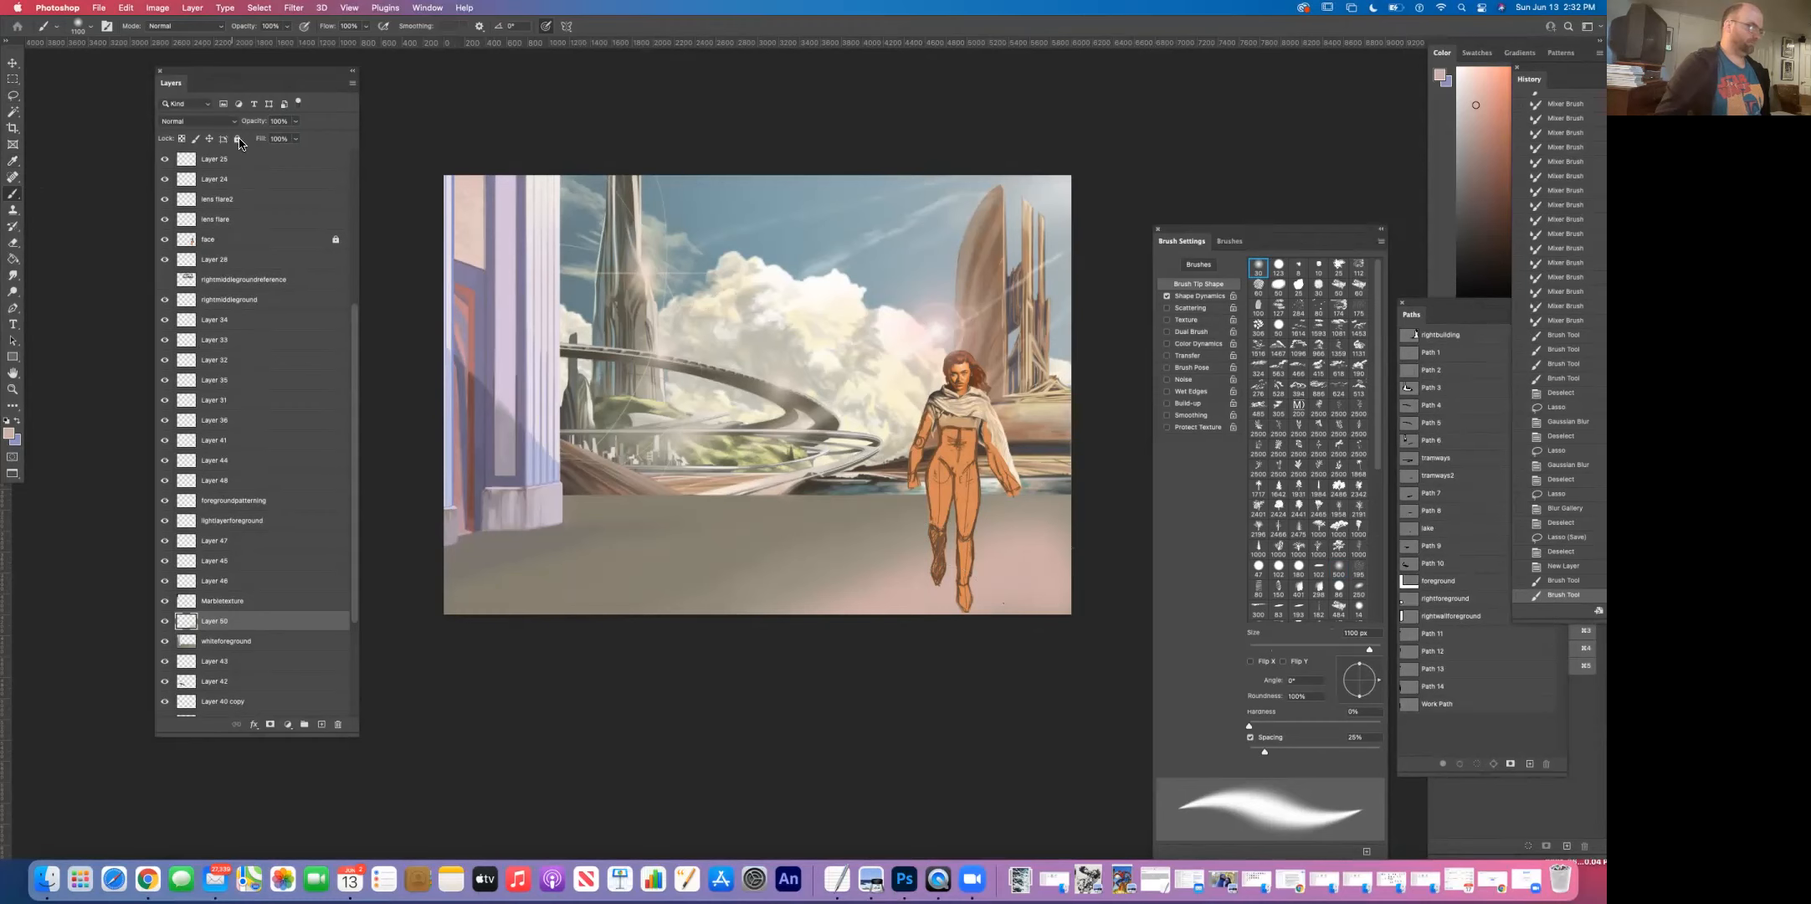
left_click(295, 122)
left_click_drag(298, 137, 270, 141)
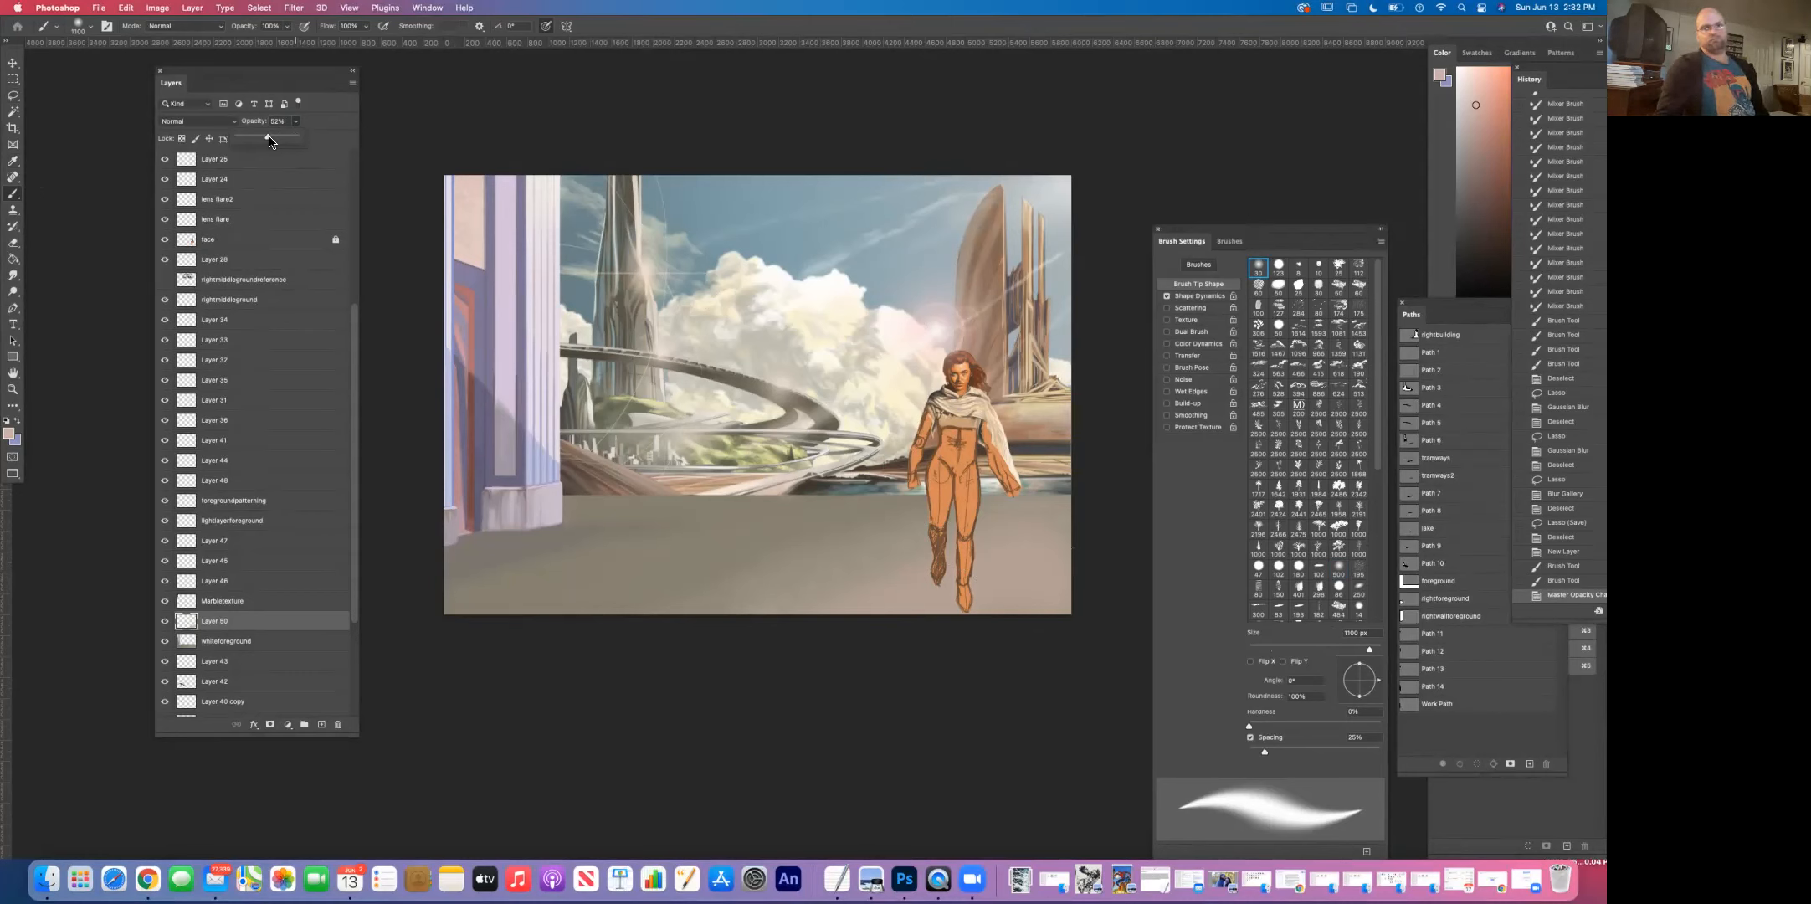
key("super+z")
key("super+z")
key("super+z")
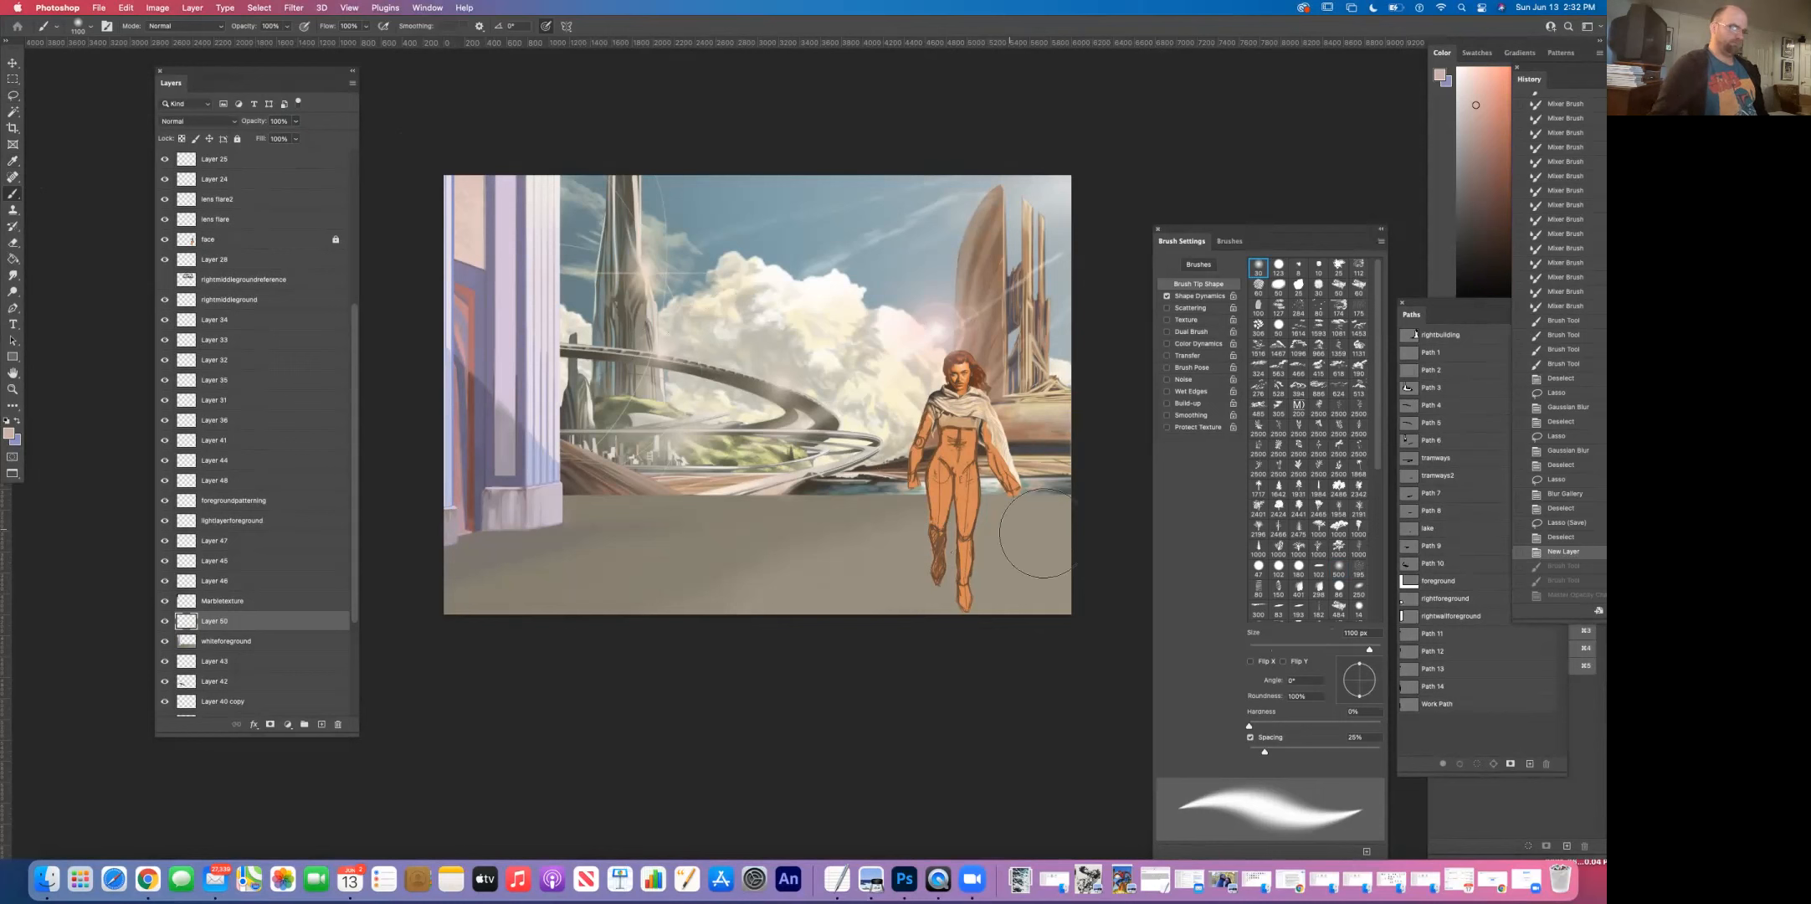
Step: Paint the sampled pink across the whole foreground ground and lower the layer's opacity to about 25%, comparing it hidden and shown
left_click_drag(1073, 515, 678, 701)
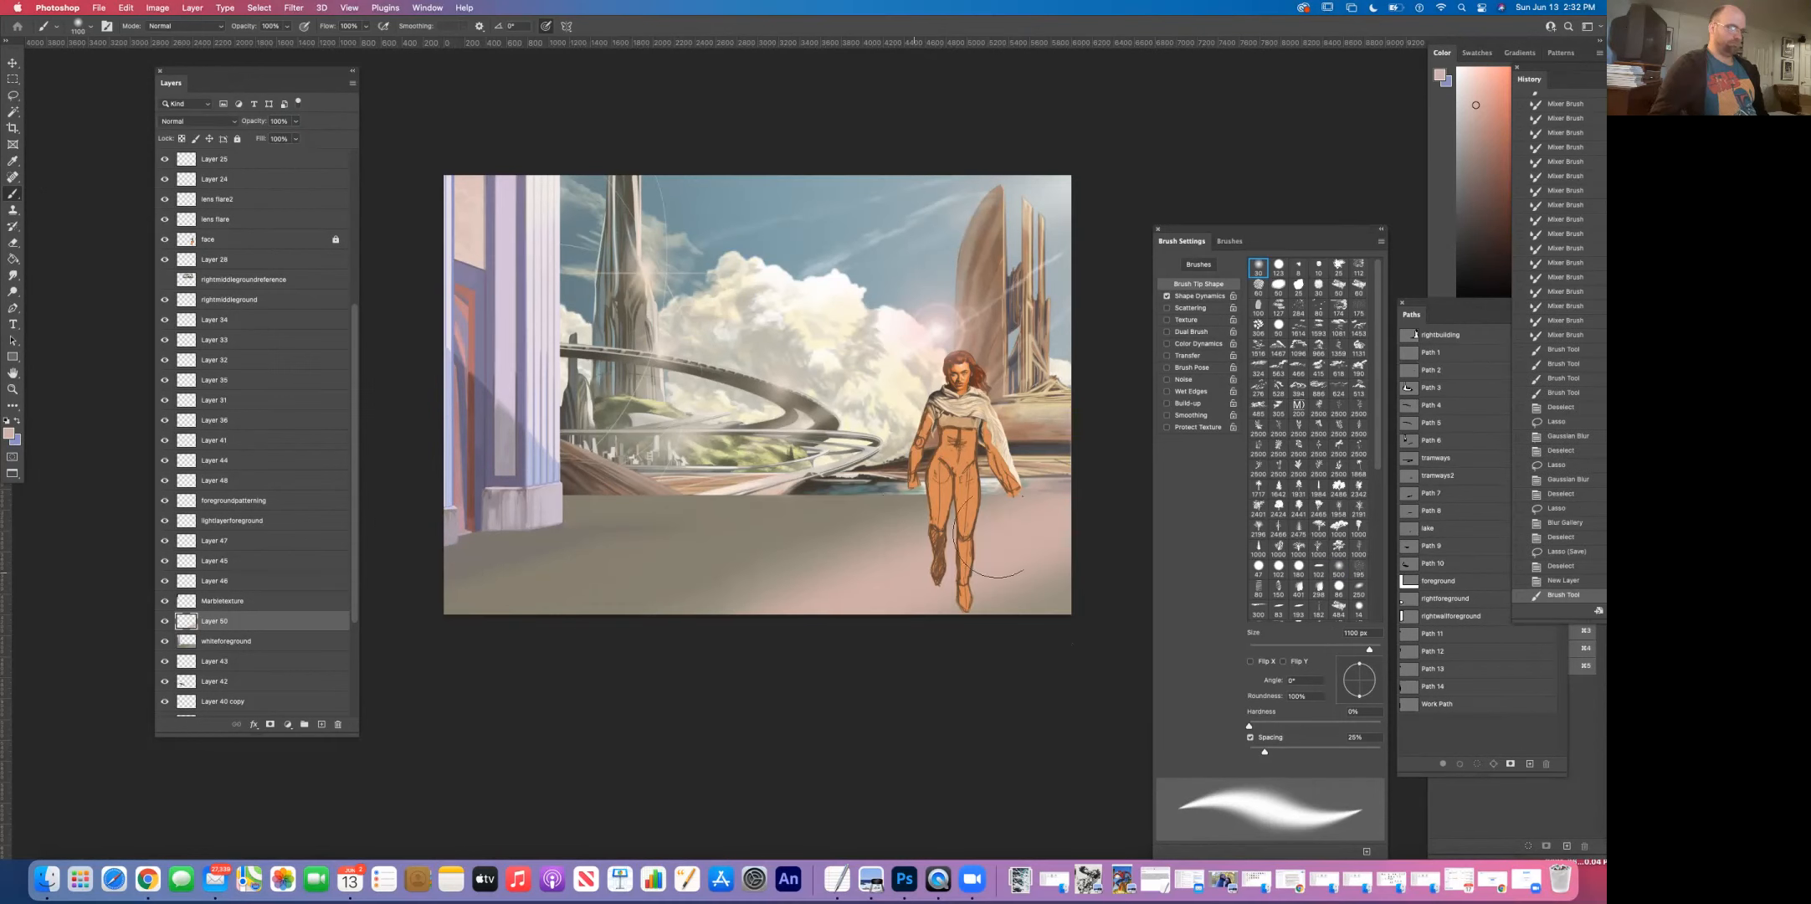
mouse_move(1047, 544)
left_mouse_down()
mouse_move(847, 539)
mouse_move(478, 661)
left_mouse_up()
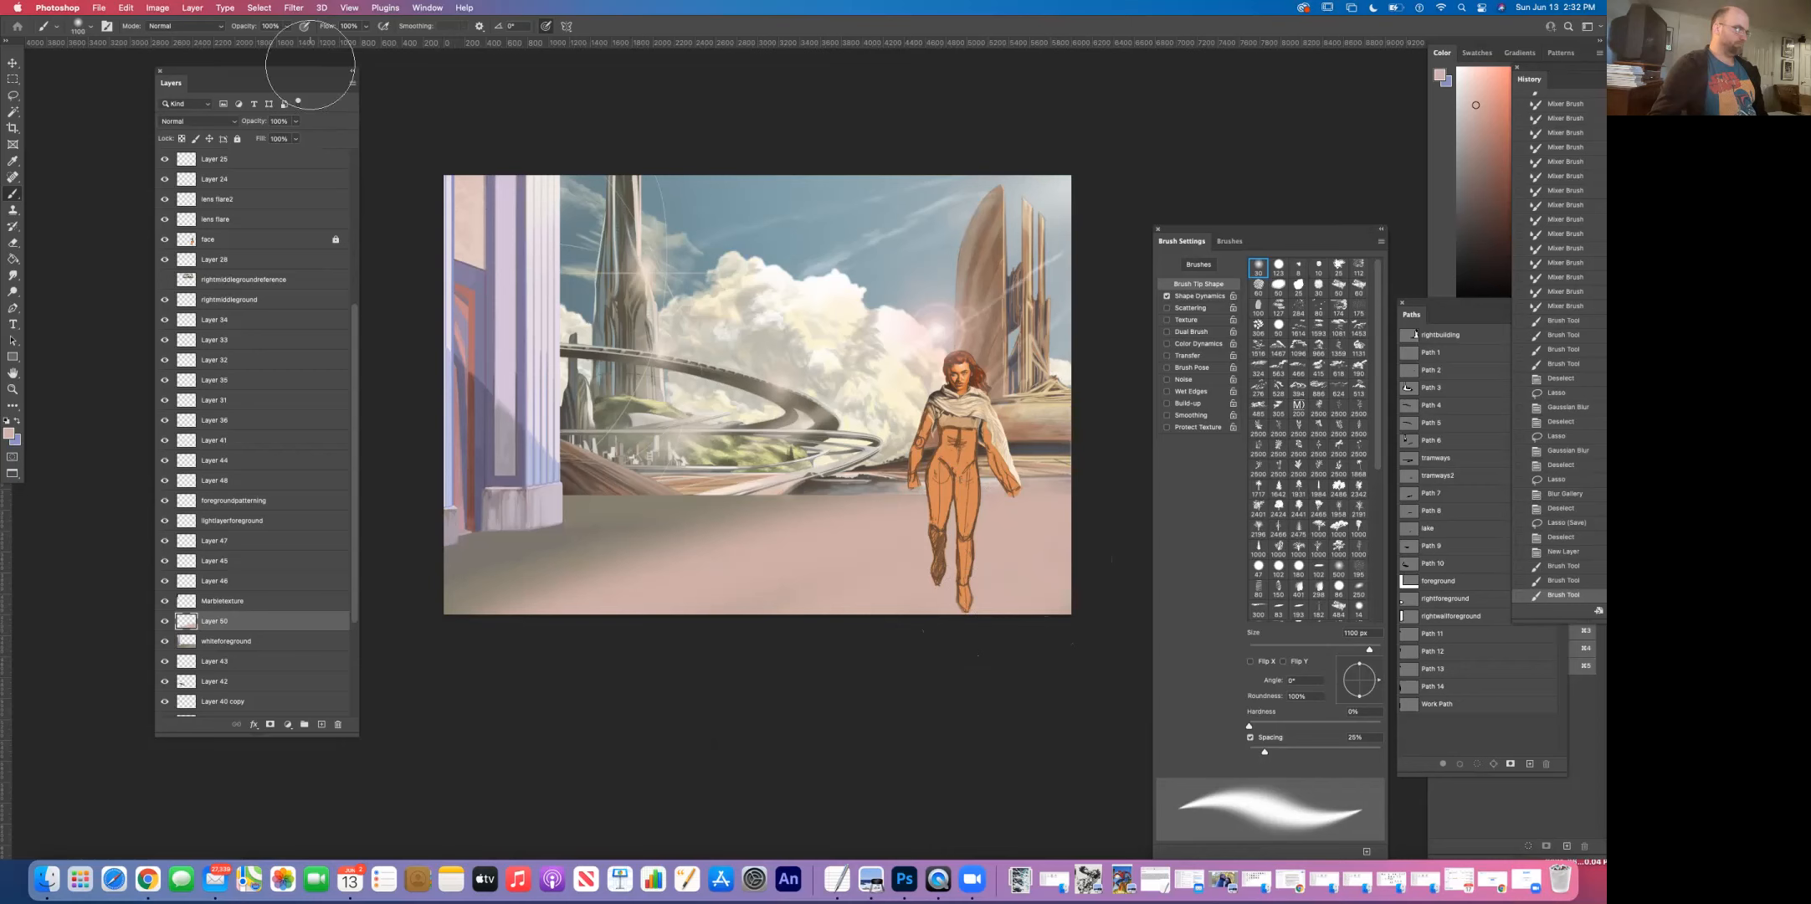
left_click(296, 122)
left_click_drag(298, 139, 268, 145)
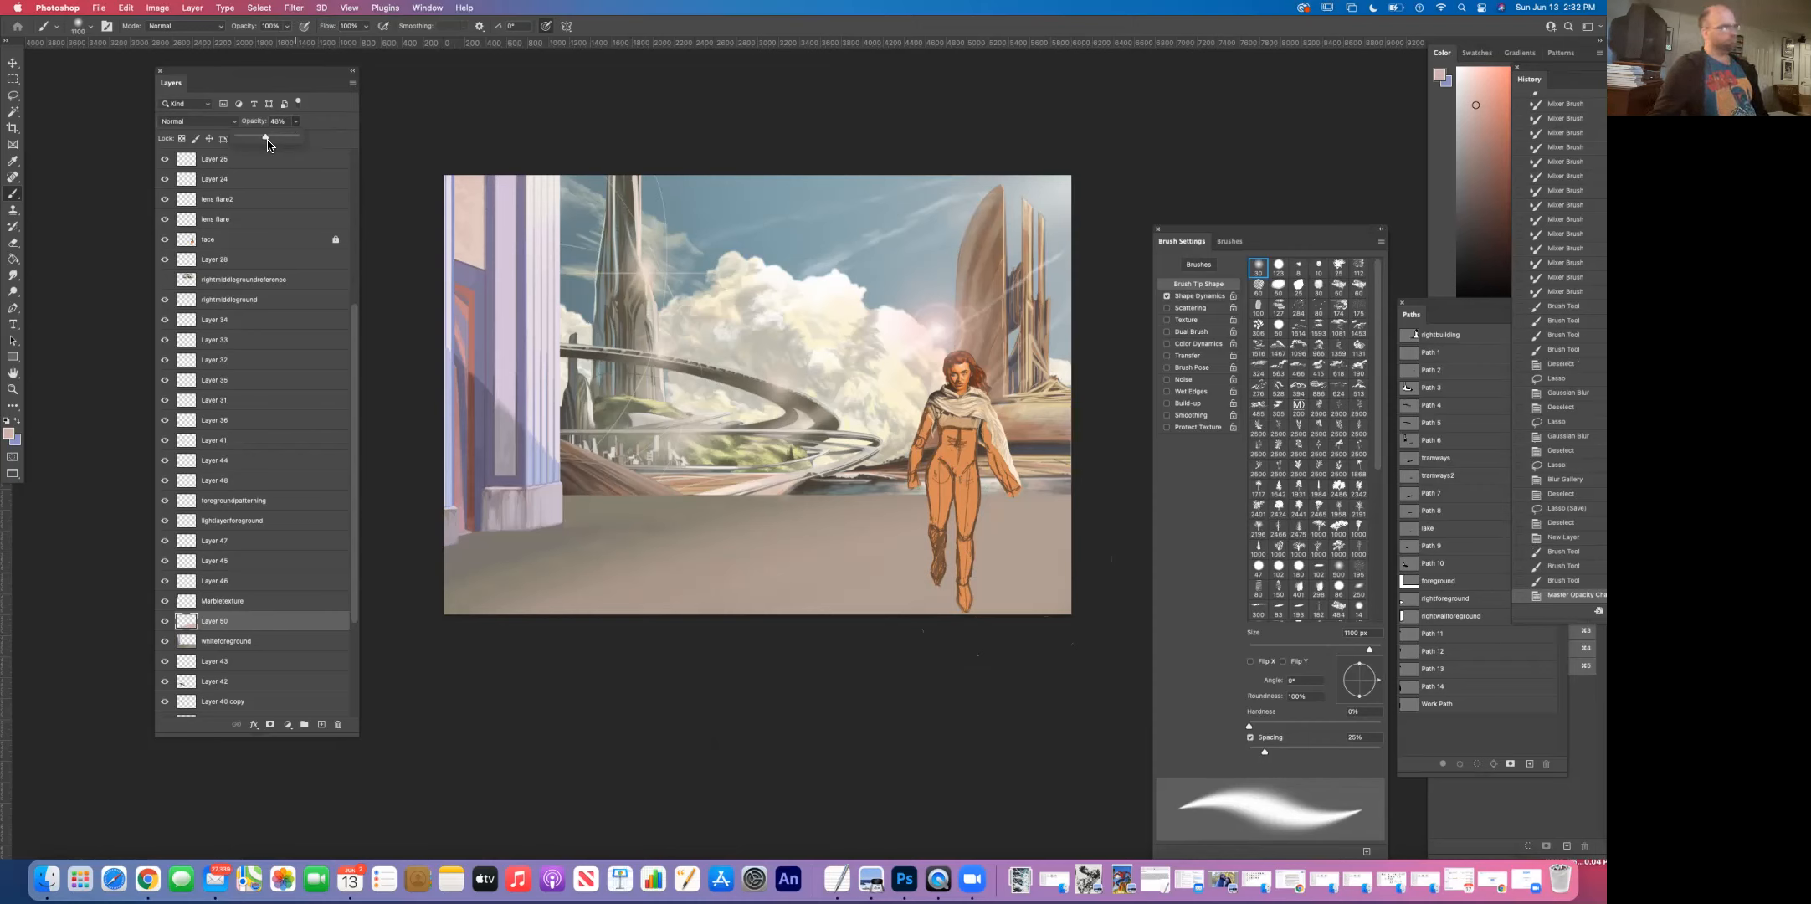
mouse_move(268, 145)
left_mouse_down()
mouse_move(283, 144)
mouse_move(252, 141)
left_mouse_up()
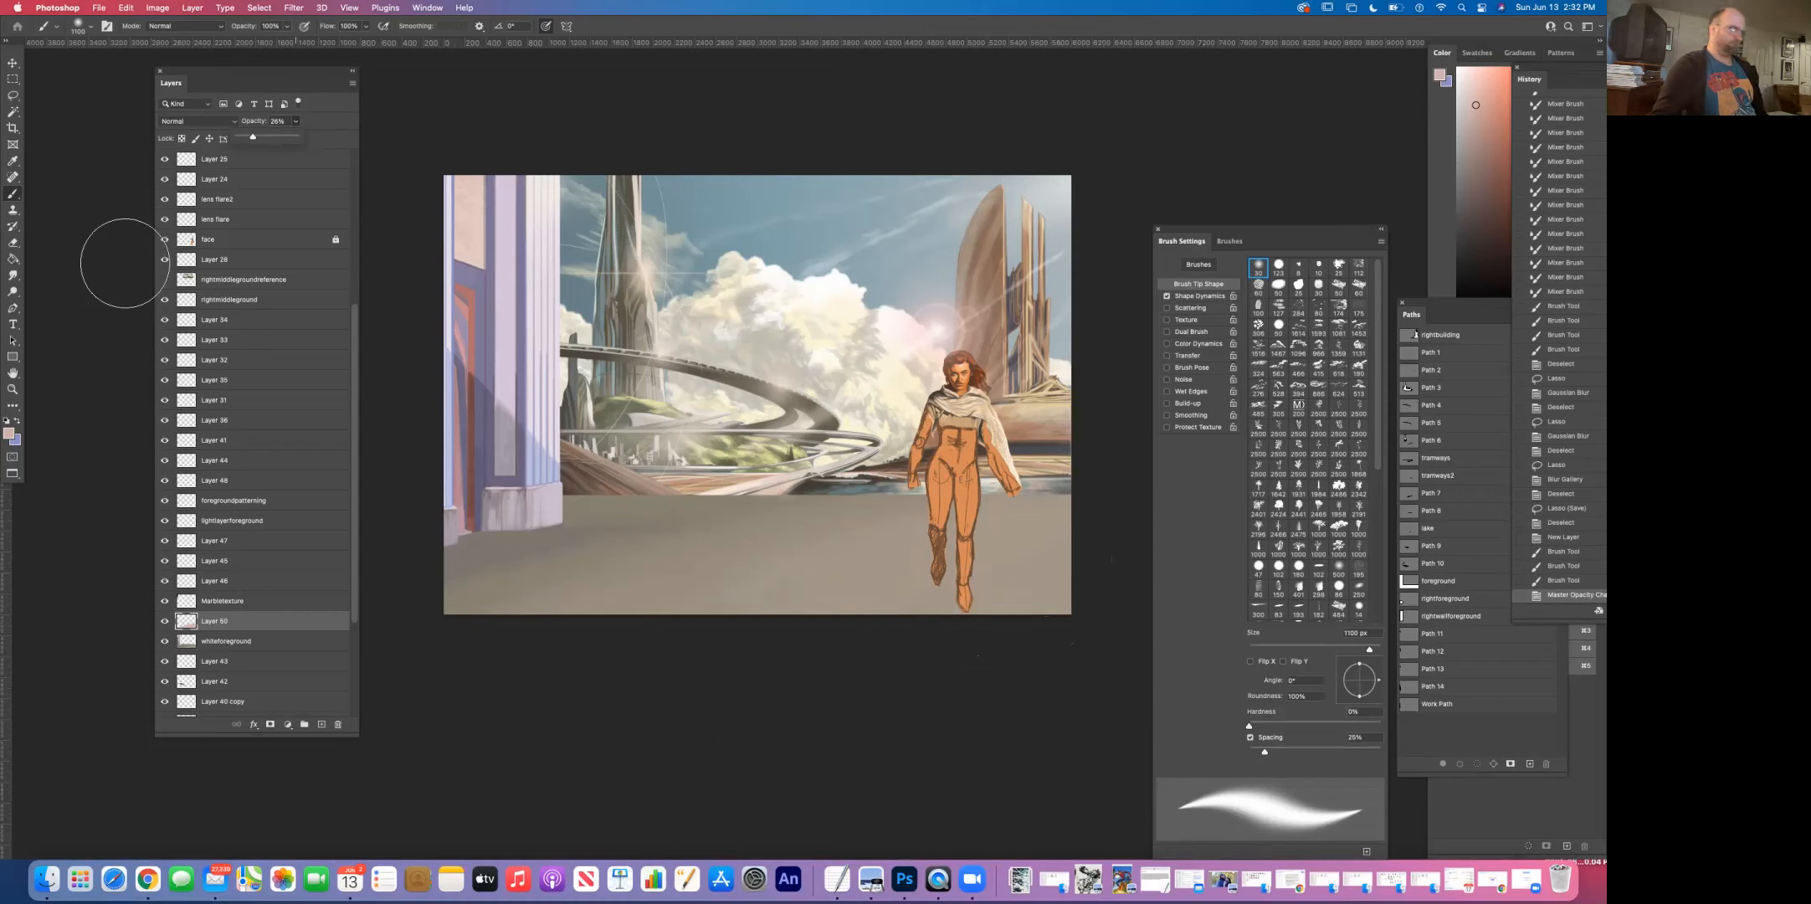
left_click(166, 620)
left_click(166, 621)
left_click(165, 621)
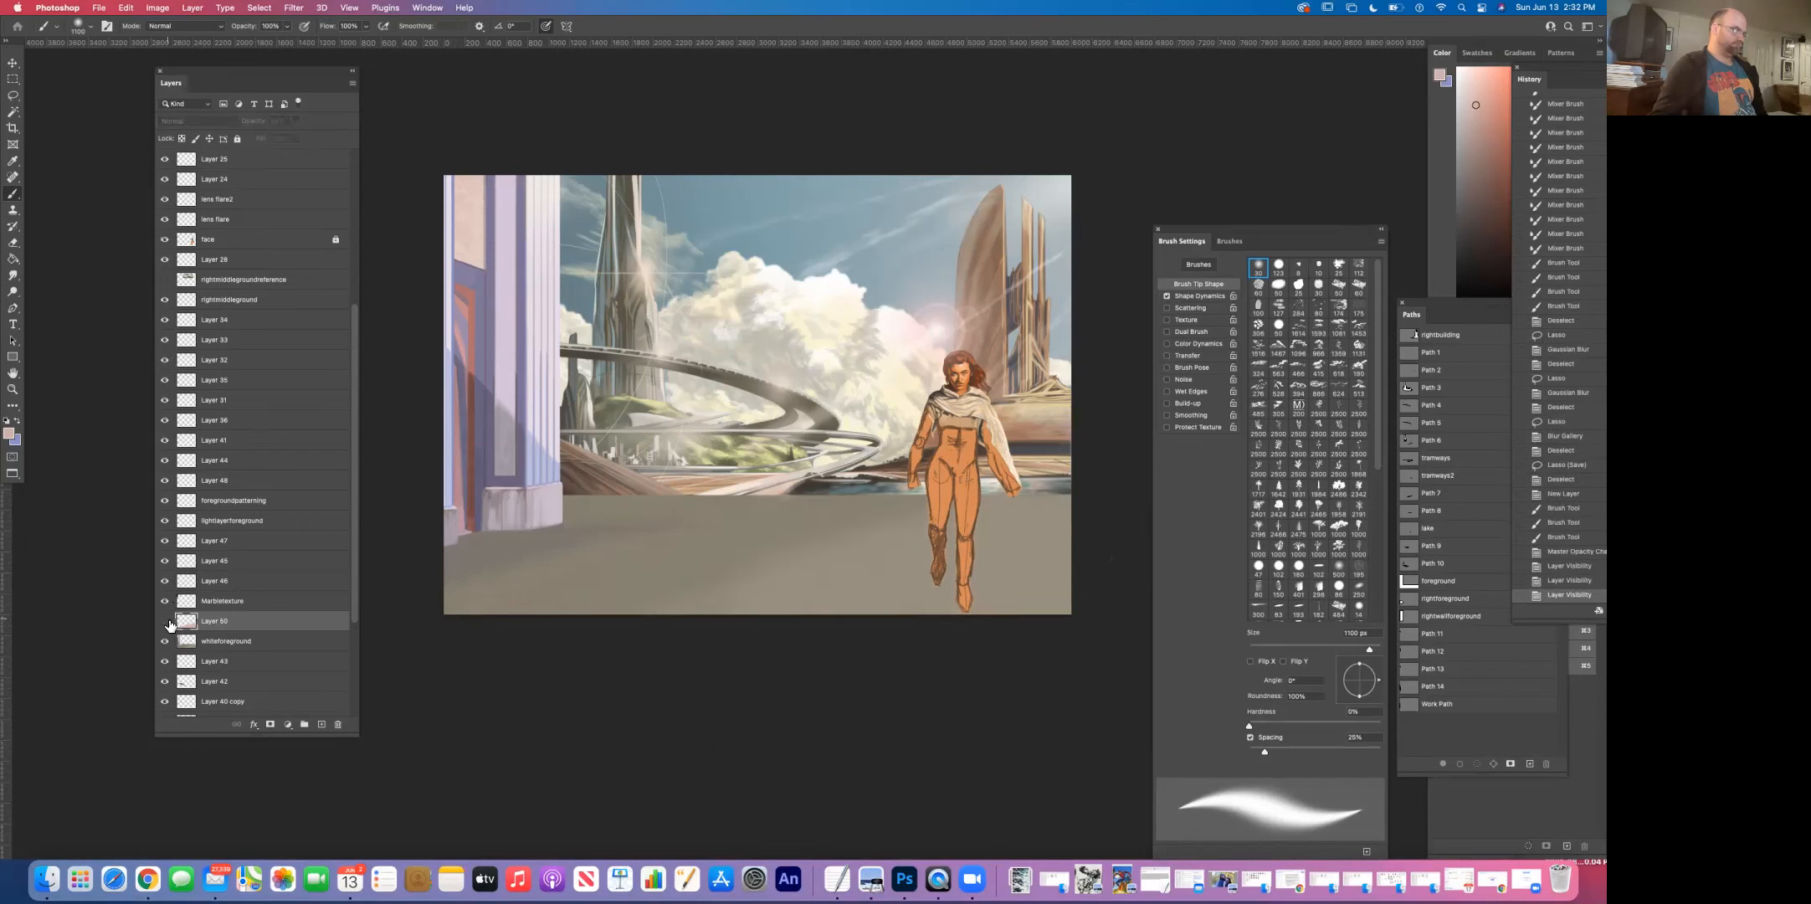
left_click(167, 621)
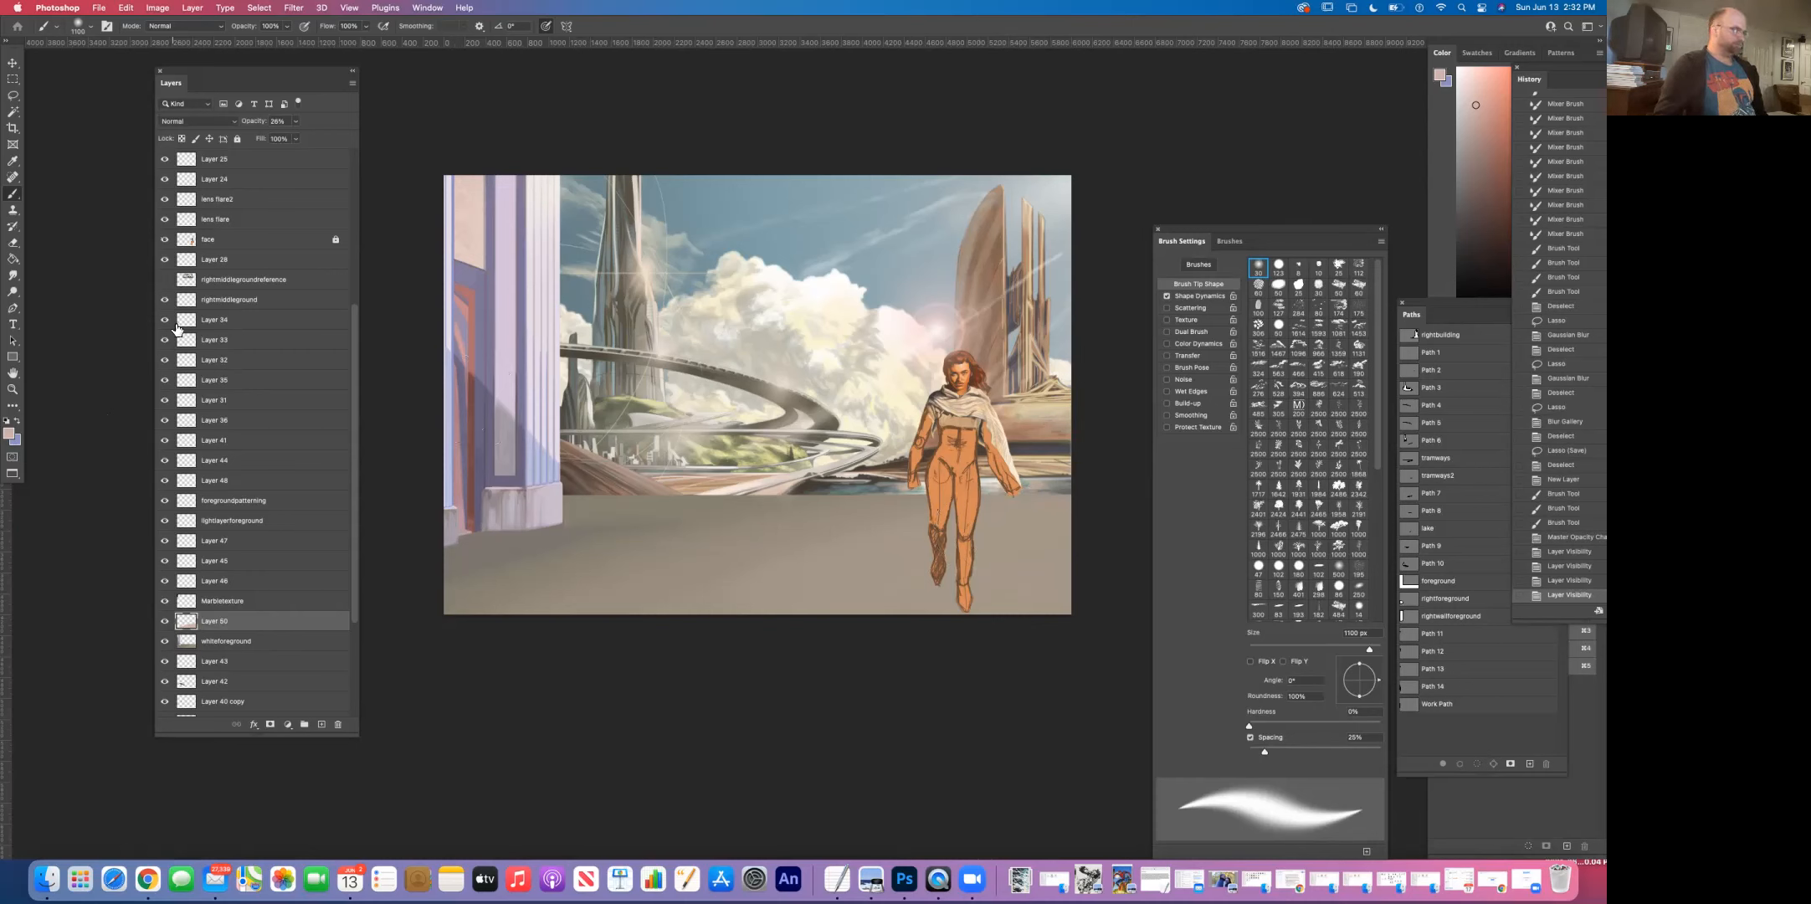
Step: Toggle the rightmiddlegroundreference layer on and off, and show the reference painting on topmost Layer 49 over the scene
left_click(166, 279)
left_click(166, 279)
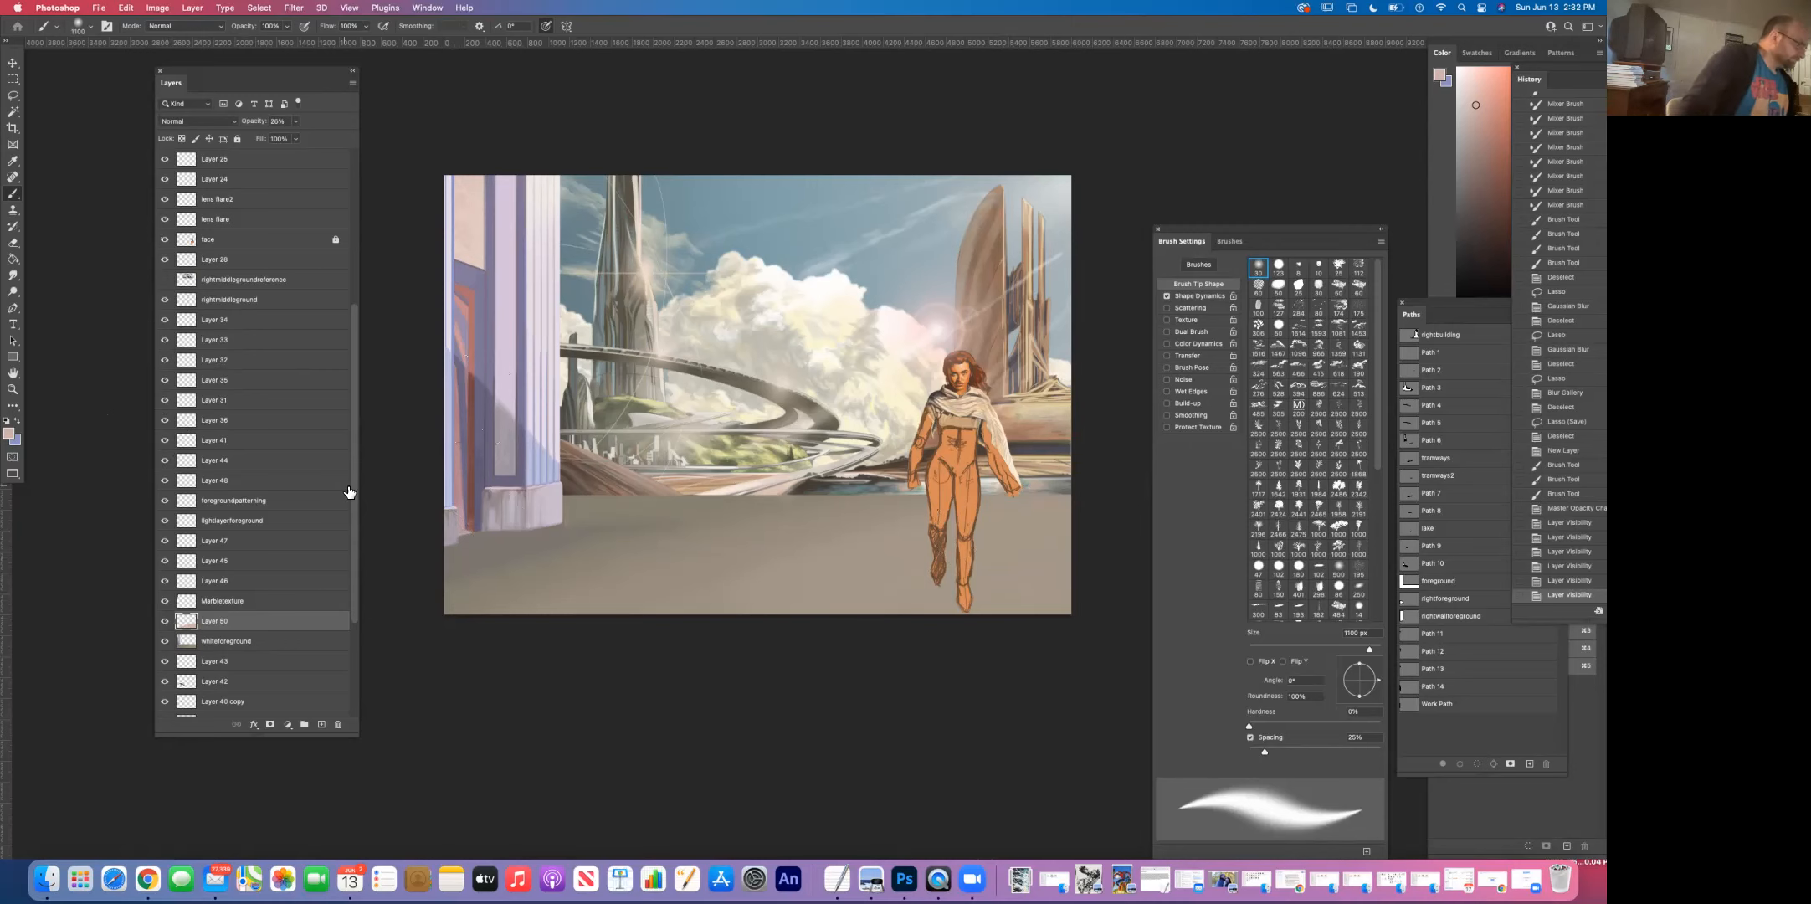
scroll(349, 418, "up", 5)
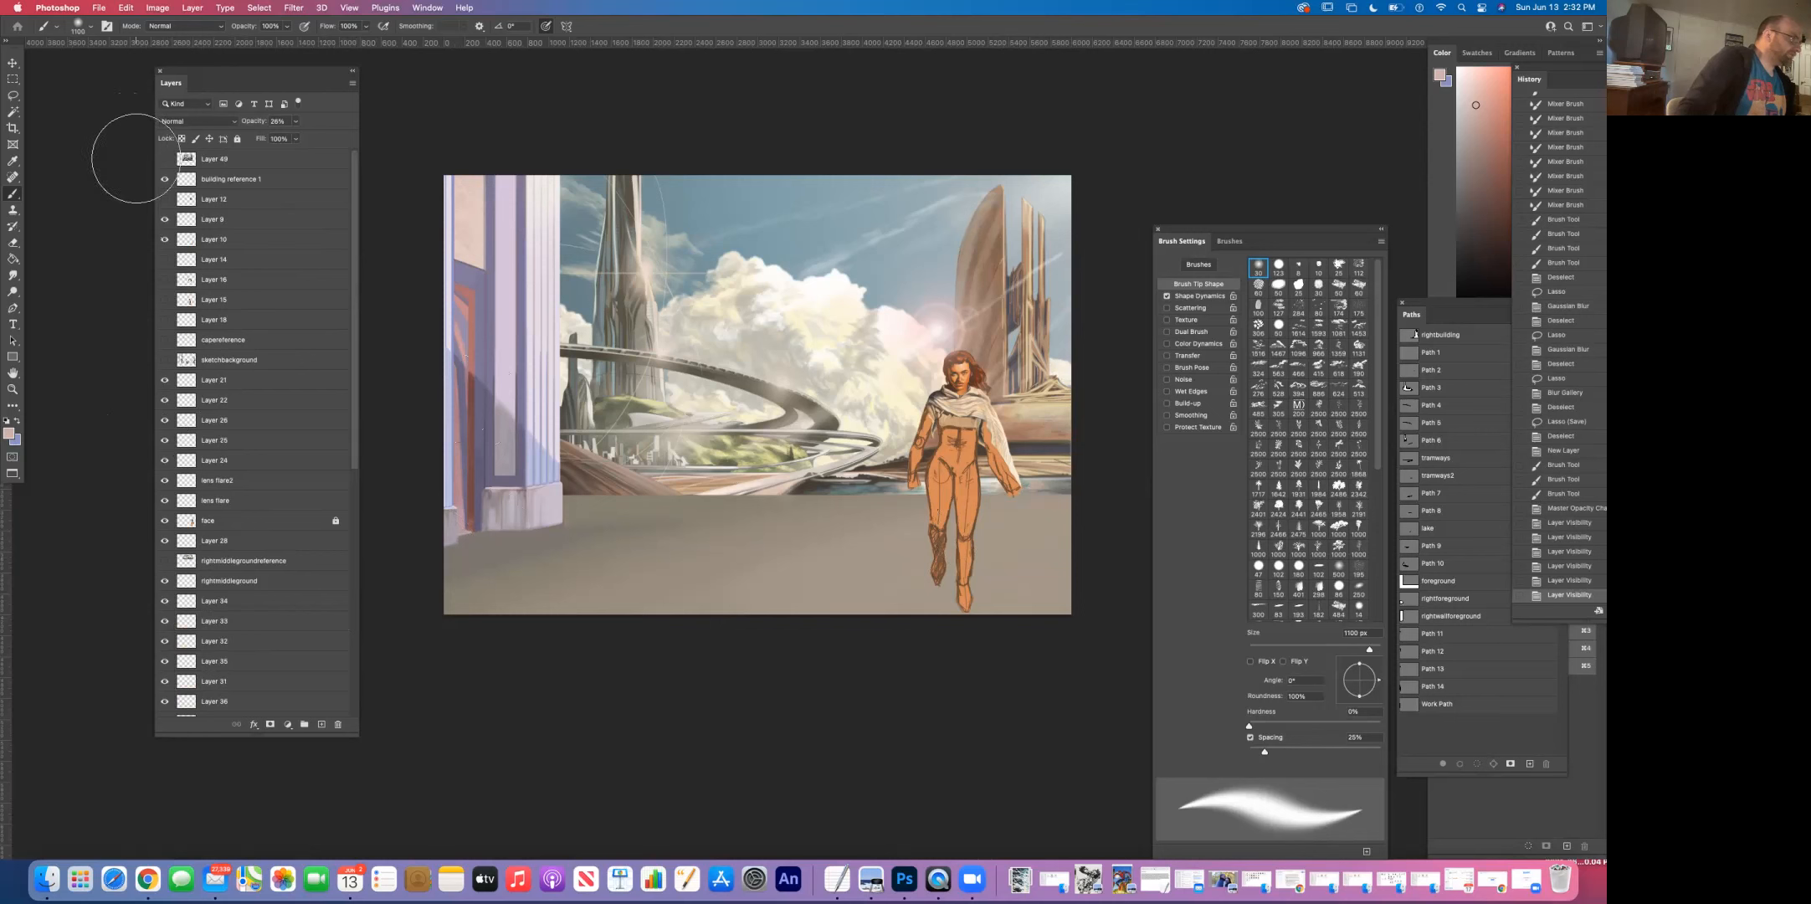
left_click(166, 174)
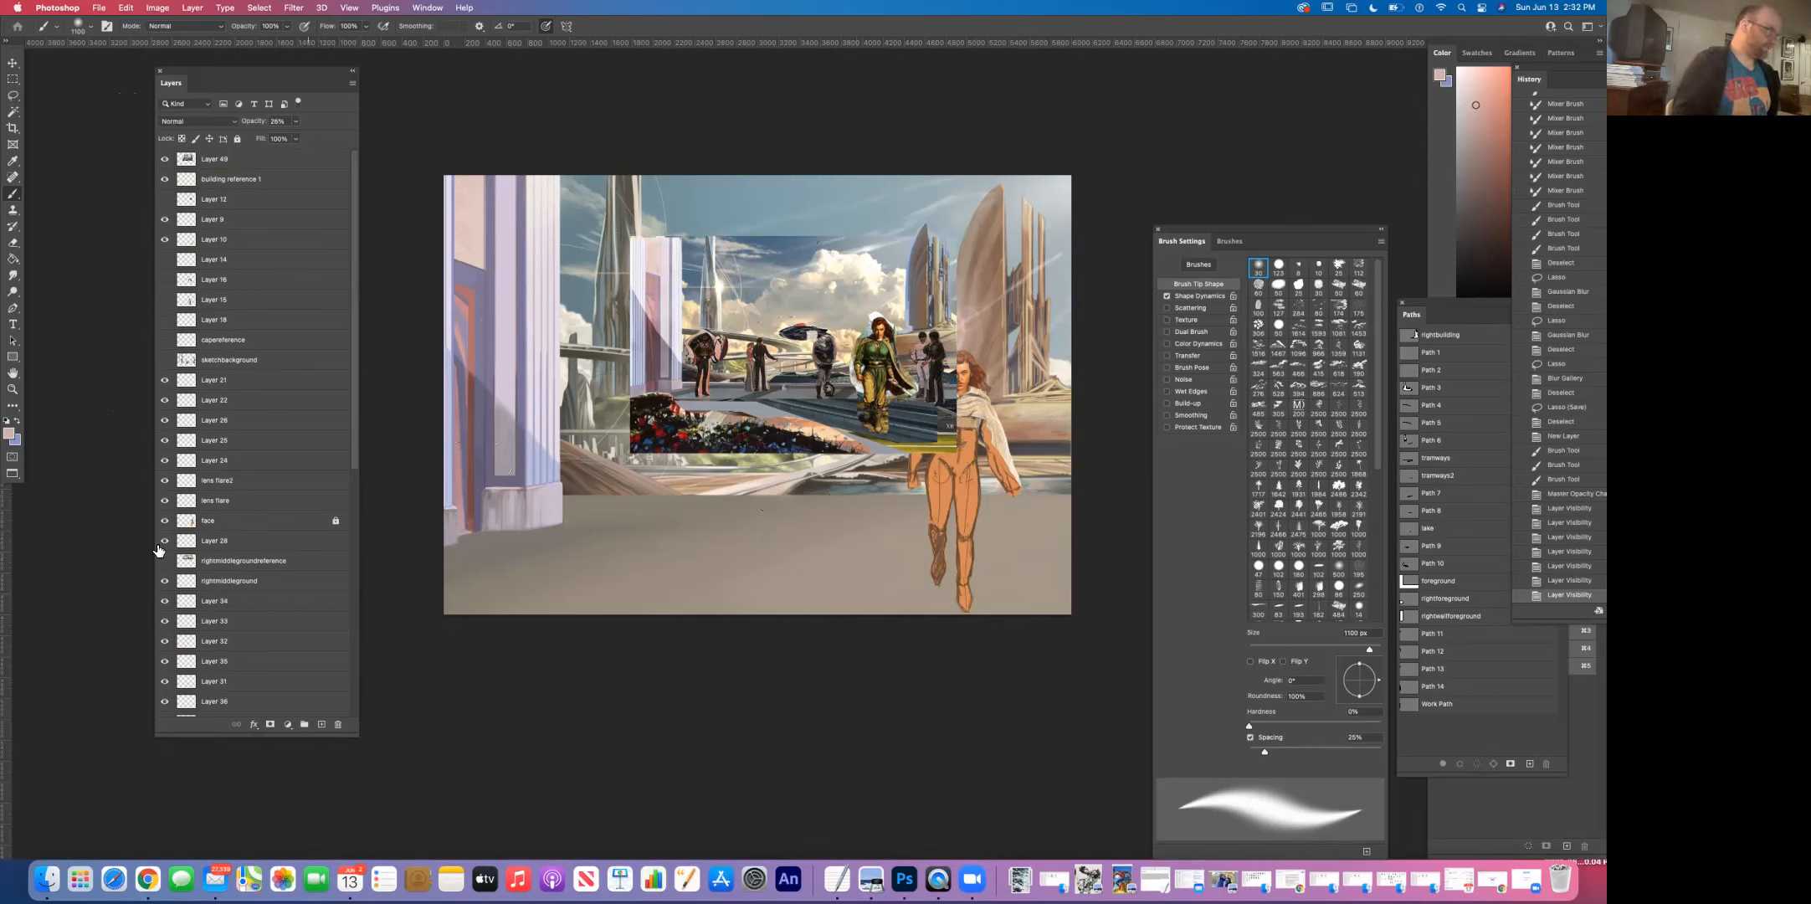
Step: Compare the ground with the pink tint on Layer 50 hidden and shown against the reference painting, and hide the reference again
left_click_drag(357, 455, 354, 561)
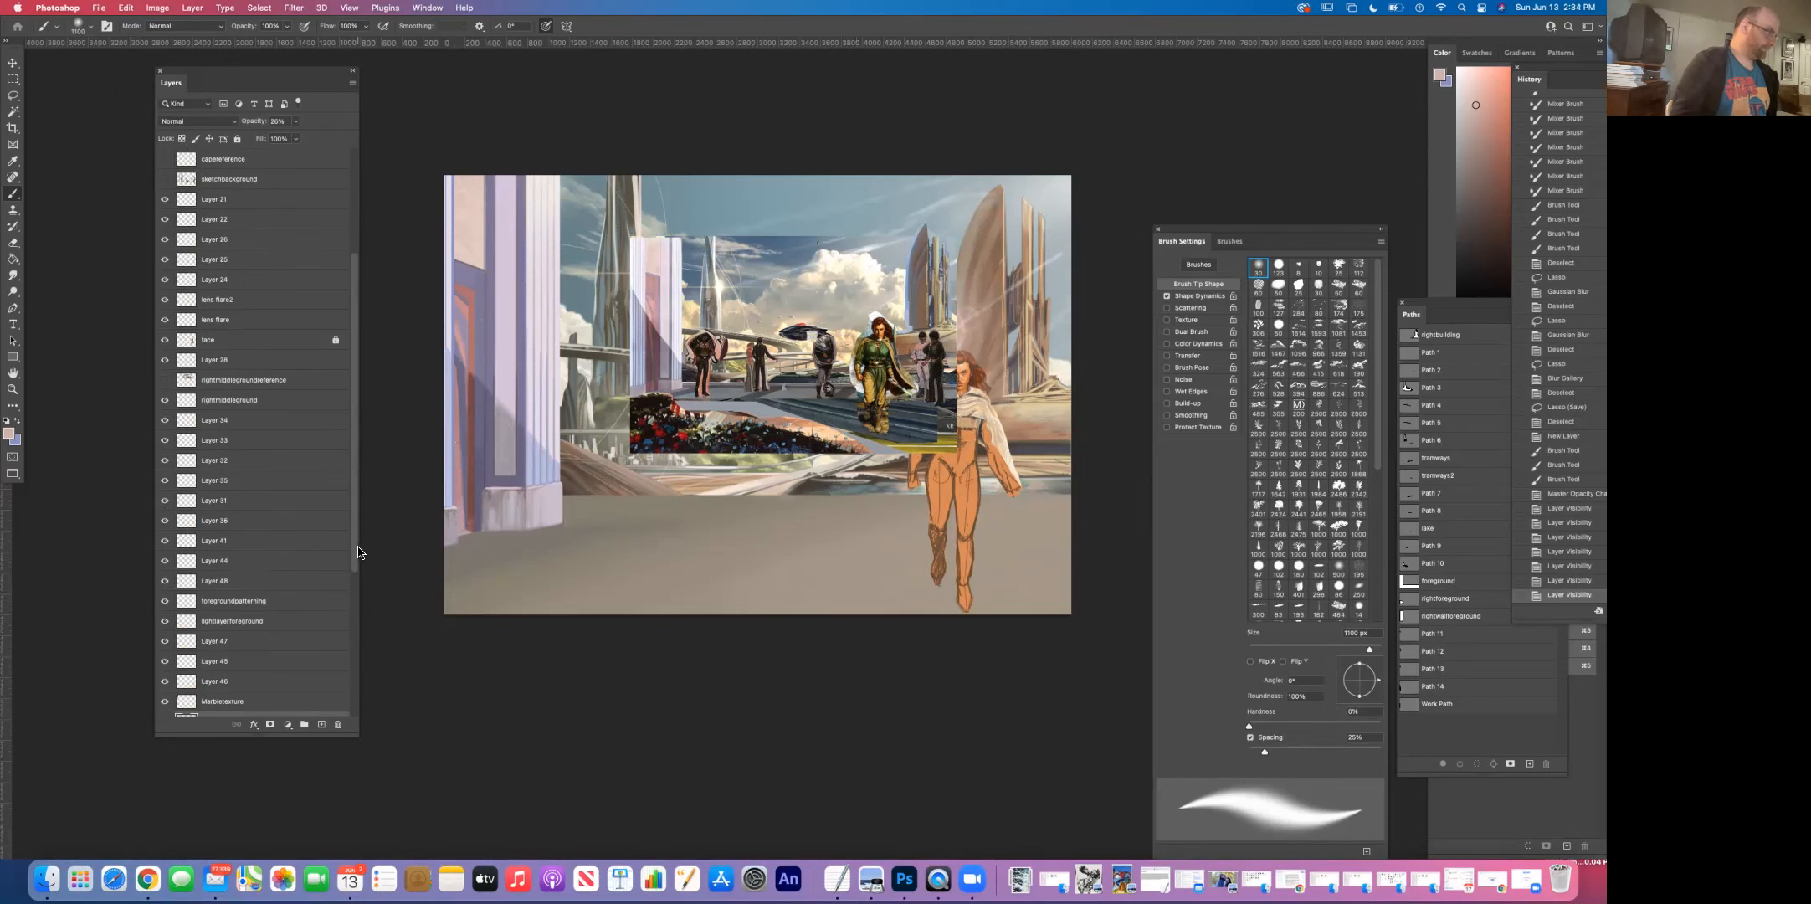
left_click_drag(357, 552, 354, 651)
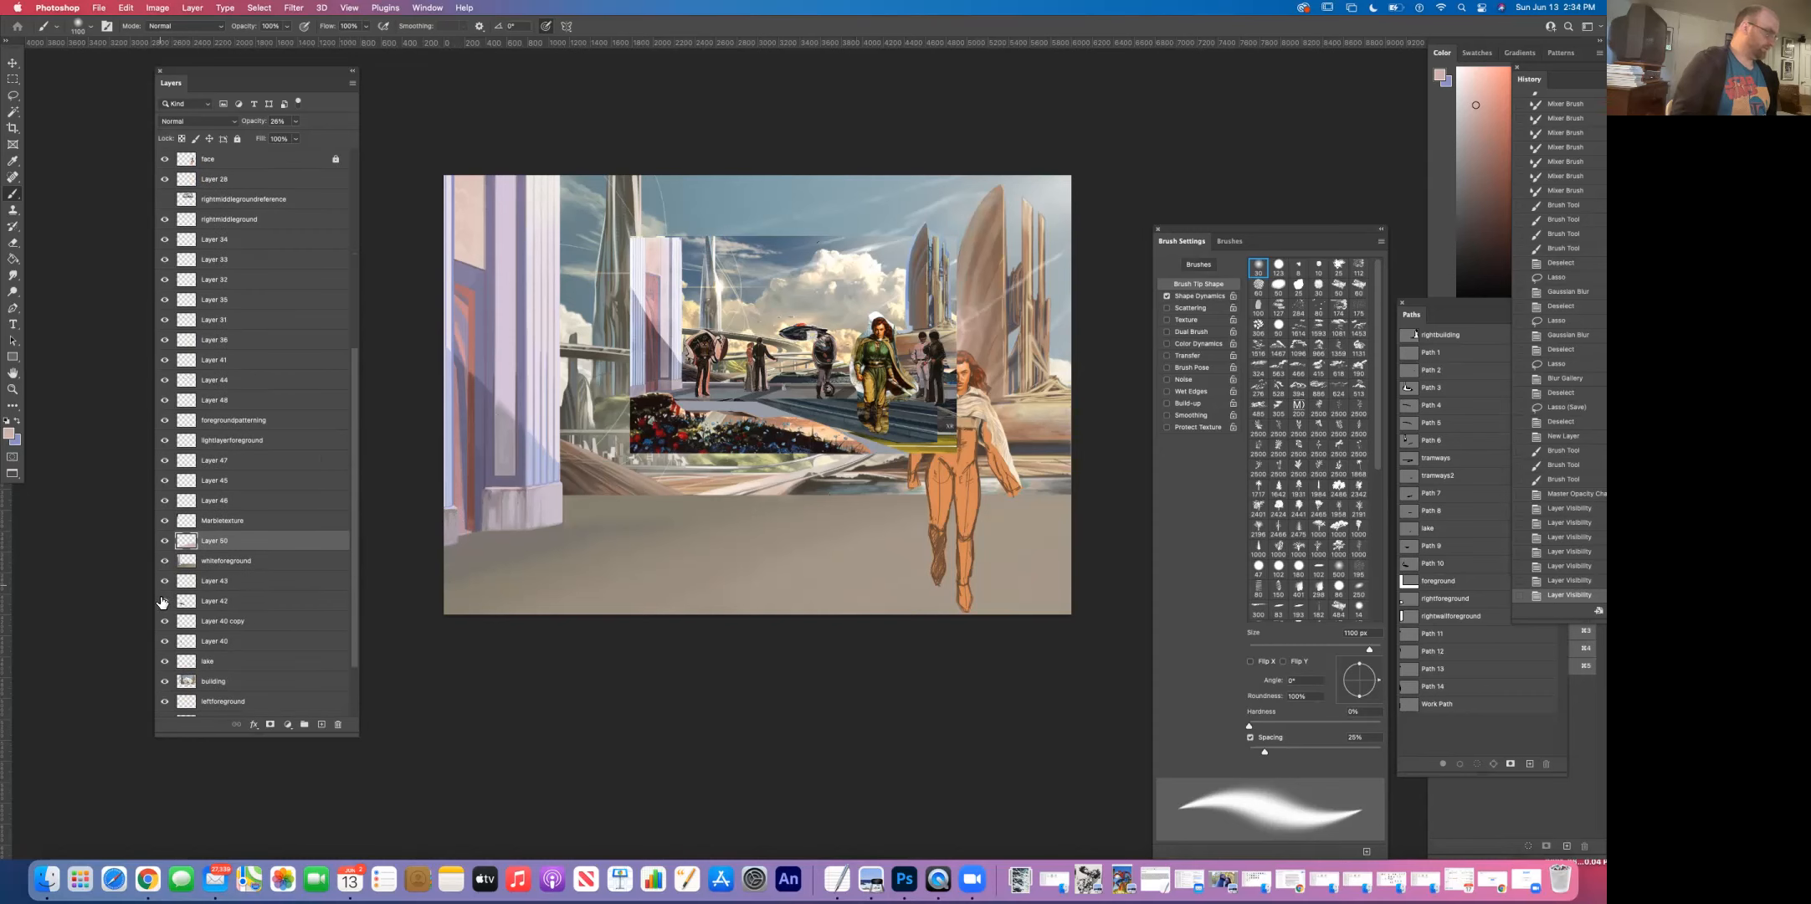
left_click(166, 546)
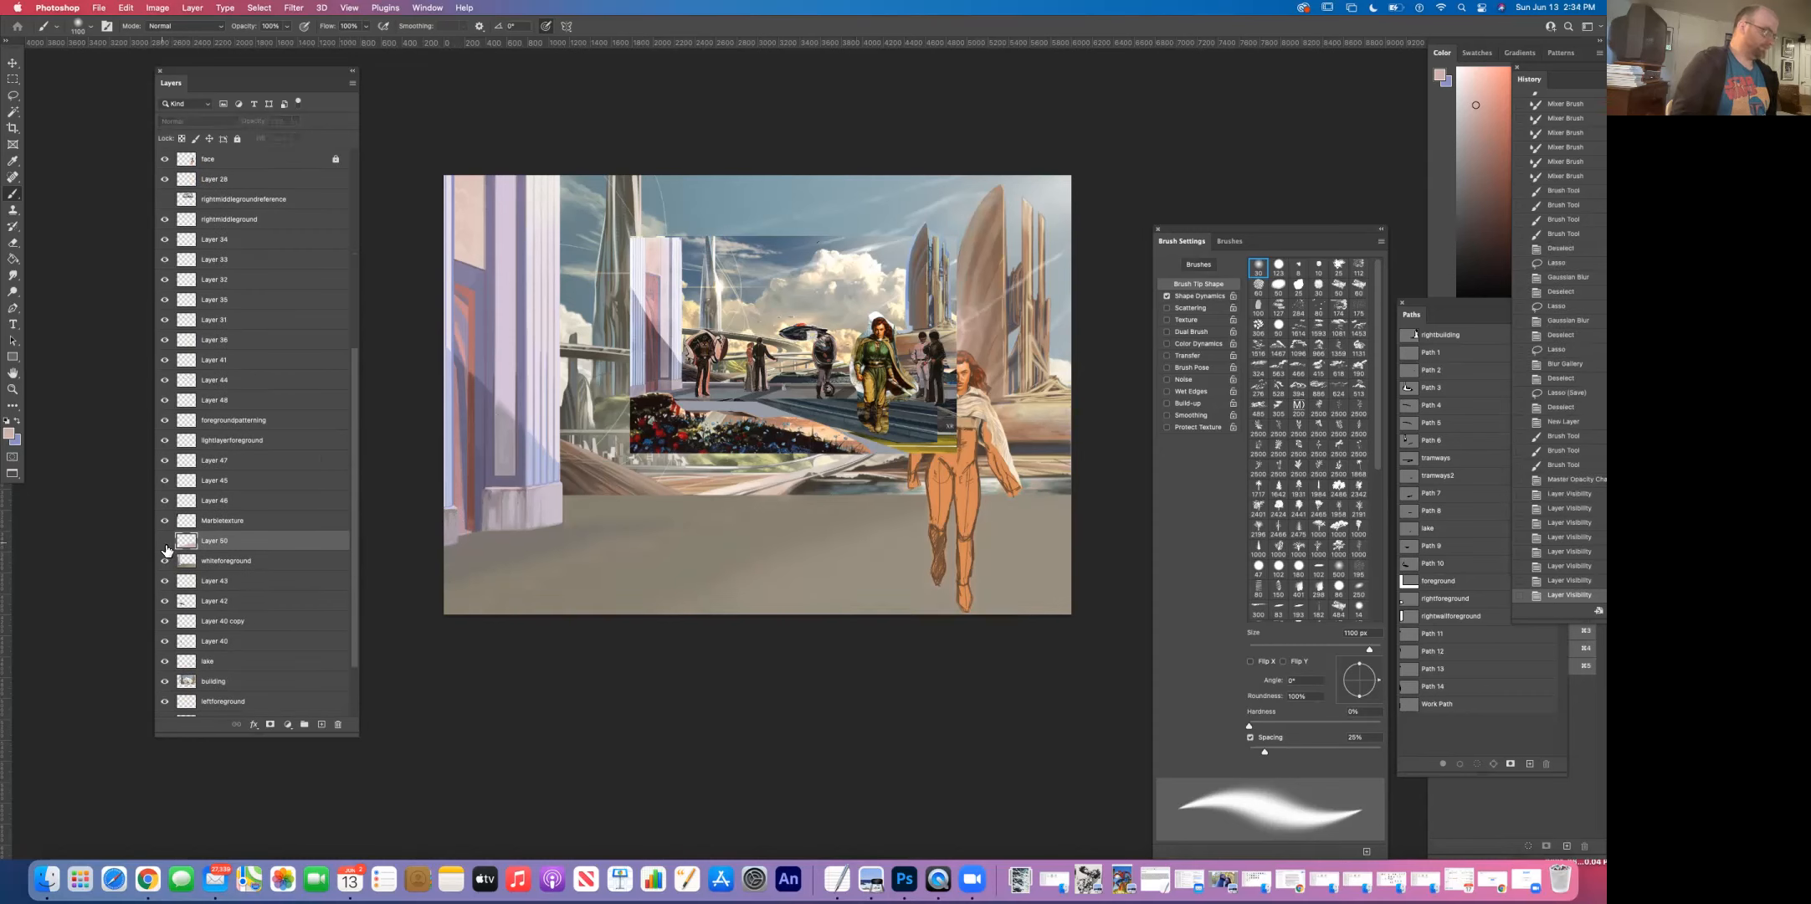
left_click(165, 546)
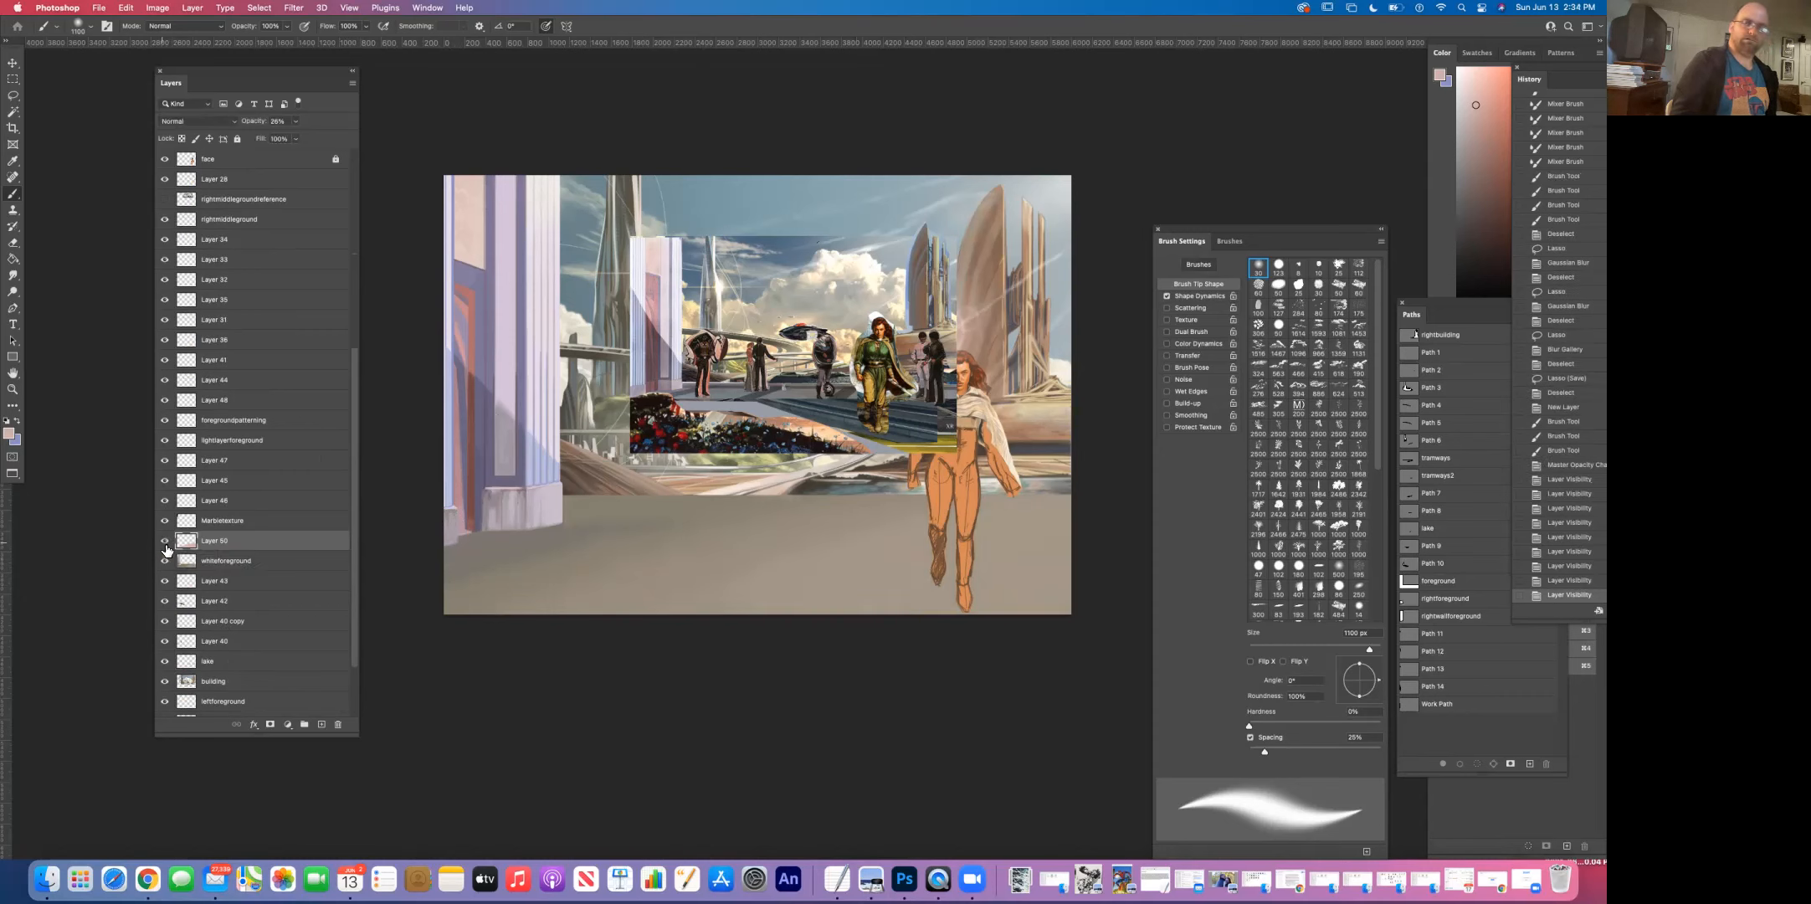
left_click(166, 548)
left_click(166, 548)
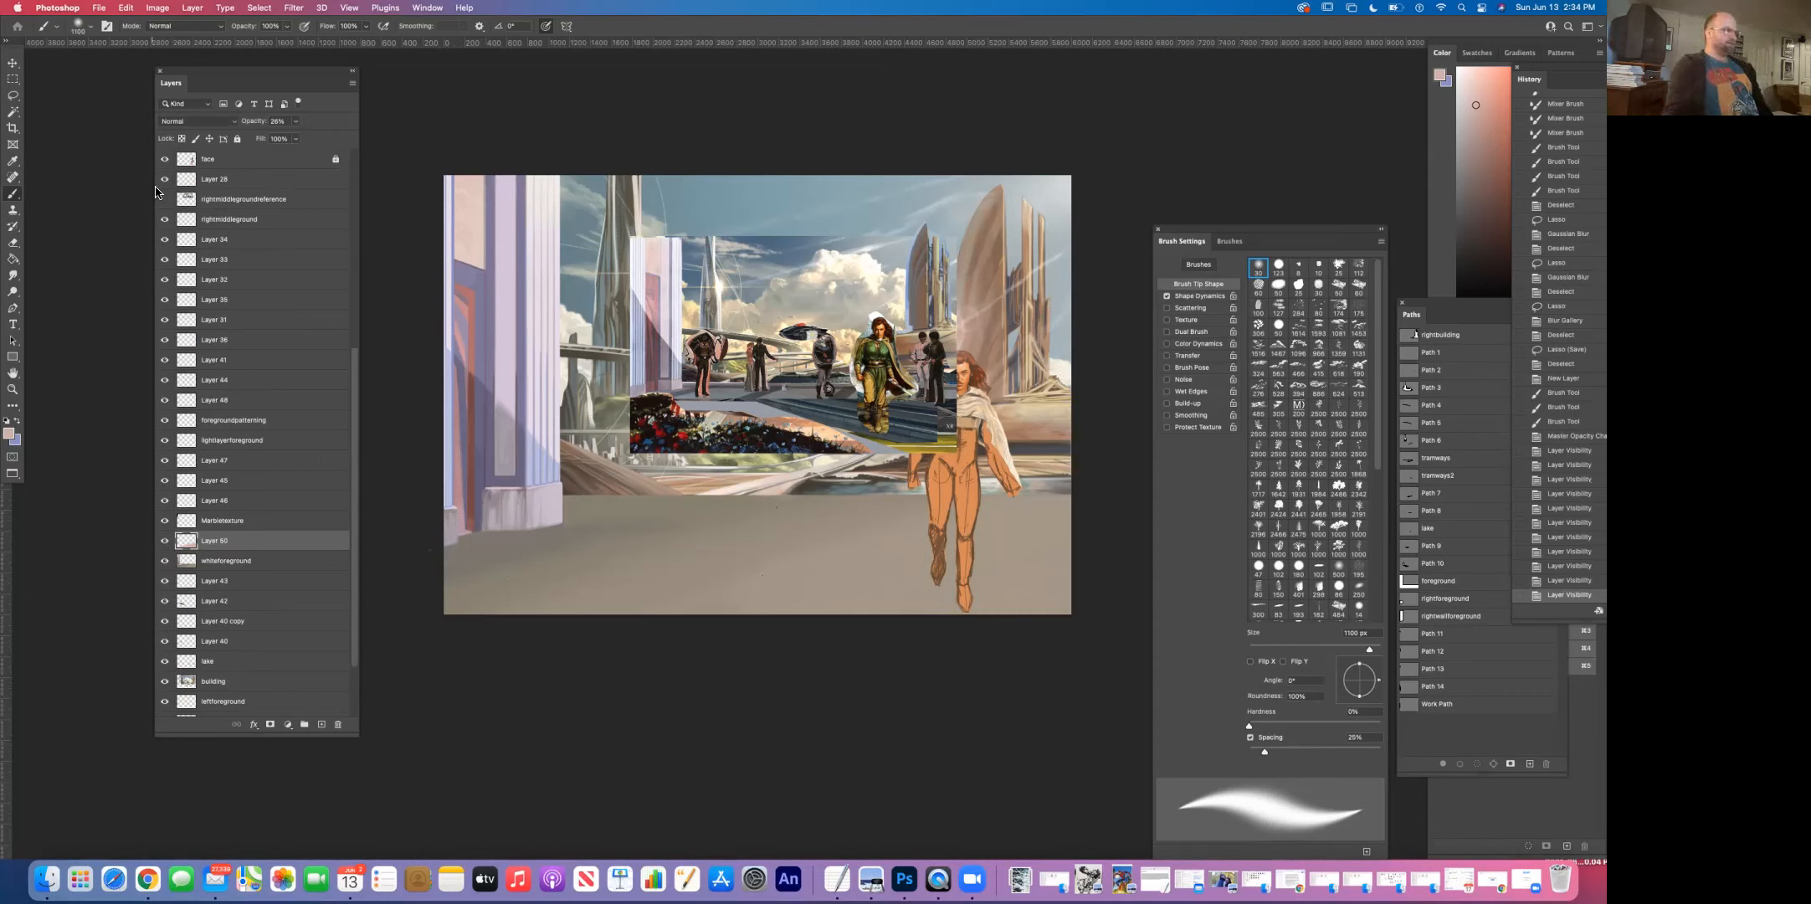
left_click_drag(355, 377, 358, 147)
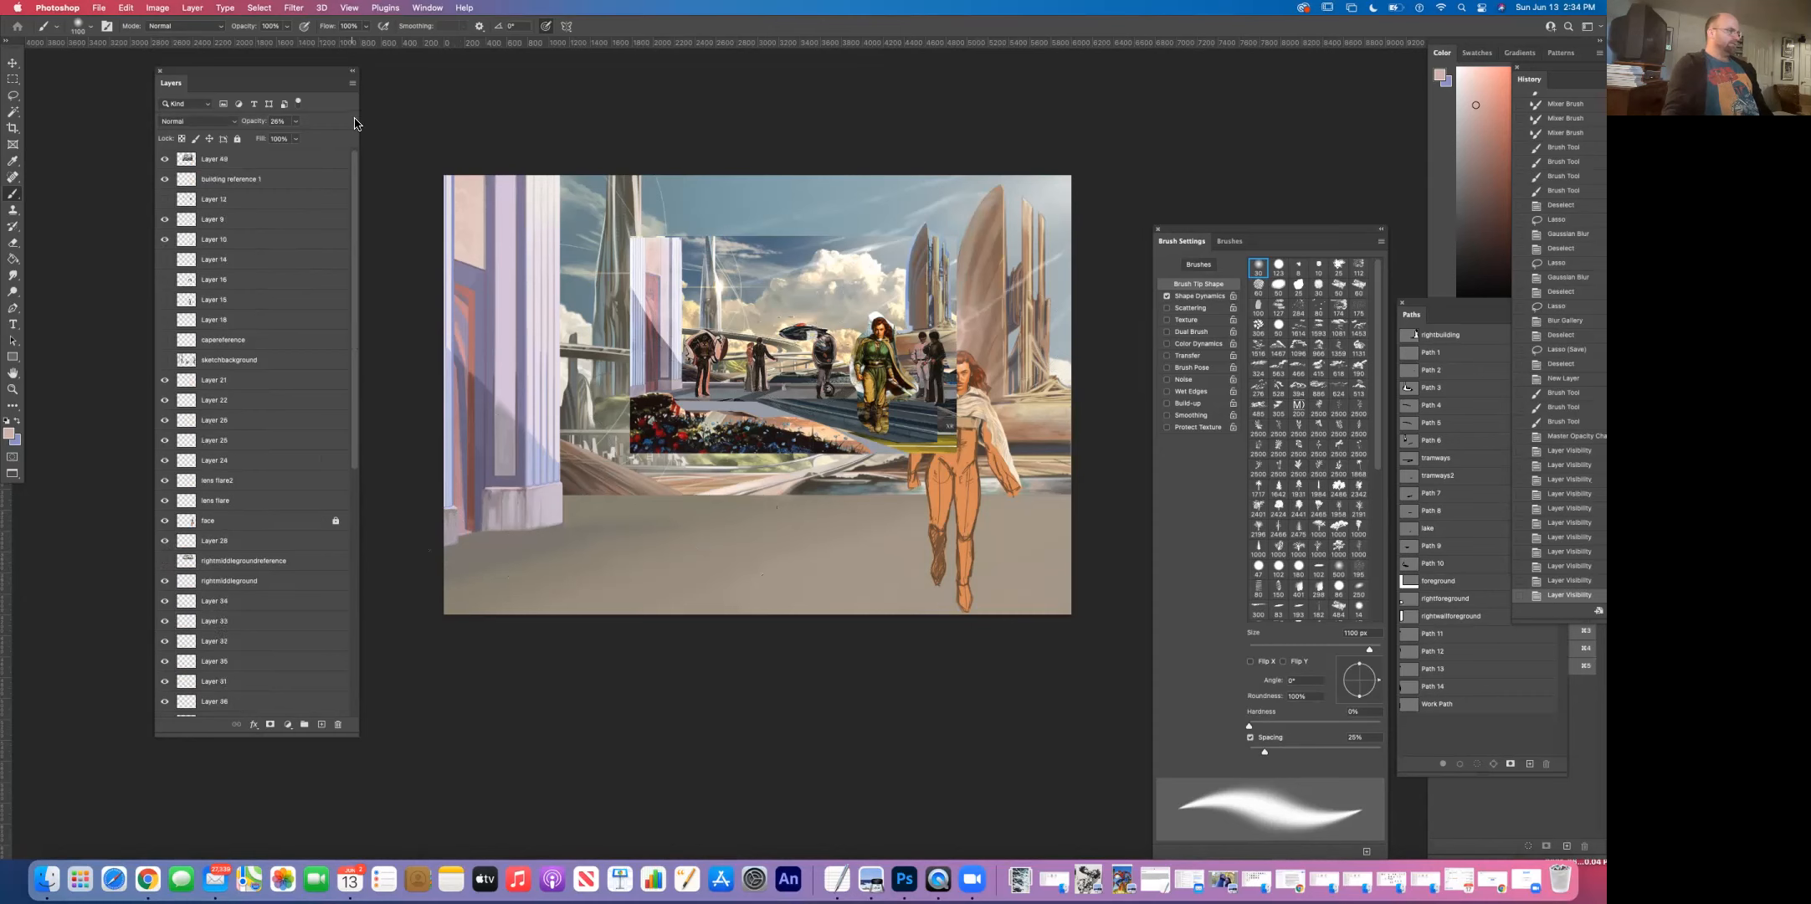
left_click(165, 159)
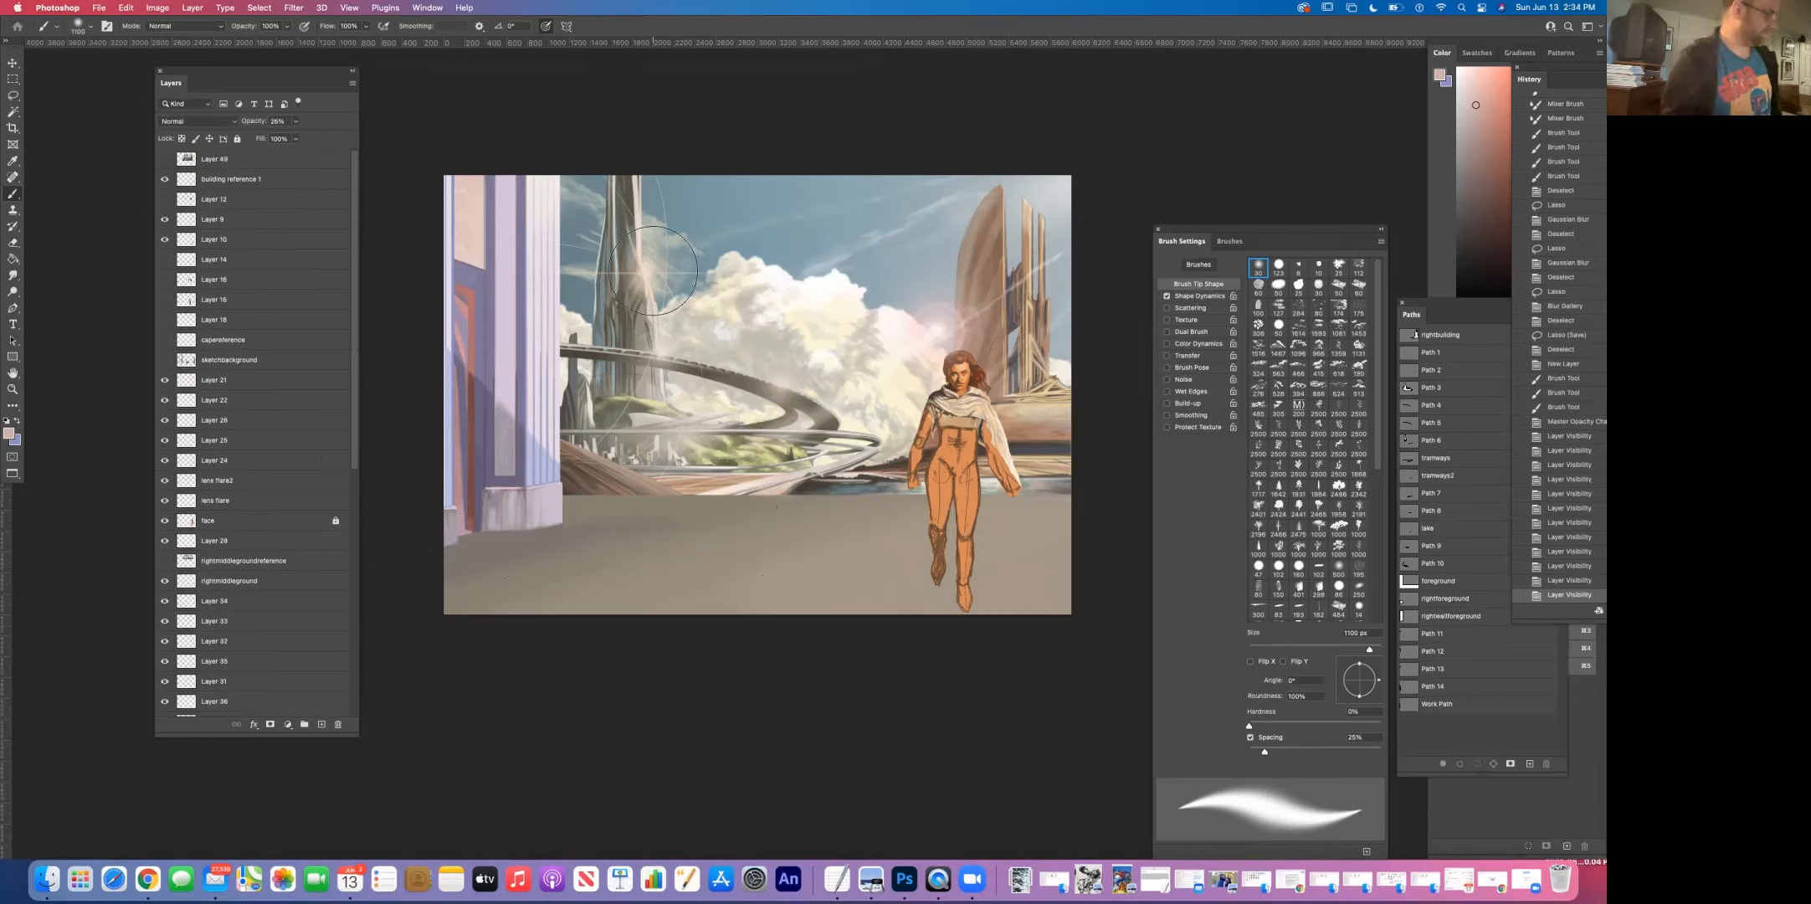